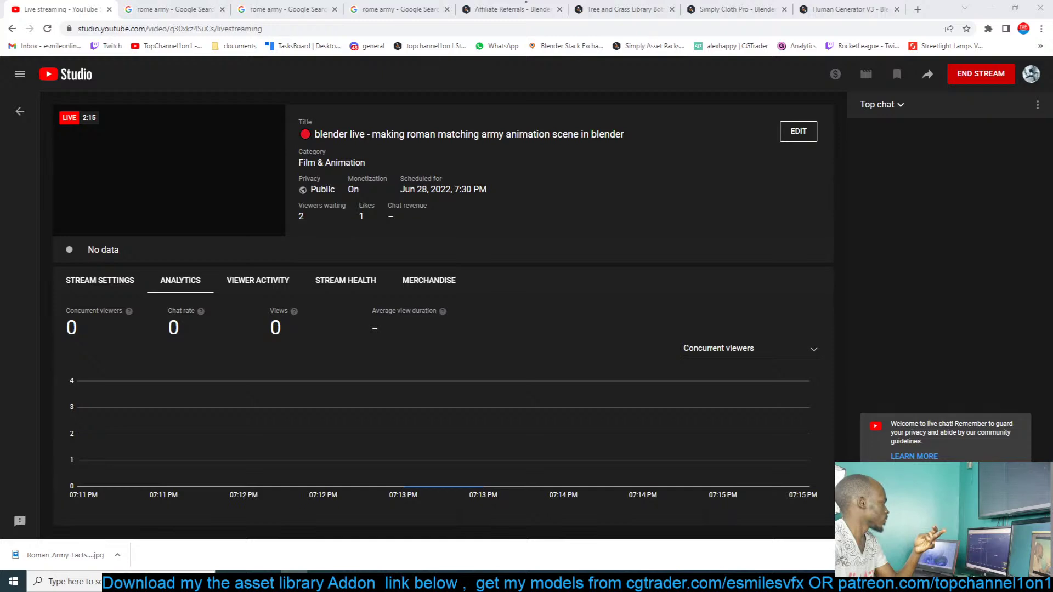
# - Check the broadcast in Streamlabs OBS, return to the YouTube Studio livestream dashboard and reload it
pyautogui.hotkey('alt', 'Tab')
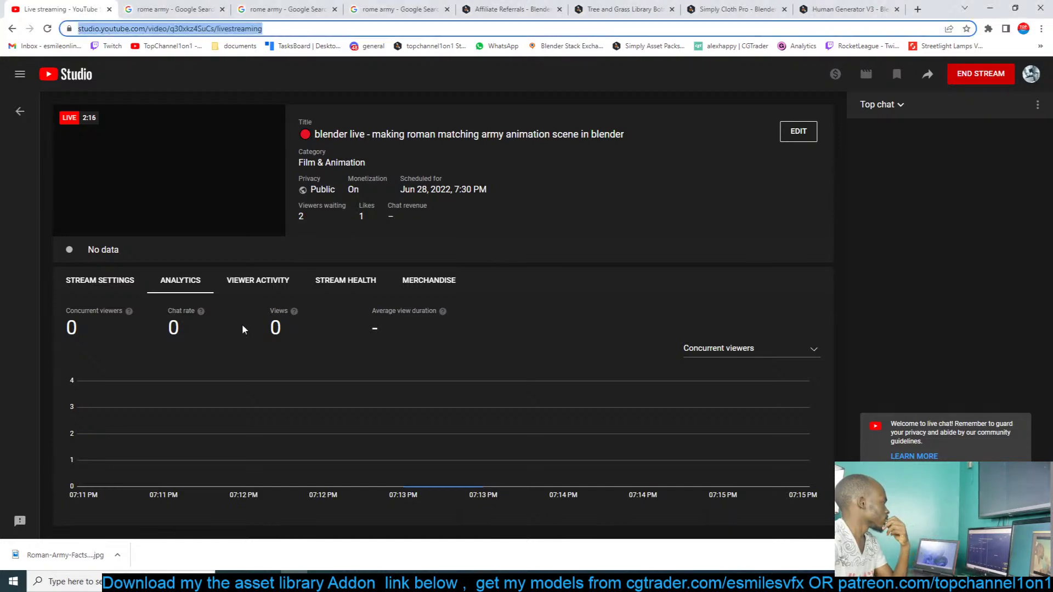
pyautogui.hotkey('alt', 'Tab')
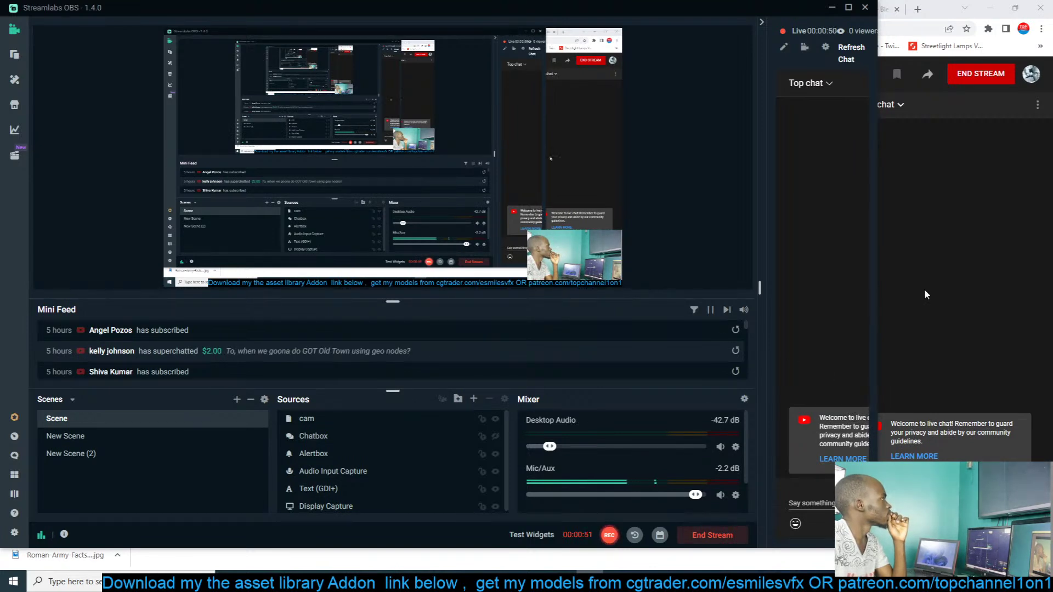
pyautogui.click(962, 278)
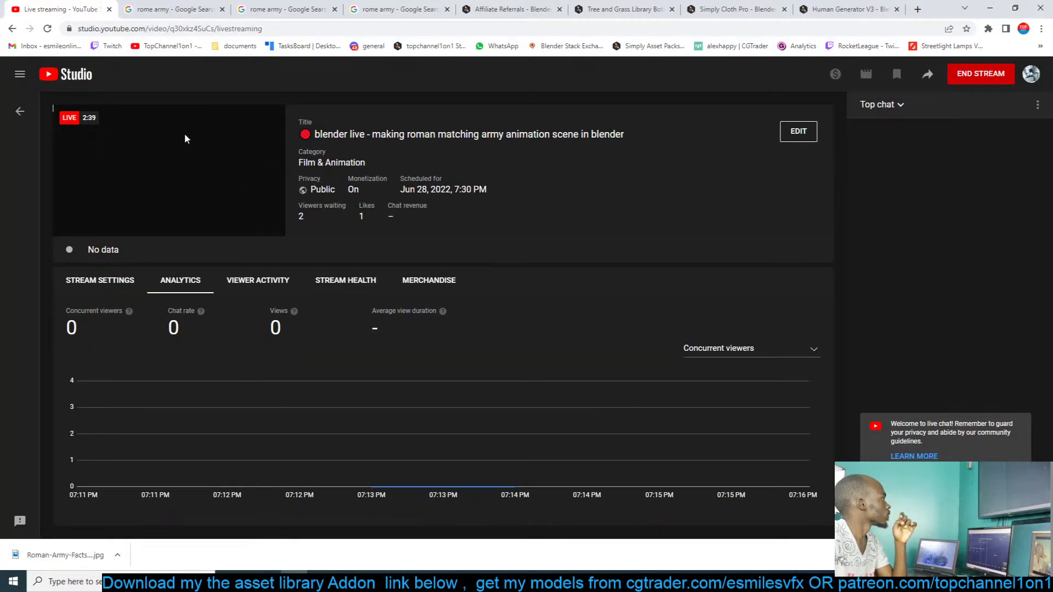
pyautogui.click(48, 30)
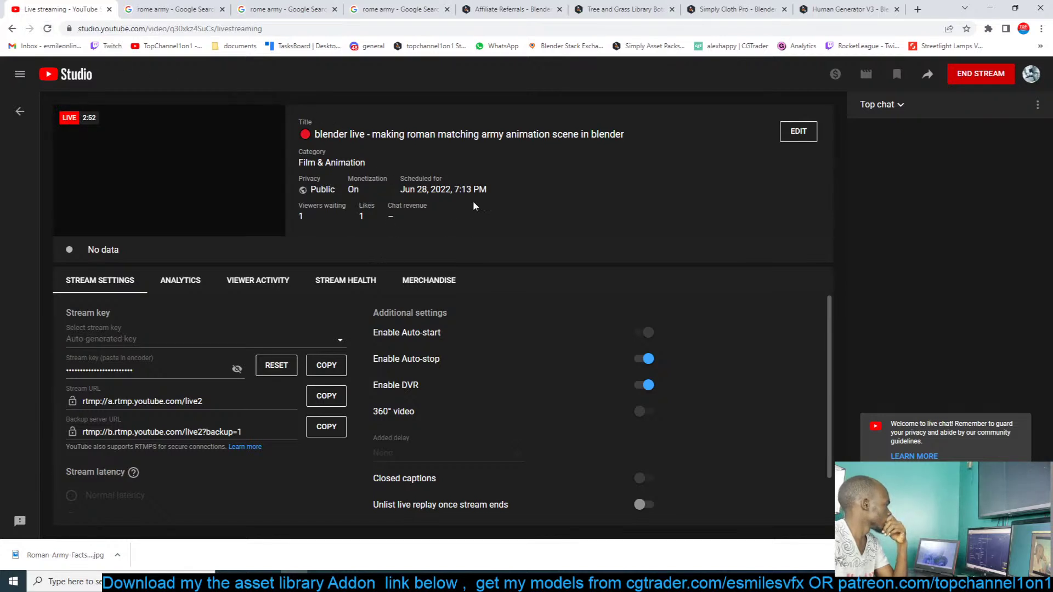
# - End the livestream that is receiving no data and dismiss its closing summary
pyautogui.click(961, 75)
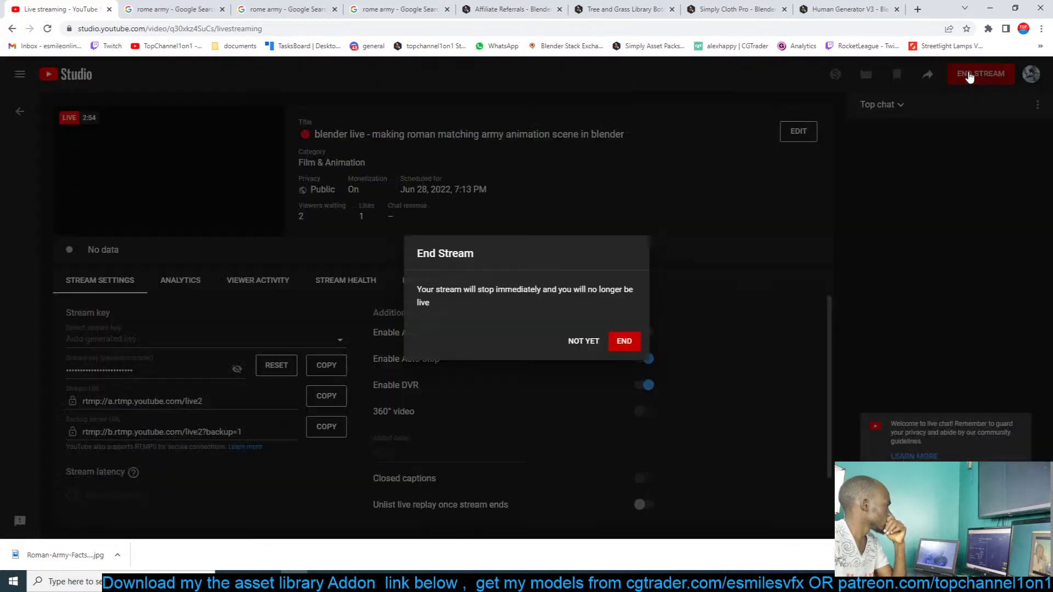
pyautogui.click(624, 340)
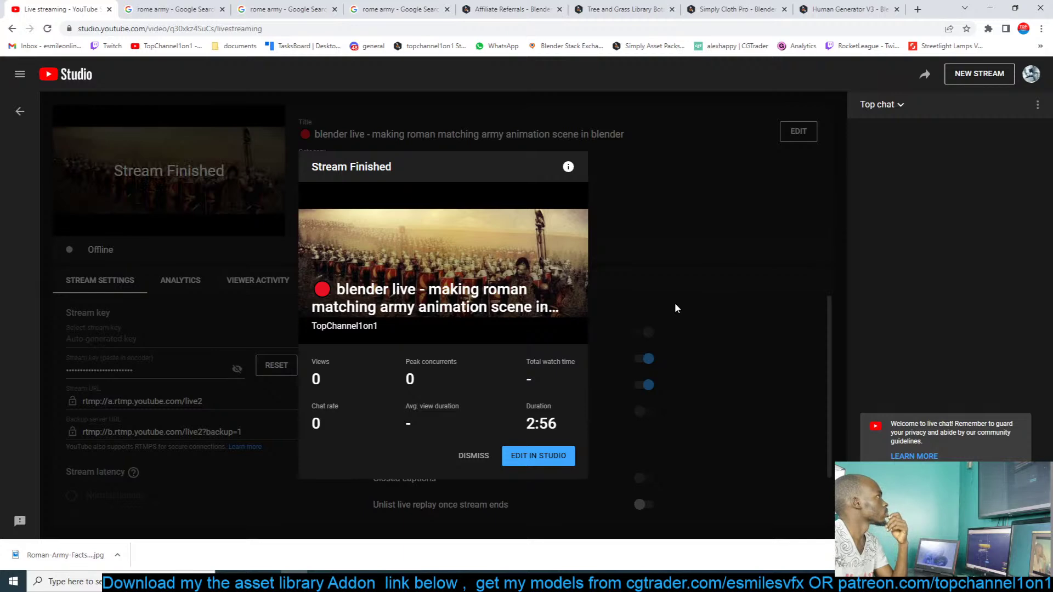
pyautogui.click(477, 456)
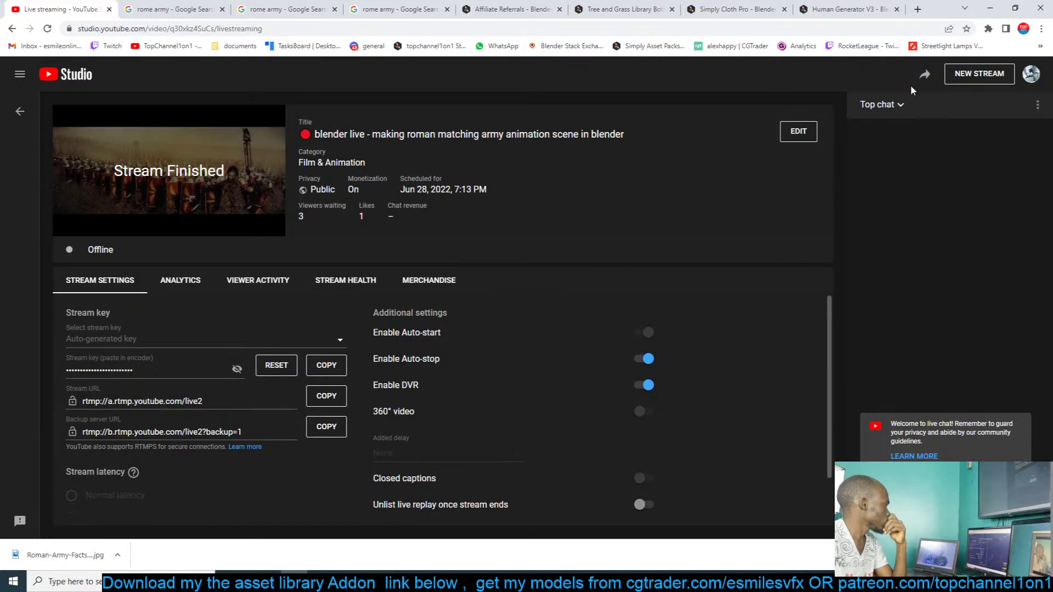
# - Open the "blender live" stream listed as live now, turn its monetization on and save the settings
pyautogui.click(960, 76)
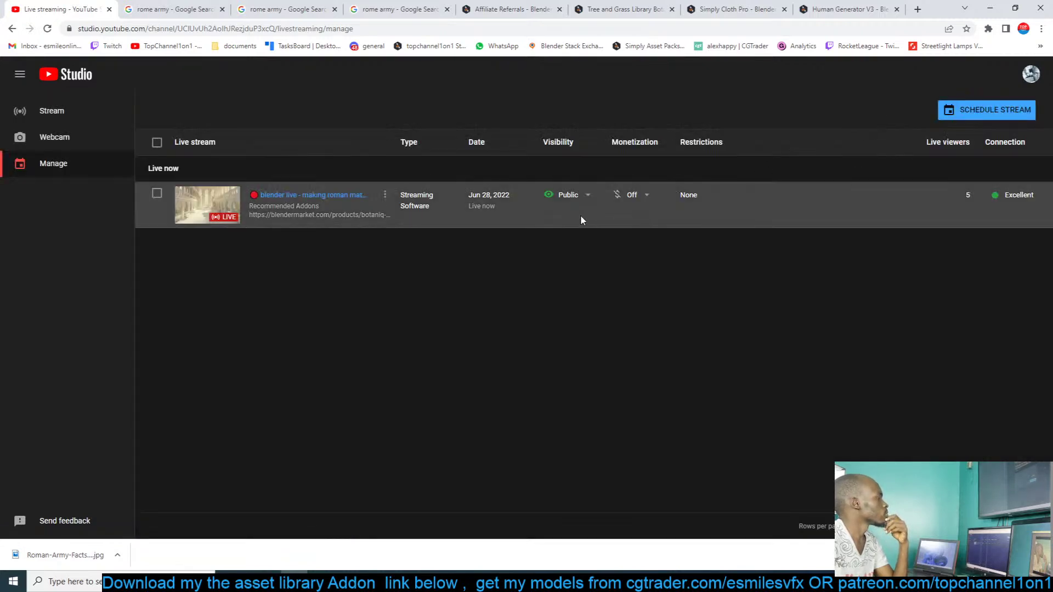
pyautogui.click(321, 195)
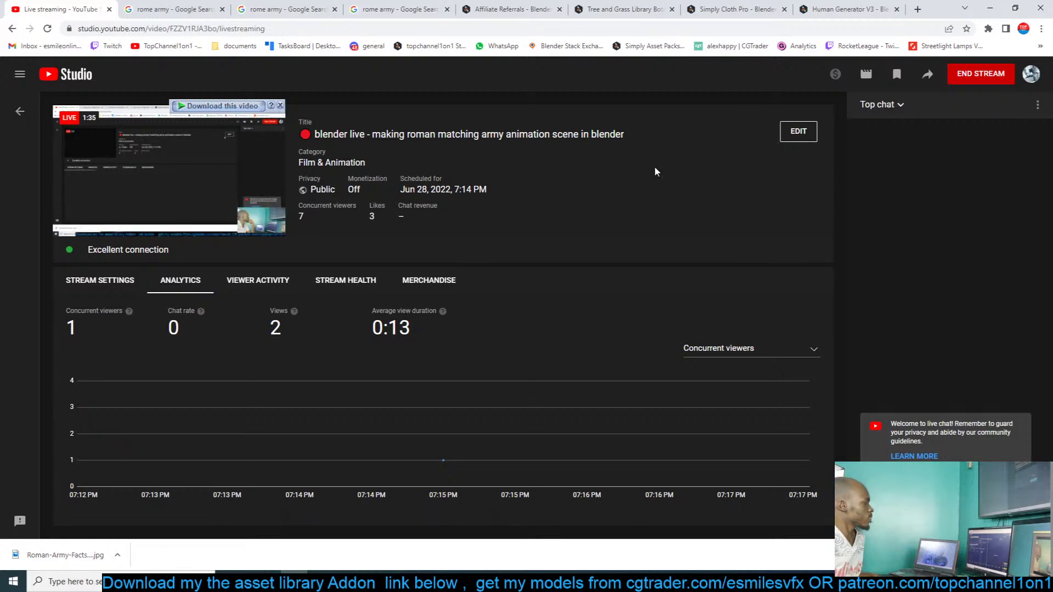
pyautogui.click(788, 134)
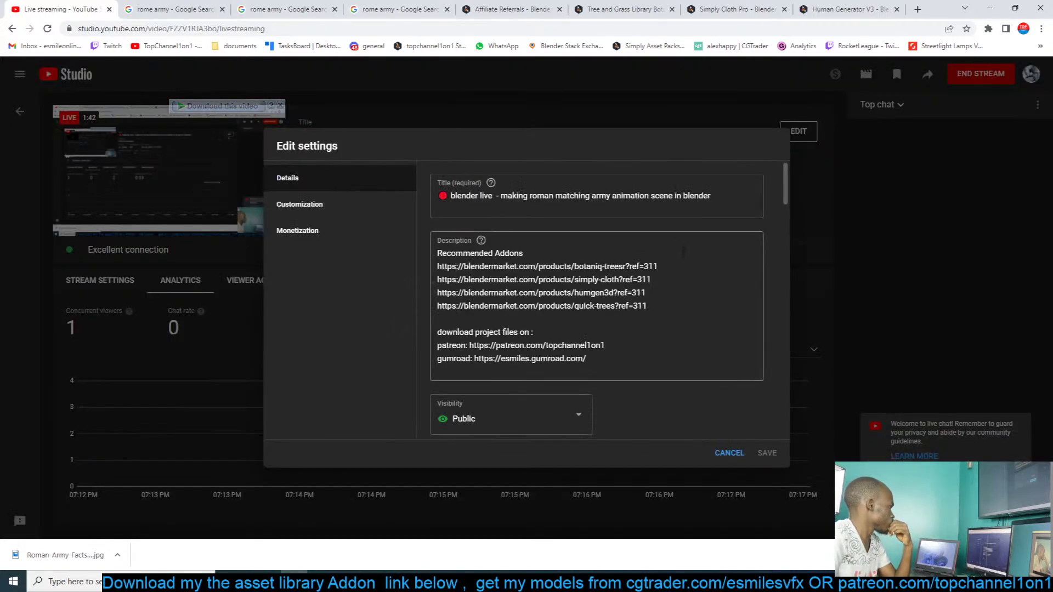
pyautogui.scroll(-4, 680, 251)
pyautogui.scroll(4, 680, 251)
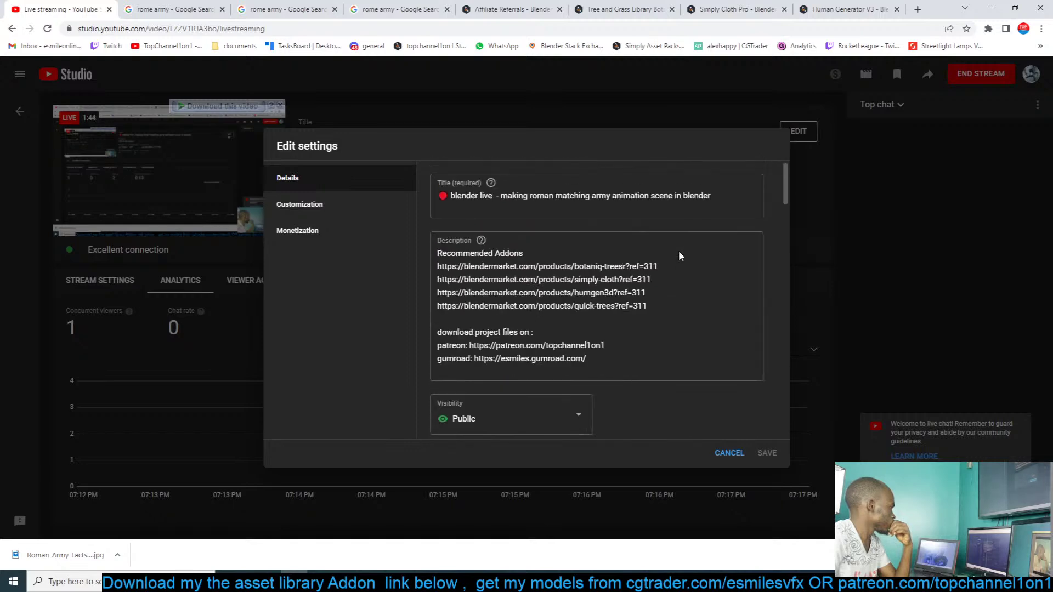
pyautogui.click(360, 238)
pyautogui.click(581, 198)
pyautogui.click(464, 191)
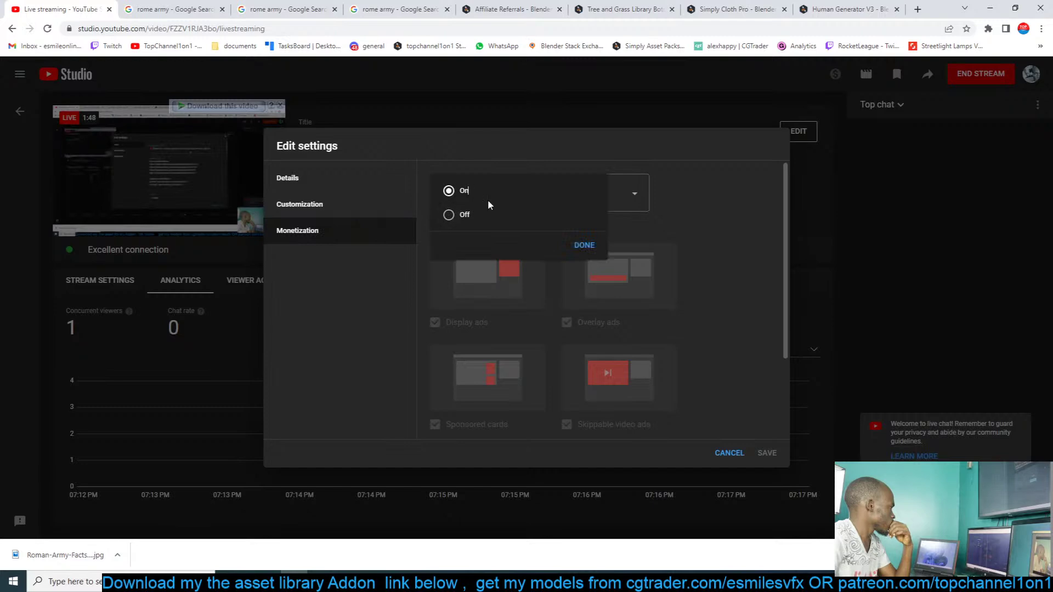
pyautogui.click(583, 245)
pyautogui.click(765, 452)
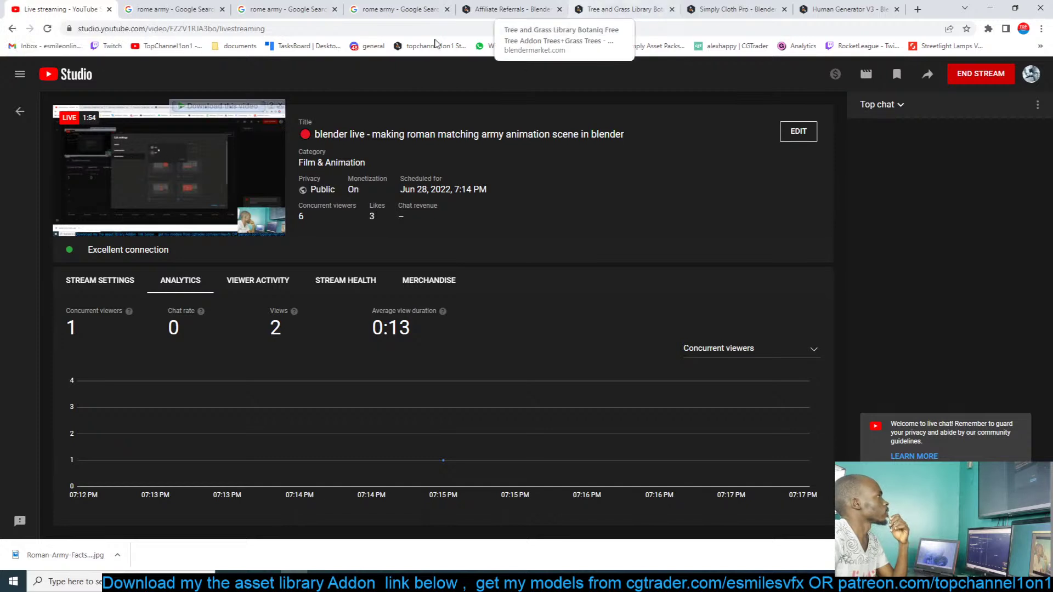
# - Select the livestream dashboard's web address and close that browser tab
pyautogui.click(325, 29)
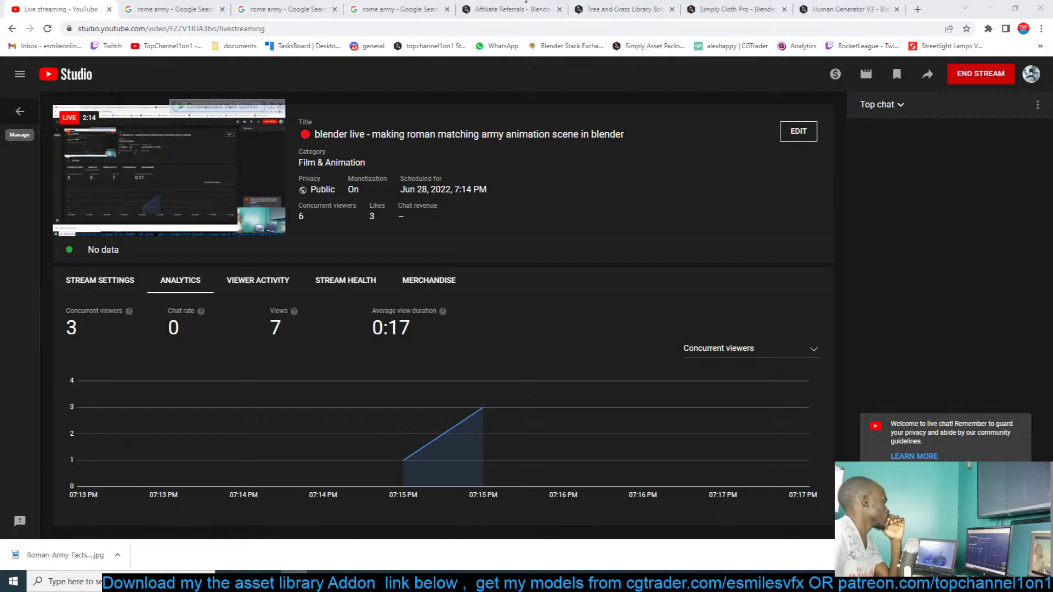
pyautogui.click(203, 28)
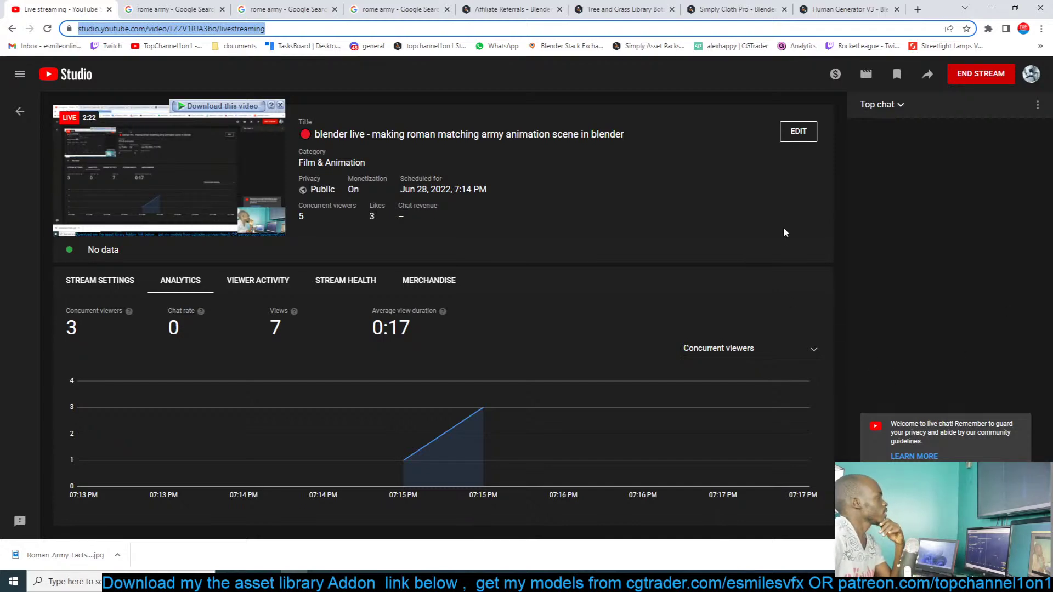
pyautogui.click(109, 9)
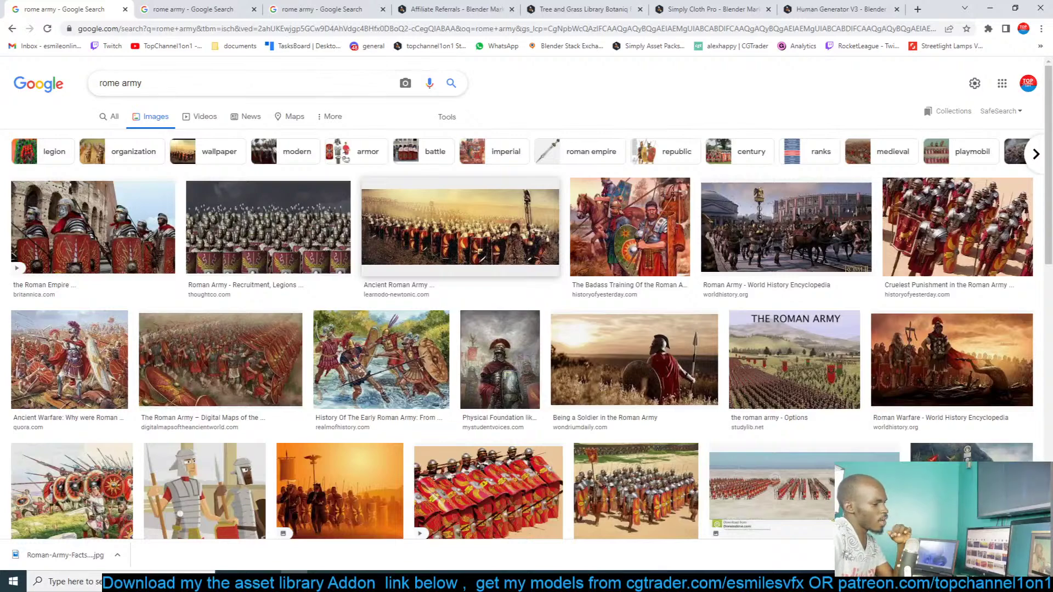
# - Switch to Streamlabs OBS and move its window off this screen, leaving the rome army image results uncovered
pyautogui.hotkey('alt', 'Tab')
pyautogui.moveTo(709, 9); pyautogui.dragTo(1003, 57)
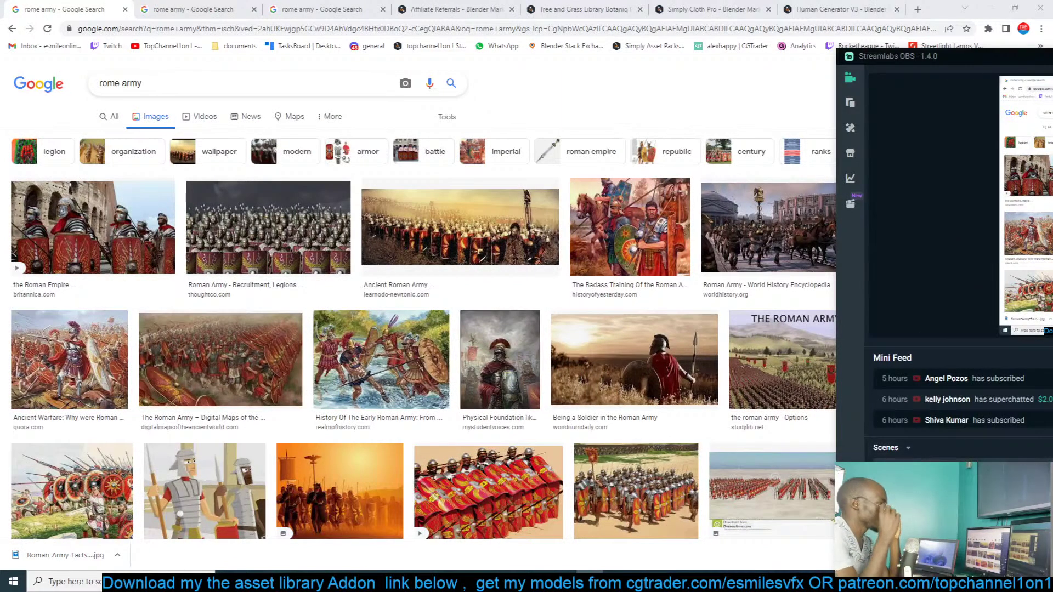
pyautogui.moveTo(905, 56); pyautogui.dragTo(1052, 28)
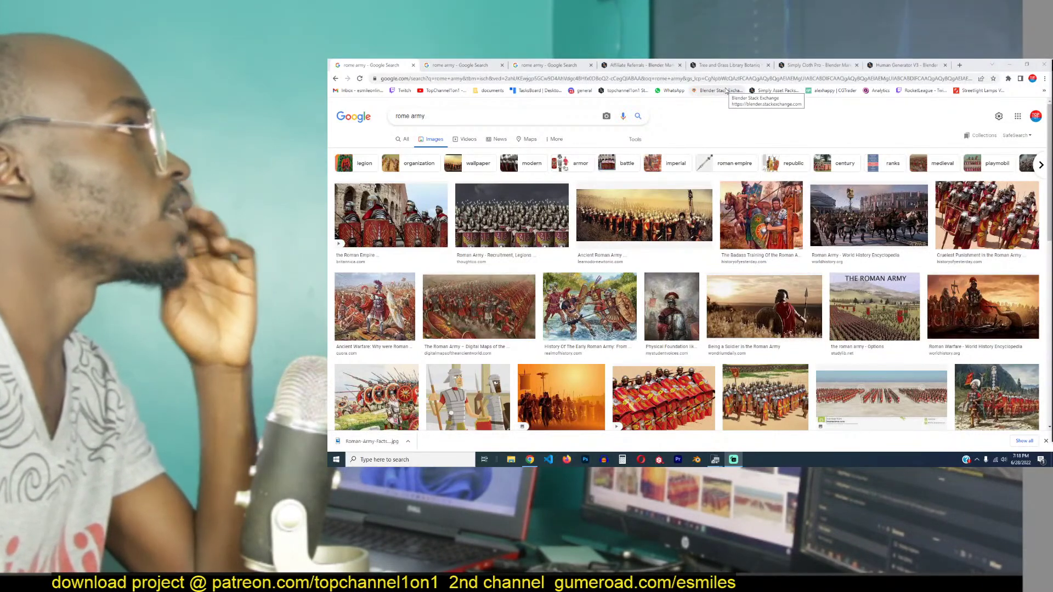
# - Add a blank browser tab and view the Botaniq tree library and Simply Cloth Pro product pages
pyautogui.click(959, 65)
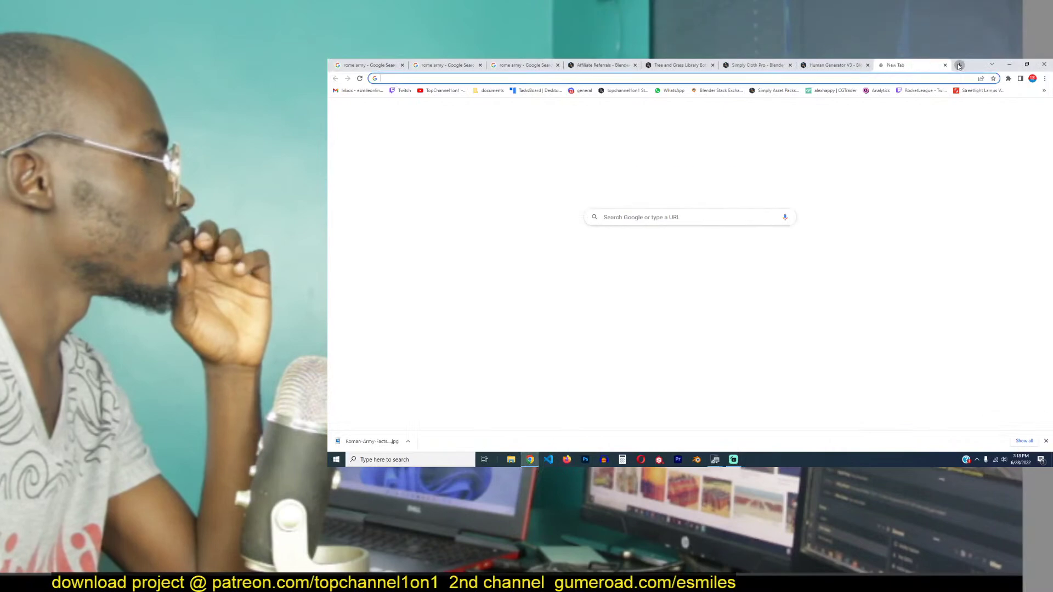
pyautogui.click(699, 65)
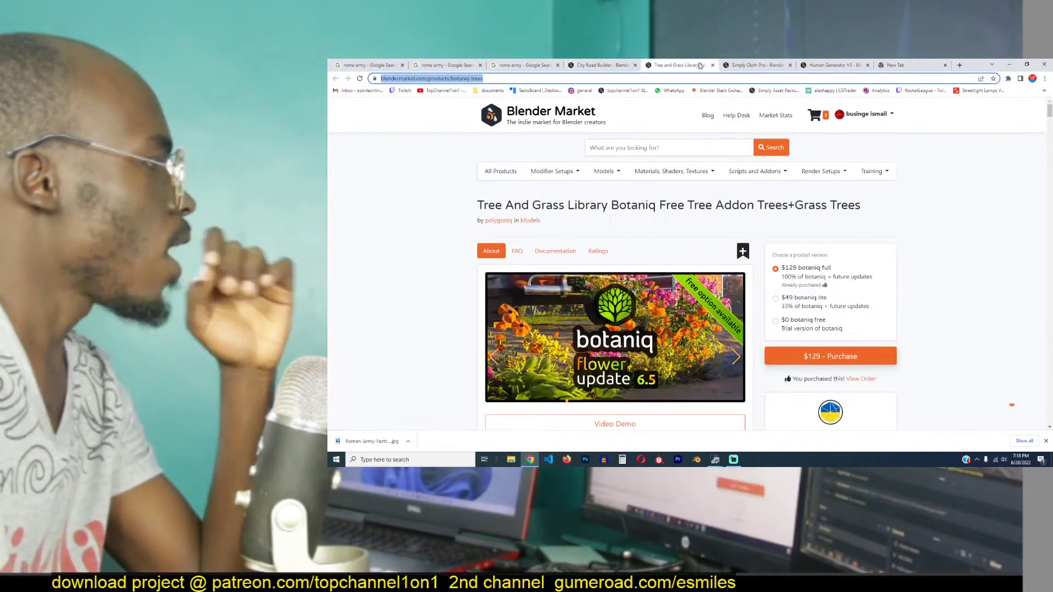
pyautogui.click(756, 63)
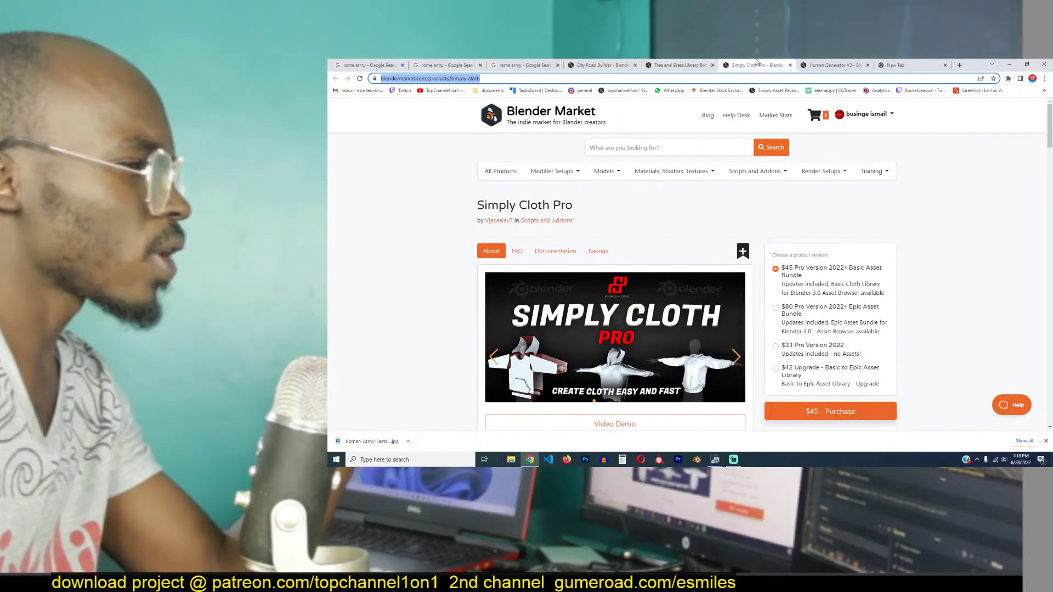
# - Examine the Human Generator V3 product page, including its version details, current limitations and feature summary
pyautogui.click(831, 65)
pyautogui.scroll(-1, 571, 292)
pyautogui.scroll(-3, 571, 292)
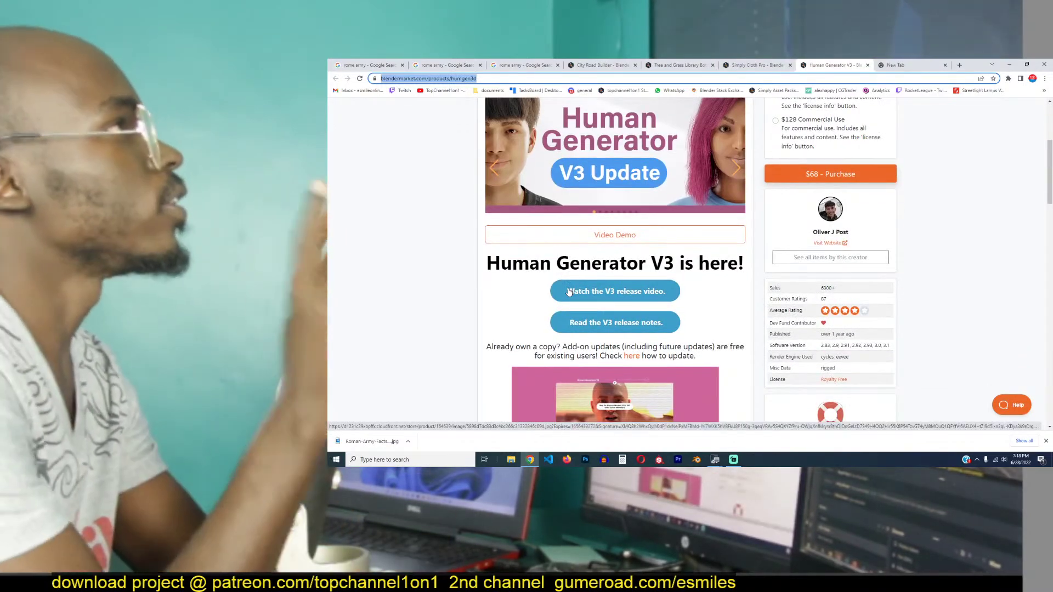
pyautogui.scroll(4, 569, 292)
pyautogui.scroll(-2, 569, 292)
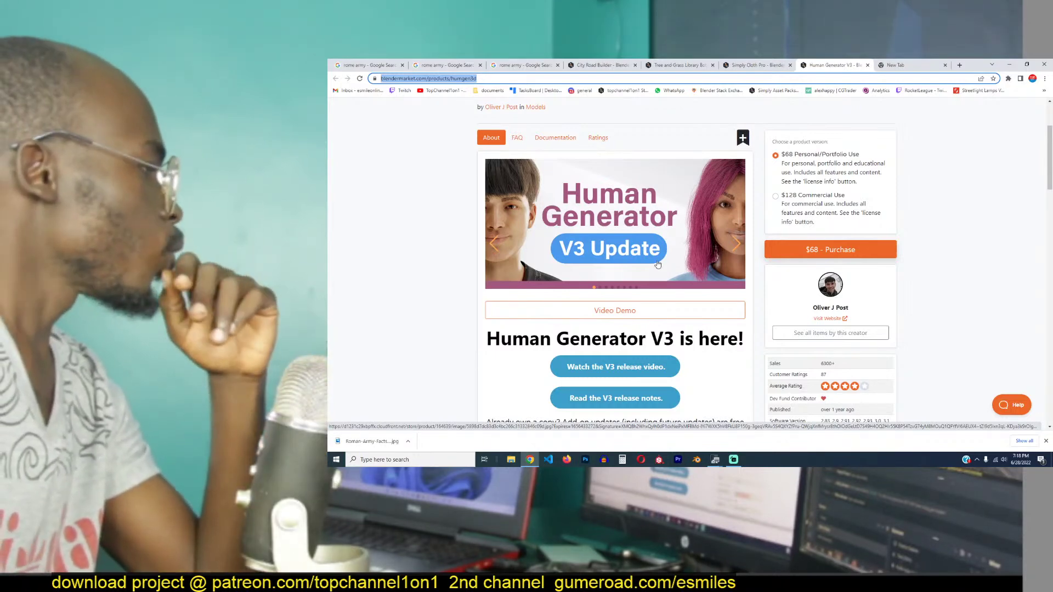
pyautogui.scroll(-2, 658, 264)
pyautogui.scroll(-3, 659, 265)
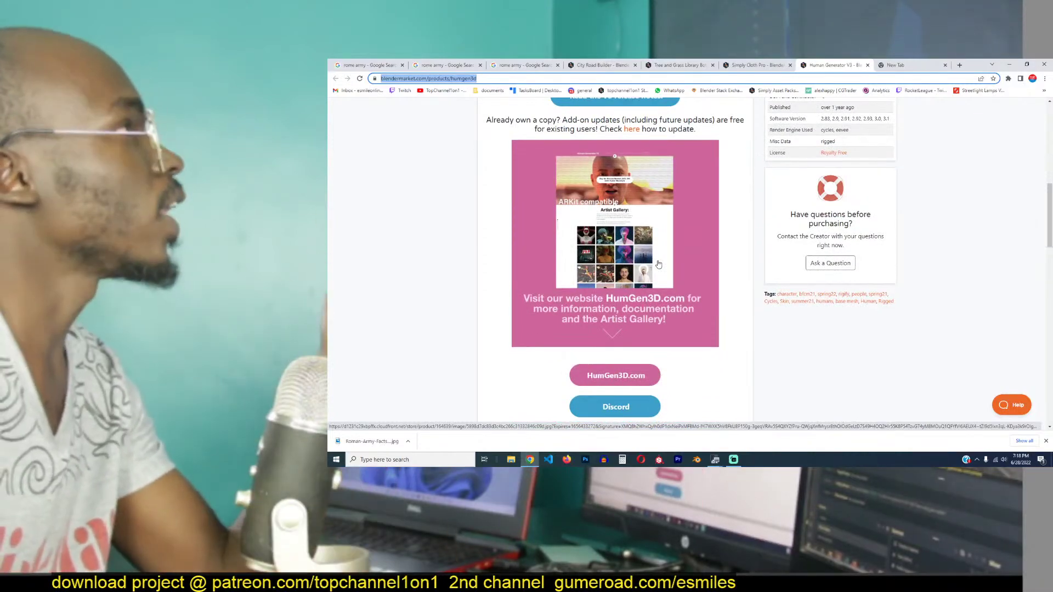
pyautogui.scroll(-10, 658, 264)
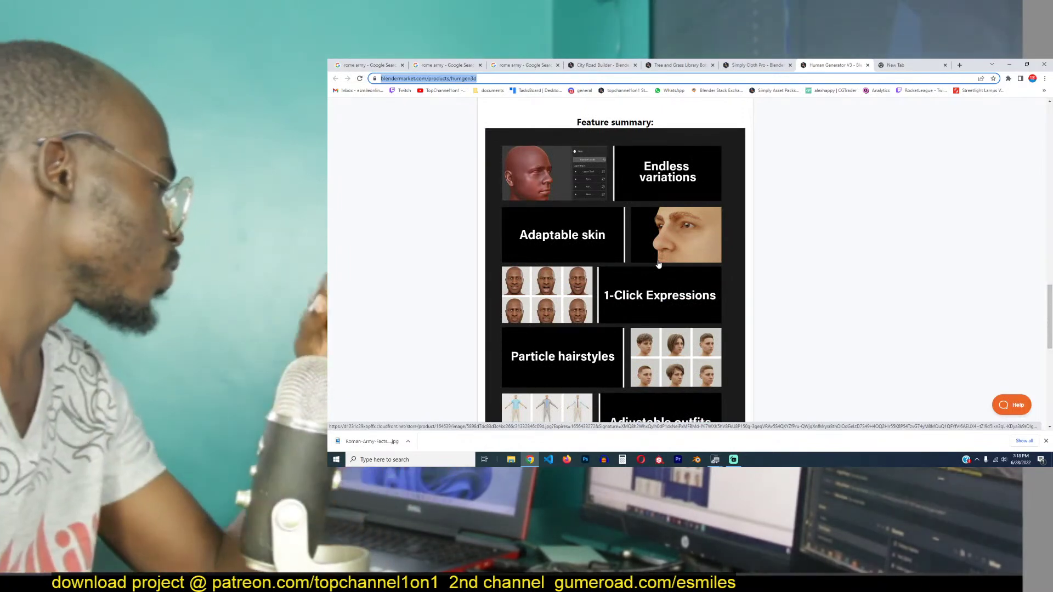
pyautogui.scroll(-2, 658, 264)
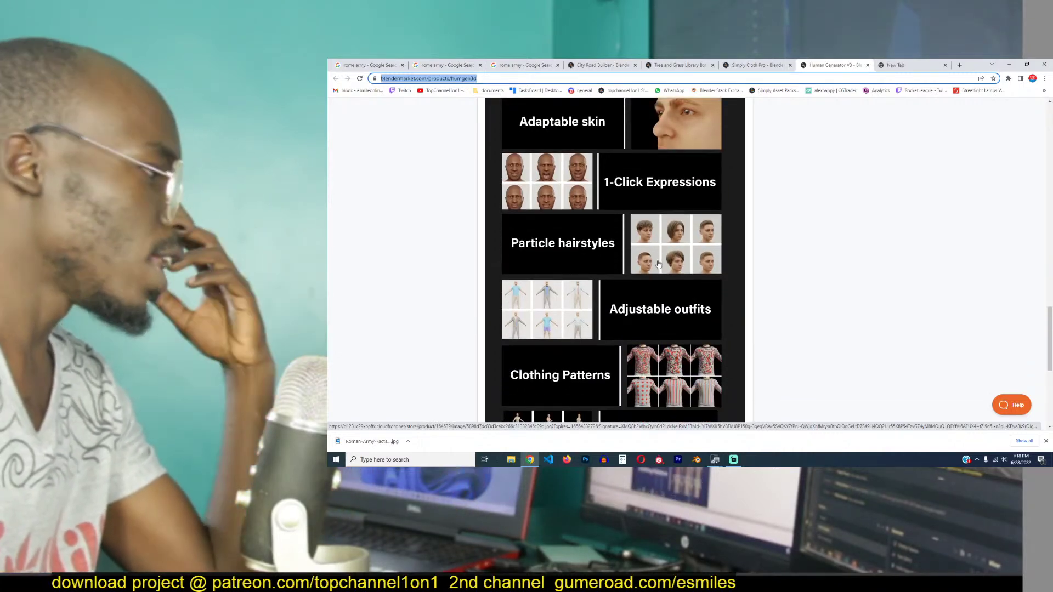
pyautogui.scroll(-1, 658, 264)
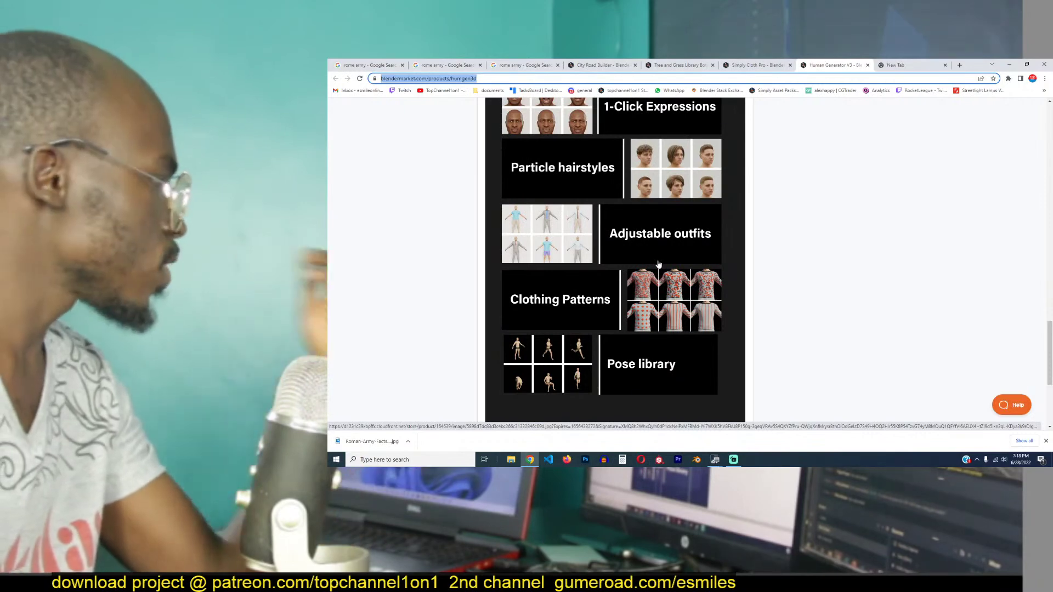
pyautogui.scroll(-4, 659, 264)
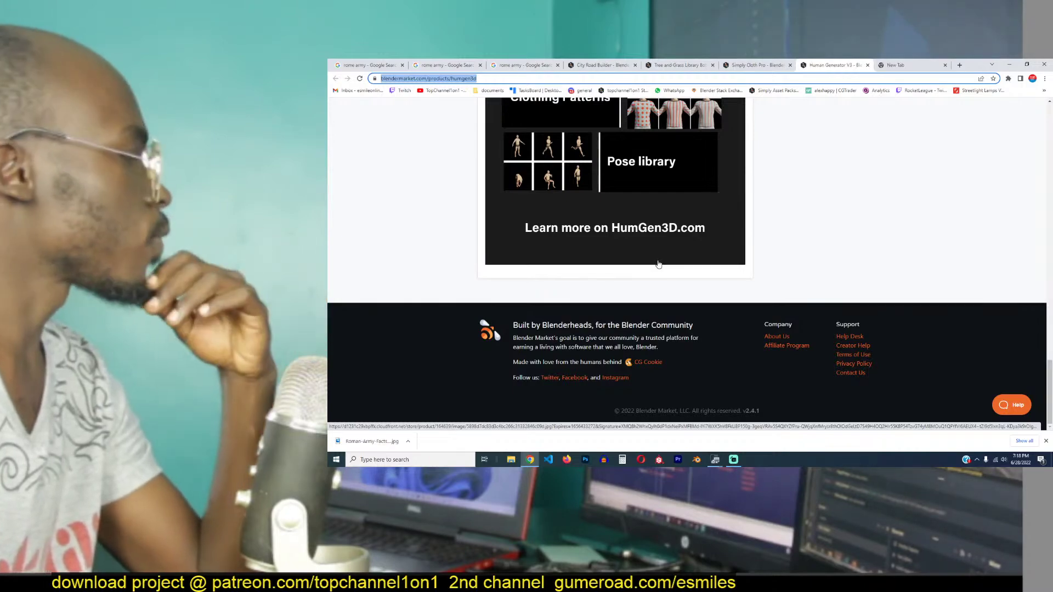
pyautogui.scroll(8, 659, 264)
pyautogui.scroll(6, 659, 264)
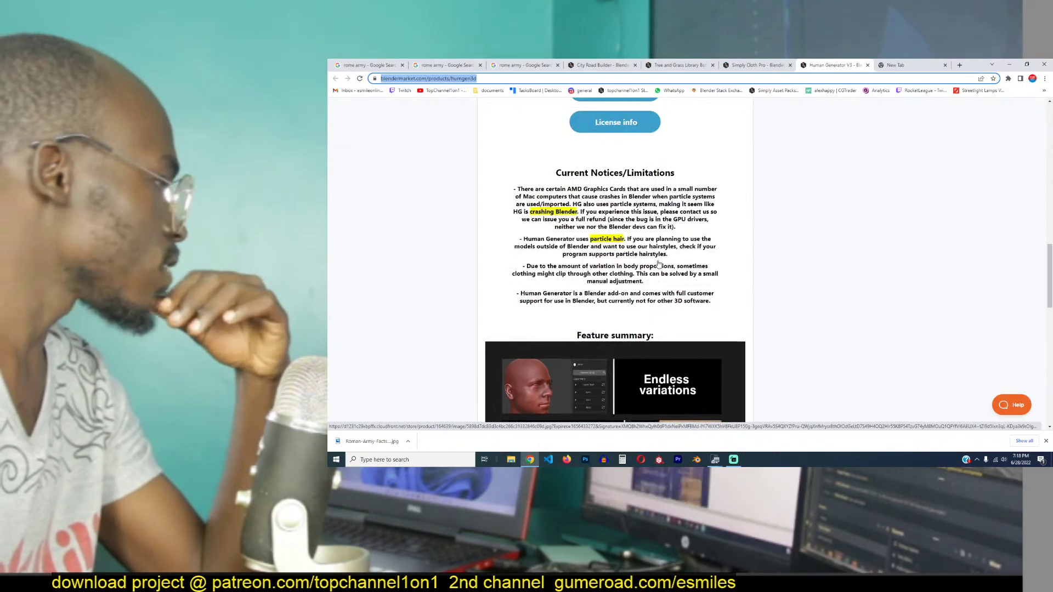
pyautogui.scroll(-4, 659, 265)
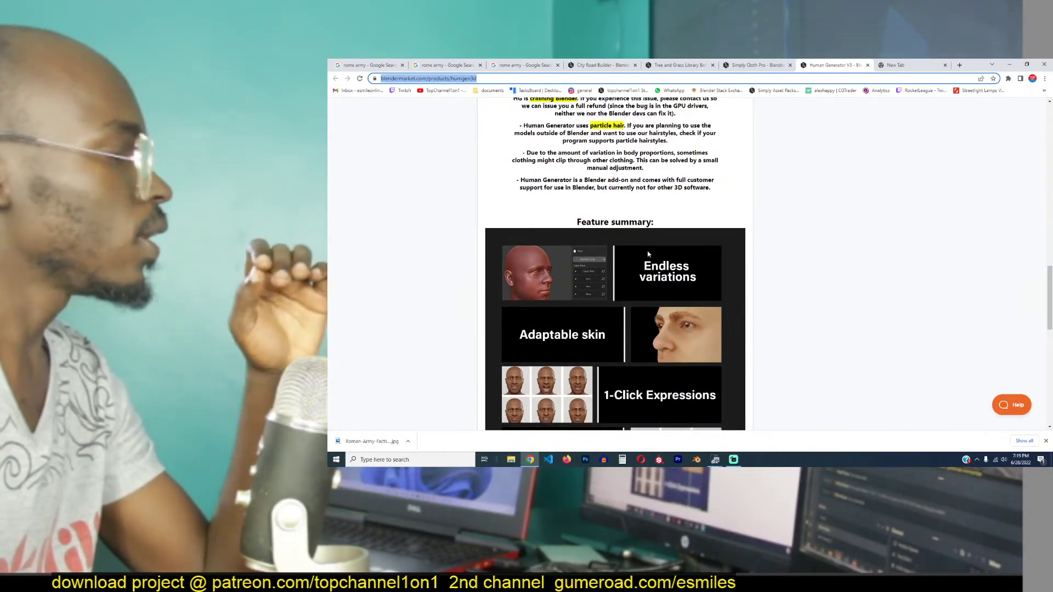
pyautogui.scroll(15, 648, 254)
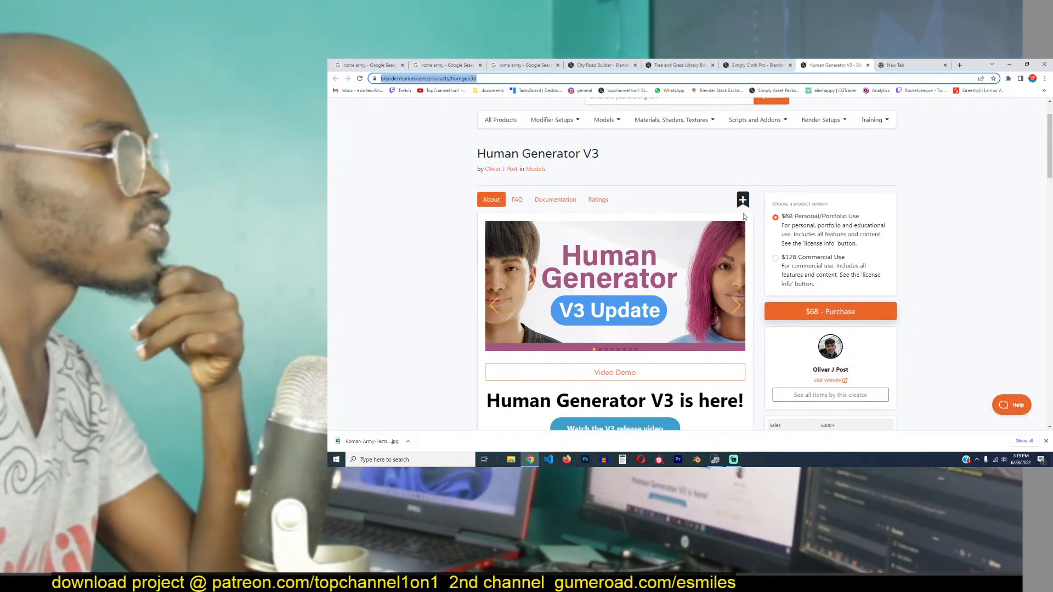
# - Examine the Simply Cloth Pro product page and advance its preview gallery to the cloth presets image
pyautogui.click(767, 63)
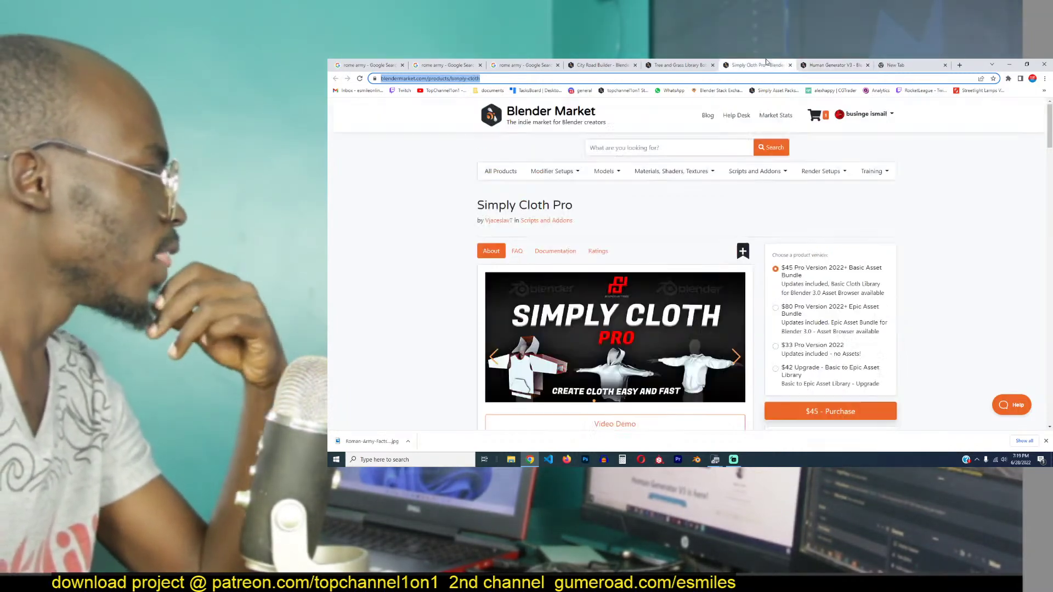
pyautogui.scroll(-5, 767, 240)
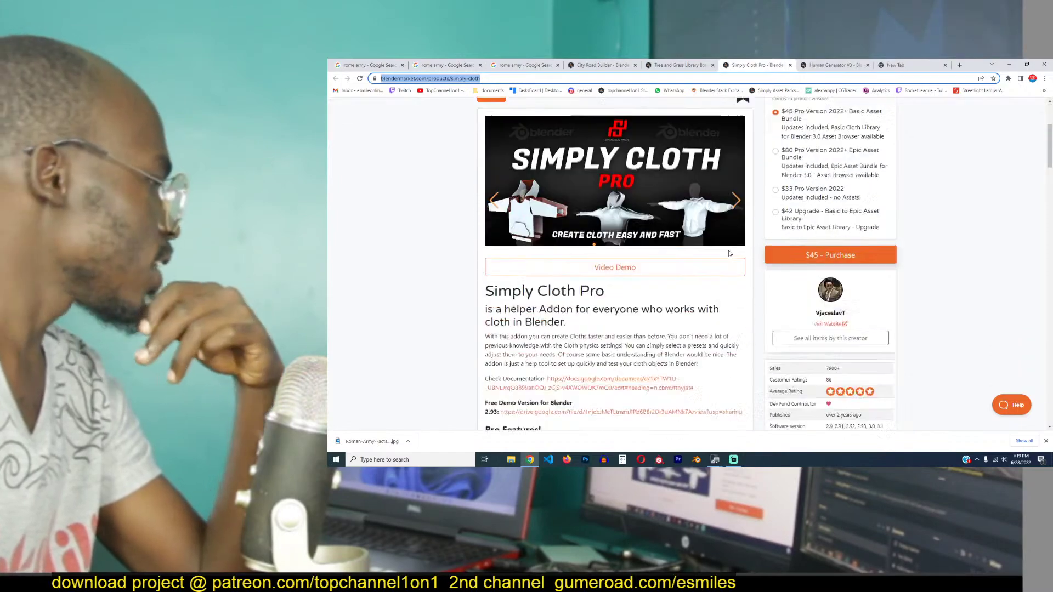
pyautogui.scroll(4, 730, 253)
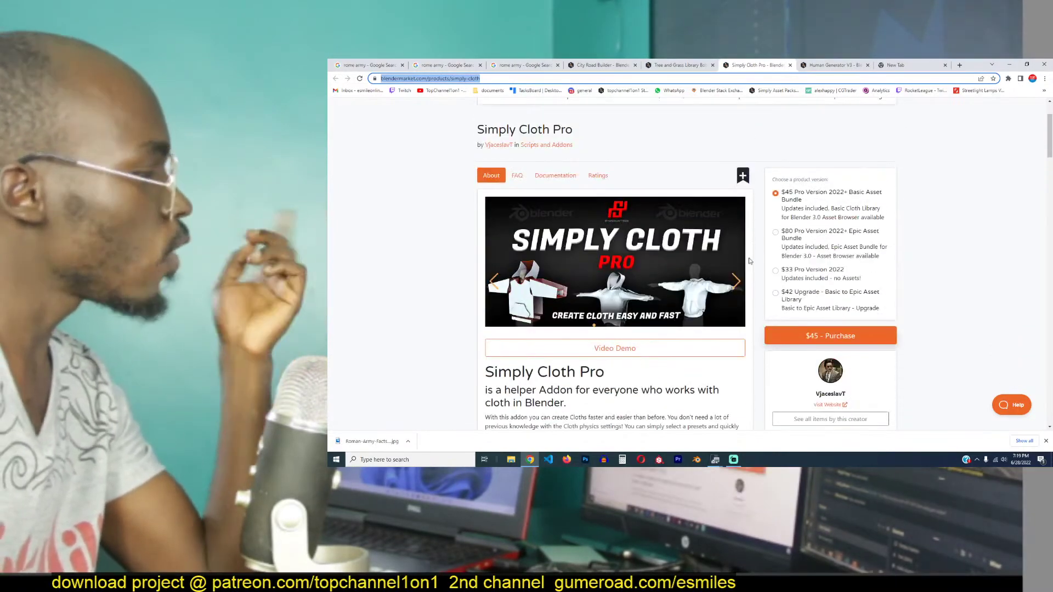
pyautogui.click(737, 282)
pyautogui.click(736, 281)
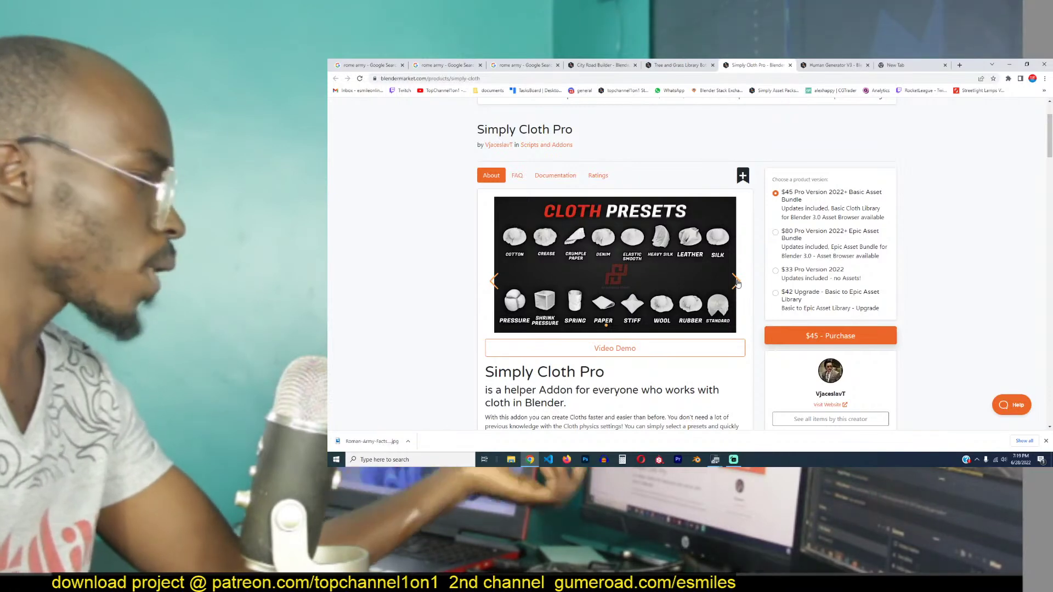
# - Browse the remaining Simply Cloth Pro gallery images, including the workflow chart and the Epic Asset Bundle preview
pyautogui.click(735, 282)
pyautogui.click(735, 282)
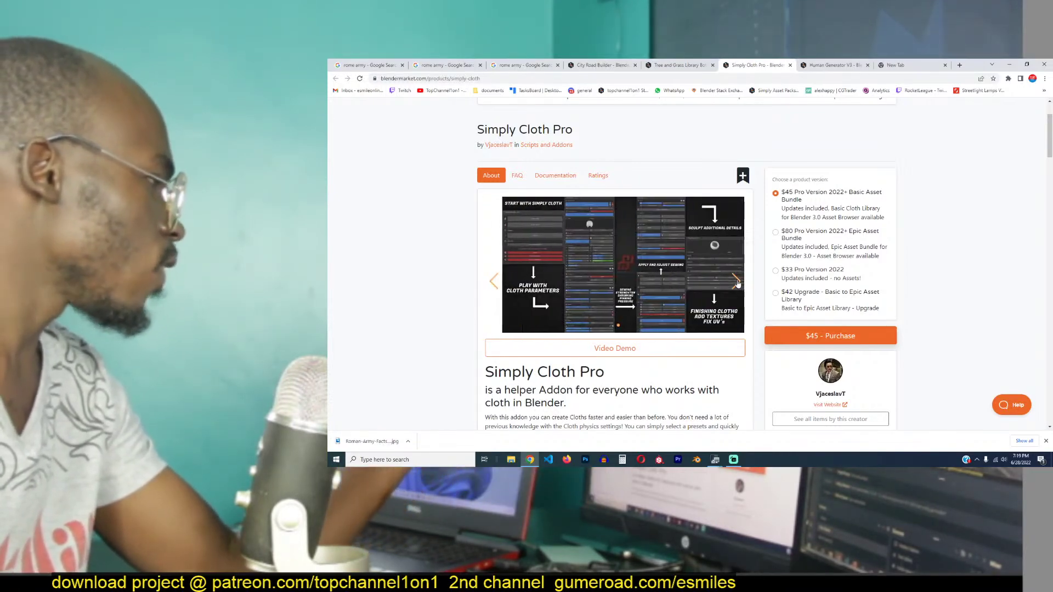
pyautogui.click(735, 282)
pyautogui.click(736, 282)
pyautogui.scroll(-5, 739, 284)
pyautogui.scroll(5, 738, 284)
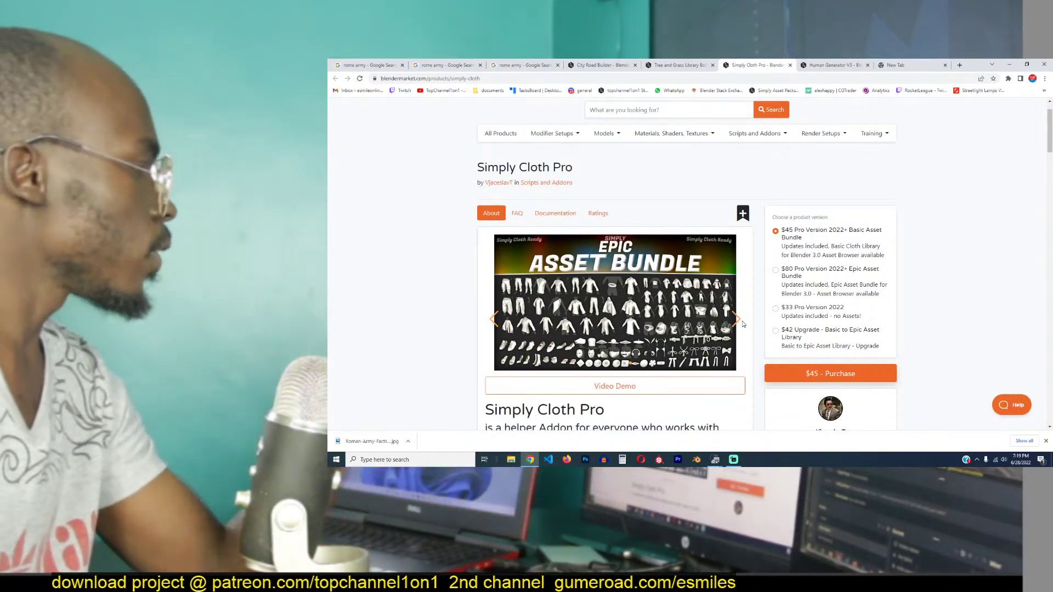
pyautogui.click(742, 323)
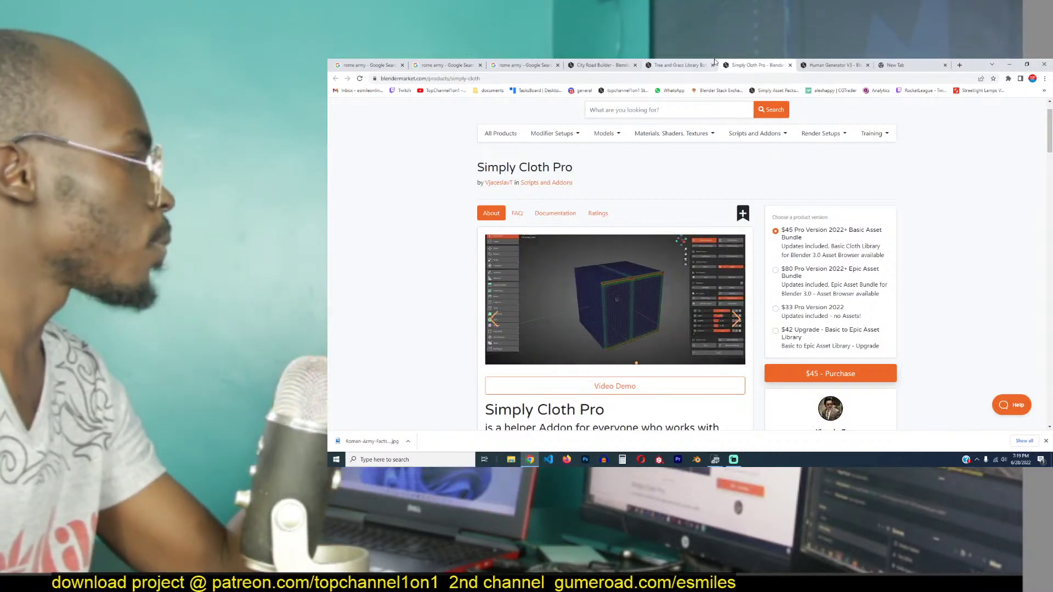
# - Examine the Botaniq tree library page's product overview, About description and 6.5 release notes
pyautogui.click(694, 64)
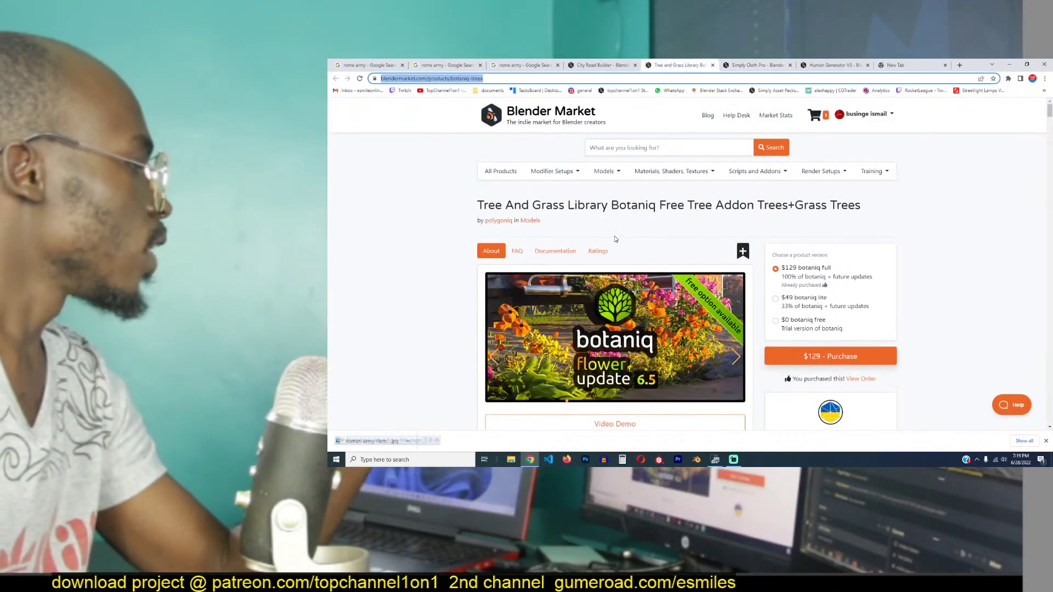
pyautogui.scroll(-4, 616, 237)
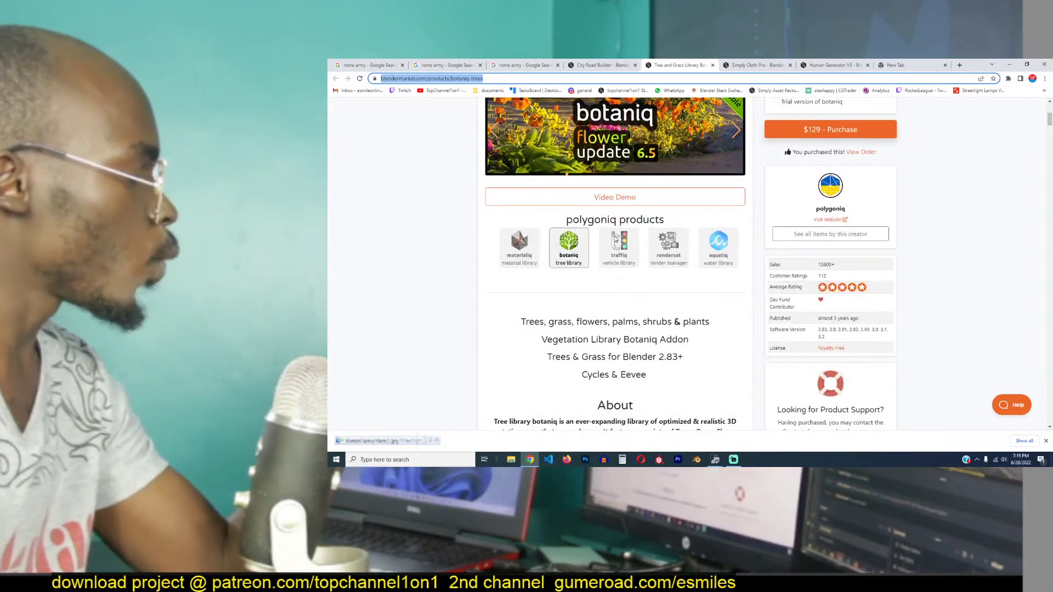
pyautogui.scroll(-5, 616, 239)
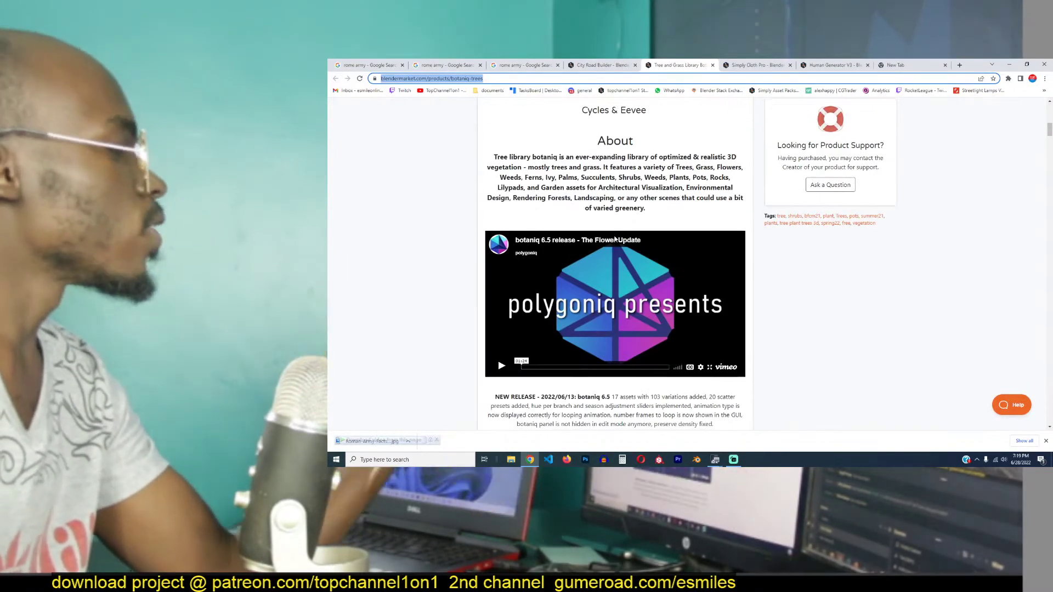
pyautogui.scroll(-3, 616, 239)
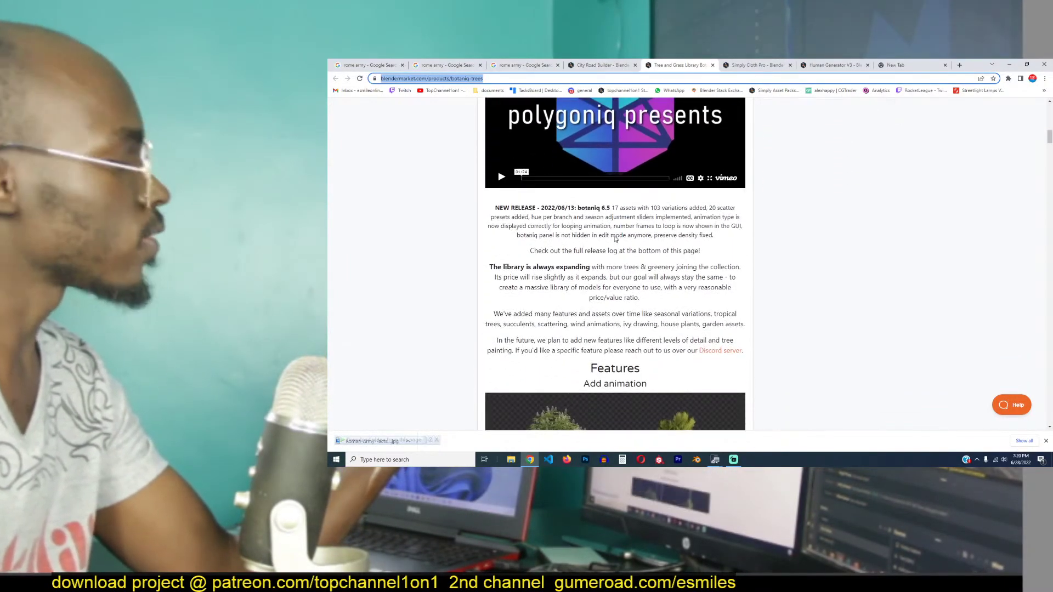
pyautogui.scroll(-1, 616, 239)
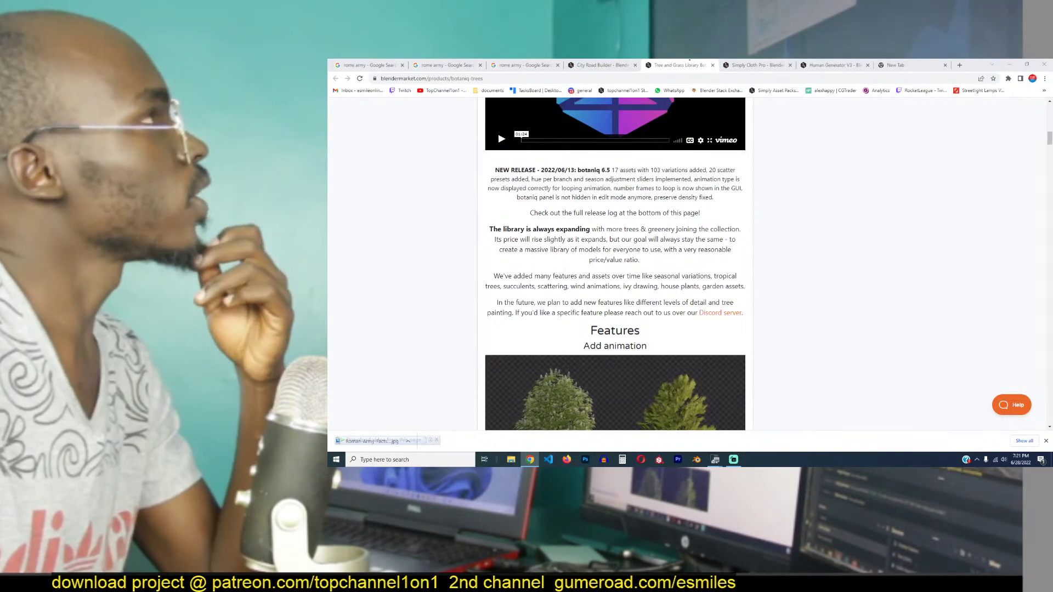
pyautogui.hotkey('alt', 'Tab')
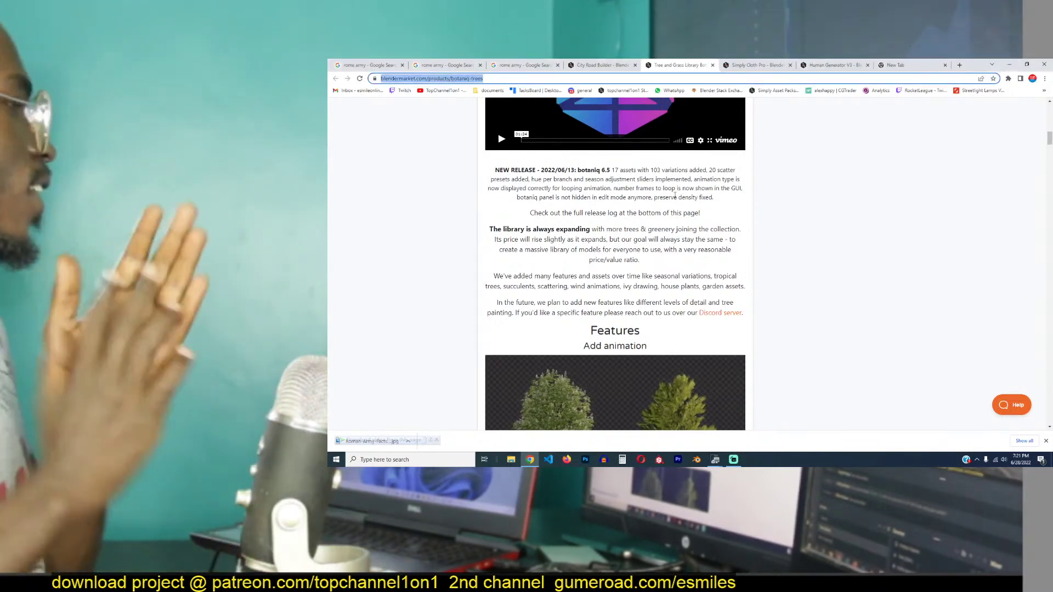
# - Examine the Botaniq feature demonstrations for animation, particle scattering and asset spawning, through to the coniferous asset list
pyautogui.scroll(-5, 675, 195)
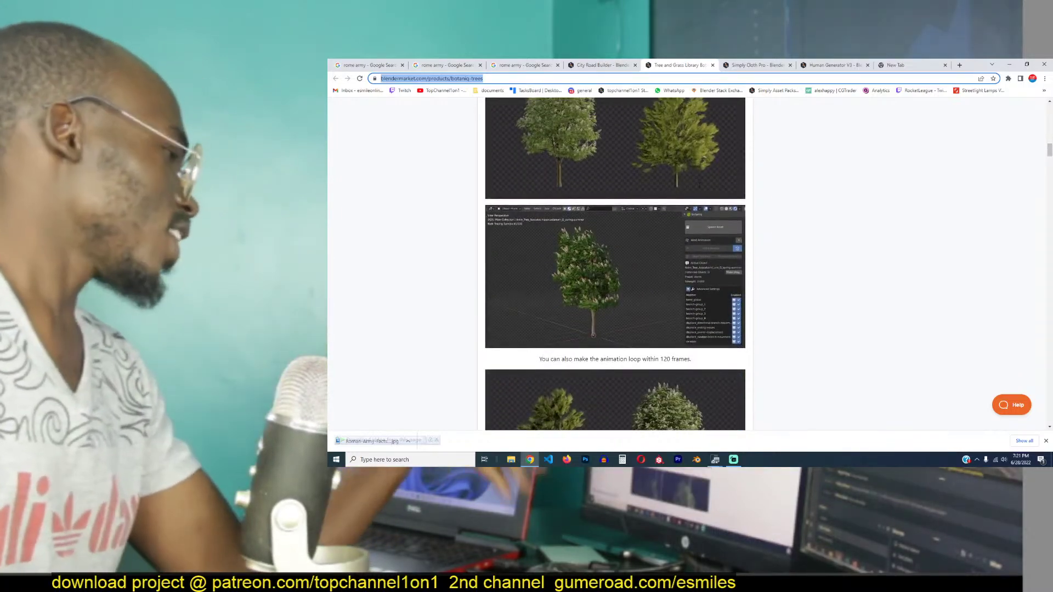
pyautogui.scroll(-9, 698, 184)
pyautogui.scroll(-9, 699, 185)
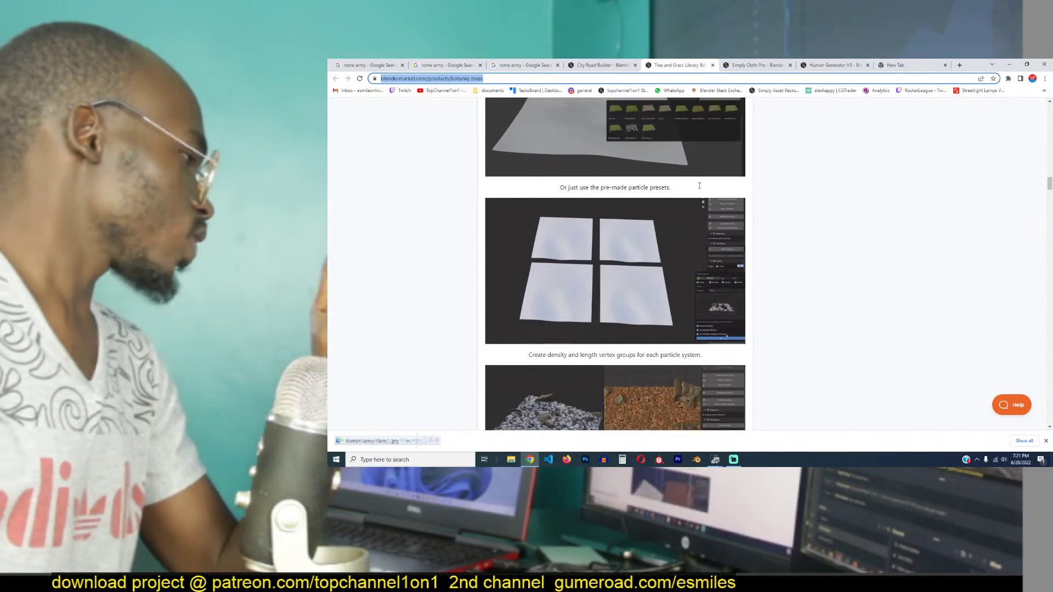
pyautogui.scroll(-4, 699, 186)
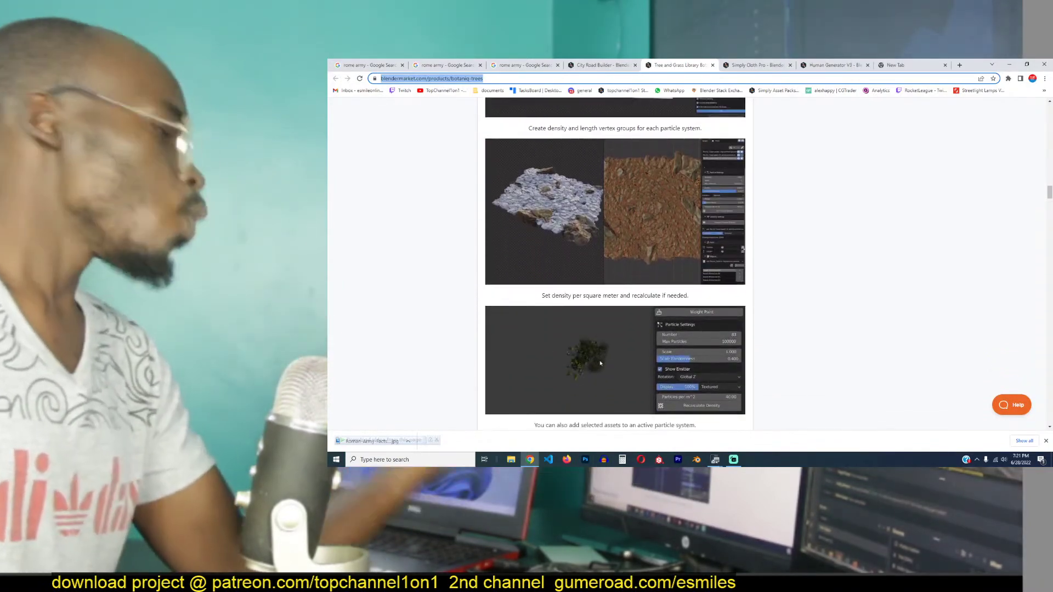
pyautogui.scroll(-4, 699, 186)
pyautogui.scroll(-5, 699, 186)
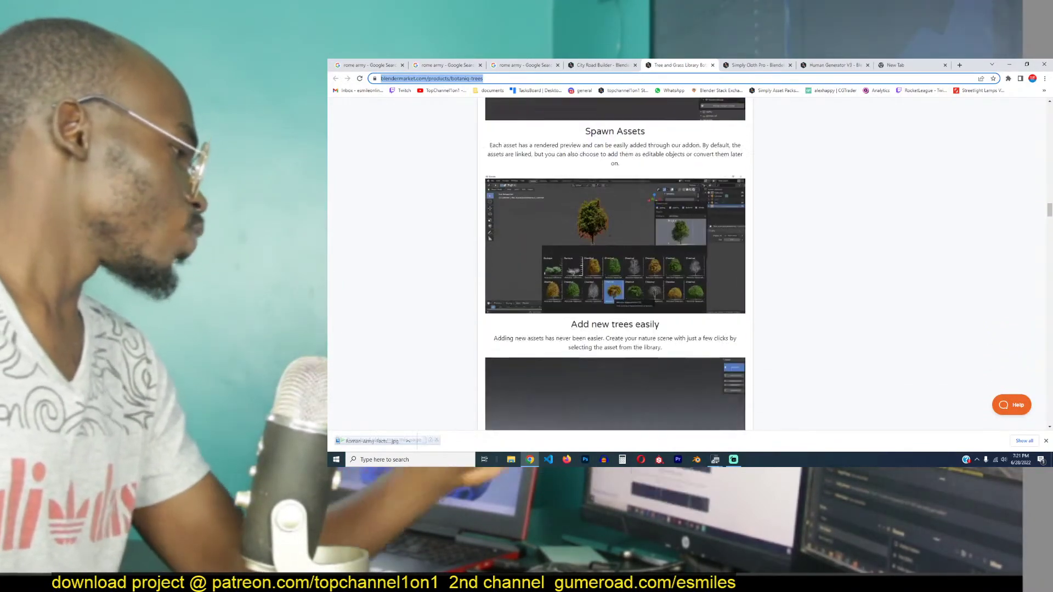
pyautogui.scroll(-18, 699, 186)
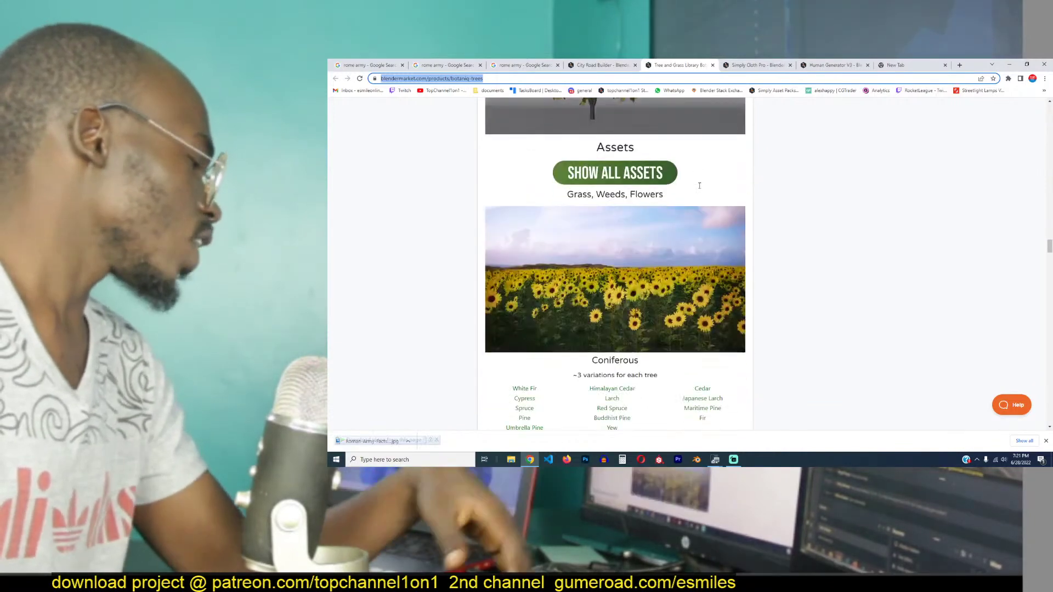
pyautogui.scroll(-3, 700, 186)
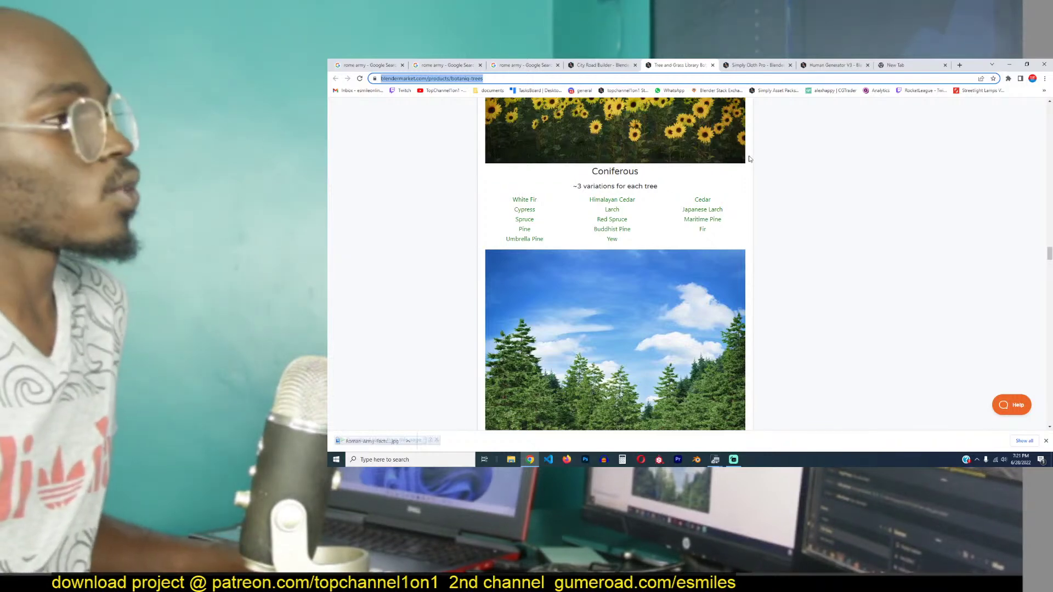
# - Close the Botaniq, Simply Cloth Pro, Human Generator and City Road Builder product pages, keeping the rome army searches and the blank tab
pyautogui.click(712, 66)
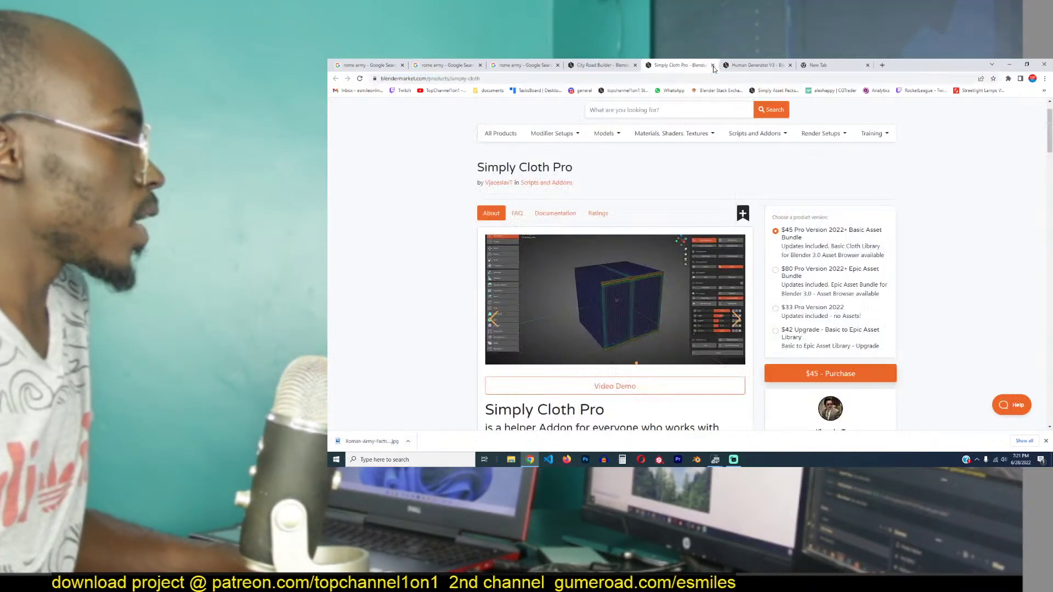
pyautogui.click(712, 66)
pyautogui.click(712, 65)
pyautogui.click(594, 69)
pyautogui.click(635, 66)
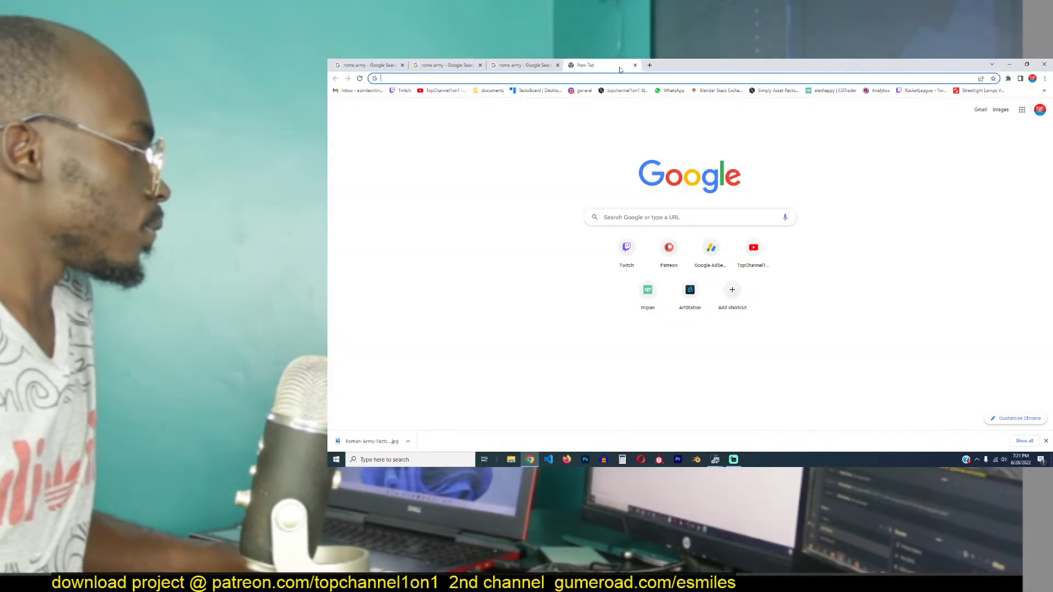
# - Glance at the rome army image results and load mixamo.com in the blank browser tab
pyautogui.click(482, 64)
pyautogui.click(548, 64)
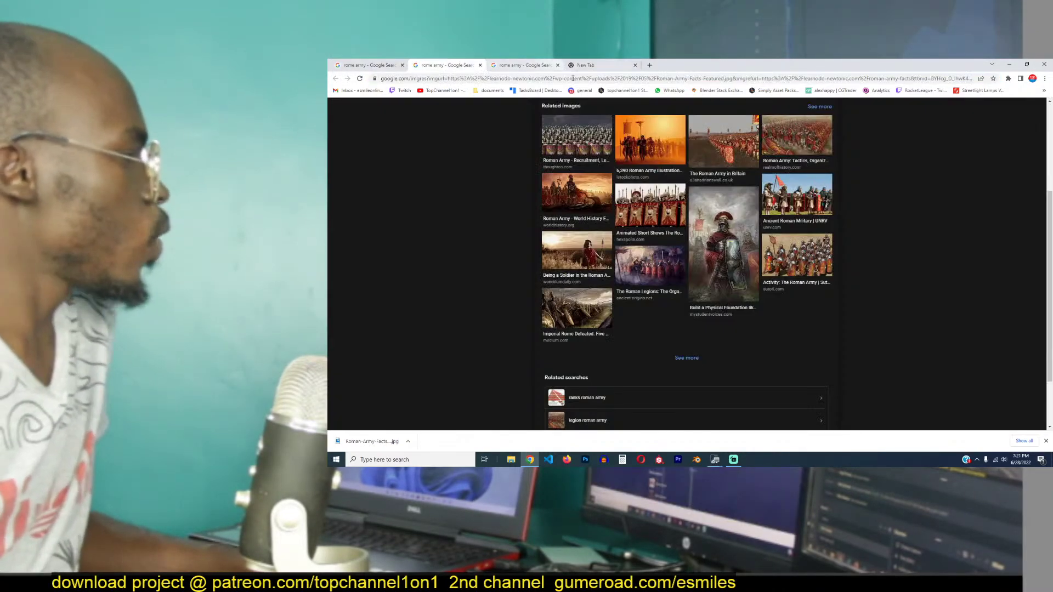
pyautogui.click(585, 68)
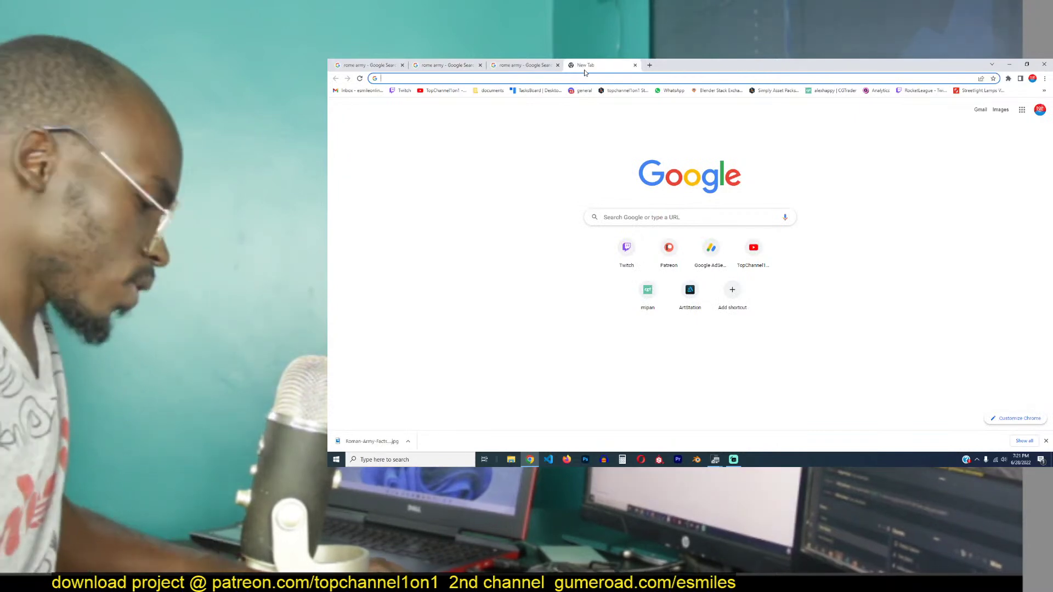
pyautogui.write('mixamo.com/#/')
pyautogui.press('Return')
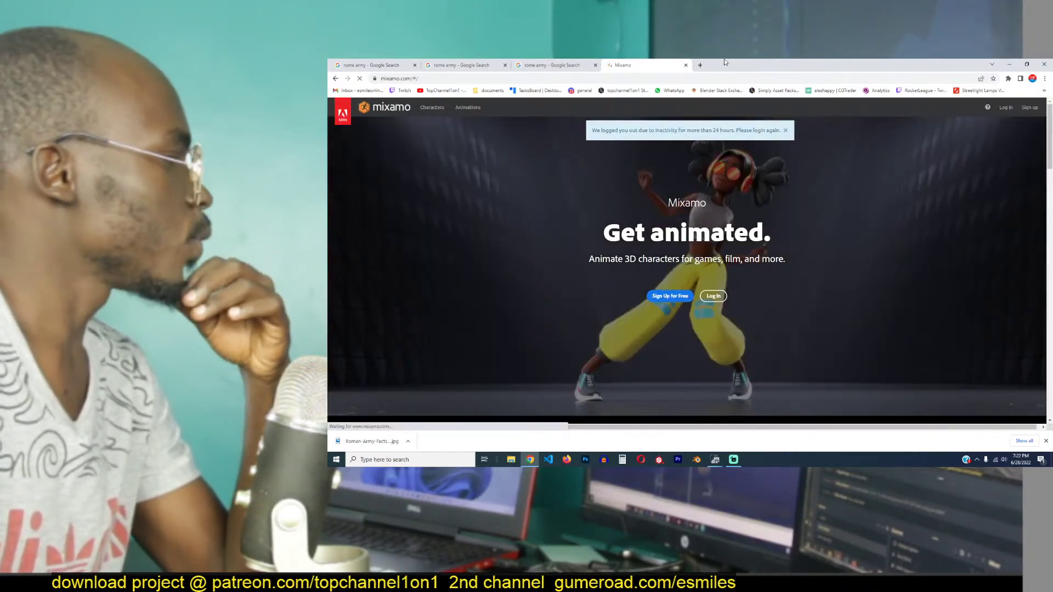
# - Detach the Mixamo page into a separate window, reload it for the login, and return it beside the rome army tabs
pyautogui.moveTo(636, 64); pyautogui.dragTo(954, 127)
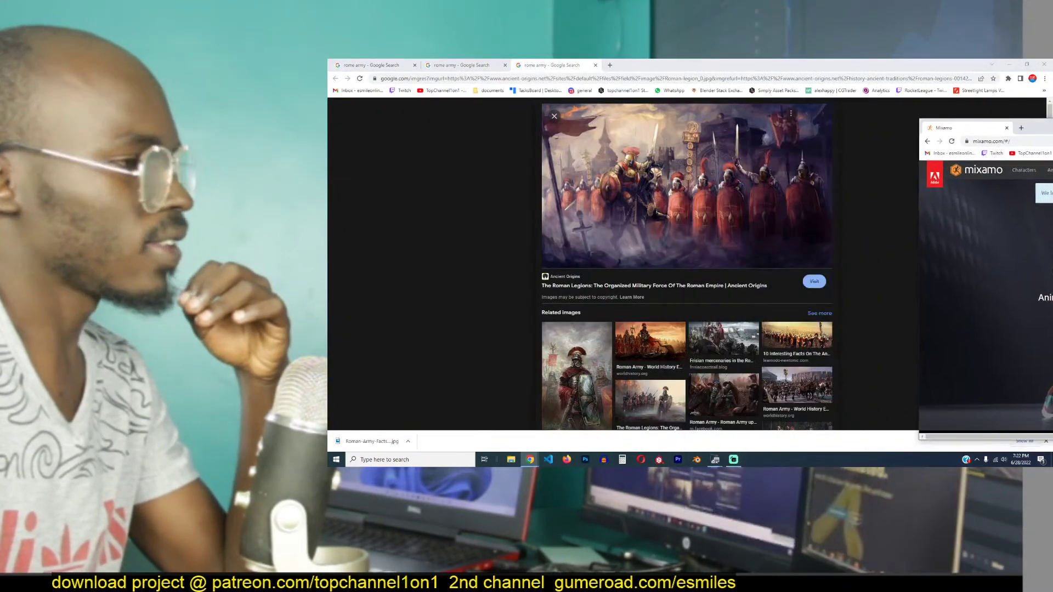
pyautogui.press('F5')
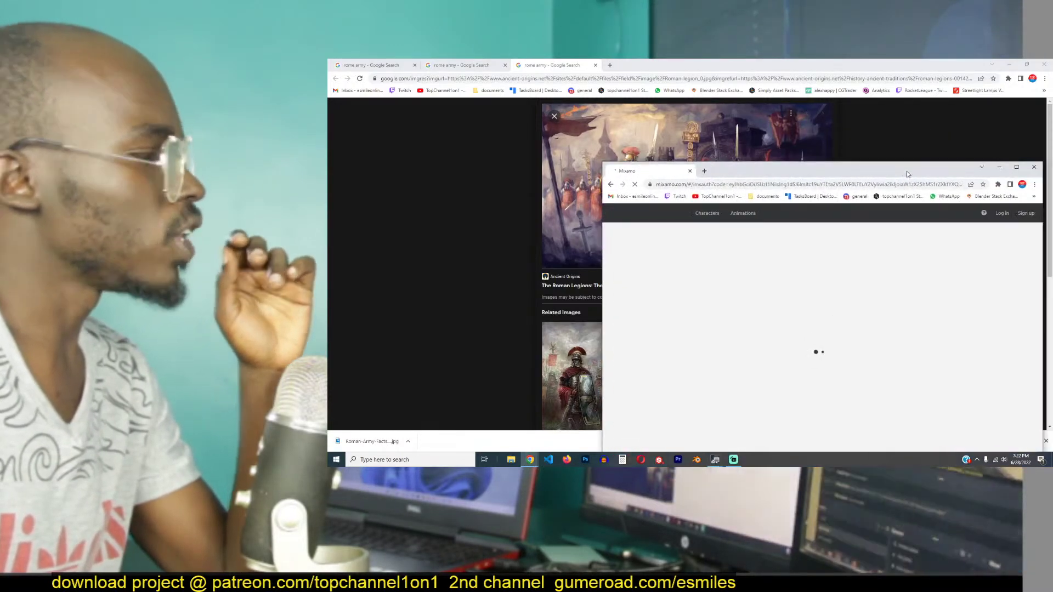
pyautogui.moveTo(886, 175); pyautogui.dragTo(800, 127)
pyautogui.doubleClick(800, 128)
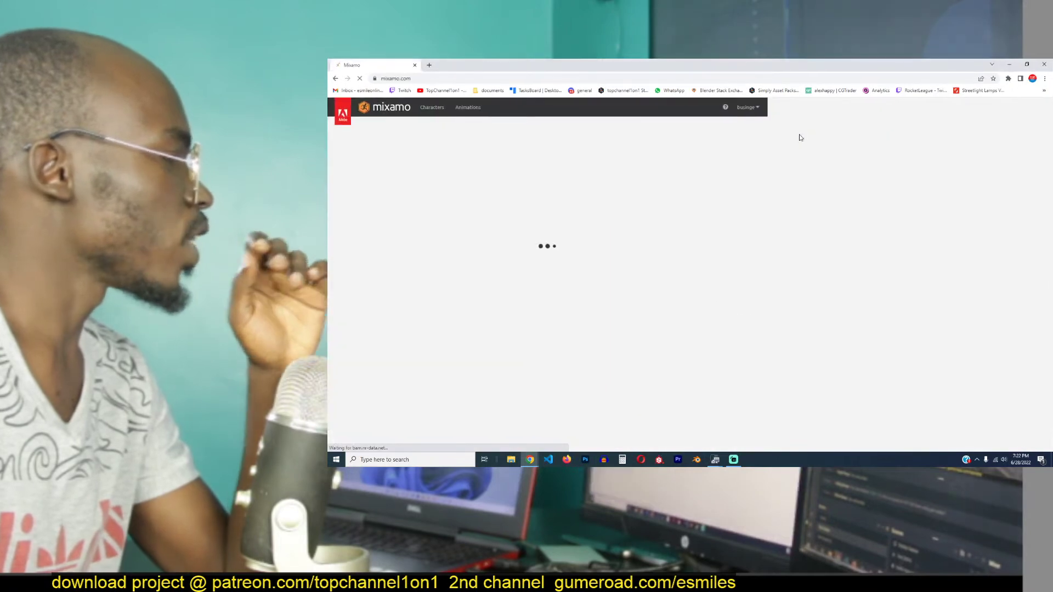
pyautogui.moveTo(384, 65); pyautogui.dragTo(616, 71)
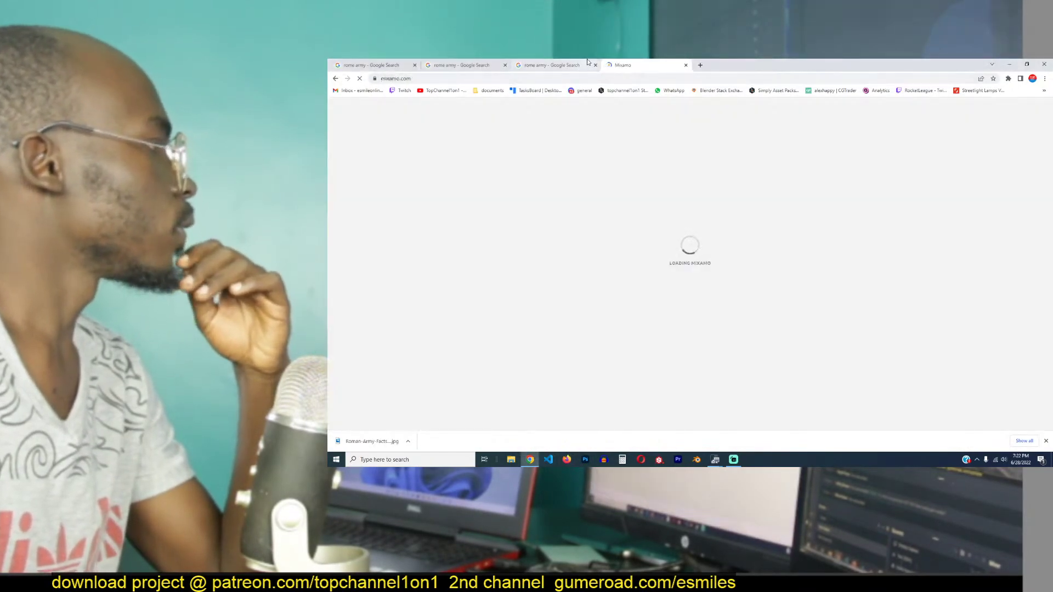
pyautogui.click(587, 58)
pyautogui.click(632, 61)
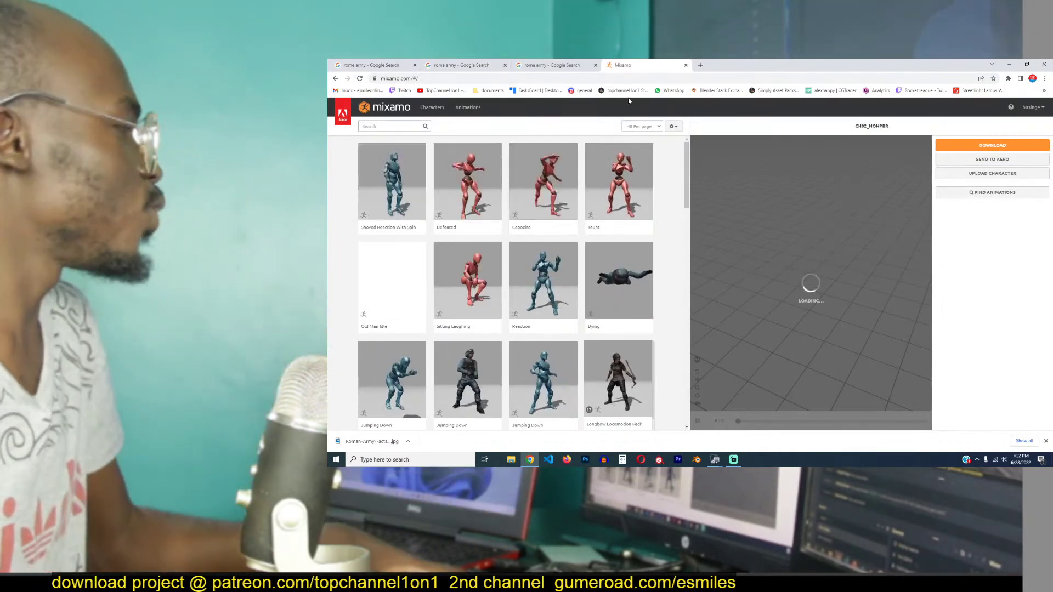
# - Search the Mixamo character library for "knight"
pyautogui.click(442, 110)
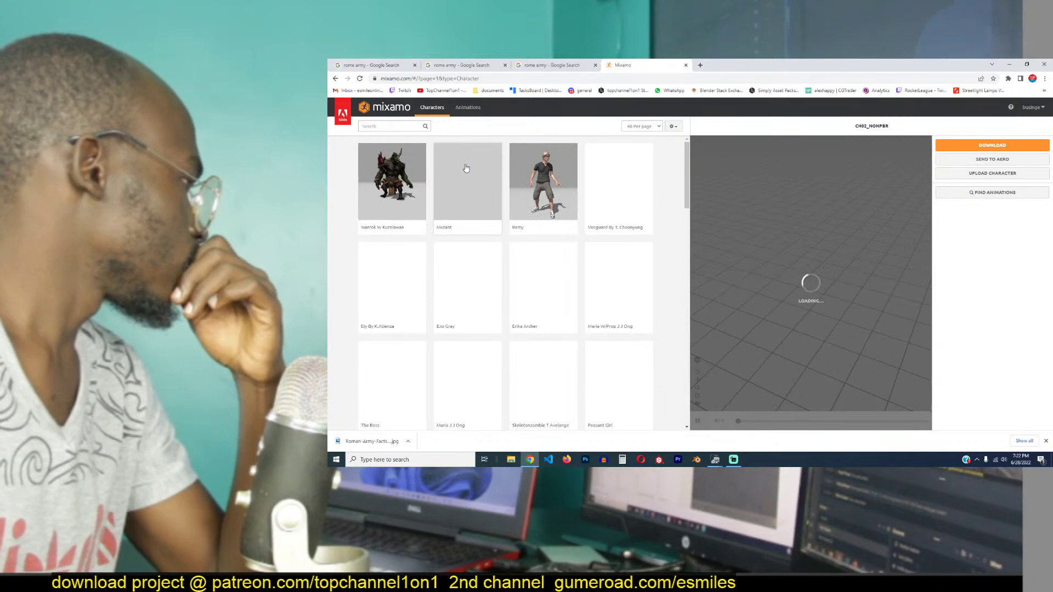
pyautogui.click(408, 127)
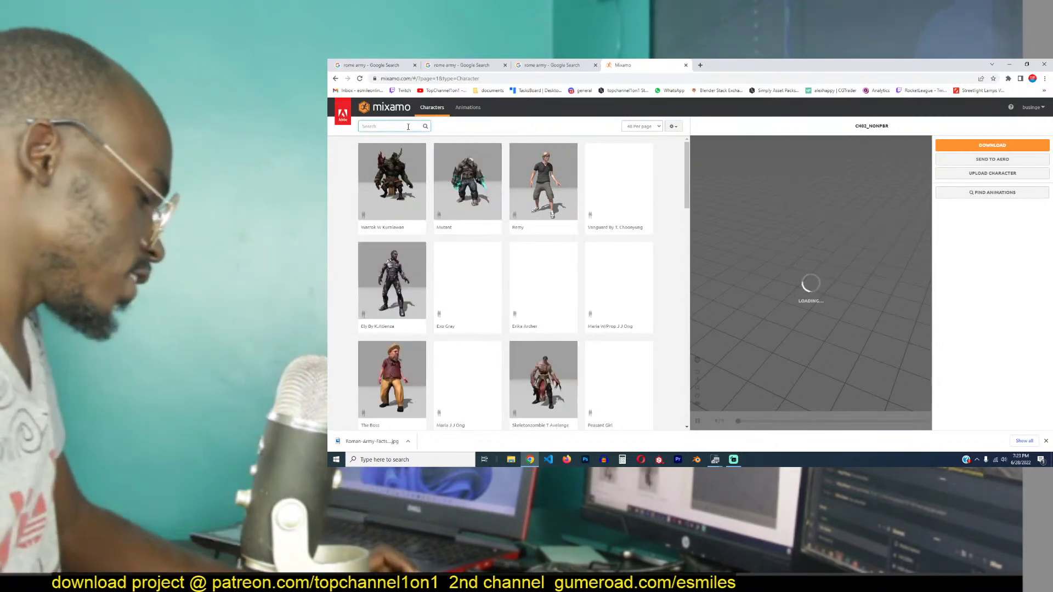
pyautogui.write('knigh')
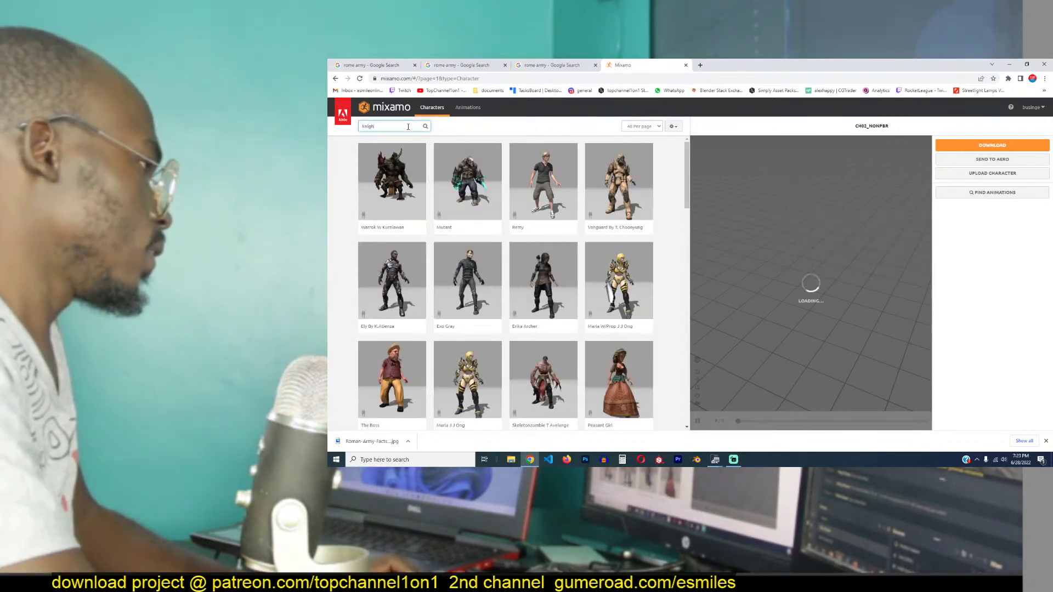
pyautogui.write('t')
pyautogui.press('Return')
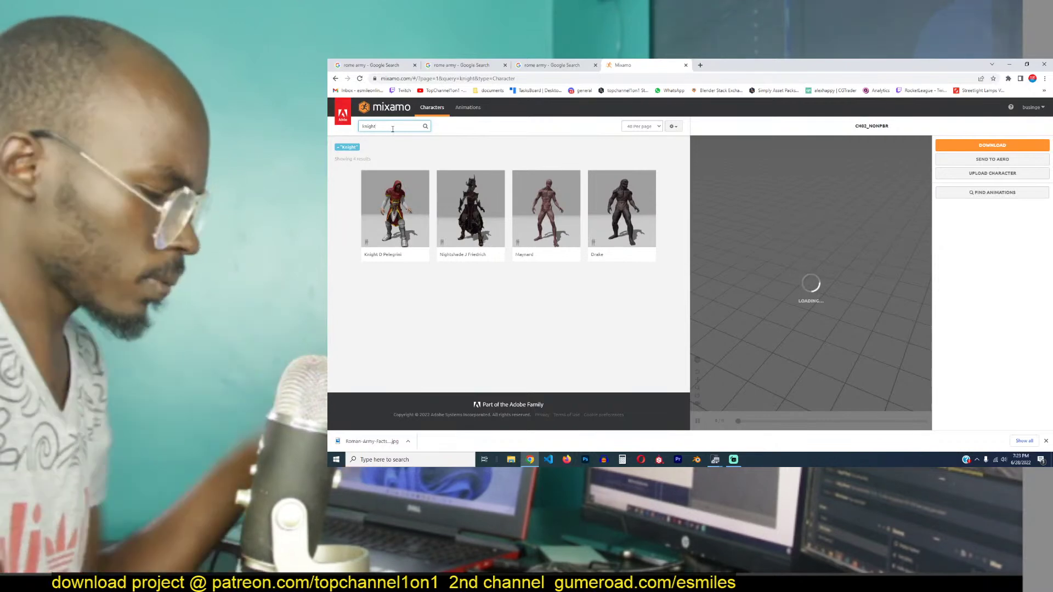
# - Clear the knight search, browse the first page of all Mixamo characters and advance to page 2
pyautogui.press('BackSpace')
pyautogui.press('BackSpace')
pyautogui.press('BackSpace')
pyautogui.press('BackSpace')
pyautogui.press('BackSpace')
pyautogui.press('BackSpace')
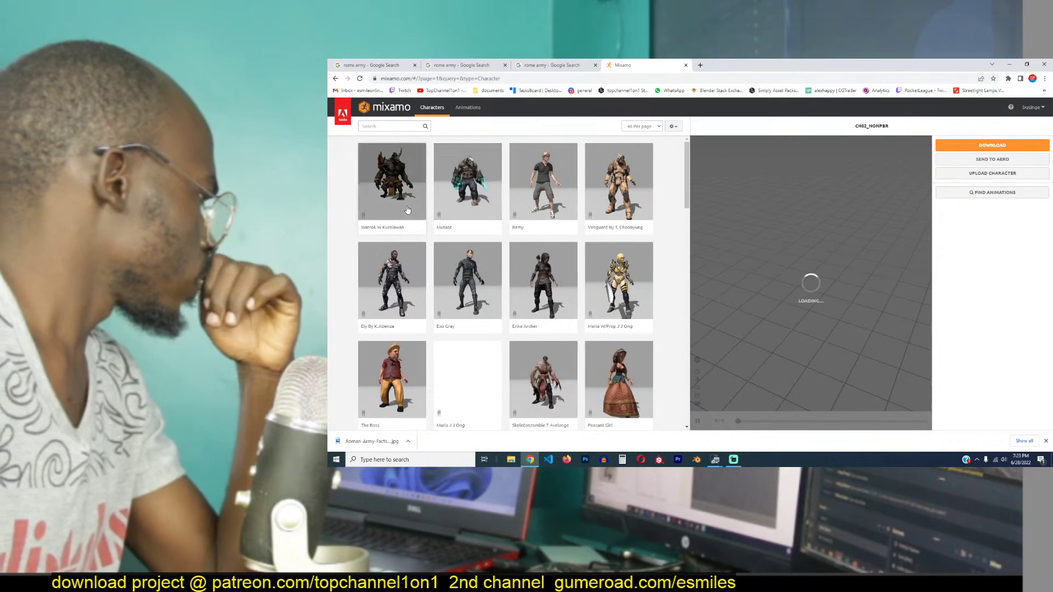
pyautogui.scroll(-3, 405, 219)
pyautogui.scroll(-10, 405, 219)
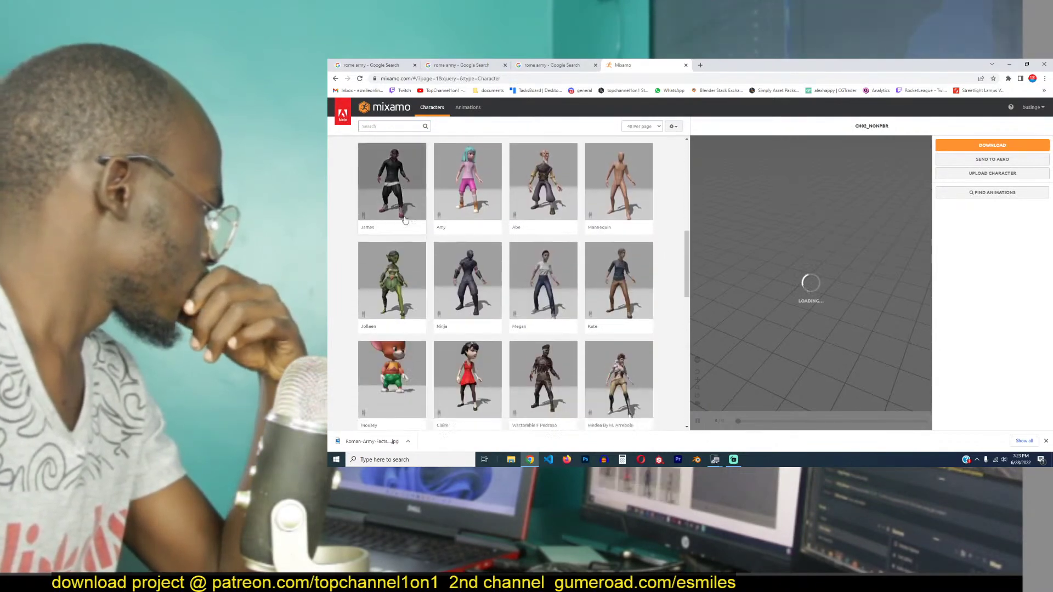
pyautogui.scroll(-10, 404, 219)
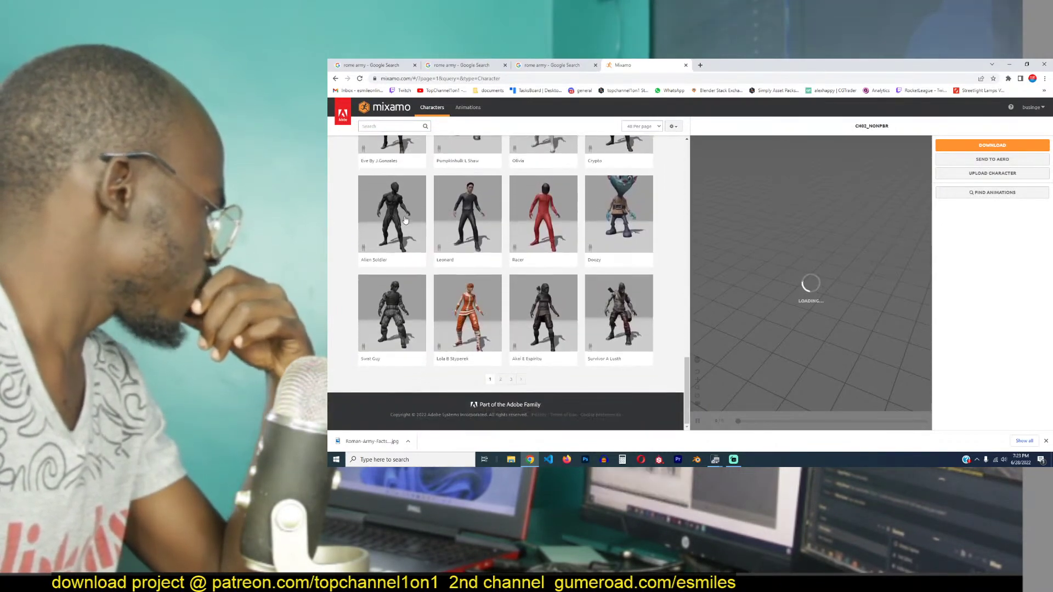
pyautogui.scroll(15, 427, 216)
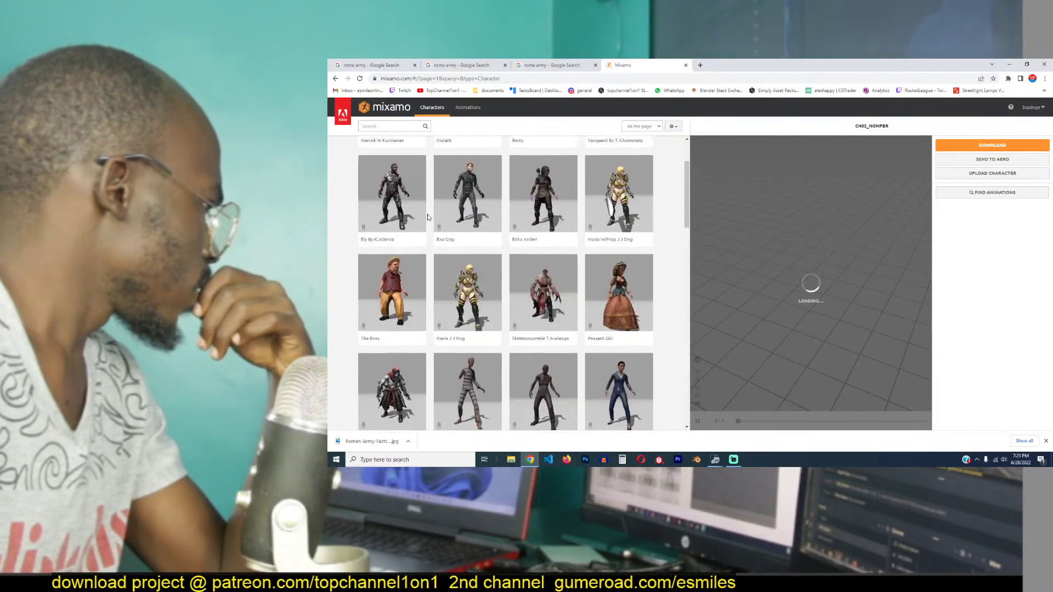
pyautogui.scroll(-15, 428, 217)
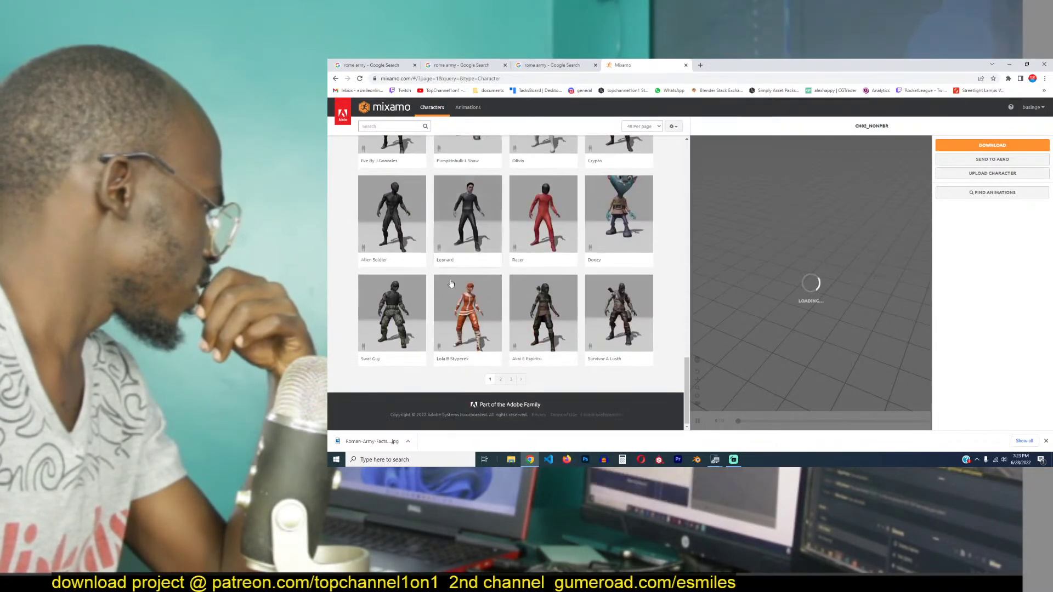
pyautogui.click(505, 380)
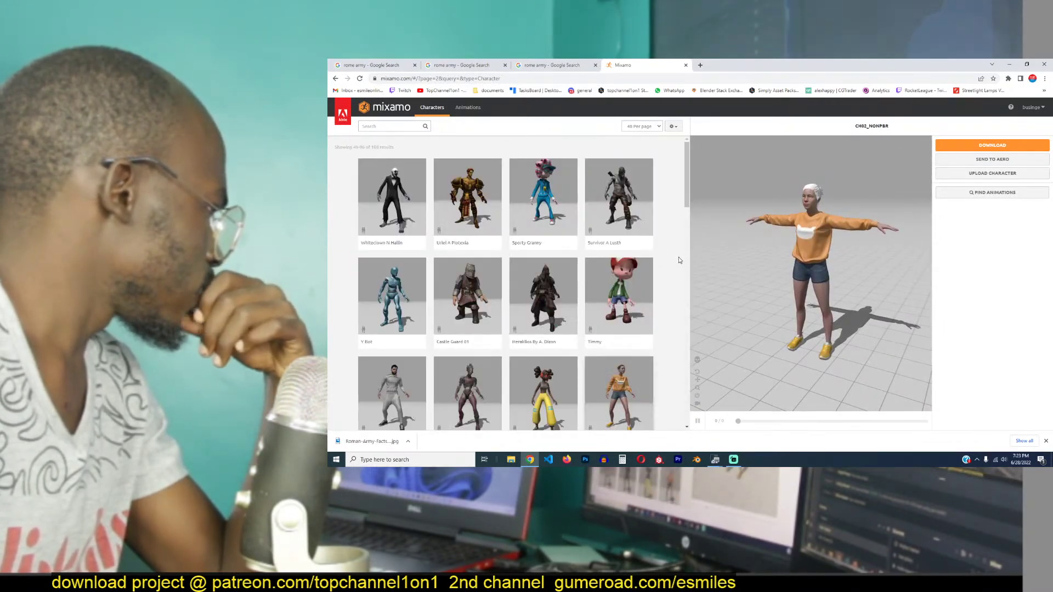
# - Look through pages 2 and 3 of the Mixamo characters for a soldier model, then go back to page 1
pyautogui.scroll(-8, 679, 260)
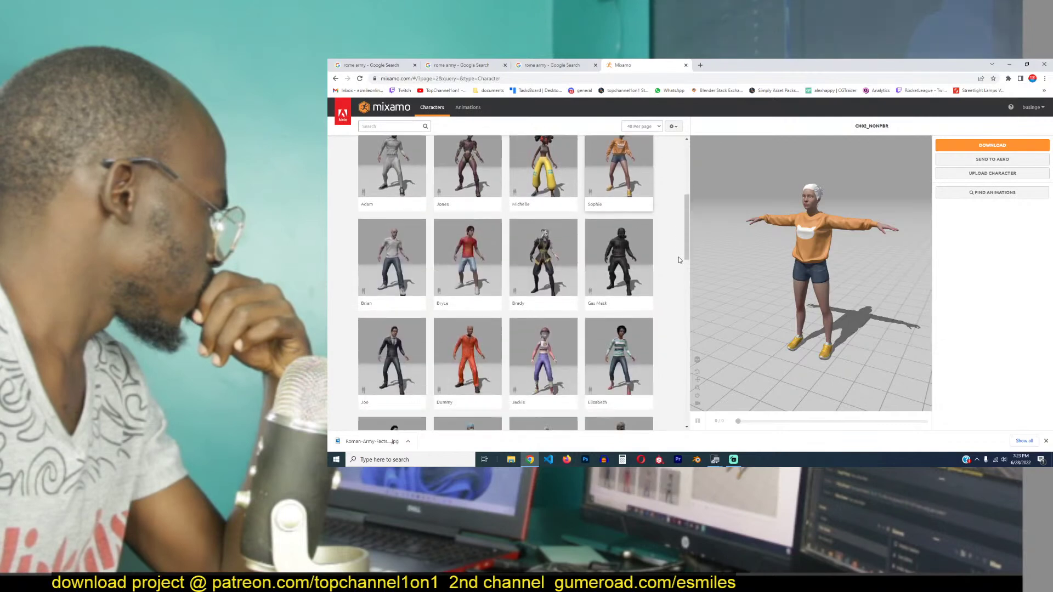
pyautogui.scroll(-10, 679, 260)
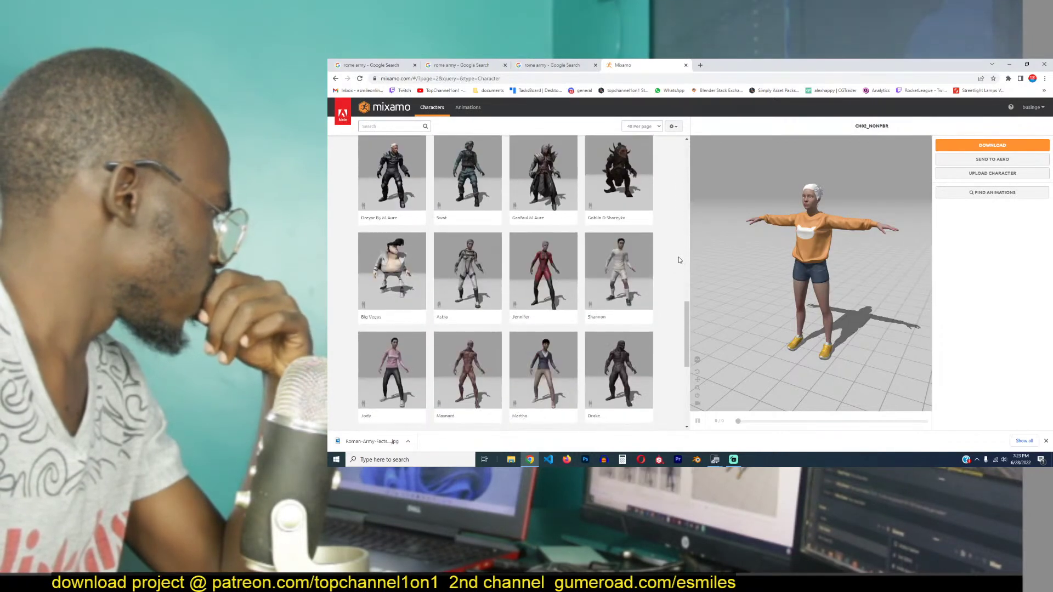
pyautogui.scroll(-1, 679, 260)
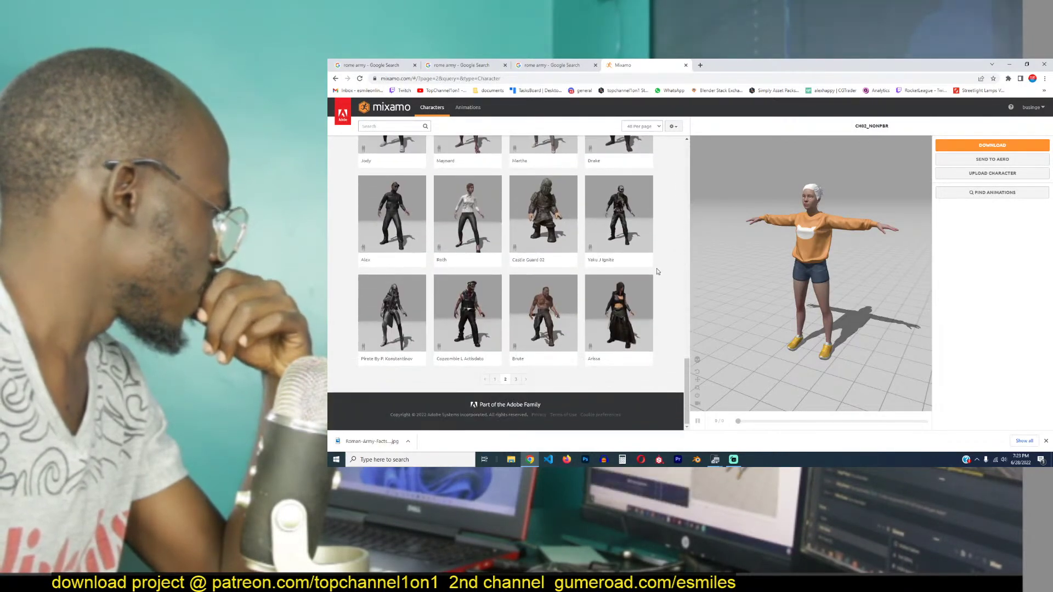
pyautogui.click(515, 380)
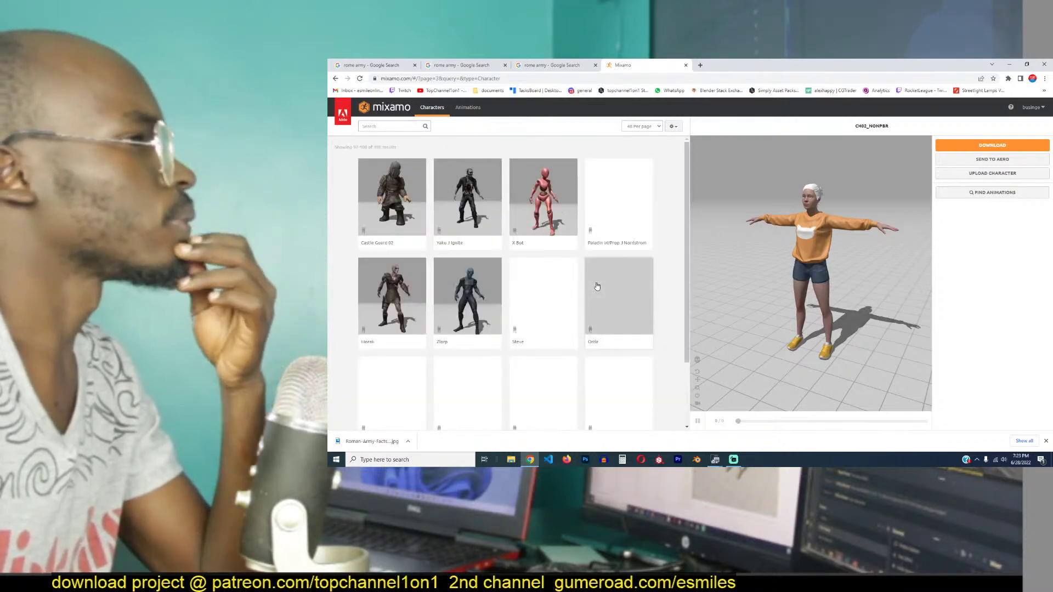
pyautogui.scroll(-1, 597, 286)
pyautogui.scroll(1, 597, 286)
pyautogui.scroll(-2, 598, 285)
pyautogui.scroll(2, 524, 352)
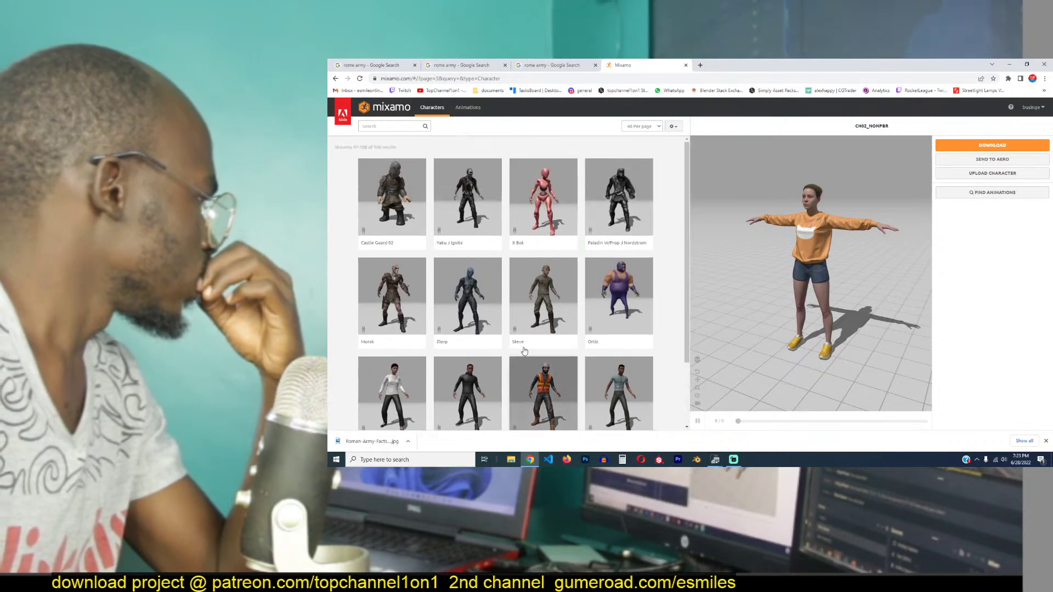
pyautogui.scroll(-2, 524, 351)
pyautogui.click(501, 381)
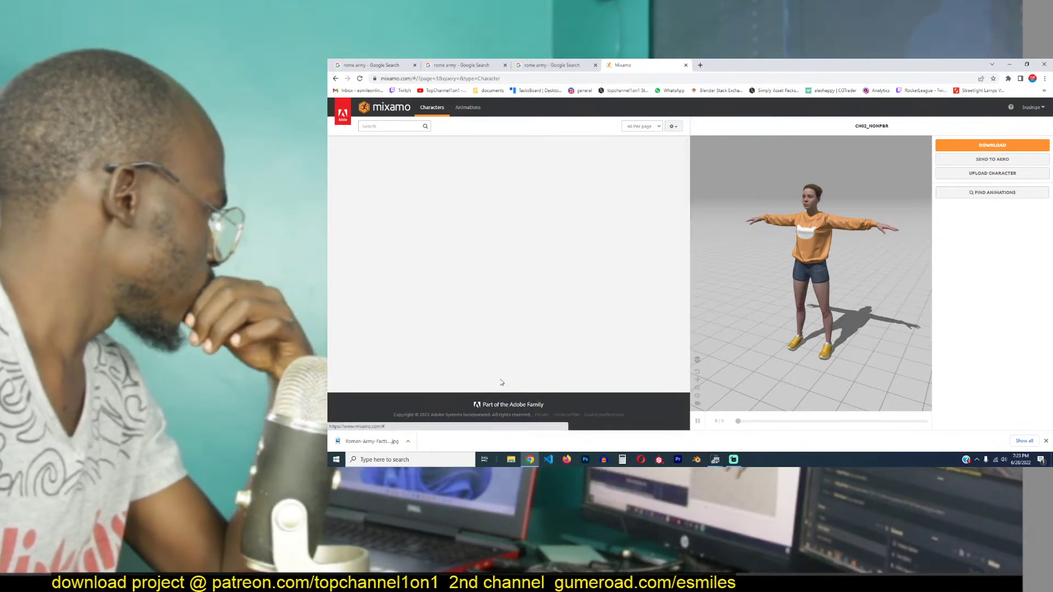
# - Load sketchfab.com in a new browser tab and return to the Mixamo tab
pyautogui.click(700, 65)
pyautogui.write('ske')
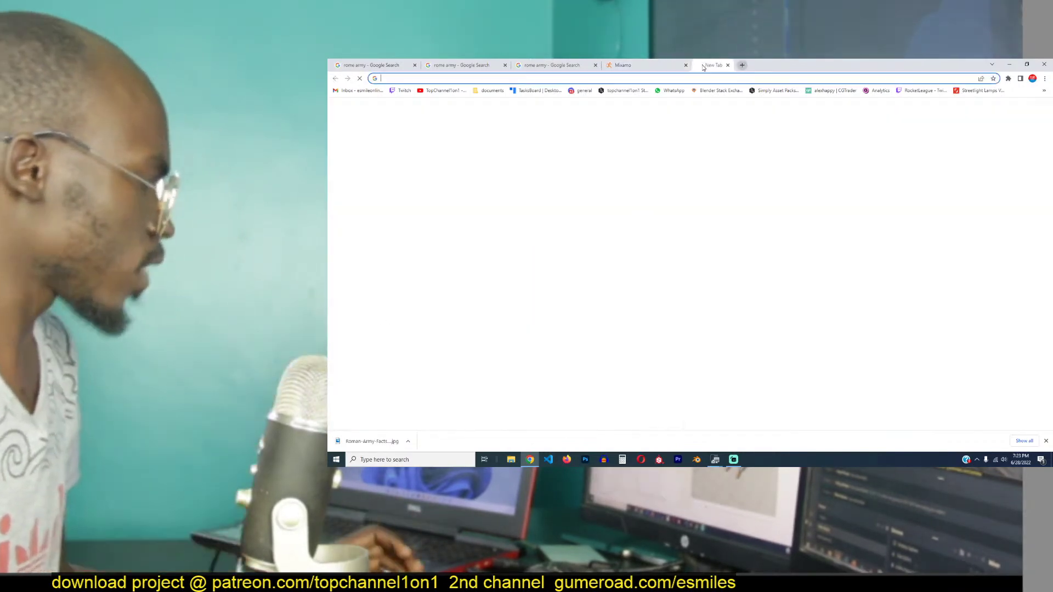
pyautogui.press('Return')
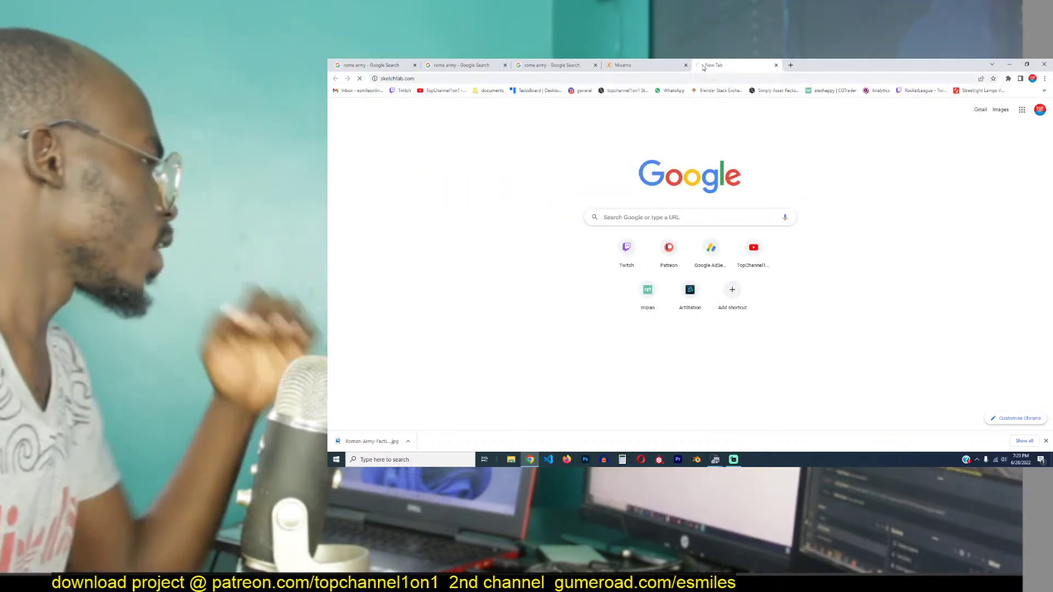
pyautogui.click(672, 65)
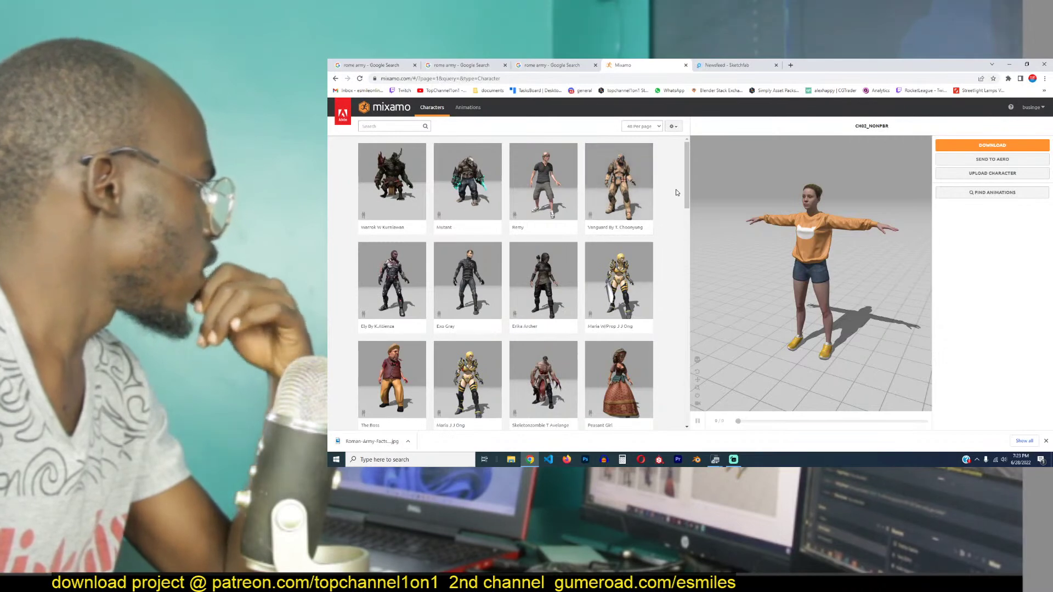
# - Browse the first page of Mixamo characters again and advance to page 2
pyautogui.scroll(-3, 676, 189)
pyautogui.scroll(-2, 677, 192)
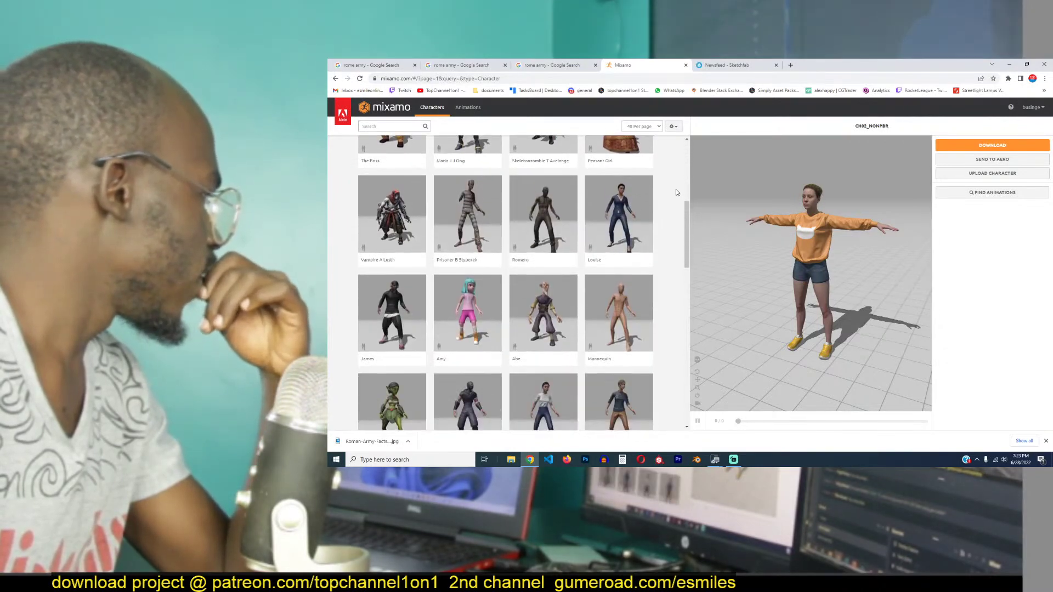
pyautogui.scroll(-7, 676, 192)
pyautogui.scroll(-10, 676, 192)
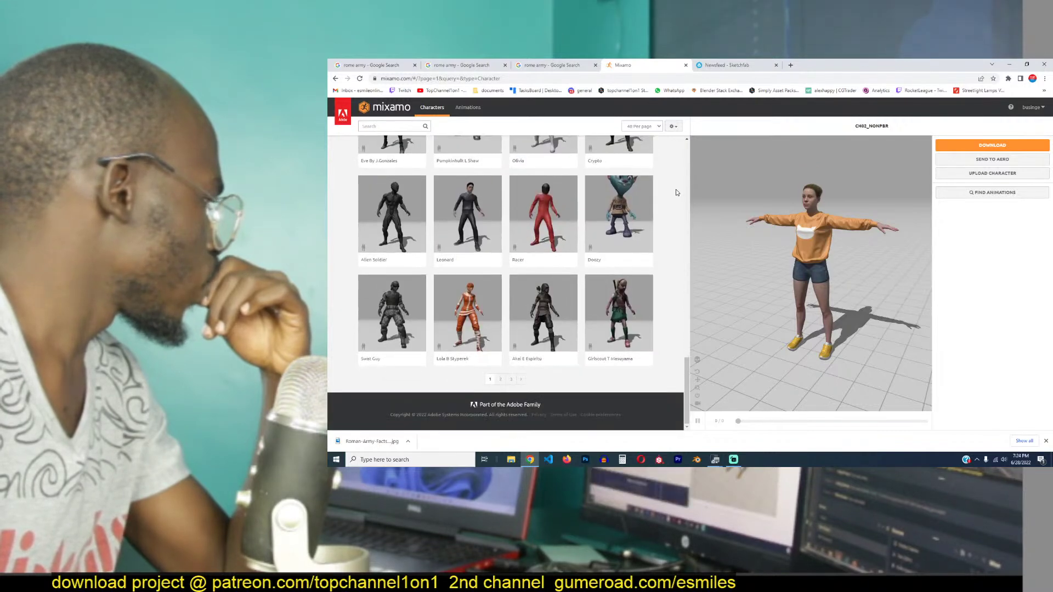
pyautogui.click(500, 380)
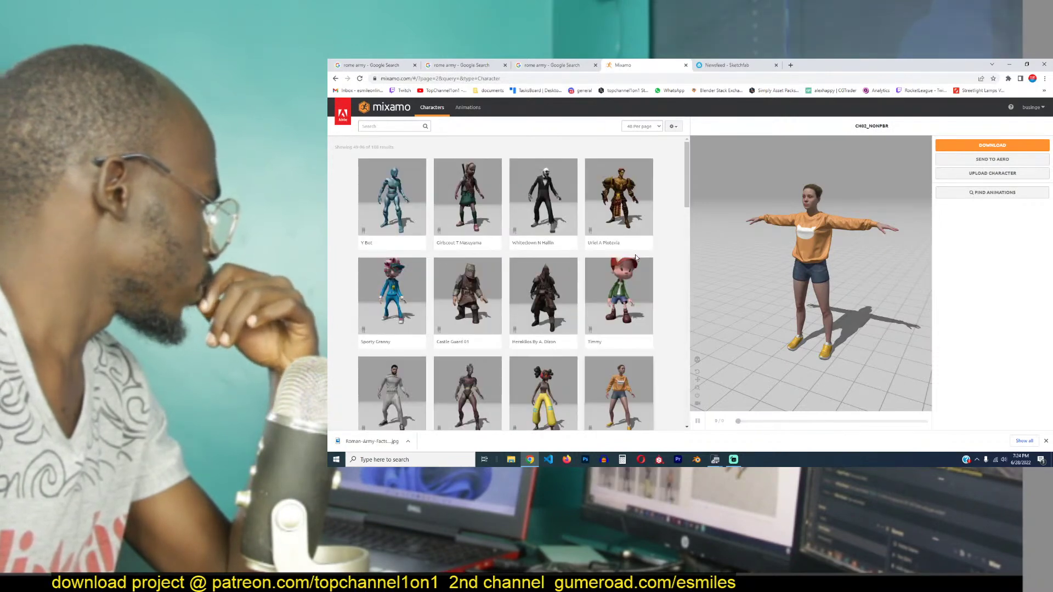
# - Examine all characters on page 2 of the Mixamo library for an armoured soldier
pyautogui.scroll(-2, 635, 255)
pyautogui.scroll(2, 635, 254)
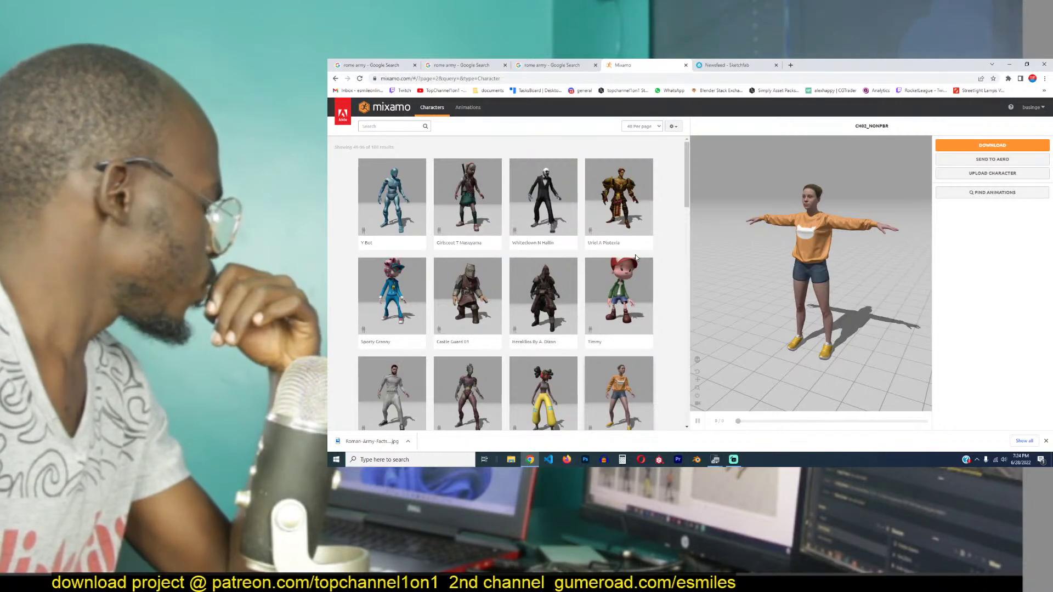
pyautogui.scroll(-2, 635, 254)
pyautogui.scroll(2, 636, 254)
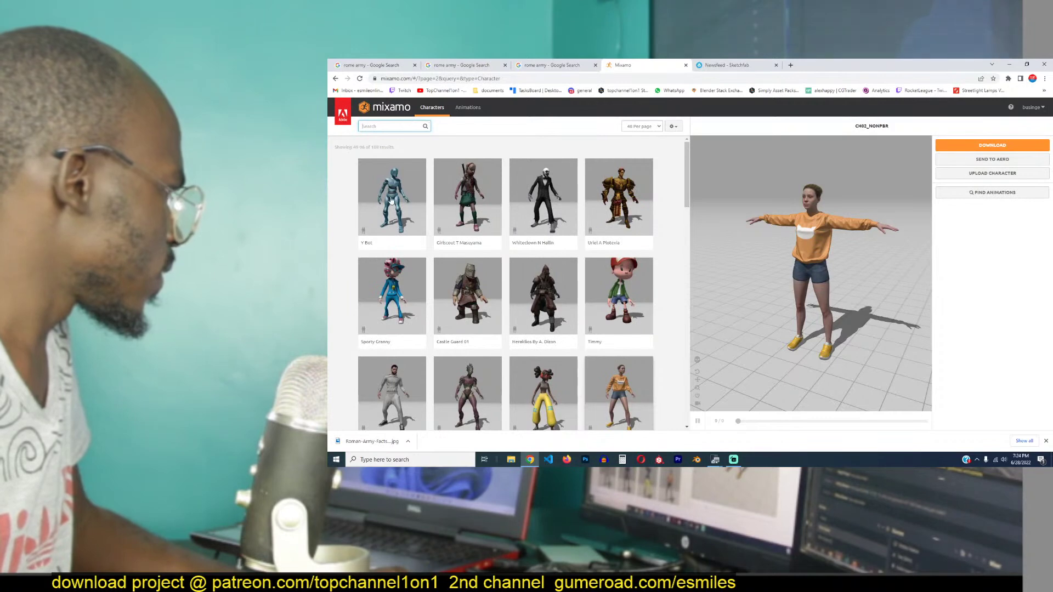
pyautogui.scroll(-3, 409, 171)
pyautogui.scroll(3, 384, 235)
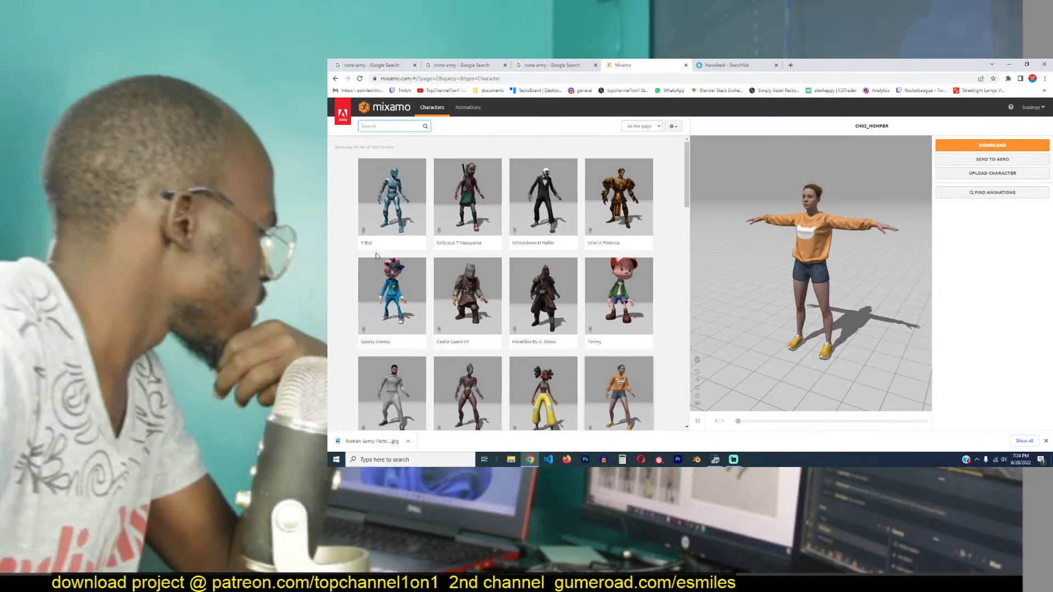
pyautogui.scroll(-2, 376, 255)
pyautogui.scroll(-2, 377, 256)
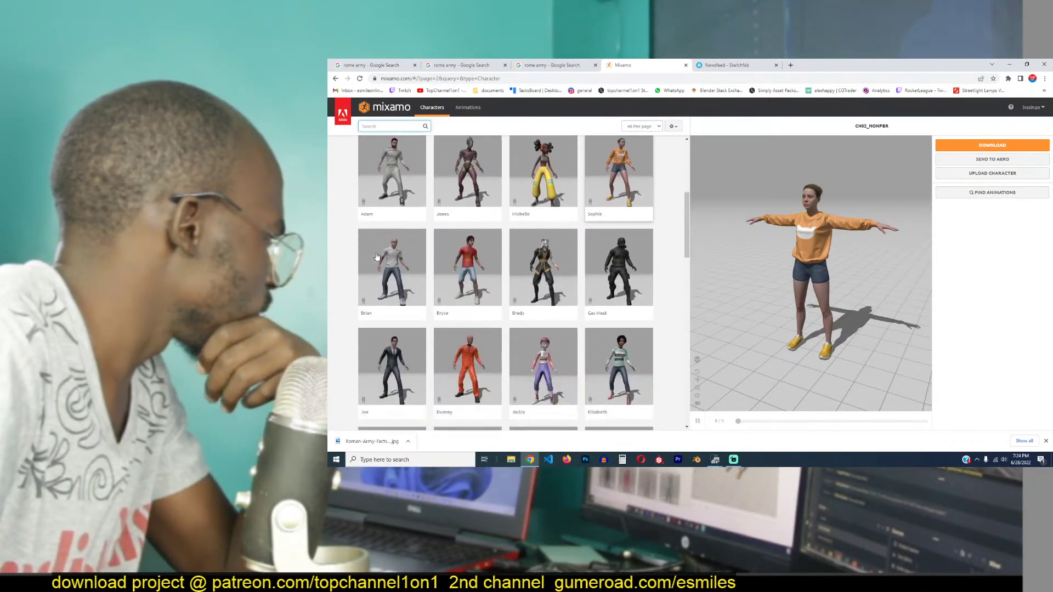
pyautogui.scroll(-4, 377, 256)
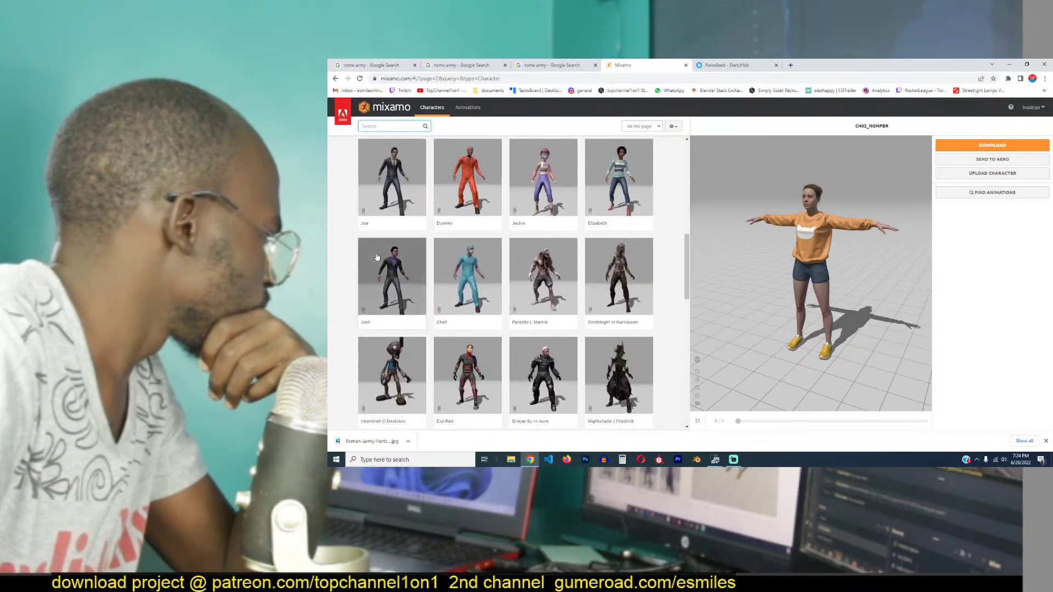
pyautogui.scroll(-4, 376, 257)
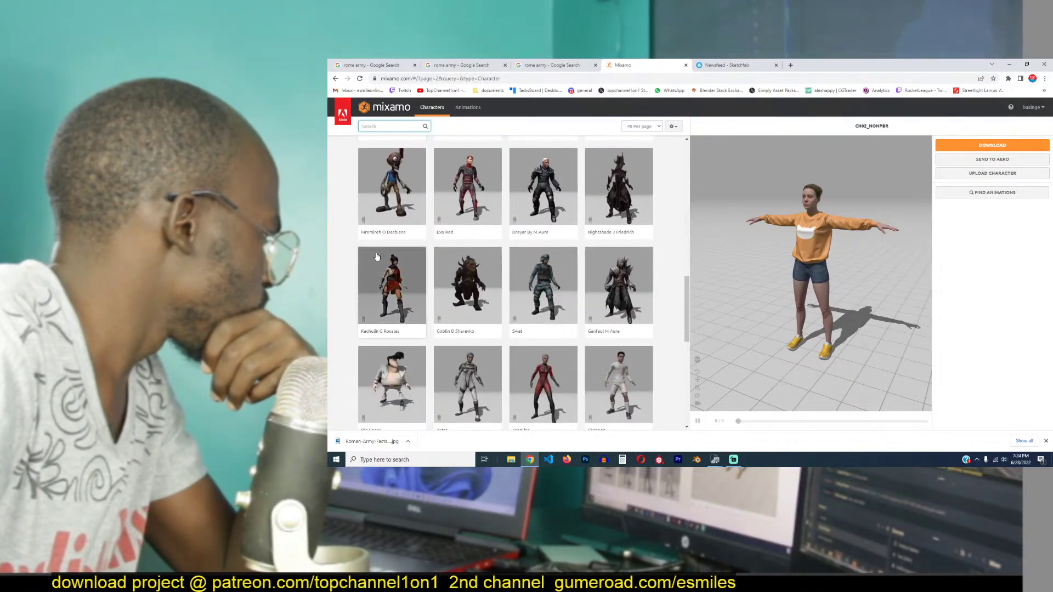
pyautogui.scroll(-1, 377, 256)
pyautogui.scroll(-3, 377, 257)
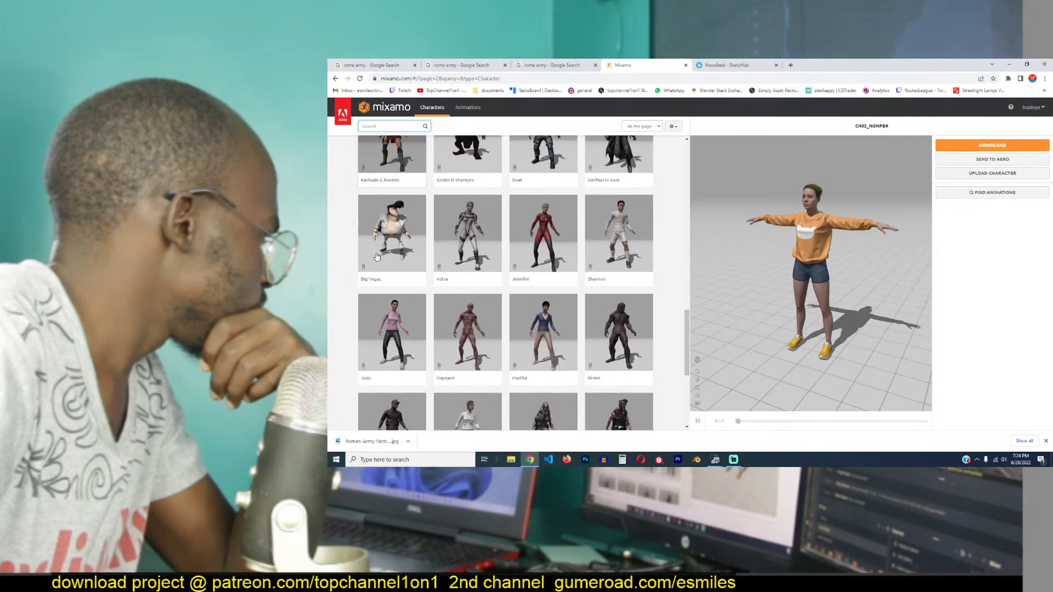
pyautogui.scroll(-2, 377, 257)
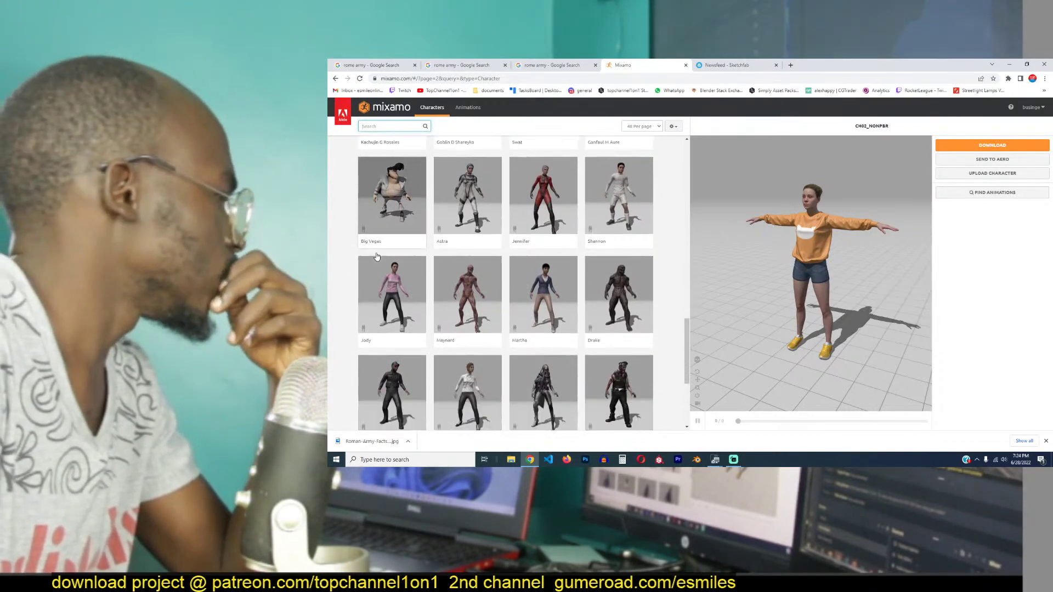
pyautogui.scroll(-4, 377, 256)
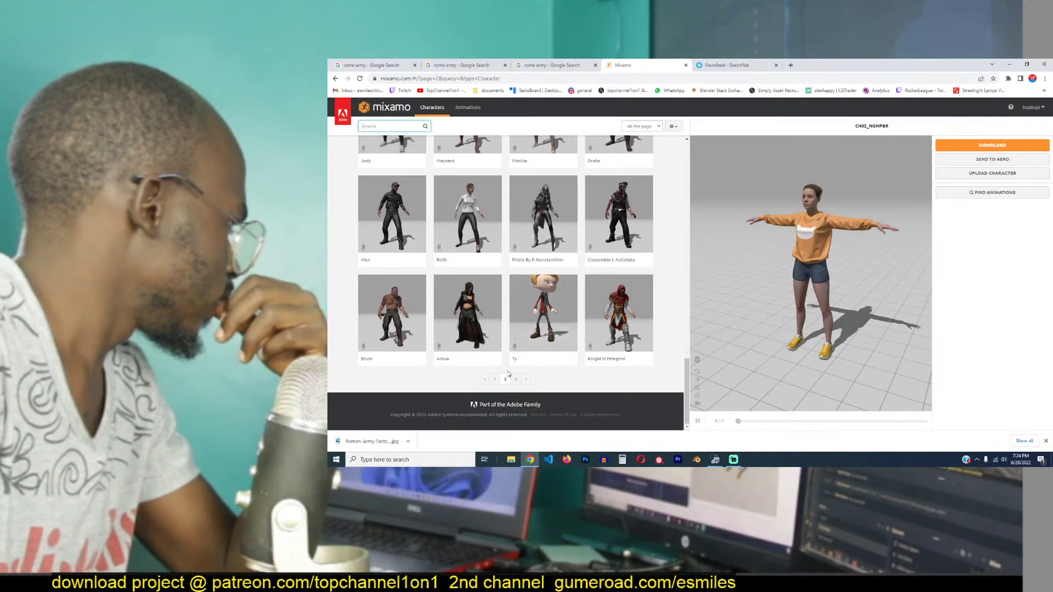
# - Check the characters on page 3 of the Mixamo library and return to page 1
pyautogui.click(515, 380)
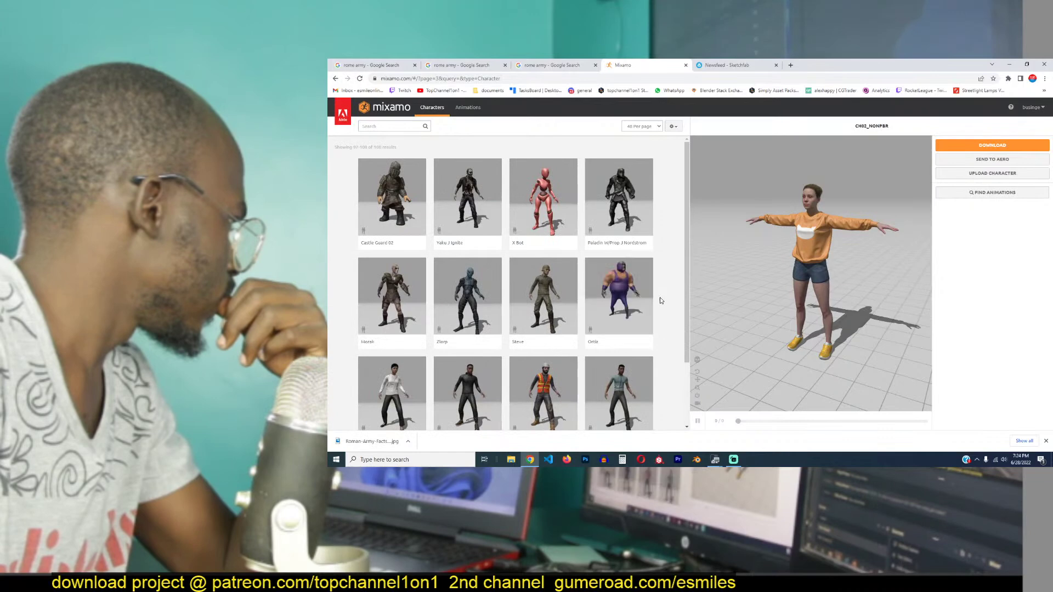
pyautogui.scroll(-3, 660, 299)
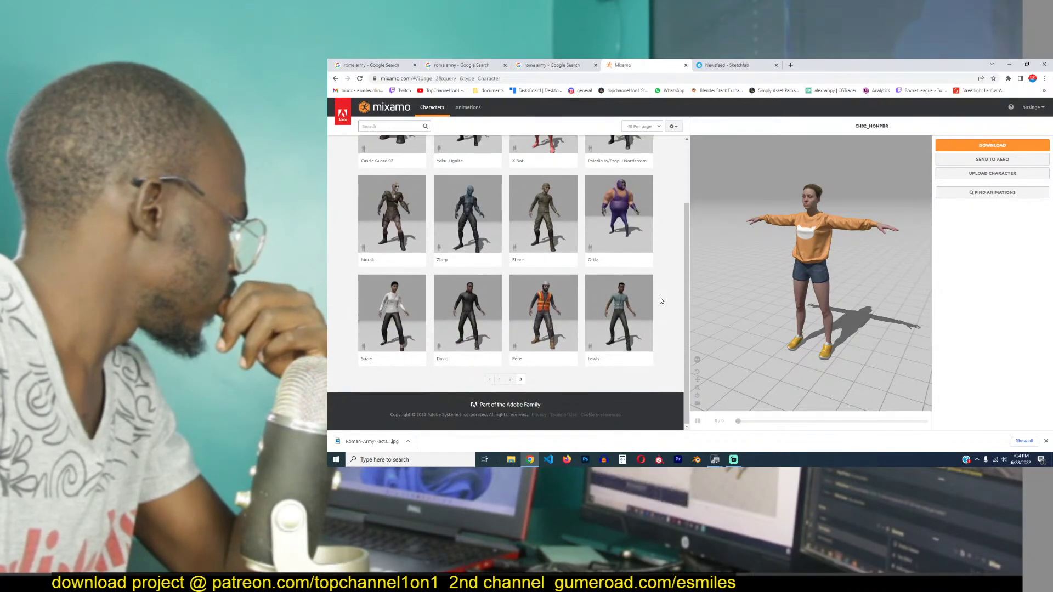
pyautogui.click(499, 381)
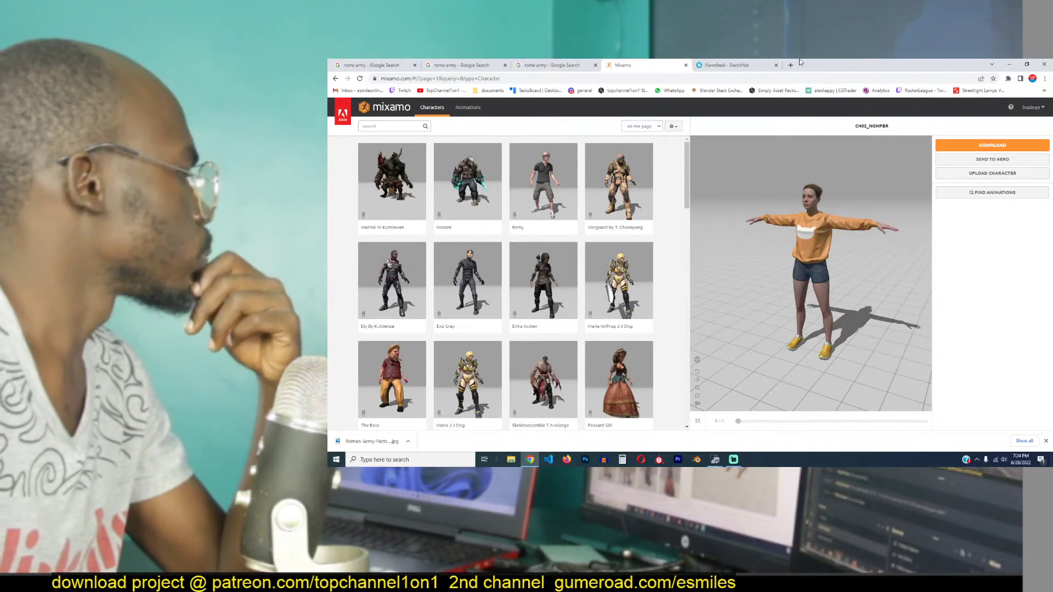
# - Switch to Sketchfab and search its 3D models for "knight"
pyautogui.click(762, 64)
pyautogui.click(626, 111)
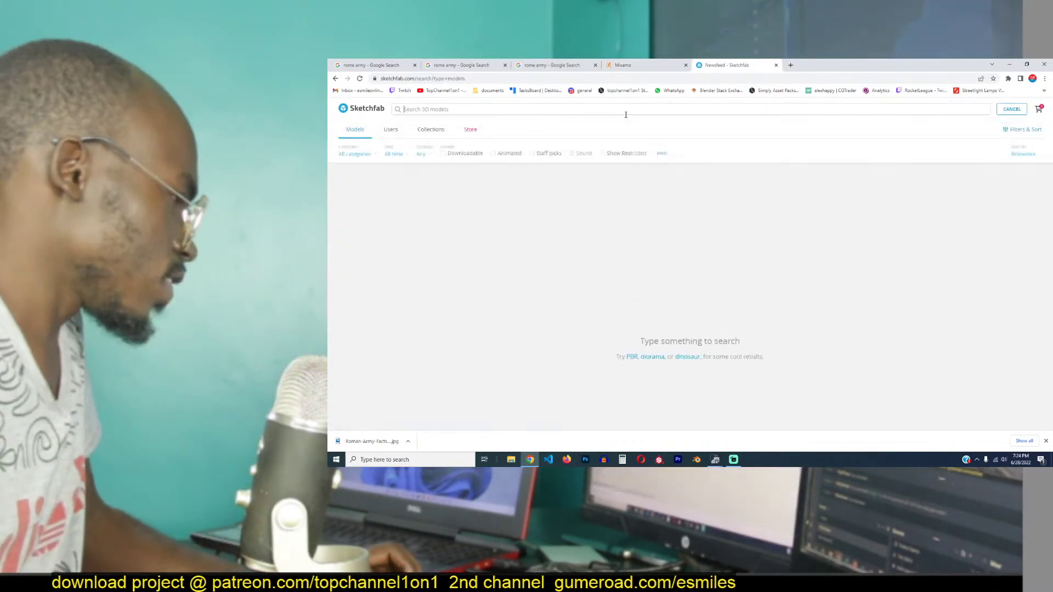
pyautogui.write('knight')
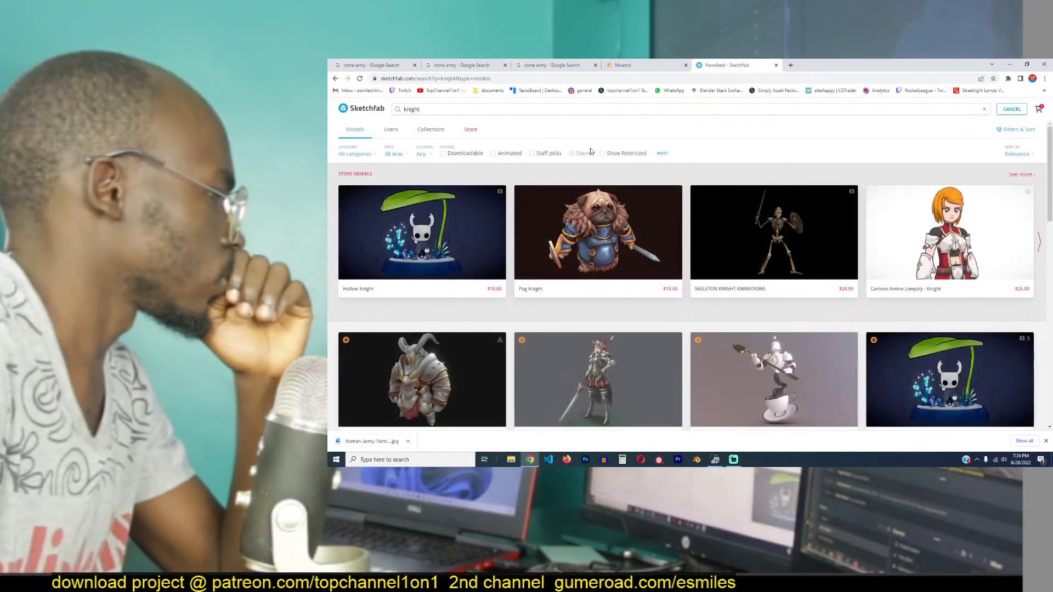
# - Skim the Sketchfab knight results and restrict them to downloadable models
pyautogui.scroll(-5, 590, 155)
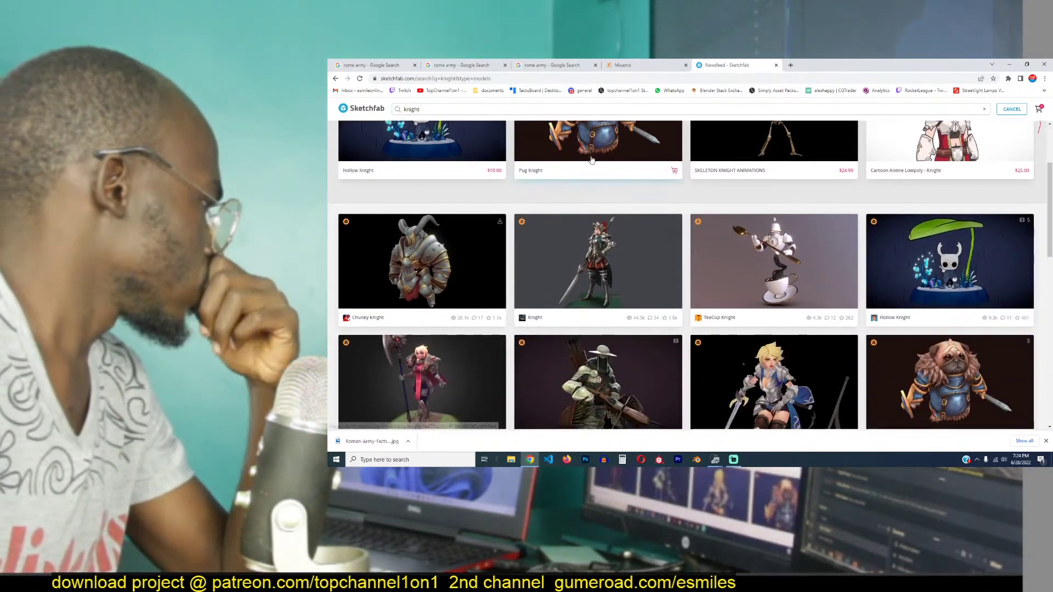
pyautogui.scroll(-3, 591, 159)
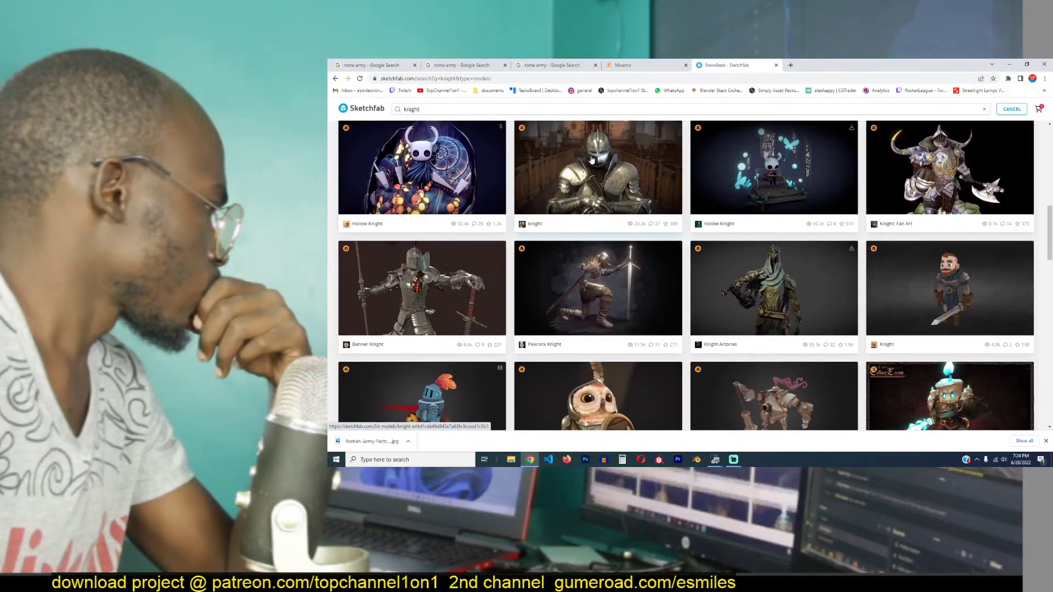
pyautogui.scroll(-2, 680, 219)
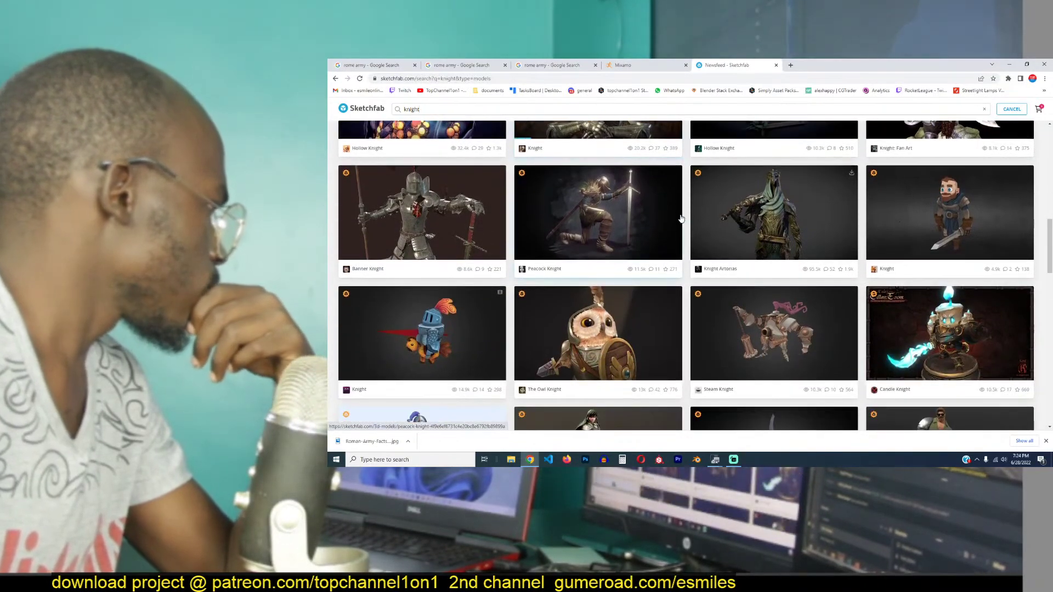
pyautogui.scroll(9, 681, 219)
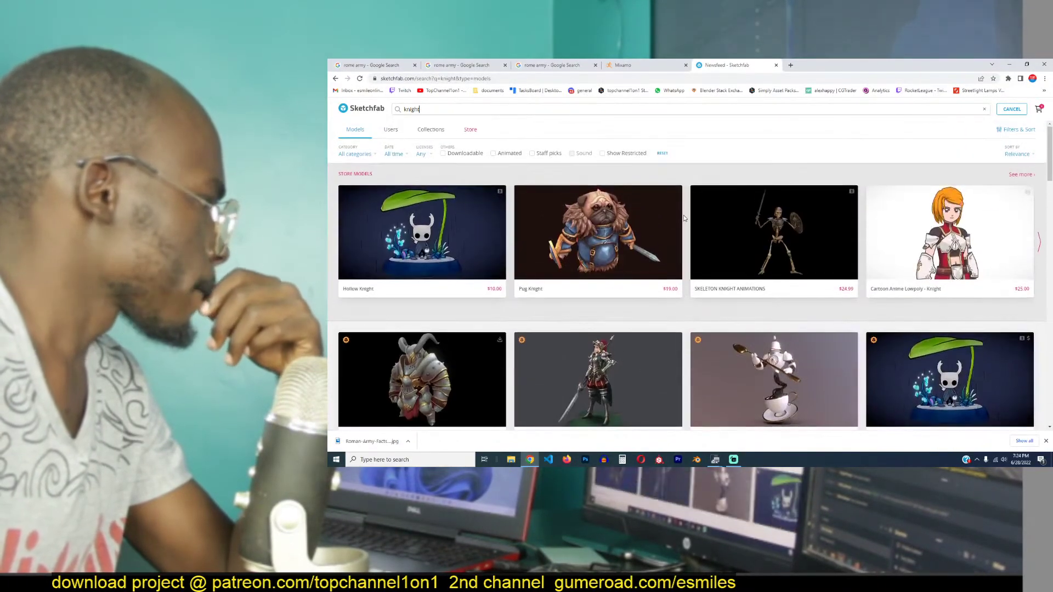
pyautogui.click(468, 157)
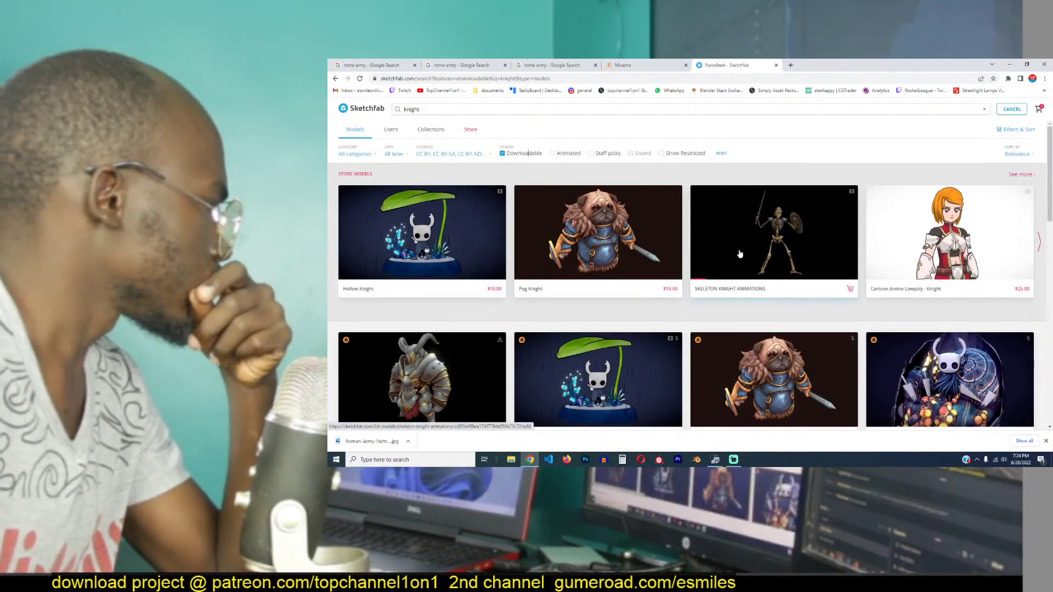
# - Browse the downloadable knight models and open the Dark Knight model in a separate tab
pyautogui.scroll(-10, 740, 254)
pyautogui.scroll(-3, 698, 261)
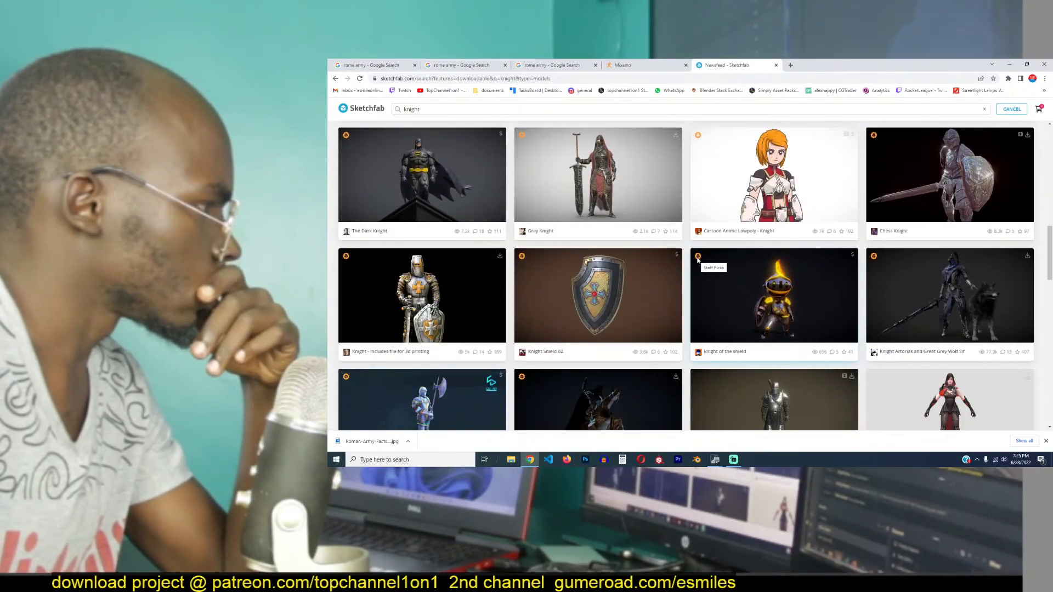
pyautogui.scroll(-3, 698, 260)
pyautogui.scroll(-2, 699, 262)
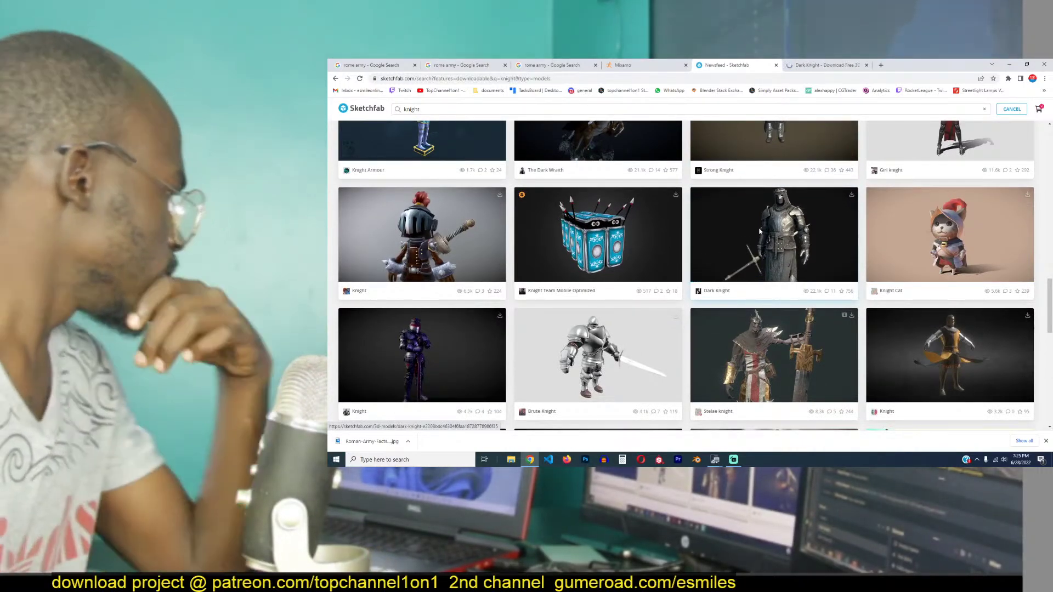
# - Browse the downloadable knight results further and open the red-tunic Knight model in a separate tab
pyautogui.scroll(-1, 526, 277)
pyautogui.scroll(-3, 695, 264)
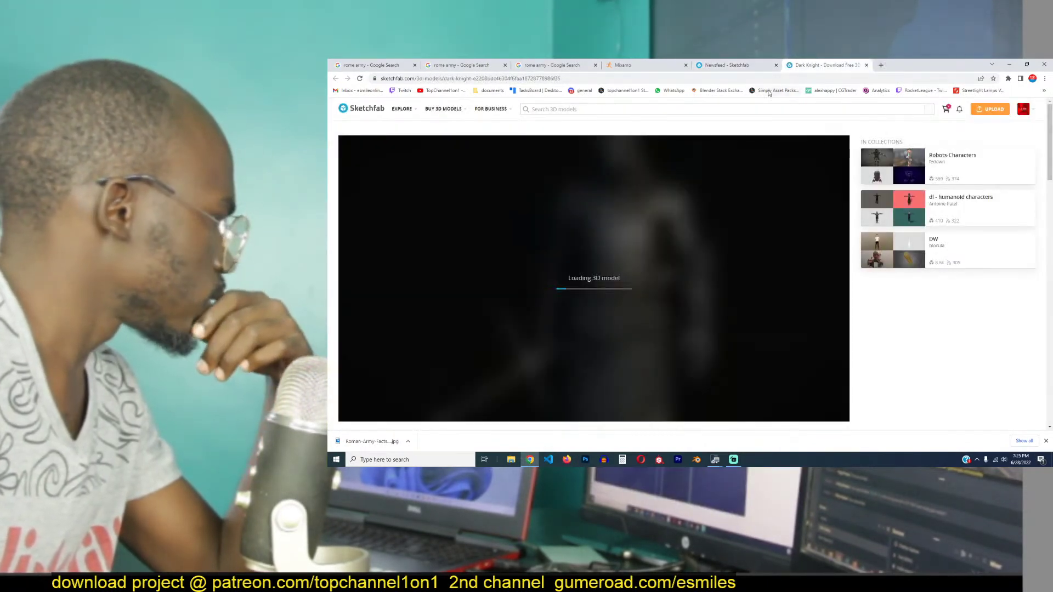
pyautogui.click(740, 68)
pyautogui.scroll(-2, 790, 229)
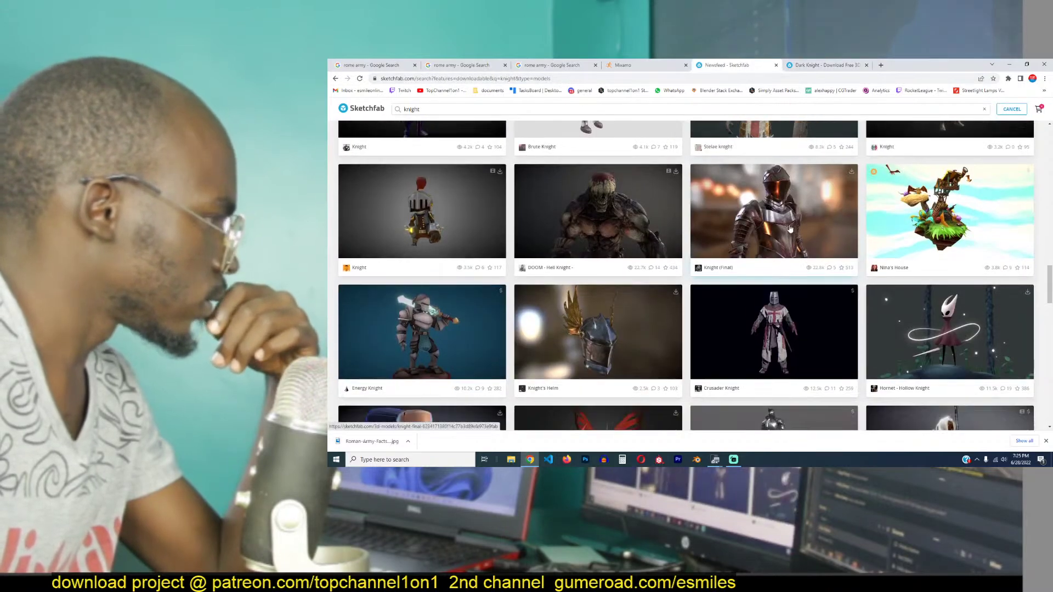
pyautogui.scroll(-2, 791, 229)
pyautogui.scroll(-2, 790, 229)
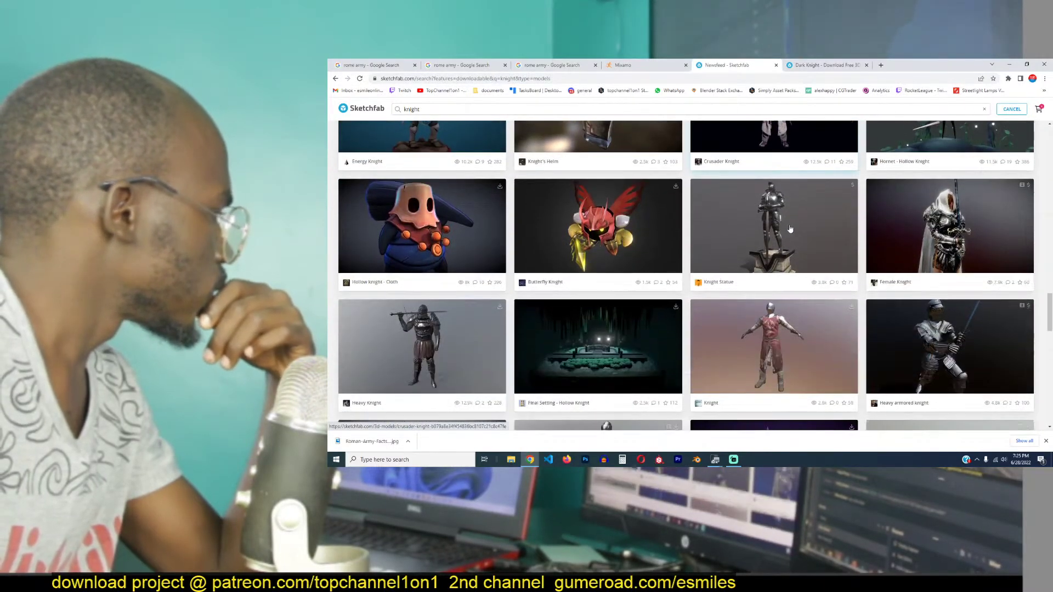
pyautogui.middleClick(791, 229)
pyautogui.scroll(-3, 791, 229)
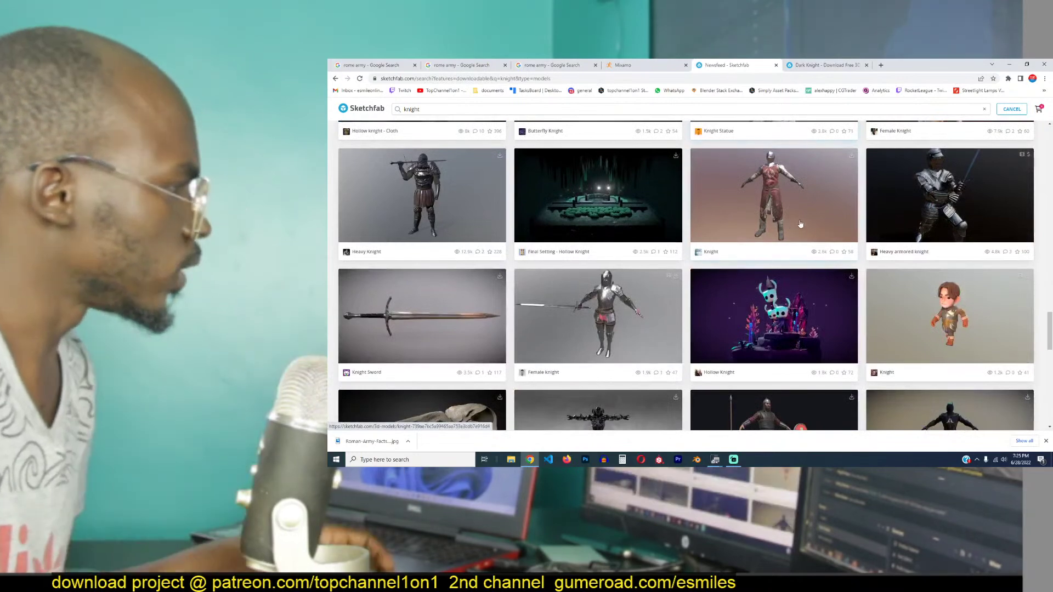
# - Open the Knight with spear and shield model in a separate tab and skim the remaining knight results
pyautogui.scroll(-4, 811, 199)
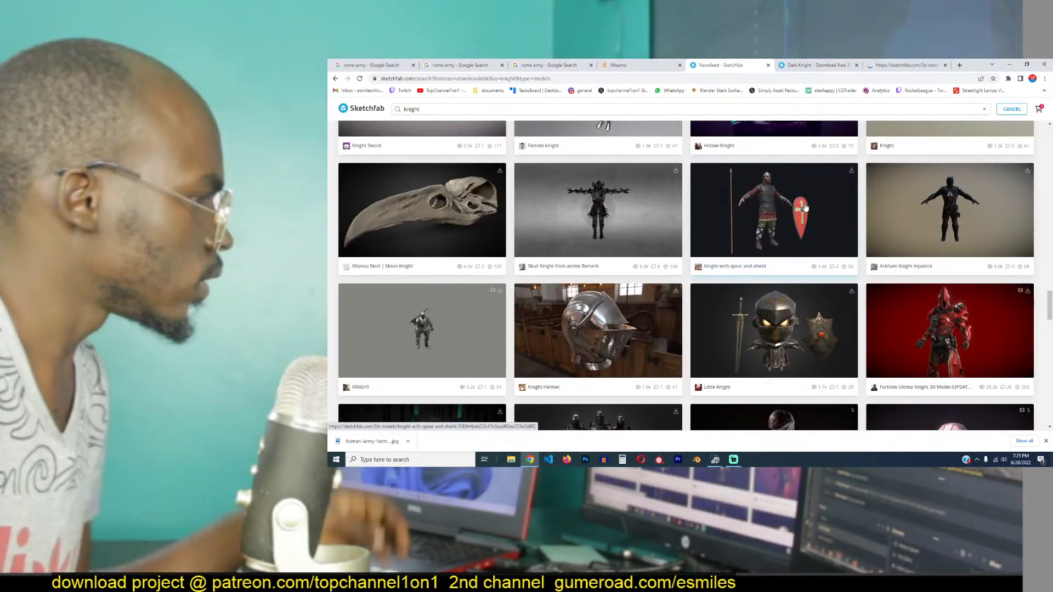
pyautogui.middleClick(717, 269)
pyautogui.scroll(-5, 733, 275)
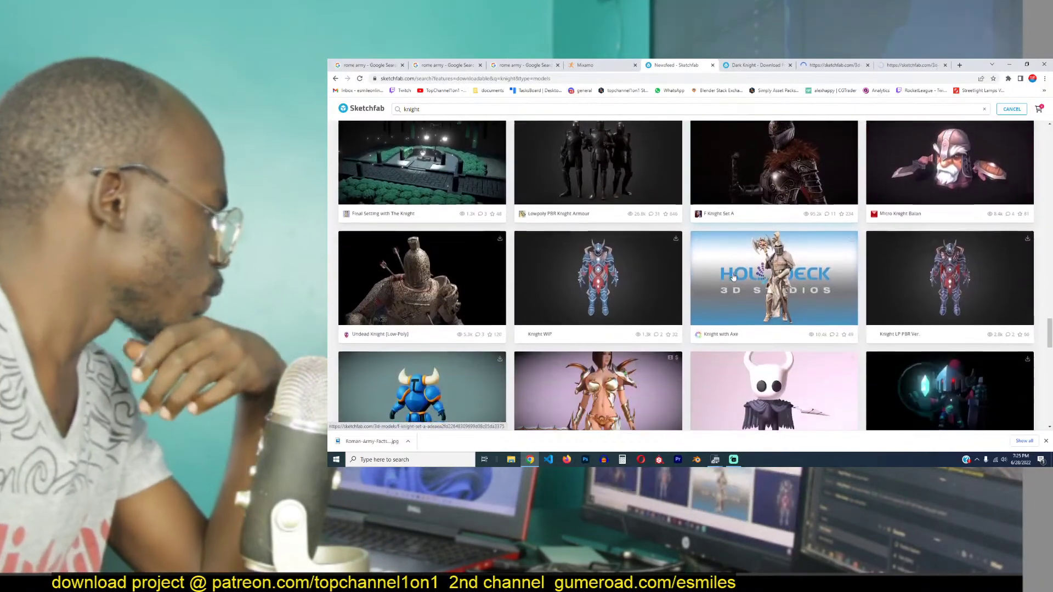
pyautogui.scroll(-4, 734, 277)
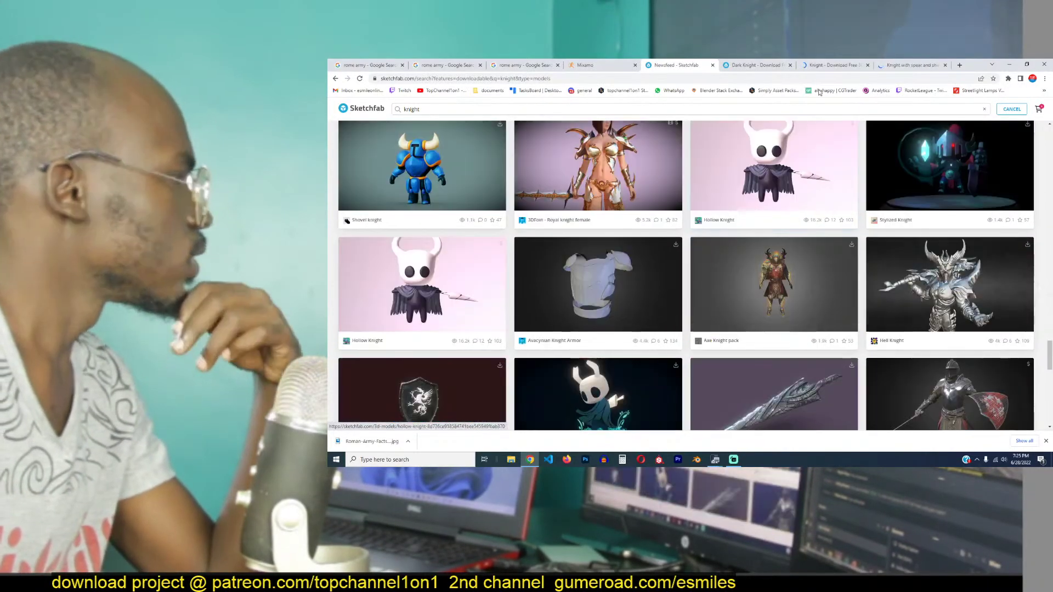
# - Inspect the Dark Knight model in its 3D viewer and read its description, polygon details and license
pyautogui.click(757, 65)
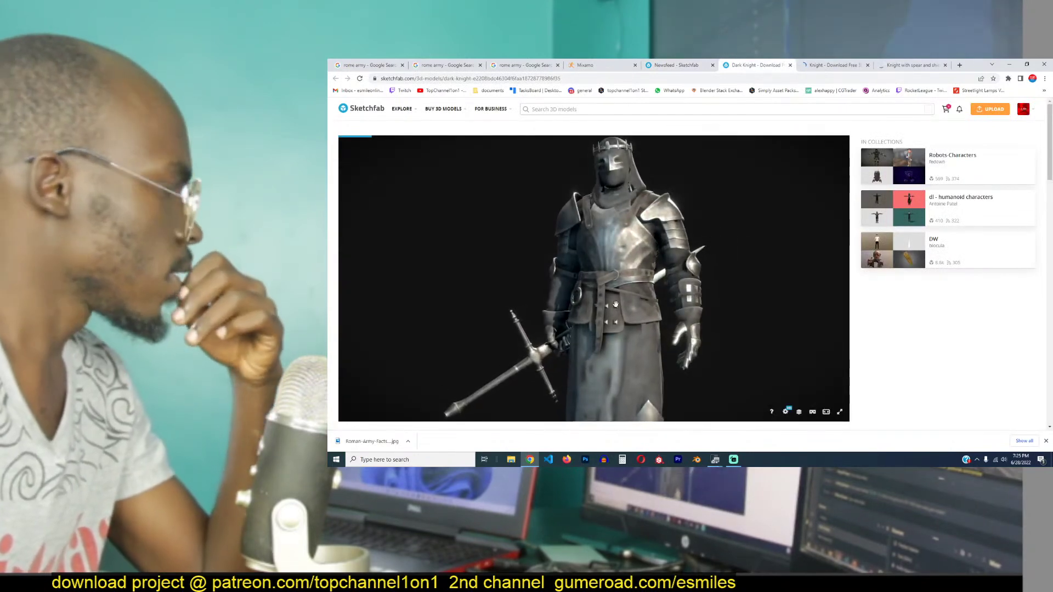
pyautogui.scroll(-3, 874, 307)
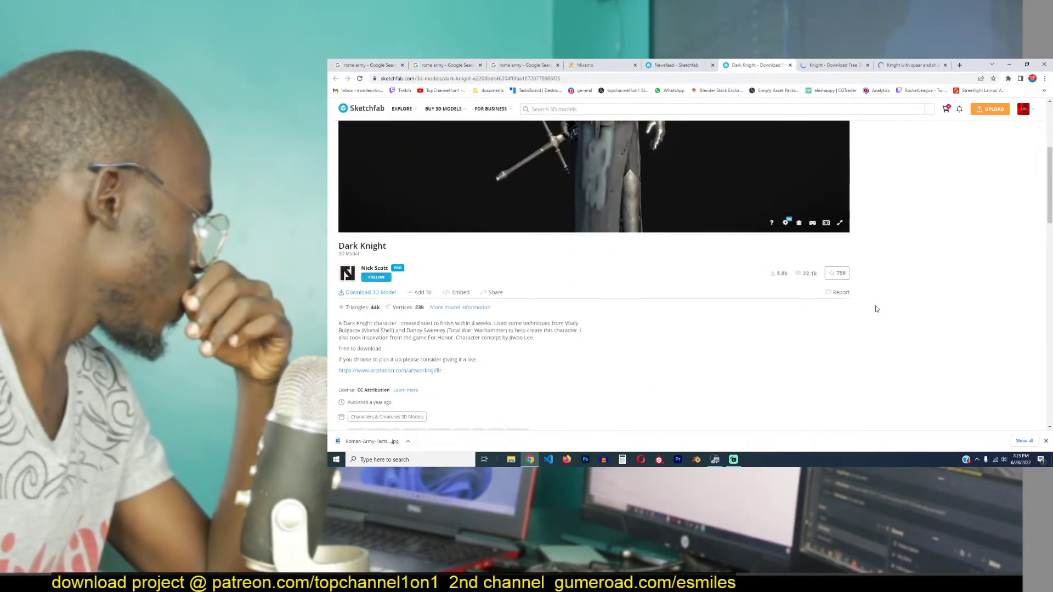
pyautogui.scroll(3, 876, 309)
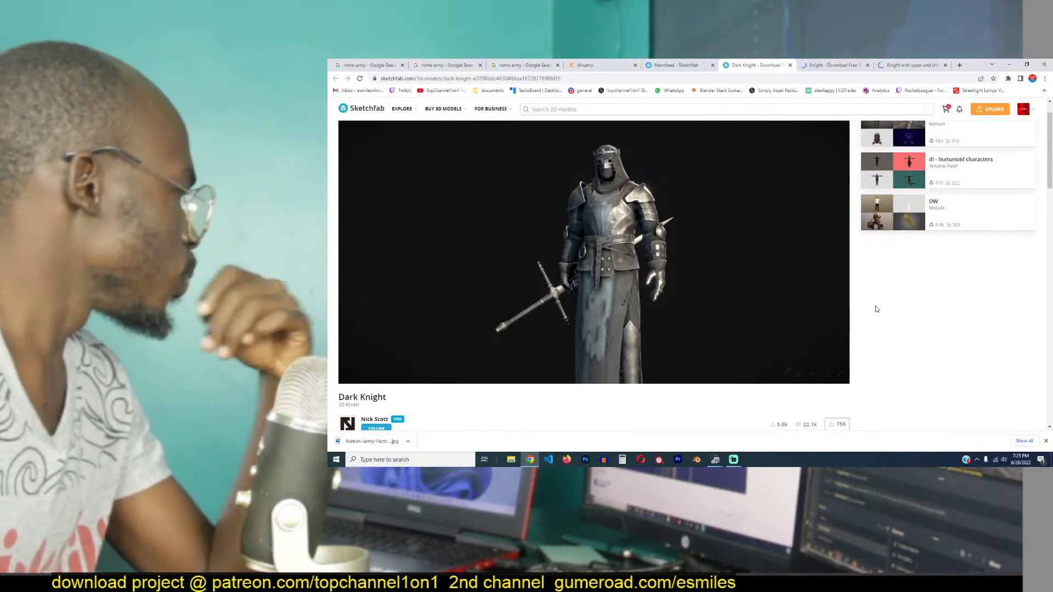
pyautogui.scroll(-3, 876, 309)
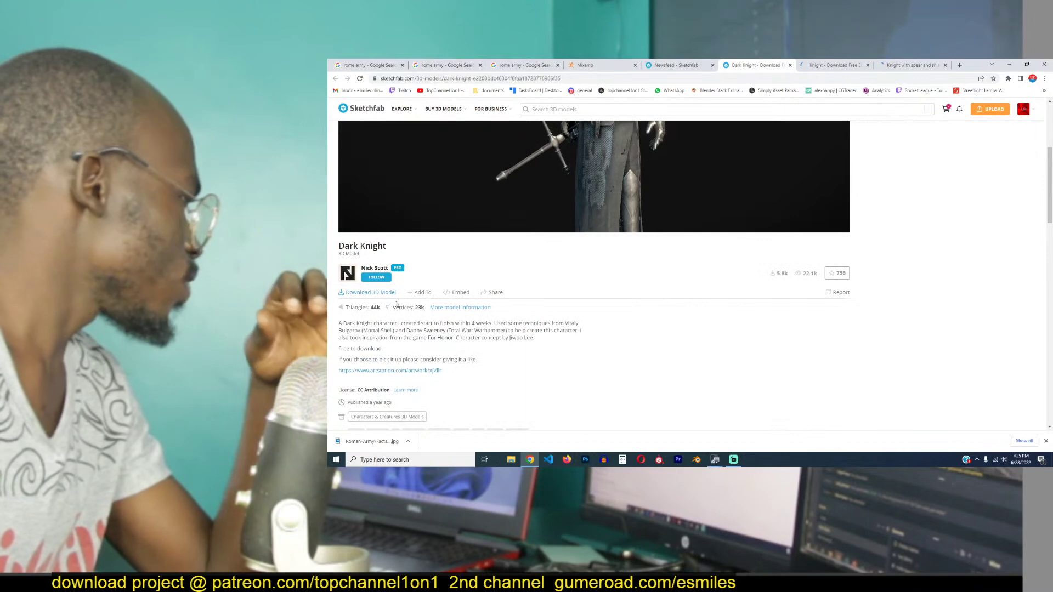
pyautogui.scroll(3, 406, 301)
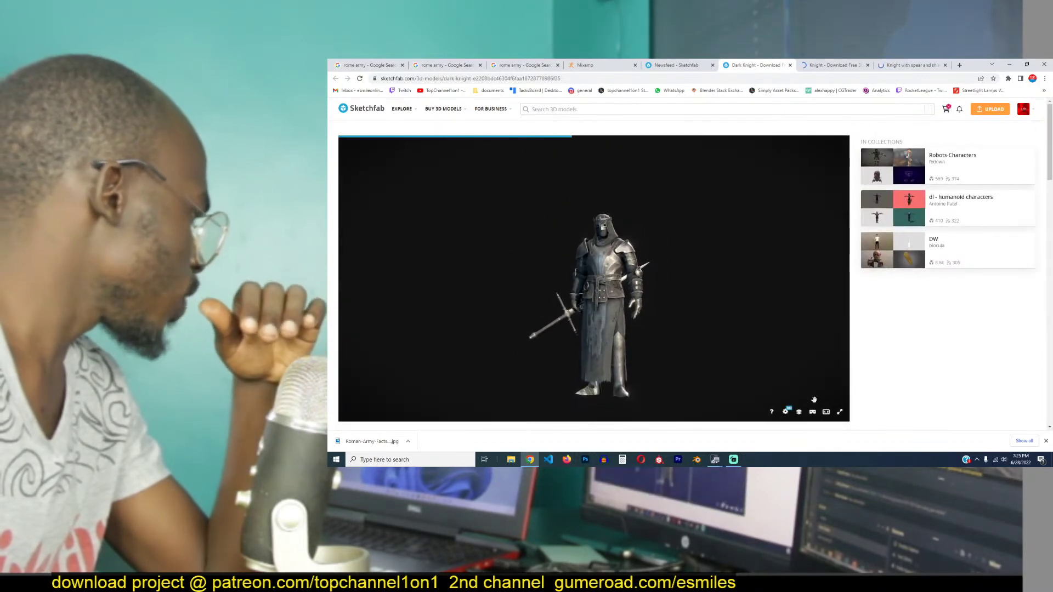
pyautogui.scroll(-2, 709, 426)
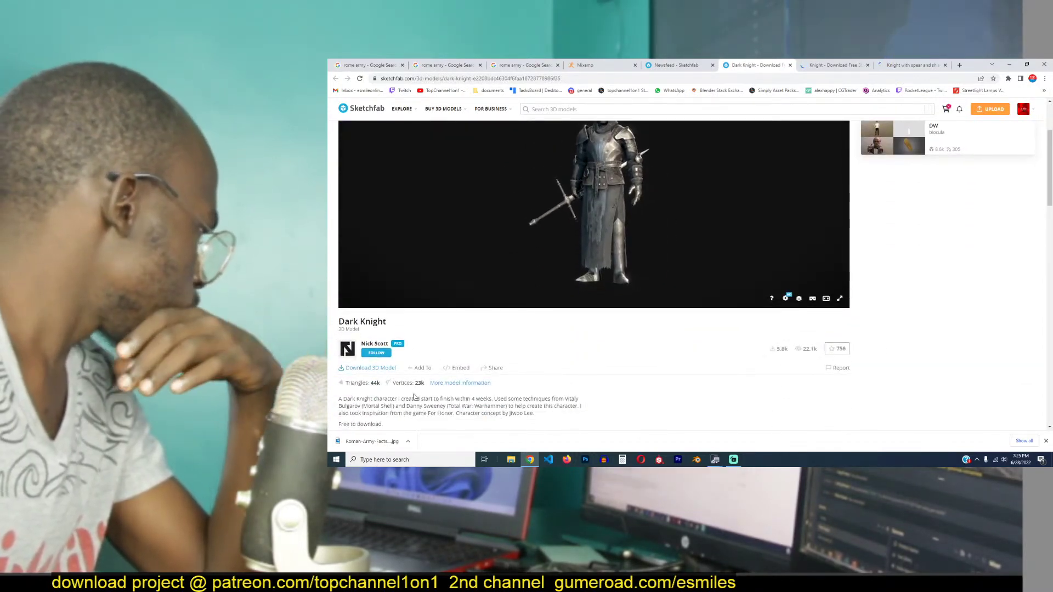
pyautogui.scroll(-1, 415, 398)
pyautogui.scroll(-1, 443, 383)
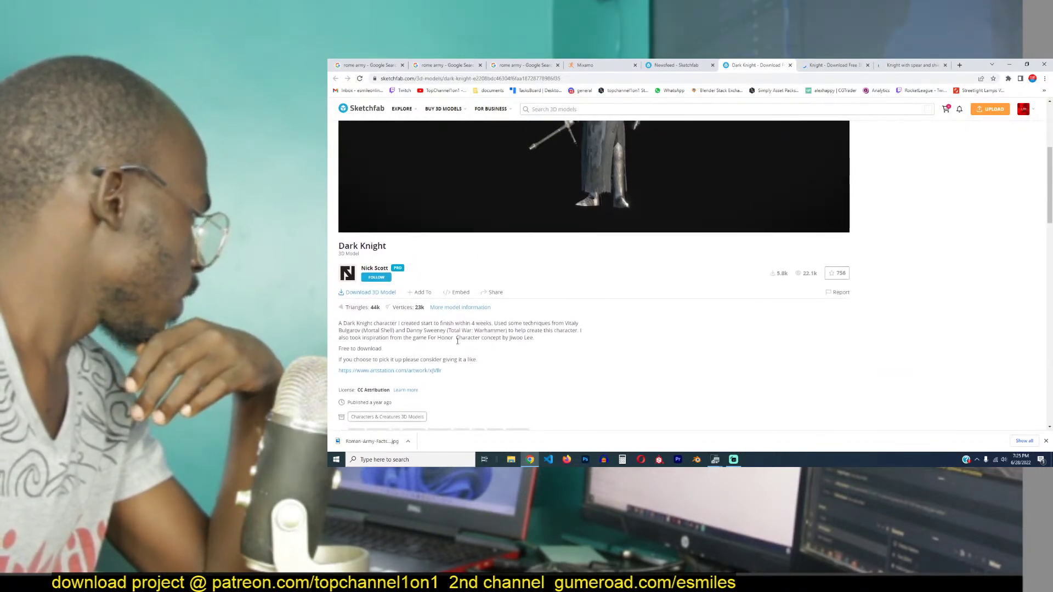
pyautogui.scroll(2, 417, 334)
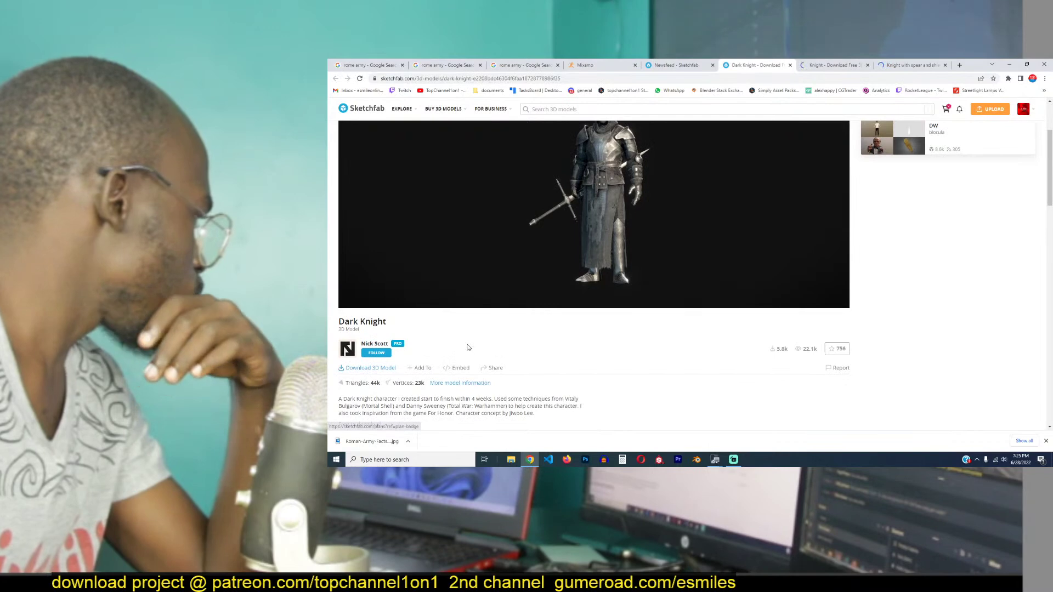
pyautogui.scroll(3, 588, 293)
pyautogui.moveTo(588, 294)
pyautogui.mouseDown()
pyautogui.moveTo(531, 289)
pyautogui.moveTo(557, 277)
pyautogui.moveTo(637, 289)
pyautogui.moveTo(501, 296)
pyautogui.moveTo(602, 293)
pyautogui.mouseUp()
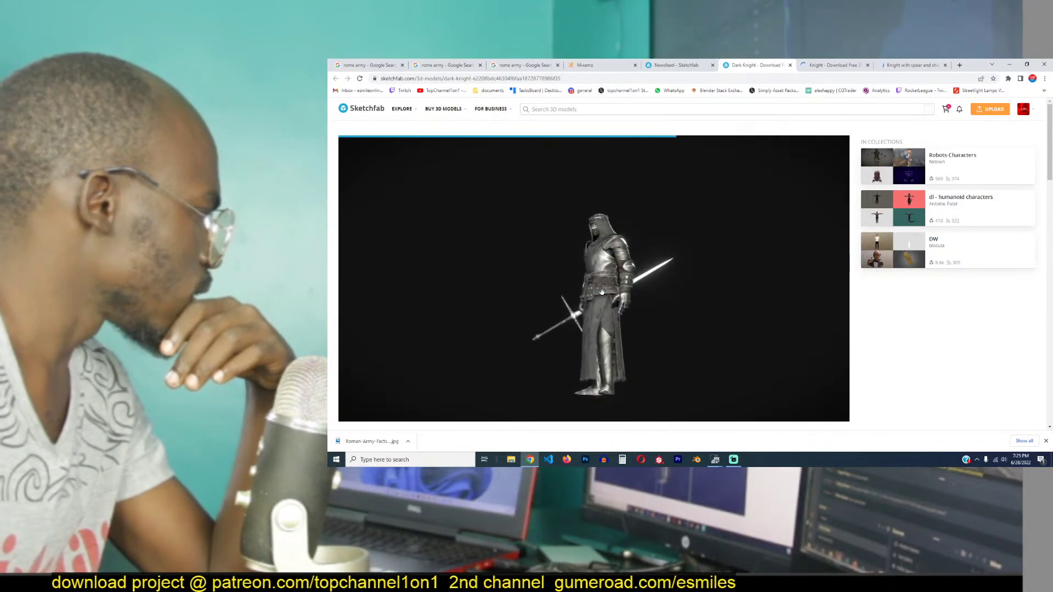
# - Check the model pages of the red-tunic Knight and the Knight with spear and shield
pyautogui.click(837, 63)
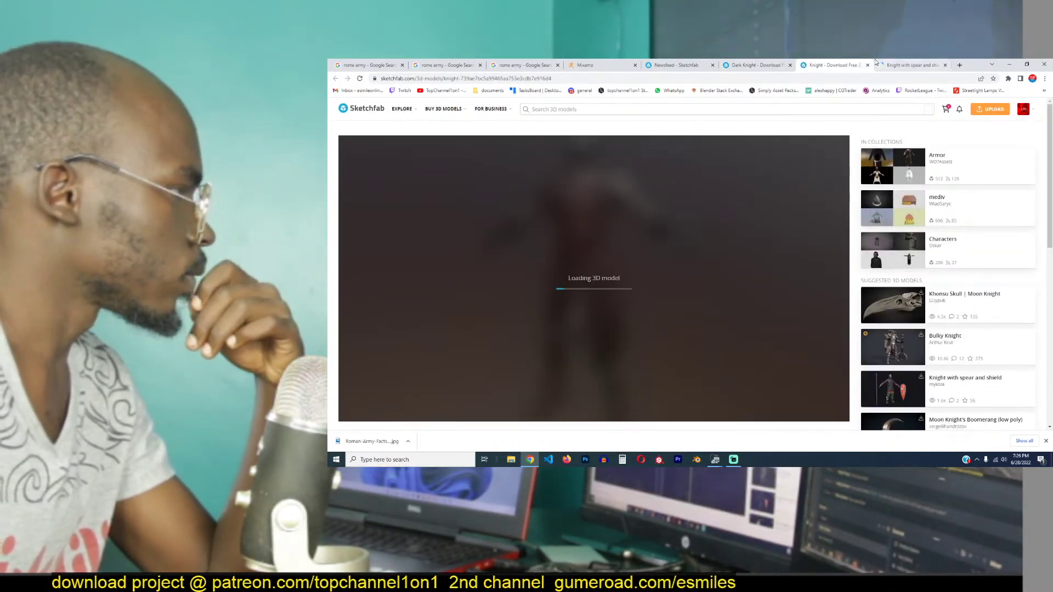
pyautogui.click(892, 63)
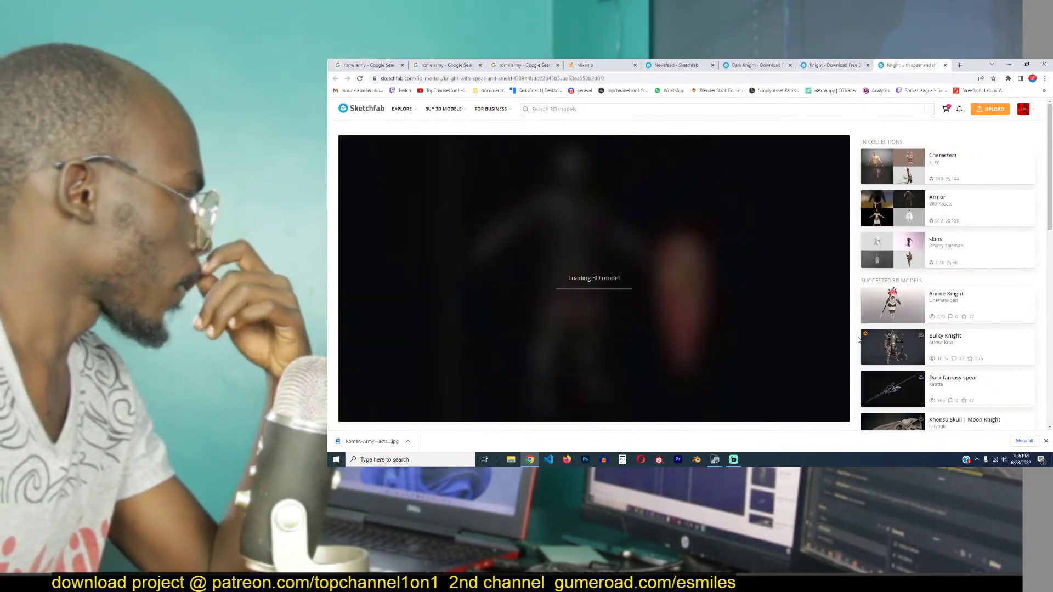
pyautogui.scroll(-3, 843, 349)
pyautogui.scroll(-1, 649, 365)
pyautogui.scroll(4, 671, 346)
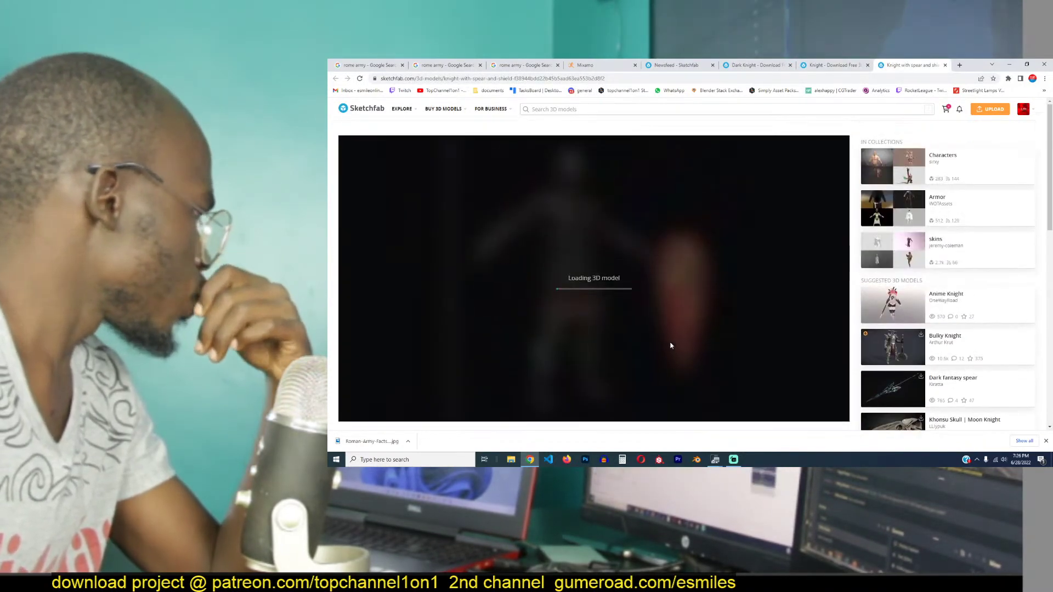
pyautogui.click(833, 65)
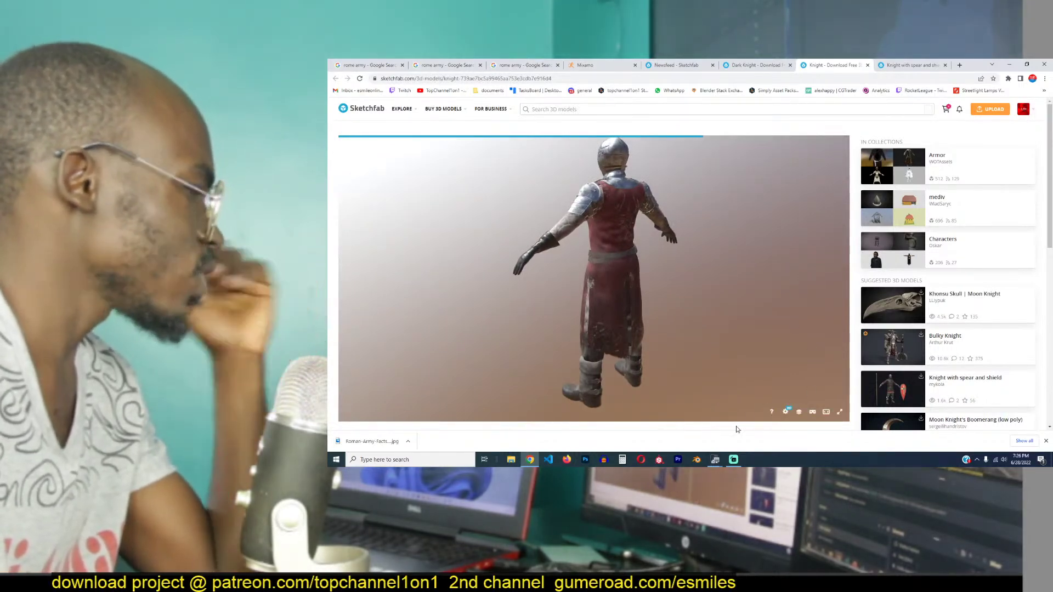
pyautogui.scroll(-1, 736, 426)
pyautogui.scroll(1, 735, 425)
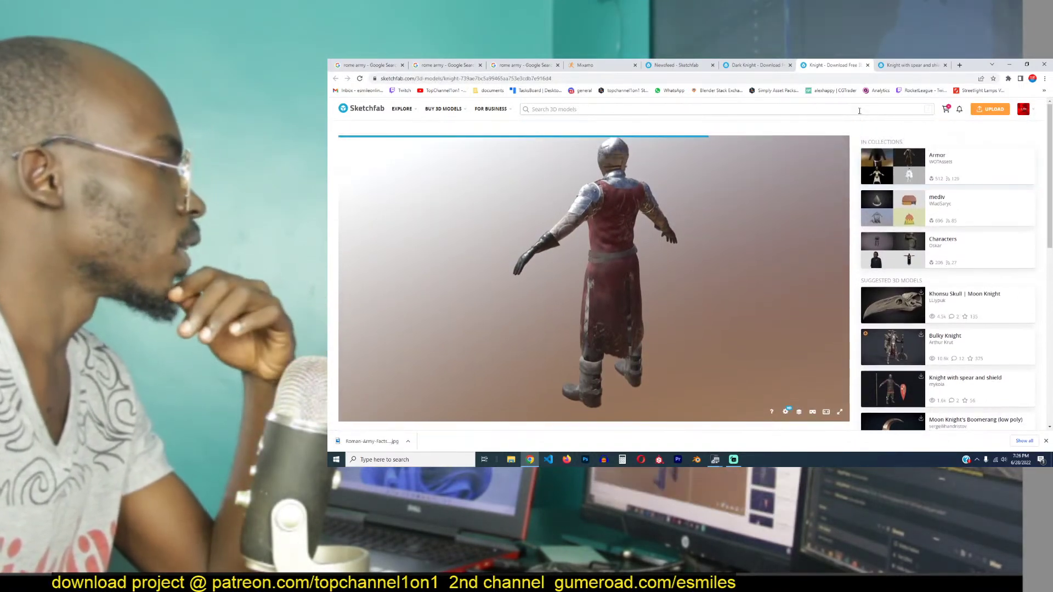
pyautogui.click(897, 67)
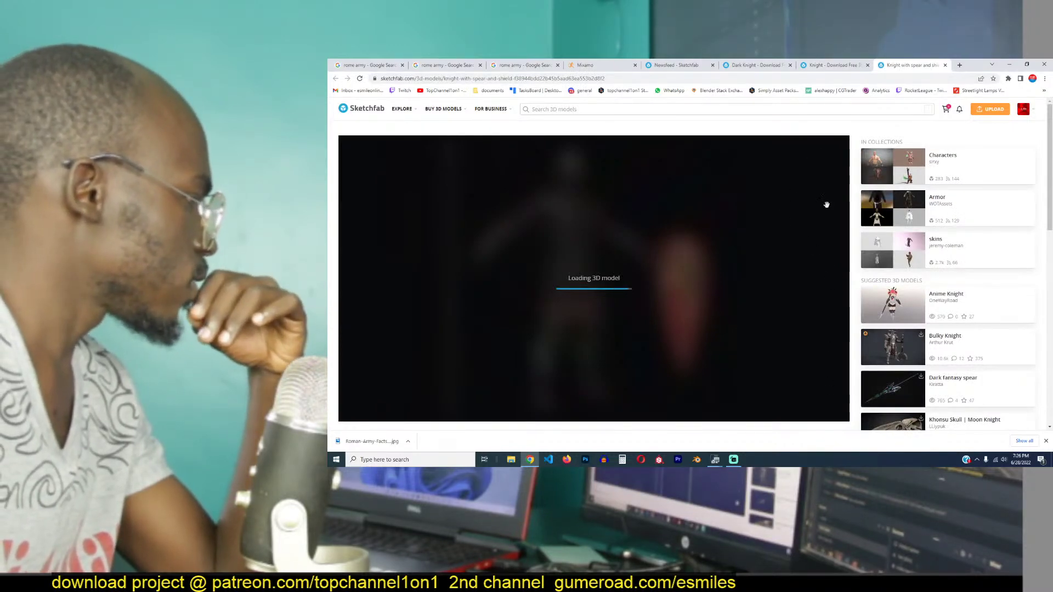
# - Compare the Dark Knight from several angles with the Roman legion reference image and look at the red-tunic Knight
pyautogui.click(767, 67)
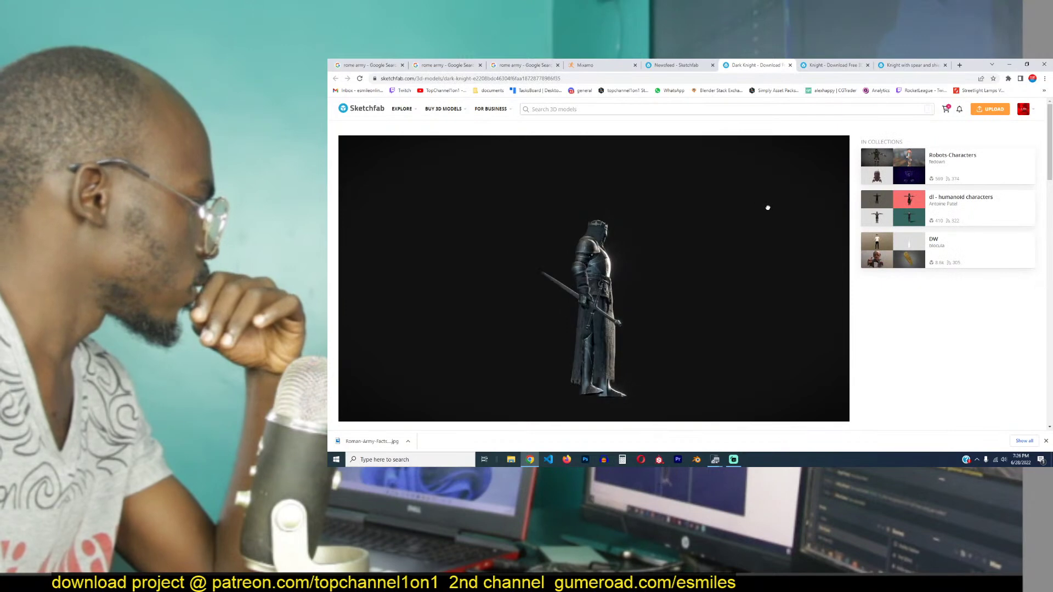
pyautogui.click(536, 64)
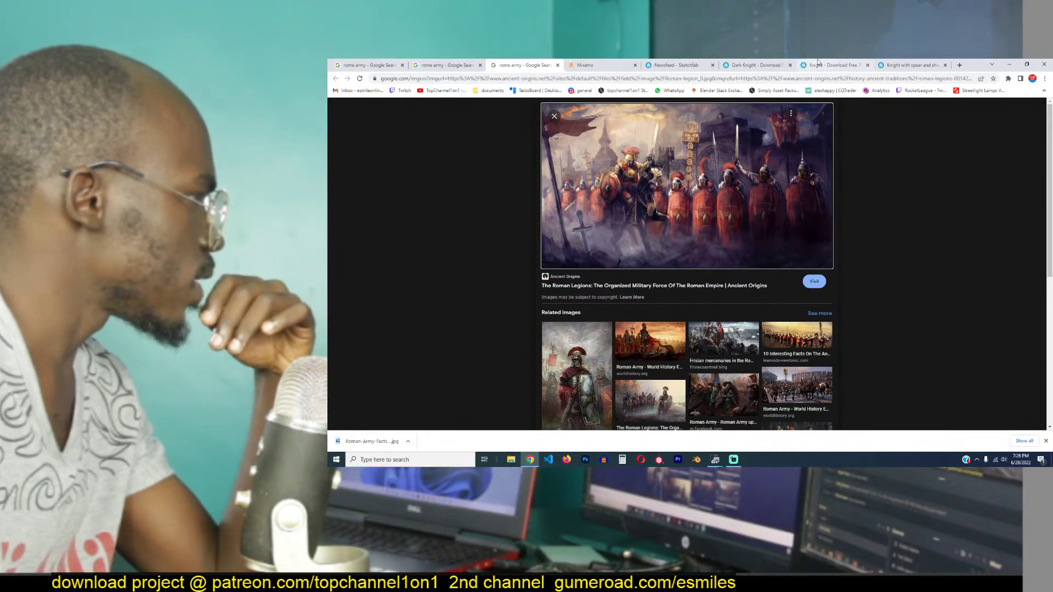
pyautogui.click(762, 65)
pyautogui.moveTo(547, 239)
pyautogui.mouseDown()
pyautogui.moveTo(640, 228)
pyautogui.moveTo(656, 237)
pyautogui.mouseUp()
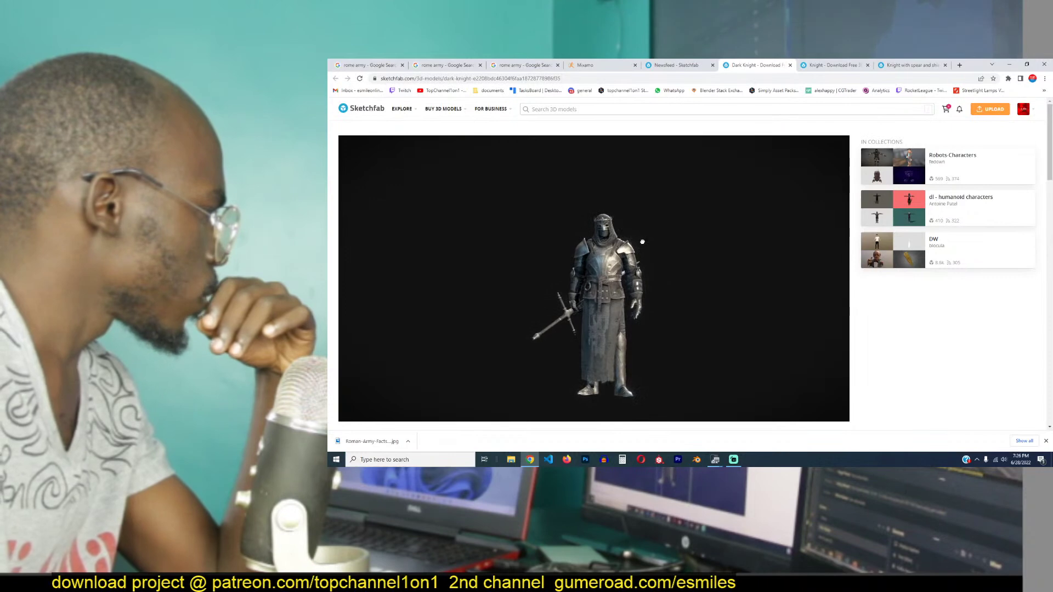
pyautogui.scroll(3, 643, 242)
pyautogui.moveTo(631, 239); pyautogui.dragTo(564, 224)
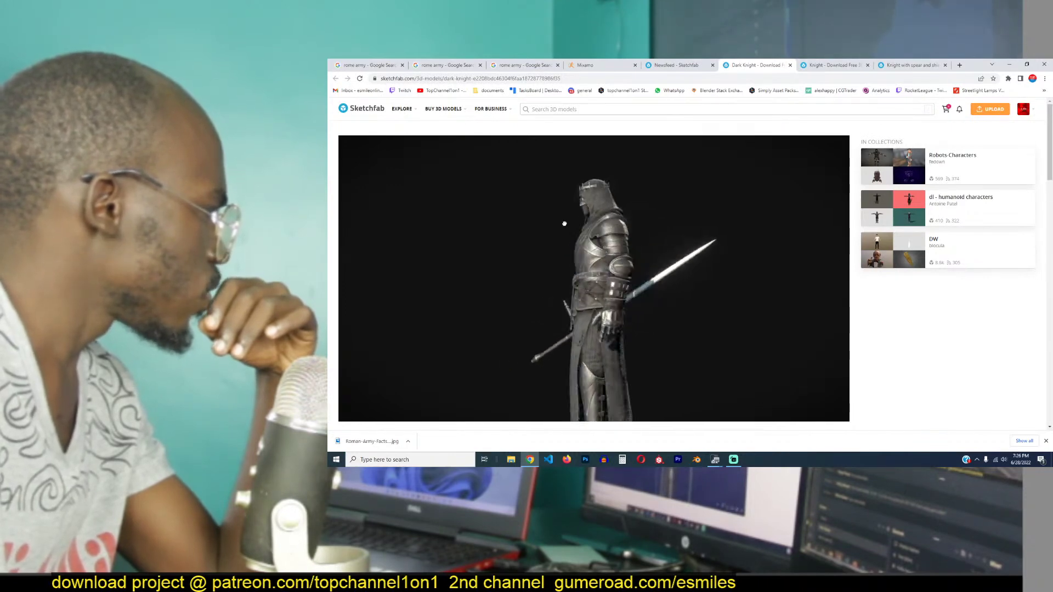
pyautogui.click(841, 65)
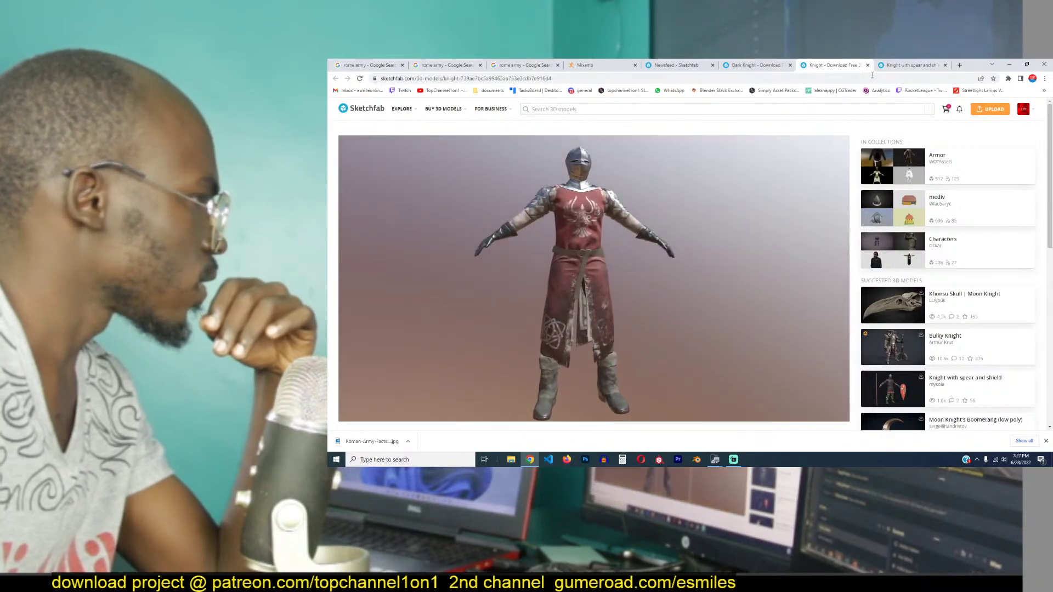
# - Return to the Knight with spear and shield page, select its web address and follow the model's creator
pyautogui.click(911, 65)
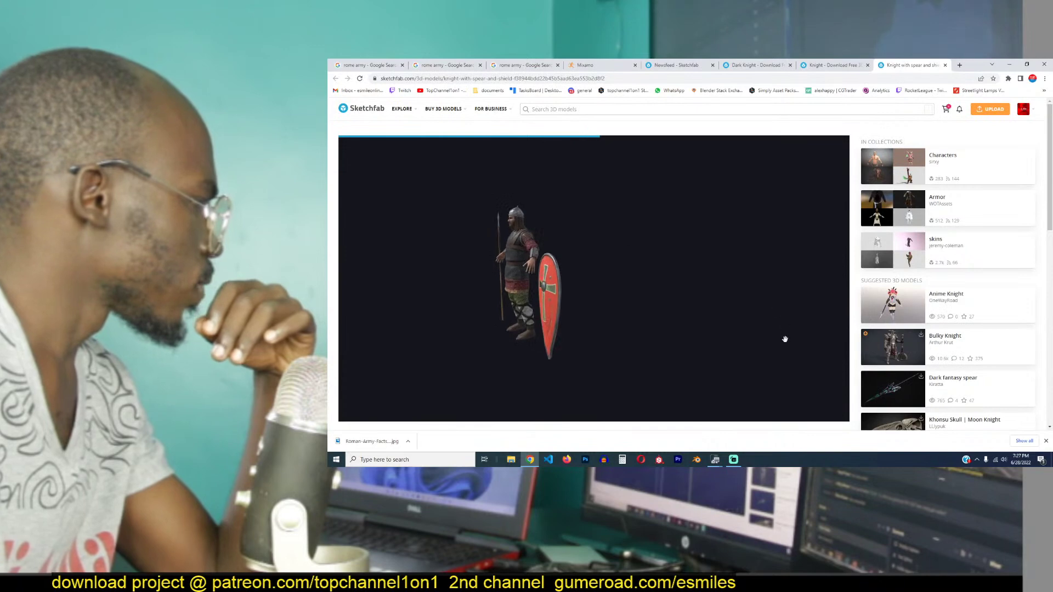
pyautogui.scroll(-2, 808, 422)
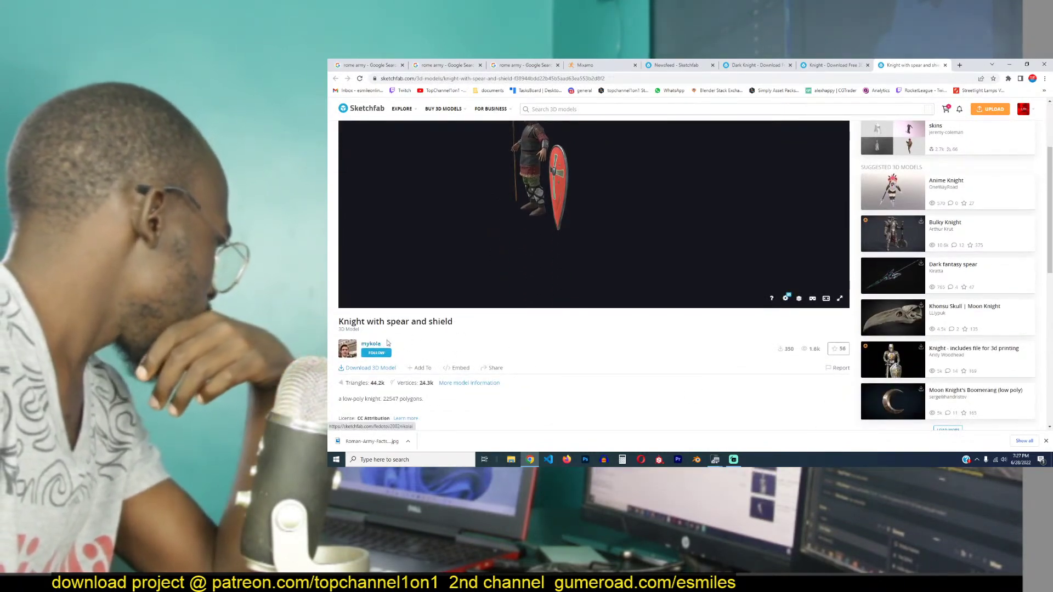
pyautogui.click(577, 78)
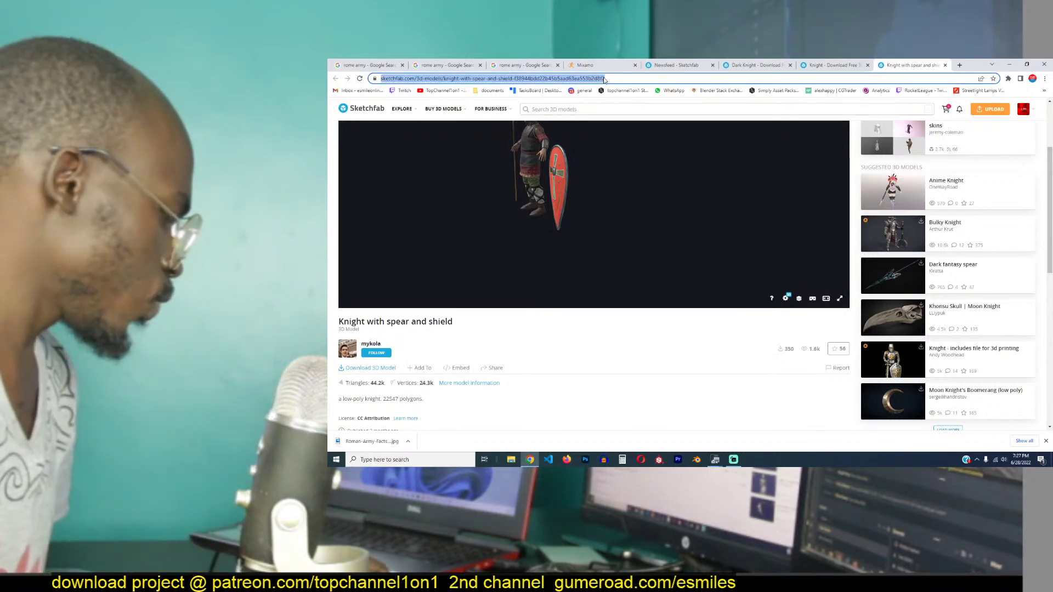
pyautogui.click(388, 353)
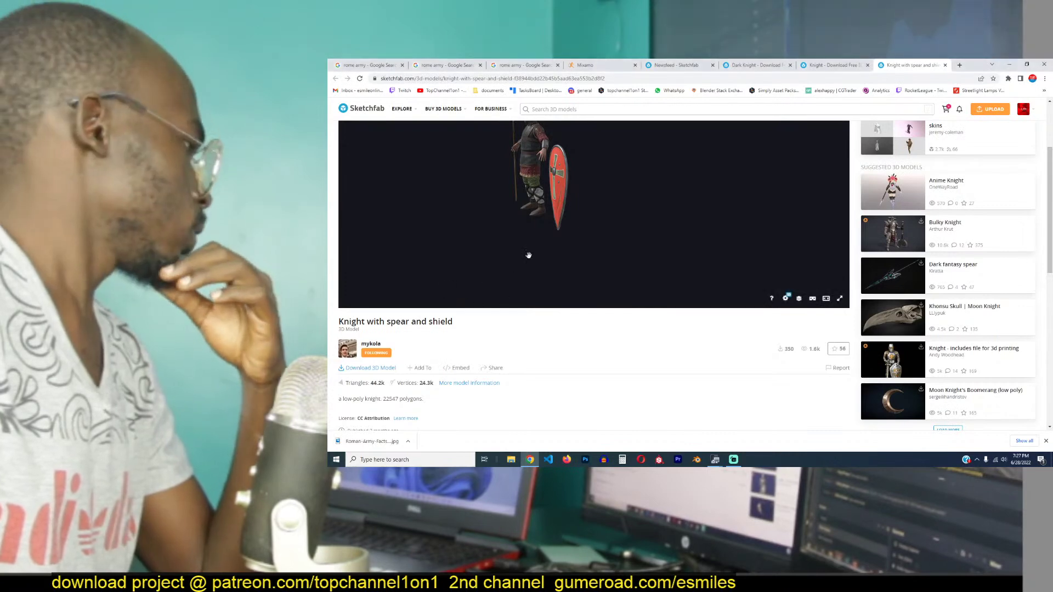
# - Download the Knight with spear and shield model in the autoconverted glTF format, leaving the download running in the background
pyautogui.click(385, 369)
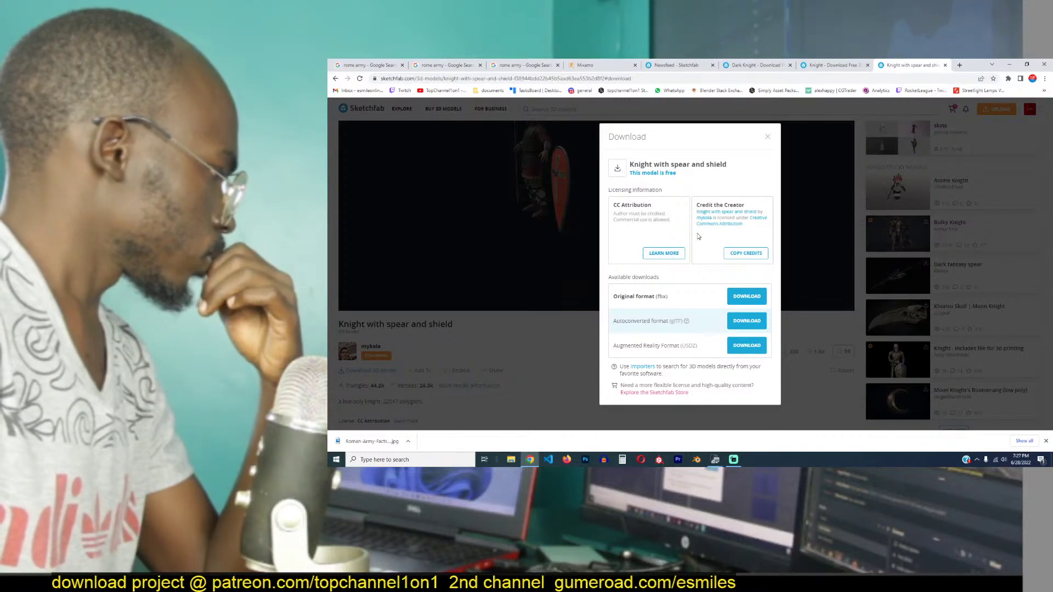
pyautogui.click(743, 323)
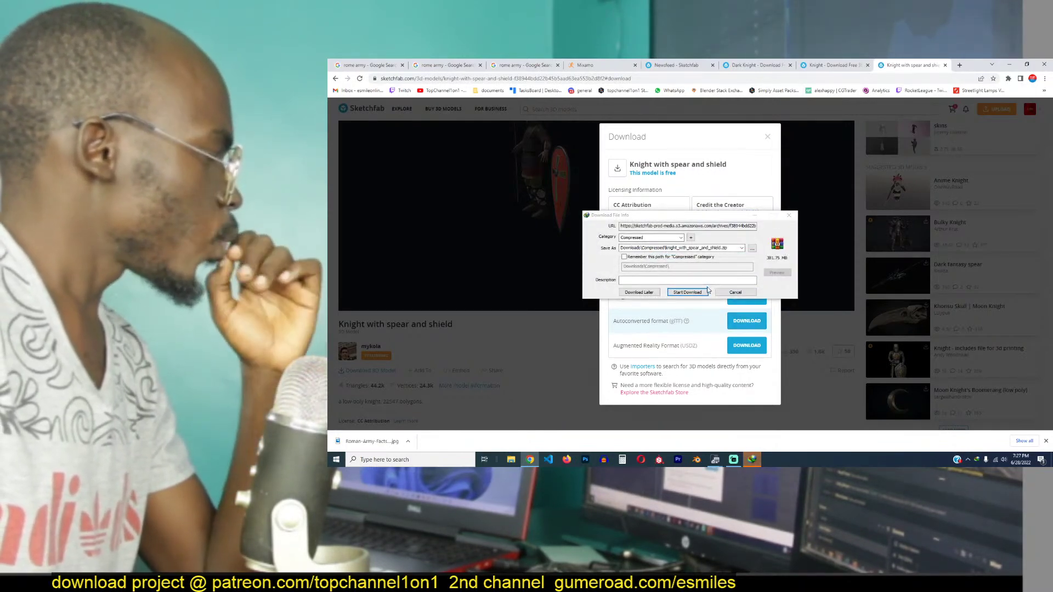
pyautogui.click(695, 292)
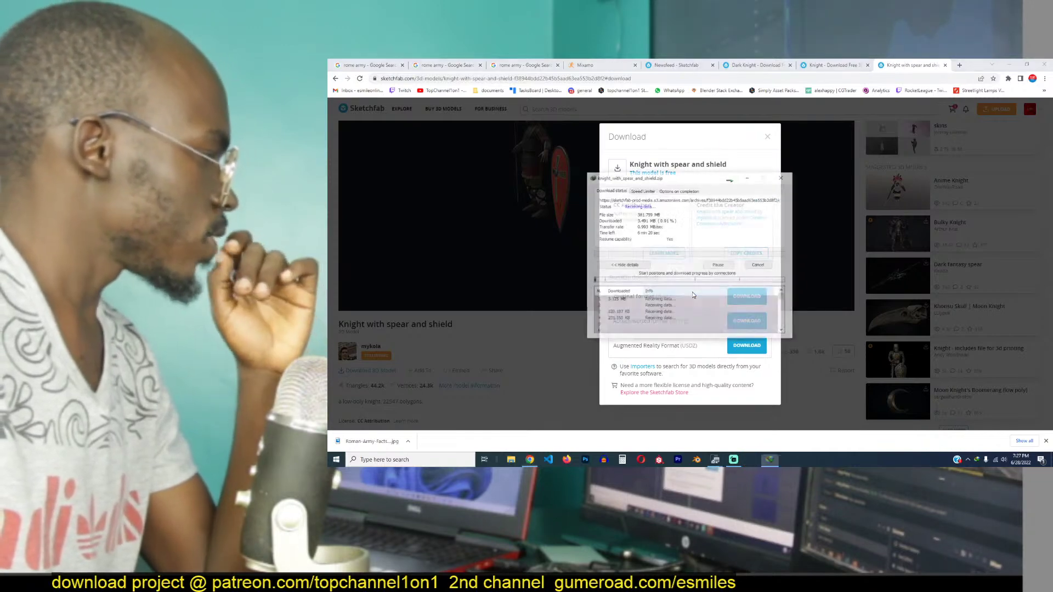
pyautogui.click(730, 180)
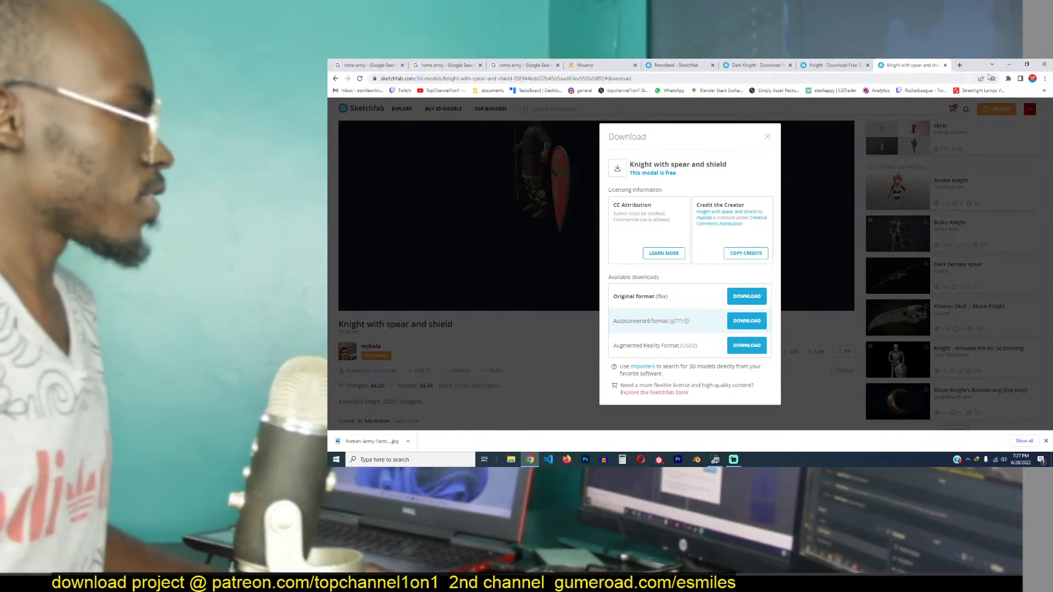
# - Switch to Blender and dismiss its start screen to reveal the empty scene
pyautogui.click(1007, 66)
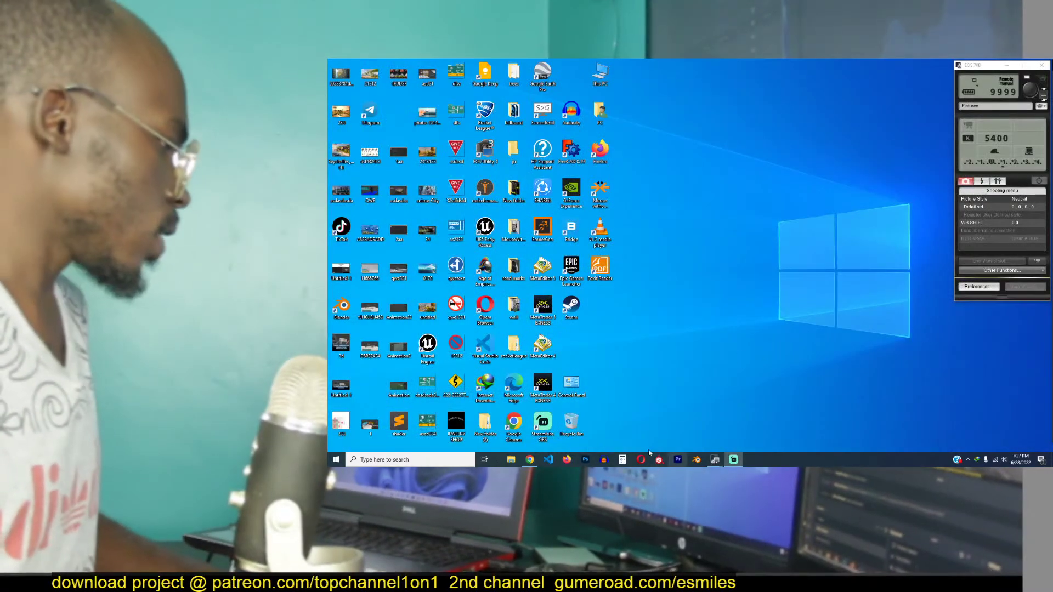
pyautogui.click(697, 460)
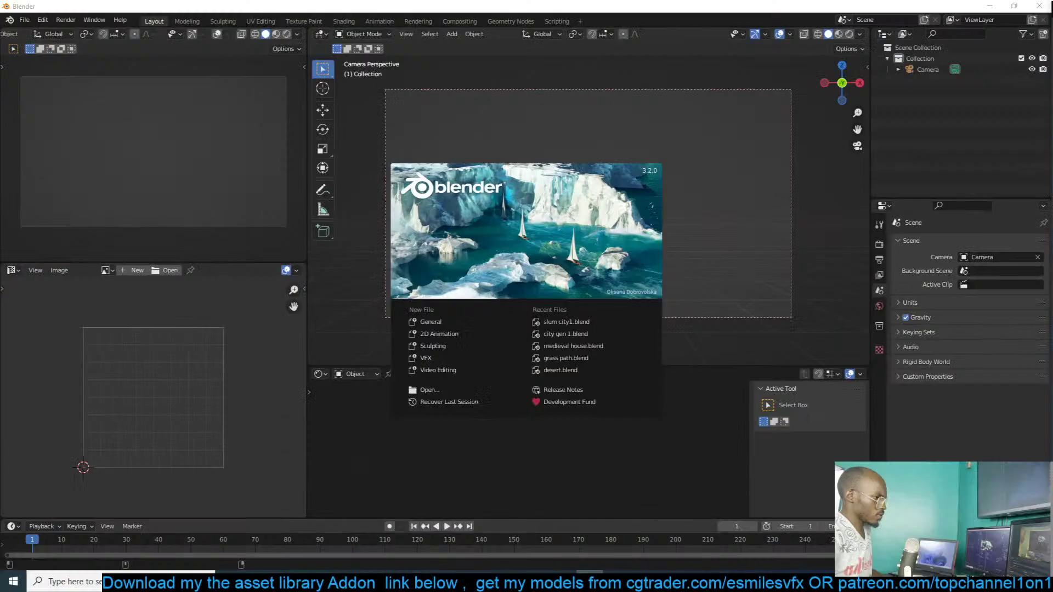
pyautogui.click(712, 240)
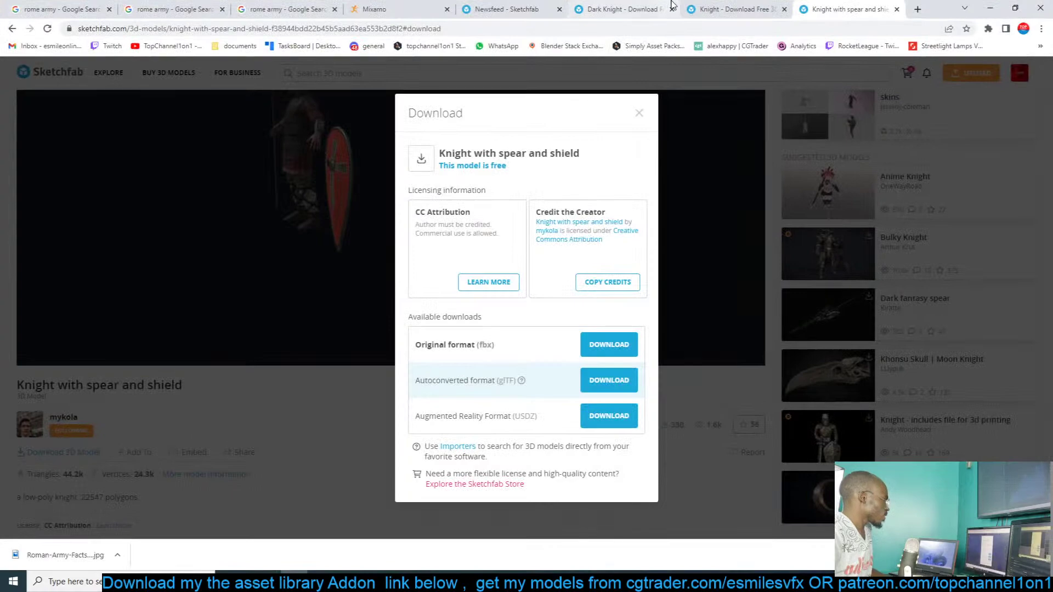
# - Switch back to the browser and review the knight model pages, the Sketchfab results and the Roman army reference images
pyautogui.click(713, 9)
pyautogui.click(866, 9)
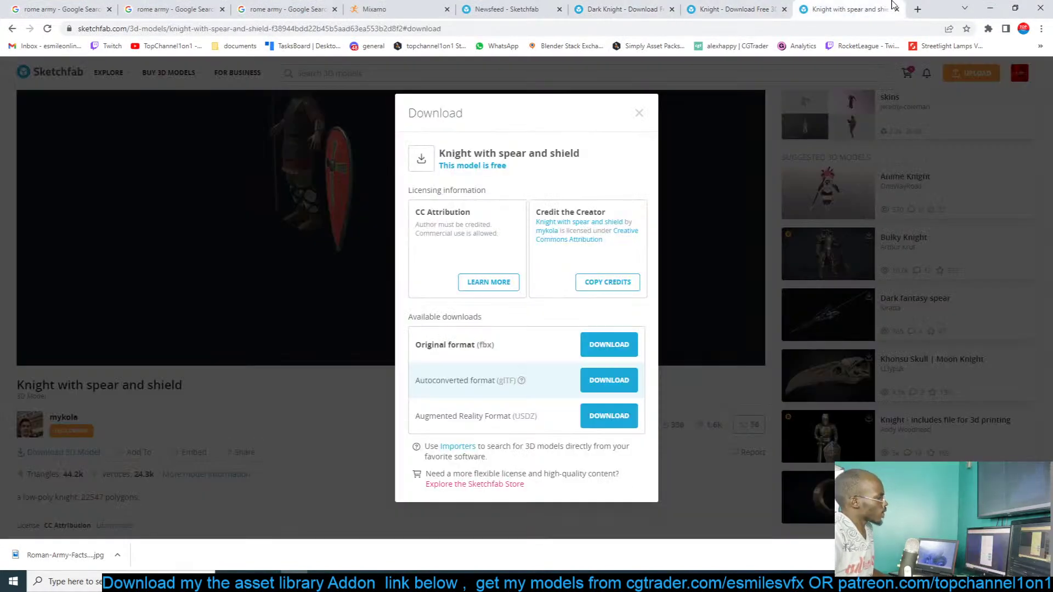
pyautogui.click(626, 9)
pyautogui.click(507, 9)
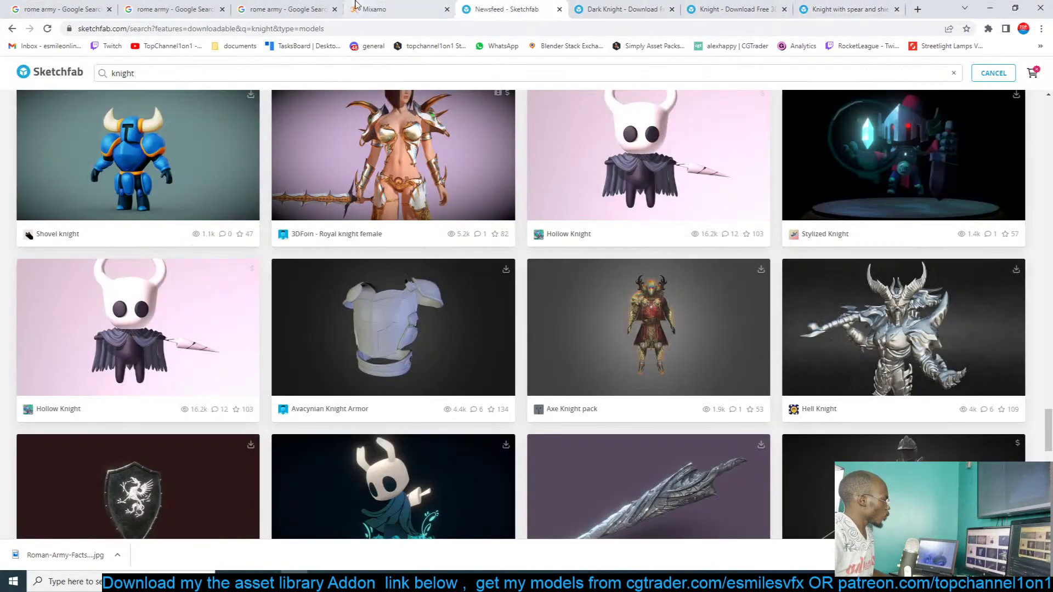
pyautogui.click(384, 9)
pyautogui.click(265, 5)
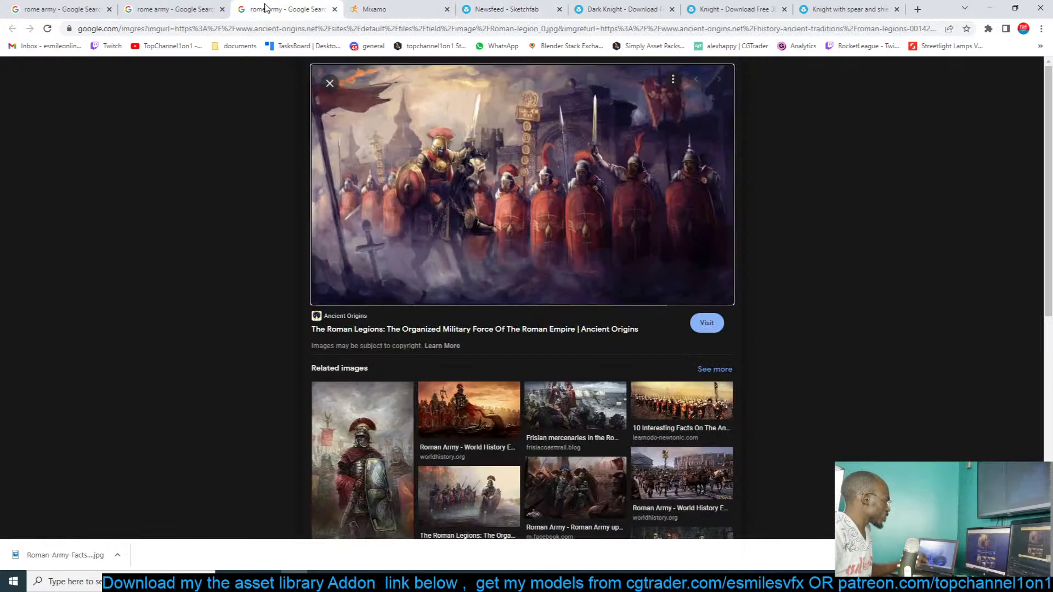
pyautogui.click(195, 6)
pyautogui.scroll(4, 282, 206)
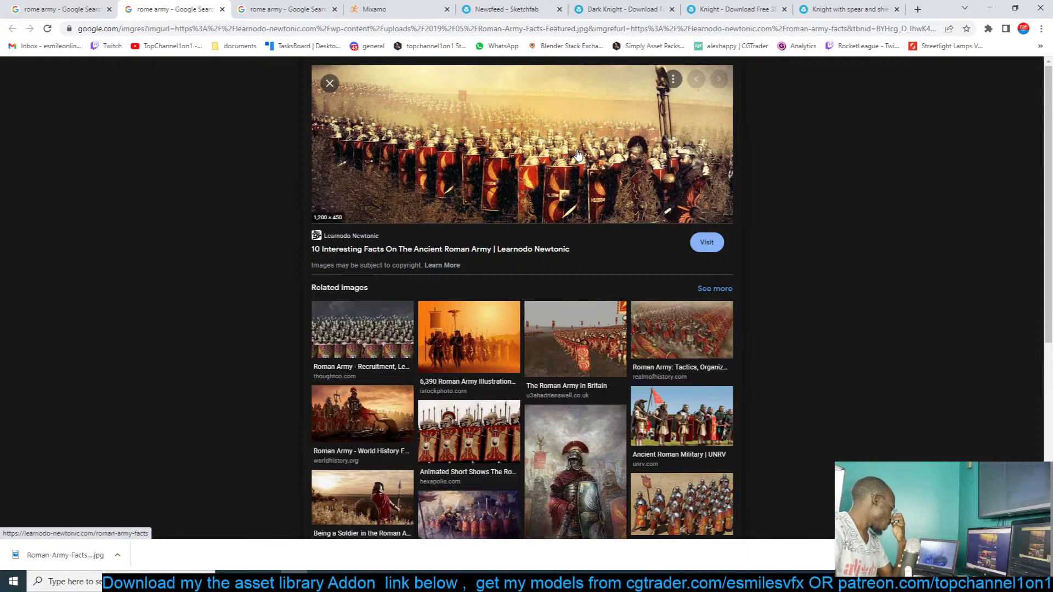
# - Return to Blender and search the asset library's objects for "mountain"
pyautogui.click(990, 9)
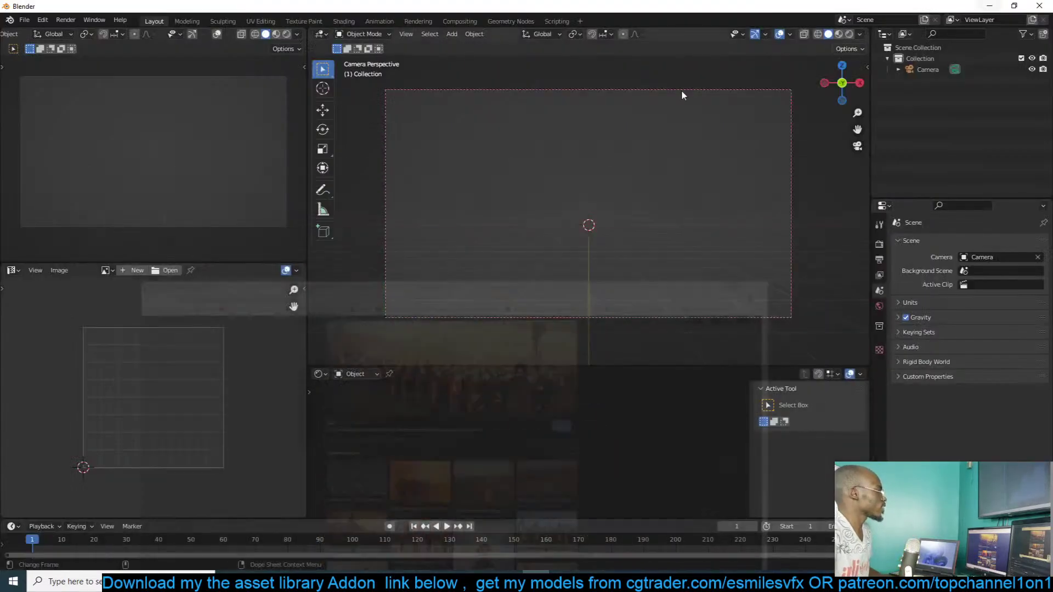
pyautogui.press('n')
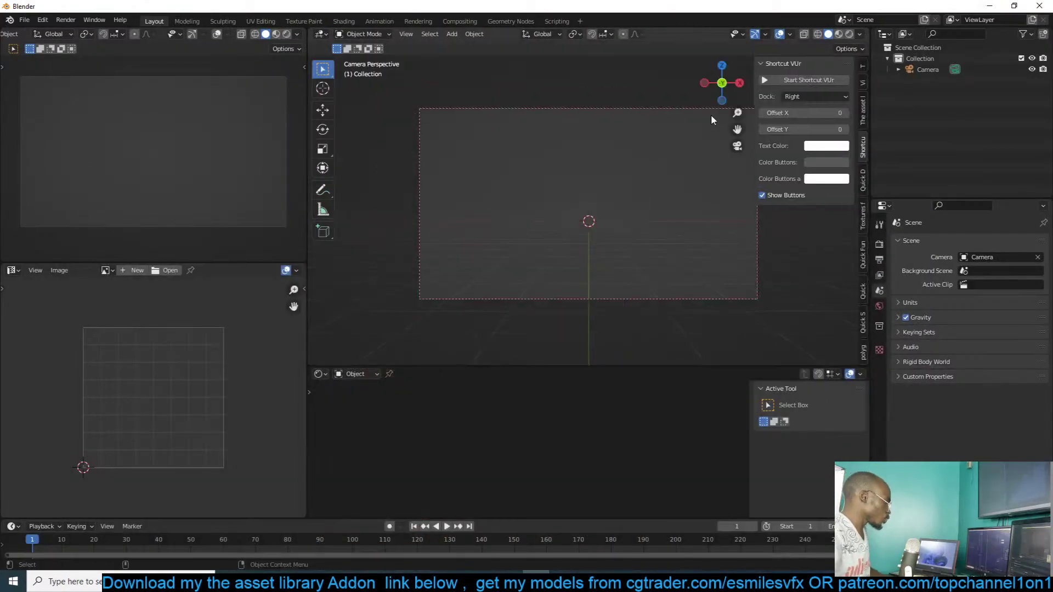
pyautogui.click(862, 113)
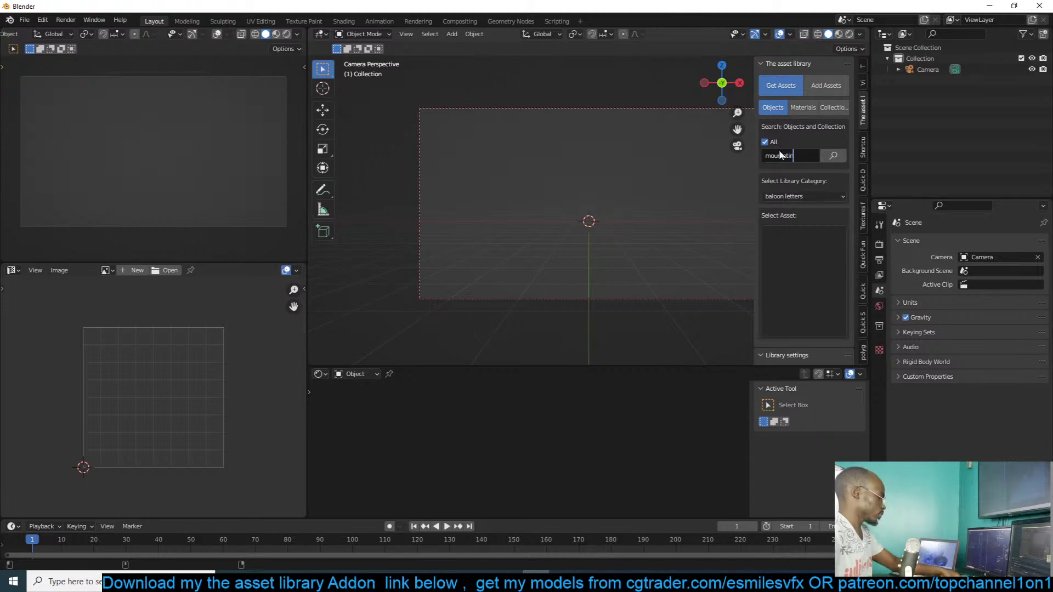
pyautogui.press('Return')
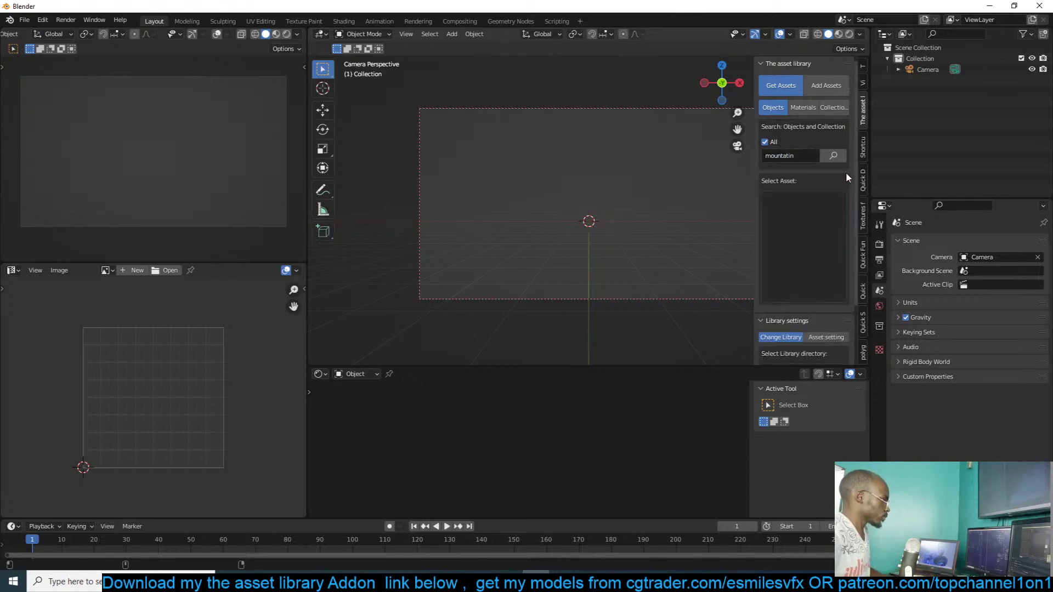
pyautogui.click(809, 158)
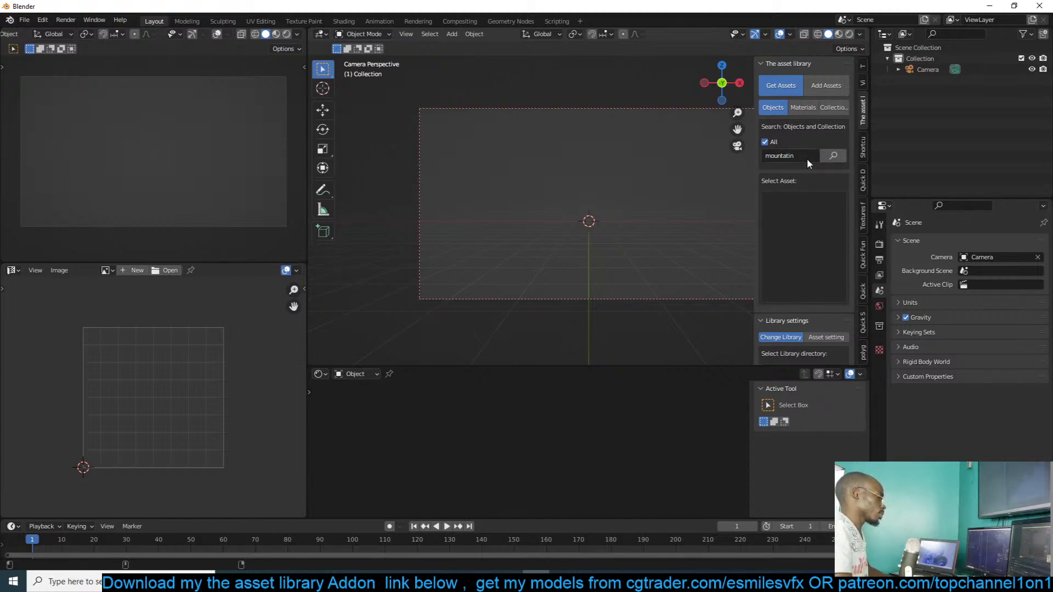
pyautogui.click(808, 158)
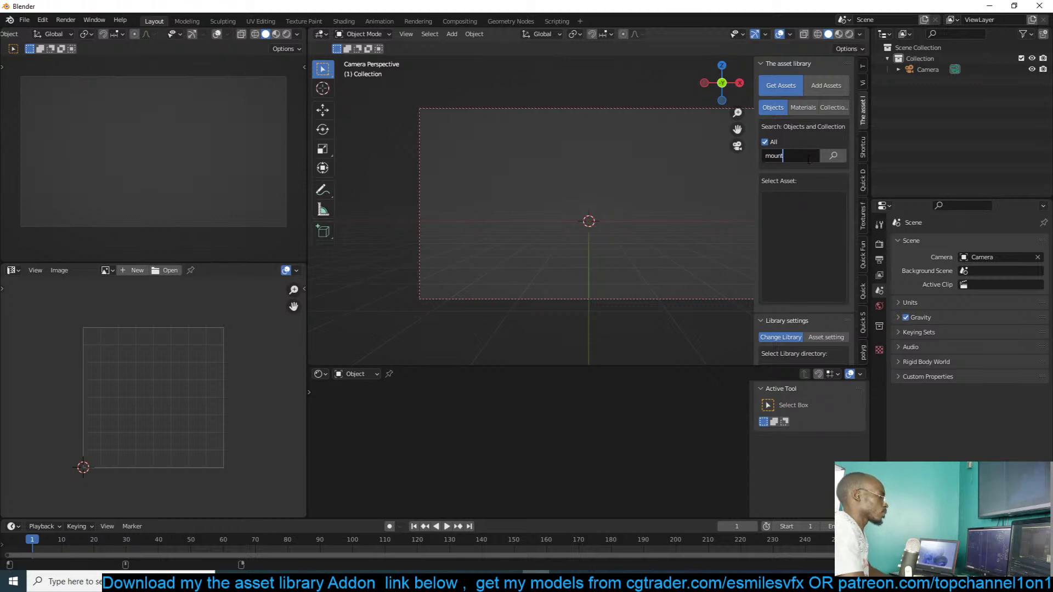
pyautogui.click(832, 155)
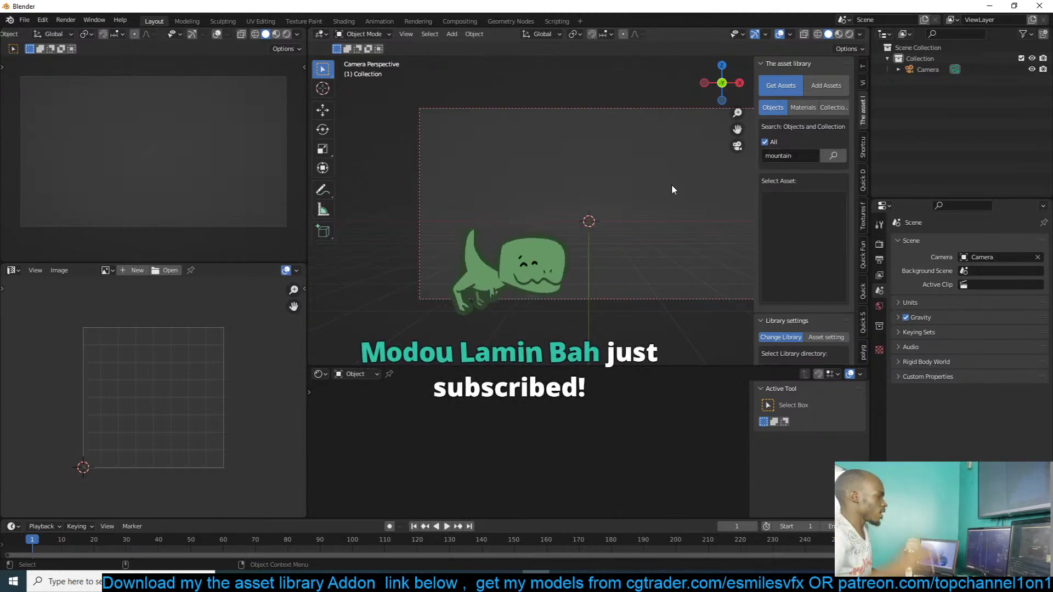
# - Add a plane and scale it up into a large ground, stretched along the X axis beyond the camera frame
pyautogui.press('n')
pyautogui.hotkey('shift', 'a')
pyautogui.press('Escape')
pyautogui.hotkey('shift', 'a')
pyautogui.press('Escape')
pyautogui.hotkey('shift', 'a')
pyautogui.click(674, 214)
pyautogui.press('s')
pyautogui.click(785, 222)
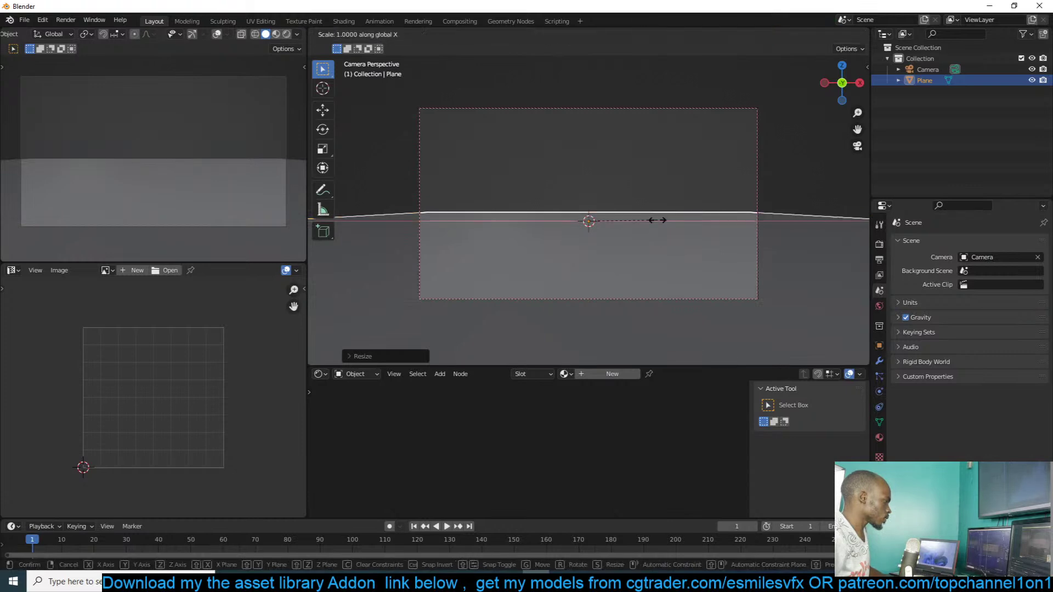
pyautogui.moveTo(730, 218); pyautogui.dragTo(598, 225, button='middle')
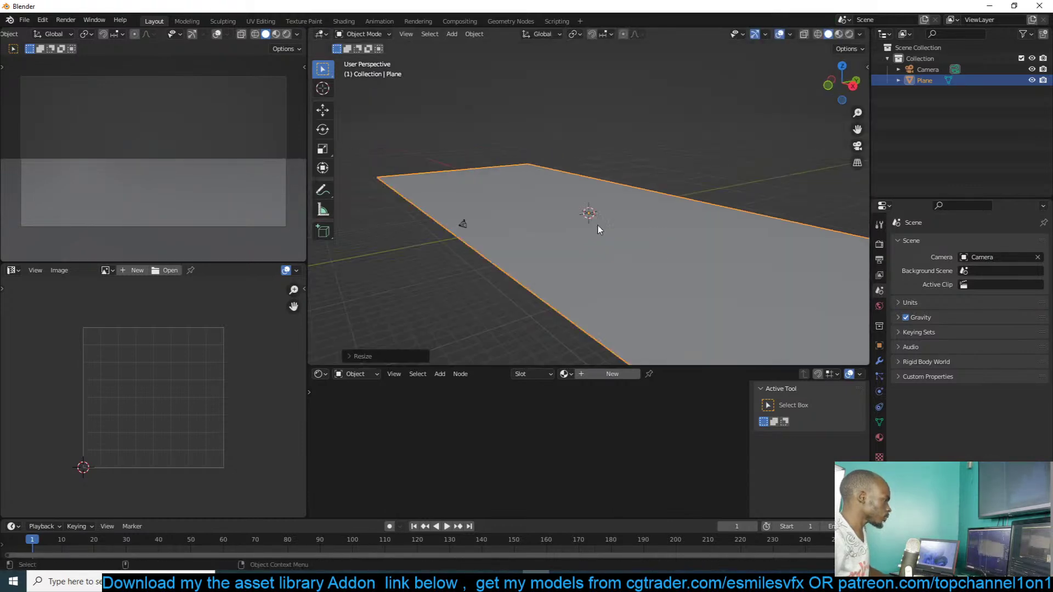
# - Show the small camera view in rendered shading and set the world color to a Sky Texture of type Preetham
pyautogui.click(286, 35)
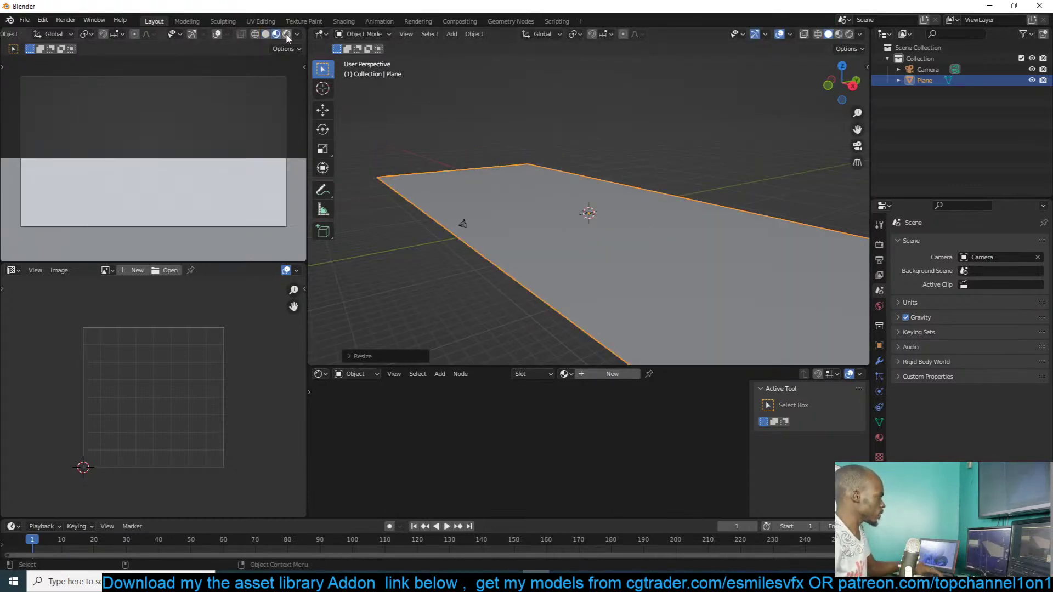
pyautogui.click(286, 35)
pyautogui.click(880, 245)
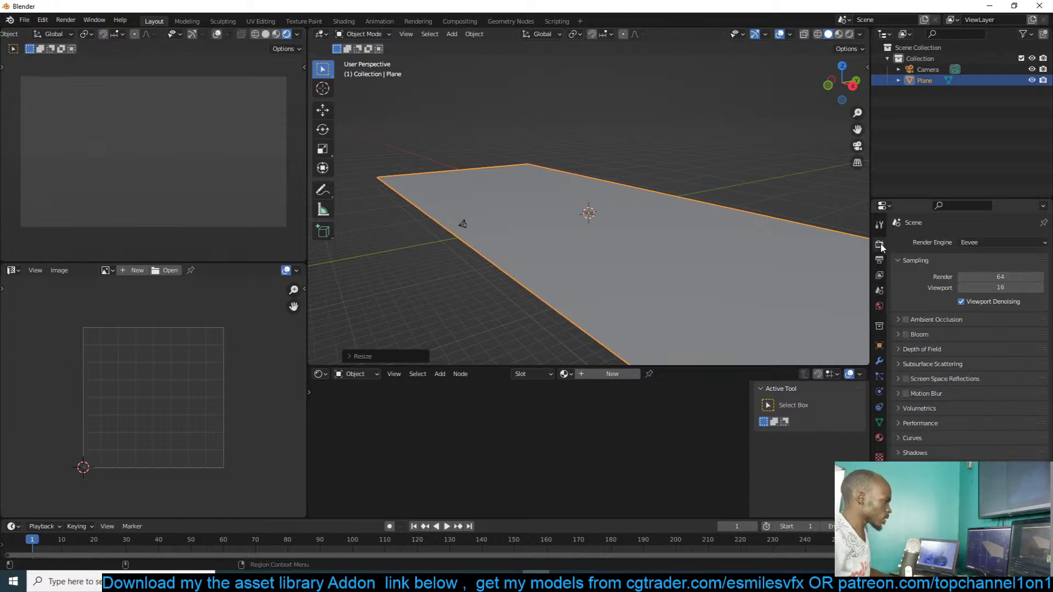
pyautogui.click(880, 307)
pyautogui.click(959, 317)
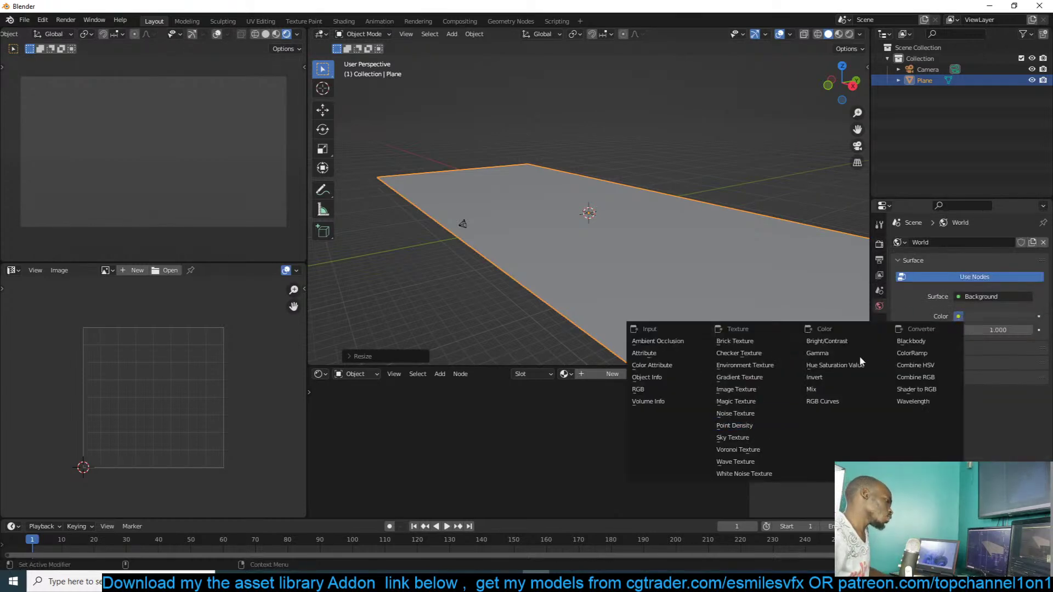
pyautogui.click(957, 317)
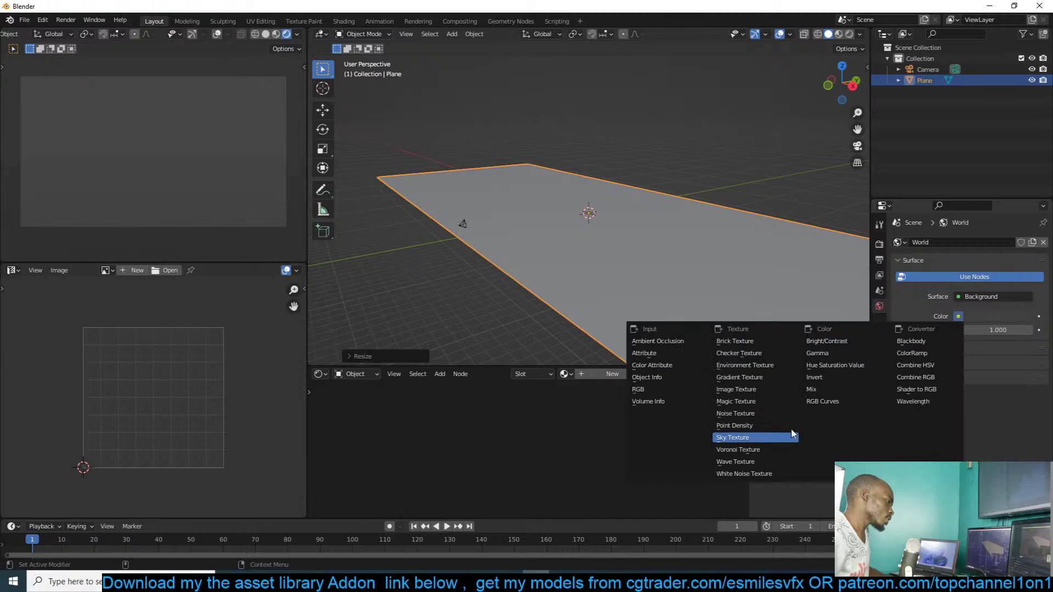
pyautogui.press('Return')
pyautogui.click(968, 331)
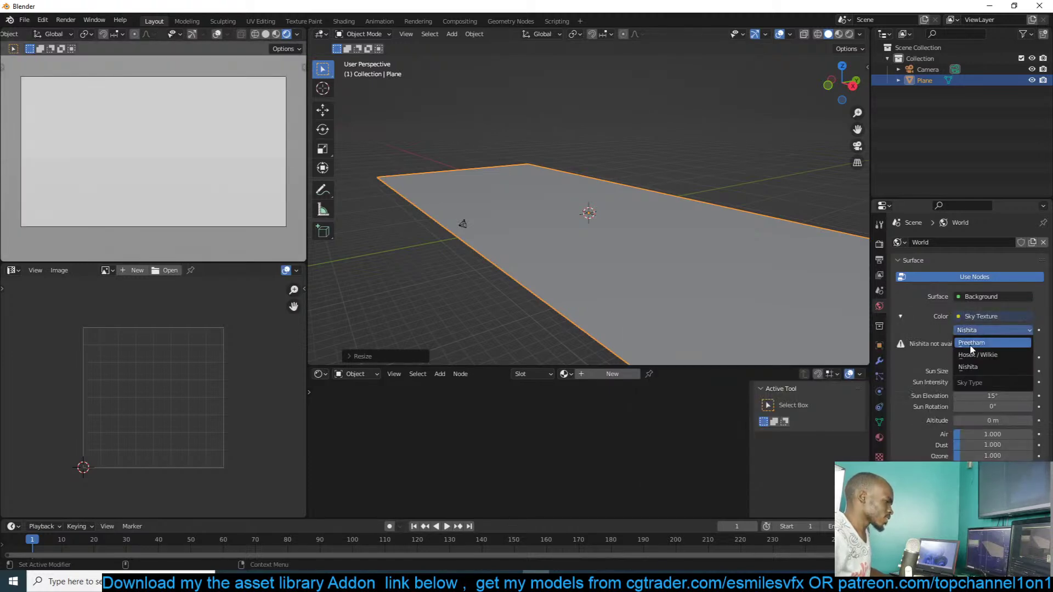
pyautogui.click(969, 343)
# - Try world background strengths of 0.1 and 1, and settle on 0.2
pyautogui.click(989, 407)
pyautogui.press('BackSpace')
pyautogui.write('0.1')
pyautogui.press('Return')
pyautogui.click(987, 407)
pyautogui.write('1')
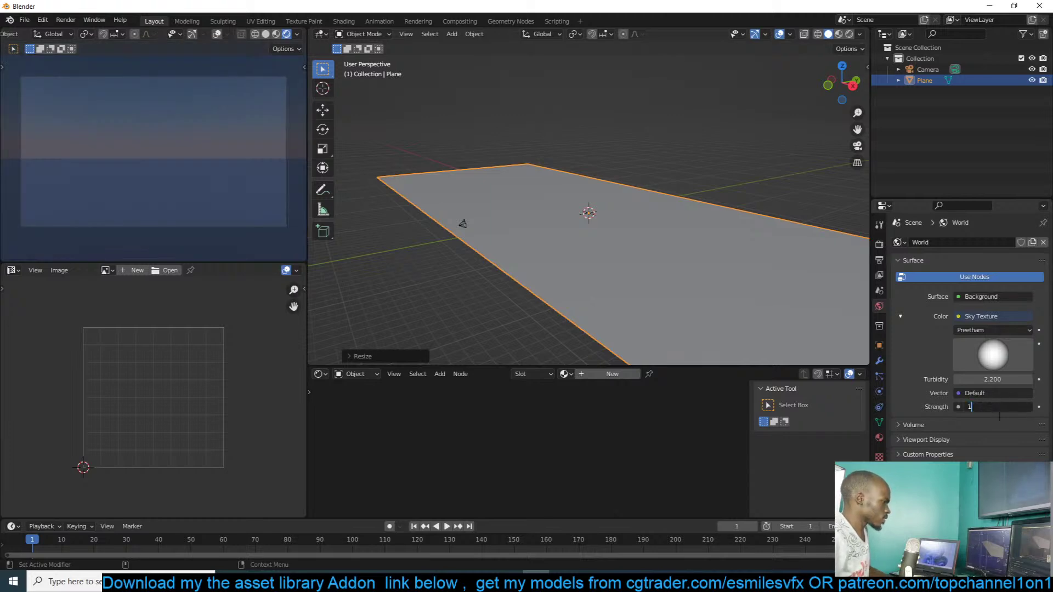
pyautogui.press('Return')
pyautogui.click(1005, 406)
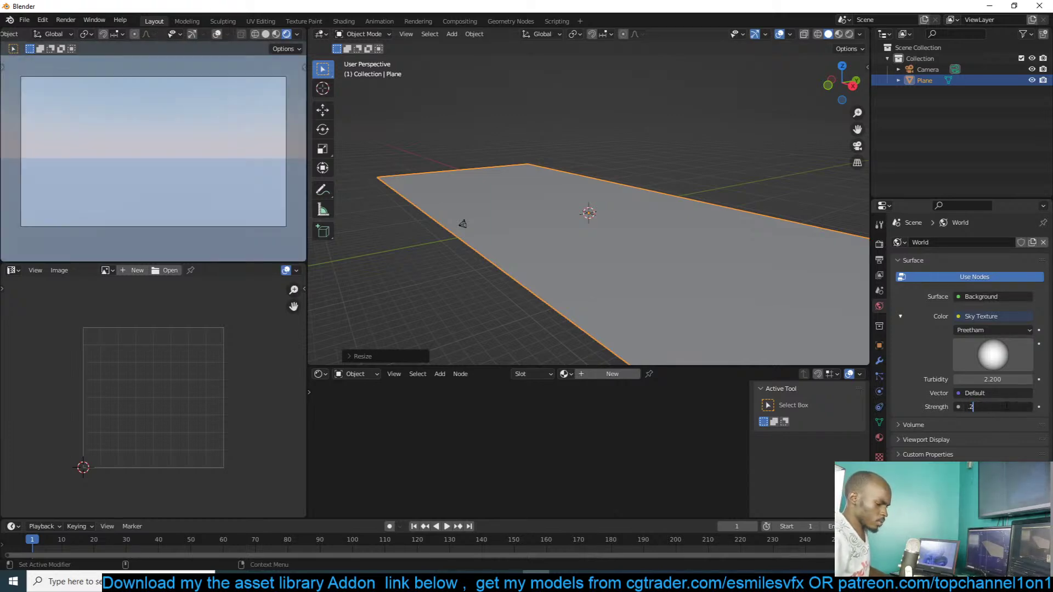
pyautogui.write('0.2')
pyautogui.press('Return')
# - Lengthen the ground plane along the Y axis and check its extent from above and at an angle
pyautogui.moveTo(804, 294); pyautogui.dragTo(684, 307, button='middle')
pyautogui.press('s')
pyautogui.press('x')
pyautogui.press('y')
pyautogui.click(811, 315)
pyautogui.press('KP_7')
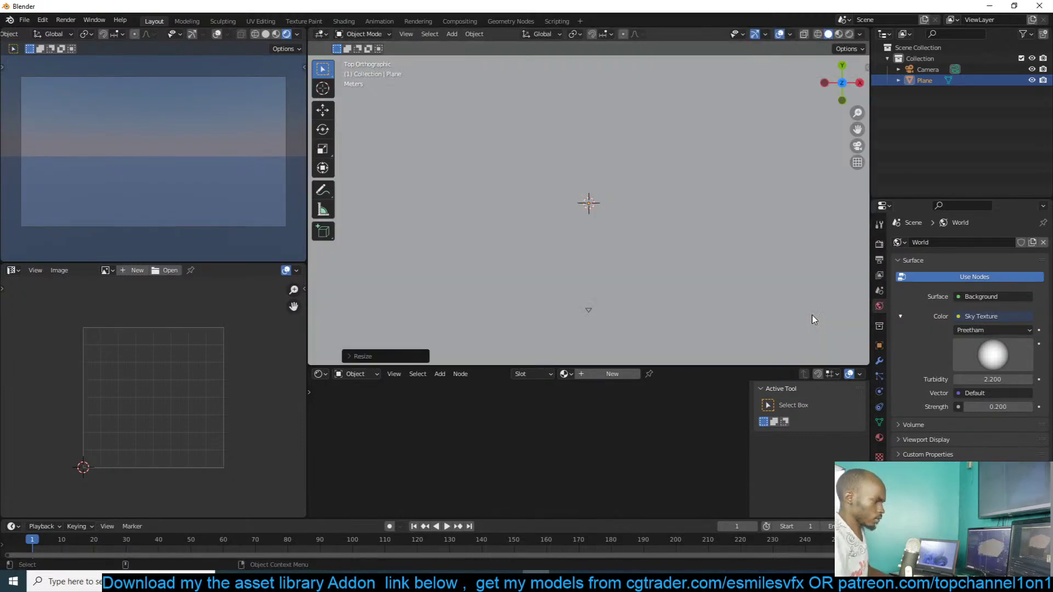
pyautogui.scroll(-4, 812, 317)
pyautogui.scroll(3, 811, 317)
pyautogui.moveTo(696, 317); pyautogui.dragTo(650, 191, button='middle')
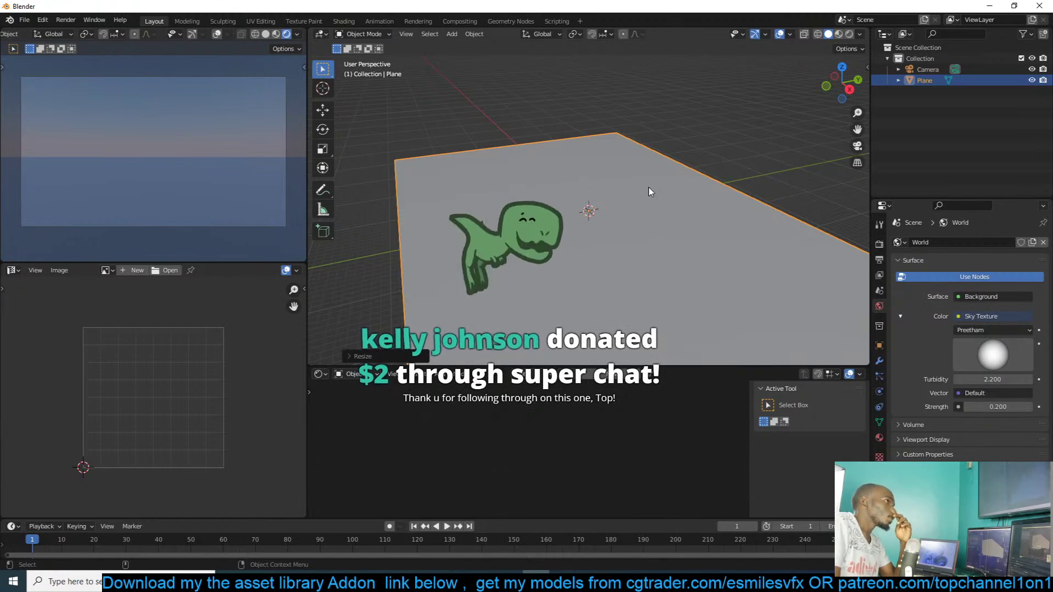
# - Stretch the ground plane further along Y and move it along Y so most of it lies ahead of the camera
pyautogui.moveTo(648, 192); pyautogui.dragTo(683, 214, button='middle')
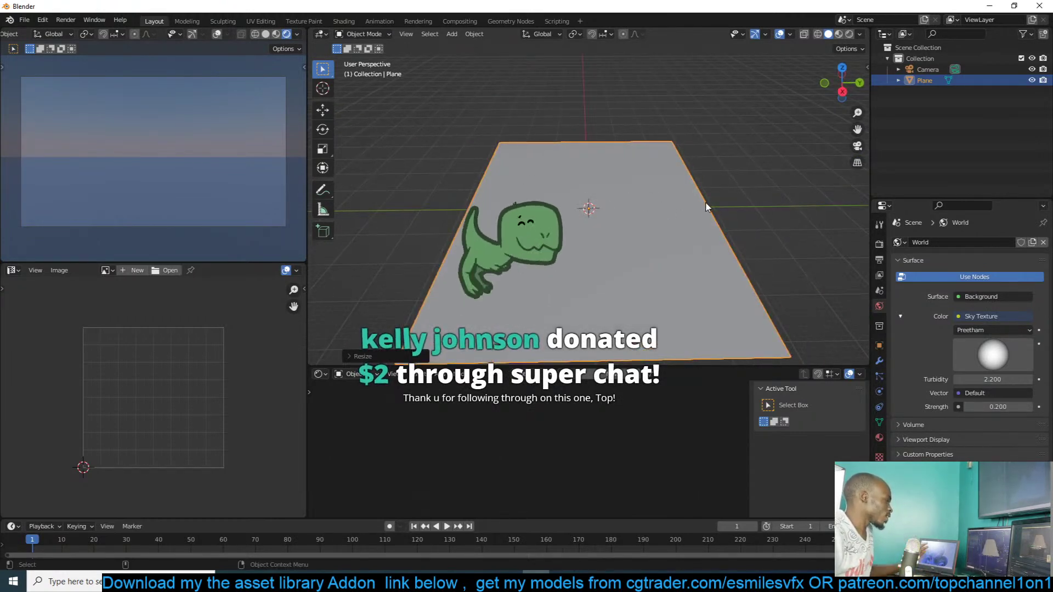
pyautogui.press('s')
pyautogui.press('x')
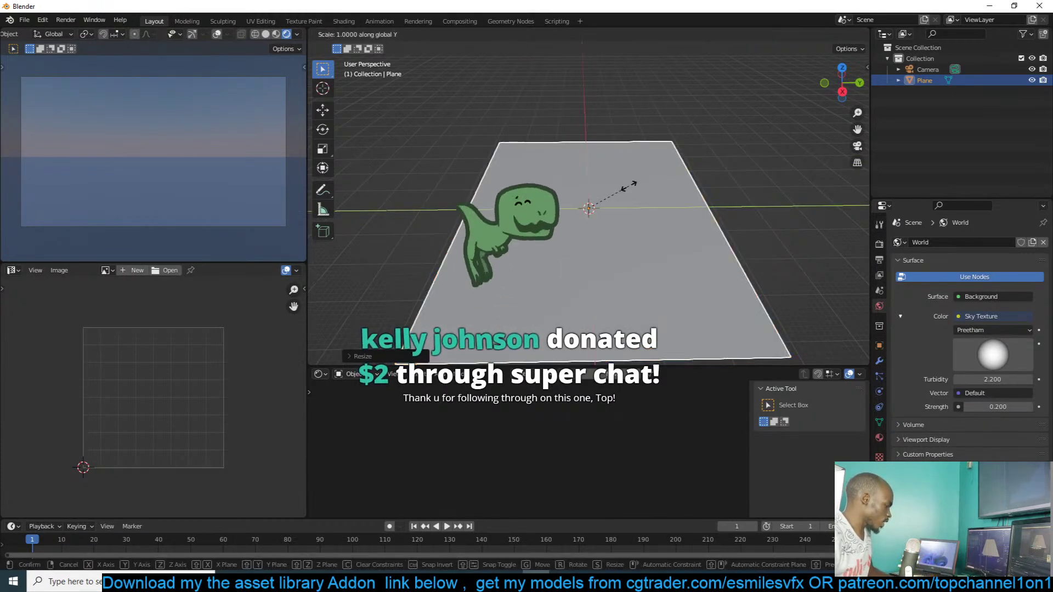
pyautogui.click(614, 194)
pyautogui.click(323, 110)
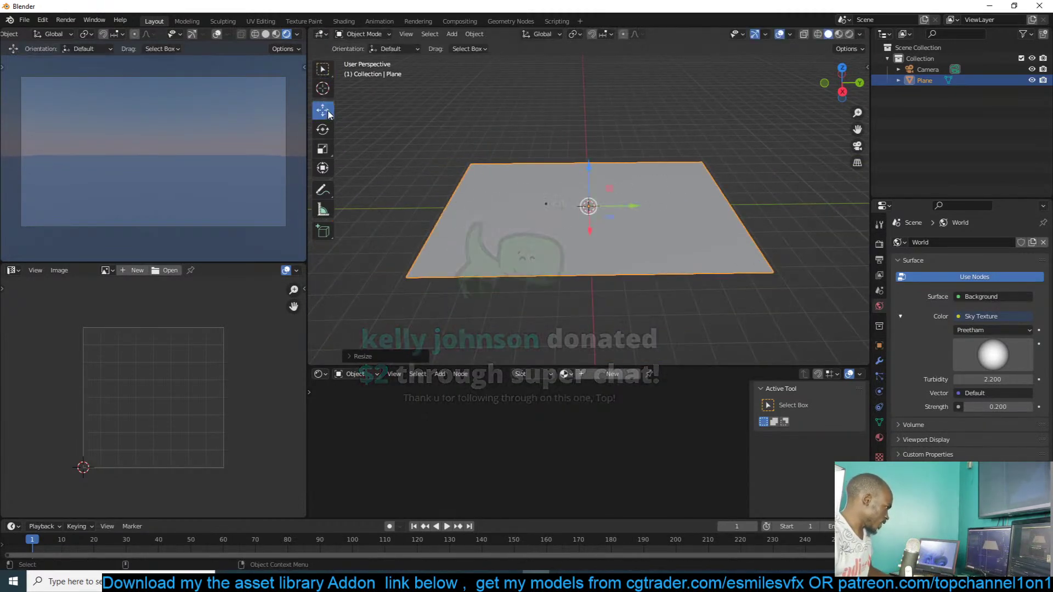
pyautogui.moveTo(592, 207); pyautogui.dragTo(702, 207)
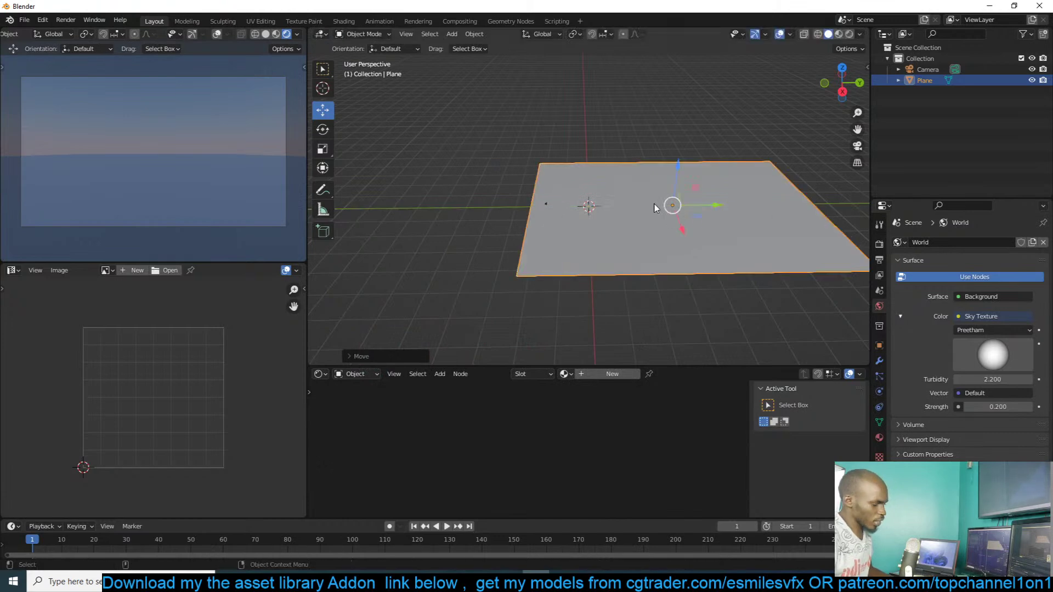
# - Rotate the ground plane diagonally in top view and apply its scale
pyautogui.press('KP_7')
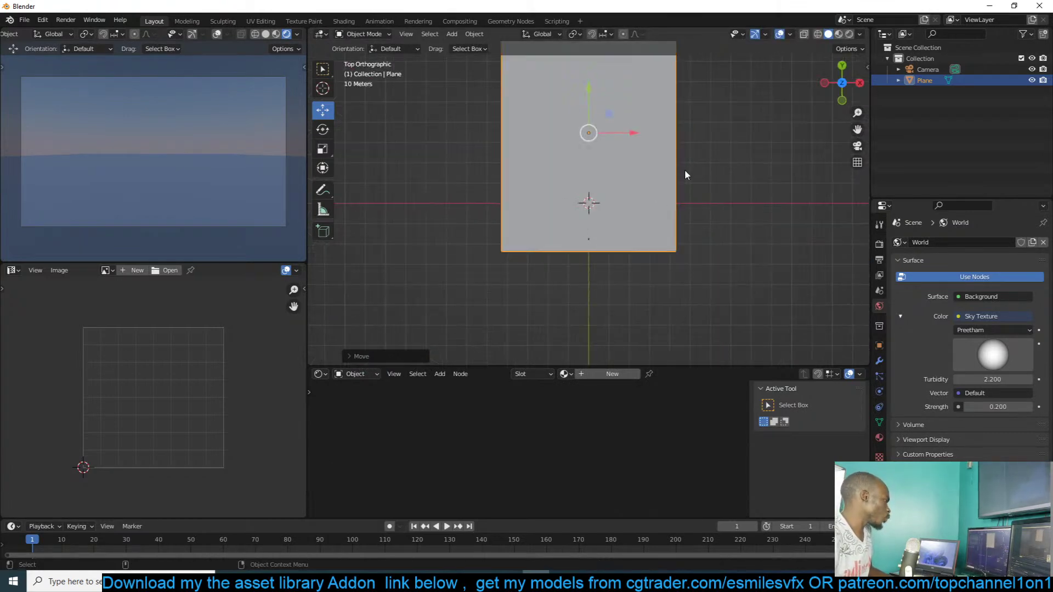
pyautogui.press('r')
pyautogui.click(664, 232)
pyautogui.hotkey('ctrl', 'a')
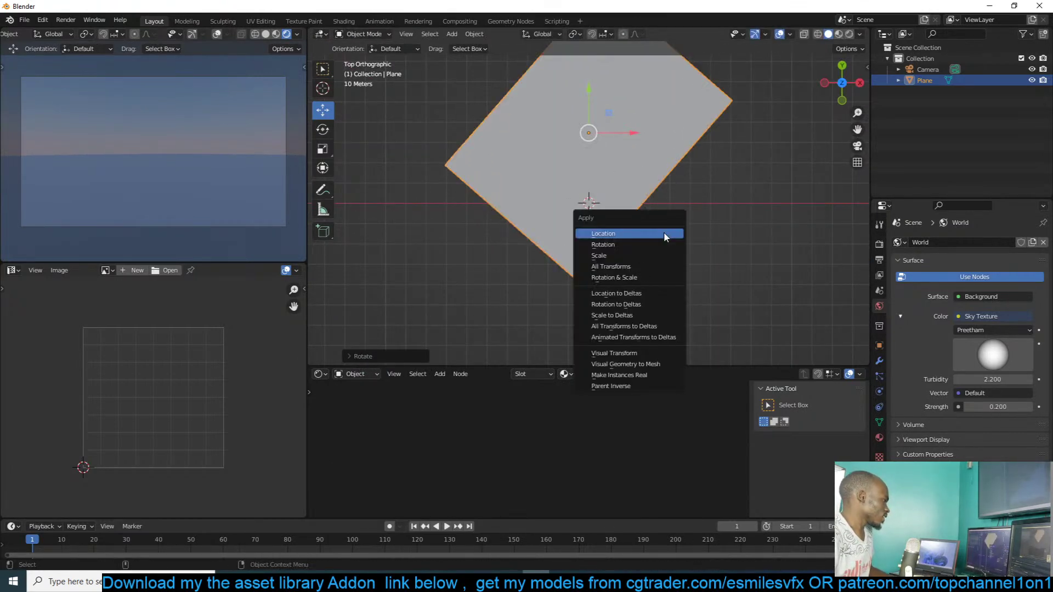
pyautogui.click(599, 256)
# - Examine the rotated ground plane at an angle, from above and near ground level
pyautogui.moveTo(653, 256); pyautogui.dragTo(697, 181, button='middle')
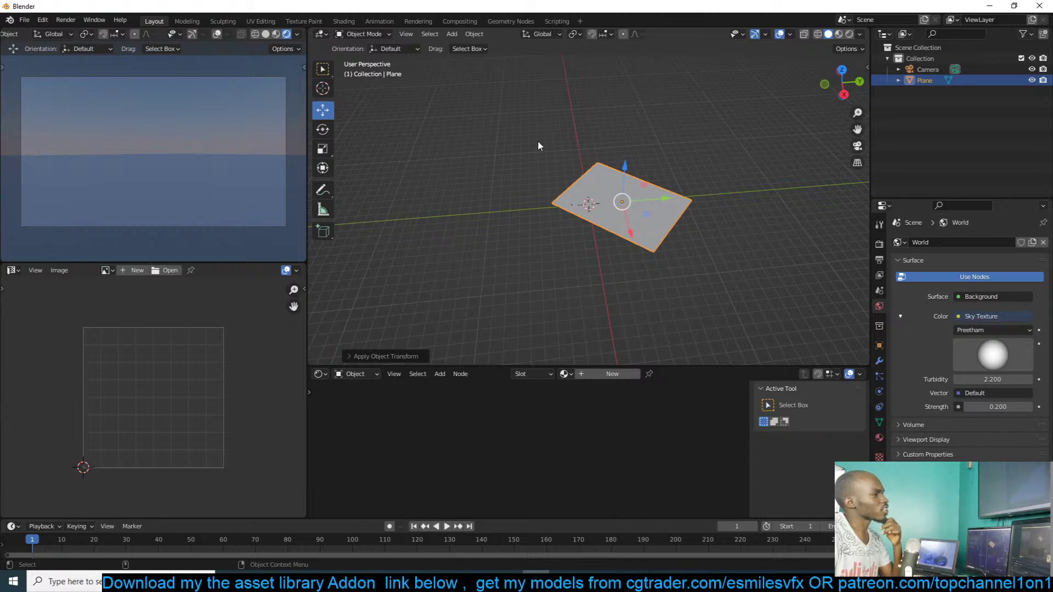
pyautogui.press('KP_7')
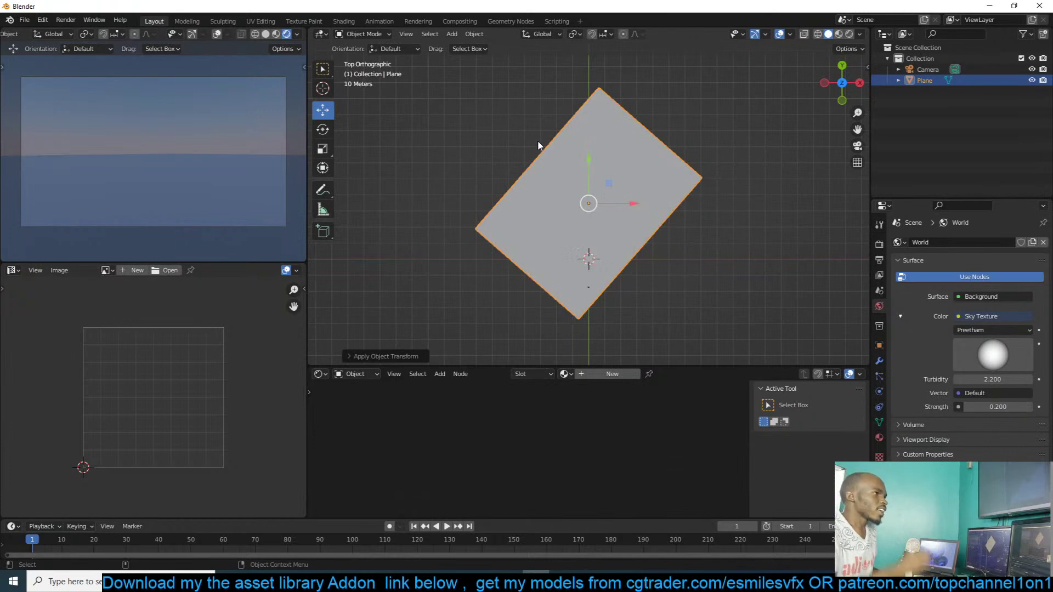
pyautogui.scroll(3, 585, 137)
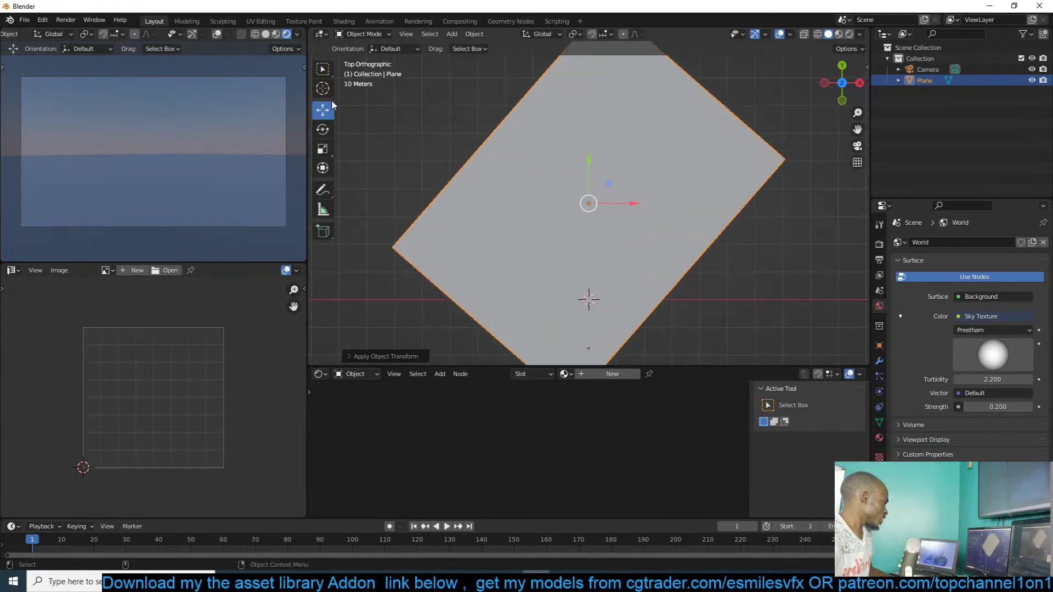
pyautogui.click(880, 225)
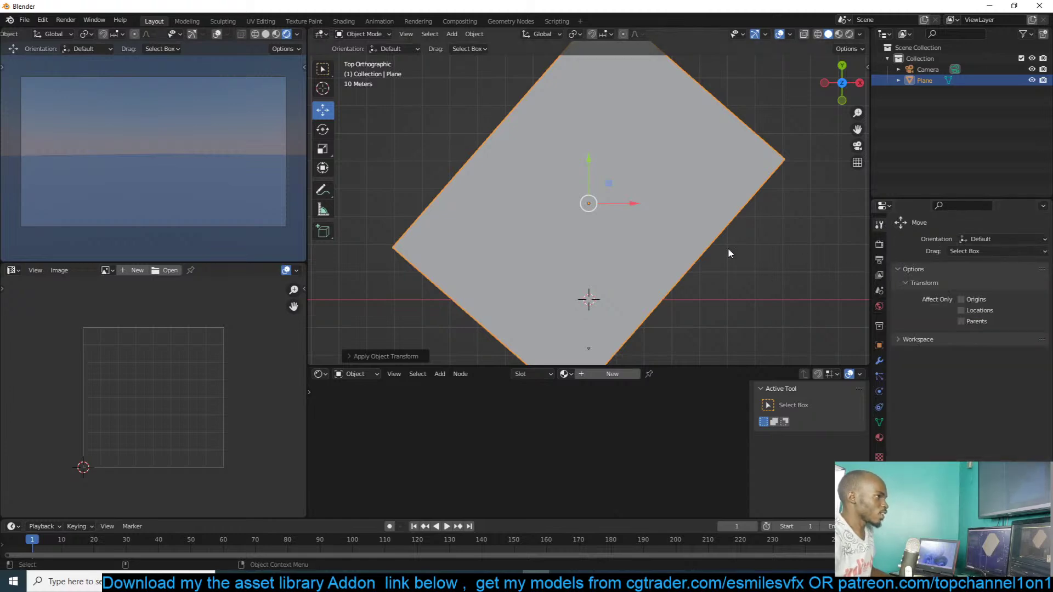
pyautogui.click(368, 36)
pyautogui.moveTo(691, 203); pyautogui.dragTo(625, 154, button='middle')
pyautogui.moveTo(522, 149); pyautogui.dragTo(723, 202, button='middle')
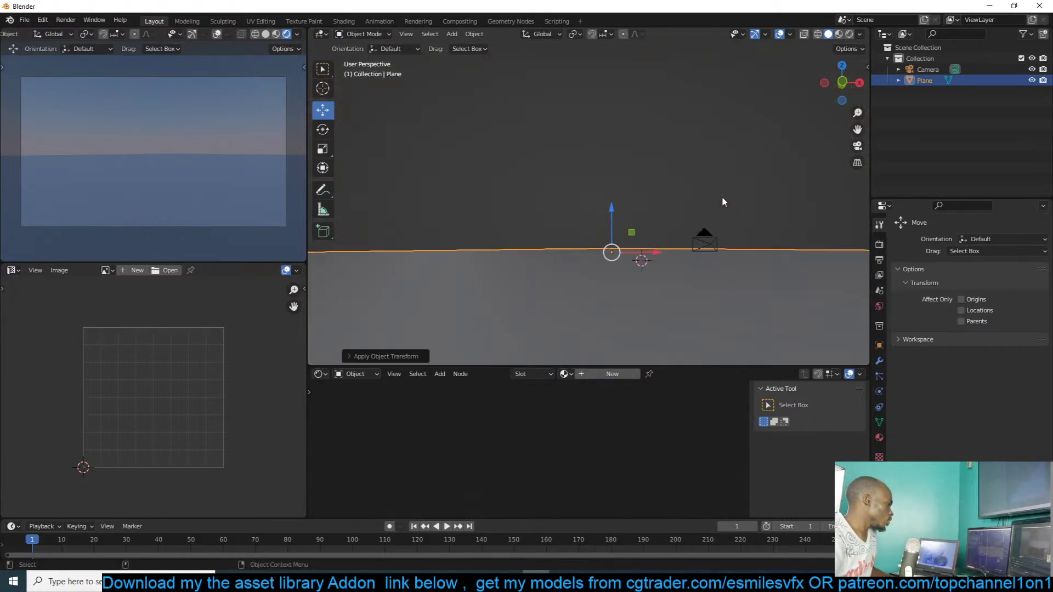
# - Look through the camera and tilt it freely upward so the horizon sits lower in the frame
pyautogui.press('KP_0')
pyautogui.click(694, 135)
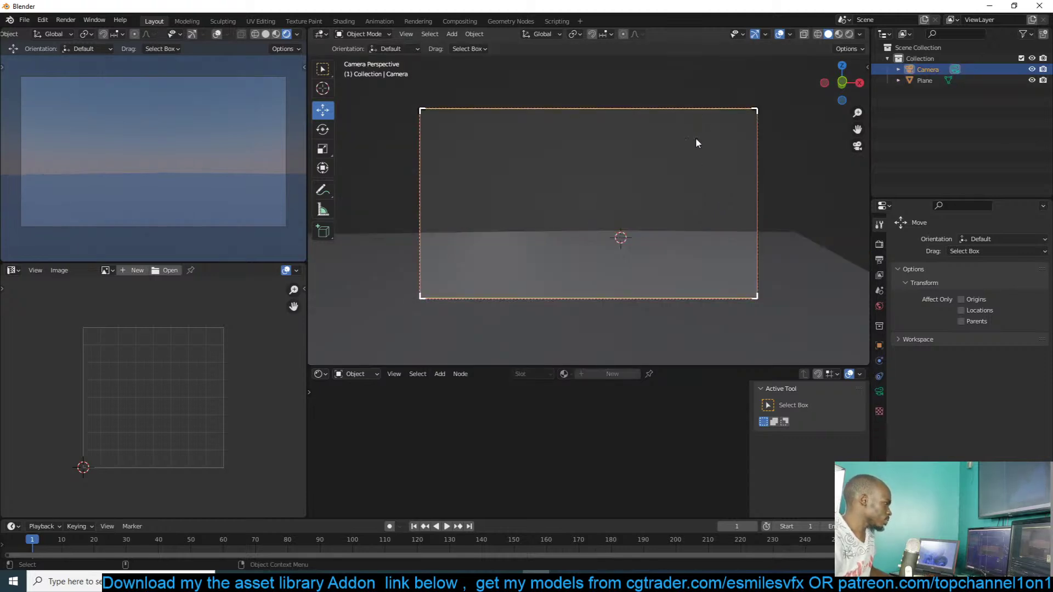
pyautogui.press('r')
pyautogui.press('r')
pyautogui.press('Escape')
# - Put the ground plane into Sculpt Mode and enable dynamic topology (Dyntopo), accepting its vertex data warning
pyautogui.press('KP_7')
pyautogui.click(617, 262)
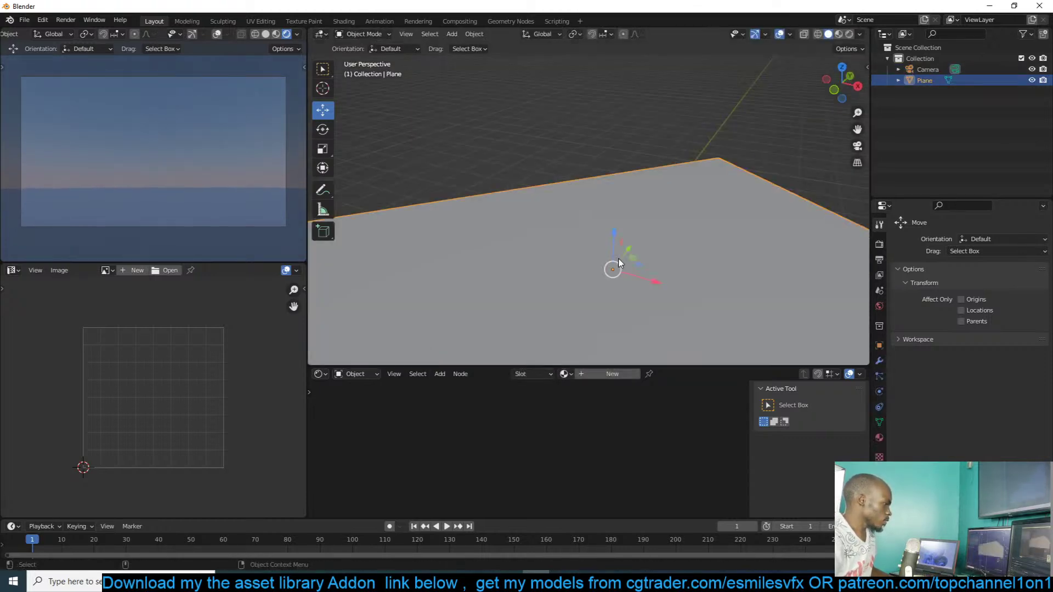
pyautogui.press('KP_Decimal')
pyautogui.click(349, 35)
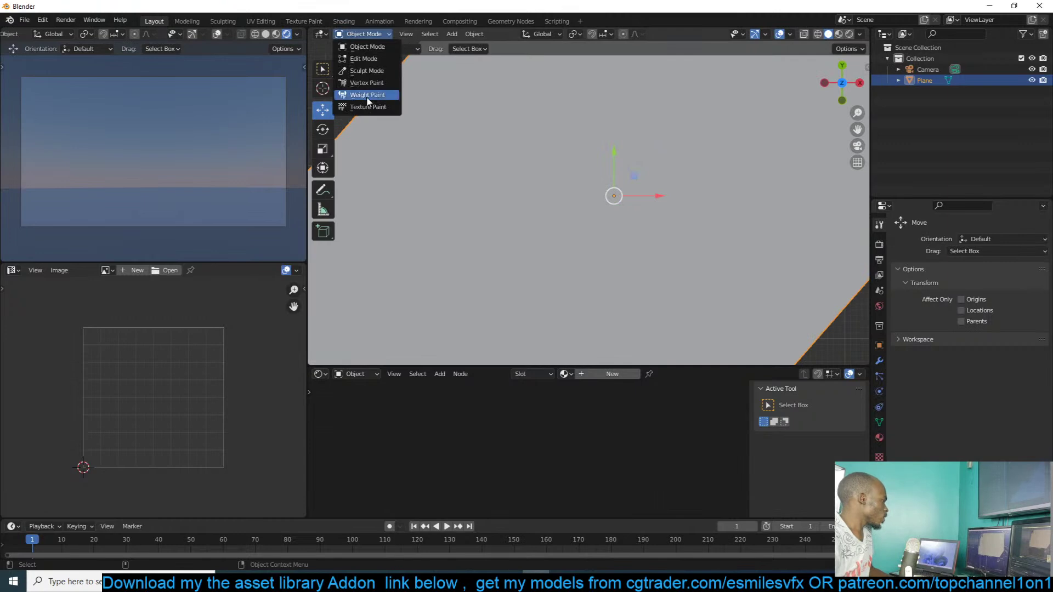
pyautogui.click(364, 74)
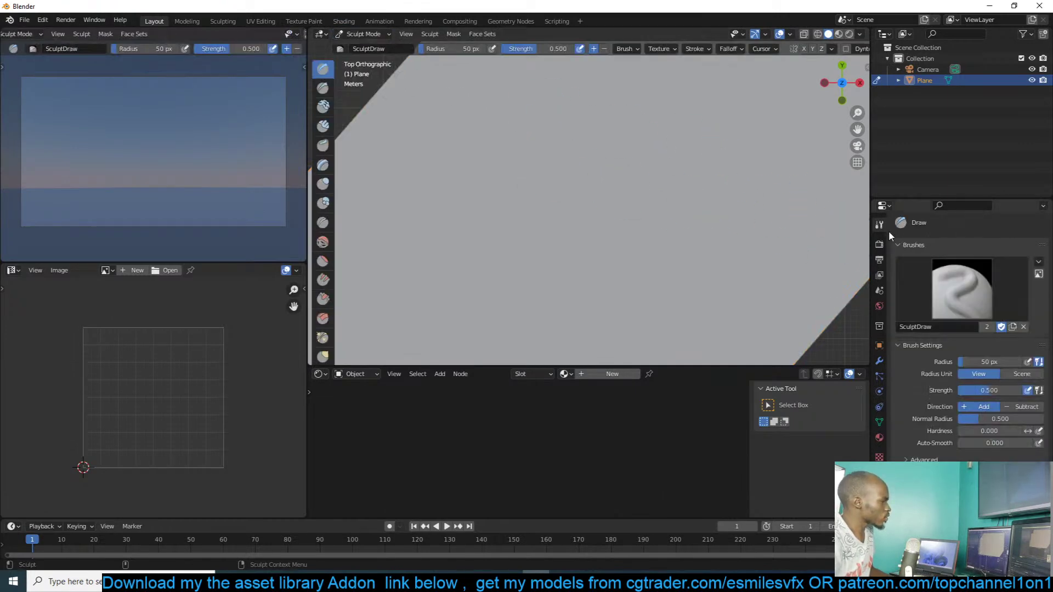
pyautogui.scroll(-2, 907, 409)
pyautogui.scroll(-4, 726, 312)
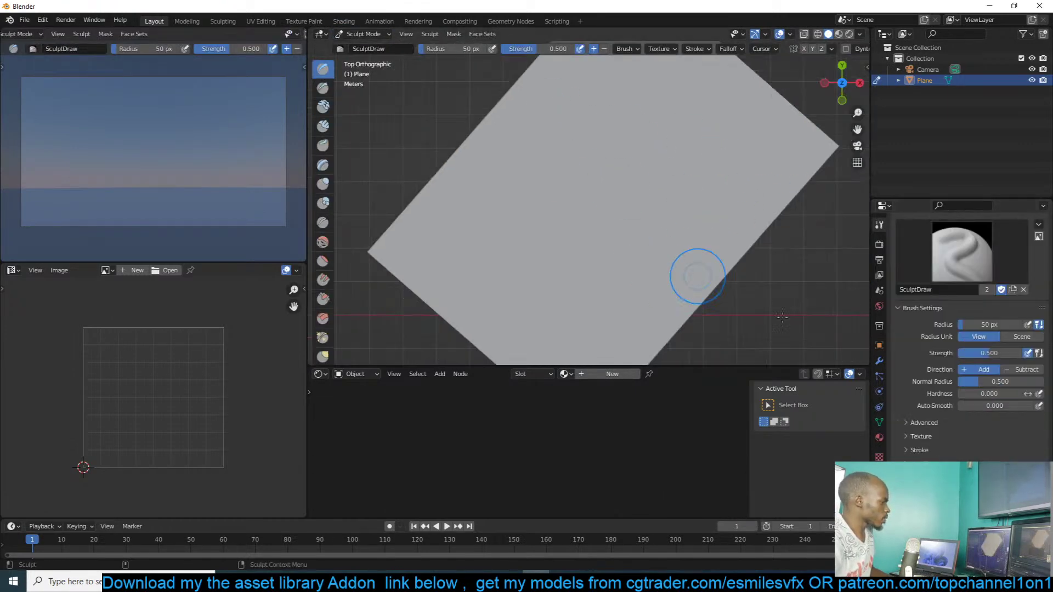
pyautogui.hotkey('ctrl', 'd')
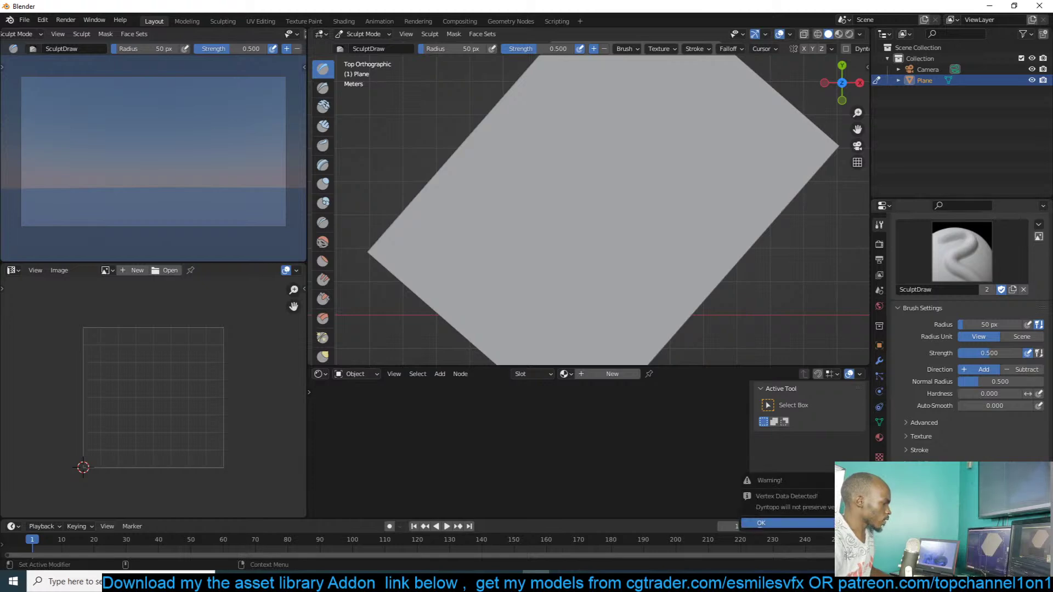
pyautogui.click(761, 523)
# - Raise a long ridge across the plane with the Draw brush, and widen it with the Clay Strips brush
pyautogui.moveTo(433, 231); pyautogui.dragTo(760, 121)
pyautogui.click(323, 126)
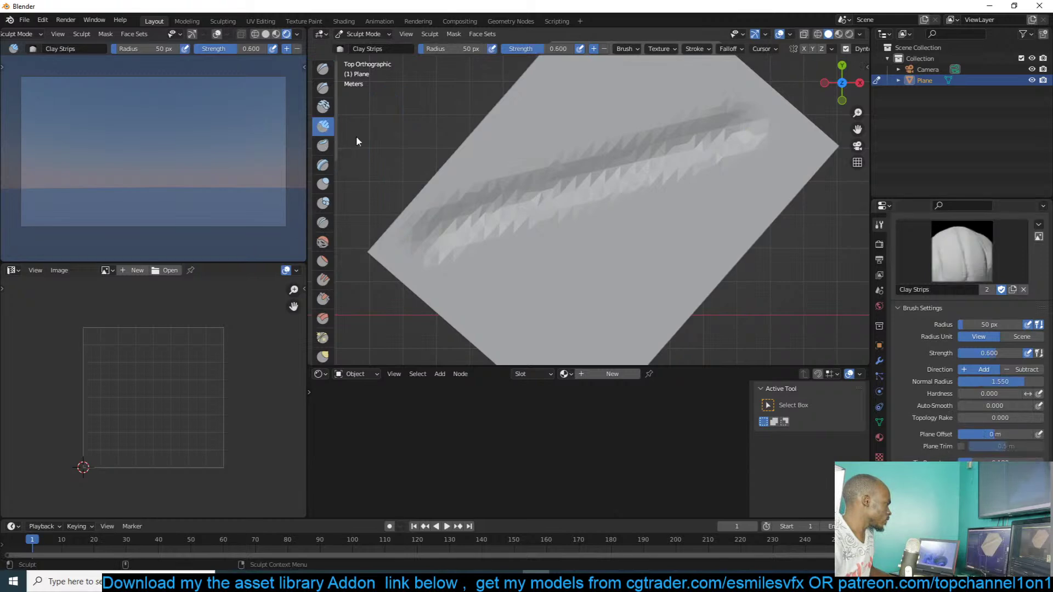
pyautogui.moveTo(446, 254)
pyautogui.mouseDown()
pyautogui.moveTo(764, 148)
pyautogui.moveTo(442, 225)
pyautogui.moveTo(730, 131)
pyautogui.moveTo(439, 204)
pyautogui.moveTo(634, 160)
pyautogui.mouseUp()
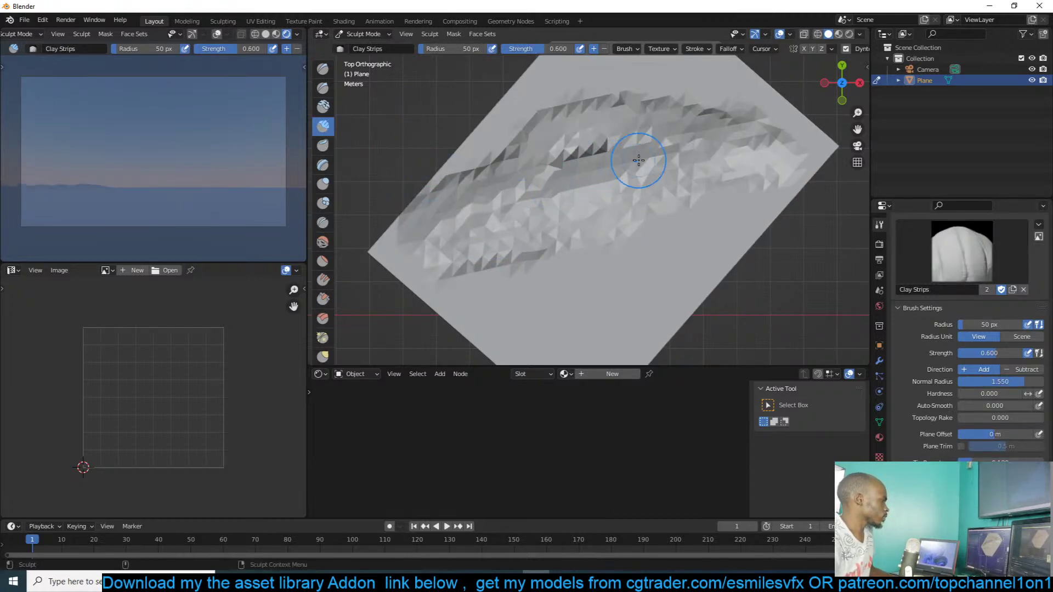
# - Extend the hills across the far half of the plane with Clay Strips strokes, leaving the area near the camera flat
pyautogui.moveTo(635, 159); pyautogui.dragTo(614, 175, button='middle')
pyautogui.scroll(3, 611, 176)
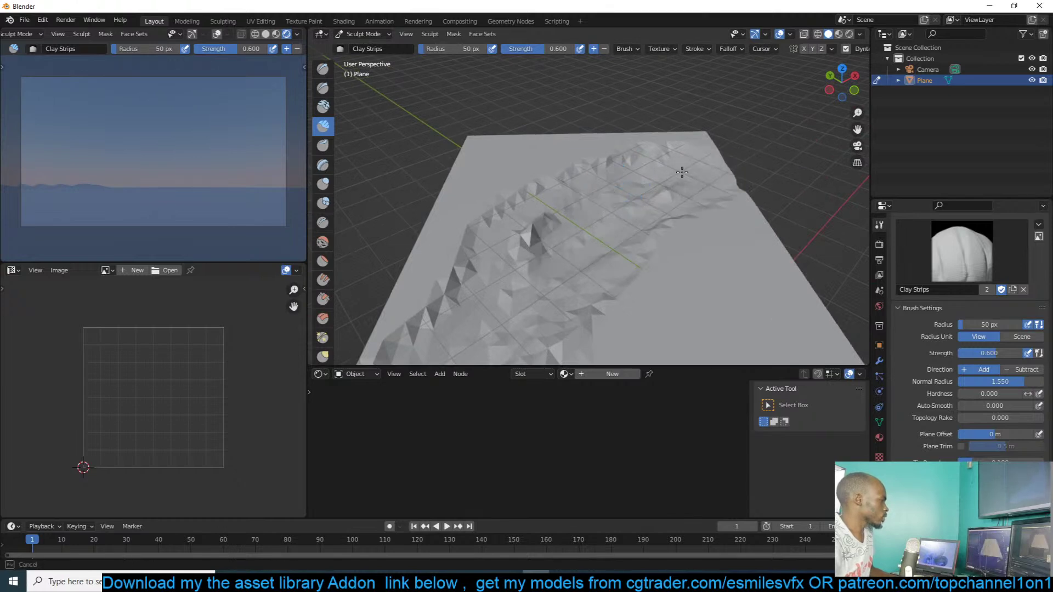
pyautogui.moveTo(557, 282); pyautogui.dragTo(616, 218, button='middle')
pyautogui.moveTo(697, 187)
pyautogui.mouseDown()
pyautogui.moveTo(764, 141)
pyautogui.moveTo(614, 228)
pyautogui.moveTo(630, 266)
pyautogui.moveTo(621, 305)
pyautogui.moveTo(763, 159)
pyautogui.moveTo(704, 162)
pyautogui.moveTo(553, 270)
pyautogui.mouseUp()
pyautogui.moveTo(552, 270); pyautogui.dragTo(614, 219, button='middle')
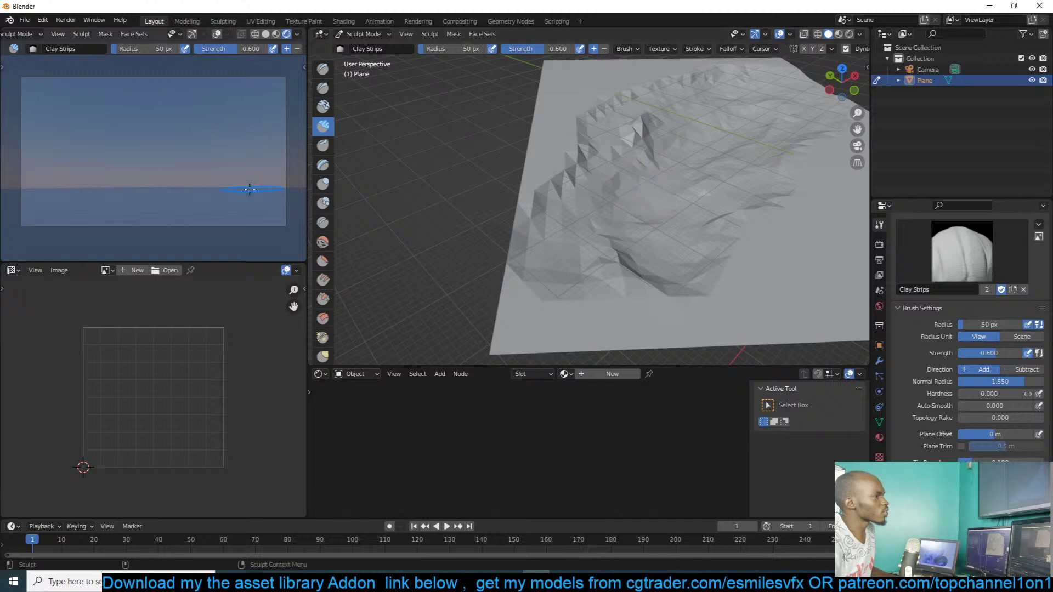
pyautogui.moveTo(640, 200)
pyautogui.keyDown('ctrl'); pyautogui.mouseDown()
pyautogui.moveTo(602, 305)
pyautogui.moveTo(554, 307)
pyautogui.moveTo(530, 288)
pyautogui.mouseUp(); pyautogui.keyUp('ctrl')
pyautogui.moveTo(635, 254)
pyautogui.mouseDown(button='middle')
pyautogui.moveTo(671, 171)
pyautogui.moveTo(738, 188)
pyautogui.moveTo(595, 252)
pyautogui.moveTo(736, 110)
pyautogui.mouseUp(button='middle')
pyautogui.moveTo(565, 140); pyautogui.dragTo(703, 128)
pyautogui.moveTo(559, 134)
pyautogui.mouseDown(button='middle')
pyautogui.moveTo(428, 174)
pyautogui.moveTo(628, 113)
pyautogui.moveTo(804, 127)
pyautogui.mouseUp(button='middle')
pyautogui.scroll(-6, 803, 127)
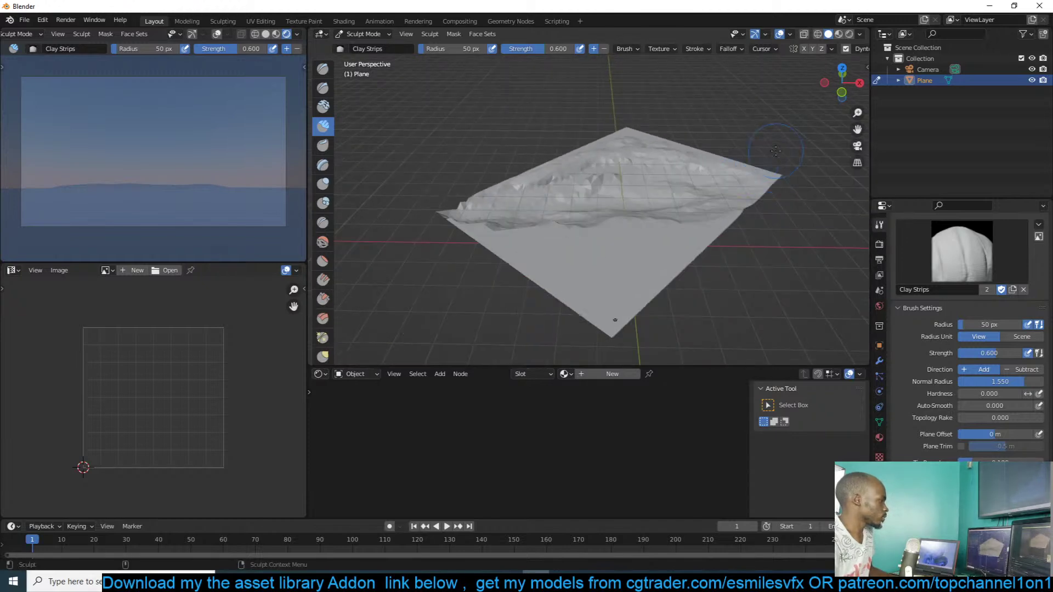
# - Build up taller ridges on the hillside close up with the Clay Strips brush
pyautogui.scroll(6, 682, 240)
pyautogui.moveTo(682, 240)
pyautogui.mouseDown(button='middle')
pyautogui.moveTo(545, 209)
pyautogui.moveTo(475, 218)
pyautogui.mouseUp(button='middle')
pyautogui.moveTo(475, 218)
pyautogui.mouseDown()
pyautogui.moveTo(606, 188)
pyautogui.moveTo(513, 176)
pyautogui.mouseUp()
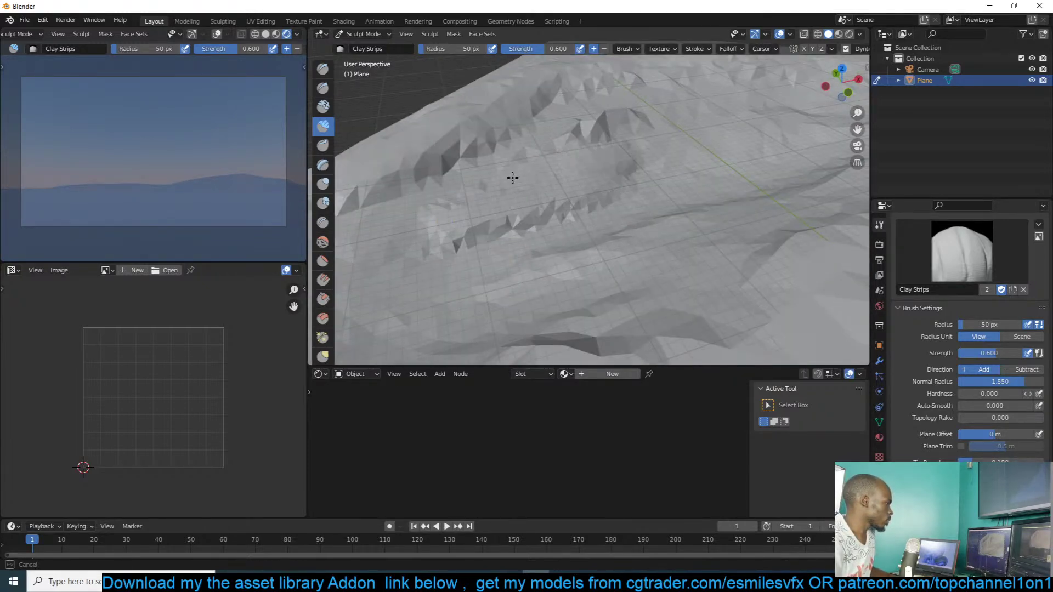
pyautogui.moveTo(513, 176); pyautogui.dragTo(571, 172, button='middle')
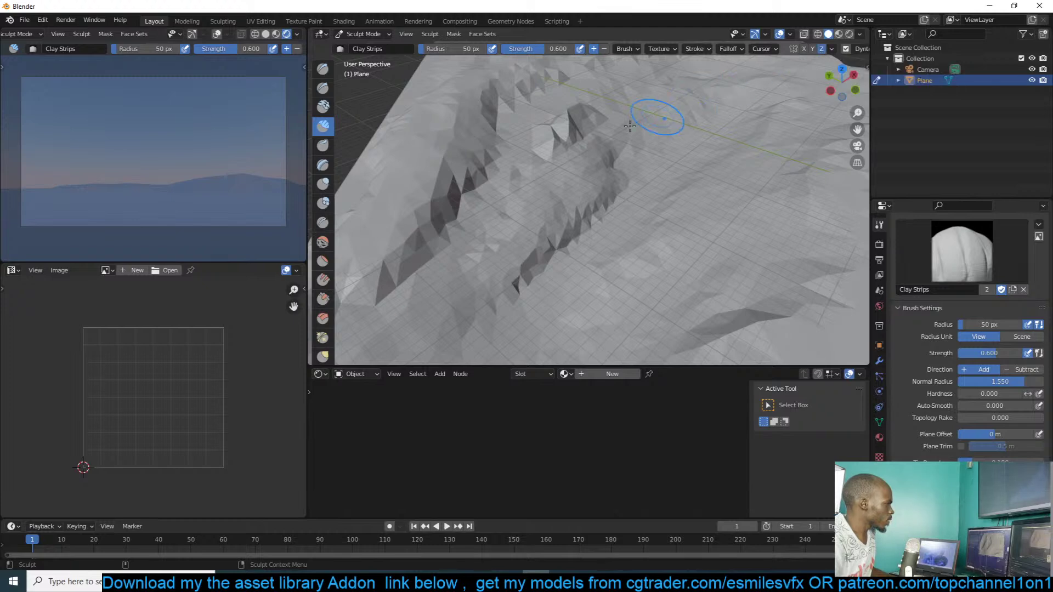
# - Look through the sculpting options and Clay Strips brush settings, including remeshing and symmetry
pyautogui.scroll(-2, 822, 53)
pyautogui.scroll(-3, 823, 53)
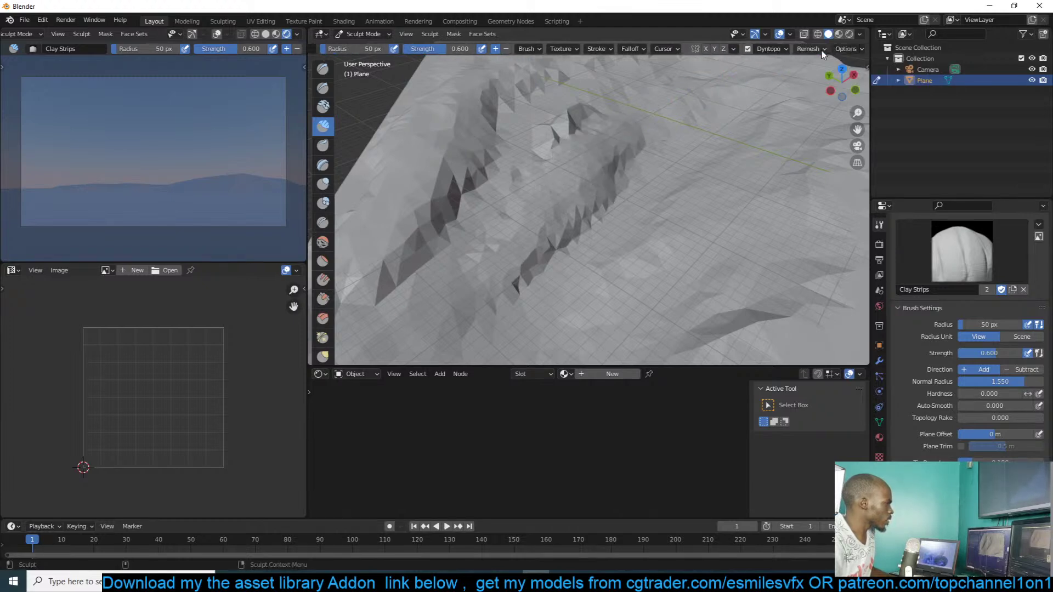
pyautogui.click(836, 50)
pyautogui.click(836, 50)
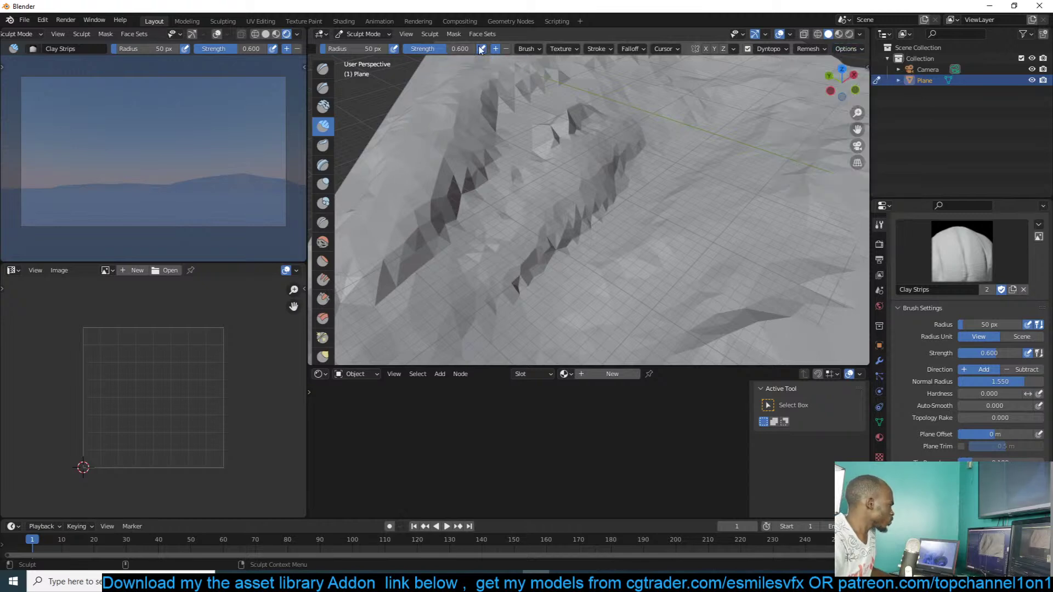
pyautogui.scroll(4, 463, 51)
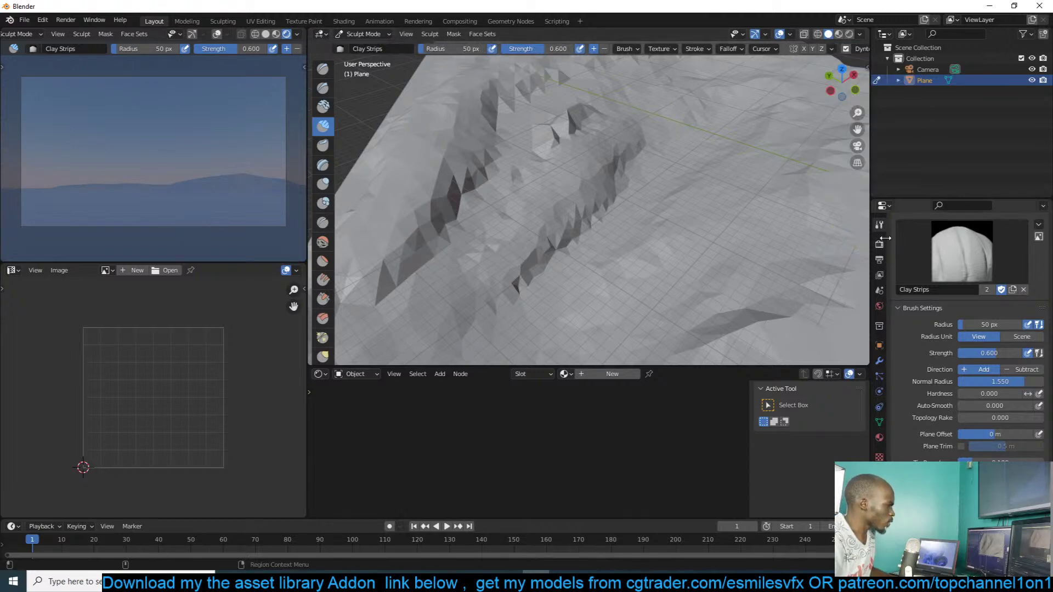
pyautogui.scroll(-3, 902, 383)
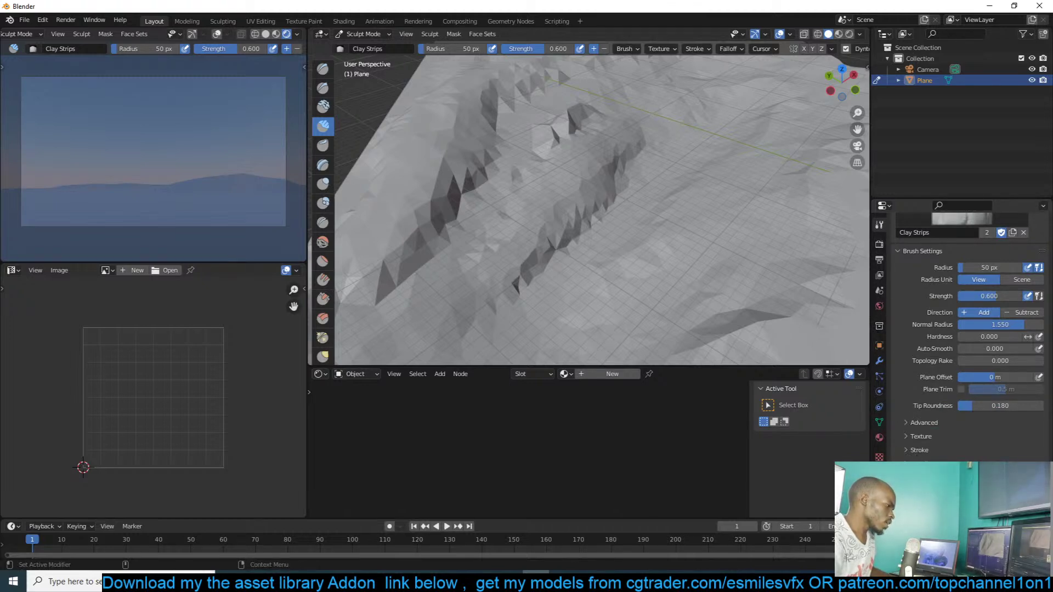
pyautogui.moveTo(531, 212); pyautogui.dragTo(503, 179, button='middle')
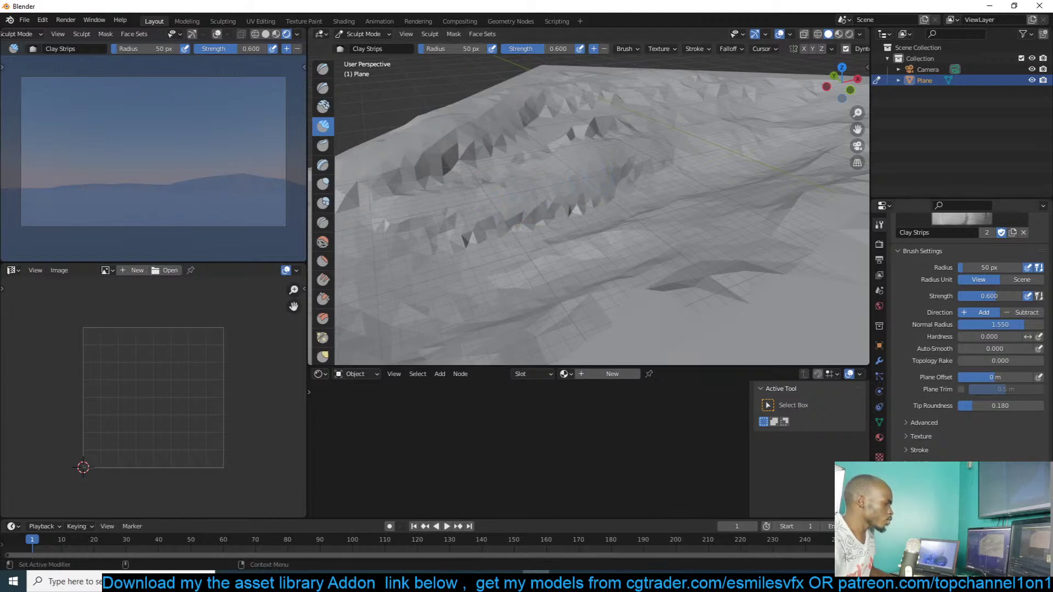
pyautogui.scroll(-6, 966, 329)
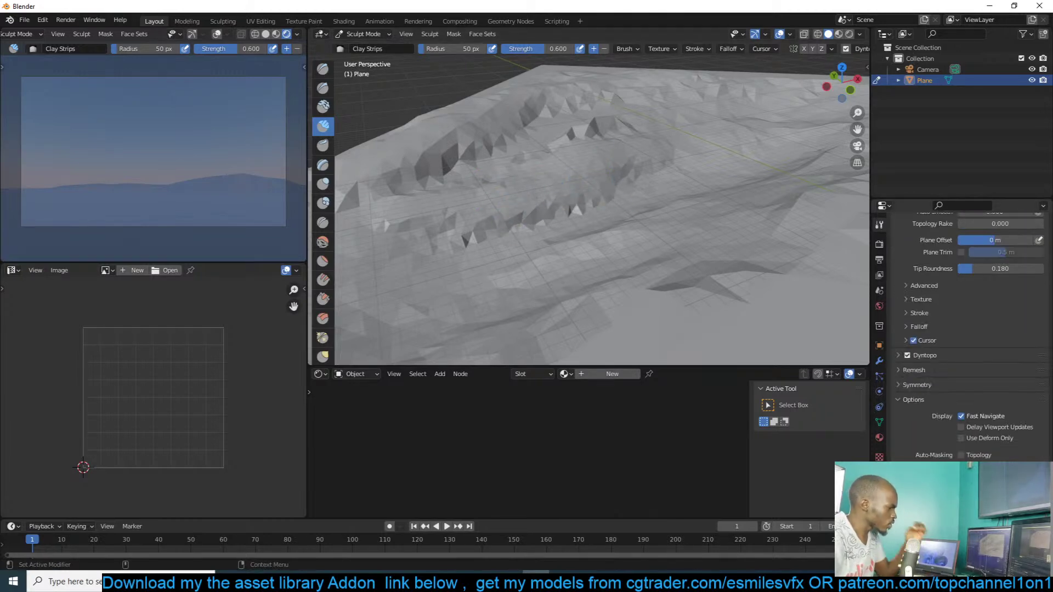
pyautogui.click(927, 369)
pyautogui.click(927, 368)
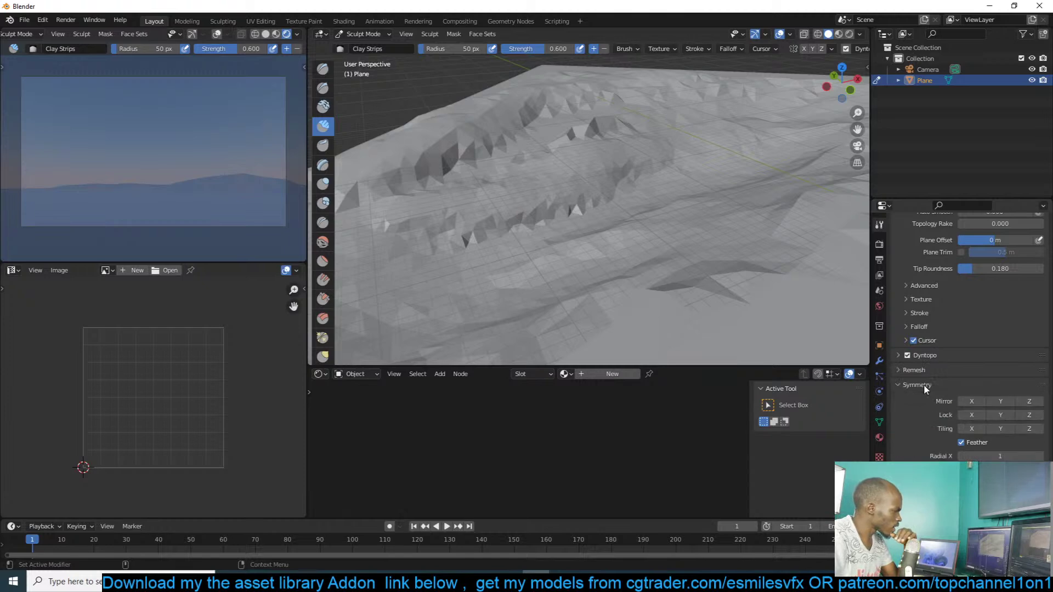
pyautogui.scroll(3, 938, 362)
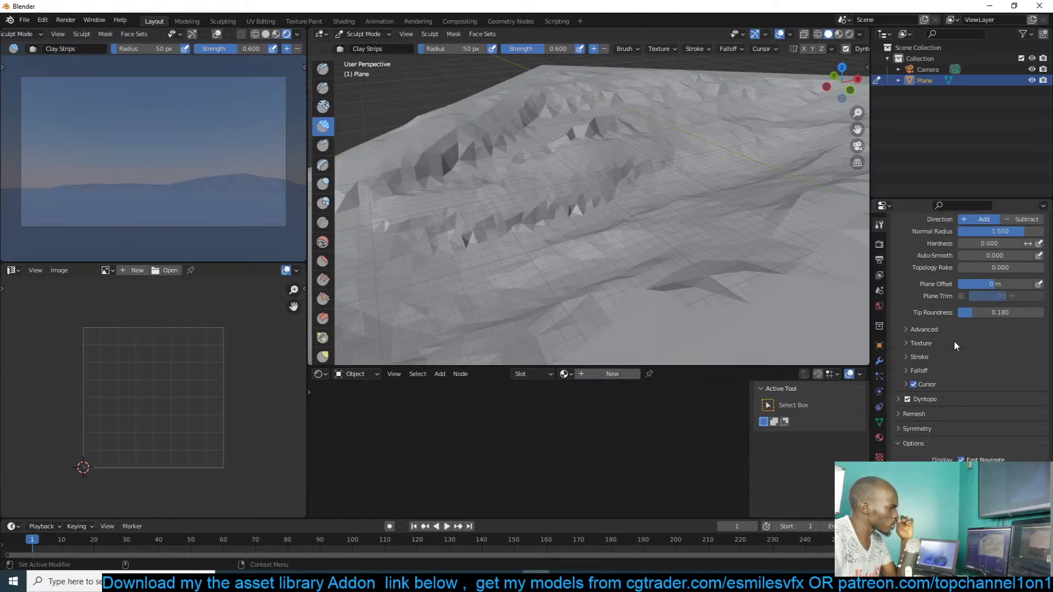
# - Enable Use Original Normal in the Clay Strips advanced settings and try a stroke along the hillside ridge
pyautogui.click(941, 352)
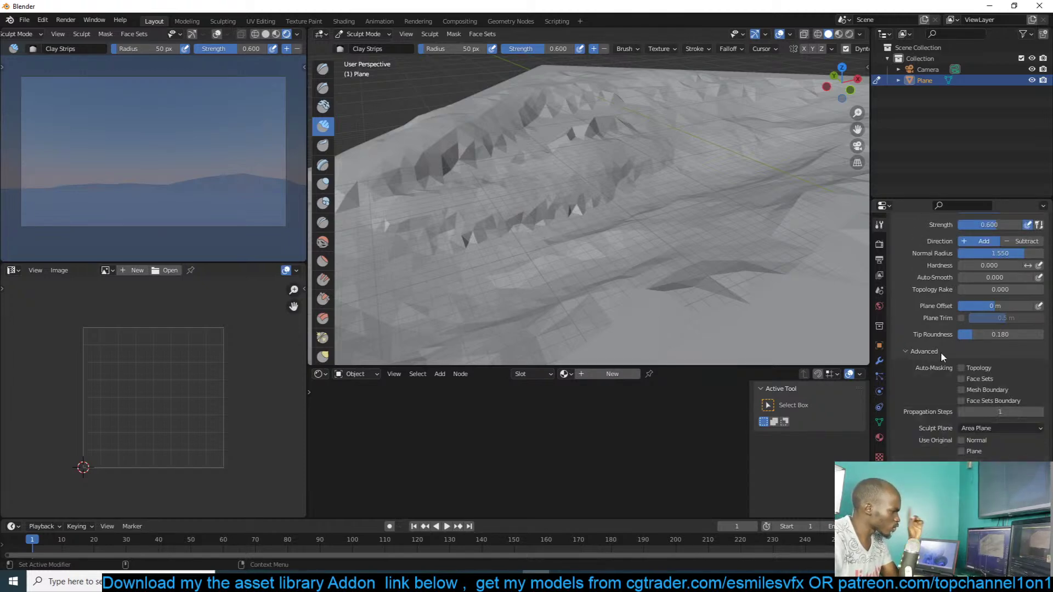
pyautogui.click(966, 444)
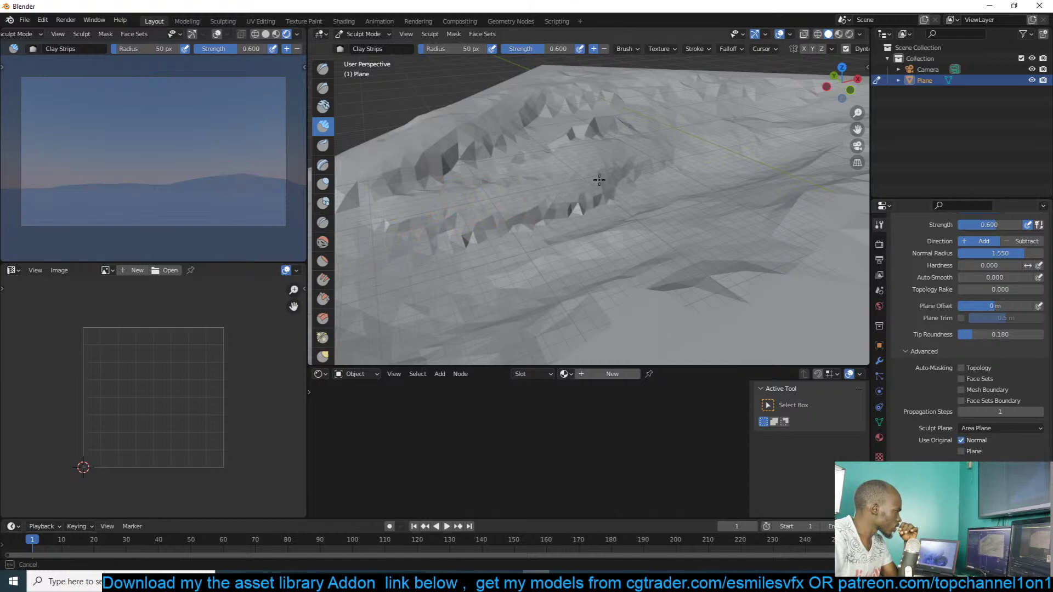
pyautogui.moveTo(494, 223); pyautogui.dragTo(621, 233)
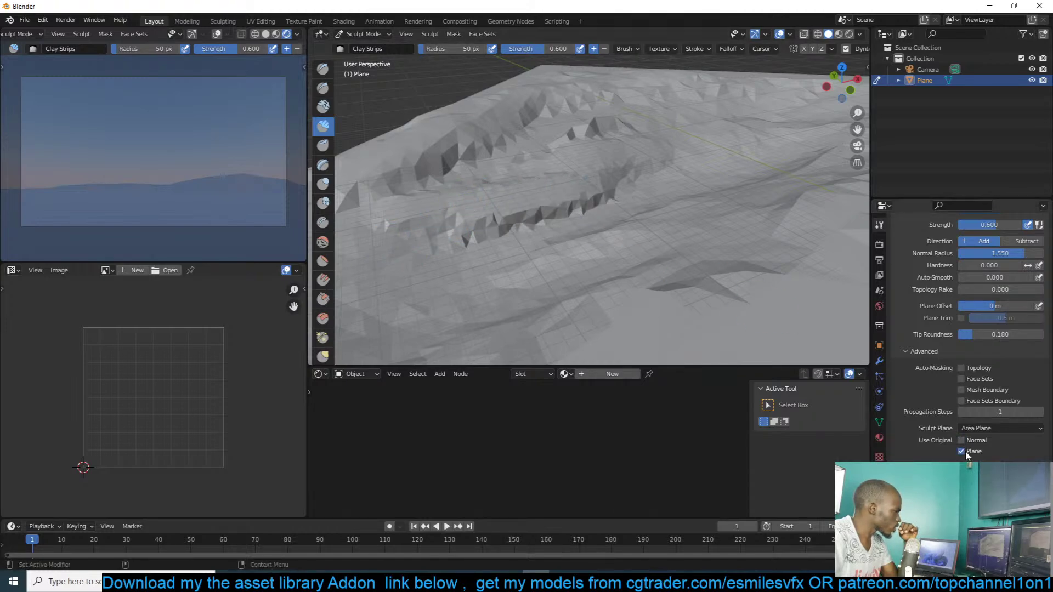
# - Sculpt the hillside ridges with Use Original set to Plane instead of Normal
pyautogui.moveTo(599, 204)
pyautogui.mouseDown()
pyautogui.moveTo(557, 177)
pyautogui.moveTo(360, 246)
pyautogui.mouseUp()
pyautogui.moveTo(486, 213); pyautogui.dragTo(515, 273, button='middle')
pyautogui.moveTo(537, 247)
pyautogui.mouseDown()
pyautogui.moveTo(516, 298)
pyautogui.moveTo(598, 279)
pyautogui.mouseUp()
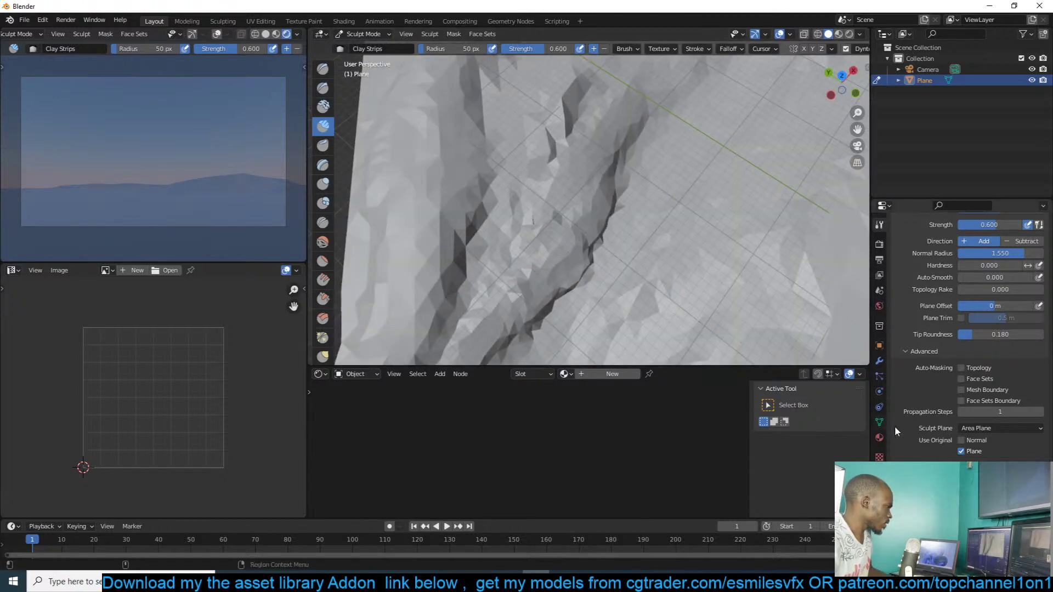
# - Turn off Use Original Plane and sculpt another Clay Strips stroke across the hillside
pyautogui.click(961, 451)
pyautogui.moveTo(557, 235); pyautogui.dragTo(477, 212, button='middle')
pyautogui.moveTo(477, 212); pyautogui.dragTo(741, 153)
# - Frame the sculpted hills from a low, close angle and align the camera to that view
pyautogui.moveTo(718, 135)
pyautogui.mouseDown(button='middle')
pyautogui.moveTo(773, 119)
pyautogui.moveTo(751, 104)
pyautogui.moveTo(735, 132)
pyautogui.moveTo(767, 186)
pyautogui.moveTo(674, 215)
pyautogui.moveTo(681, 183)
pyautogui.moveTo(705, 188)
pyautogui.moveTo(696, 181)
pyautogui.mouseUp(button='middle')
pyautogui.scroll(8, 689, 207)
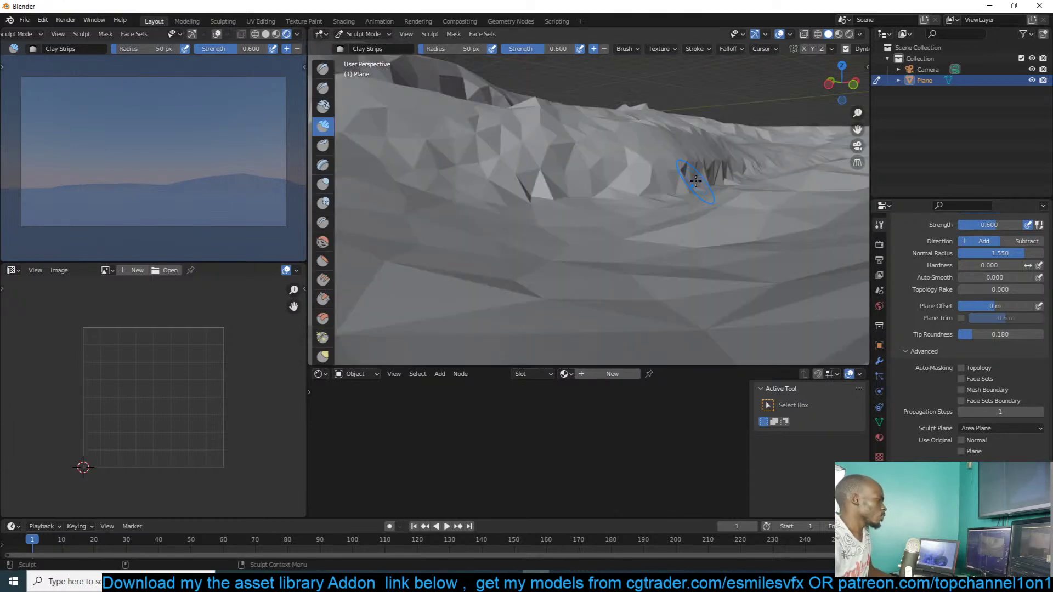
pyautogui.press('KP_0')
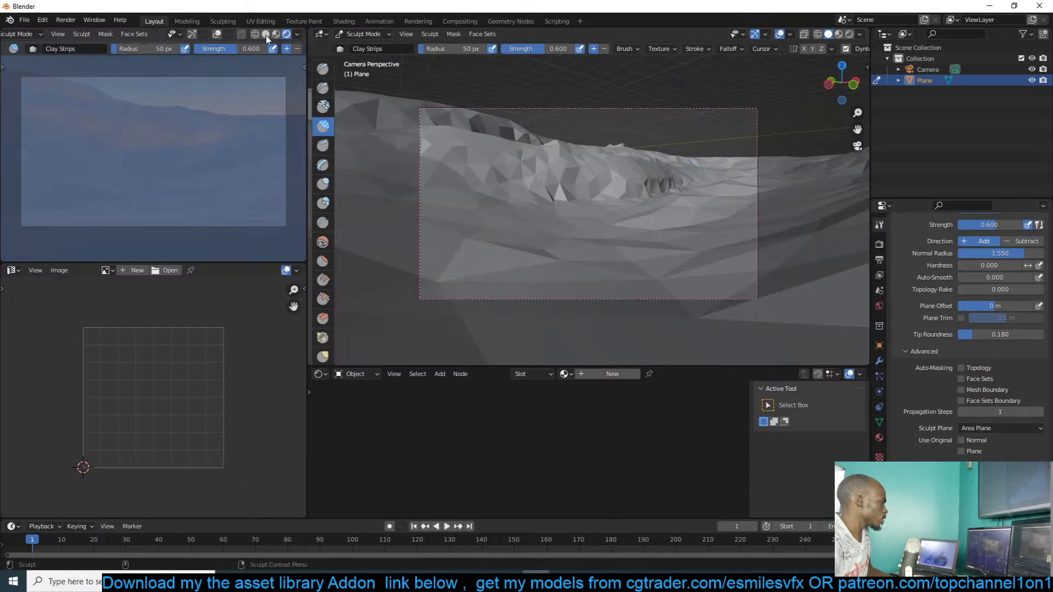
# - Return to Object Mode, select the camera and tilt it freely upward to show more sky above the hills
pyautogui.click(364, 33)
pyautogui.click(361, 44)
pyautogui.click(623, 107)
pyautogui.press('r')
pyautogui.press('r')
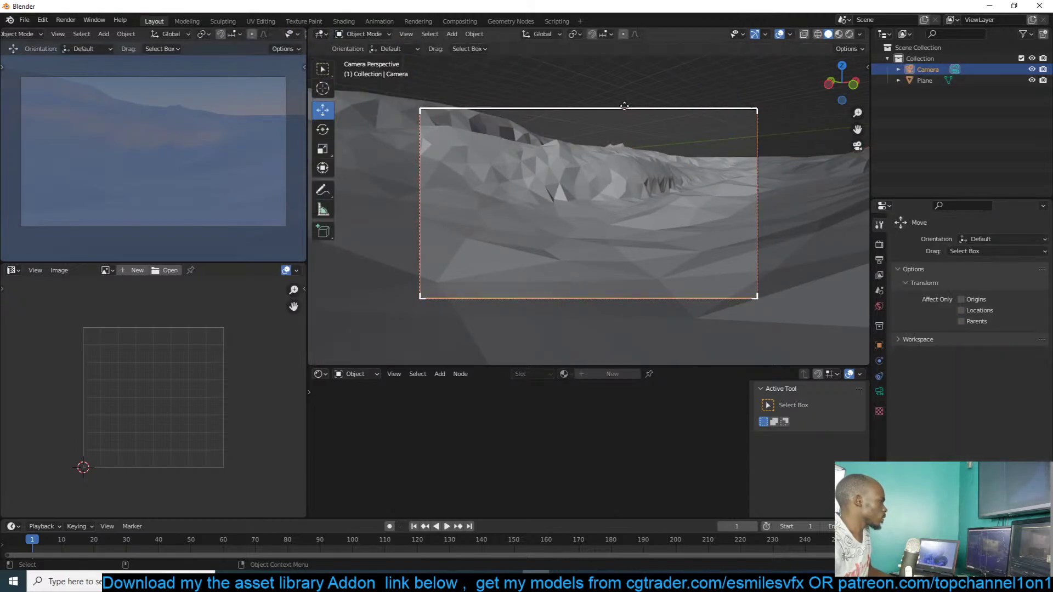
pyautogui.click(626, 189)
# - Move the camera slightly backward along its local Z axis
pyautogui.press('g')
pyautogui.press('z')
pyautogui.press('z')
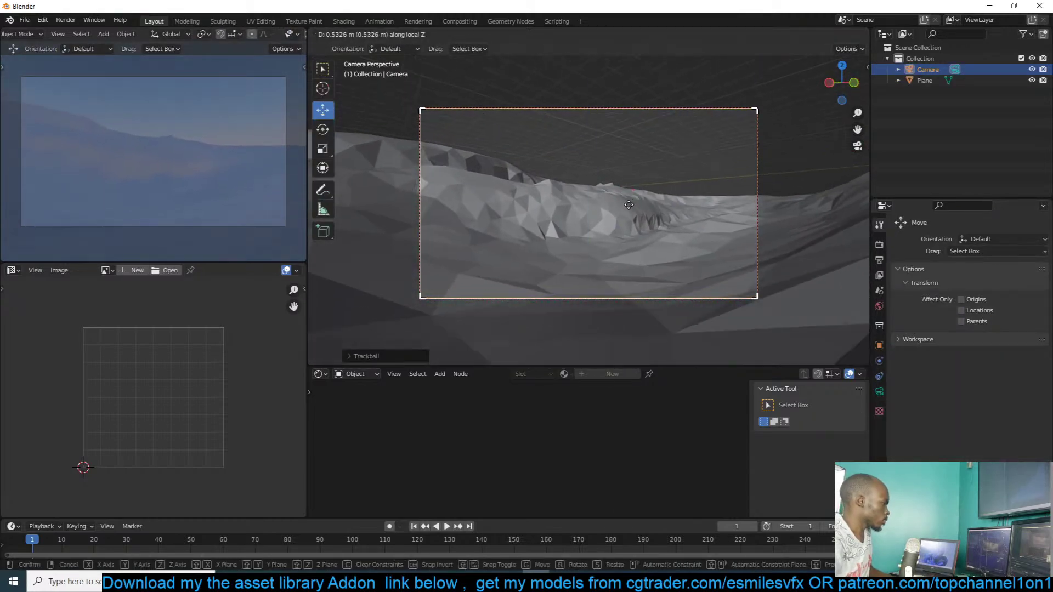
pyautogui.click(628, 203)
pyautogui.rightClick(634, 213)
pyautogui.press('Escape')
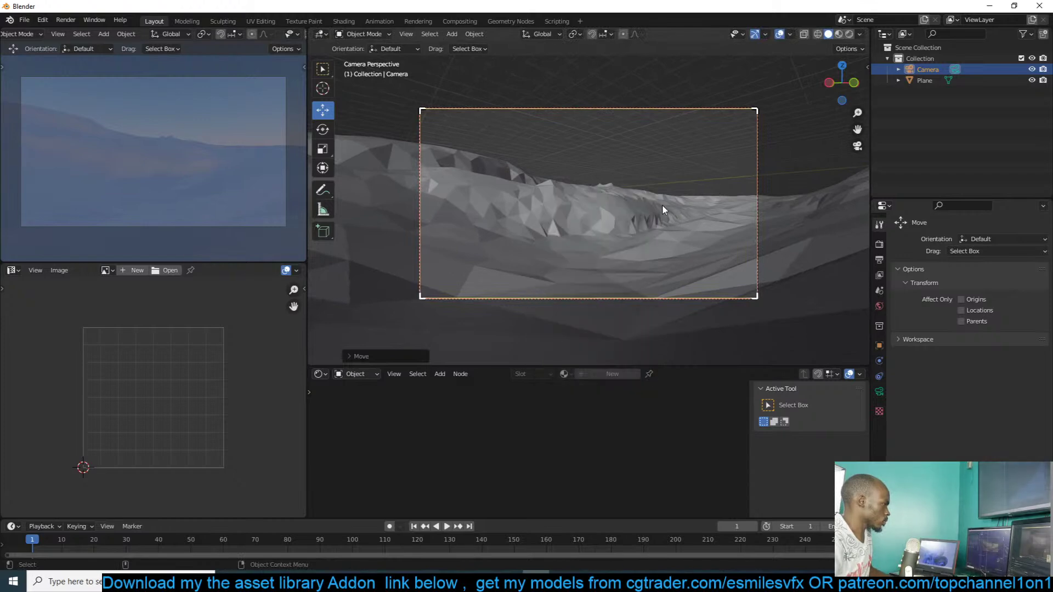
# - Select the terrain plane and apply smooth shading to it
pyautogui.click(662, 206)
pyautogui.rightClick(663, 207)
pyautogui.press('Escape')
# - Start saving the scene as a new file and create and enter a "roman army" folder inside the june folder
pyautogui.hotkey('ctrl', 'shift', 's')
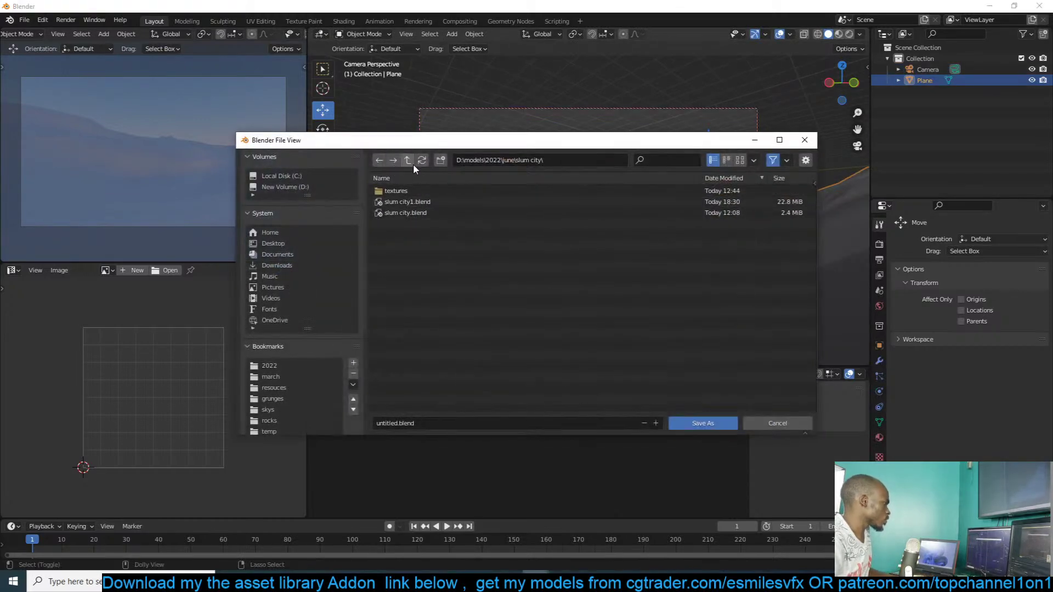
pyautogui.click(408, 159)
pyautogui.click(441, 160)
pyautogui.write('rmd')
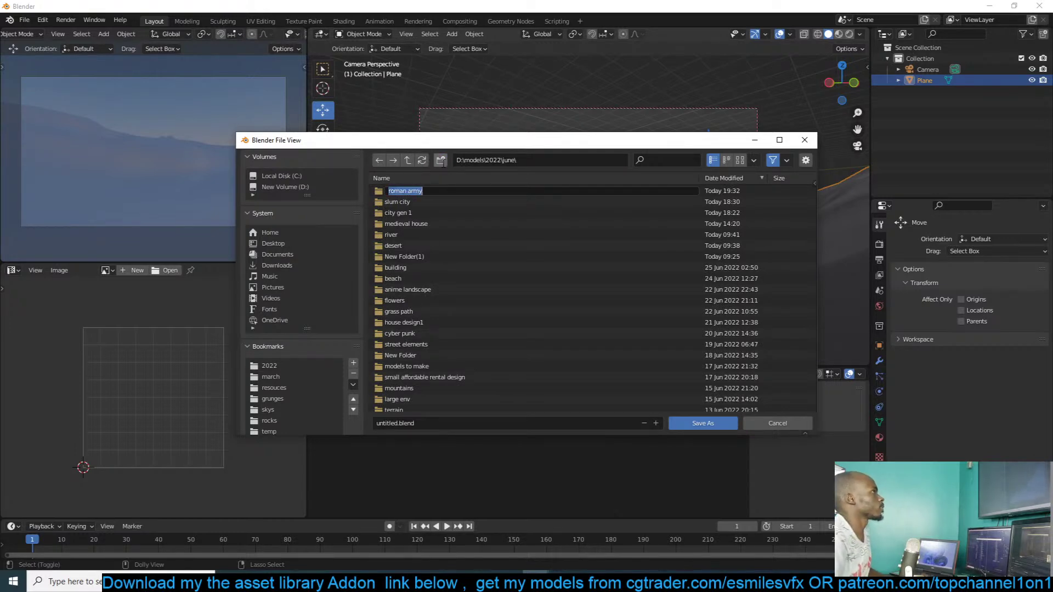
pyautogui.press('Return')
pyautogui.doubleClick(444, 192)
# - Name the file "roman army" and save it in the new folder
pyautogui.click(442, 423)
pyautogui.write('roman army')
pyautogui.press('Return')
pyautogui.click(673, 424)
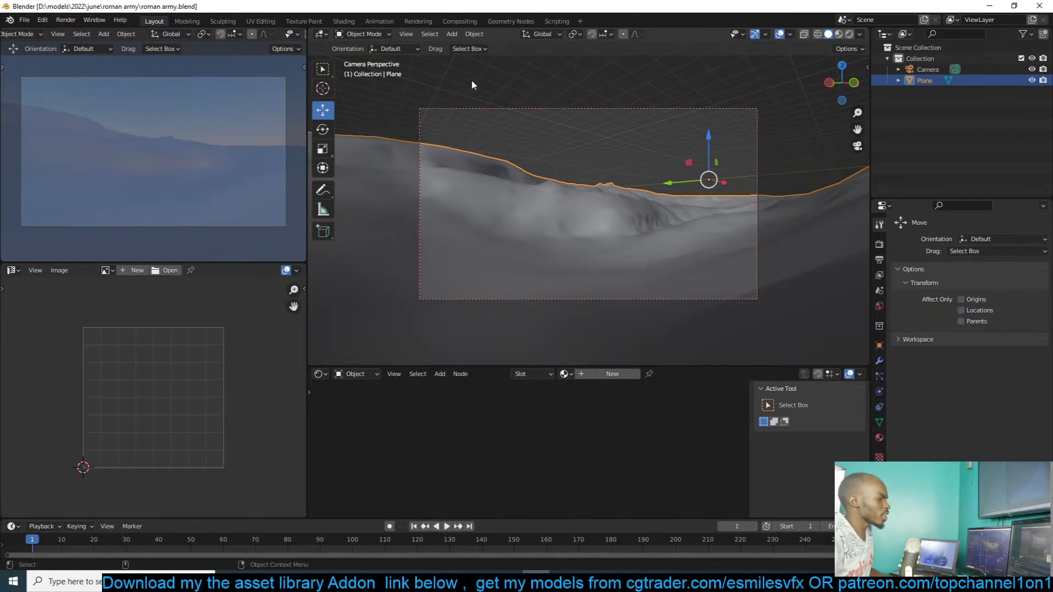
# - Select the camera, shift it slightly along its local Z axis and raise it a little along the global Z axis
pyautogui.click(548, 108)
pyautogui.press('g')
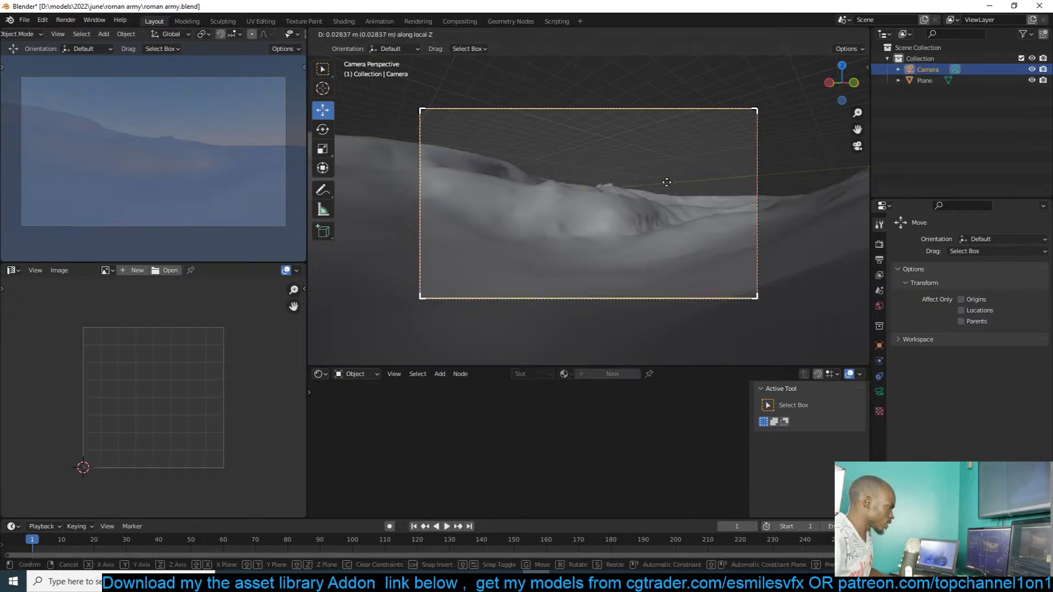
pyautogui.press('z')
pyautogui.press('z')
pyautogui.click(669, 180)
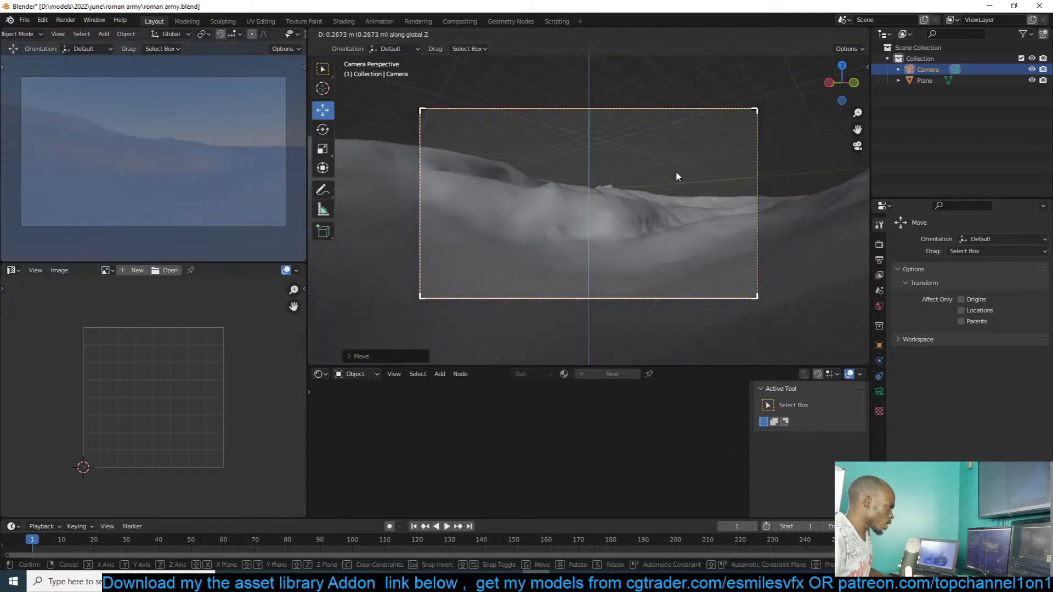
# - Set the camera's focal length to 15 mm
pyautogui.click(879, 391)
pyautogui.click(952, 294)
pyautogui.write('15')
pyautogui.press('Return')
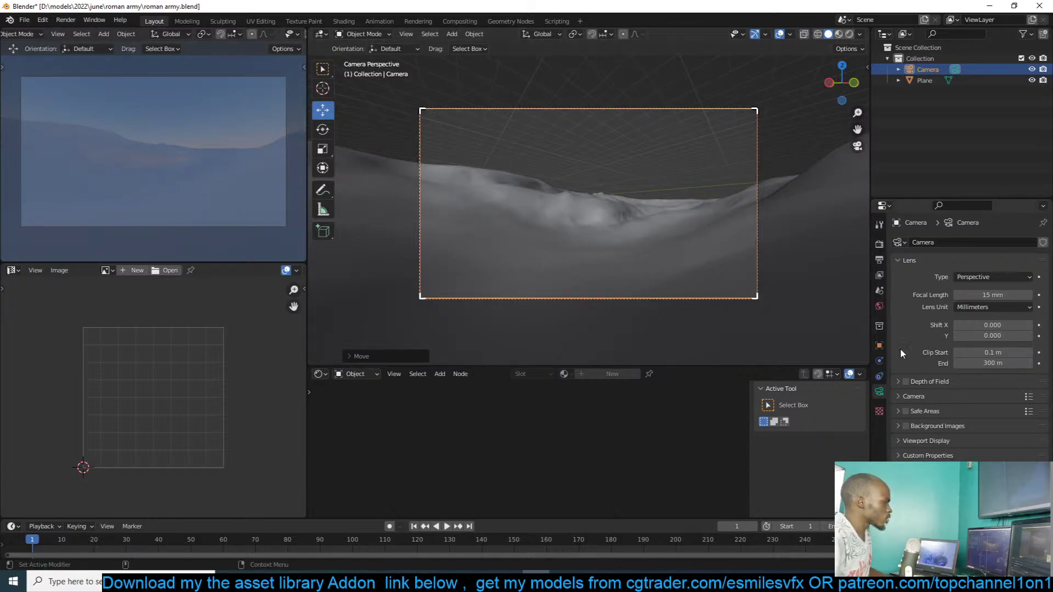
# - Set the strength of the world's sky background to 0.42
pyautogui.click(879, 306)
pyautogui.click(987, 407)
pyautogui.write('1')
pyautogui.press('Return')
pyautogui.click(962, 407)
pyautogui.write('0.5')
pyautogui.press('Return')
pyautogui.moveTo(988, 407); pyautogui.dragTo(977, 407)
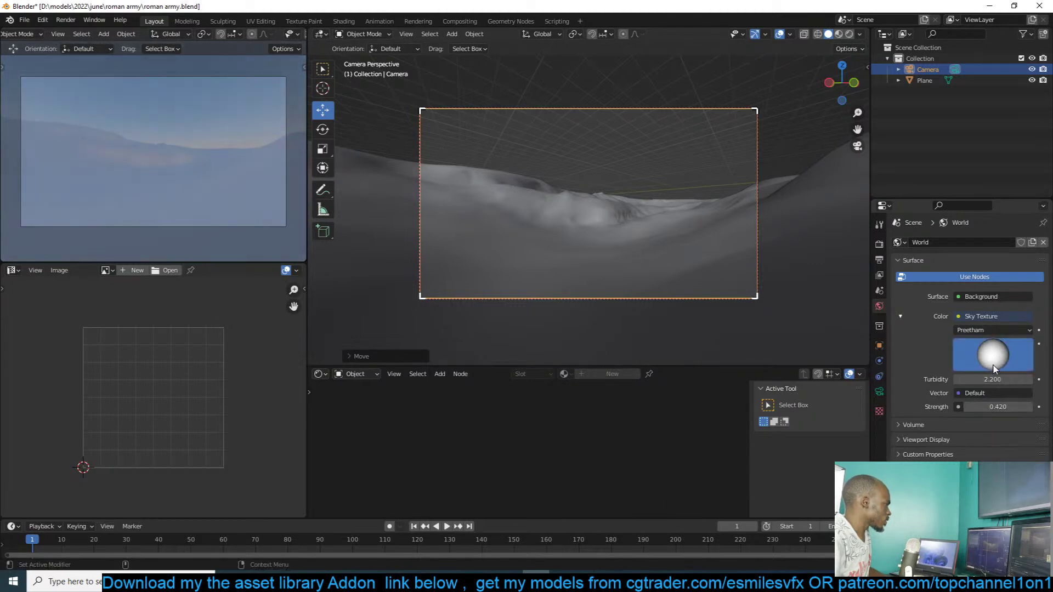
# - Add a sun light to the scene and rotate it in the top view
pyautogui.hotkey('shift', 'a')
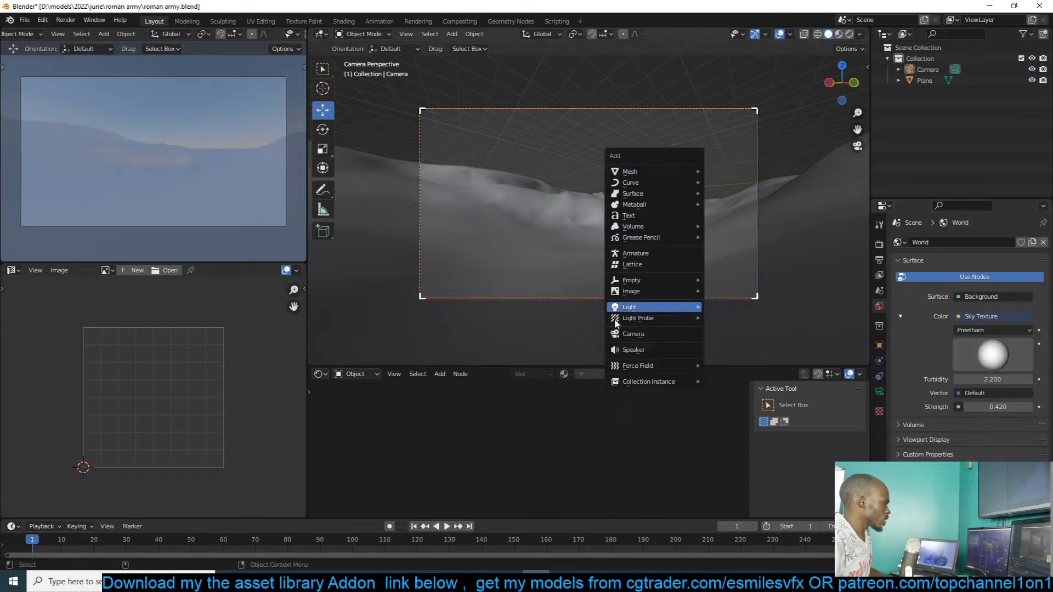
pyautogui.moveTo(647, 306)
pyautogui.click(735, 317)
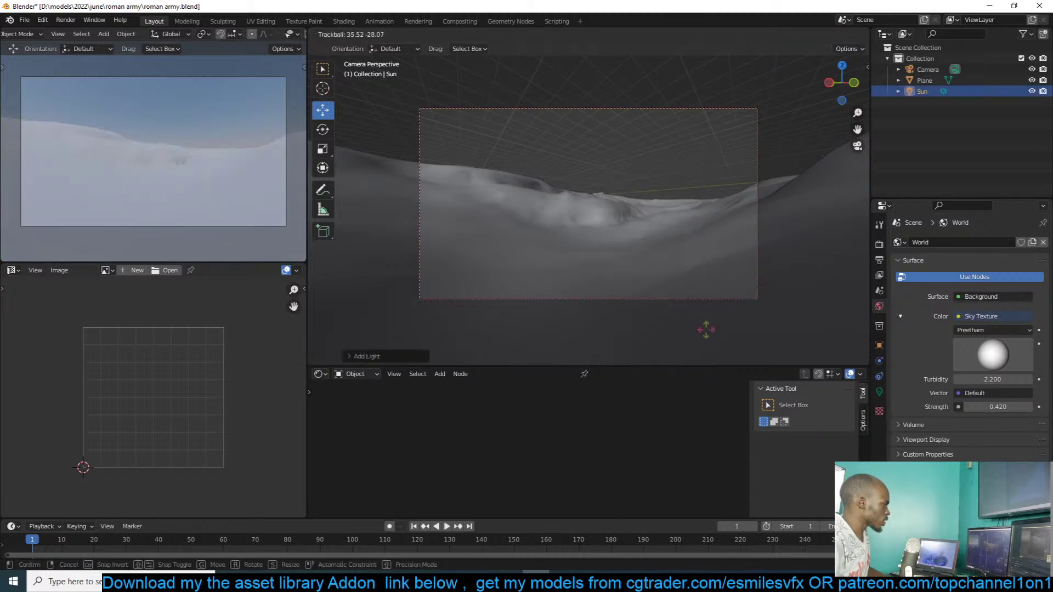
pyautogui.press('KP_1')
pyautogui.press('KP_7')
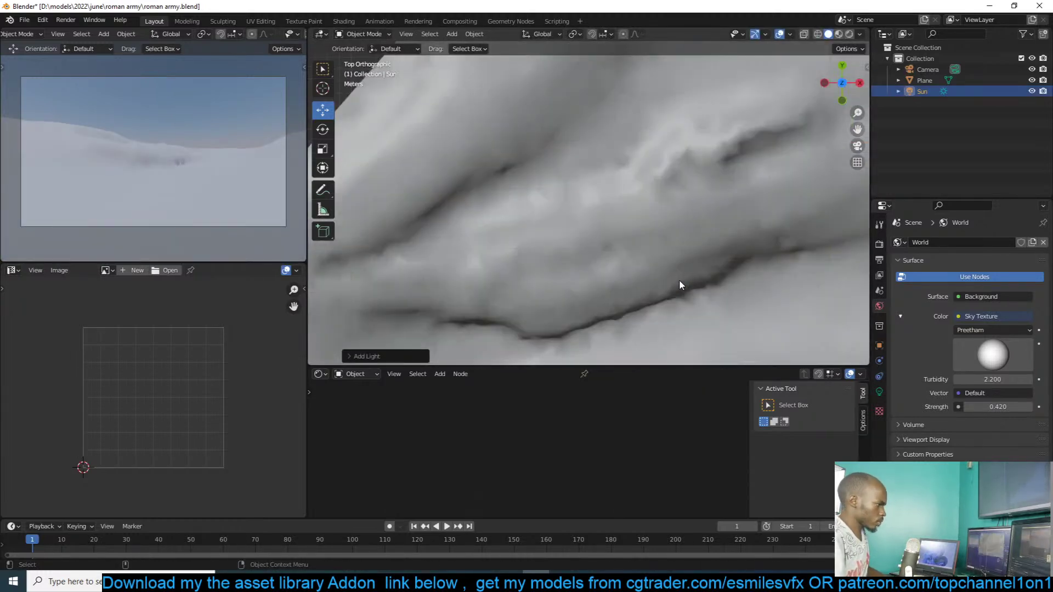
pyautogui.scroll(-5, 680, 274)
pyautogui.press('r')
pyautogui.click(724, 299)
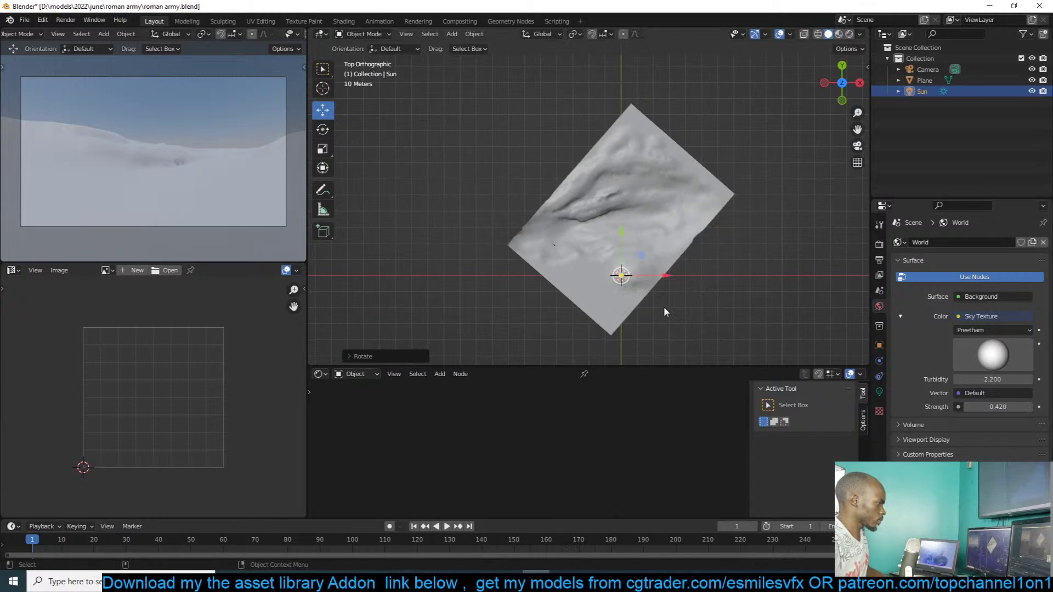
# - Tilt the sun light in the front view so it shines at an angle, and adjust its rotation in the top view
pyautogui.moveTo(724, 299); pyautogui.dragTo(781, 220, button='middle')
pyautogui.press('KP_1')
pyautogui.press('r')
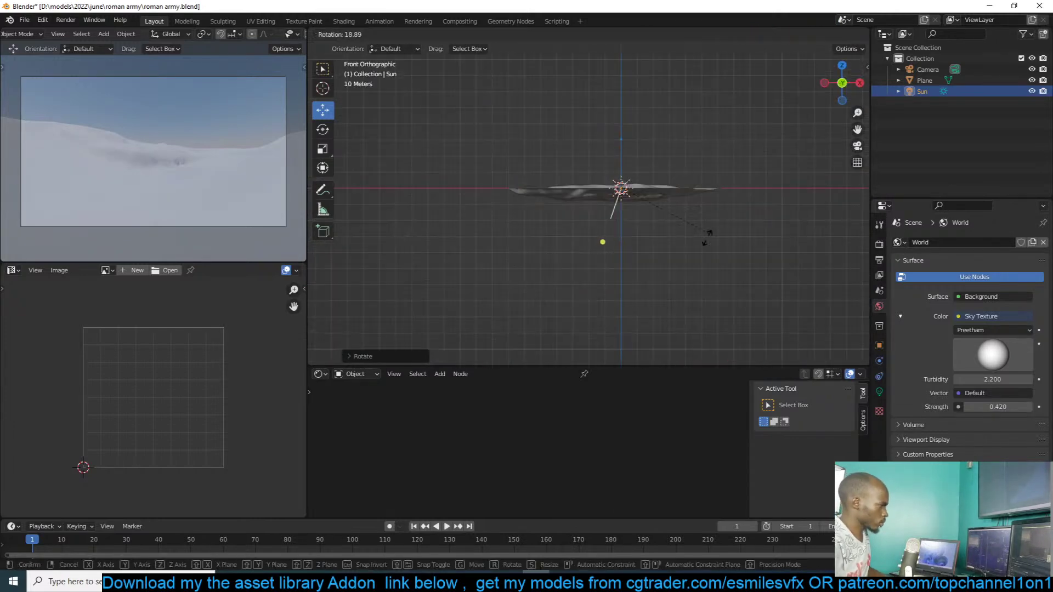
pyautogui.click(681, 236)
pyautogui.press('KP_7')
pyautogui.press('r')
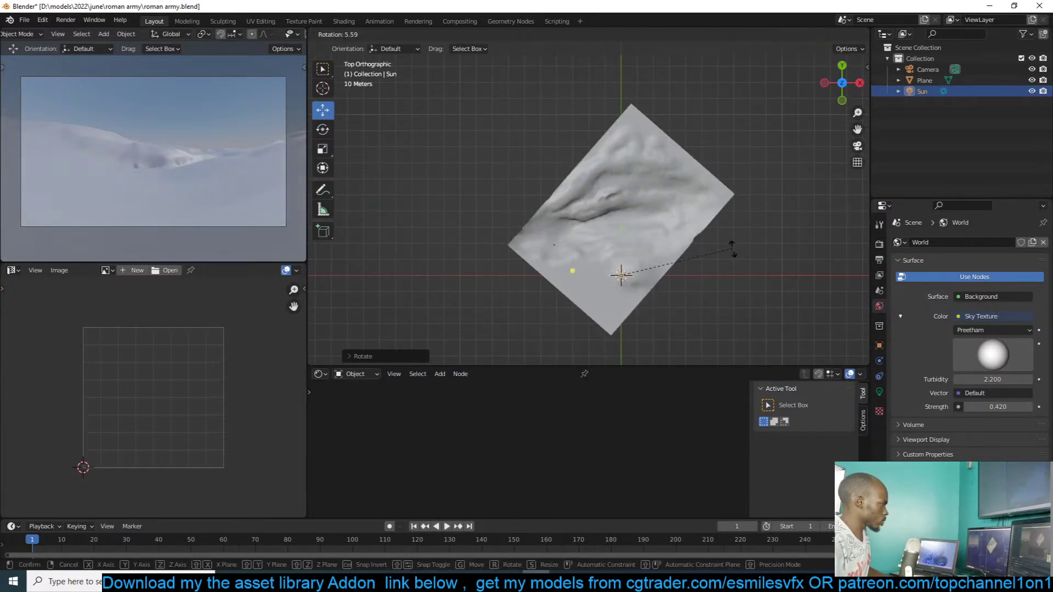
pyautogui.click(745, 260)
# - Move the sun light up above the terrain in the front view
pyautogui.press('KP_1')
pyautogui.press('g')
pyautogui.click(768, 230)
# - Give the sun light a pale warm orange colour
pyautogui.click(880, 392)
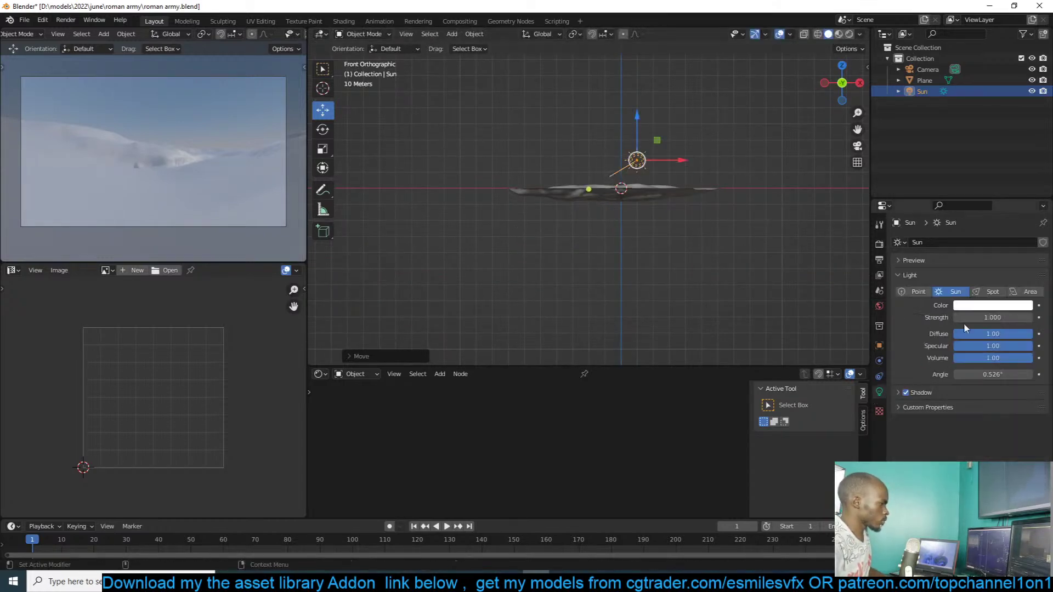
pyautogui.click(995, 311)
pyautogui.click(969, 207)
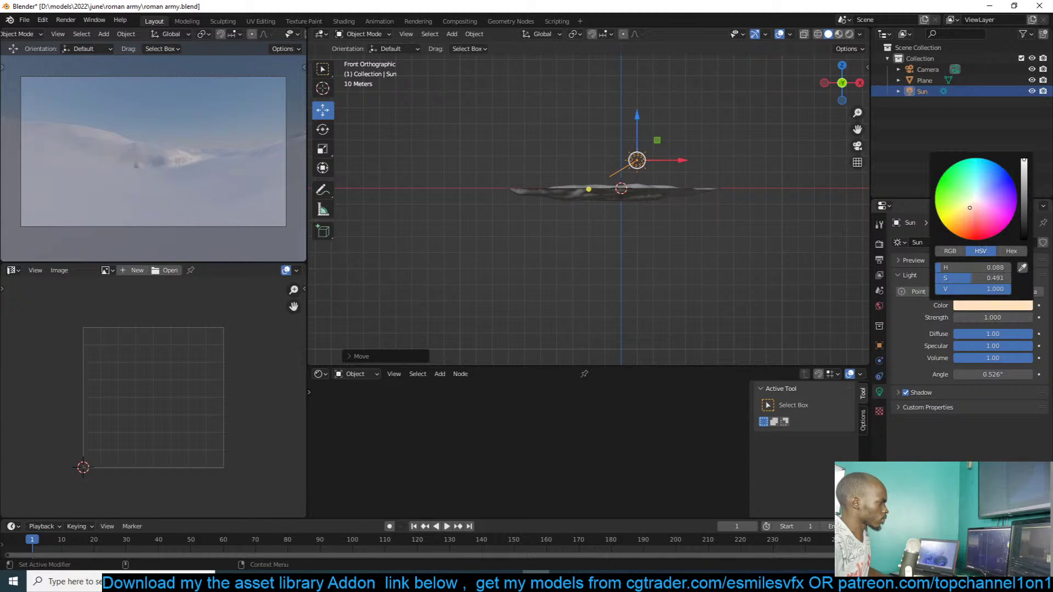
# - Set the sun light's strength to 2 and expand its shadow settings
pyautogui.click(969, 317)
pyautogui.write('10')
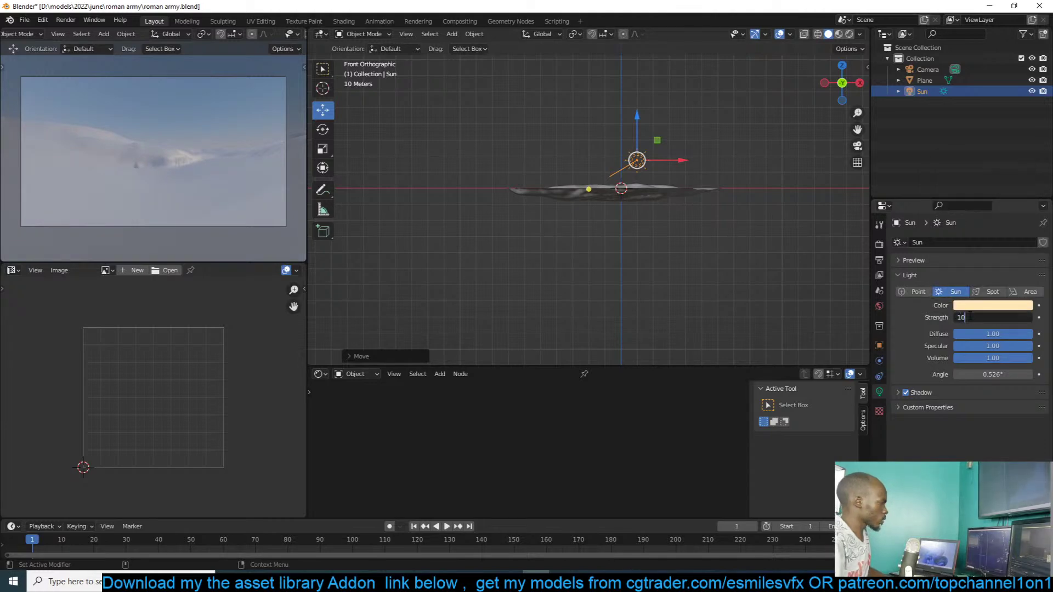
pyautogui.press('Return')
pyautogui.hotkey('ctrl', 'z')
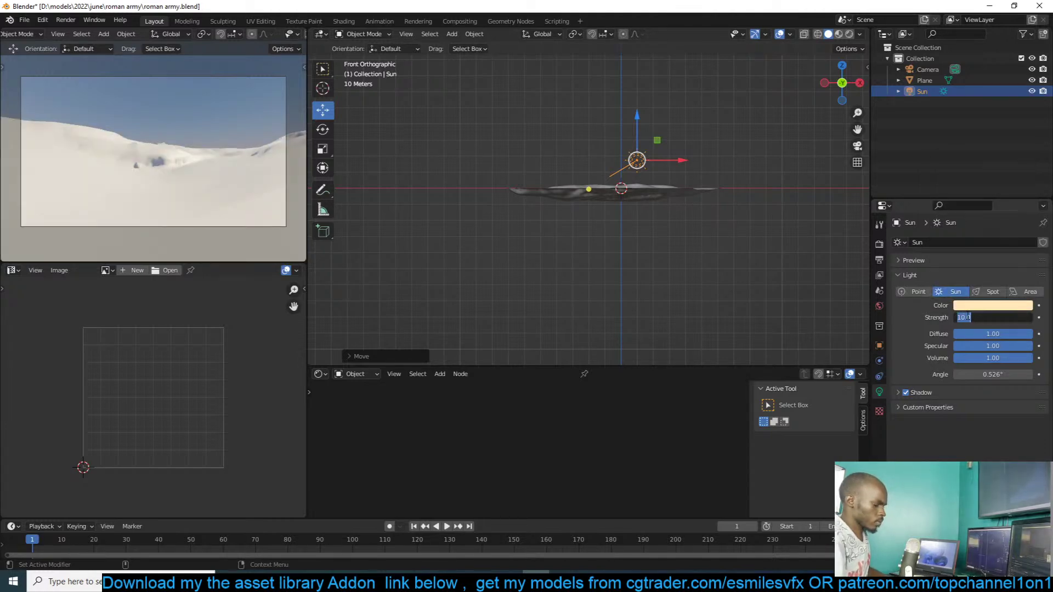
pyautogui.click(966, 316)
pyautogui.write('2')
pyautogui.press('Return')
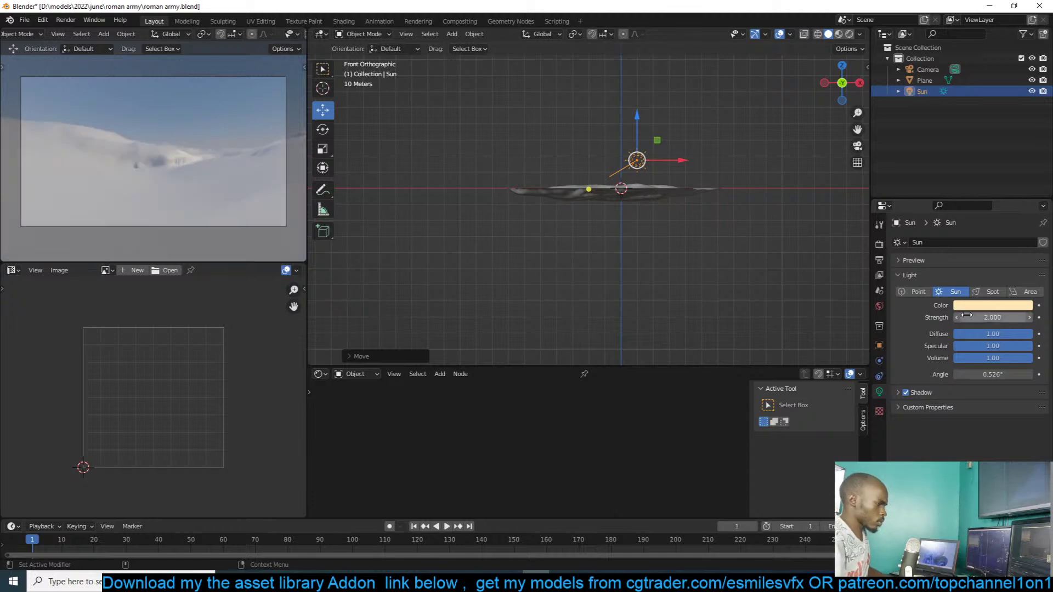
pyautogui.click(921, 391)
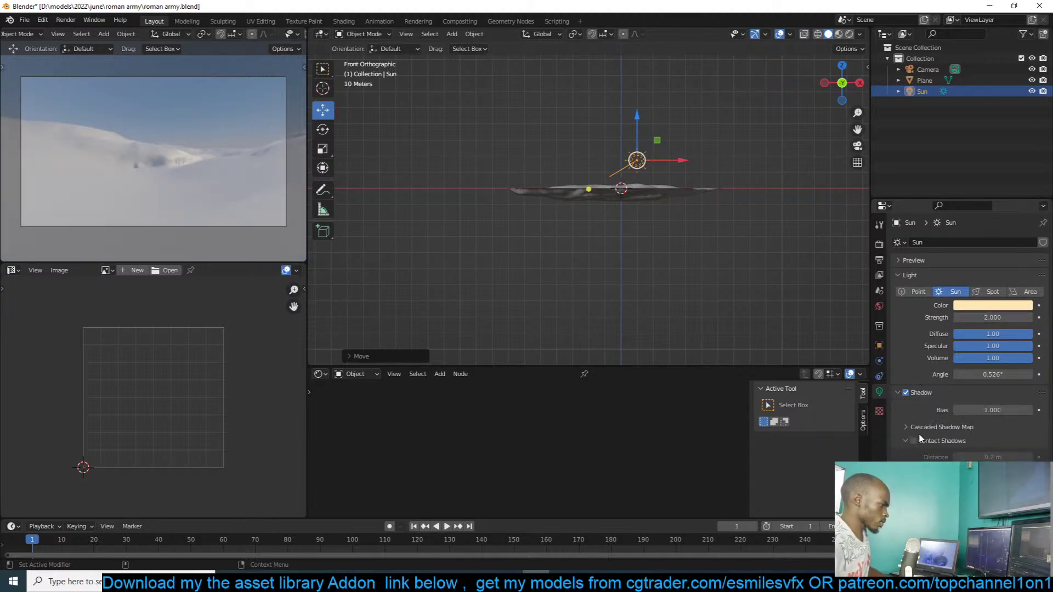
# - Select the terrain, display the world settings and save the file
pyautogui.moveTo(584, 148); pyautogui.dragTo(607, 184, button='middle')
pyautogui.click(630, 163)
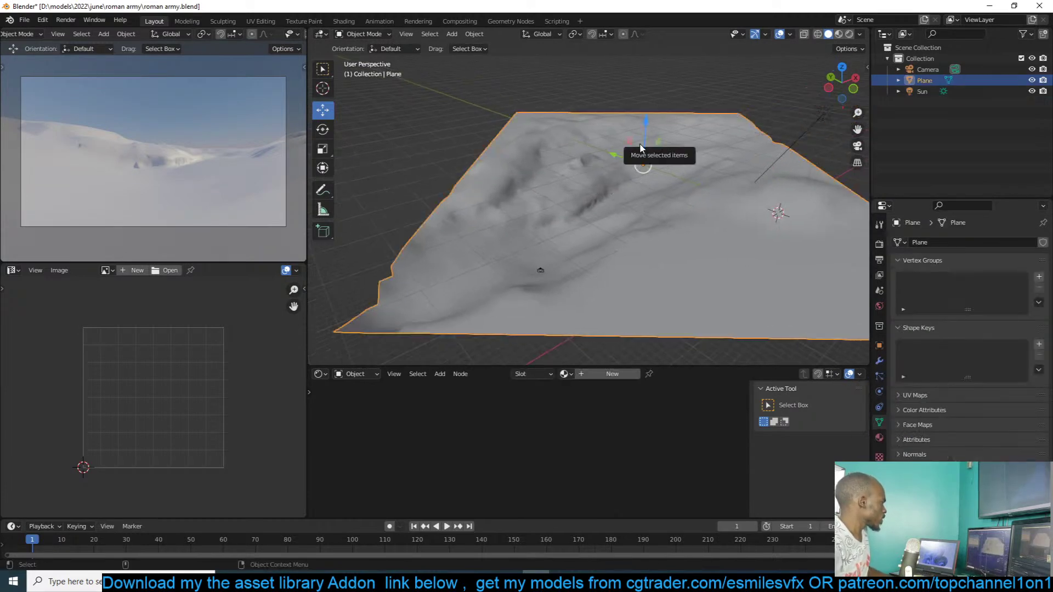
pyautogui.click(880, 305)
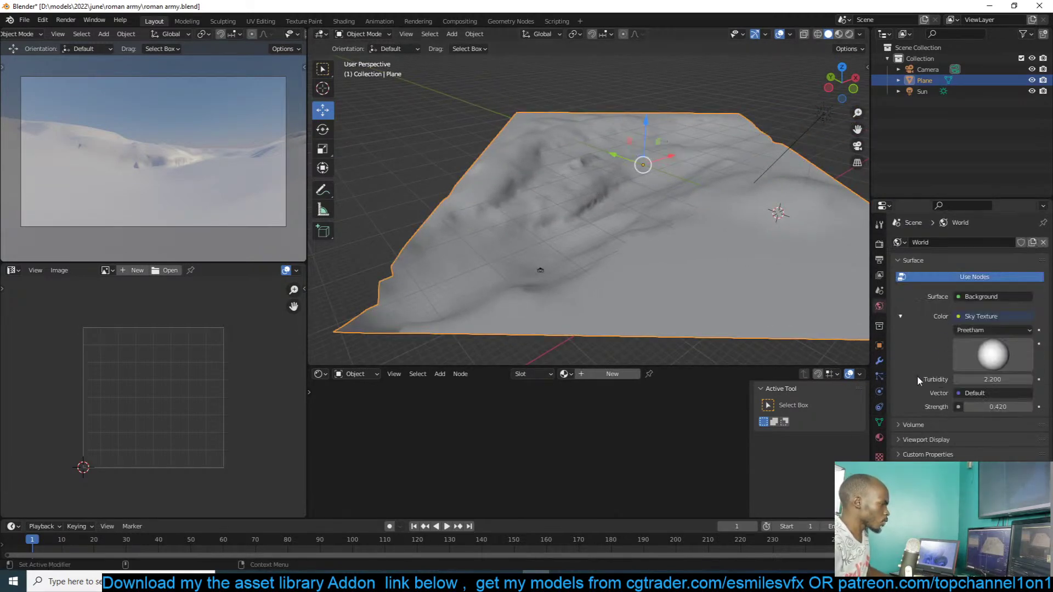
pyautogui.click(319, 374)
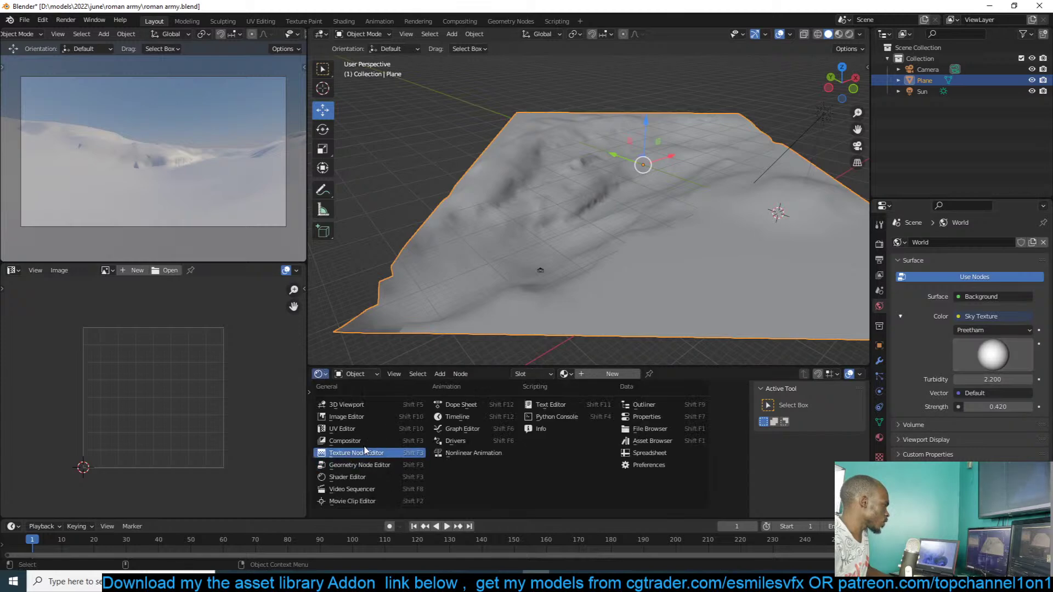
pyautogui.click(359, 477)
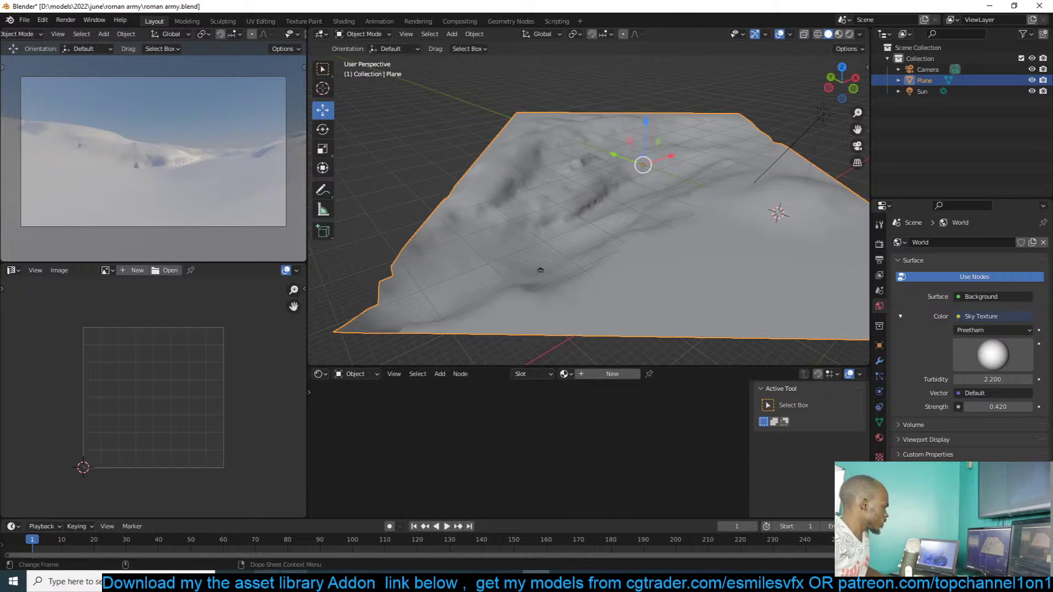
pyautogui.moveTo(293, 582)
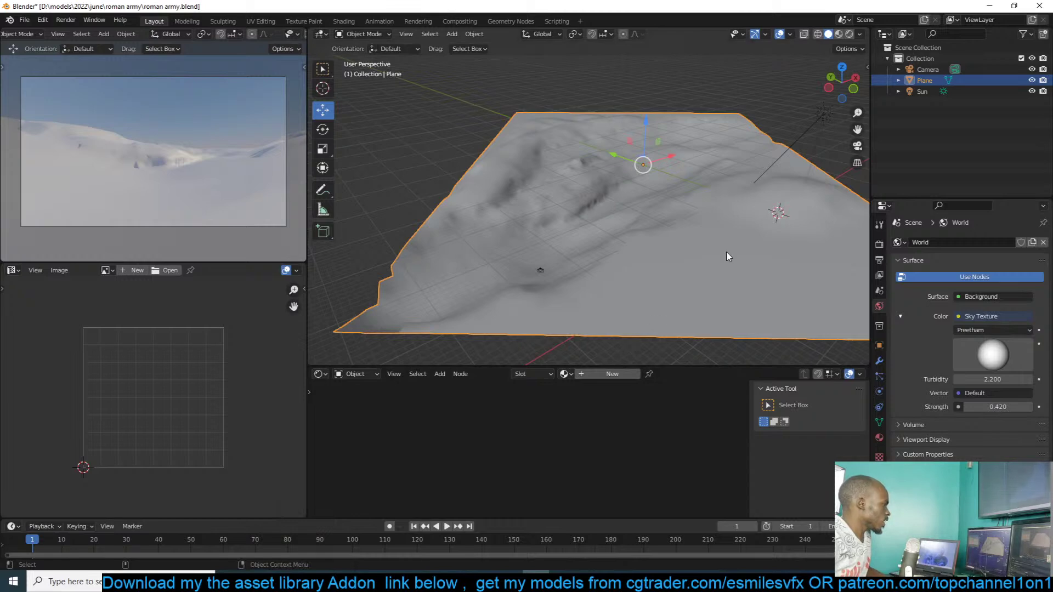
pyautogui.hotkey('ctrl', 's')
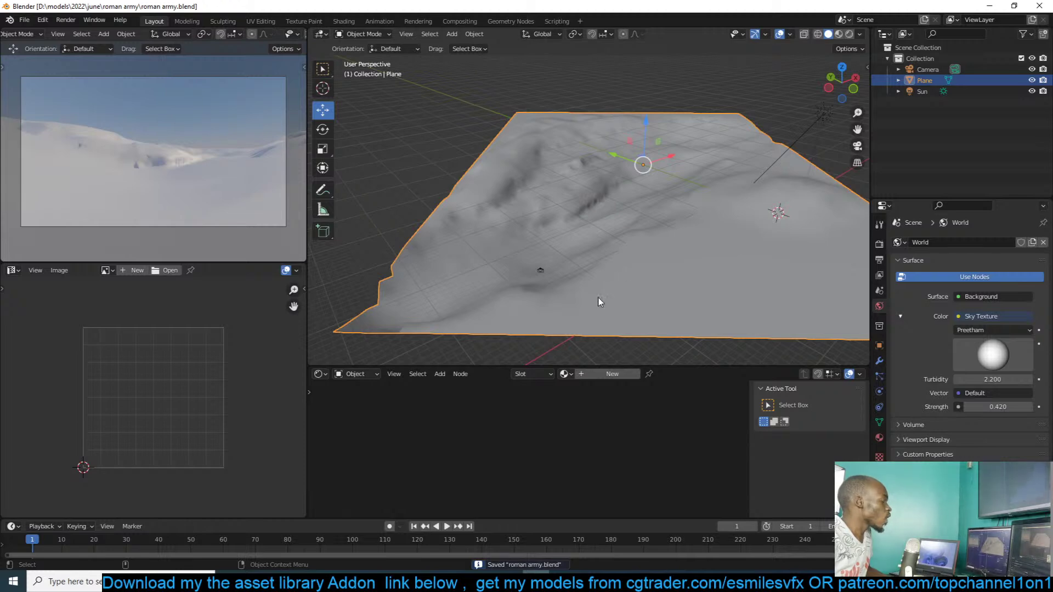
# - Switch the shader editor to the World nodes and add an Image Texture node beside the Sky Texture
pyautogui.click(356, 375)
pyautogui.click(352, 396)
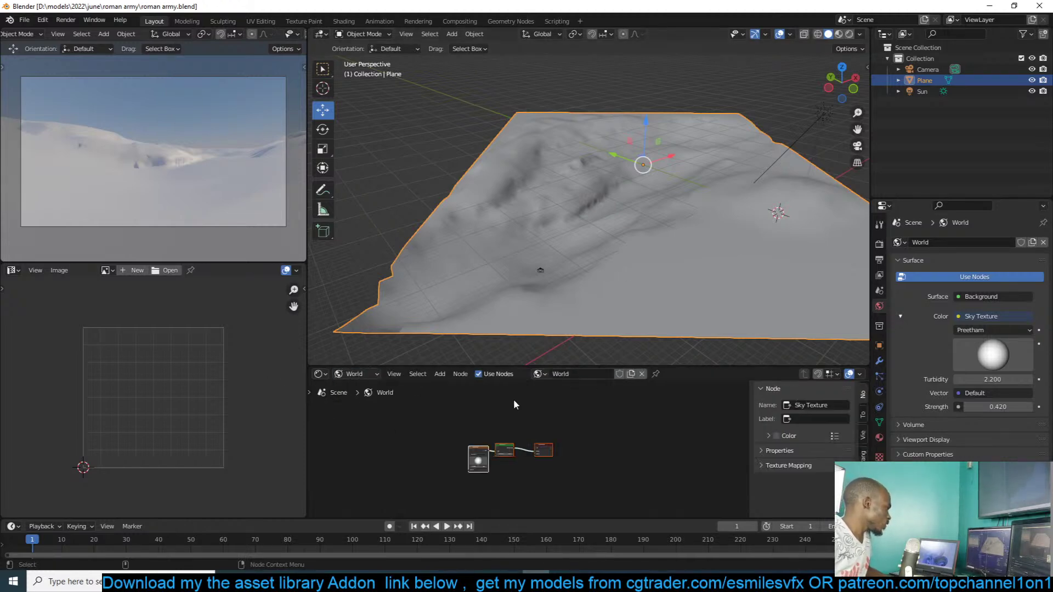
pyautogui.hotkey('shift', 'a')
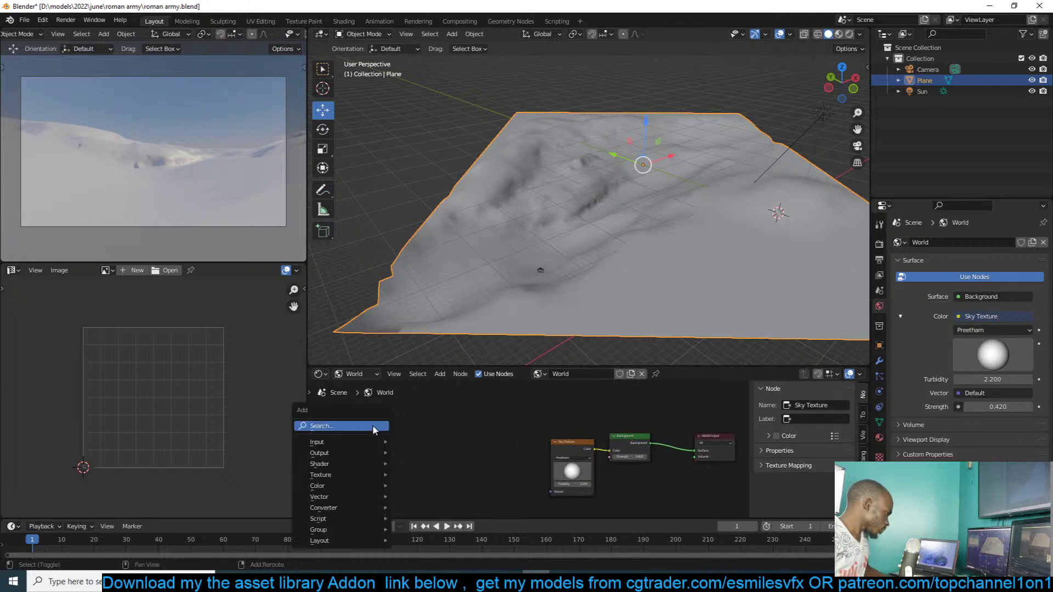
pyautogui.moveTo(321, 475)
pyautogui.click(428, 386)
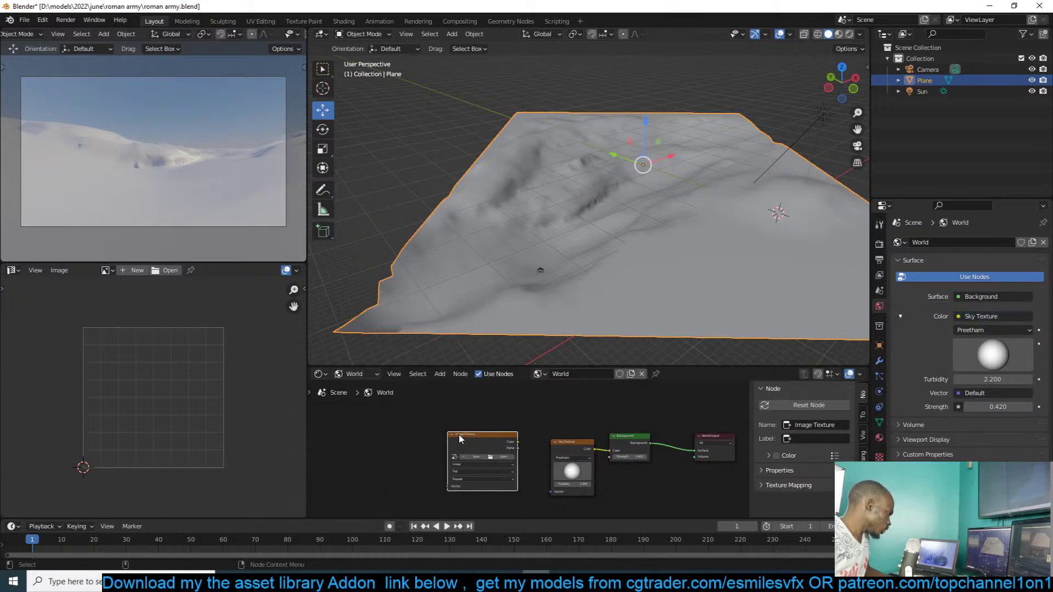
# - Load mirror3.jpg from the skys folder in resouces into the Image Texture node, browsing the images as thumbnails
pyautogui.click(502, 457)
pyautogui.click(280, 386)
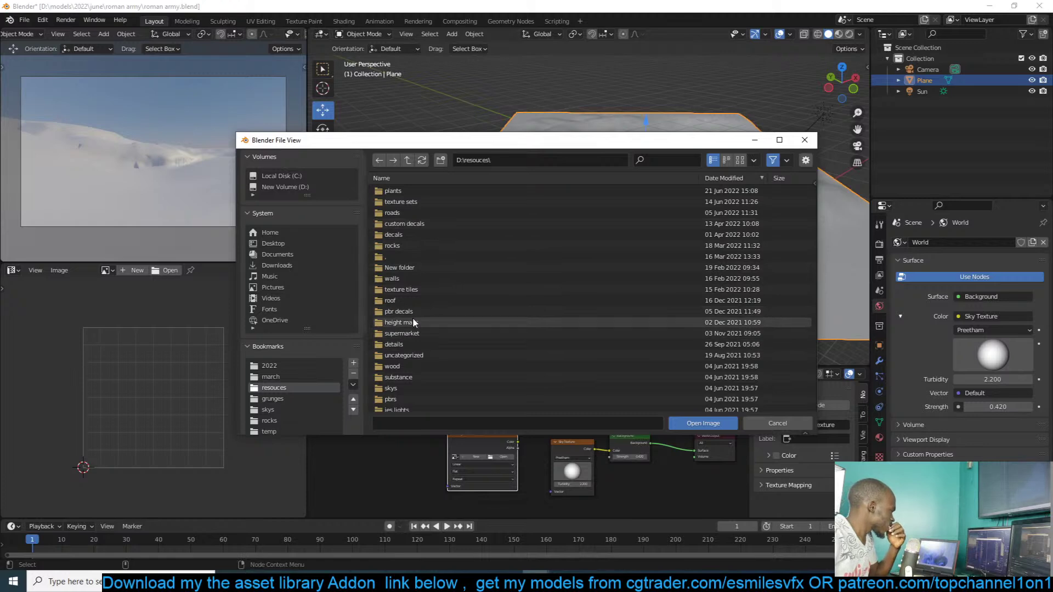
pyautogui.click(409, 389)
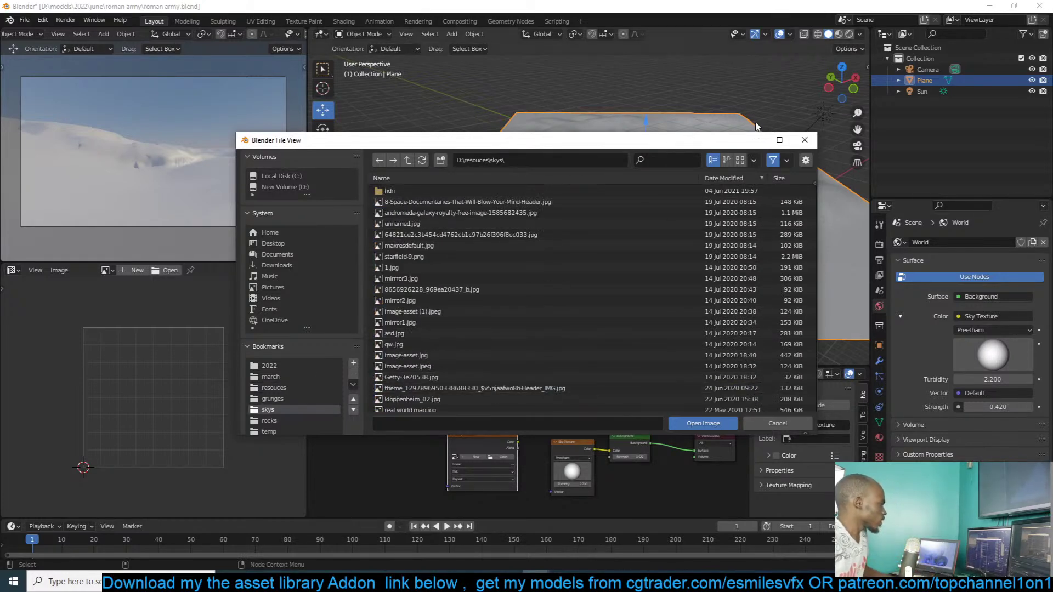
pyautogui.click(740, 160)
pyautogui.scroll(-2, 534, 294)
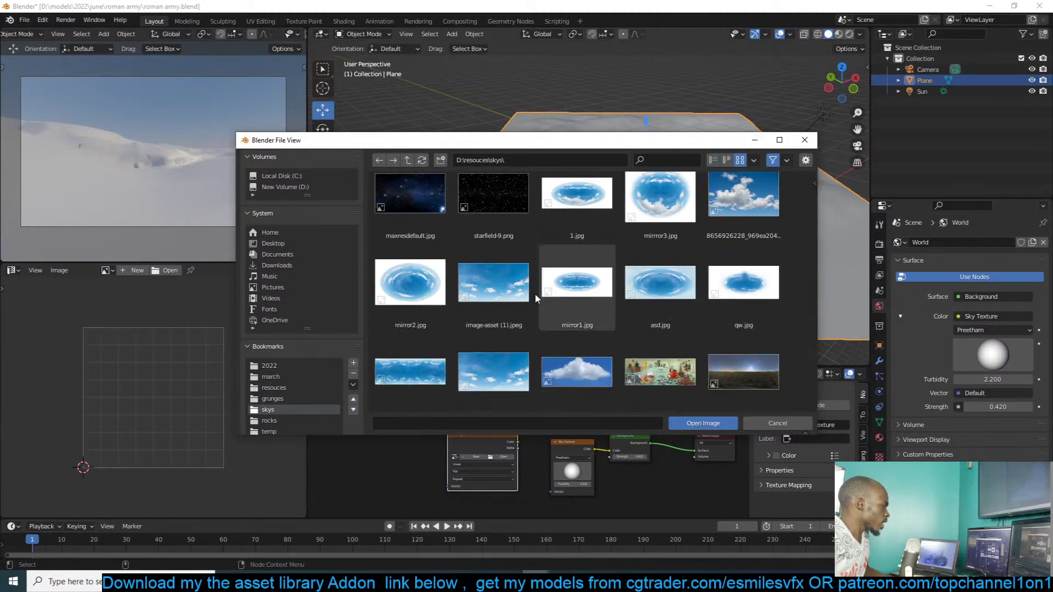
pyautogui.click(681, 207)
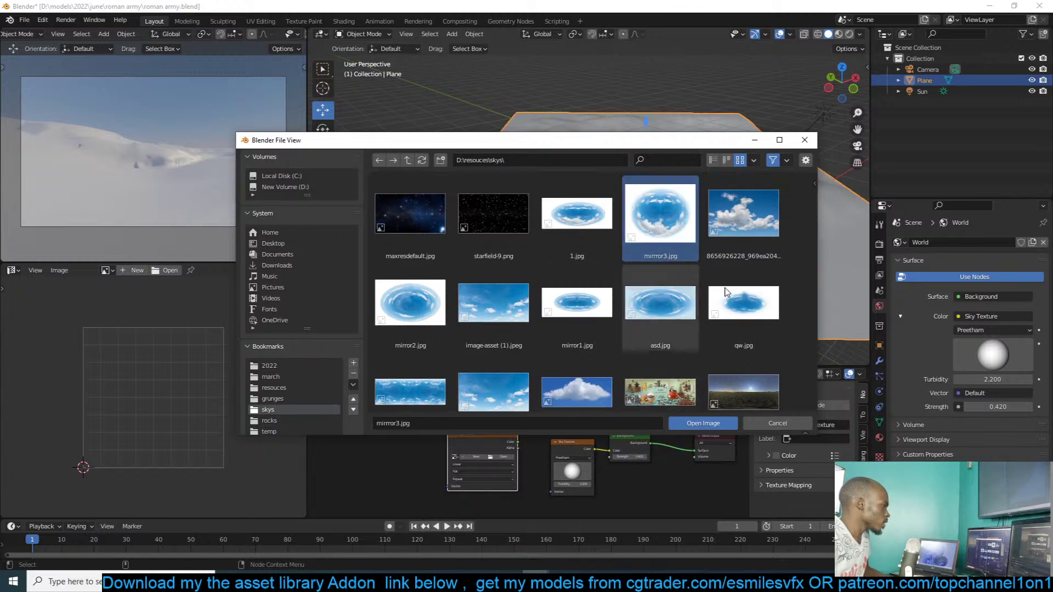
pyautogui.doubleClick(673, 241)
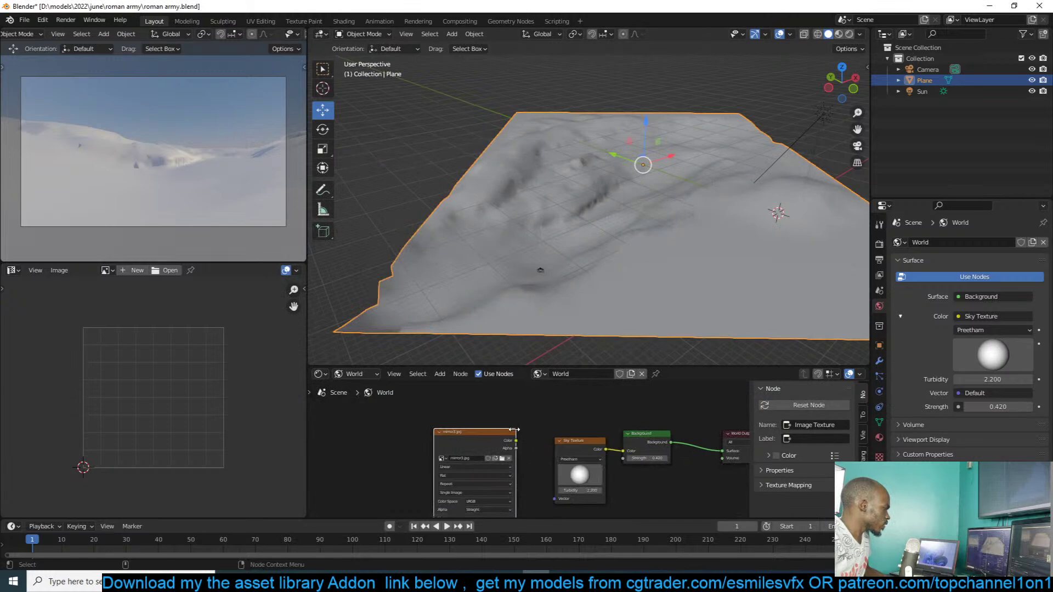
# - Spread the mirror3.jpg Image Texture and Sky Texture nodes apart and add a Mix color node before the Background node
pyautogui.moveTo(524, 467); pyautogui.dragTo(533, 451, button='middle')
pyautogui.moveTo(488, 427); pyautogui.dragTo(388, 437)
pyautogui.moveTo(576, 431); pyautogui.dragTo(470, 474)
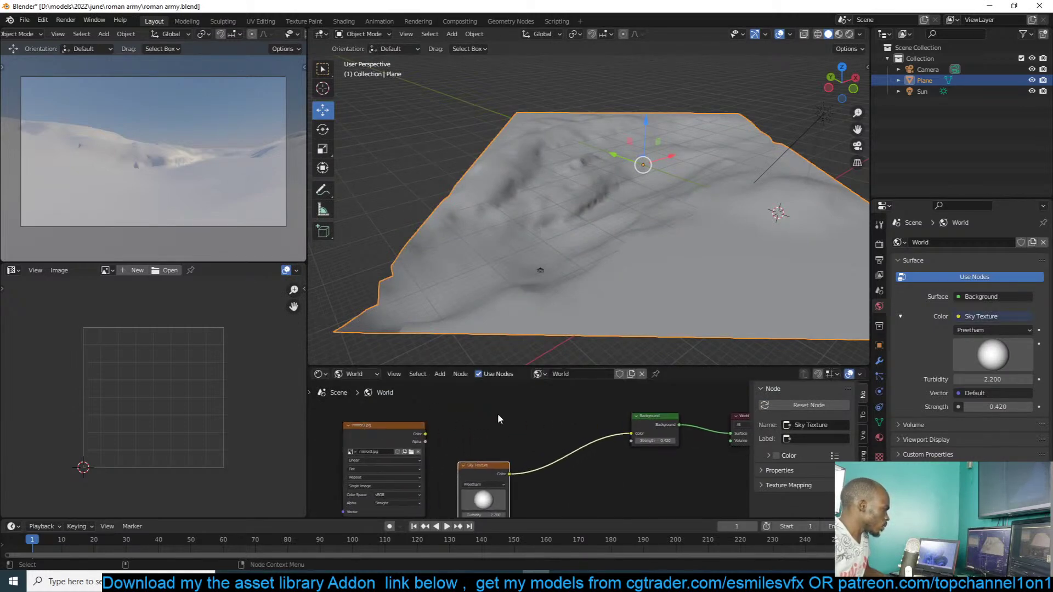
pyautogui.hotkey('shift', 'a')
pyautogui.moveTo(463, 402)
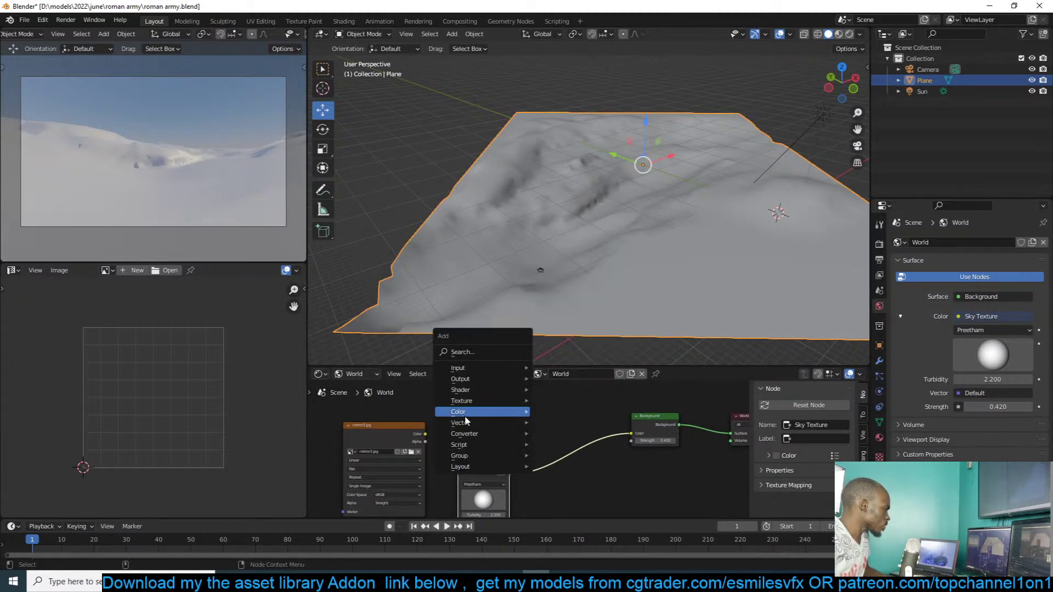
pyautogui.click(572, 467)
pyautogui.click(510, 399)
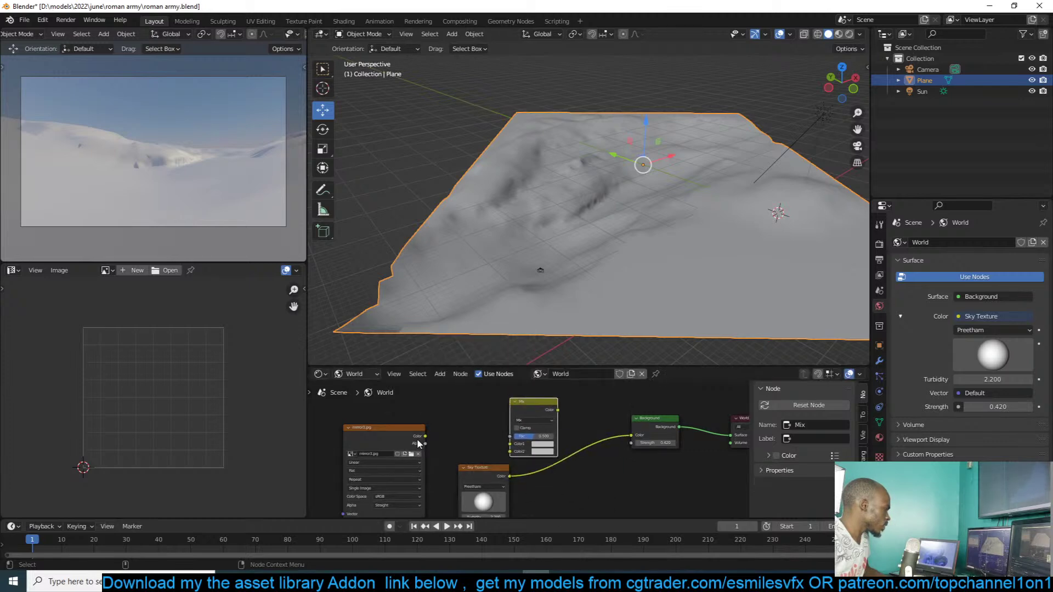
# - Blend the Sky Texture as Color1 and mirror3.jpg as Color2 through the Mix node into the Background color
pyautogui.moveTo(425, 436); pyautogui.dragTo(510, 444)
pyautogui.click(552, 414)
pyautogui.moveTo(558, 410); pyautogui.dragTo(632, 436)
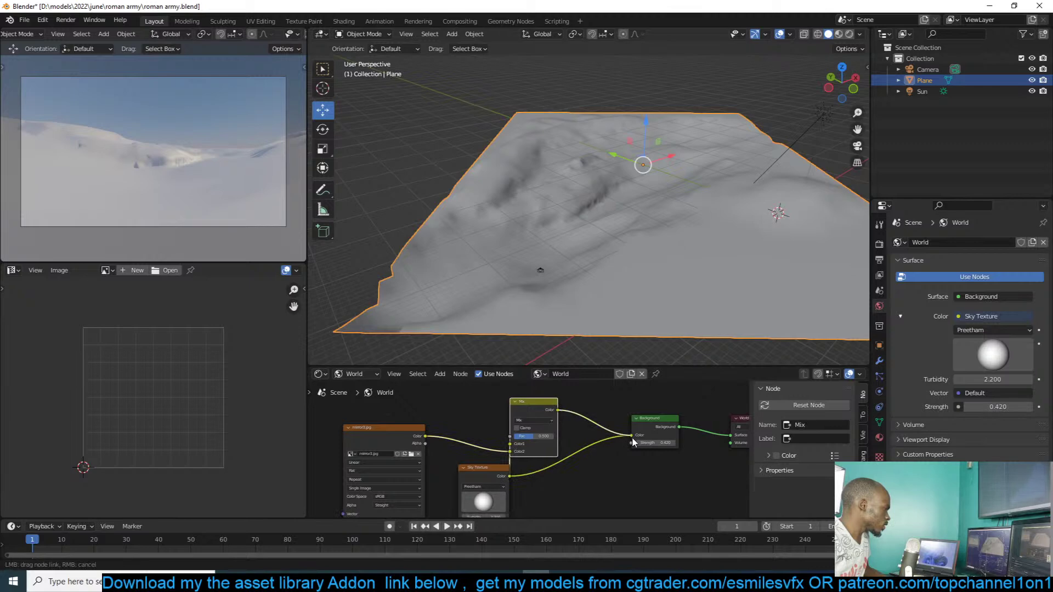
pyautogui.moveTo(527, 413); pyautogui.dragTo(589, 433)
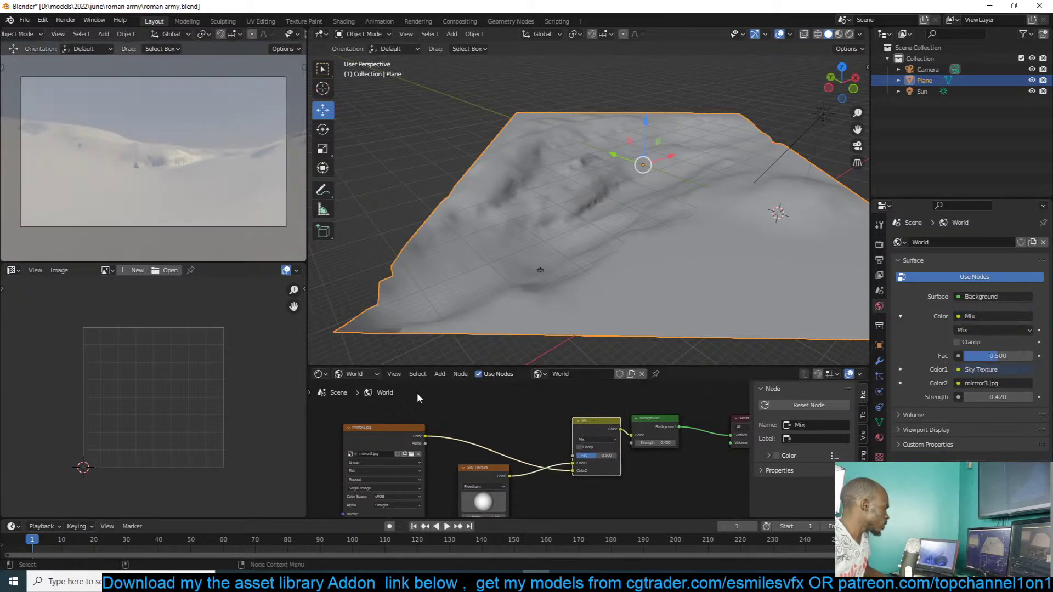
# - Set the Mix node's factor to 1.000
pyautogui.moveTo(238, 200); pyautogui.dragTo(158, 214, button='middle')
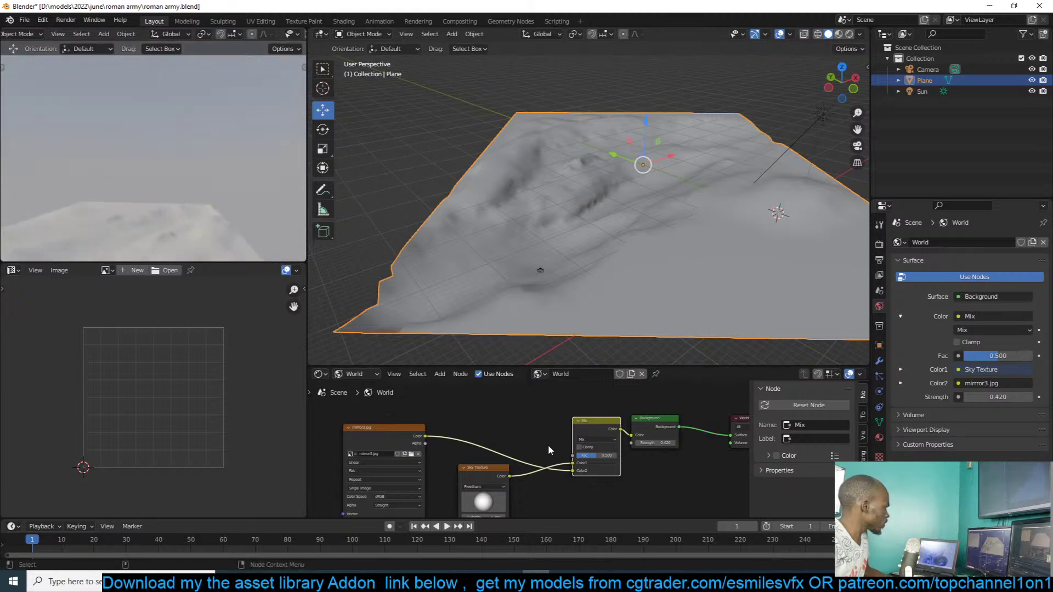
pyautogui.moveTo(594, 459); pyautogui.dragTo(609, 459)
pyautogui.moveTo(263, 258)
pyautogui.mouseDown(button='middle')
pyautogui.moveTo(171, 216)
pyautogui.moveTo(146, 237)
pyautogui.moveTo(252, 242)
pyautogui.mouseUp(button='middle')
pyautogui.moveTo(414, 251); pyautogui.dragTo(414, 384, button='middle')
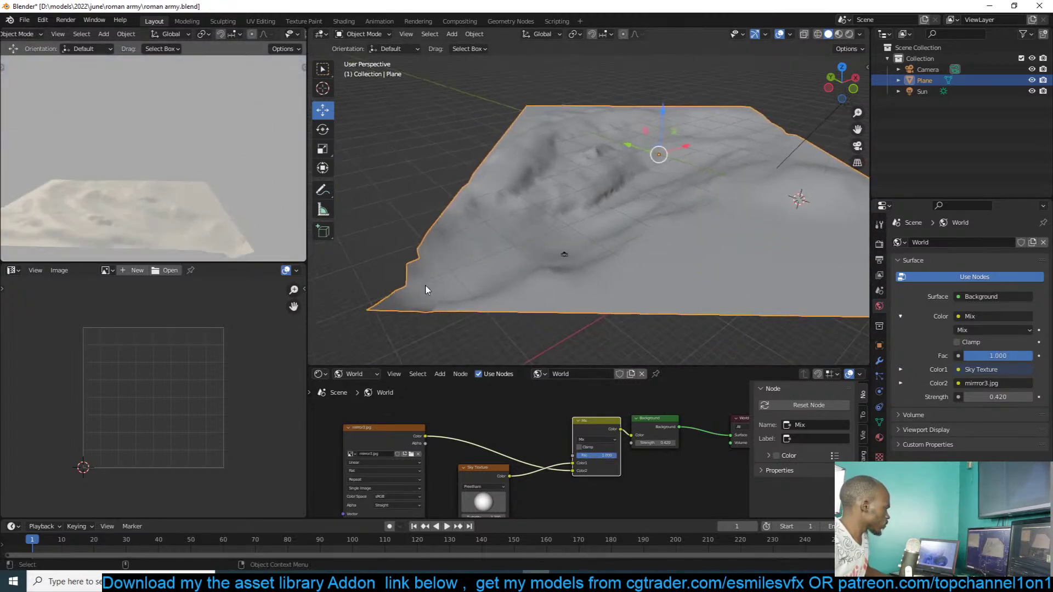
# - Attach Mapping and Texture Coordinate nodes to the mirror3.jpg Image Texture node
pyautogui.scroll(1, 483, 439)
pyautogui.moveTo(366, 440); pyautogui.dragTo(501, 414, button='middle')
pyautogui.click(500, 415)
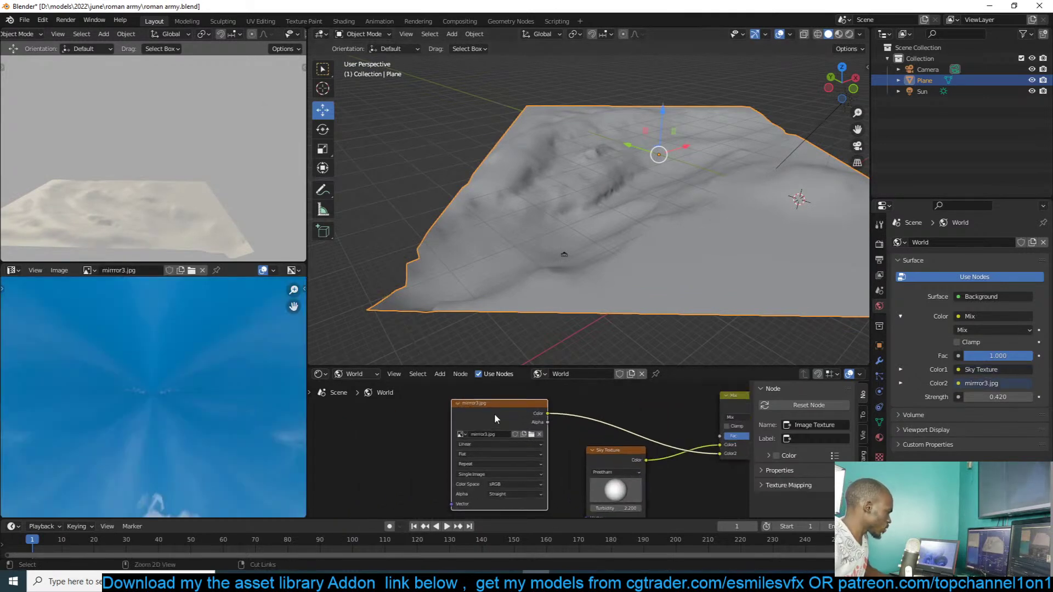
pyautogui.hotkey('ctrl', 't')
pyautogui.scroll(3, 500, 467)
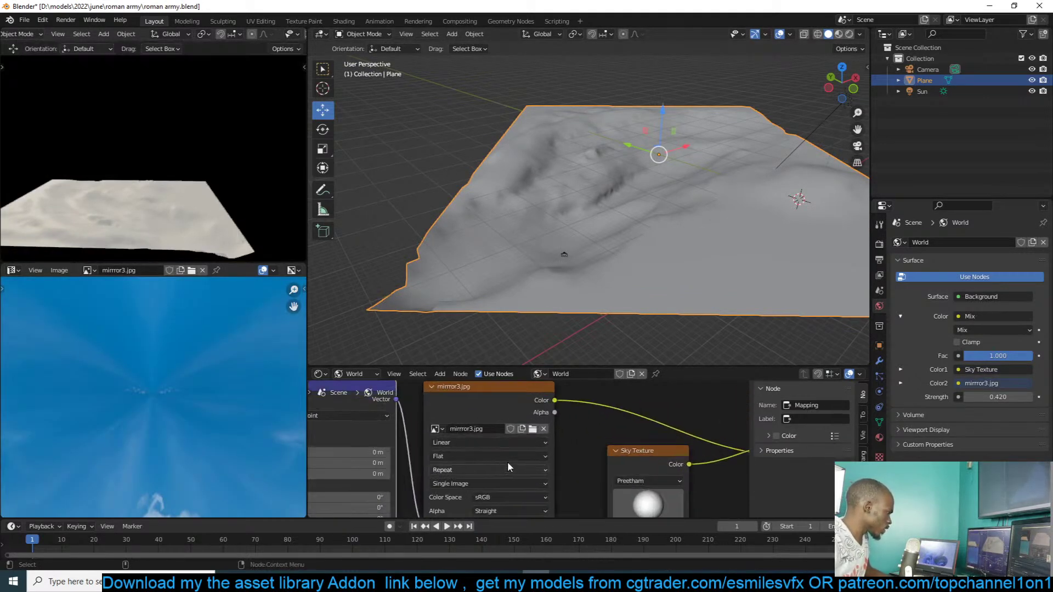
pyautogui.click(501, 449)
pyautogui.scroll(-6, 531, 424)
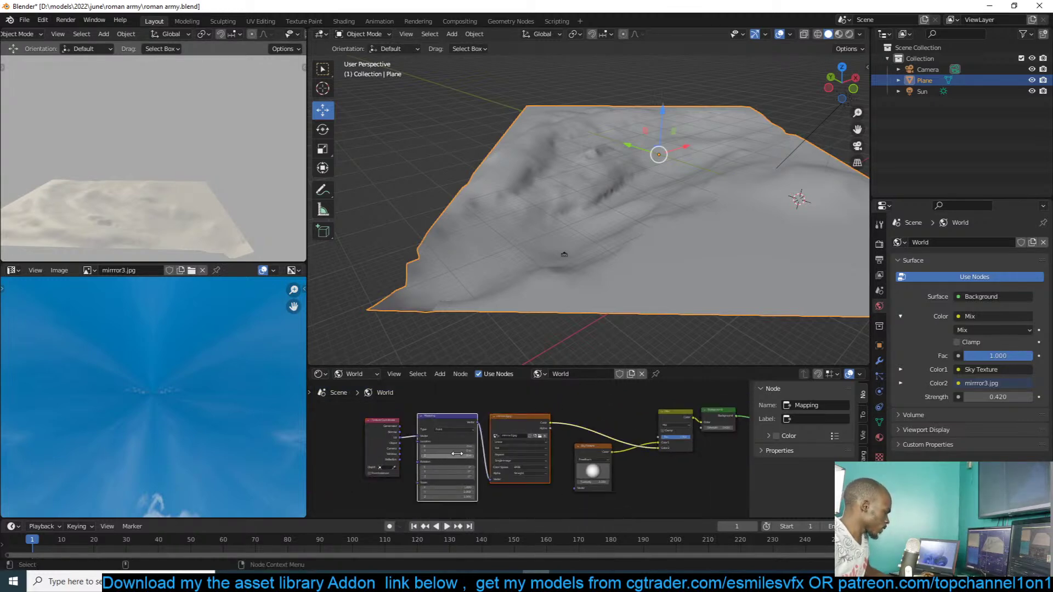
# - Delete the Image Texture and Mapping nodes and add an Environment Texture node instead
pyautogui.moveTo(531, 417); pyautogui.dragTo(400, 478)
pyautogui.press('x')
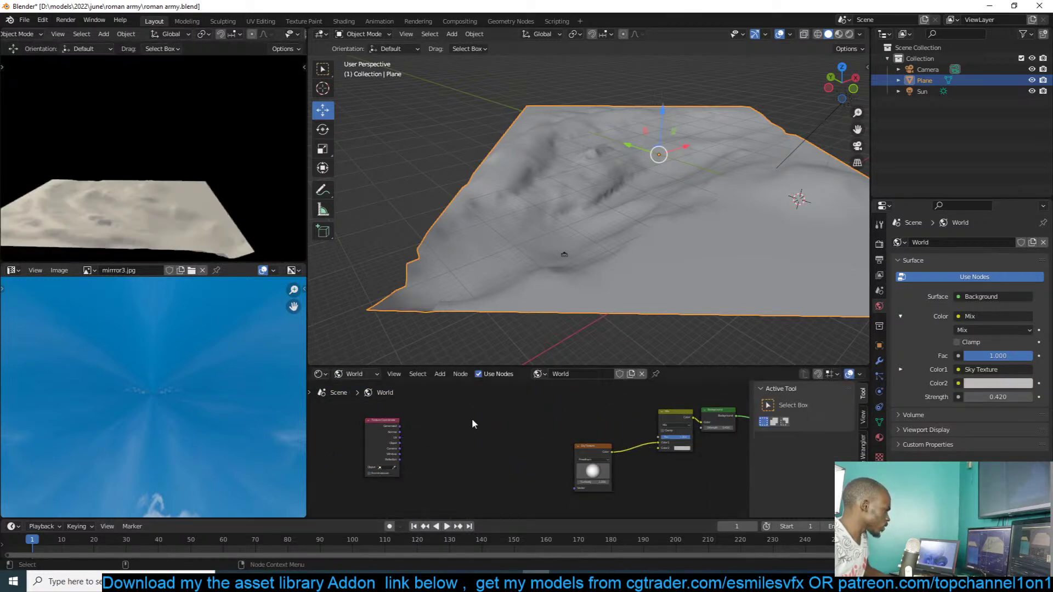
pyautogui.scroll(-4, 462, 419)
pyautogui.scroll(4, 493, 433)
pyautogui.hotkey('shift', 'a')
pyautogui.moveTo(490, 433)
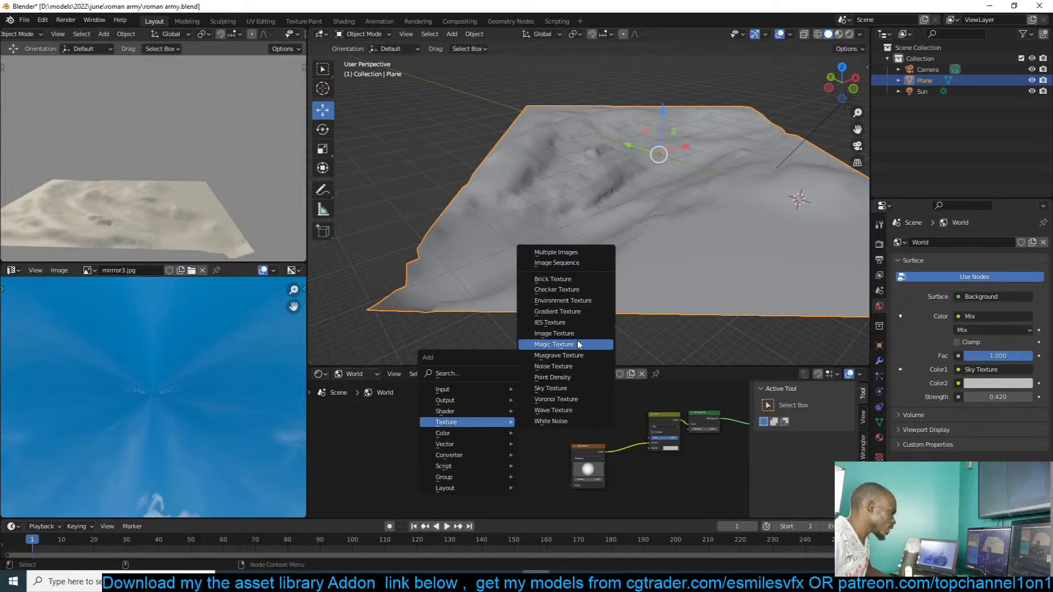
pyautogui.click(591, 301)
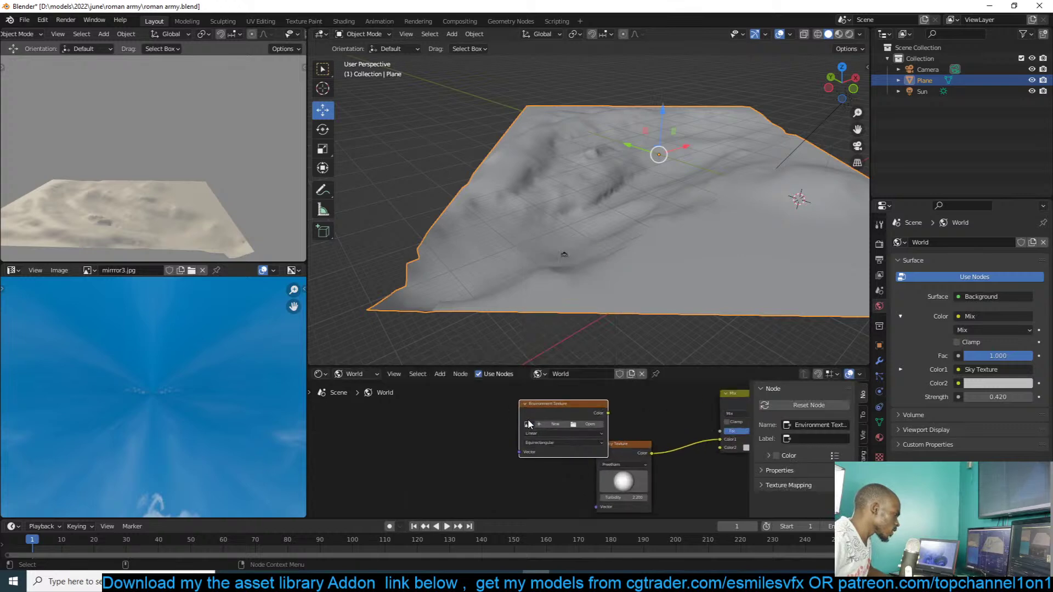
# - Assign mirror3.jpg to the Environment Texture node and place the node clear of the Sky Texture
pyautogui.click(535, 420)
pyautogui.click(528, 417)
pyautogui.click(551, 433)
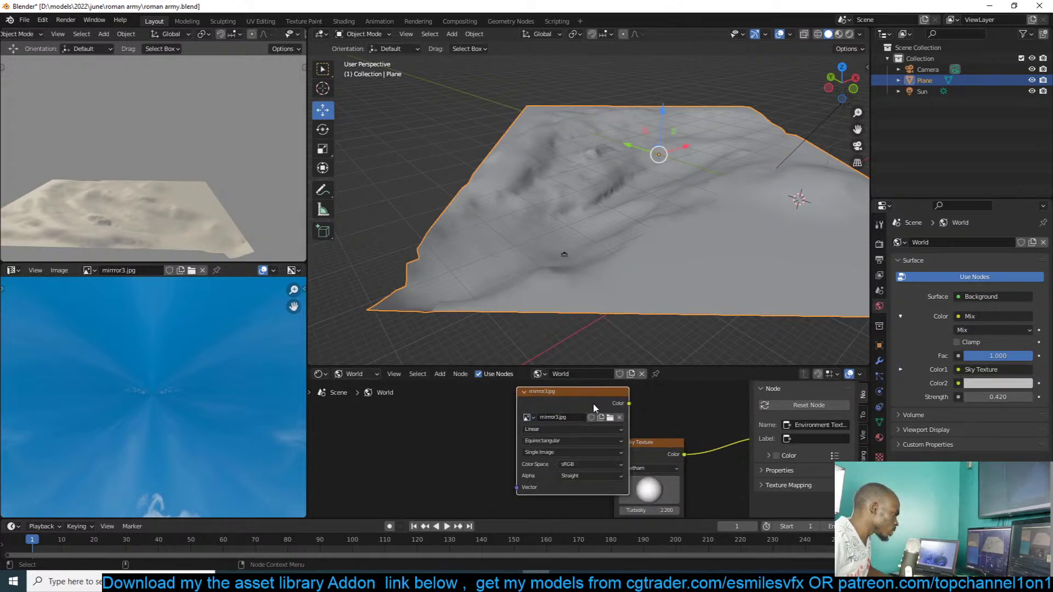
pyautogui.moveTo(595, 408); pyautogui.dragTo(532, 408)
# - Set the Environment Texture projection to Mirror Ball and connect its color to the Mix node's Color2
pyautogui.scroll(2, 439, 426)
pyautogui.click(409, 438)
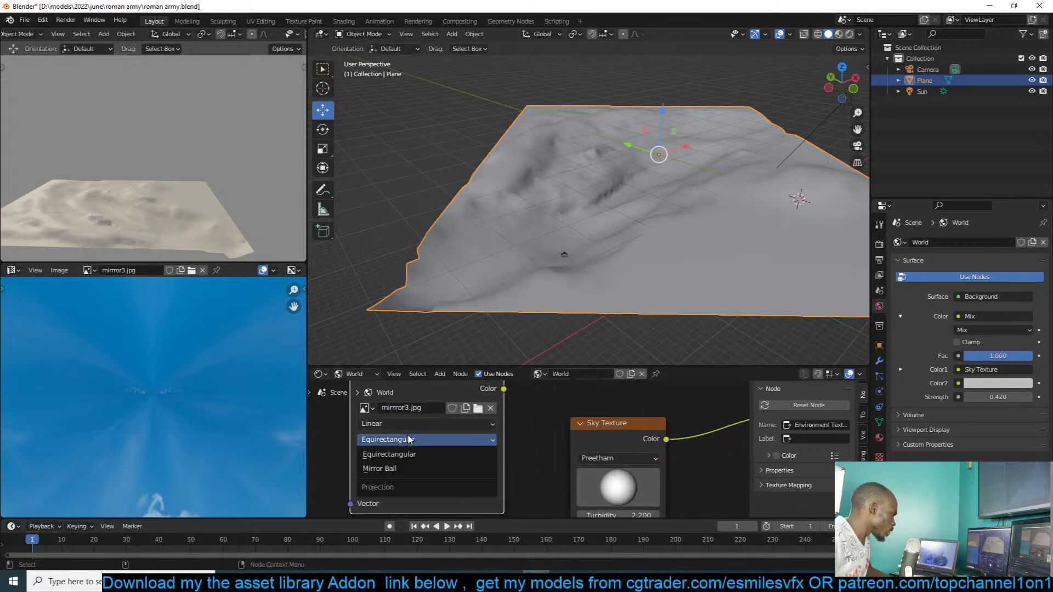
pyautogui.click(405, 477)
pyautogui.scroll(-2, 434, 445)
pyautogui.moveTo(464, 422); pyautogui.dragTo(664, 450)
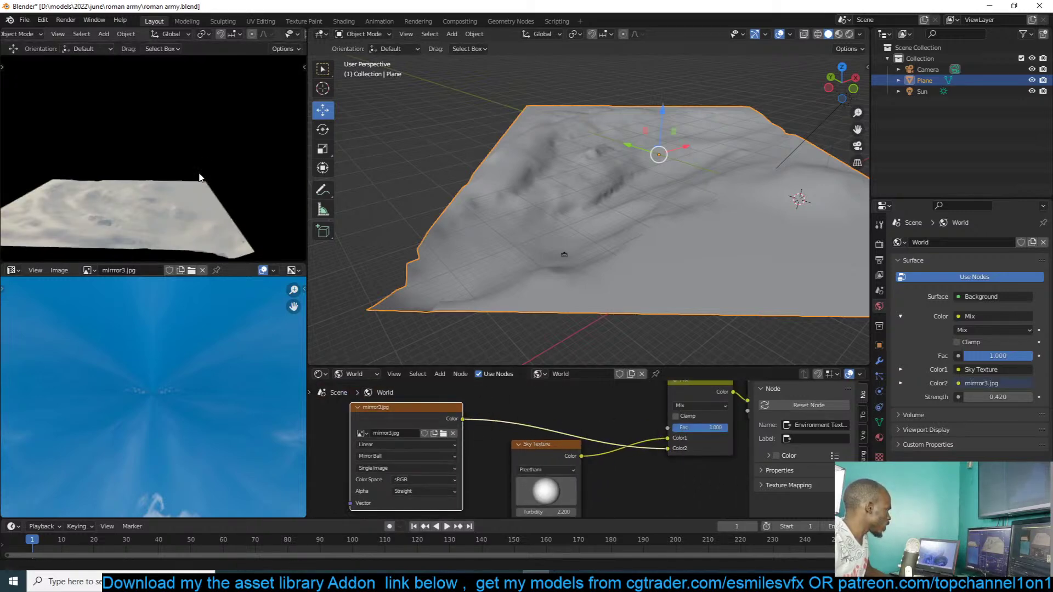
# - Attach Mapping and Texture Coordinate nodes to the mirror3.jpg Environment Texture node
pyautogui.moveTo(161, 168); pyautogui.dragTo(184, 151, button='middle')
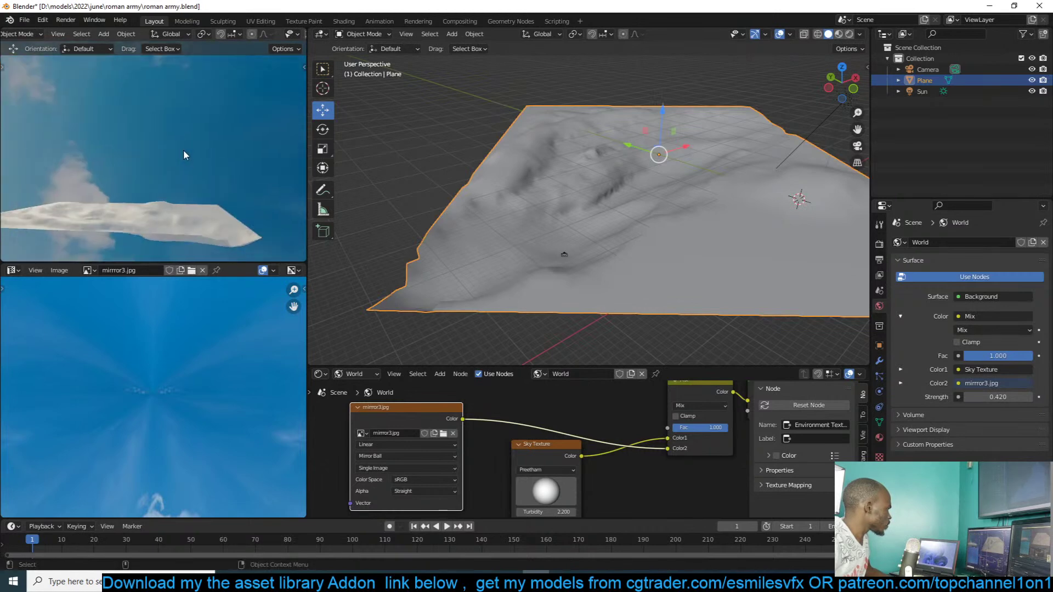
pyautogui.scroll(6, 183, 149)
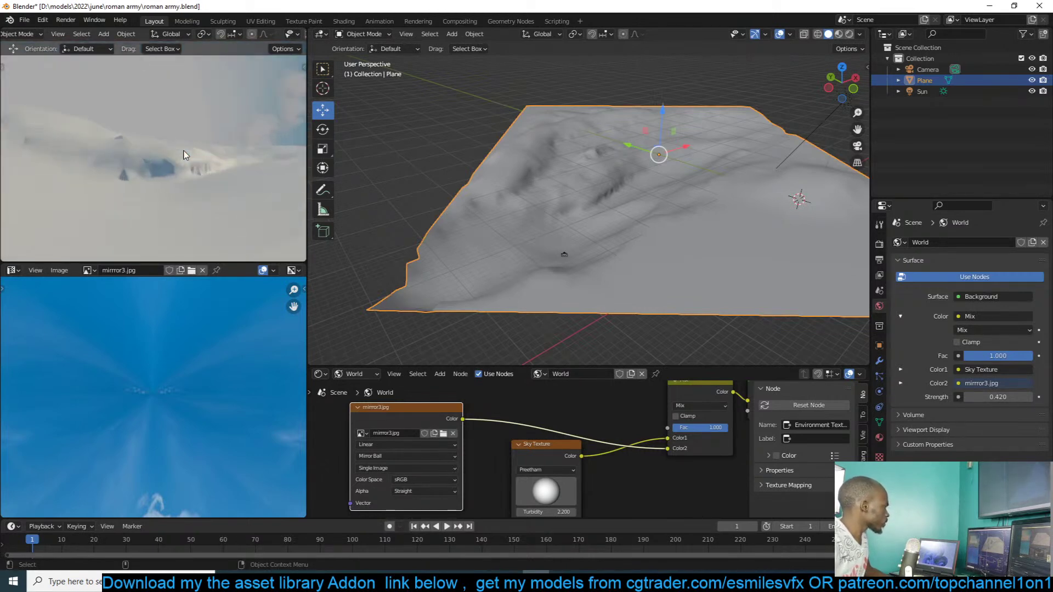
pyautogui.scroll(-2, 583, 471)
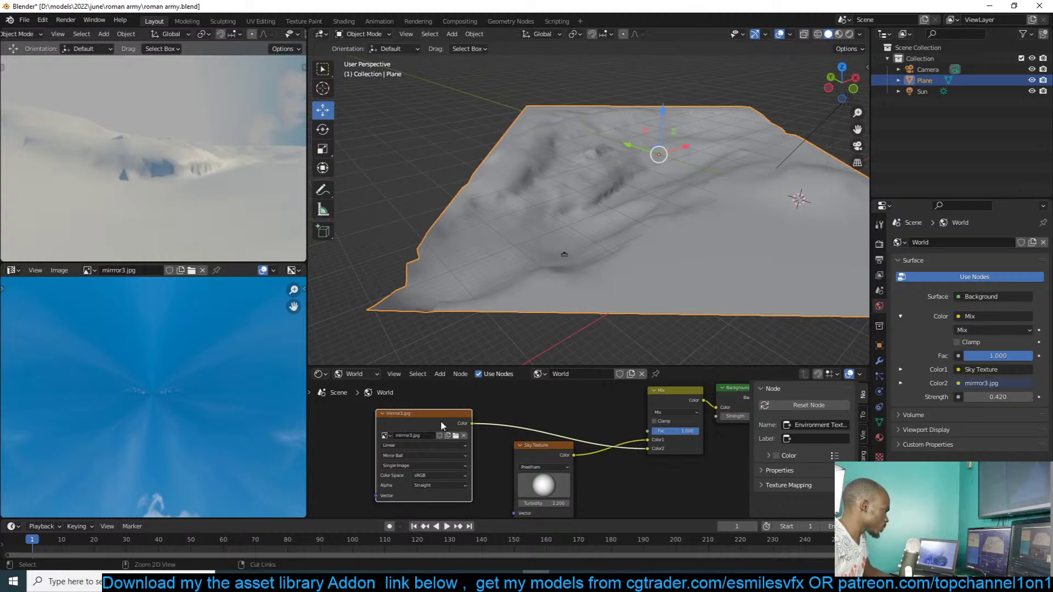
pyautogui.hotkey('ctrl', 't')
pyautogui.moveTo(440, 419); pyautogui.dragTo(676, 387, button='middle')
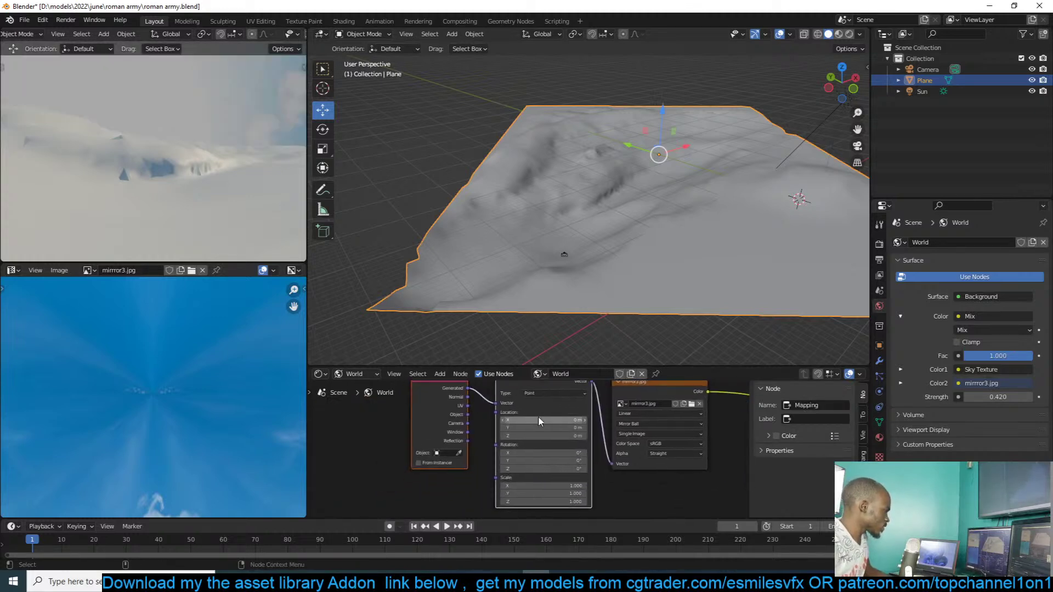
# - Set the Mapping node's X rotation to 90°
pyautogui.moveTo(563, 461)
pyautogui.mouseDown()
pyautogui.moveTo(581, 461)
pyautogui.moveTo(563, 460)
pyautogui.moveTo(570, 453)
pyautogui.mouseUp()
pyautogui.click(566, 453)
pyautogui.write('90')
pyautogui.press('Return')
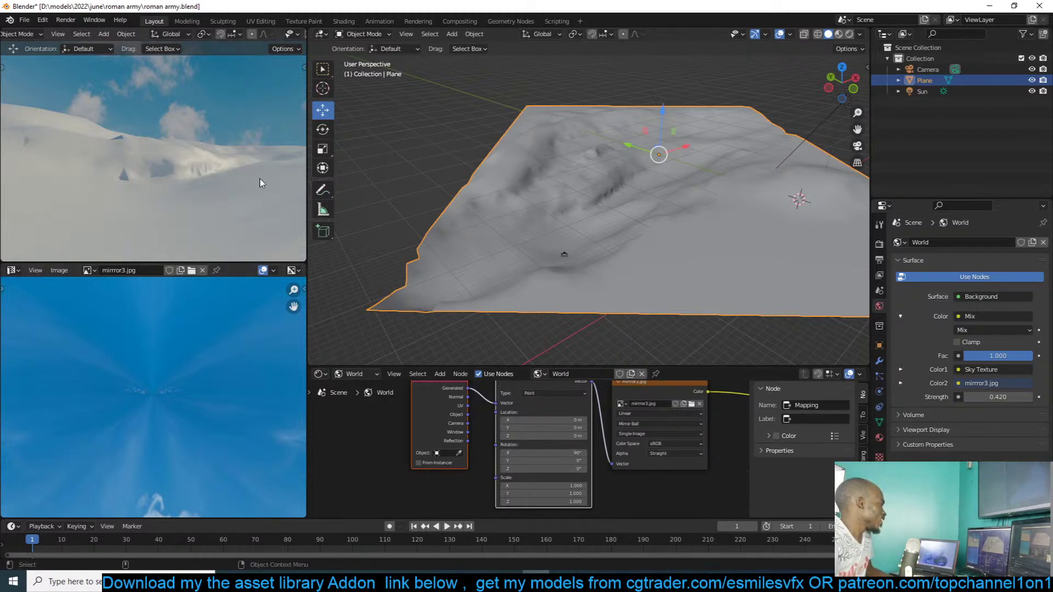
# - Try the Color Burn blending mode on the Mix node and settle on Overlay
pyautogui.press('KP_0')
pyautogui.scroll(2, 260, 182)
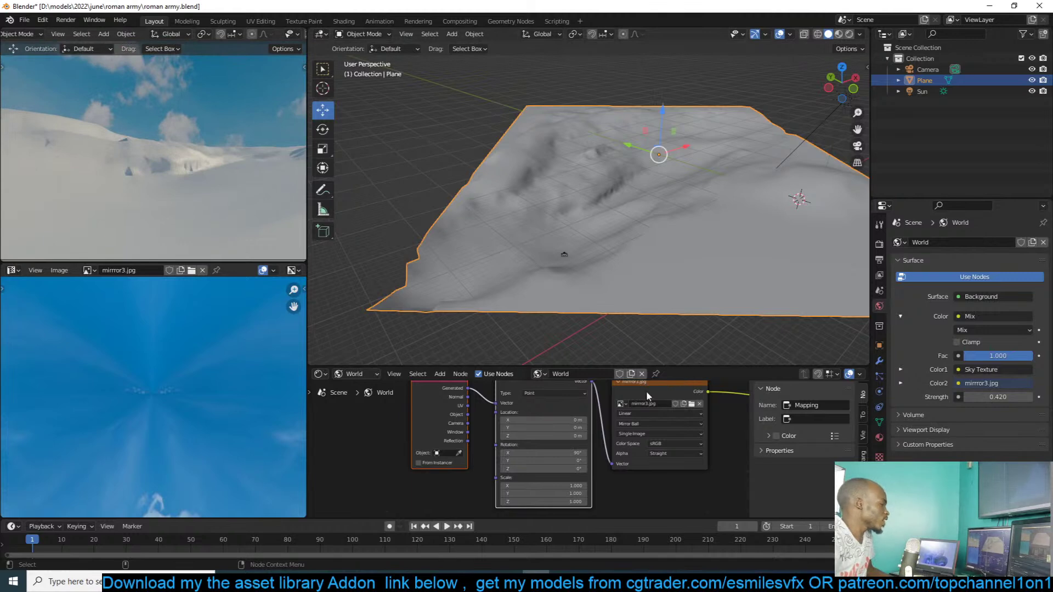
pyautogui.scroll(-2, 682, 447)
pyautogui.scroll(2, 568, 437)
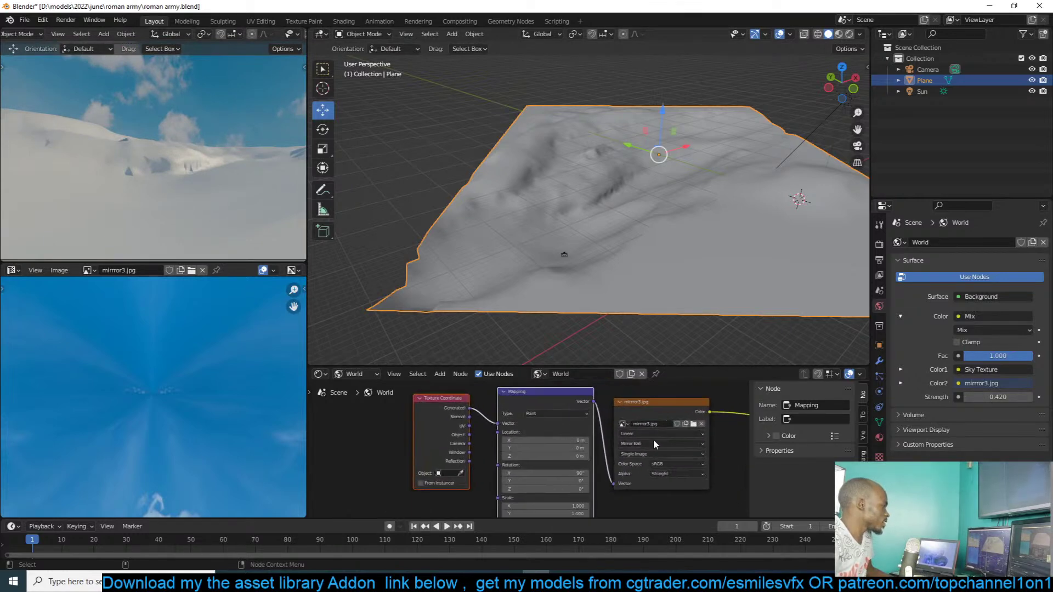
pyautogui.moveTo(650, 442); pyautogui.dragTo(440, 430, button='middle')
pyautogui.moveTo(711, 390); pyautogui.dragTo(614, 442, button='middle')
pyautogui.click(614, 442)
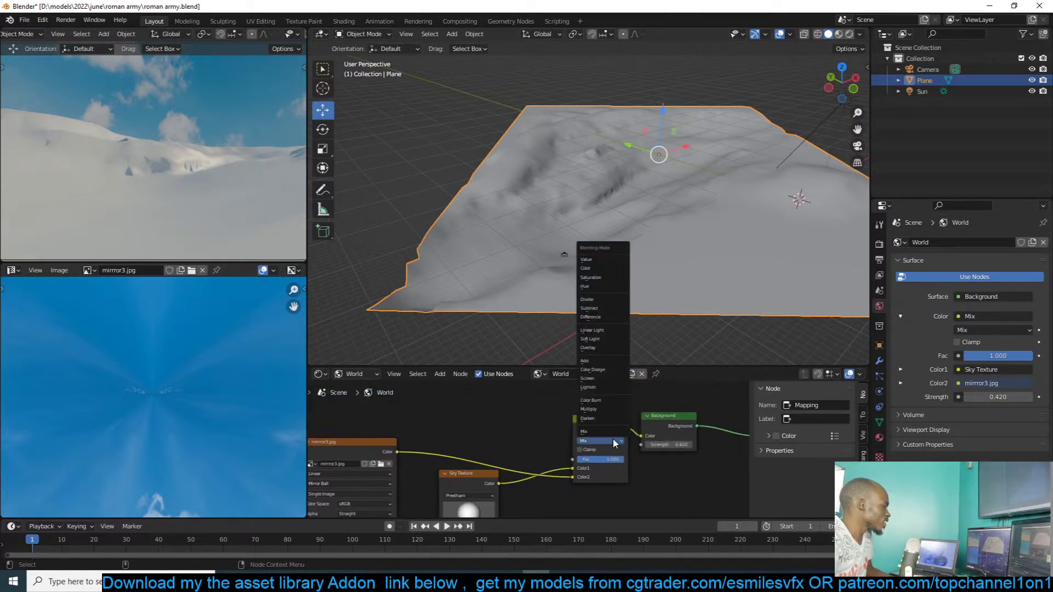
pyautogui.click(601, 400)
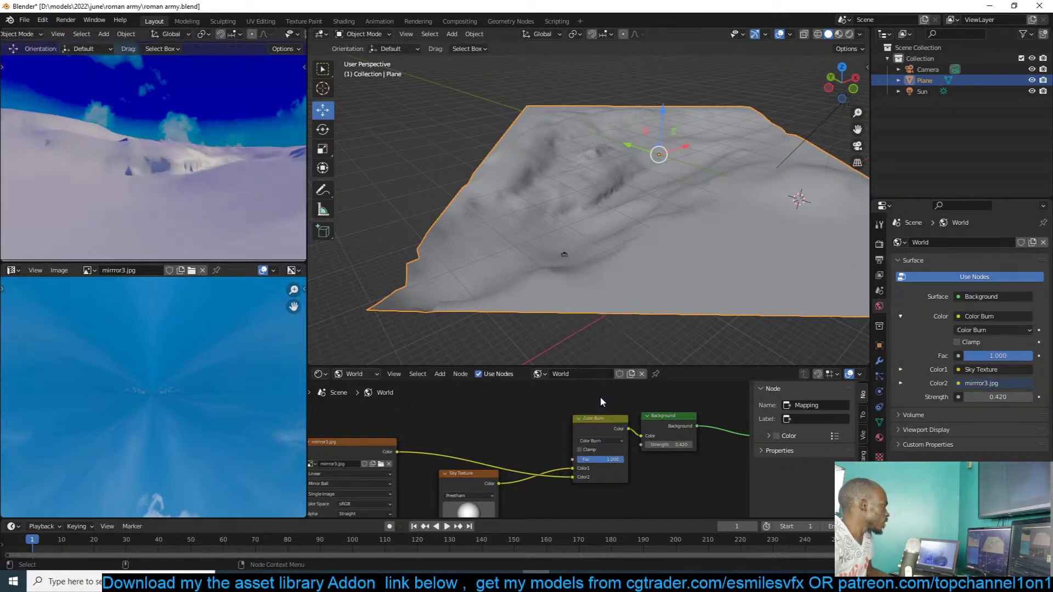
pyautogui.click(610, 441)
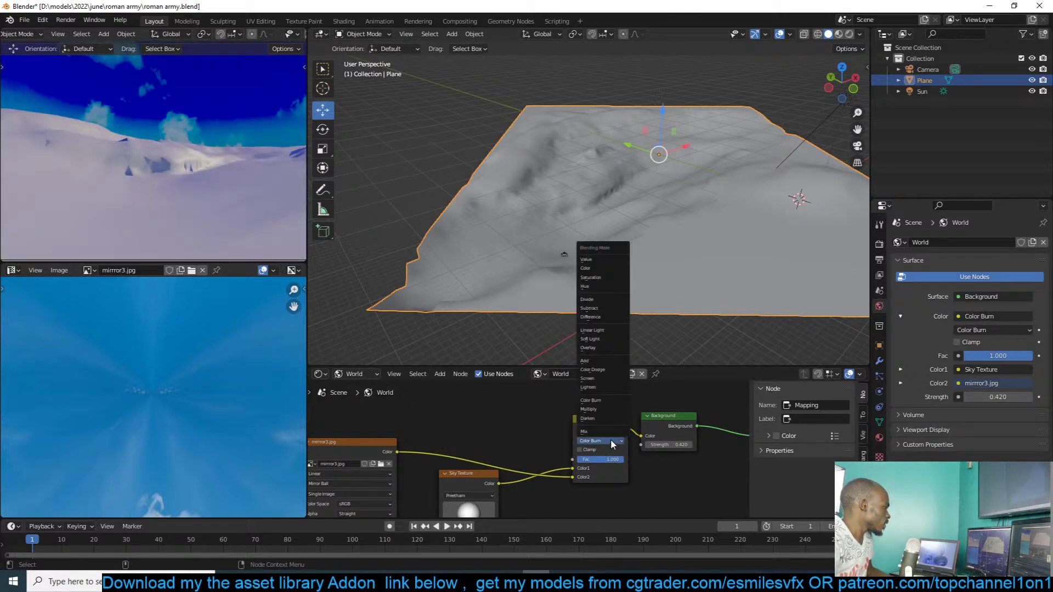
pyautogui.click(609, 346)
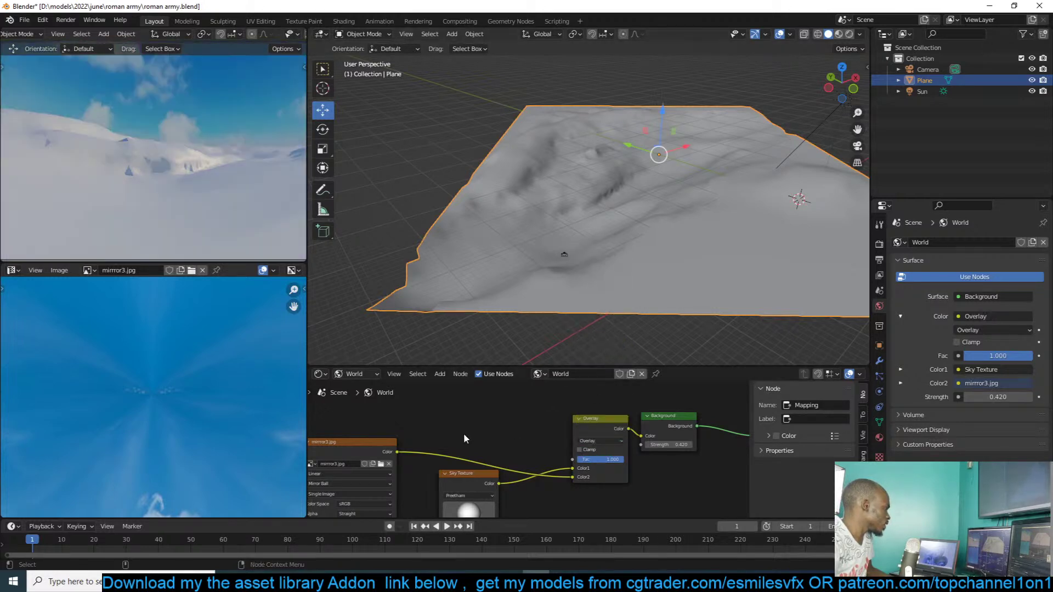
# - Switch the Environment Texture projection to Equirectangular
pyautogui.moveTo(340, 478); pyautogui.dragTo(521, 415, button='middle')
pyautogui.scroll(2, 521, 414)
pyautogui.click(584, 412)
pyautogui.click(577, 423)
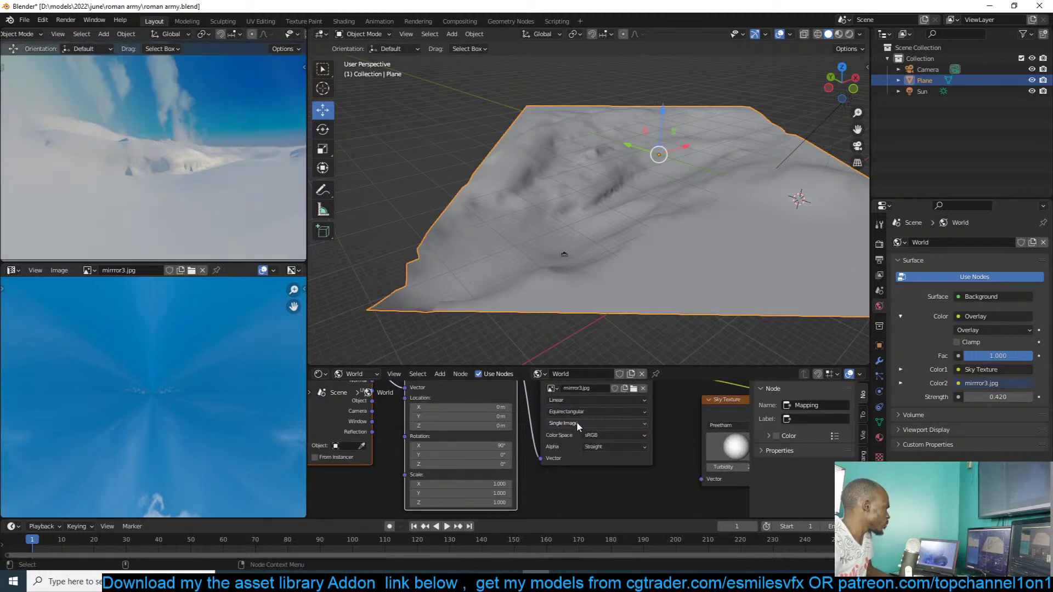
# - Look at the Roman army reference image in the browser and return to Blender
pyautogui.moveTo(165, 180); pyautogui.dragTo(165, 144, button='middle')
pyautogui.hotkey('alt', 'Tab')
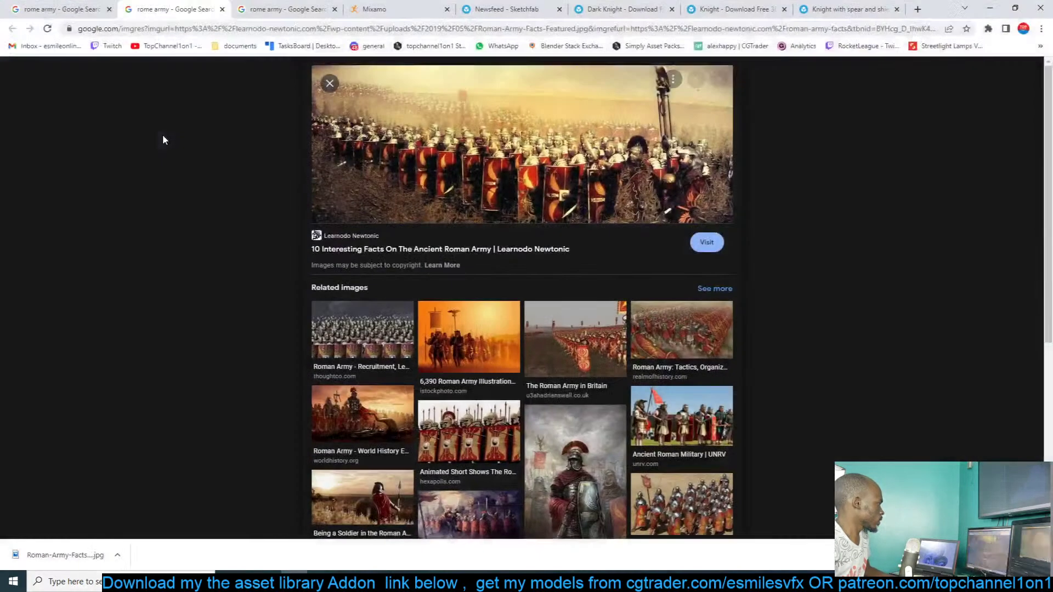
pyautogui.click(536, 580)
# - Set the Mapping node's X rotation to 0°
pyautogui.moveTo(181, 137); pyautogui.dragTo(285, 135, button='middle')
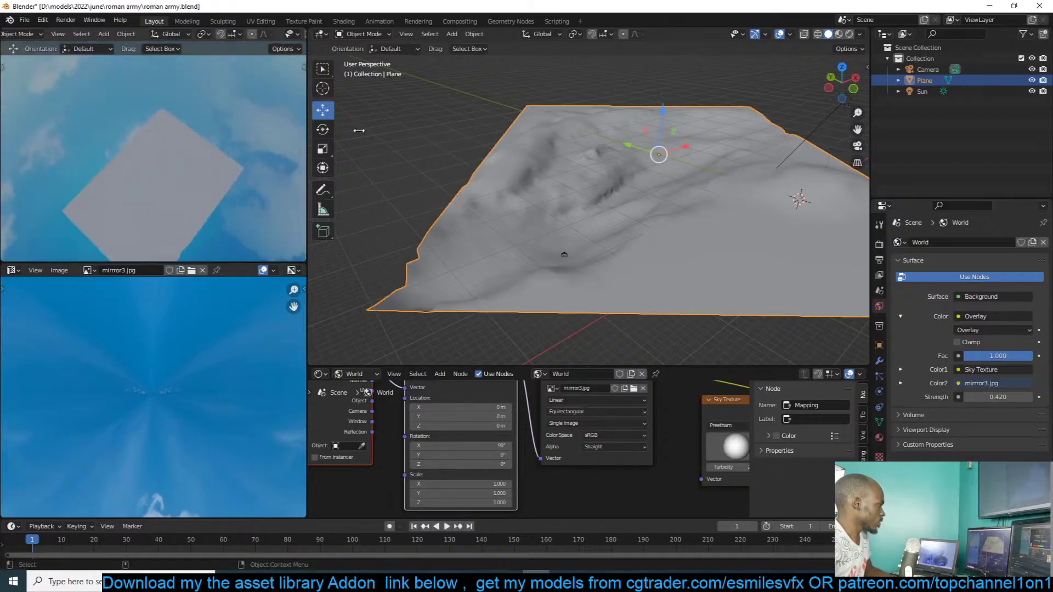
pyautogui.moveTo(253, 188); pyautogui.dragTo(275, 188, button='middle')
pyautogui.scroll(2, 523, 446)
pyautogui.doubleClick(493, 445)
pyautogui.write('0')
pyautogui.press('Return')
# - Rotate the camera freely to bring more sky into the frame and select the terrain plane again
pyautogui.scroll(-3, 71, 163)
pyautogui.scroll(2, 175, 135)
pyautogui.hotkey('alt', 'a')
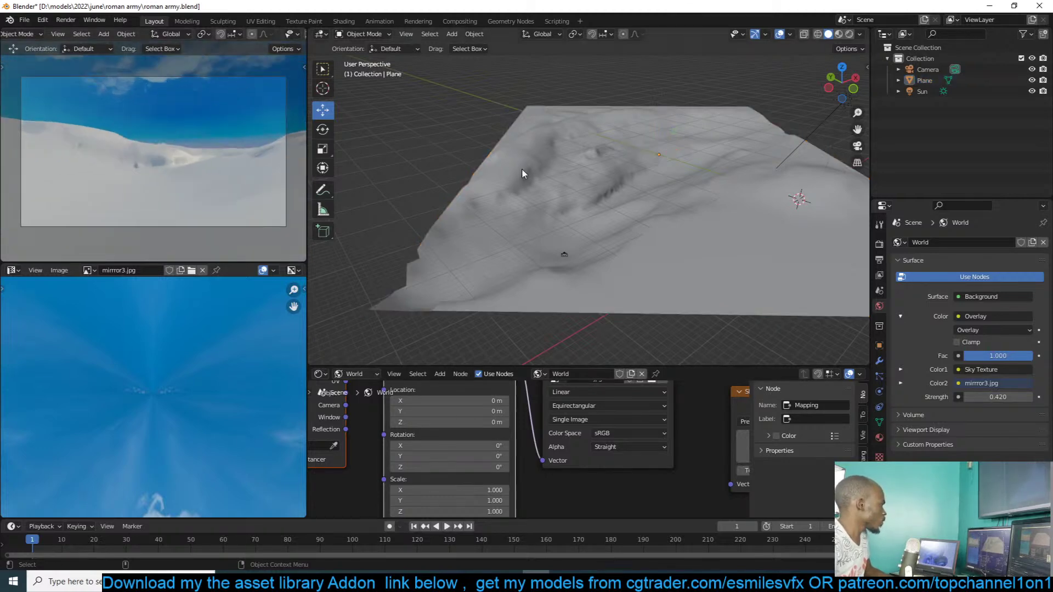
pyautogui.click(562, 257)
pyautogui.click(563, 255)
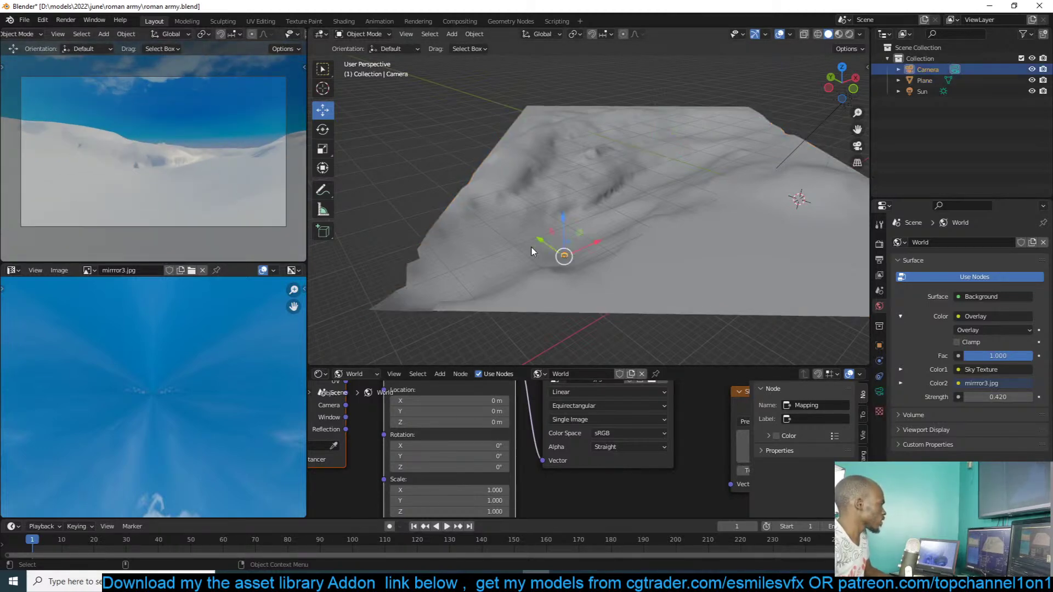
pyautogui.press('r')
pyautogui.press('r')
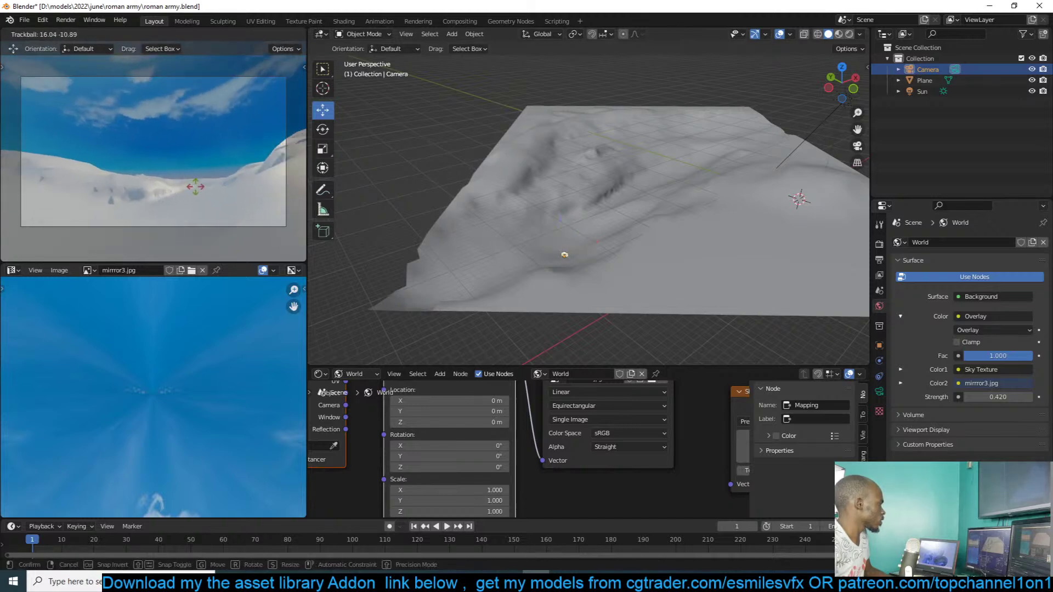
pyautogui.click(565, 255)
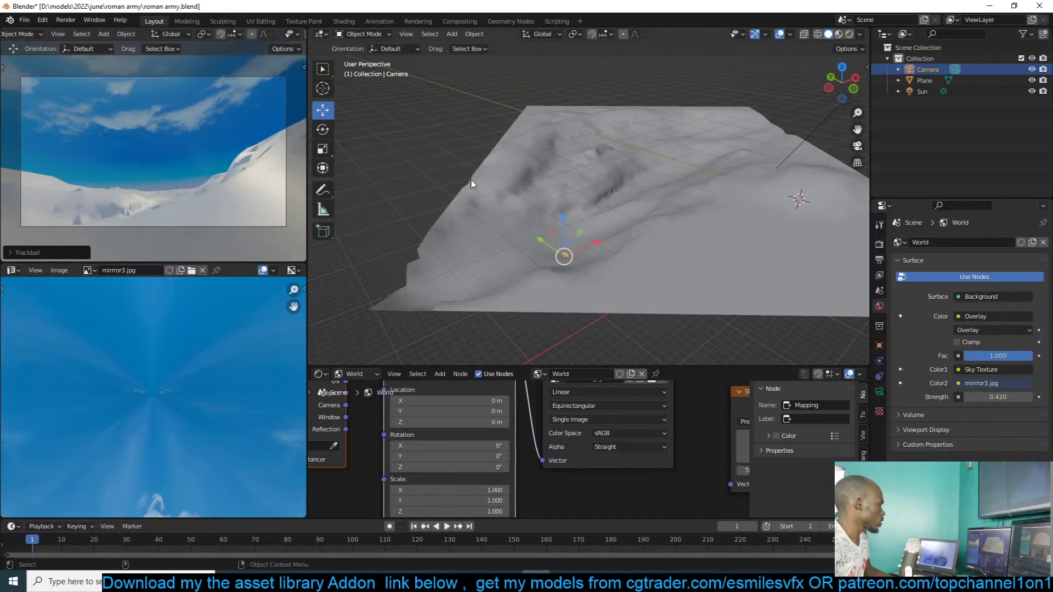
pyautogui.click(495, 200)
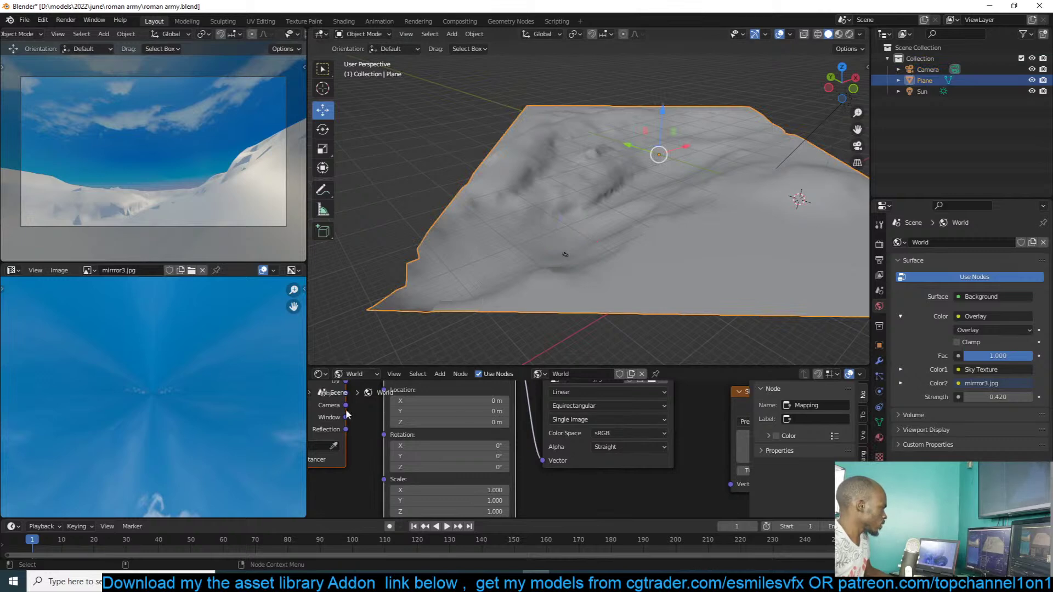
# - Switch the Environment Texture projection from Equirectangular to Mirror Ball
pyautogui.scroll(-2, 397, 423)
pyautogui.scroll(2, 449, 435)
pyautogui.moveTo(449, 434); pyautogui.dragTo(403, 429, button='middle')
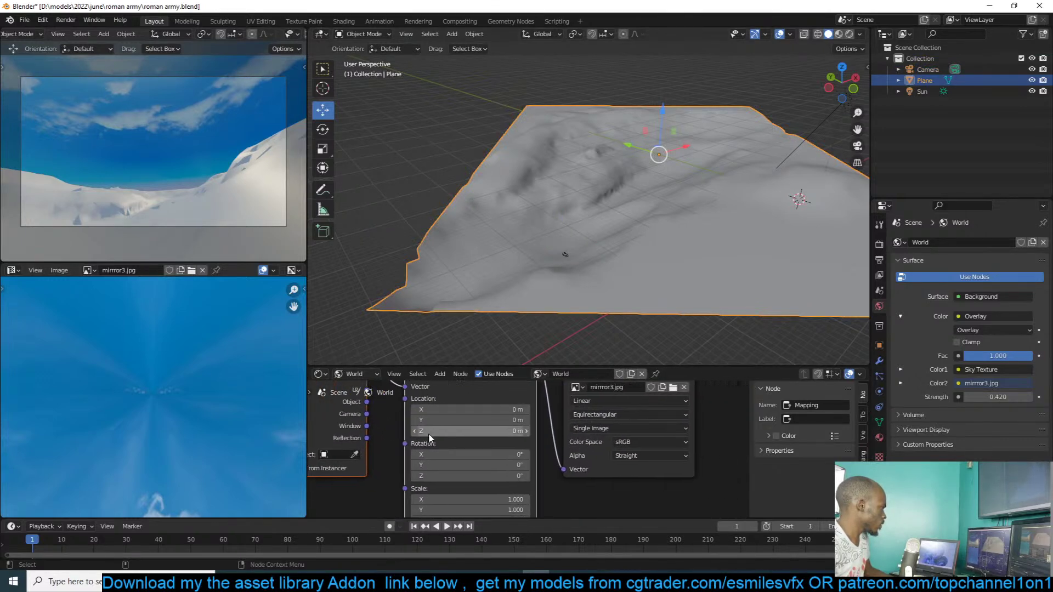
pyautogui.click(634, 416)
pyautogui.click(618, 432)
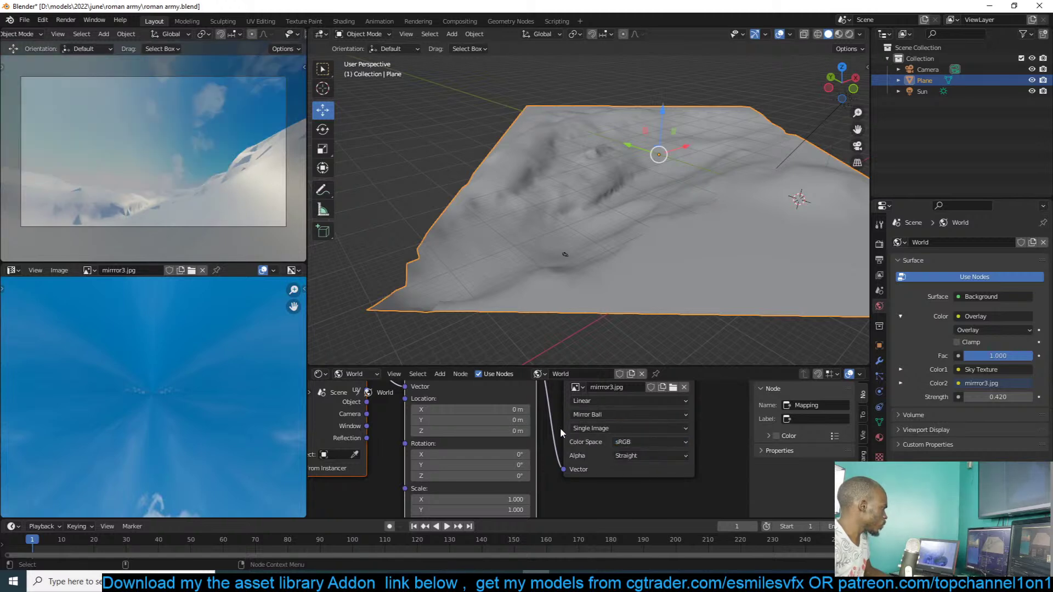
# - Set the Mapping node's X rotation to 90°
pyautogui.moveTo(447, 431); pyautogui.dragTo(472, 443, button='middle')
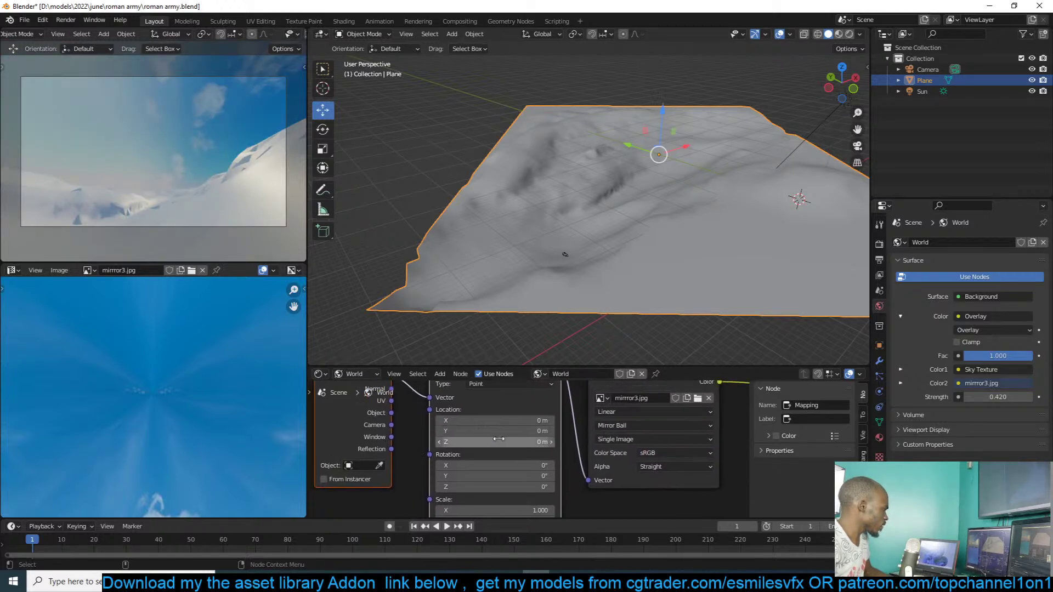
pyautogui.click(519, 464)
pyautogui.write('90')
pyautogui.press('Return')
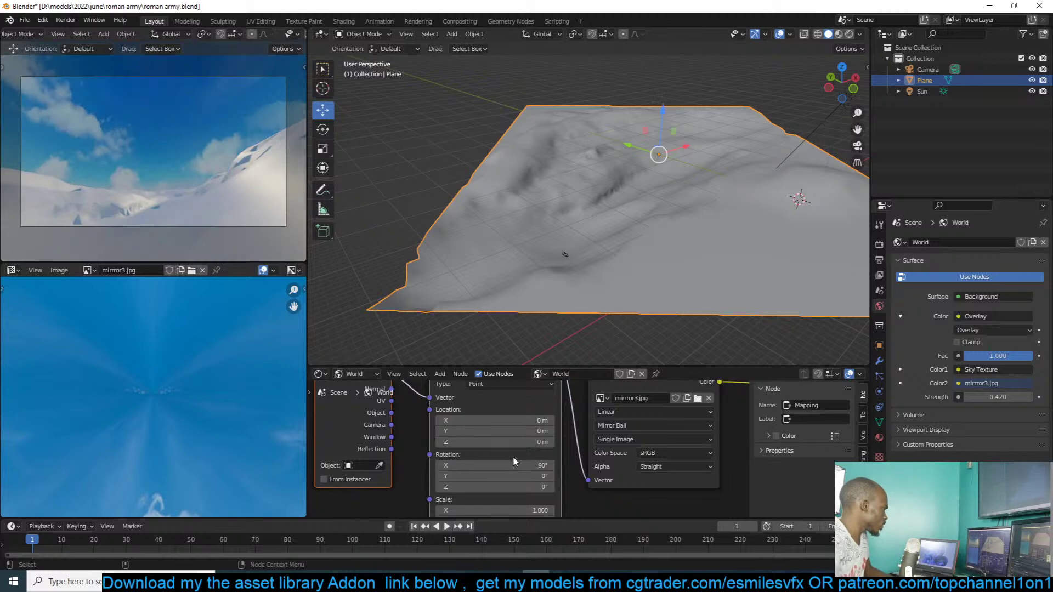
# - View the terrain through the camera, deselect the plane and save the file
pyautogui.moveTo(570, 236); pyautogui.dragTo(618, 236, button='middle')
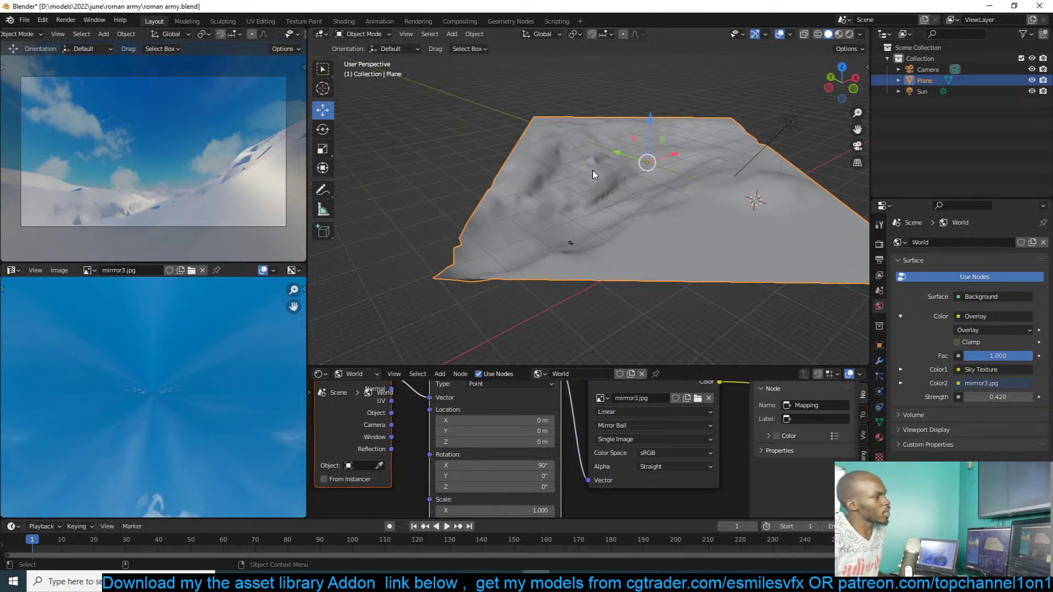
pyautogui.hotkey('ctrl', 's')
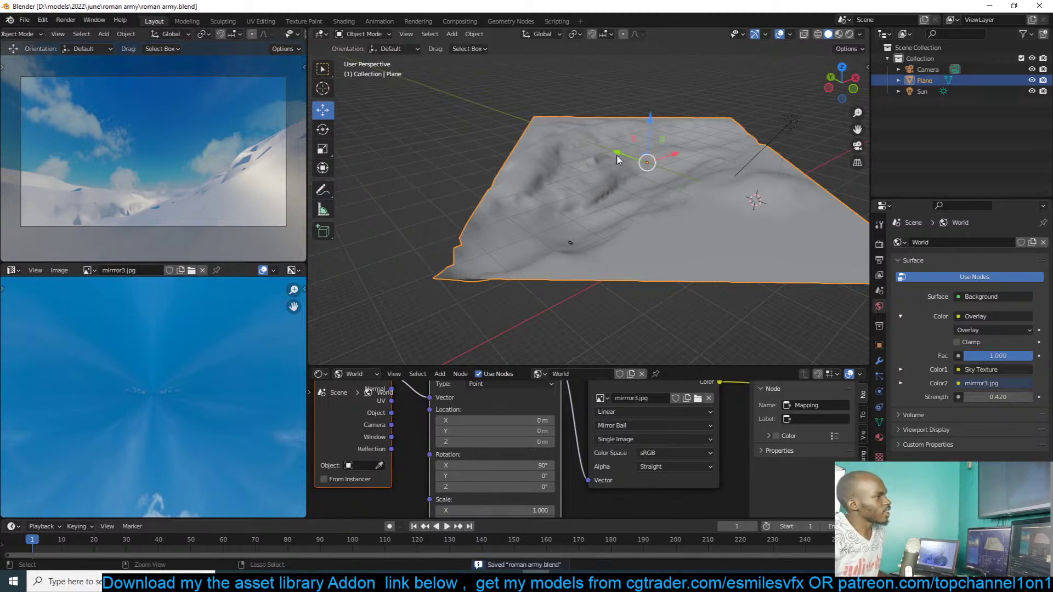
pyautogui.press('KP_0')
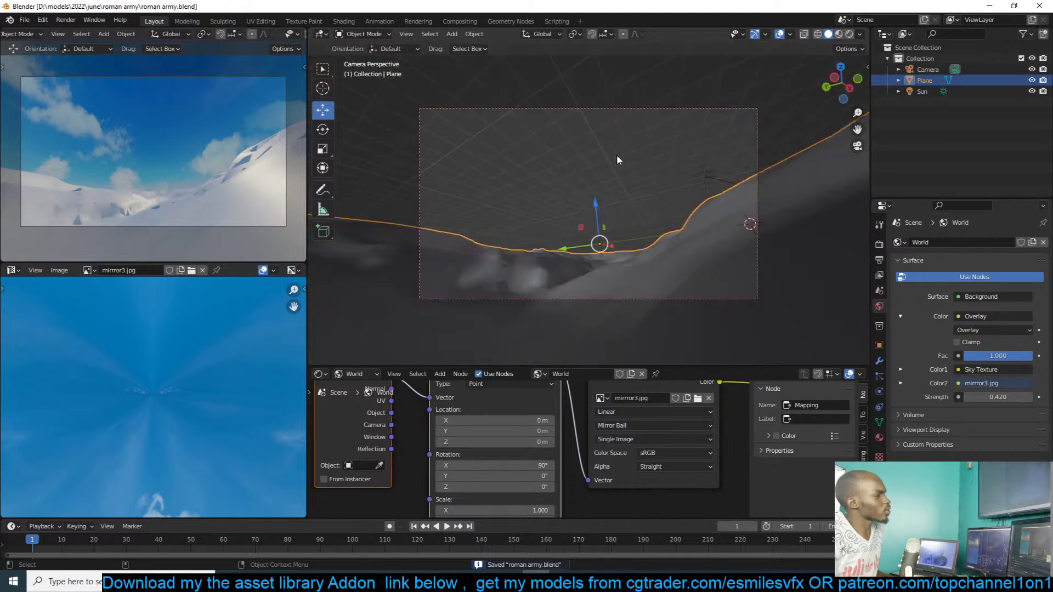
pyautogui.scroll(2, 617, 157)
pyautogui.click(617, 157)
pyautogui.hotkey('ctrl', 's')
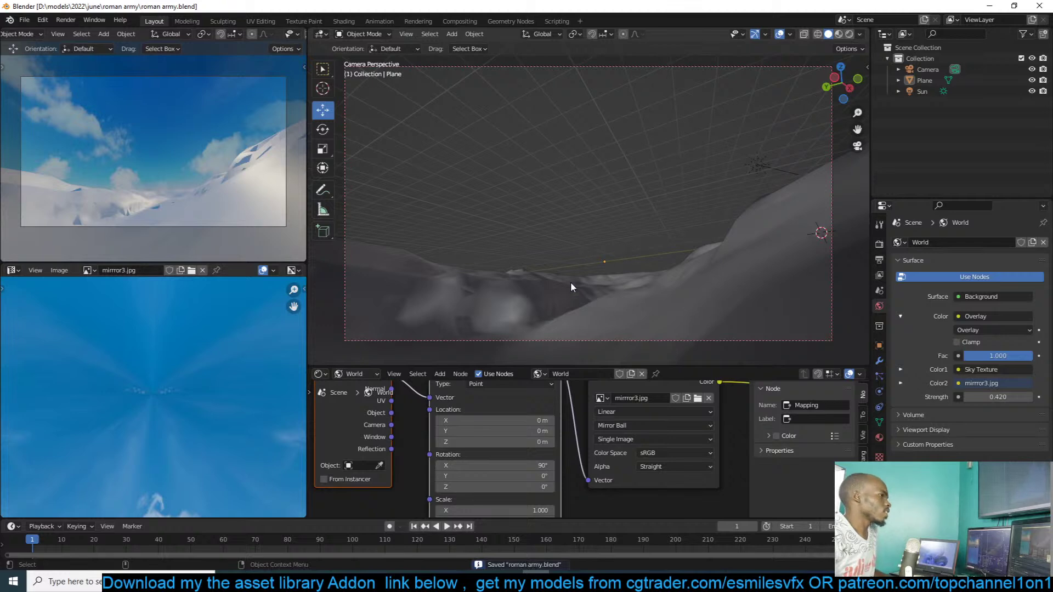
# - Open the folder holding the downloaded knight_with_spear_and_shield.zip from Internet Download Manager and move its window to the other monitor
pyautogui.click(274, 581)
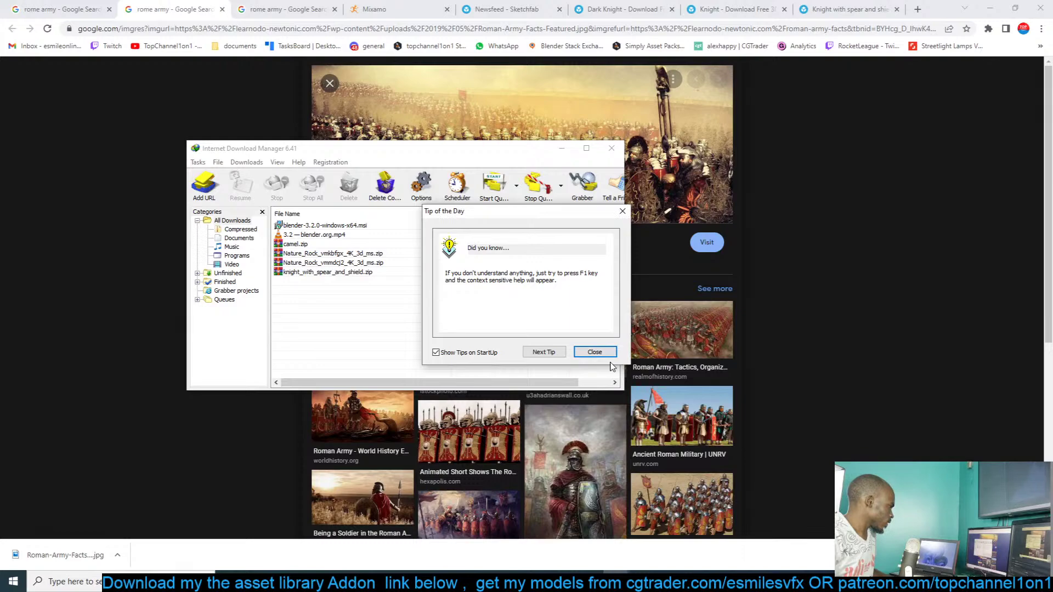
pyautogui.click(596, 352)
pyautogui.click(309, 273)
pyautogui.rightClick(310, 274)
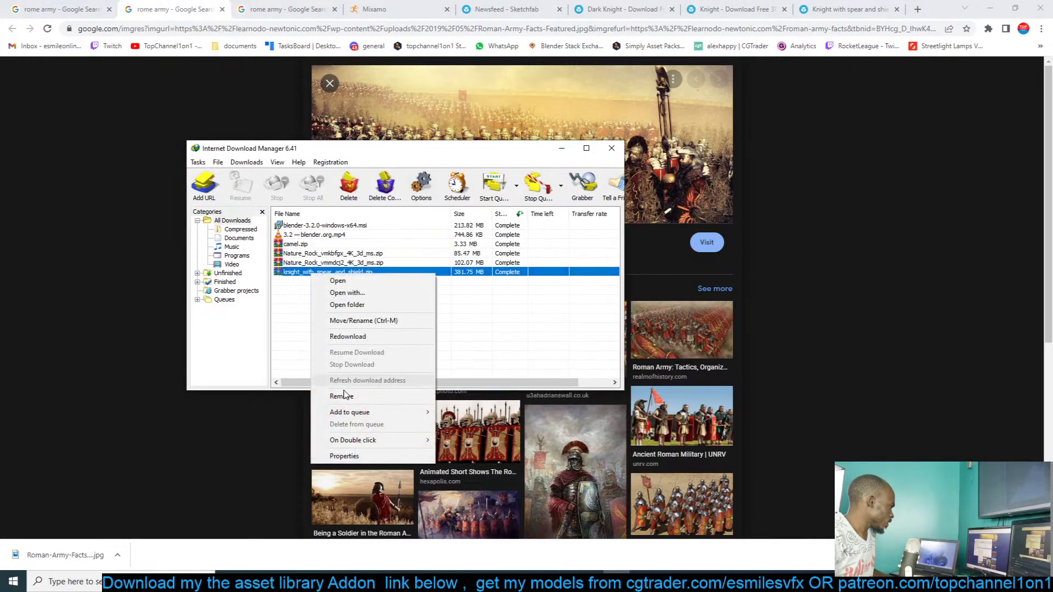
pyautogui.click(376, 305)
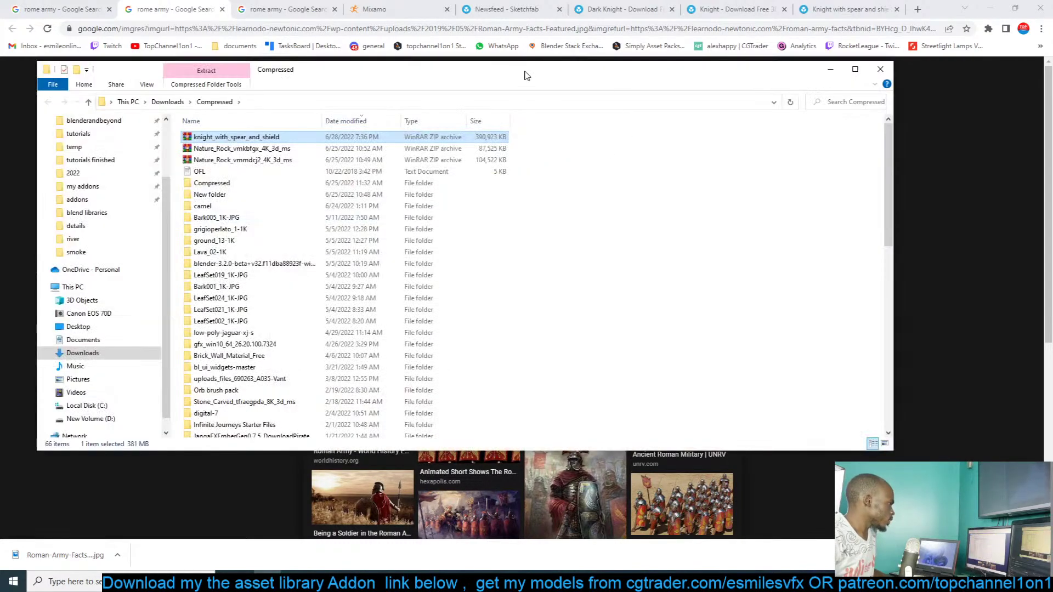
pyautogui.moveTo(521, 73); pyautogui.dragTo(1052, 77)
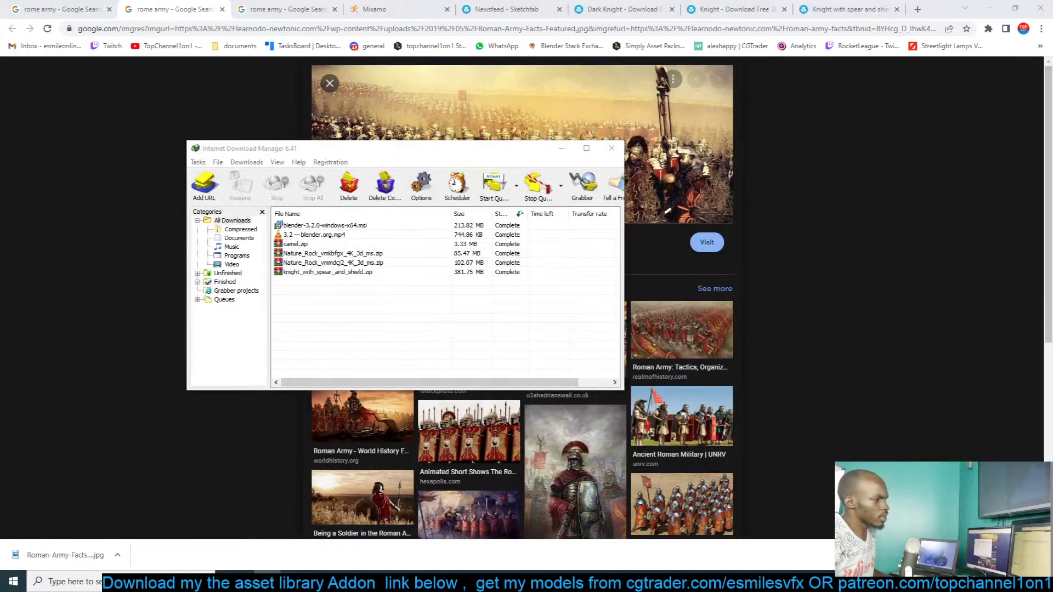
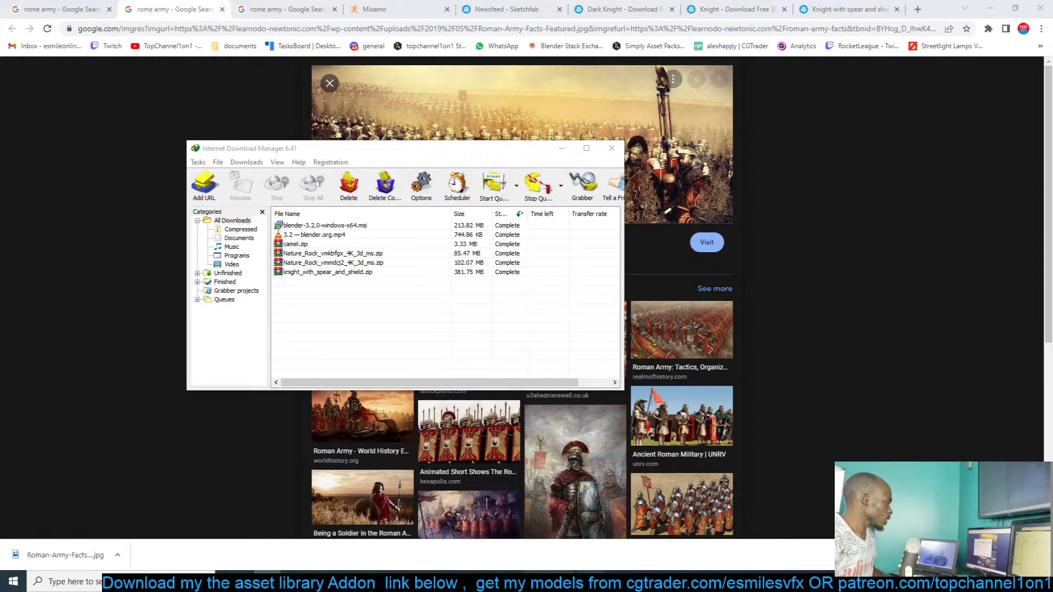
# - Return to Blender, select the terrain plane in a free perspective view and save the file
pyautogui.hotkey('alt', 'Tab')
pyautogui.moveTo(604, 147); pyautogui.dragTo(571, 217, button='middle')
pyautogui.click(585, 214)
pyautogui.hotkey('ctrl', 's')
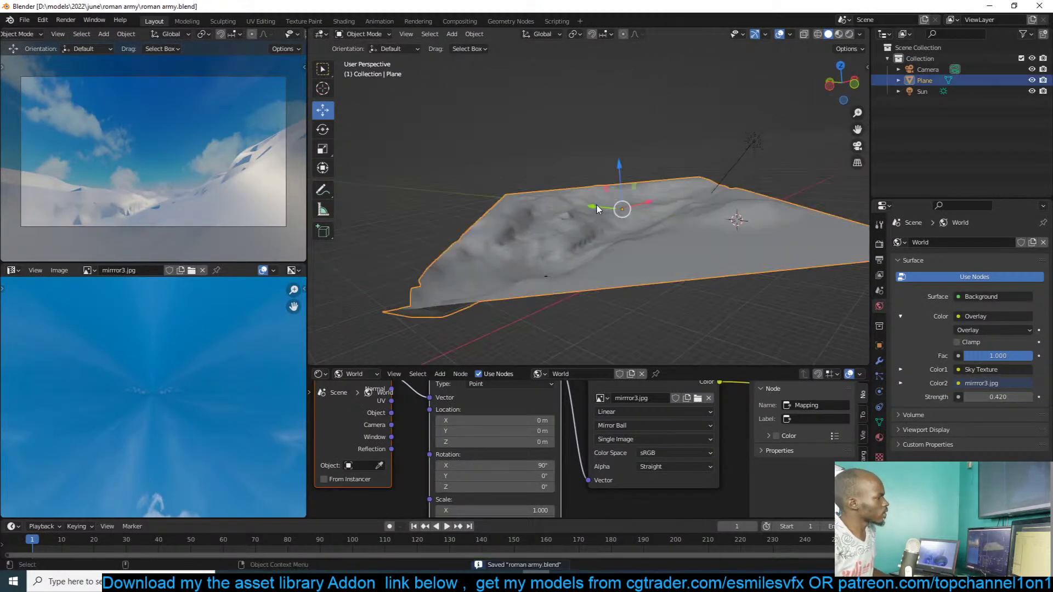
pyautogui.hotkey('shift', 'a')
pyautogui.moveTo(551, 332)
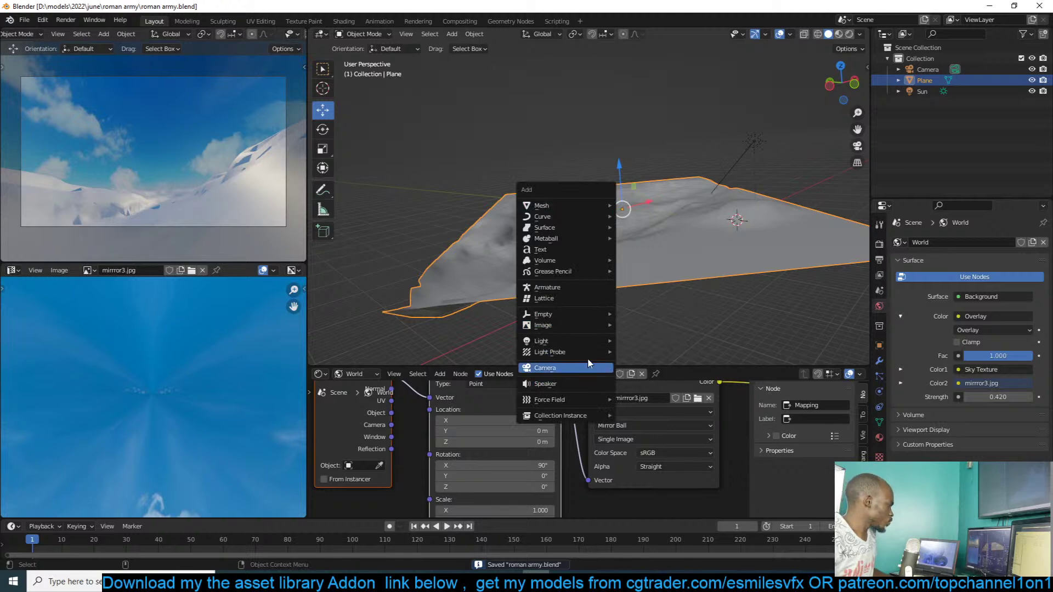
# - Import the knight model as glTF 2.0 from the knight_with_spear_and_shield folder in Downloads\Compressed
pyautogui.click(24, 20)
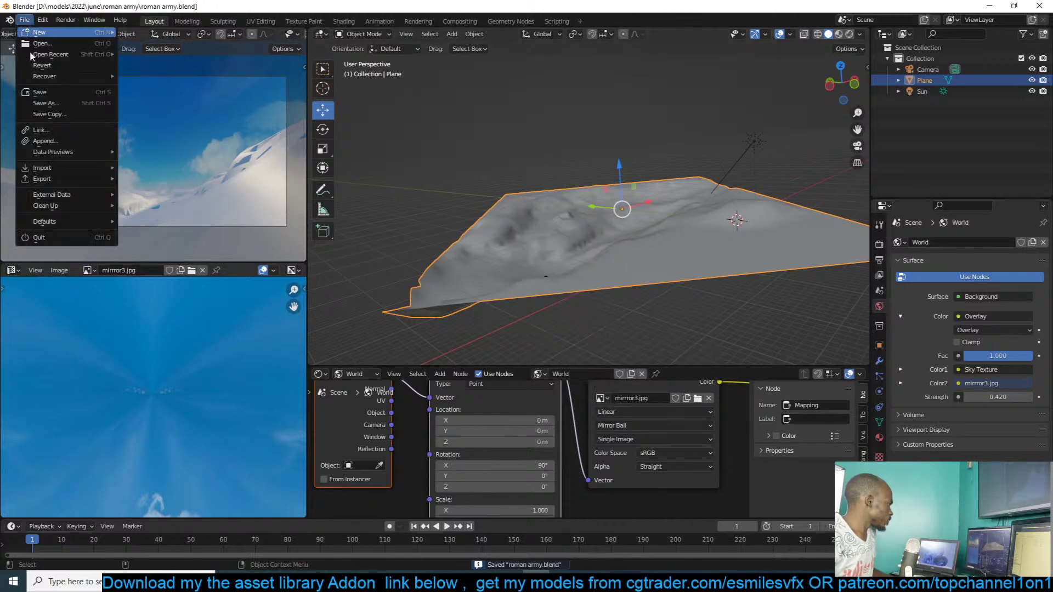
pyautogui.moveTo(55, 168)
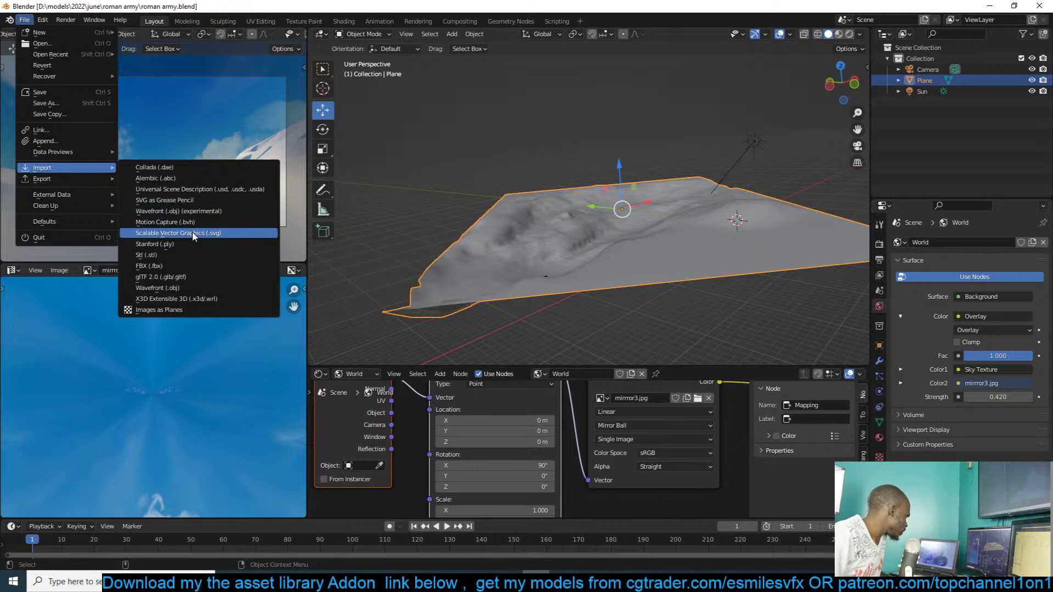
pyautogui.click(186, 277)
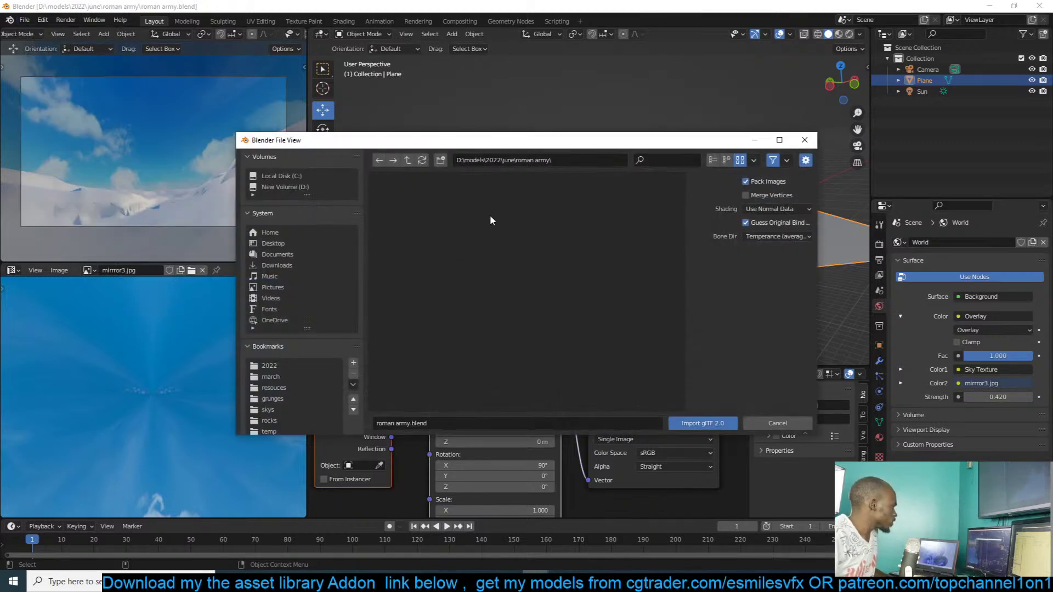
pyautogui.click(277, 265)
pyautogui.click(422, 239)
pyautogui.doubleClick(433, 239)
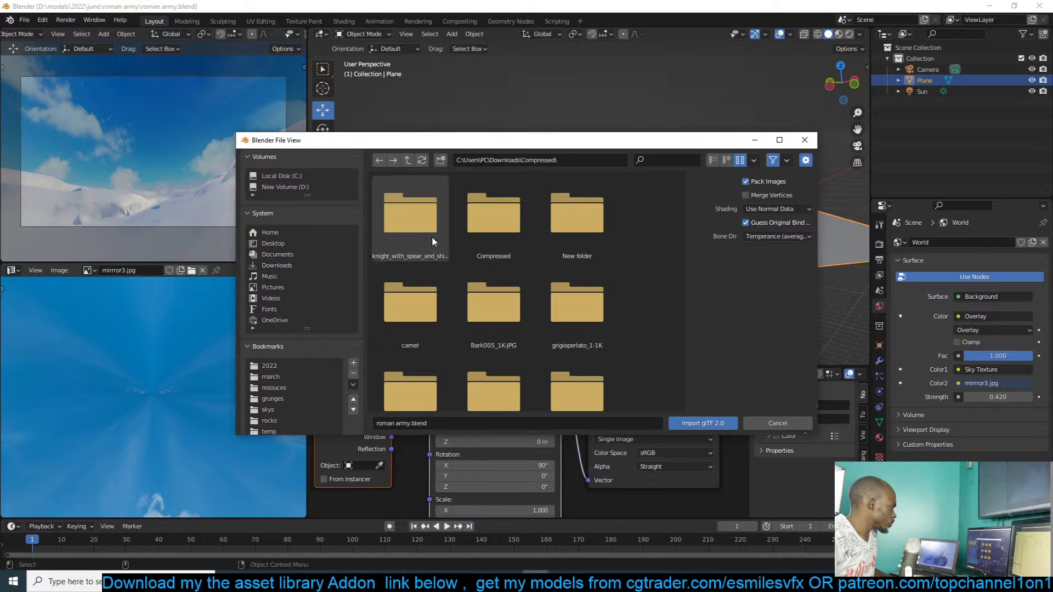
pyautogui.doubleClick(432, 239)
pyautogui.click(468, 240)
pyautogui.click(700, 422)
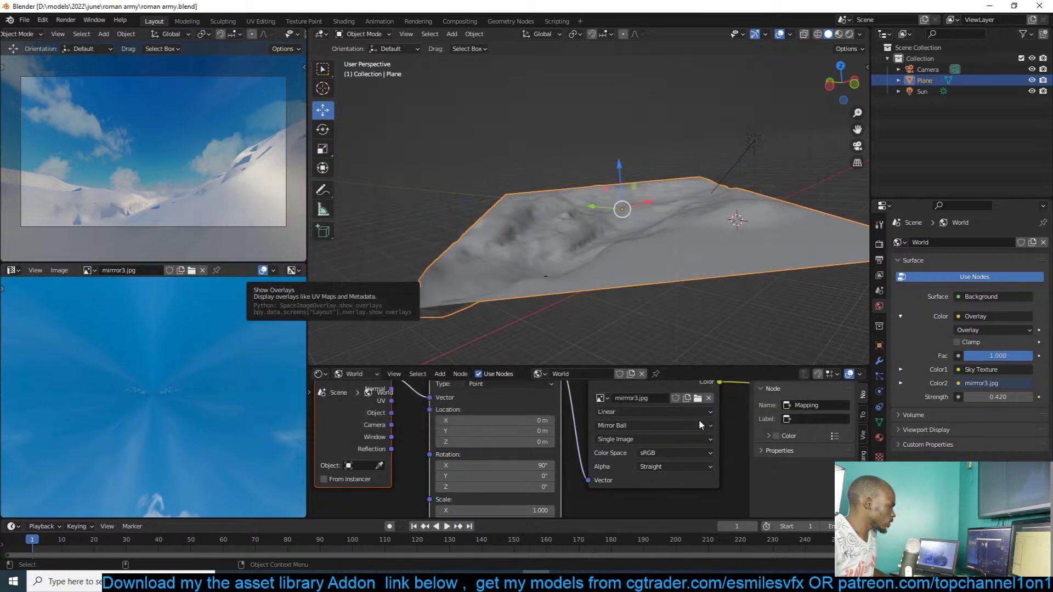
# - Frame the imported knight model and examine how it sits in relation to the terrain plane
pyautogui.scroll(3, 600, 275)
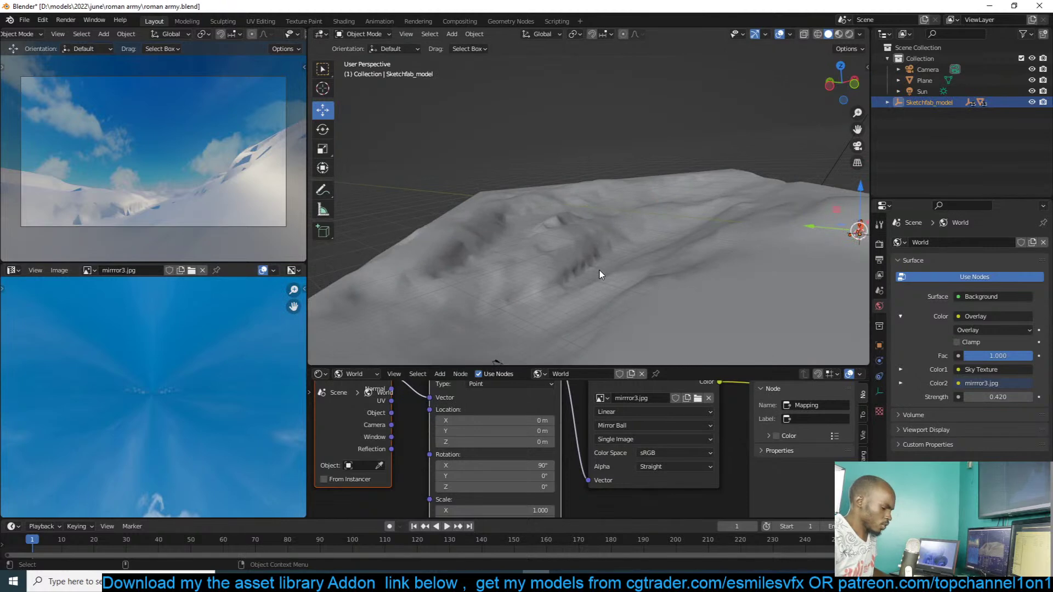
pyautogui.press('KP_Decimal')
pyautogui.moveTo(593, 265); pyautogui.dragTo(713, 263, button='middle')
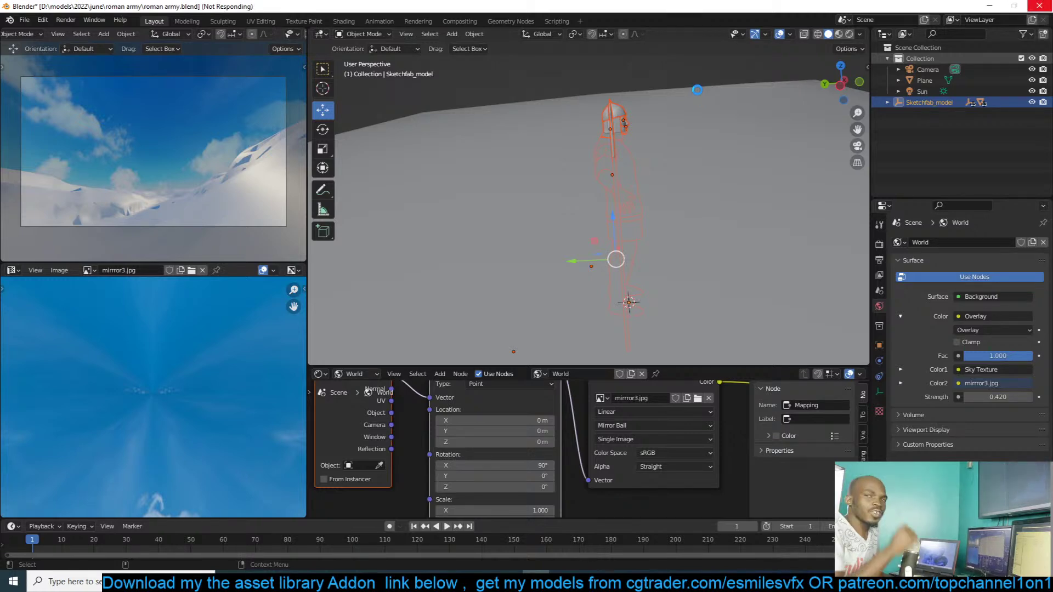
pyautogui.hotkey('alt', 'Tab')
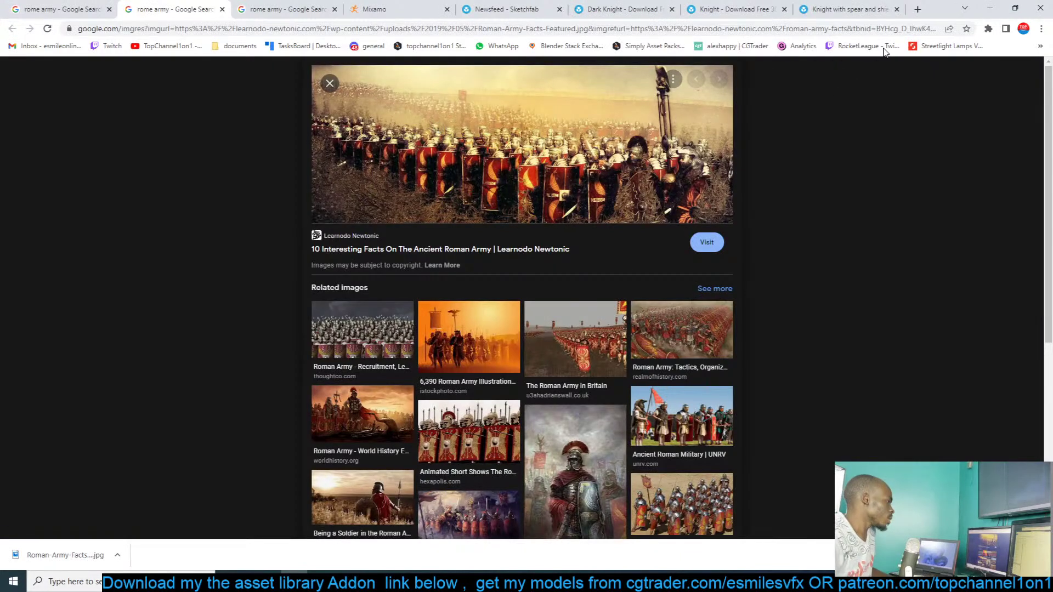
pyautogui.hotkey('alt', 'Tab')
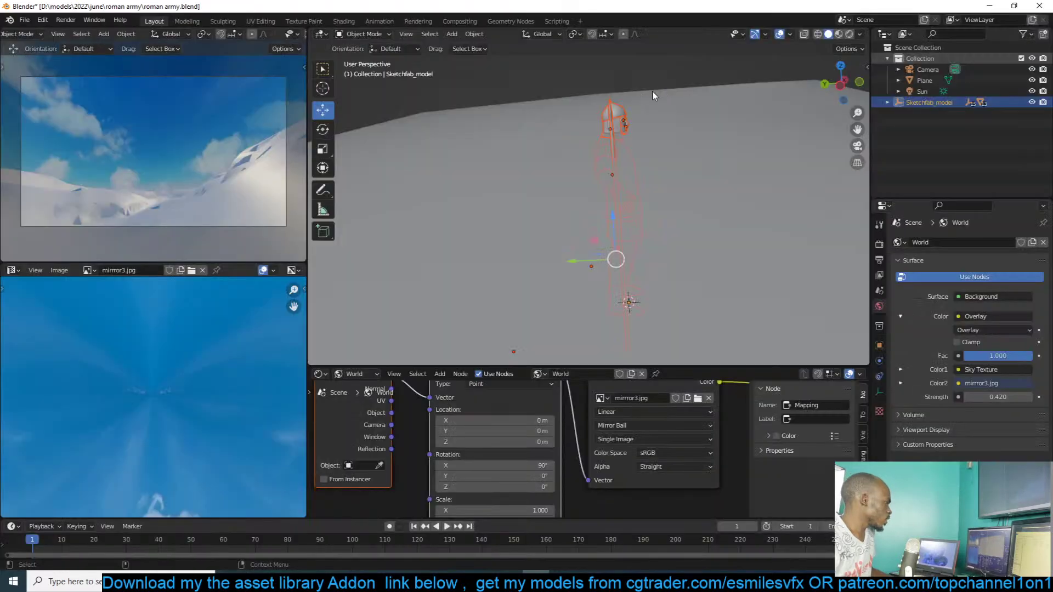
pyautogui.click(653, 96)
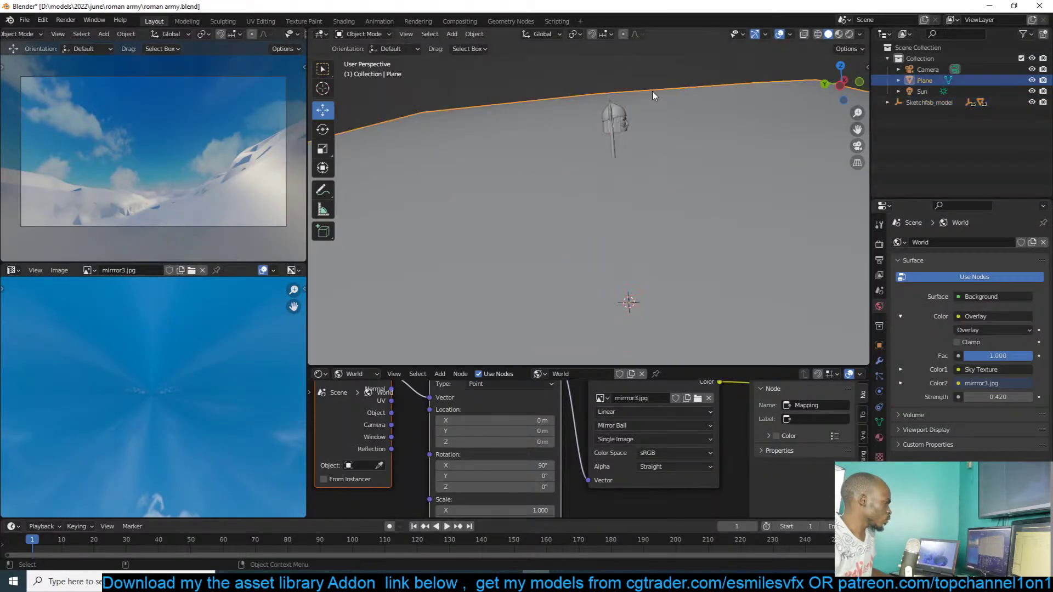
pyautogui.scroll(2, 646, 94)
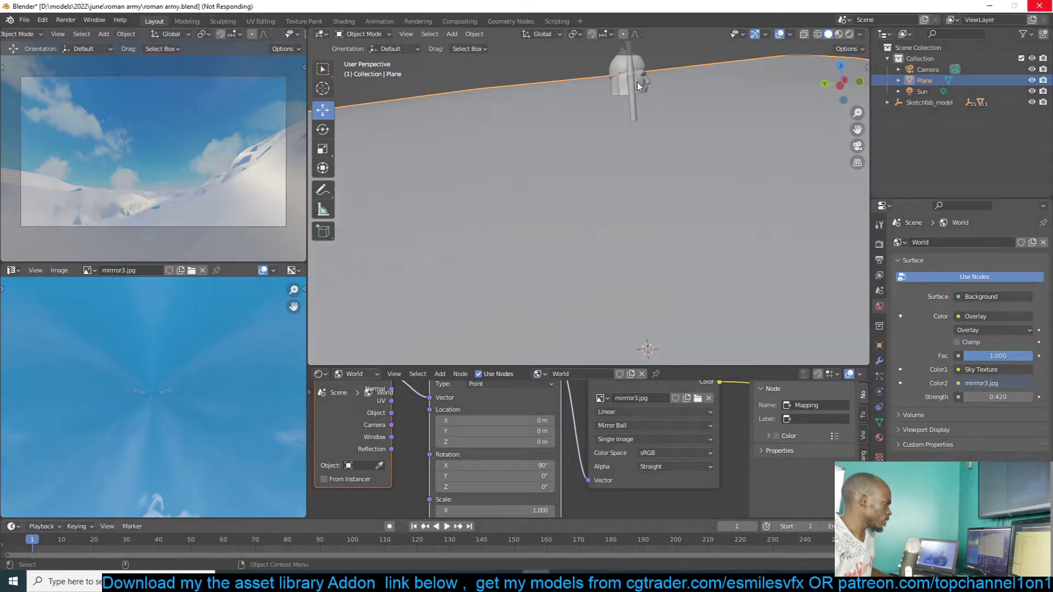
pyautogui.scroll(-2, 643, 84)
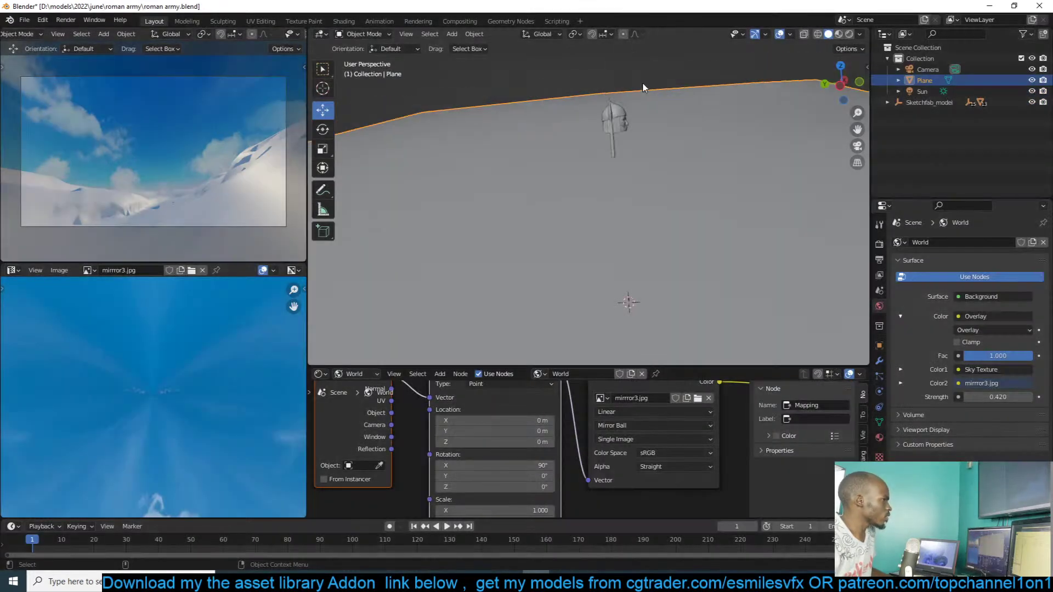
pyautogui.click(622, 108)
pyautogui.click(688, 121)
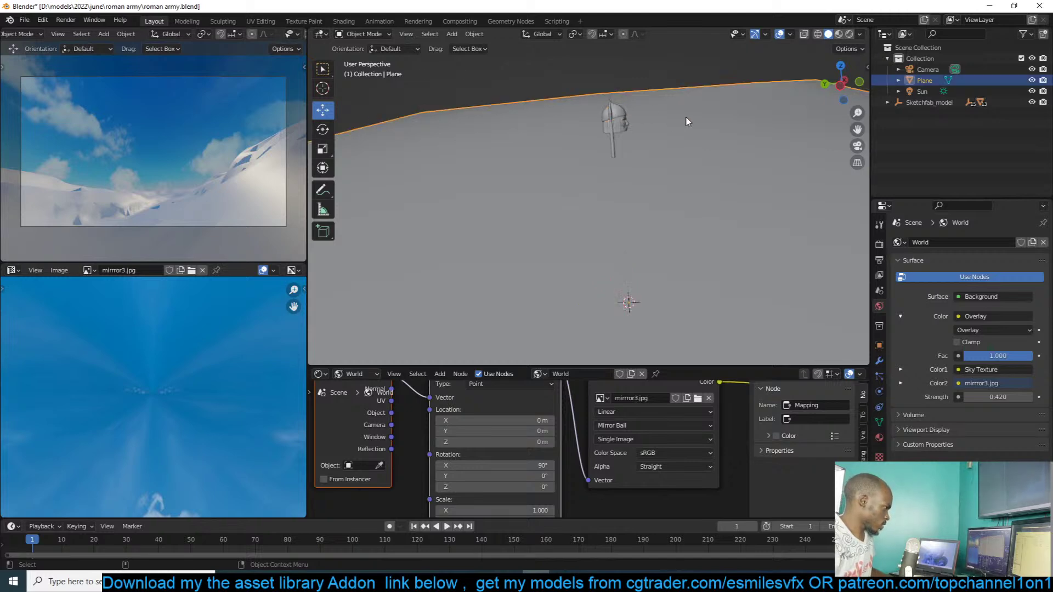
# - Expand the imported Sketchfab_model hierarchy, select its RootNode and frame it in the viewport
pyautogui.click(887, 103)
pyautogui.click(916, 114)
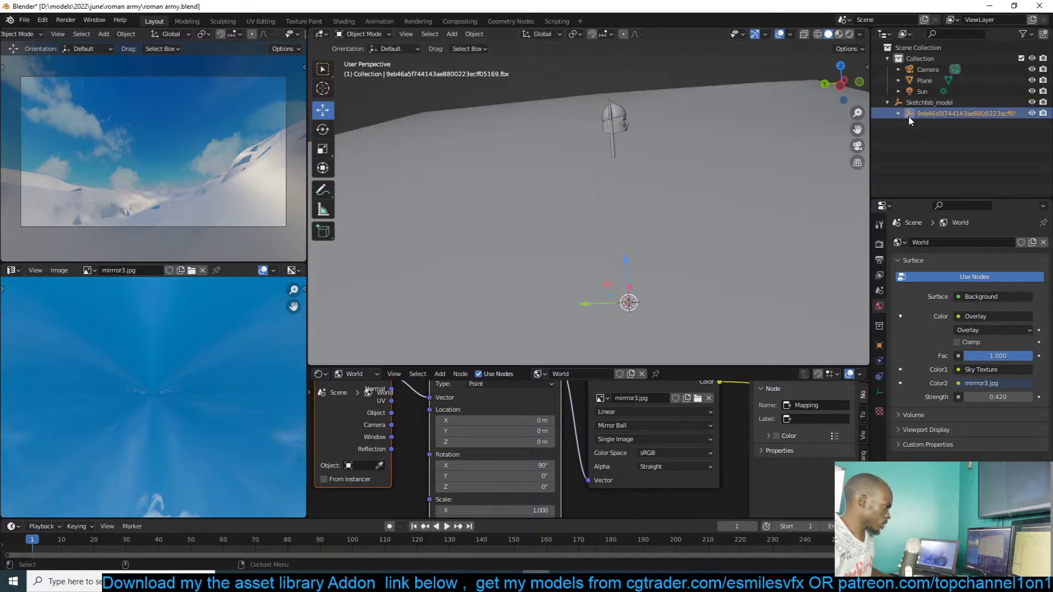
pyautogui.click(898, 113)
pyautogui.click(939, 125)
pyautogui.press('KP_Decimal')
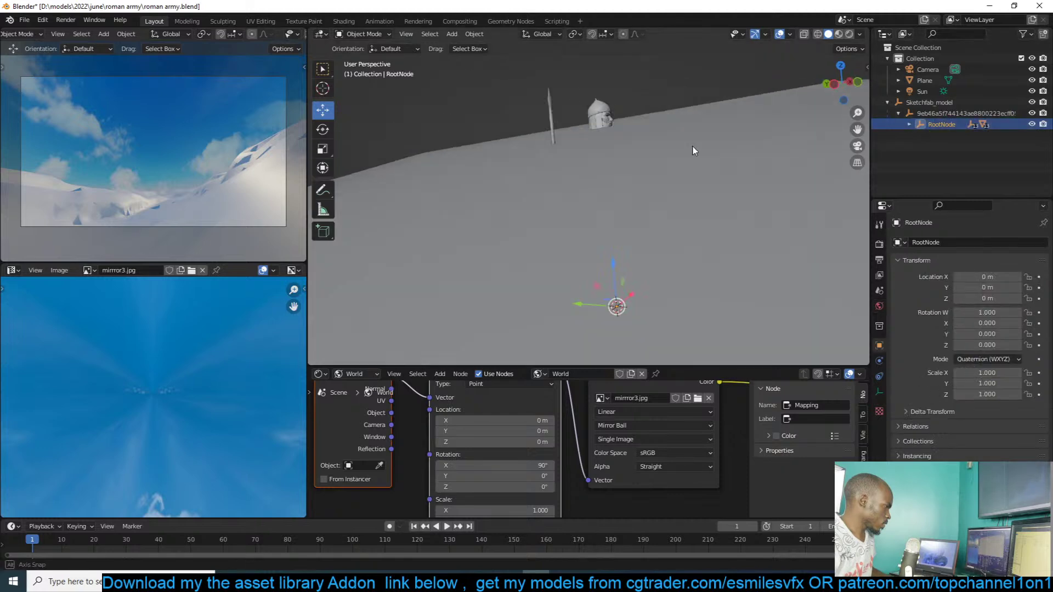
# - Try to select all the knight's parts from its torso armour with Select Grouped by Collection
pyautogui.click(563, 206)
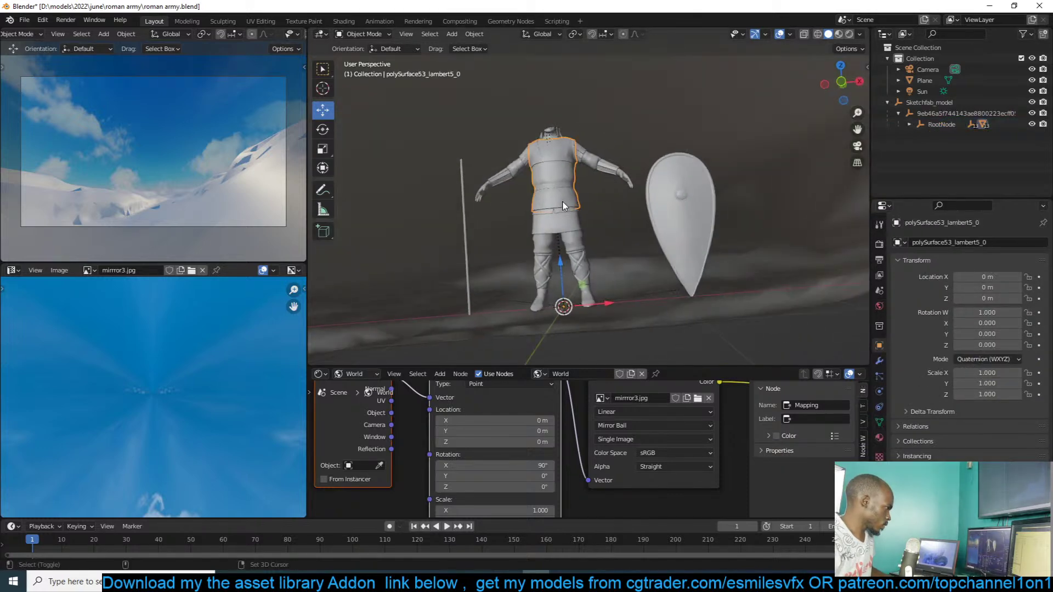
pyautogui.hotkey('shift', 'g')
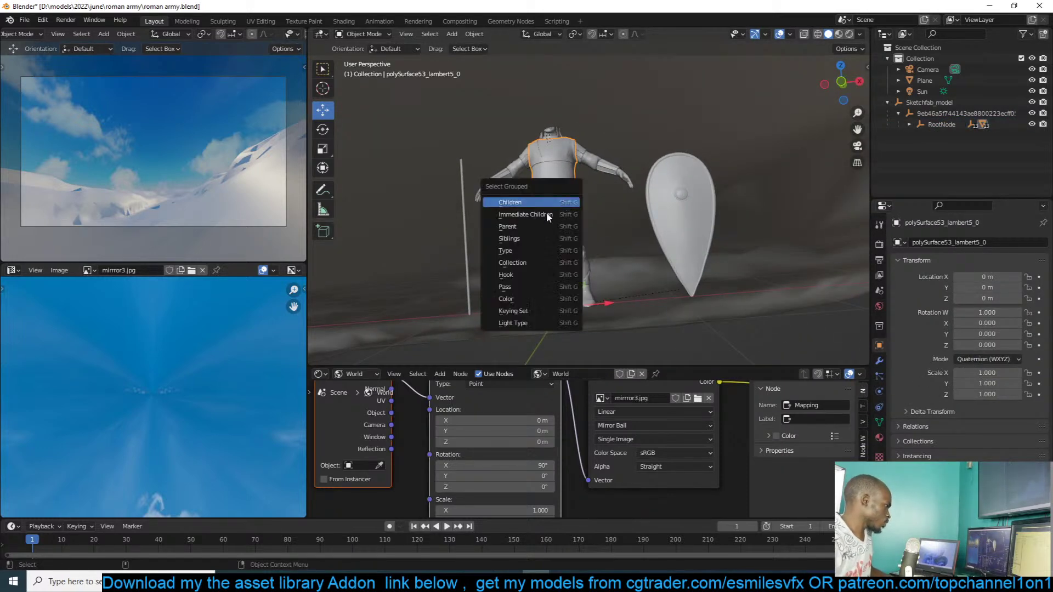
pyautogui.click(541, 256)
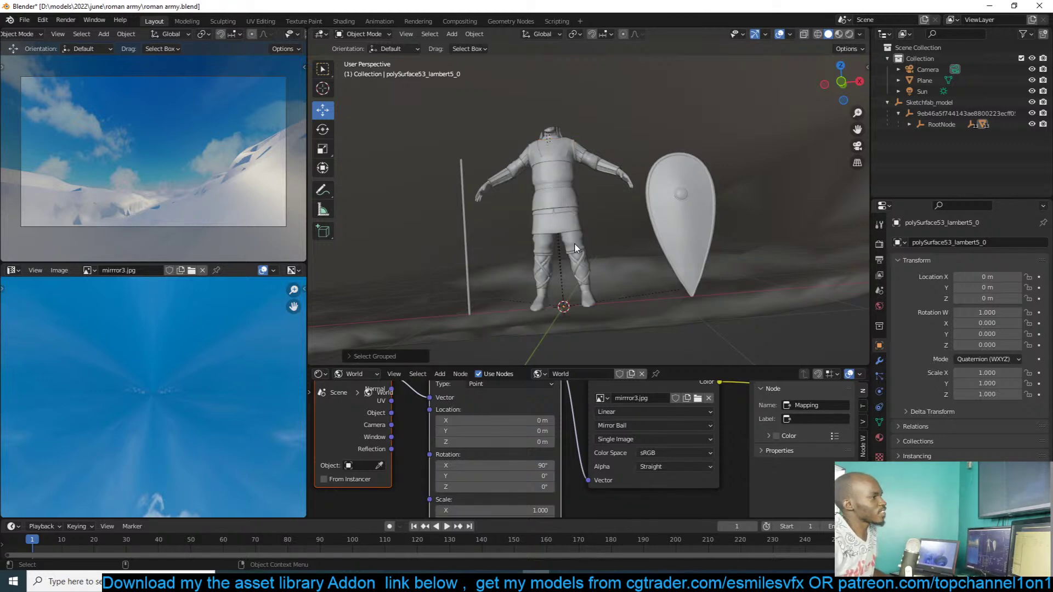
pyautogui.click(546, 210)
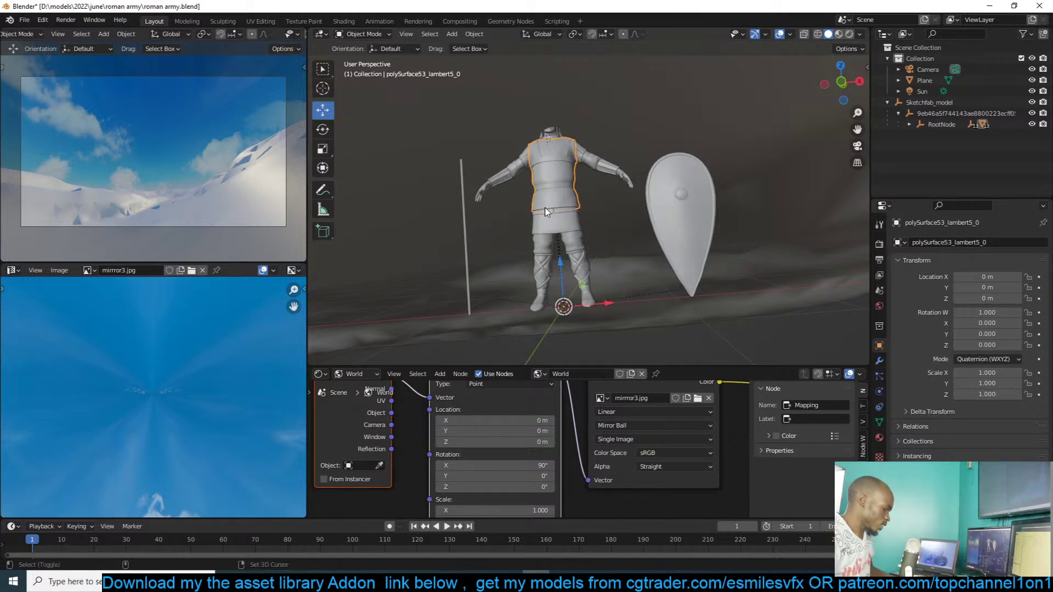
pyautogui.hotkey('shift', 'g')
pyautogui.click(550, 208)
pyautogui.click(565, 204)
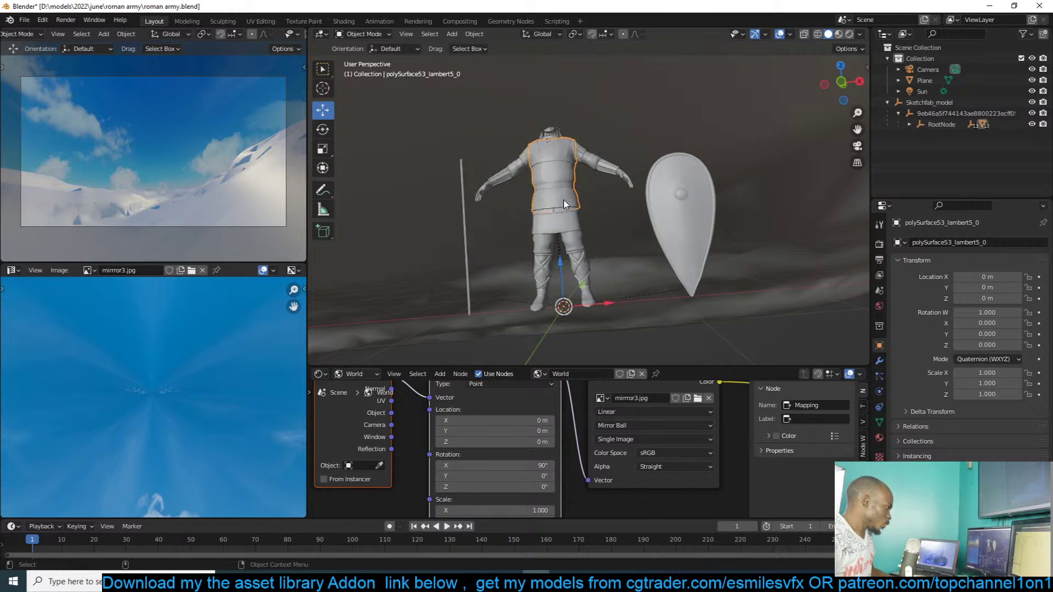
pyautogui.hotkey('shift', 'g')
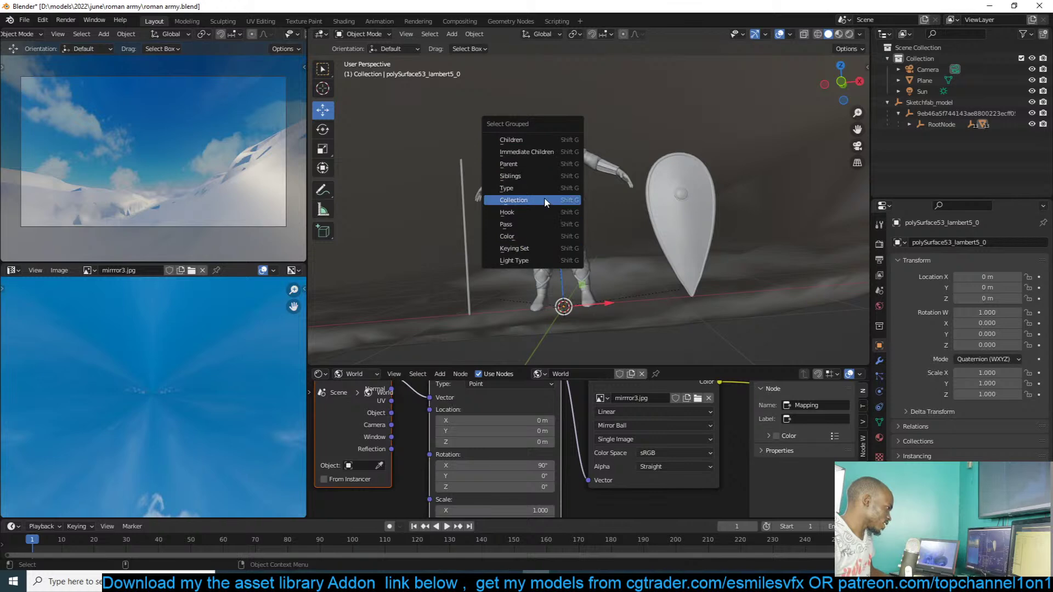
pyautogui.click(546, 200)
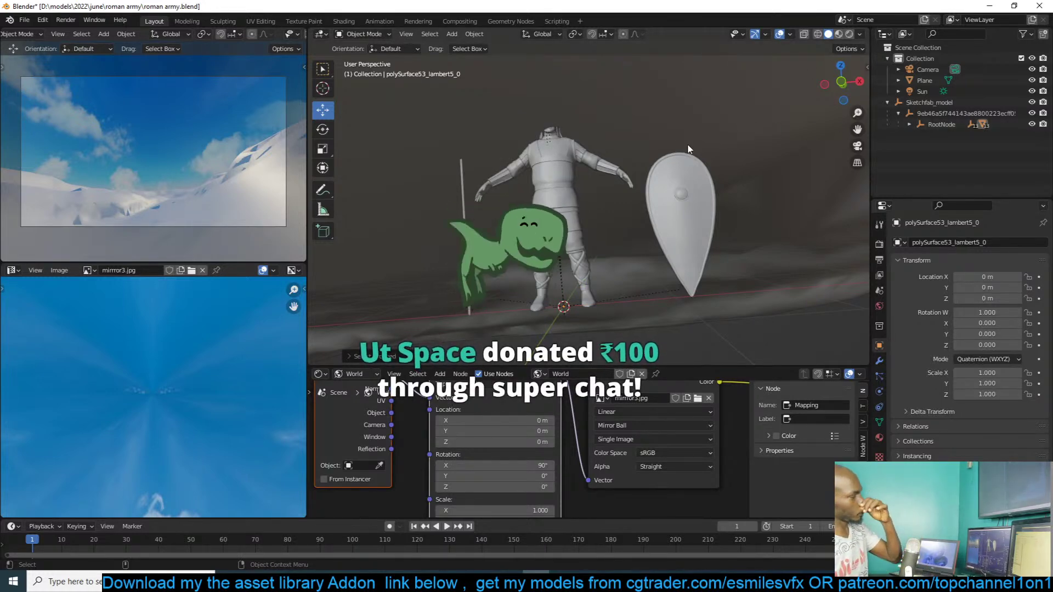
# - Show the knight in material preview shading and hide the terrain plane
pyautogui.click(681, 230)
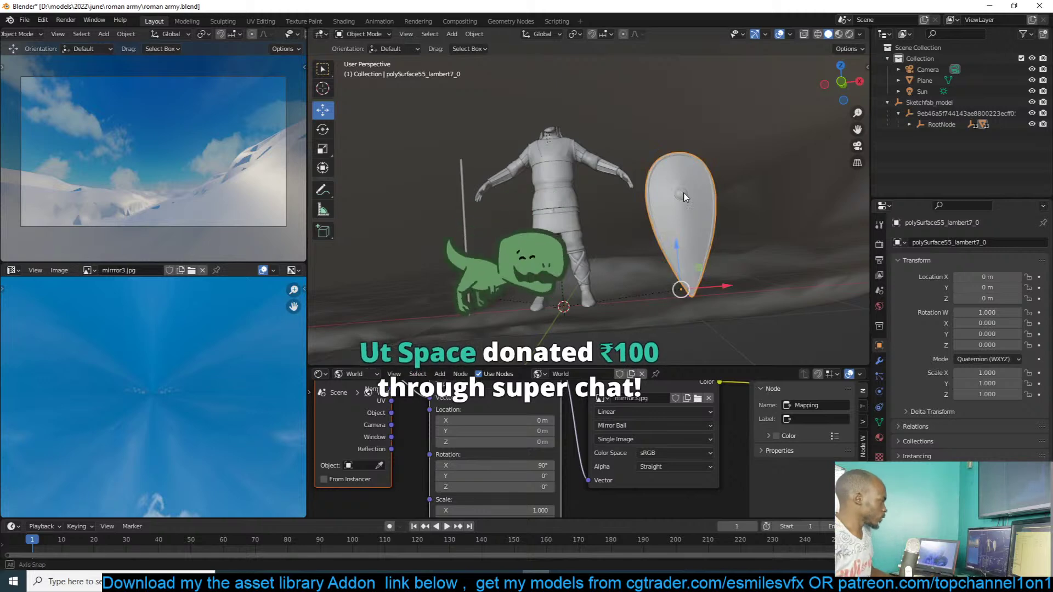
pyautogui.click(840, 34)
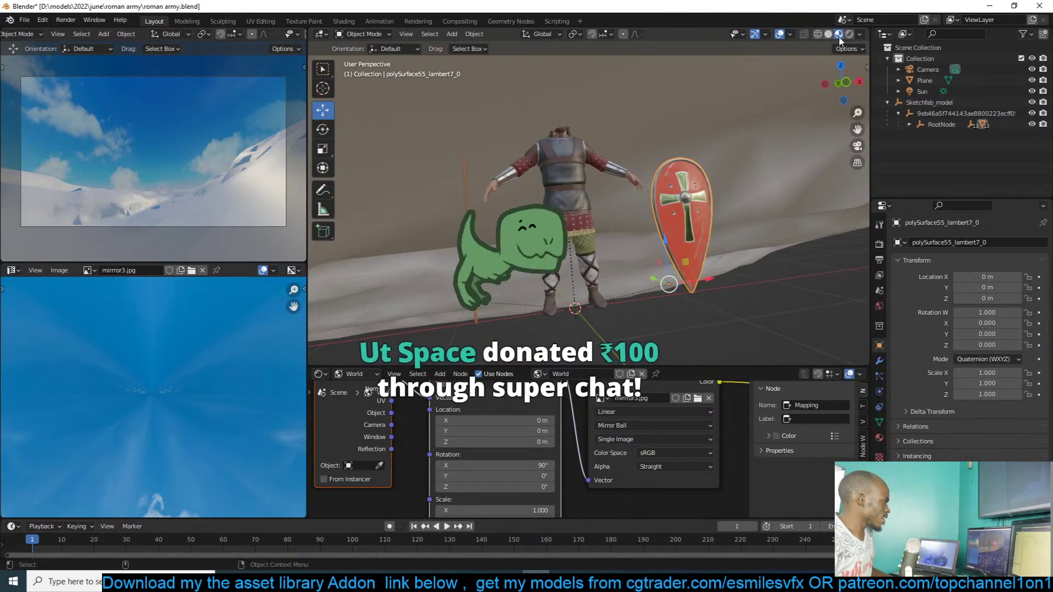
pyautogui.scroll(6, 649, 91)
pyautogui.moveTo(598, 122)
pyautogui.mouseDown(button='middle')
pyautogui.moveTo(653, 114)
pyautogui.moveTo(557, 116)
pyautogui.moveTo(605, 134)
pyautogui.mouseUp(button='middle')
pyautogui.scroll(-8, 557, 117)
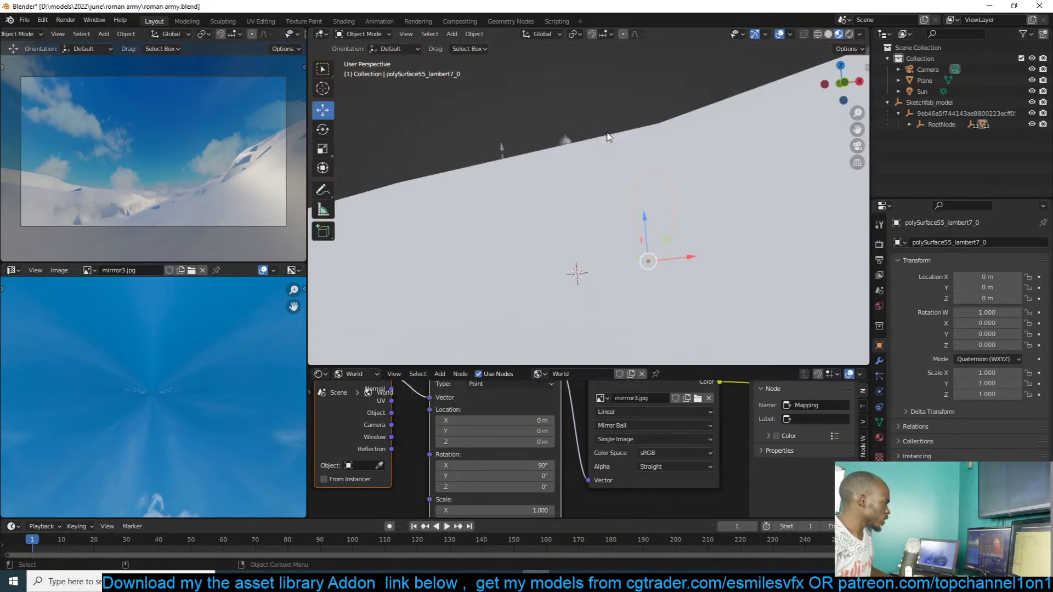
pyautogui.click(669, 136)
pyautogui.press('h')
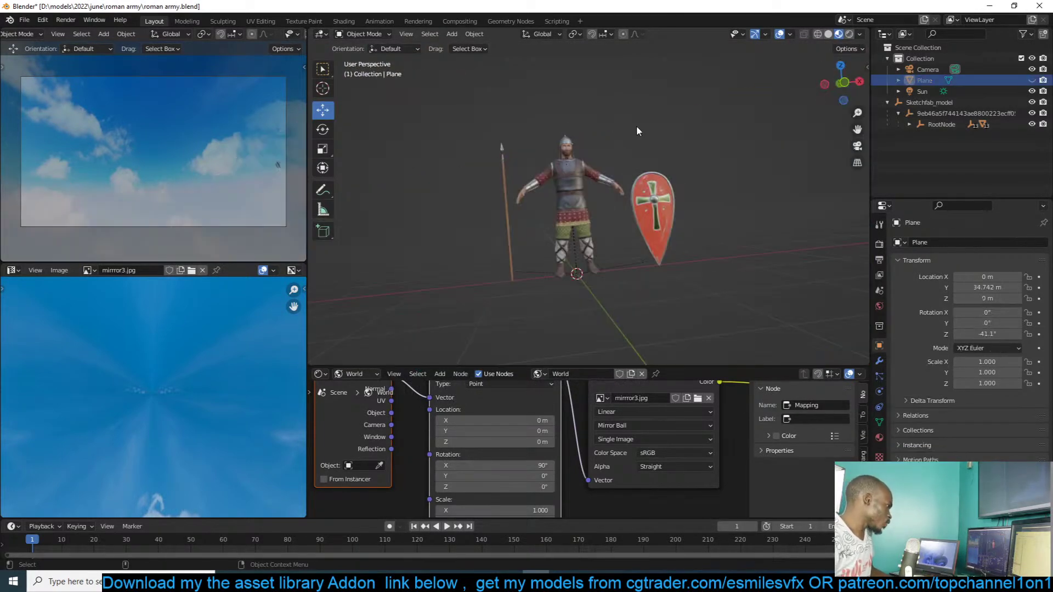
# - Switch to the browser, close the download dialog on Sketchfab's Knight with spear and shield page and select the page's web address
pyautogui.press('F12')
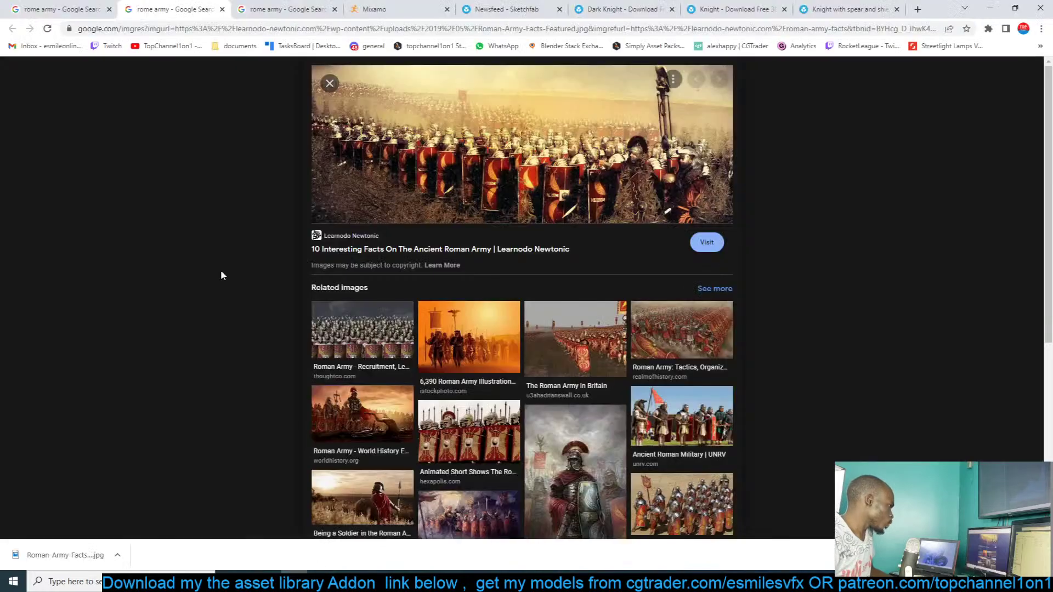
pyautogui.click(822, 5)
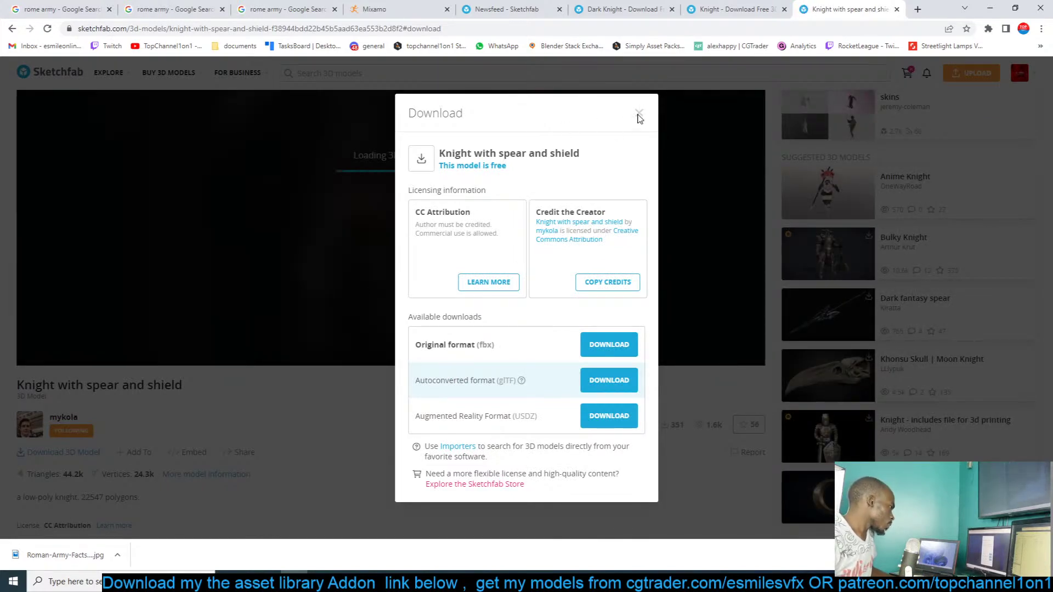
pyautogui.click(81, 422)
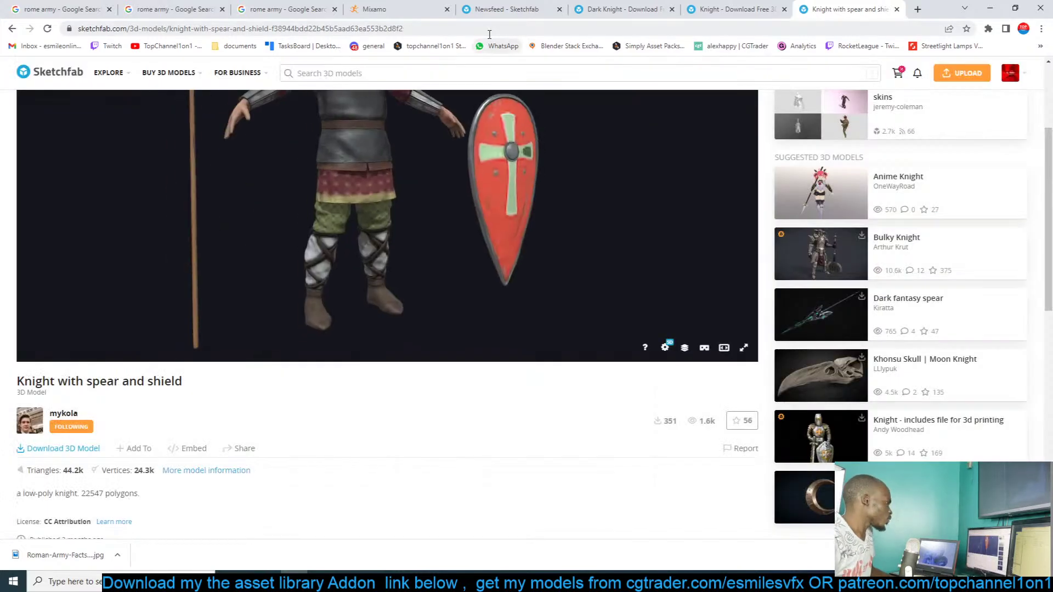
pyautogui.hotkey('ctrl', 'l')
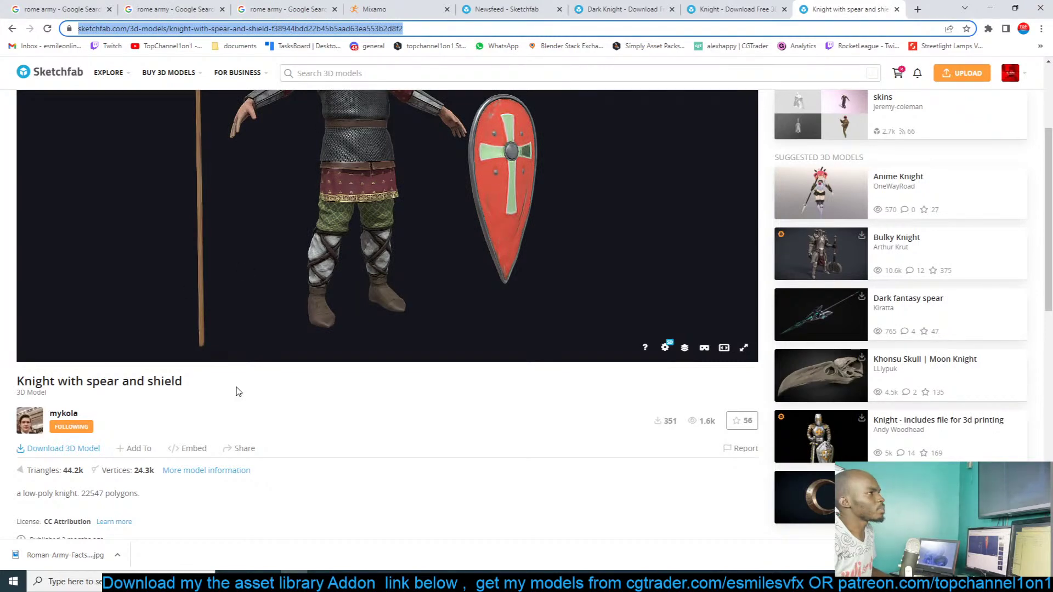
pyautogui.press('super+shift+s')
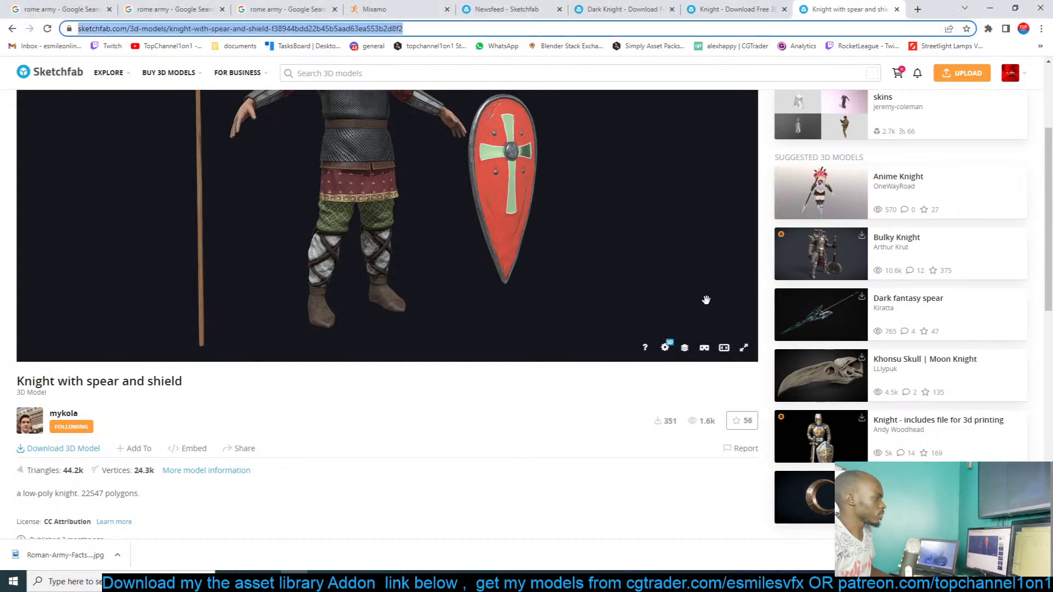
pyautogui.scroll(2, 614, 375)
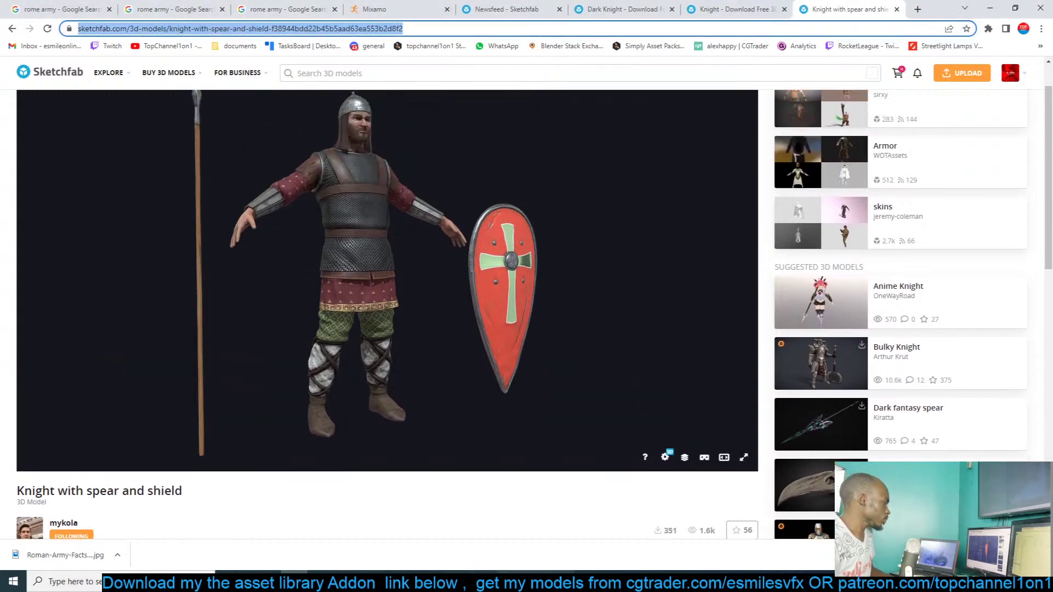
# - Return to Blender, frame the knight's torso armour and turn on the wireframe overlay
pyautogui.hotkey('alt', 'Tab')
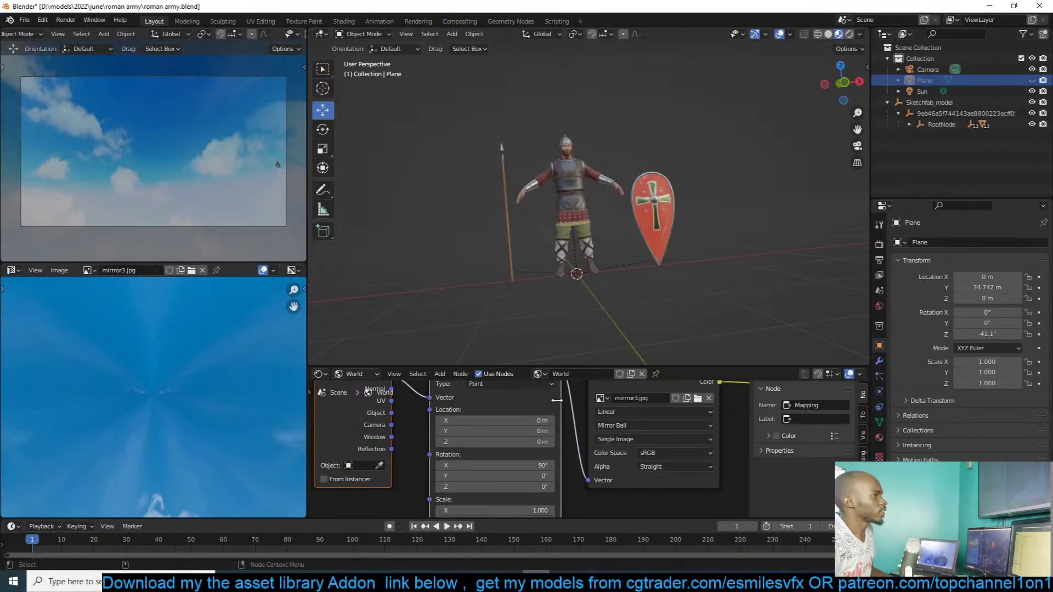
pyautogui.click(568, 206)
pyautogui.press('KP_Decimal')
pyautogui.moveTo(601, 201); pyautogui.dragTo(594, 224, button='middle')
pyautogui.press('q')
pyautogui.click(657, 236)
pyautogui.scroll(5, 653, 266)
pyautogui.scroll(-4, 636, 247)
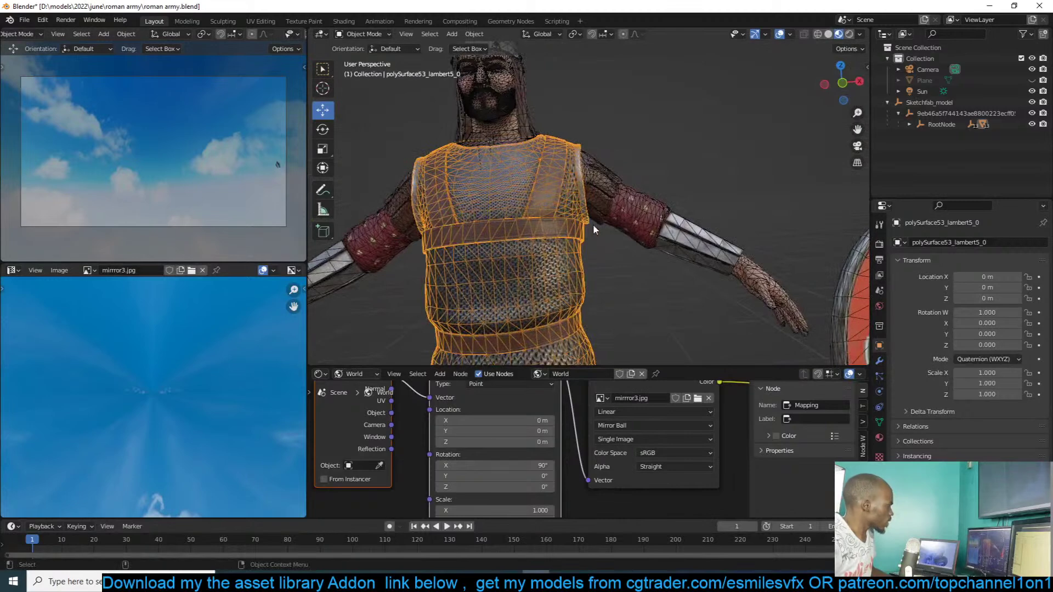
# - Try selecting the torso armour together with the sleeves, forearm guards and hands
pyautogui.keyDown('shift'); pyautogui.click(621, 206); pyautogui.keyUp('shift')
pyautogui.keyDown('shift'); pyautogui.click(684, 237); pyautogui.keyUp('shift')
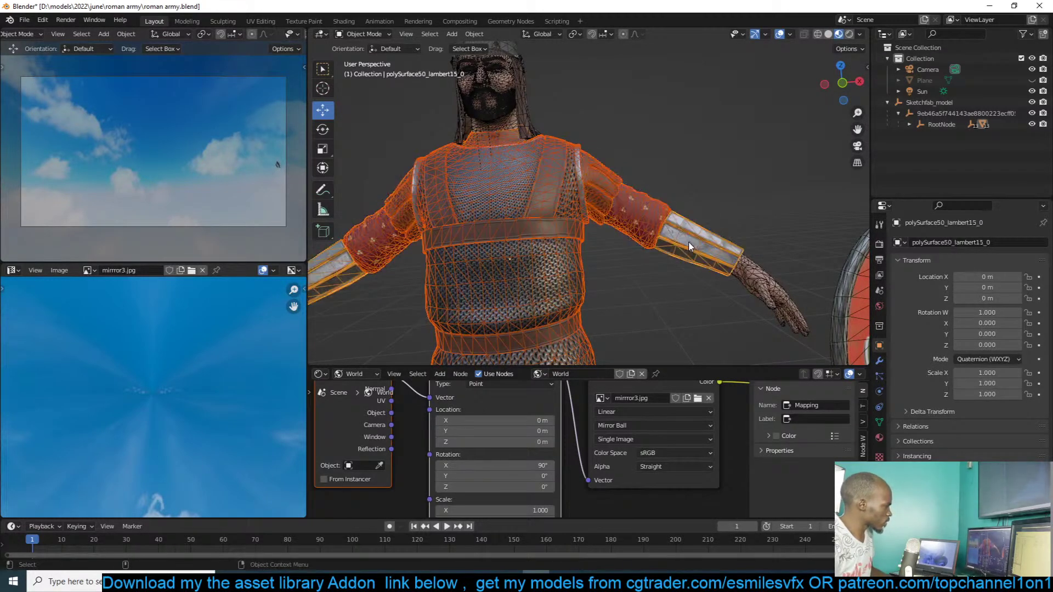
pyautogui.scroll(-5, 689, 241)
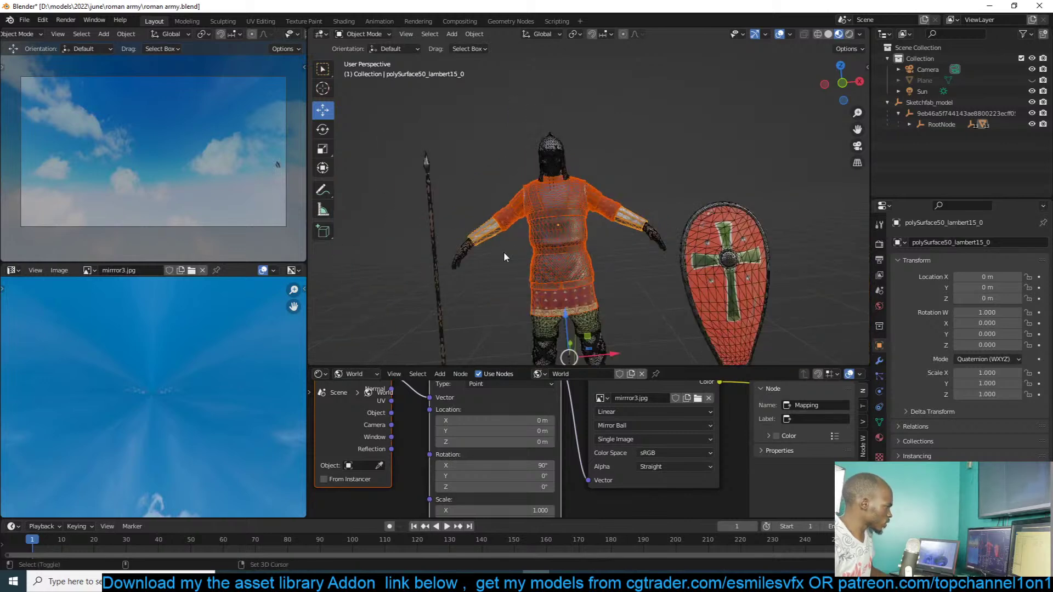
pyautogui.keyDown('shift'); pyautogui.click(473, 251); pyautogui.keyUp('shift')
# - Select the knight's torso armour plus the red skirt and sleeves, and join them into one mesh
pyautogui.moveTo(606, 110); pyautogui.dragTo(538, 219)
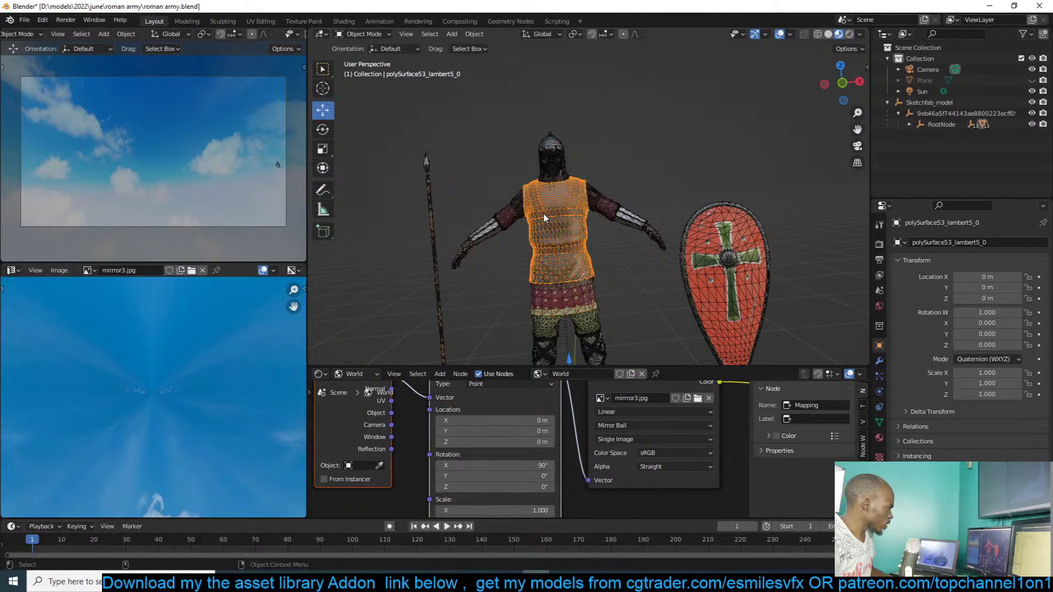
pyautogui.scroll(5, 566, 233)
pyautogui.scroll(3, 600, 272)
pyautogui.scroll(-4, 600, 273)
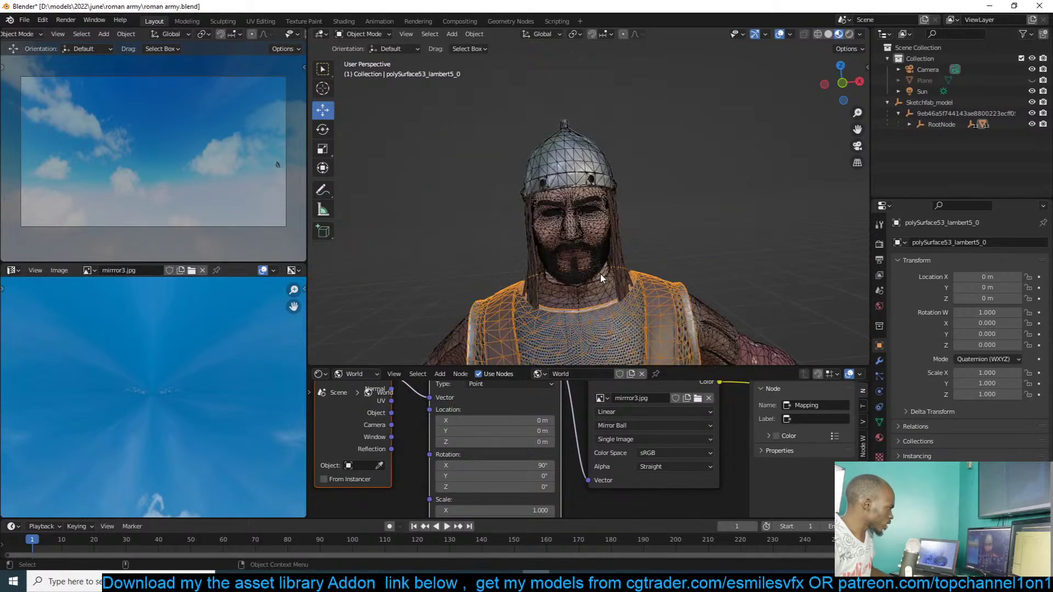
pyautogui.scroll(3, 623, 220)
pyautogui.scroll(-3, 631, 195)
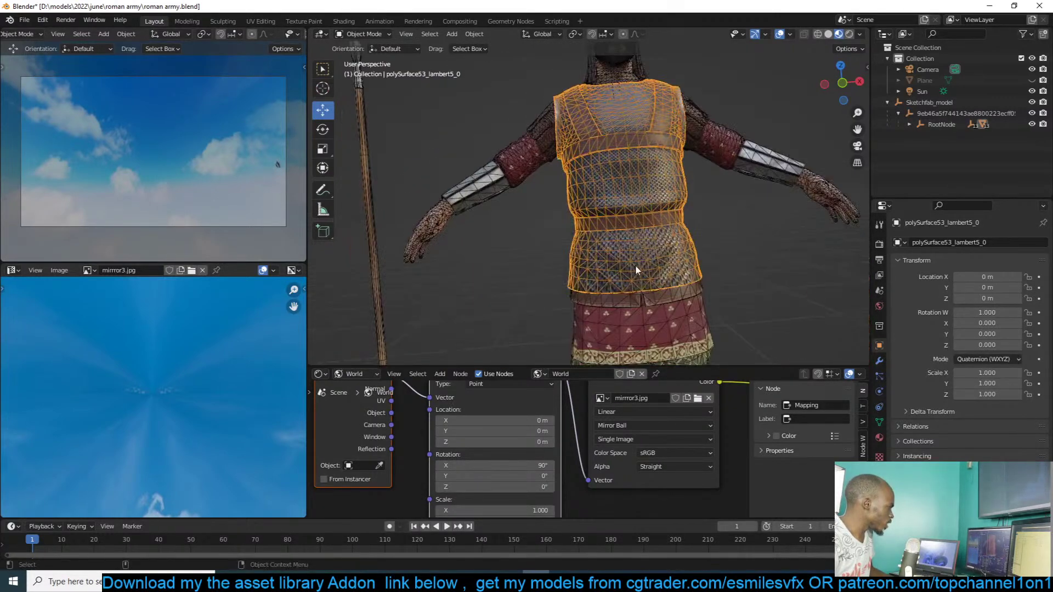
pyautogui.keyDown('shift'); pyautogui.moveTo(635, 265); pyautogui.dragTo(649, 190, button='middle'); pyautogui.keyUp('shift')
pyautogui.keyDown('shift'); pyautogui.click(654, 225); pyautogui.keyUp('shift')
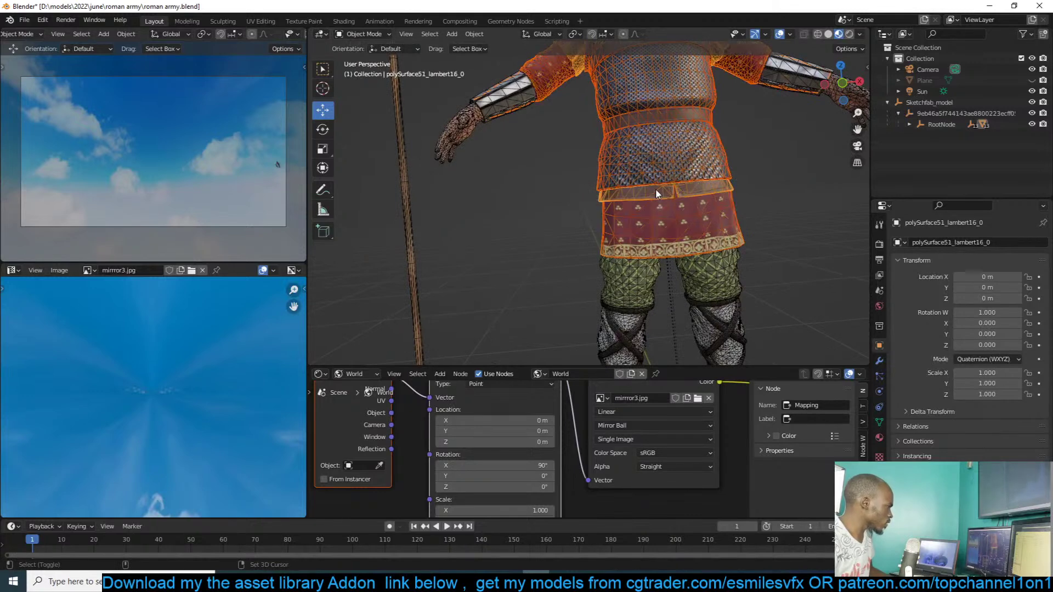
pyautogui.keyDown('shift'); pyautogui.click(656, 193); pyautogui.keyUp('shift')
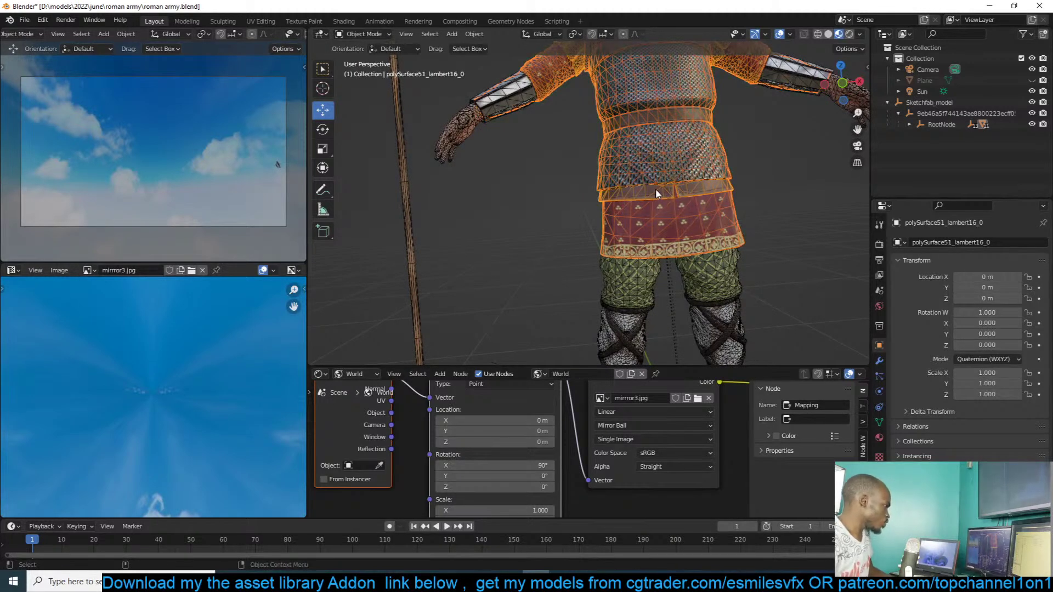
# - Join the knight's leggings with the combined armour and tunic mesh
pyautogui.keyDown('shift'); pyautogui.click(640, 287); pyautogui.keyUp('shift')
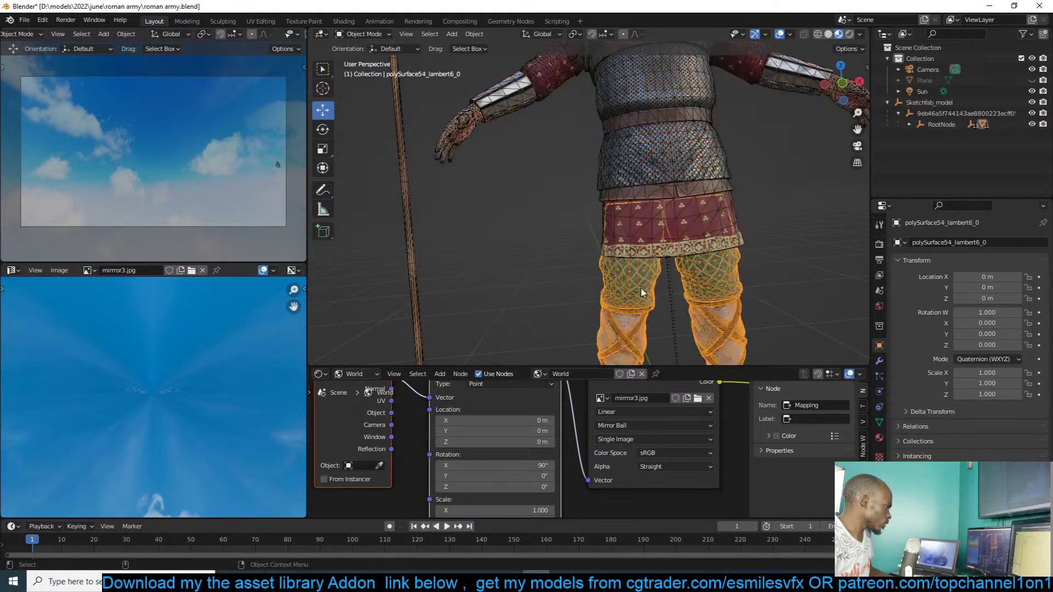
pyautogui.keyDown('shift'); pyautogui.click(702, 226); pyautogui.keyUp('shift')
pyautogui.keyDown('shift'); pyautogui.click(703, 225); pyautogui.keyUp('shift')
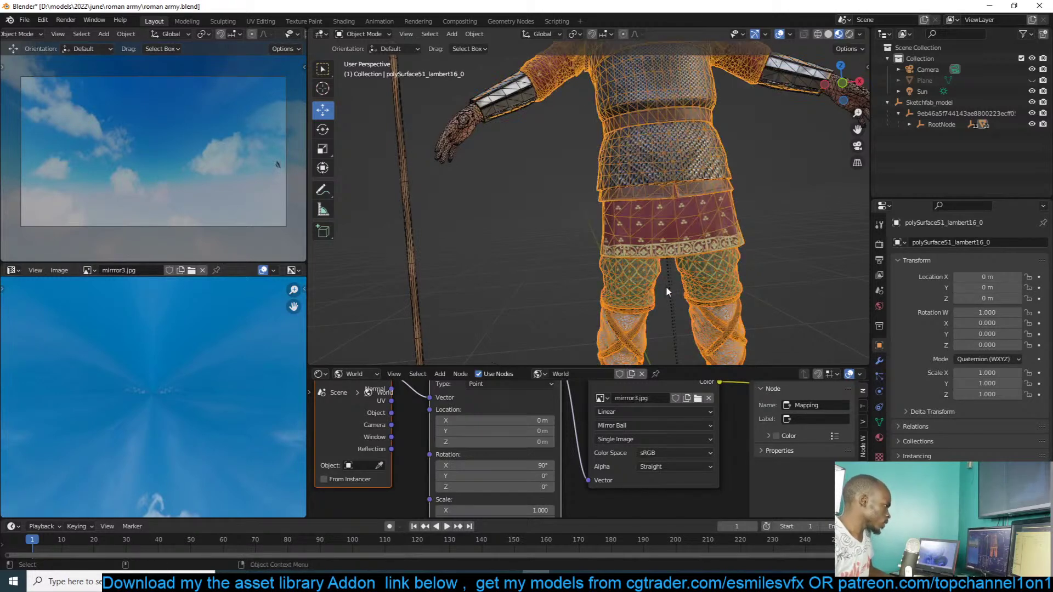
pyautogui.scroll(-4, 666, 285)
pyautogui.scroll(3, 617, 182)
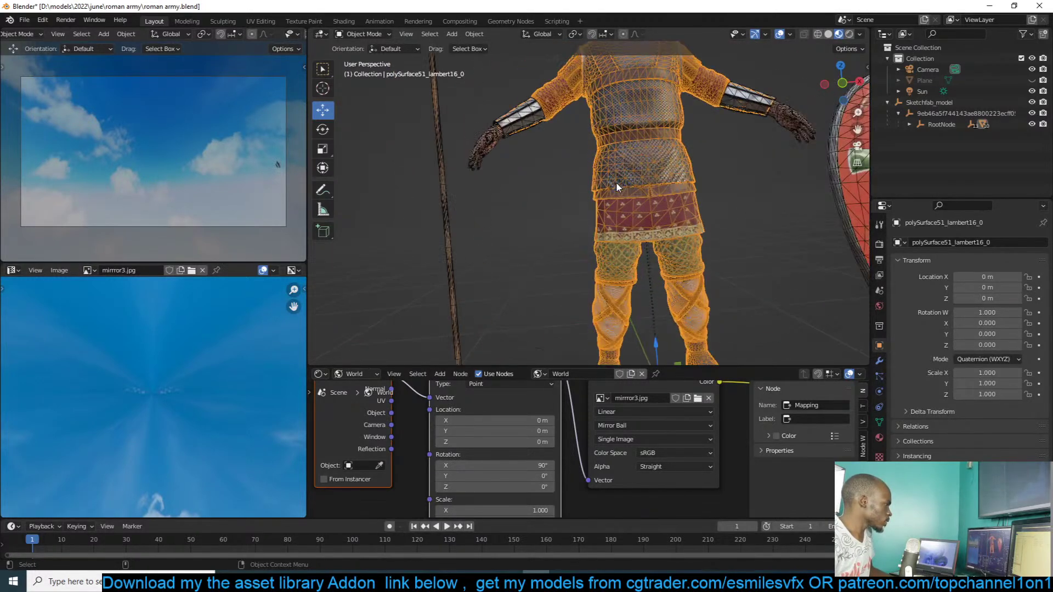
# - Add a Decimate modifier to the joined body mesh and set its collapse ratio to 0.1
pyautogui.click(879, 361)
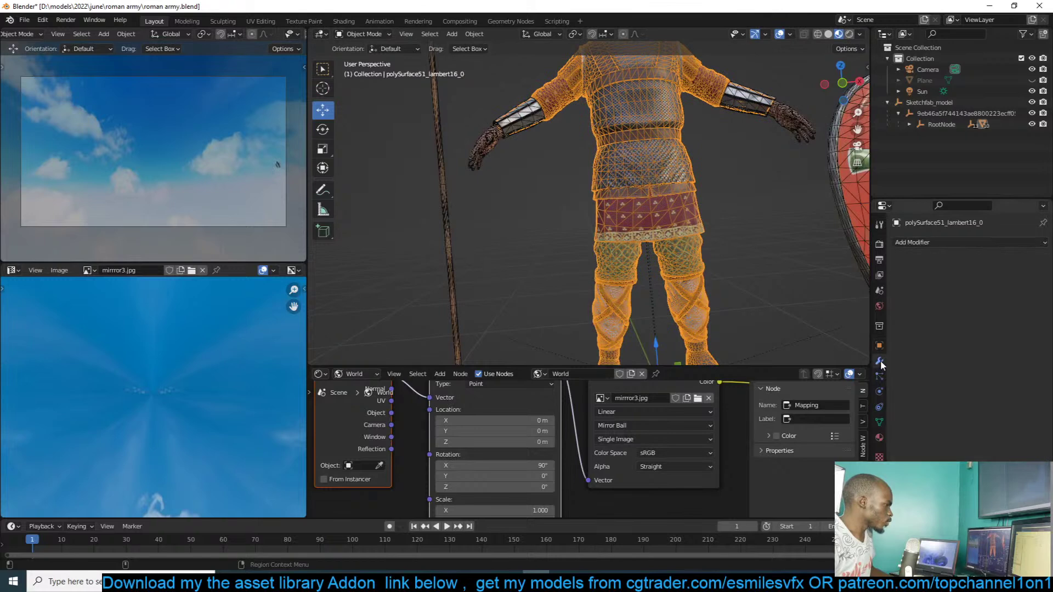
pyautogui.click(944, 242)
pyautogui.click(858, 323)
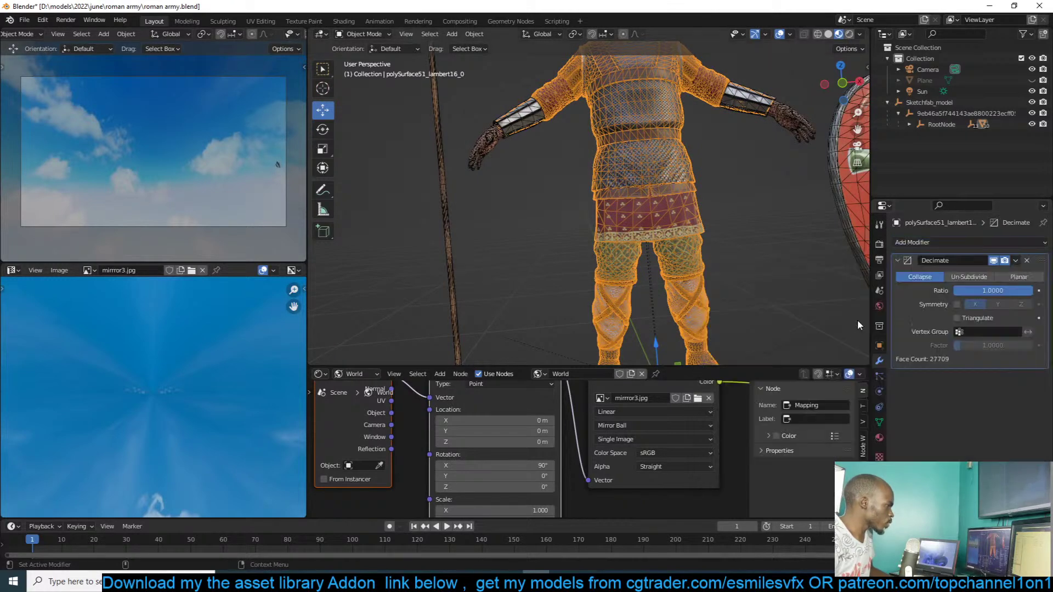
pyautogui.click(1007, 292)
pyautogui.write('0.1')
pyautogui.press('Return')
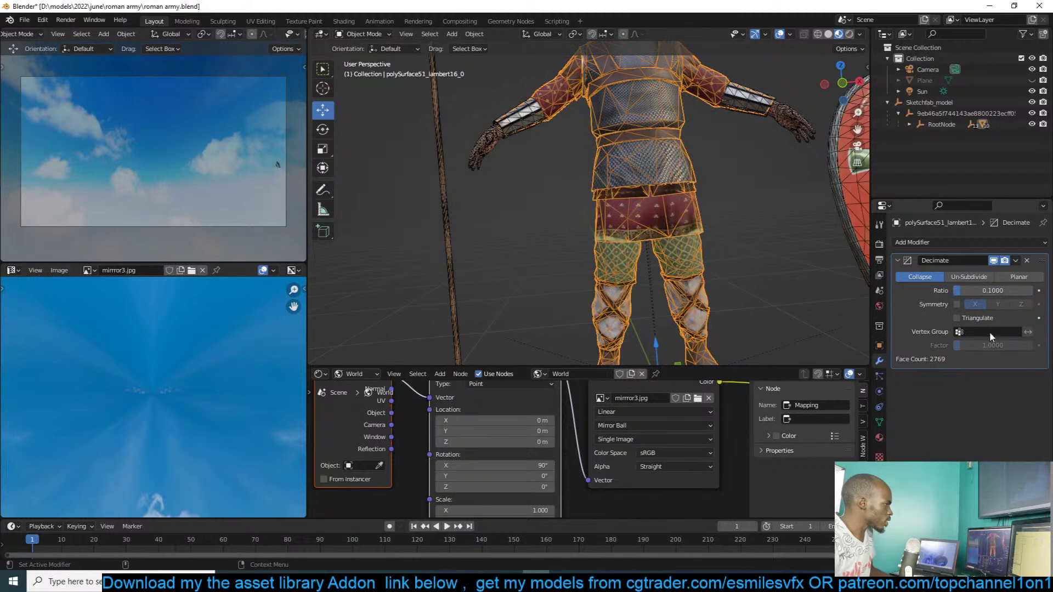
# - Check the reduced body with the viewport overlays hidden, apply the Decimate modifier and show the overlays again
pyautogui.click(779, 34)
pyautogui.scroll(2, 604, 192)
pyautogui.hotkey('ctrl', 'a')
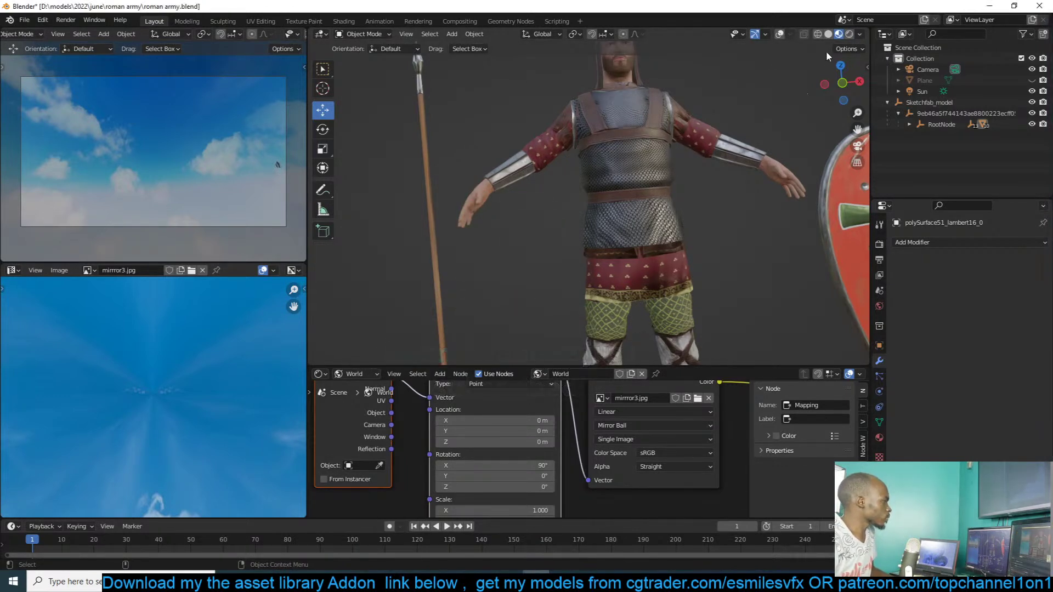
pyautogui.click(779, 34)
pyautogui.scroll(3, 721, 96)
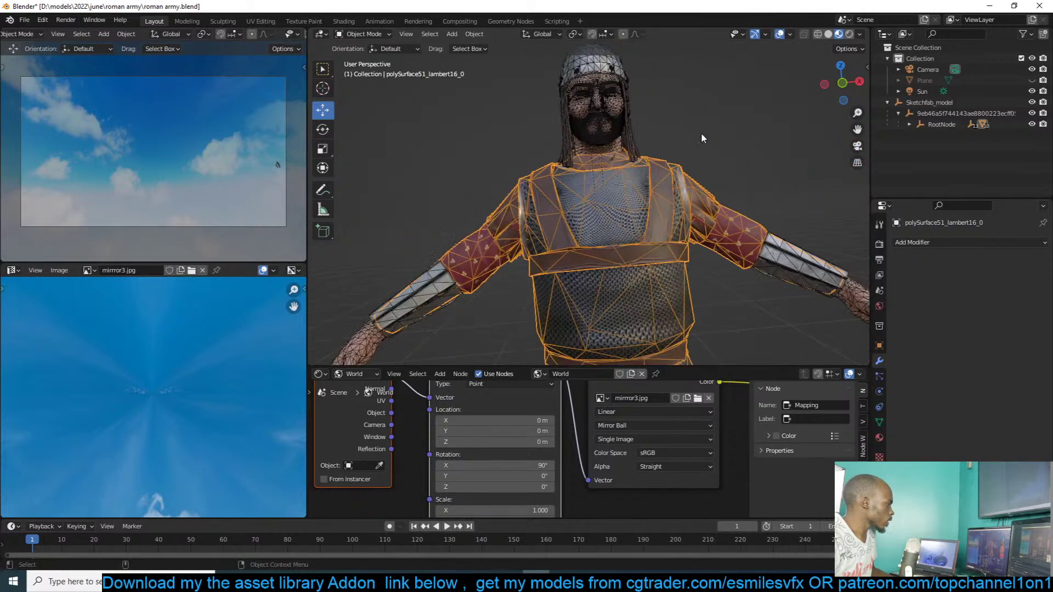
# - Decimate the knight's head and hands mesh with a ratio of 0.1, apply the modifier and check the face without overlays
pyautogui.click(608, 125)
pyautogui.scroll(5, 631, 127)
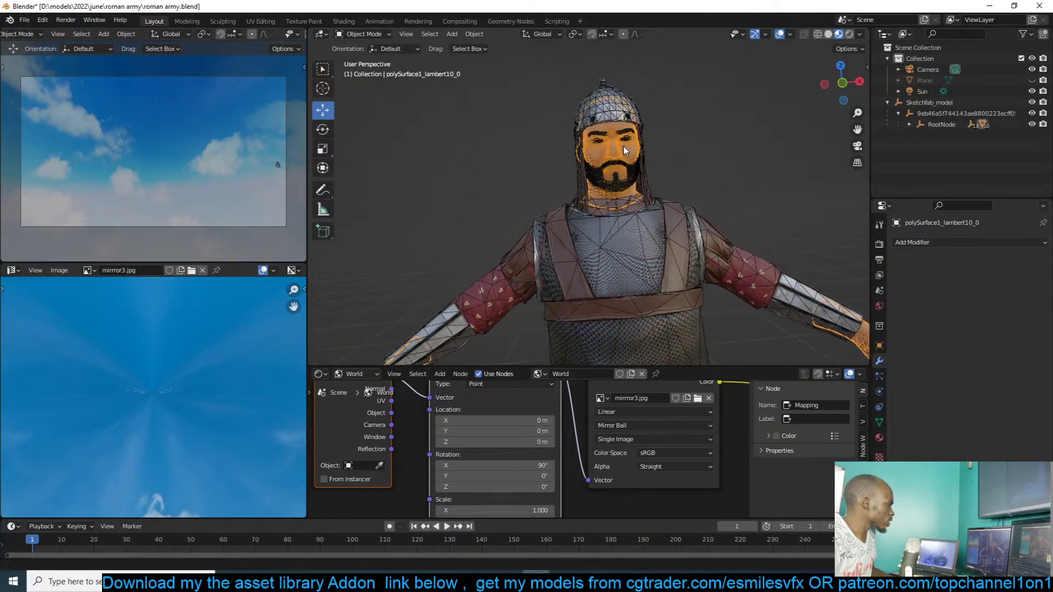
pyautogui.scroll(-8, 640, 159)
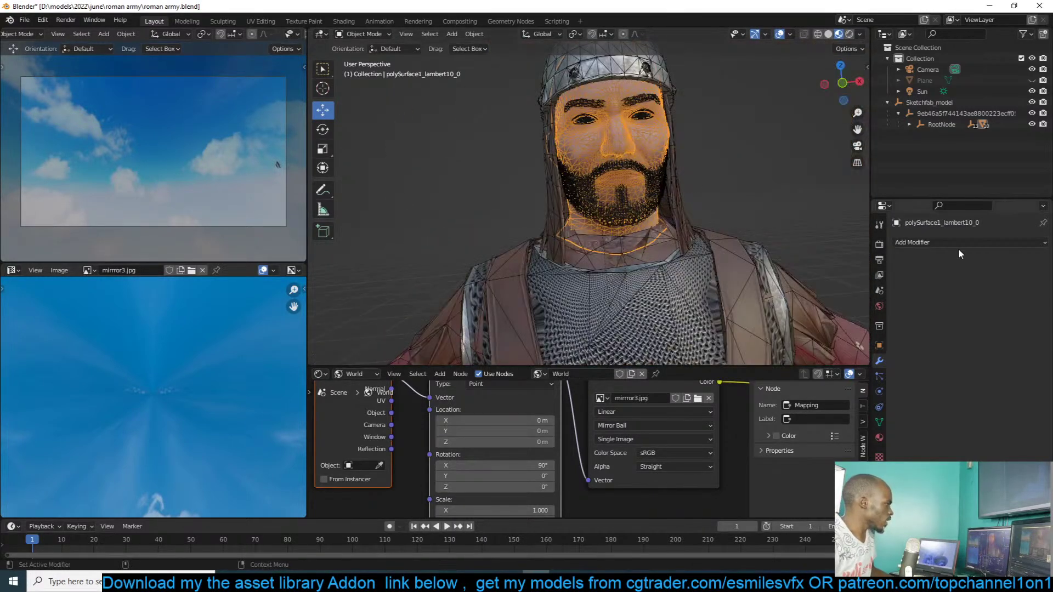
pyautogui.click(966, 242)
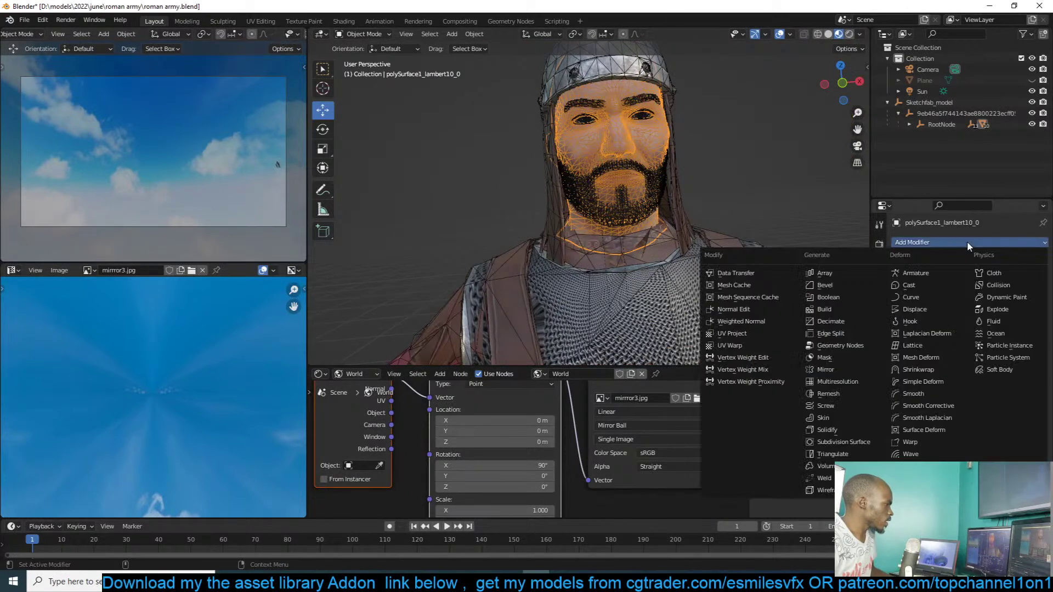
pyautogui.click(847, 322)
pyautogui.click(981, 290)
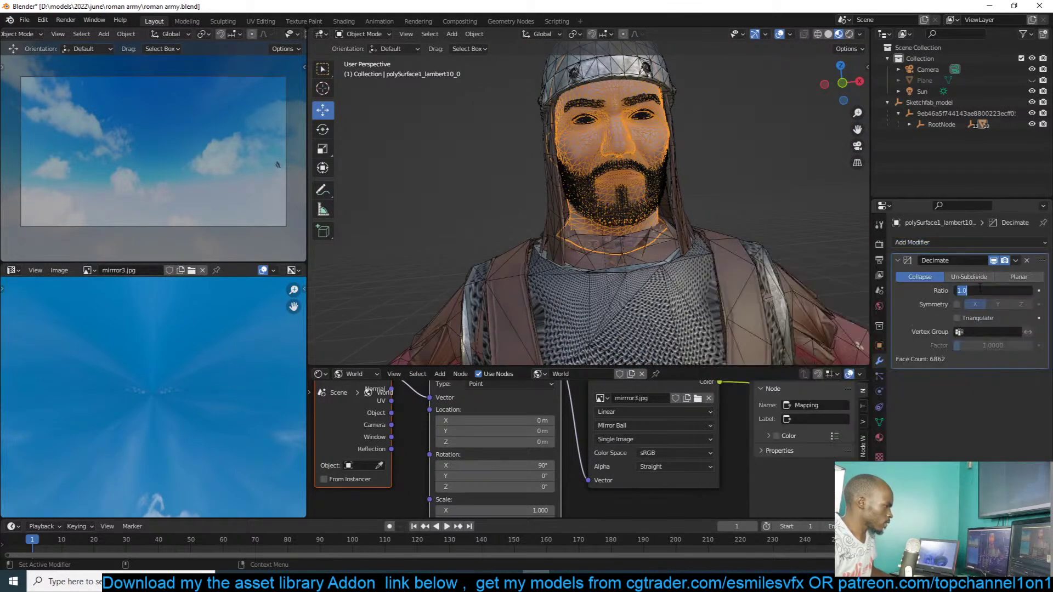
pyautogui.write('.1')
pyautogui.press('Return')
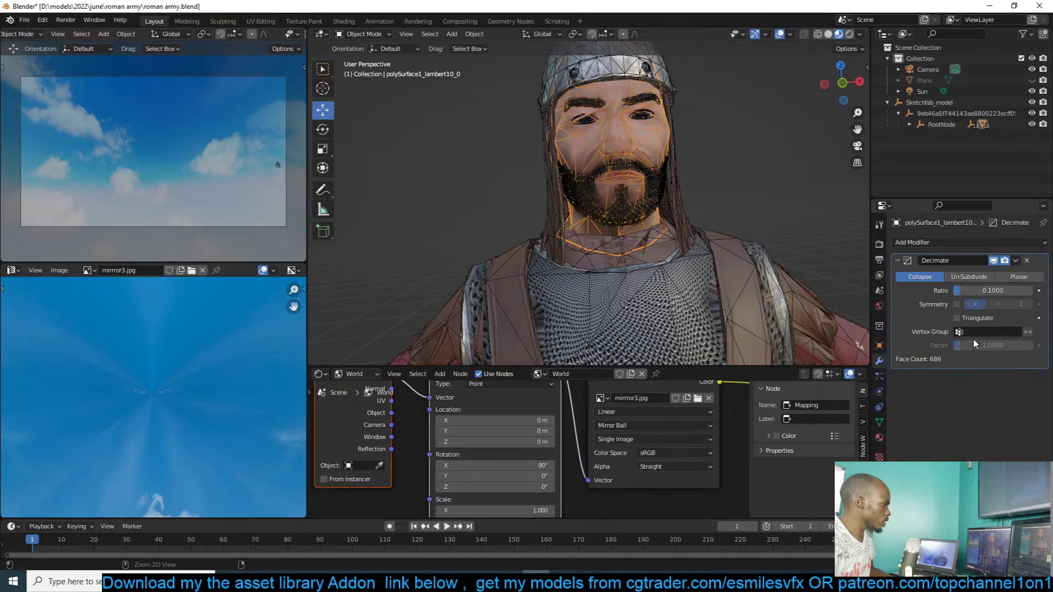
pyautogui.hotkey('ctrl', 'a')
pyautogui.click(782, 34)
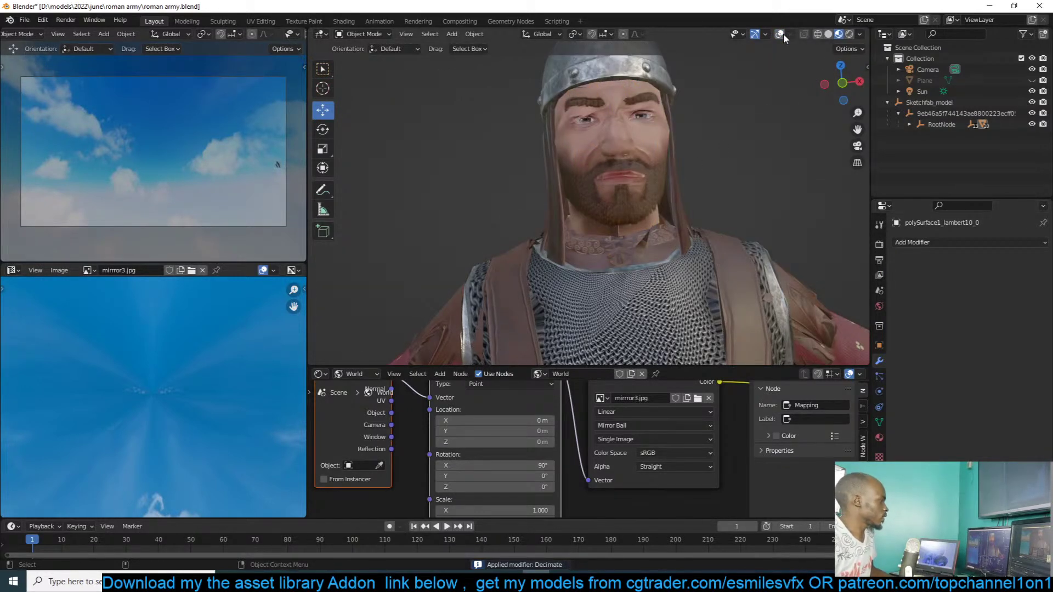
pyautogui.click(784, 34)
# - Add a Decimate modifier with a ratio of 0.1 to the knight's helmet and apply it
pyautogui.keyDown('shift'); pyautogui.moveTo(667, 72); pyautogui.dragTo(647, 98, button='middle'); pyautogui.keyUp('shift')
pyautogui.click(648, 97)
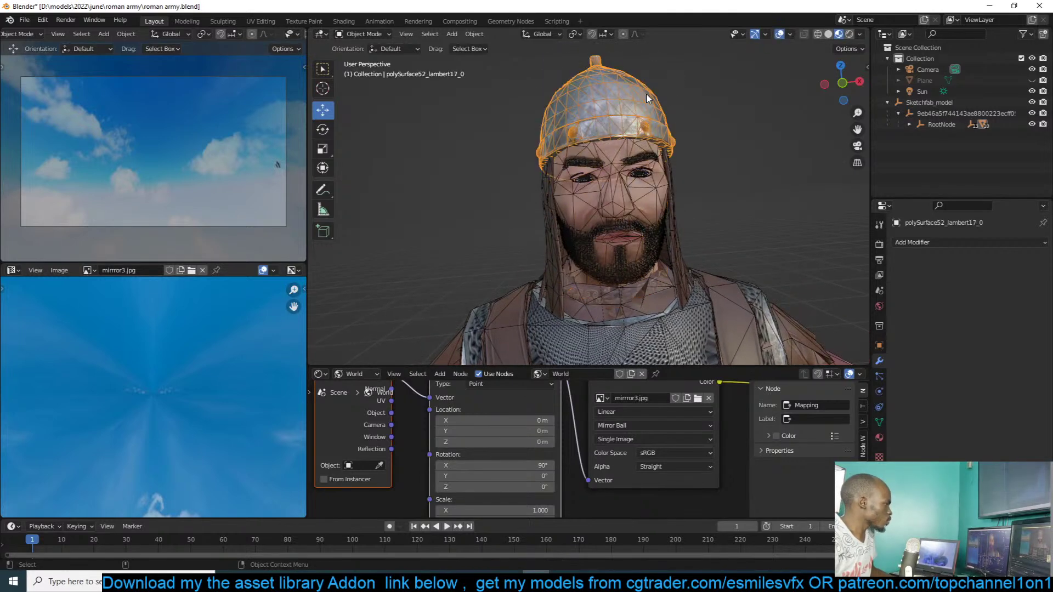
pyautogui.click(926, 242)
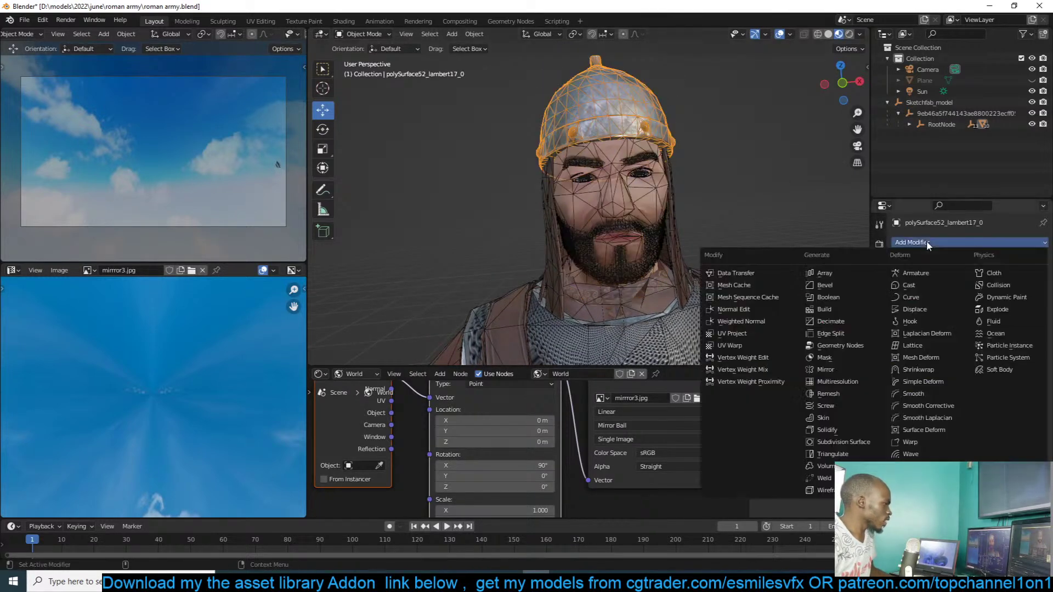
pyautogui.click(838, 324)
pyautogui.click(966, 291)
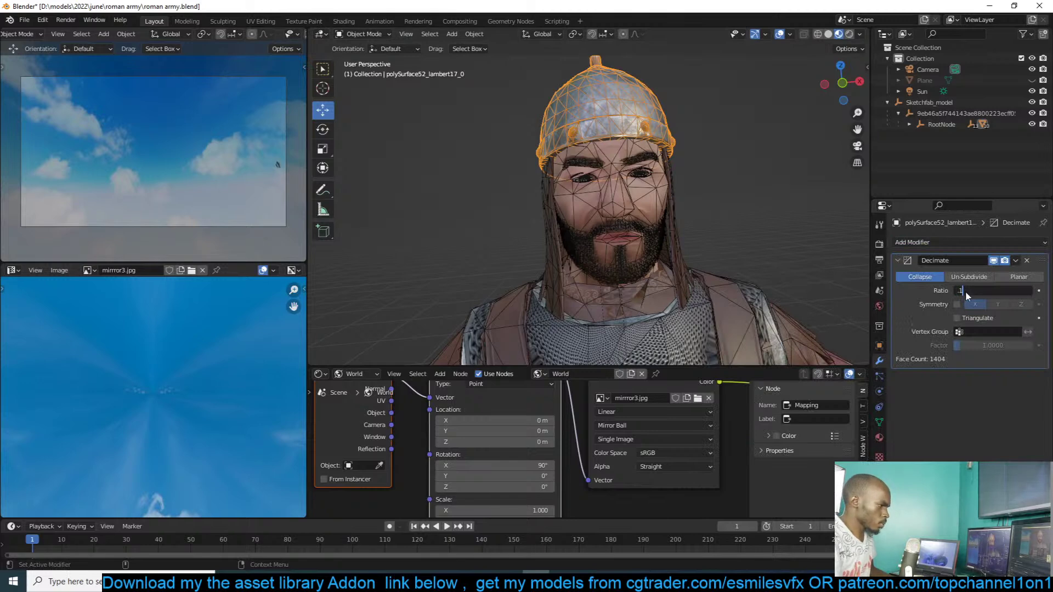
pyautogui.write('.1')
pyautogui.press('Return')
pyautogui.hotkey('ctrl', 'a')
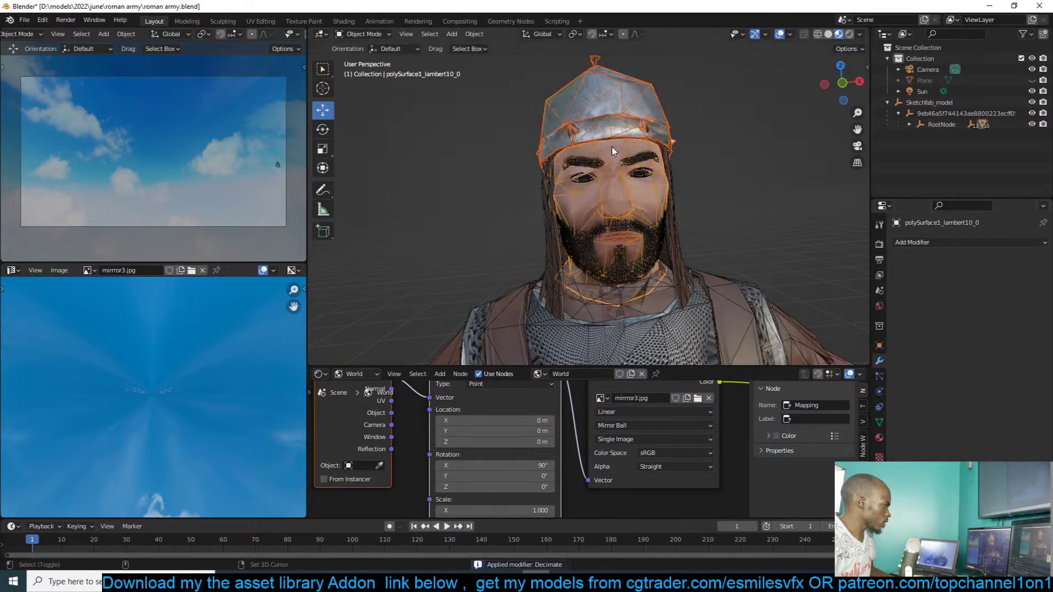
# - Inspect the dense beard and eyebrow hair mesh on the knight's face and delete it
pyautogui.click(661, 233)
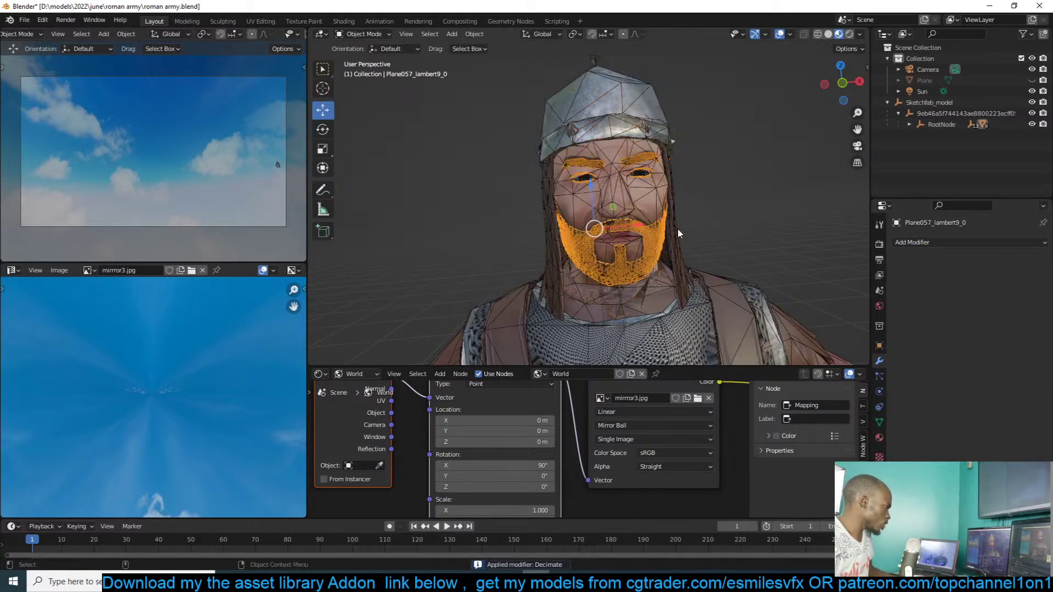
pyautogui.click(677, 228)
pyautogui.click(649, 239)
pyautogui.scroll(8, 649, 239)
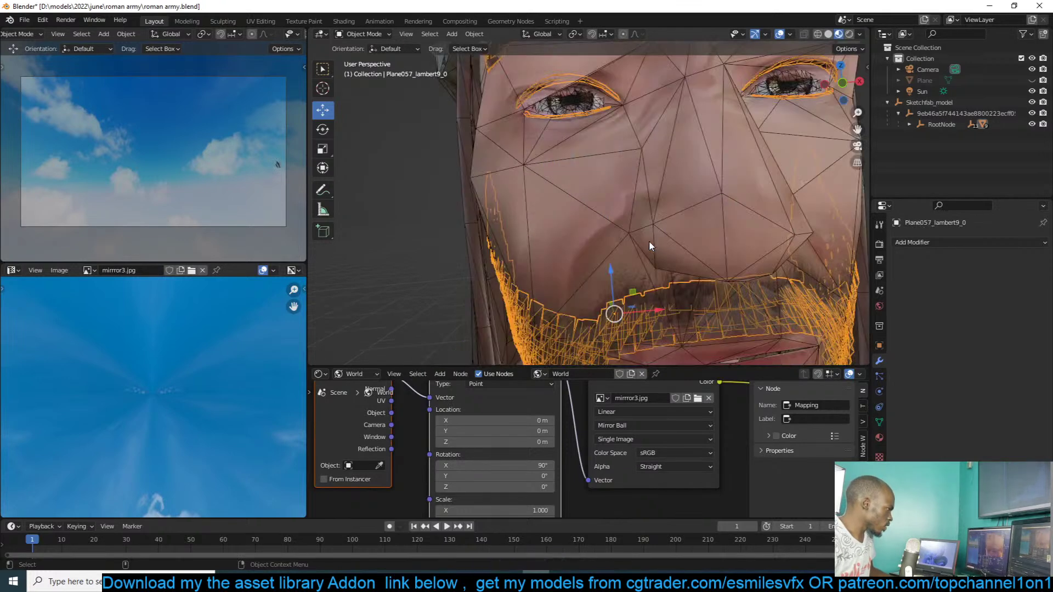
pyautogui.scroll(-8, 651, 245)
pyautogui.hotkey('alt', 'a')
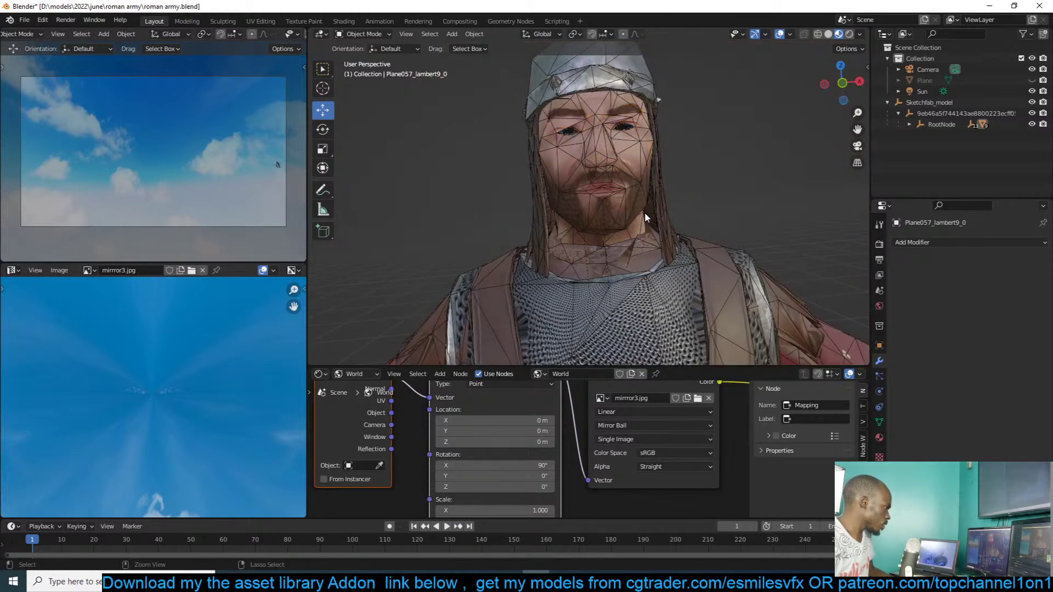
pyautogui.click(647, 211)
pyautogui.press('x')
pyautogui.click(646, 212)
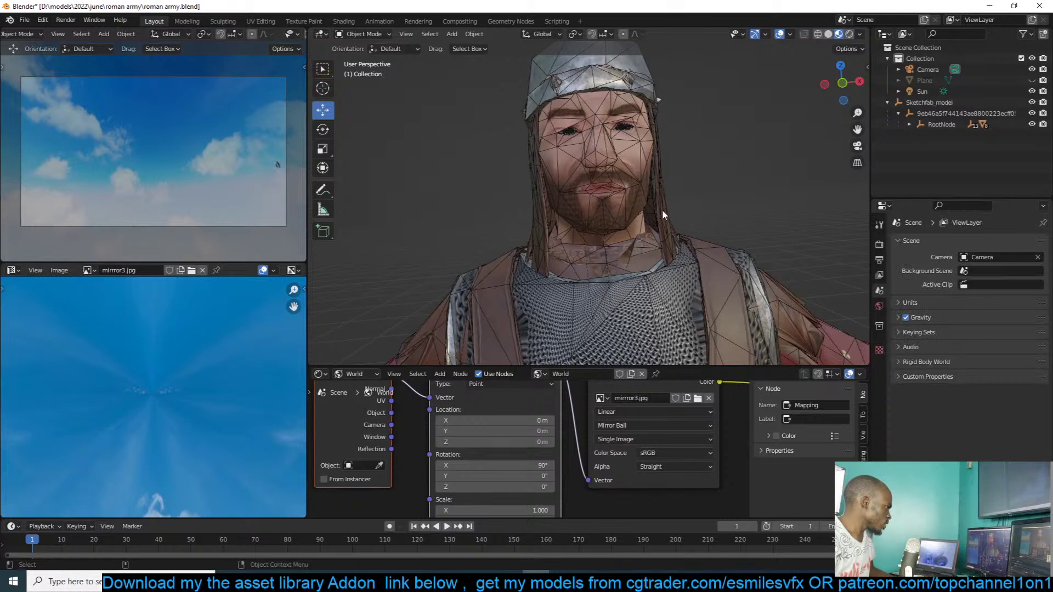
# - Decimate the strands hanging from the helmet beside the face with a ratio of 0.1 and apply the modifier
pyautogui.click(662, 215)
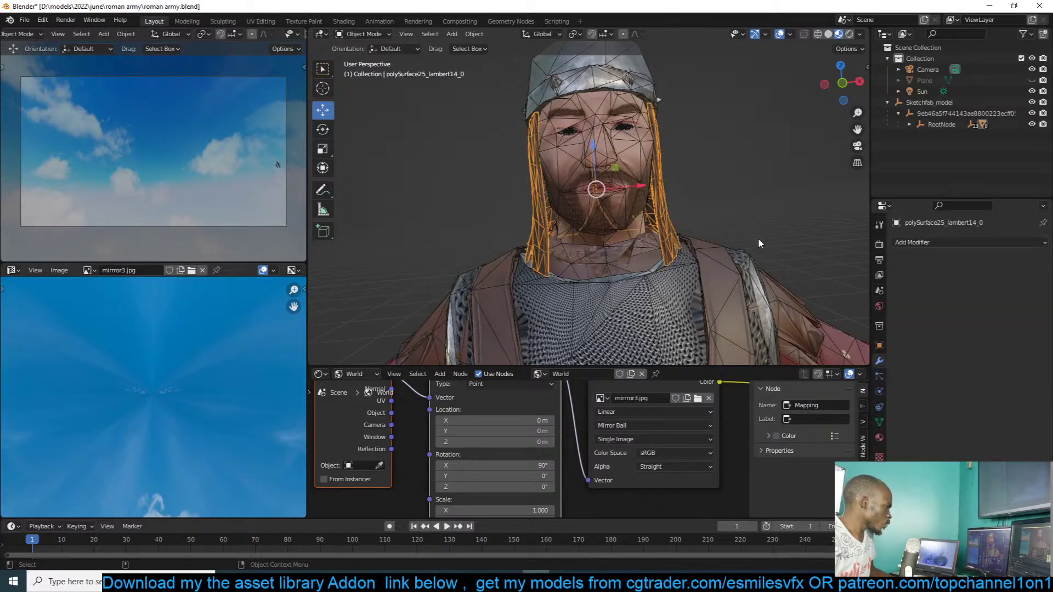
pyautogui.click(940, 245)
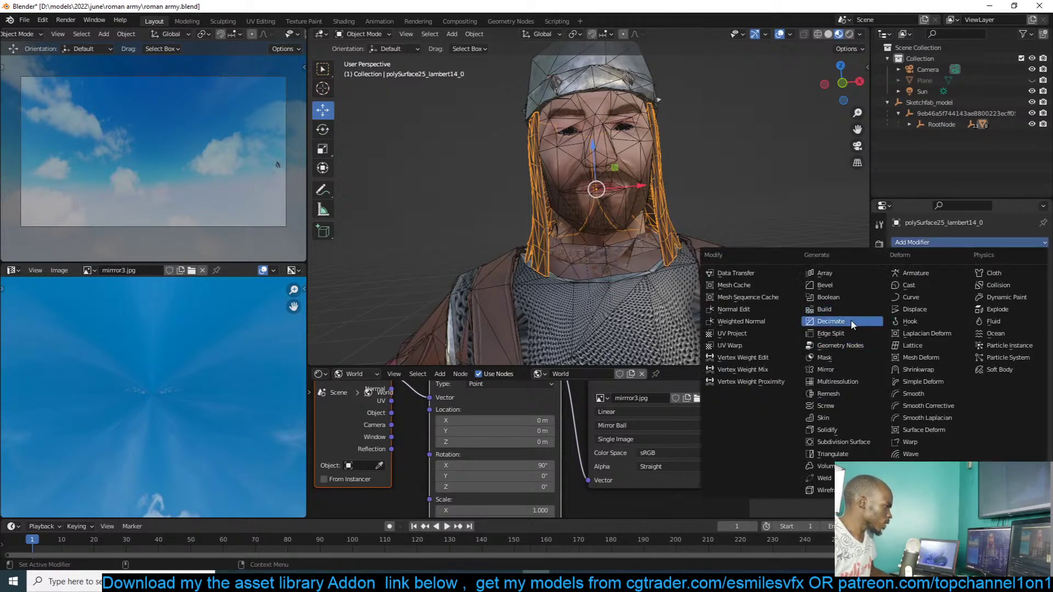
pyautogui.click(834, 321)
pyautogui.click(992, 291)
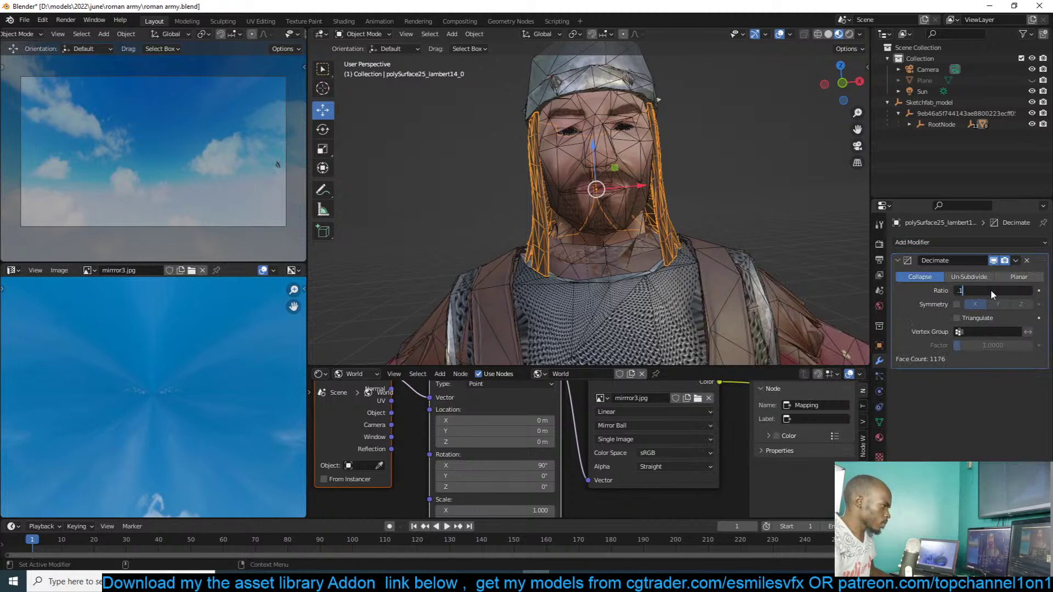
pyautogui.press('Return')
pyautogui.hotkey('ctrl', 'a')
# - Join the helmet and its hanging strands with the knight's head and hands mesh
pyautogui.click(647, 95)
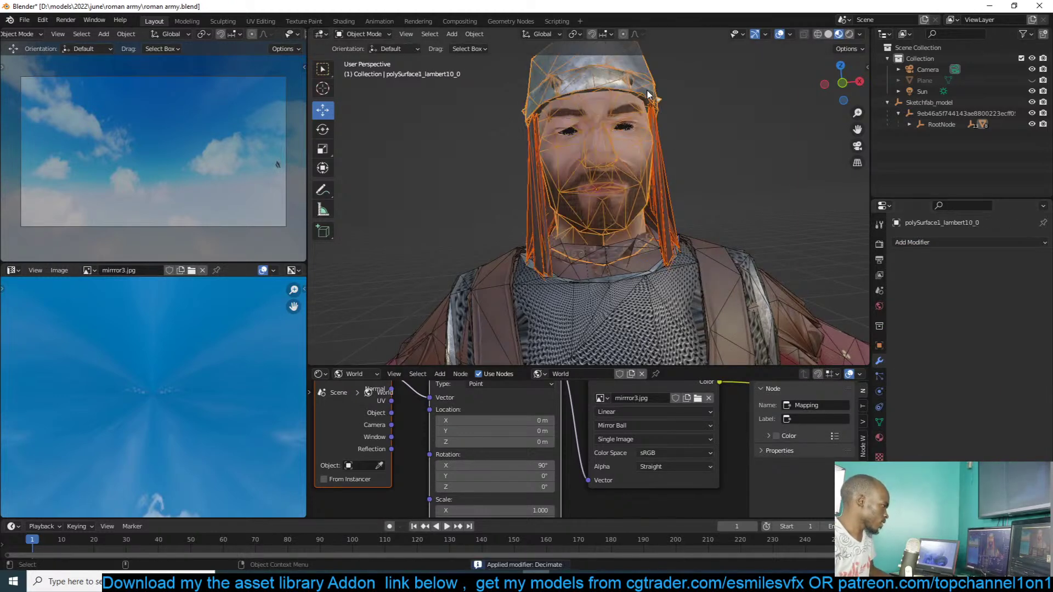
pyautogui.click(661, 121)
pyautogui.scroll(-2, 692, 218)
pyautogui.scroll(-2, 693, 218)
# - Join the combined head, helmet and hands mesh with the knight's armoured body mesh
pyautogui.click(613, 175)
pyautogui.moveTo(613, 174); pyautogui.dragTo(665, 189, button='middle')
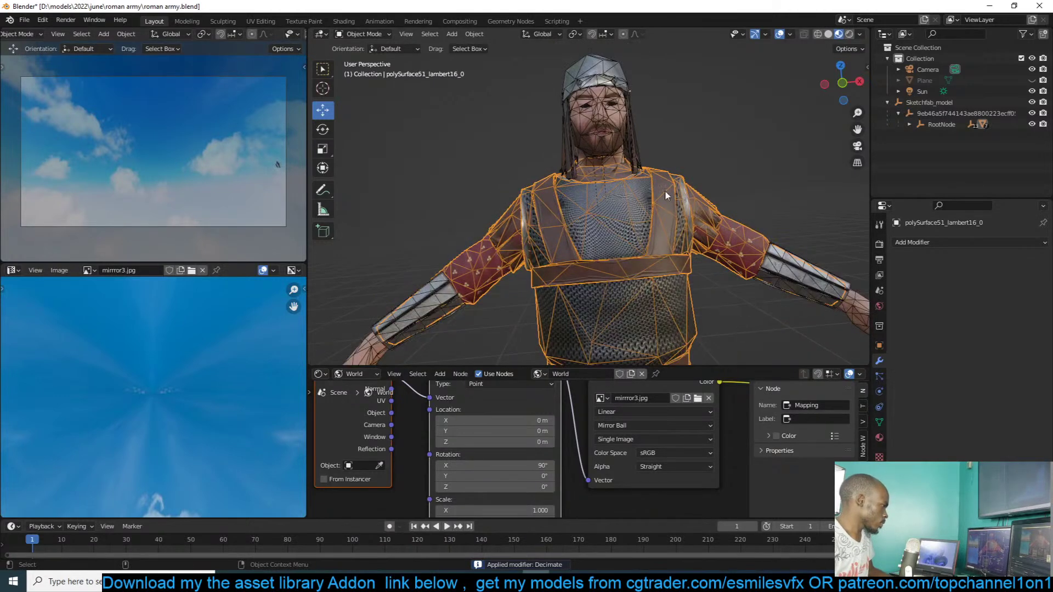
pyautogui.keyDown('shift'); pyautogui.click(622, 166); pyautogui.keyUp('shift')
pyautogui.click(627, 174)
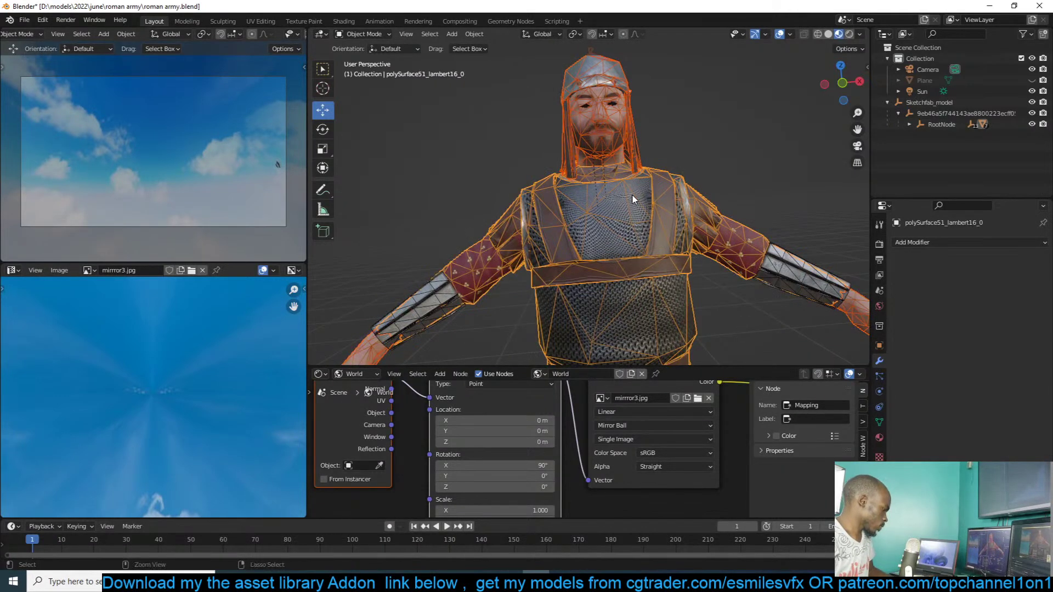
pyautogui.scroll(-4, 685, 225)
pyautogui.click(724, 266)
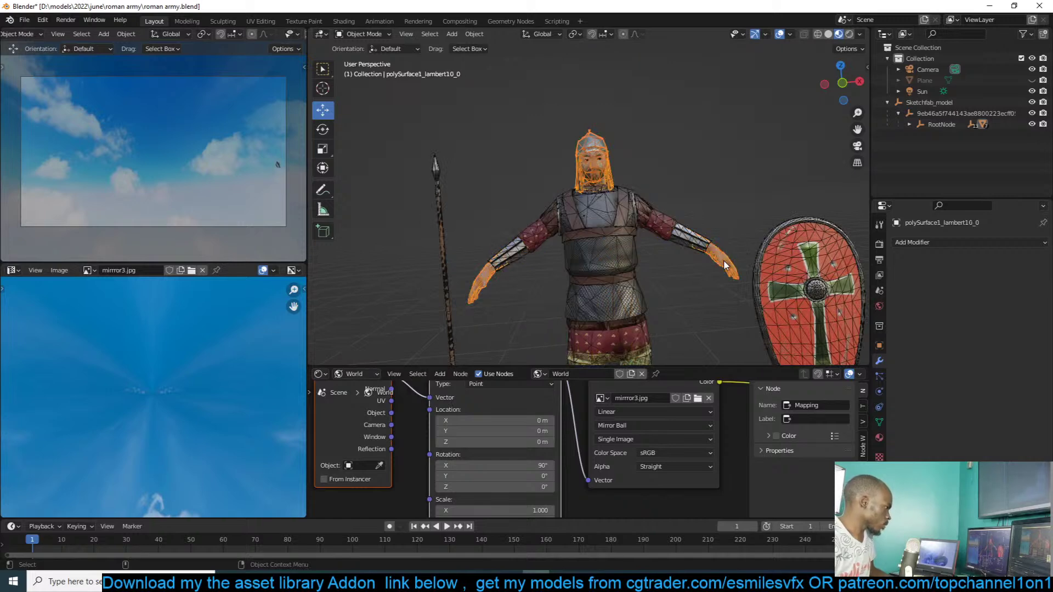
pyautogui.keyDown('shift'); pyautogui.click(595, 216); pyautogui.keyUp('shift')
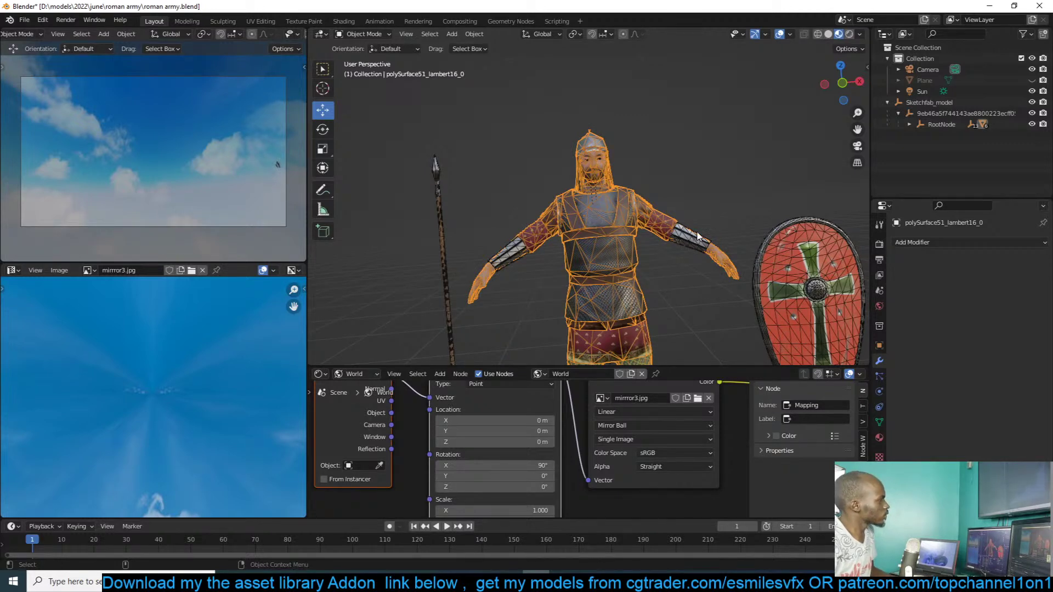
pyautogui.scroll(2, 698, 235)
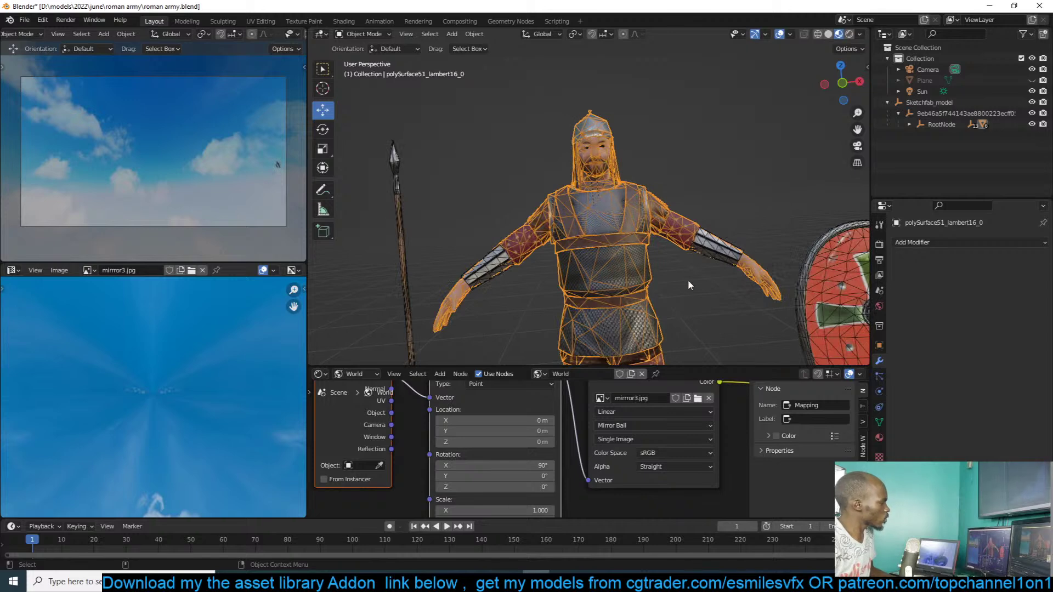
# - Join the knight's forearm guards with the combined body mesh and check the joined figure
pyautogui.click(782, 277)
pyautogui.click(723, 262)
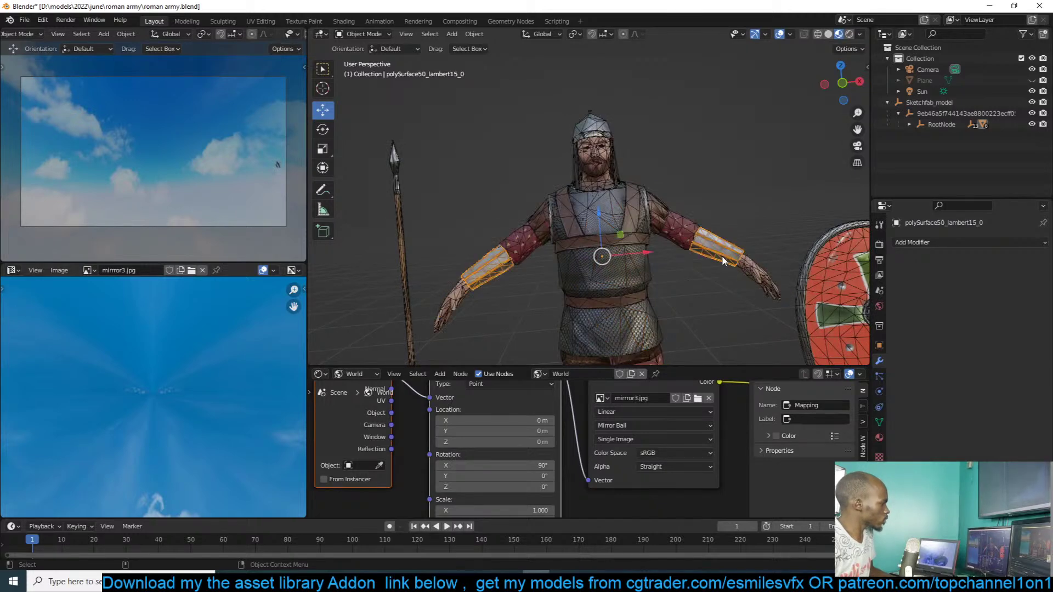
pyautogui.keyDown('shift'); pyautogui.click(661, 232); pyautogui.keyUp('shift')
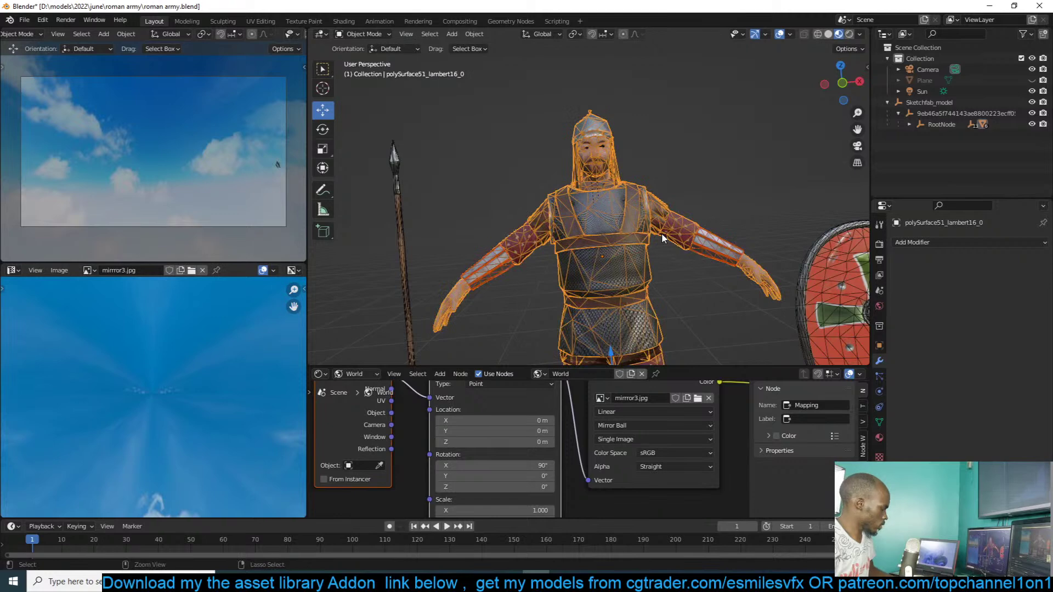
pyautogui.hotkey('ctrl', 'j')
pyautogui.keyDown('shift'); pyautogui.moveTo(667, 242); pyautogui.dragTo(697, 114, button='middle'); pyautogui.keyUp('shift')
pyautogui.keyDown('shift'); pyautogui.moveTo(700, 262); pyautogui.dragTo(666, 303, button='middle'); pyautogui.keyUp('shift')
# - Find the Quick Functions add-on tools and try to optimize the scene's images
pyautogui.press('n')
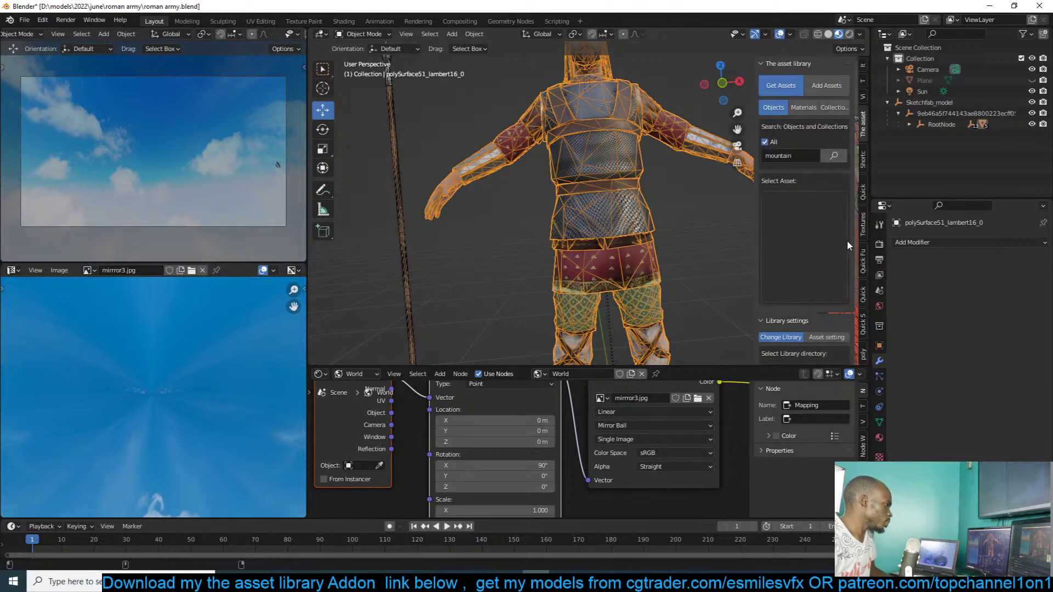
pyautogui.click(866, 300)
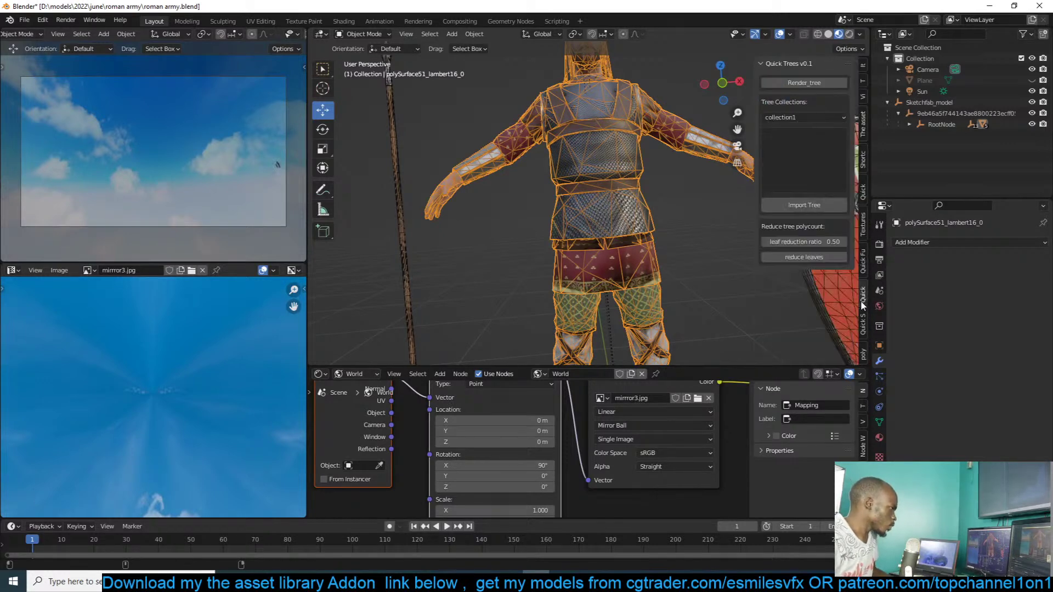
pyautogui.click(865, 329)
pyautogui.click(865, 354)
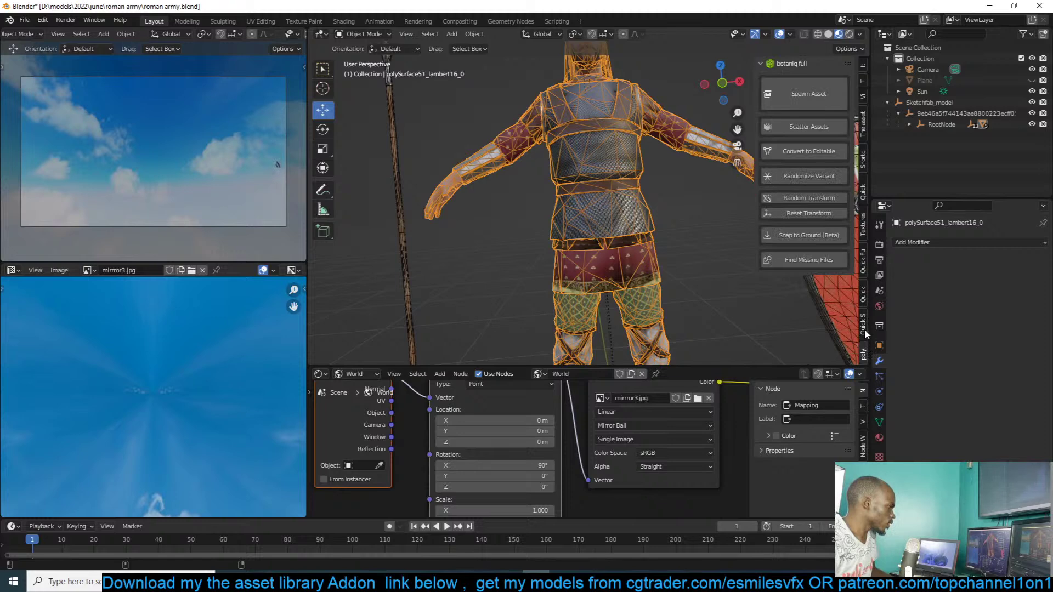
pyautogui.click(865, 333)
pyautogui.click(863, 359)
pyautogui.click(863, 323)
pyautogui.click(863, 295)
pyautogui.click(863, 262)
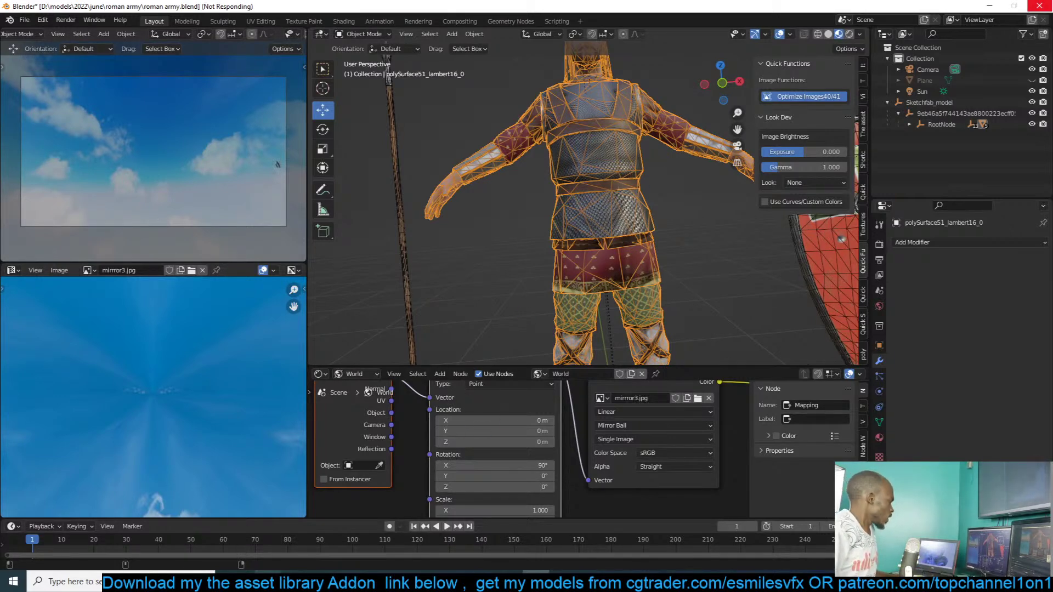
# - Switch to the browser and view the Sketchfab knight, the Roman legion reference image and Mixamo's character preview
pyautogui.hotkey('alt', 'Tab')
pyautogui.scroll(3, 693, 242)
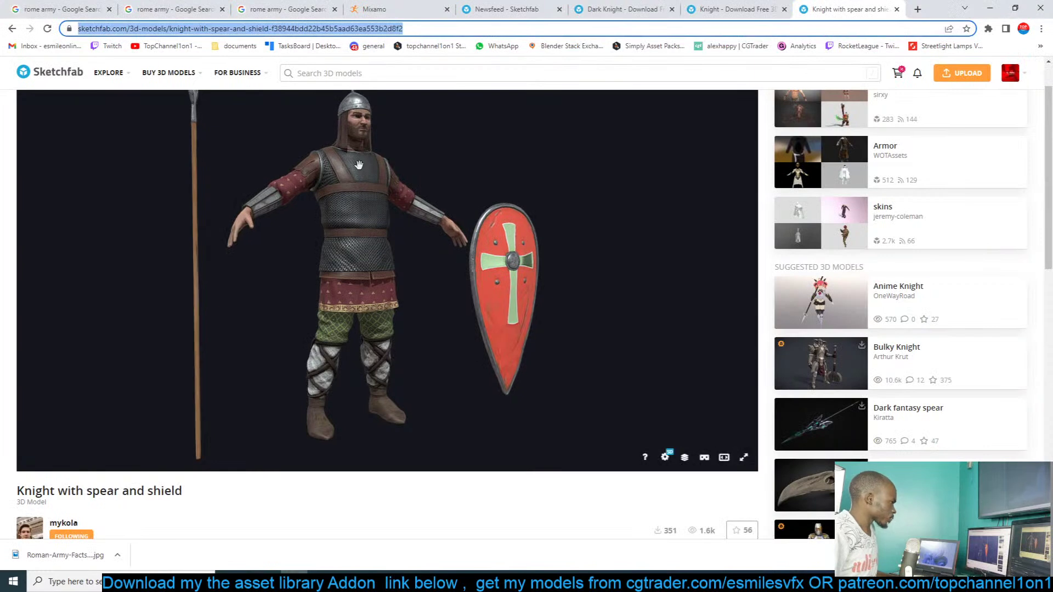
pyautogui.click(324, 8)
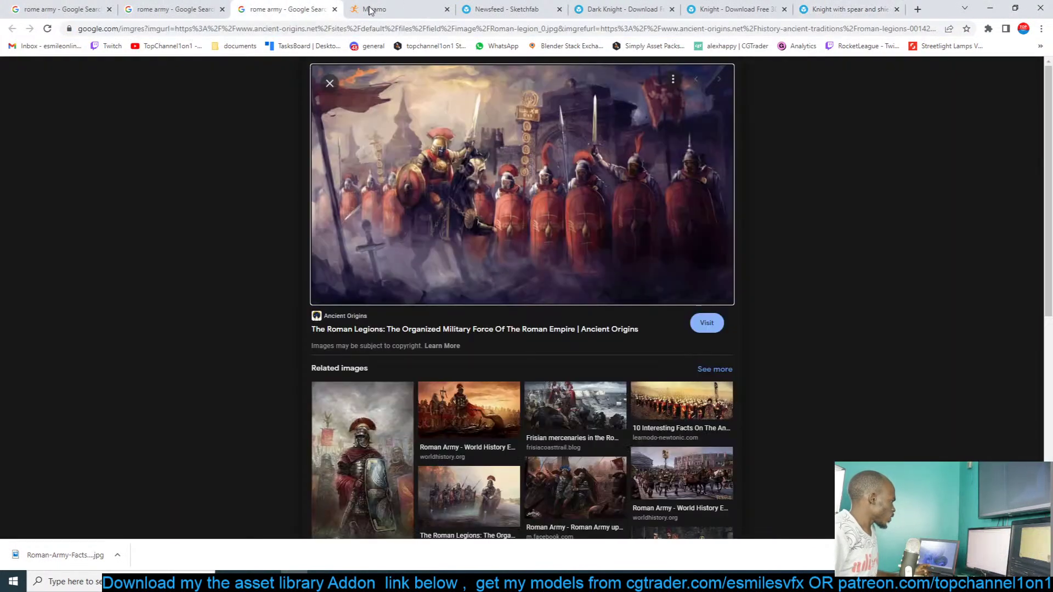
pyautogui.click(397, 5)
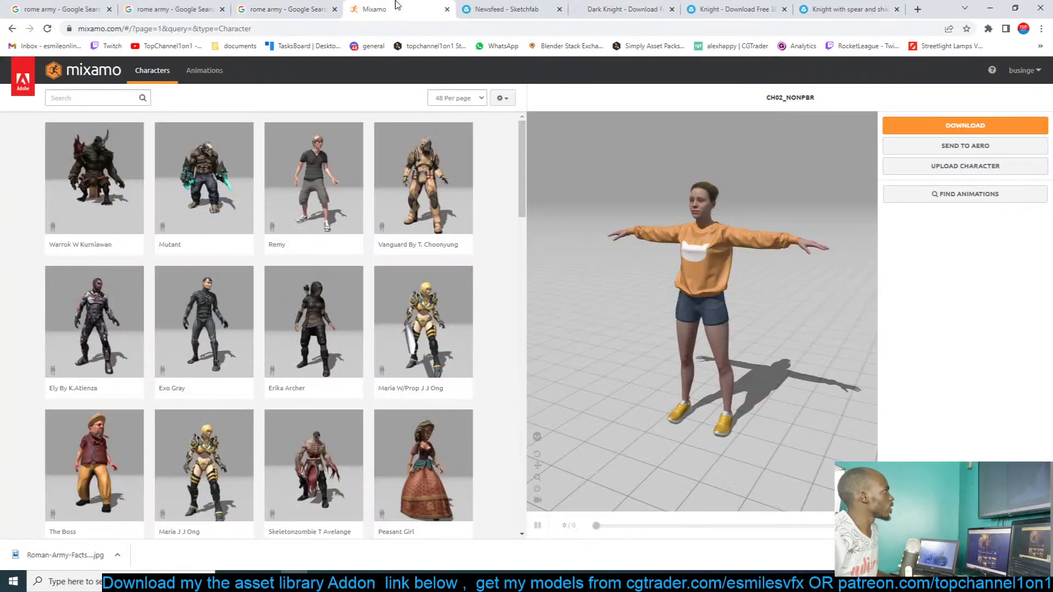
pyautogui.moveTo(712, 195)
pyautogui.mouseDown()
pyautogui.moveTo(747, 181)
pyautogui.moveTo(732, 198)
pyautogui.mouseUp()
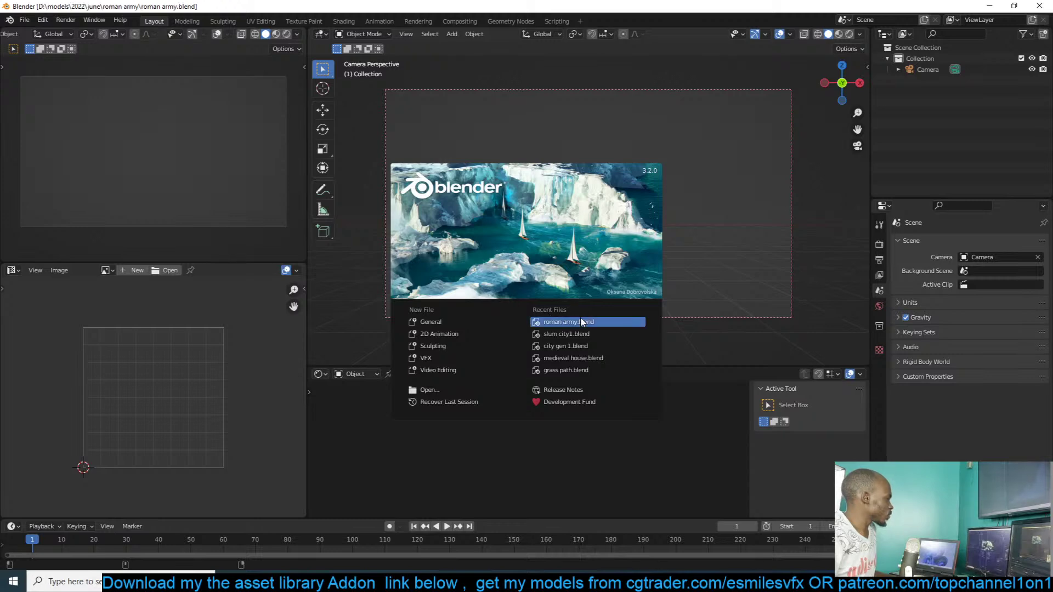
# - Reopen the recent file roman army.blend in Blender and view the terrain
pyautogui.click(583, 322)
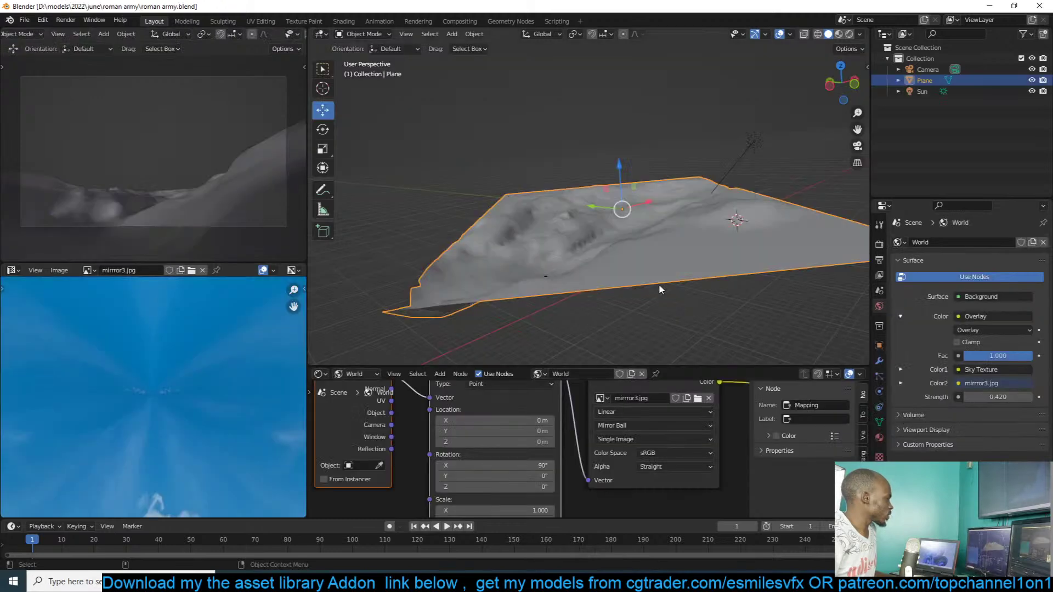
pyautogui.moveTo(473, 261)
pyautogui.mouseDown(button='middle')
pyautogui.moveTo(510, 258)
pyautogui.moveTo(472, 261)
pyautogui.mouseUp(button='middle')
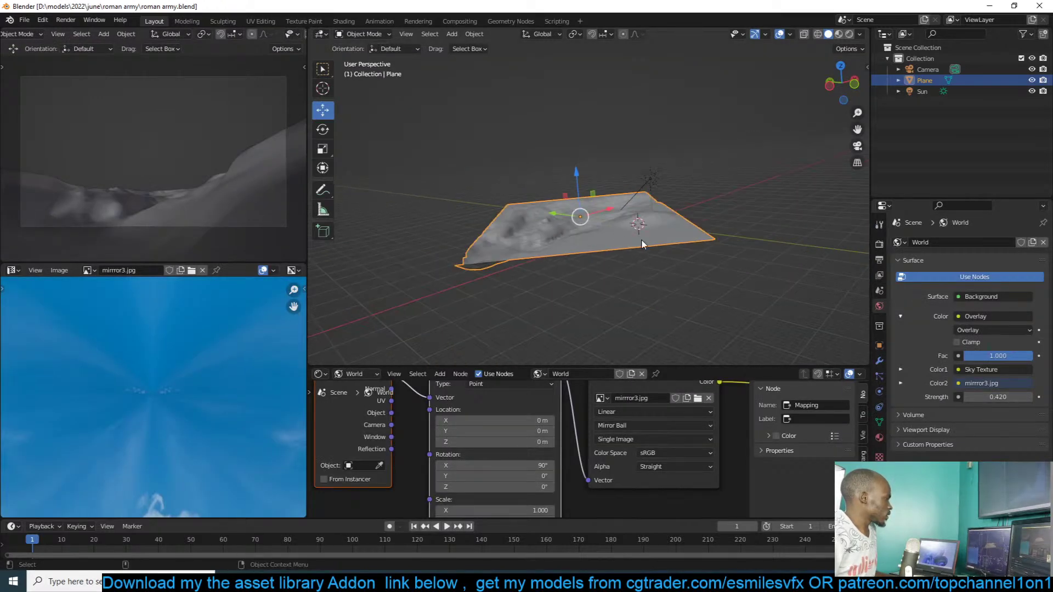
# - Save the Roman army file, then preview the camera view in rendered shading and return it to solid shading
pyautogui.click(220, 134)
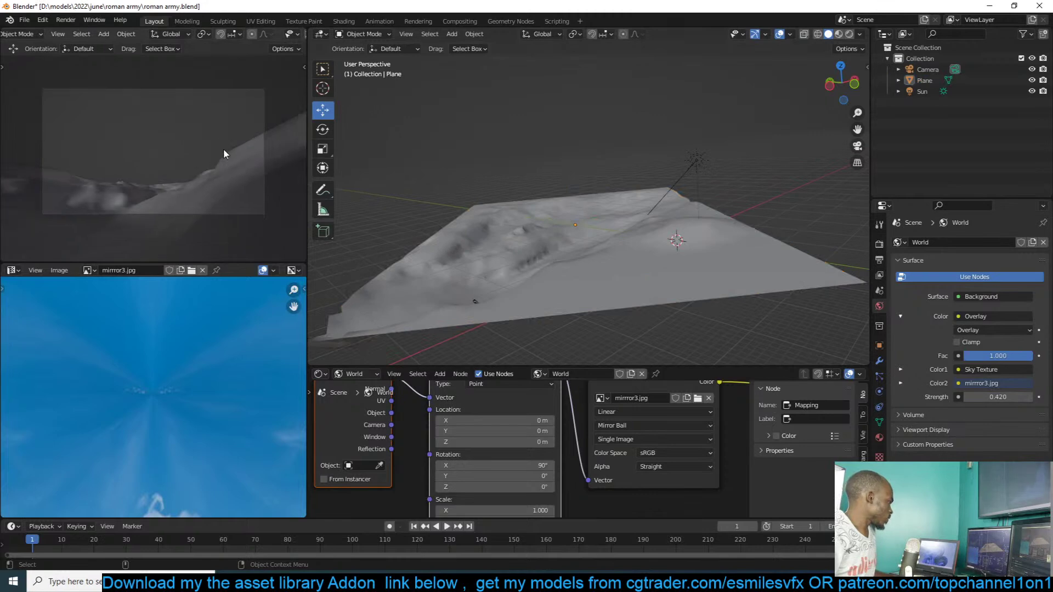
pyautogui.scroll(1, 222, 149)
pyautogui.hotkey('ctrl', 's')
pyautogui.scroll(-2, 194, 341)
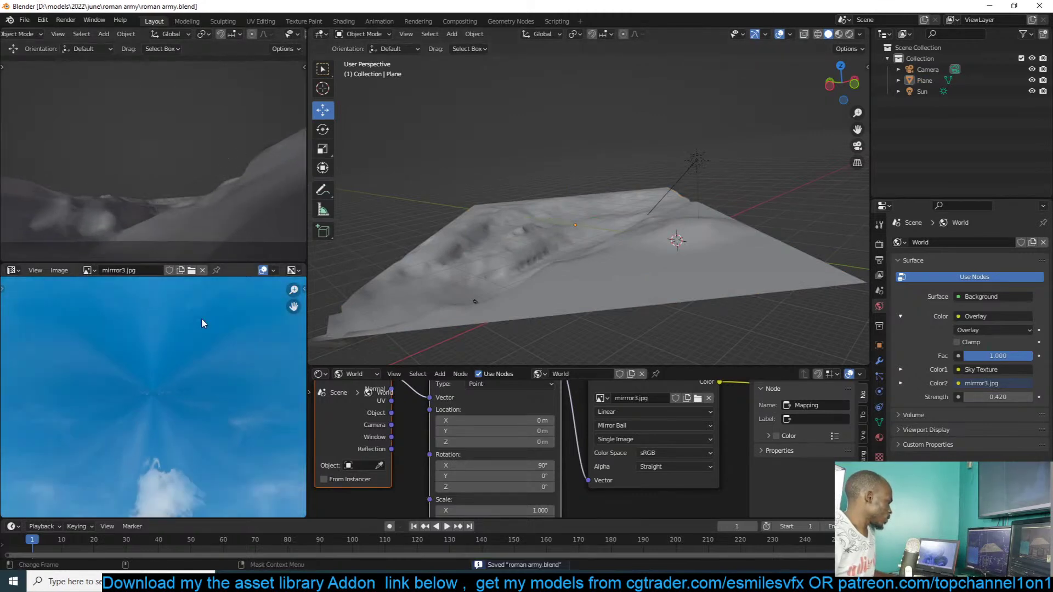
pyautogui.scroll(-3, 202, 93)
pyautogui.scroll(-3, 298, 34)
pyautogui.scroll(-3, 297, 36)
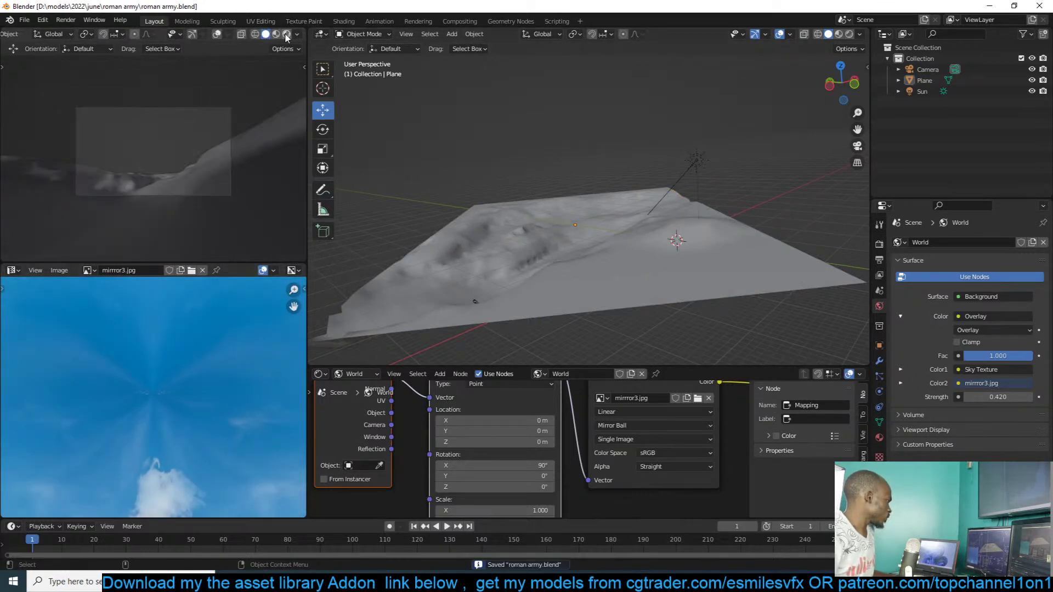
pyautogui.click(286, 35)
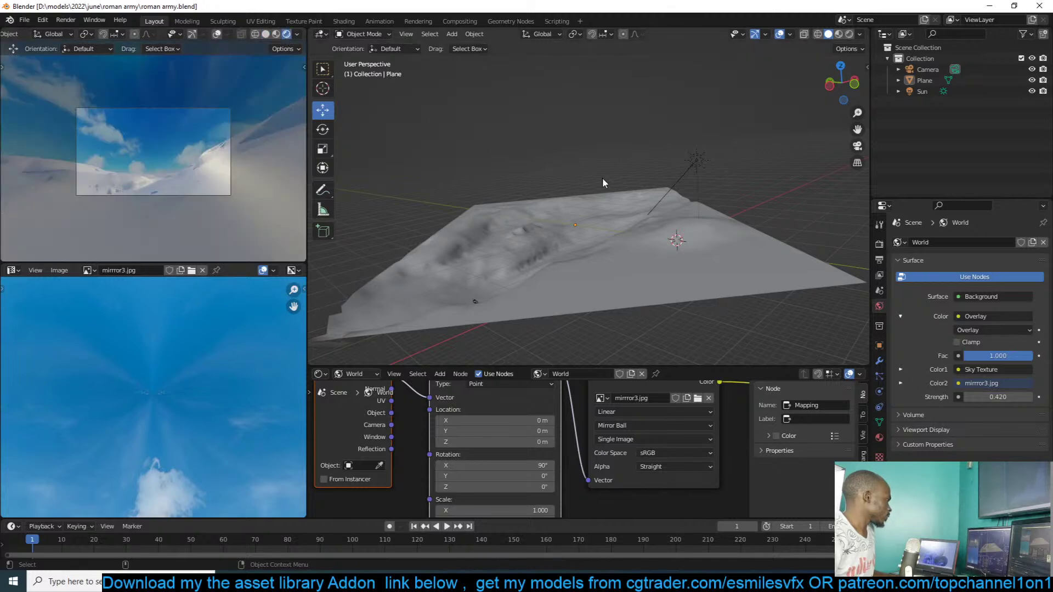
pyautogui.click(265, 34)
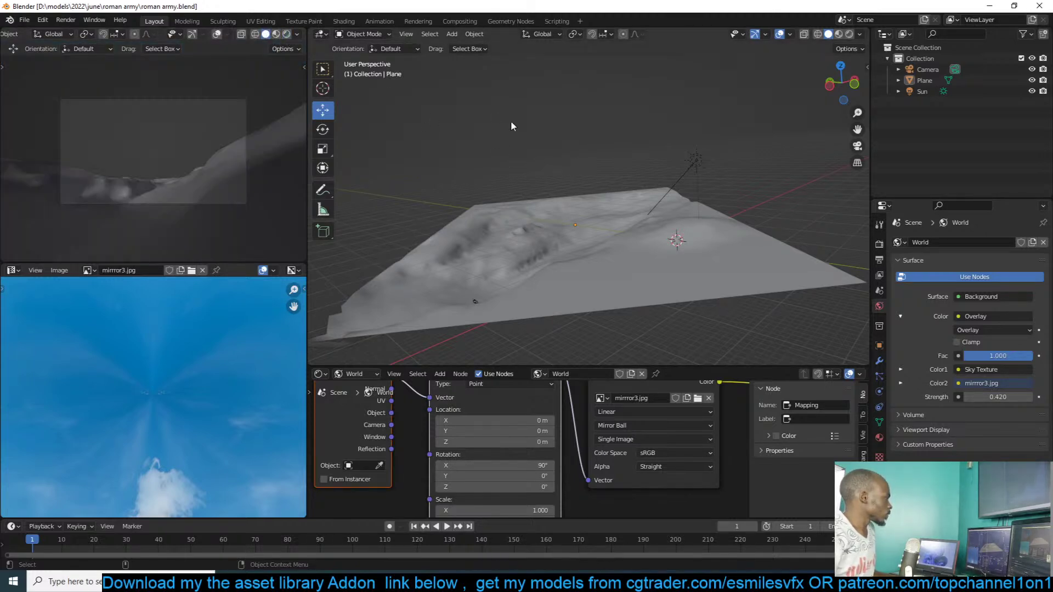
# - Launch a second Blender instance and dismiss its splash screen to reach an empty scene
pyautogui.click(24, 20)
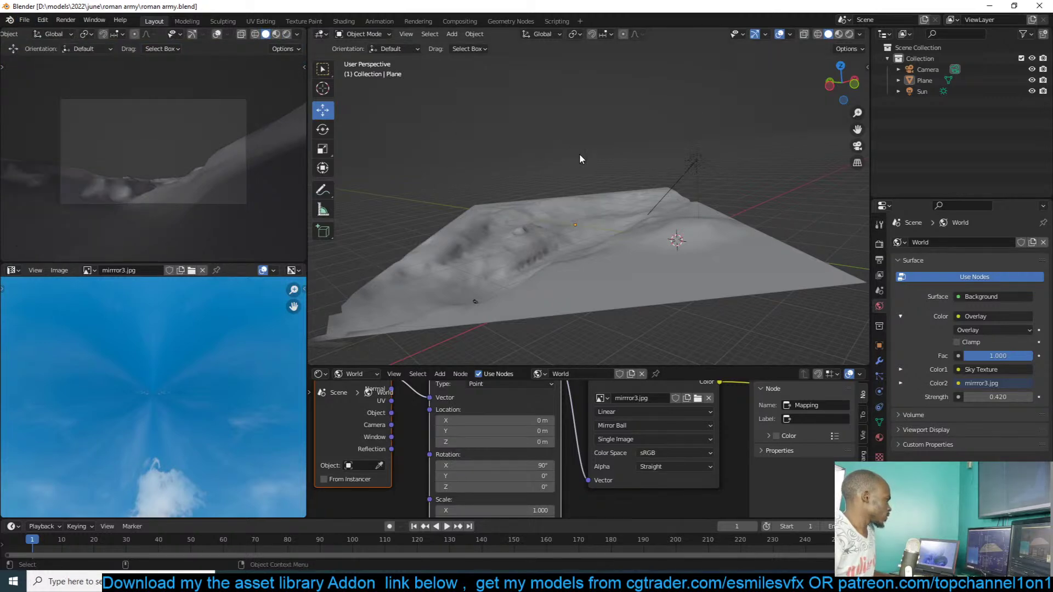
pyautogui.click(24, 20)
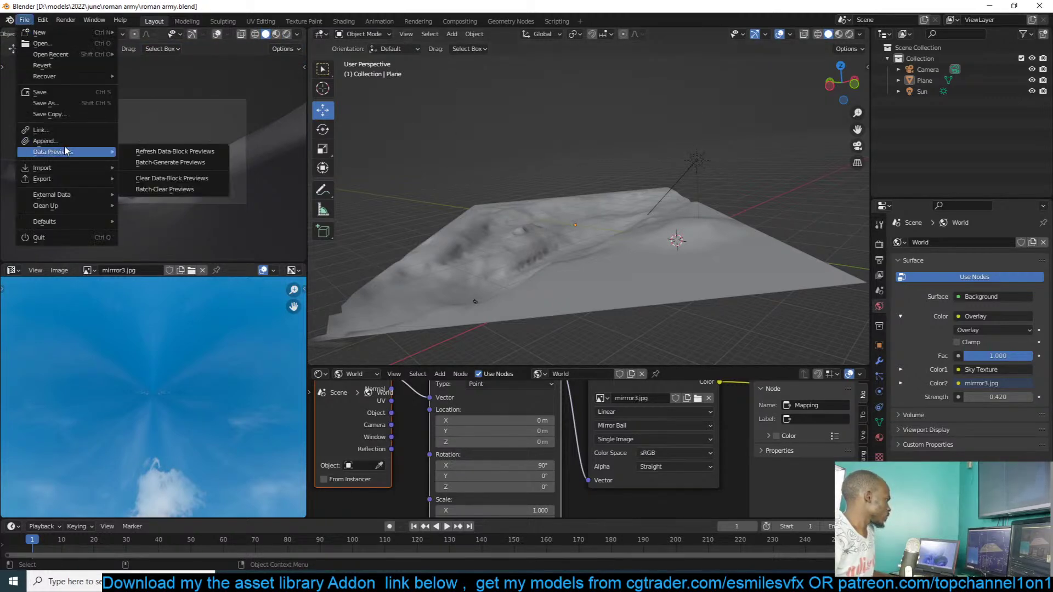
pyautogui.rightClick(536, 581)
pyautogui.click(517, 530)
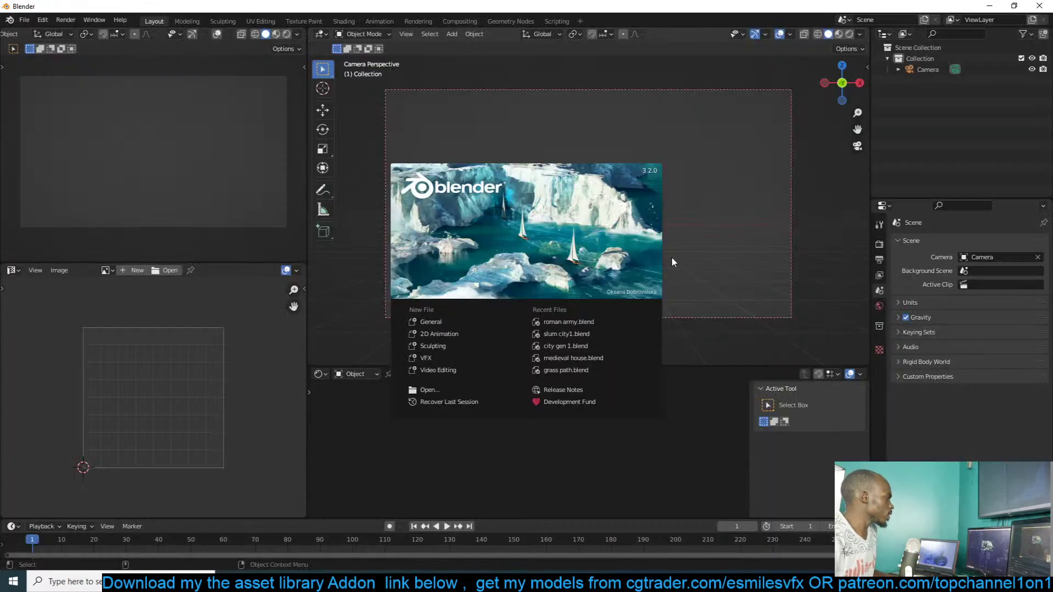
pyautogui.click(693, 256)
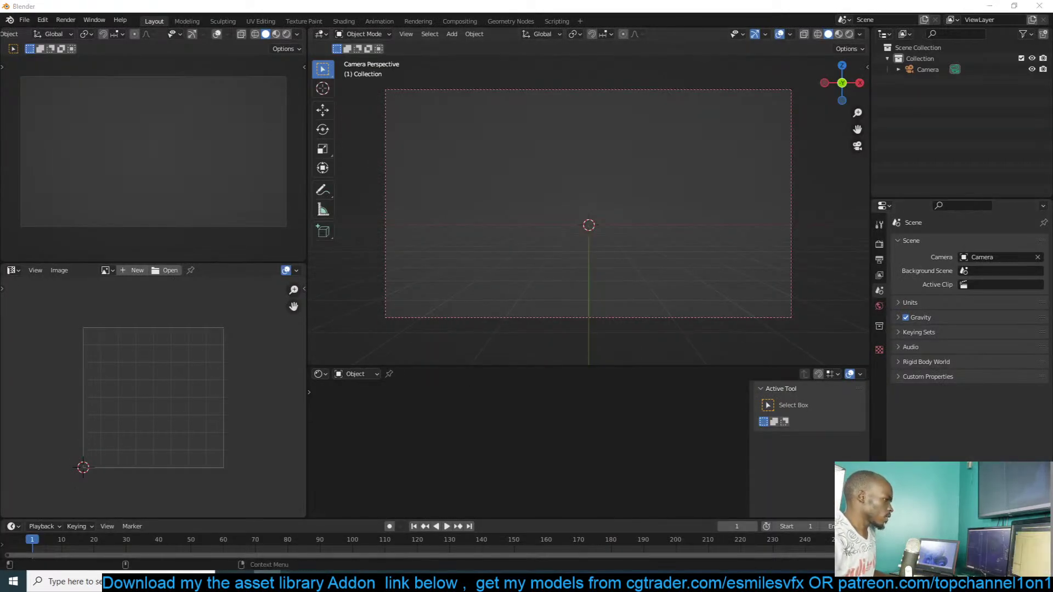
# - Start a glTF 2.0 import and browse to the Downloads folder
pyautogui.click(24, 20)
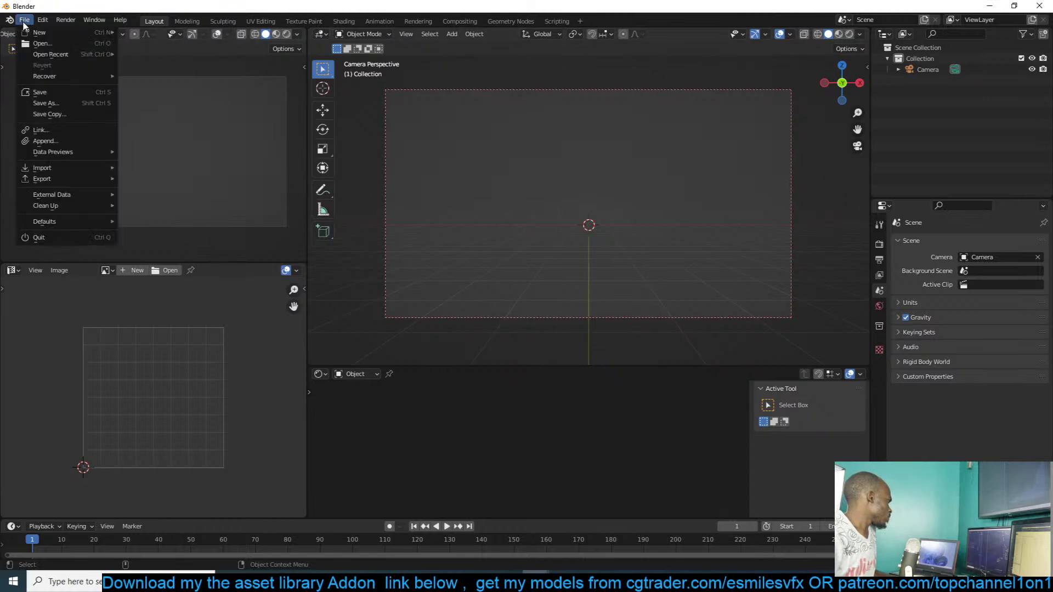
pyautogui.moveTo(70, 168)
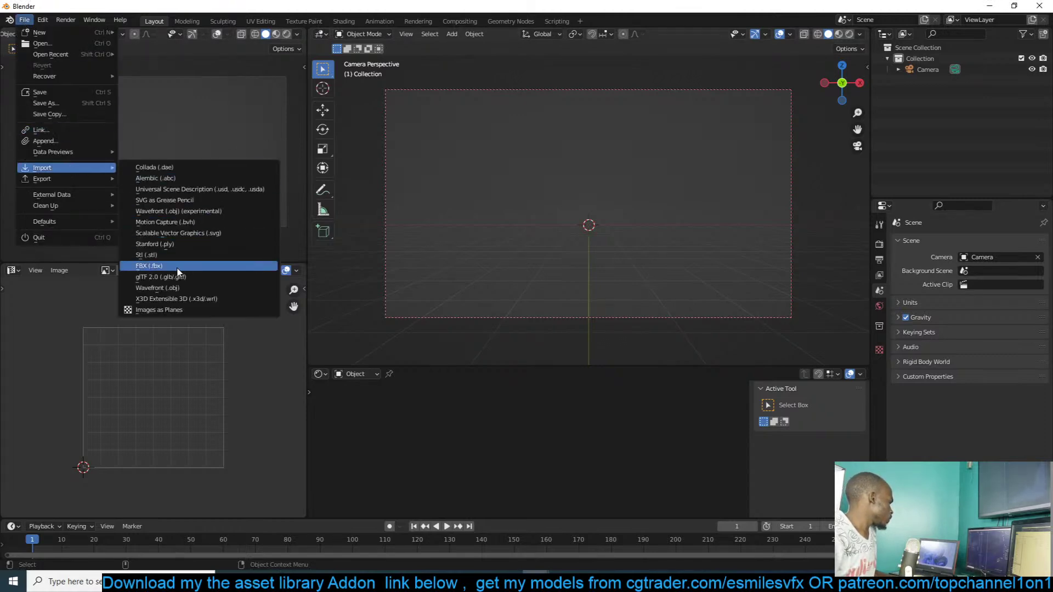
pyautogui.click(165, 277)
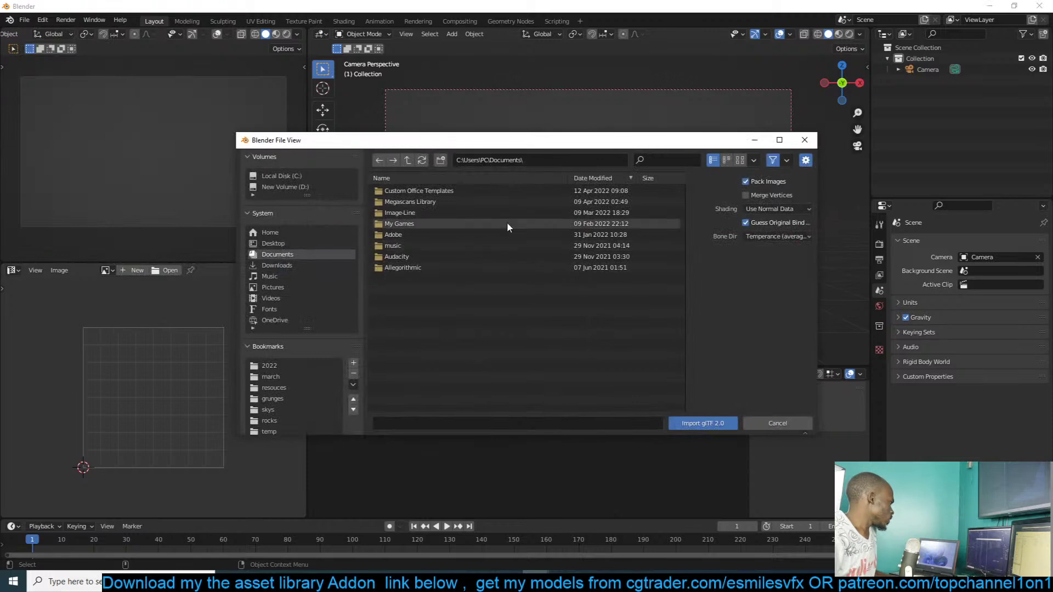
pyautogui.click(277, 265)
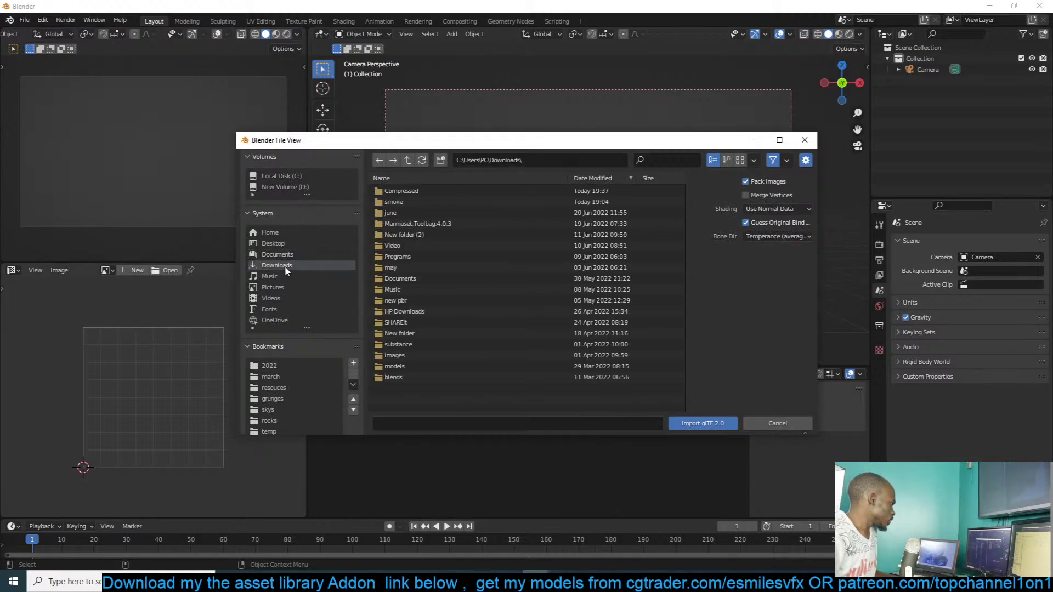
# - Import the glTF scene from the knight_with_spear_and_shield folder in Downloads > Compressed, and select the knight's tunic
pyautogui.click(407, 200)
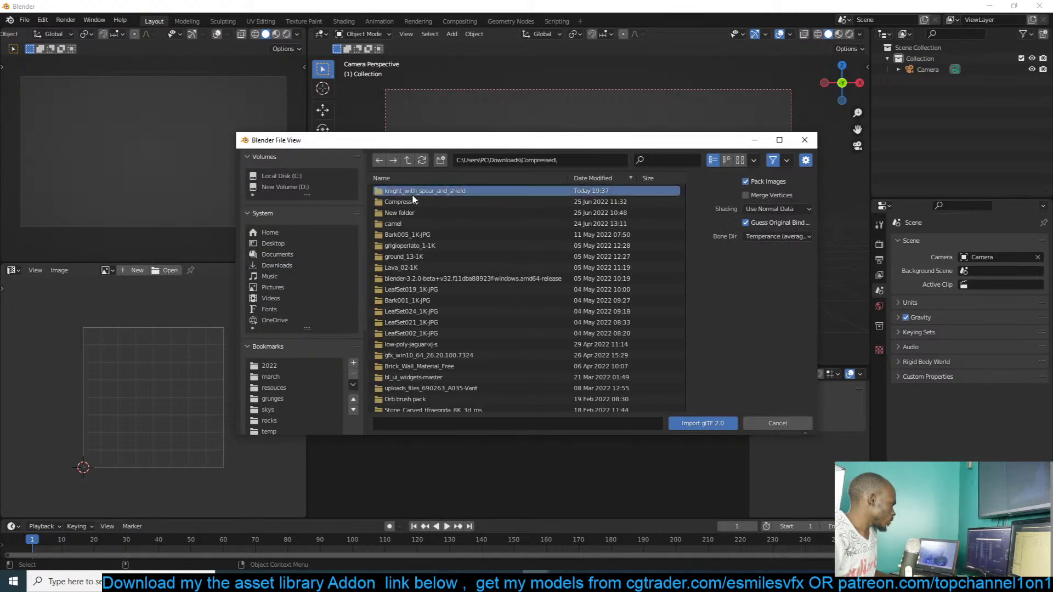
pyautogui.doubleClick(413, 192)
pyautogui.doubleClick(414, 204)
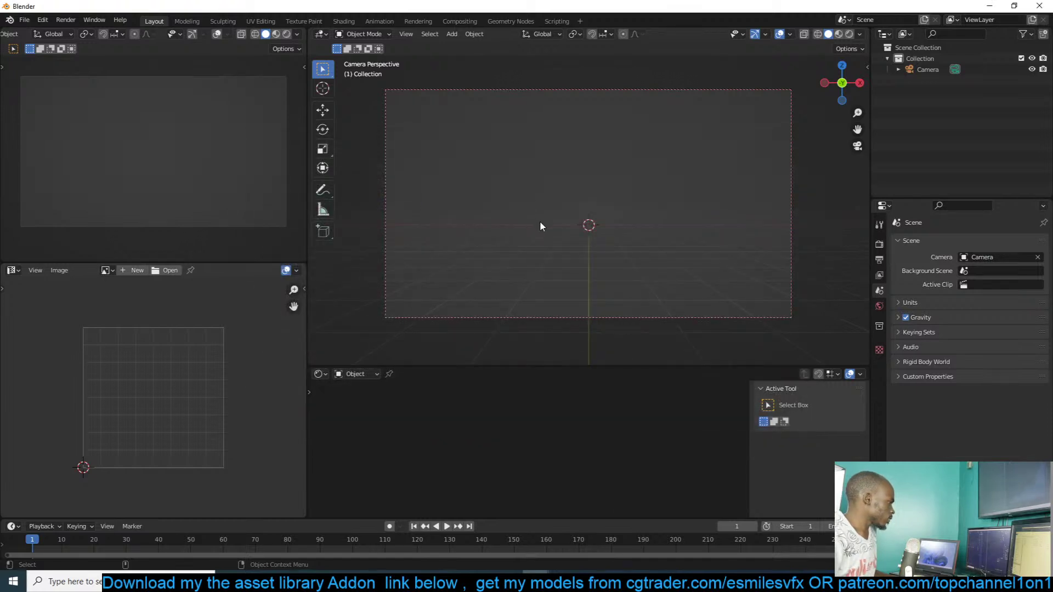
pyautogui.scroll(5, 600, 214)
pyautogui.click(600, 214)
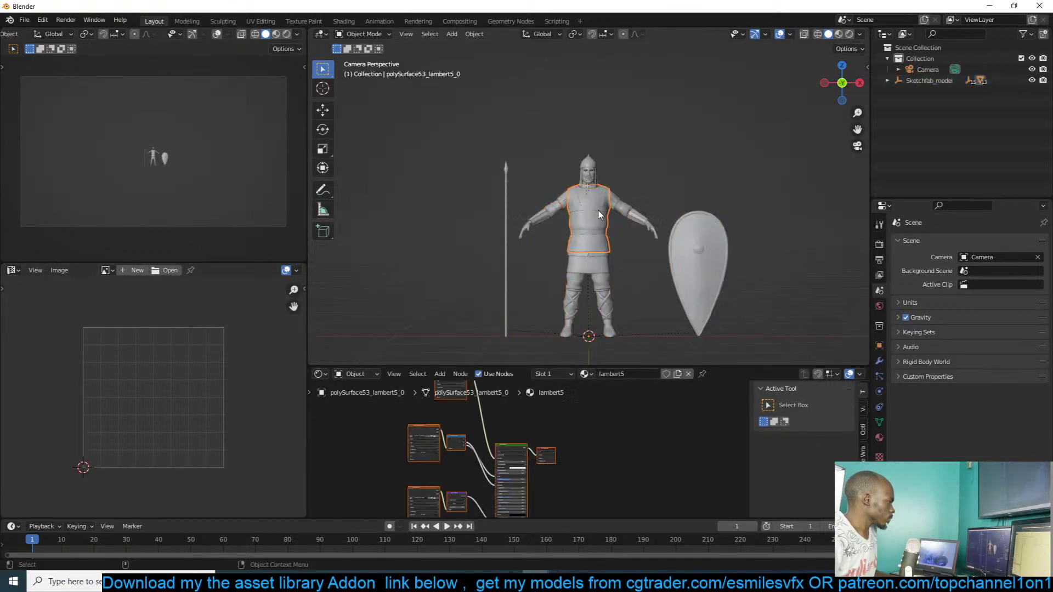
pyautogui.scroll(4, 600, 213)
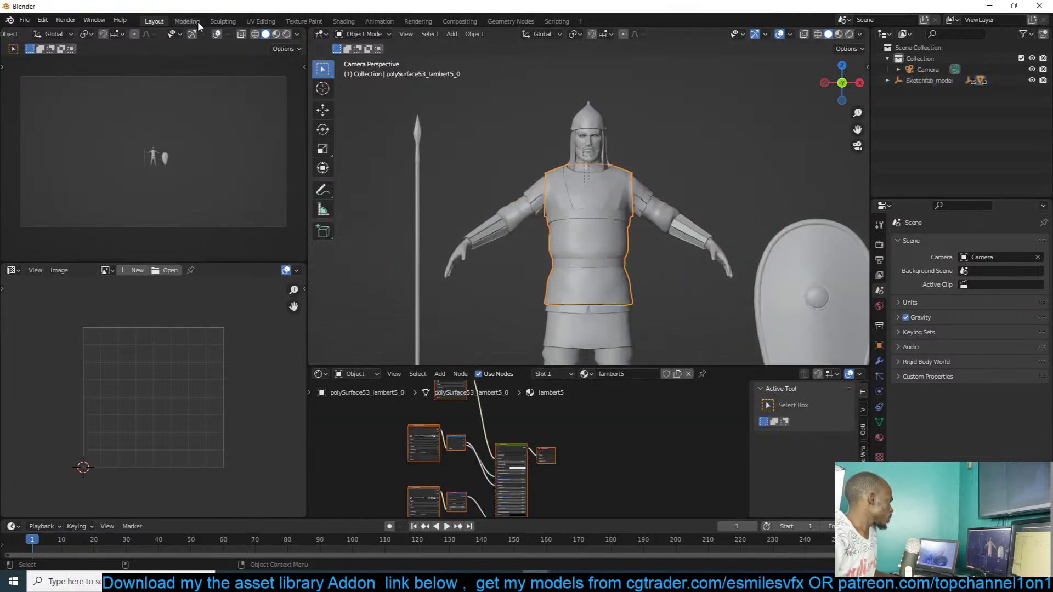
# - Look through the list of images loaded with the knight model without assigning one
pyautogui.click(106, 271)
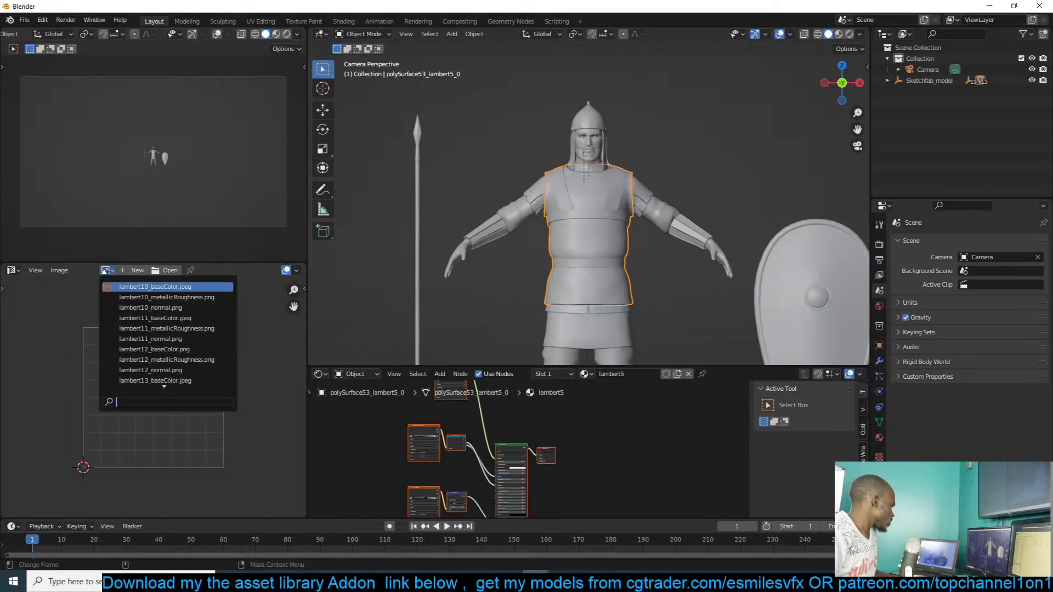
pyautogui.scroll(-20, 117, 380)
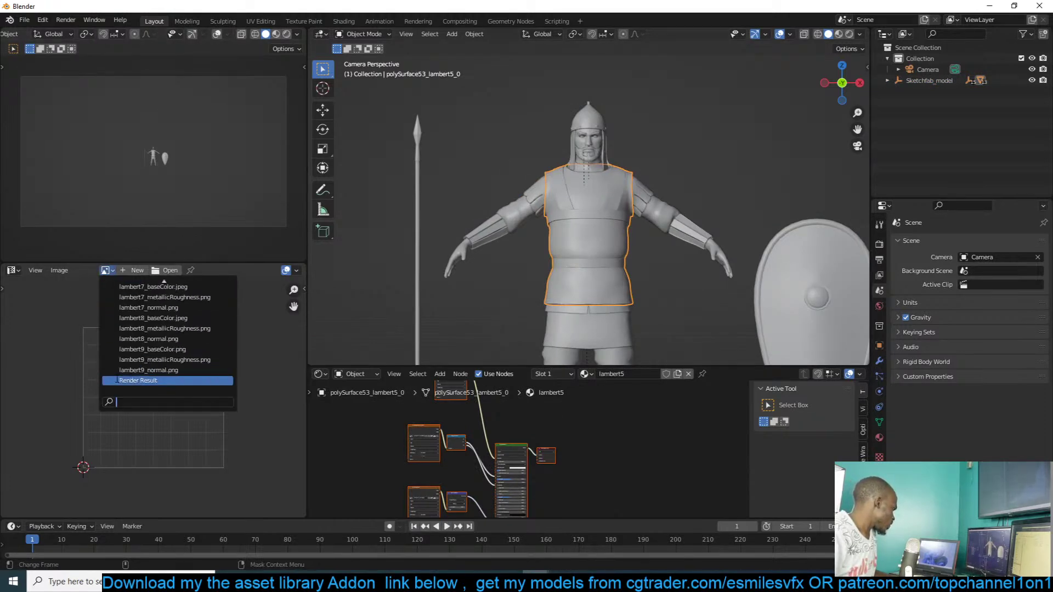
pyautogui.scroll(15, 117, 380)
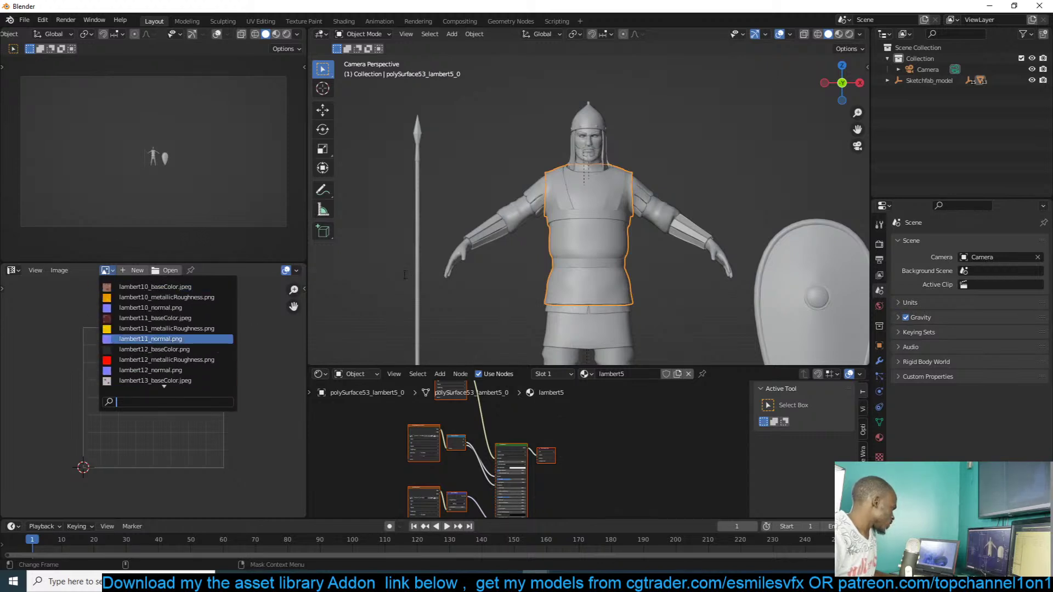
pyautogui.click(641, 161)
# - Try to optimize the scene's images with the Optimize Images function of the Quick Functions add-on
pyautogui.press('n')
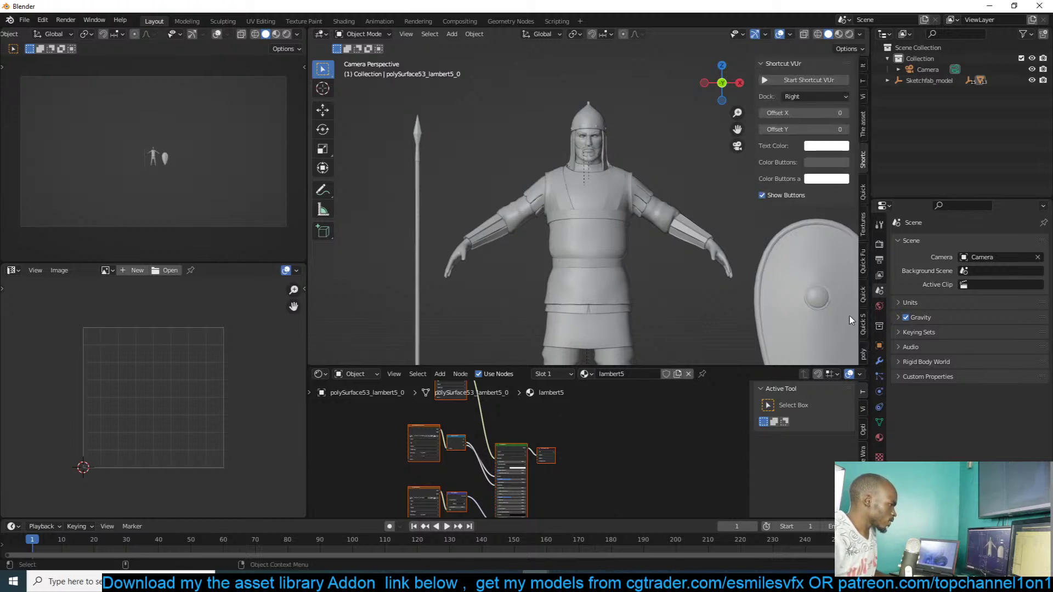
pyautogui.click(863, 297)
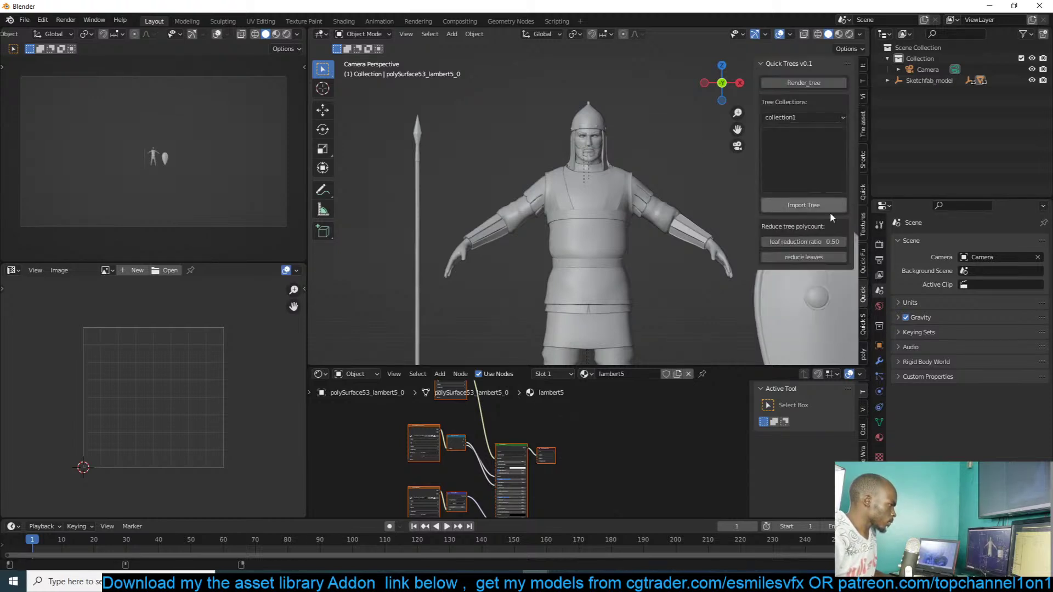
pyautogui.click(864, 229)
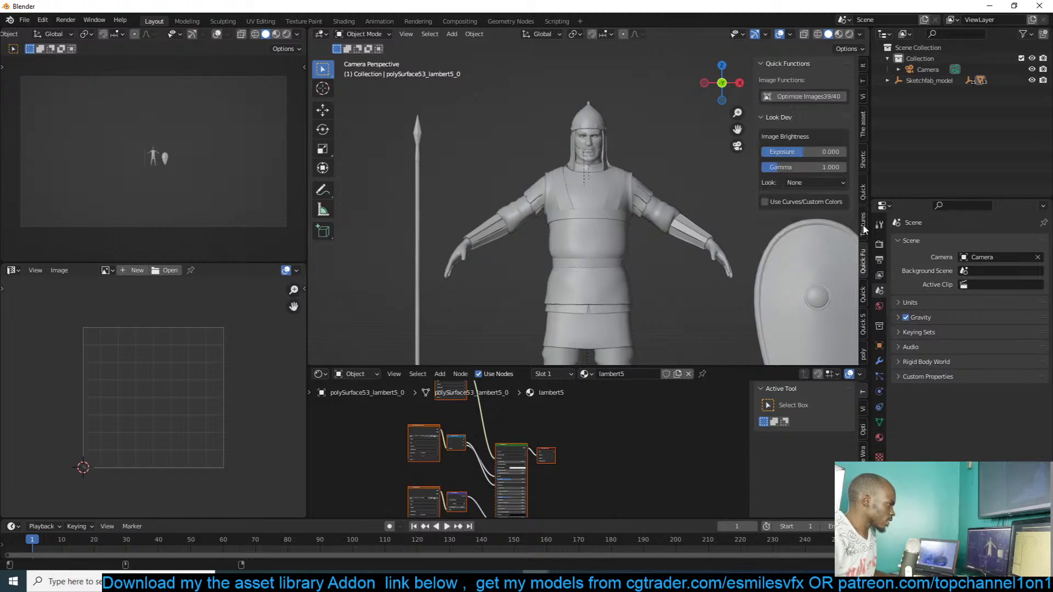
pyautogui.click(864, 329)
pyautogui.click(866, 344)
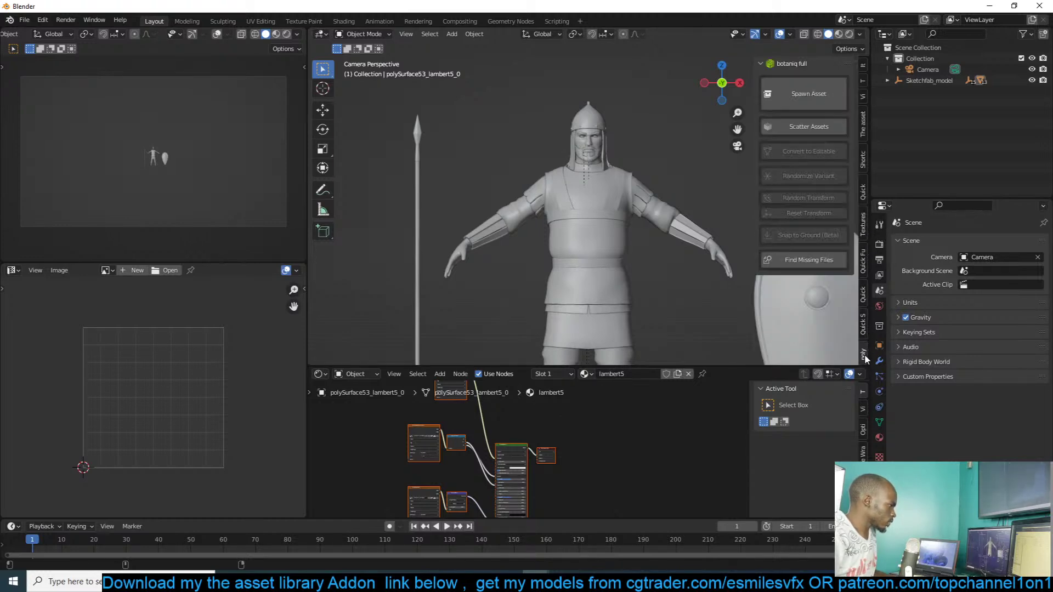
pyautogui.click(864, 354)
pyautogui.keyDown('ctrl'); pyautogui.scroll(3, 865, 354); pyautogui.keyUp('ctrl')
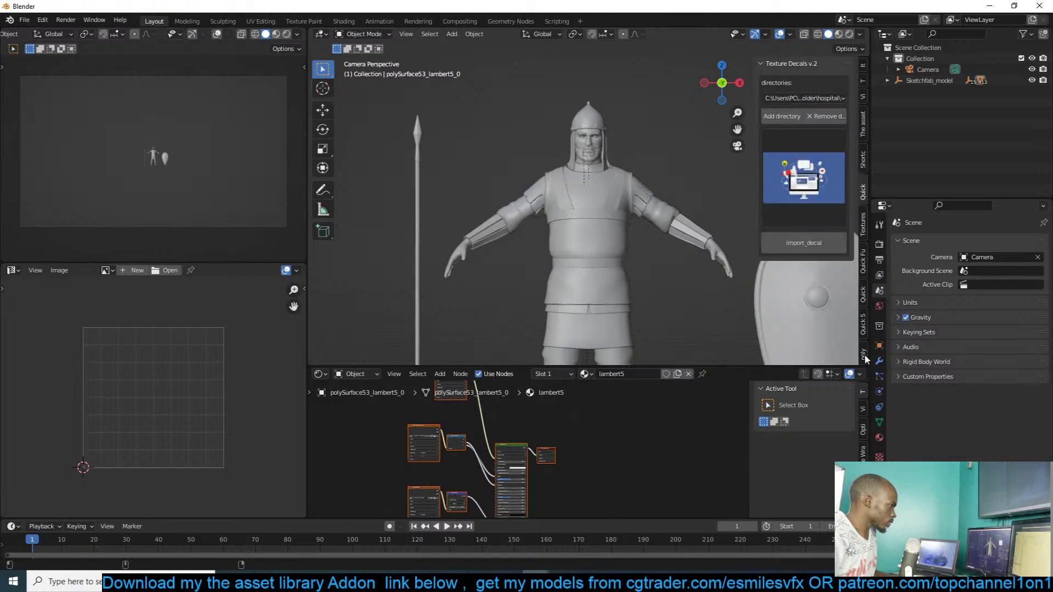
pyautogui.keyDown('ctrl'); pyautogui.scroll(-4, 865, 354); pyautogui.keyUp('ctrl')
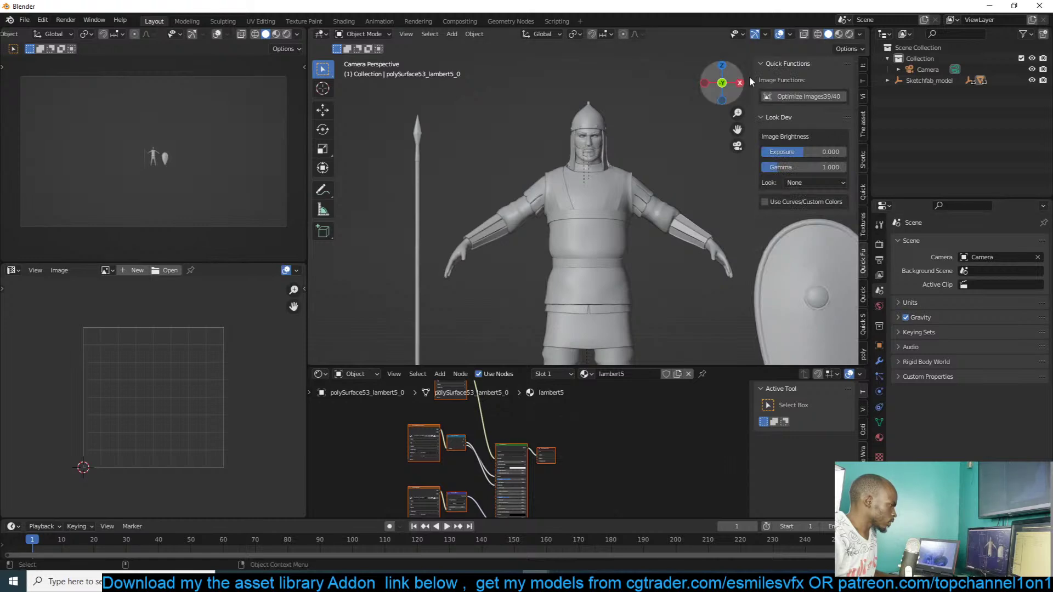
pyautogui.click(795, 99)
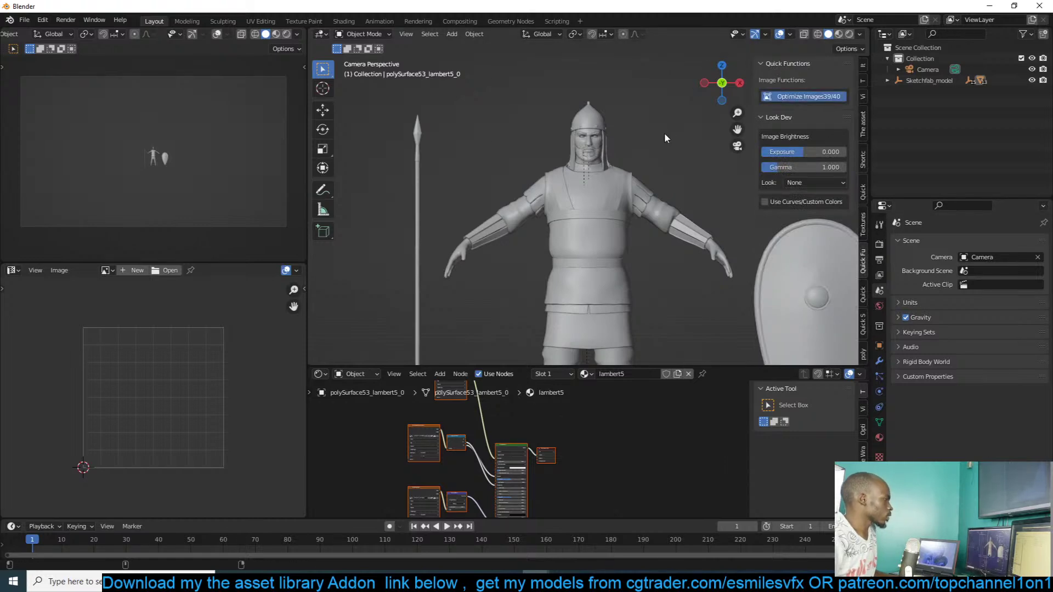
pyautogui.click(806, 98)
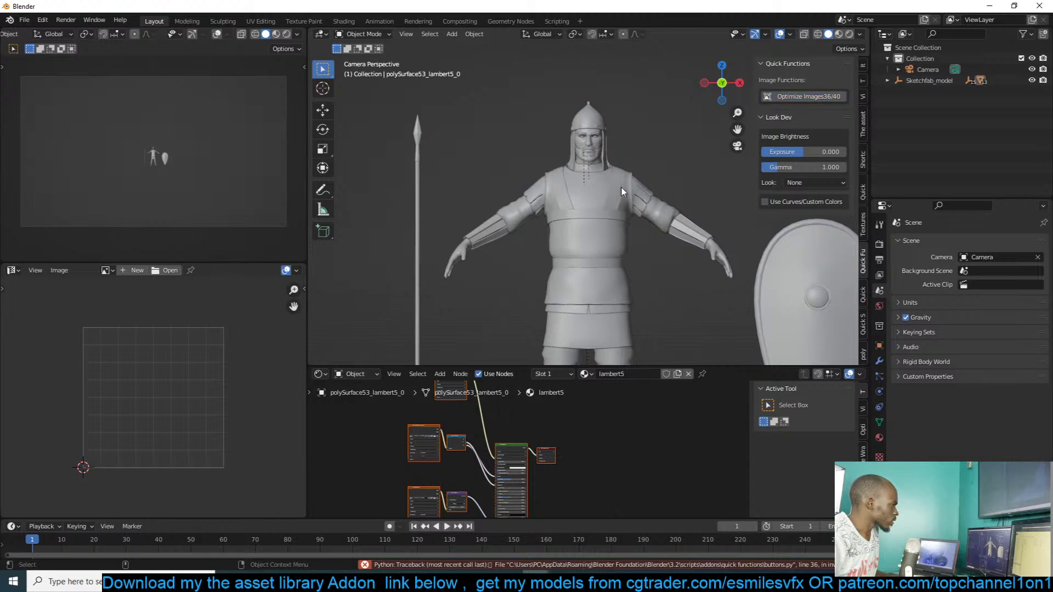
# - Switch to File Explorer and open the textures folder of knight_with_spear_and_shield in a maximized window
pyautogui.press('KP_0')
pyautogui.press('KP_Decimal')
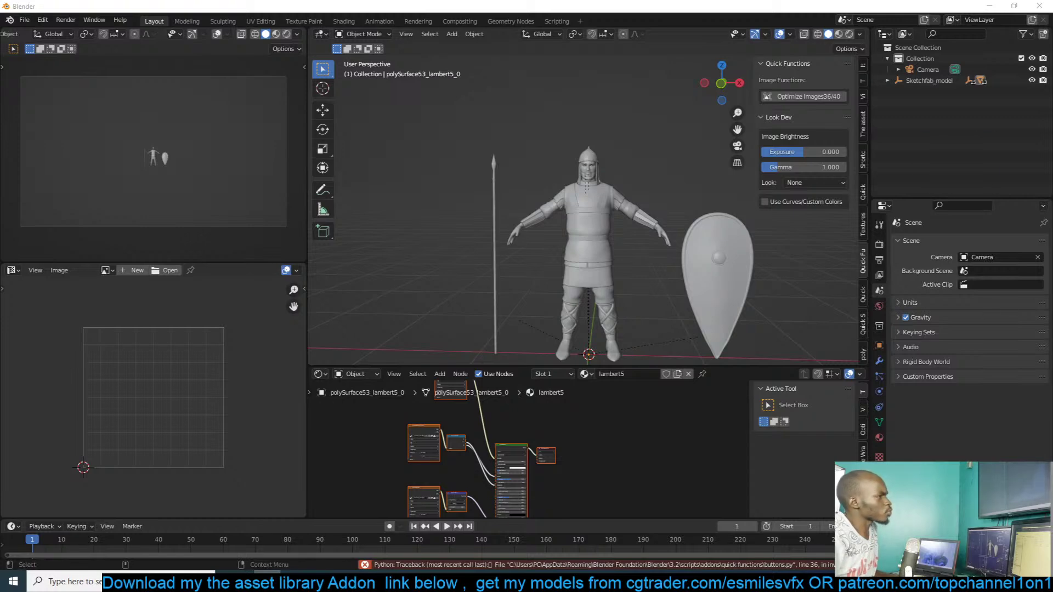
pyautogui.hotkey('alt', 'Tab')
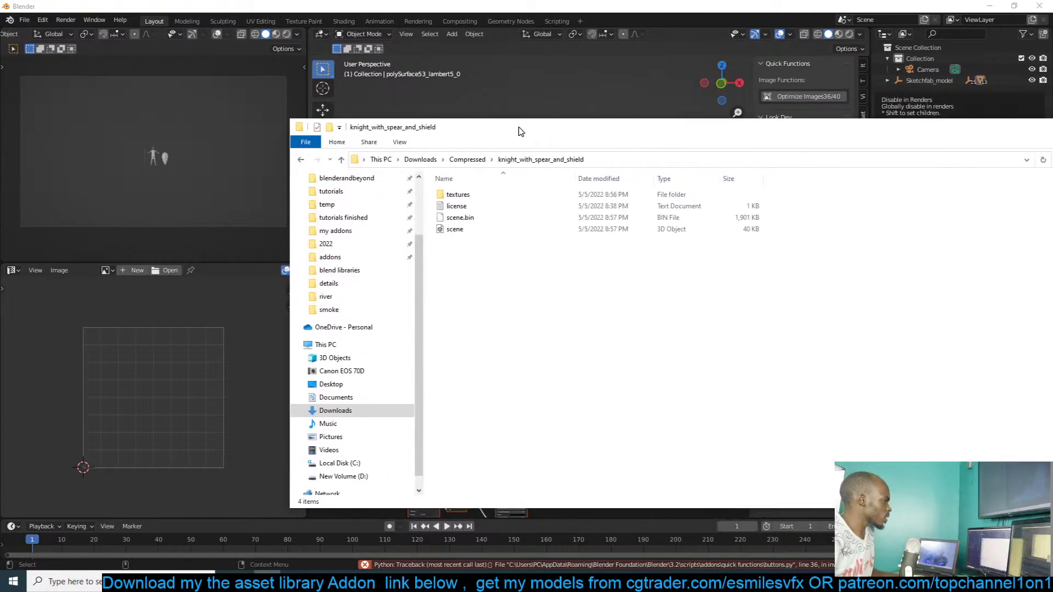
pyautogui.doubleClick(461, 191)
pyautogui.doubleClick(641, 127)
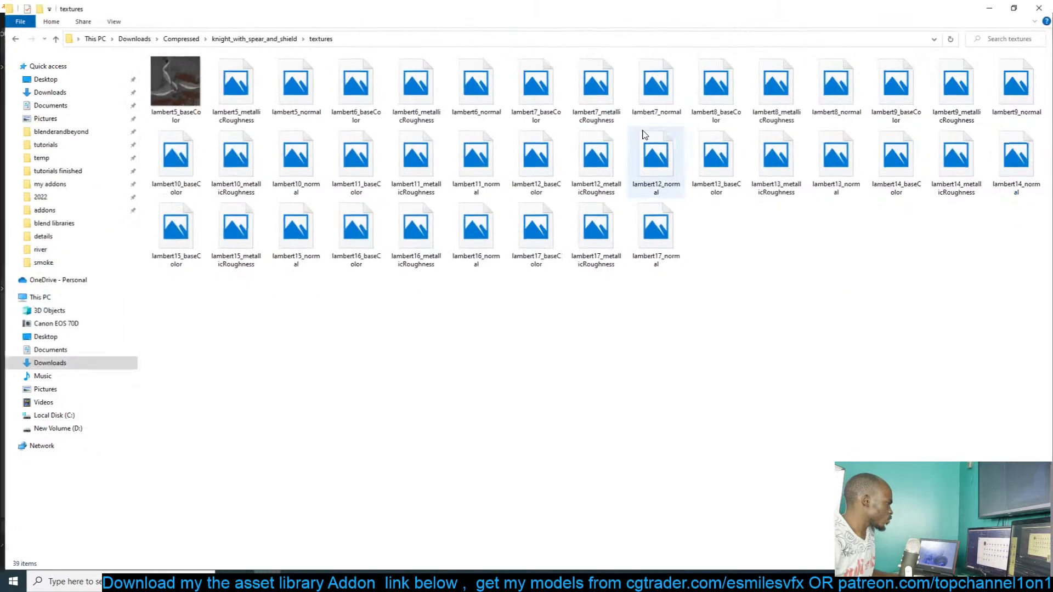
pyautogui.click(181, 94)
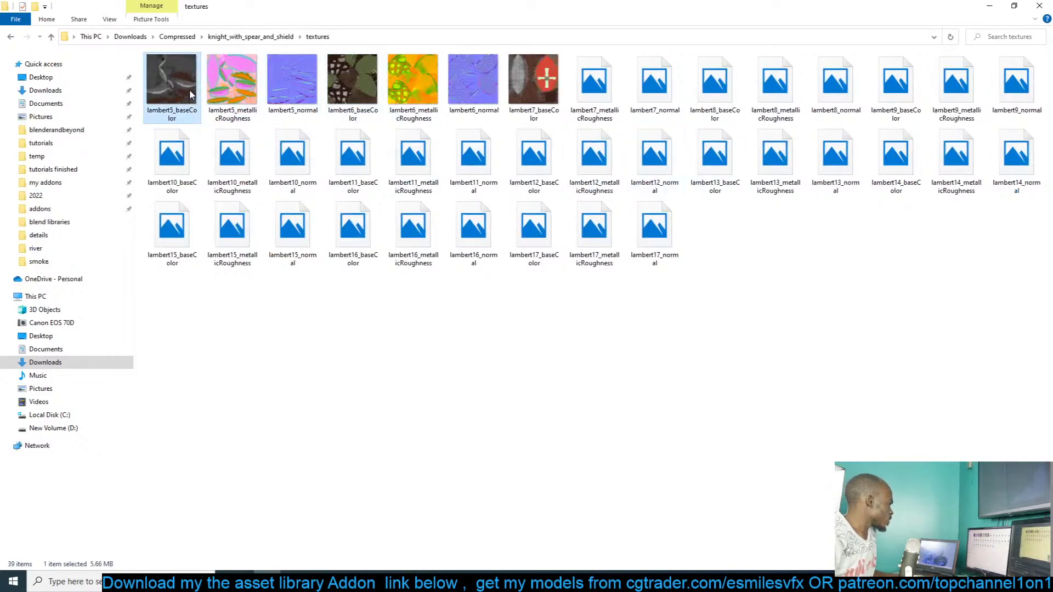
pyautogui.rightClick(190, 91)
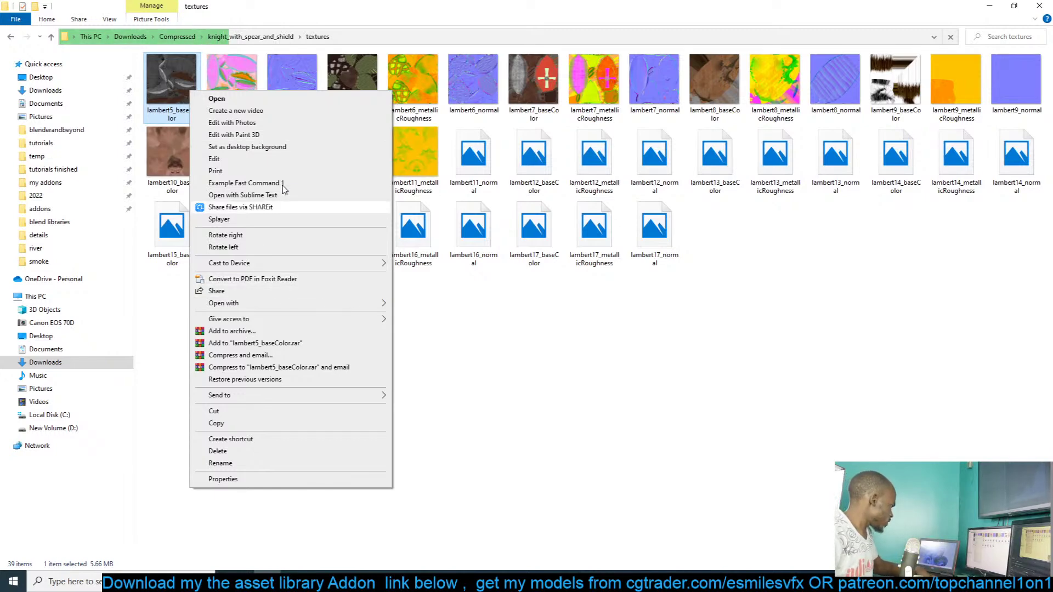
pyautogui.click(267, 165)
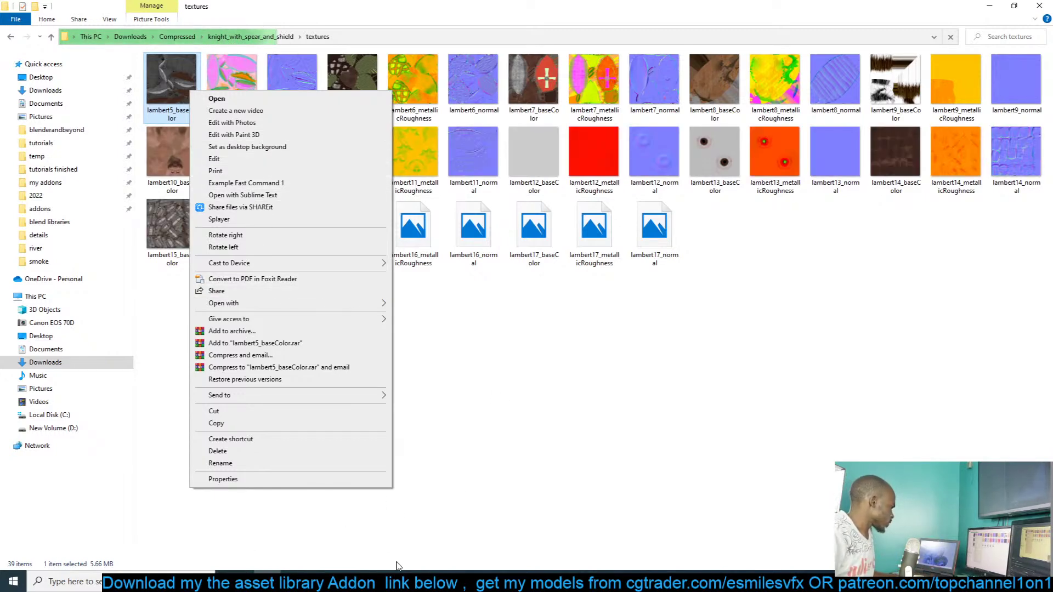
pyautogui.click(355, 397)
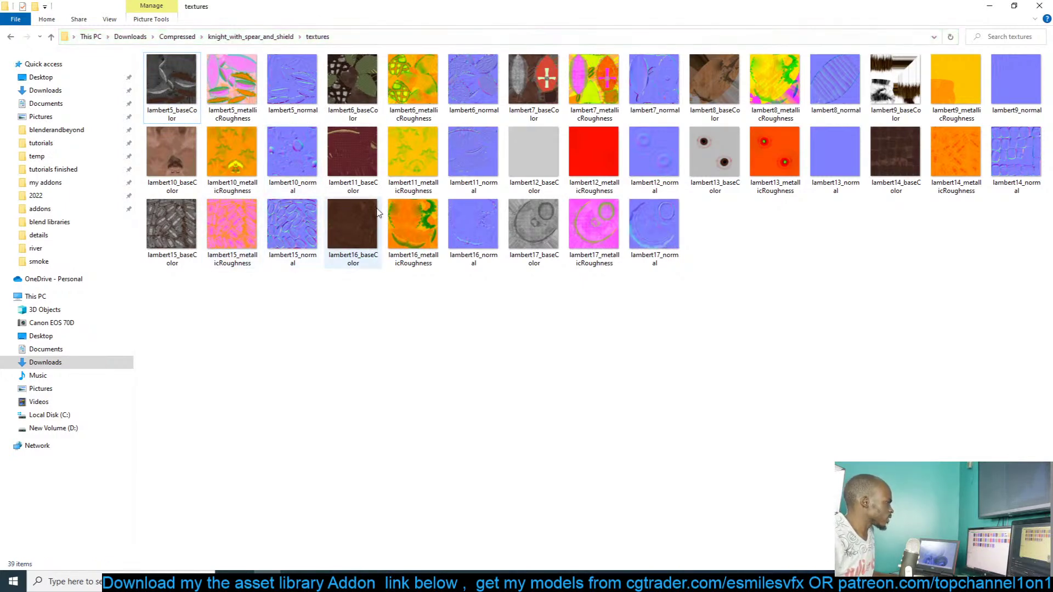
# - Check the image dimensions of lambert16_metallicRoughness in its file properties, then close them
pyautogui.click(402, 234)
pyautogui.rightClick(408, 229)
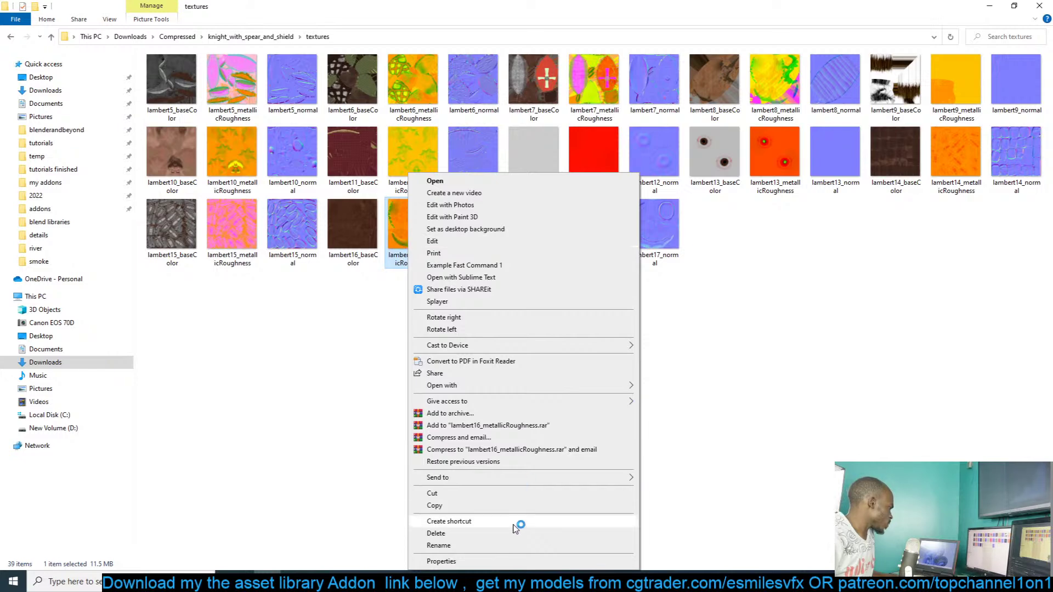
pyautogui.click(488, 561)
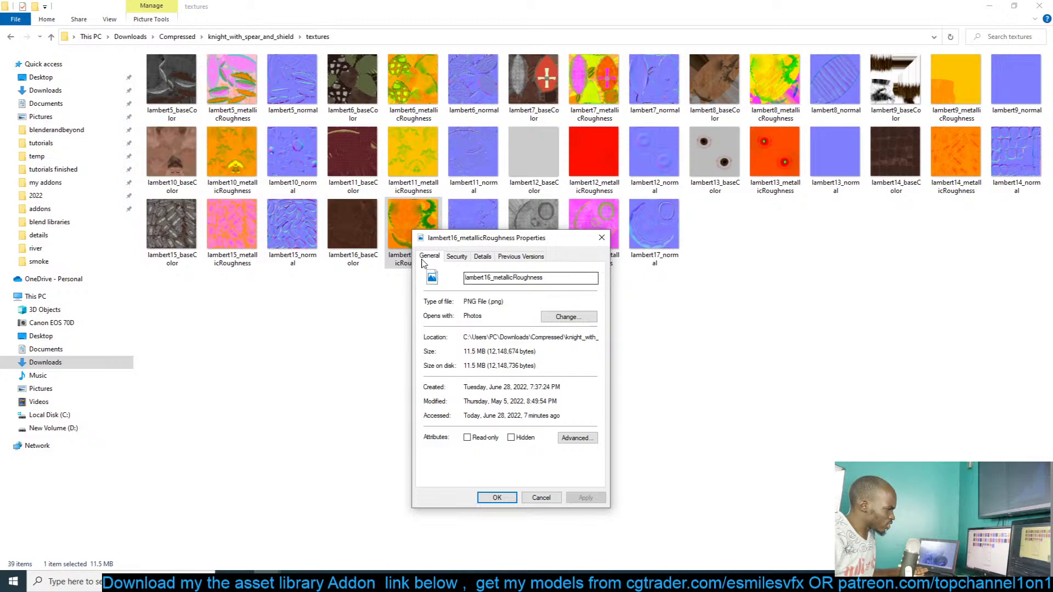
pyautogui.click(481, 257)
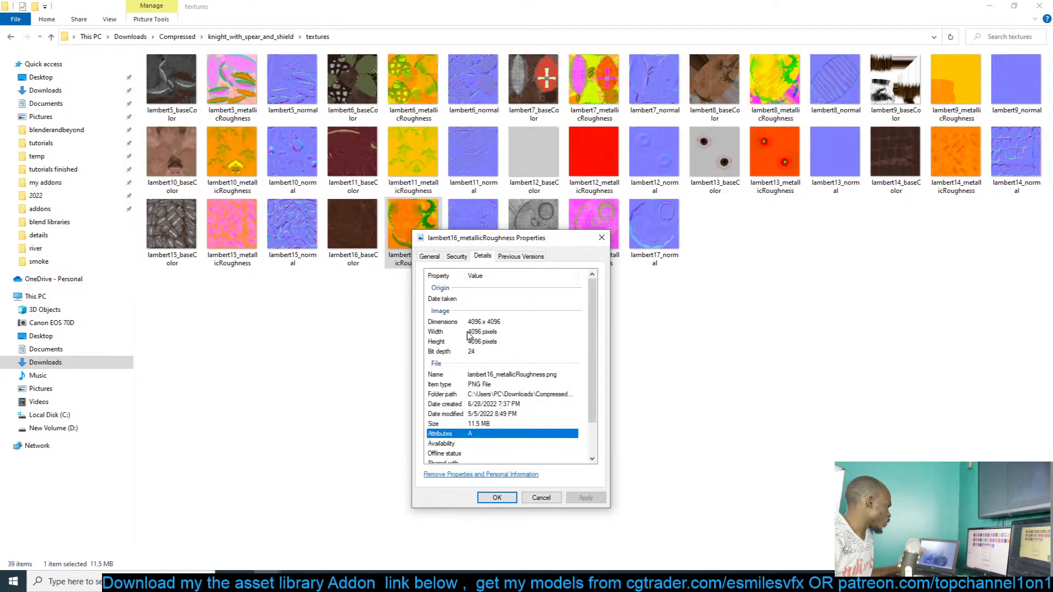
pyautogui.click(601, 238)
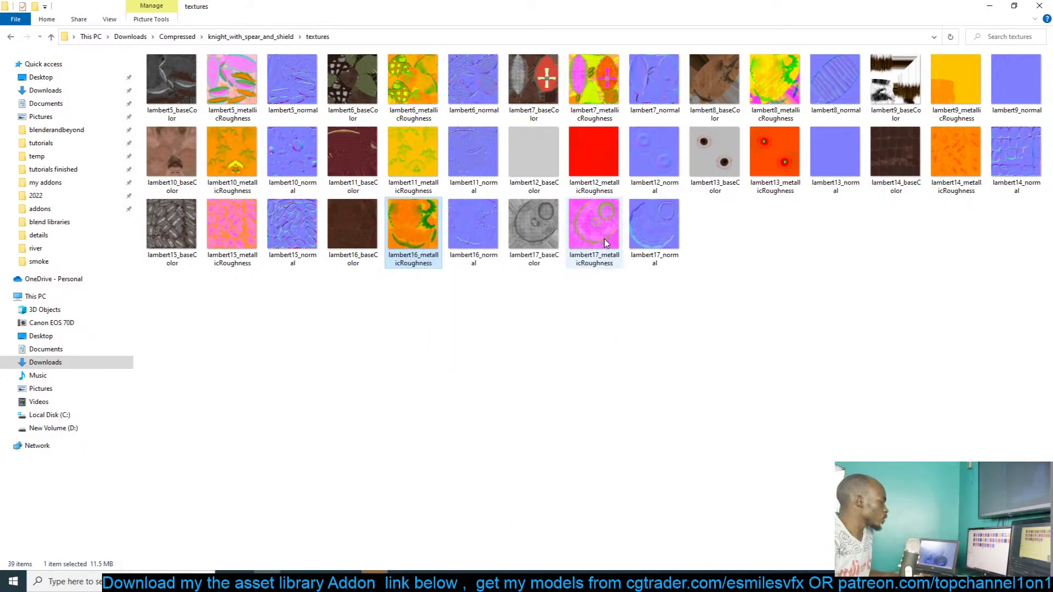
# - Switch to Photoshop, dismiss the plug-in notice and keep the window maximized on the home screen
pyautogui.click(375, 582)
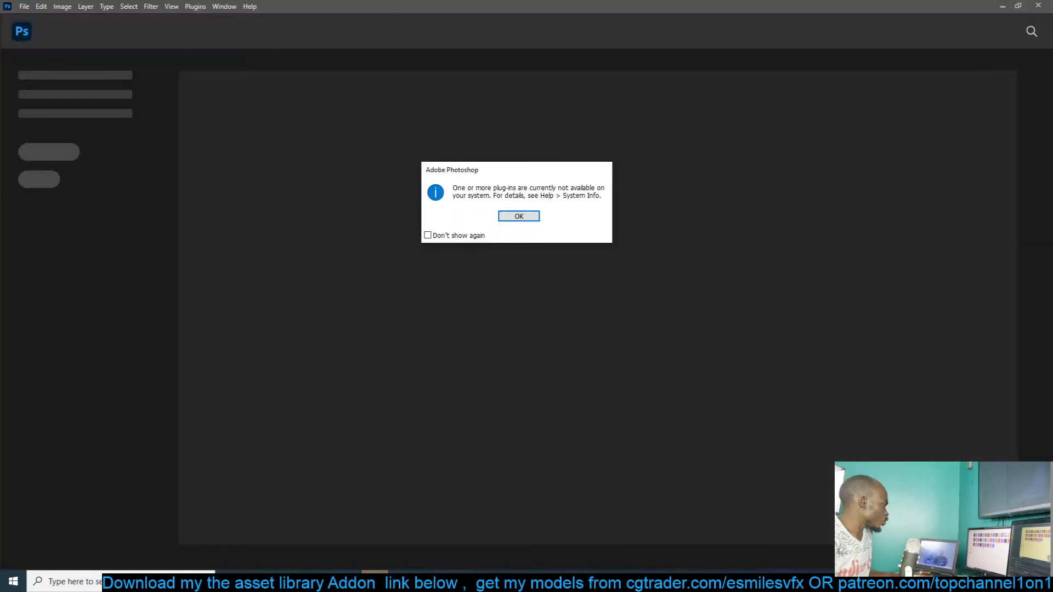
pyautogui.click(531, 218)
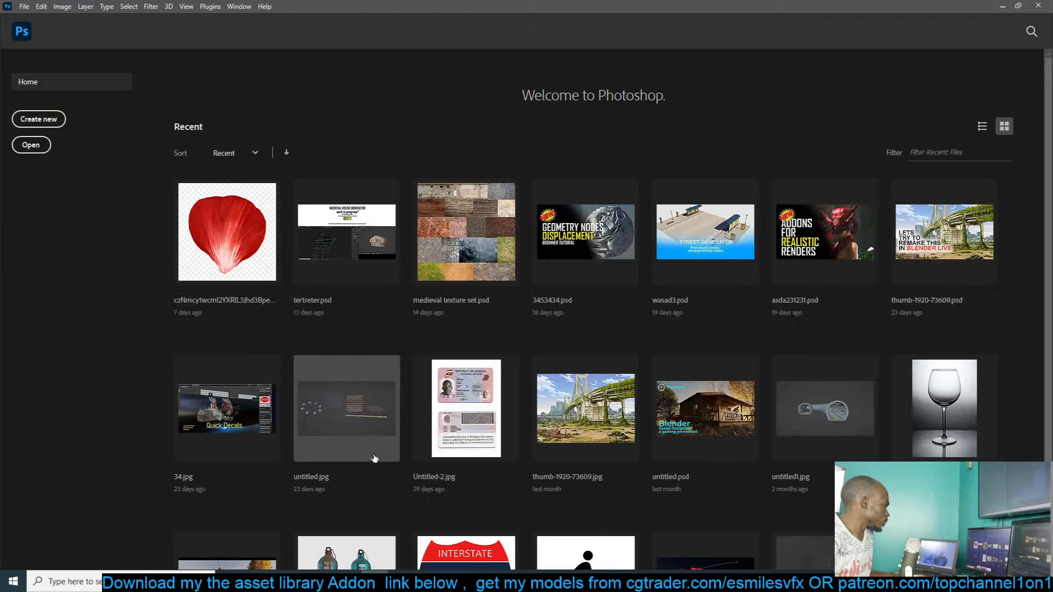
pyautogui.doubleClick(637, 4)
pyautogui.moveTo(329, 5); pyautogui.dragTo(982, 46)
pyautogui.doubleClick(982, 50)
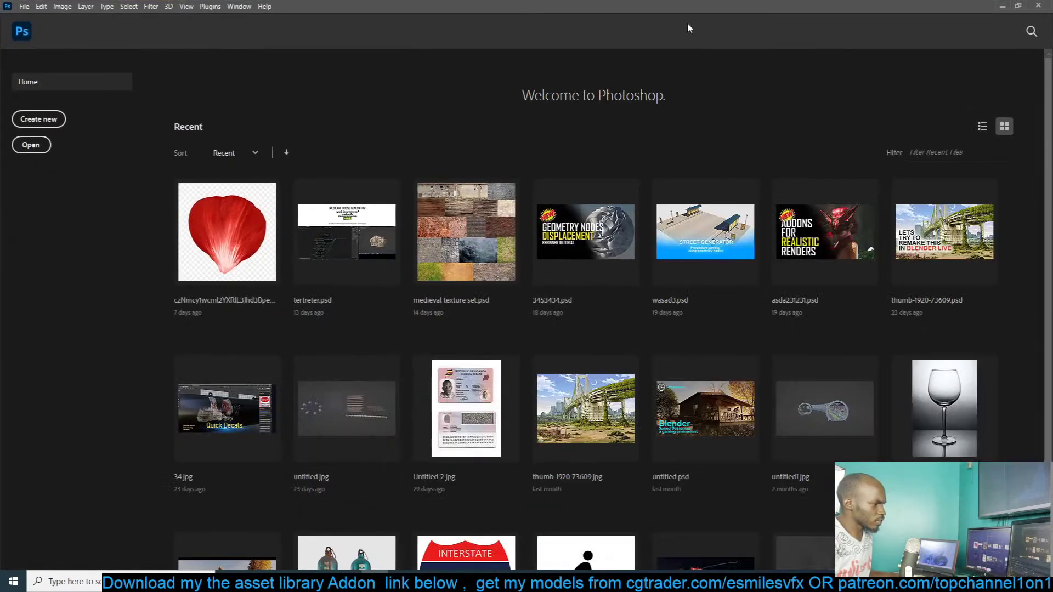
# - Open lambert5_baseColor from the textures folder in Photoshop
pyautogui.click(281, 582)
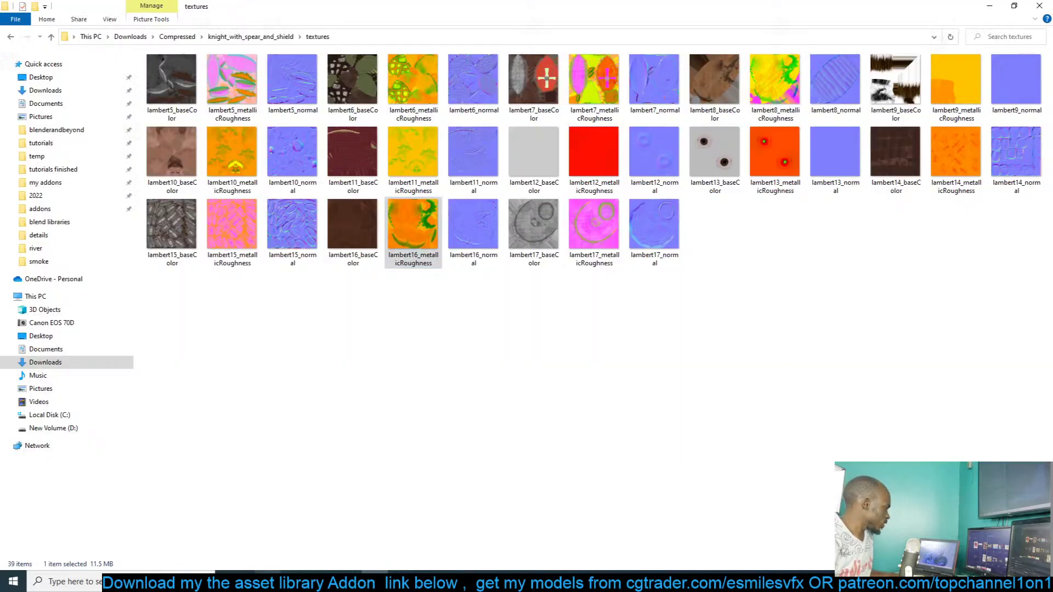
pyautogui.doubleClick(309, 19)
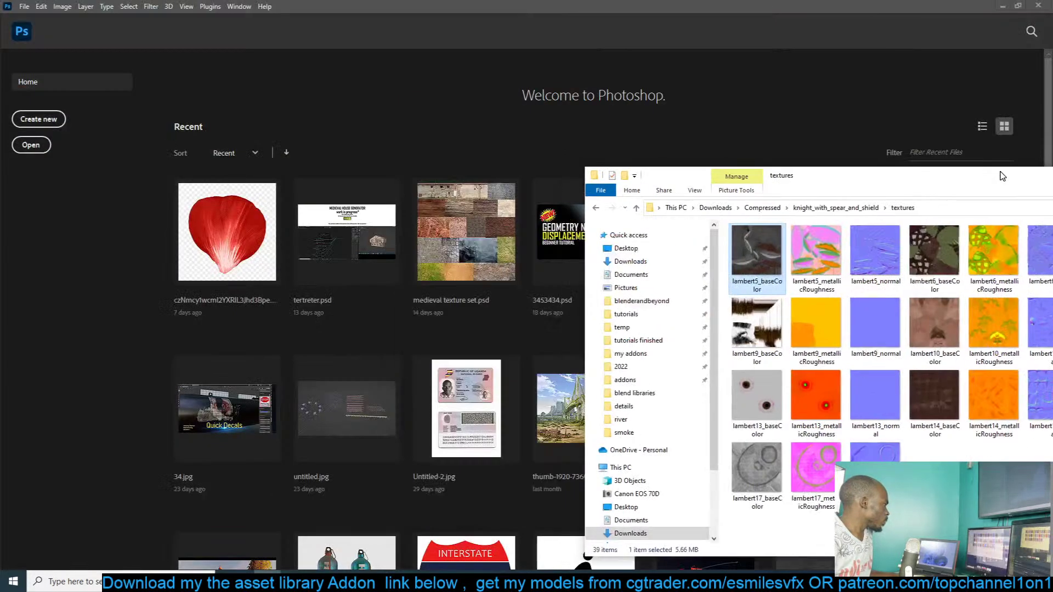
pyautogui.click(401, 140)
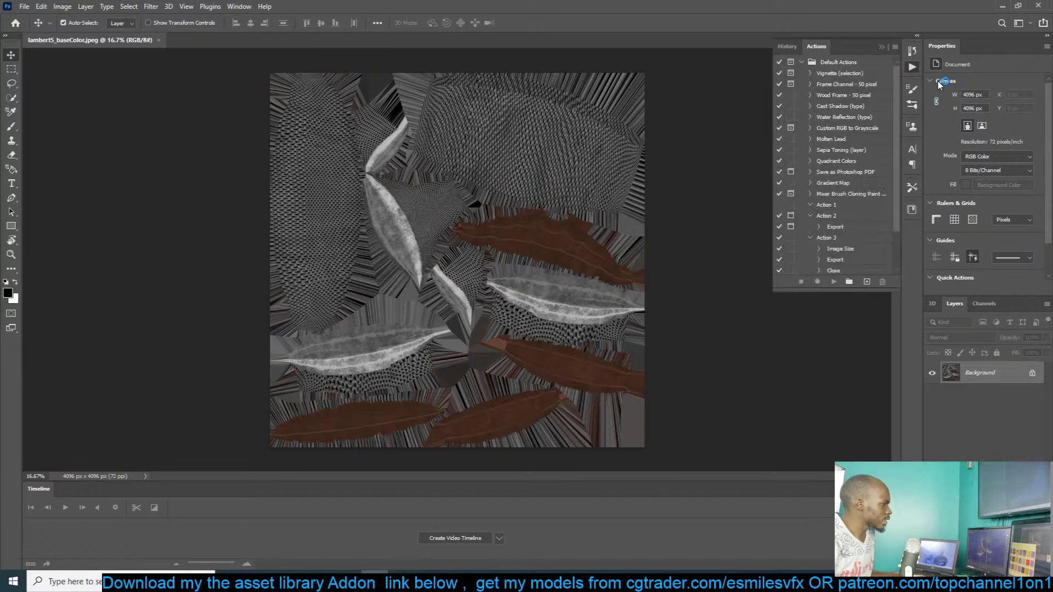
# - Create a new action with its default name below Action 4 and start recording it
pyautogui.scroll(-1, 845, 225)
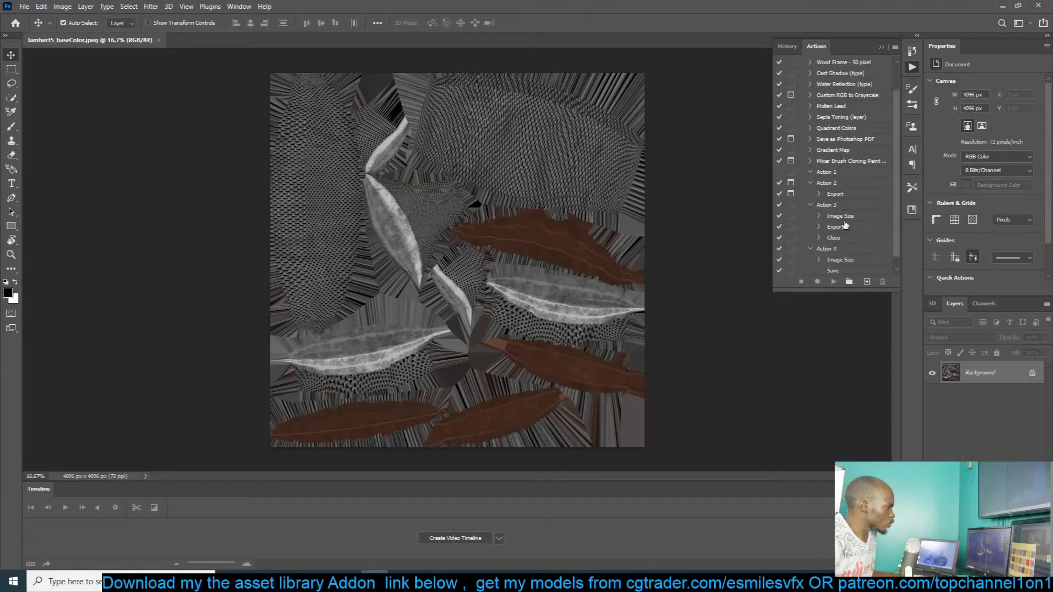
pyautogui.scroll(-1, 826, 269)
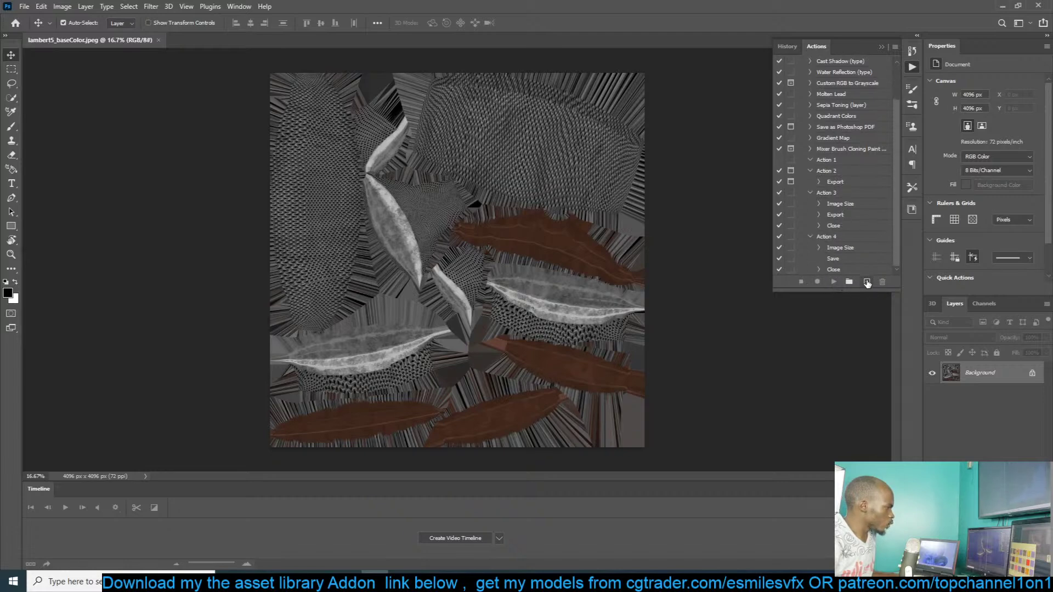
pyautogui.click(867, 282)
pyautogui.click(605, 173)
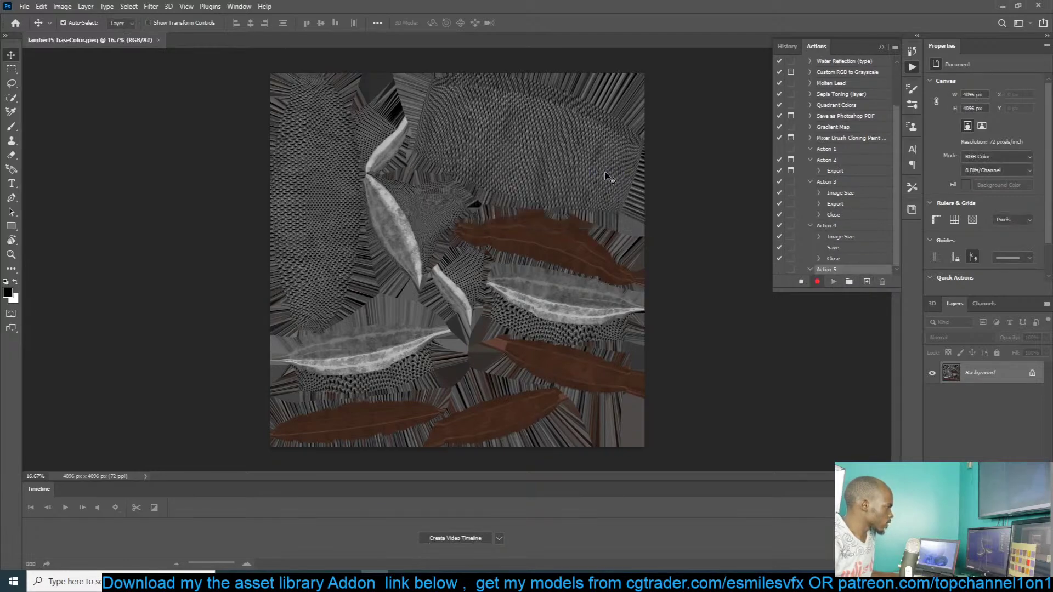
# - Float the lambert5_baseColor document in its own window and resize the image to 1024 by 1024 pixels
pyautogui.moveTo(119, 44); pyautogui.dragTo(136, 71)
pyautogui.rightClick(166, 71)
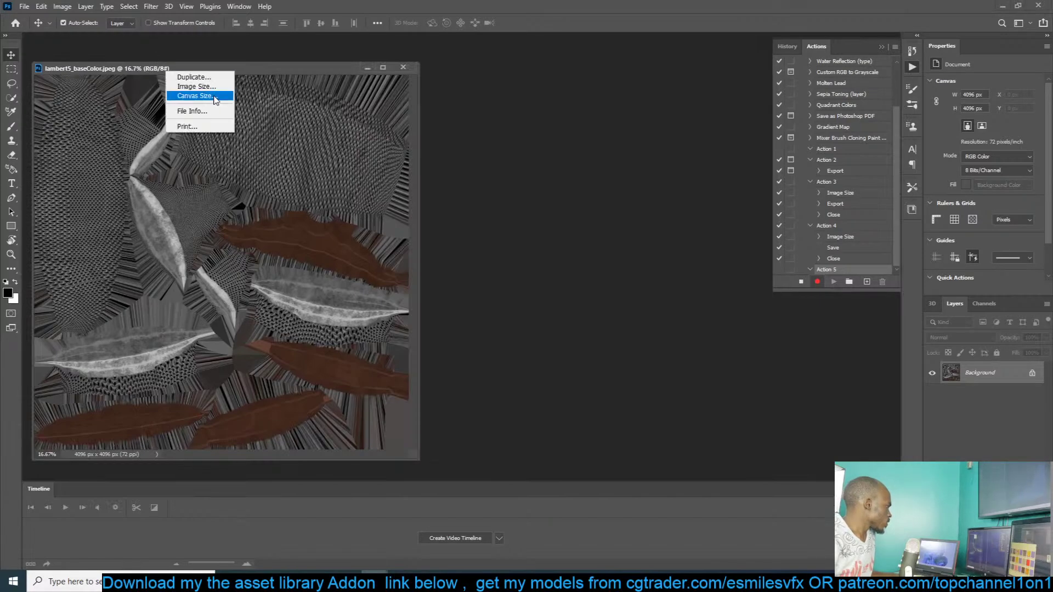
pyautogui.click(217, 86)
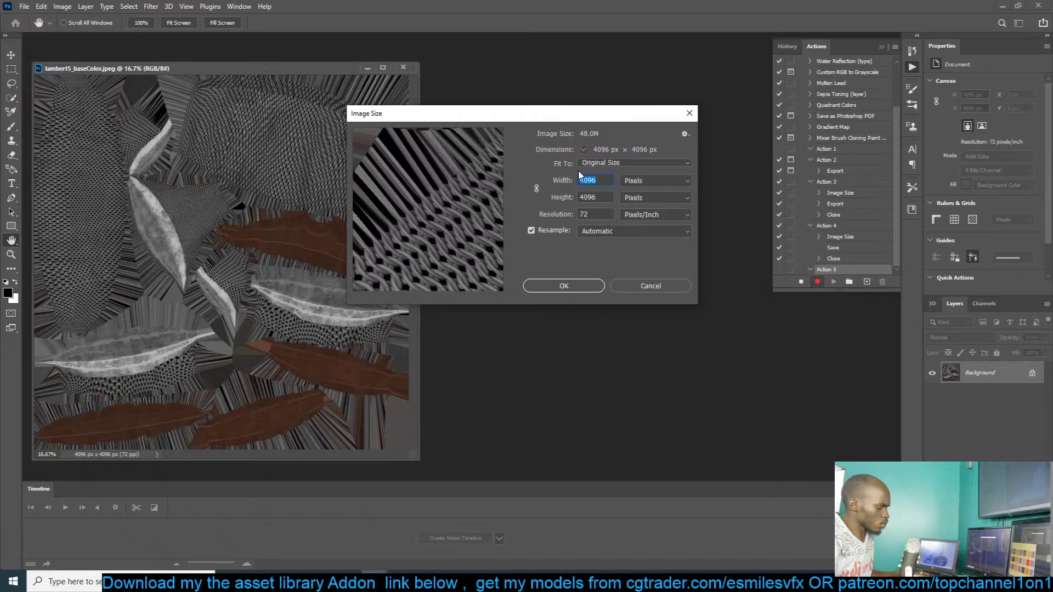
pyautogui.write('1024')
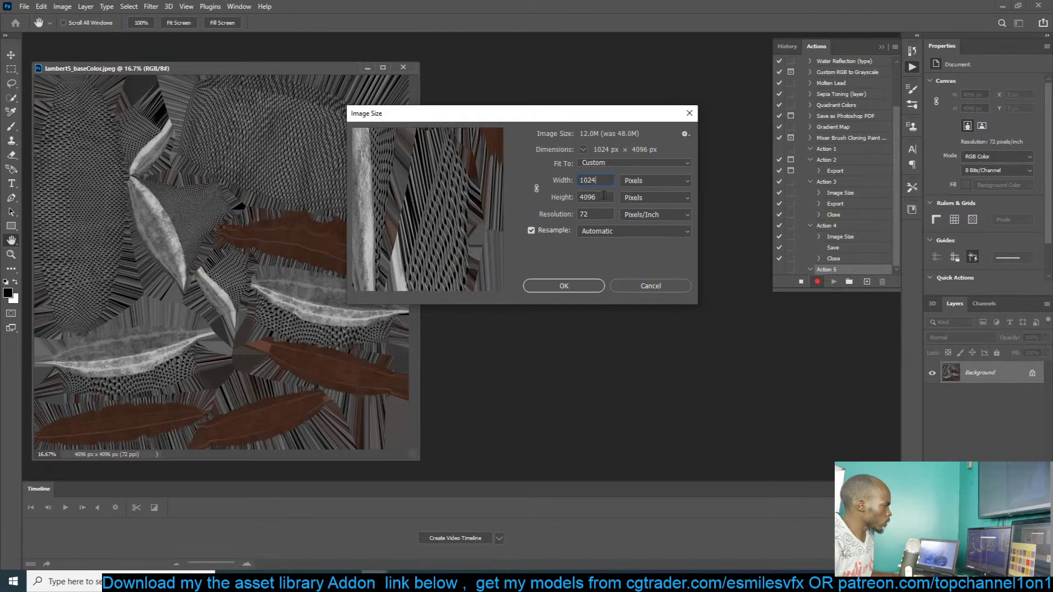
pyautogui.write('1021')
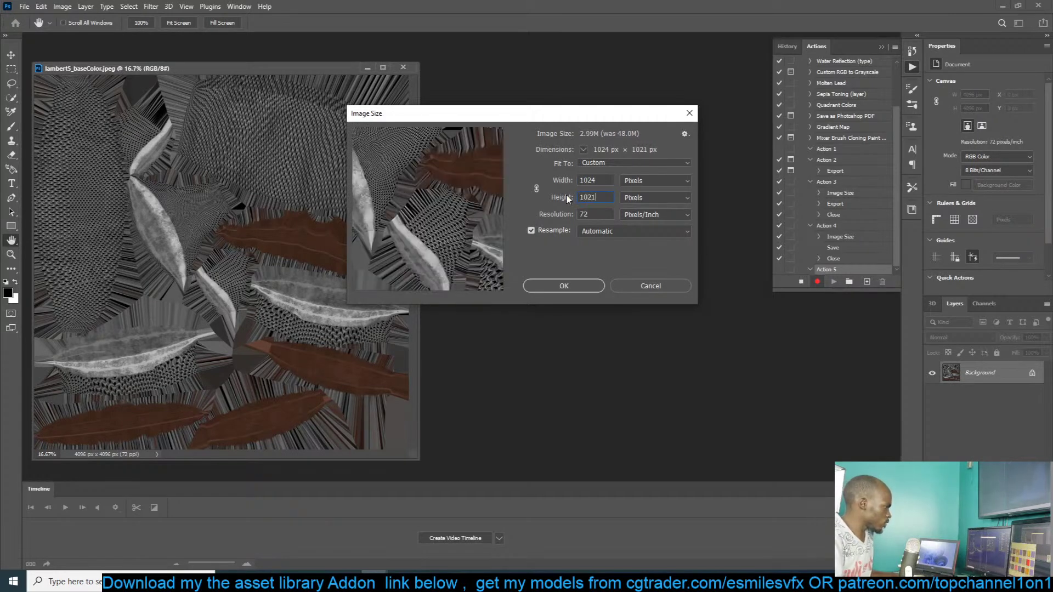
pyautogui.press('BackSpace')
pyautogui.write('4')
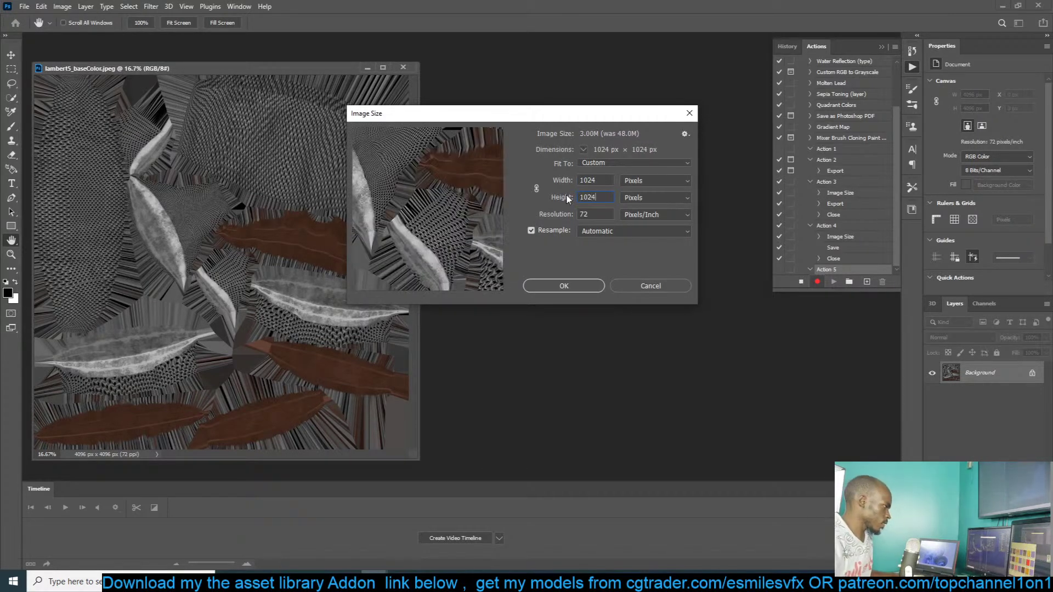
pyautogui.click(570, 286)
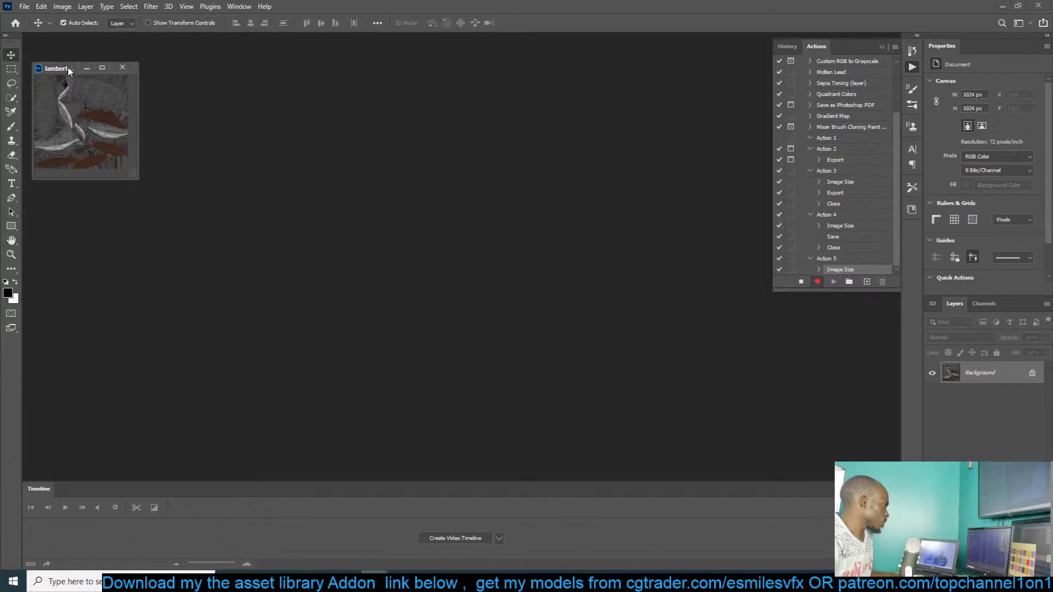
# - Save the resized lambert5_baseColor image as a JPEG and close it while the action is recording
pyautogui.click(24, 6)
pyautogui.click(70, 130)
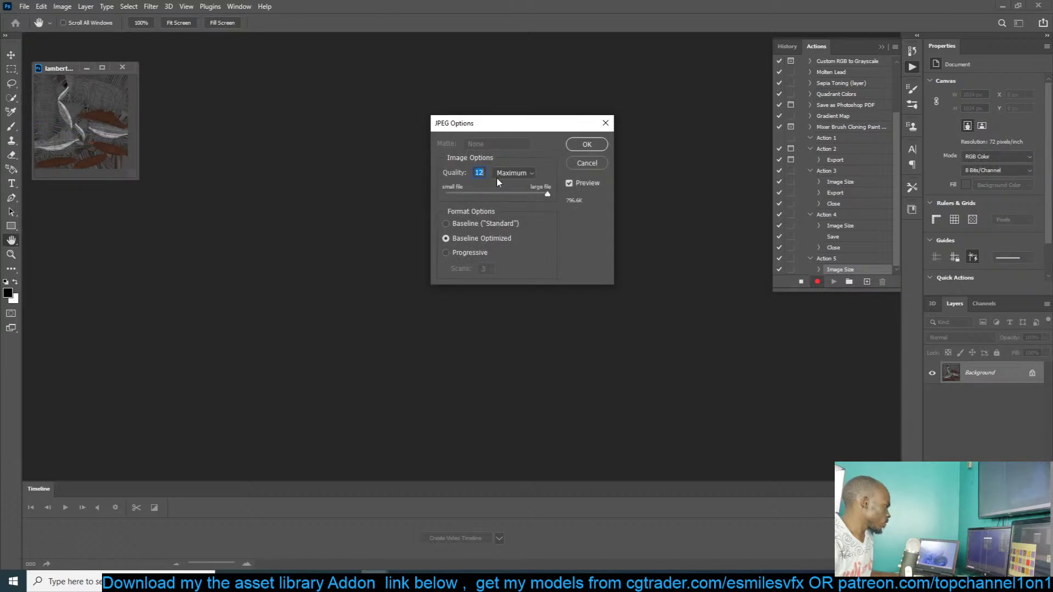
pyautogui.click(513, 173)
pyautogui.click(597, 147)
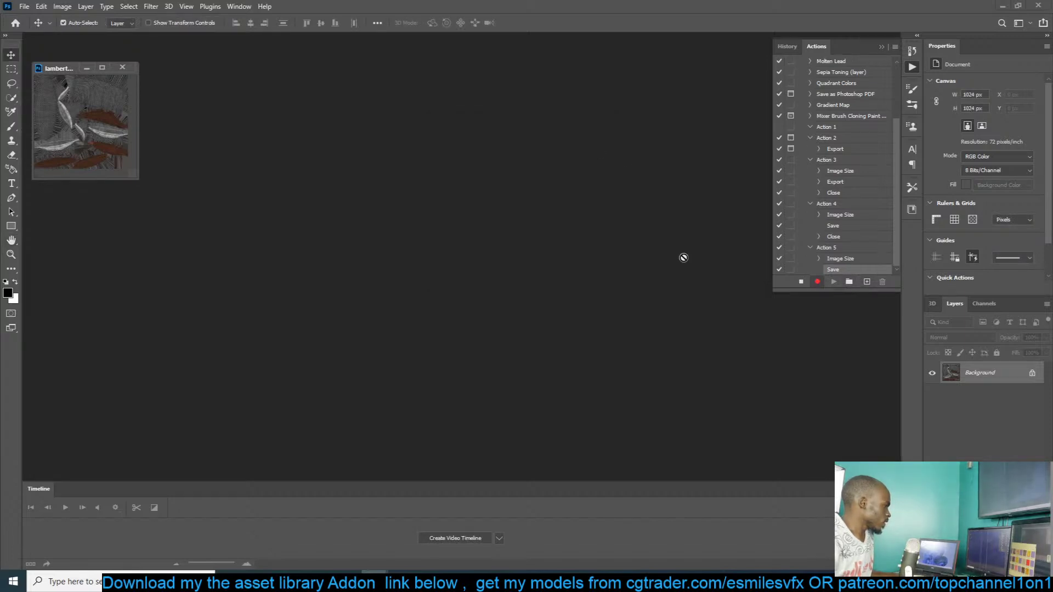
pyautogui.click(122, 68)
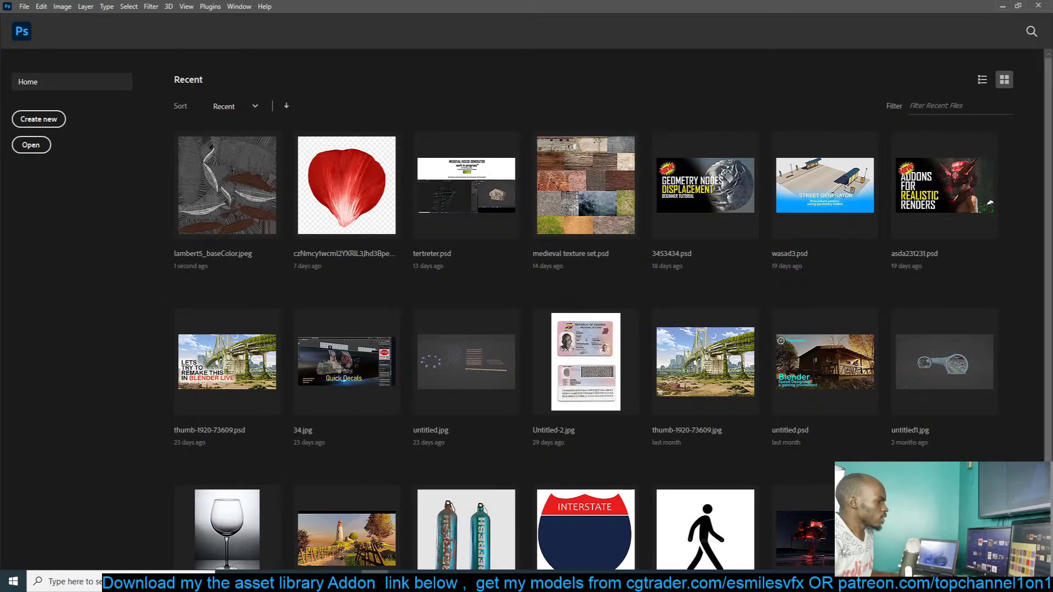
# - Bring up the textures folder beside Photoshop and open the lambert texture files from it in Photoshop
pyautogui.hotkey('alt', 'Tab')
pyautogui.moveTo(822, 132); pyautogui.dragTo(1032, 116)
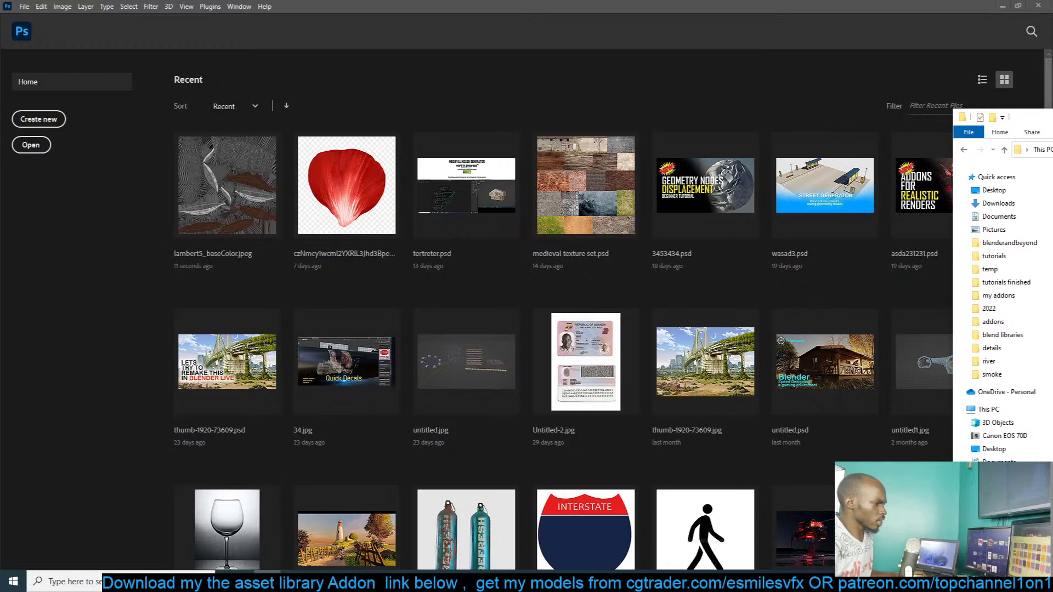
pyautogui.moveTo(1052, 165); pyautogui.dragTo(430, 106)
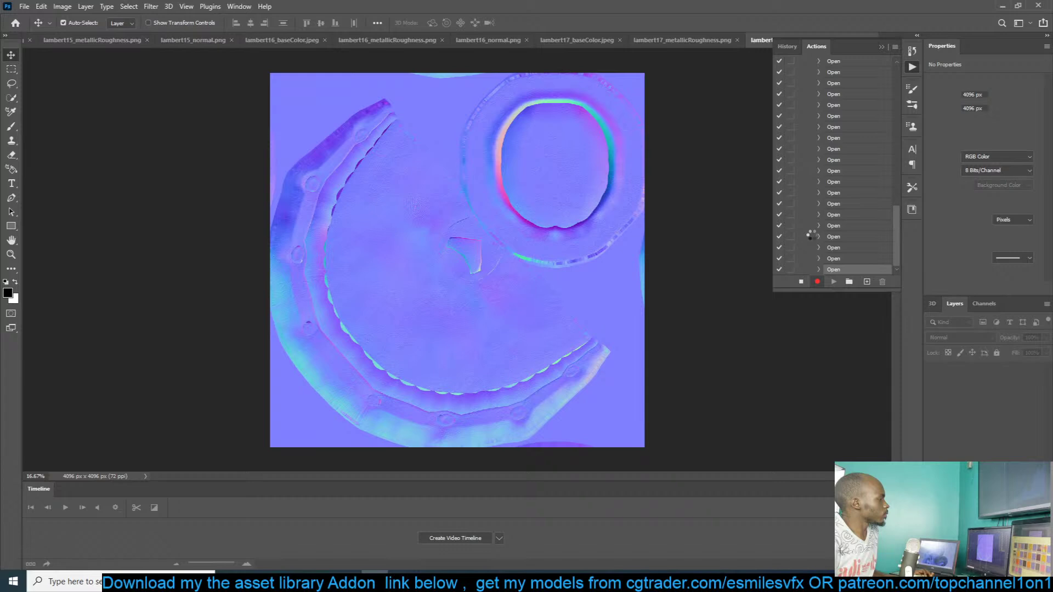
# - Stop recording and delete all the Open commands from Action 5, keeping only Image Size, Save and Close
pyautogui.click(801, 282)
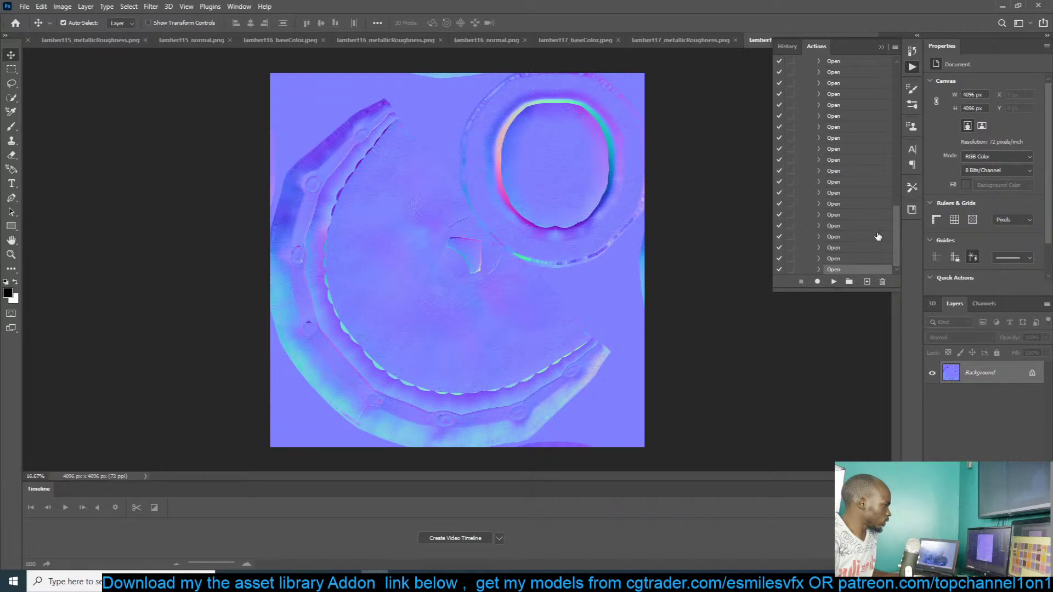
pyautogui.scroll(5, 867, 219)
pyautogui.keyDown('shift'); pyautogui.click(841, 151); pyautogui.keyUp('shift')
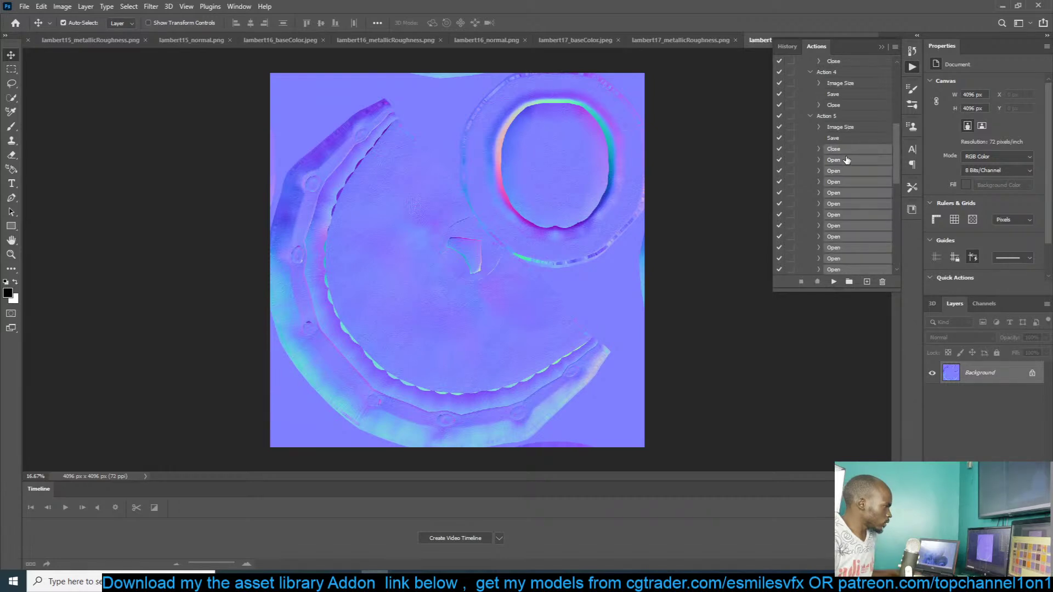
pyautogui.keyDown('shift'); pyautogui.click(847, 160); pyautogui.keyUp('shift')
pyautogui.click(883, 281)
pyautogui.click(476, 216)
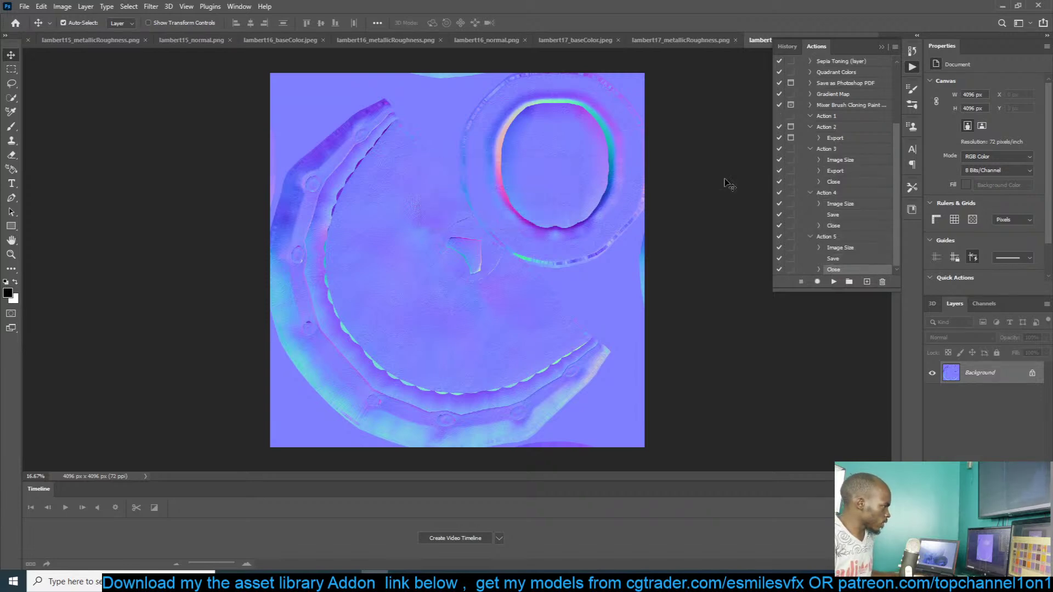
# - Play Action 5 repeatedly on the open textures, working back from lambert17_normal to lambert6, to resize, save and close each one
pyautogui.click(838, 249)
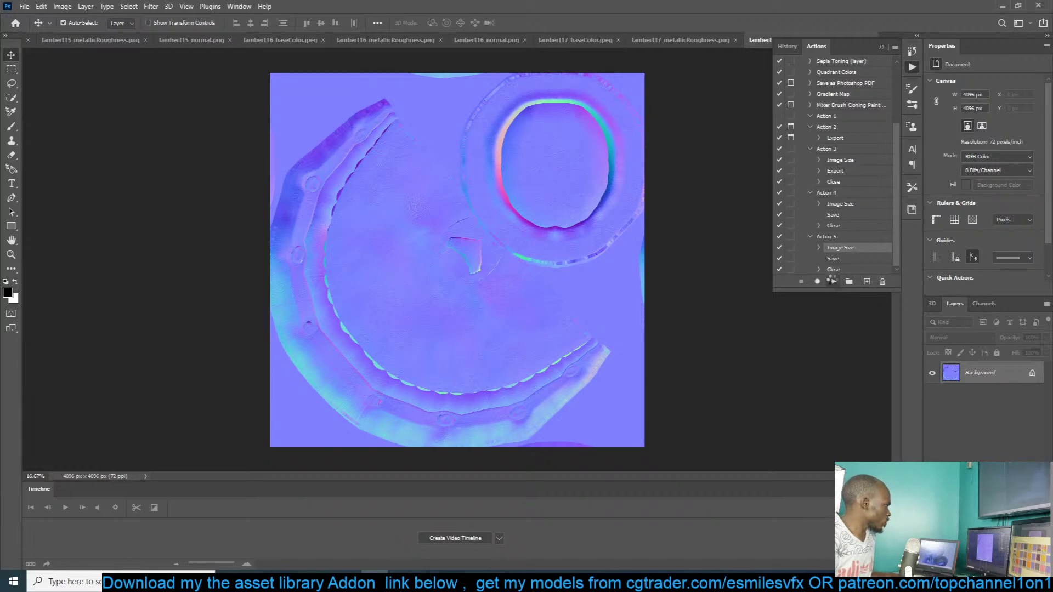
pyautogui.click(832, 282)
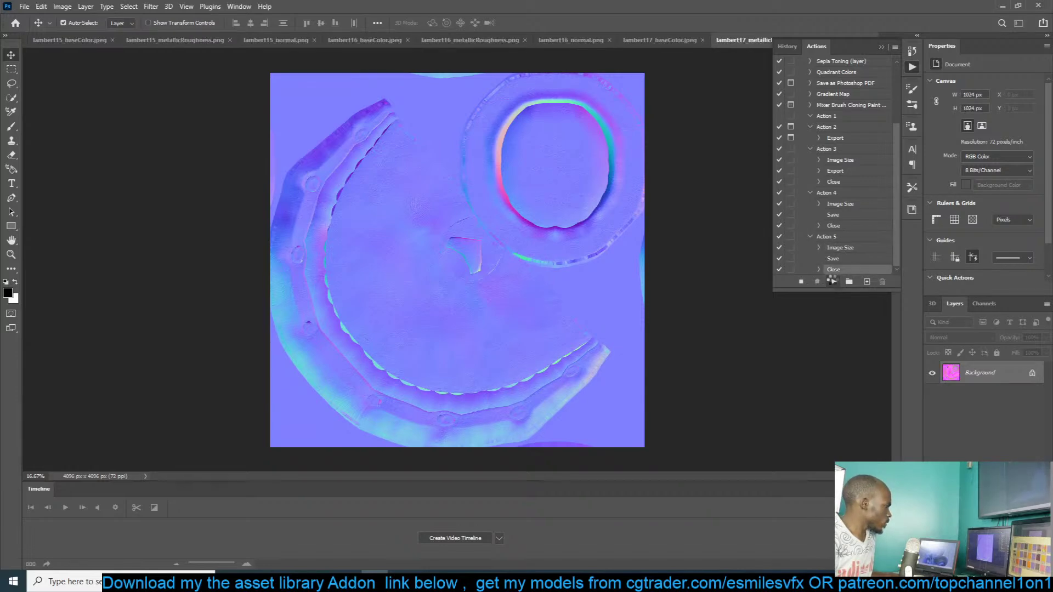
pyautogui.click(832, 282)
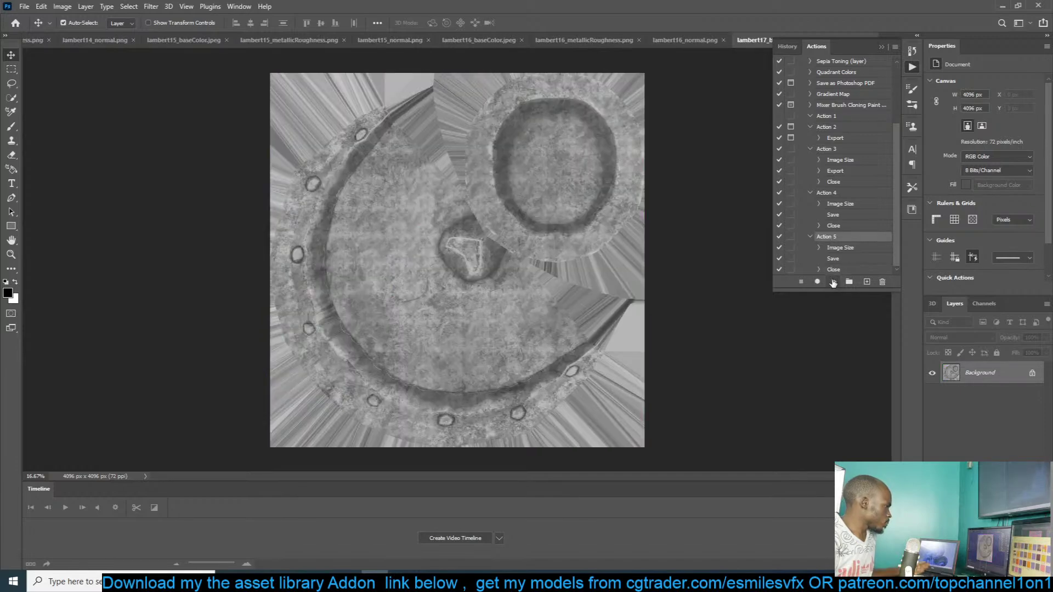
pyautogui.click(832, 281)
pyautogui.click(832, 282)
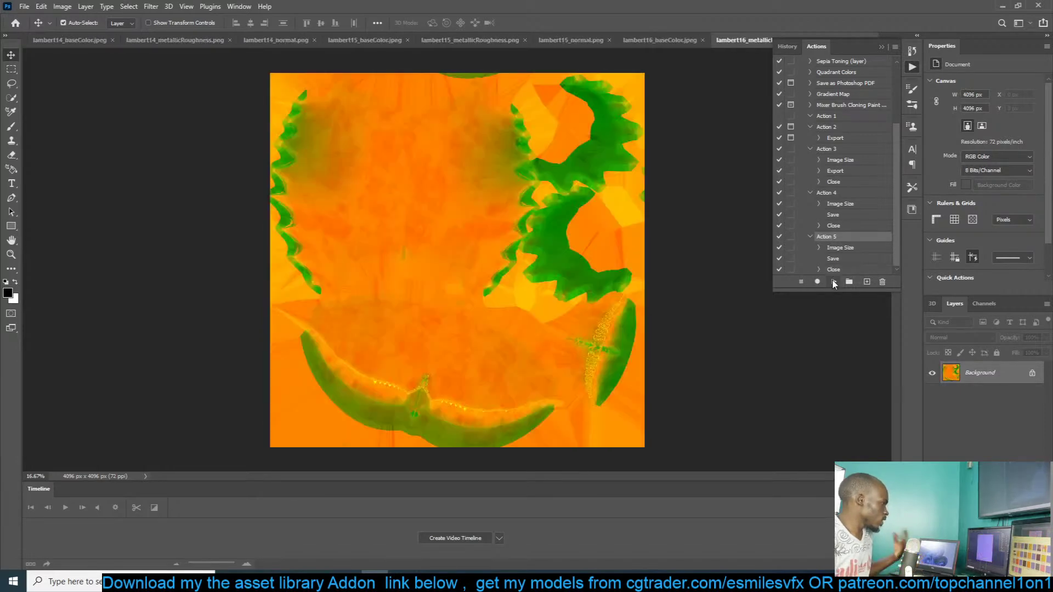
pyautogui.click(832, 281)
pyautogui.click(832, 282)
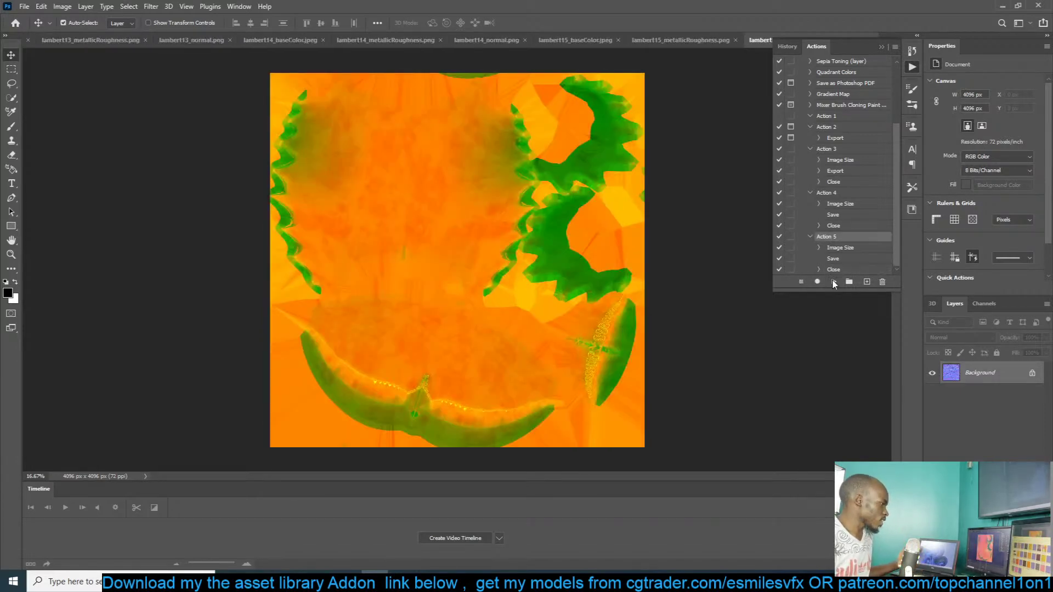
pyautogui.click(832, 281)
pyautogui.click(832, 282)
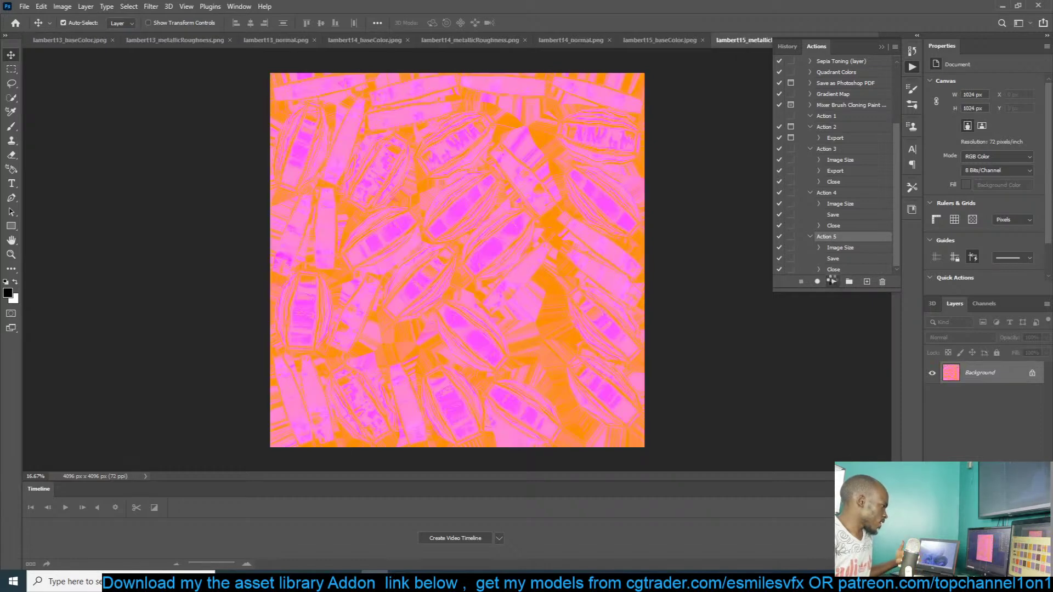
pyautogui.click(832, 281)
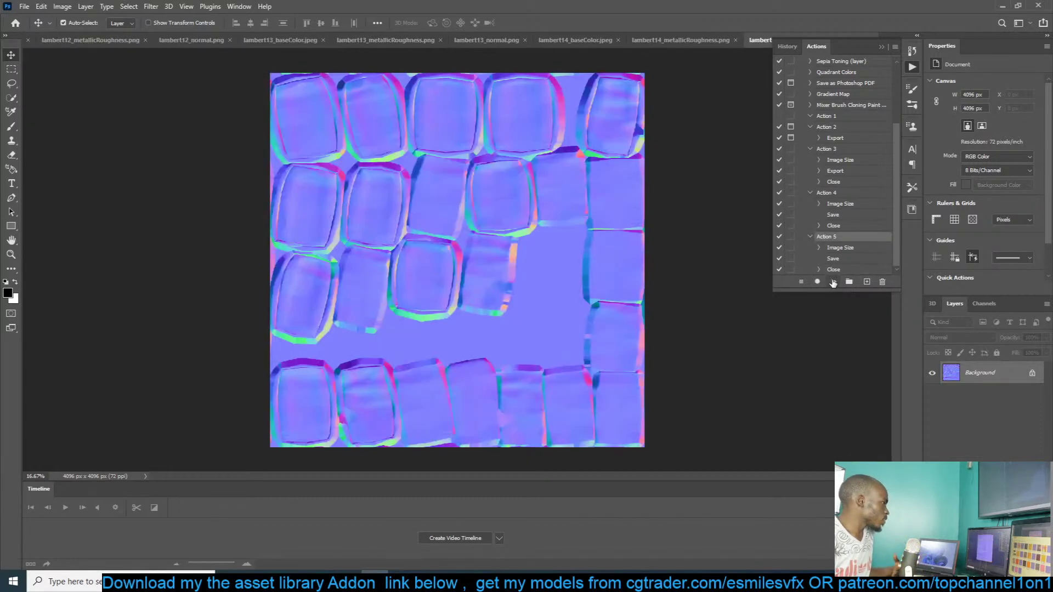
pyautogui.click(833, 282)
pyautogui.click(833, 281)
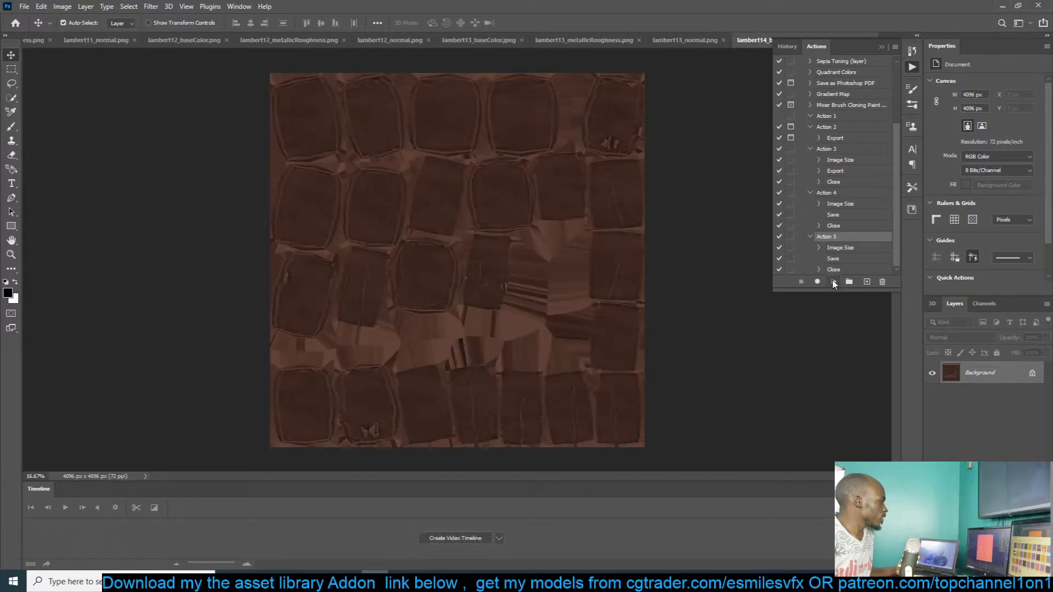
pyautogui.click(833, 281)
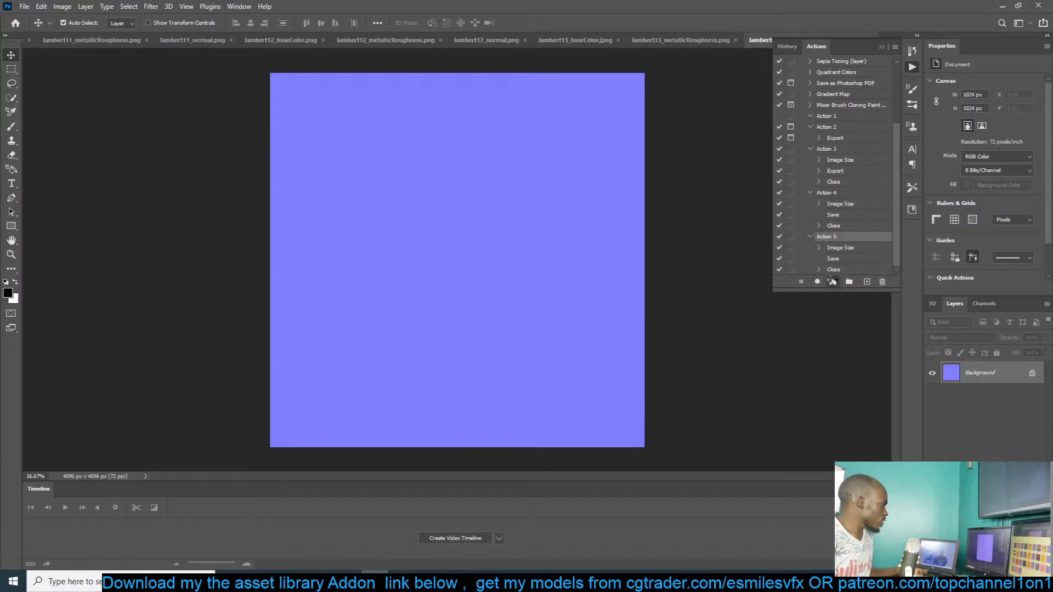
pyautogui.click(833, 282)
pyautogui.click(833, 281)
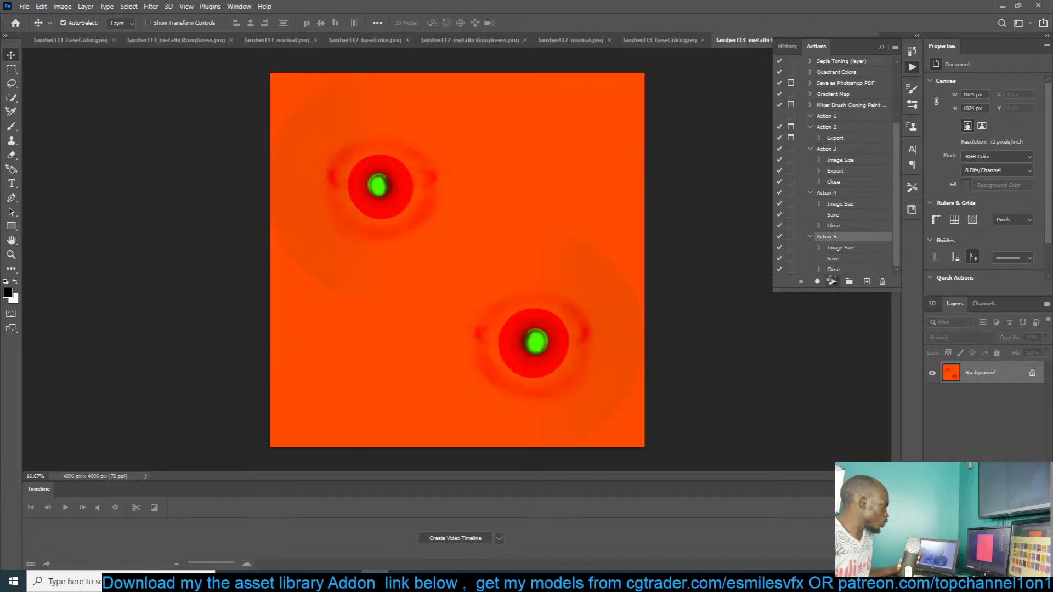
pyautogui.click(833, 281)
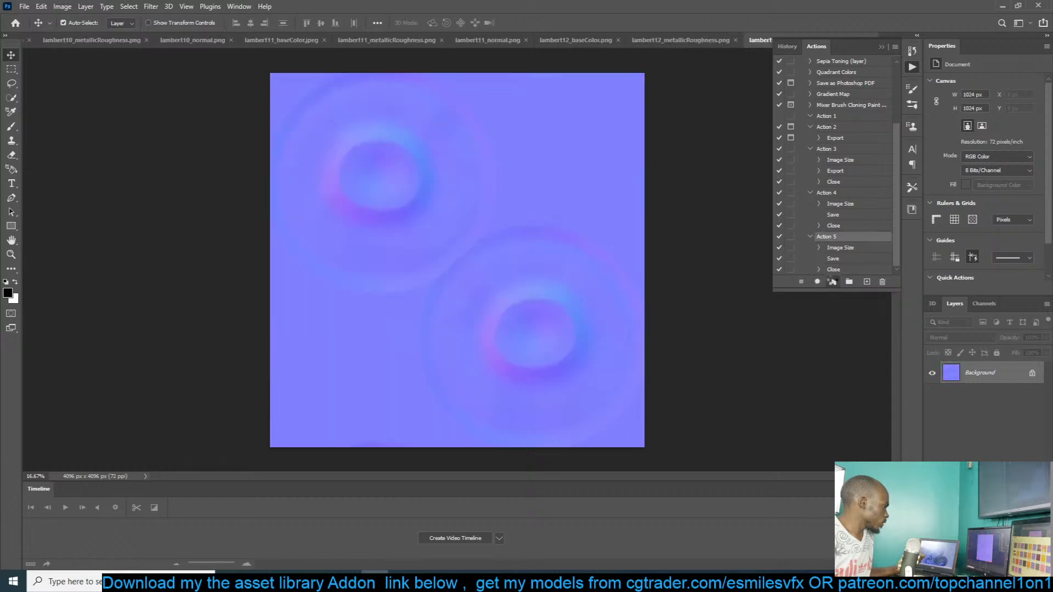
pyautogui.click(833, 282)
pyautogui.click(833, 281)
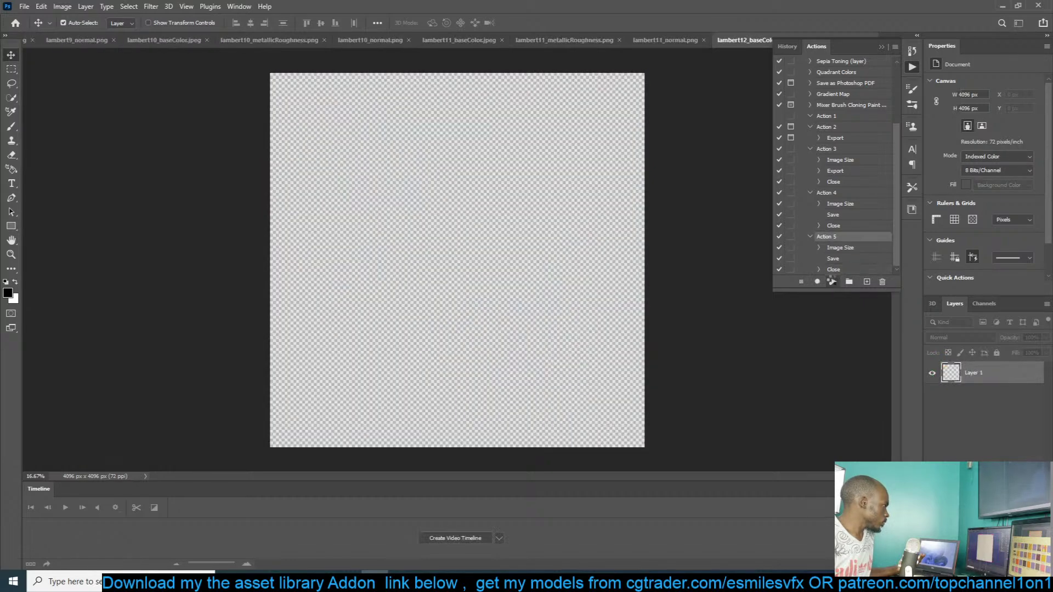
pyautogui.click(834, 282)
pyautogui.click(833, 281)
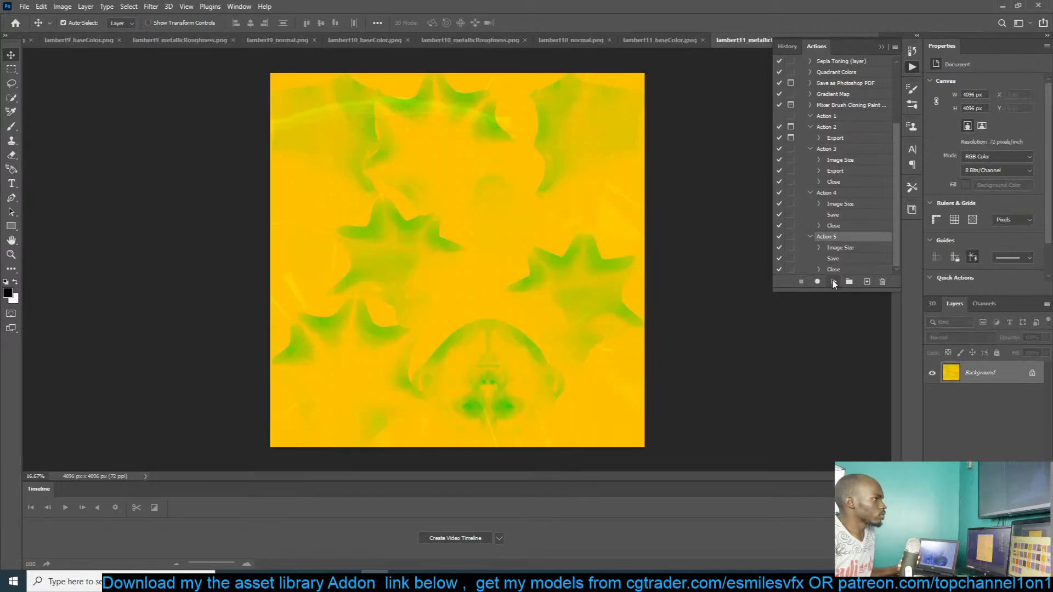
pyautogui.click(834, 281)
pyautogui.click(833, 281)
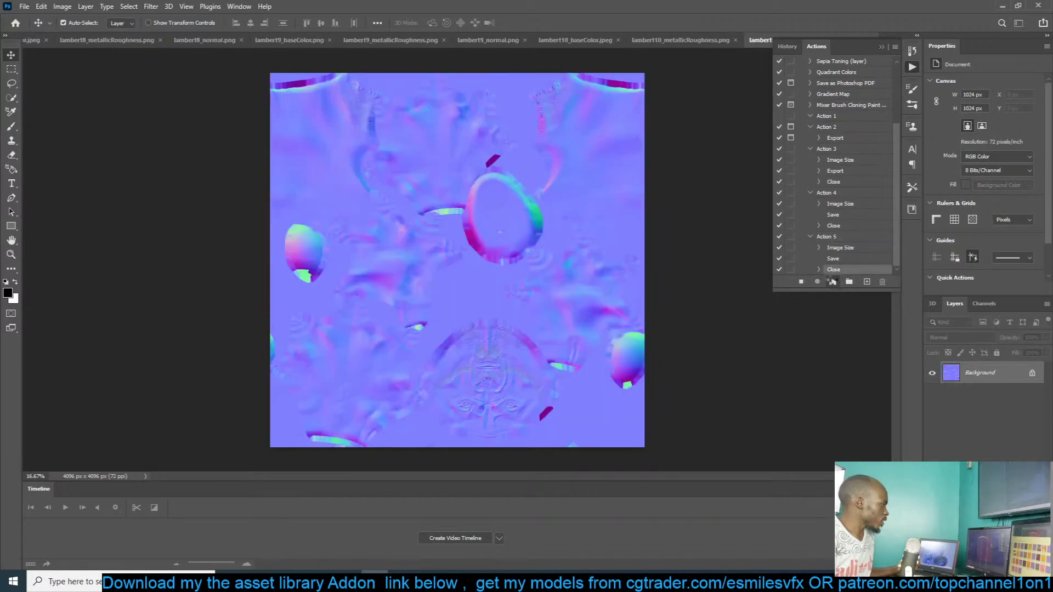
pyautogui.click(833, 282)
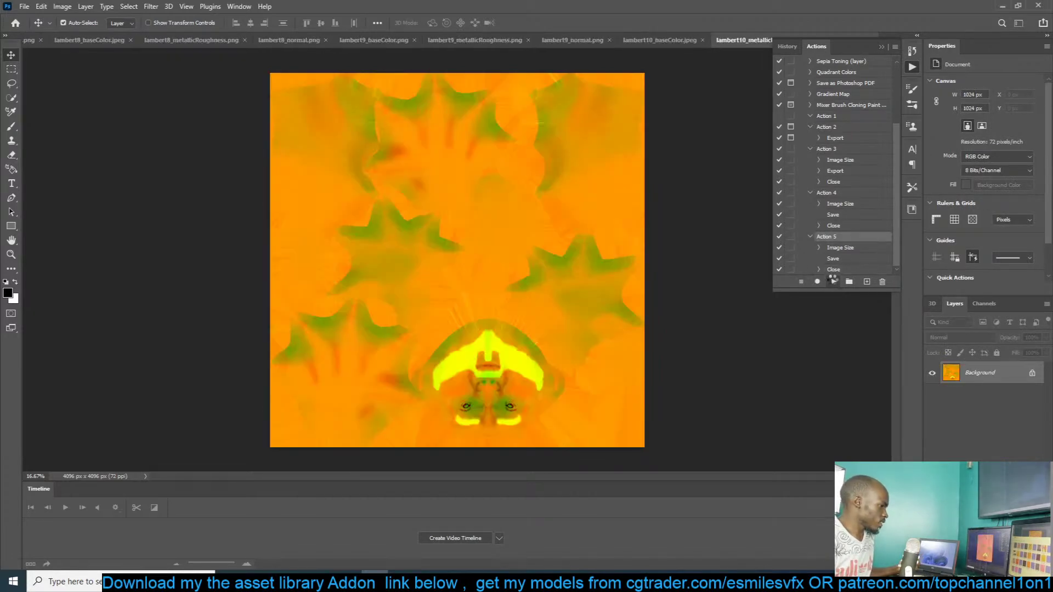
pyautogui.click(833, 281)
pyautogui.click(833, 281)
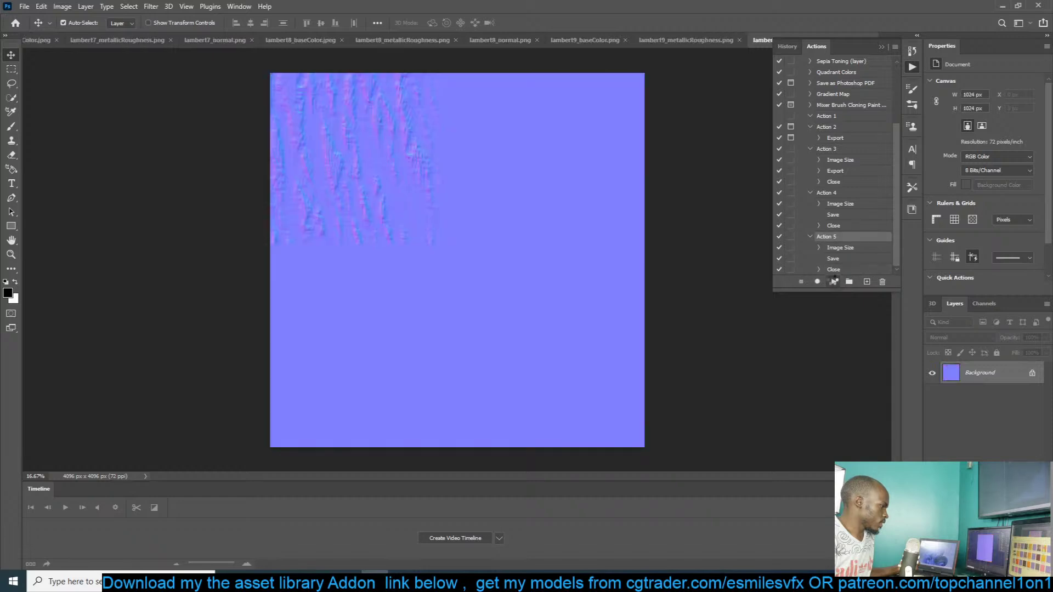
pyautogui.click(832, 282)
pyautogui.click(833, 281)
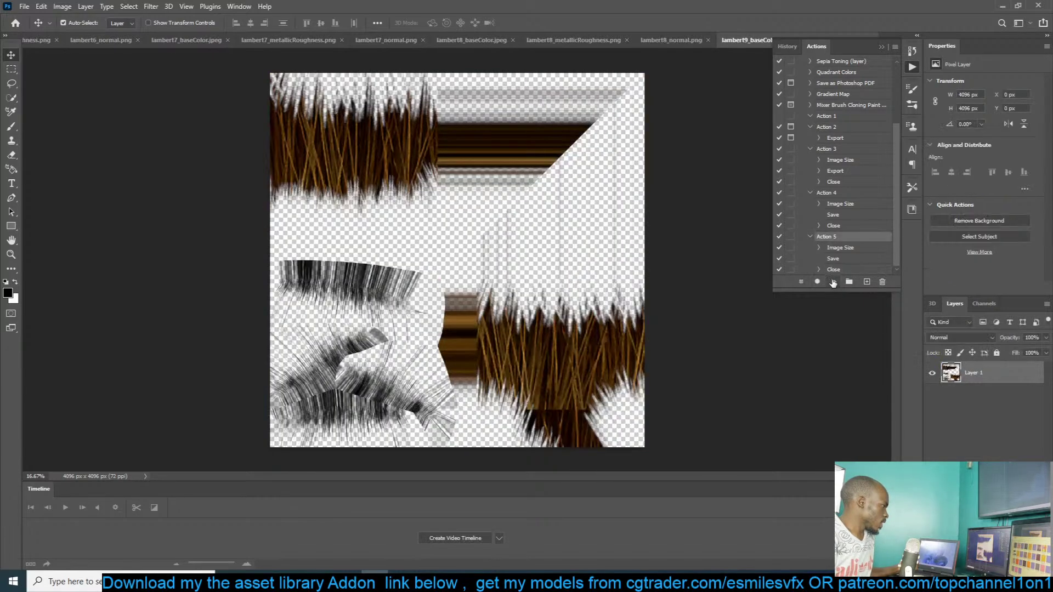
pyautogui.click(834, 281)
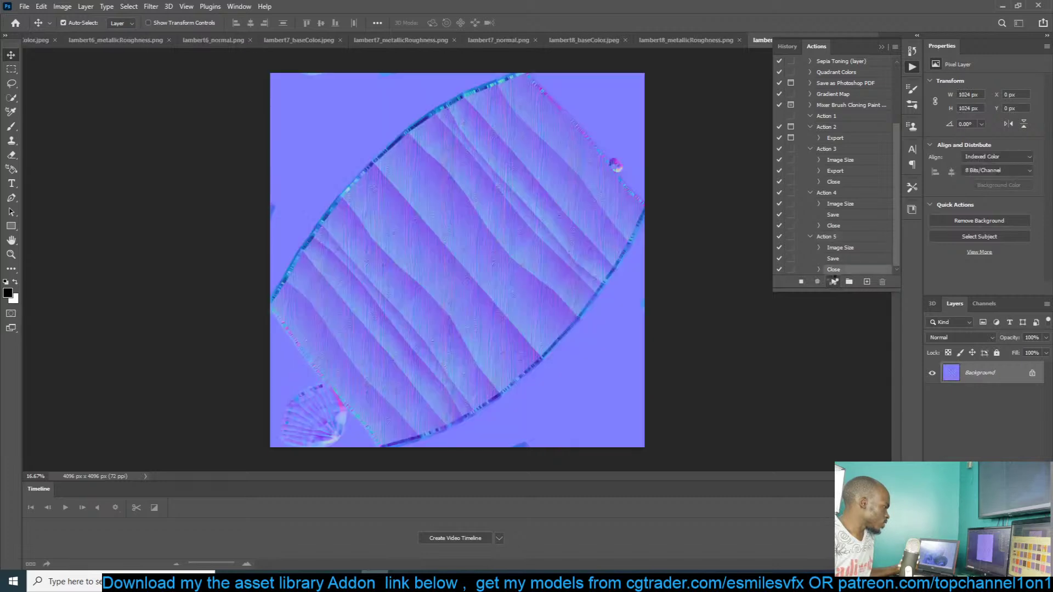
pyautogui.click(833, 282)
pyautogui.click(833, 281)
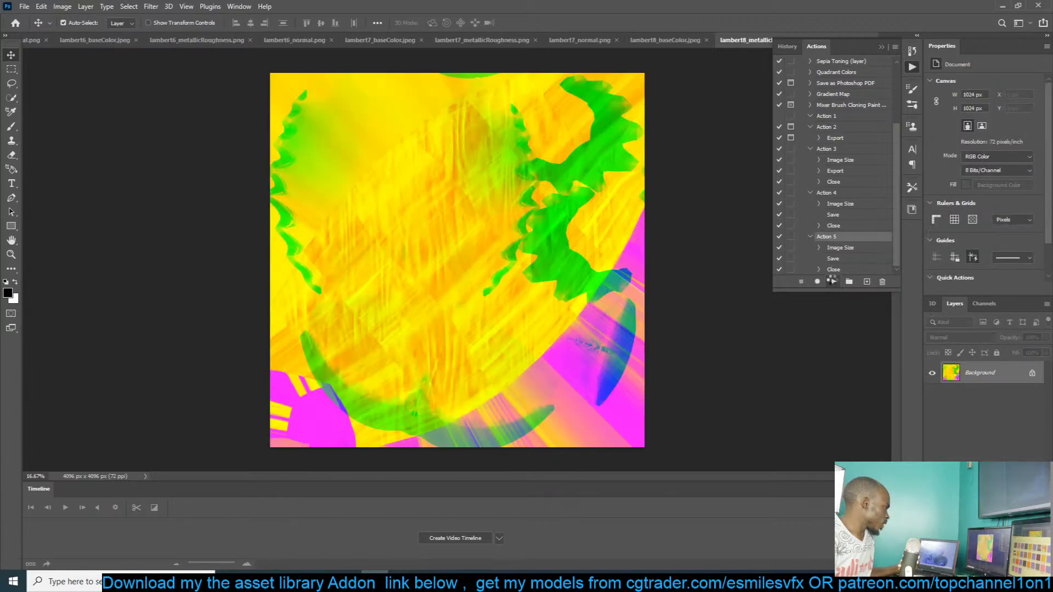
pyautogui.click(834, 282)
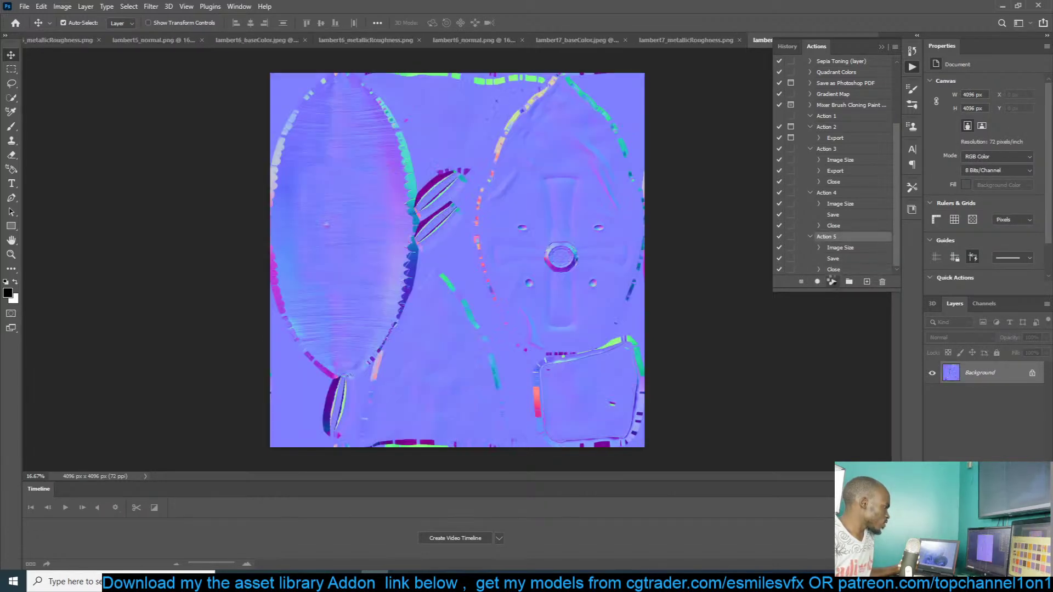
pyautogui.click(833, 282)
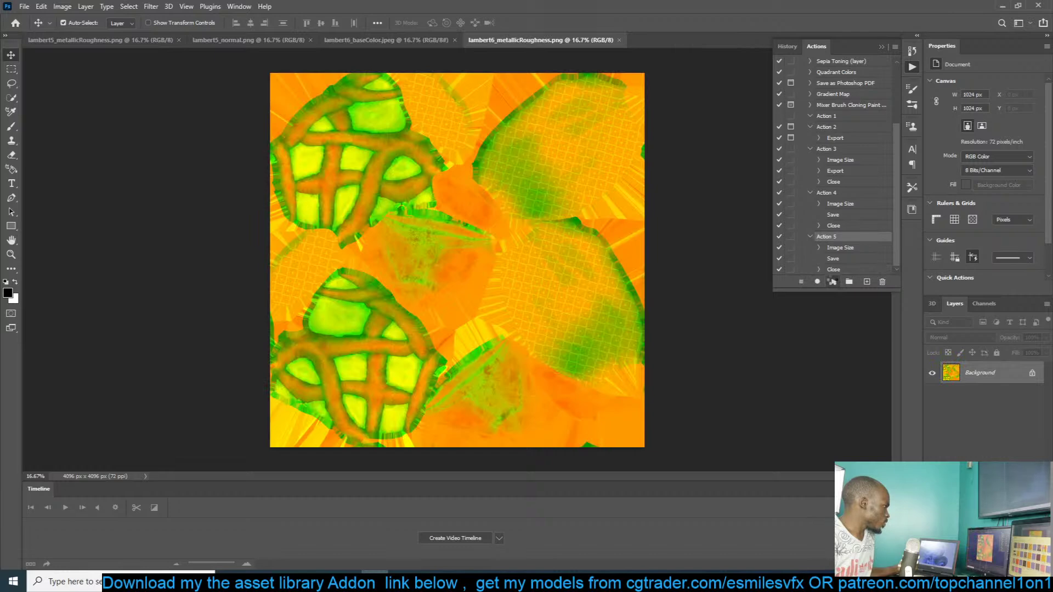
# - Play Action 5 on the remaining open textures, from lambert6_metallicRoughness back to lambert5_metallicRoughness
pyautogui.click(833, 281)
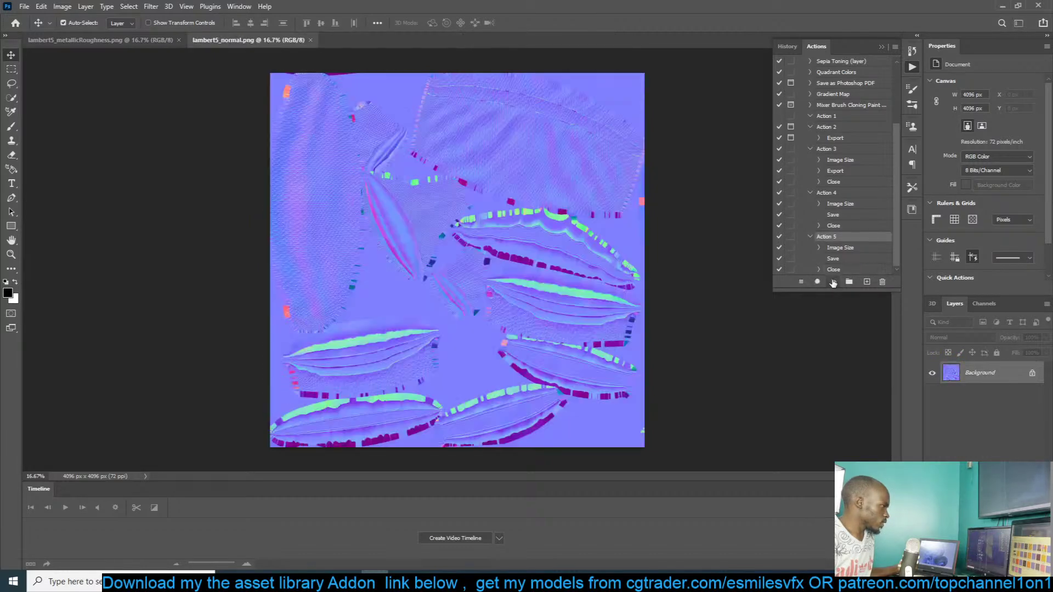
pyautogui.click(833, 282)
pyautogui.click(833, 281)
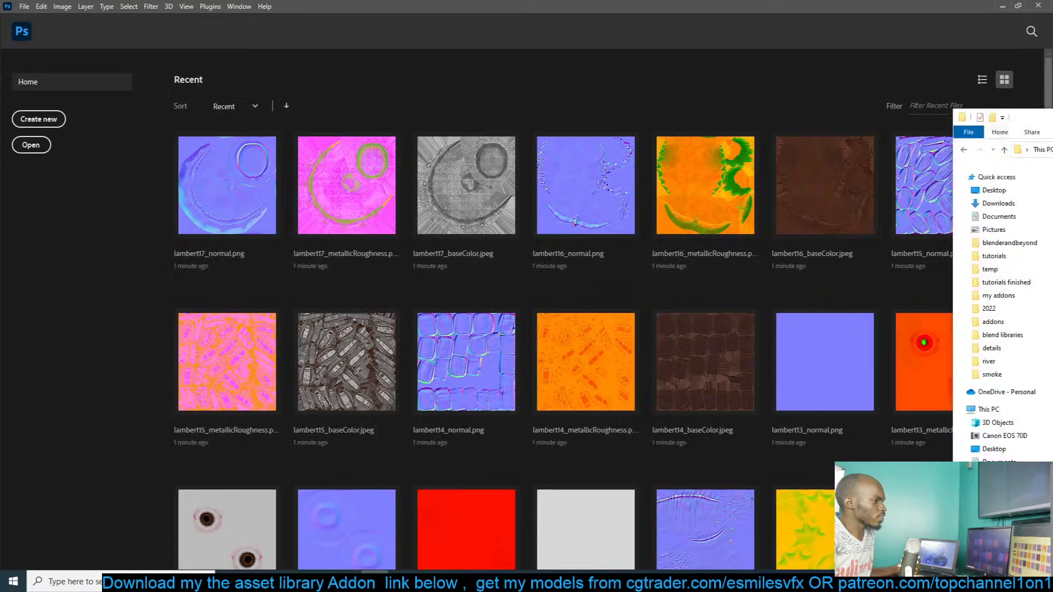
# - Bring the textures folder into view and check several of the processed lambert texture files in it
pyautogui.moveTo(1052, 117); pyautogui.dragTo(490, 70)
pyautogui.click(348, 144)
pyautogui.click(404, 148)
pyautogui.click(510, 152)
pyautogui.click(568, 291)
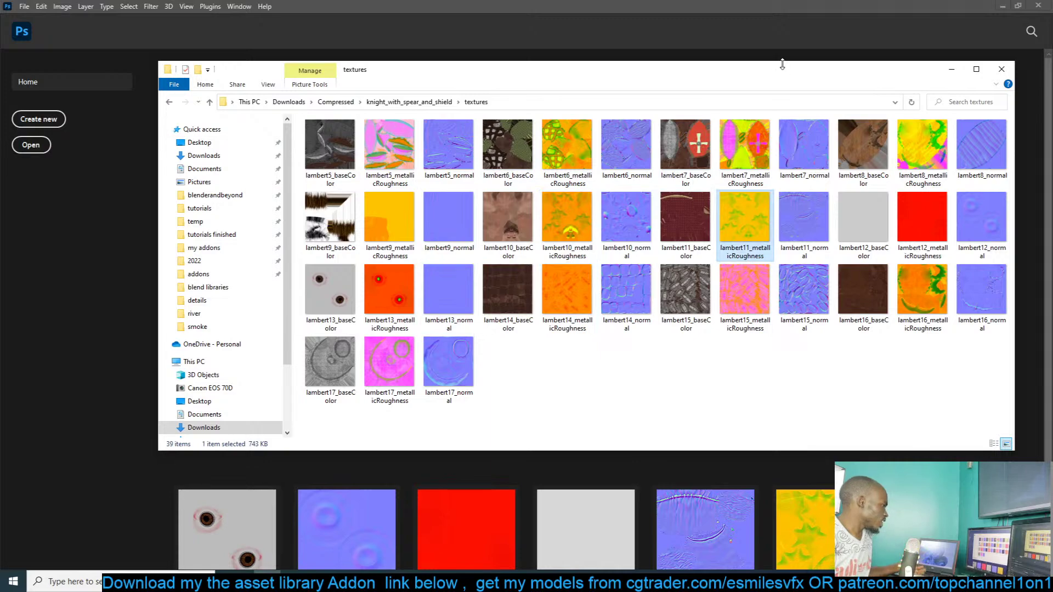
# - Switch from Photoshop to Blender and try to view the knight model in Material Preview shading
pyautogui.click(1002, 7)
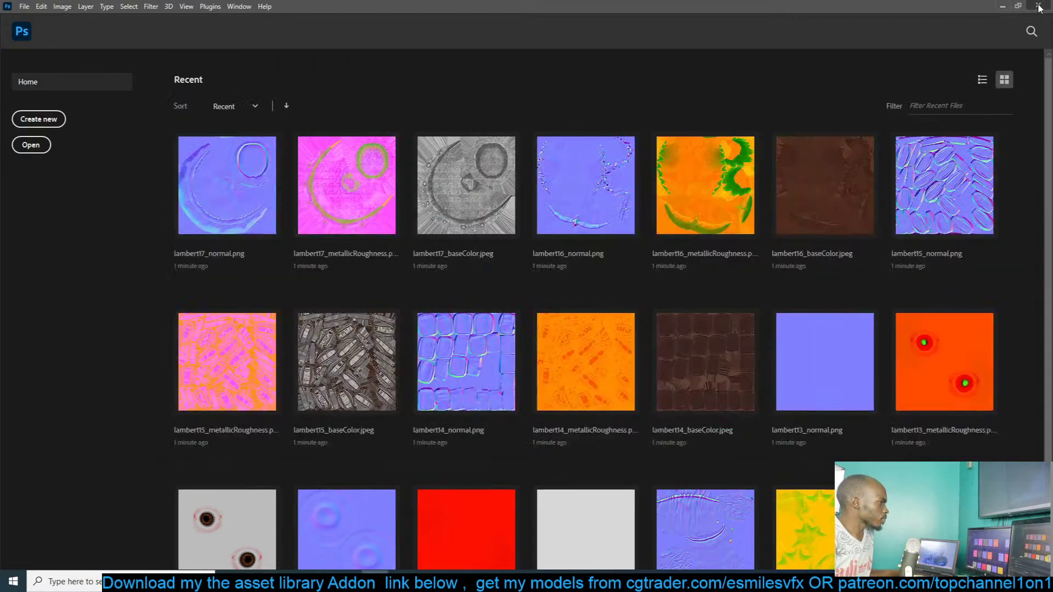
pyautogui.hotkey('alt', 'Tab')
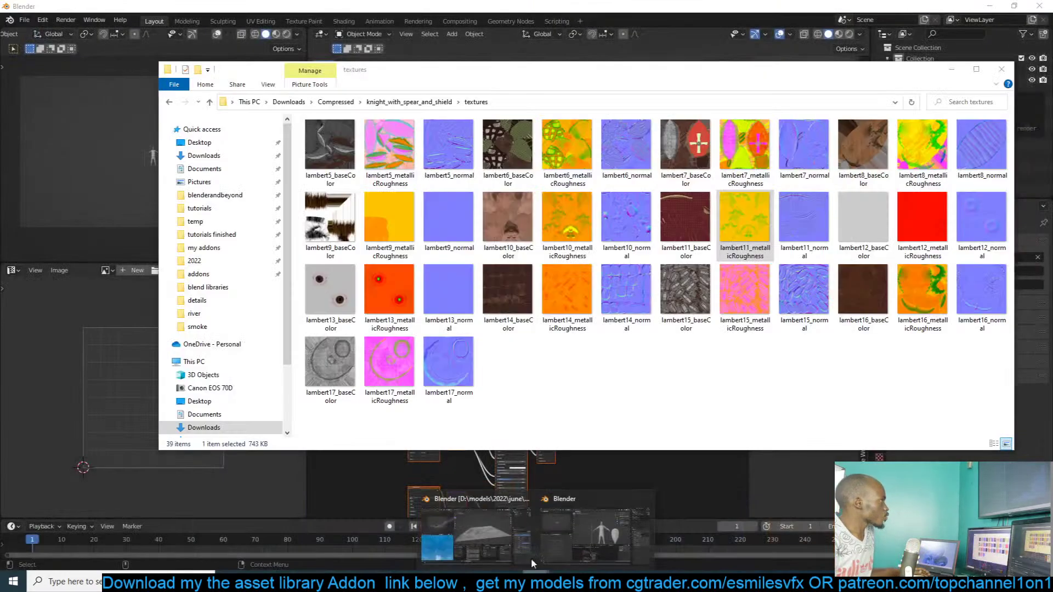
pyautogui.hotkey('alt', 'Tab')
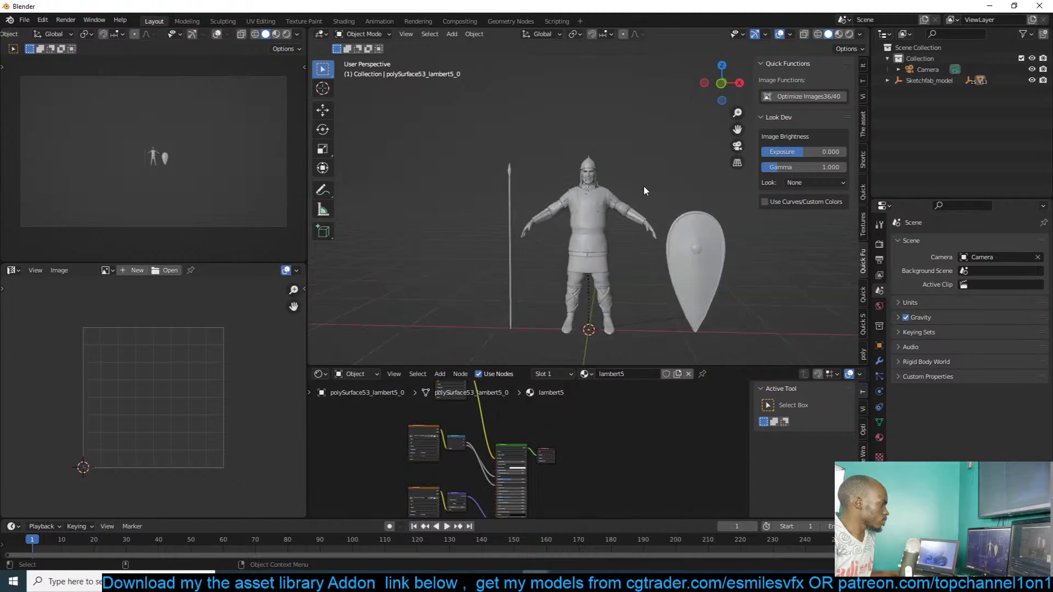
pyautogui.moveTo(640, 186); pyautogui.dragTo(838, 41, button='middle')
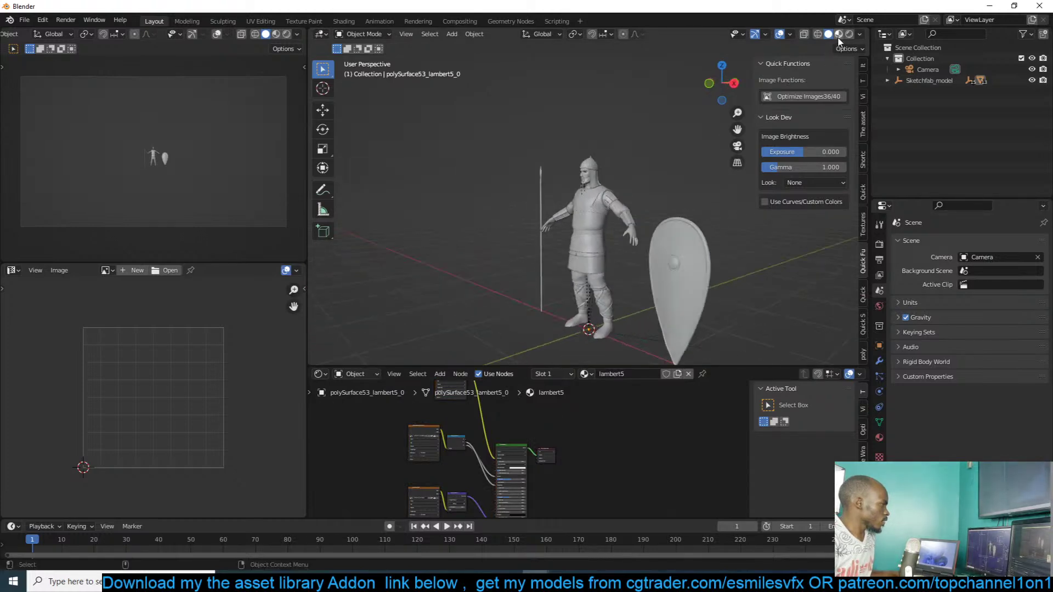
pyautogui.press('z')
pyautogui.moveTo(623, 176); pyautogui.dragTo(690, 170, button='middle')
pyautogui.scroll(3, 690, 170)
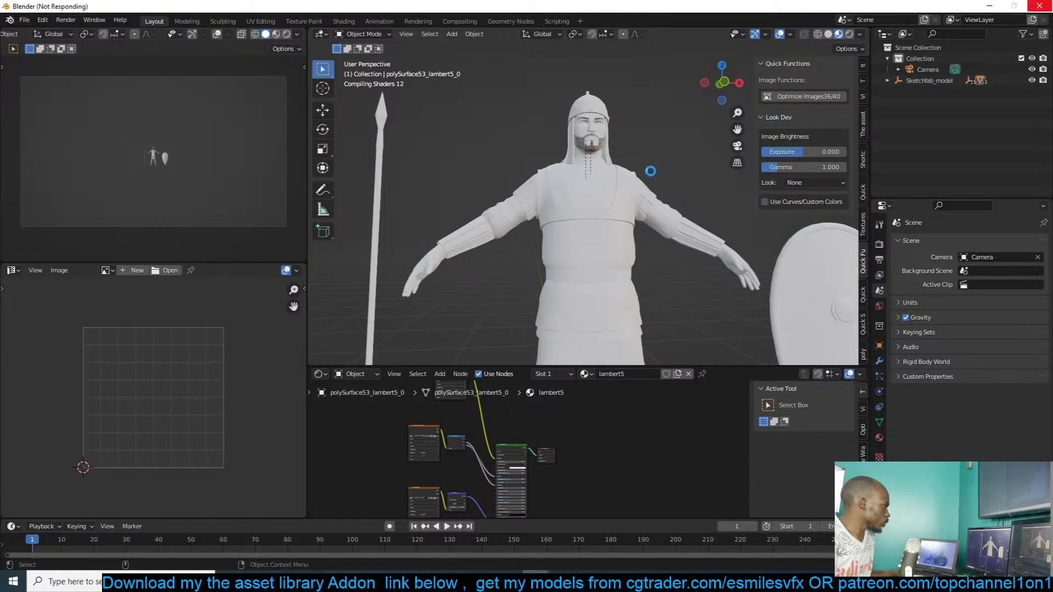
# - End the frozen Blender process in Task Manager and start from an empty scene in a new Blender session
pyautogui.rightClick(666, 582)
pyautogui.click(733, 524)
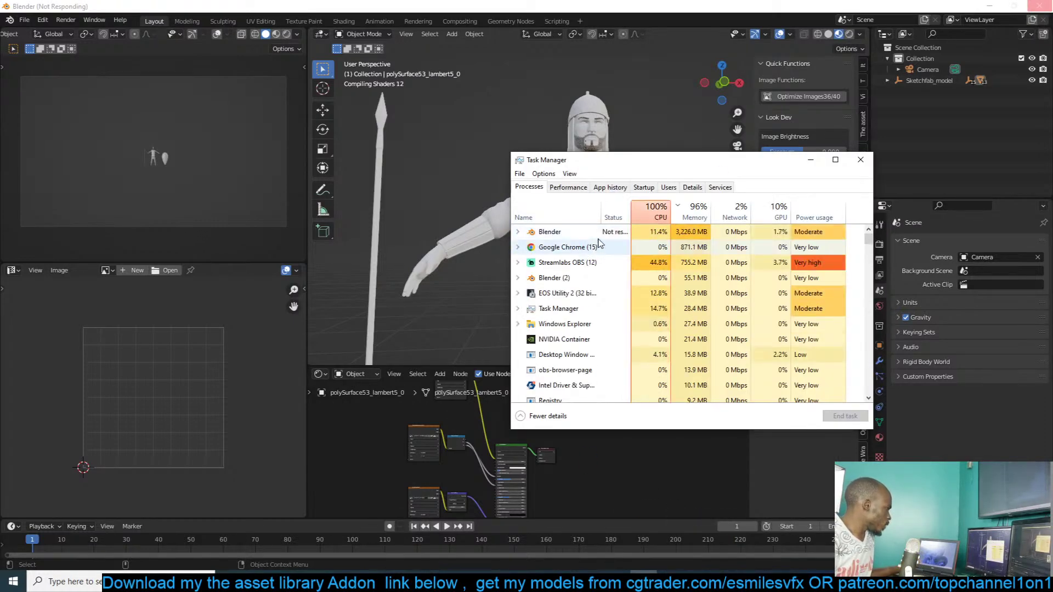
pyautogui.click(590, 235)
pyautogui.click(844, 417)
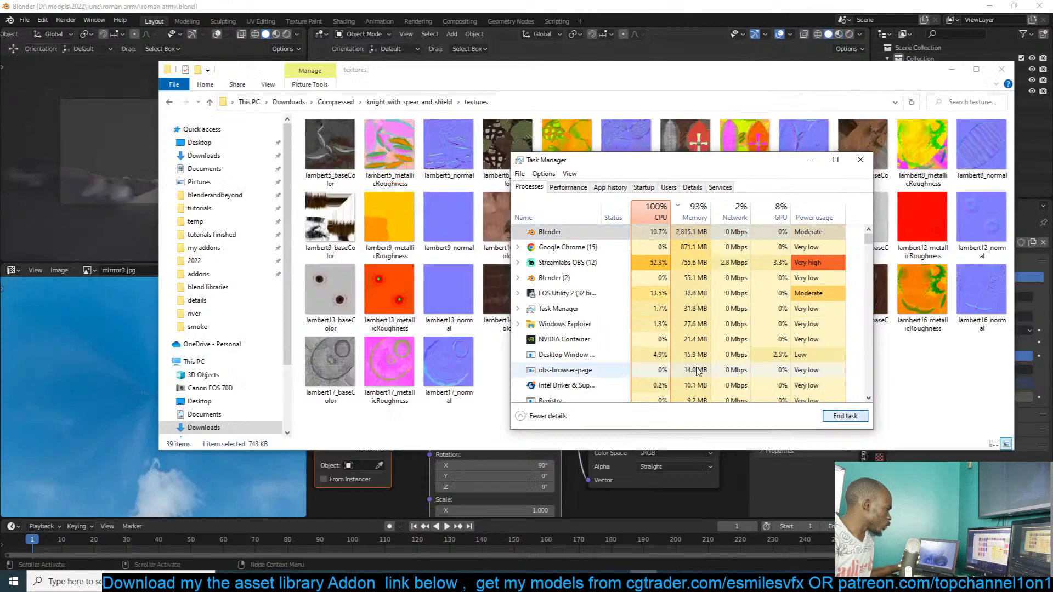
pyautogui.click(590, 86)
pyautogui.click(536, 582)
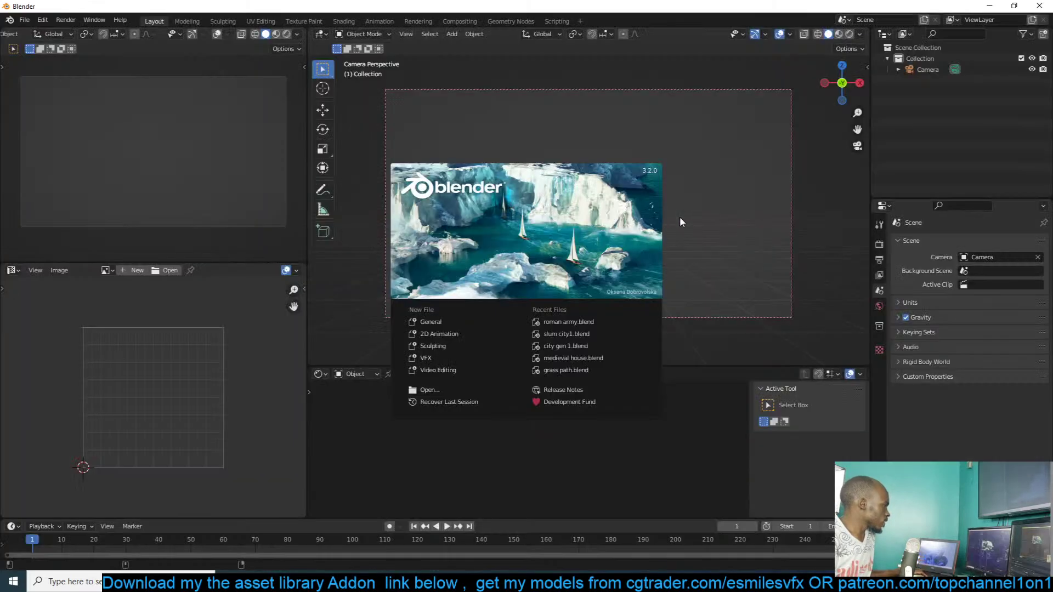
pyautogui.click(680, 222)
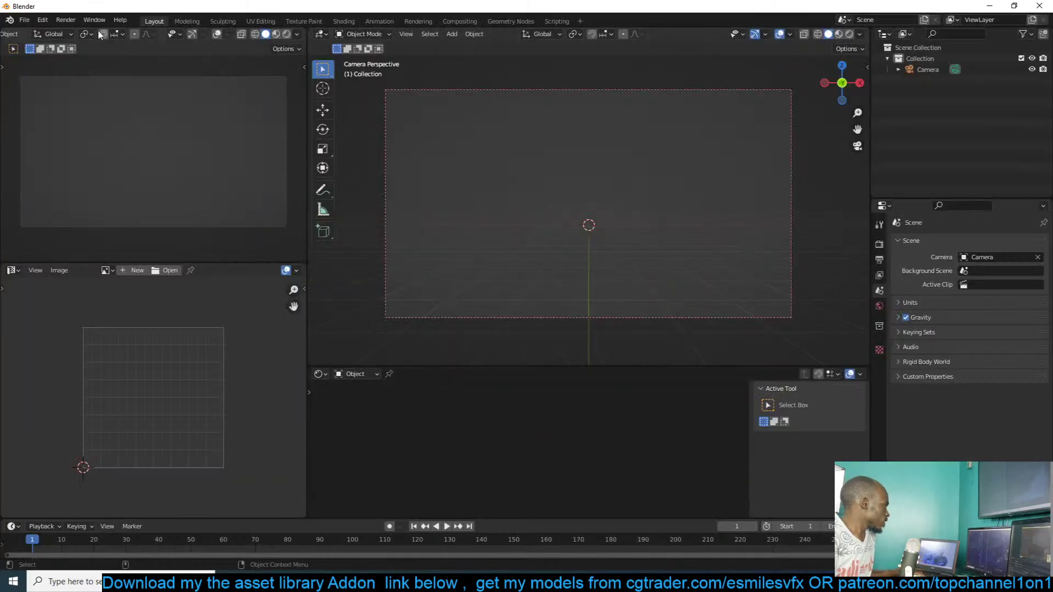
# - Import scene.gltf as glTF 2.0 from the knight_with_spear_and_shield folder inside Downloads\Compressed
pyautogui.click(24, 20)
pyautogui.moveTo(44, 168)
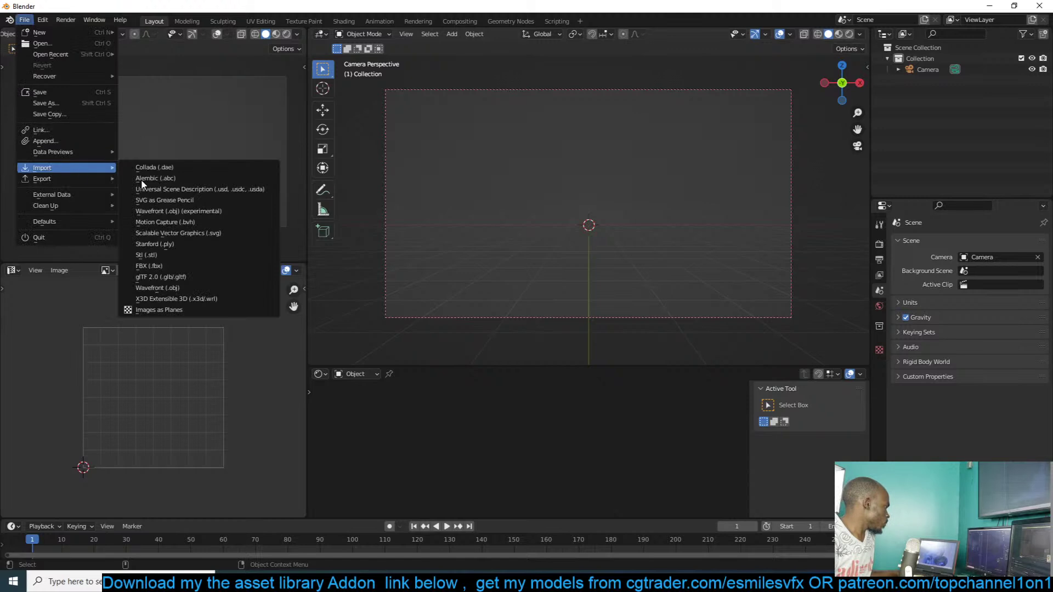
pyautogui.click(203, 277)
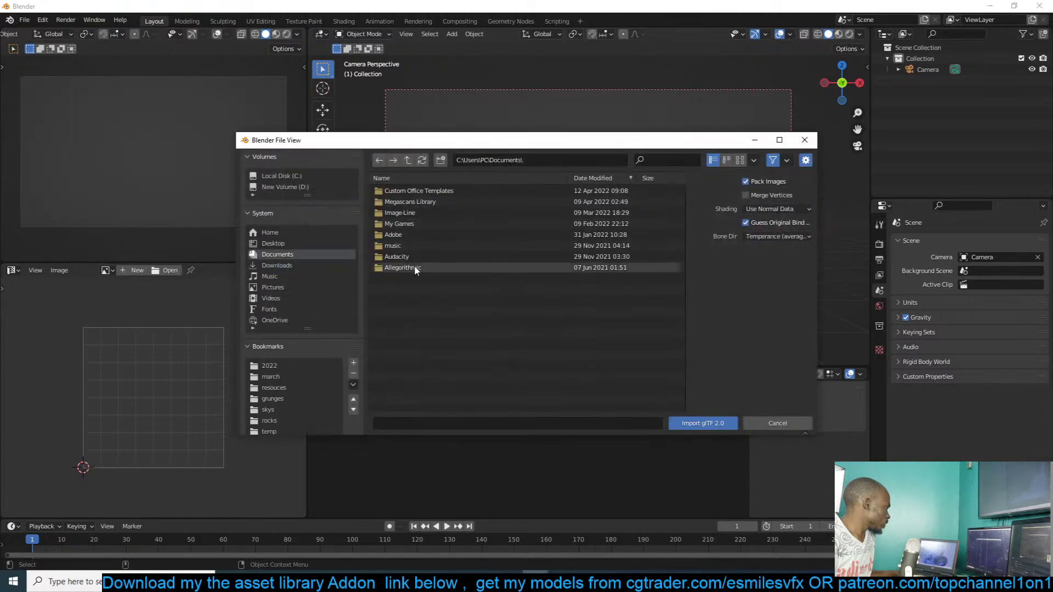
pyautogui.click(290, 265)
pyautogui.doubleClick(450, 190)
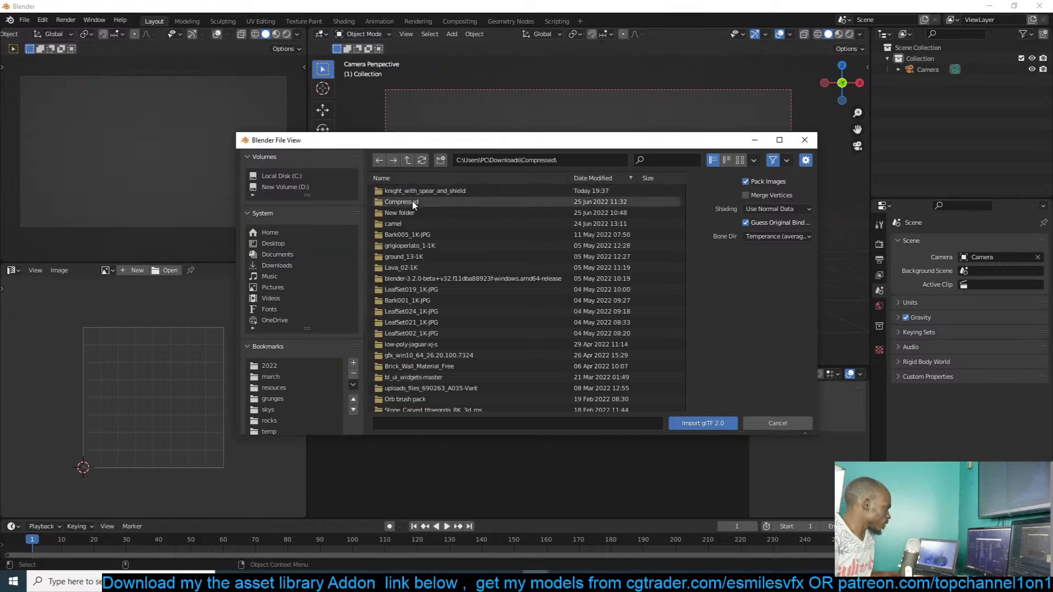
pyautogui.doubleClick(433, 191)
pyautogui.click(410, 202)
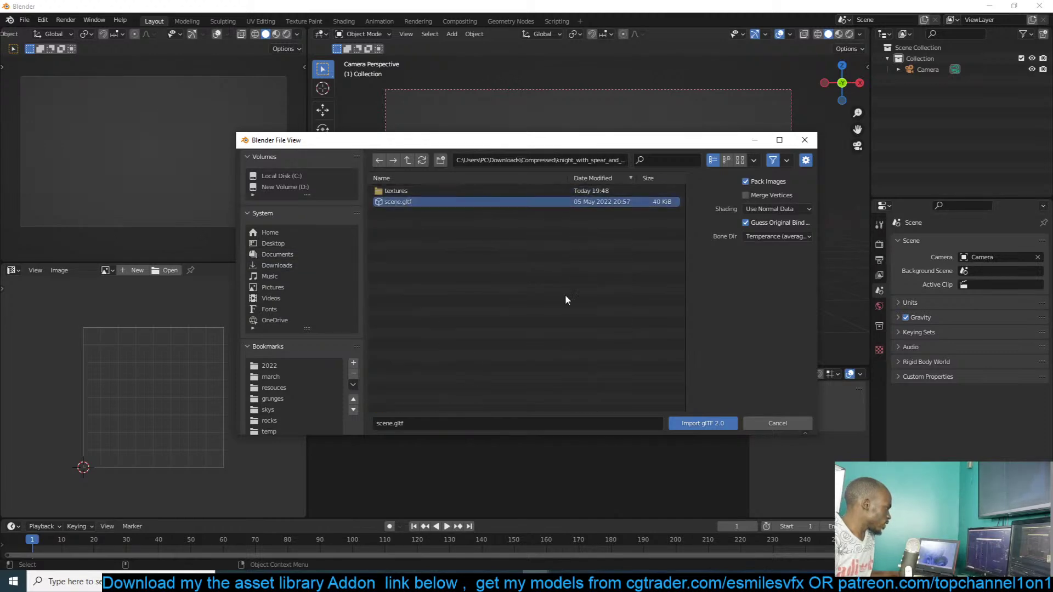
pyautogui.click(702, 424)
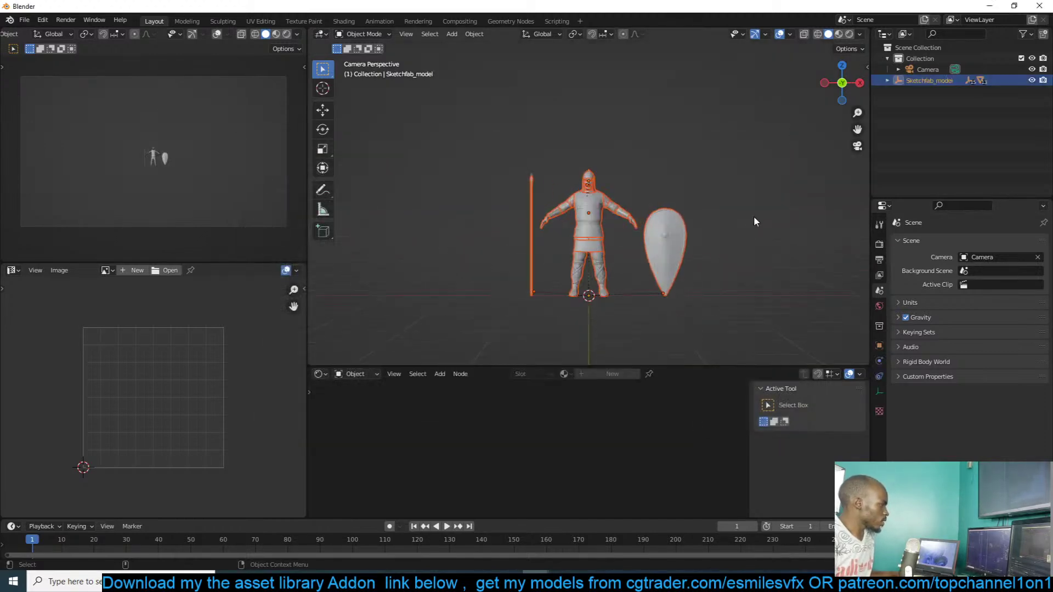
# - Show the wireframe over the solid knight model and select the torso armour
pyautogui.click(684, 241)
pyautogui.scroll(3, 684, 238)
pyautogui.moveTo(684, 238)
pyautogui.mouseDown(button='middle')
pyautogui.moveTo(611, 230)
pyautogui.moveTo(710, 225)
pyautogui.moveTo(675, 241)
pyautogui.moveTo(698, 240)
pyautogui.mouseUp(button='middle')
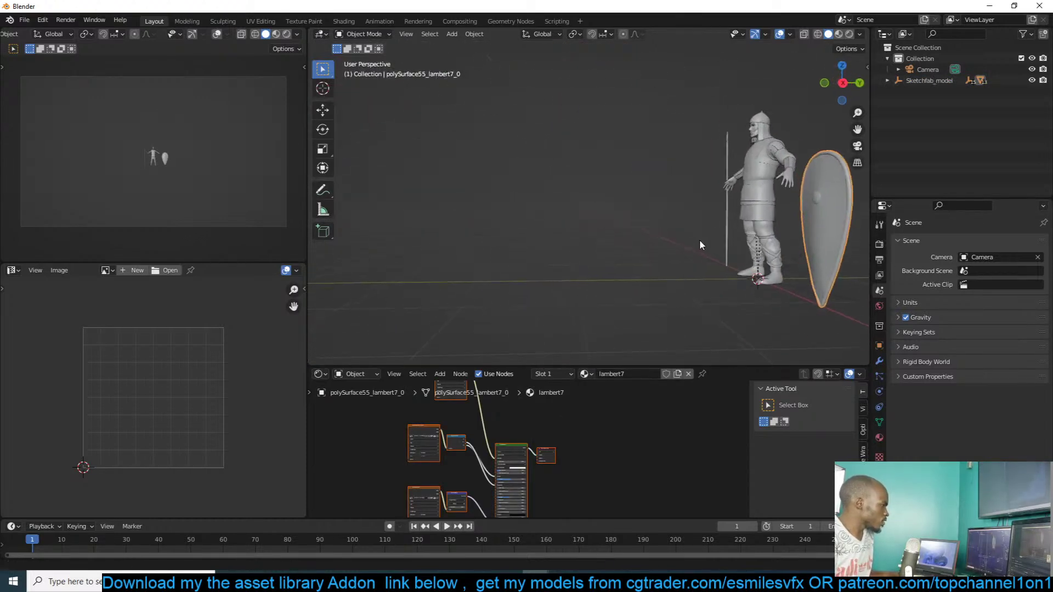
pyautogui.scroll(3, 865, 225)
pyautogui.keyDown('shift'); pyautogui.moveTo(670, 193); pyautogui.dragTo(777, 192, button='middle'); pyautogui.keyUp('shift')
pyautogui.scroll(3, 480, 233)
pyautogui.click(480, 233)
pyautogui.click(533, 232)
pyautogui.moveTo(535, 235); pyautogui.dragTo(704, 193, button='middle')
pyautogui.rightClick(703, 193)
pyautogui.hotkey('shift', 'z')
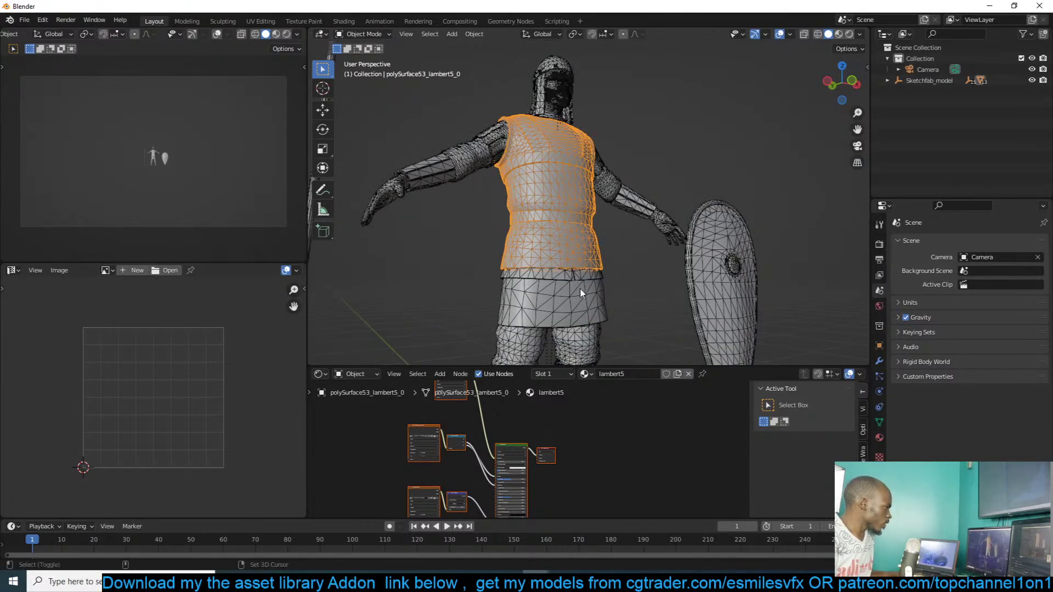
# - Add the sleeves, skirt and remaining shirt parts to the selected torso armour and join them into one object
pyautogui.moveTo(600, 262); pyautogui.dragTo(510, 163, button='middle')
pyautogui.click(510, 162)
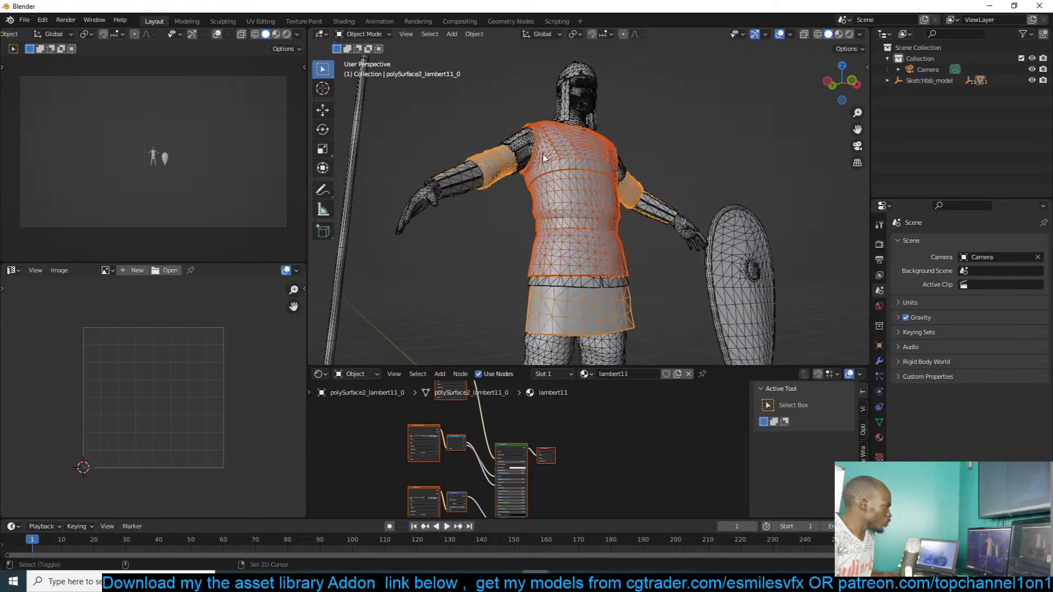
pyautogui.keyDown('shift'); pyautogui.click(567, 157); pyautogui.keyUp('shift')
pyautogui.hotkey('ctrl', 'j')
pyautogui.moveTo(626, 160); pyautogui.dragTo(772, 244, button='middle')
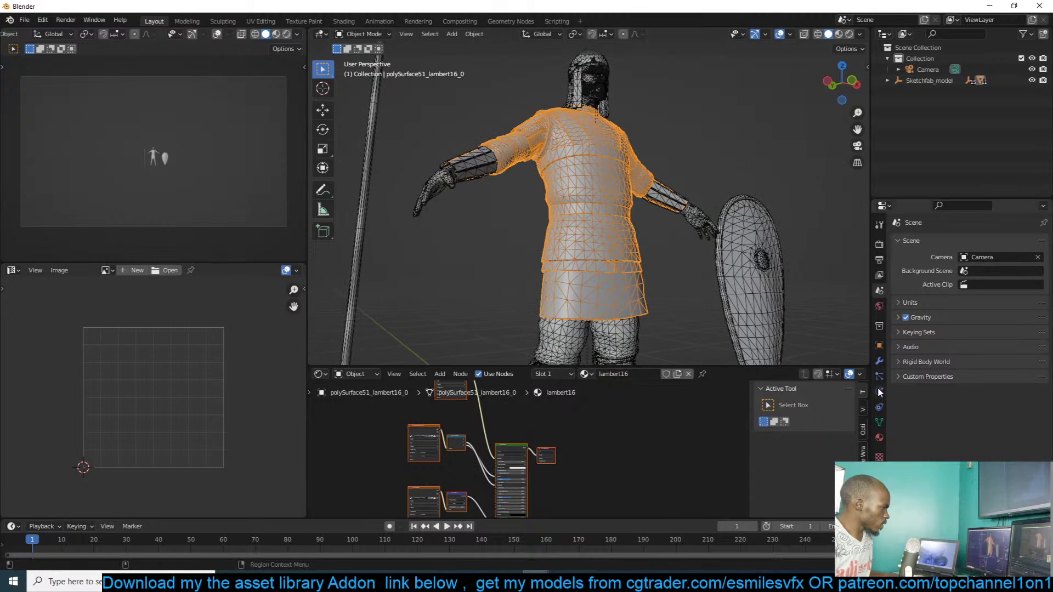
# - Add a Decimate modifier with ratio 0.1 to the joined clothing mesh and apply it
pyautogui.click(880, 361)
pyautogui.click(986, 244)
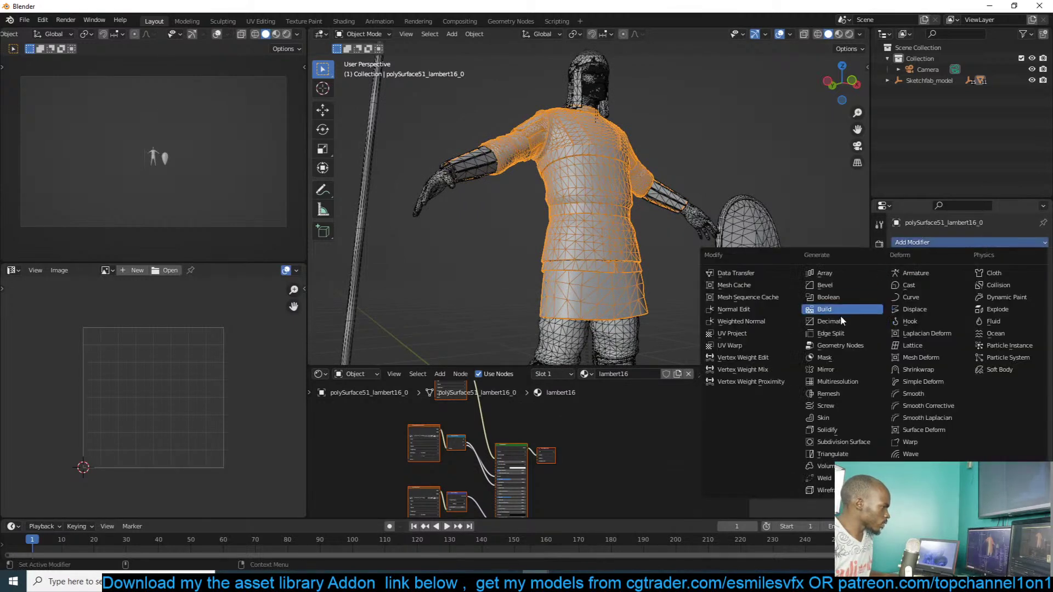
pyautogui.click(817, 309)
pyautogui.click(990, 292)
pyautogui.write('0.1')
pyautogui.press('Return')
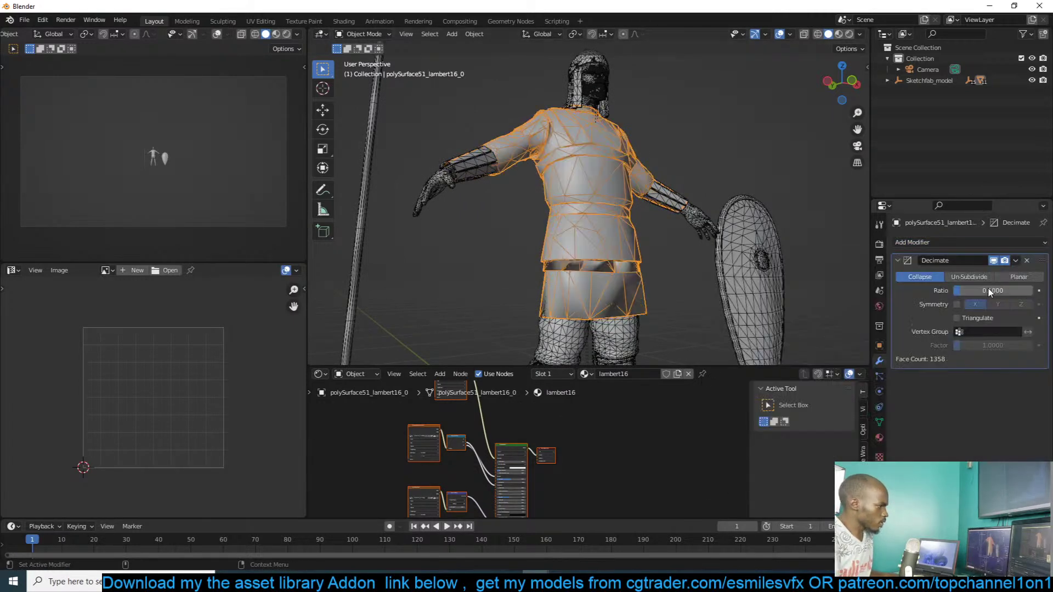
pyautogui.hotkey('ctrl', 'a')
# - Reduce the head and hands mesh with an applied Decimate modifier and delete the dense beard mesh from the face
pyautogui.moveTo(570, 101); pyautogui.dragTo(519, 144, button='middle')
pyautogui.click(477, 173)
pyautogui.click(476, 174)
pyautogui.click(941, 242)
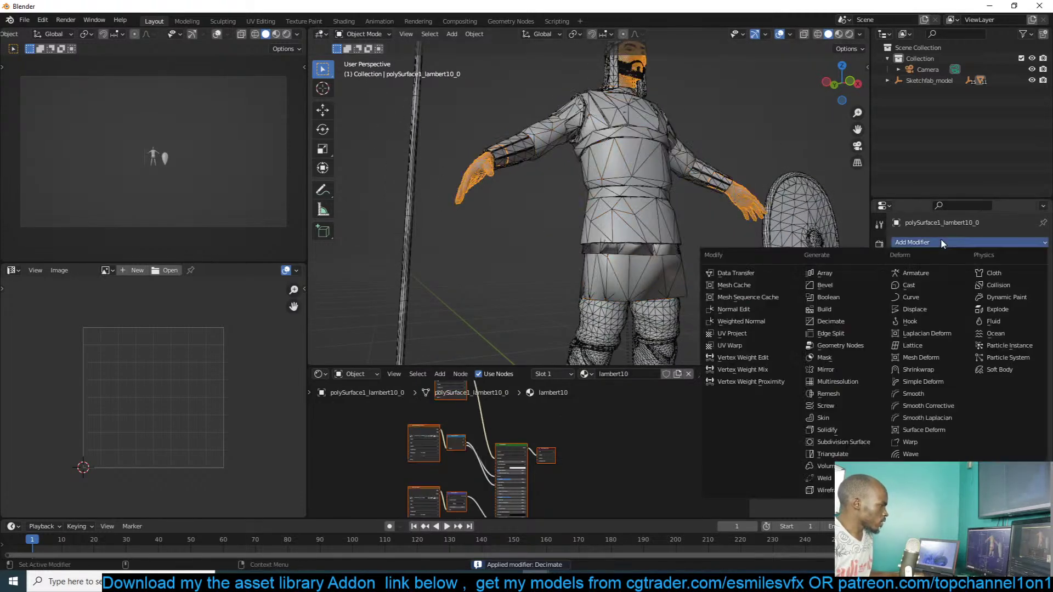
pyautogui.click(840, 321)
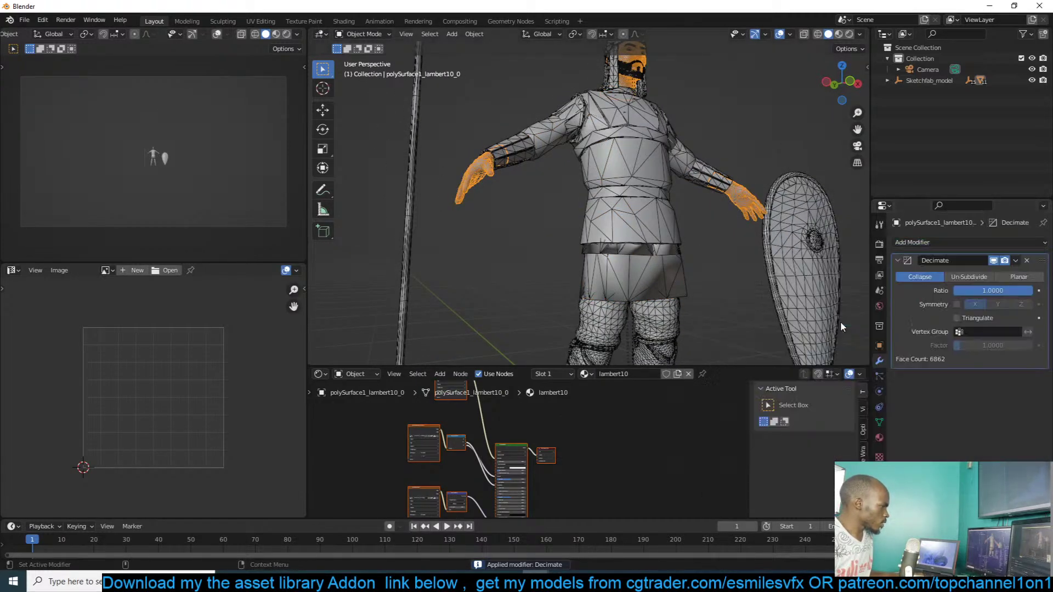
pyautogui.click(976, 291)
pyautogui.press('Return')
pyautogui.hotkey('ctrl', 'a')
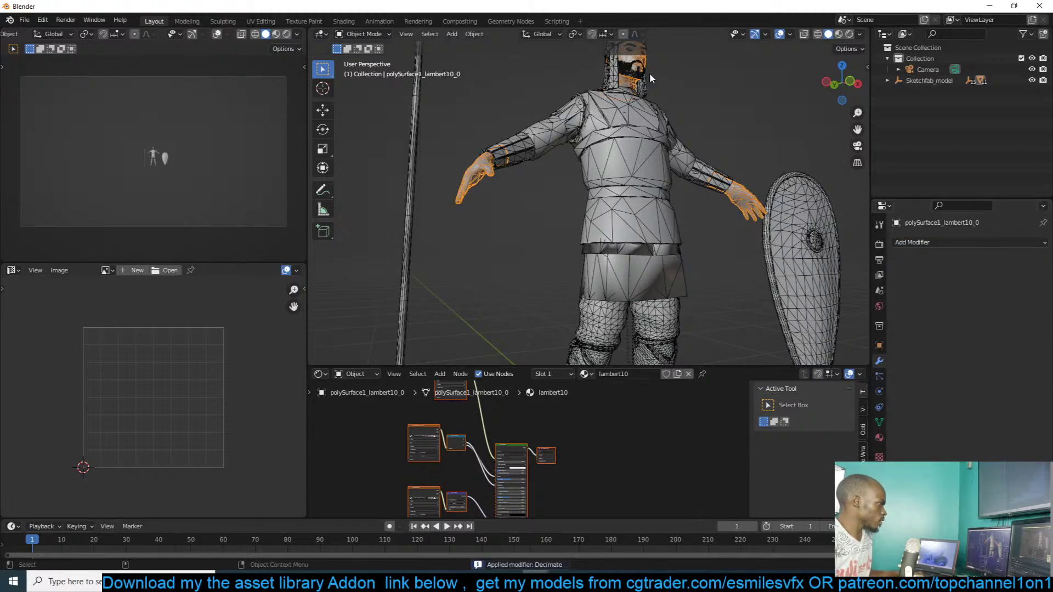
pyautogui.click(642, 74)
pyautogui.press('Delete')
# - Add a Decimate modifier with ratio 0.1 to the flaps hanging from the helmet and apply it
pyautogui.click(641, 72)
pyautogui.moveTo(713, 165); pyautogui.dragTo(735, 178, button='middle')
pyautogui.click(965, 242)
pyautogui.click(855, 321)
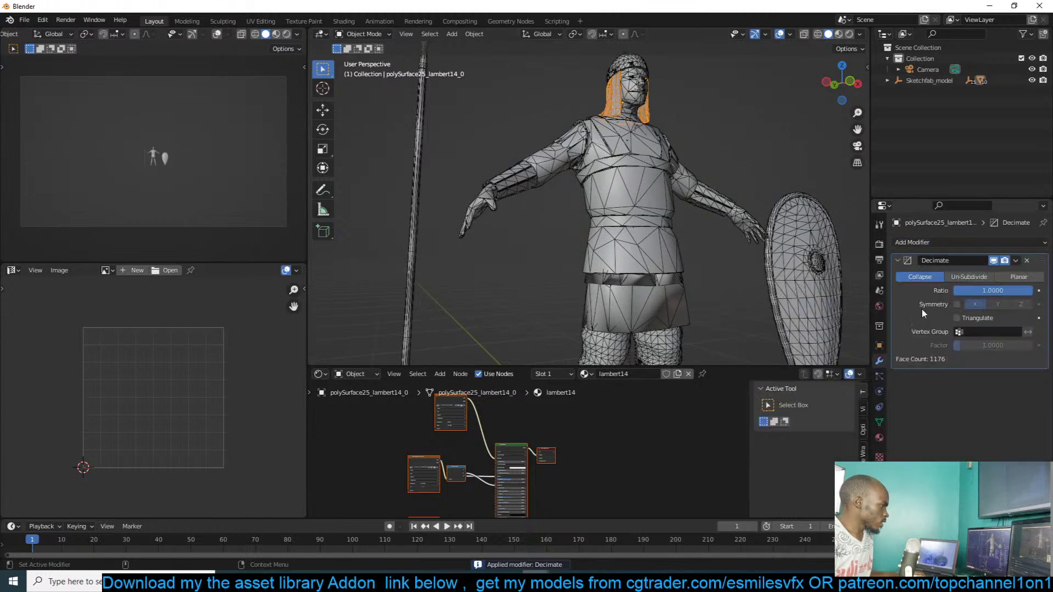
pyautogui.click(1007, 291)
pyautogui.write('.1')
pyautogui.press('Return')
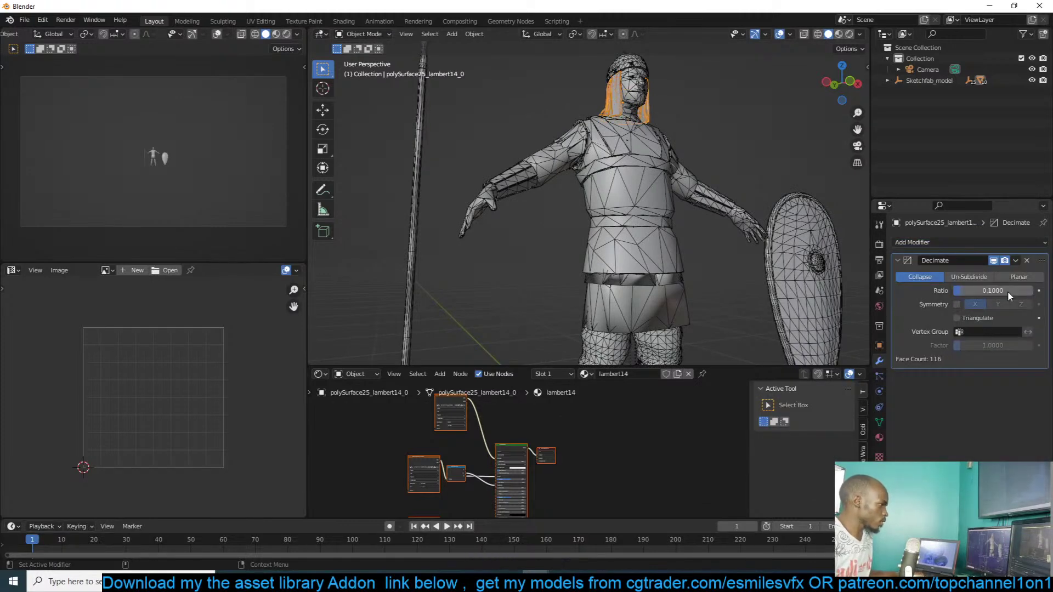
pyautogui.hotkey('ctrl', 'a')
# - Decimate the helmet cap mesh at ratio 0.1 and apply the modifier
pyautogui.click(611, 68)
pyautogui.click(955, 243)
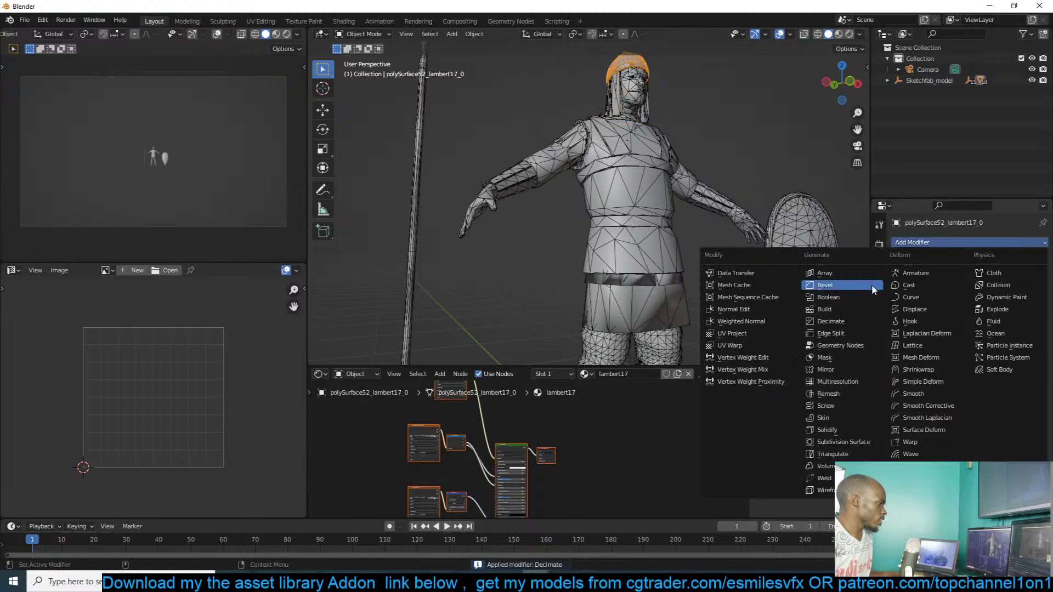
pyautogui.click(839, 321)
pyautogui.click(1004, 291)
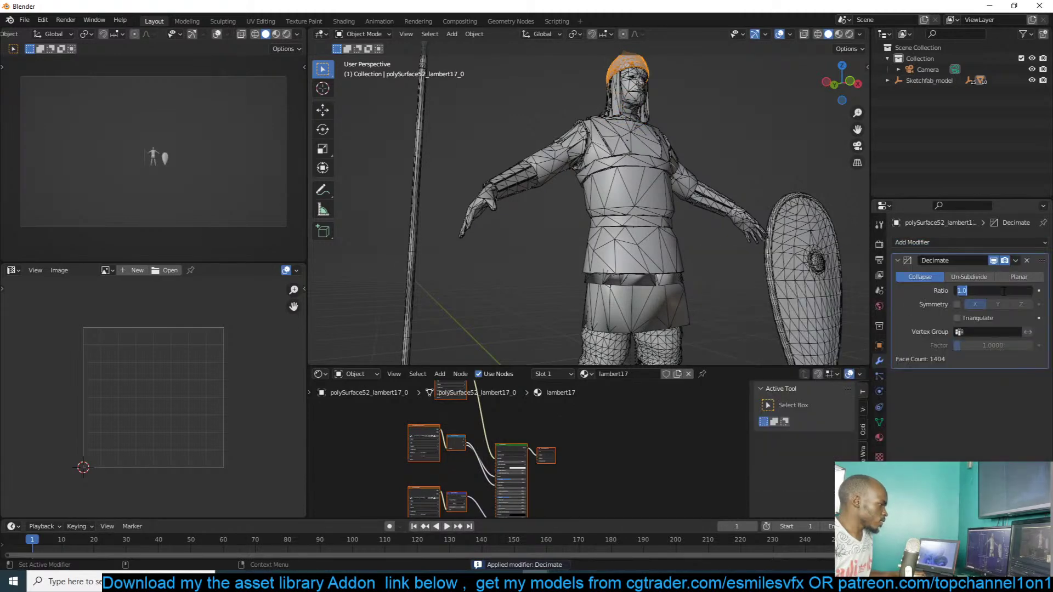
pyautogui.write('.1')
pyautogui.press('Return')
pyautogui.hotkey('ctrl', 'a')
# - Decimate the shield mesh at ratio 0.1 and apply the modifier
pyautogui.click(776, 222)
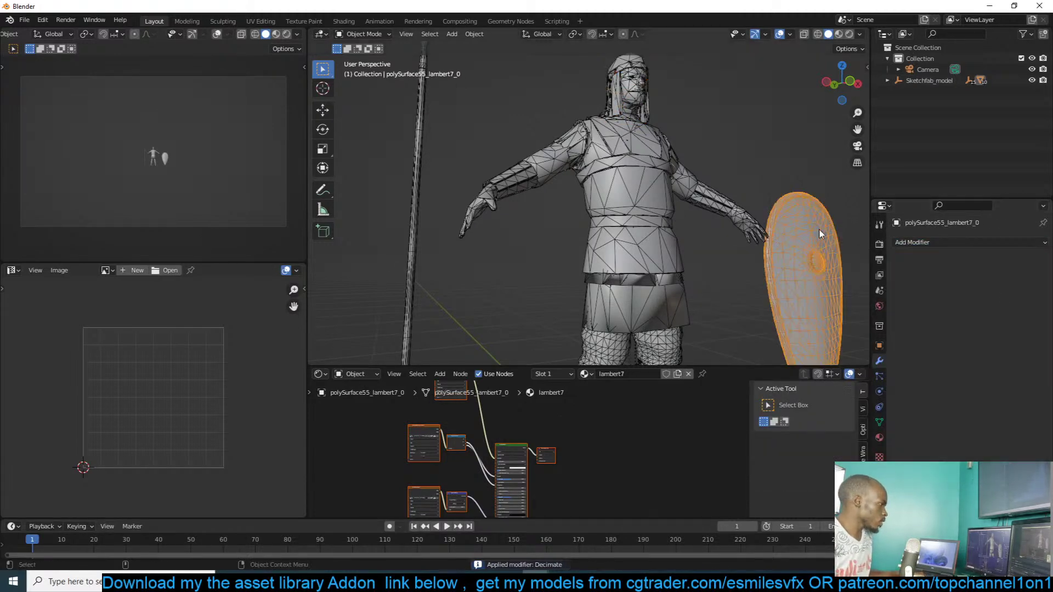
pyautogui.click(982, 242)
pyautogui.click(831, 321)
pyautogui.click(1018, 291)
pyautogui.write('.1')
pyautogui.press('Return')
pyautogui.hotkey('ctrl', 'a')
# - Decimate the trousers and boots mesh at ratio 0.1 and apply the modifier
pyautogui.moveTo(639, 226); pyautogui.dragTo(686, 301, button='middle')
pyautogui.click(706, 298)
pyautogui.click(954, 244)
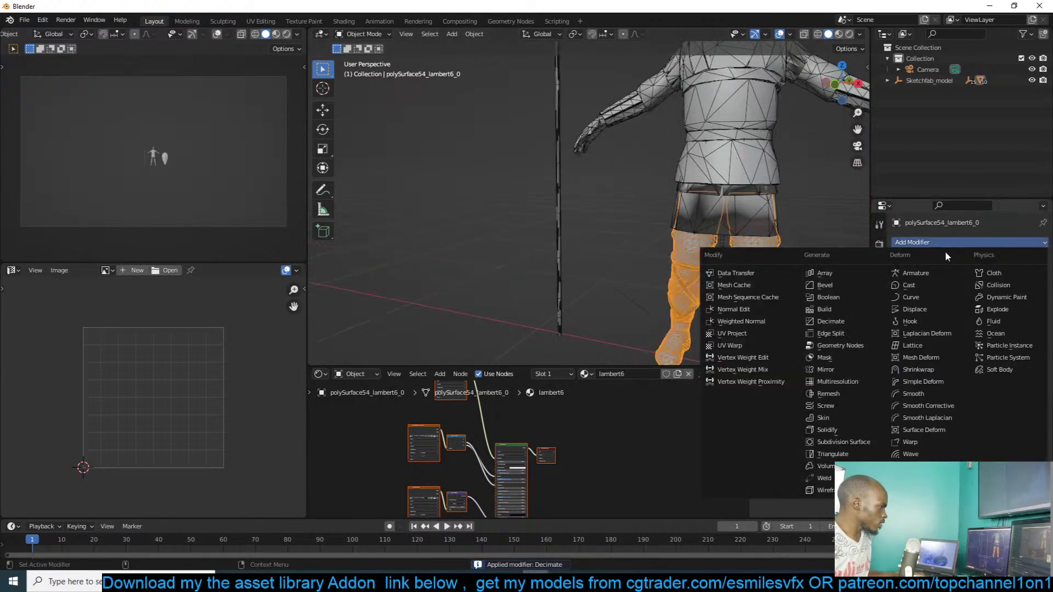
pyautogui.click(839, 322)
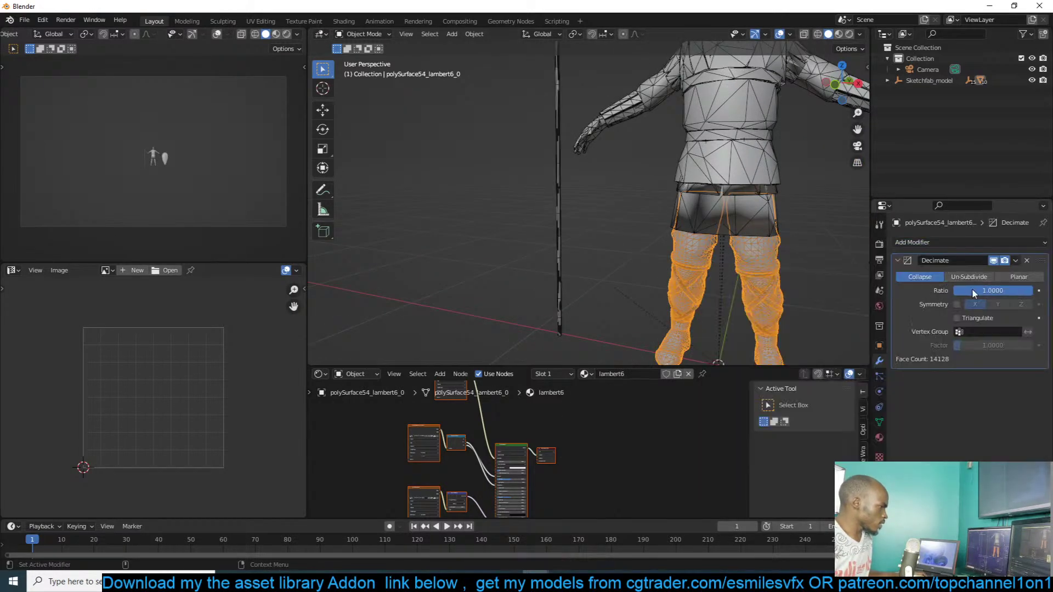
pyautogui.doubleClick(974, 291)
pyautogui.write('.1')
pyautogui.press('Return')
pyautogui.hotkey('ctrl', 'a')
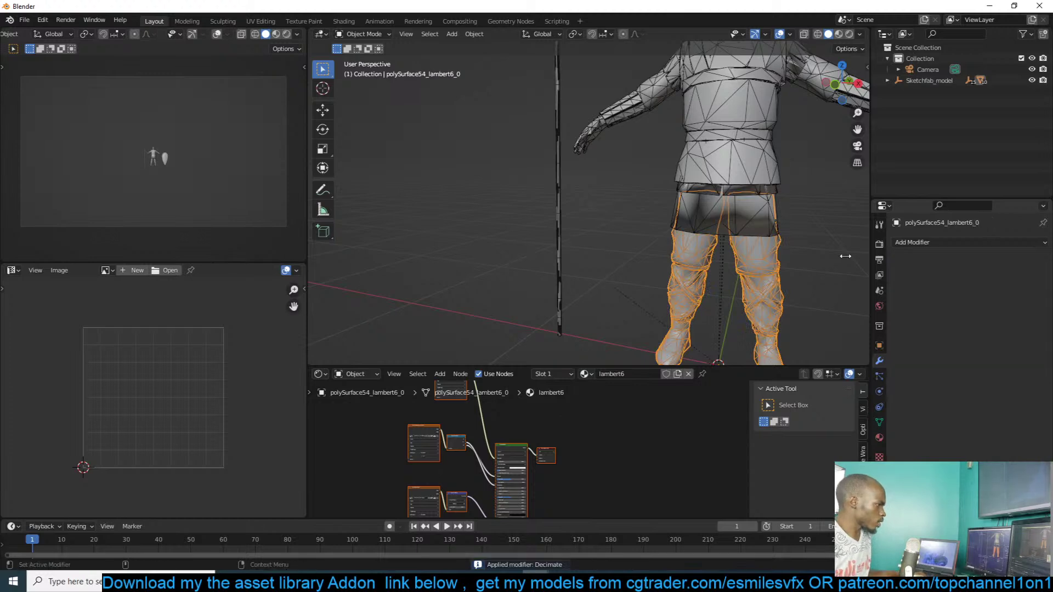
# - Join the torso armour, forearm guards, head and hands into one mesh
pyautogui.scroll(-4, 755, 111)
pyautogui.scroll(3, 713, 175)
pyautogui.click(674, 129)
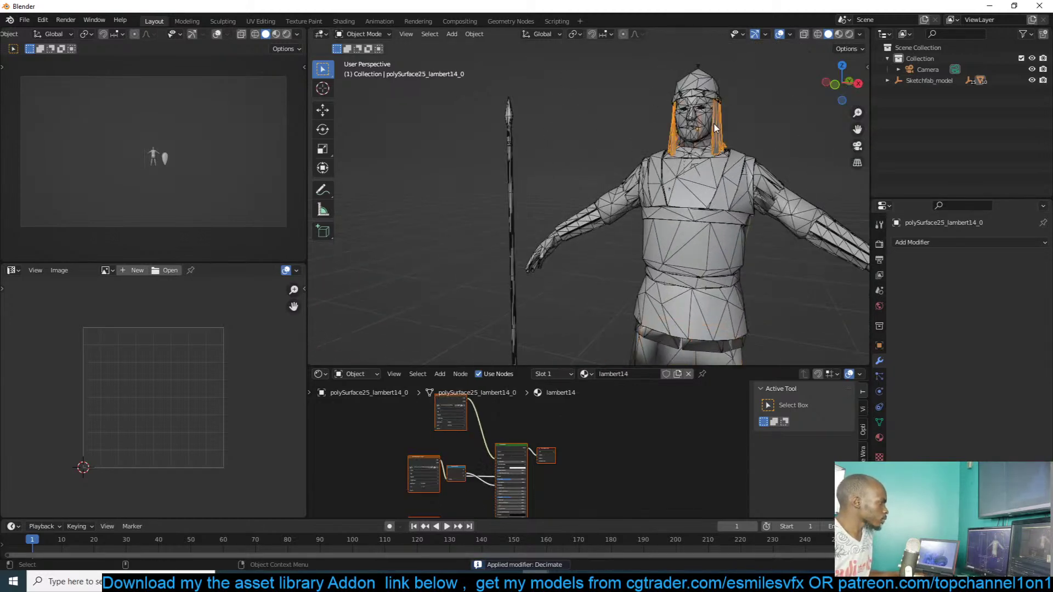
pyautogui.scroll(-4, 741, 161)
pyautogui.scroll(2, 628, 204)
pyautogui.click(627, 204)
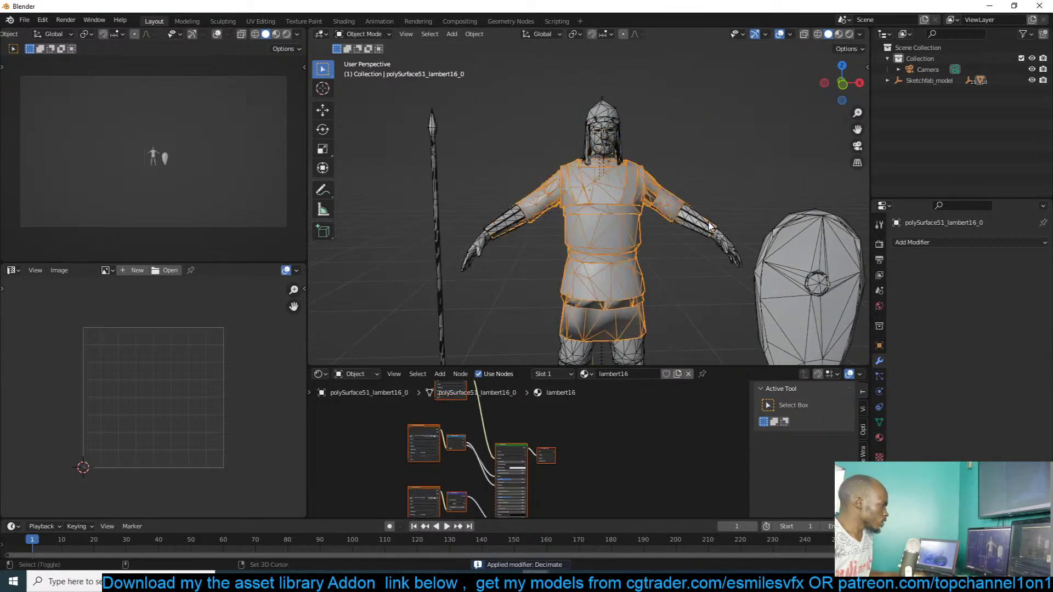
pyautogui.keyDown('shift'); pyautogui.click(697, 235); pyautogui.keyUp('shift')
pyautogui.hotkey('ctrl', 'j')
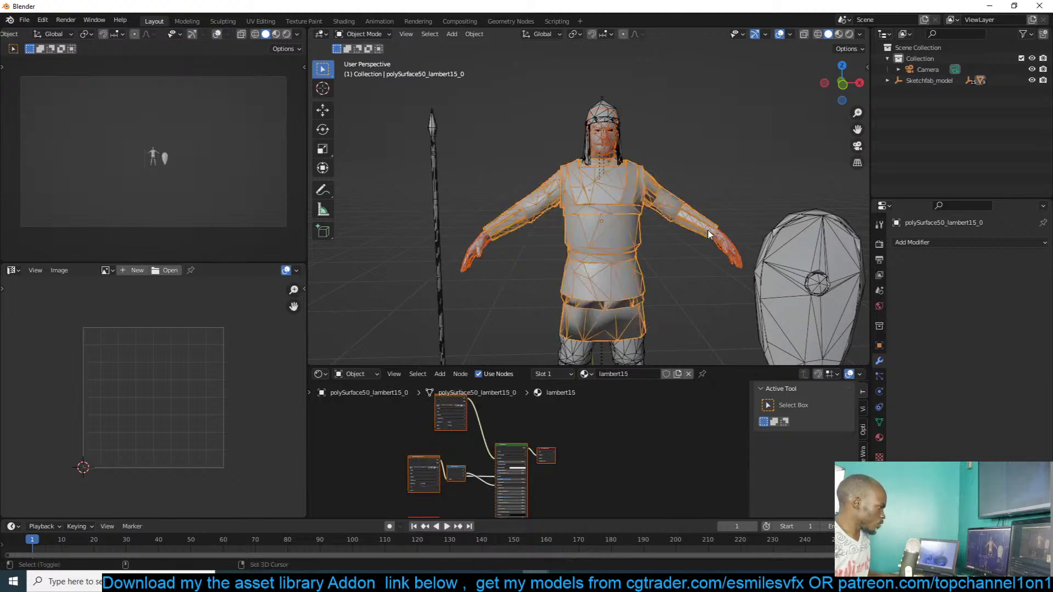
# - Join the helmet cap and its hanging side flaps into the soldier's body mesh
pyautogui.keyDown('shift'); pyautogui.click(595, 118); pyautogui.keyUp('shift')
pyautogui.keyDown('shift'); pyautogui.click(616, 213); pyautogui.keyUp('shift')
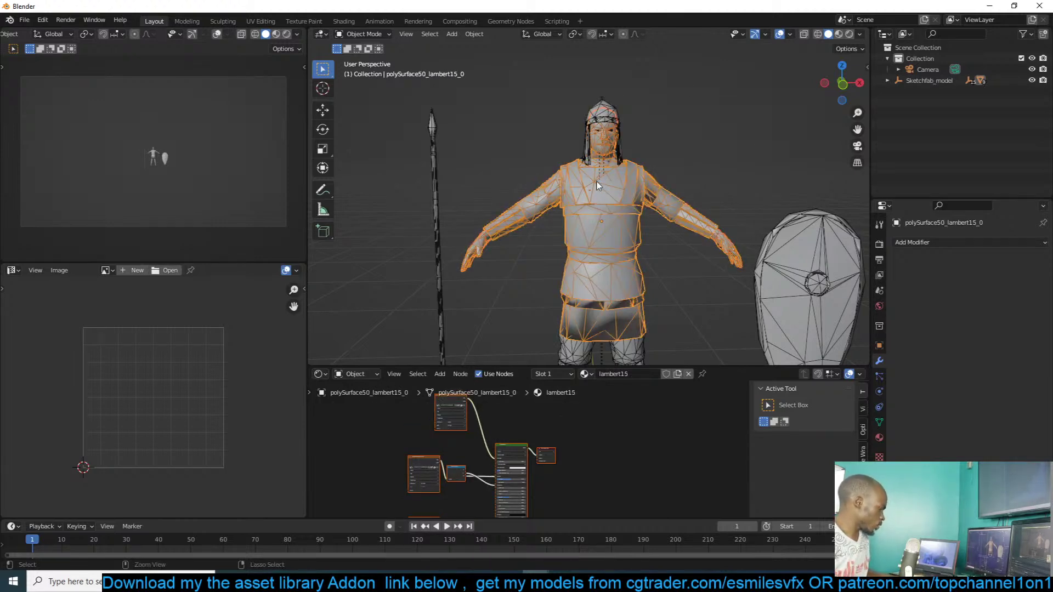
pyautogui.hotkey('ctrl', 'j')
pyautogui.keyDown('shift'); pyautogui.click(616, 212); pyautogui.keyUp('shift')
pyautogui.keyDown('shift'); pyautogui.click(615, 213); pyautogui.keyUp('shift')
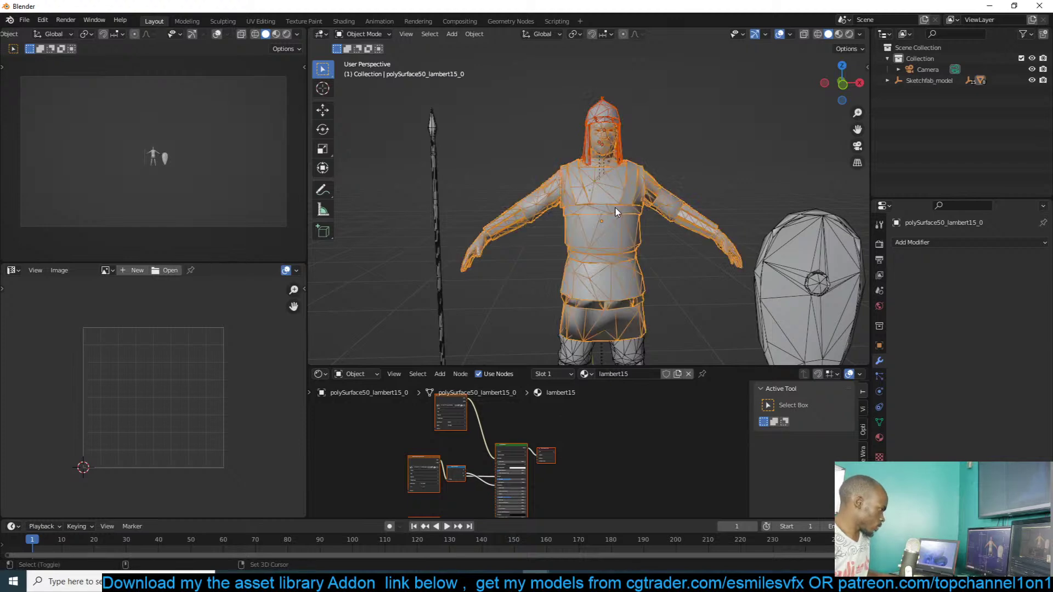
pyautogui.hotkey('ctrl', 'j')
# - Join the trousers and boots mesh into the soldier's body, keeping the spear and shield as separate objects
pyautogui.moveTo(615, 213); pyautogui.dragTo(641, 274, button='middle')
pyautogui.click(643, 282)
pyautogui.keyDown('shift'); pyautogui.click(668, 249); pyautogui.keyUp('shift')
pyautogui.hotkey('ctrl', 'j')
pyautogui.scroll(-3, 672, 249)
pyautogui.click(677, 249)
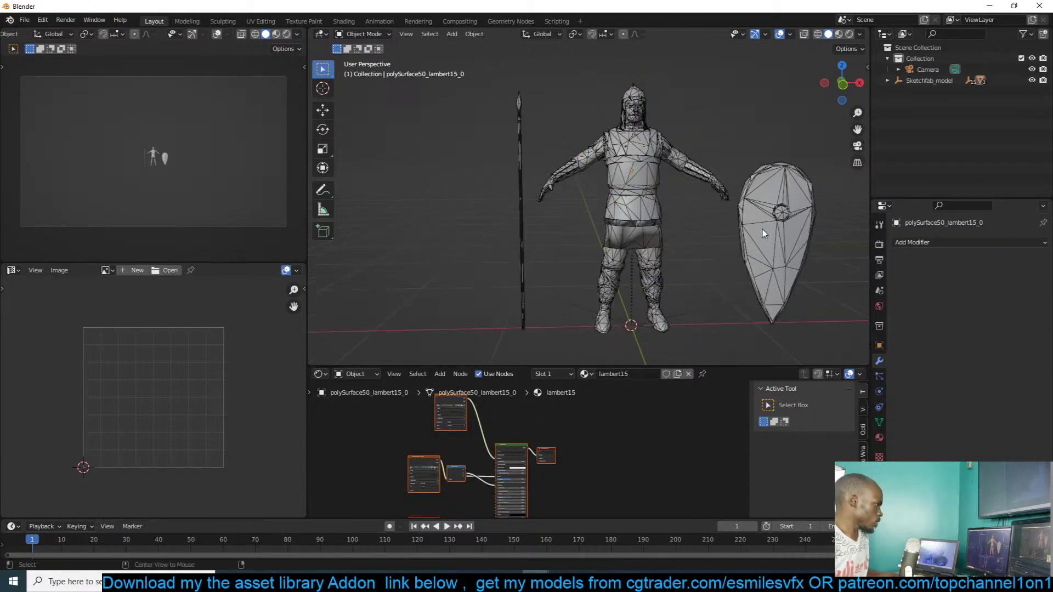
pyautogui.click(775, 258)
pyautogui.click(500, 236)
pyautogui.click(673, 179)
pyautogui.moveTo(673, 179); pyautogui.dragTo(804, 50, button='middle')
# - Create a folder named soldier in D:\models\2022\june and save the file there as soldier.blend
pyautogui.hotkey('ctrl', 's')
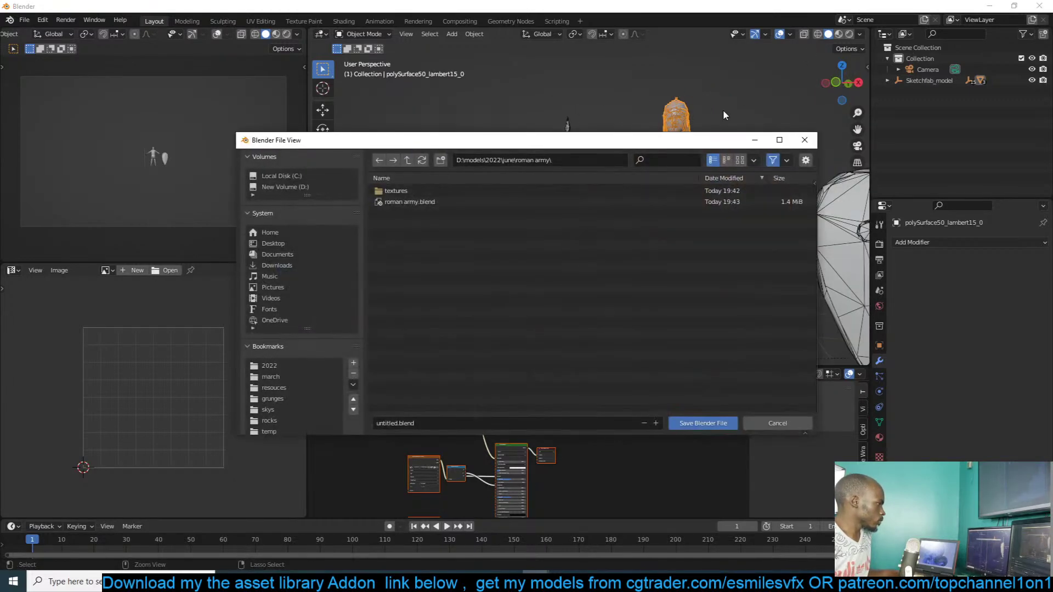
pyautogui.click(407, 161)
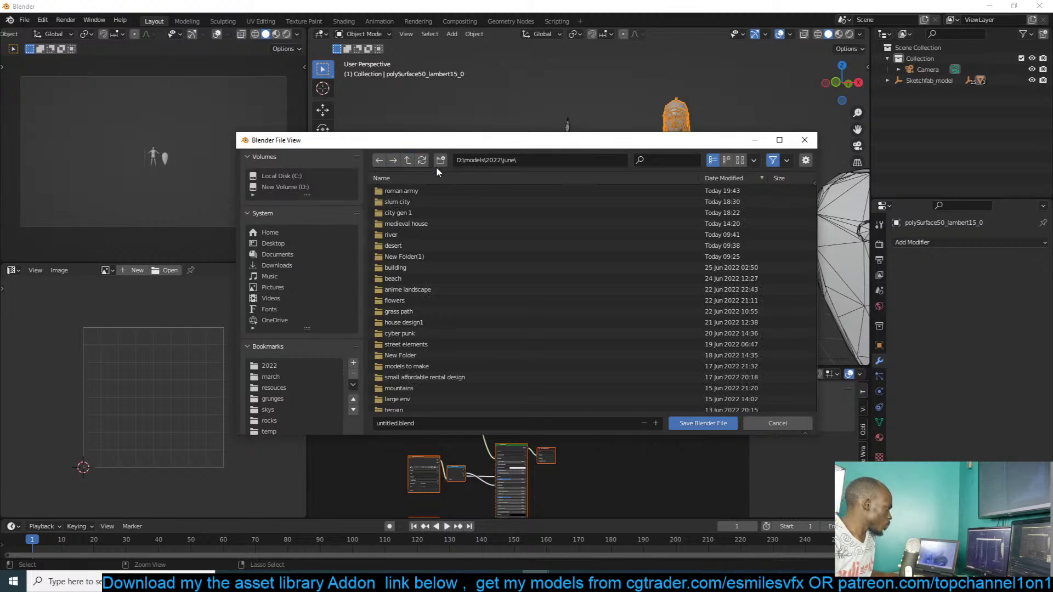
pyautogui.click(440, 160)
pyautogui.write('roam')
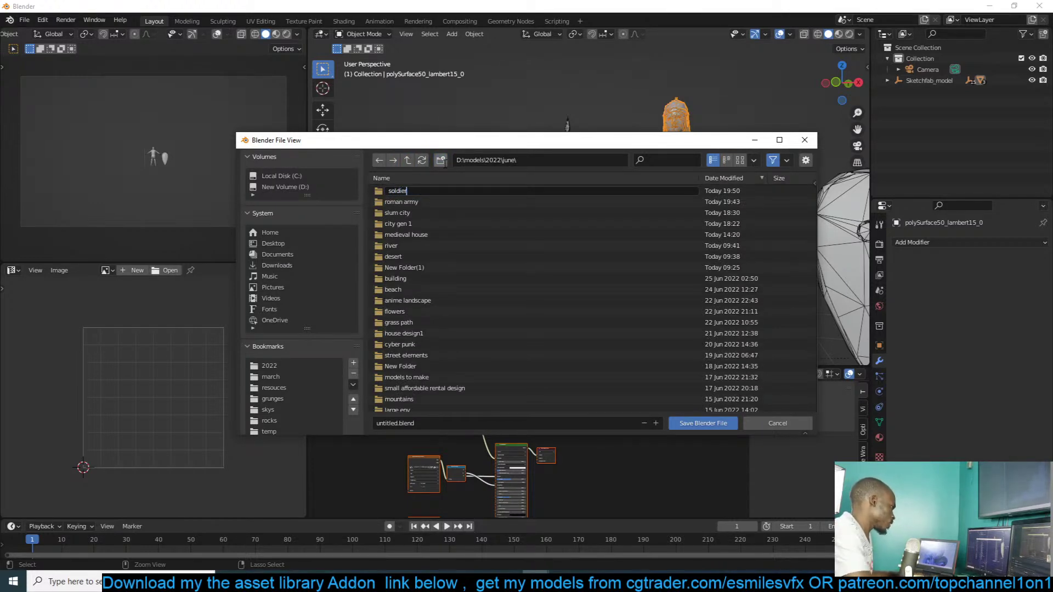
pyautogui.press('Return')
pyautogui.doubleClick(486, 190)
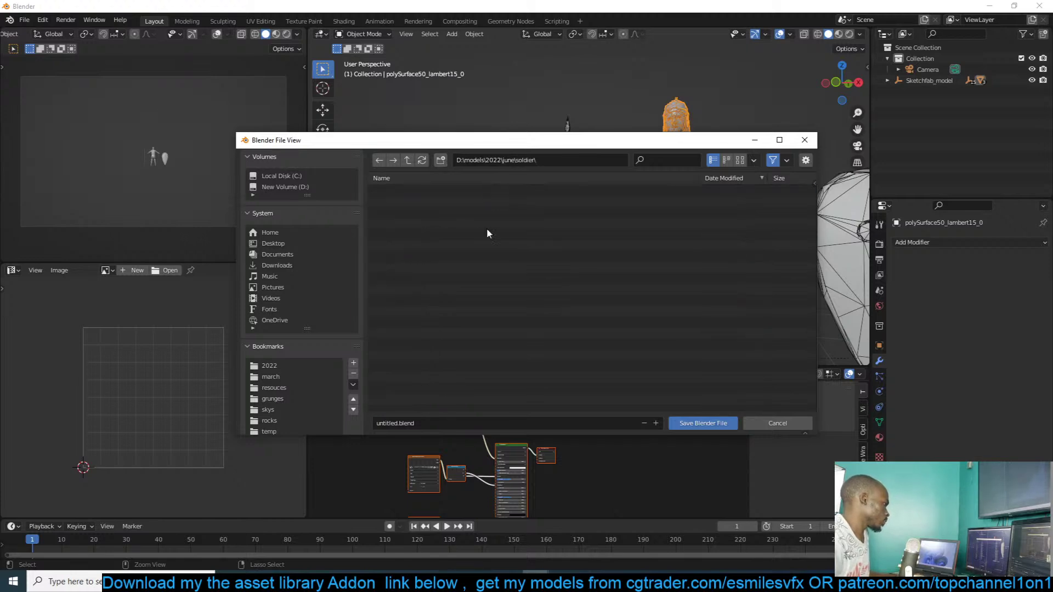
pyautogui.click(475, 424)
pyautogui.write('soldier')
pyautogui.click(683, 423)
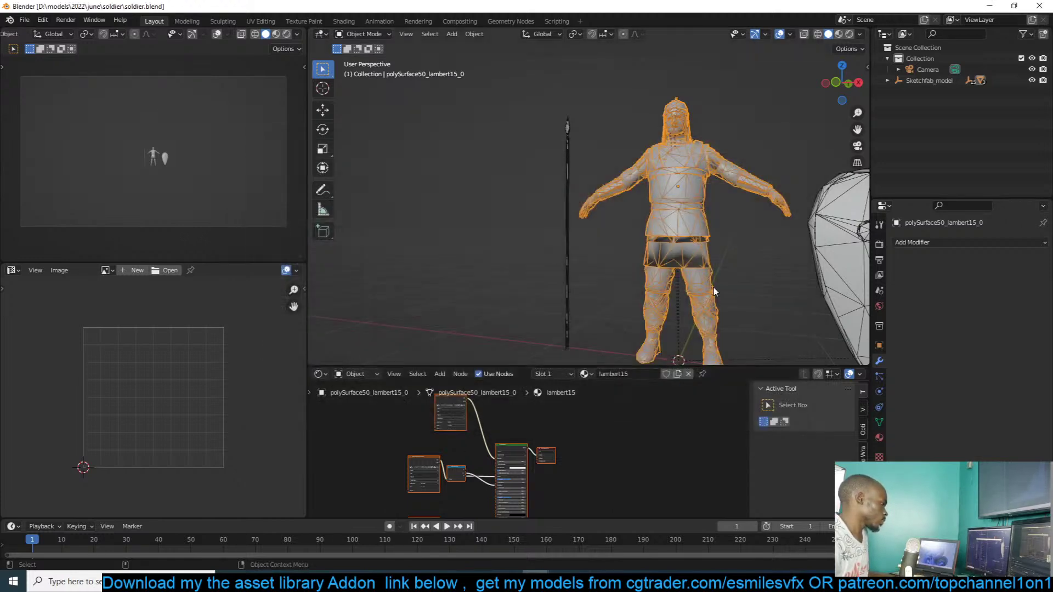
# - Show the soldier in Material Preview shading to inspect its textures, and save the file
pyautogui.click(838, 35)
pyautogui.moveTo(704, 127); pyautogui.dragTo(473, 126, button='middle')
pyautogui.rightClick(748, 149)
pyautogui.click(640, 151)
pyautogui.scroll(3, 685, 140)
pyautogui.scroll(-4, 603, 148)
pyautogui.hotkey('ctrl', 's')
# - Move the soldier, spear and shield objects to a new collection named soldier and save the file
pyautogui.moveTo(473, 129); pyautogui.dragTo(739, 247)
pyautogui.press('m')
pyautogui.click(626, 207)
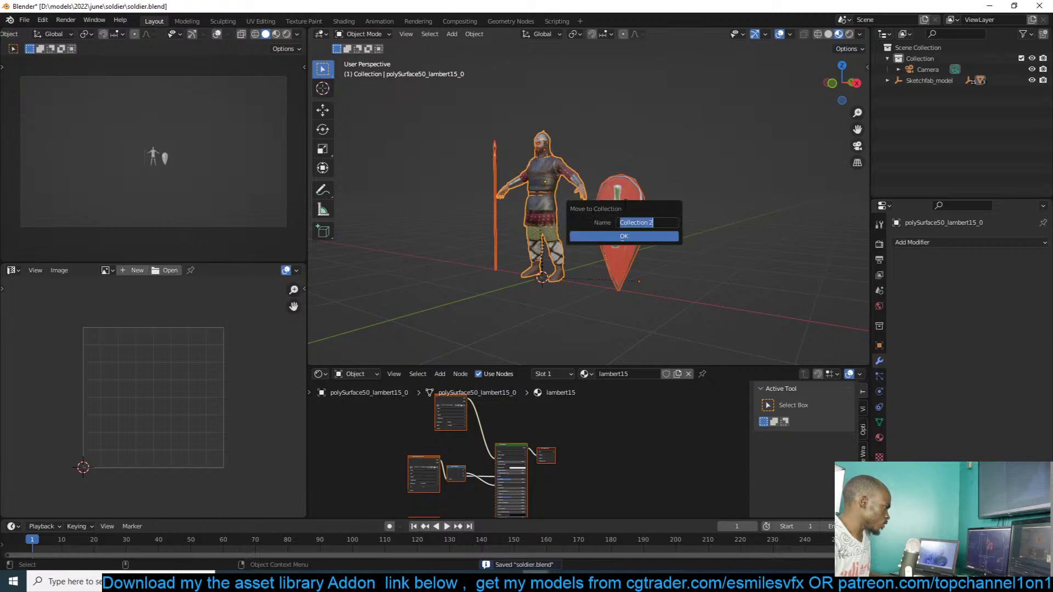
pyautogui.write('soldier')
pyautogui.click(615, 236)
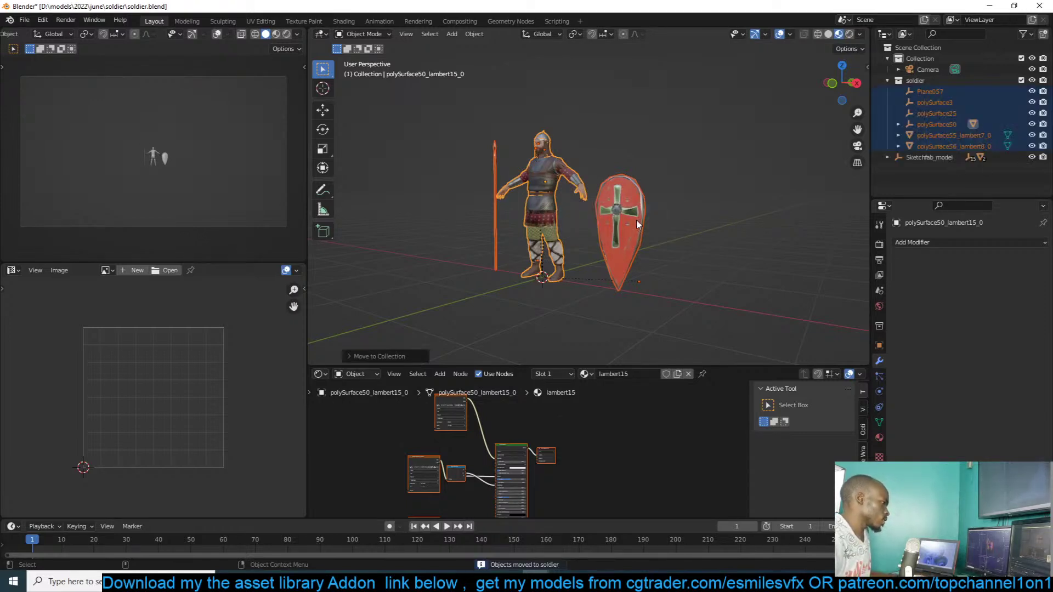
pyautogui.hotkey('ctrl', 's')
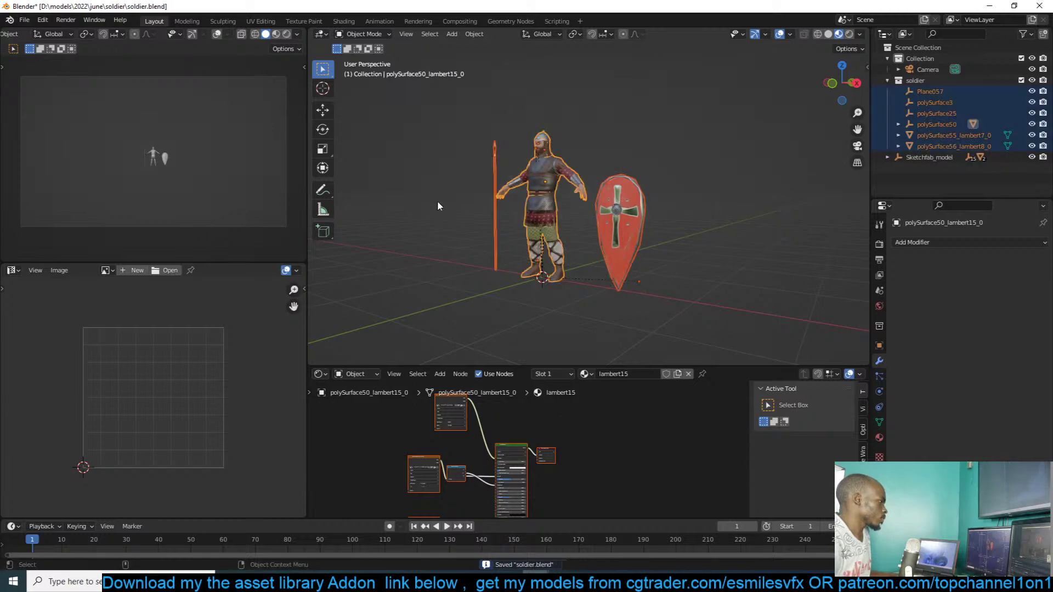
# - Copy the soldier, spear and shield with their empties and paste them into the roman army.blend scene
pyautogui.click(465, 193)
pyautogui.moveTo(721, 128); pyautogui.dragTo(476, 230)
pyautogui.hotkey('ctrl', 'c')
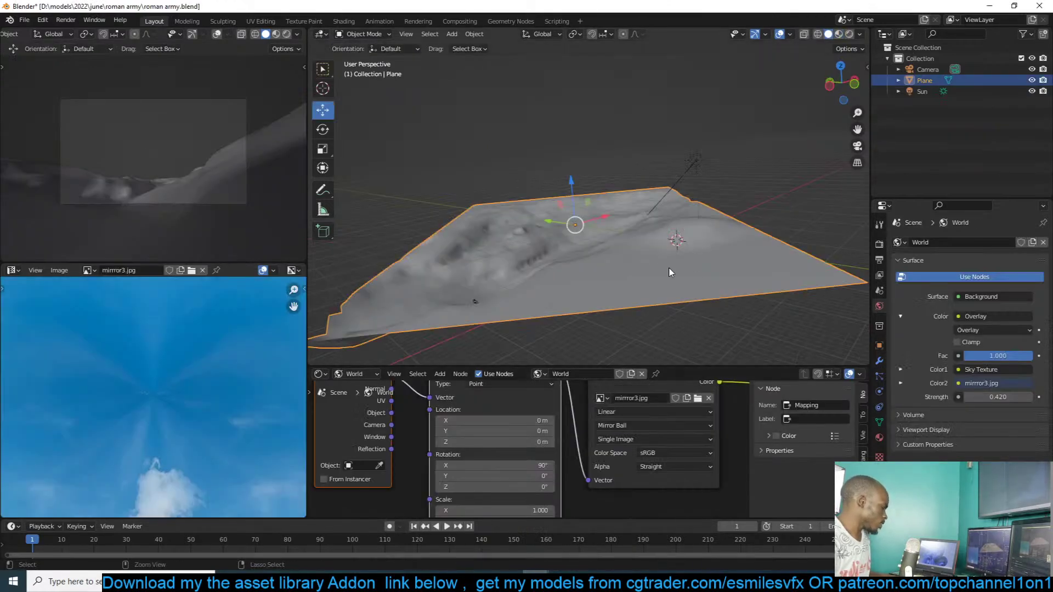
pyautogui.hotkey('ctrl', 'v')
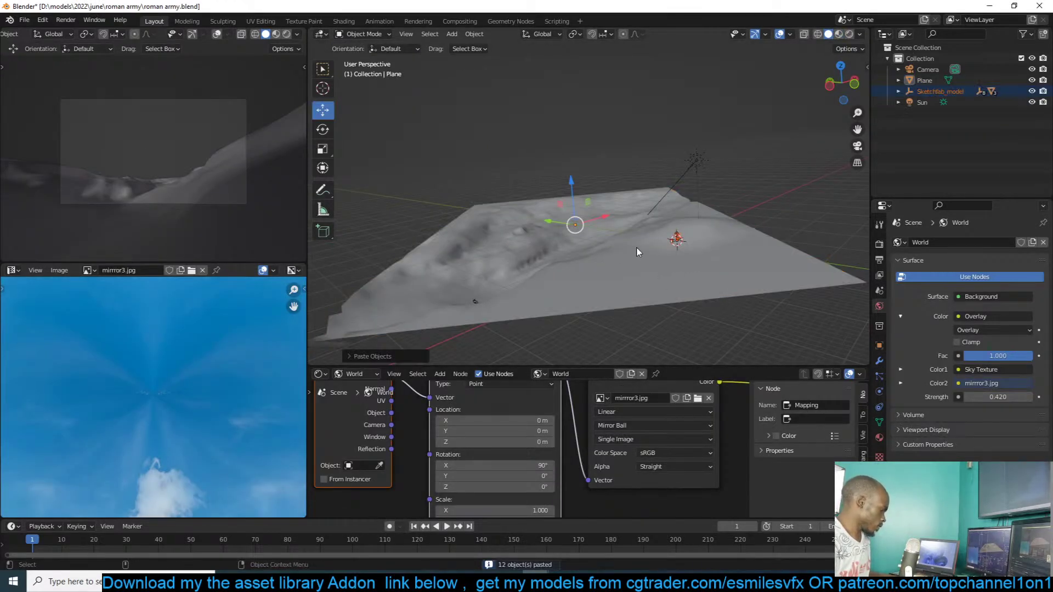
# - Move the pasted soldier set up onto the terrain surface in Material Preview shading and save the file
pyautogui.click(677, 237)
pyautogui.moveTo(671, 214); pyautogui.dragTo(760, 141)
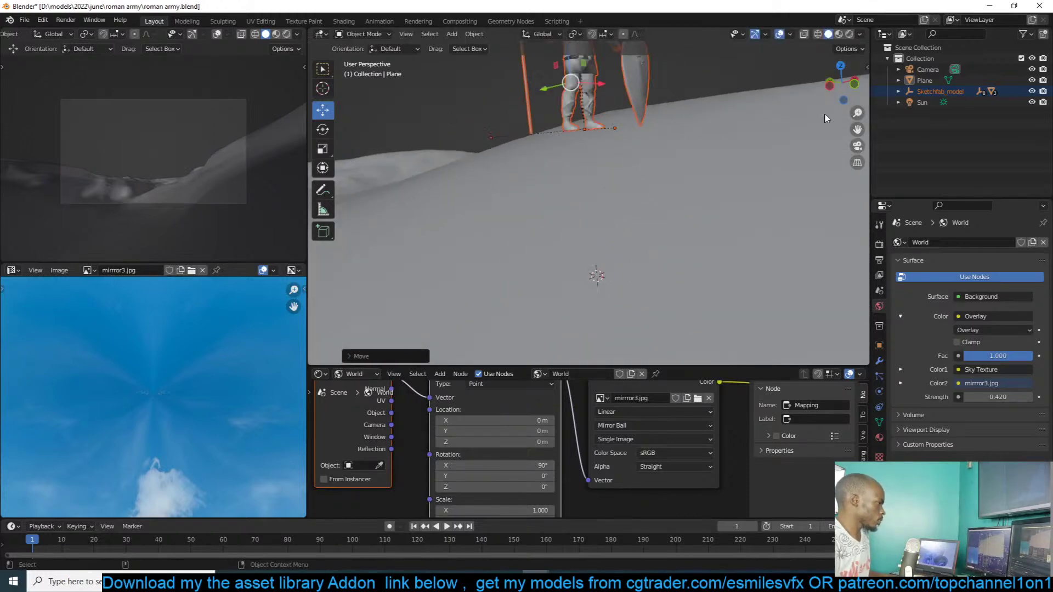
pyautogui.click(839, 35)
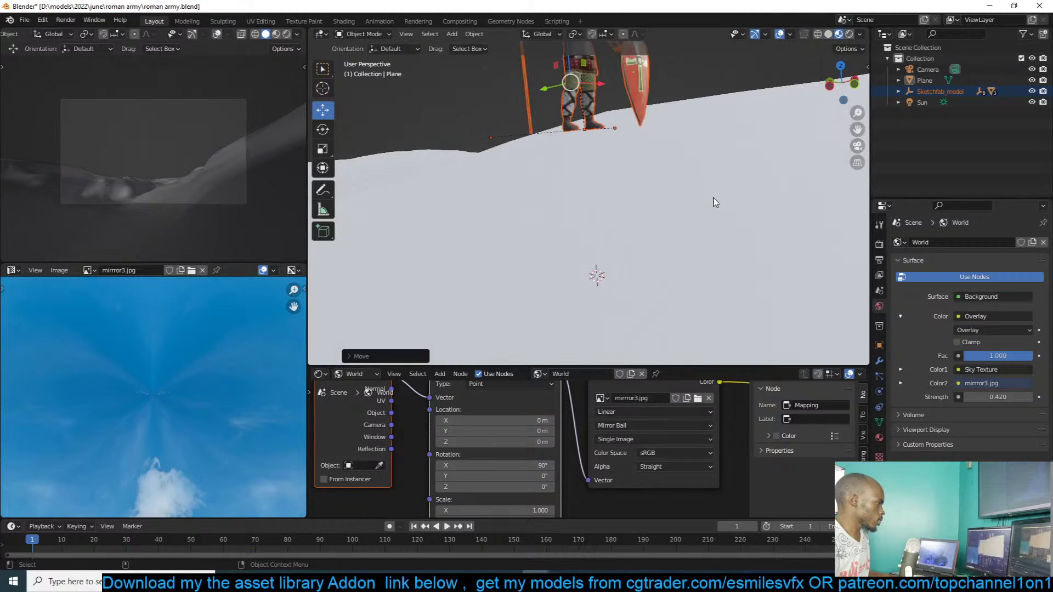
pyautogui.keyDown('shift'); pyautogui.moveTo(686, 145); pyautogui.dragTo(694, 257, button='middle'); pyautogui.keyUp('shift')
pyautogui.hotkey('alt', 'a')
pyautogui.hotkey('ctrl', 's')
pyautogui.click(690, 251)
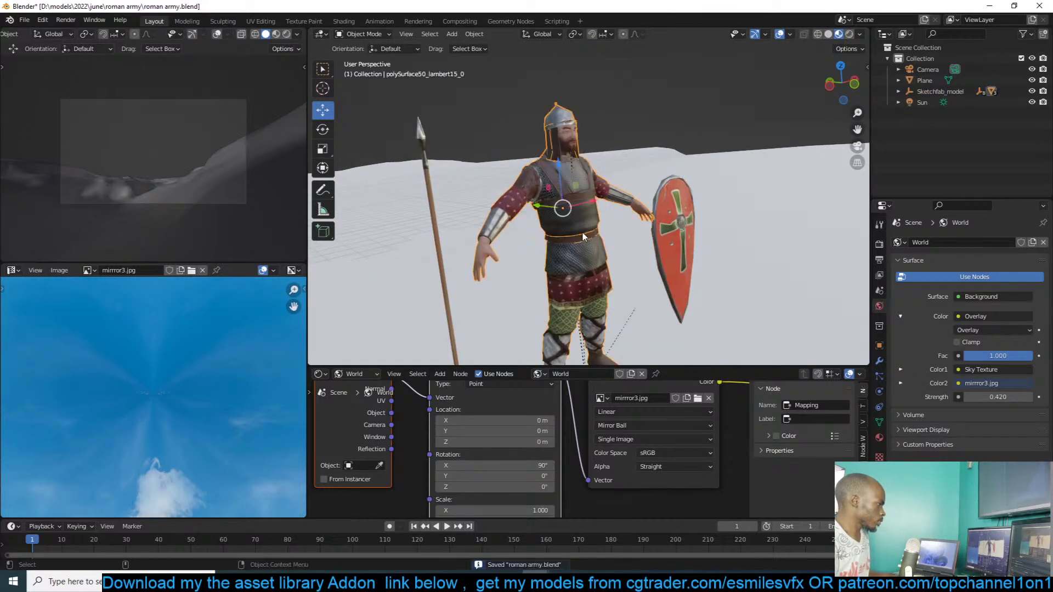
pyautogui.scroll(-3, 577, 233)
pyautogui.press('g')
pyautogui.rightClick(622, 221)
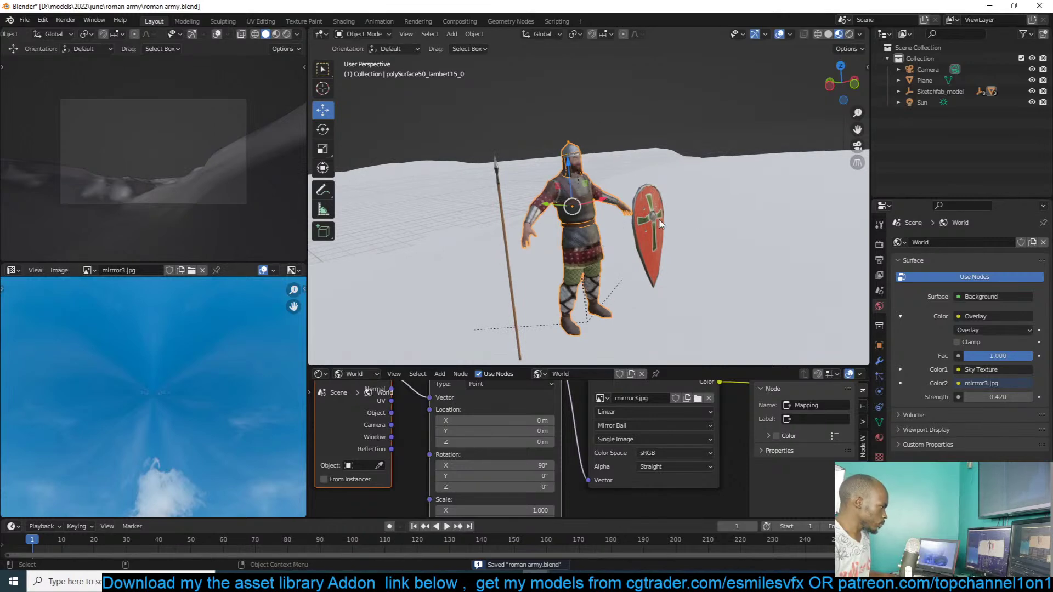
# - Move the soldier, spear and shield meshes to a new collection named soldier and save the file
pyautogui.click(504, 220)
pyautogui.keyDown('shift'); pyautogui.click(581, 225); pyautogui.keyUp('shift')
pyautogui.press('m')
pyautogui.click(587, 215)
pyautogui.write('sol')
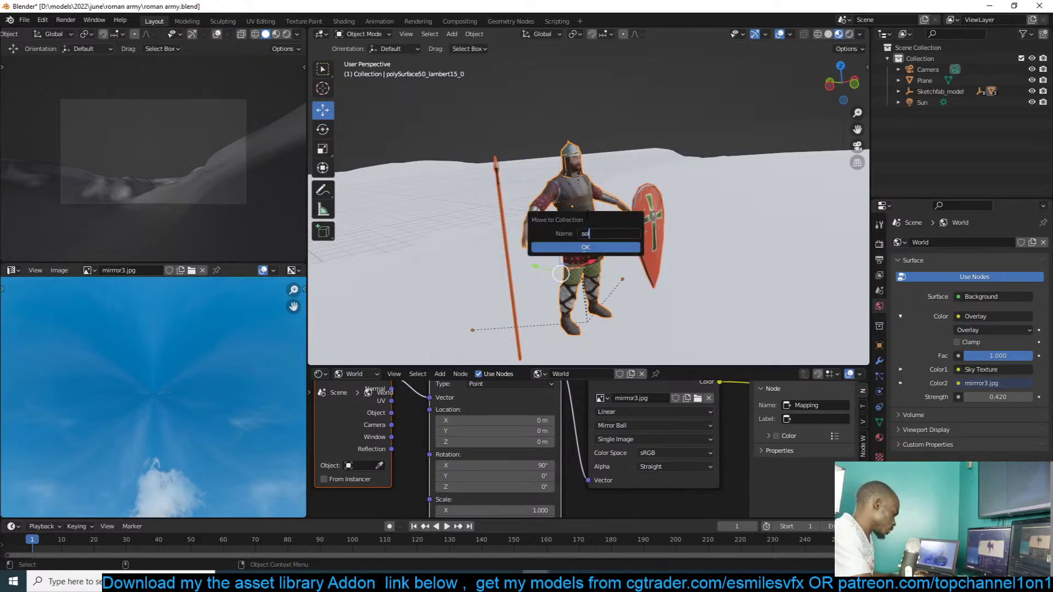
pyautogui.press('Return')
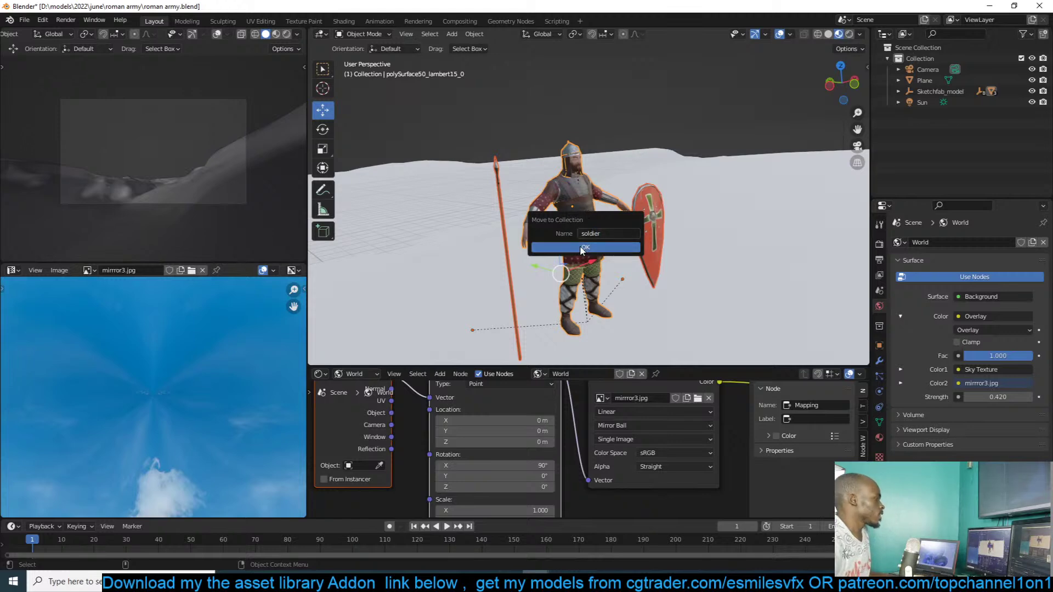
pyautogui.press('Return')
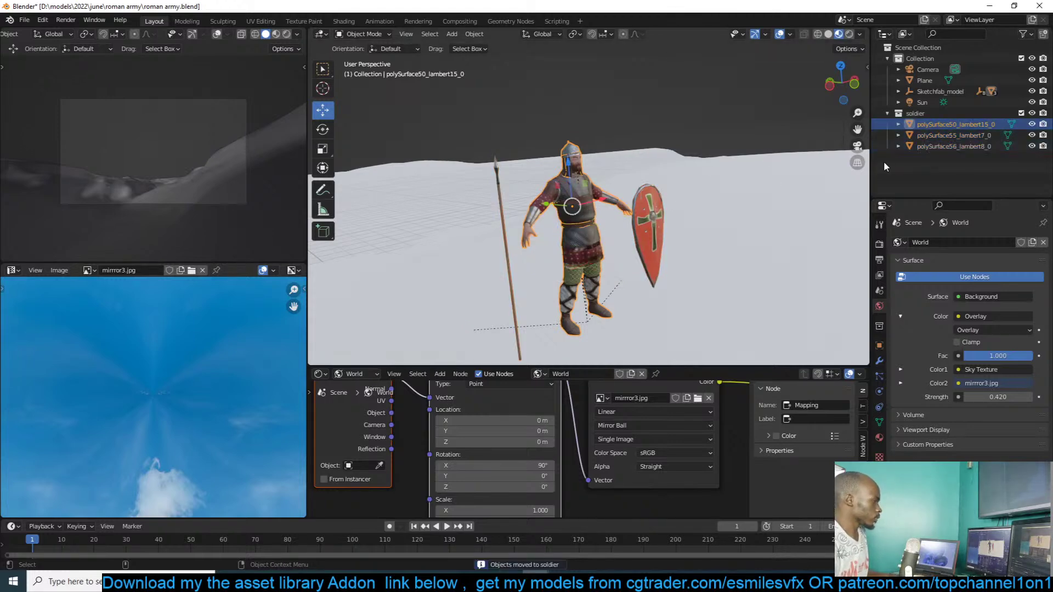
pyautogui.hotkey('ctrl', 's')
# - Look through the scene camera in the main viewport and set the small camera viewport to Rendered shading
pyautogui.click(631, 176)
pyautogui.scroll(-2, 551, 193)
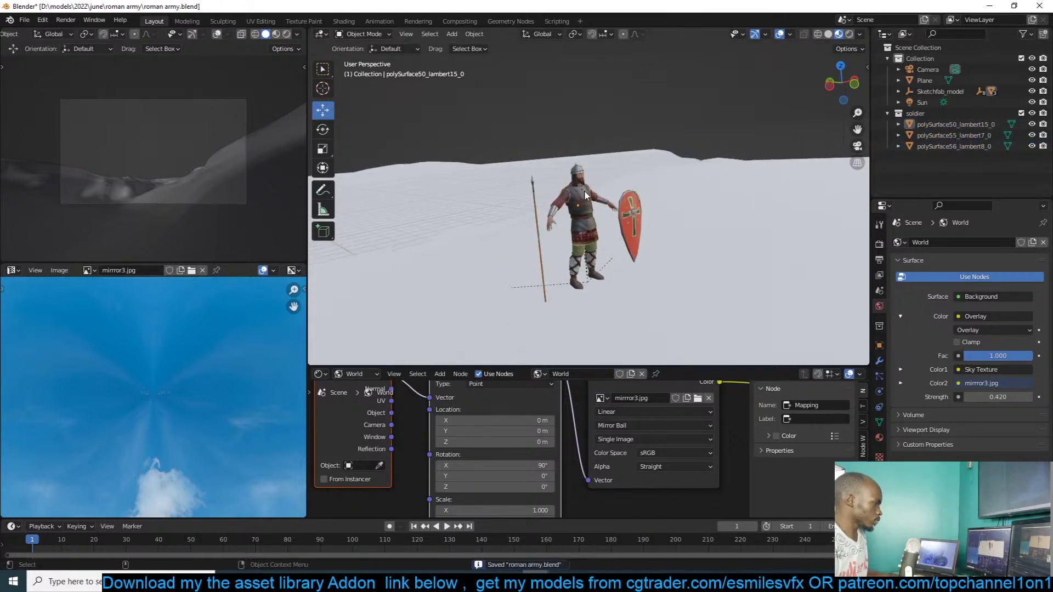
pyautogui.press('KP_0')
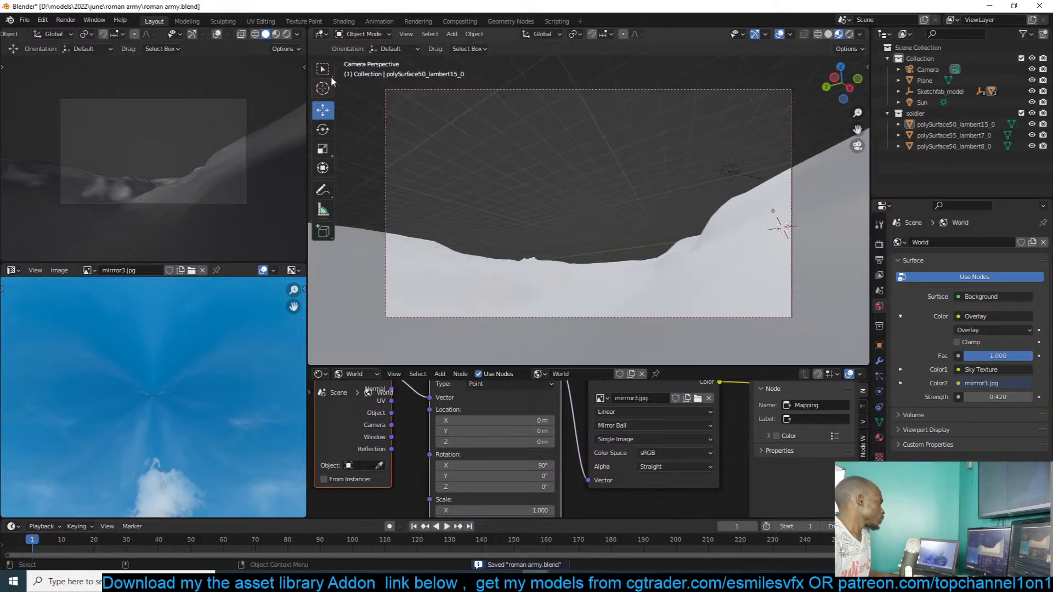
pyautogui.click(276, 34)
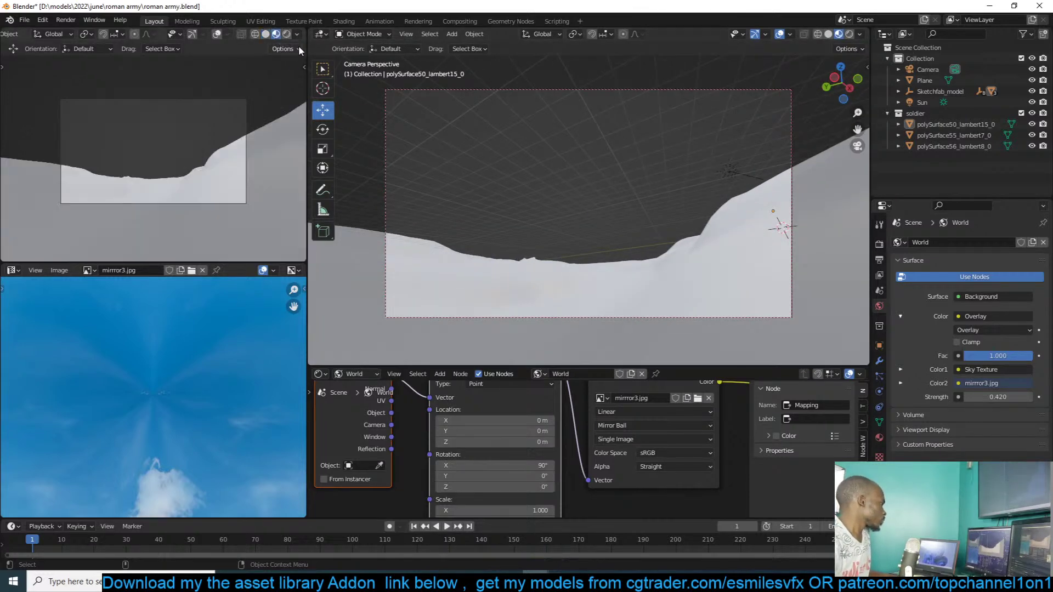
pyautogui.click(286, 34)
pyautogui.scroll(-1, 640, 196)
pyautogui.scroll(1, 604, 229)
# - Select the terrain plane and switch the shader editor from World to Object to show its material
pyautogui.moveTo(605, 229); pyautogui.dragTo(610, 260, button='middle')
pyautogui.click(609, 259)
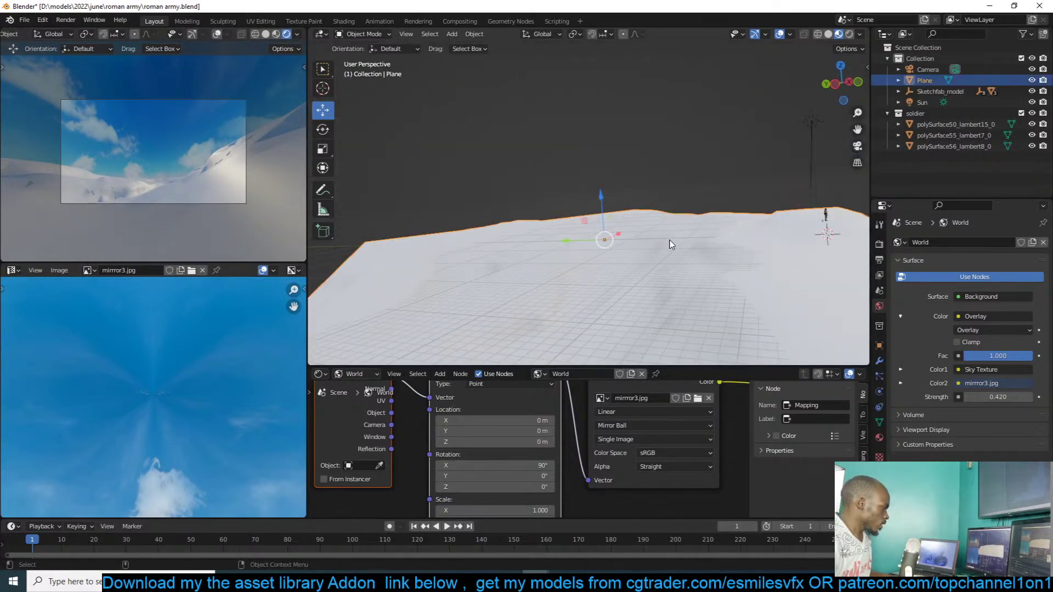
pyautogui.scroll(-2, 670, 241)
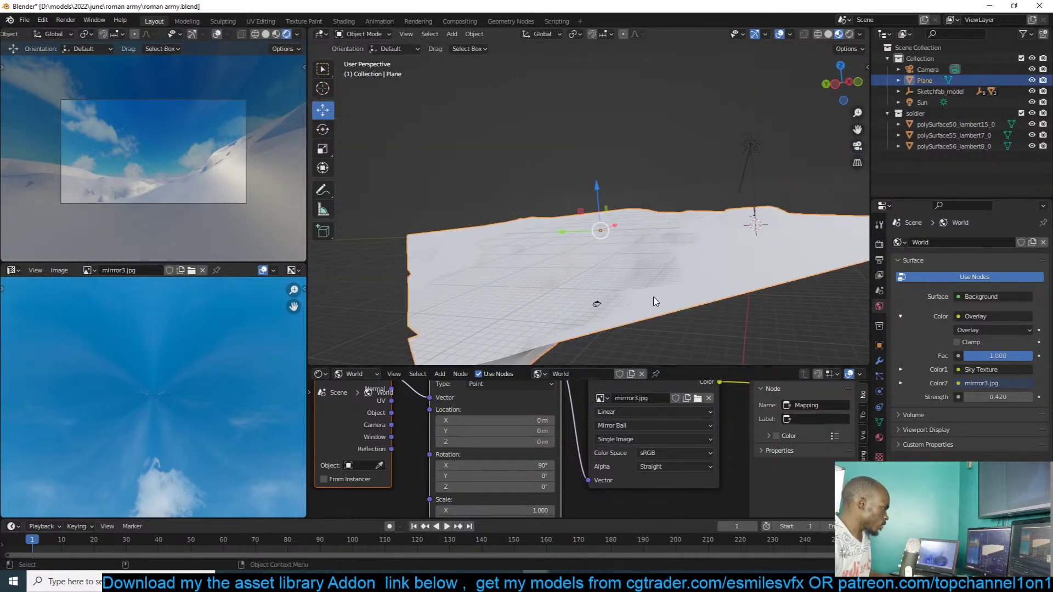
pyautogui.scroll(4, 655, 299)
pyautogui.scroll(-10, 603, 403)
pyautogui.scroll(-3, 606, 325)
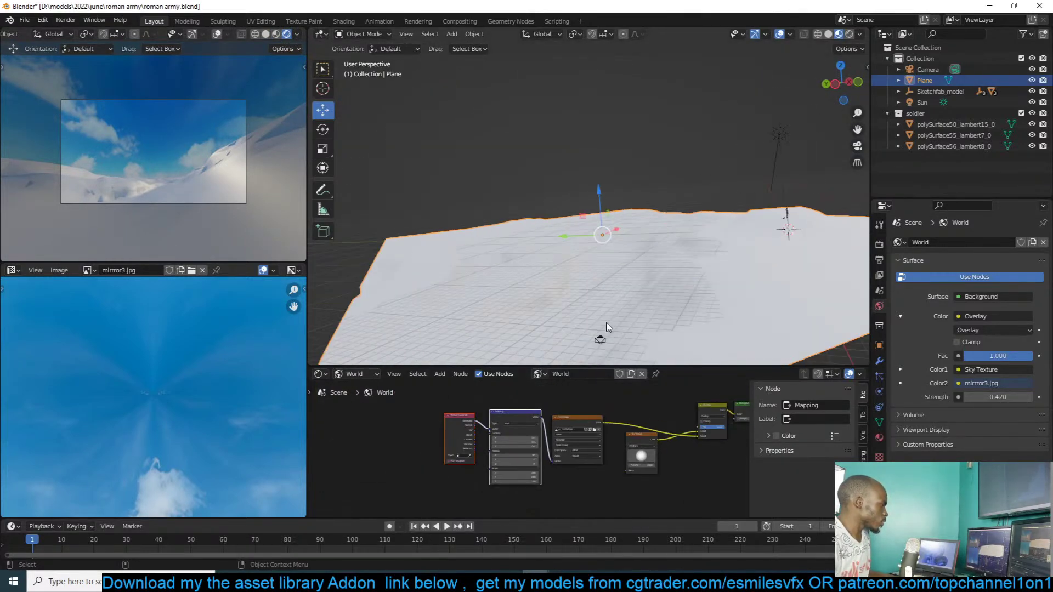
pyautogui.click(371, 373)
pyautogui.click(360, 390)
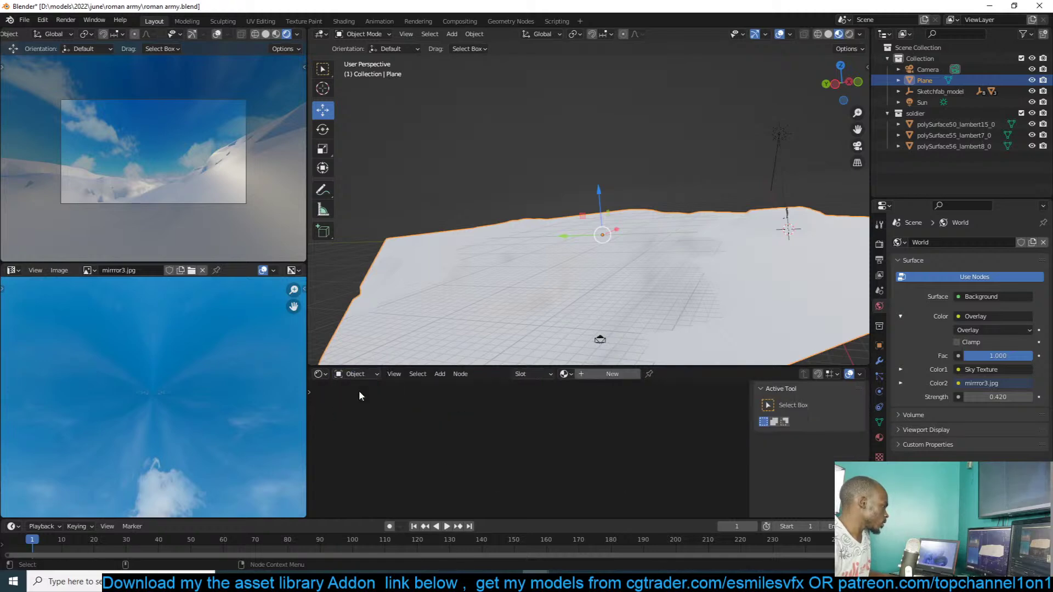
# - Search all texture folders of the Textures add-on for ground
pyautogui.press('n')
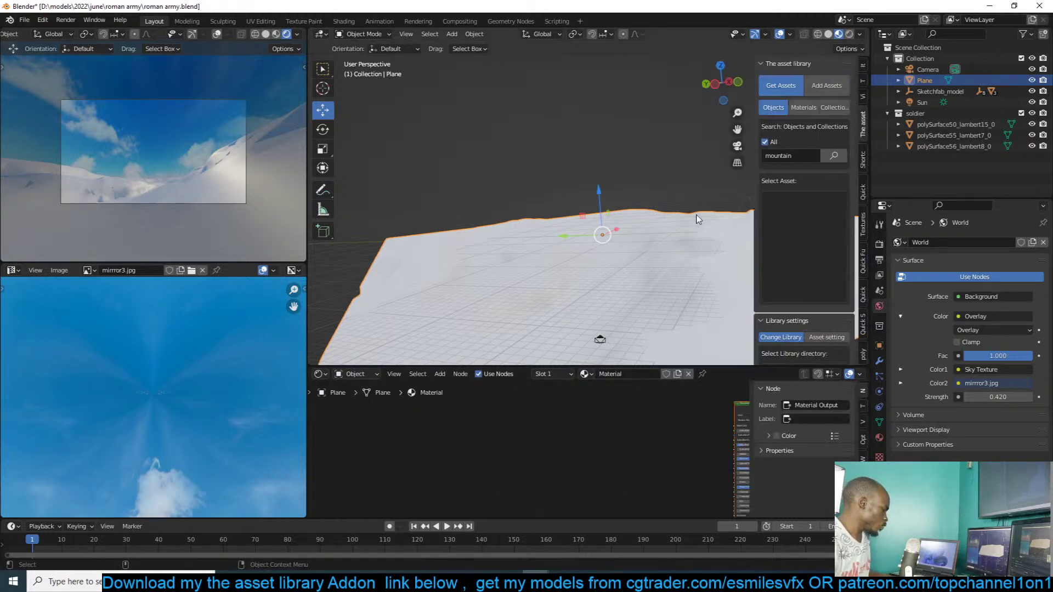
pyautogui.click(863, 226)
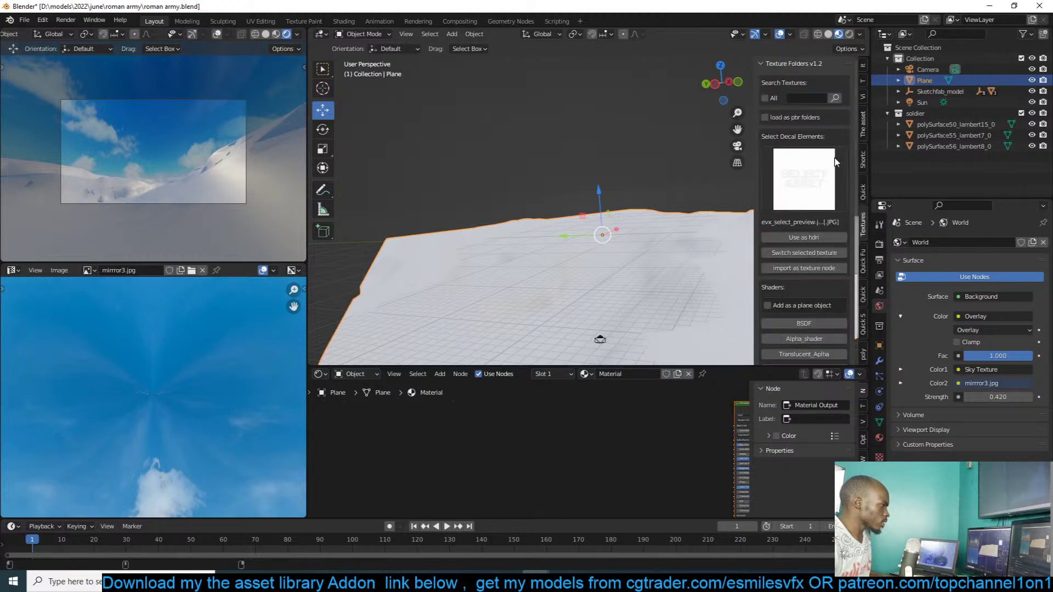
pyautogui.click(805, 101)
pyautogui.write('go')
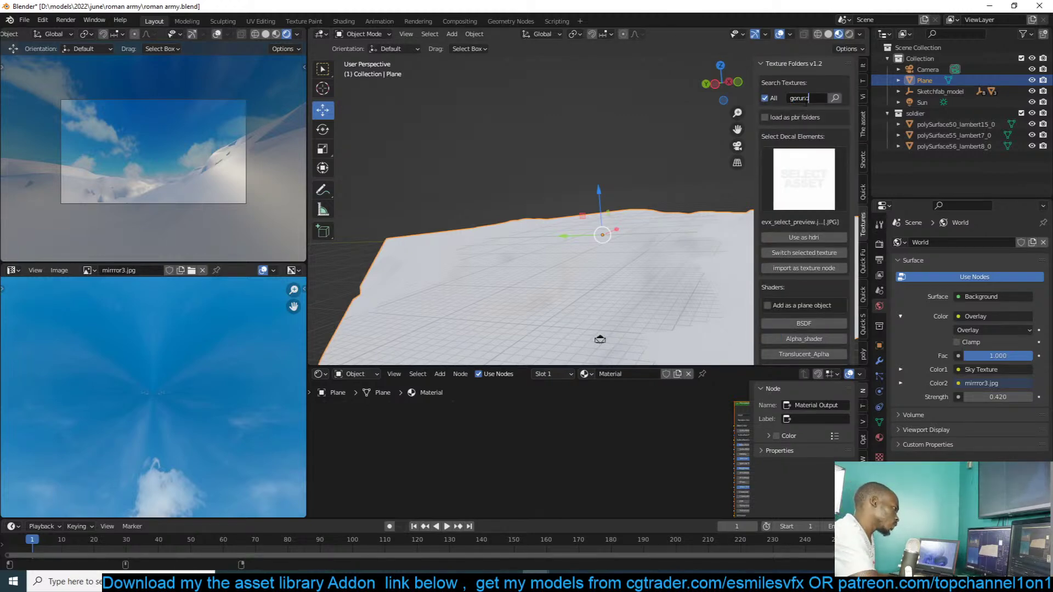
pyautogui.write('rund')
pyautogui.press('Return')
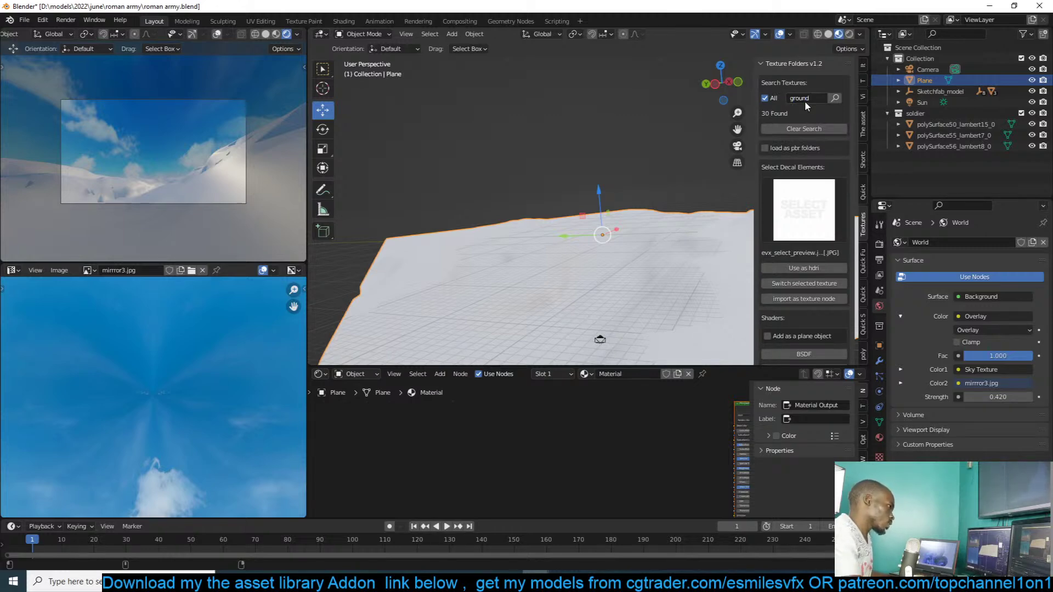
pyautogui.click(835, 98)
# - Apply the seamless ground dirt texture to the terrain plane as a BSDF material and save the file
pyautogui.click(814, 187)
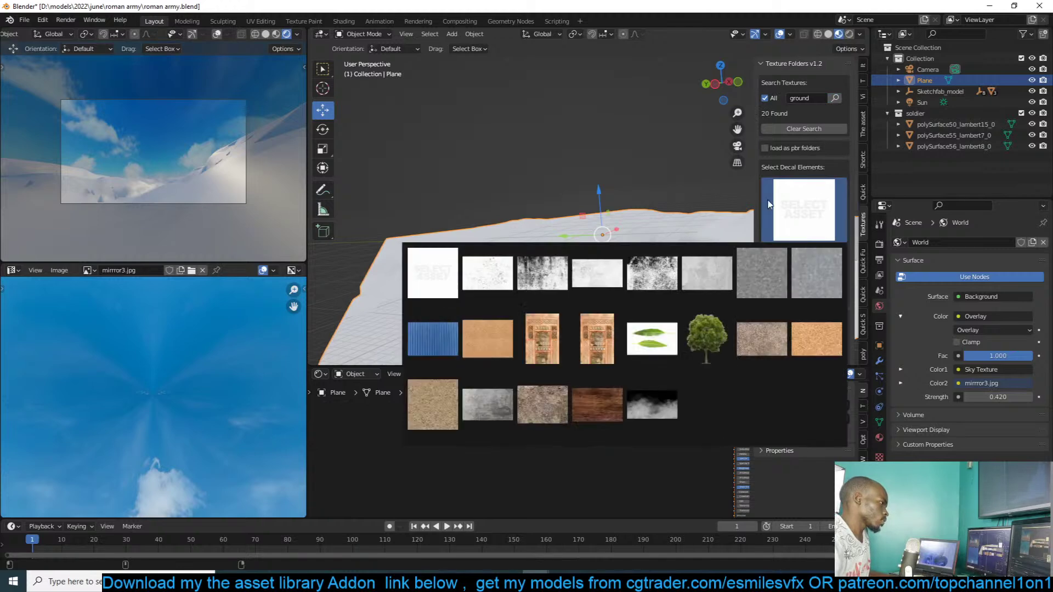
pyautogui.click(431, 389)
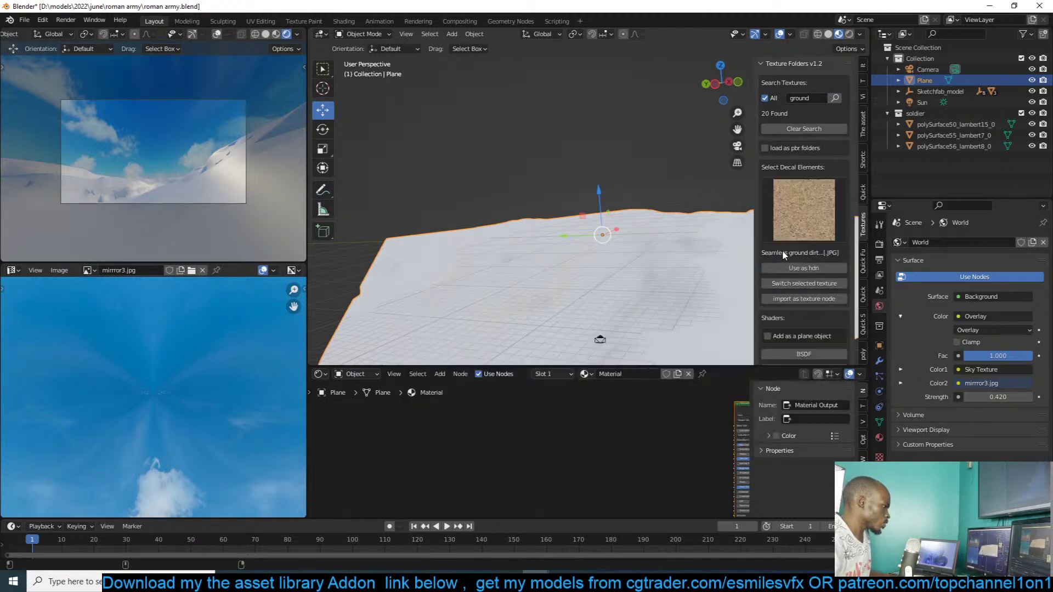
pyautogui.scroll(-4, 805, 284)
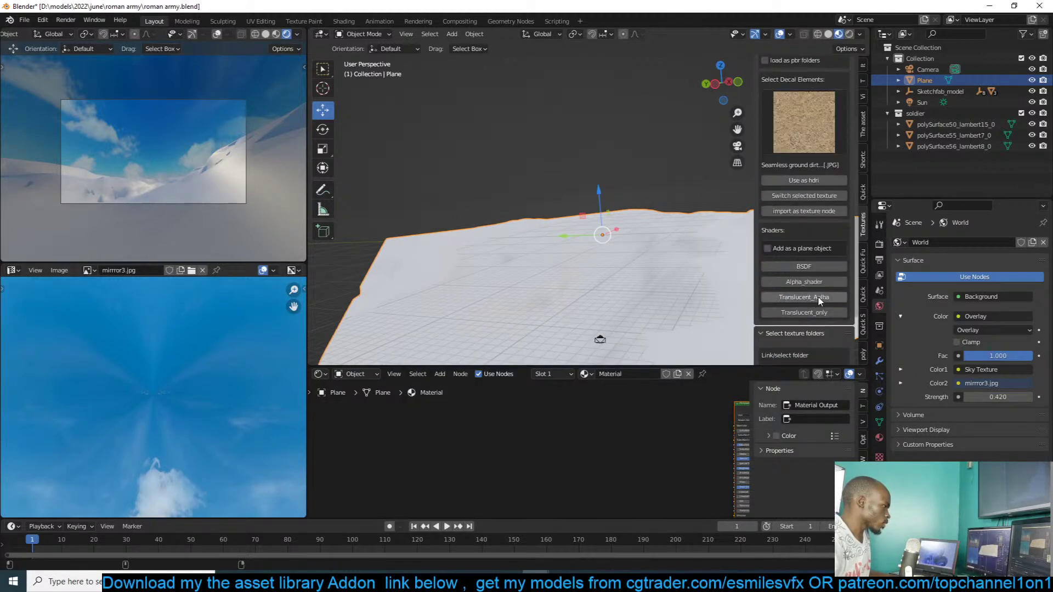
pyautogui.click(804, 267)
pyautogui.moveTo(523, 283); pyautogui.dragTo(593, 286, button='middle')
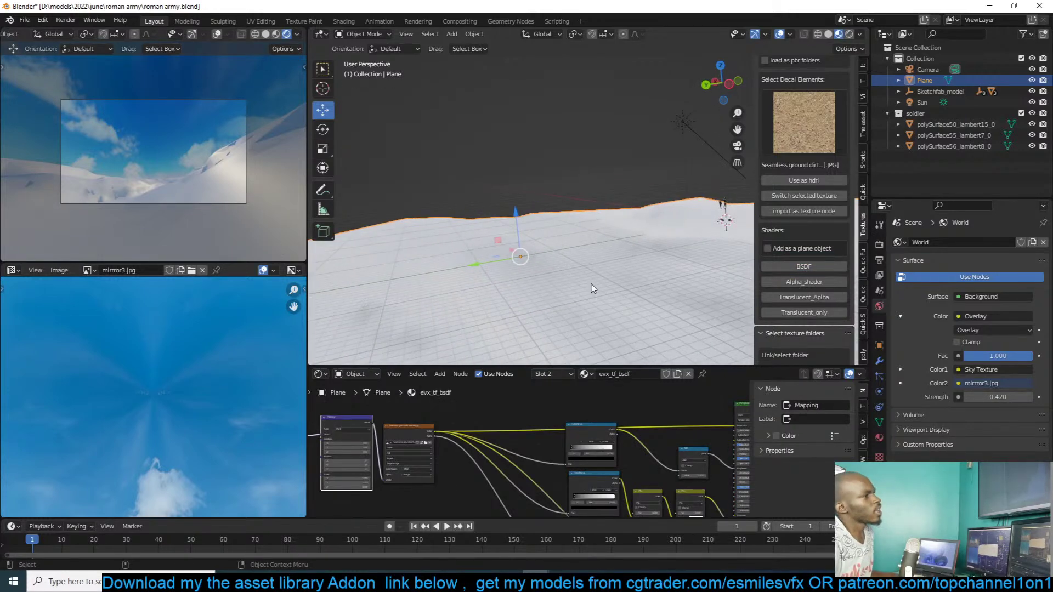
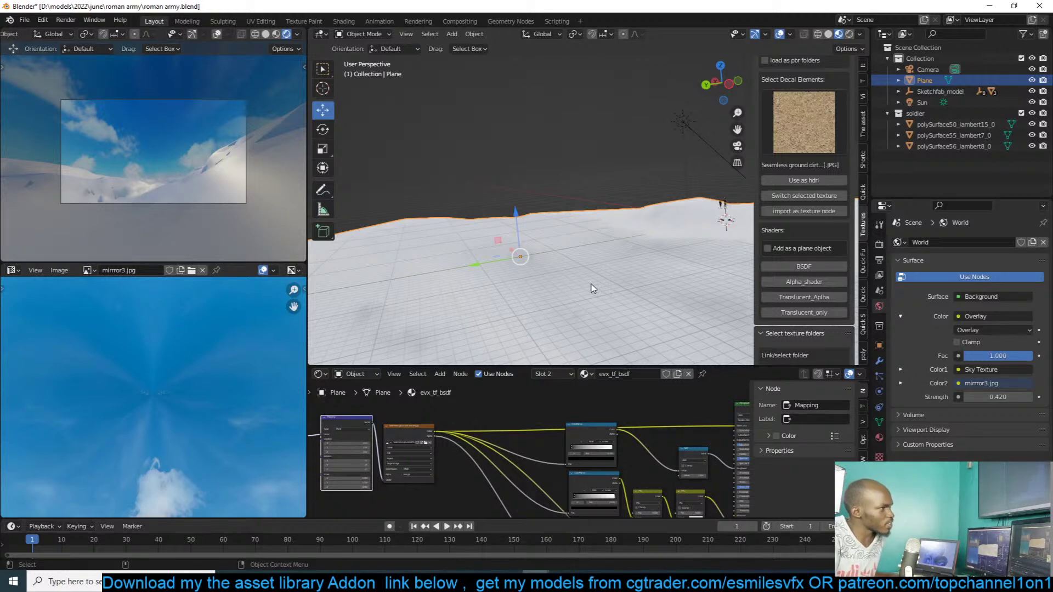
pyautogui.hotkey('ctrl', 's')
# - Unwrap the entire terrain mesh with Cube Projection and return to Object Mode
pyautogui.moveTo(614, 282); pyautogui.dragTo(600, 286, button='middle')
pyautogui.press('Tab')
pyautogui.press('a')
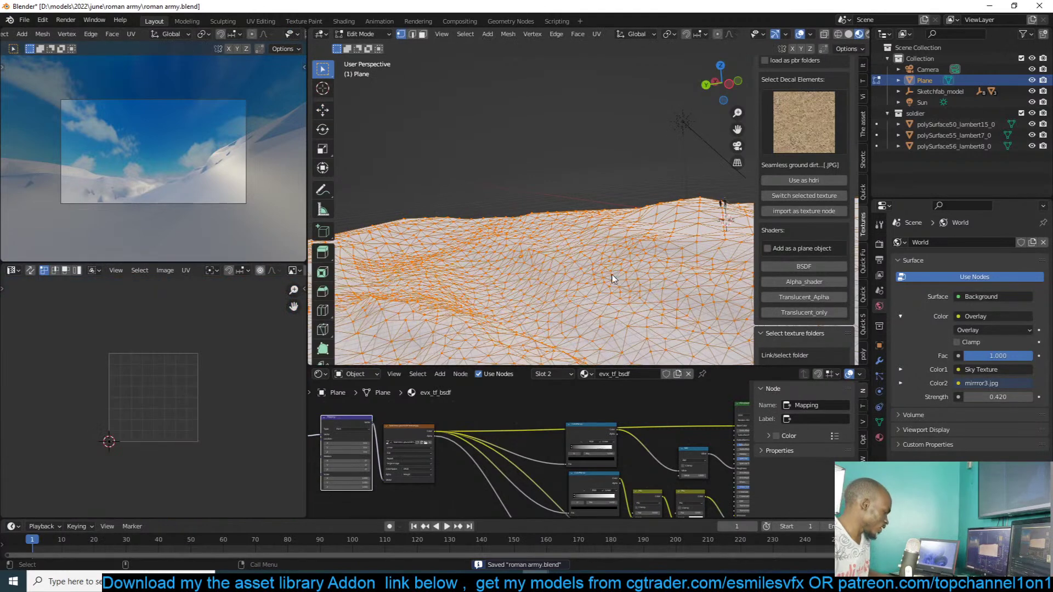
pyautogui.press('u')
pyautogui.click(593, 329)
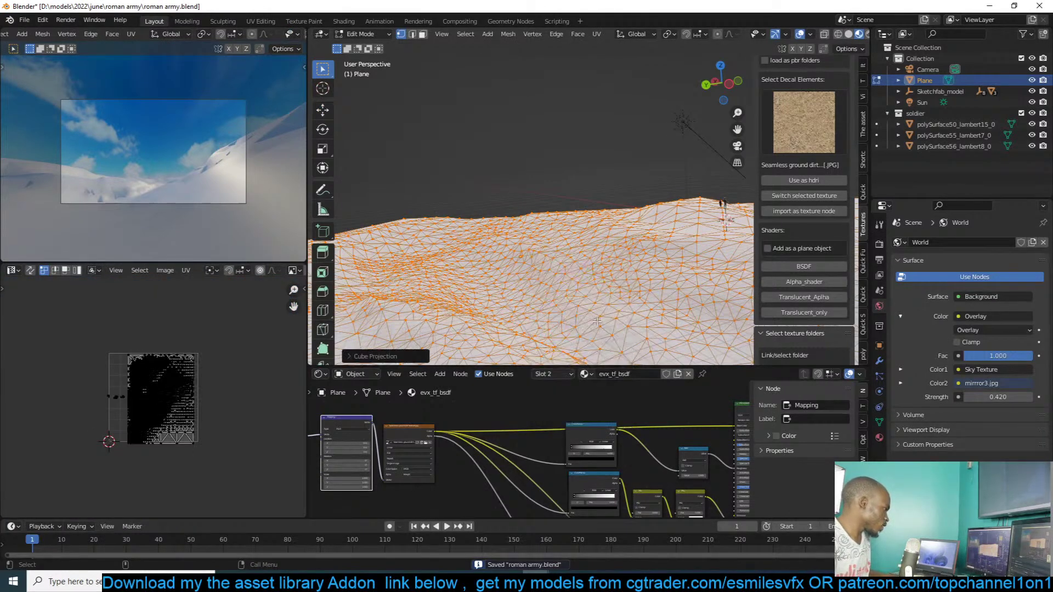
pyautogui.press('Tab')
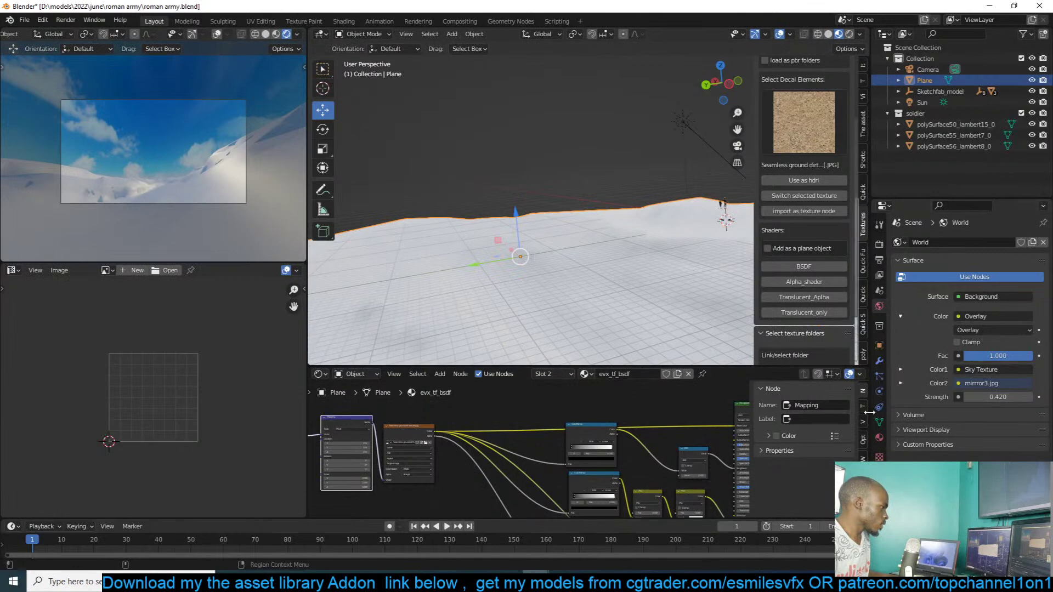
# - Remove the plain slot named Material from the terrain's materials, keeping evx_tf_bsdf
pyautogui.click(882, 433)
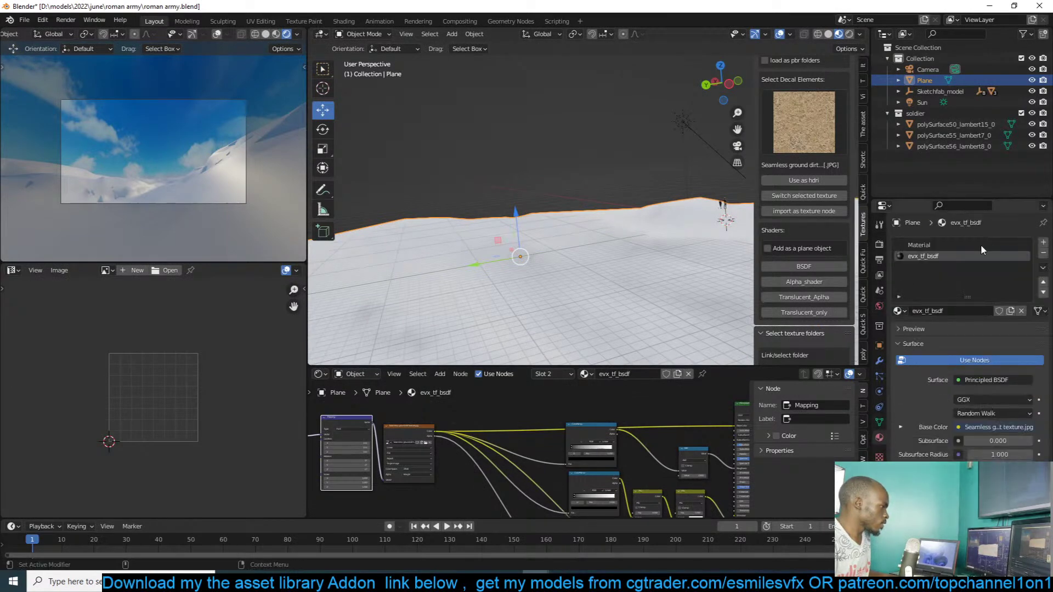
pyautogui.doubleClick(906, 246)
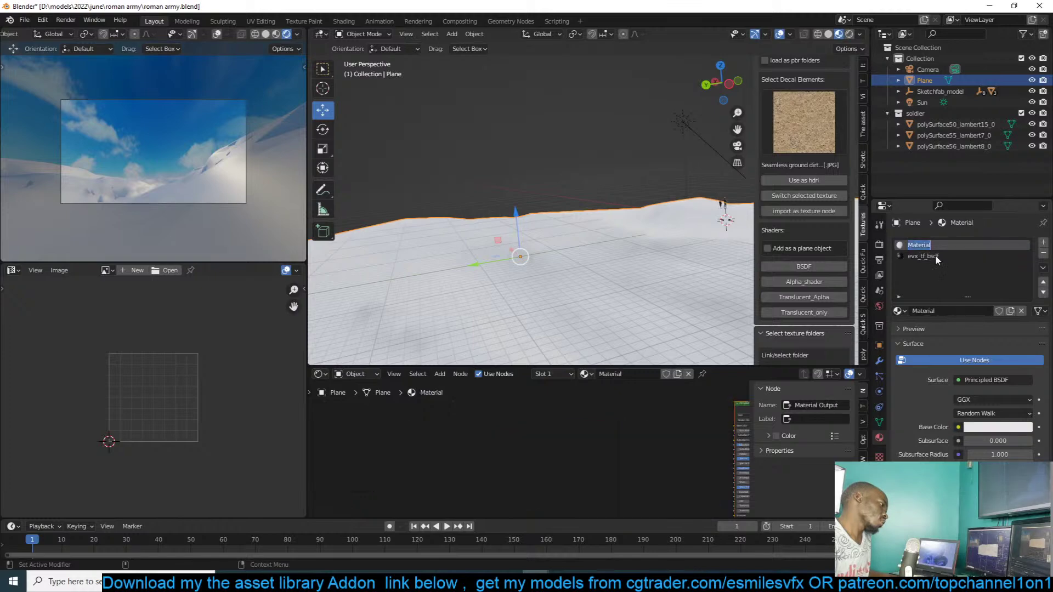
pyautogui.click(1044, 254)
# - Increase the scale in the ground material's Mapping node so the dirt texture tiles more finely
pyautogui.moveTo(661, 248); pyautogui.dragTo(640, 265, button='middle')
pyautogui.scroll(6, 660, 423)
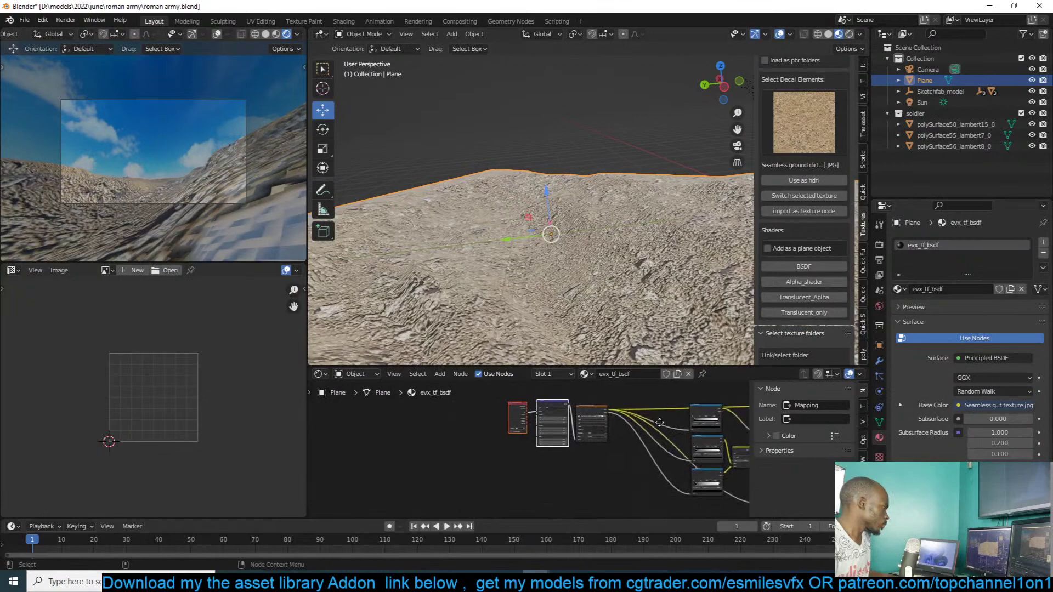
pyautogui.moveTo(599, 433); pyautogui.dragTo(621, 439)
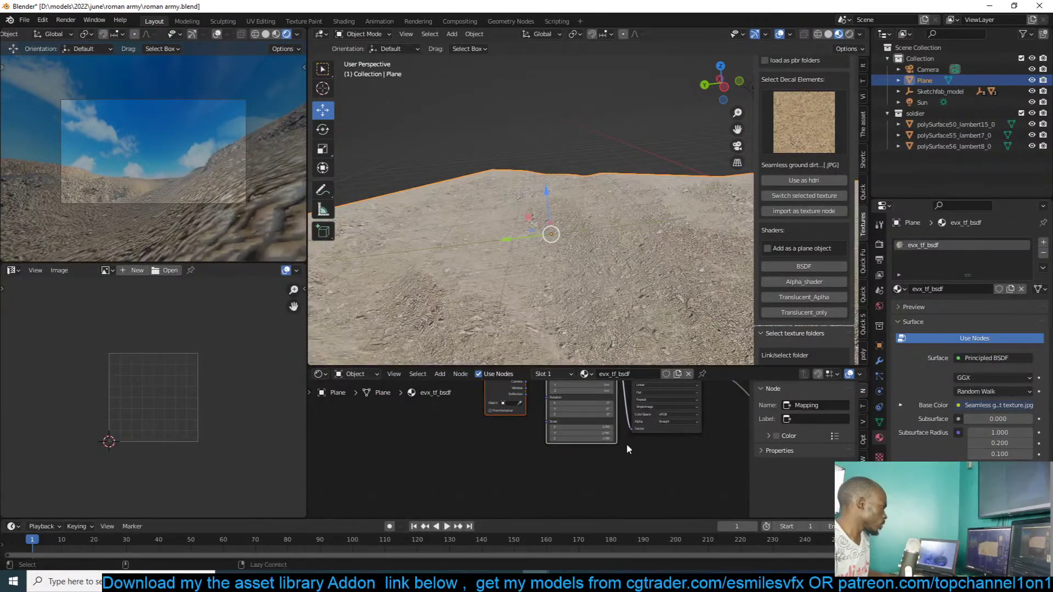
# - Insert a Mix color node between the dirt texture and the Principled BSDF's Base Color
pyautogui.press('Home')
pyautogui.scroll(2, 571, 416)
pyautogui.moveTo(600, 429); pyautogui.dragTo(535, 433, button='middle')
pyautogui.scroll(2, 594, 445)
pyautogui.scroll(2, 594, 445)
pyautogui.hotkey('shift', 'a')
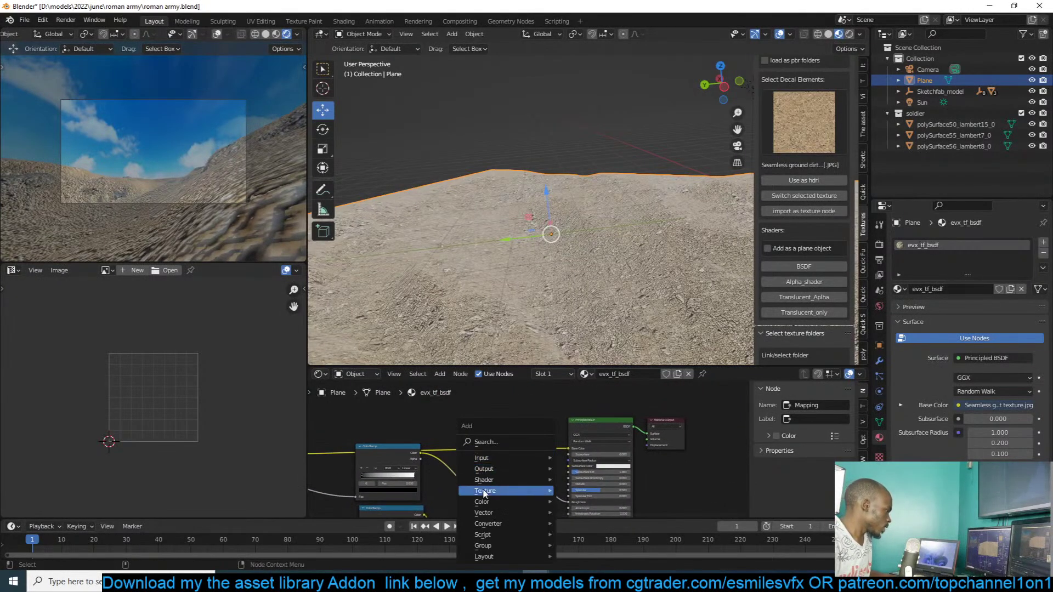
pyautogui.moveTo(504, 502)
pyautogui.click(584, 490)
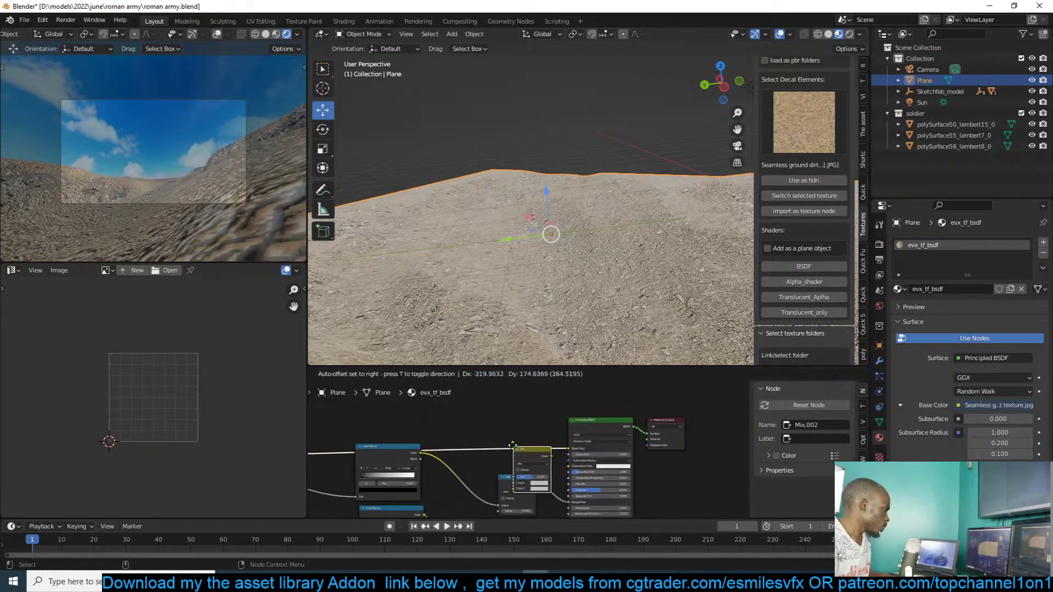
pyautogui.click(541, 451)
pyautogui.scroll(3, 543, 449)
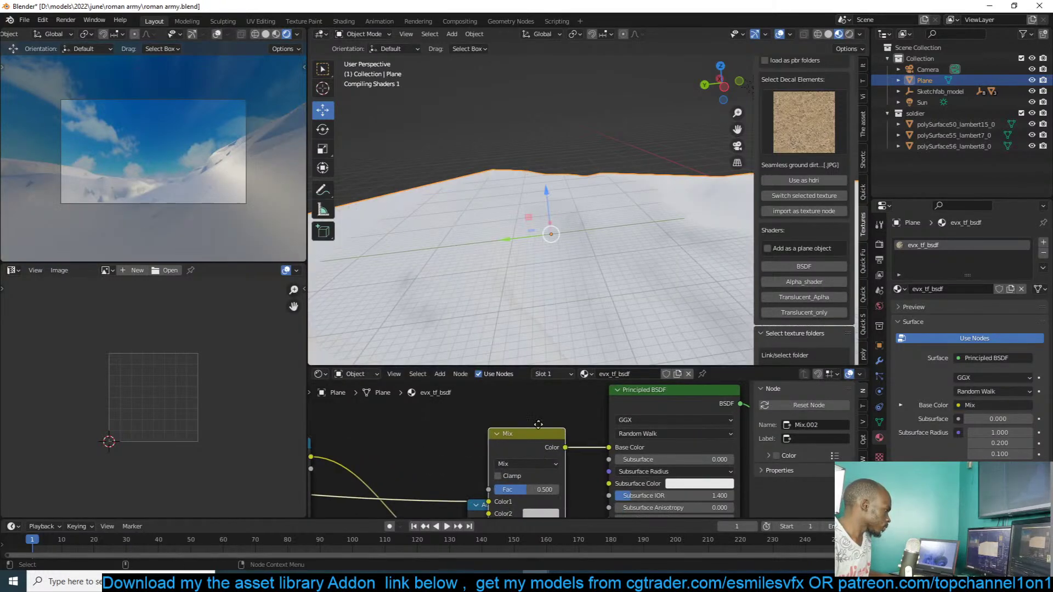
pyautogui.moveTo(538, 449); pyautogui.dragTo(542, 399)
pyautogui.scroll(1, 527, 447)
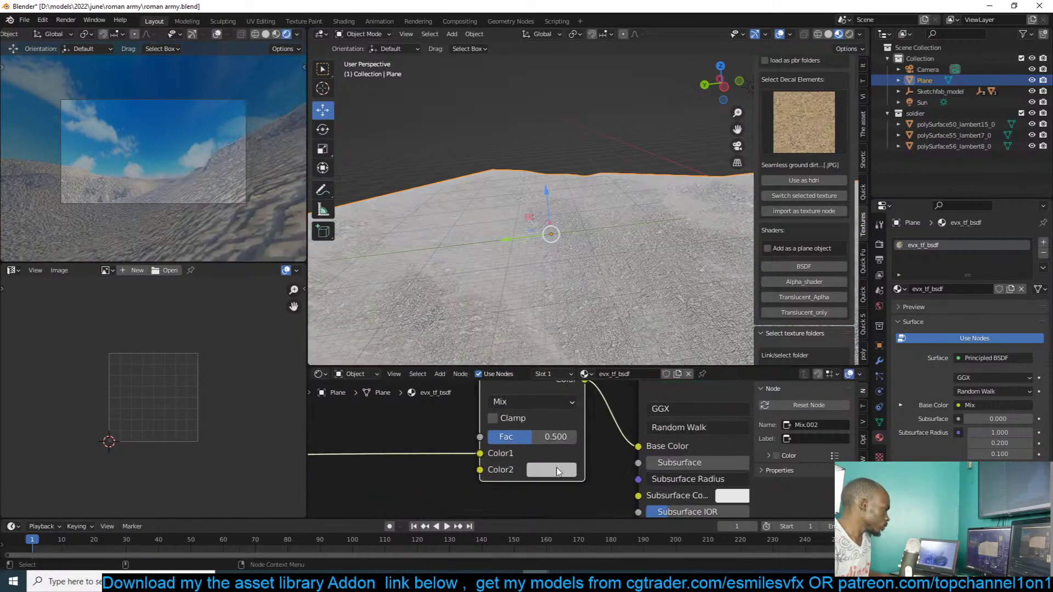
# - Set the Mix node's Color2 to a sandy tan and its blend mode to Screen
pyautogui.click(552, 470)
pyautogui.click(577, 327)
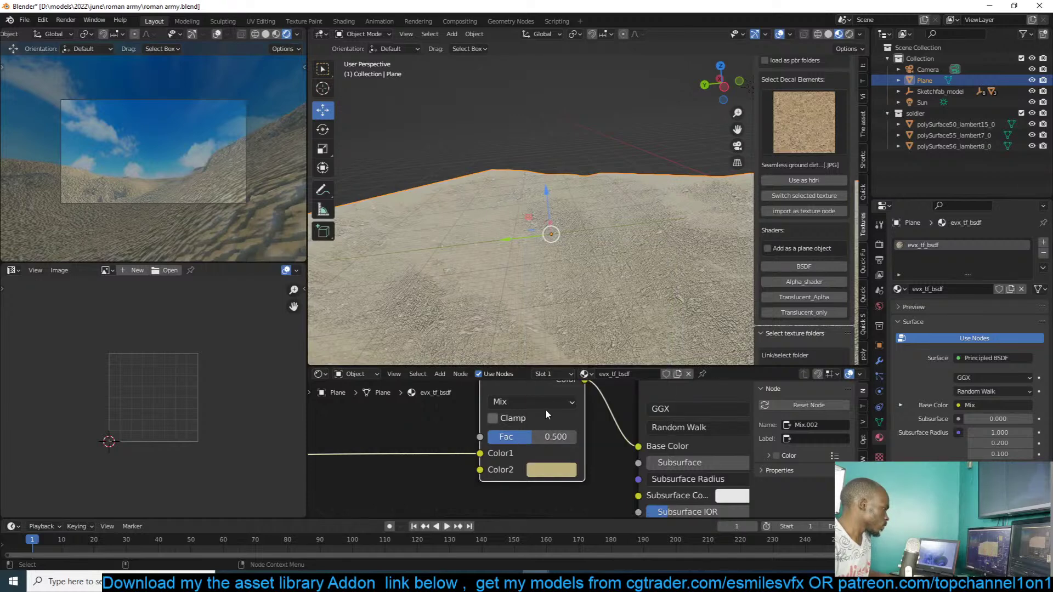
pyautogui.click(543, 403)
pyautogui.click(538, 286)
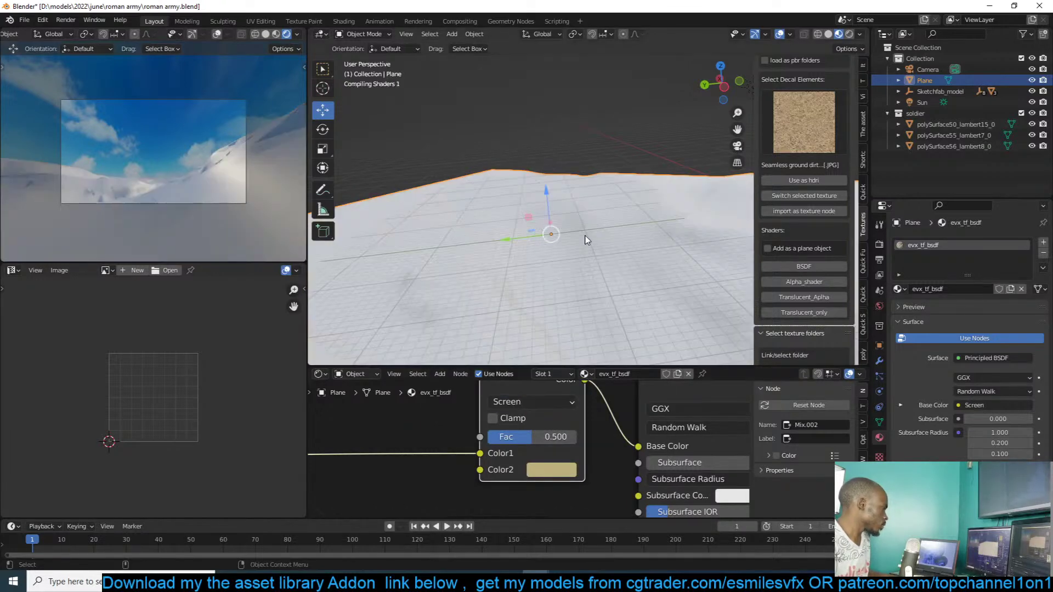
# - Deselect everything, switch the main viewport to Solid shading and save the file
pyautogui.hotkey('alt', 'a')
pyautogui.press('z')
pyautogui.moveTo(667, 223)
pyautogui.mouseDown(button='middle')
pyautogui.moveTo(650, 250)
pyautogui.moveTo(565, 241)
pyautogui.moveTo(572, 191)
pyautogui.mouseUp(button='middle')
pyautogui.hotkey('ctrl', 's')
pyautogui.scroll(-3, 604, 228)
pyautogui.scroll(3, 604, 228)
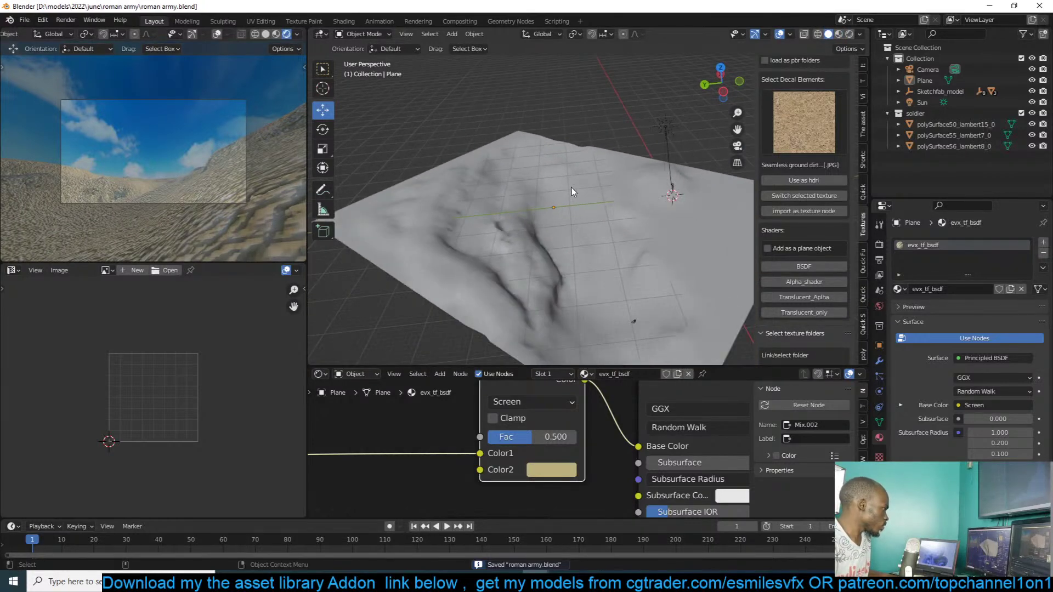
# - Reposition the scene camera over the terrain to reframe the valley
pyautogui.click(634, 323)
pyautogui.press('g')
pyautogui.click(623, 325)
pyautogui.press('g')
pyautogui.click(631, 319)
# - Lower the Bump node's strength in the terrain plane's ground material
pyautogui.click(647, 285)
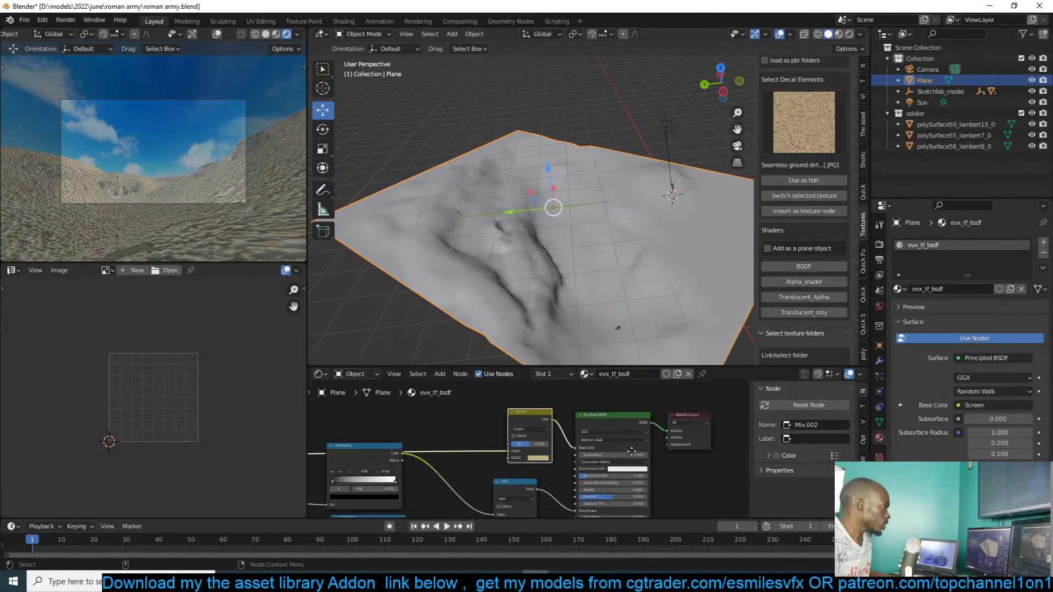
pyautogui.keyDown('shift'); pyautogui.scroll(-6, 632, 451); pyautogui.keyUp('shift')
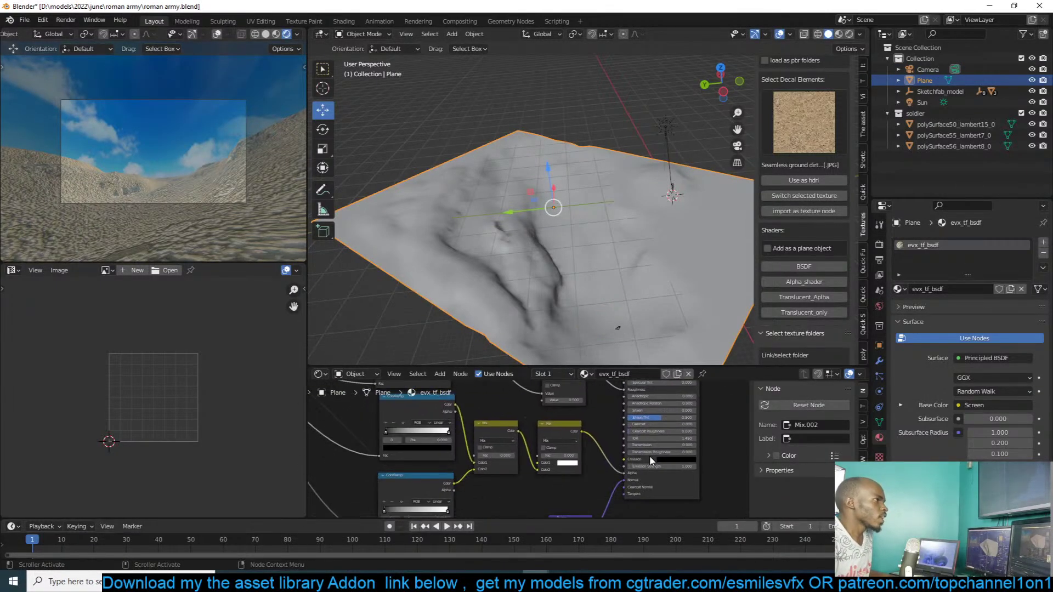
pyautogui.scroll(-2, 655, 460)
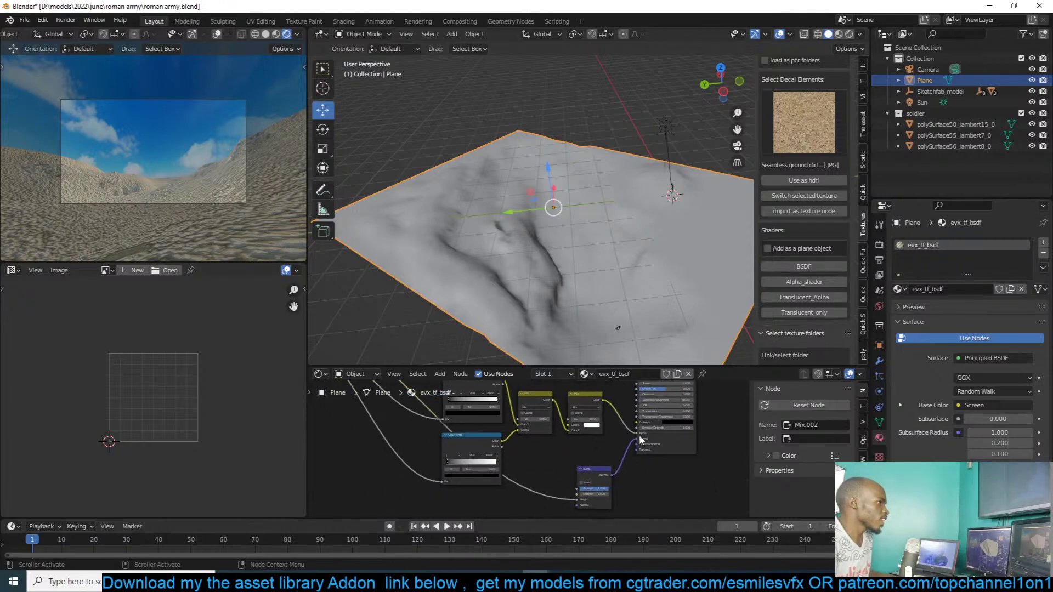
pyautogui.scroll(2, 610, 473)
pyautogui.moveTo(590, 471); pyautogui.dragTo(575, 471)
pyautogui.hotkey('alt', 'a')
# - Set the solid viewport shading color to Random and save the file
pyautogui.scroll(4, 607, 251)
pyautogui.scroll(-4, 606, 251)
pyautogui.scroll(3, 636, 249)
pyautogui.keyDown('shift'); pyautogui.moveTo(680, 201); pyautogui.dragTo(627, 218, button='middle'); pyautogui.keyUp('shift')
pyautogui.scroll(3, 636, 208)
pyautogui.hotkey('shift', 'q')
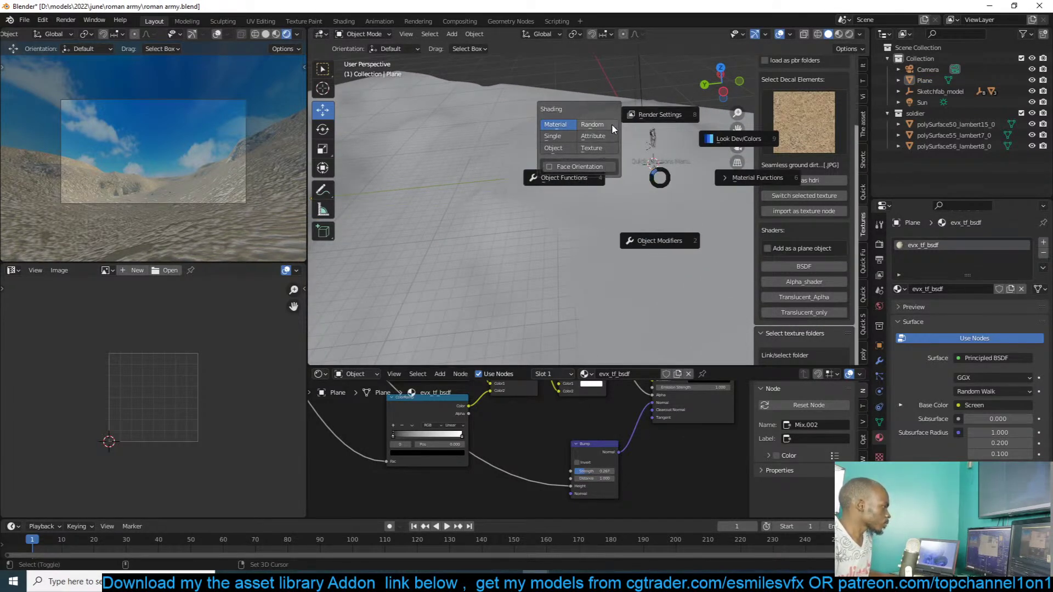
pyautogui.click(611, 124)
pyautogui.moveTo(543, 232)
pyautogui.mouseDown(button='middle')
pyautogui.moveTo(479, 244)
pyautogui.moveTo(548, 223)
pyautogui.mouseUp(button='middle')
pyautogui.hotkey('ctrl', 's')
# - Add a new mesh plane at the 3D cursor near the soldiers and scale it up
pyautogui.hotkey('shift', 'a')
pyautogui.moveTo(563, 205)
pyautogui.click(598, 206)
pyautogui.press('s')
pyautogui.click(631, 181)
pyautogui.moveTo(631, 181); pyautogui.dragTo(719, 195, button='middle')
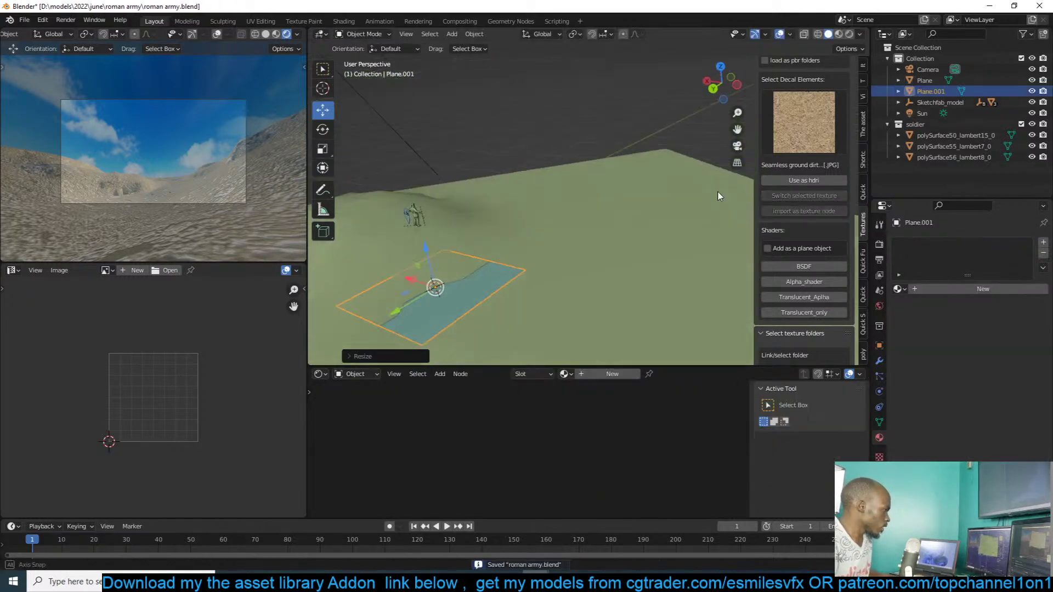
# - Shift the new plane onto the open terrain beside the soldiers and subdivide its mesh three times
pyautogui.press('Tab')
pyautogui.press('s')
pyautogui.click(536, 317)
pyautogui.rightClick(522, 231)
pyautogui.click(522, 232)
pyautogui.rightClick(522, 232)
pyautogui.click(523, 231)
pyautogui.rightClick(522, 232)
pyautogui.click(522, 232)
pyautogui.scroll(-4, 592, 230)
pyautogui.press('Tab')
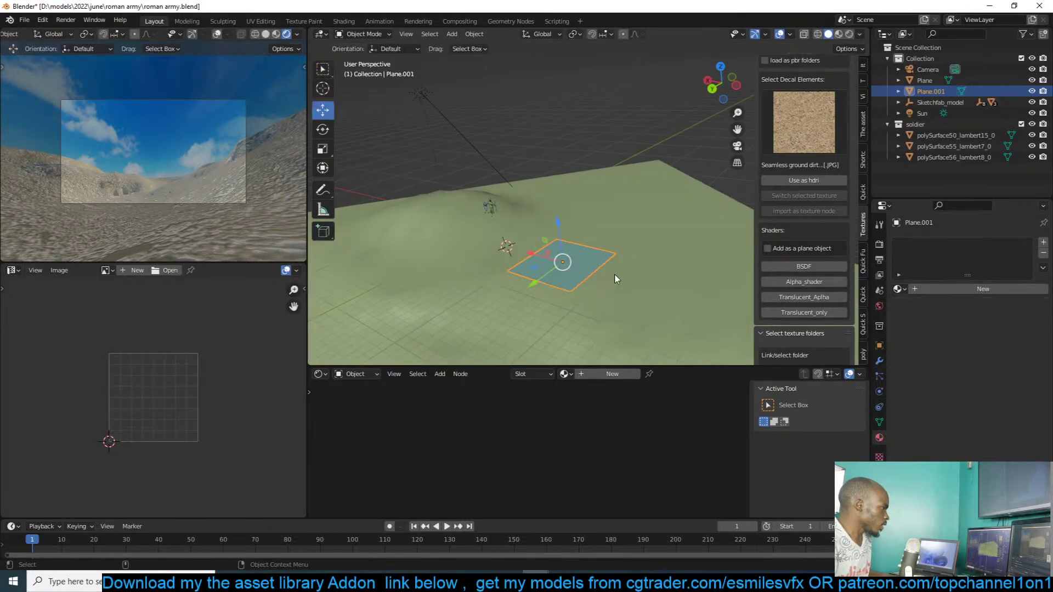
# - Add a Shrinkwrap modifier to the new plane with the terrain Plane as target and move it across the slope
pyautogui.moveTo(618, 279); pyautogui.dragTo(639, 283, button='middle')
pyautogui.click(878, 360)
pyautogui.click(981, 242)
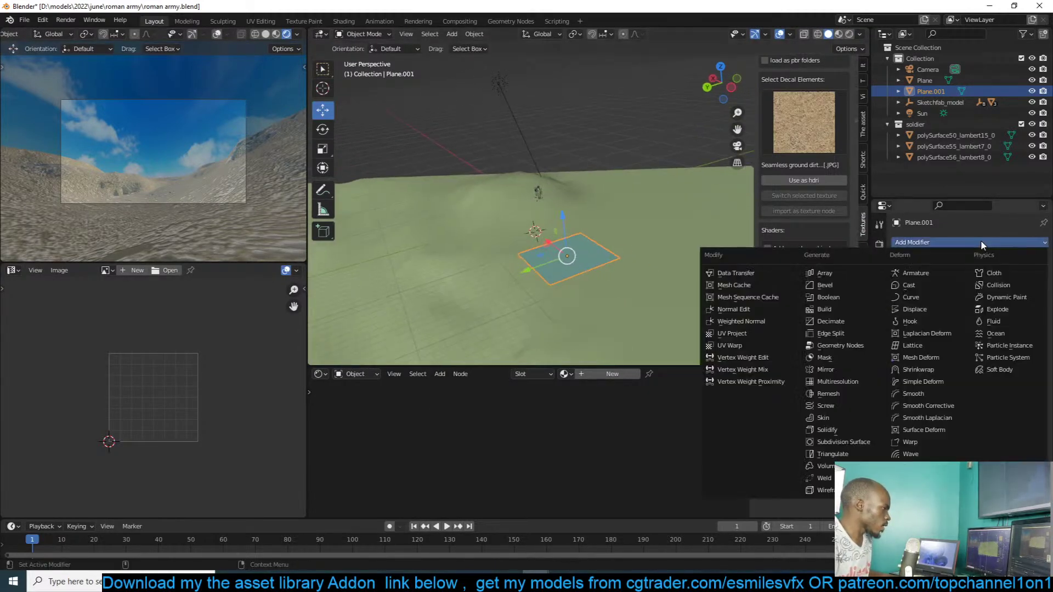
pyautogui.click(940, 371)
pyautogui.click(1029, 306)
pyautogui.click(701, 287)
pyautogui.moveTo(700, 286); pyautogui.dragTo(642, 269, button='middle')
pyautogui.press('g')
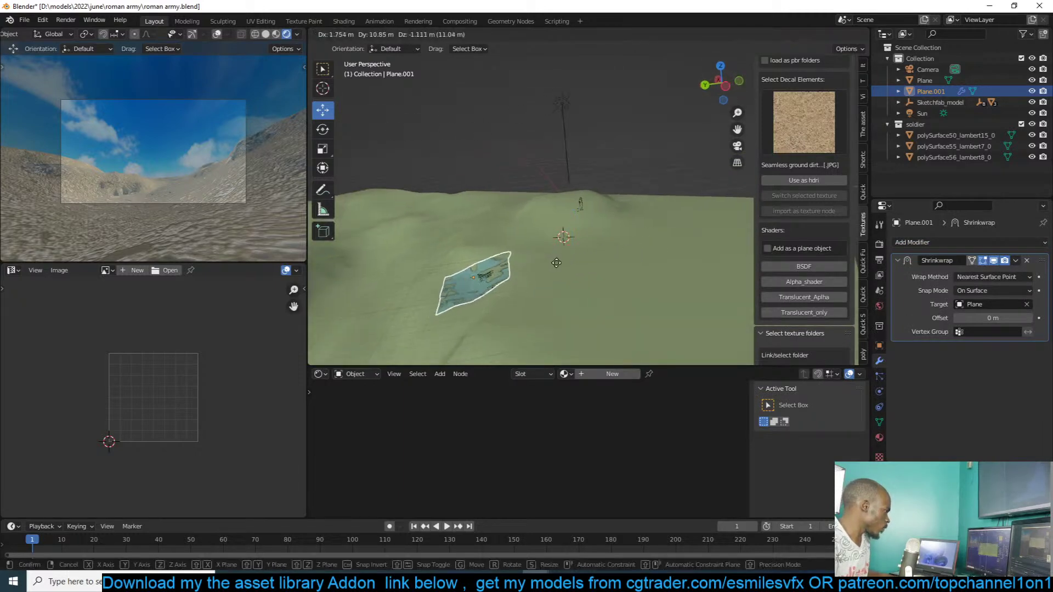
pyautogui.click(550, 263)
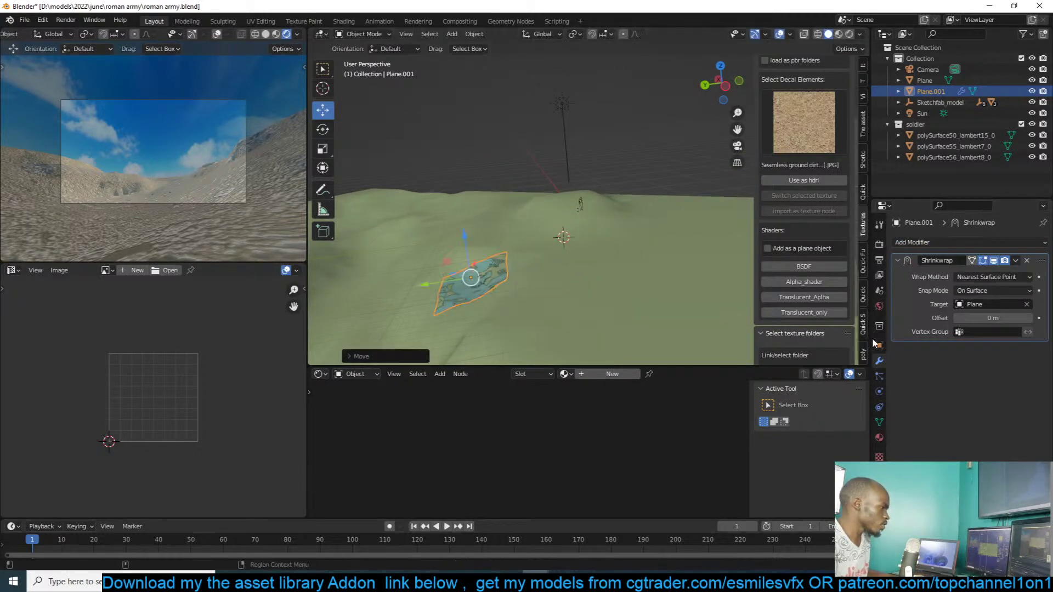
# - Add a Shrinkwrap object constraint to the new plane
pyautogui.click(880, 391)
pyautogui.click(879, 406)
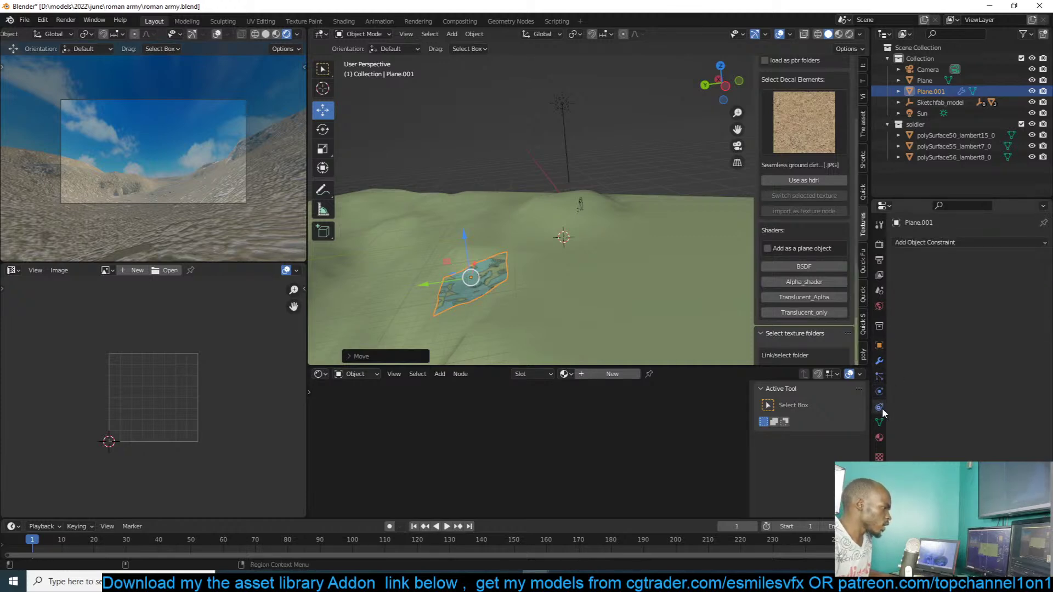
pyautogui.click(1028, 242)
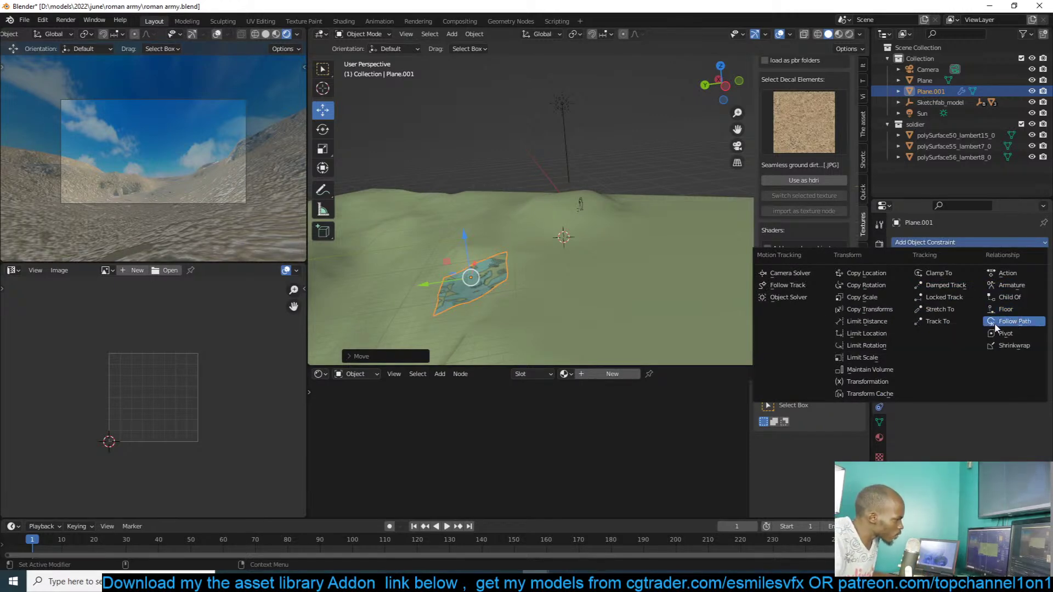
pyautogui.click(1015, 345)
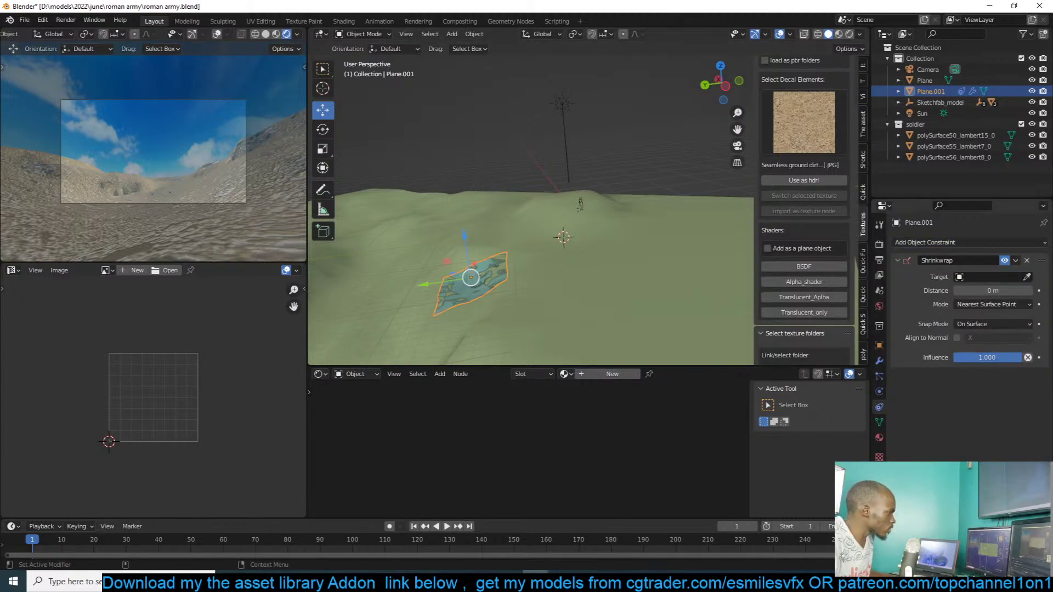
# - Set the terrain Plane as the Shrinkwrap constraint's target and move the new plane across the slope
pyautogui.click(1027, 276)
pyautogui.click(628, 286)
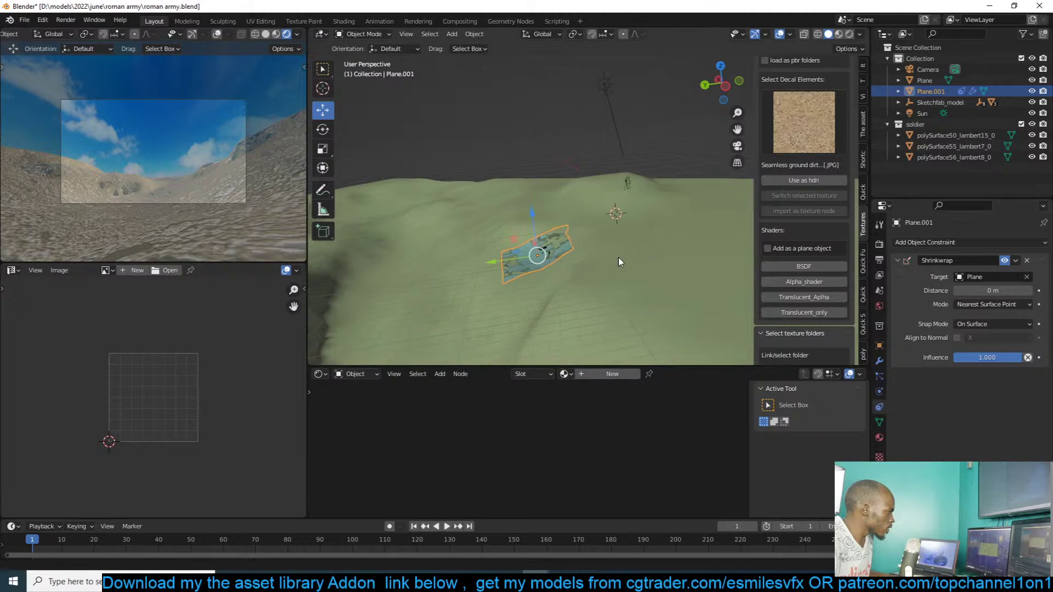
pyautogui.moveTo(620, 261); pyautogui.dragTo(663, 251, button='middle')
pyautogui.scroll(-5, 662, 248)
pyautogui.press('g')
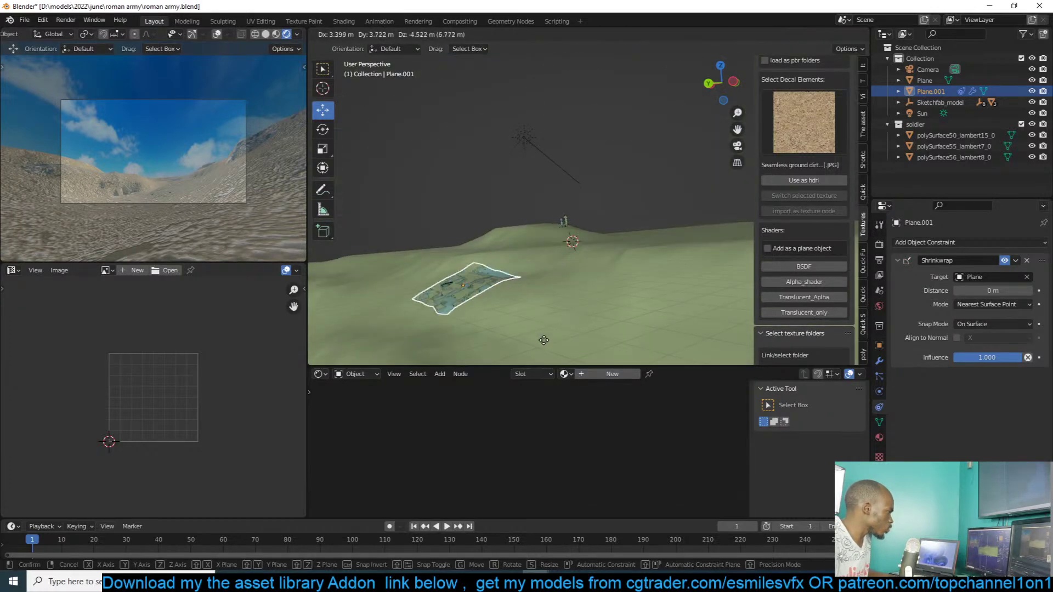
pyautogui.click(534, 351)
pyautogui.moveTo(548, 296); pyautogui.dragTo(614, 291, button='middle')
# - Add a hair particle system to the new plane and set its hair length to 0 m
pyautogui.click(880, 360)
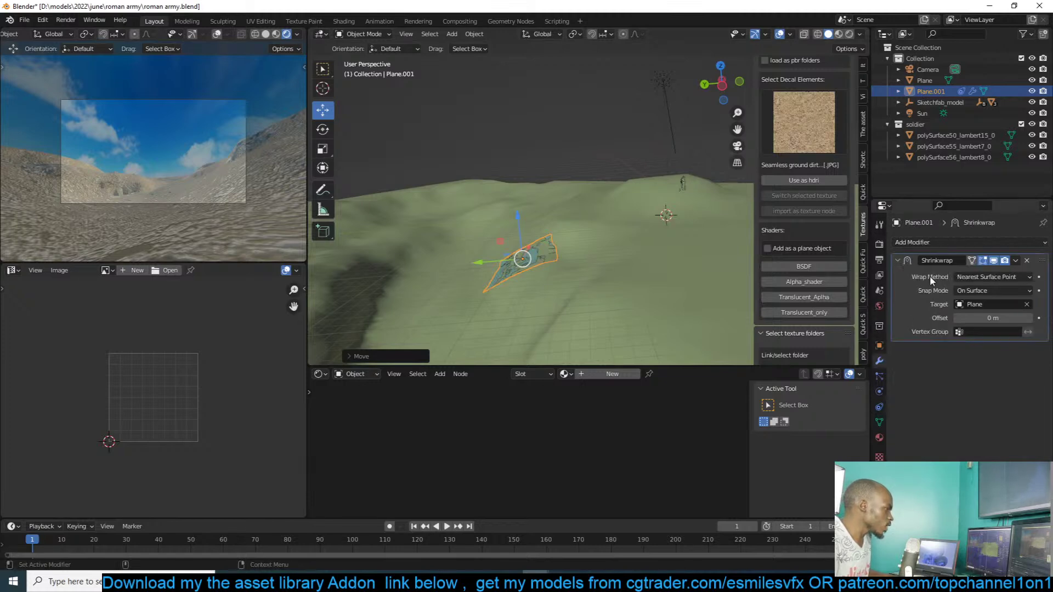
pyautogui.click(880, 379)
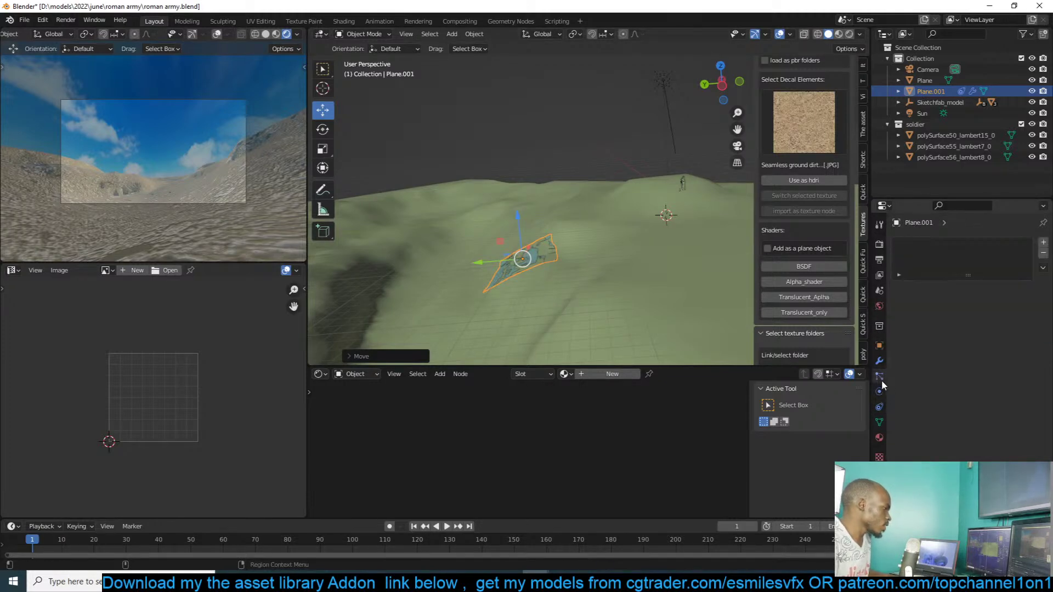
pyautogui.click(1043, 243)
pyautogui.click(1001, 302)
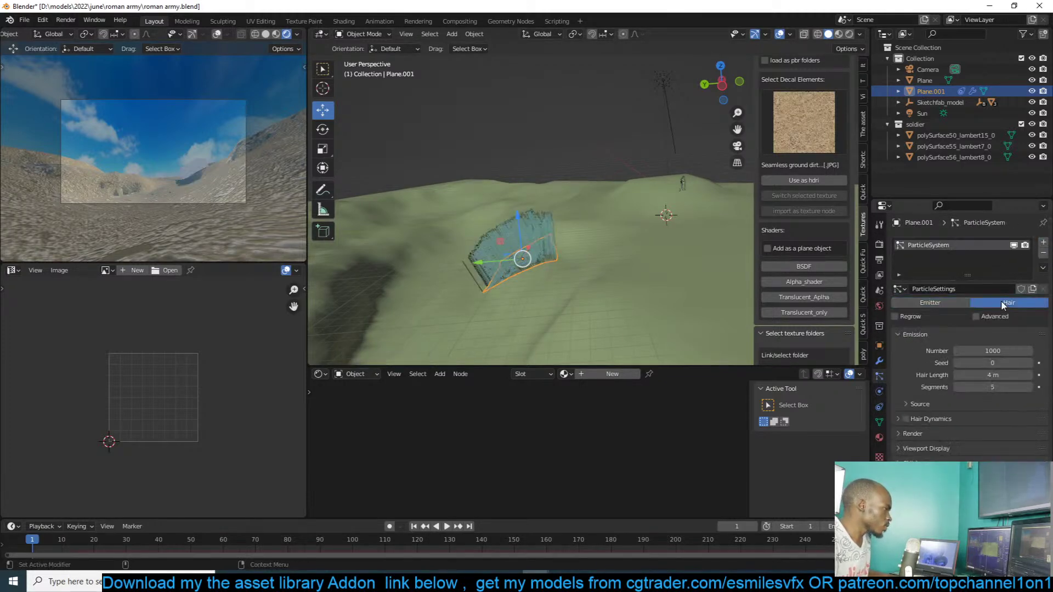
pyautogui.click(979, 374)
pyautogui.write('0')
pyautogui.press('Return')
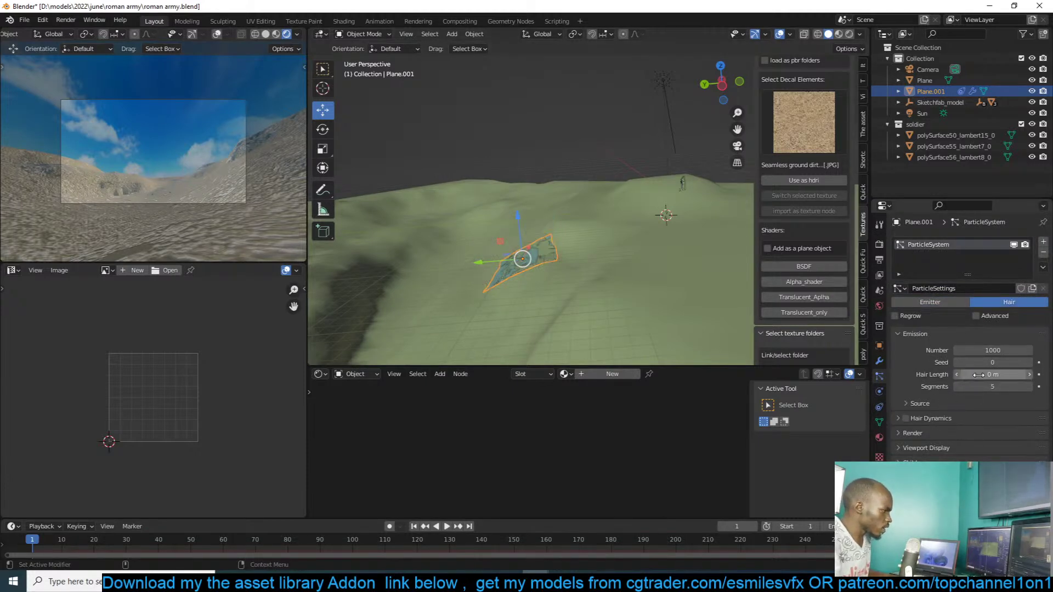
# - Enable the advanced hair options and adjust the velocity settings so the hairs point straight up
pyautogui.click(977, 316)
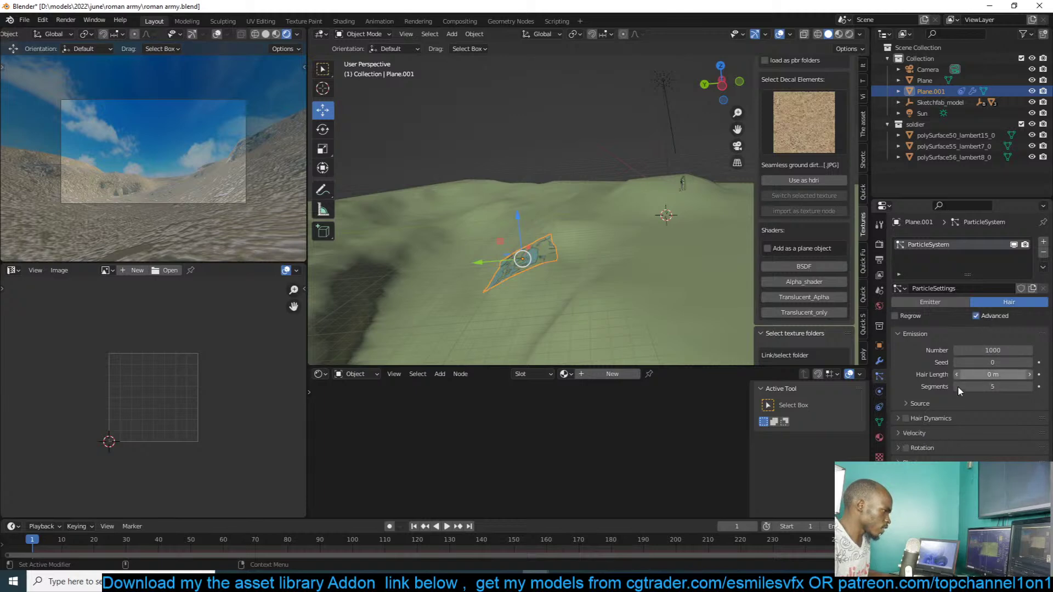
pyautogui.click(914, 433)
pyautogui.scroll(-1, 970, 337)
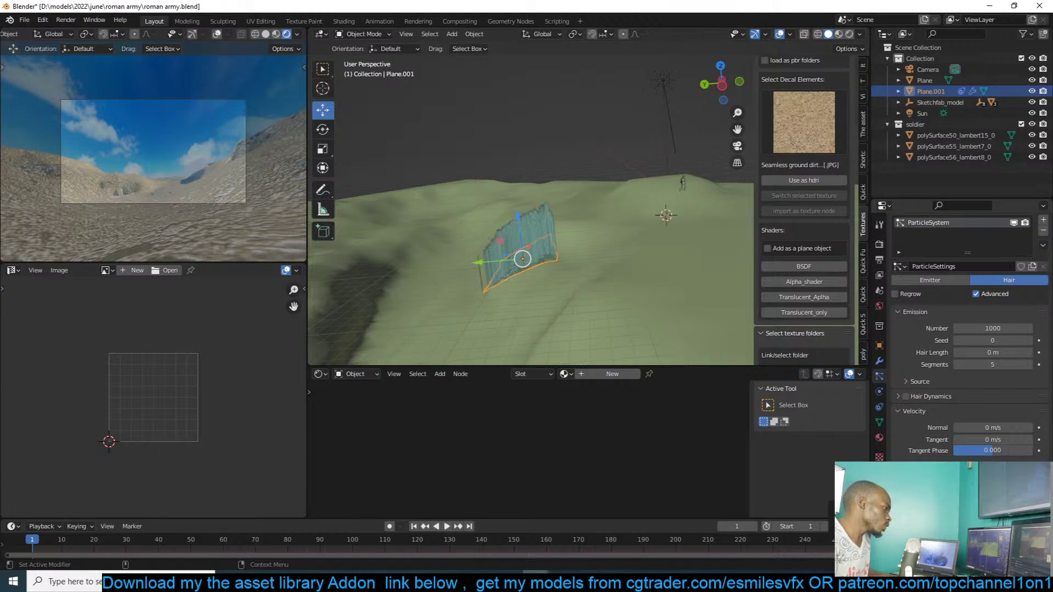
pyautogui.scroll(-3, 933, 365)
pyautogui.click(908, 351)
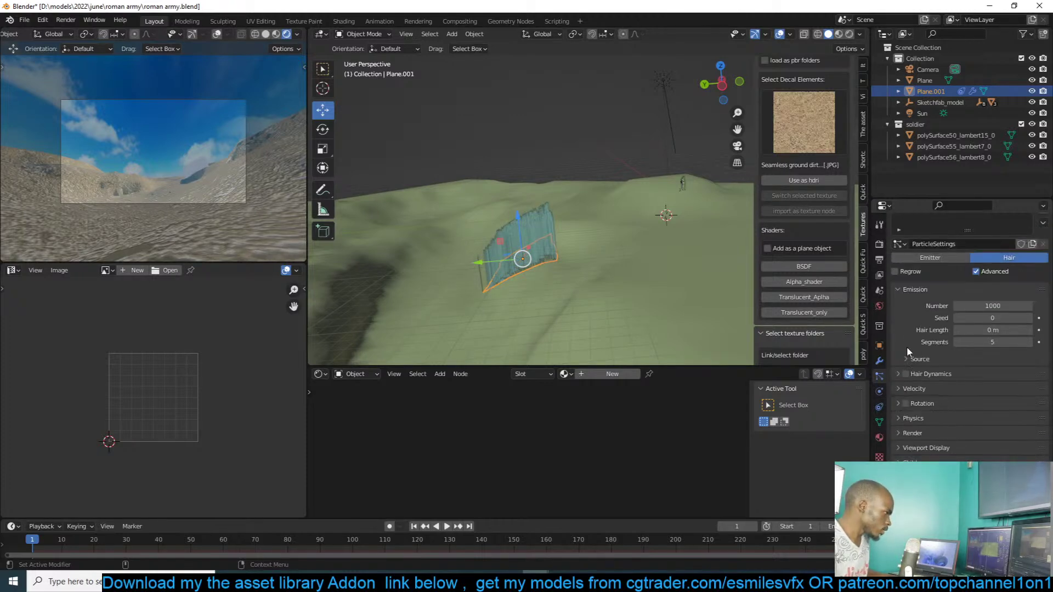
# - Render the particles as Object, using the soldier body polySurface50_lambert15_0 as the instance object
pyautogui.click(933, 433)
pyautogui.click(986, 449)
pyautogui.click(987, 482)
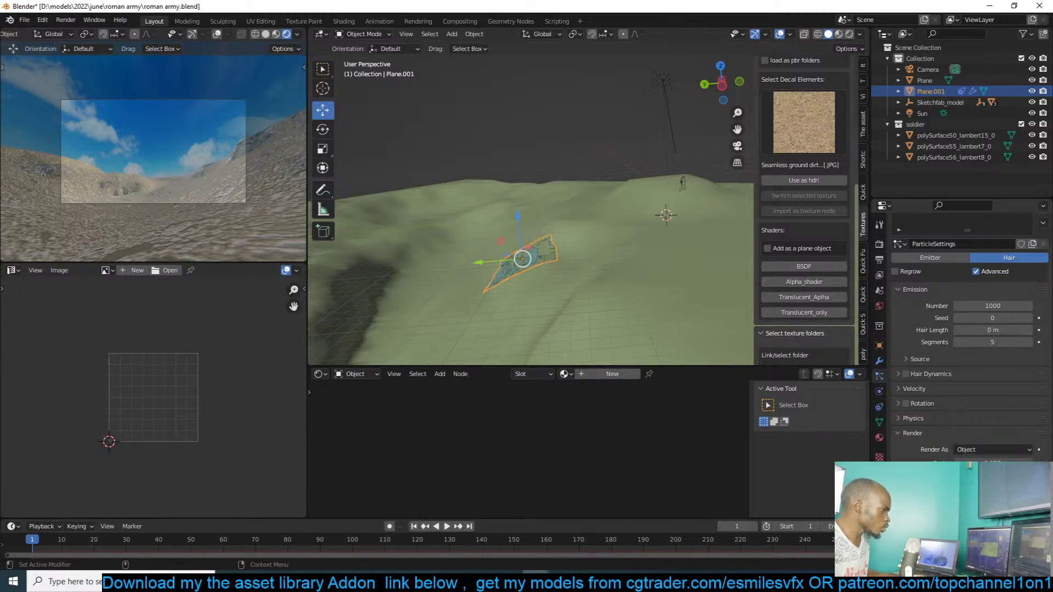
pyautogui.moveTo(549, 286); pyautogui.dragTo(570, 296, button='middle')
pyautogui.scroll(2, 571, 296)
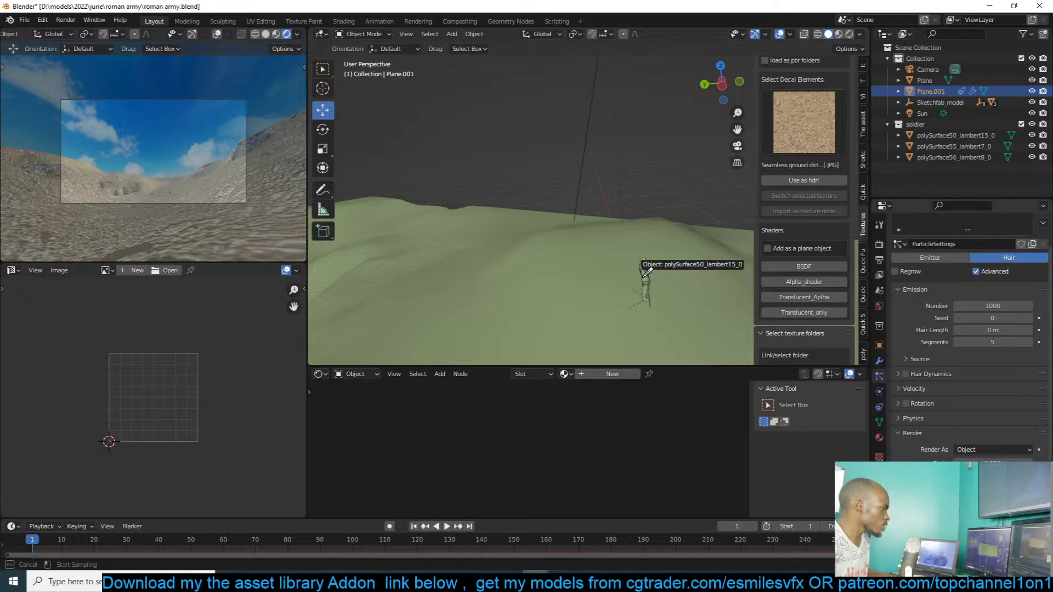
pyautogui.moveTo(493, 307); pyautogui.dragTo(650, 115, button='middle')
pyautogui.scroll(4, 649, 114)
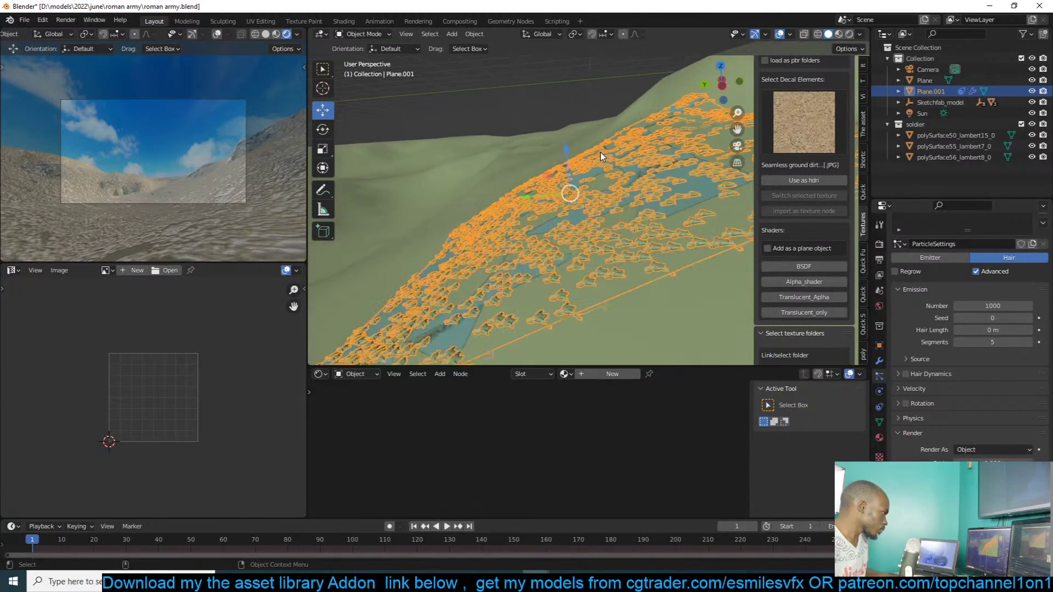
# - Isolate the plane with its particles in local view and switch the viewport to material preview
pyautogui.scroll(1, 630, 331)
pyautogui.scroll(-1, 631, 332)
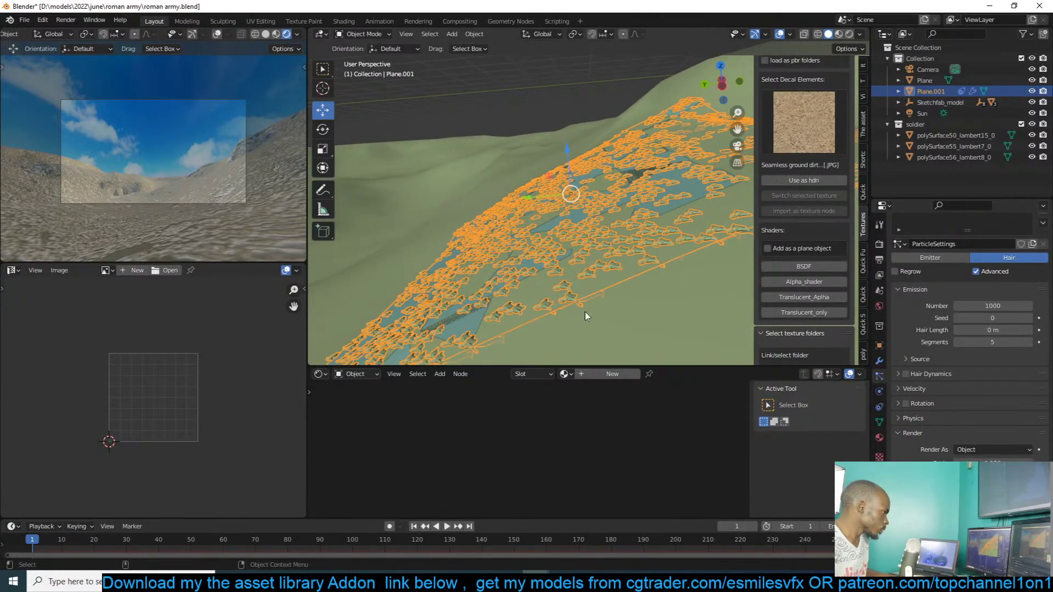
pyautogui.press('KP_Divide')
pyautogui.scroll(5, 585, 316)
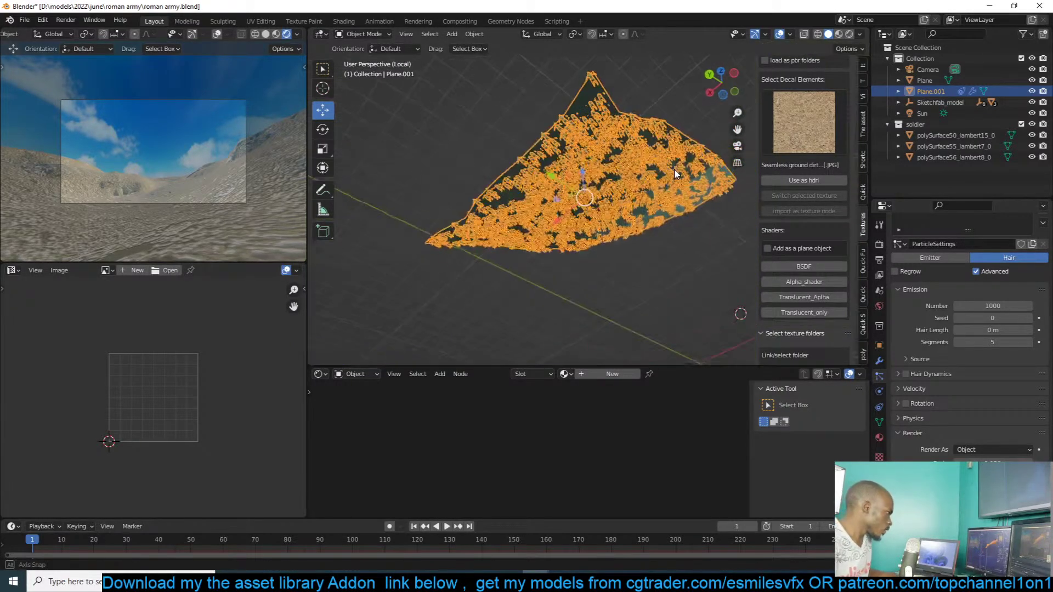
pyautogui.click(839, 34)
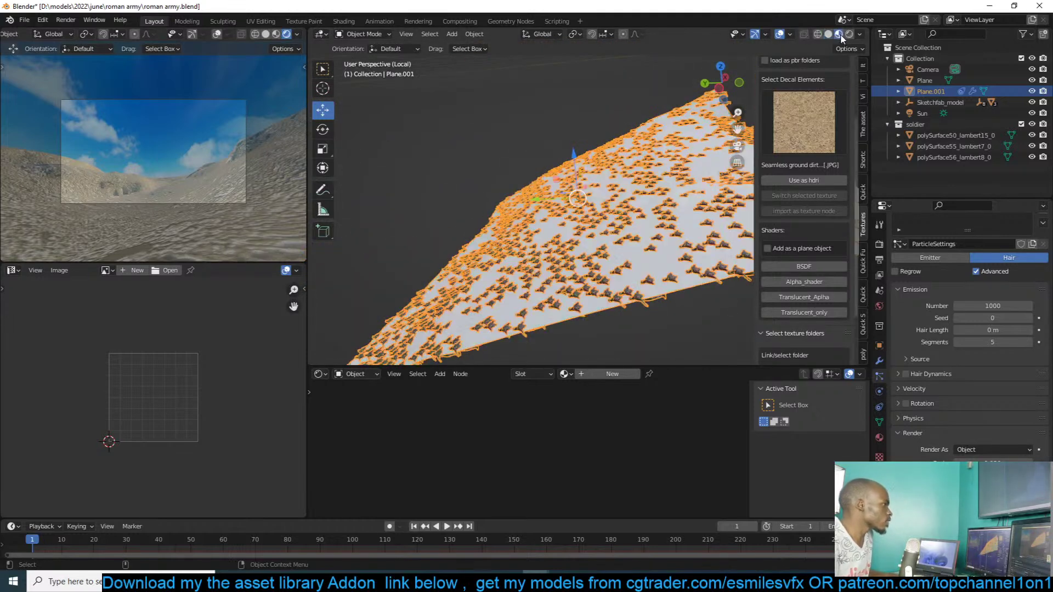
# - Turn off the new plane's instancer display in the viewport so only the scattered soldiers show
pyautogui.scroll(2, 966, 354)
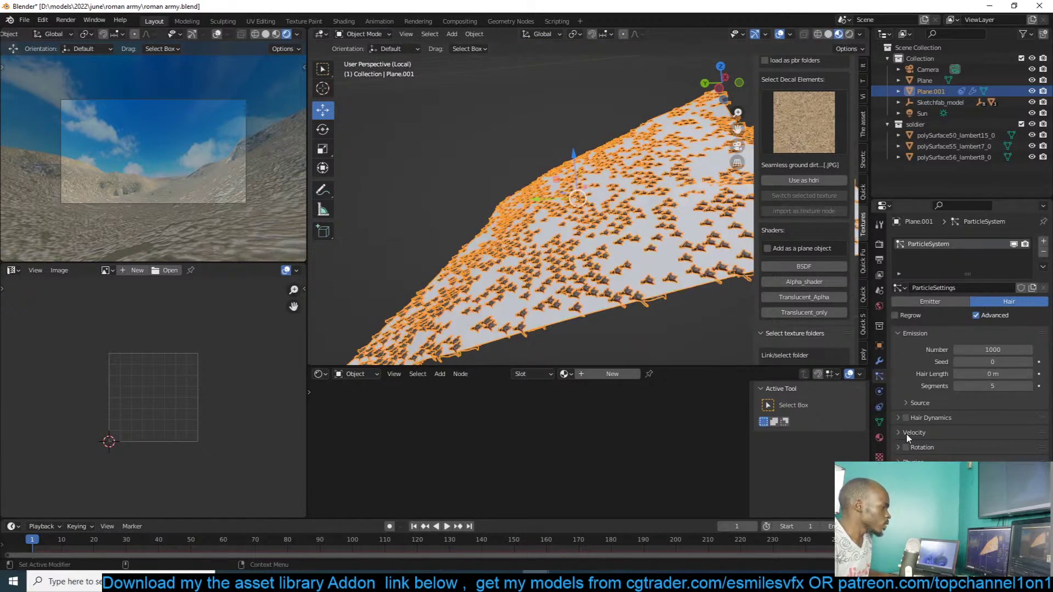
pyautogui.click(880, 346)
pyautogui.click(932, 446)
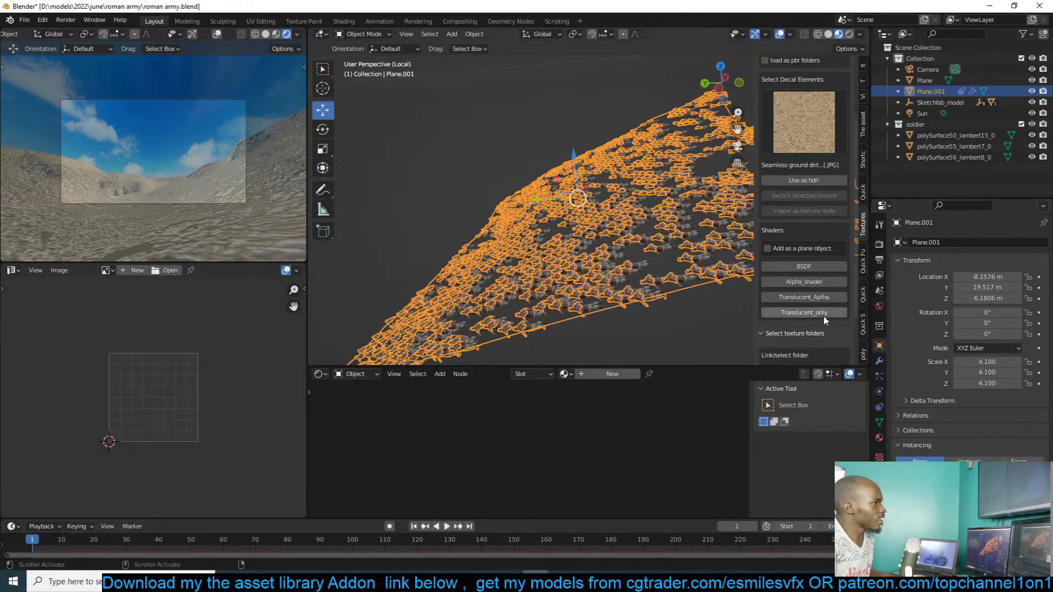
# - Enable Rotation for the plane's particle system and review its orientation axis options
pyautogui.click(879, 360)
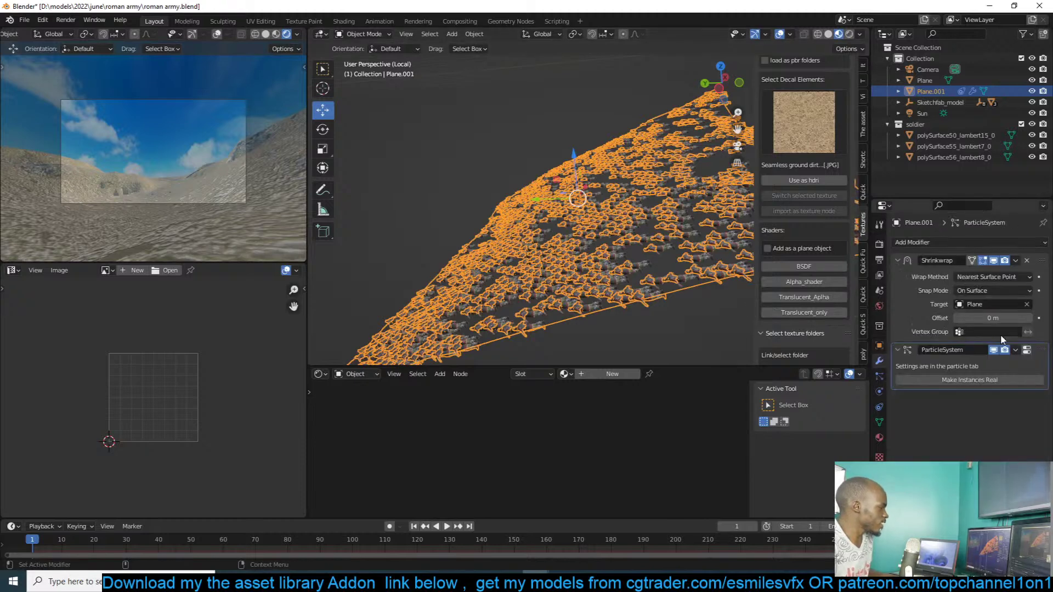
pyautogui.click(1027, 351)
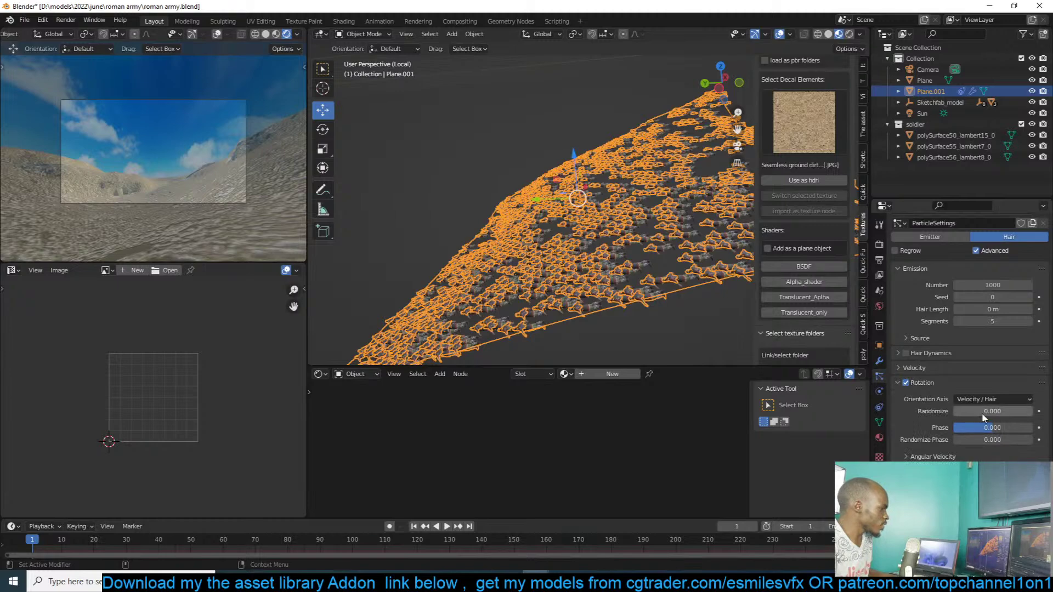
pyautogui.moveTo(973, 427)
pyautogui.mouseDown()
pyautogui.moveTo(985, 428)
pyautogui.moveTo(973, 428)
pyautogui.mouseUp()
pyautogui.click(993, 400)
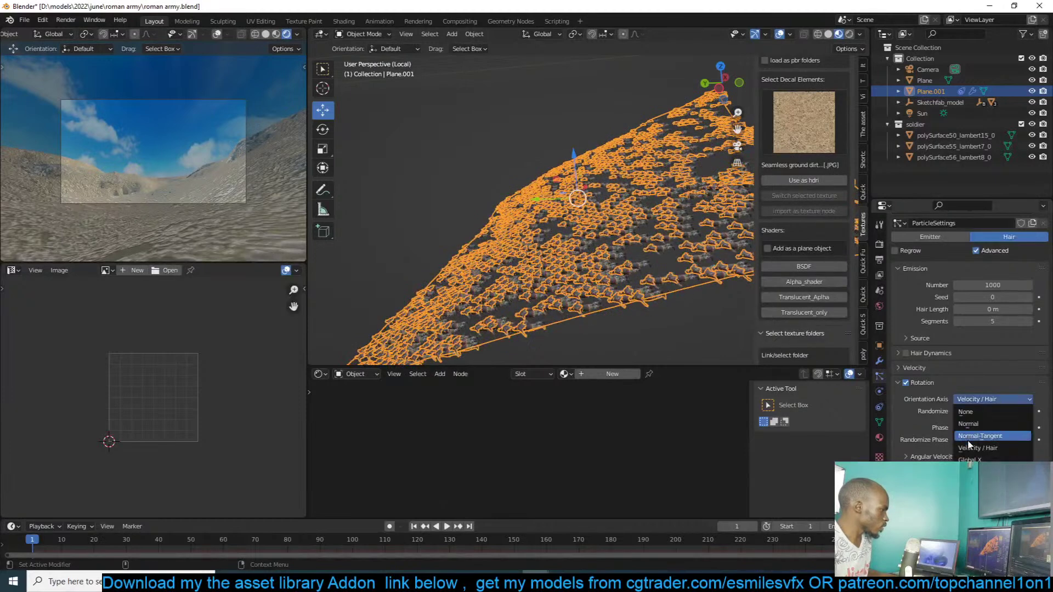
pyautogui.scroll(-5, 668, 218)
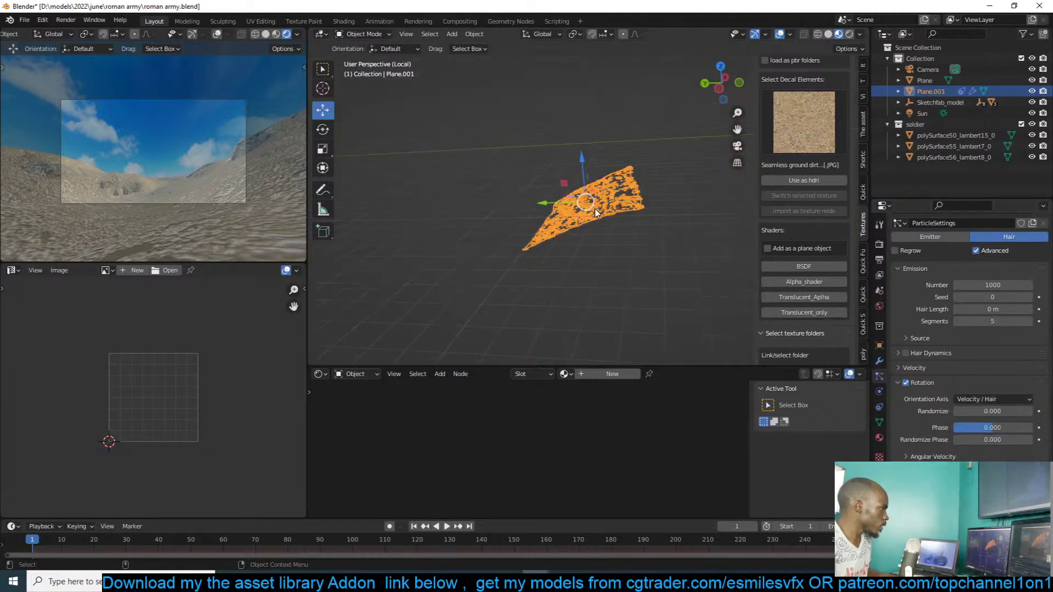
pyautogui.moveTo(668, 218); pyautogui.dragTo(548, 233, button='middle')
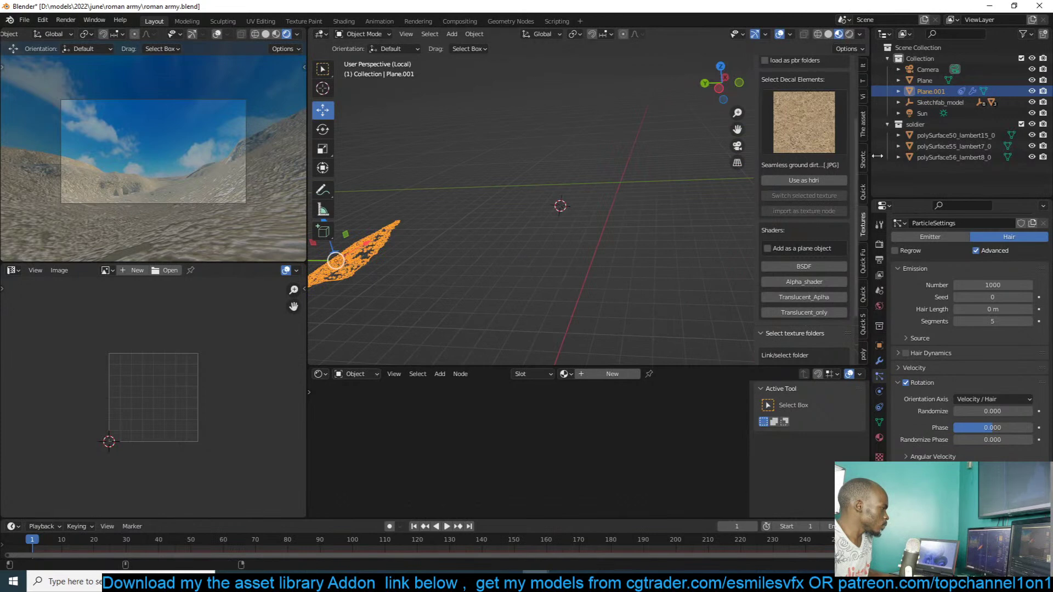
# - Select the soldier body polySurface50_lambert15_0, leave local view and frame the soldier from behind
pyautogui.click(945, 137)
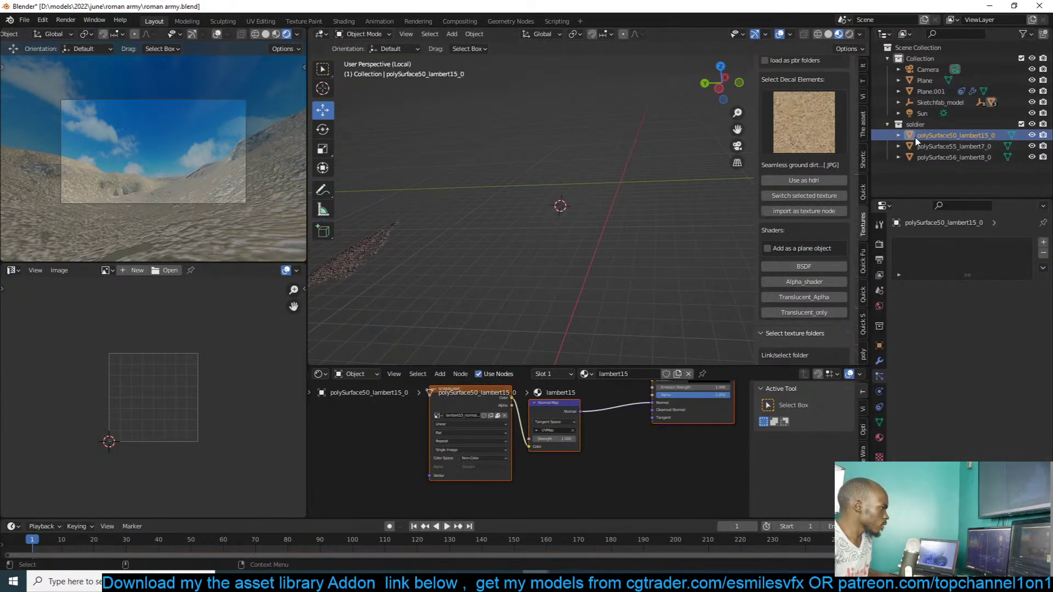
pyautogui.click(928, 158)
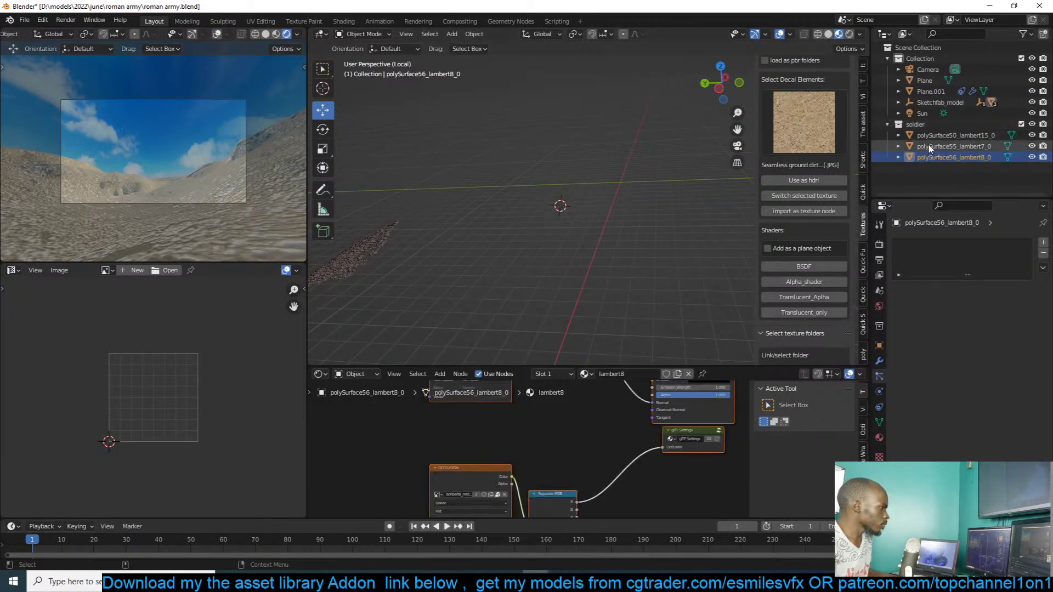
pyautogui.click(928, 137)
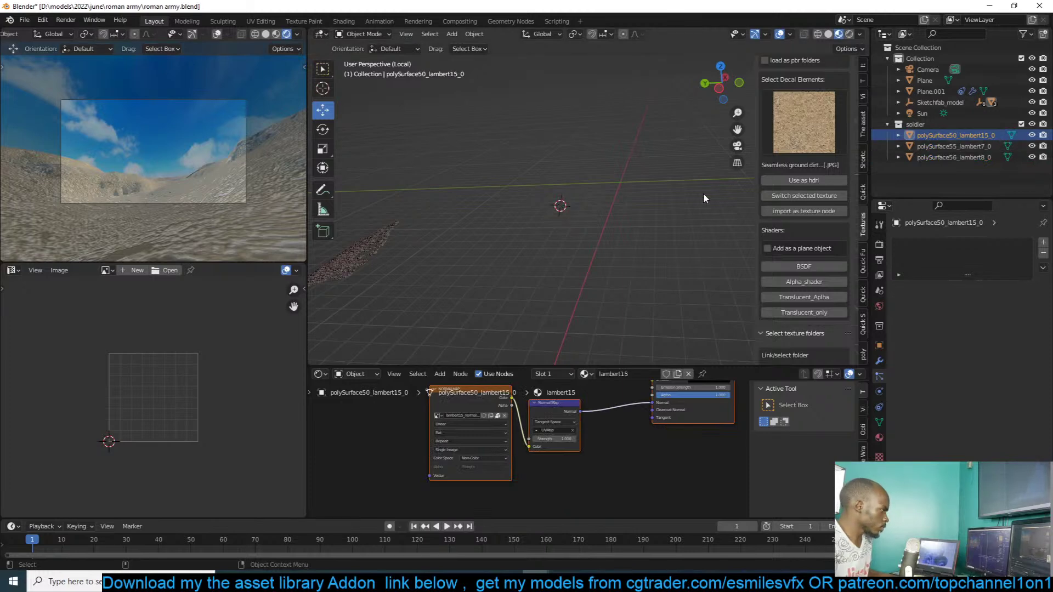
pyautogui.press('/')
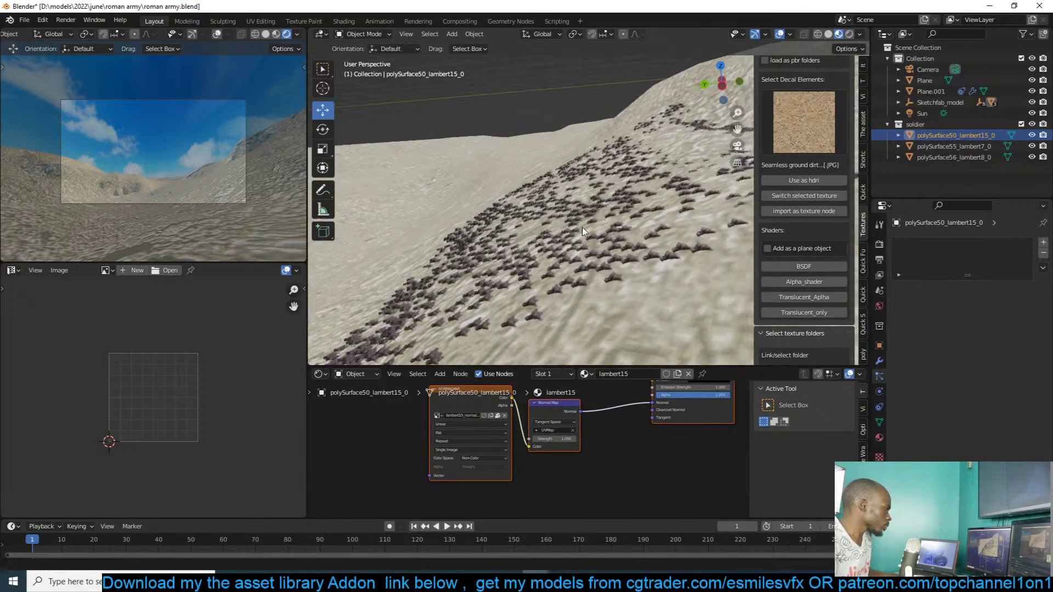
pyautogui.press('KP_Decimal')
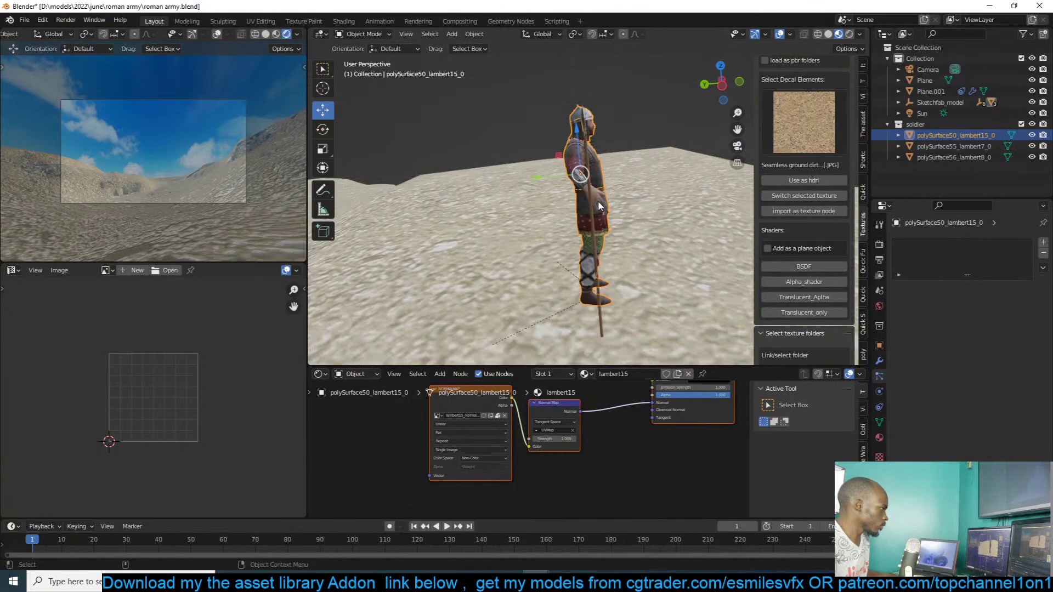
pyautogui.moveTo(592, 277); pyautogui.dragTo(603, 290, button='middle')
# - Set the soldier body's origin to the 3D cursor at its feet and apply the object's rotation
pyautogui.press('Tab')
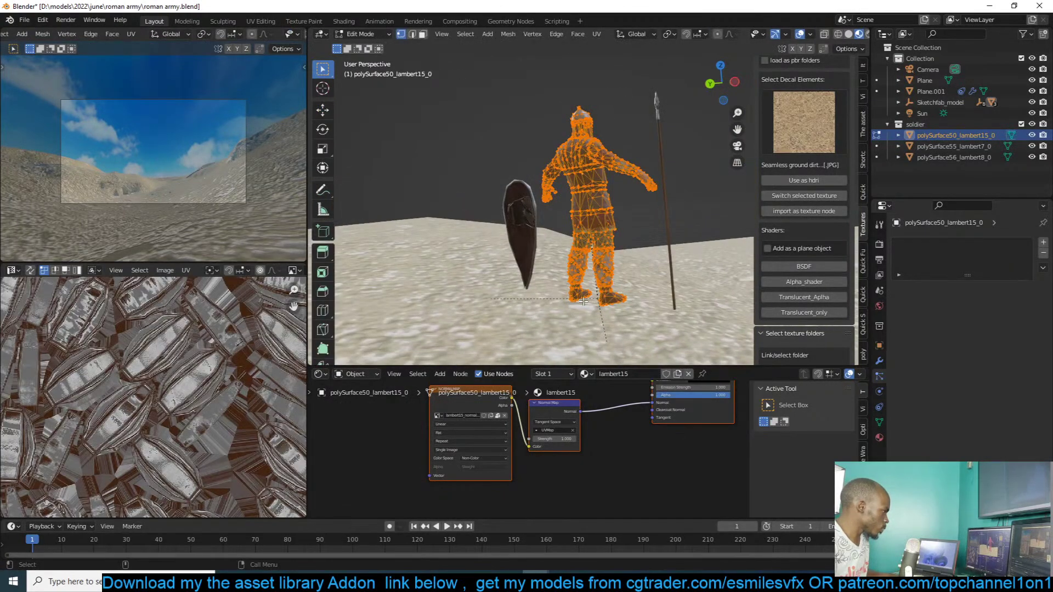
pyautogui.hotkey('alt', 'a')
pyautogui.press('Tab')
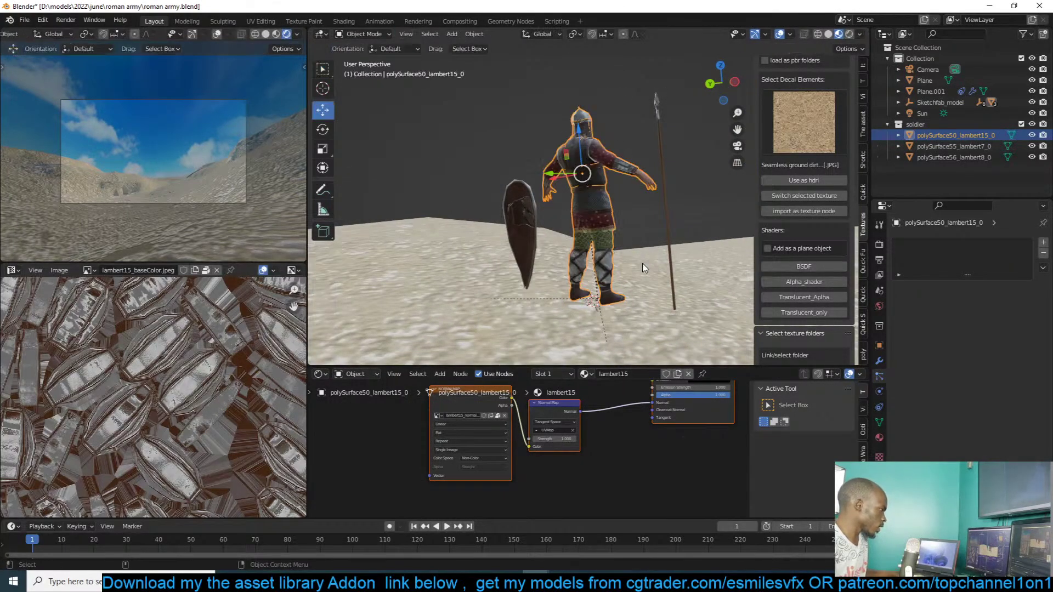
pyautogui.rightClick(609, 316)
pyautogui.moveTo(631, 302)
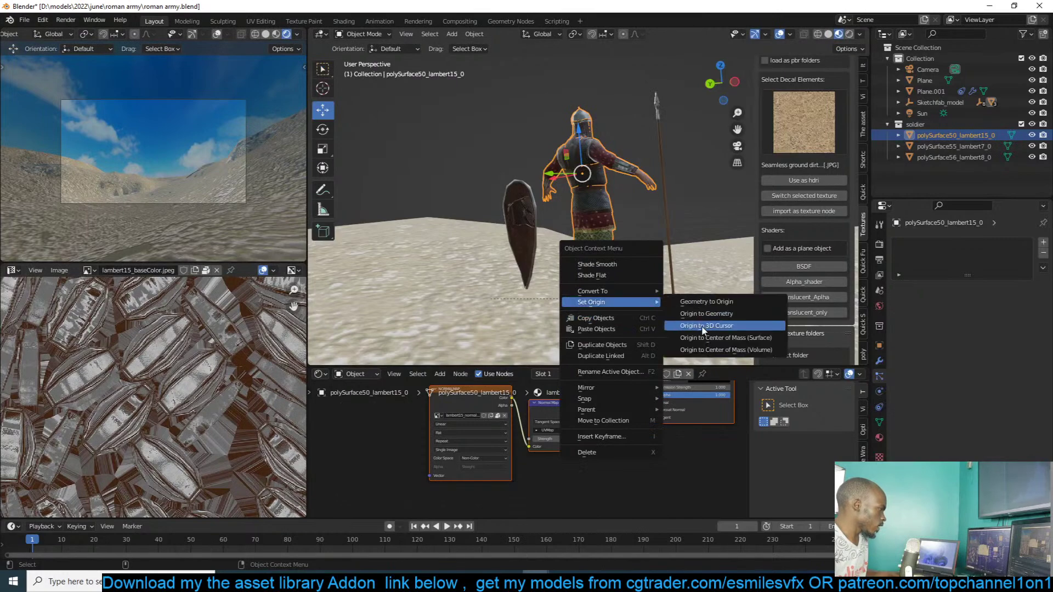
pyautogui.click(755, 326)
pyautogui.hotkey('ctrl', 'a')
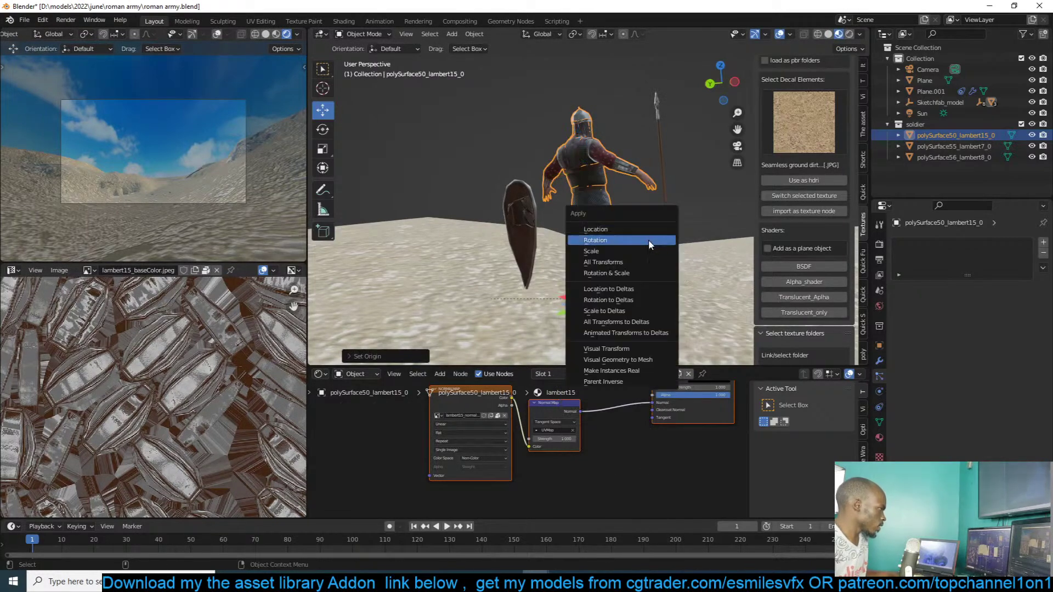
pyautogui.click(648, 239)
# - Rotate the soldier body 90° about the global X axis and apply its rotation
pyautogui.moveTo(648, 239); pyautogui.dragTo(683, 187, button='middle')
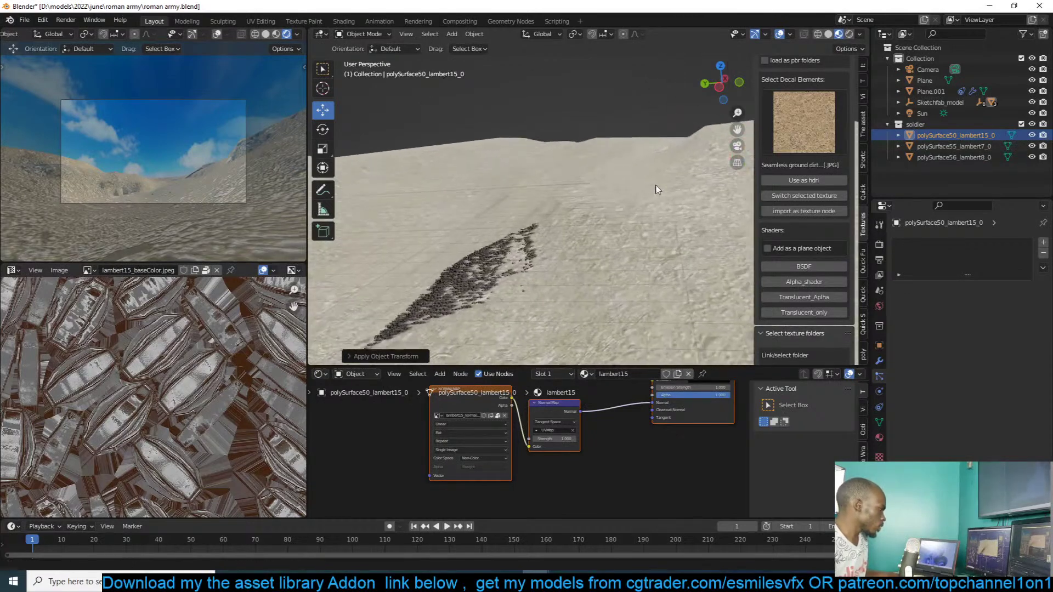
pyautogui.scroll(-3, 551, 221)
pyautogui.write('r')
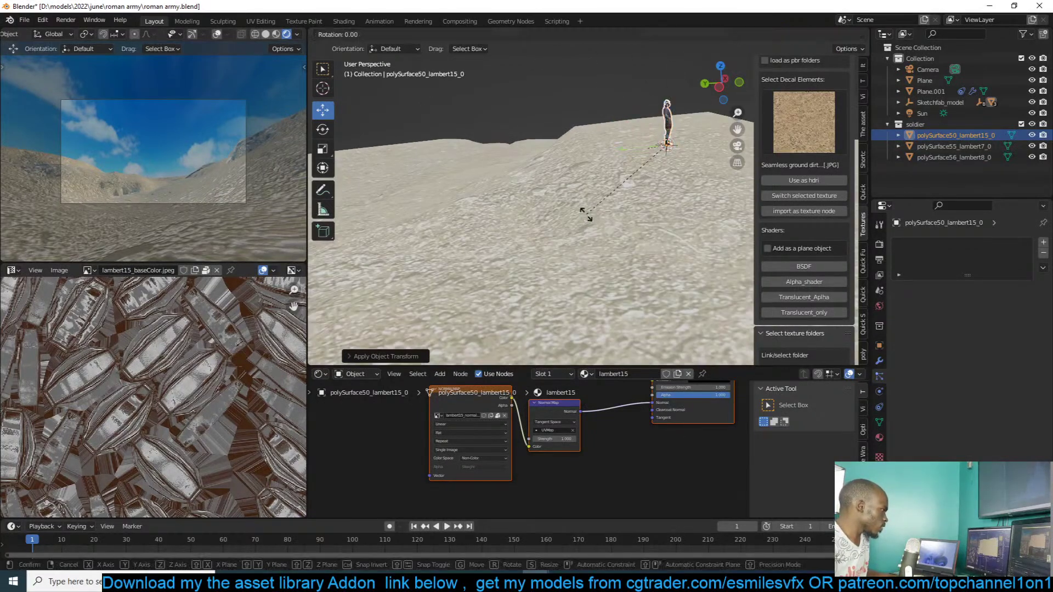
pyautogui.write('90')
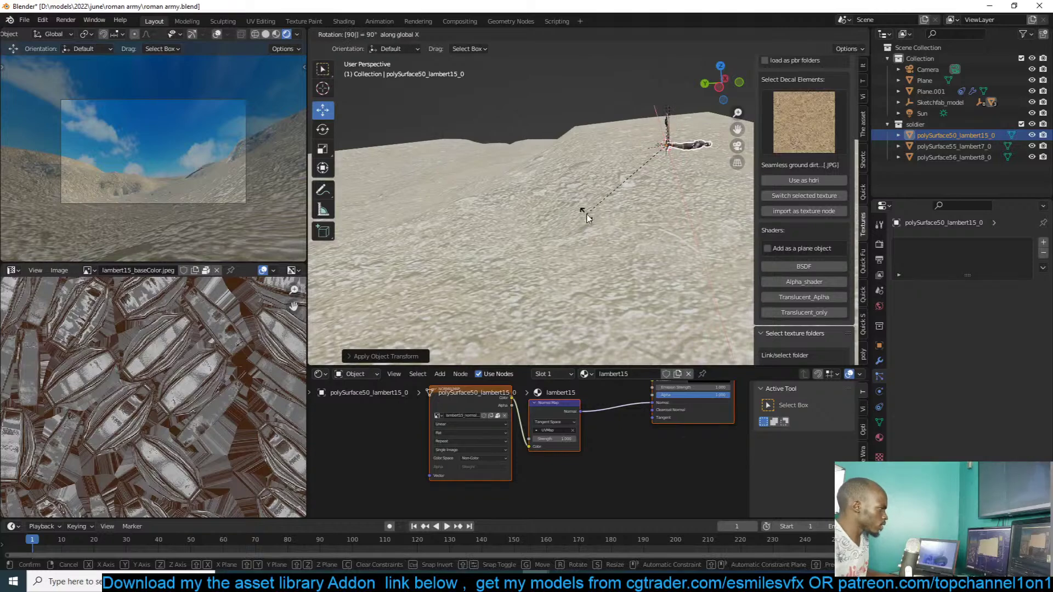
pyautogui.press('Return')
pyautogui.hotkey('ctrl', 'a')
pyautogui.click(586, 212)
# - Examine how the rotated soldier body and its scattered particle copies are oriented on the slope
pyautogui.moveTo(586, 213); pyautogui.dragTo(603, 78, button='middle')
pyautogui.scroll(4, 541, 143)
pyautogui.scroll(3, 627, 129)
pyautogui.moveTo(627, 129); pyautogui.dragTo(537, 201, button='middle')
pyautogui.scroll(5, 503, 117)
pyautogui.scroll(-5, 505, 122)
pyautogui.scroll(4, 652, 95)
pyautogui.scroll(-6, 543, 206)
pyautogui.press('r')
pyautogui.press('x')
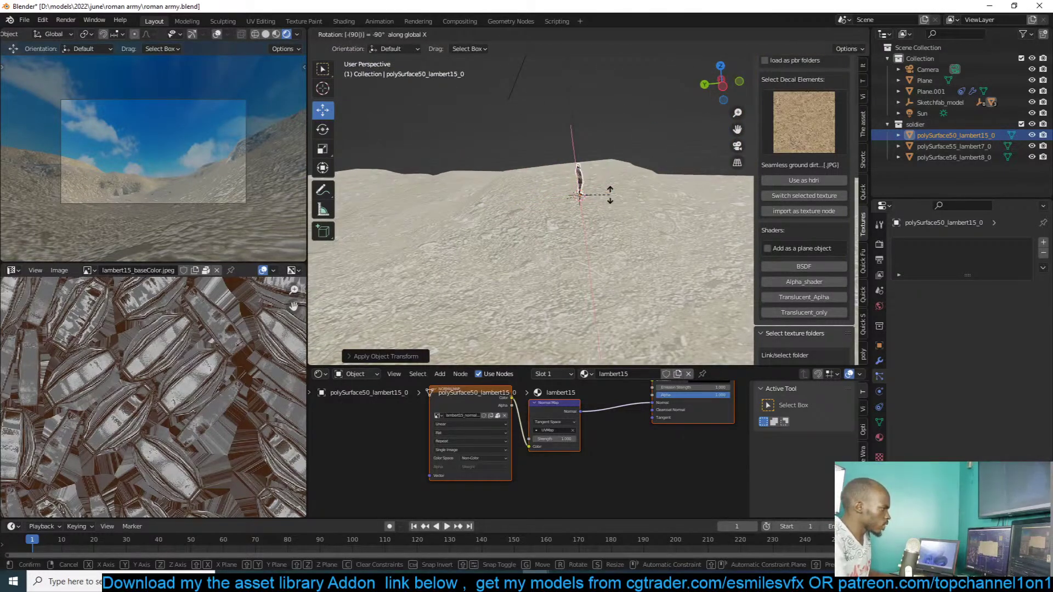
pyautogui.press('Escape')
# - Rotate the soldier body -180° about the global X axis and apply its rotation
pyautogui.press('r')
pyautogui.press('x')
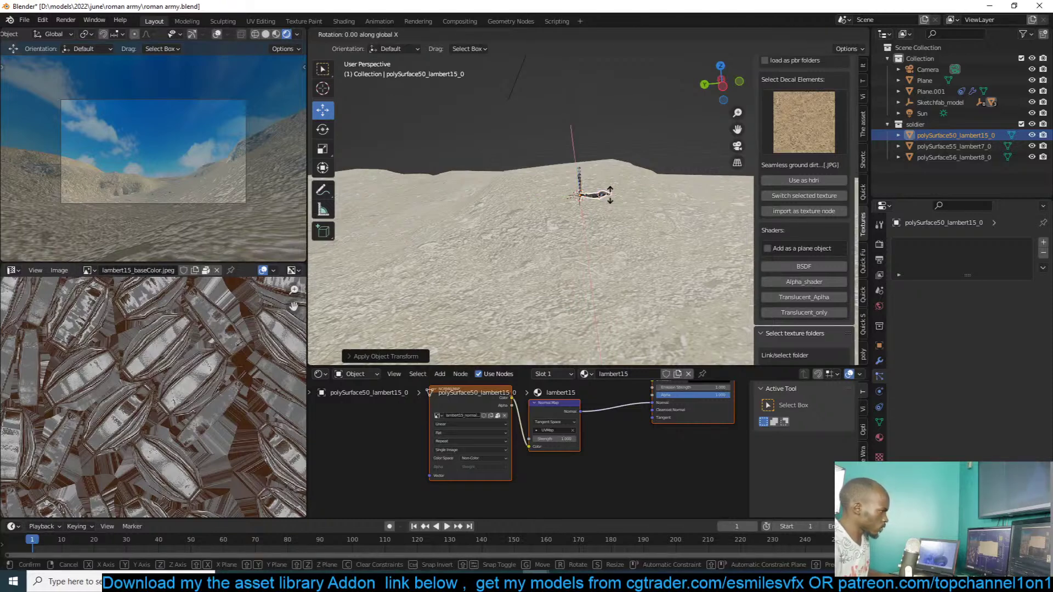
pyautogui.write('-180')
pyautogui.press('Return')
pyautogui.hotkey('ctrl', 'a')
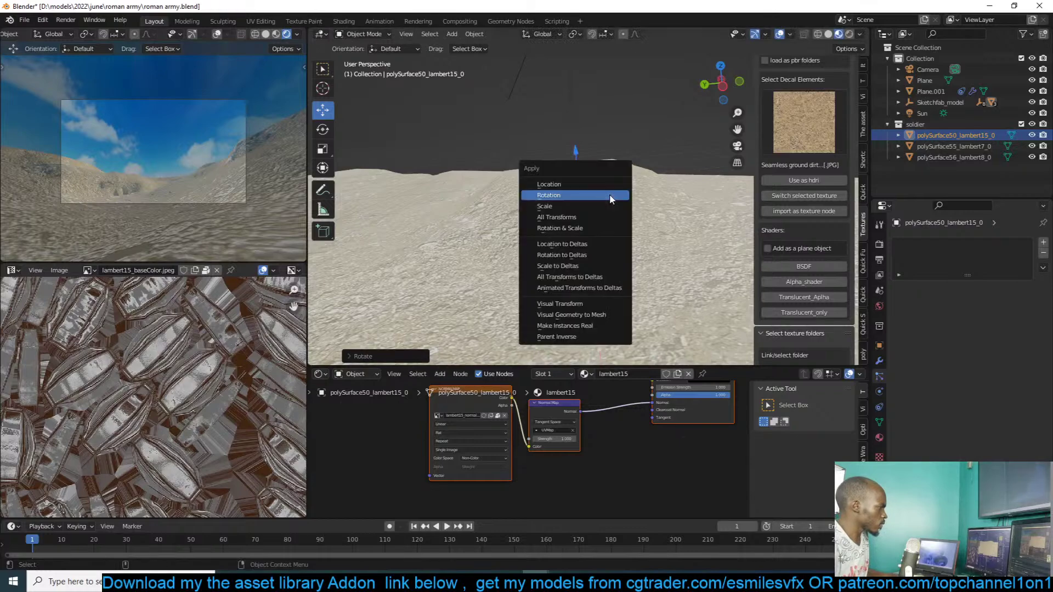
pyautogui.click(610, 196)
pyautogui.moveTo(565, 226); pyautogui.dragTo(482, 207, button='middle')
pyautogui.scroll(5, 548, 211)
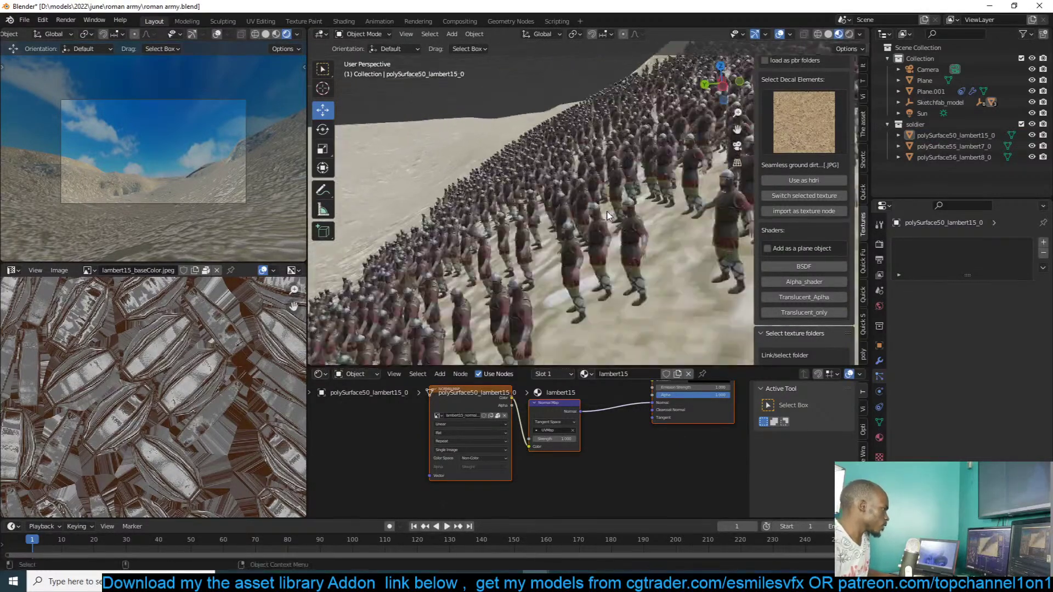
pyautogui.scroll(-2, 607, 216)
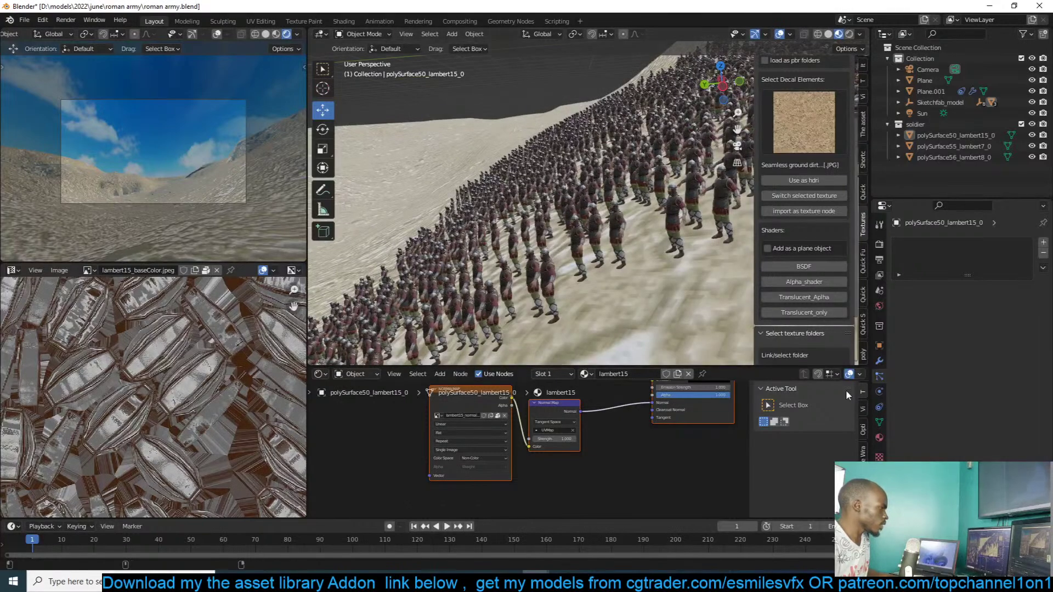
# - Select the scattering plane Plane.001 and set its particles' render scale to 1
pyautogui.click(621, 251)
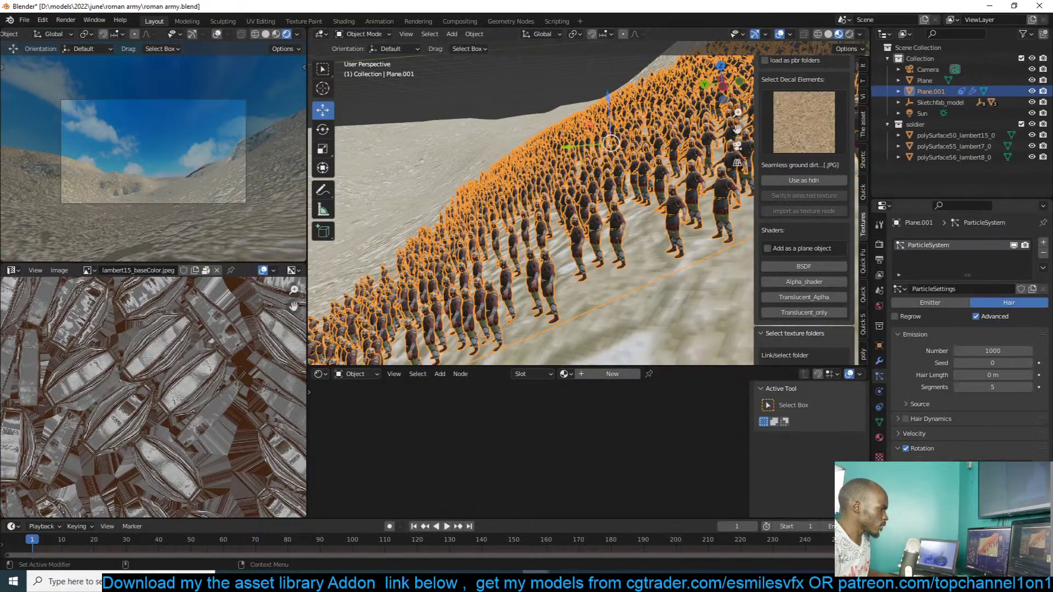
pyautogui.scroll(-7, 981, 388)
pyautogui.click(959, 430)
pyautogui.write('1')
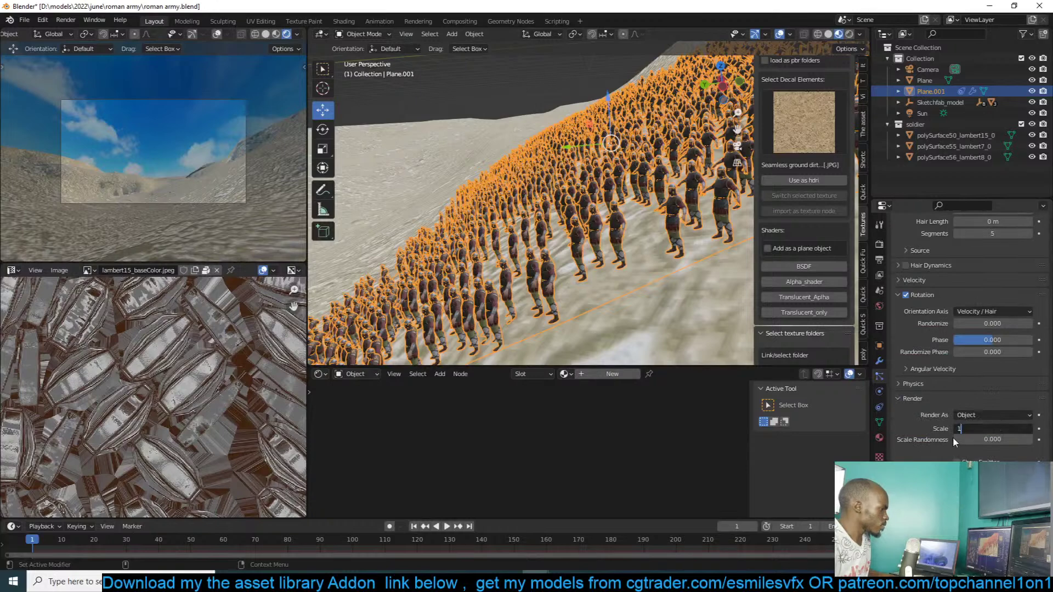
pyautogui.press('Return')
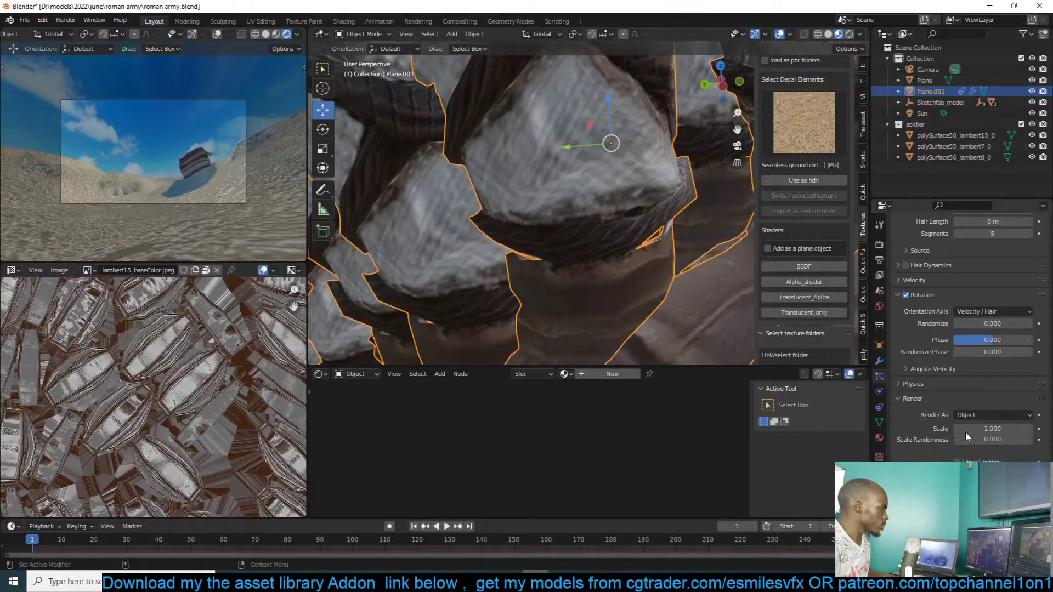
# - Set the particles' object-aligned Z velocity to 0.16 m/s
pyautogui.click(942, 296)
pyautogui.click(935, 281)
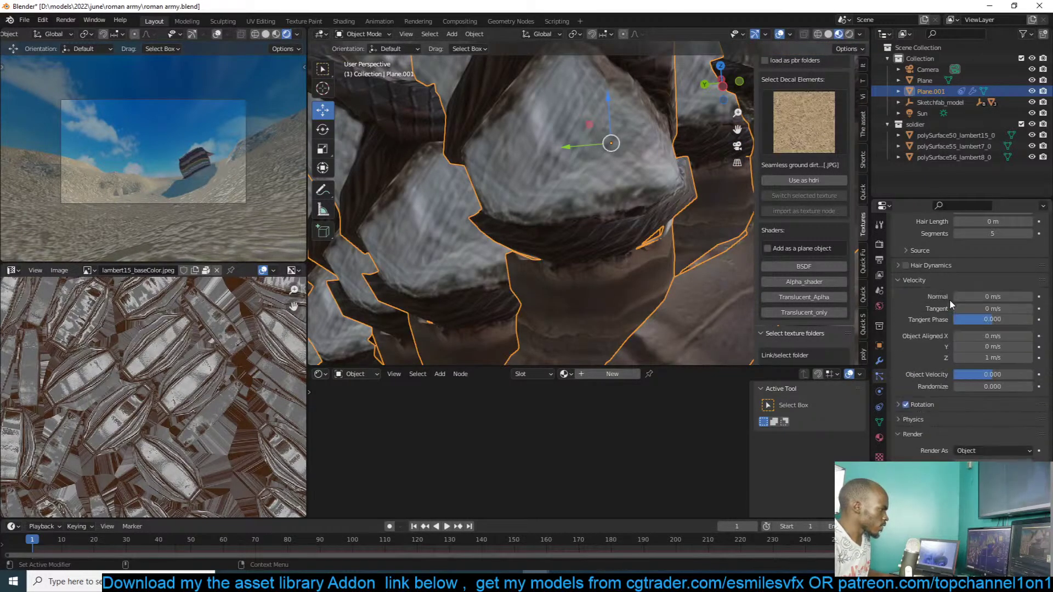
pyautogui.moveTo(1003, 357); pyautogui.dragTo(957, 358)
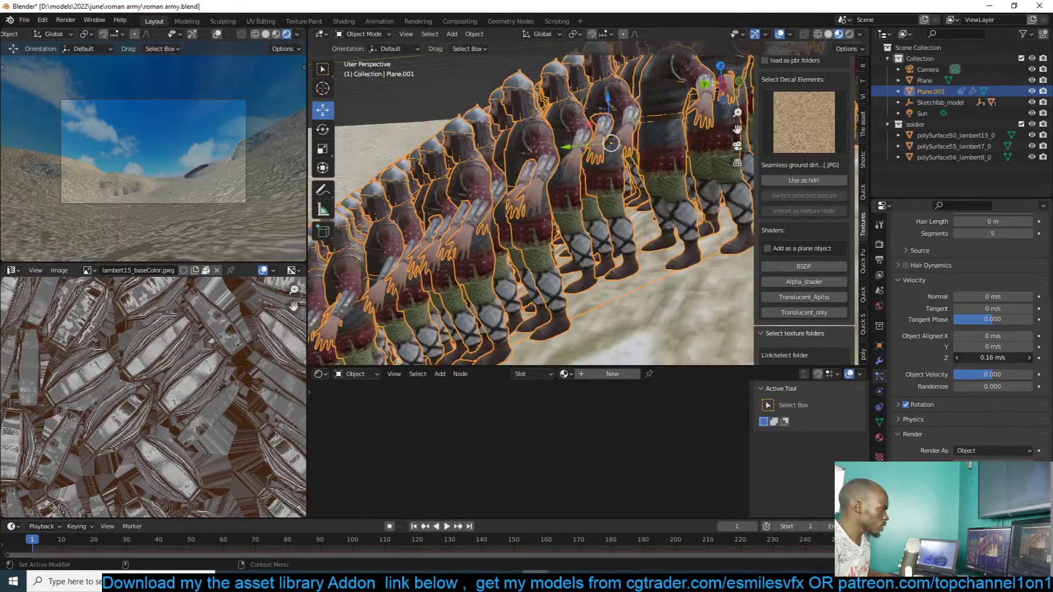
pyautogui.scroll(-5, 602, 266)
pyautogui.moveTo(645, 269); pyautogui.dragTo(576, 219, button='middle')
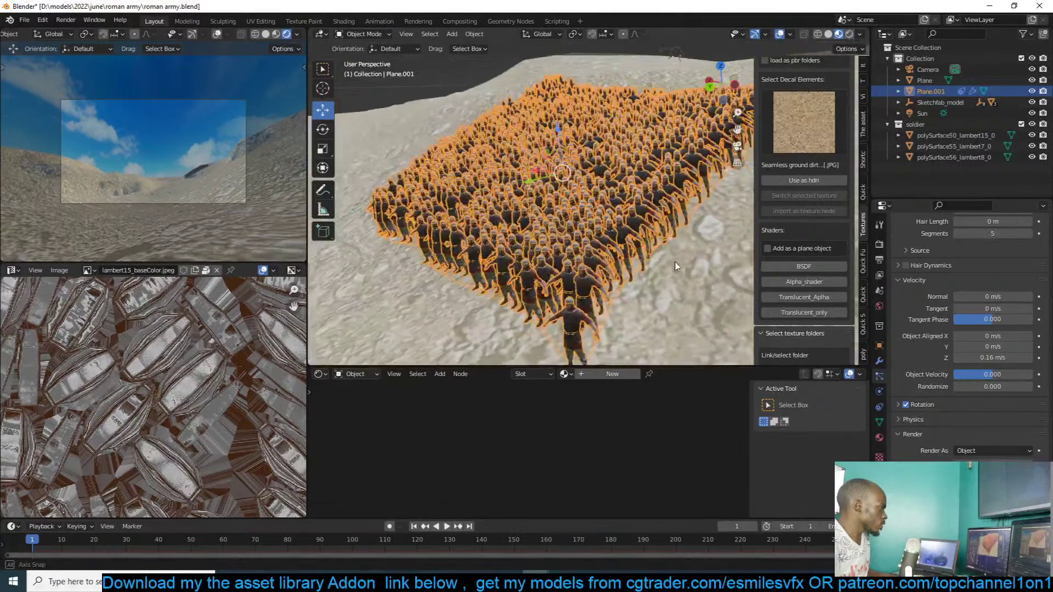
# - Snap the scattering plane Plane.001 to the 3D cursor so the army stands in the camera's view
pyautogui.hotkey('alt', 'a')
pyautogui.click(596, 244)
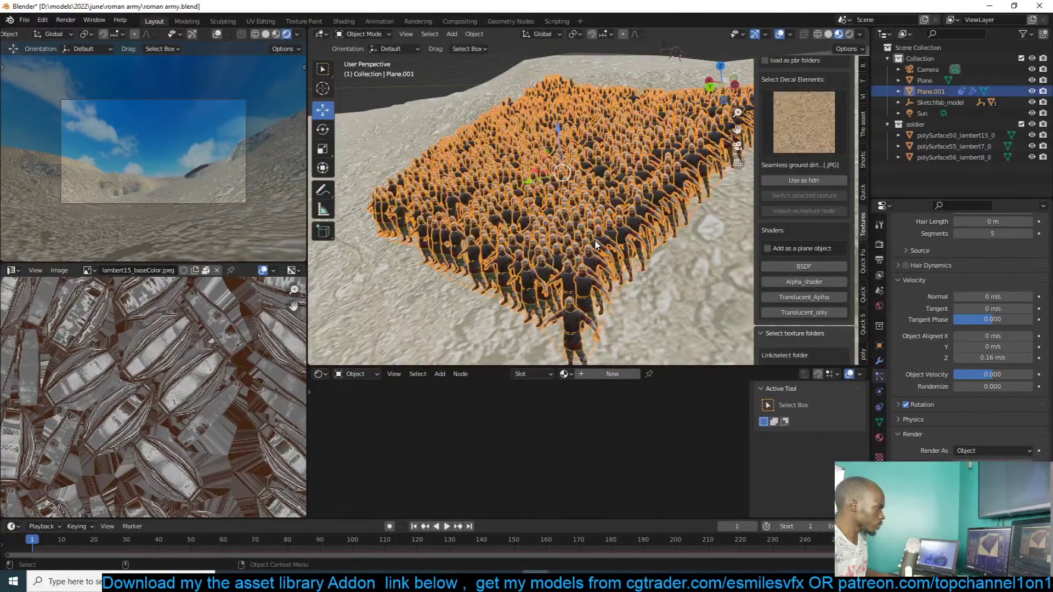
pyautogui.press('KP_0')
pyautogui.scroll(3, 660, 212)
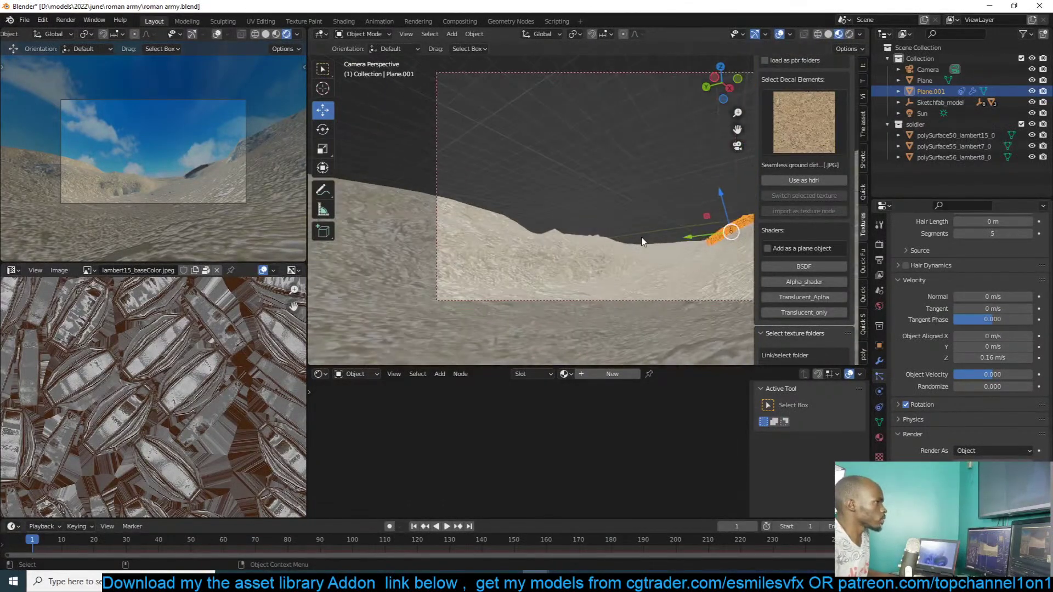
pyautogui.hotkey('shift', 's')
pyautogui.click(653, 188)
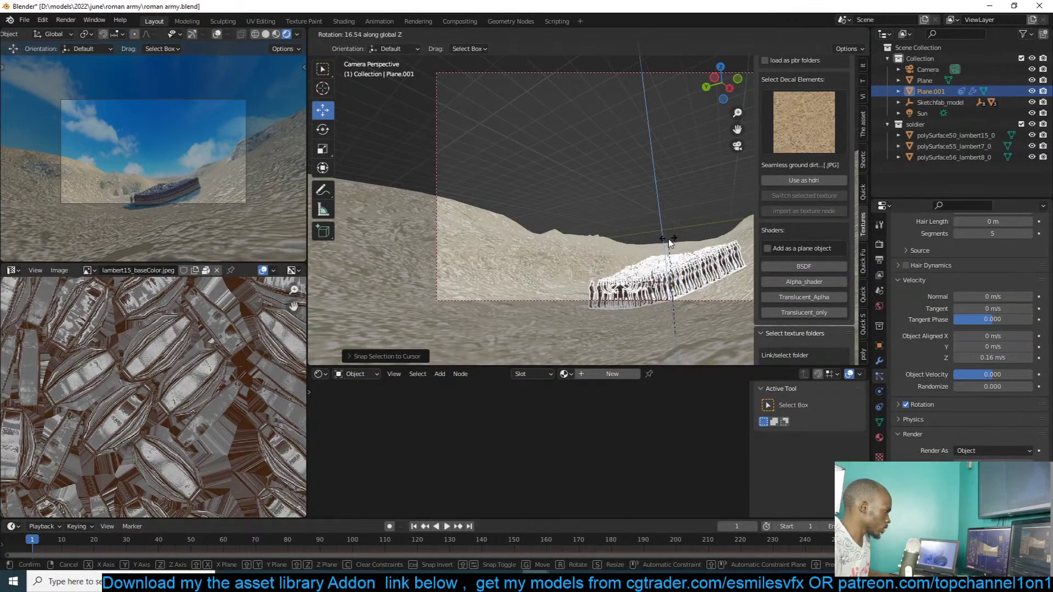
# - View the army from above and set the number of hair particles to 500
pyautogui.press('KP_0')
pyautogui.press('KP_7')
pyautogui.scroll(-2, 669, 242)
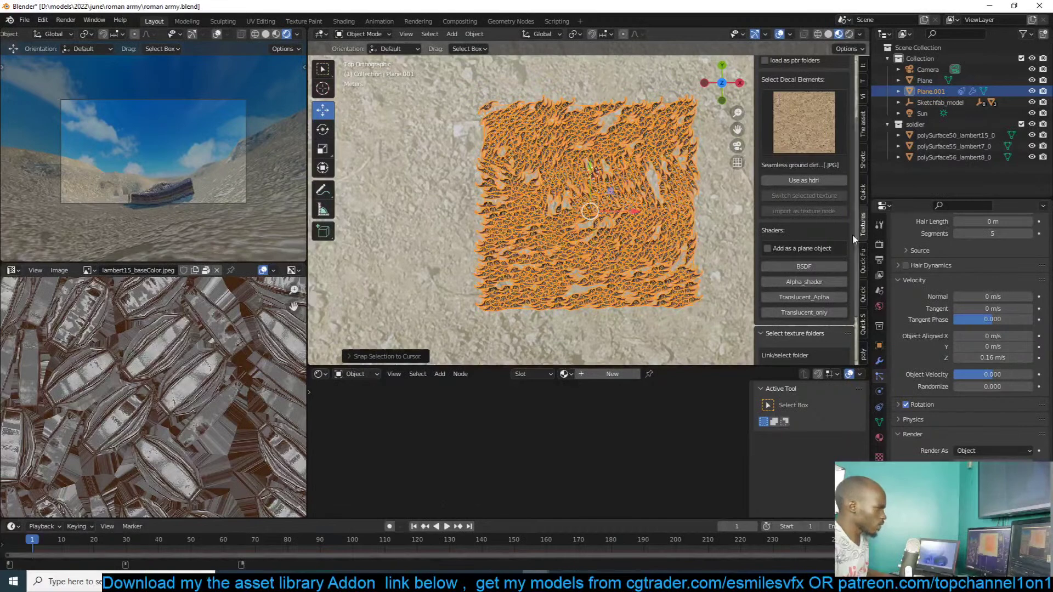
pyautogui.scroll(6, 955, 259)
pyautogui.doubleClick(993, 351)
pyautogui.write('500')
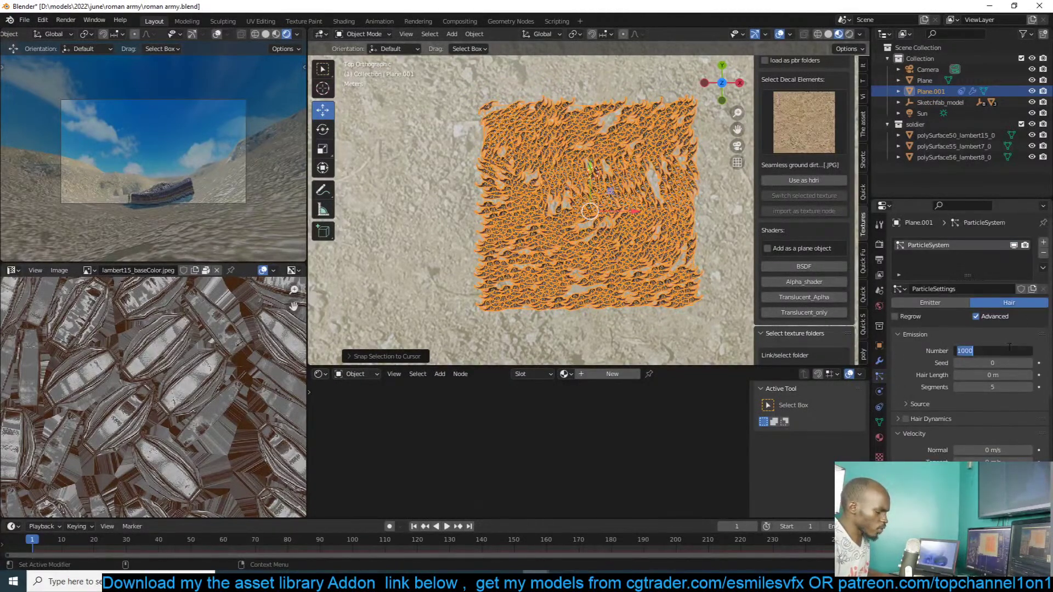
pyautogui.press('Return')
# - Stretch the scattering plane along the global X axis by a factor of about 4.1
pyautogui.press('s')
pyautogui.press('x')
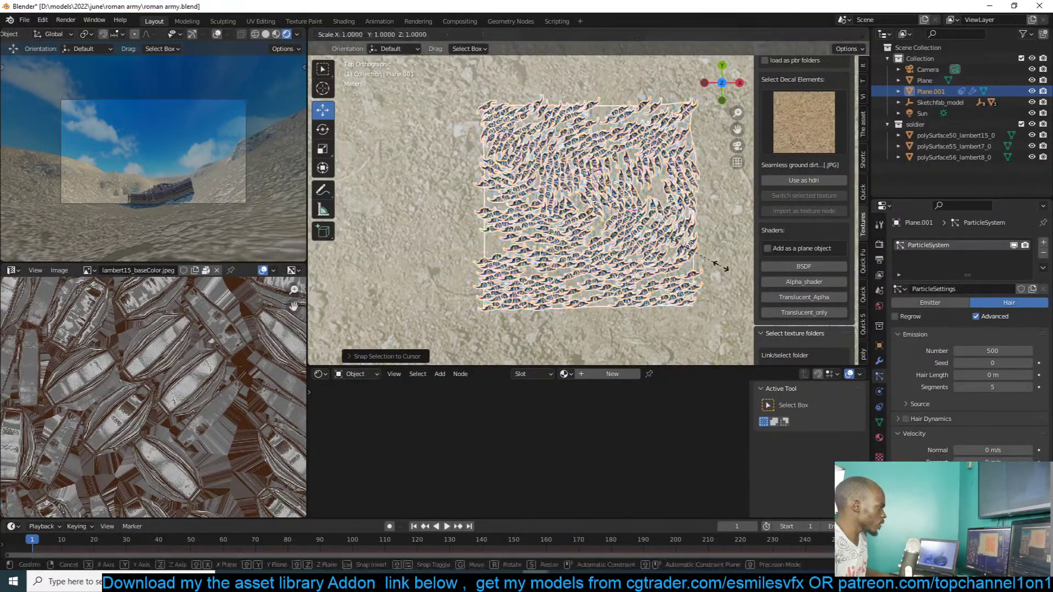
pyautogui.click(692, 266)
pyautogui.press('s')
pyautogui.press('y')
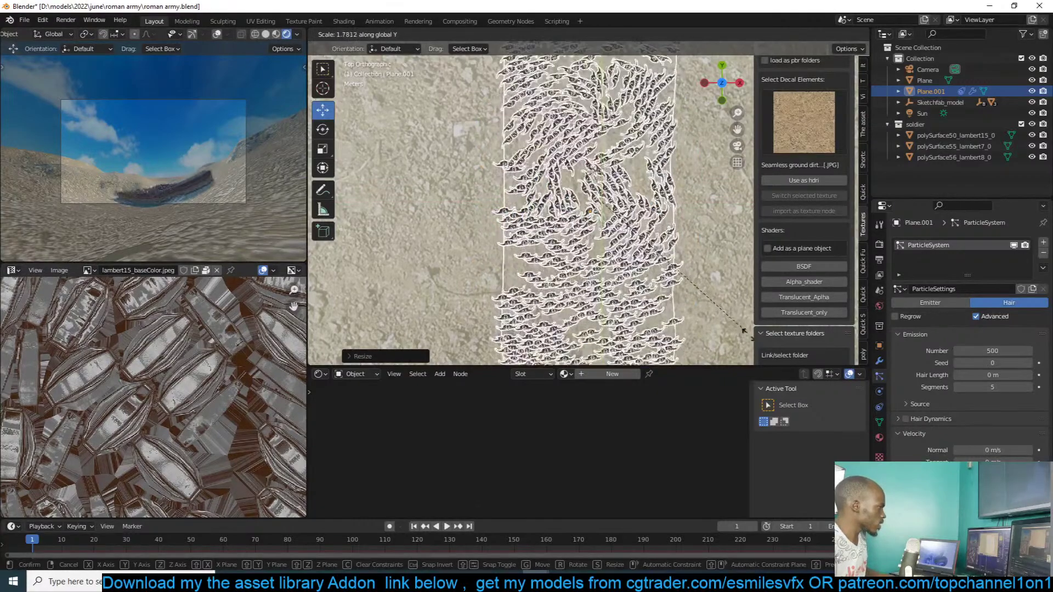
pyautogui.press('Escape')
pyautogui.press('s')
pyautogui.press('x')
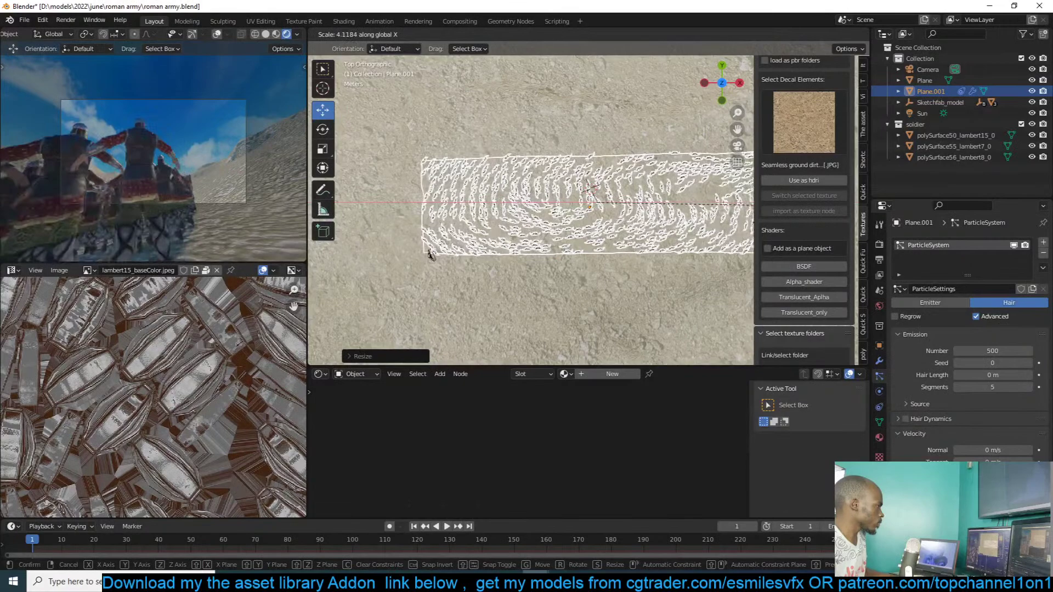
pyautogui.click(745, 215)
# - Examine the stretched soldier formation on the valley floor from several angles and distances
pyautogui.moveTo(745, 215); pyautogui.dragTo(616, 64, button='middle')
pyautogui.scroll(5, 627, 104)
pyautogui.scroll(-5, 627, 104)
pyautogui.moveTo(626, 104); pyautogui.dragTo(541, 121, button='middle')
pyautogui.moveTo(514, 180); pyautogui.dragTo(696, 186, button='middle')
pyautogui.scroll(5, 642, 185)
pyautogui.scroll(-5, 610, 203)
pyautogui.scroll(-5, 616, 214)
pyautogui.scroll(5, 699, 215)
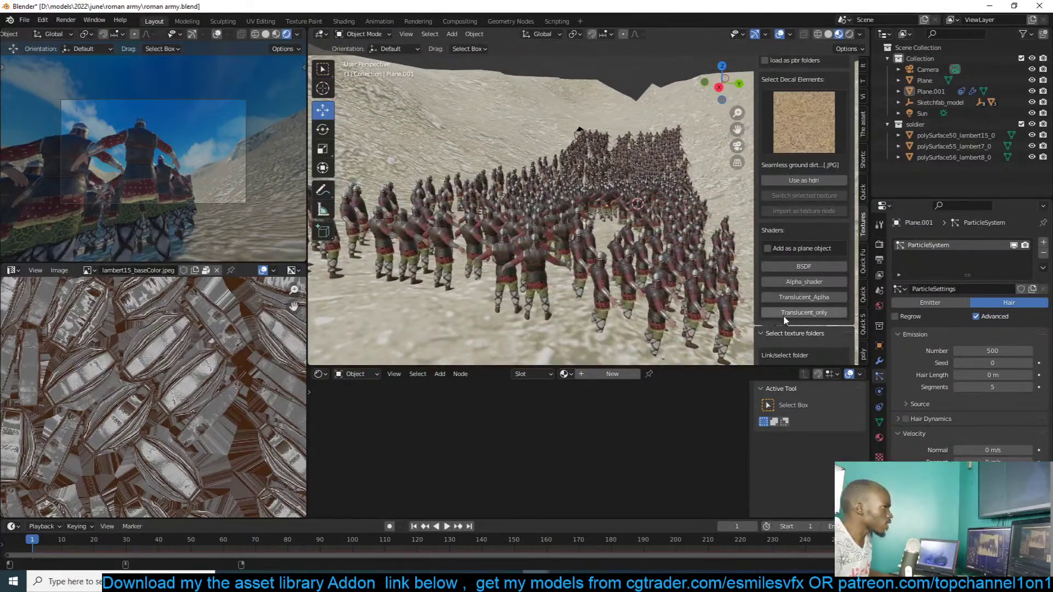
# - Try a small Randomize value for the particle velocity and undo it
pyautogui.scroll(-4, 944, 401)
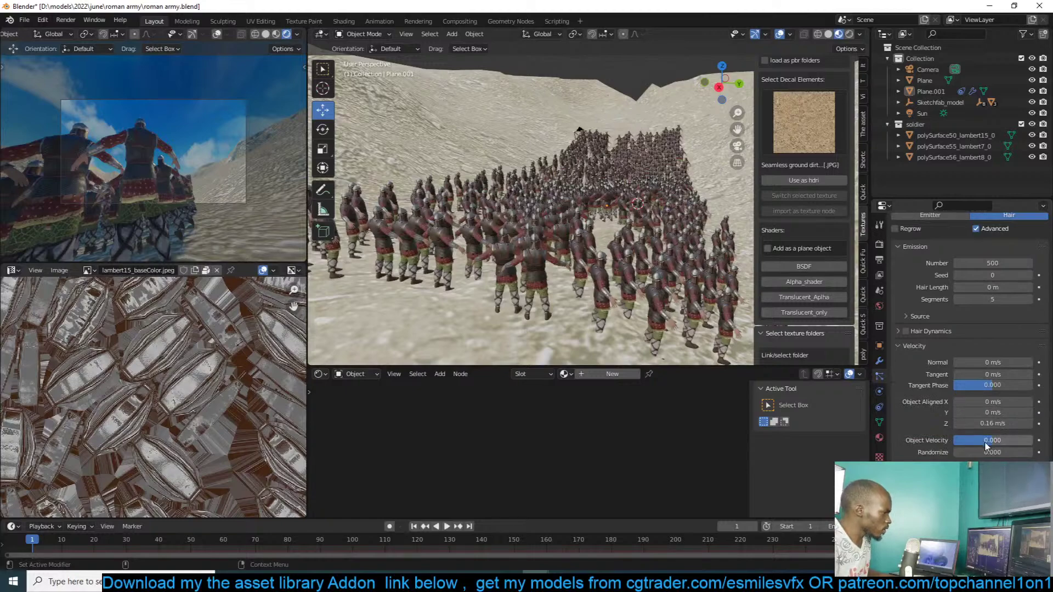
pyautogui.moveTo(971, 453); pyautogui.dragTo(984, 453)
pyautogui.hotkey('ctrl', 'z')
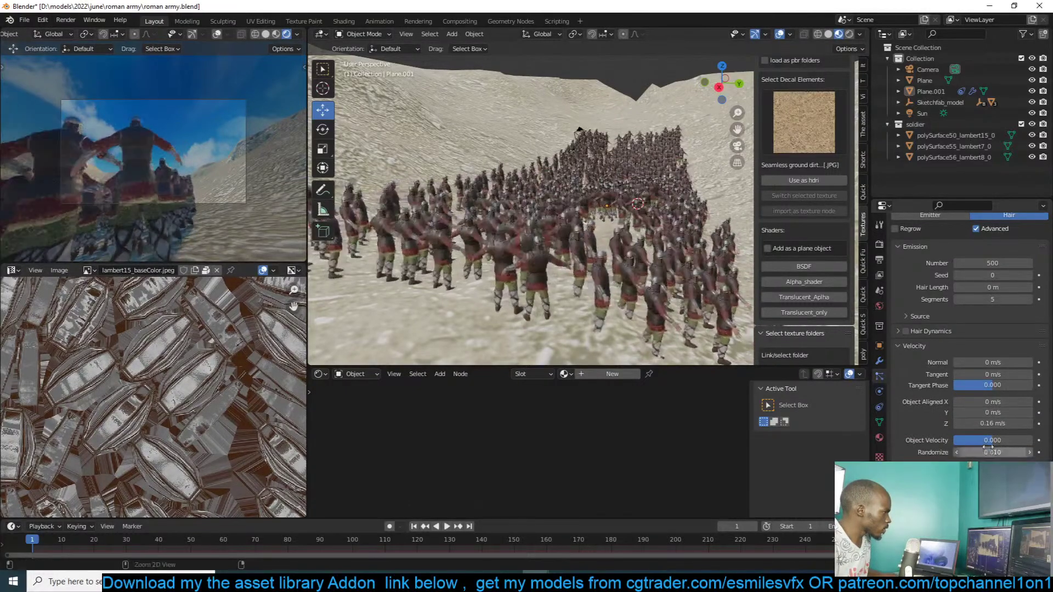
# - Set the particle rotation's Randomize to 0.313, Phase to 0.939 and Randomize Phase to 0.218, and check the army through the camera
pyautogui.scroll(-5, 975, 455)
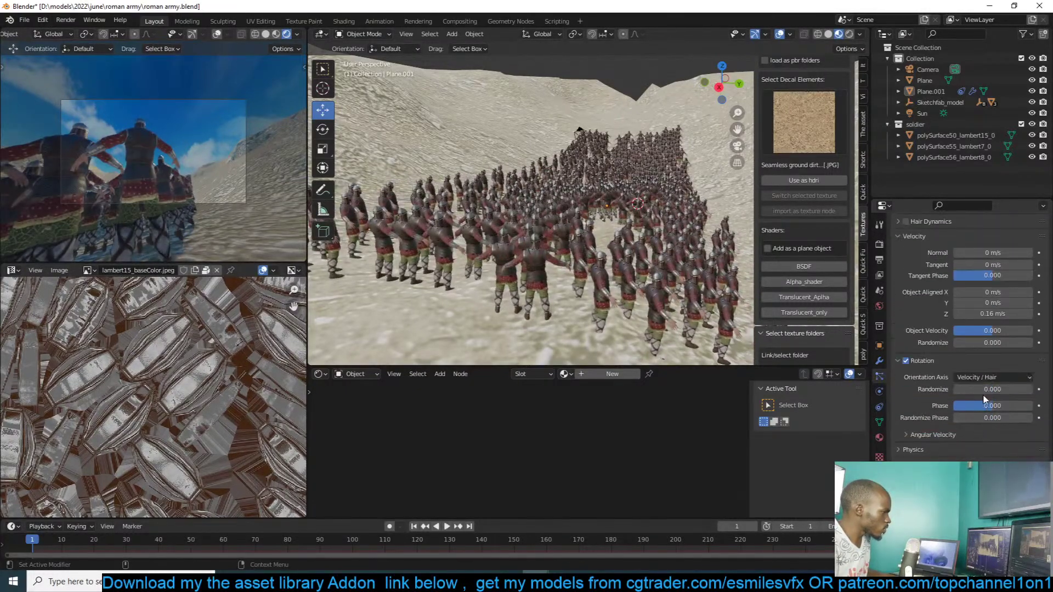
pyautogui.moveTo(987, 389); pyautogui.dragTo(1014, 420)
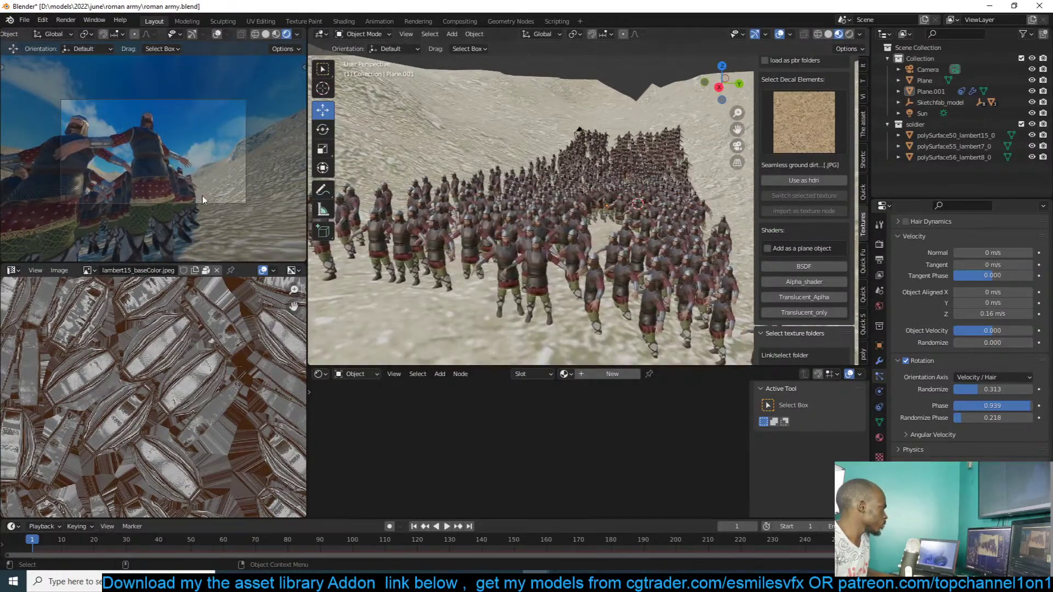
pyautogui.scroll(-8, 505, 255)
pyautogui.press('KP_0')
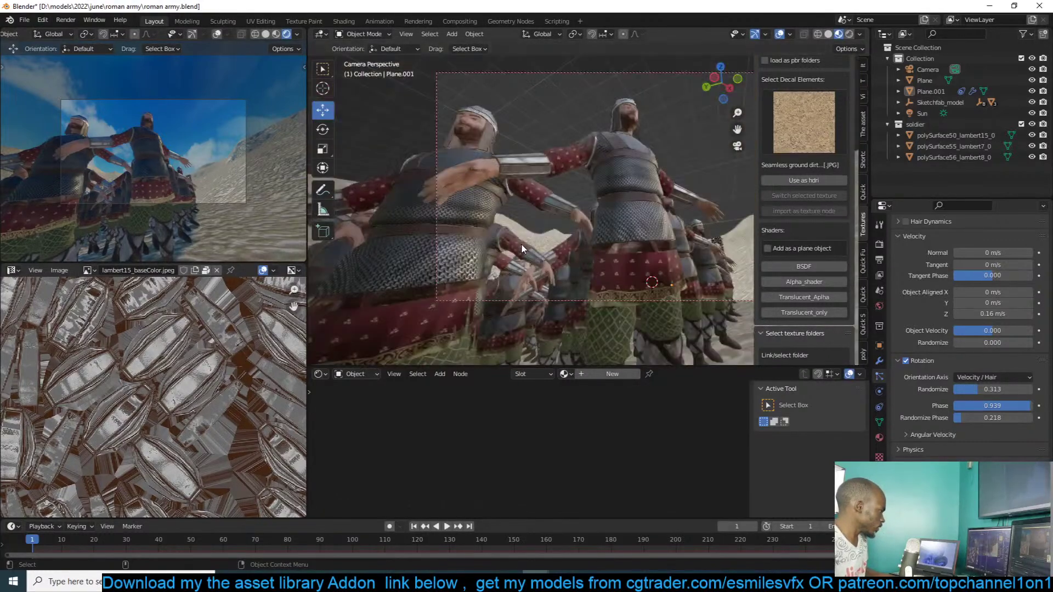
# - Reselect the scattering plane and lower its particles' object-aligned Z velocity to 0.095 m/s
pyautogui.click(661, 140)
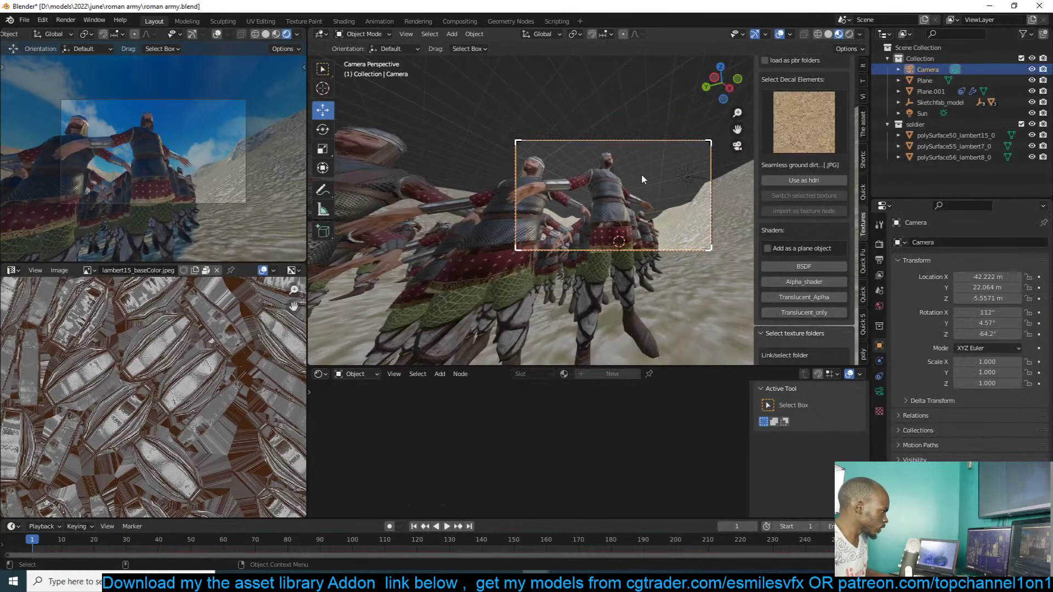
pyautogui.click(633, 192)
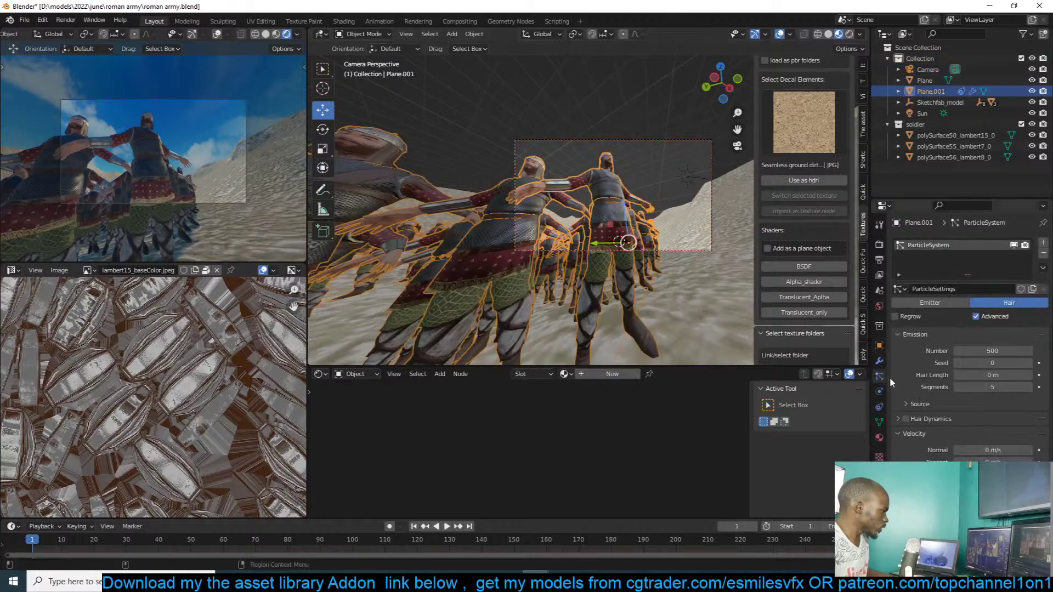
pyautogui.scroll(-3, 977, 329)
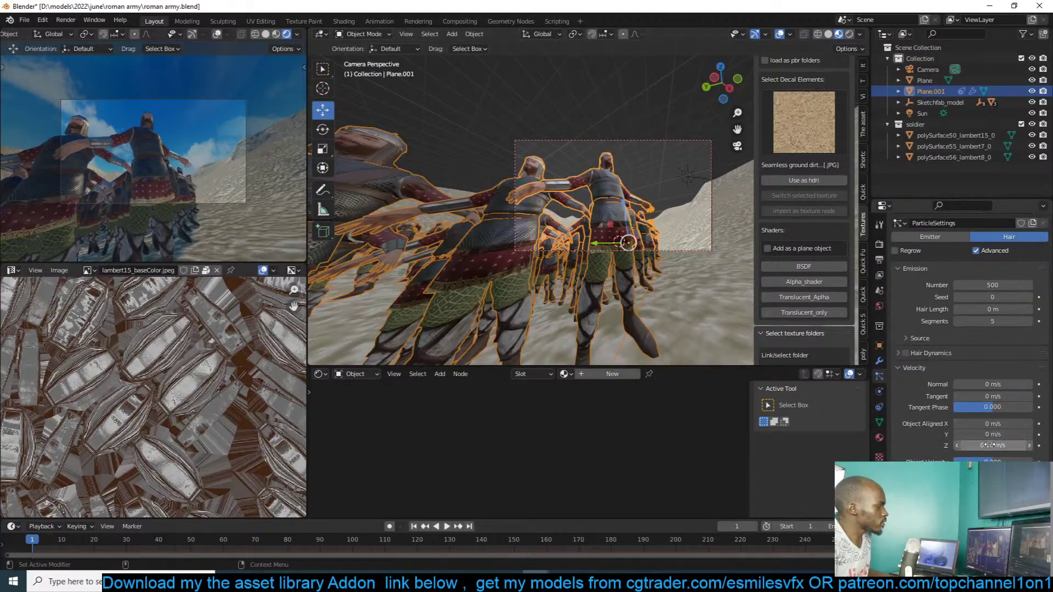
pyautogui.moveTo(1007, 445); pyautogui.dragTo(982, 445)
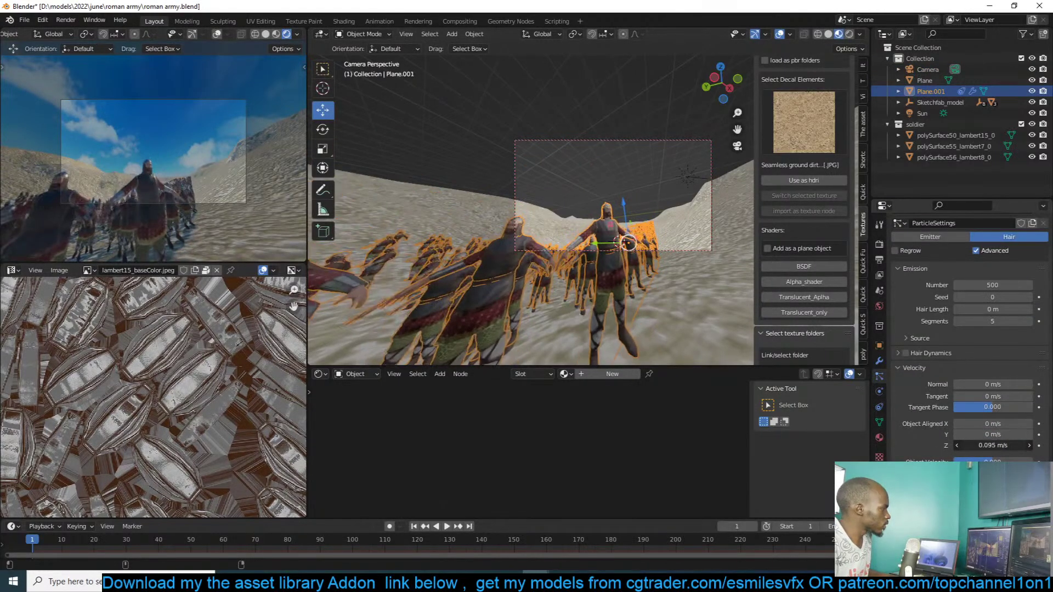
# - Move the scattering plane along the X axis away from the camera in top view
pyautogui.press('KP_7')
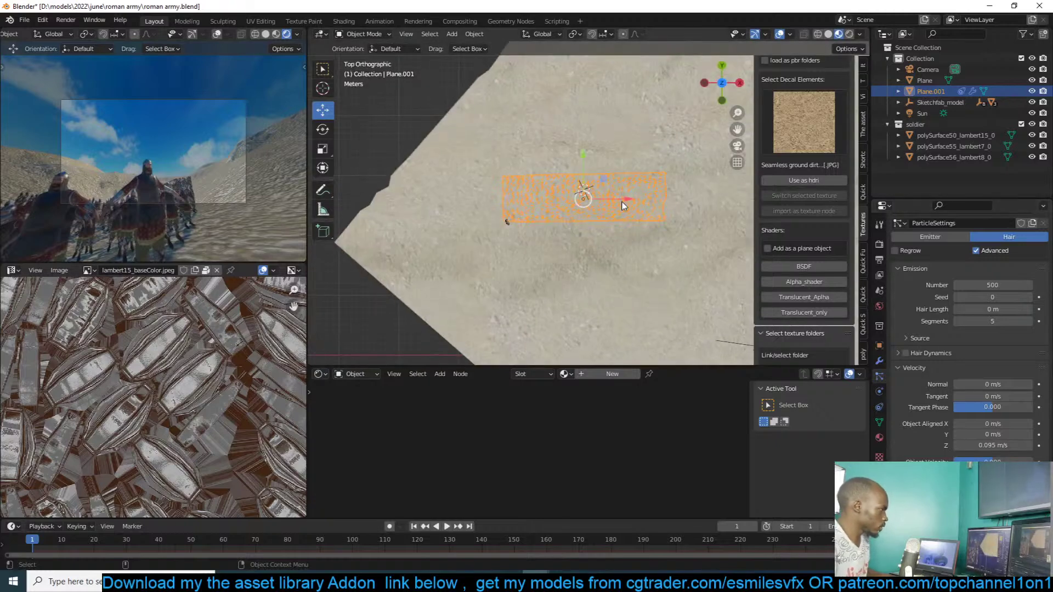
pyautogui.moveTo(620, 202); pyautogui.dragTo(648, 195)
pyautogui.moveTo(648, 195); pyautogui.dragTo(526, 231, button='middle')
# - Select the camera and rotate it in top view to about -45° around Z so the army is framed from the new angle
pyautogui.click(503, 230)
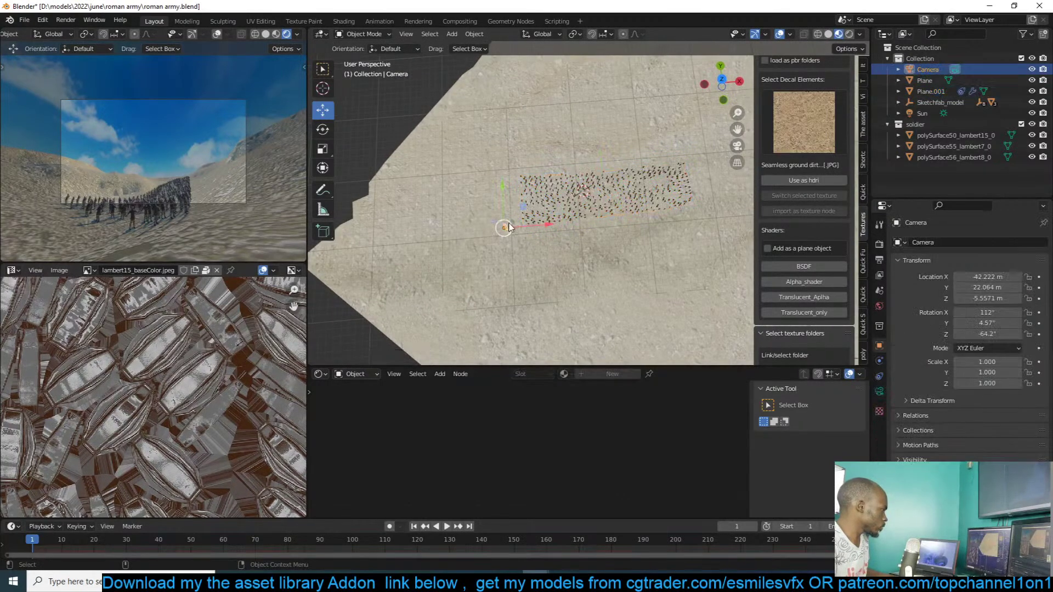
pyautogui.scroll(-5, 638, 442)
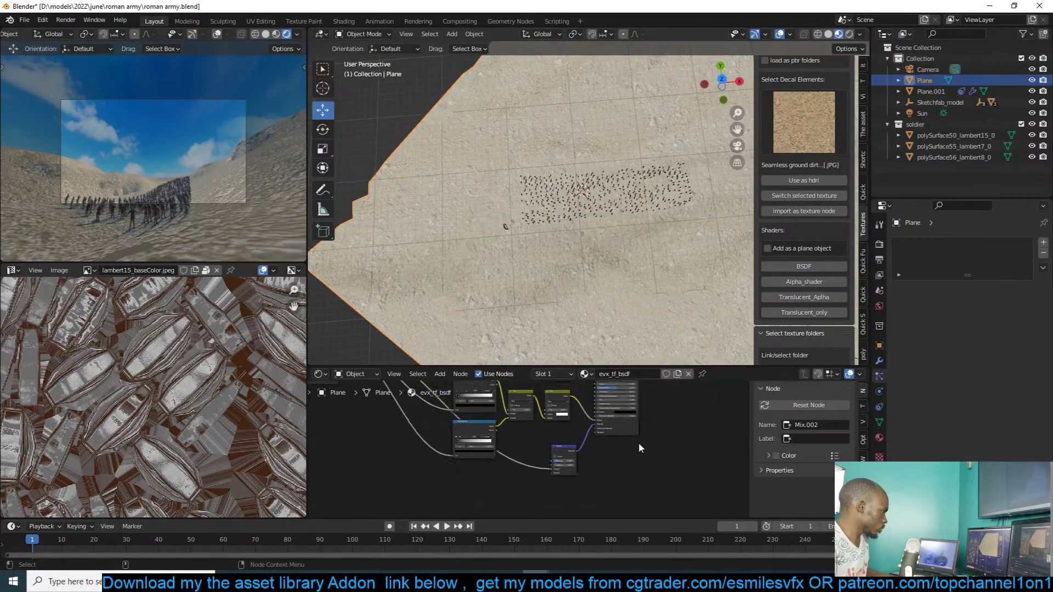
pyautogui.press('KP_7')
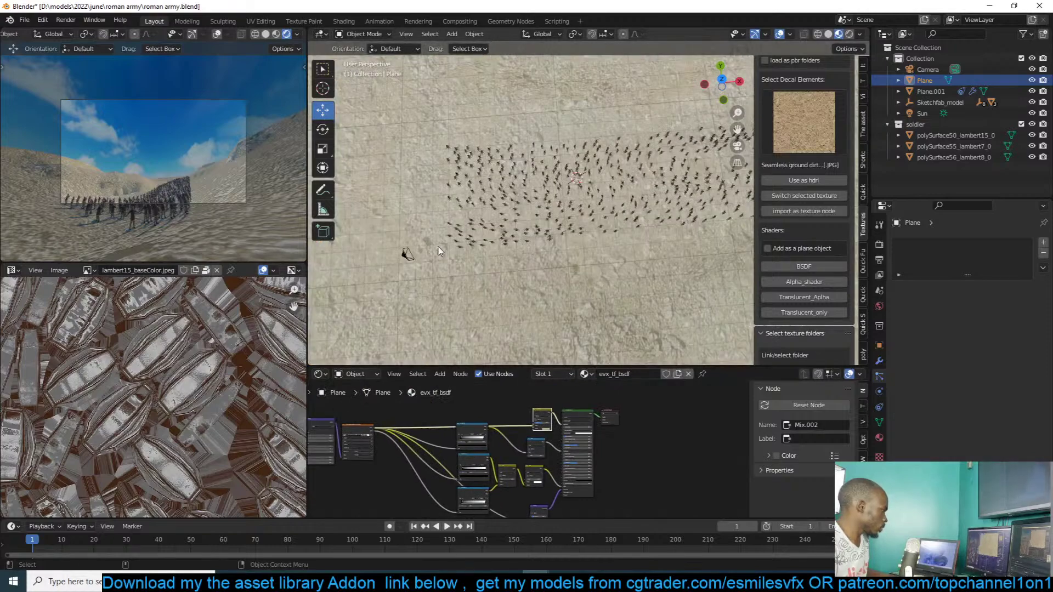
pyautogui.click(414, 261)
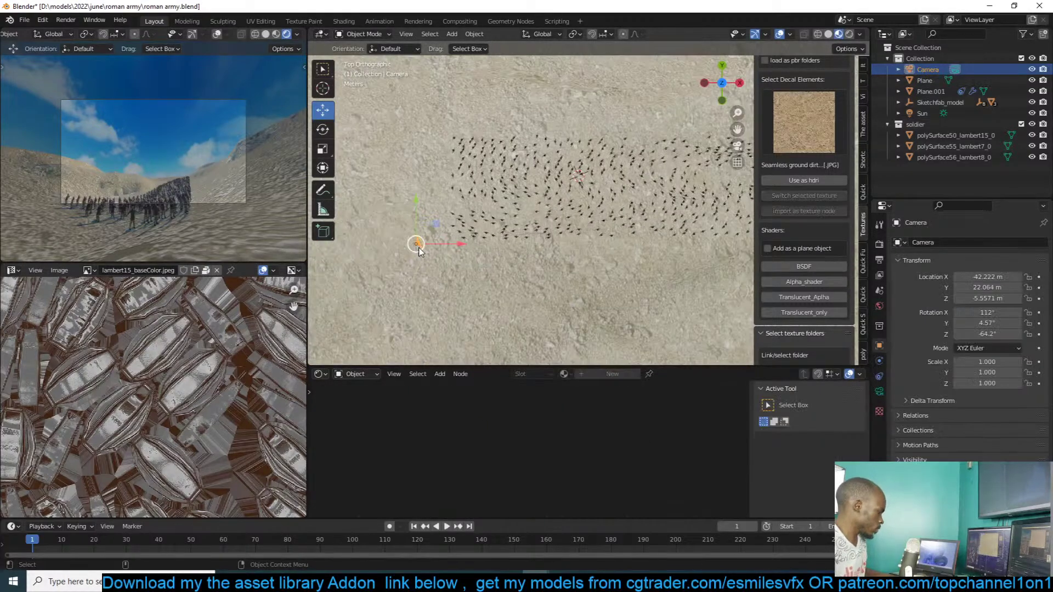
pyautogui.press('r')
pyautogui.click(418, 242)
pyautogui.press('r')
pyautogui.press('r')
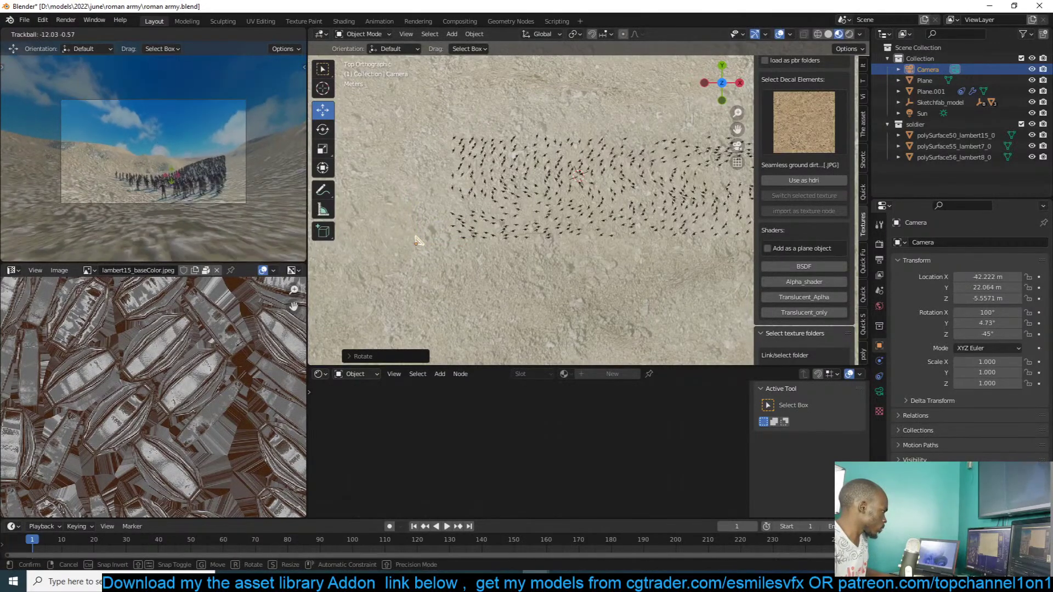
pyautogui.rightClick(418, 241)
# - Inspect the soldiers' orientation against the scattering plane's particle rotation settings, deselect everything and save the file
pyautogui.scroll(5, 416, 243)
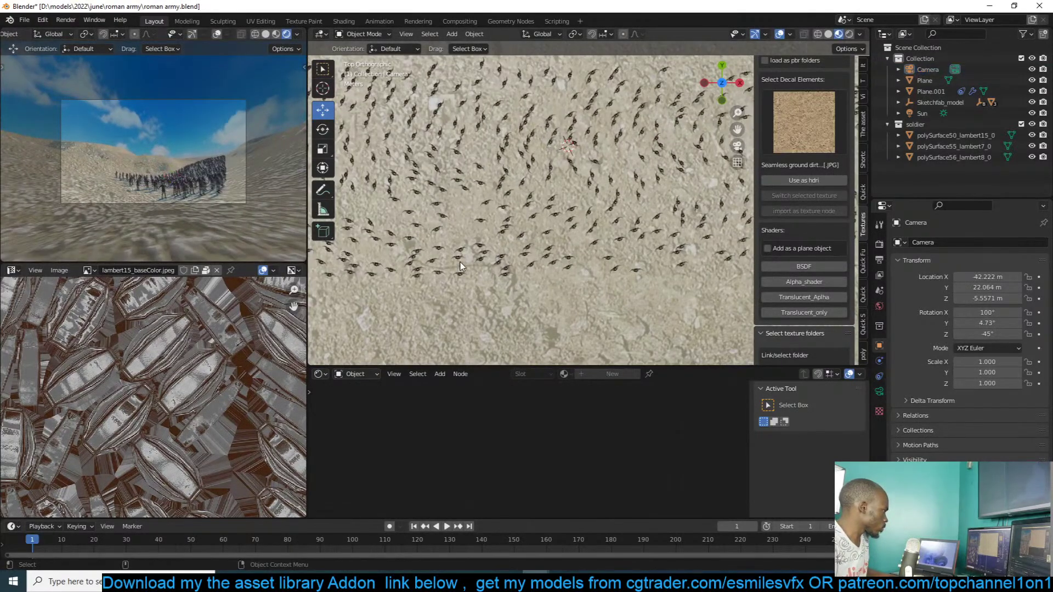
pyautogui.click(571, 280)
pyautogui.scroll(-5, 947, 436)
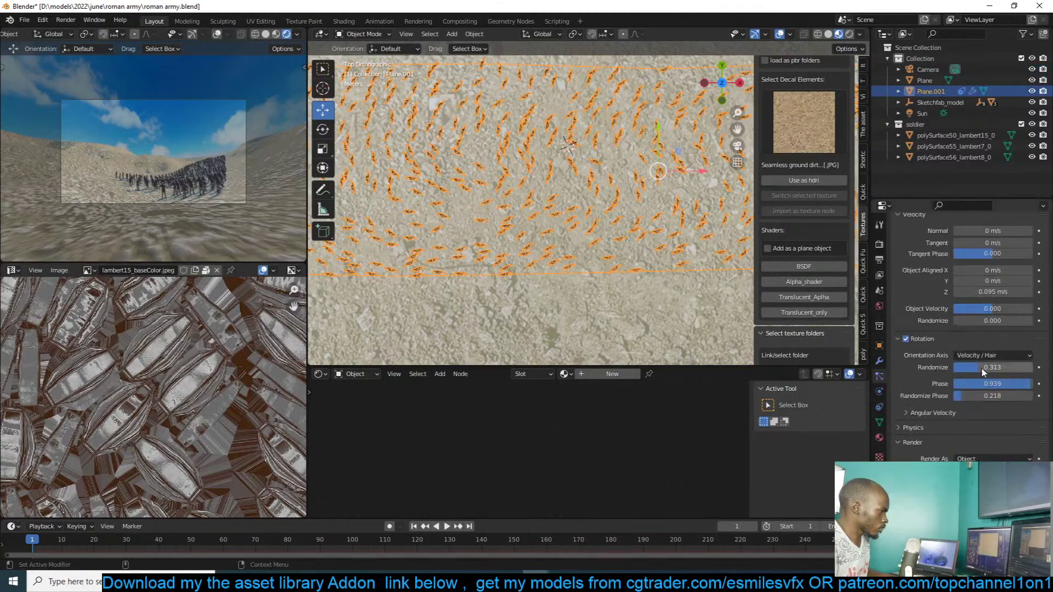
pyautogui.rightClick(990, 388)
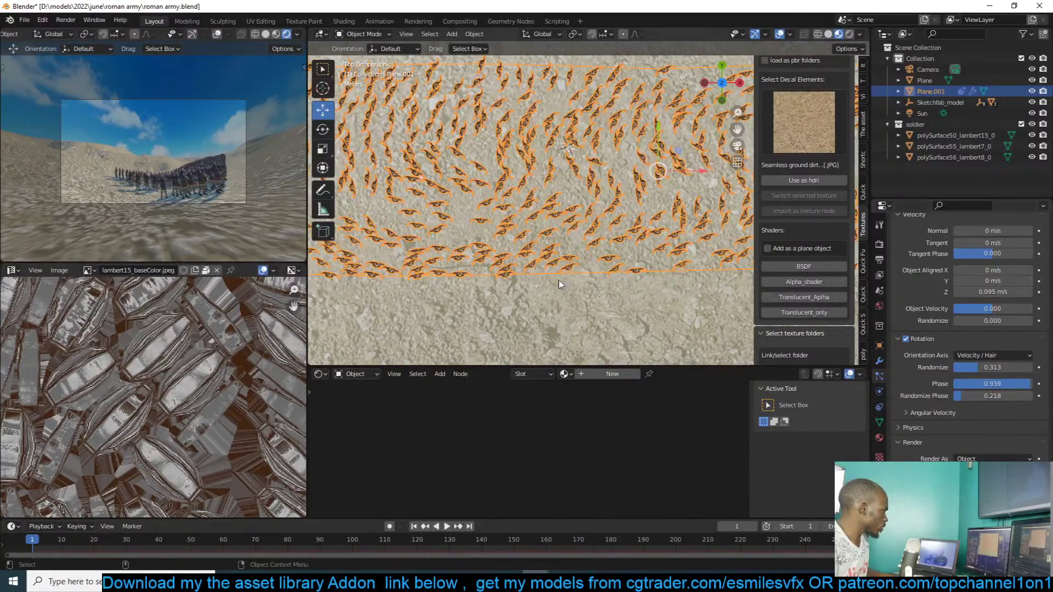
pyautogui.scroll(2, 584, 295)
pyautogui.click(510, 264)
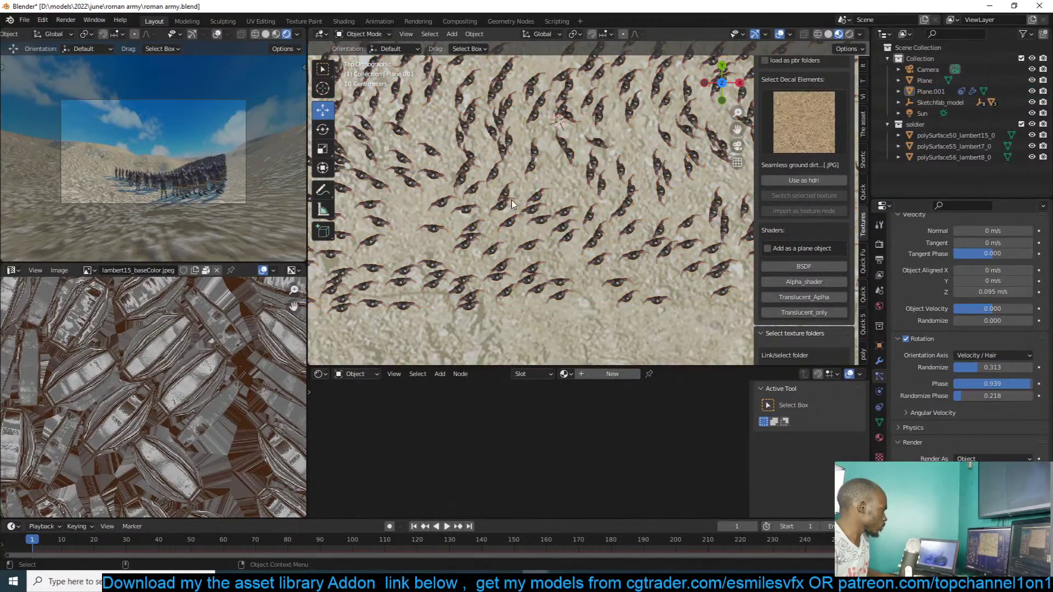
pyautogui.scroll(-2, 544, 253)
pyautogui.hotkey('ctrl', 's')
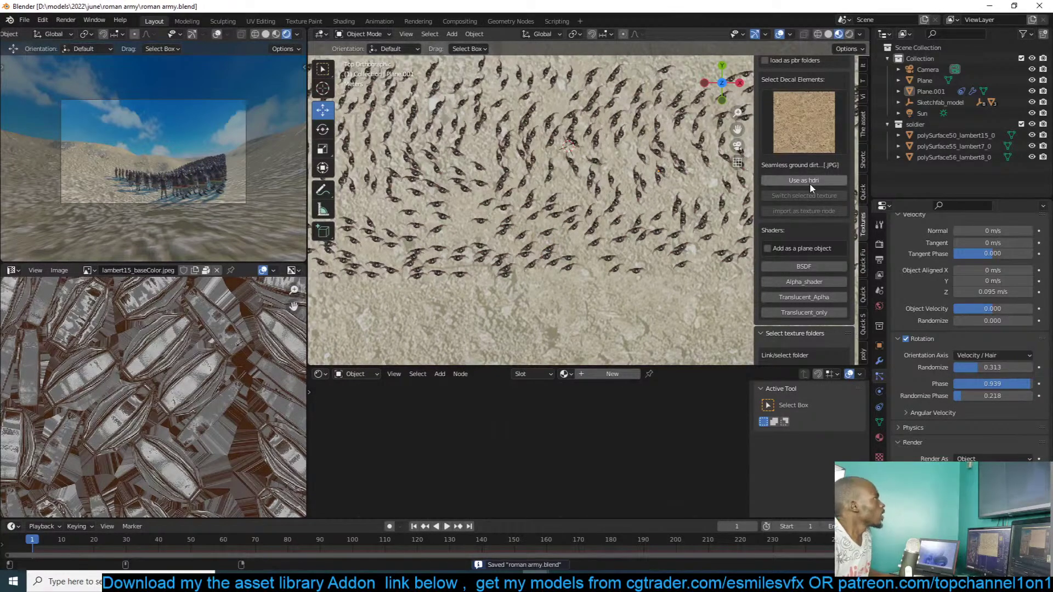
# - Search the asset library's objects for "building" and switch the library directory to D:\models\libraries\building
pyautogui.scroll(4, 810, 183)
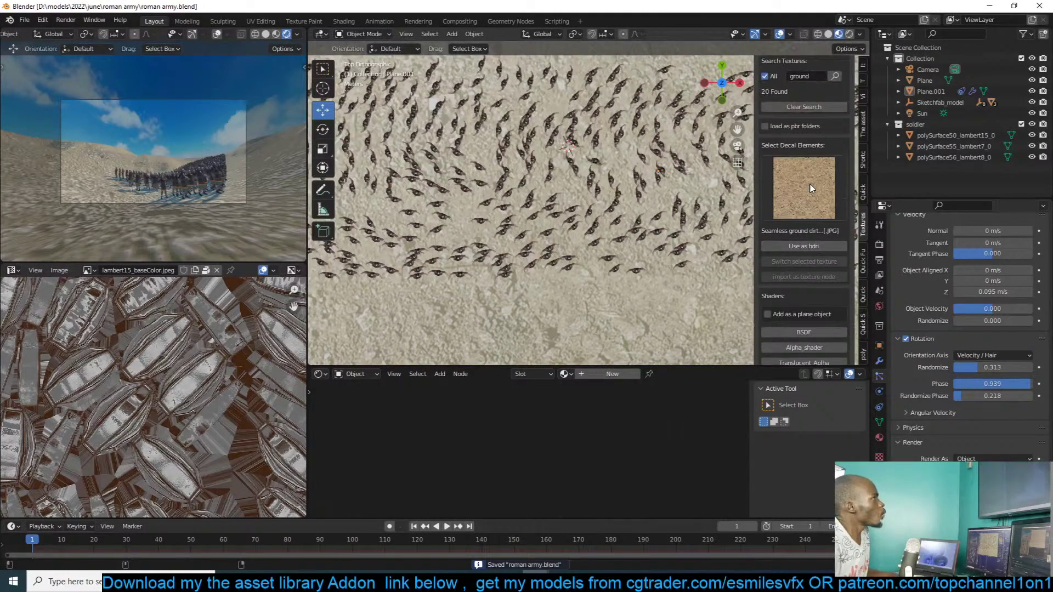
pyautogui.click(864, 82)
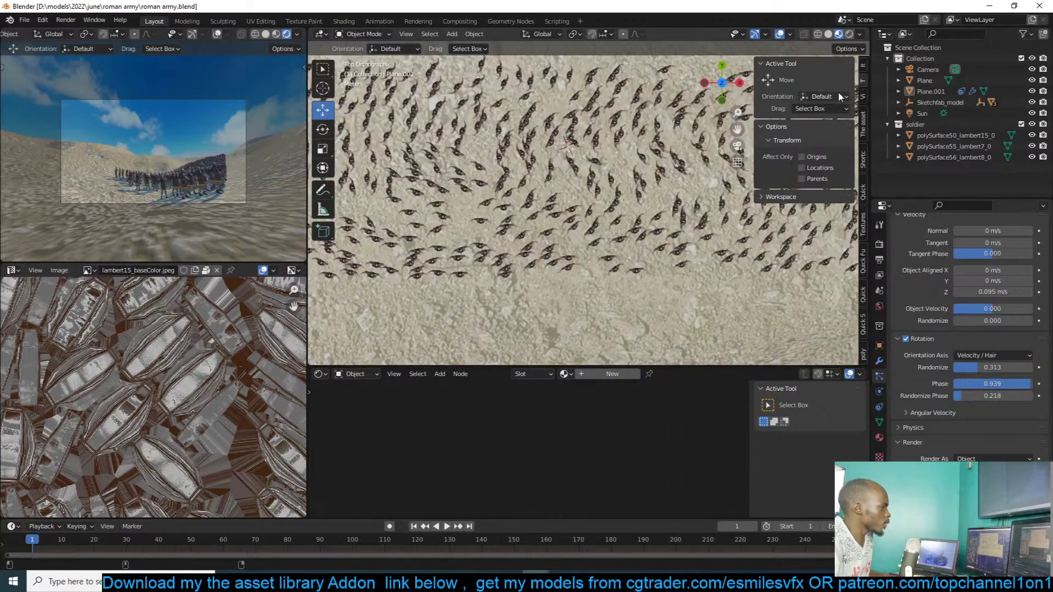
pyautogui.click(862, 129)
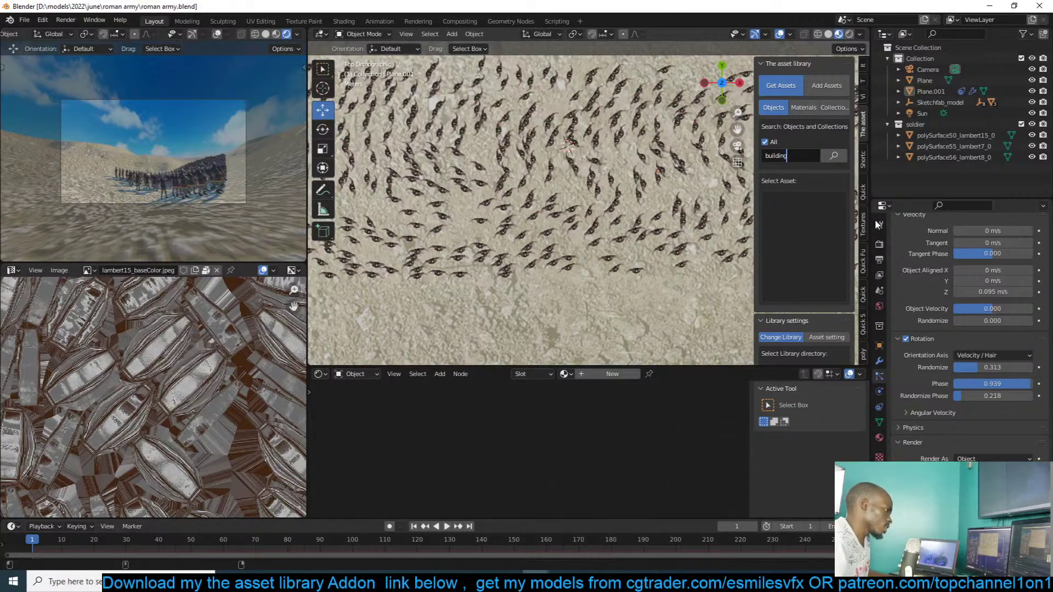
pyautogui.press('Return')
pyautogui.scroll(-5, 811, 237)
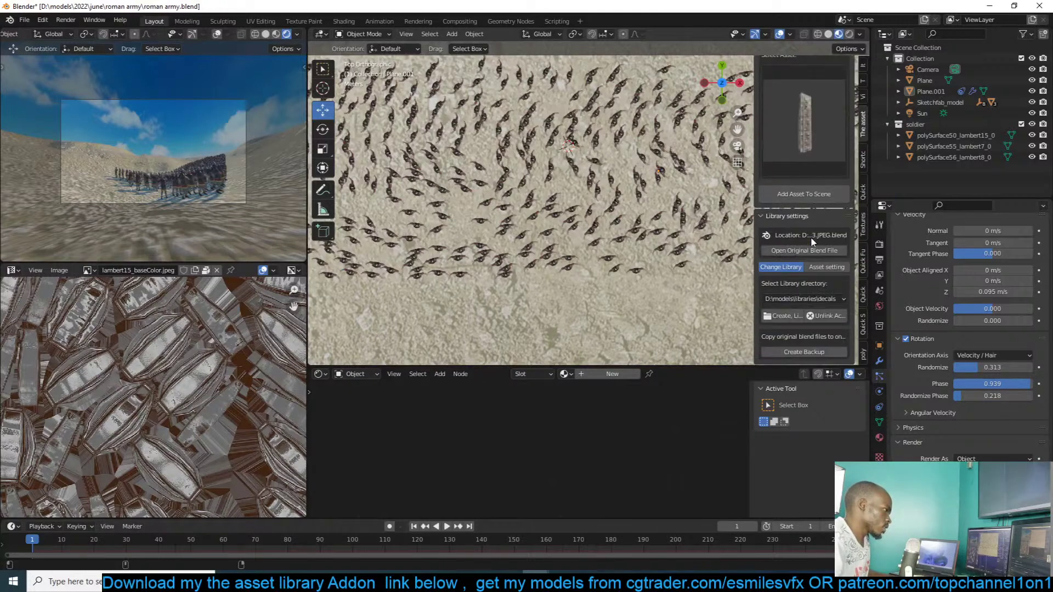
pyautogui.click(826, 299)
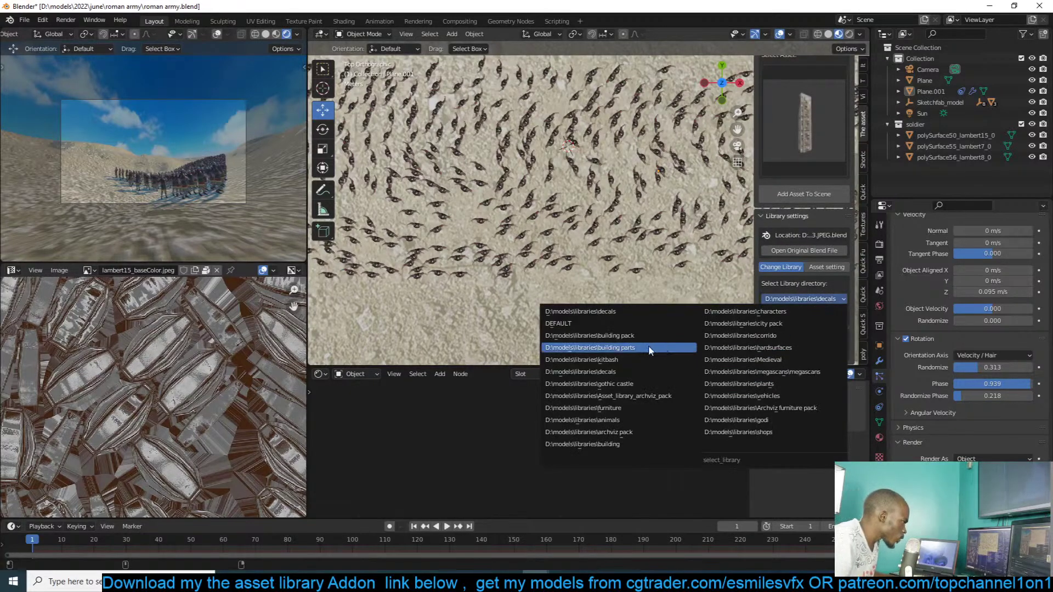
pyautogui.click(623, 443)
pyautogui.click(823, 113)
pyautogui.scroll(5, 825, 108)
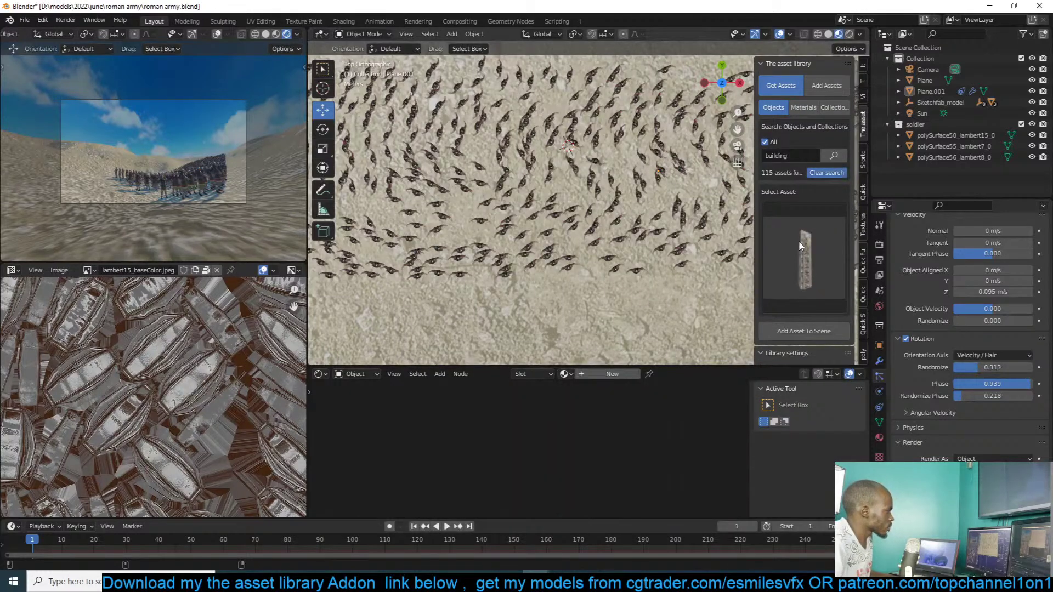
# - Search the asset library for "rome" and add the roman building rome 3 asset on the terrain beside the army
pyautogui.click(826, 173)
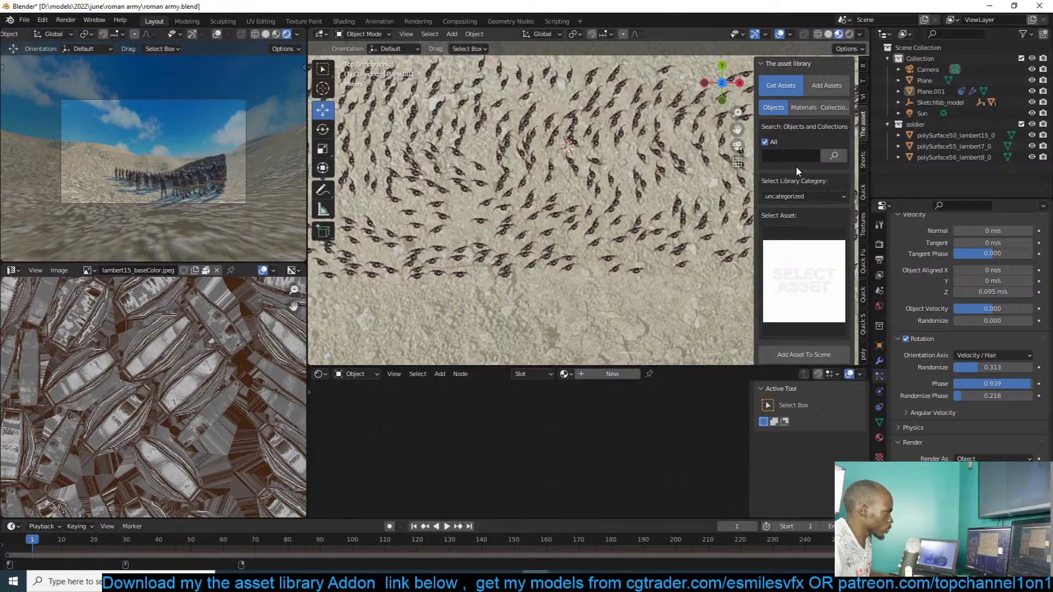
pyautogui.press('Return')
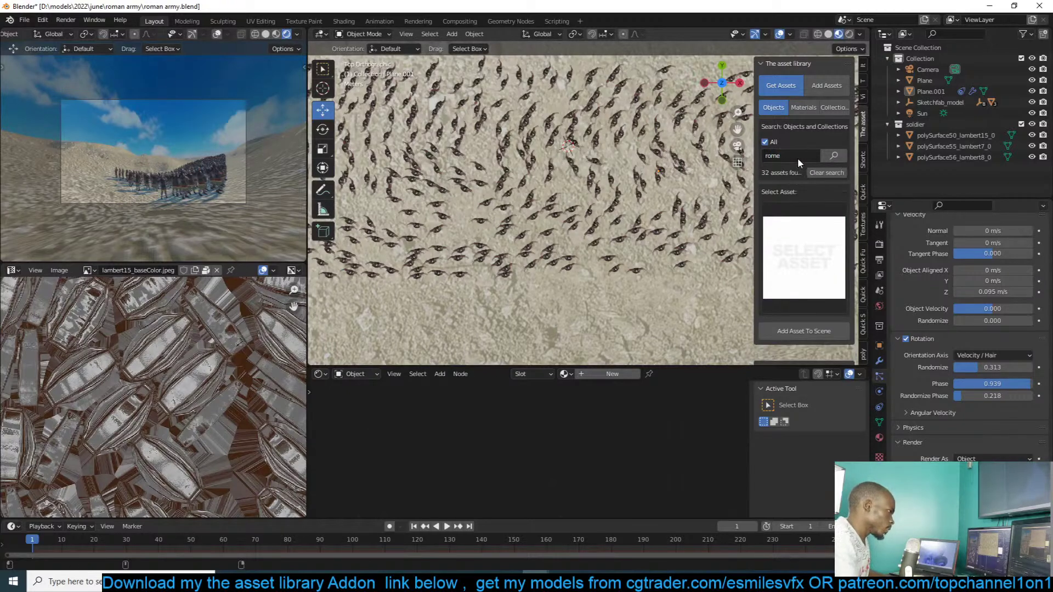
pyautogui.click(802, 218)
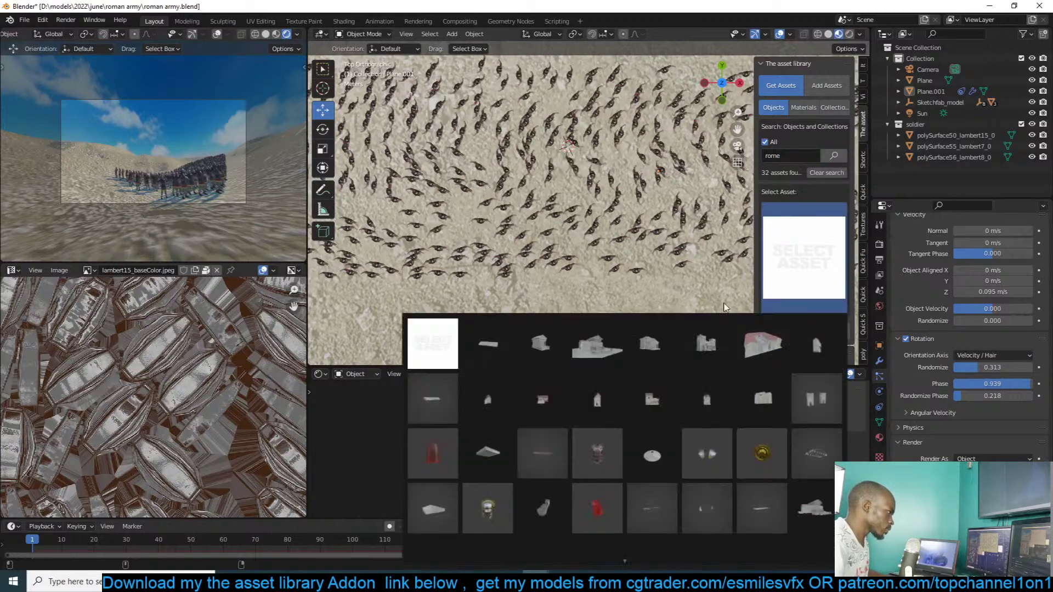
pyautogui.click(540, 344)
pyautogui.scroll(-8, 582, 142)
pyautogui.scroll(4, 571, 165)
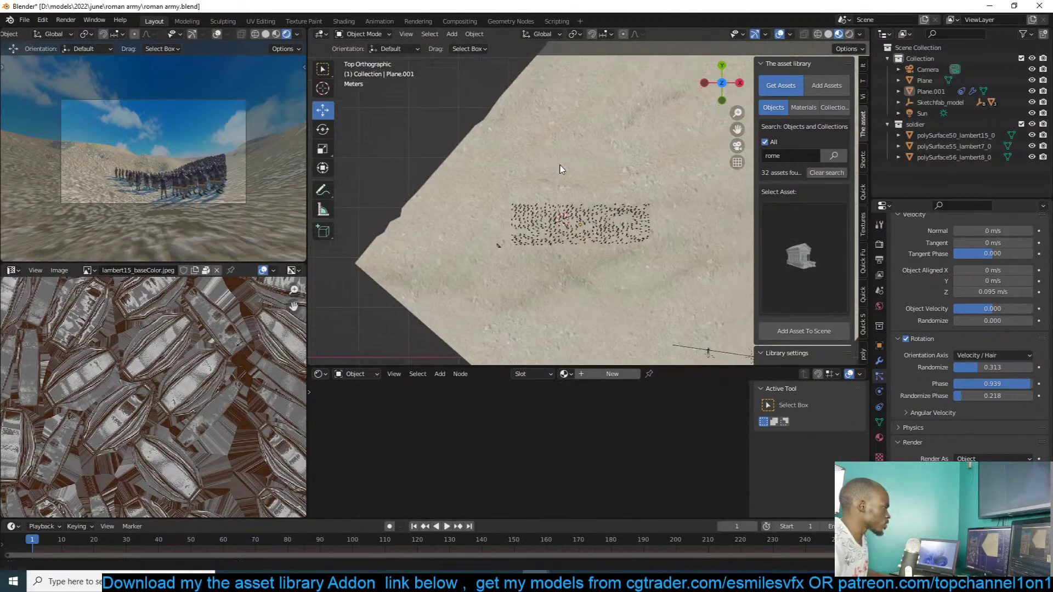
pyautogui.keyDown('shift'); pyautogui.rightClick(585, 162); pyautogui.keyUp('shift')
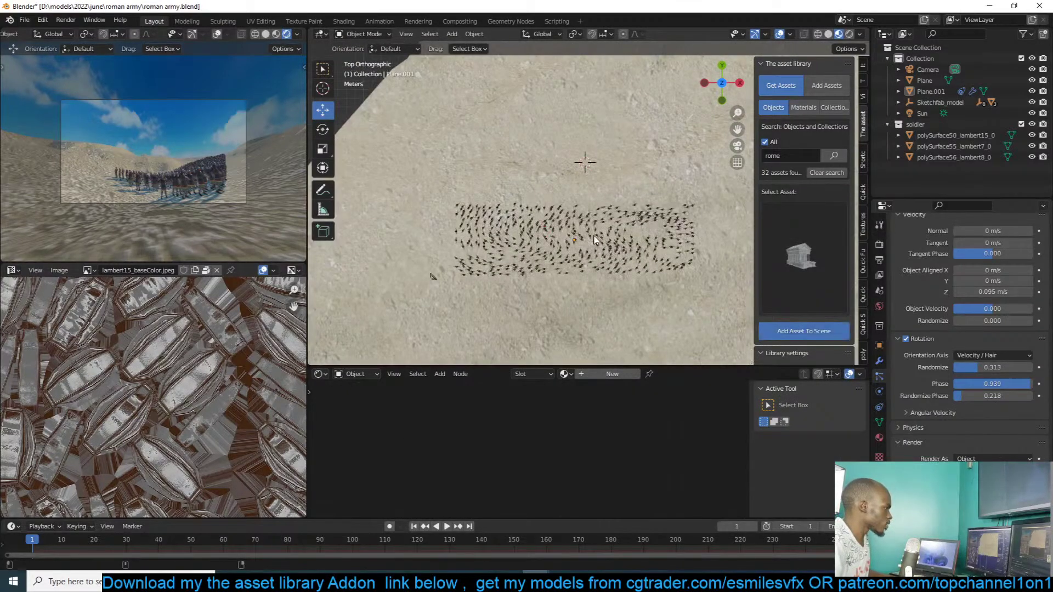
# - Scale the Roman temple down to 0.504 and raise it along Z to about -2.53 m
pyautogui.press('s')
pyautogui.click(638, 172)
pyautogui.moveTo(638, 172); pyautogui.dragTo(692, 107, button='middle')
pyautogui.scroll(1, 561, 136)
pyautogui.moveTo(560, 136); pyautogui.dragTo(616, 99, button='middle')
pyautogui.scroll(2, 616, 98)
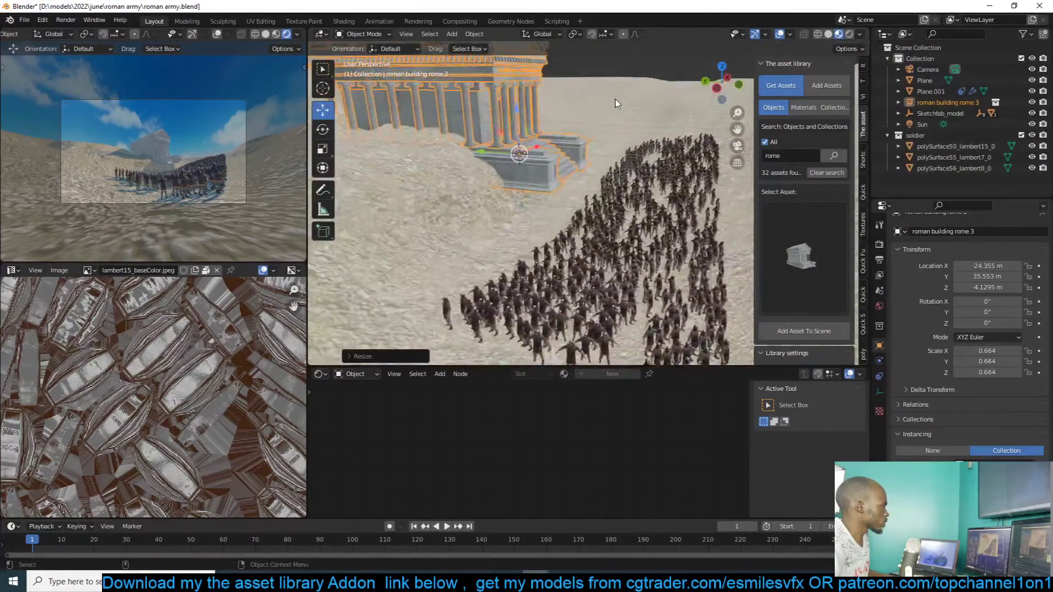
pyautogui.press('s')
pyautogui.click(578, 108)
pyautogui.press('g')
pyautogui.press('z')
pyautogui.click(582, 91)
pyautogui.press('s')
pyautogui.click(616, 88)
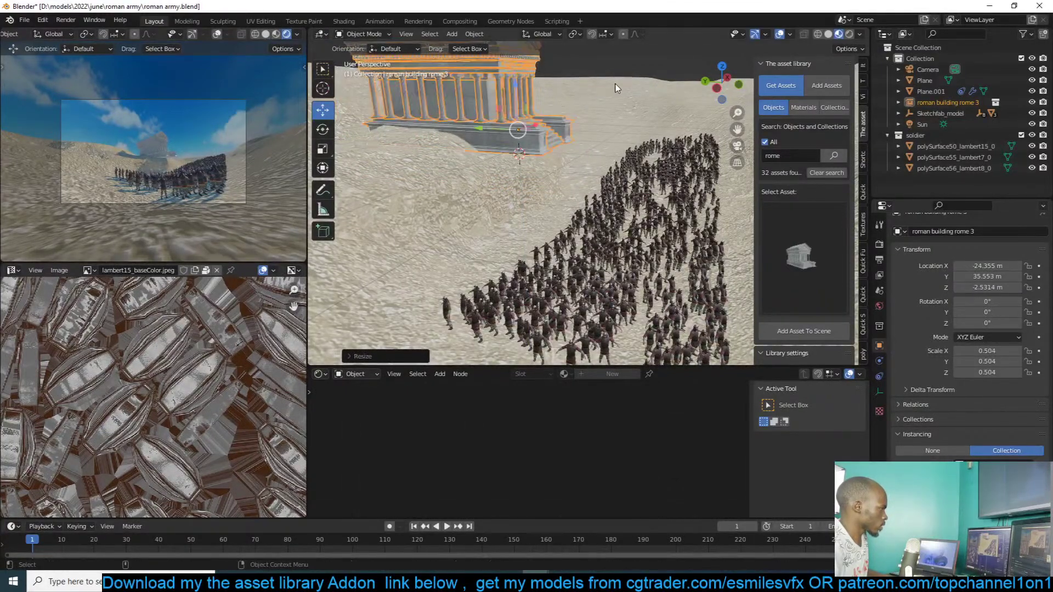
# - Move the temple in top view farther from the soldiers, to about X -24.06 m and Y 39.52 m
pyautogui.press('KP_7')
pyautogui.press('g')
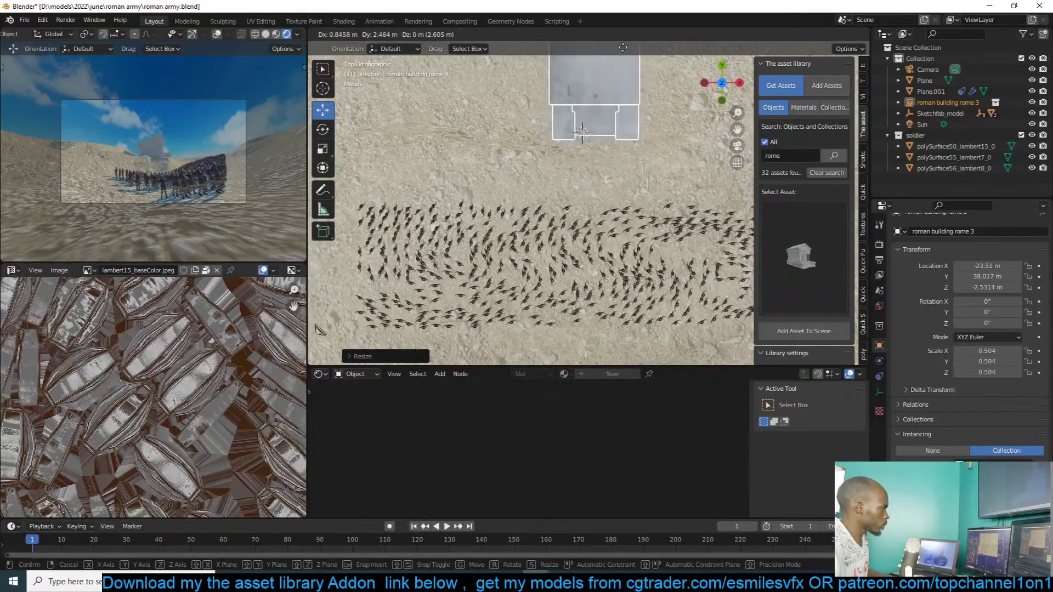
pyautogui.click(618, 44)
pyautogui.press('g')
pyautogui.click(623, 69)
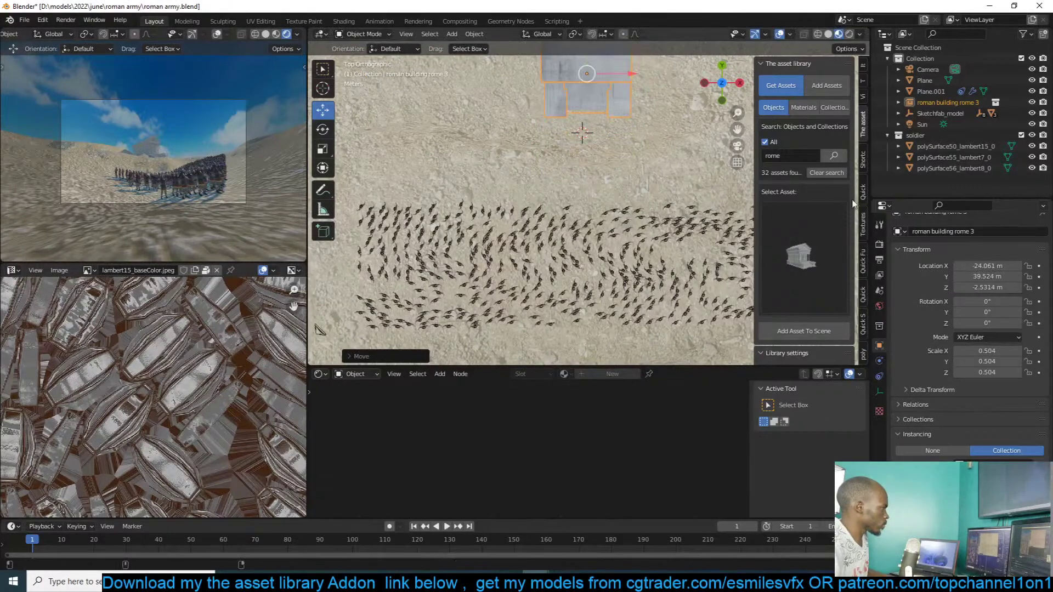
# - Set the Eevee ambient occlusion distance to 1 m and enable Bloom
pyautogui.click(879, 243)
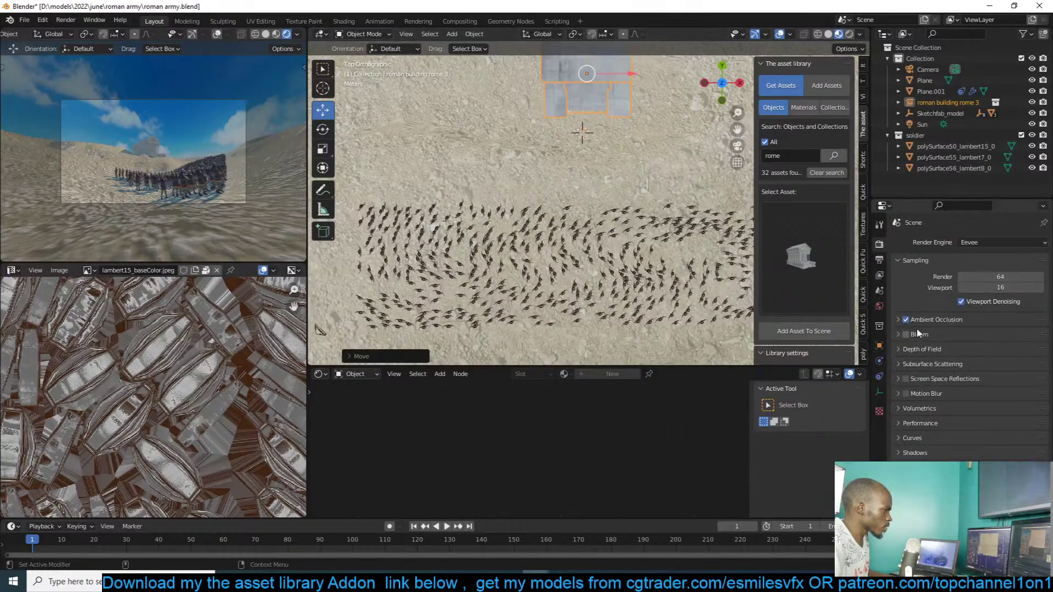
pyautogui.click(932, 320)
pyautogui.write('1')
pyautogui.press('Return')
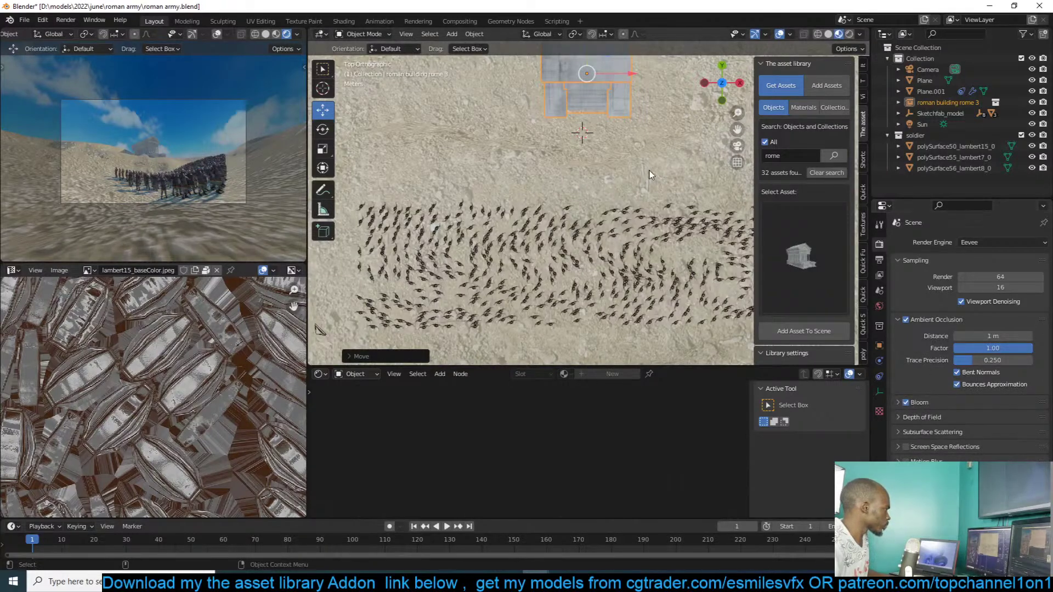
# - Add the twin-towered roman building rome asset to the terrain behind the temple
pyautogui.click(824, 212)
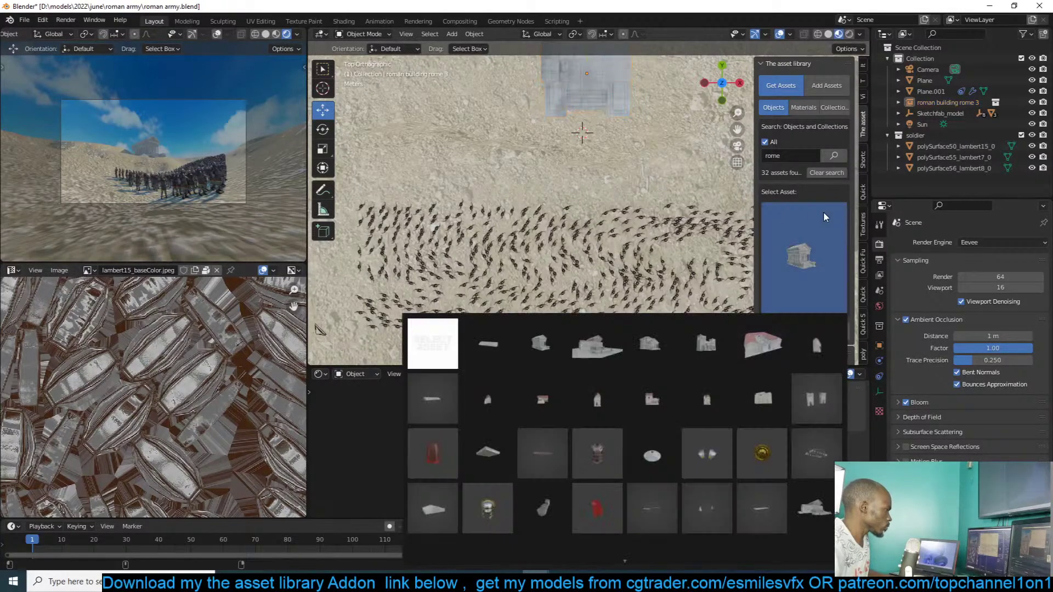
pyautogui.click(727, 346)
pyautogui.scroll(-4, 671, 146)
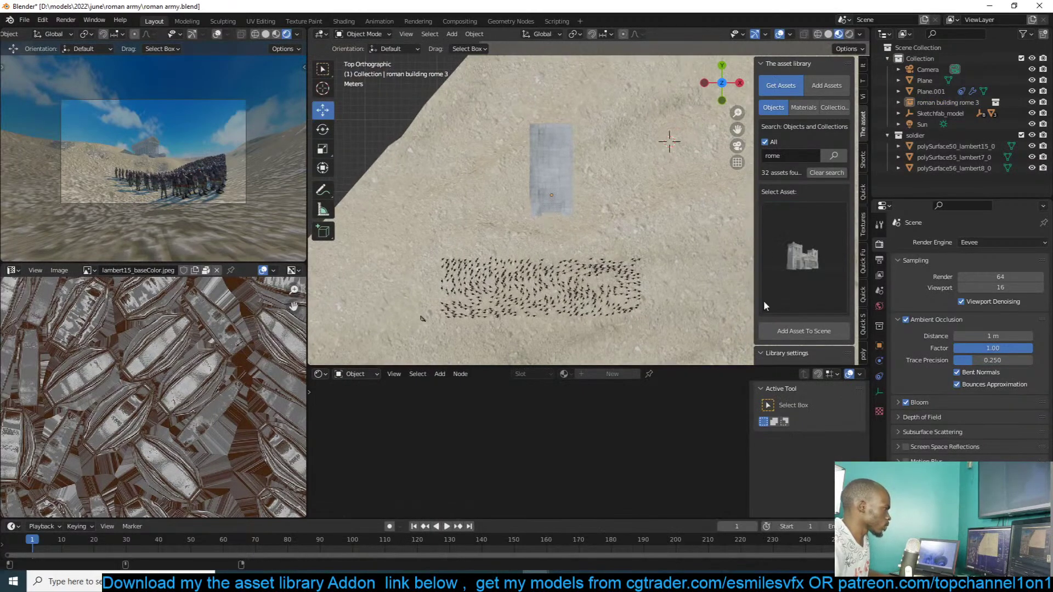
pyautogui.click(790, 336)
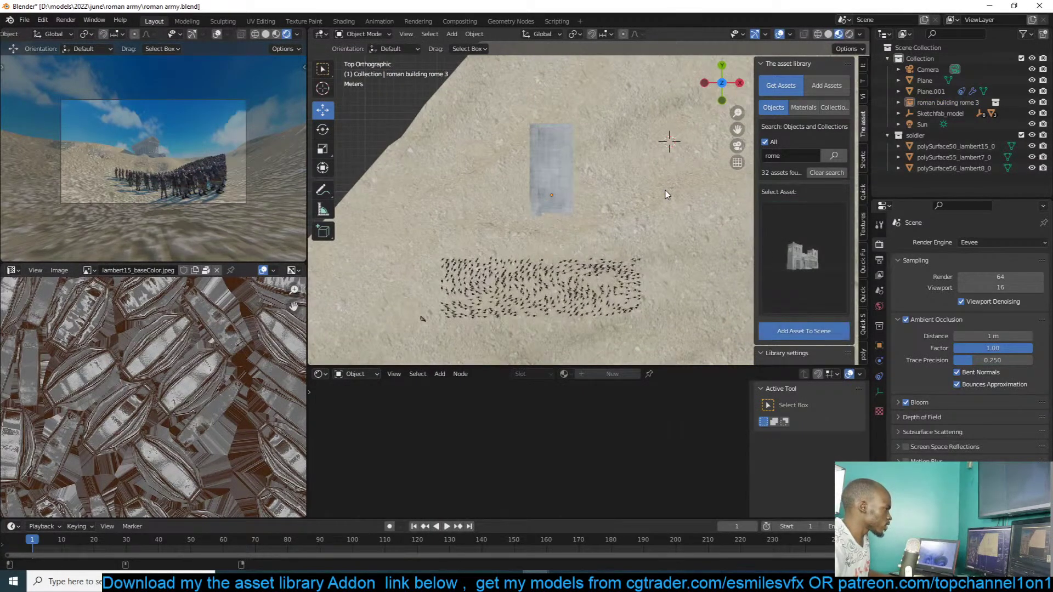
pyautogui.scroll(-1, 664, 195)
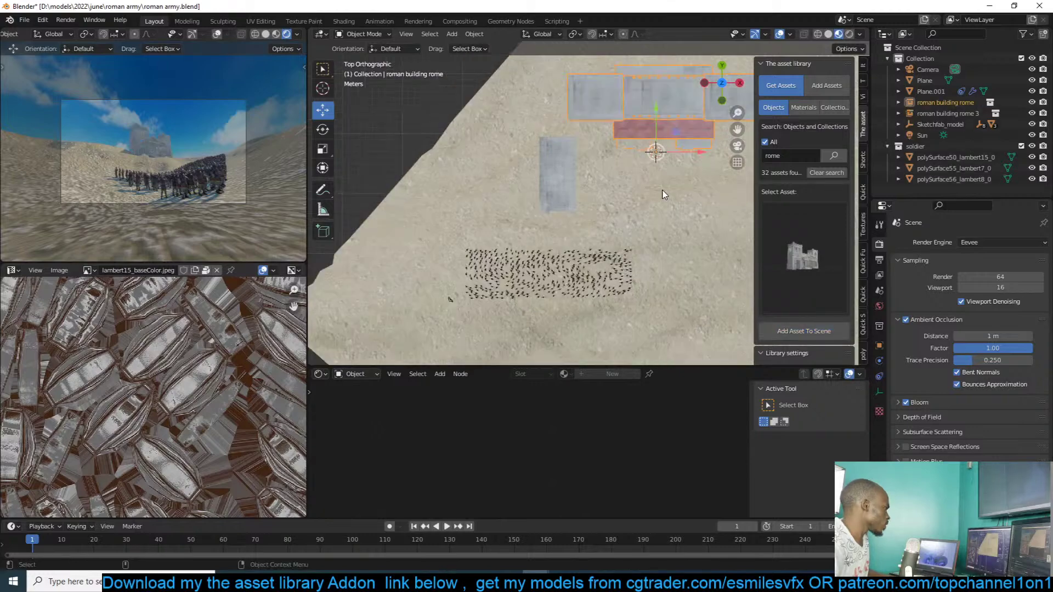
# - Scale the twin-towered building, adjust its height along Z on the terrain and deselect it
pyautogui.press('s')
pyautogui.click(675, 187)
pyautogui.keyDown('shift'); pyautogui.moveTo(670, 190); pyautogui.dragTo(621, 203, button='middle'); pyautogui.keyUp('shift')
pyautogui.scroll(3, 636, 214)
pyautogui.press('g')
pyautogui.press('z')
pyautogui.click(621, 211)
pyautogui.hotkey('alt', 'a')
pyautogui.scroll(-3, 621, 213)
# - Add the red-roofed roman gardens 2 building rome asset on the terrain beside the small temple and scale it down
pyautogui.click(802, 257)
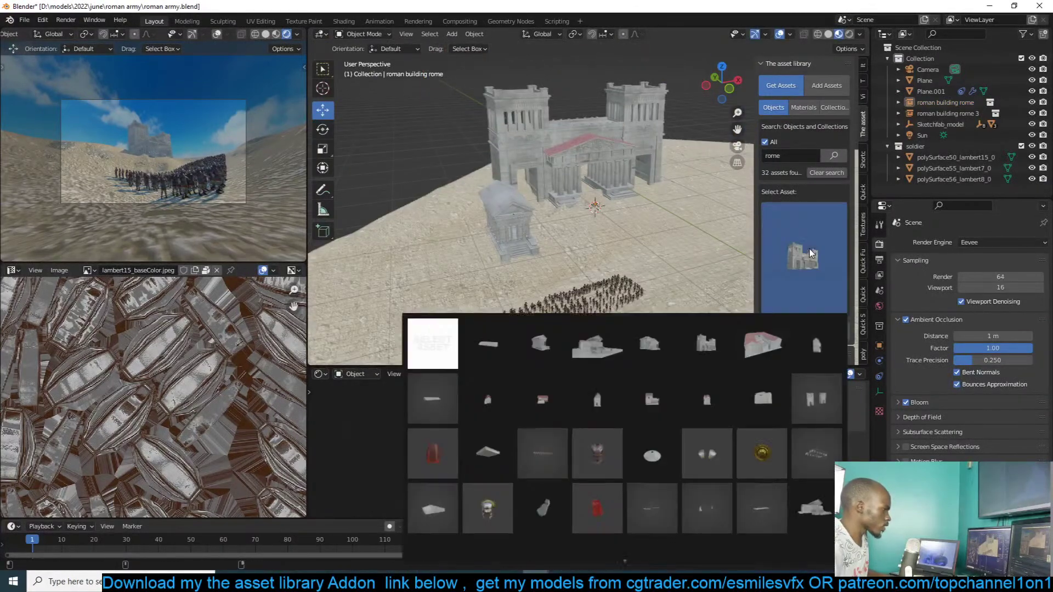
pyautogui.click(762, 344)
pyautogui.keyDown('shift'); pyautogui.rightClick(446, 230); pyautogui.keyUp('shift')
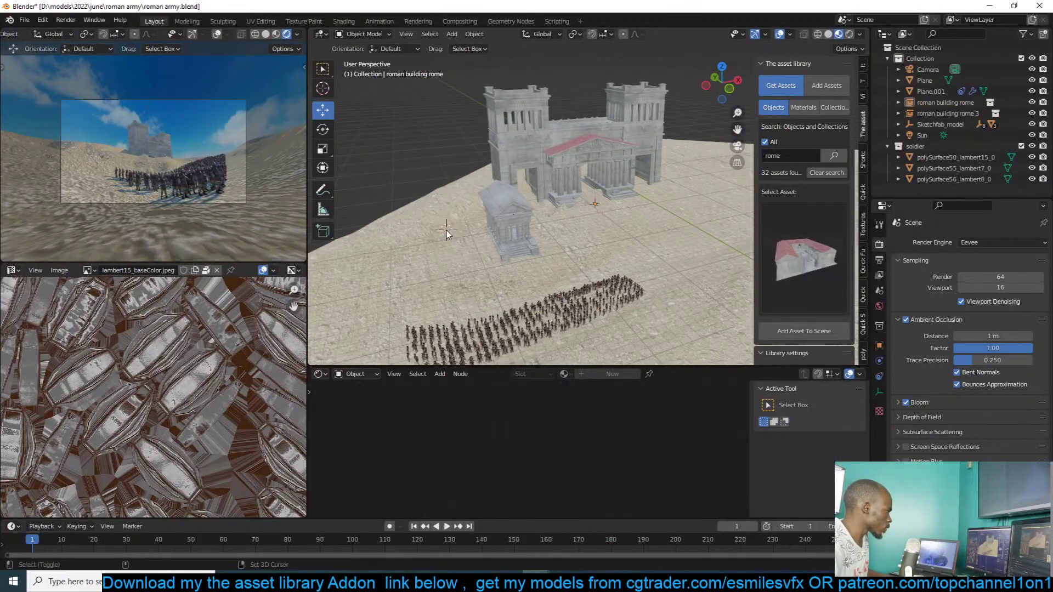
pyautogui.click(791, 329)
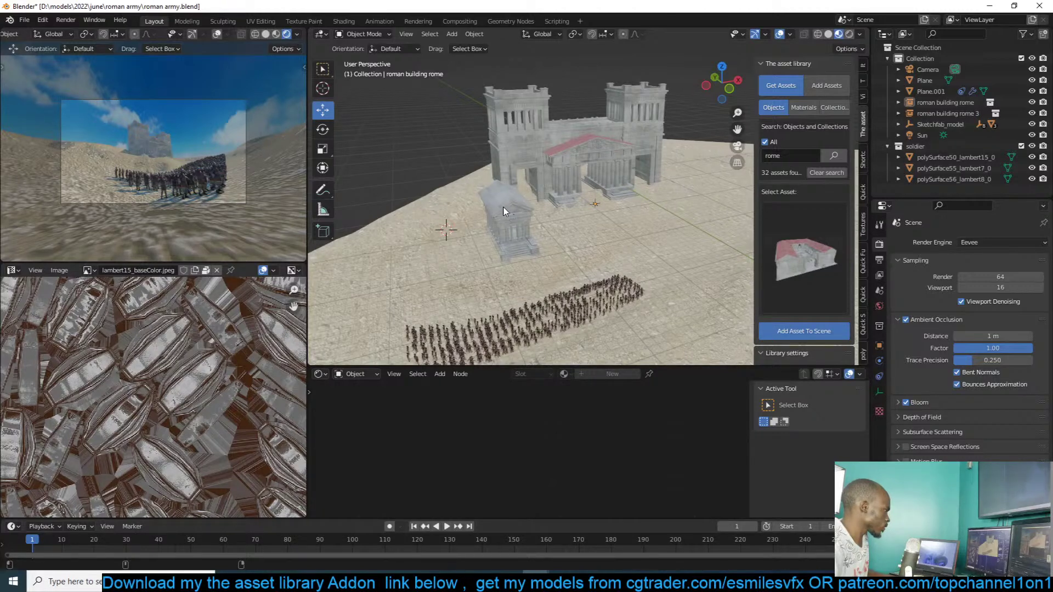
pyautogui.press('s')
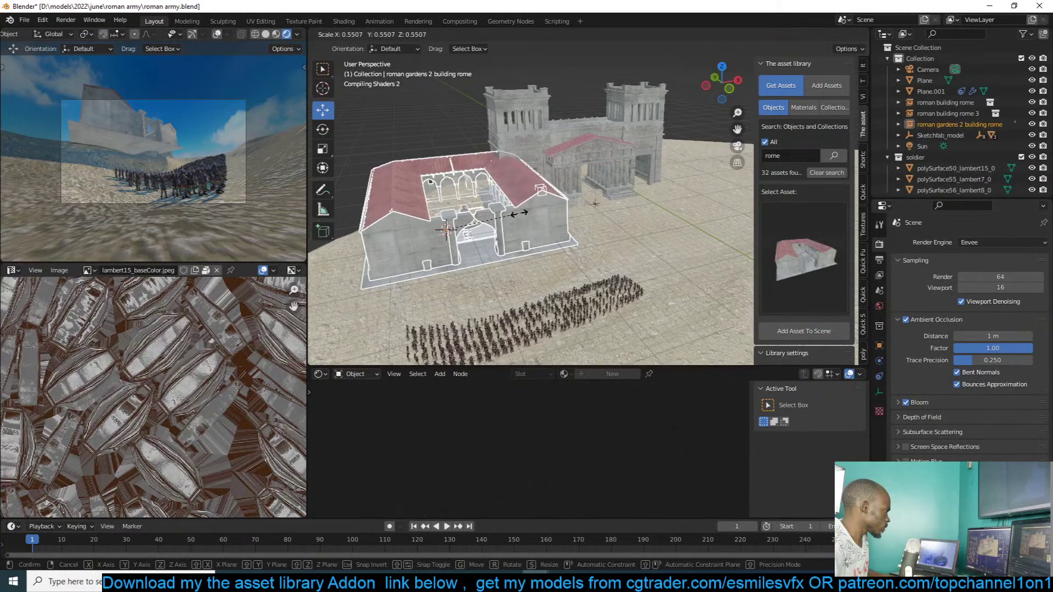
pyautogui.click(496, 221)
# - Move the red-roofed gardens building in top view to the side of the twin-towered building opposite the small temple, then deselect it
pyautogui.press('KP_7')
pyautogui.press('g')
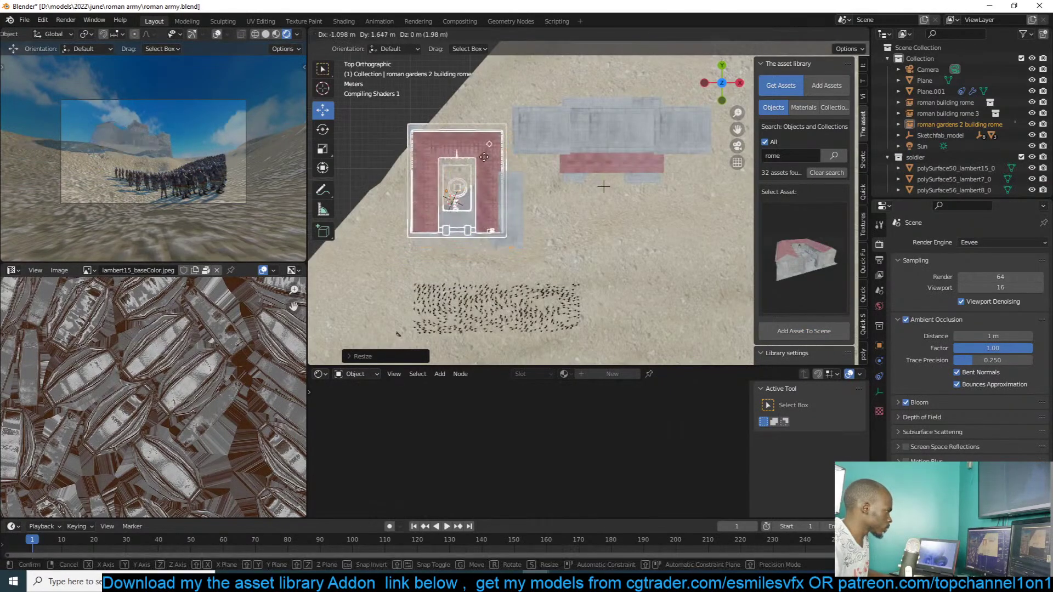
pyautogui.click(482, 192)
pyautogui.moveTo(483, 192); pyautogui.dragTo(551, 126, button='middle')
pyautogui.press('g')
pyautogui.click(545, 142)
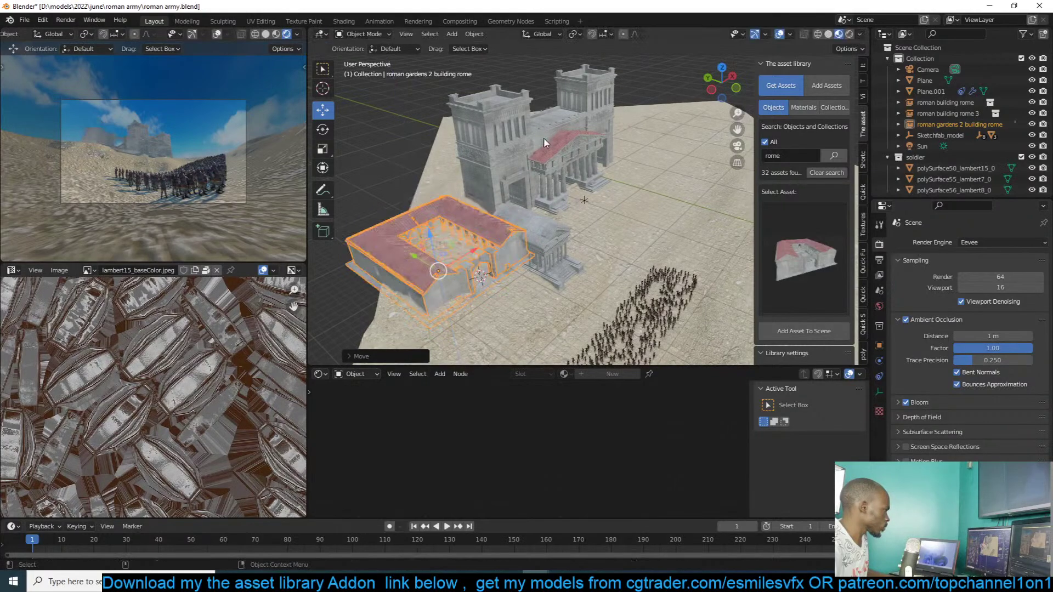
pyautogui.press('KP_7')
pyautogui.press('g')
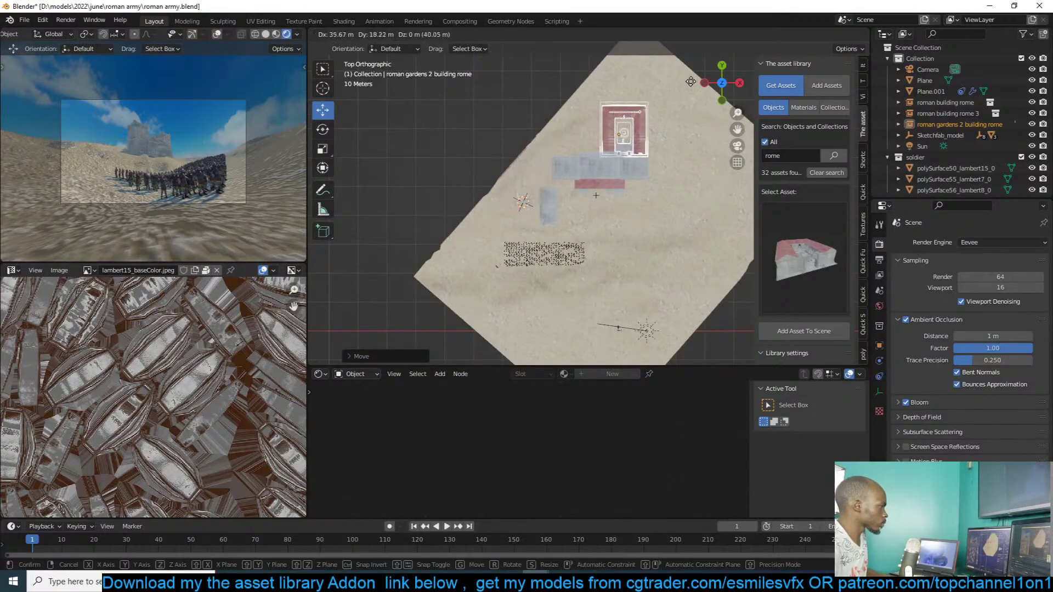
pyautogui.click(714, 124)
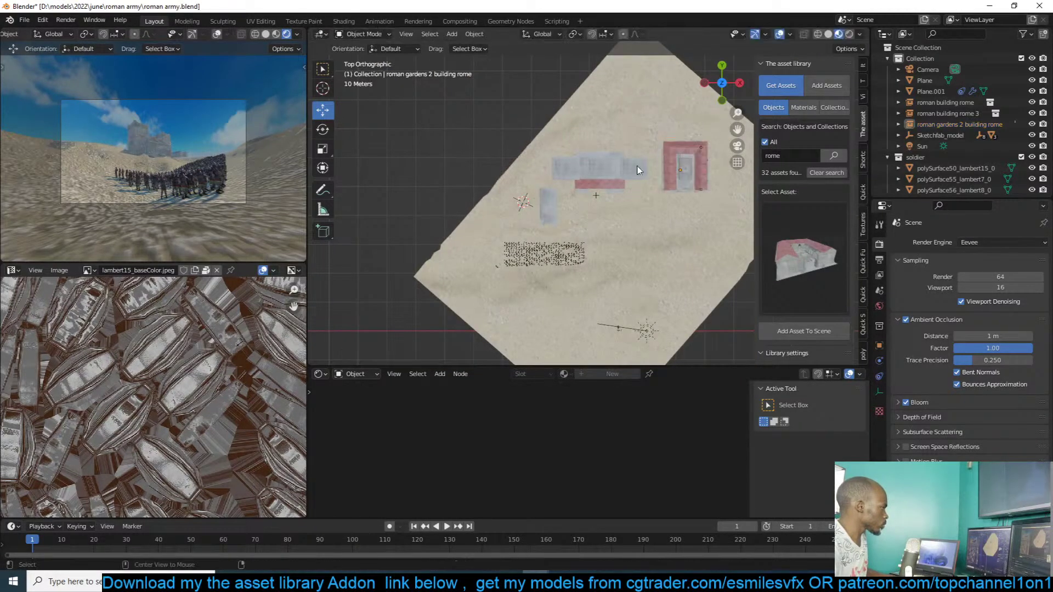
pyautogui.scroll(2, 621, 188)
pyautogui.click(618, 255)
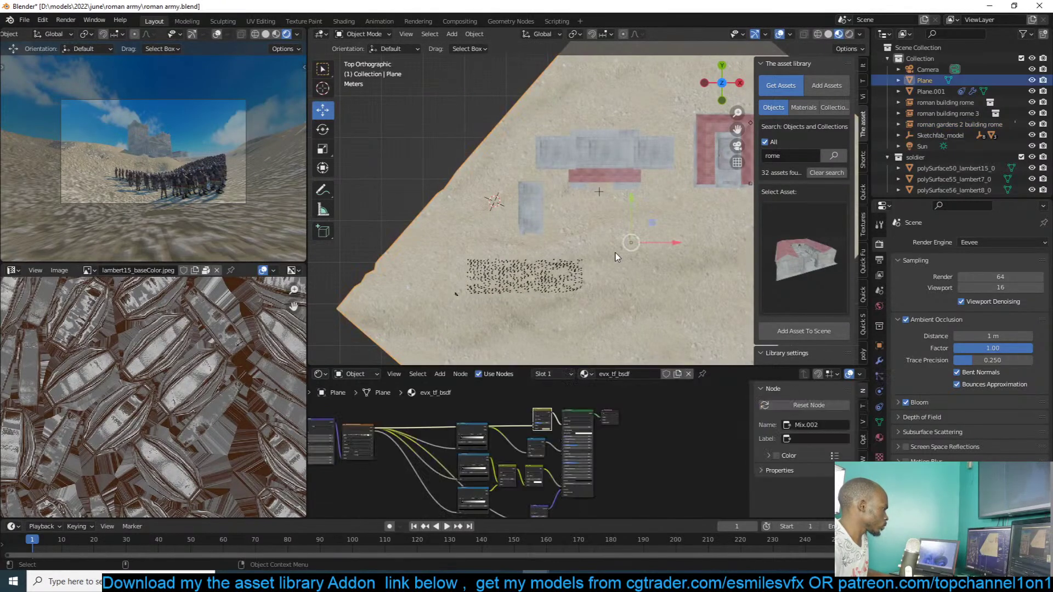
# - Shift the camera slightly in camera view to adjust the framing of the soldiers and buildings
pyautogui.press('KP_0')
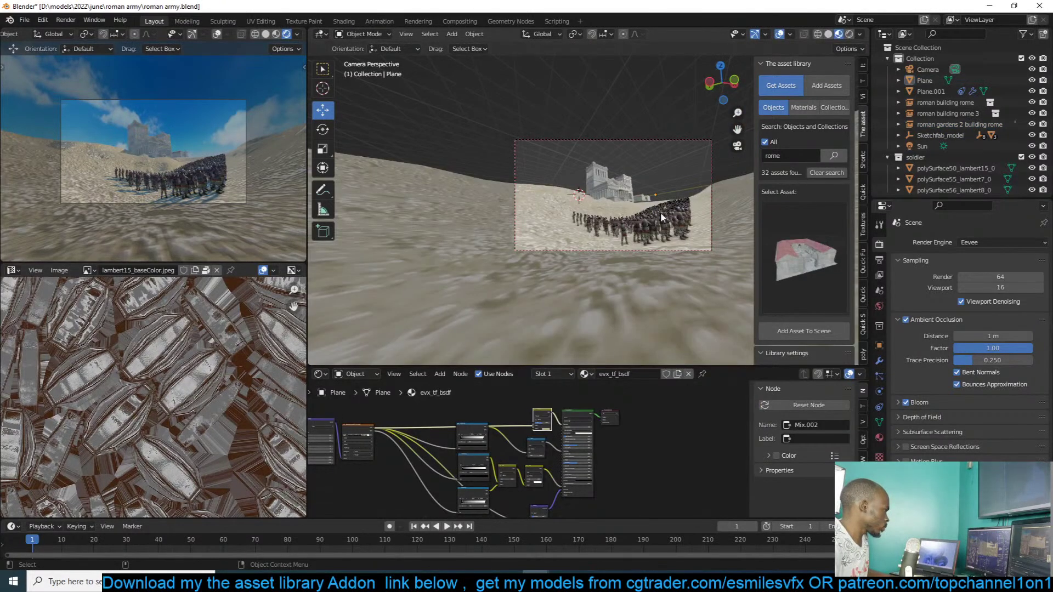
pyautogui.scroll(3, 656, 208)
pyautogui.scroll(-1, 649, 171)
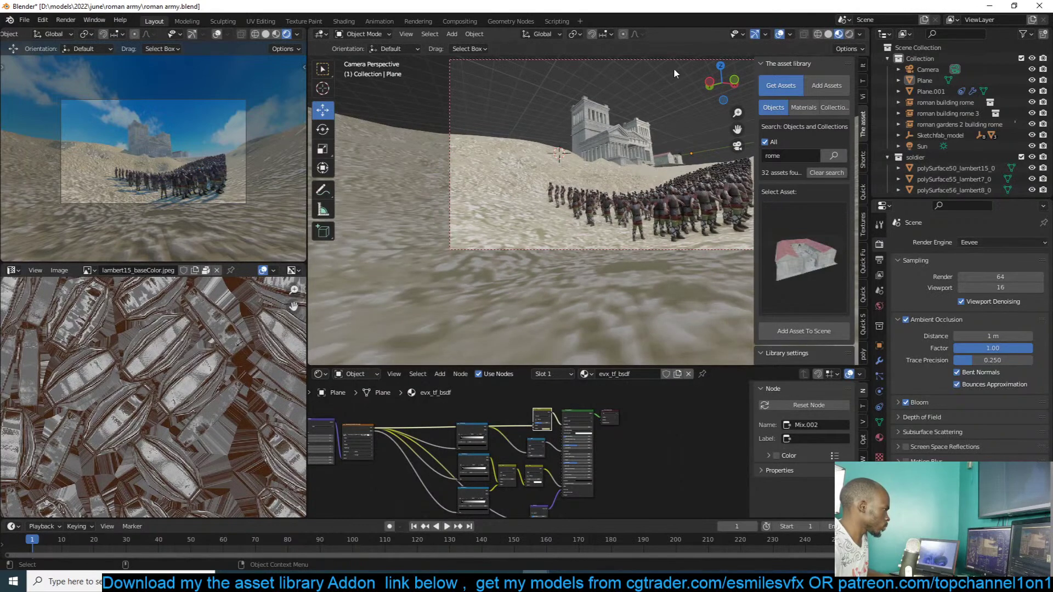
pyautogui.moveTo(676, 61); pyautogui.dragTo(584, 204)
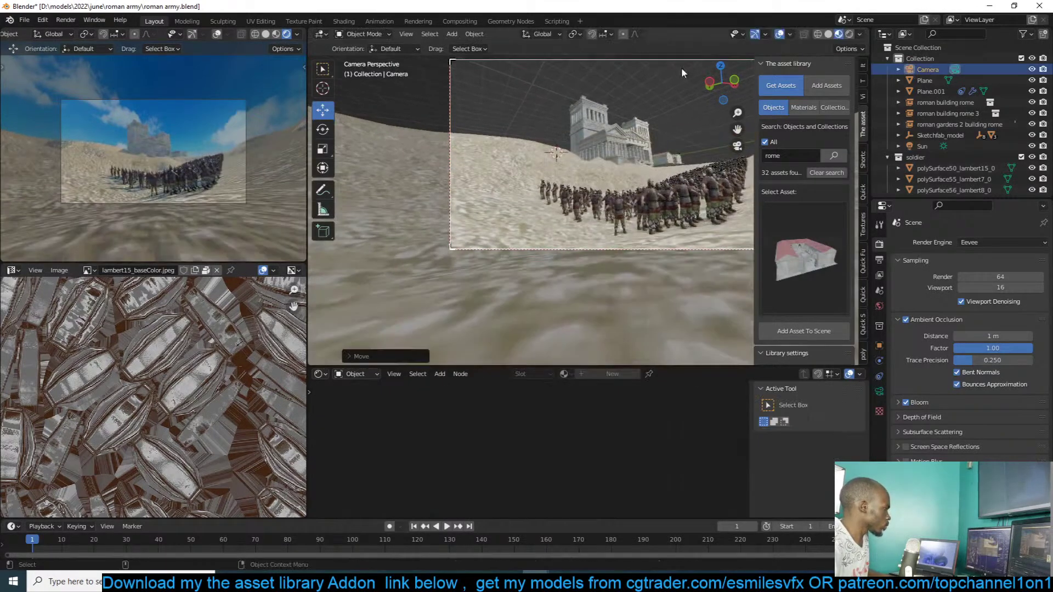
# - Increase the Mapping node's scale on all axes in the terrain material to make the ground texture finer
pyautogui.scroll(4, 584, 204)
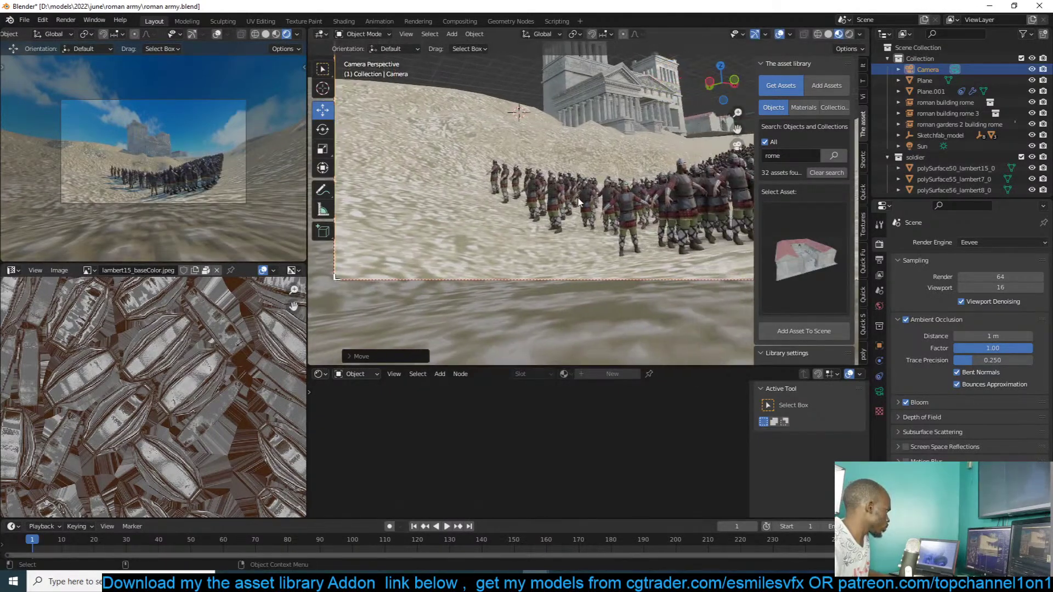
pyautogui.click(462, 226)
pyautogui.scroll(5, 610, 412)
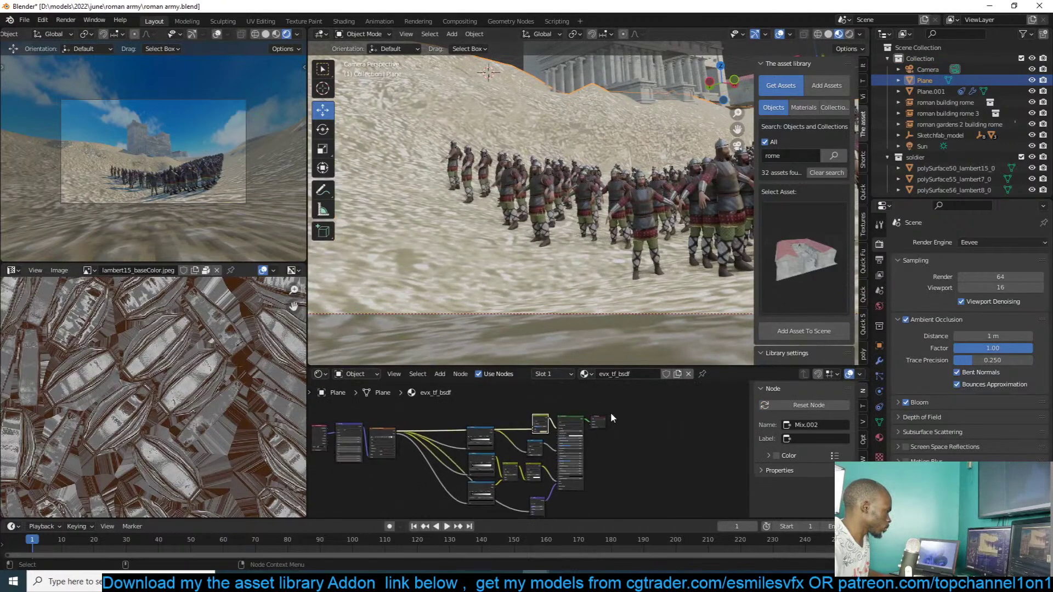
pyautogui.scroll(3, 610, 411)
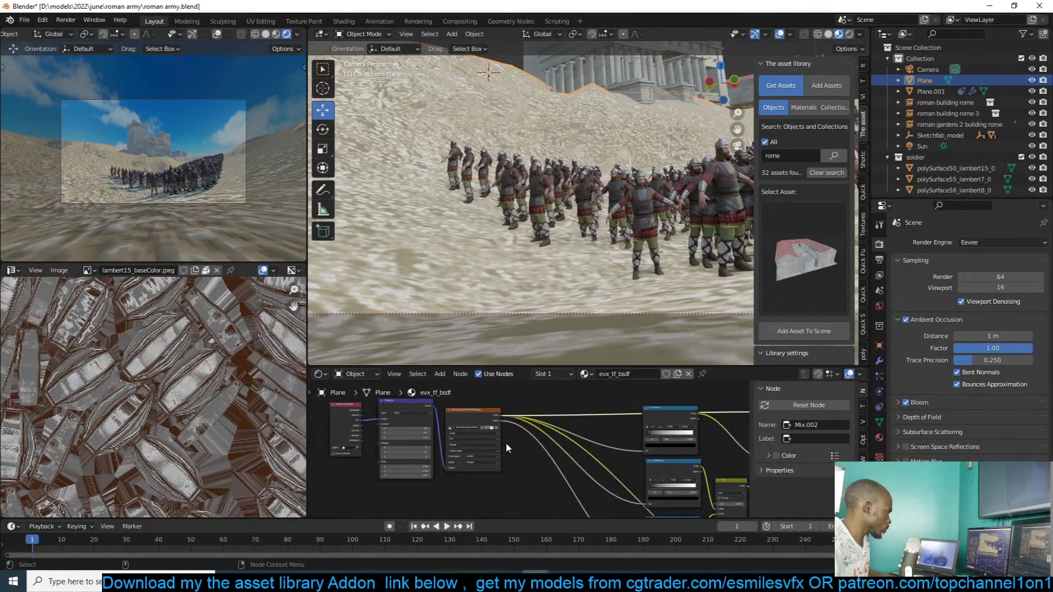
pyautogui.moveTo(349, 475); pyautogui.dragTo(381, 475)
pyautogui.scroll(2, 101, 188)
pyautogui.scroll(2, 101, 187)
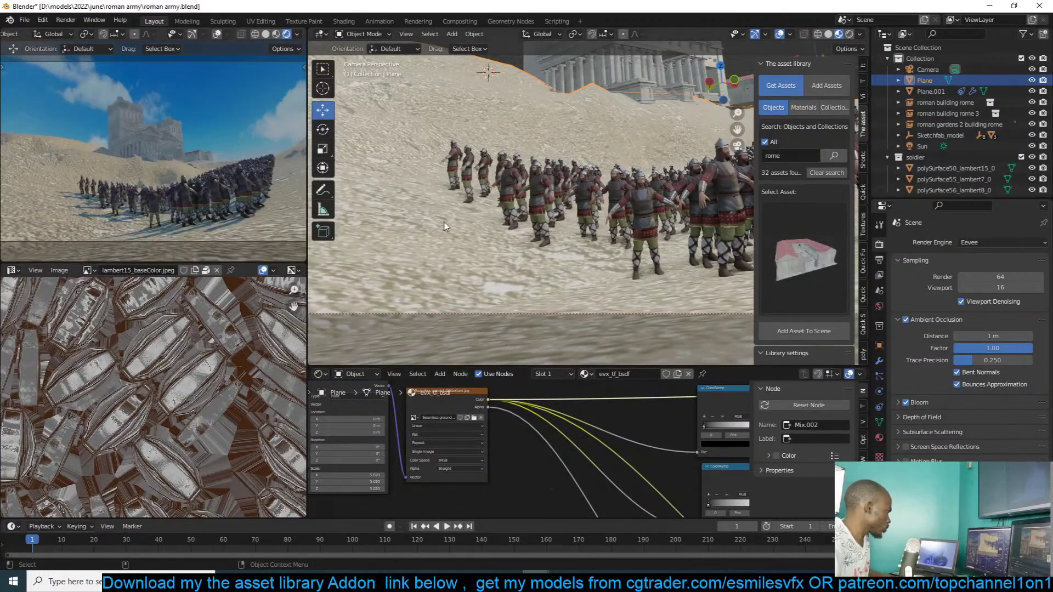
# - Raise the camera's Passepartout until the area outside the frame is fully black, and save the file
pyautogui.scroll(-3, 625, 266)
pyautogui.click(626, 266)
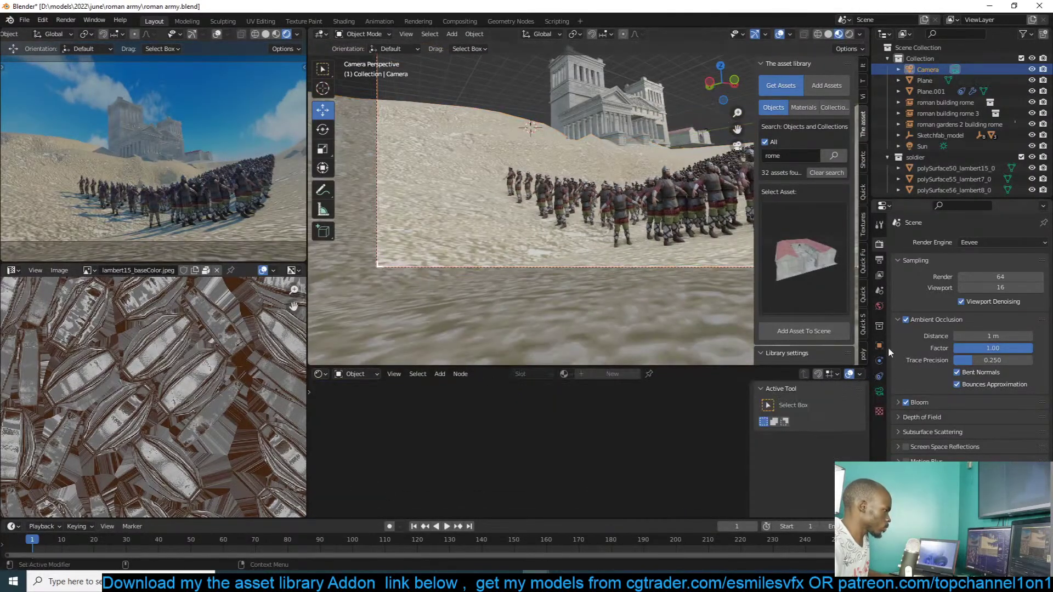
pyautogui.click(879, 391)
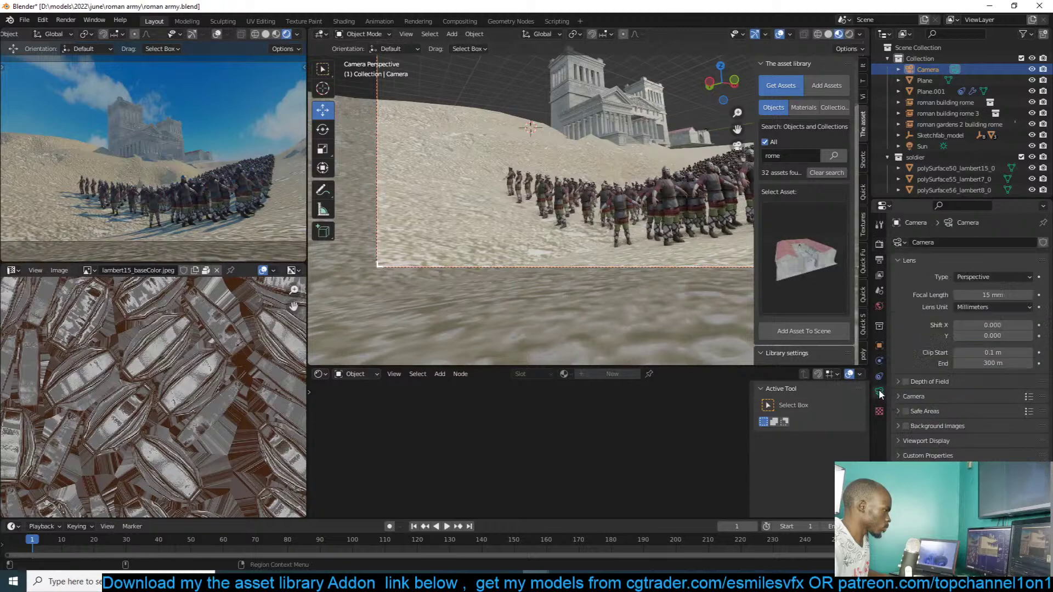
pyautogui.click(927, 441)
pyautogui.moveTo(990, 529); pyautogui.dragTo(1031, 529)
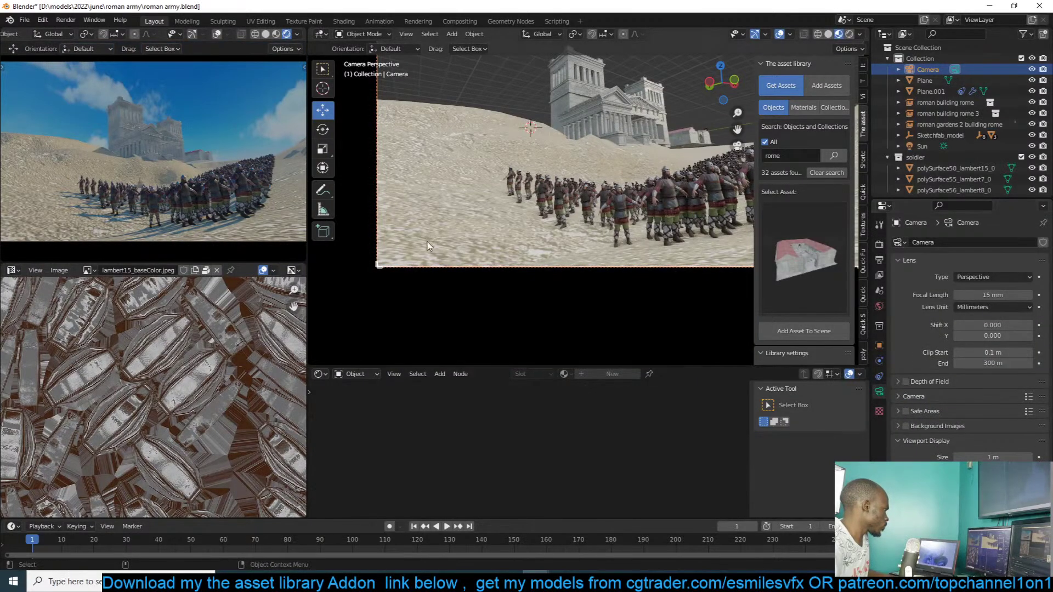
pyautogui.scroll(-3, 463, 227)
pyautogui.hotkey('ctrl', 's')
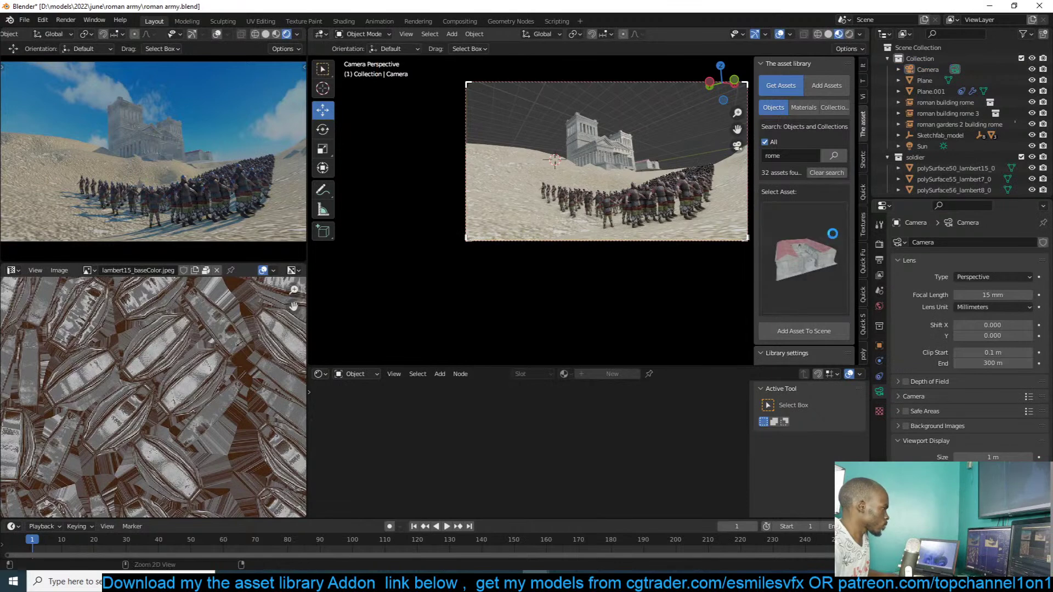
# - Lower the world background Strength to 0.310
pyautogui.click(880, 306)
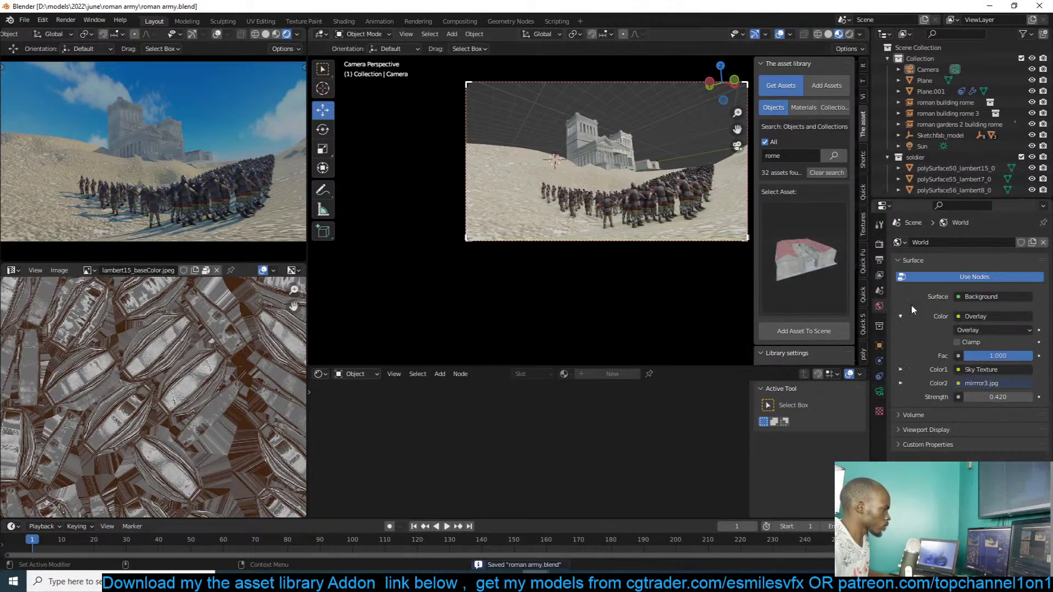
pyautogui.moveTo(998, 398); pyautogui.dragTo(976, 397)
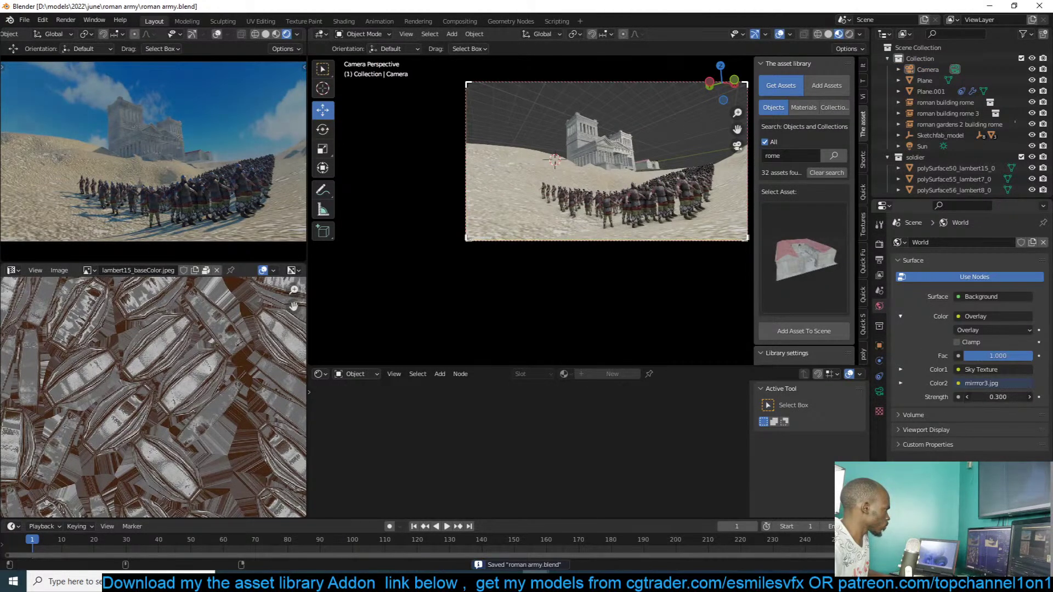
# - Change the sun light's color to a saturated orange with hue 0.093 and saturation 0.916
pyautogui.moveTo(603, 198); pyautogui.dragTo(607, 200, button='middle')
pyautogui.scroll(-4, 607, 200)
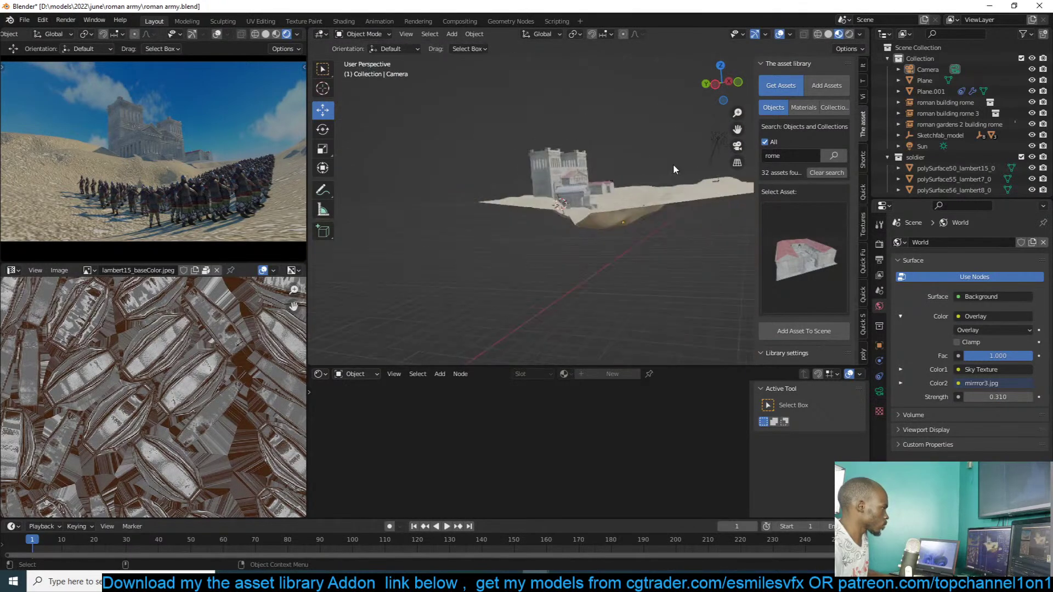
pyautogui.click(652, 166)
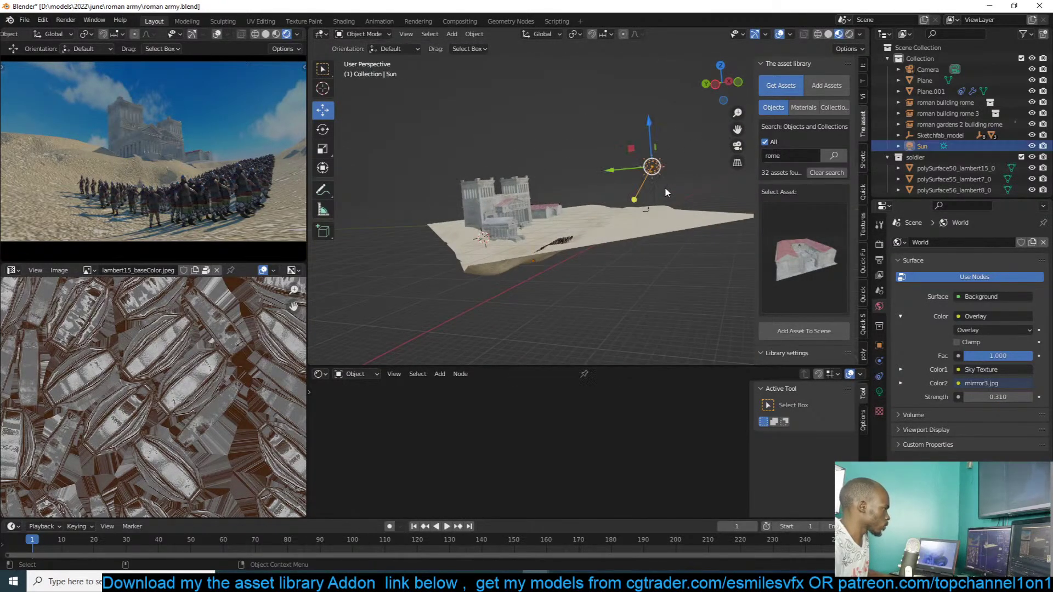
pyautogui.click(879, 392)
pyautogui.click(1010, 305)
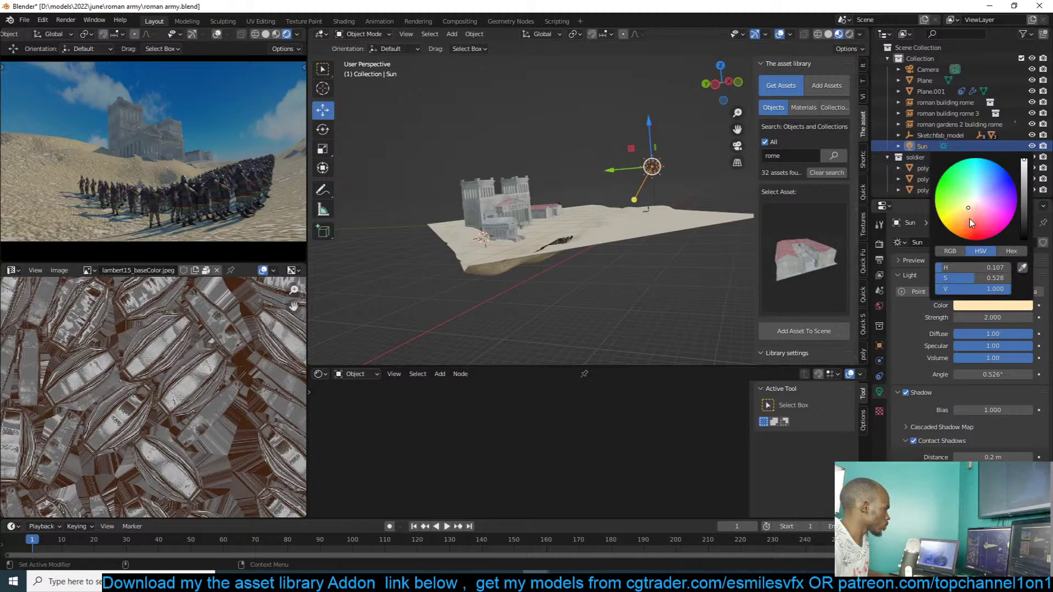
pyautogui.moveTo(970, 222); pyautogui.dragTo(966, 220)
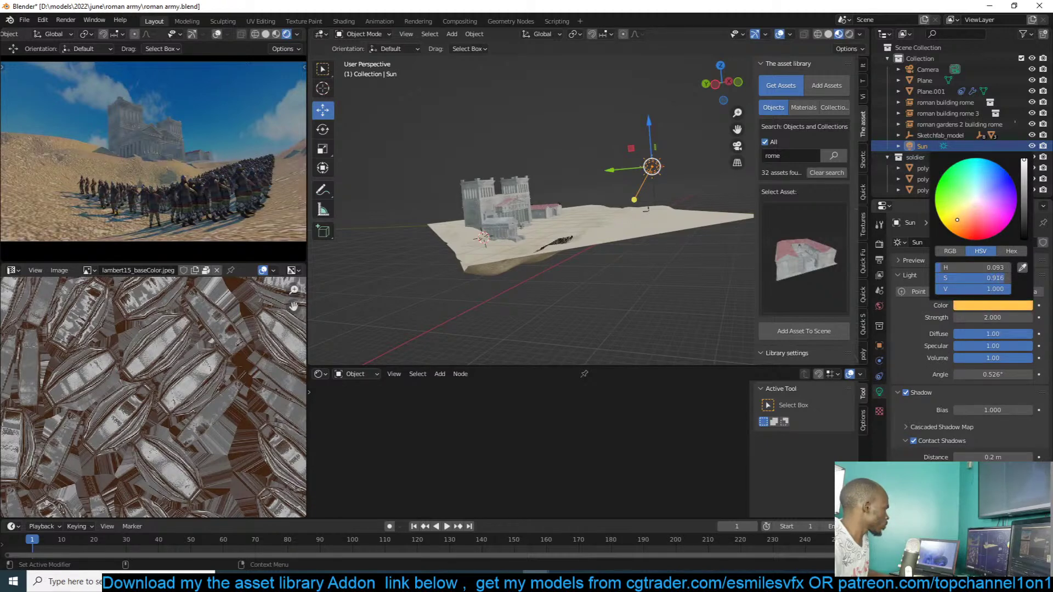
# - Lower the Fac of the Overlay mix node in the world shader to 0.450
pyautogui.moveTo(651, 200); pyautogui.dragTo(704, 201, button='middle')
pyautogui.scroll(3, 705, 201)
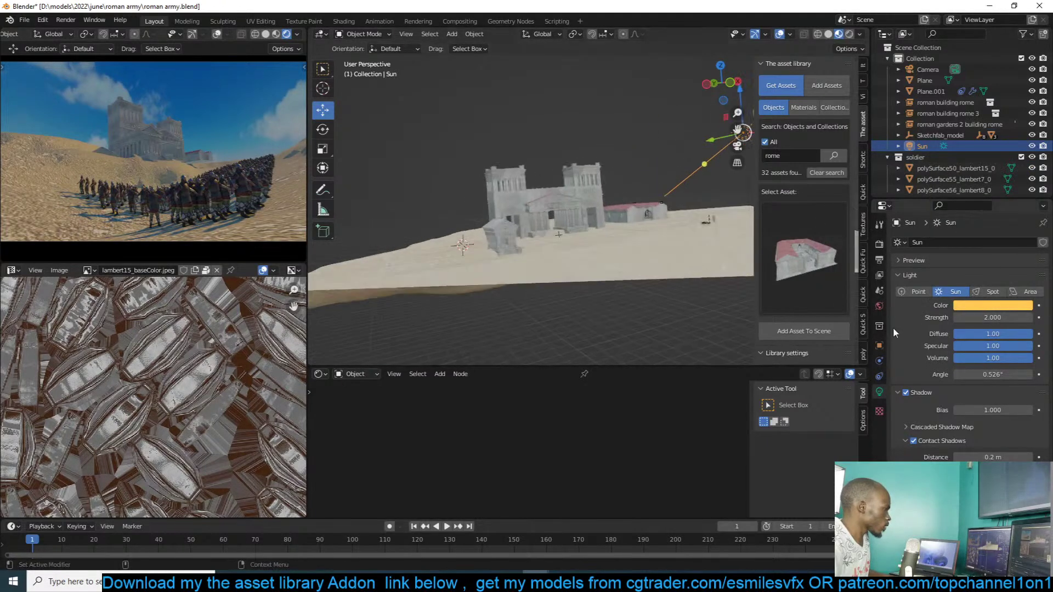
pyautogui.click(879, 306)
pyautogui.click(320, 374)
pyautogui.click(356, 374)
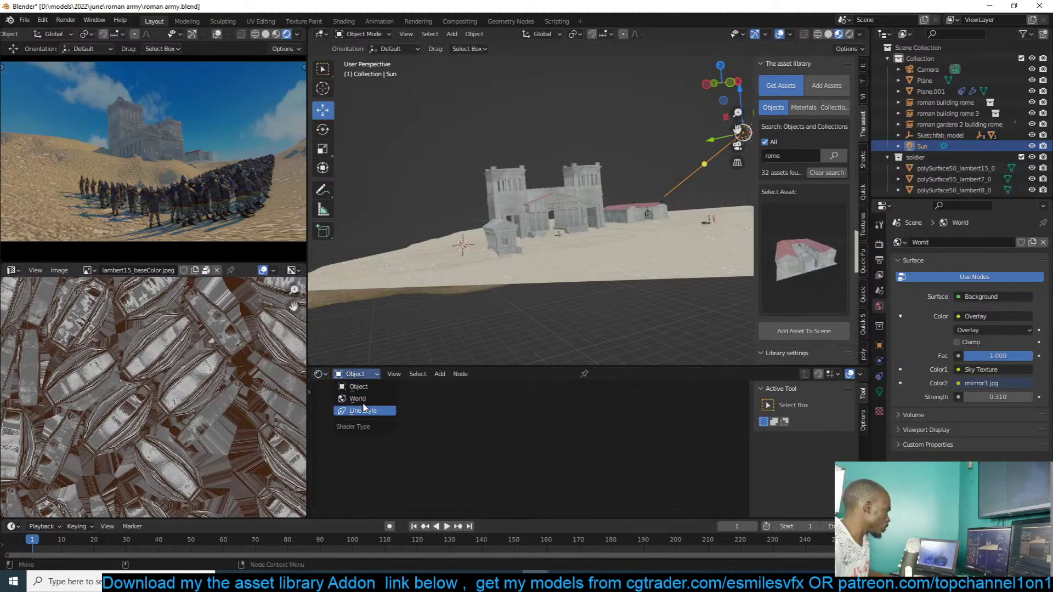
pyautogui.click(357, 399)
pyautogui.moveTo(553, 426)
pyautogui.mouseDown(button='middle')
pyautogui.moveTo(479, 438)
pyautogui.moveTo(623, 435)
pyautogui.moveTo(556, 445)
pyautogui.mouseUp(button='middle')
pyautogui.moveTo(630, 439); pyautogui.dragTo(588, 439)
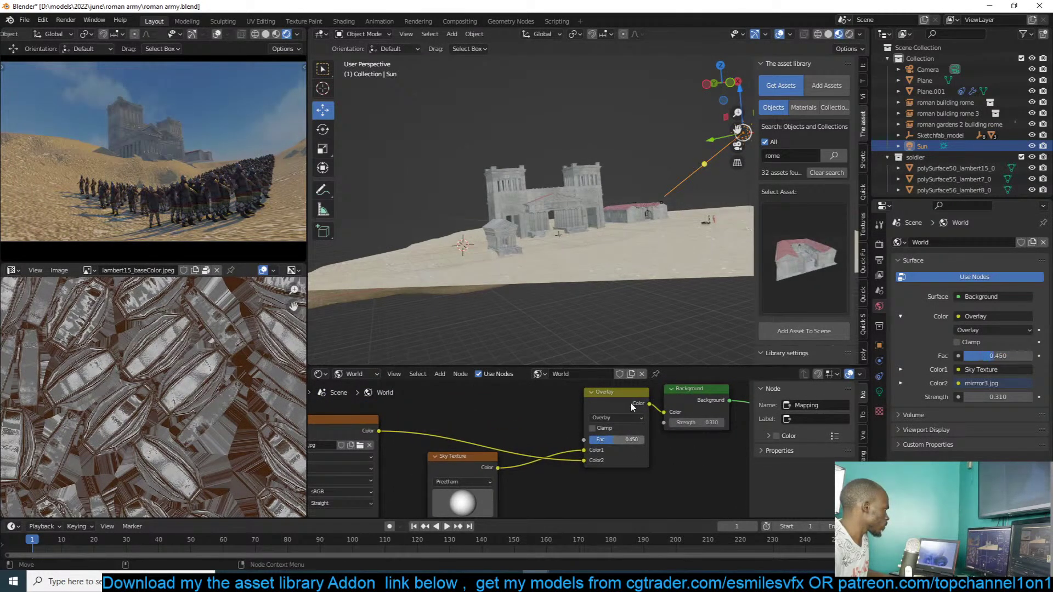
# - Make a linked duplicate of the twin-towered building in top view and place it beside the sun light, across from the original
pyautogui.click(571, 285)
pyautogui.moveTo(568, 276)
pyautogui.mouseDown(button='middle')
pyautogui.moveTo(610, 255)
pyautogui.moveTo(577, 261)
pyautogui.mouseUp(button='middle')
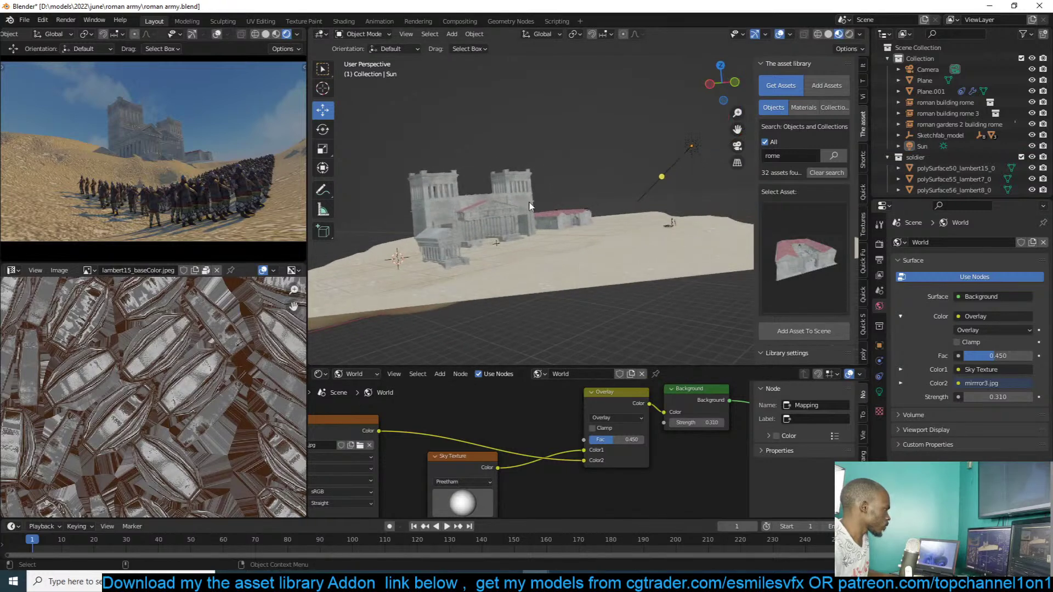
pyautogui.click(488, 196)
pyautogui.press('KP_7')
pyautogui.hotkey('alt', 'd')
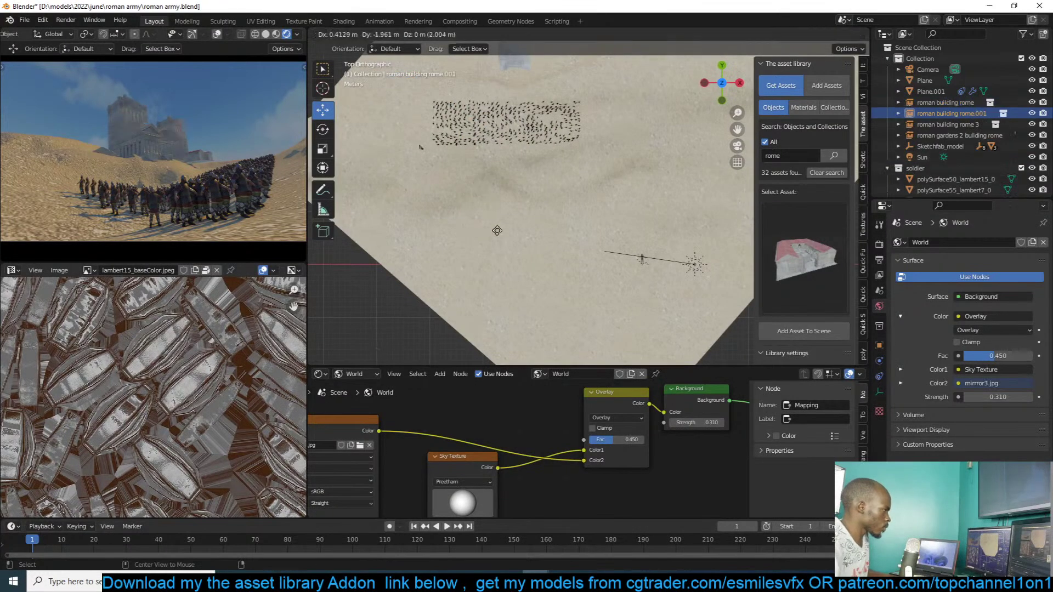
pyautogui.click(622, 196)
pyautogui.press('g')
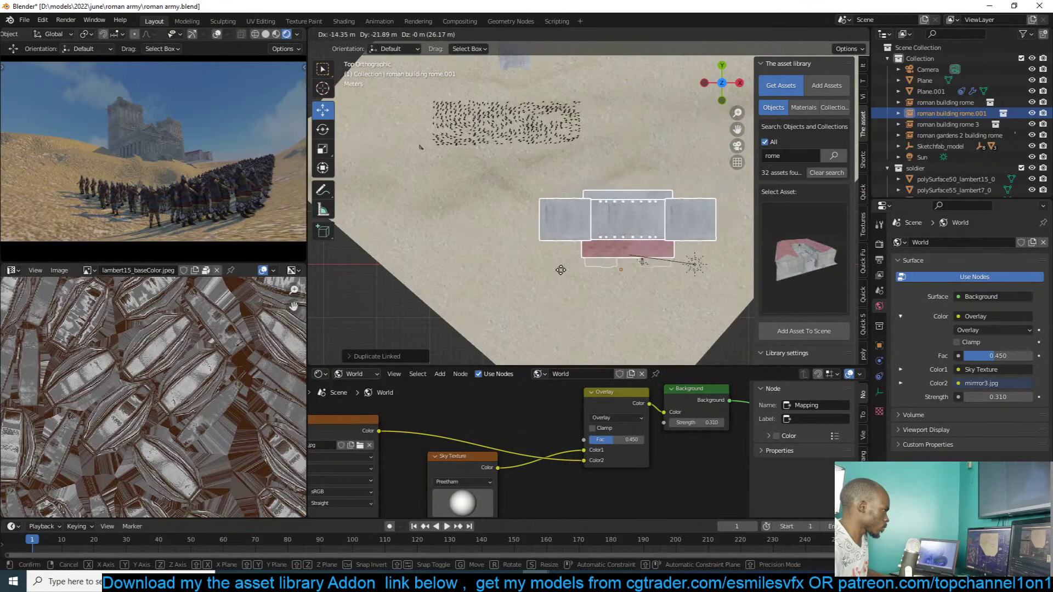
pyautogui.click(659, 231)
# - Rotate the duplicated twin-towered building to an angle, move it closer to the army so it edges into the camera frame, and save the file
pyautogui.press('r')
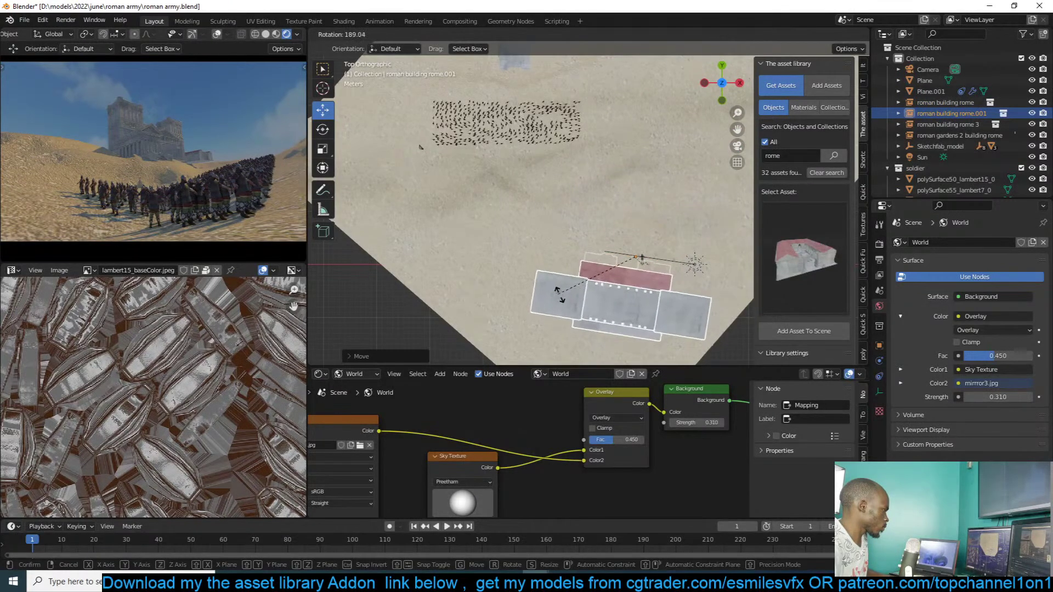
pyautogui.click(643, 281)
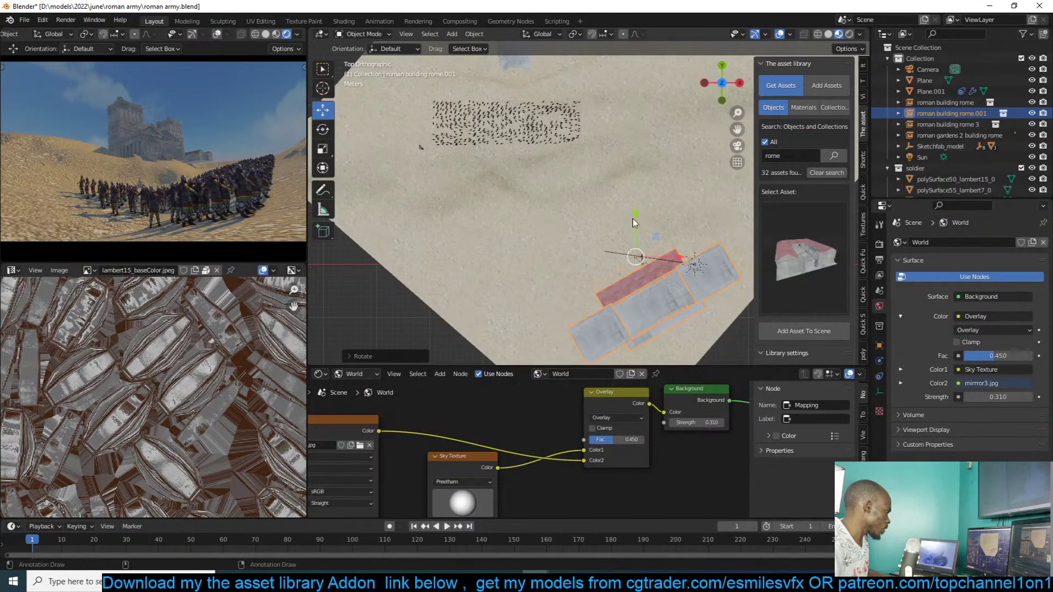
pyautogui.press('g')
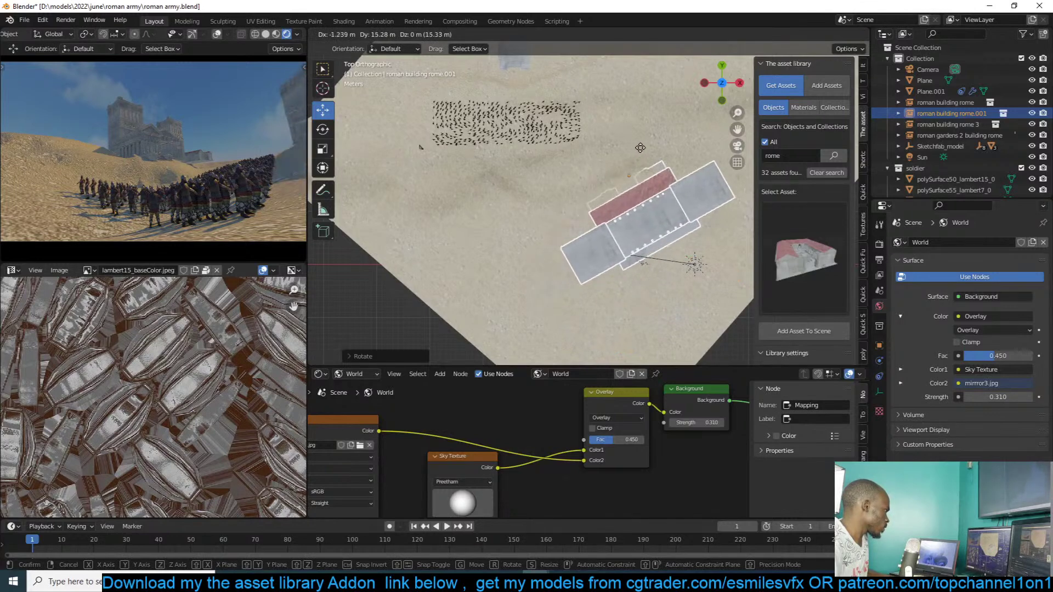
pyautogui.click(637, 148)
pyautogui.scroll(-2, 266, 153)
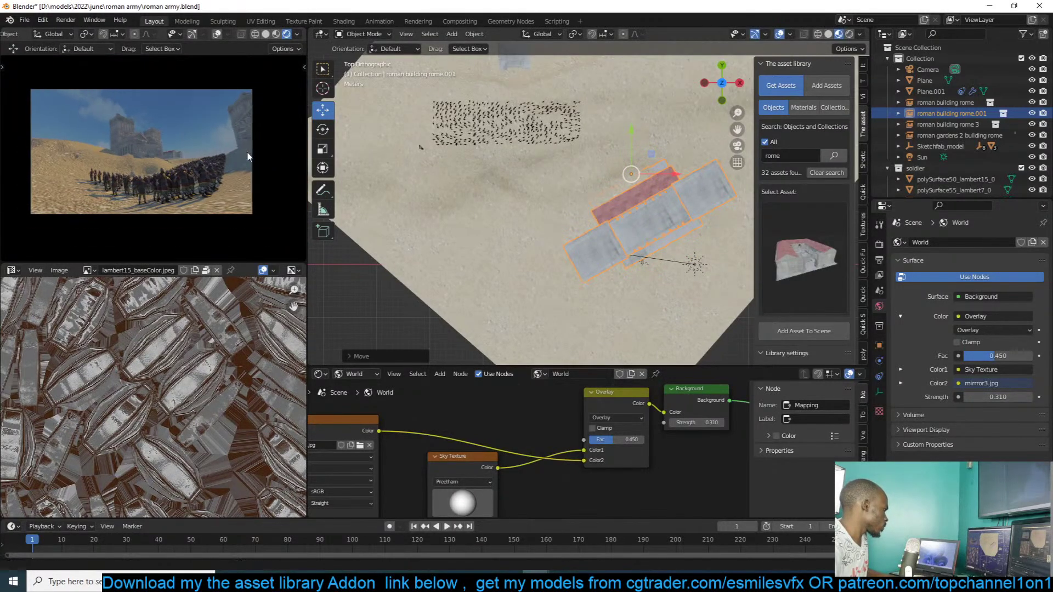
pyautogui.scroll(2, 266, 154)
pyautogui.click(730, 251)
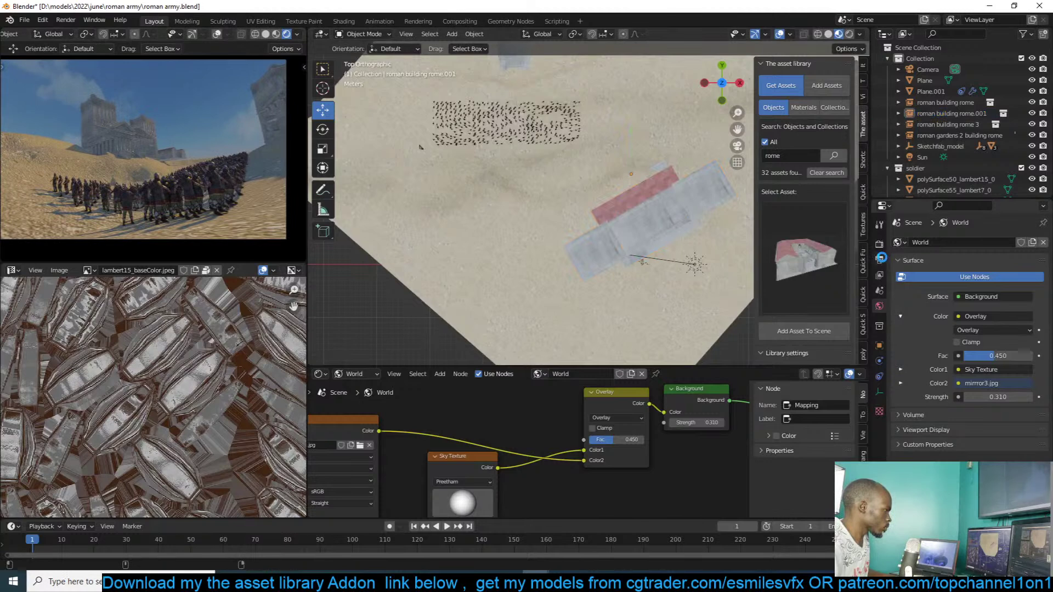
pyautogui.hotkey('ctrl', 's')
# - In camera view, select the camera and trackball-rotate it slightly to reframe the soldiers and the buildings
pyautogui.moveTo(686, 247); pyautogui.dragTo(599, 211, button='middle')
pyautogui.scroll(2, 599, 211)
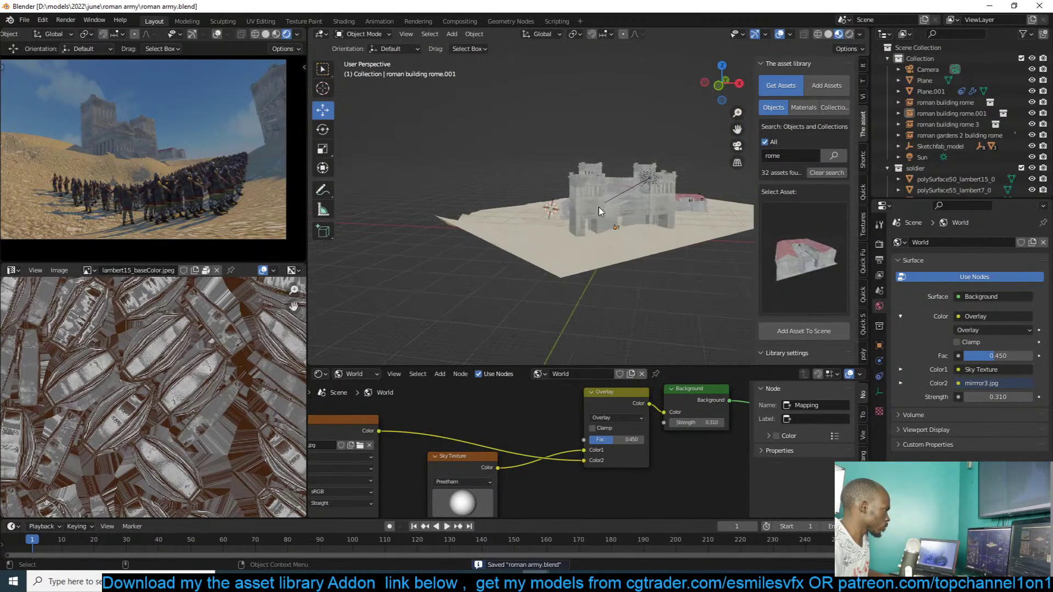
pyautogui.scroll(5, 607, 252)
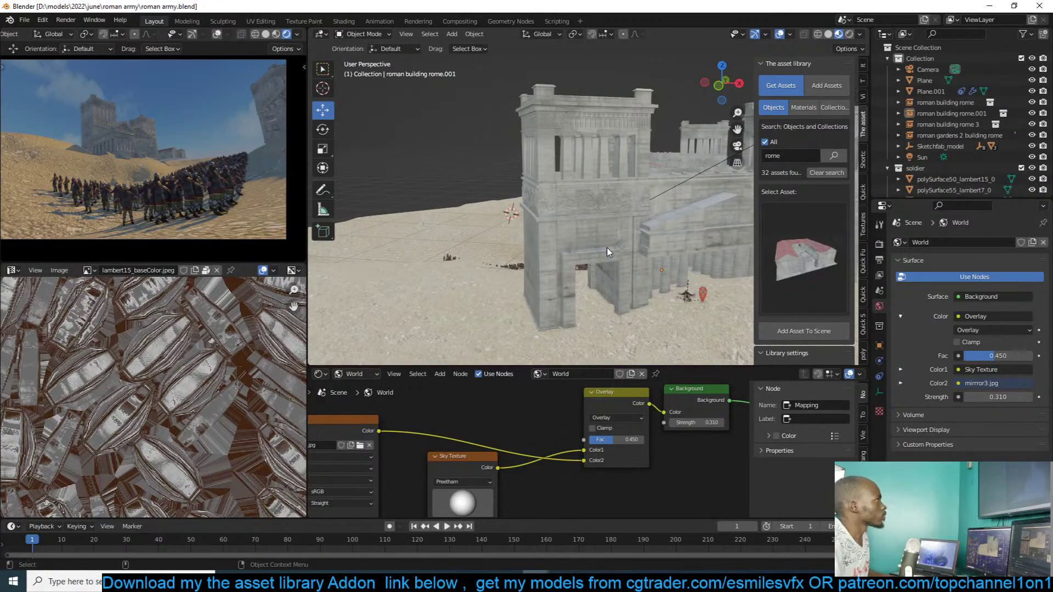
pyautogui.press('KP_0')
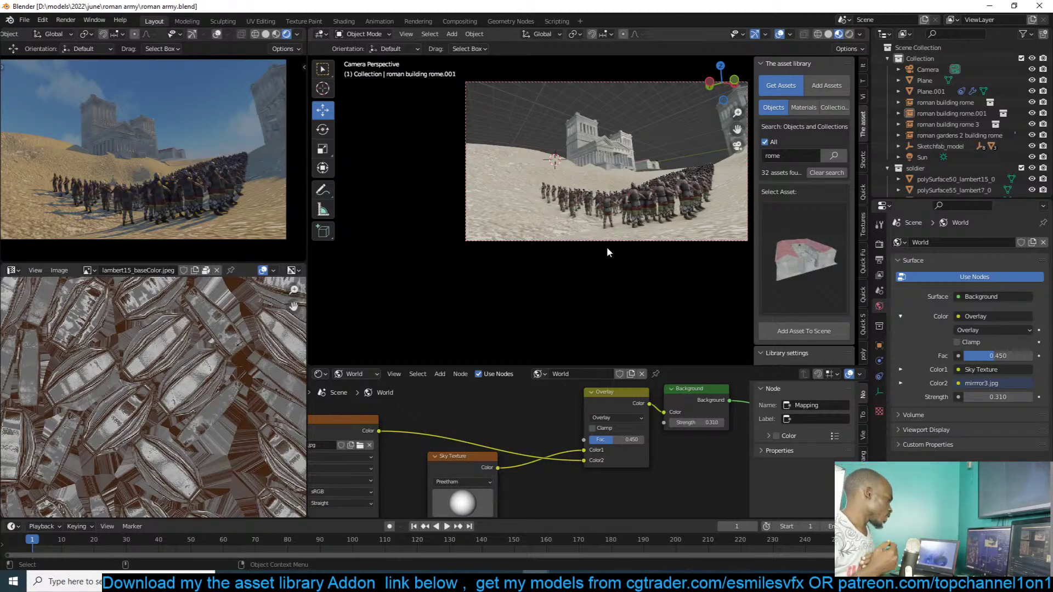
pyautogui.scroll(3, 607, 242)
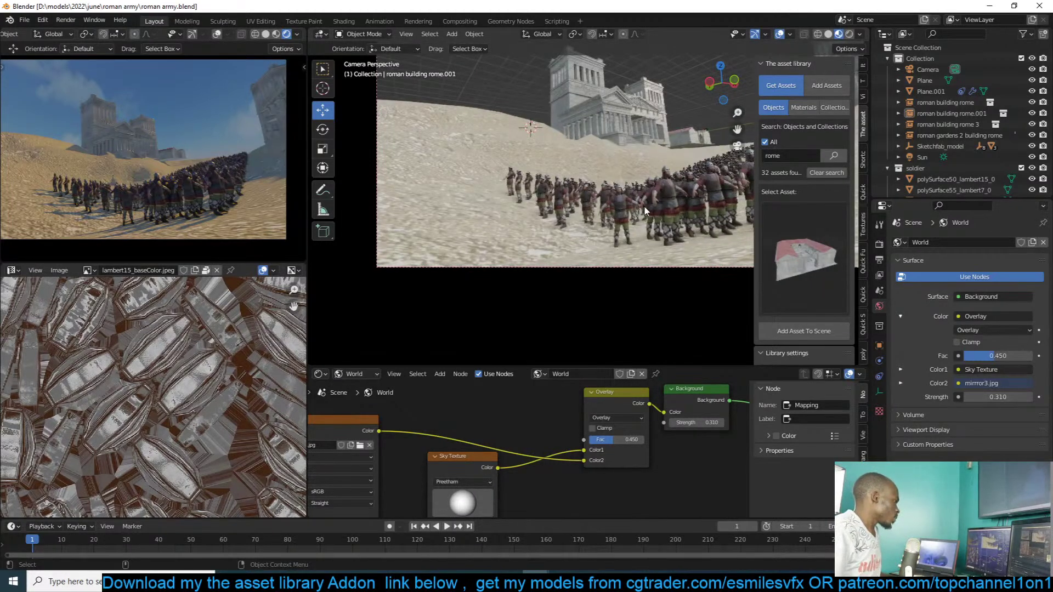
pyautogui.scroll(1, 611, 210)
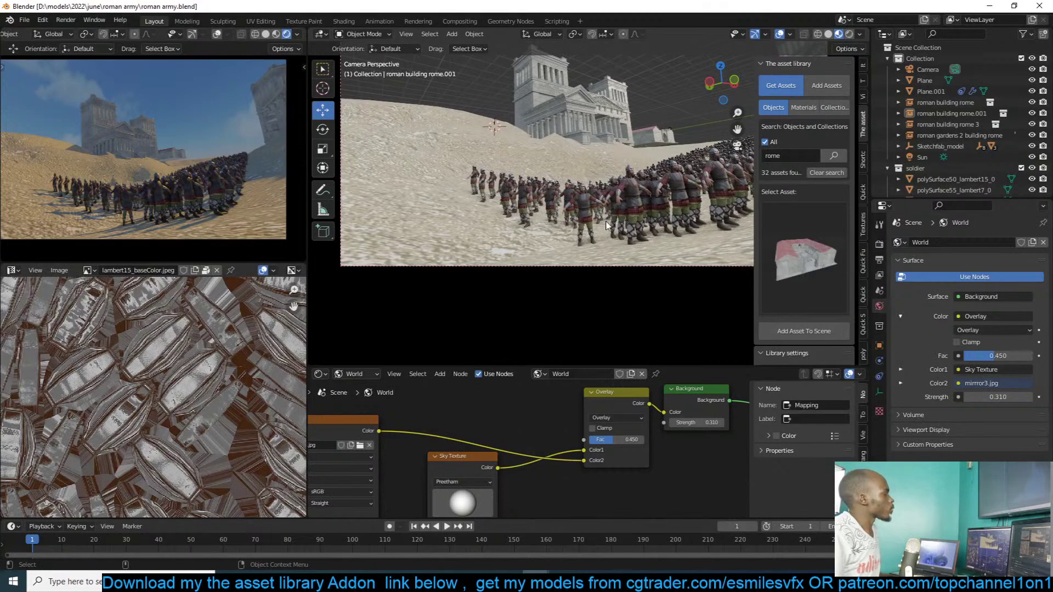
pyautogui.click(602, 266)
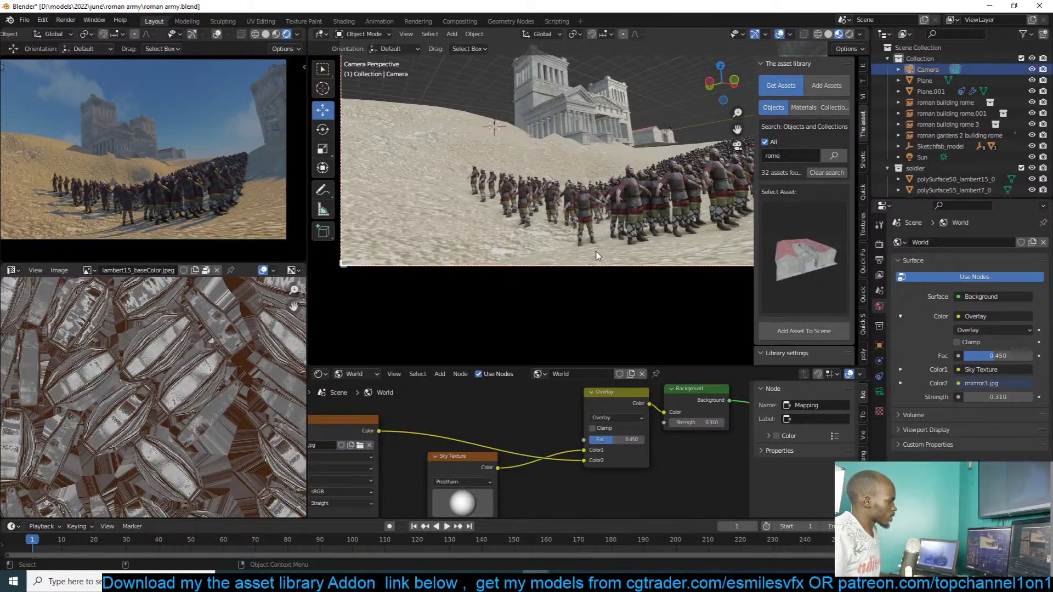
pyautogui.scroll(1, 615, 207)
pyautogui.press('r')
pyautogui.press('r')
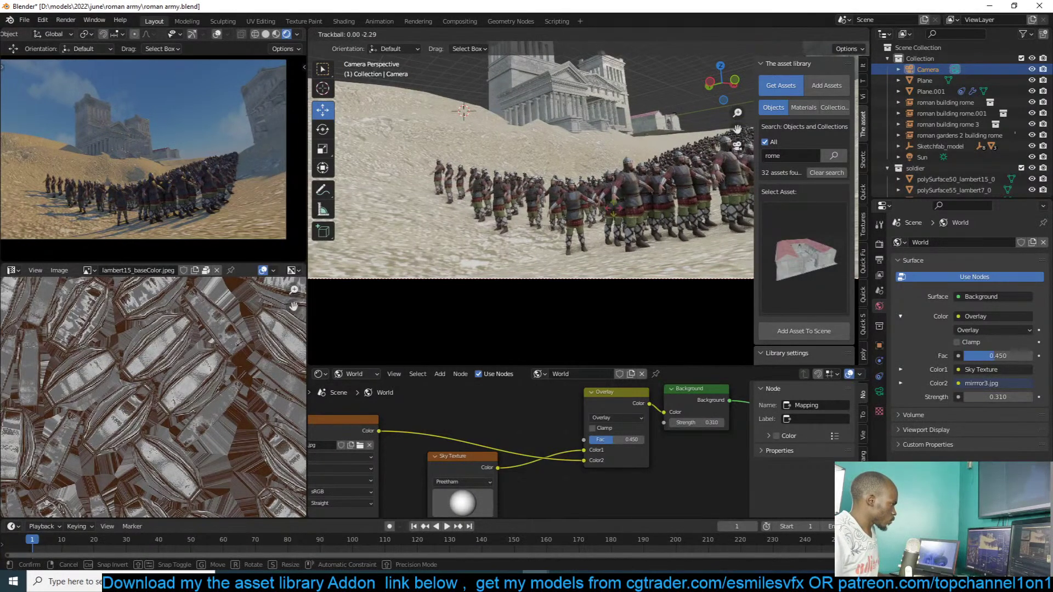
pyautogui.click(617, 209)
# - Isolate the army's particle plane Plane.001 in local view for a look, and return to the full scene
pyautogui.click(651, 215)
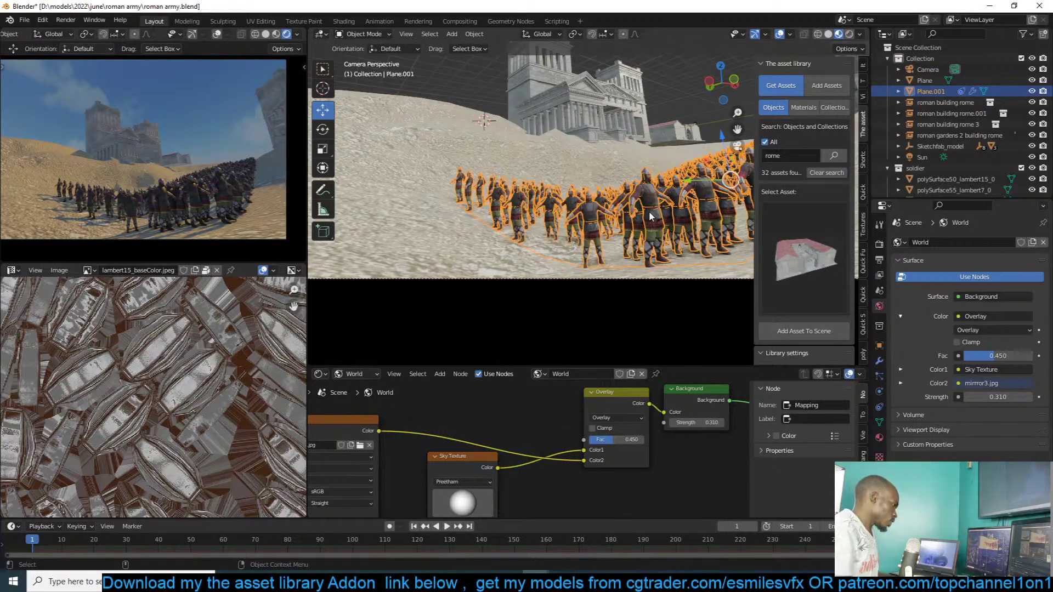
pyautogui.press('KP_Divide')
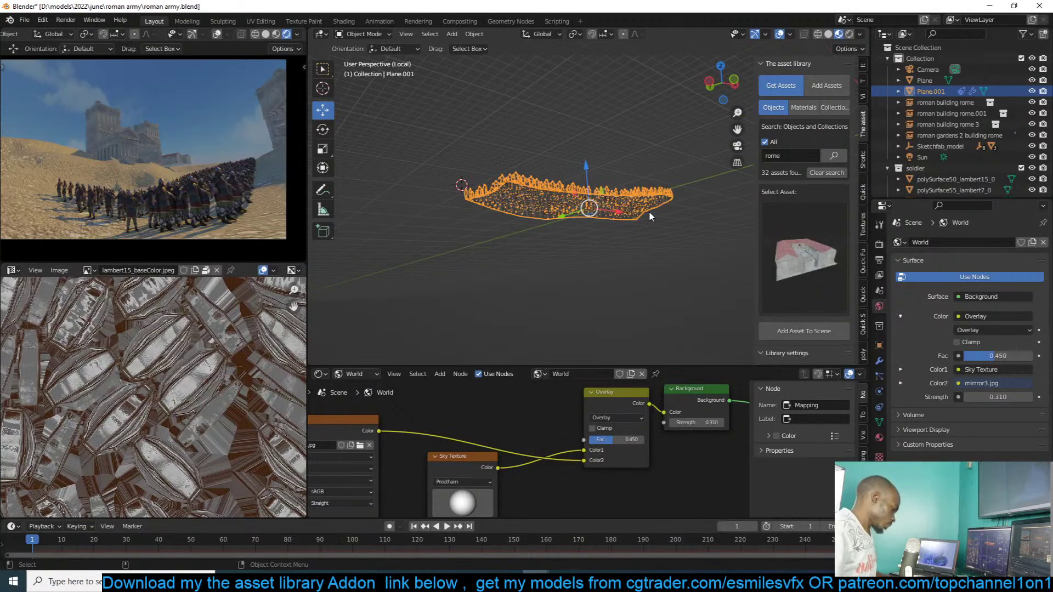
pyautogui.press('KP_Divide')
# - Duplicate the lying soldier body mesh polySurface50_lambert15_0 and rotate the copy 90° around the X axis so it stands upright
pyautogui.moveTo(720, 182); pyautogui.dragTo(543, 181, button='middle')
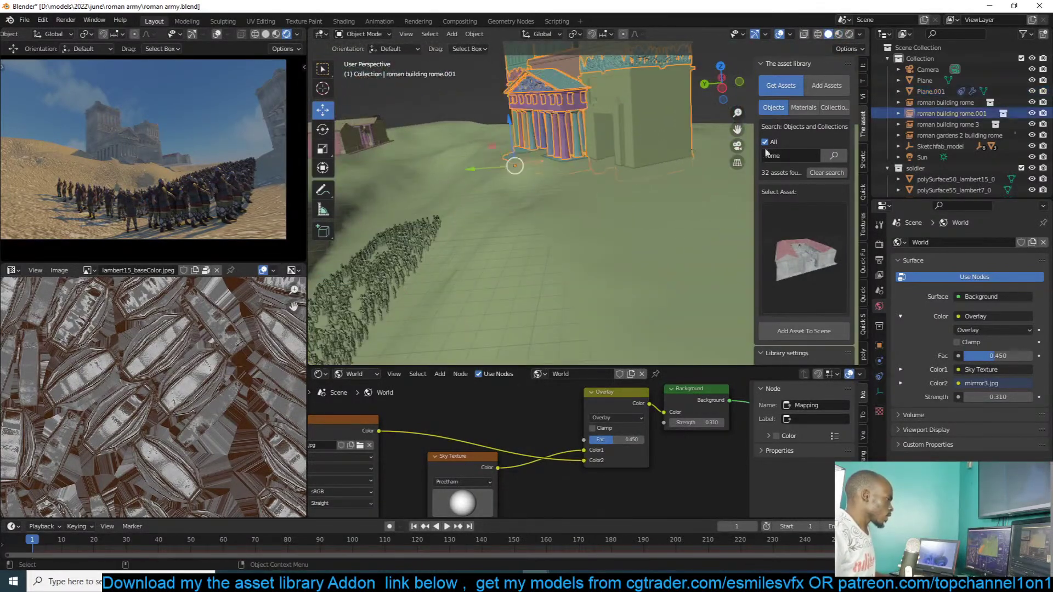
pyautogui.click(949, 179)
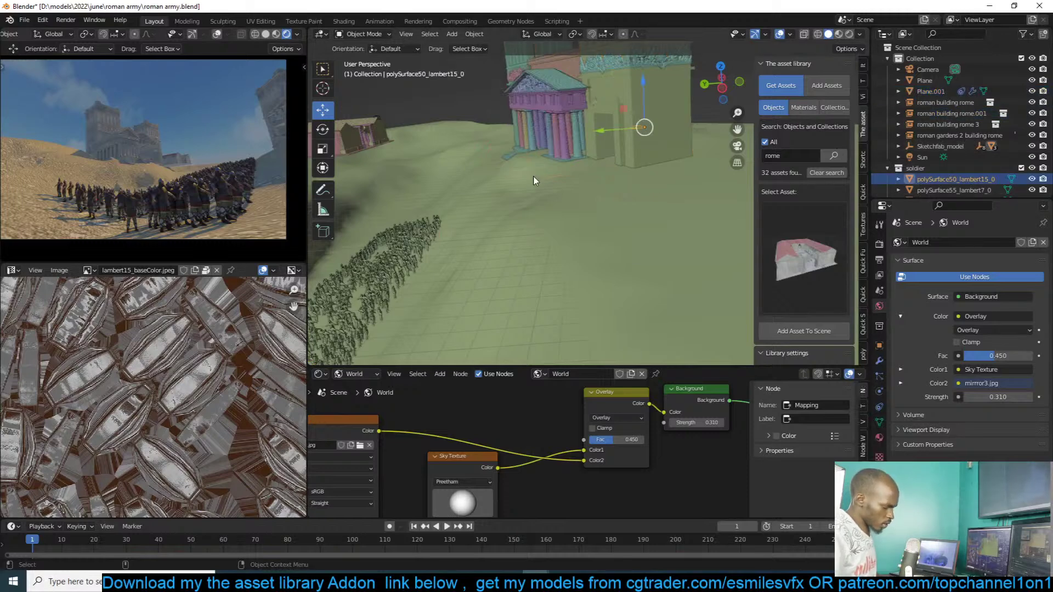
pyautogui.press('KP_Decimal')
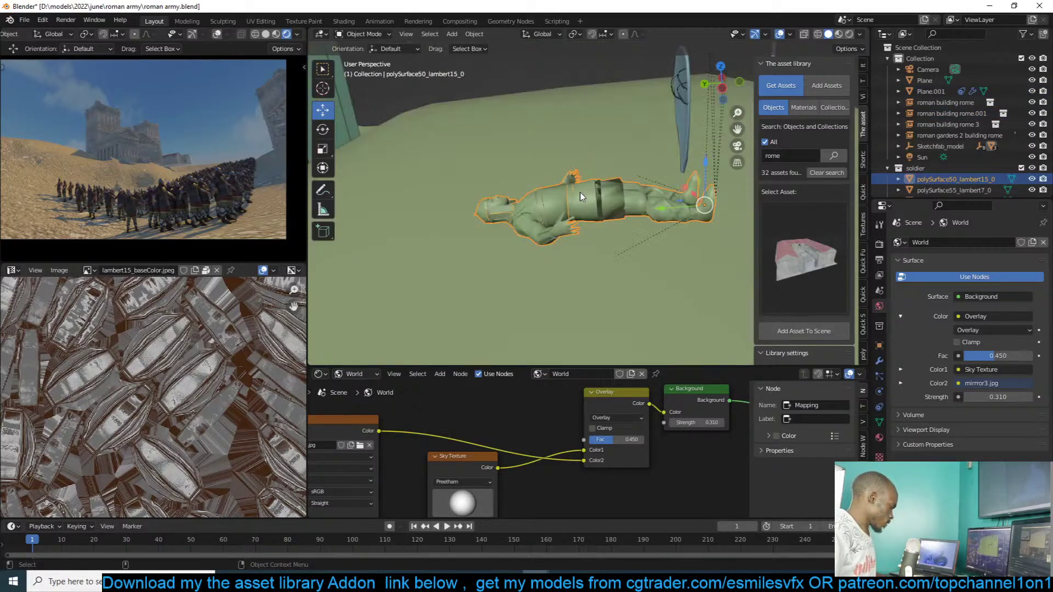
pyautogui.hotkey('shift', 'd')
pyautogui.click(609, 130)
pyautogui.write('rx')
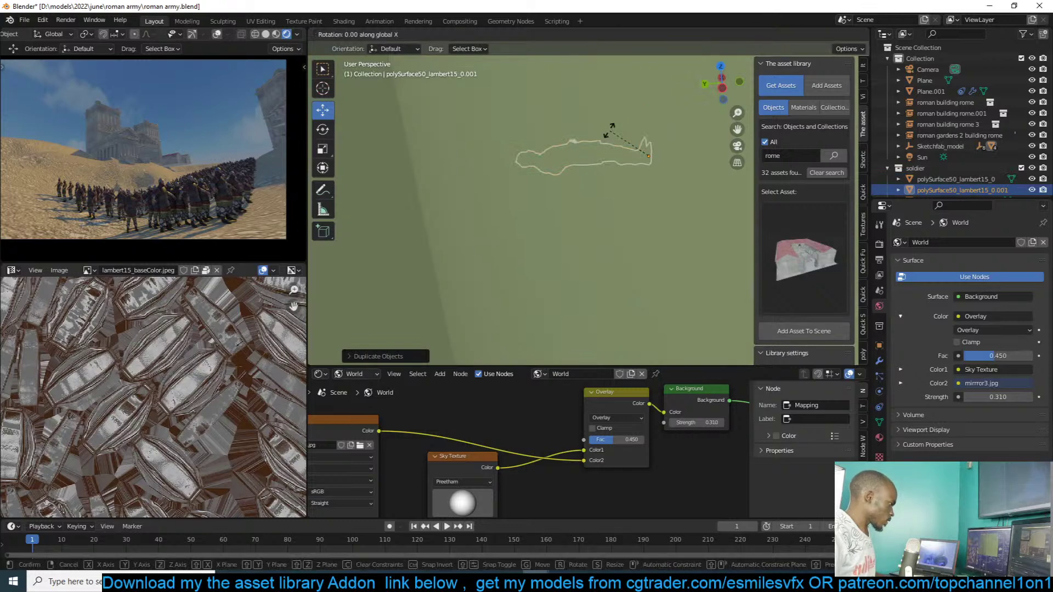
pyautogui.write('90')
pyautogui.press('Return')
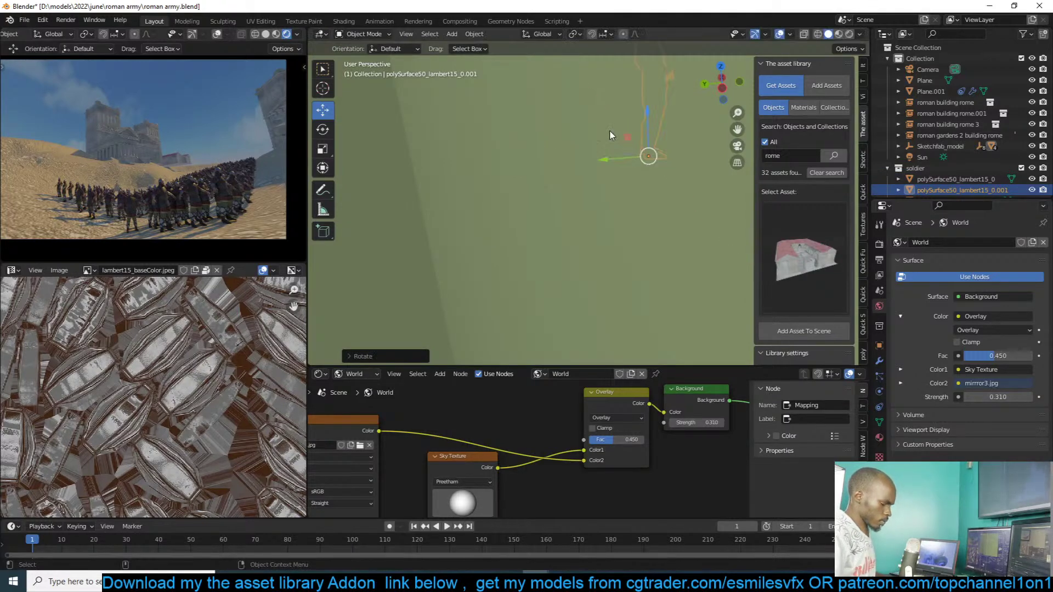
# - Apply the object transform to the upright soldier copy and save the file
pyautogui.press('KP_Decimal')
pyautogui.moveTo(609, 131); pyautogui.dragTo(536, 136, button='middle')
pyautogui.hotkey('ctrl', 'a')
pyautogui.click(548, 136)
pyautogui.hotkey('ctrl', 's')
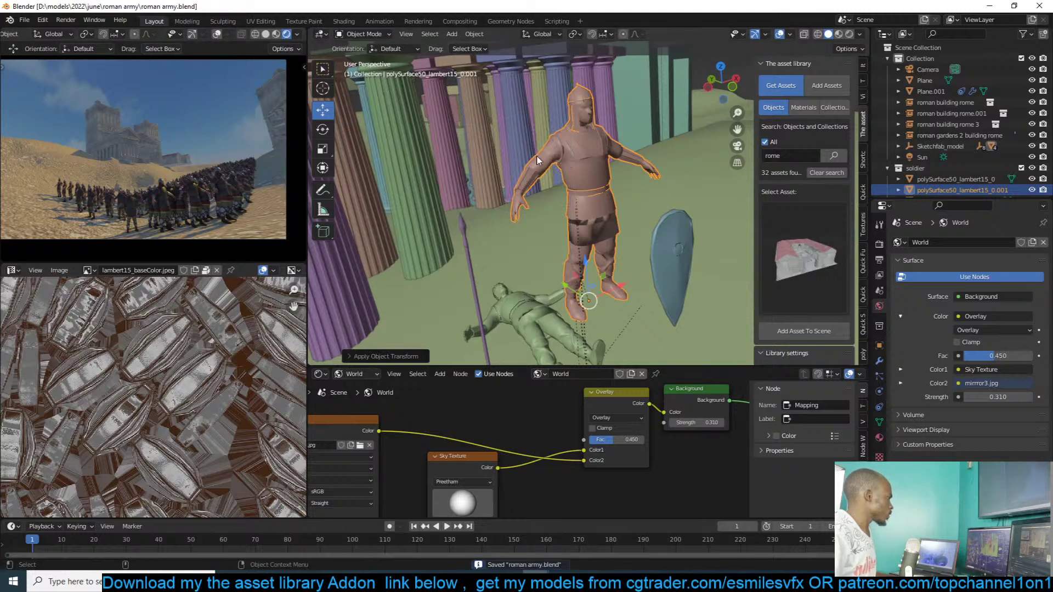
# - Export to the Desktop in FBX format as 1.fbx
pyautogui.click(23, 20)
pyautogui.moveTo(74, 177)
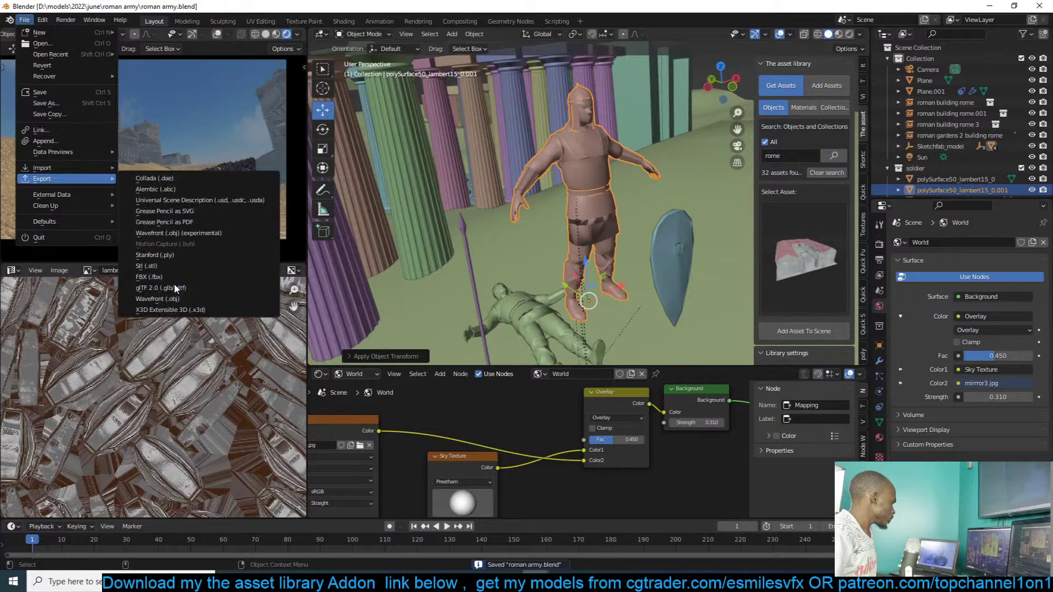
pyautogui.click(174, 279)
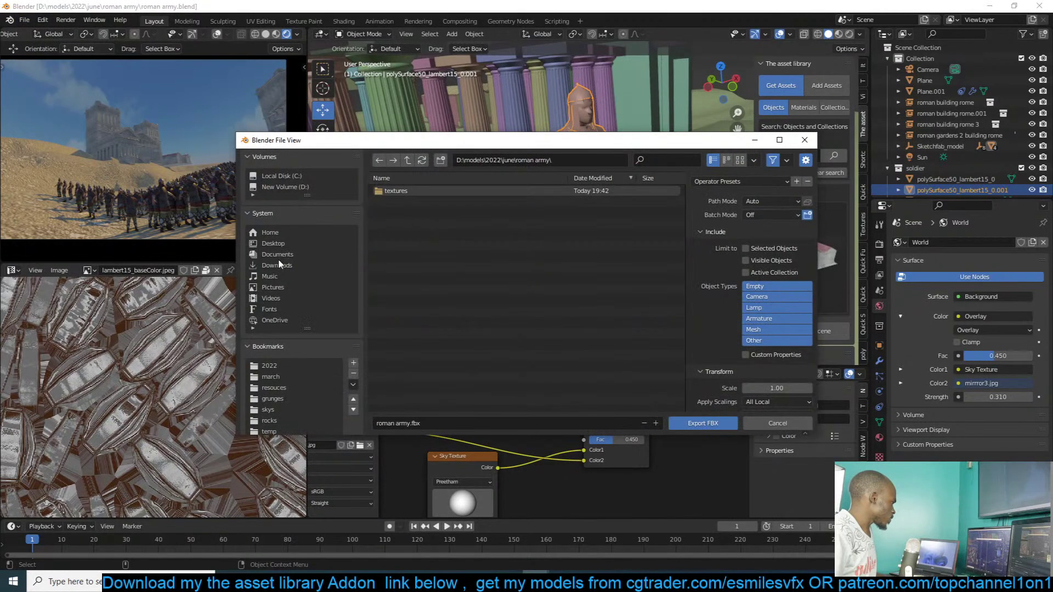
pyautogui.click(273, 244)
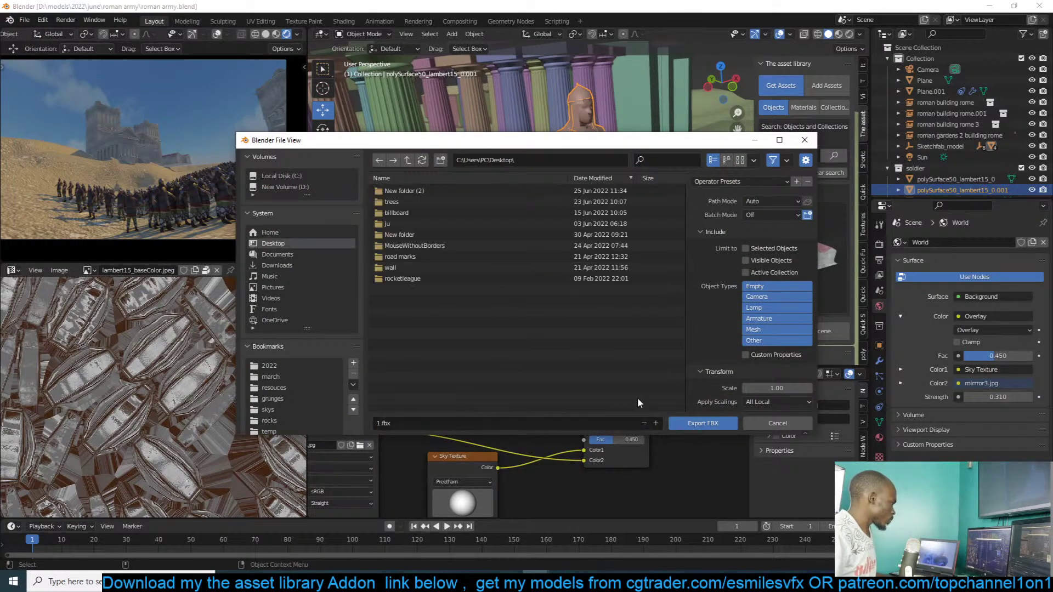
pyautogui.click(681, 421)
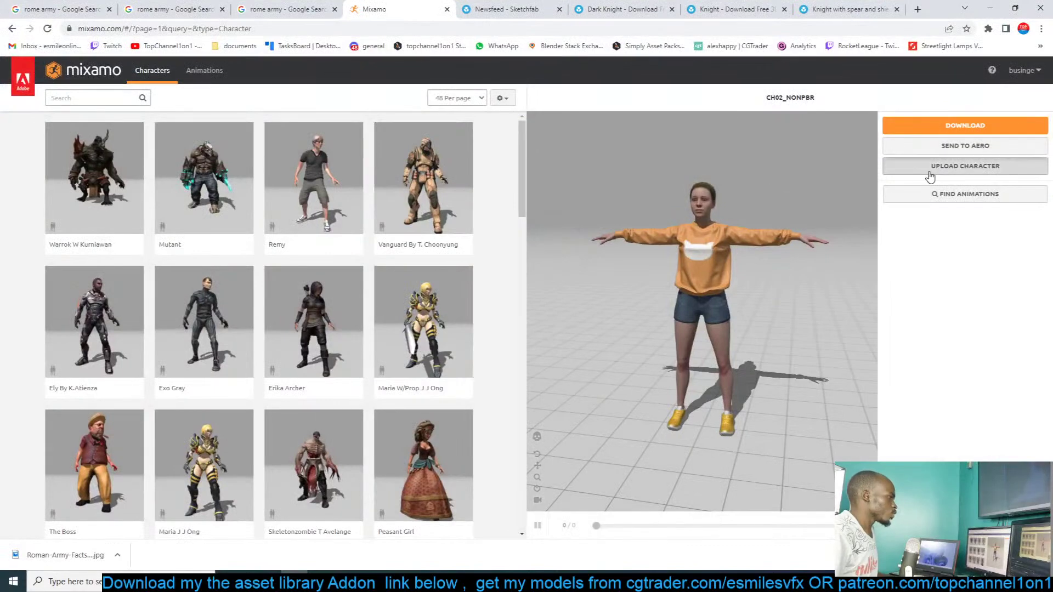
# - Start a character upload in Mixamo, look through the Desktop for the exported FBX with the files sorted by date modified, and cancel the file selection
pyautogui.click(930, 174)
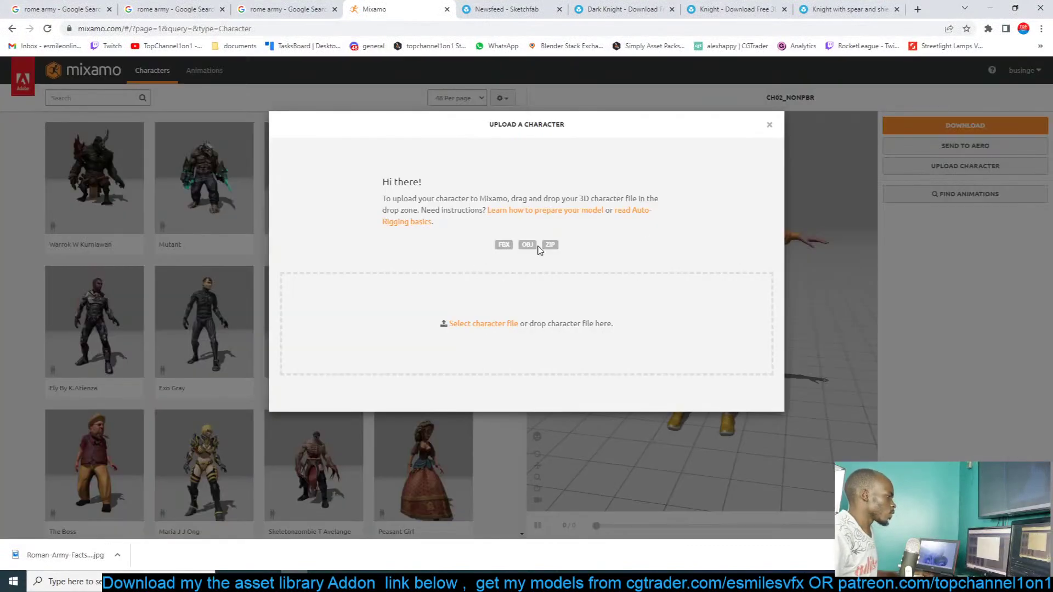
pyautogui.click(470, 328)
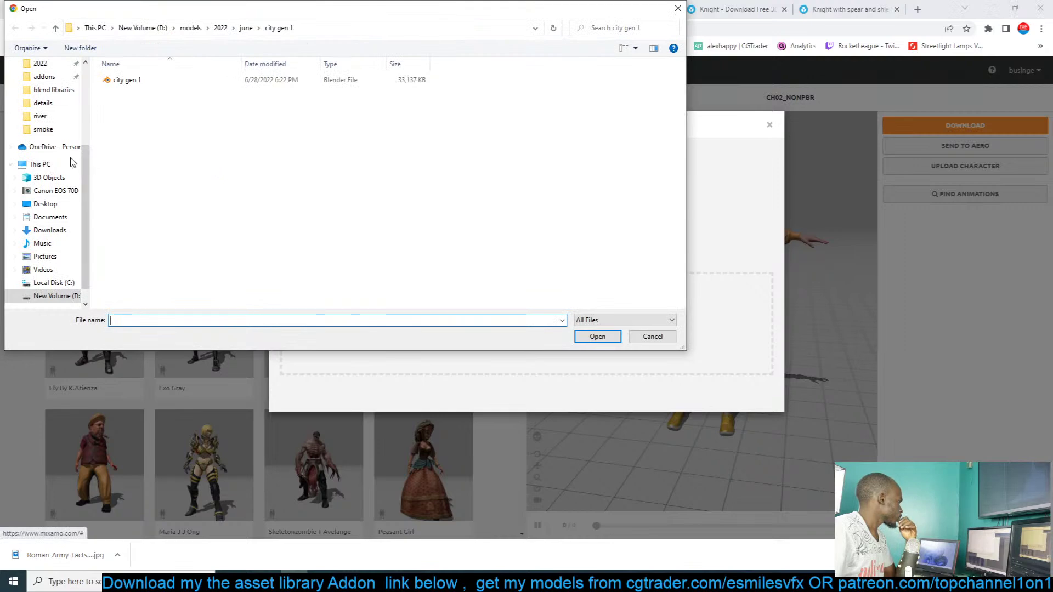
pyautogui.click(60, 204)
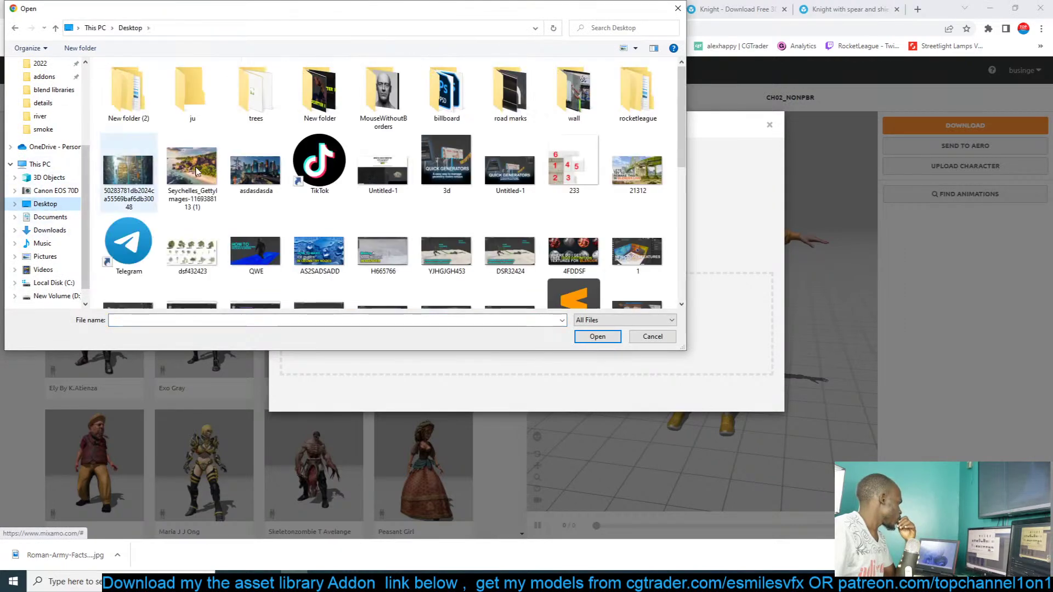
pyautogui.scroll(-5, 429, 241)
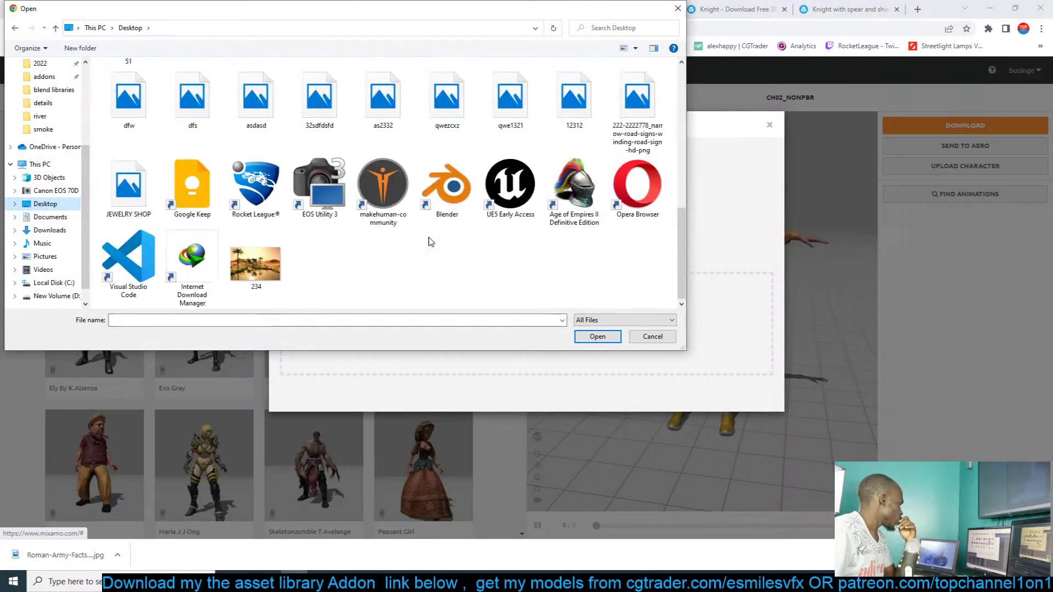
pyautogui.rightClick(378, 267)
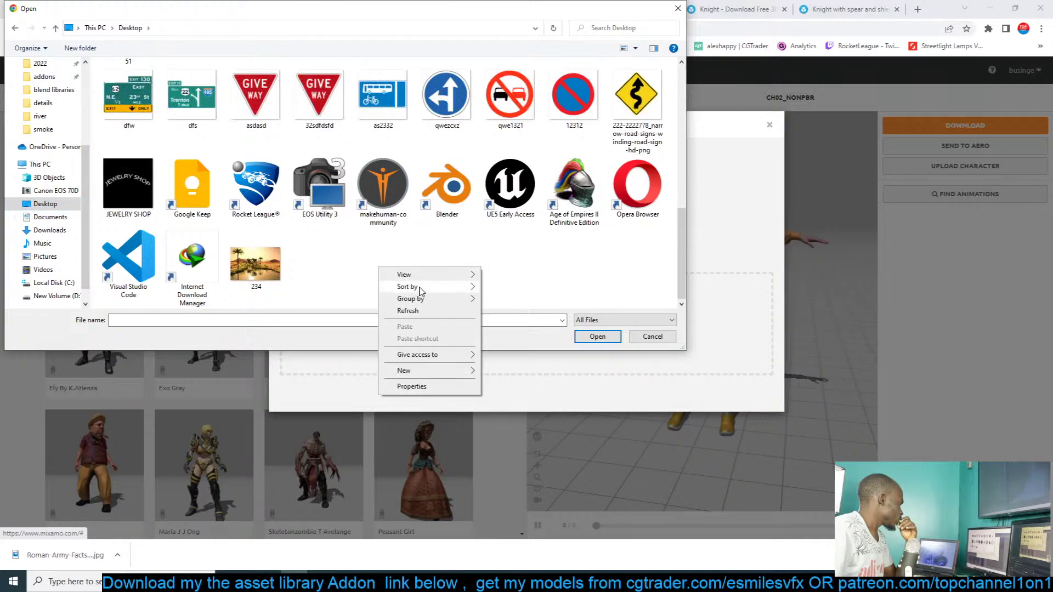
pyautogui.moveTo(423, 287)
pyautogui.click(505, 300)
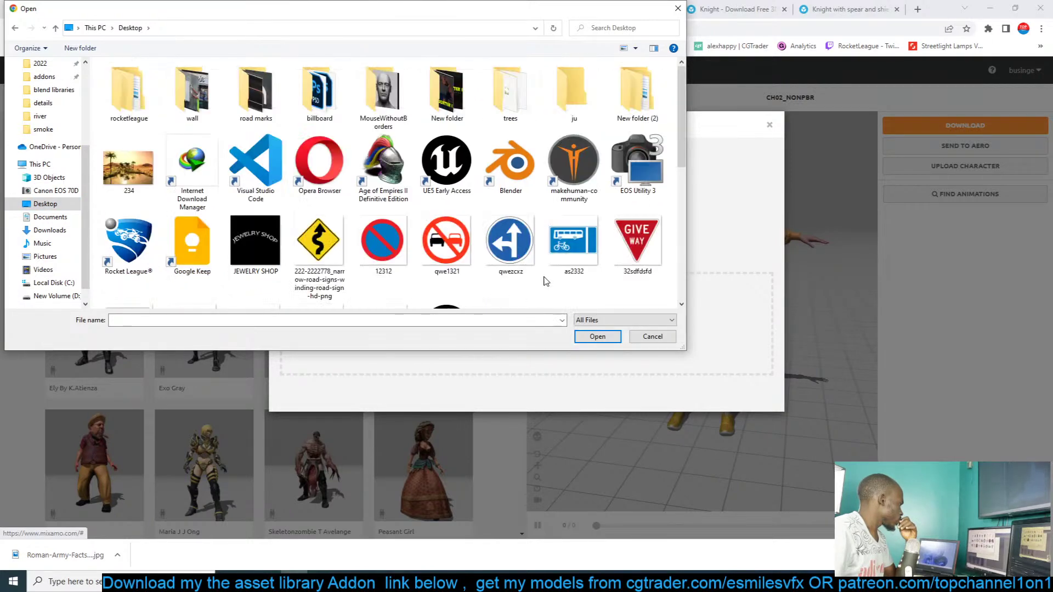
pyautogui.scroll(-5, 429, 272)
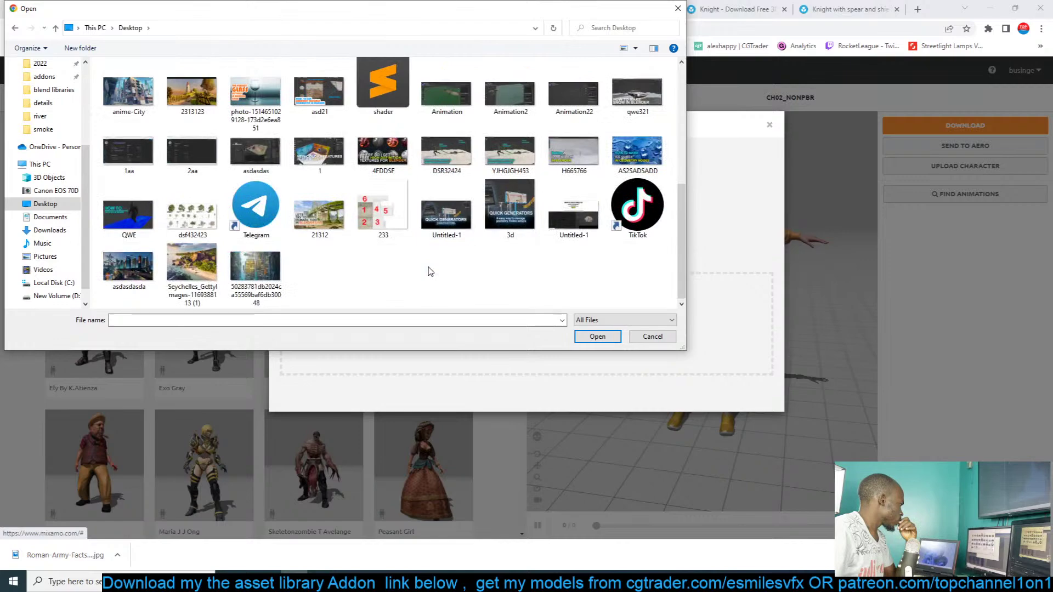
pyautogui.scroll(5, 430, 271)
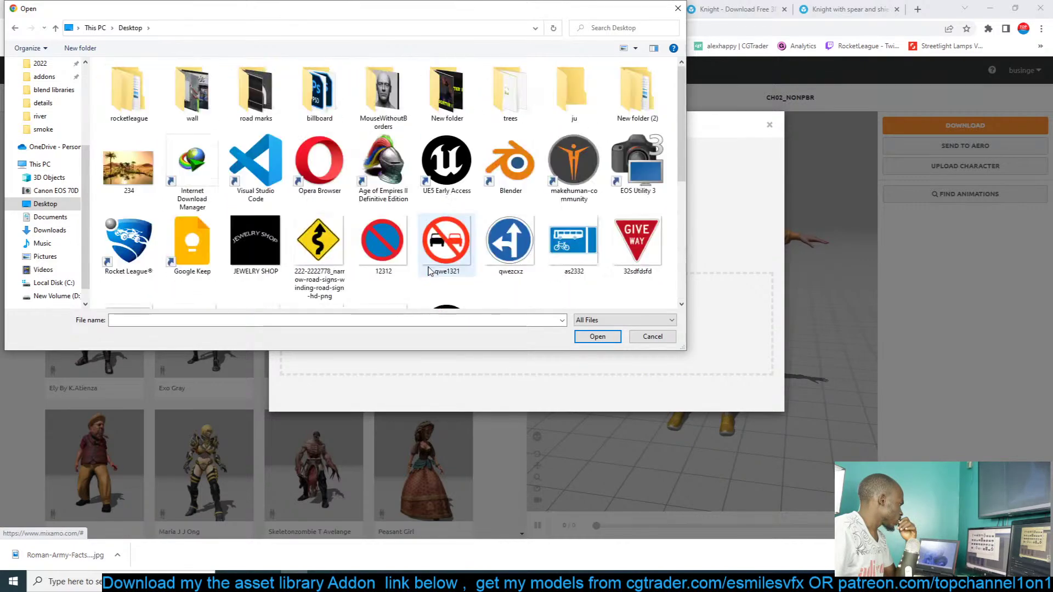
pyautogui.click(655, 337)
# - Switch to the Blender window with soldier.blend, close it, and return to the Roman army scene
pyautogui.moveTo(536, 582)
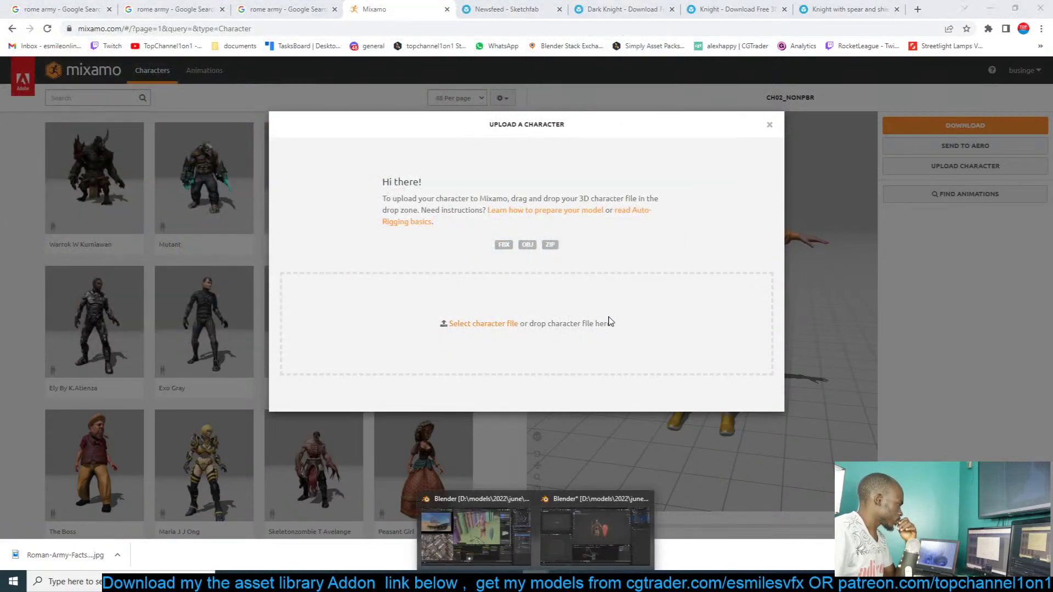
pyautogui.moveTo(550, 515)
pyautogui.click(582, 512)
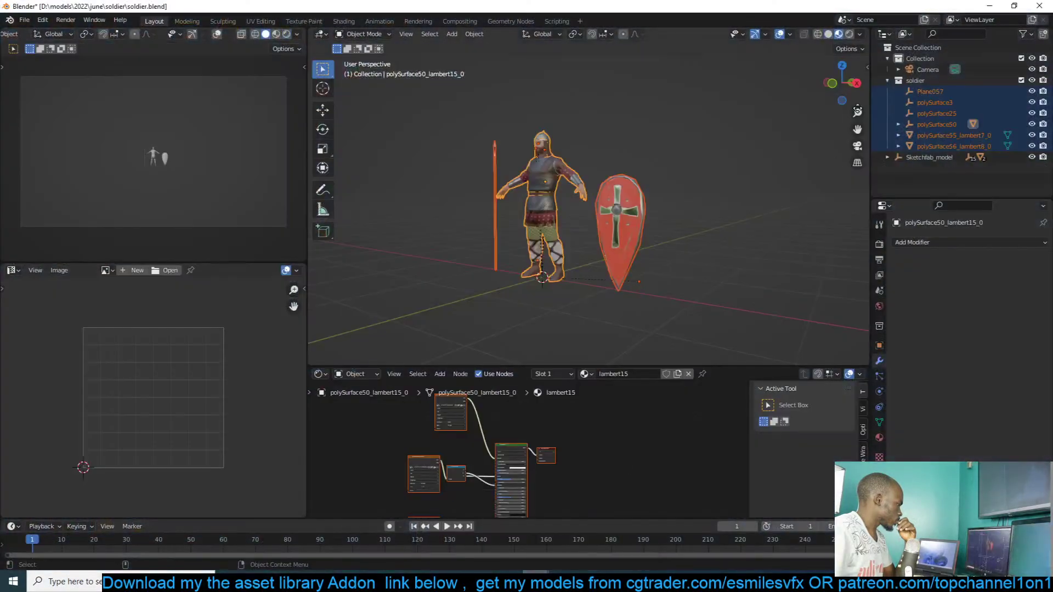
pyautogui.hotkey('ctrl', 'q')
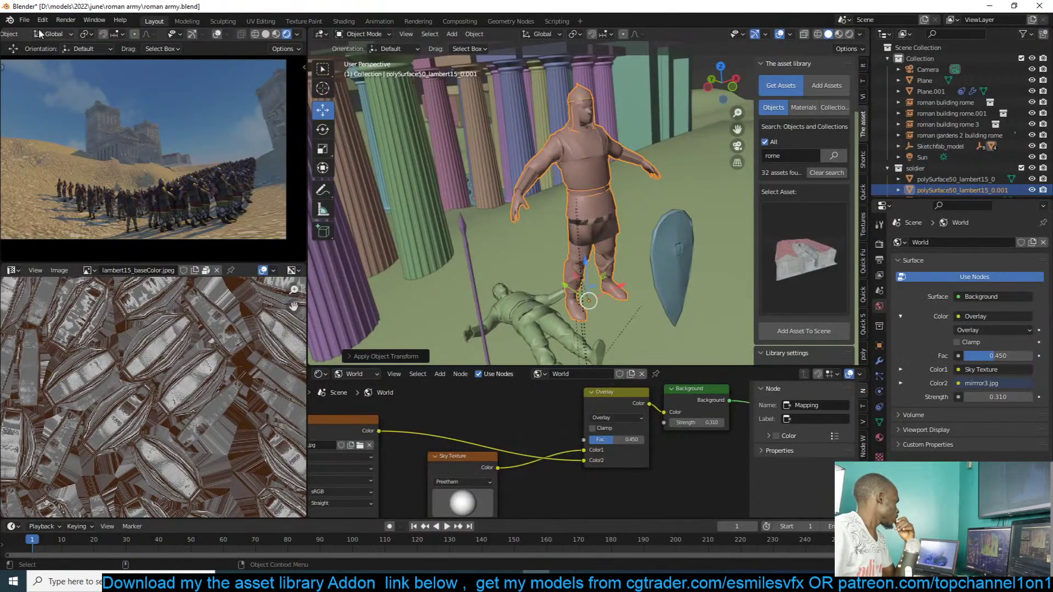
# - Export to the Desktop as 1.fbx again, overwriting the existing FBX file
pyautogui.click(24, 19)
pyautogui.moveTo(59, 181)
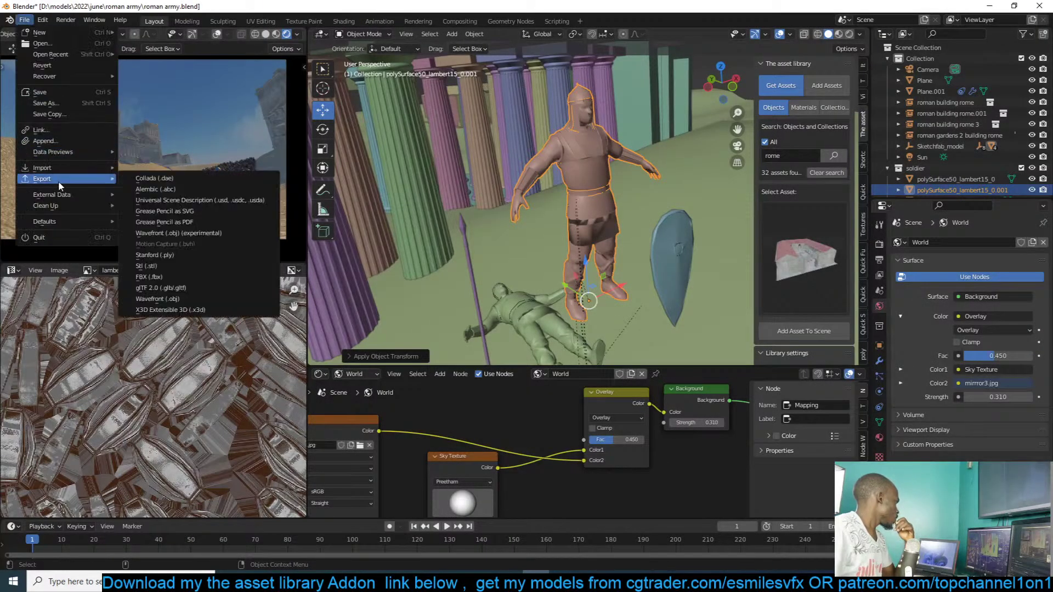
pyautogui.click(208, 277)
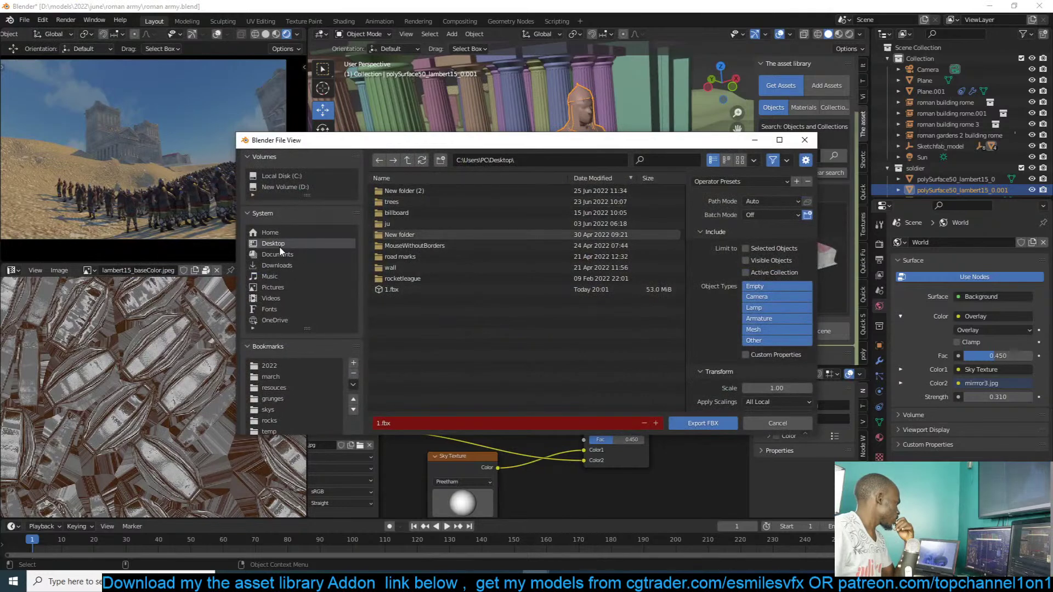
pyautogui.write('1')
pyautogui.press('Return')
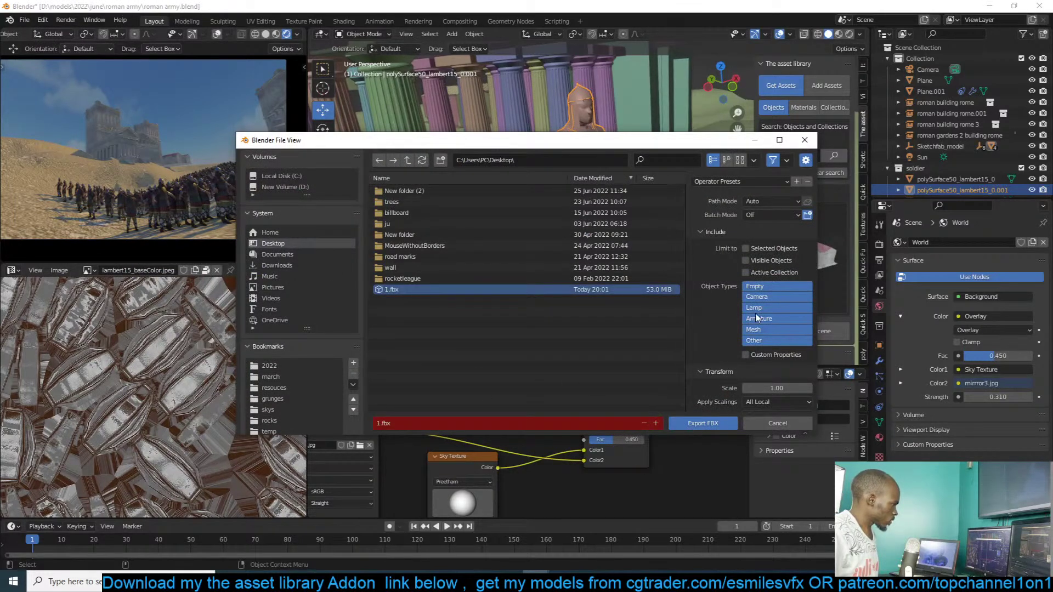
pyautogui.scroll(-5, 762, 317)
pyautogui.click(702, 423)
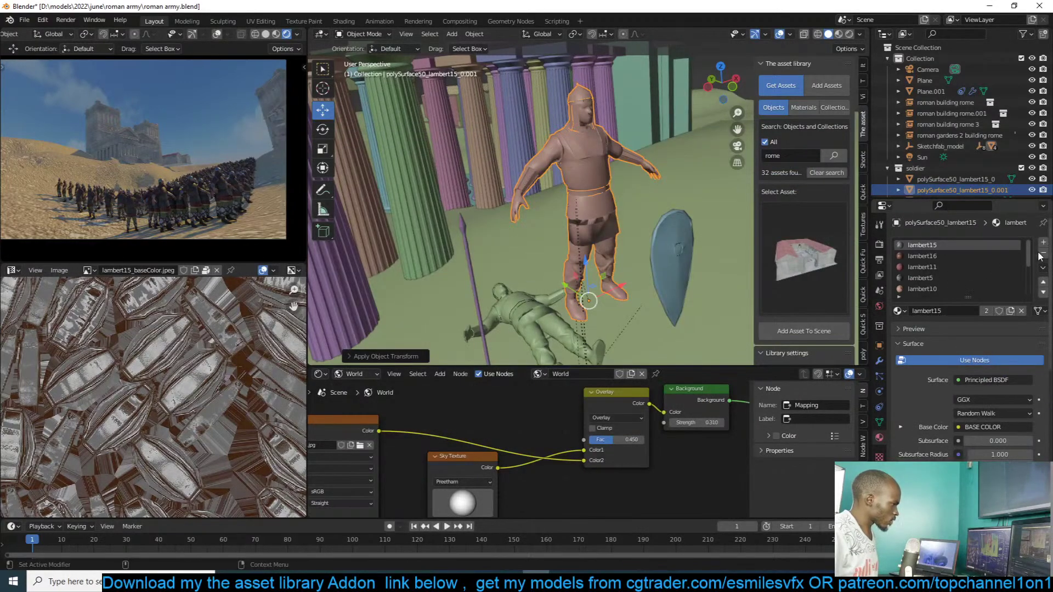
# - Remove all material slots from the upright soldier copy and save the file
pyautogui.click(1044, 256)
pyautogui.click(1044, 256)
pyautogui.click(1044, 255)
pyautogui.click(1044, 256)
pyautogui.click(1044, 255)
pyautogui.hotkey('ctrl', 's')
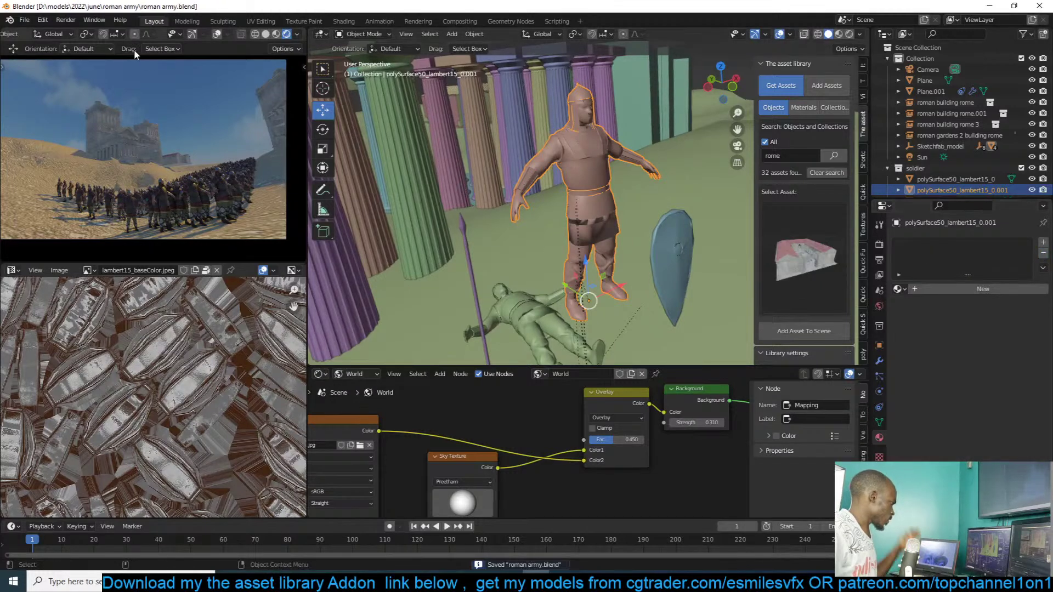
# - Export the scene with the material-free soldier copy in FBX format, overwriting 1.fbx on the Desktop
pyautogui.click(24, 19)
pyautogui.moveTo(48, 184)
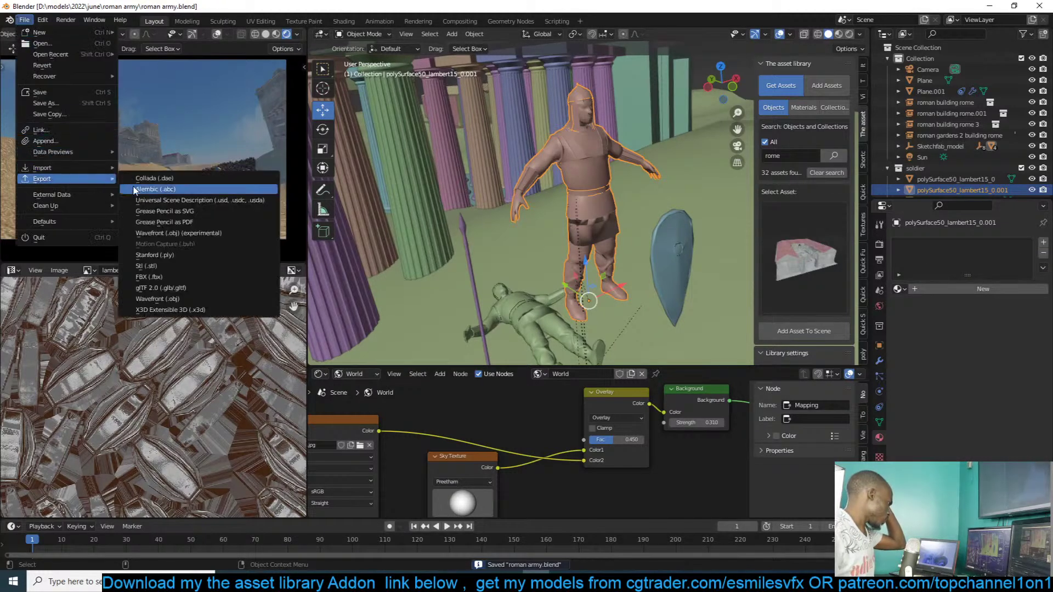
pyautogui.click(165, 274)
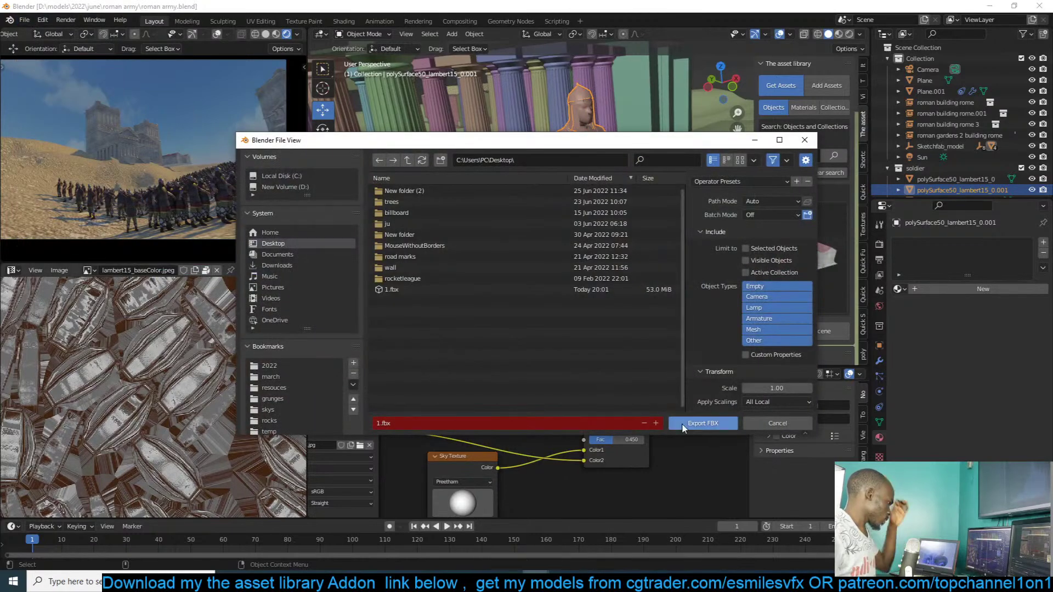
pyautogui.click(702, 422)
# - Switch to Mixamo in the browser, upload the file 1 from the Desktop as the character, and return to Blender
pyautogui.hotkey('alt', 'Tab')
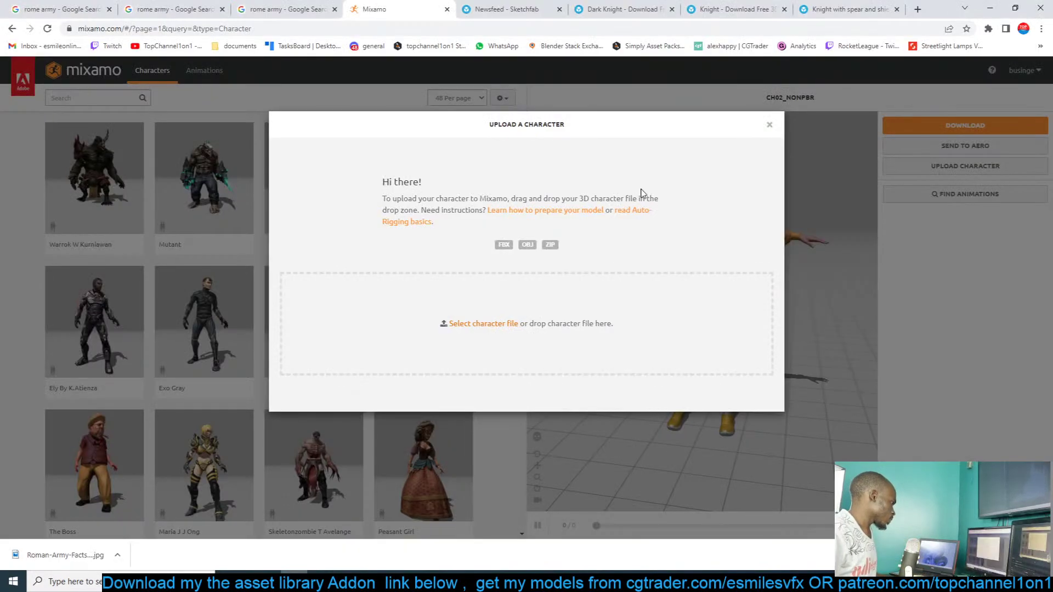
pyautogui.click(508, 324)
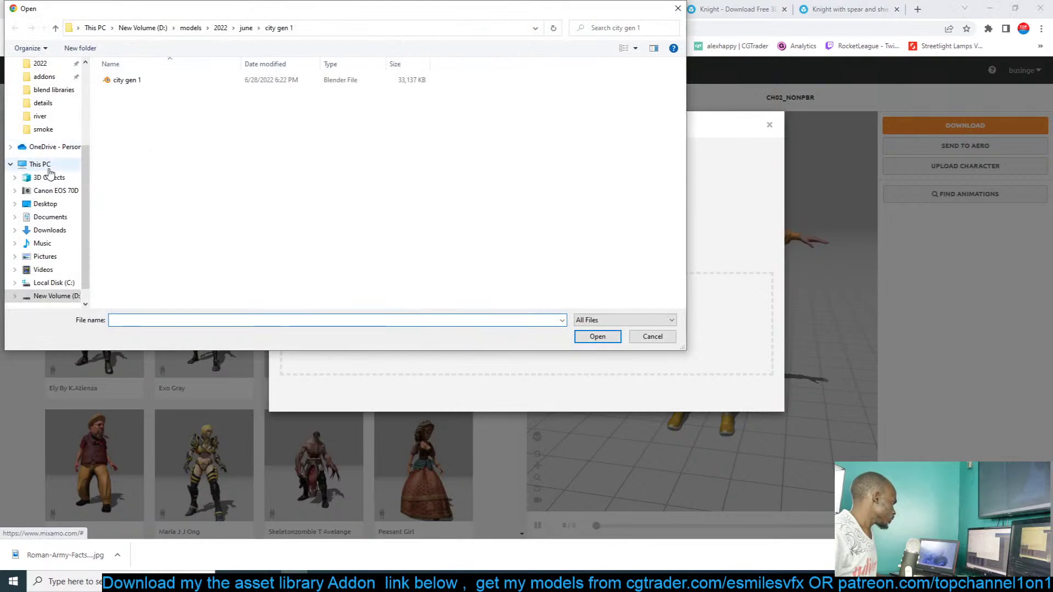
pyautogui.click(47, 206)
pyautogui.click(383, 244)
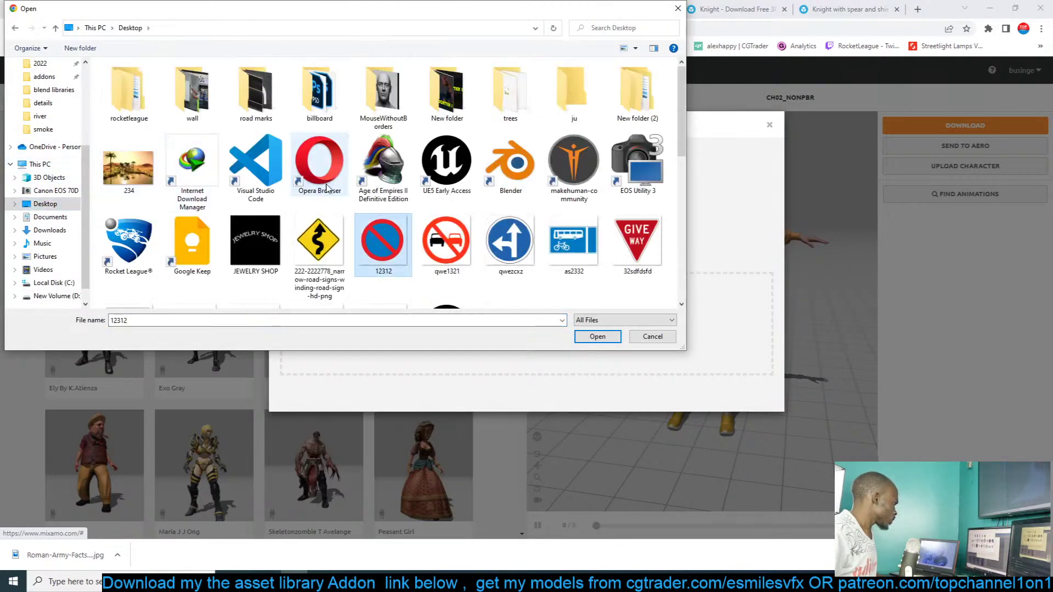
pyautogui.press('1')
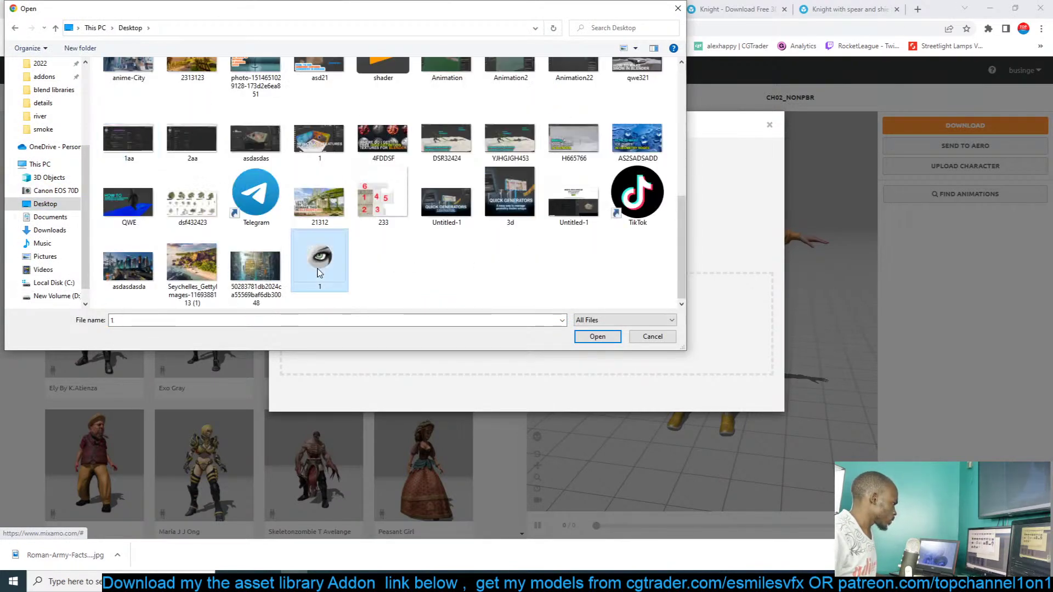
pyautogui.doubleClick(335, 268)
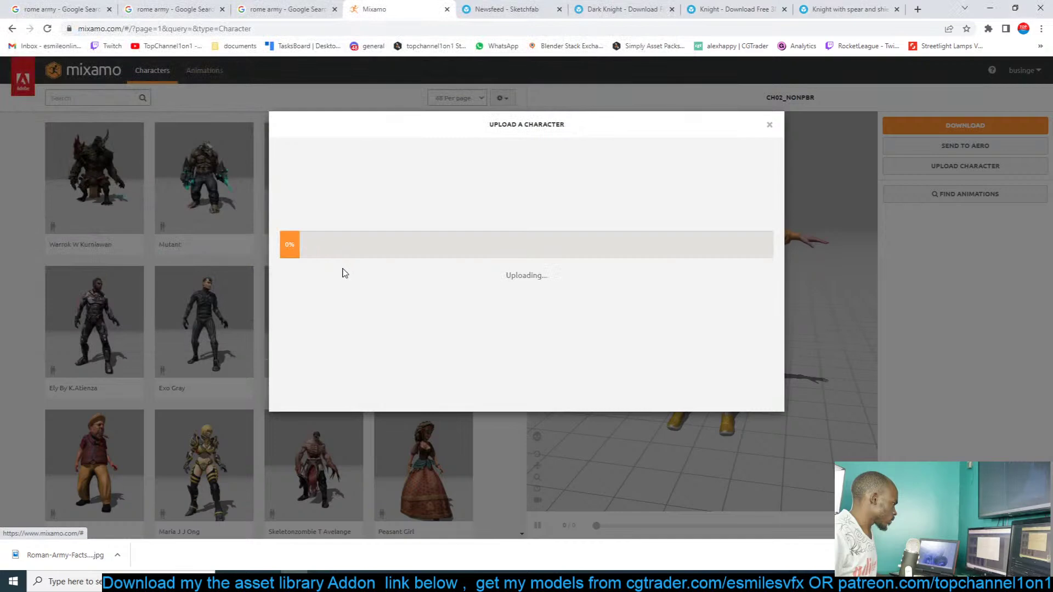
pyautogui.click(989, 7)
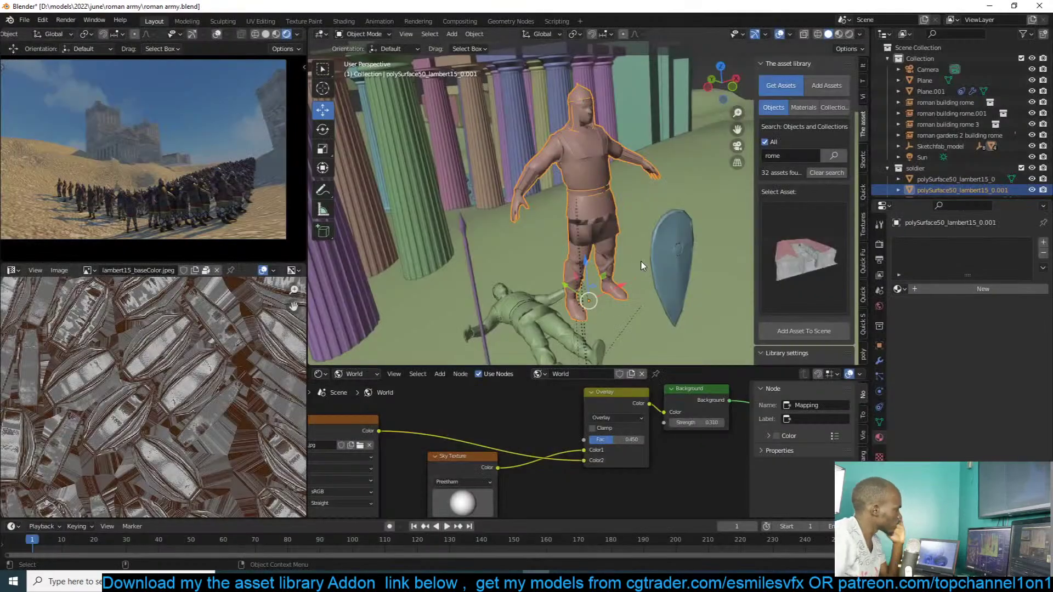
# - Examine the buildings in the viewport and the army in the camera preview, with all objects deselected
pyautogui.click(643, 265)
pyautogui.moveTo(643, 265); pyautogui.dragTo(631, 225, button='middle')
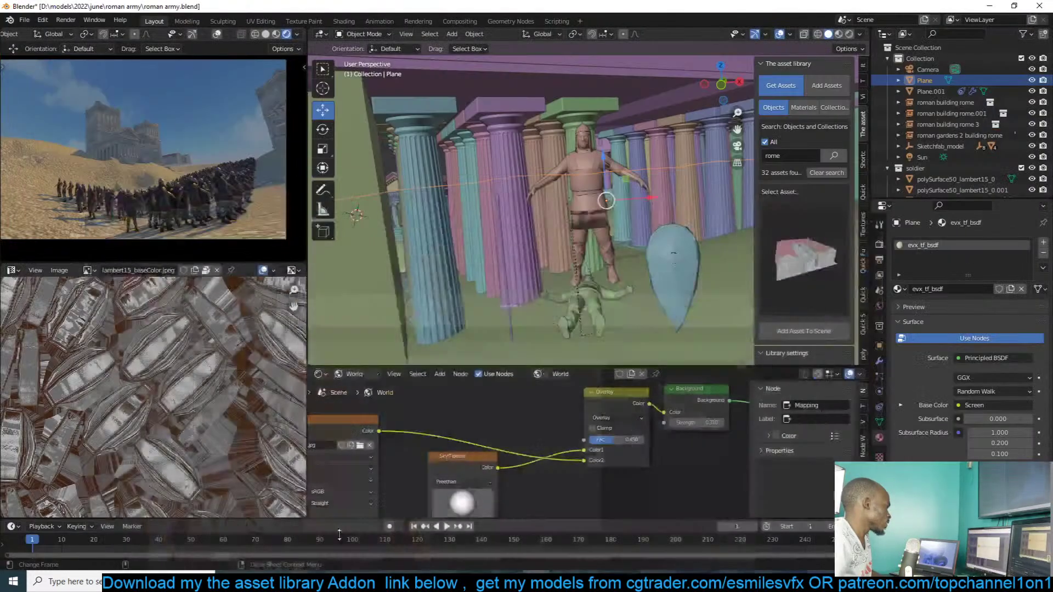
pyautogui.click(610, 224)
pyautogui.scroll(-6, 416, 263)
pyautogui.hotkey('alt', 'a')
pyautogui.moveTo(541, 216); pyautogui.dragTo(423, 132, button='middle')
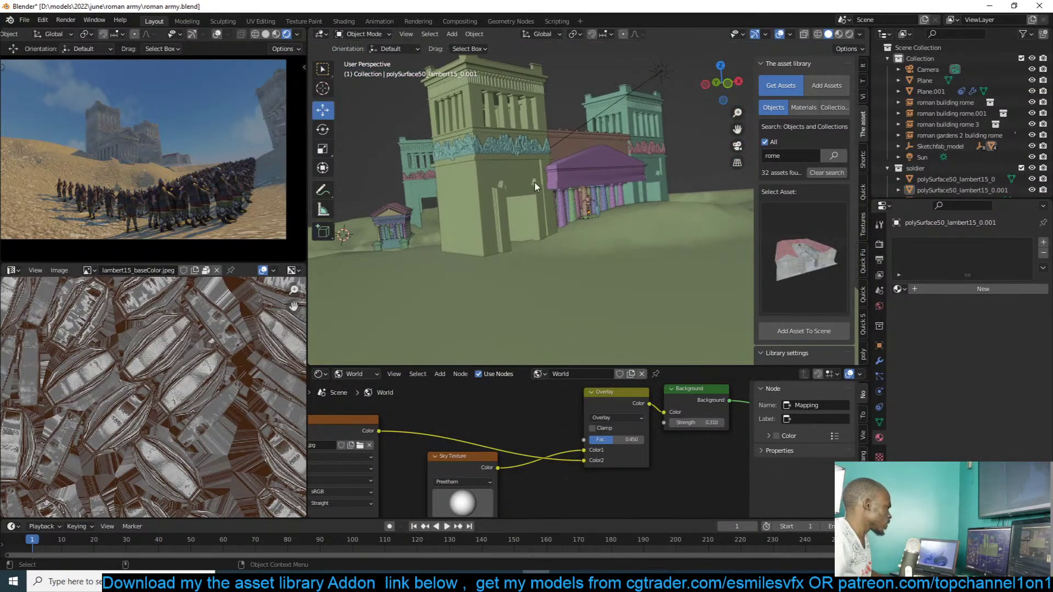
pyautogui.scroll(-2, 235, 151)
pyautogui.keyDown('shift'); pyautogui.moveTo(235, 152); pyautogui.dragTo(179, 159, button='middle'); pyautogui.keyUp('shift')
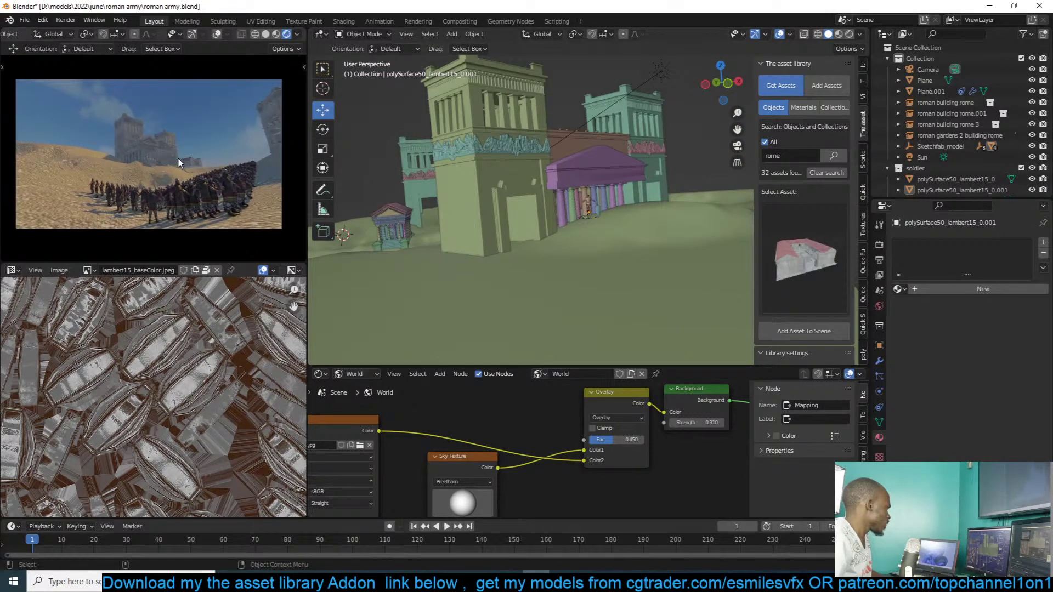
# - Set the world Overlay node's factor to 1.000, compare with the sky image linked directly, and reconnect Overlay to the Background color
pyautogui.click(879, 306)
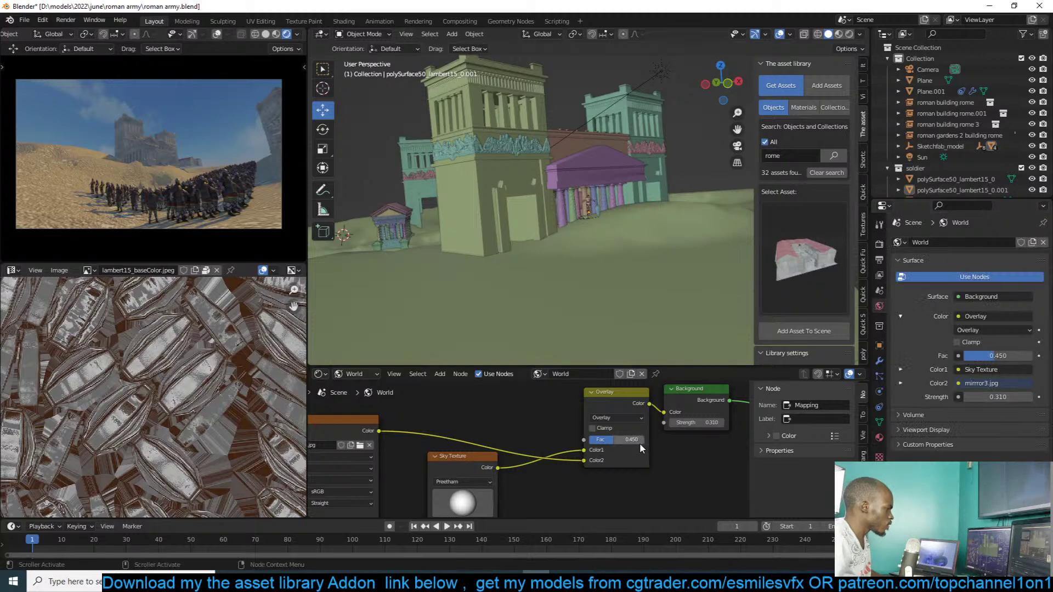
pyautogui.scroll(-1, 628, 449)
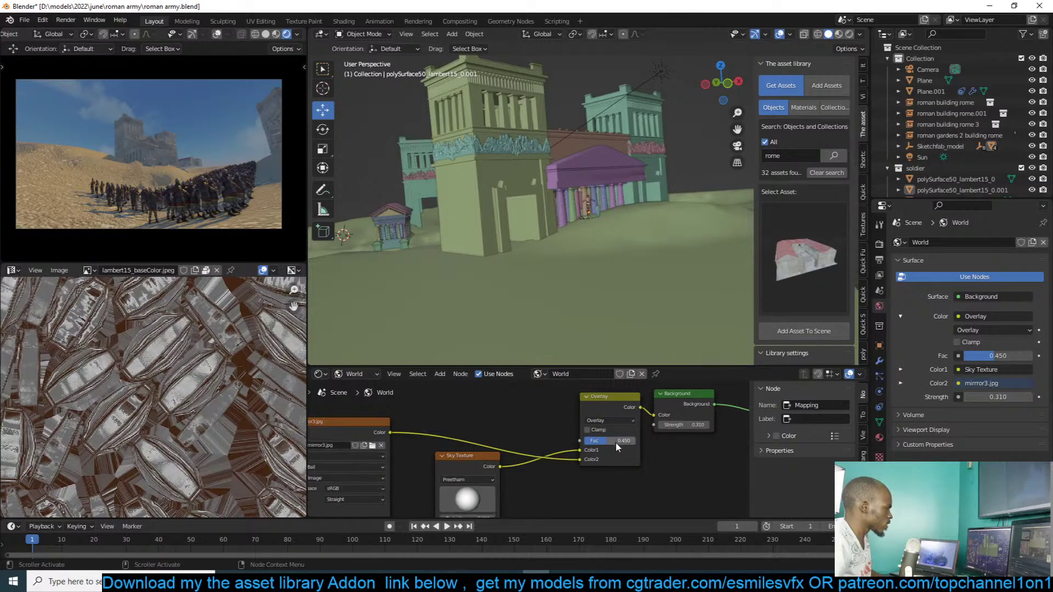
pyautogui.moveTo(605, 404); pyautogui.dragTo(553, 400)
pyautogui.moveTo(548, 442); pyautogui.dragTo(581, 436)
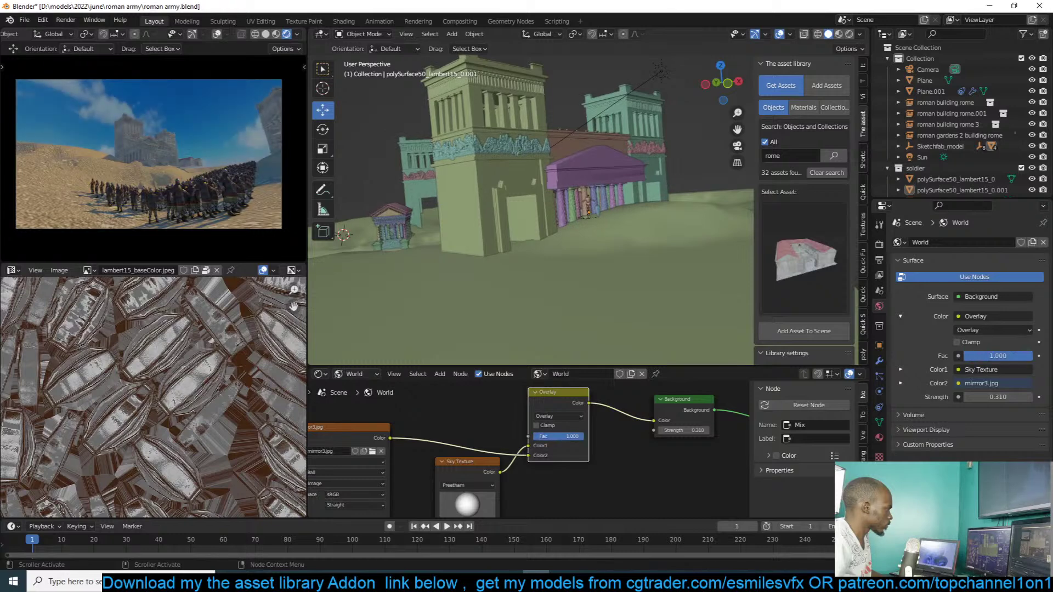
pyautogui.moveTo(391, 437); pyautogui.dragTo(654, 422)
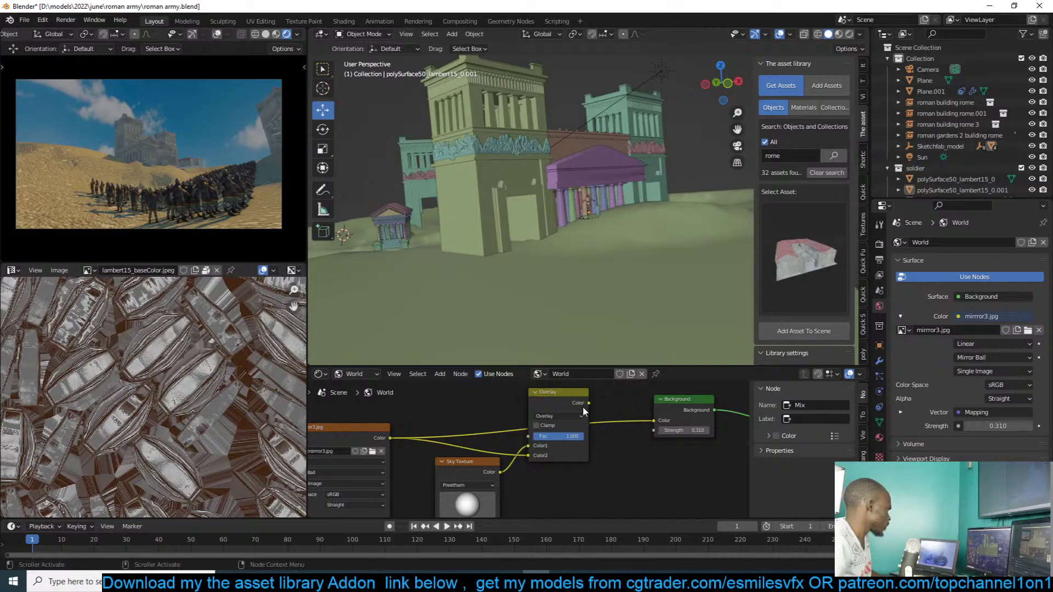
pyautogui.moveTo(588, 402); pyautogui.dragTo(660, 426)
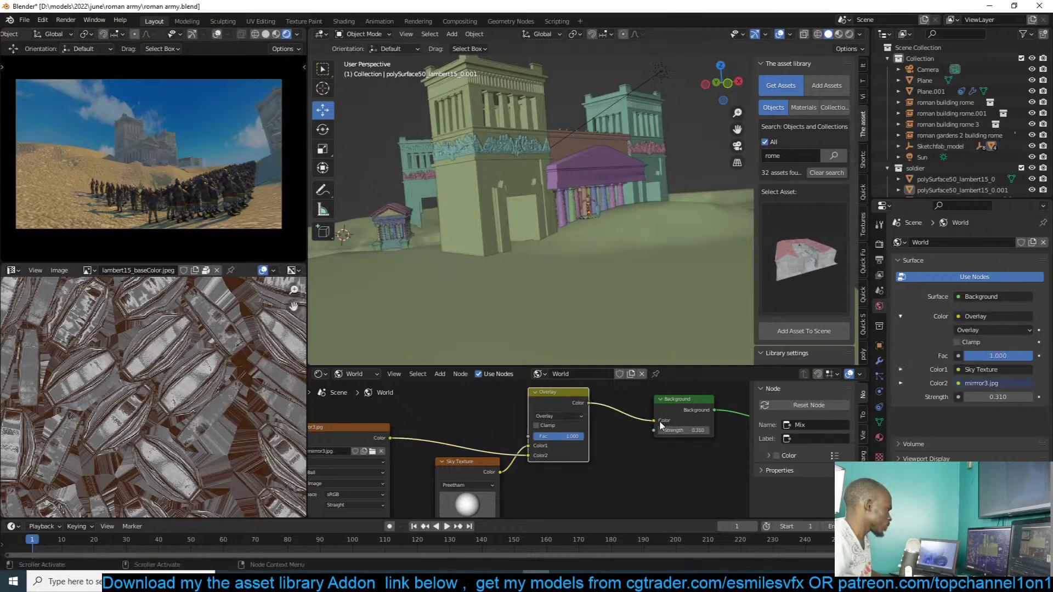
# - Set the Sun light's contact shadow distance to 1 m after trying 0.01
pyautogui.scroll(-5, 640, 259)
pyautogui.moveTo(640, 259); pyautogui.dragTo(635, 139, button='middle')
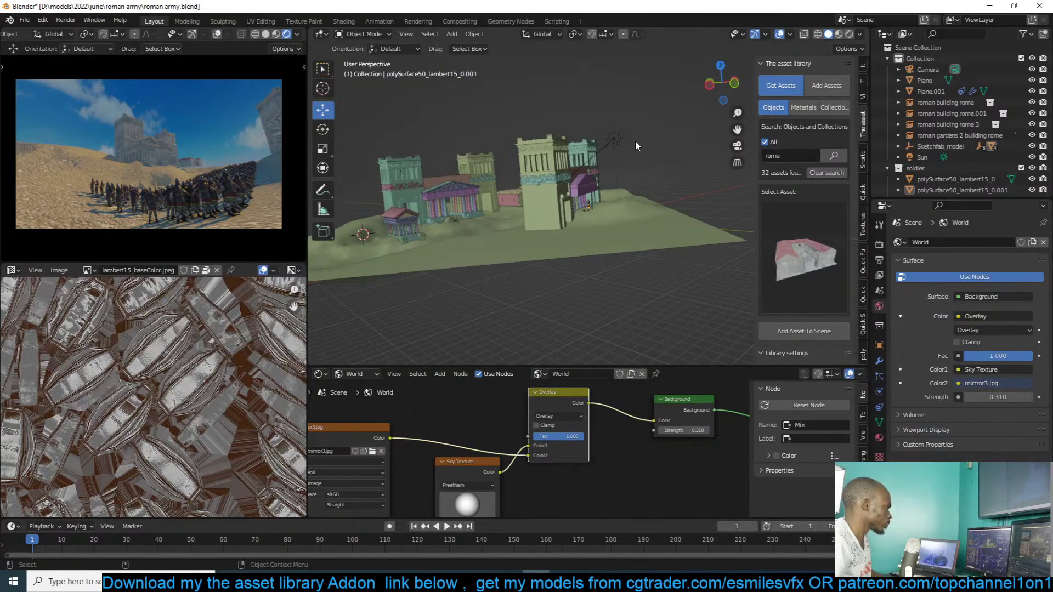
pyautogui.click(615, 139)
pyautogui.click(879, 392)
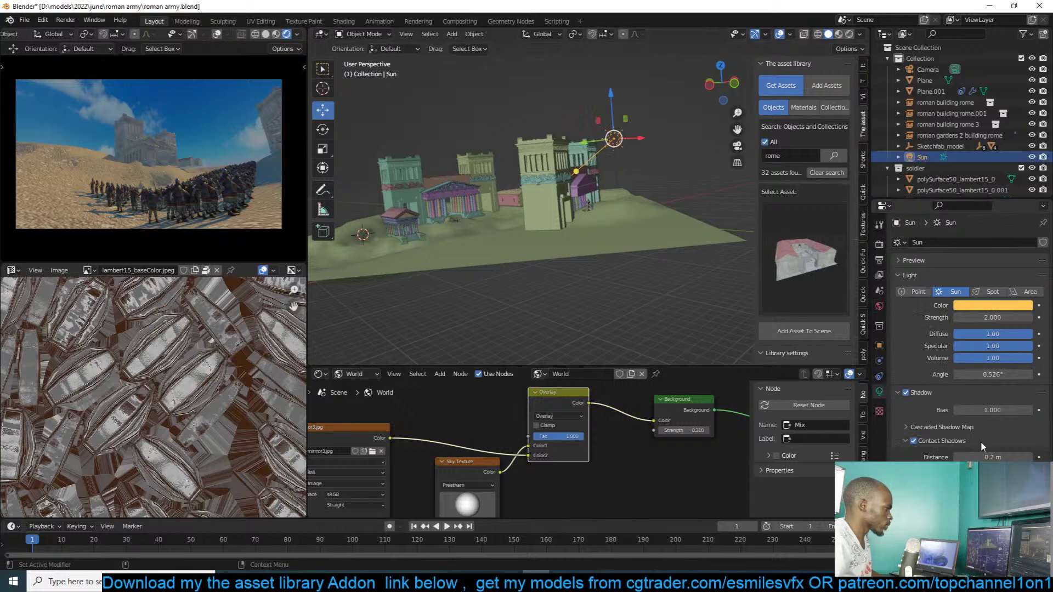
pyautogui.click(986, 458)
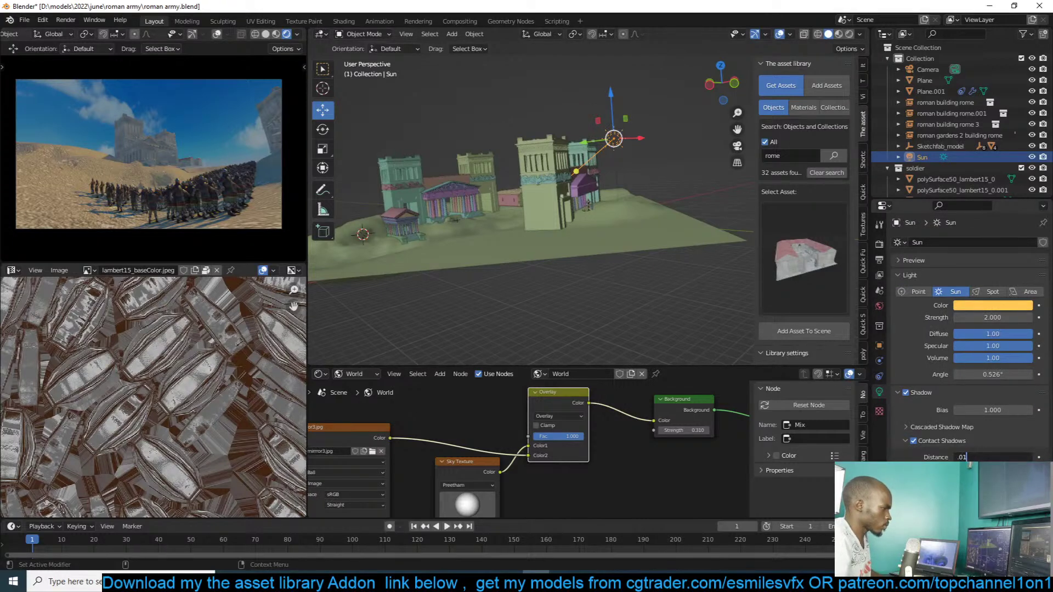
pyautogui.press('Return')
pyautogui.click(986, 457)
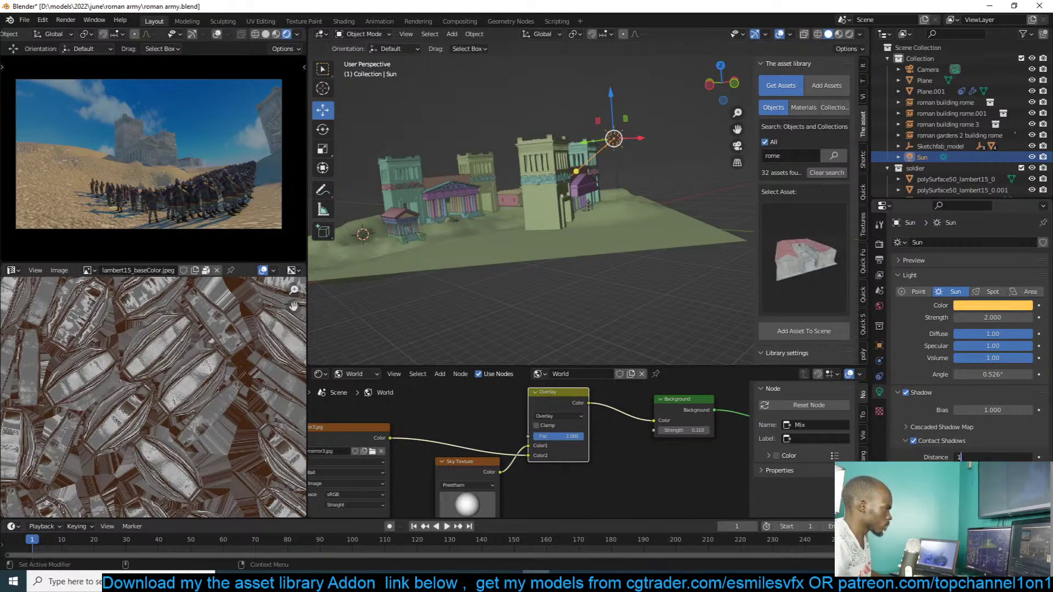
pyautogui.press('Return')
# - Try a strength of 1 for the Sun light and set it back to 2
pyautogui.click(993, 318)
pyautogui.write('1')
pyautogui.press('Return')
pyautogui.click(970, 317)
pyautogui.write('2')
pyautogui.press('Return')
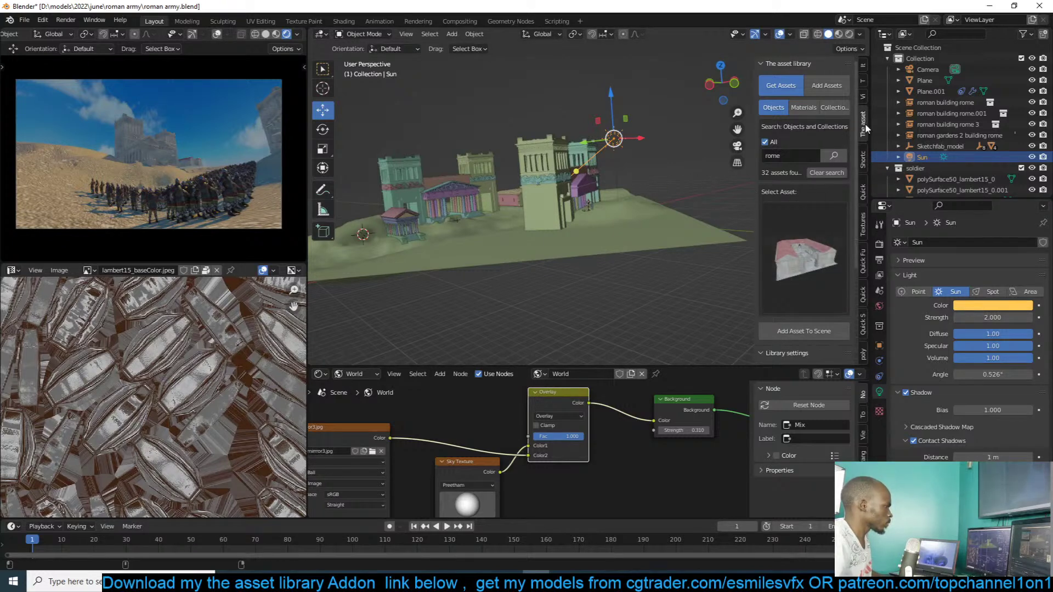
# - Lower the Look Dev image gamma to about 0.873 and open the contrast look options
pyautogui.click(864, 262)
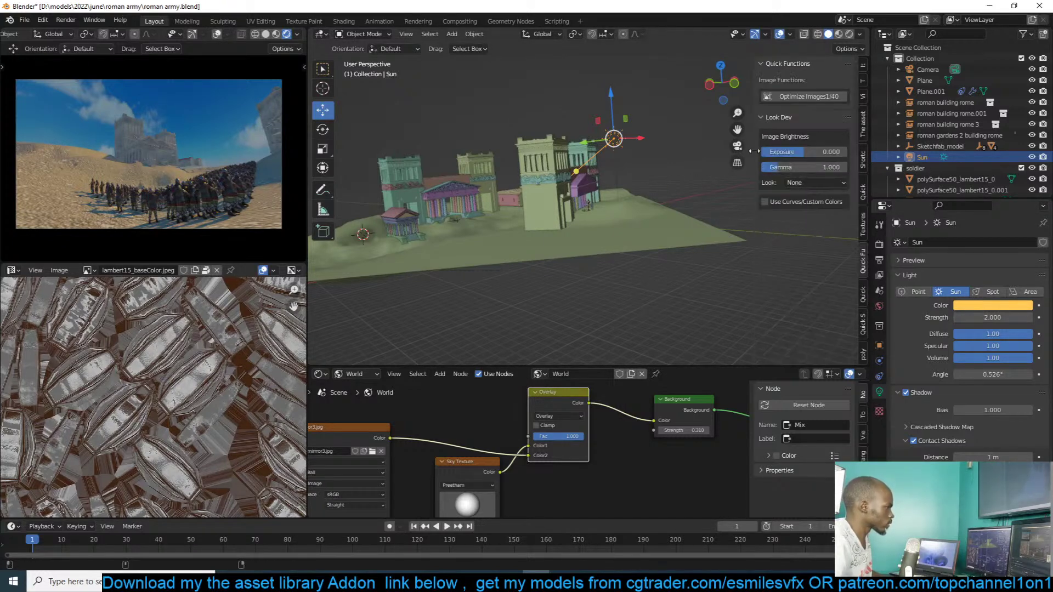
pyautogui.moveTo(786, 168); pyautogui.dragTo(799, 176)
pyautogui.click(799, 183)
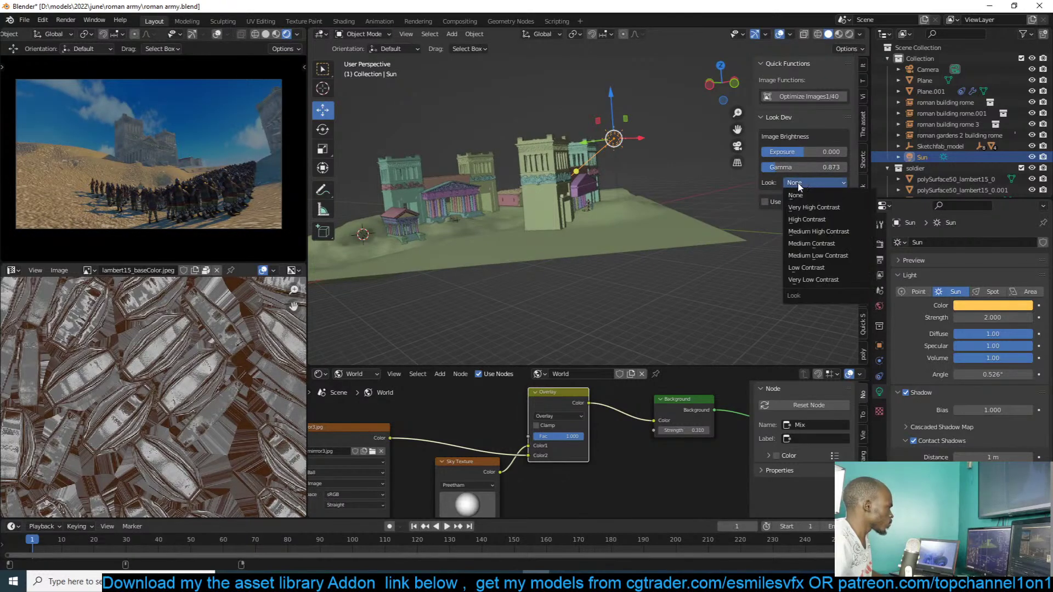
# - Enable Use Curves/Custom Colors, adjust the black level, and set the white level to a pale blue
pyautogui.click(764, 203)
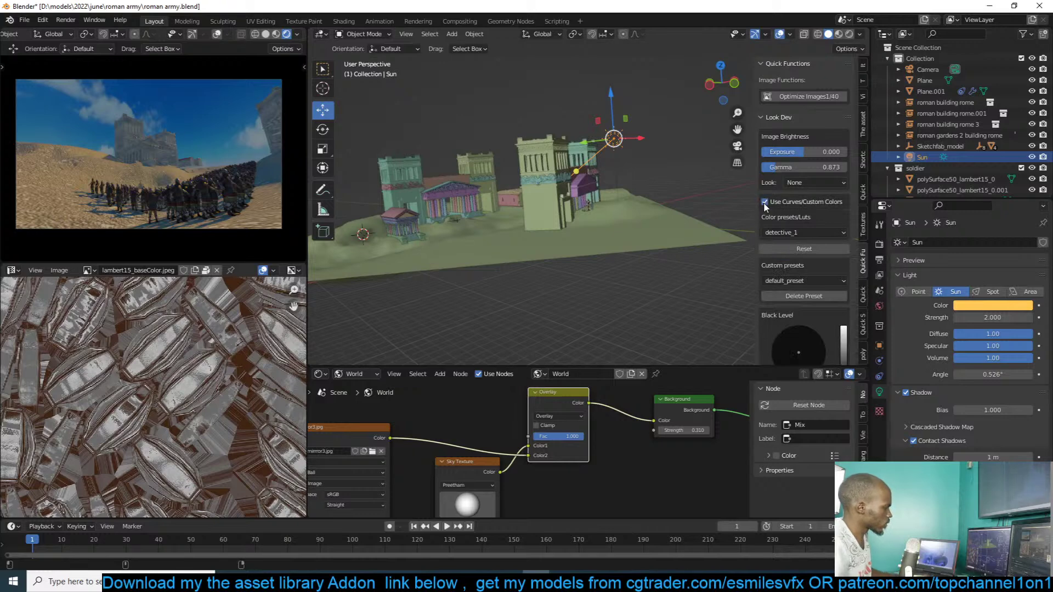
pyautogui.scroll(-5, 822, 249)
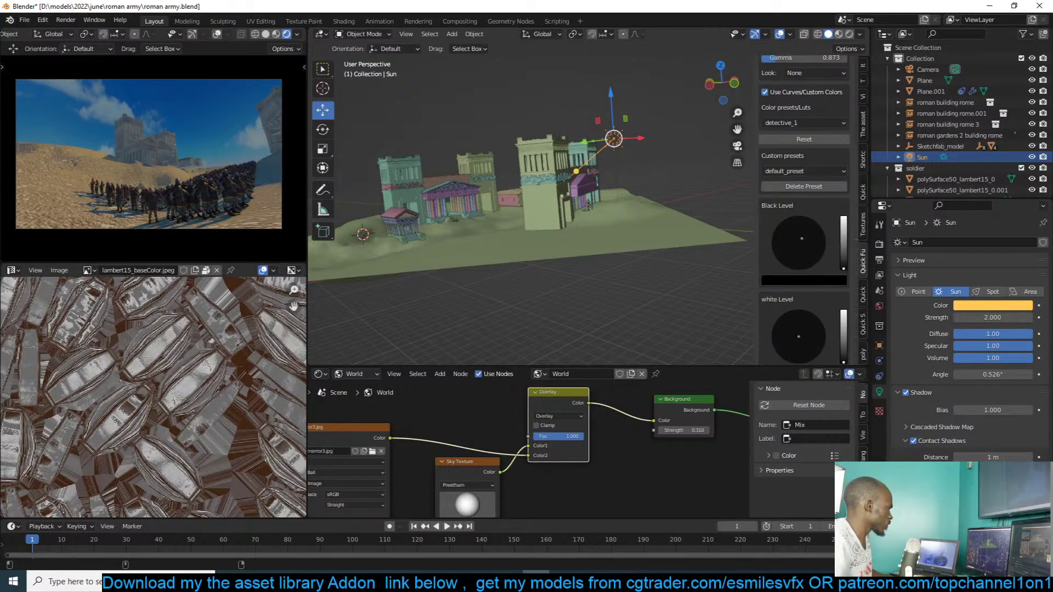
pyautogui.click(843, 256)
pyautogui.moveTo(844, 256); pyautogui.dragTo(843, 267)
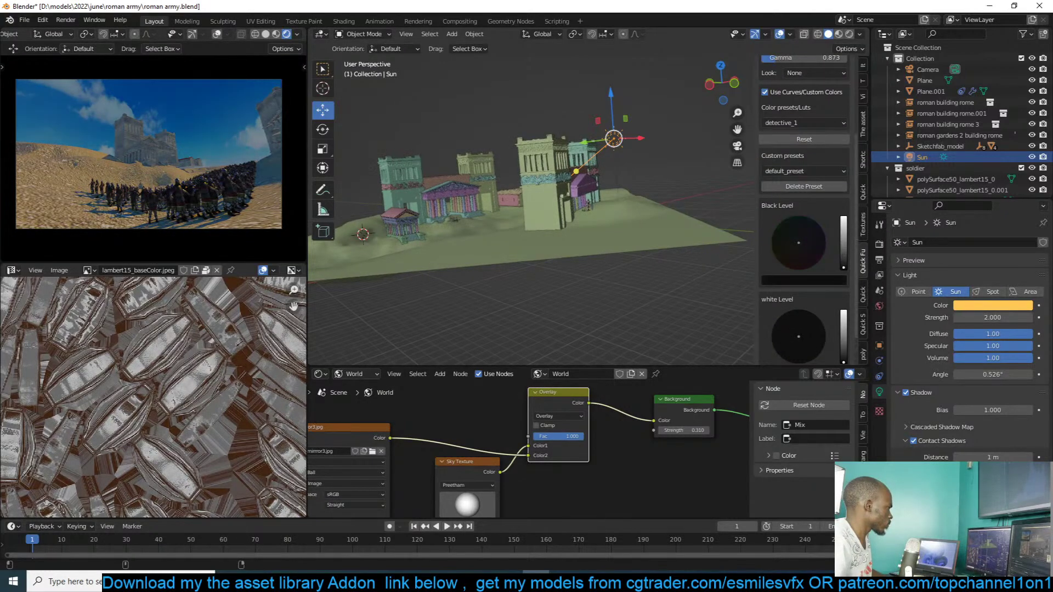
pyautogui.scroll(-2, 829, 312)
pyautogui.moveTo(843, 326); pyautogui.dragTo(799, 296)
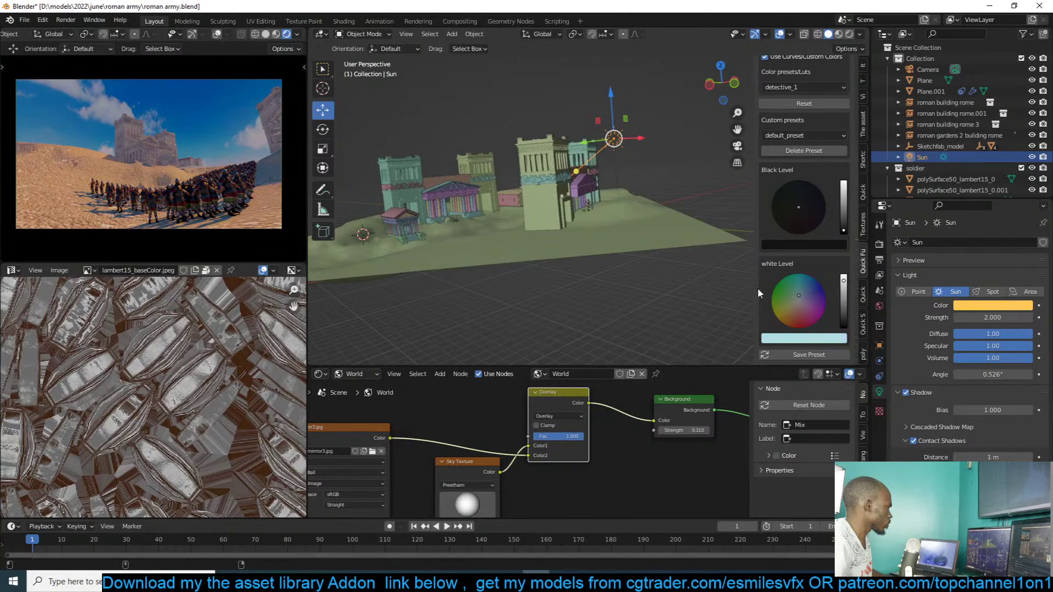
# - Save the file and turn off Use Curves/Custom Colors in the Look Dev settings
pyautogui.click(576, 254)
pyautogui.scroll(3, 577, 255)
pyautogui.hotkey('ctrl', 's')
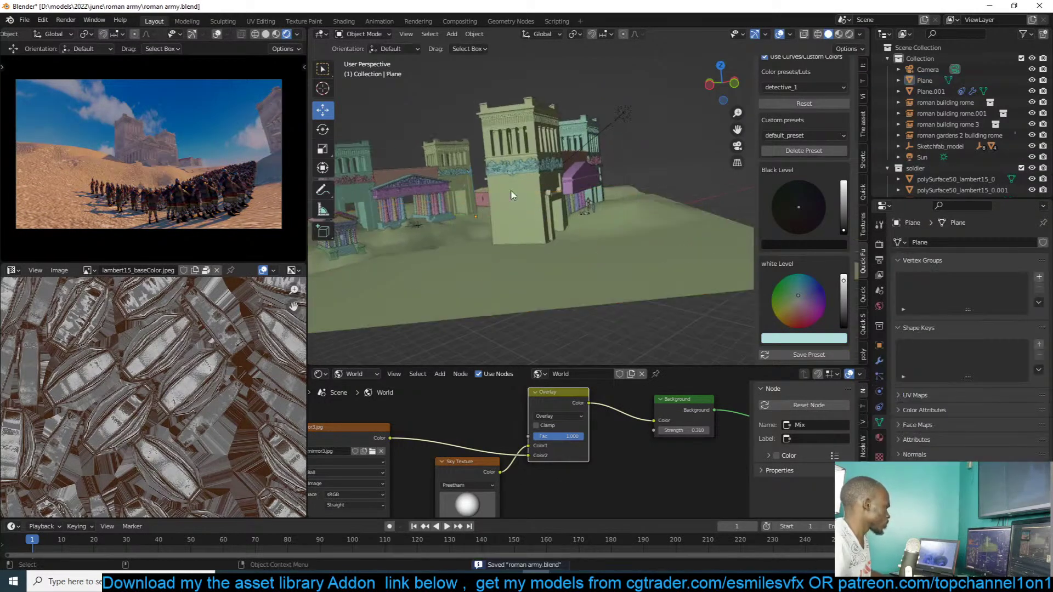
pyautogui.moveTo(491, 199); pyautogui.dragTo(603, 208, button='middle')
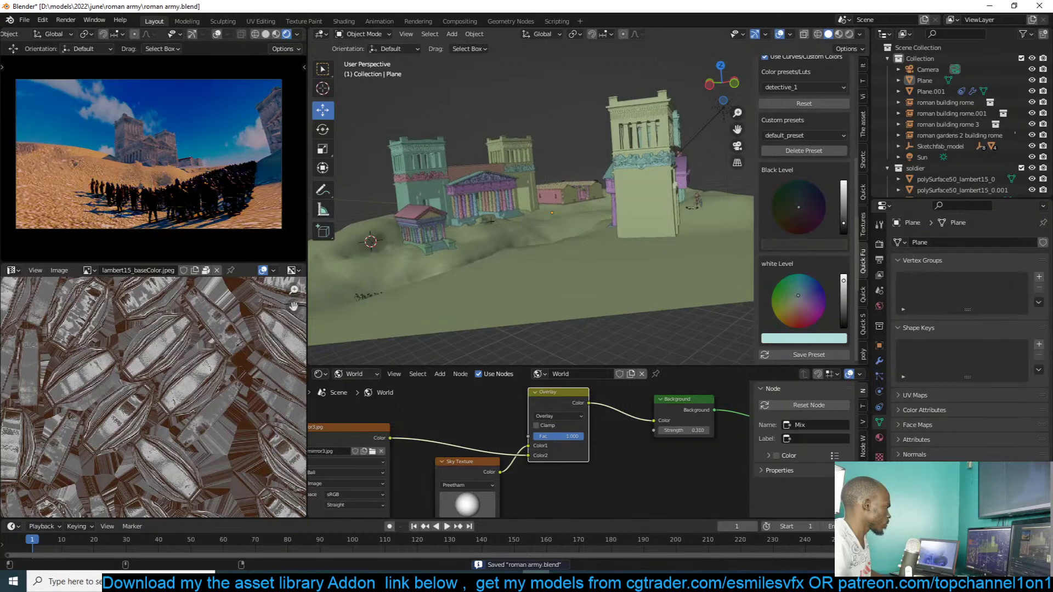
pyautogui.scroll(7, 835, 218)
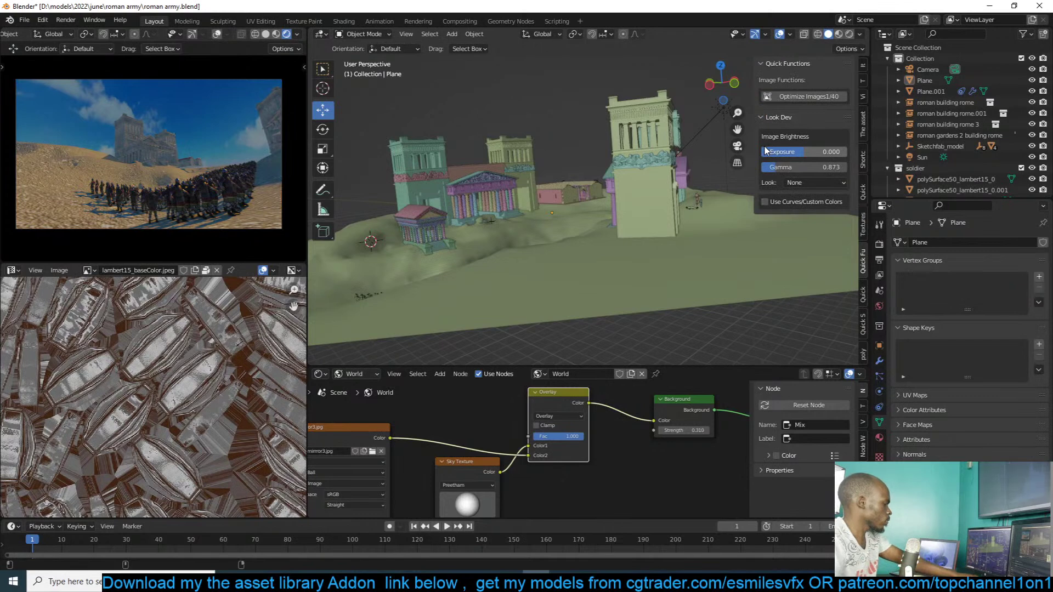
# - Duplicate the soldier formation from top view and place the copy around the small temple
pyautogui.click(675, 155)
pyautogui.click(676, 156)
pyautogui.moveTo(576, 209); pyautogui.dragTo(479, 228, button='middle')
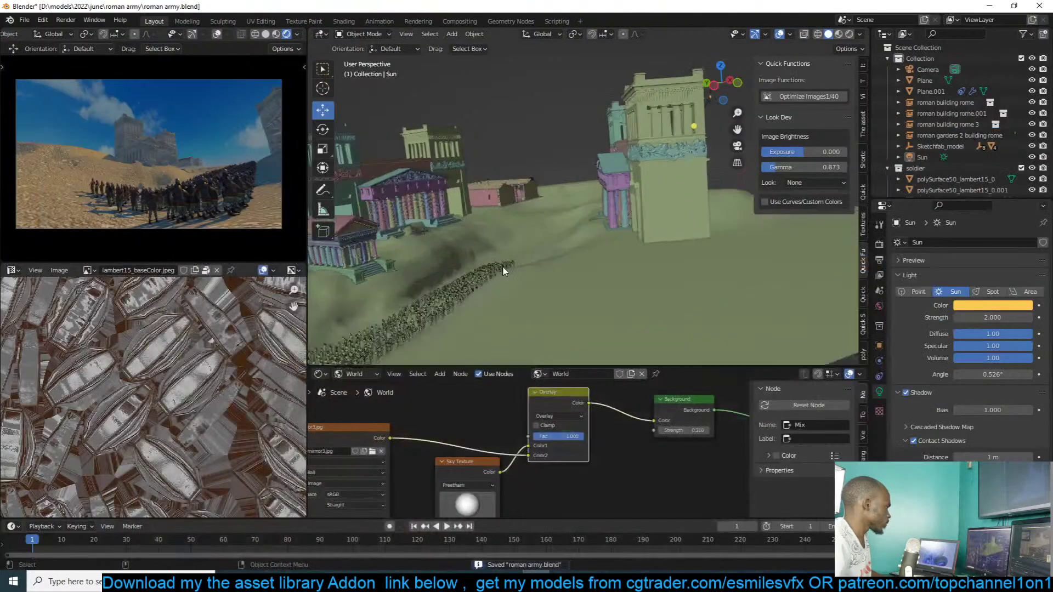
pyautogui.moveTo(505, 265); pyautogui.dragTo(592, 253, button='middle')
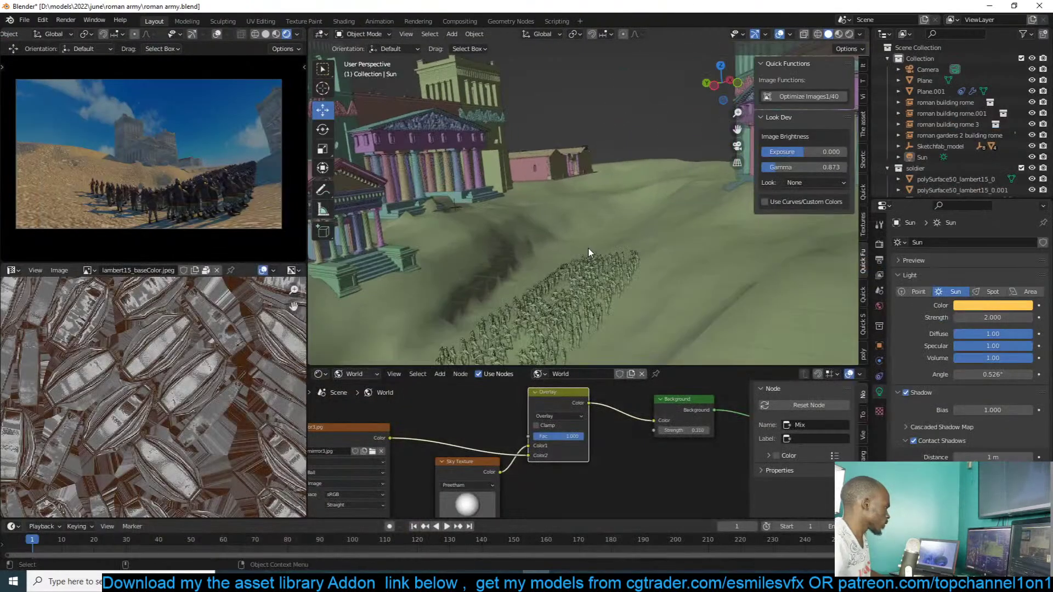
pyautogui.click(589, 257)
pyautogui.click(598, 278)
pyautogui.press('KP_7')
pyautogui.scroll(-6, 604, 275)
pyautogui.hotkey('shift', 'd')
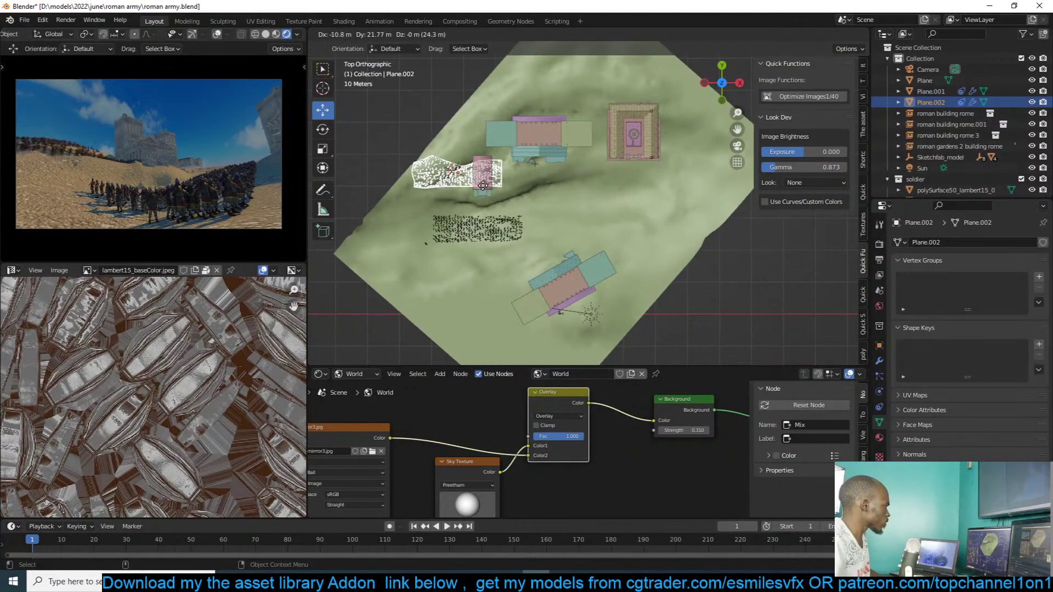
pyautogui.click(482, 185)
# - Duplicate the soldier formation again and place this copy beside the original formation on the open ground
pyautogui.scroll(3, 511, 191)
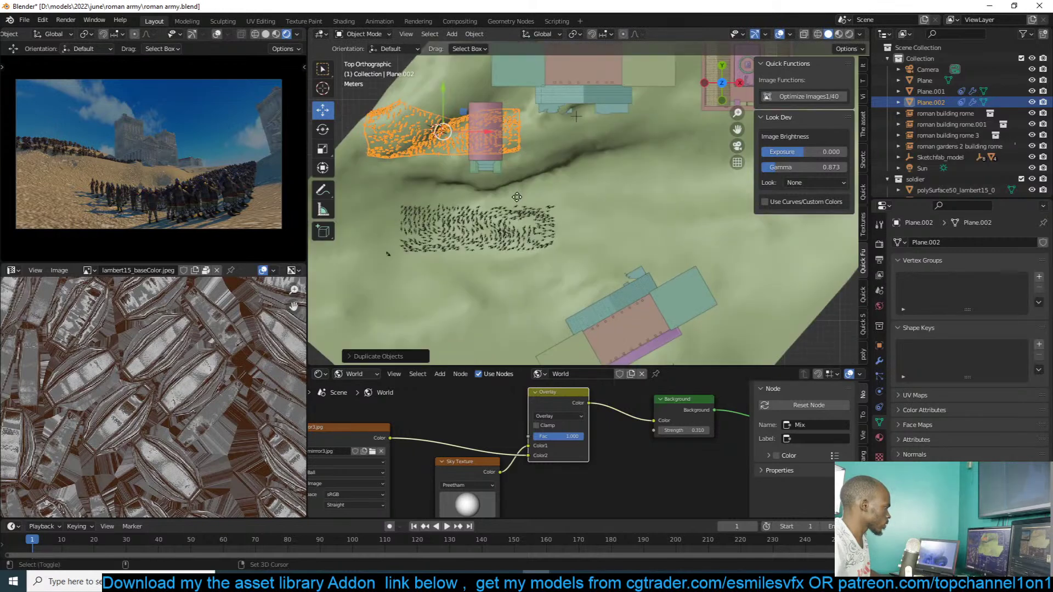
pyautogui.hotkey('shift', 'd')
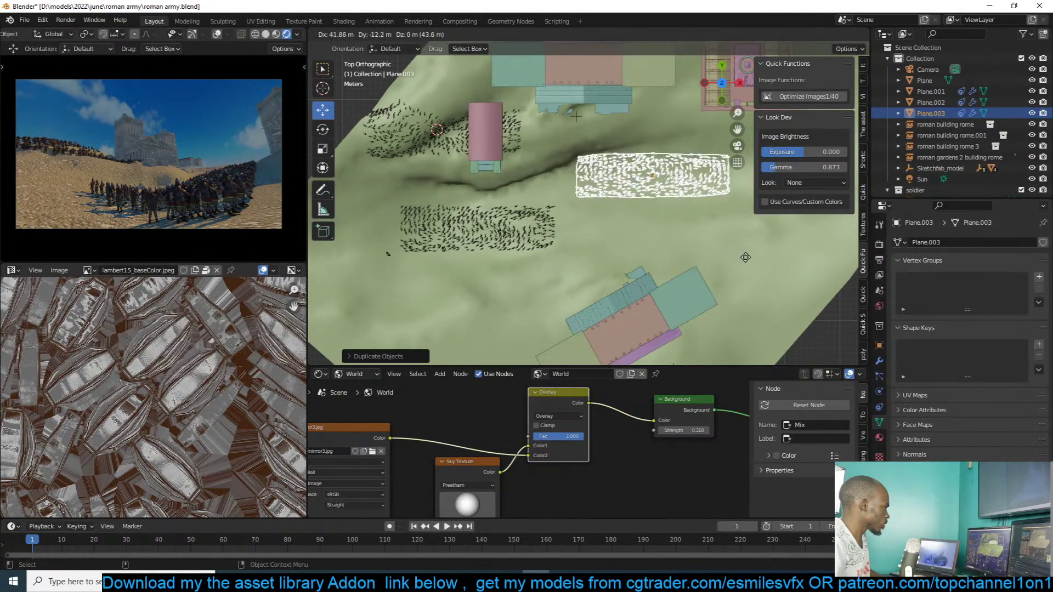
pyautogui.click(644, 236)
pyautogui.moveTo(645, 236); pyautogui.dragTo(658, 170, button='middle')
pyautogui.click(629, 174)
pyautogui.scroll(8, 601, 174)
pyautogui.scroll(-7, 627, 174)
pyautogui.scroll(2, 617, 186)
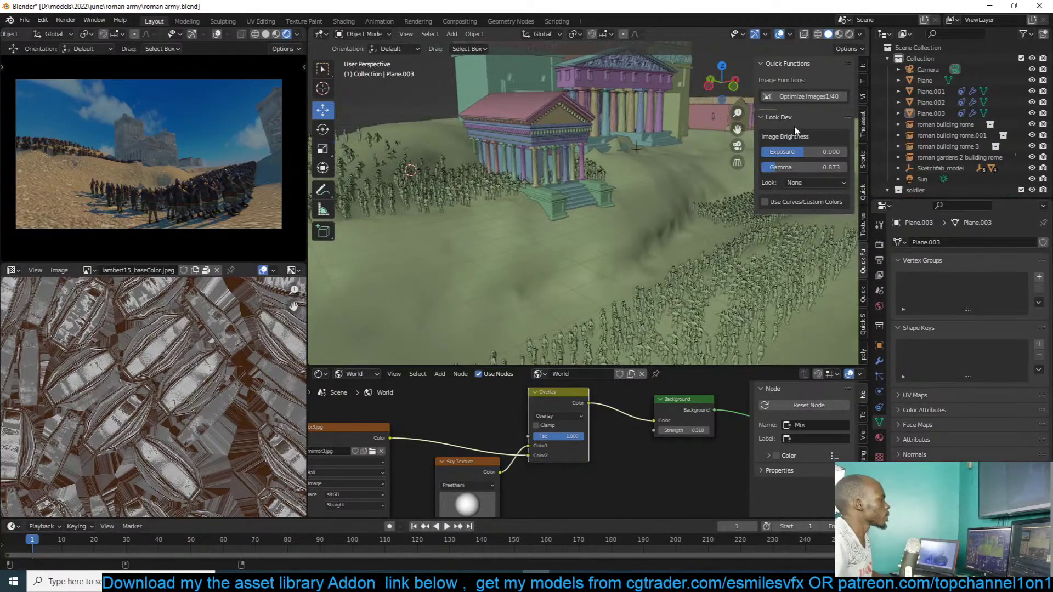
# - Search the asset library for "tree" in place of the previous search term
pyautogui.click(863, 124)
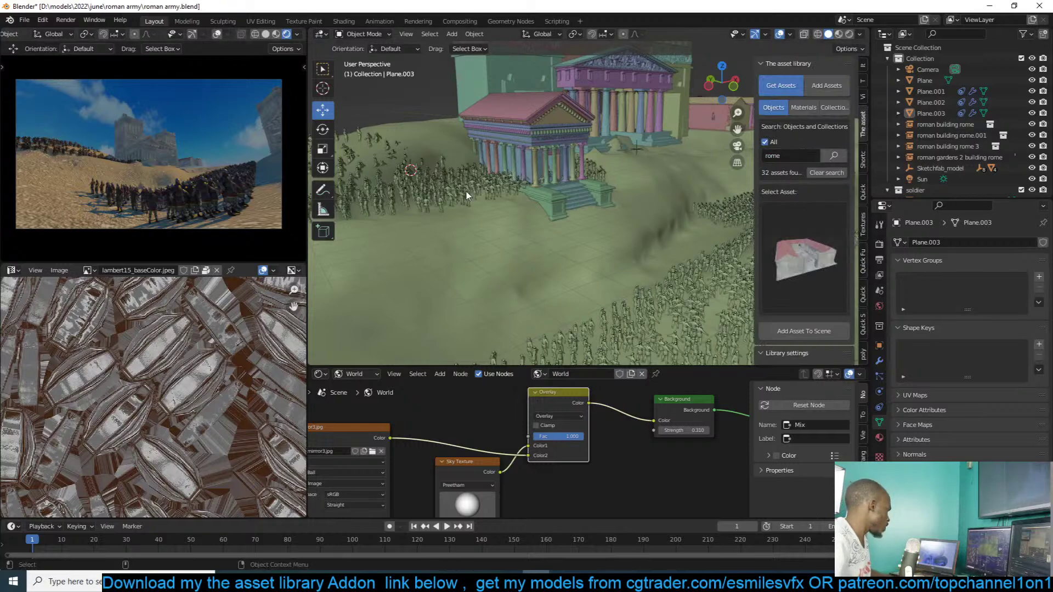
pyautogui.click(780, 156)
pyautogui.write('tre')
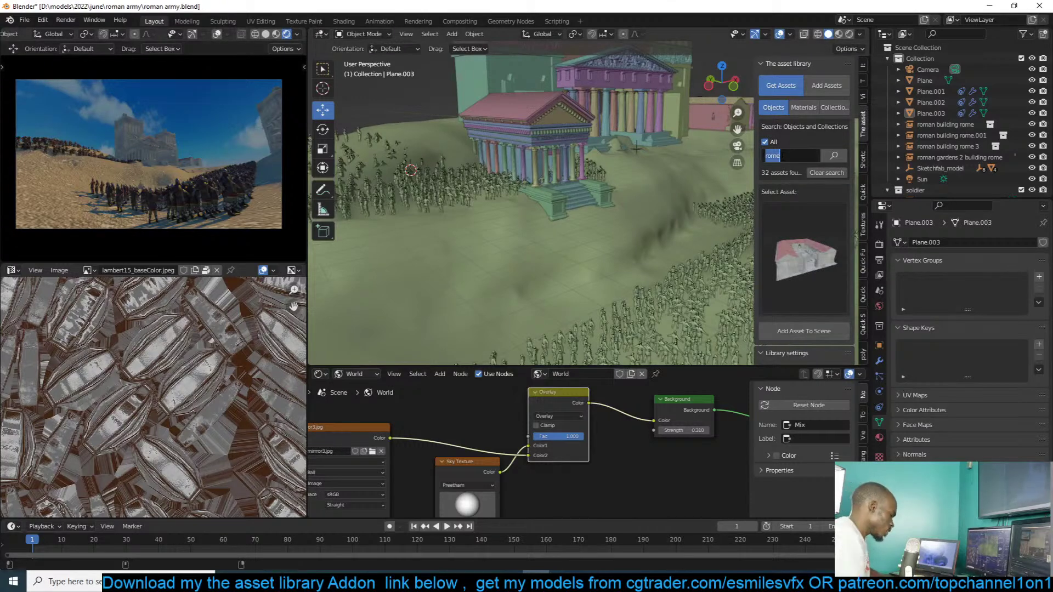
pyautogui.write('e')
pyautogui.press('Return')
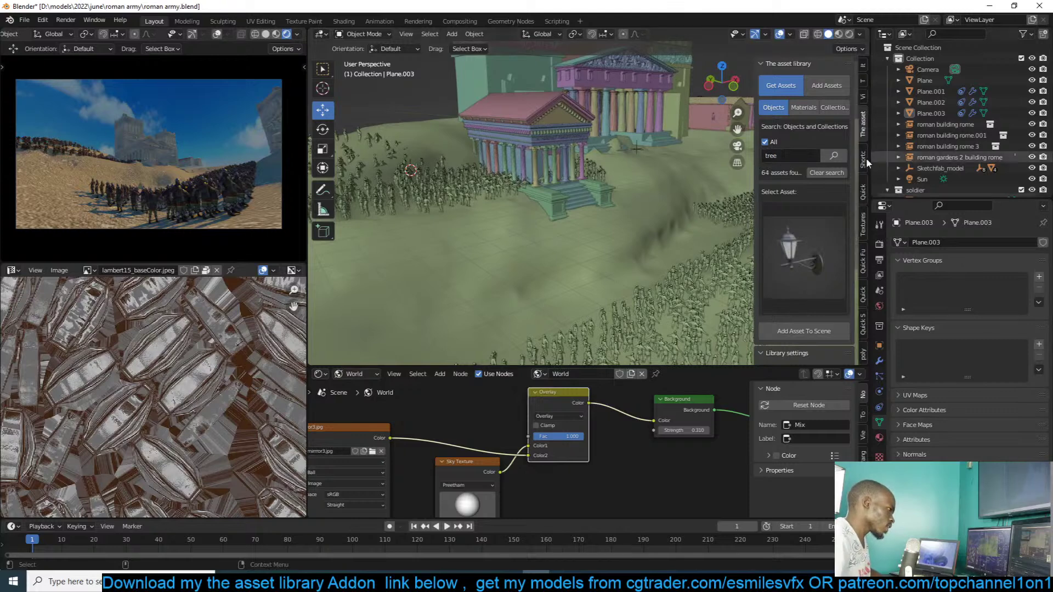
# - Browse the tree results and choose the palm trees asset
pyautogui.scroll(-5, 838, 200)
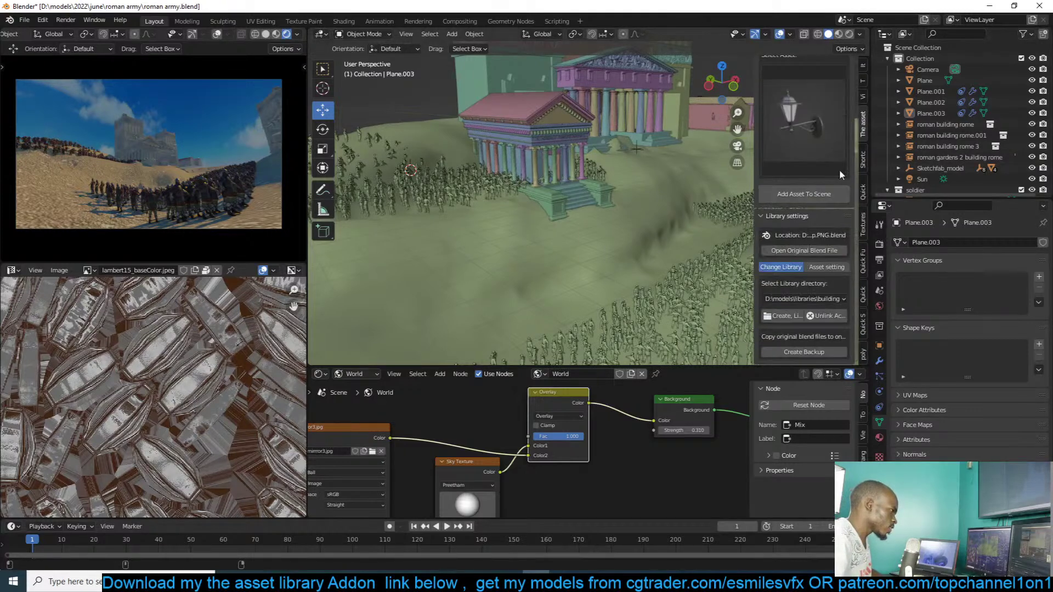
pyautogui.click(827, 149)
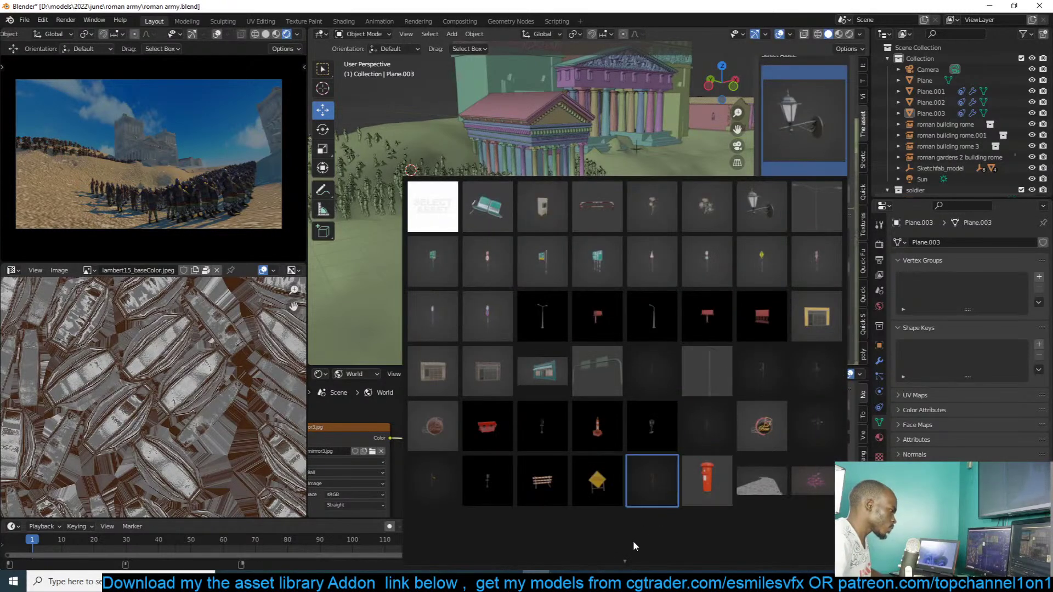
pyautogui.scroll(-2, 627, 558)
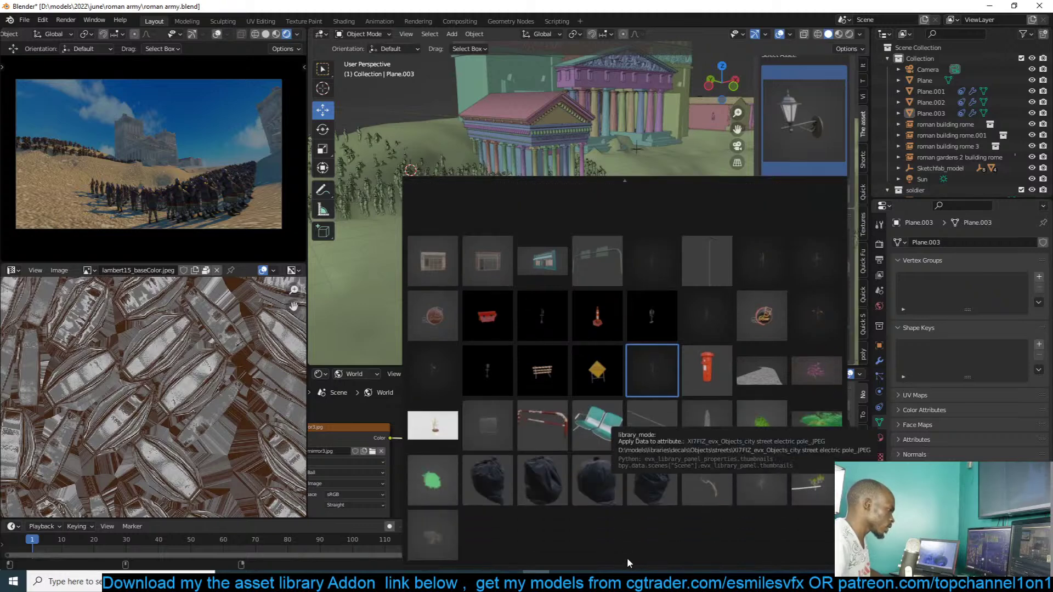
pyautogui.click(818, 498)
# - Place the 3D cursor on the ground in front of the small temple, add the palm trees asset there, and scale it to about 0.99
pyautogui.keyDown('shift'); pyautogui.rightClick(598, 234); pyautogui.keyUp('shift')
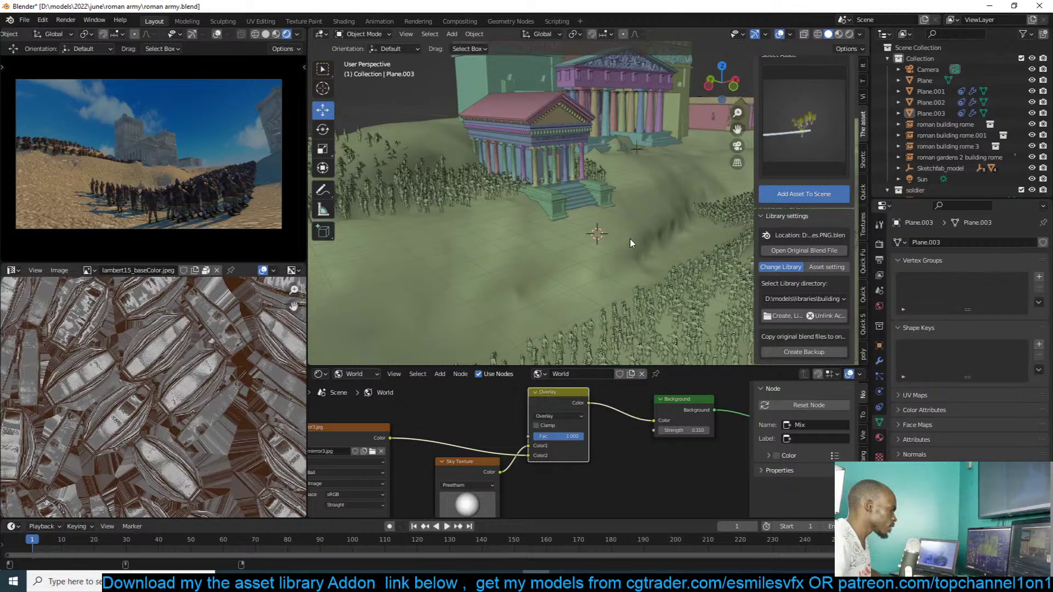
pyautogui.scroll(3, 630, 243)
pyautogui.scroll(2, 630, 243)
pyautogui.press('s')
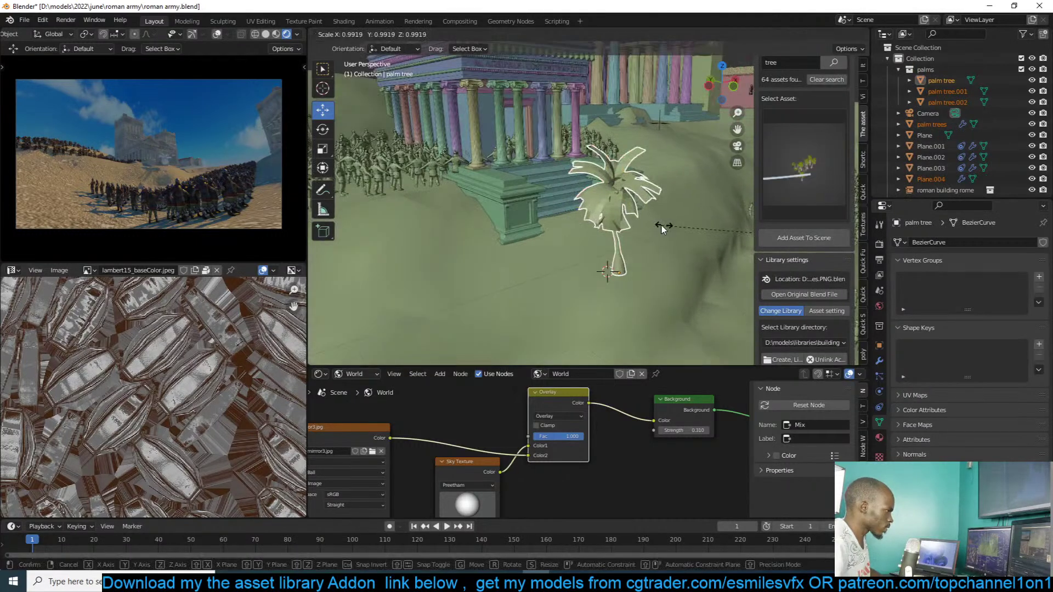
pyautogui.click(662, 229)
# - Delete the large water plane that came with the palm trees asset
pyautogui.scroll(-6, 603, 241)
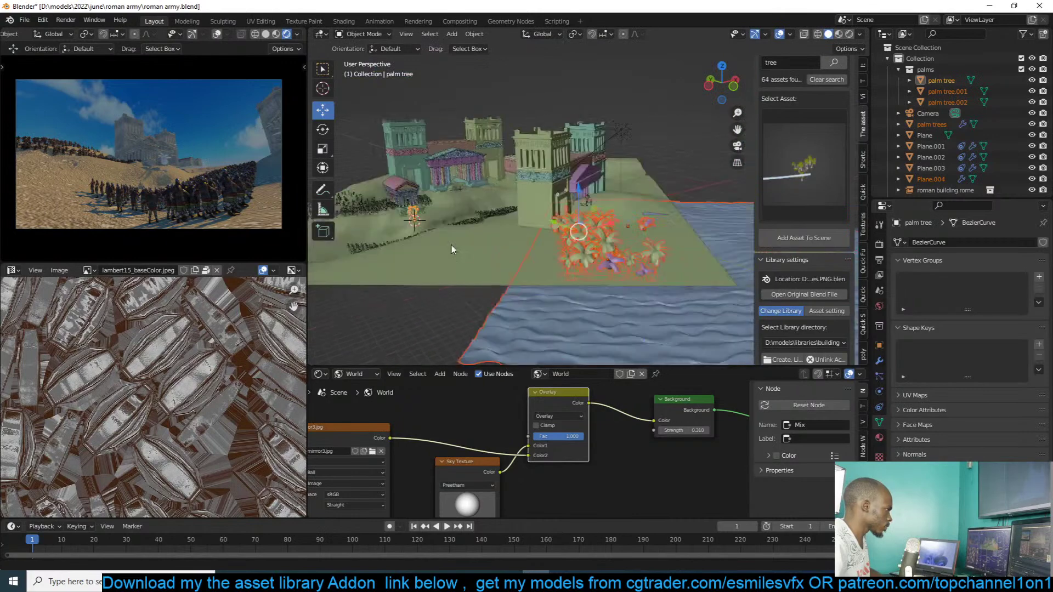
pyautogui.click(744, 245)
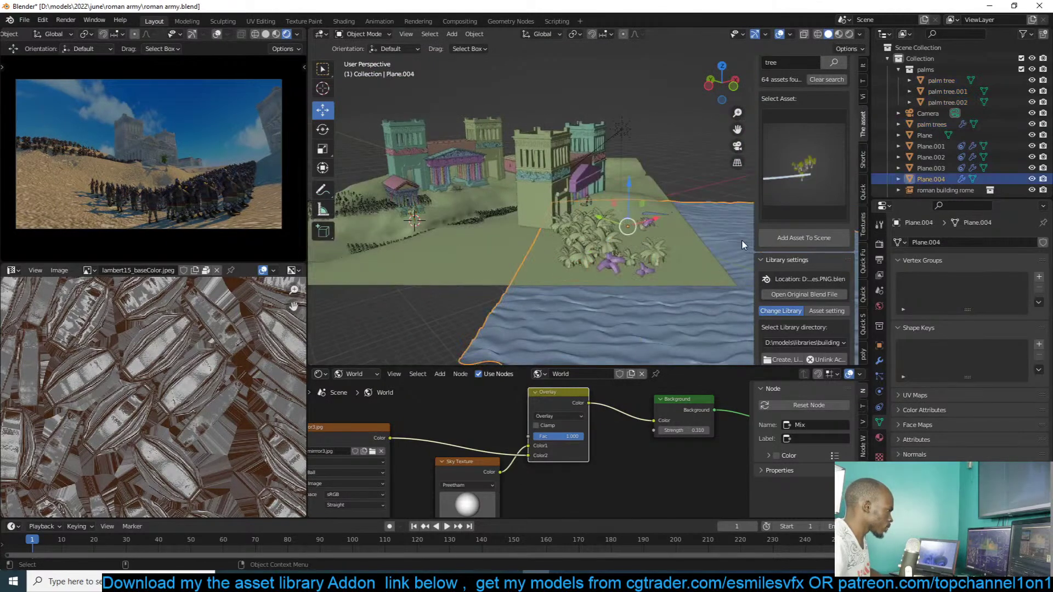
pyautogui.press('s')
pyautogui.click(743, 241)
pyautogui.press('x')
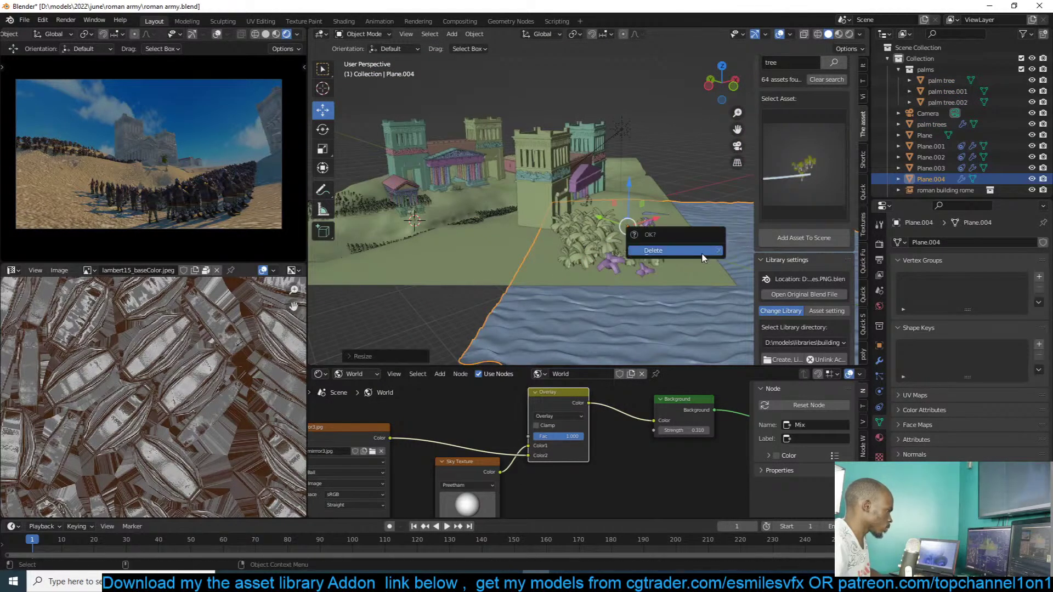
pyautogui.click(702, 254)
# - Select the scattered palm trees object and open the target choices of its Shrinkwrap modifier
pyautogui.click(600, 245)
pyautogui.moveTo(601, 246); pyautogui.dragTo(617, 249, button='middle')
pyautogui.click(879, 361)
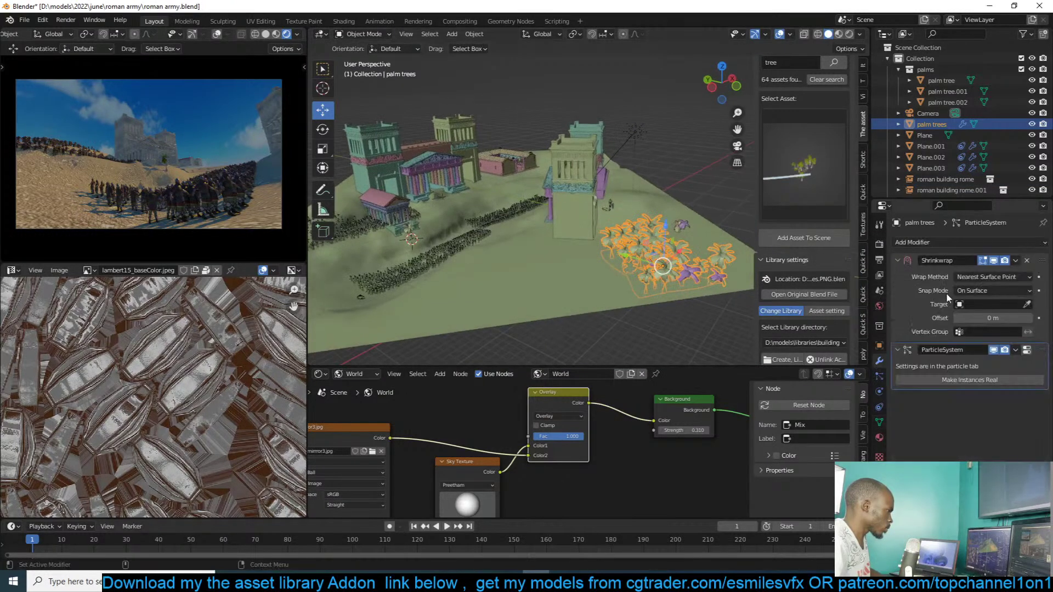
pyautogui.click(1021, 305)
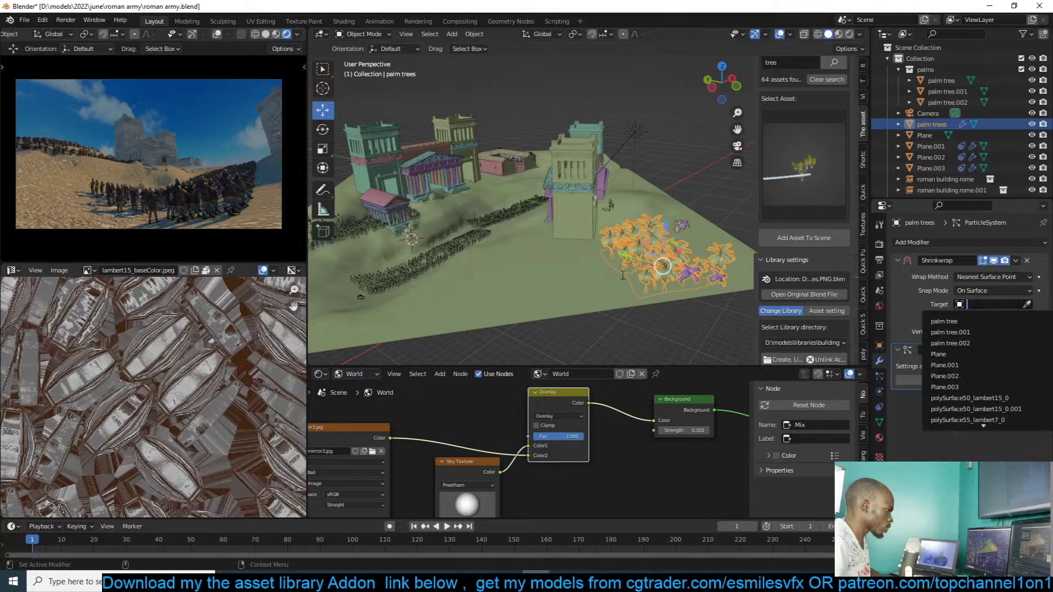
# - Pick the terrain Plane as the target of the palm trees' Shrinkwrap modifier
pyautogui.click(598, 276)
pyautogui.click(1027, 304)
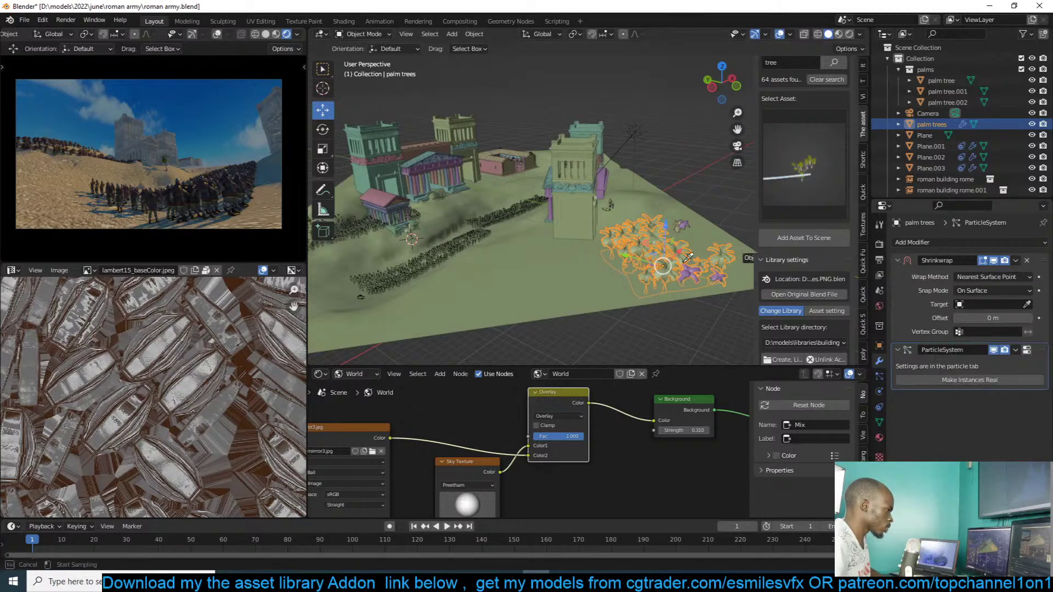
pyautogui.click(604, 252)
# - Move the palm trees across the terrain to the gap between the soldier formations, beside the rear building
pyautogui.press('g')
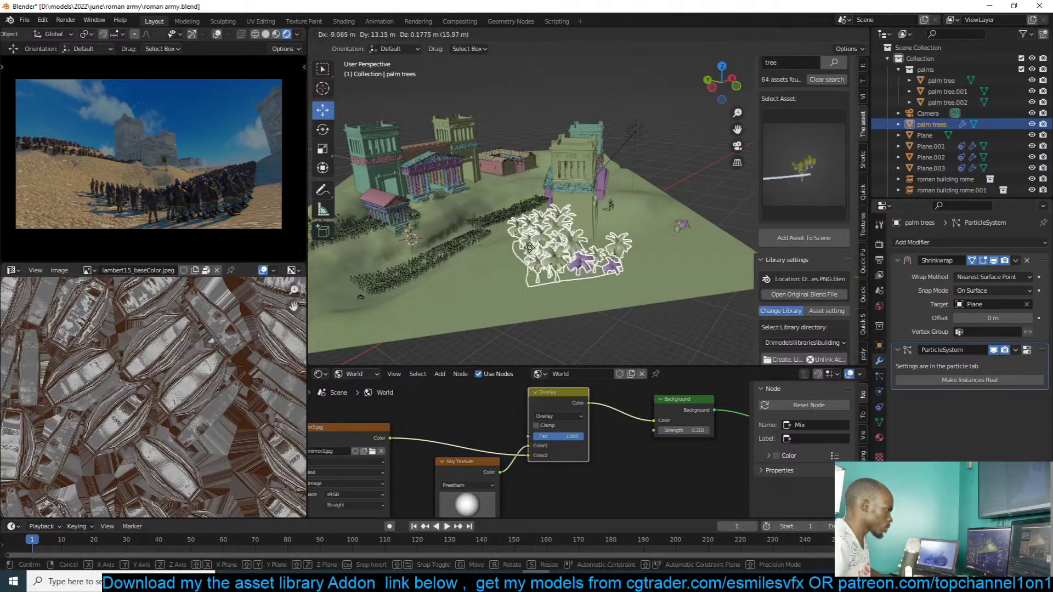
pyautogui.click(529, 252)
pyautogui.press('KP_7')
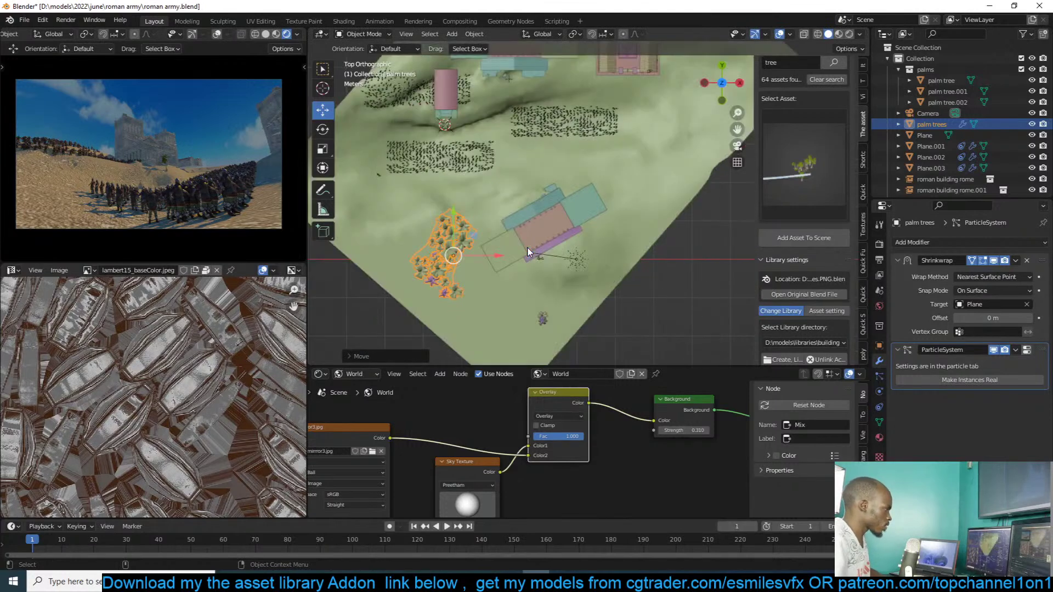
pyautogui.press('g')
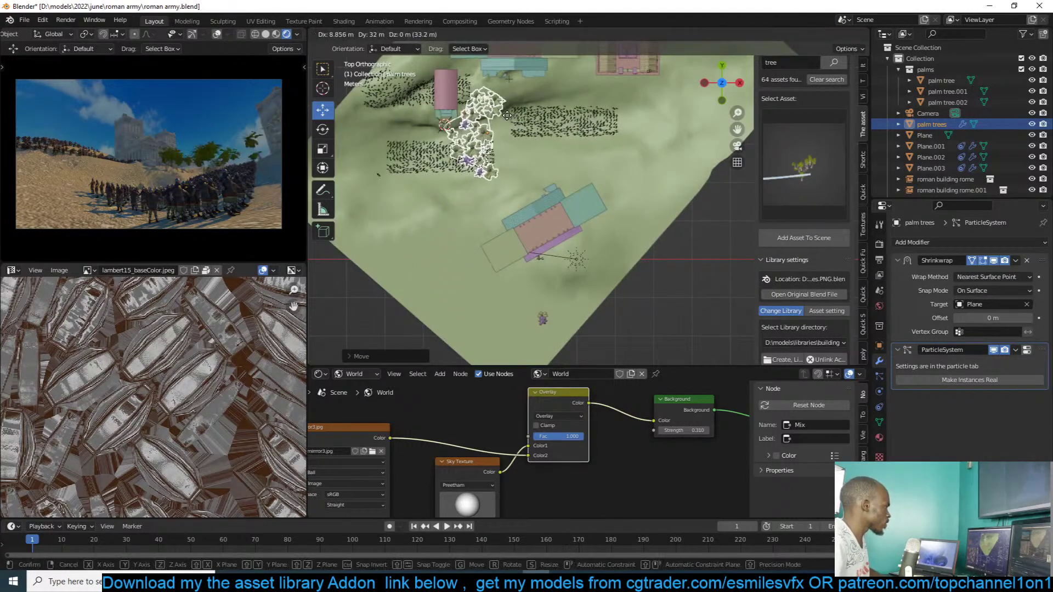
pyautogui.click(471, 91)
pyautogui.keyDown('shift'); pyautogui.moveTo(485, 104); pyautogui.dragTo(488, 135, button='middle'); pyautogui.keyUp('shift')
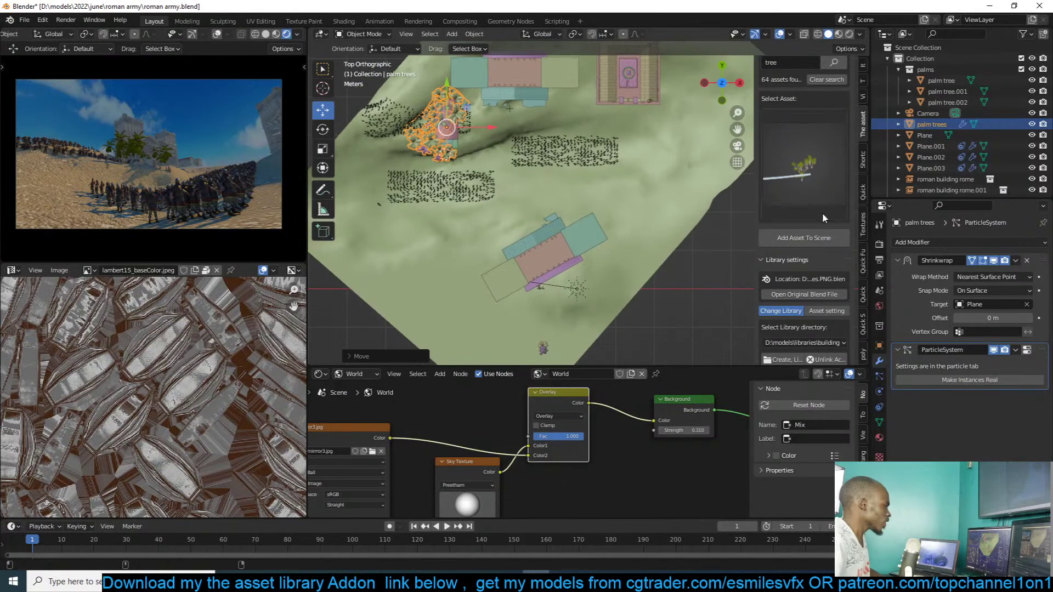
# - Try the Cycles render engine for the rendered camera preview
pyautogui.click(879, 244)
pyautogui.click(968, 243)
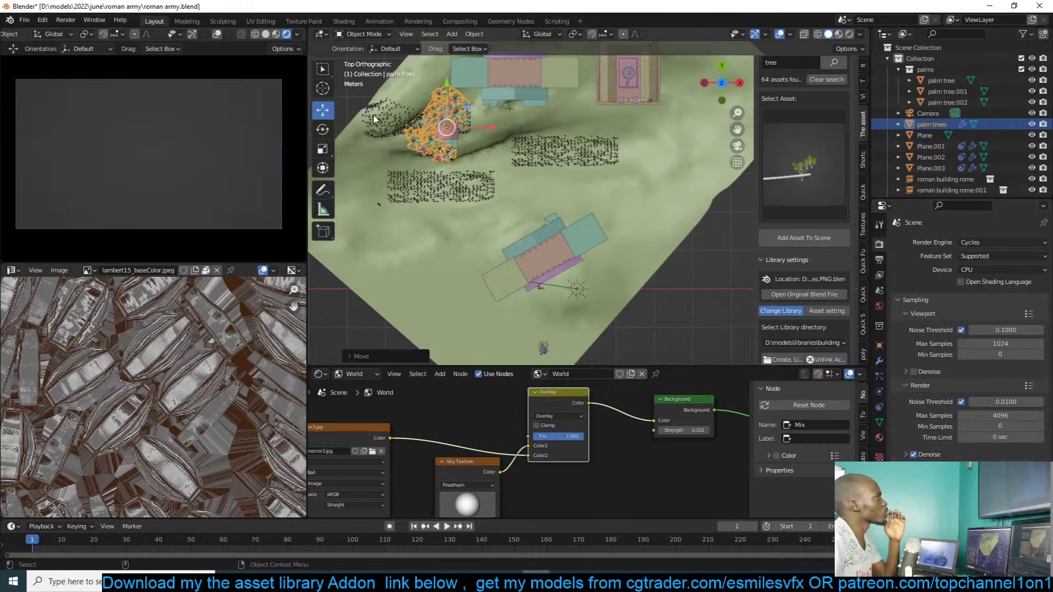
pyautogui.scroll(-1, 306, 34)
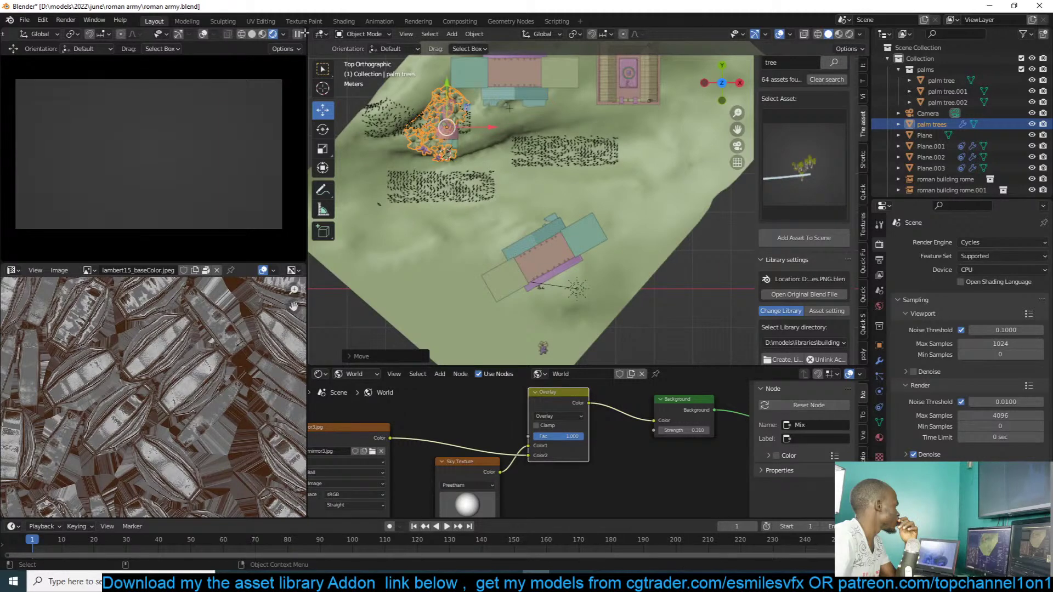
pyautogui.click(297, 34)
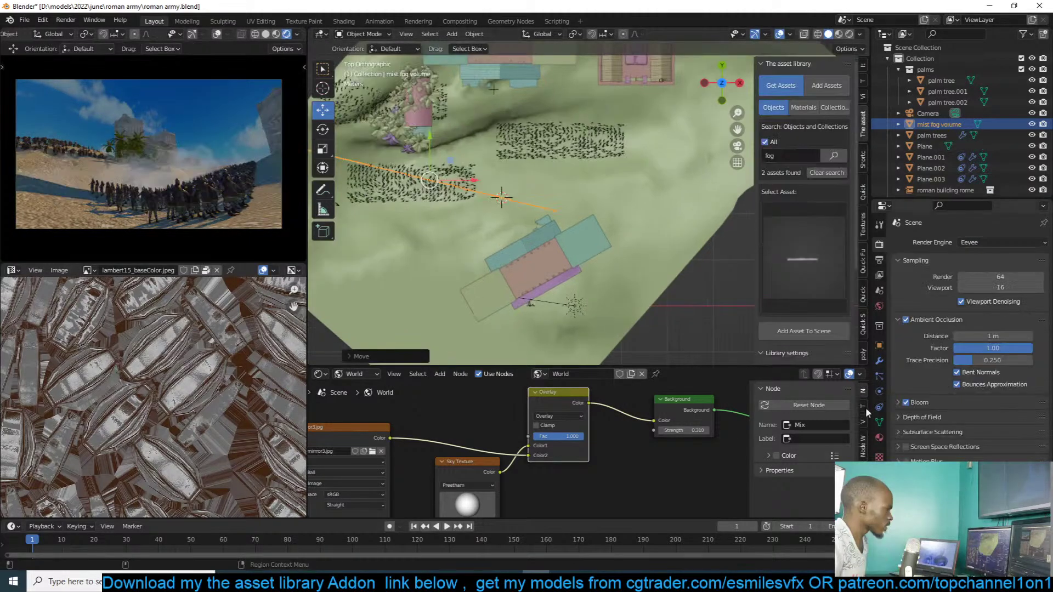
# - Show the mist fog volume's object material nodes and set its Emission colour to orange
pyautogui.press('Home')
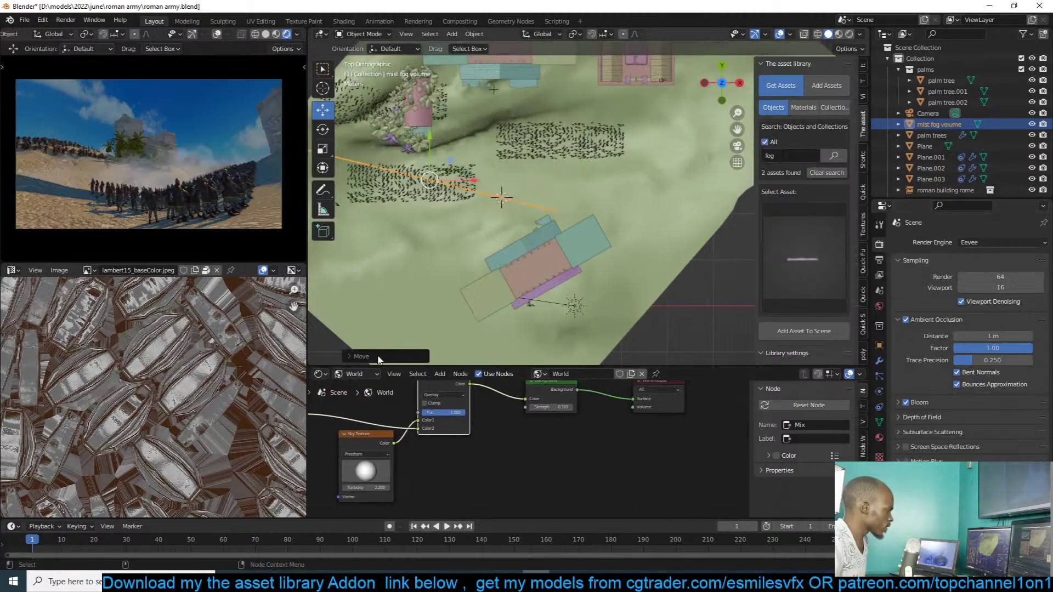
pyautogui.click(351, 374)
pyautogui.click(358, 391)
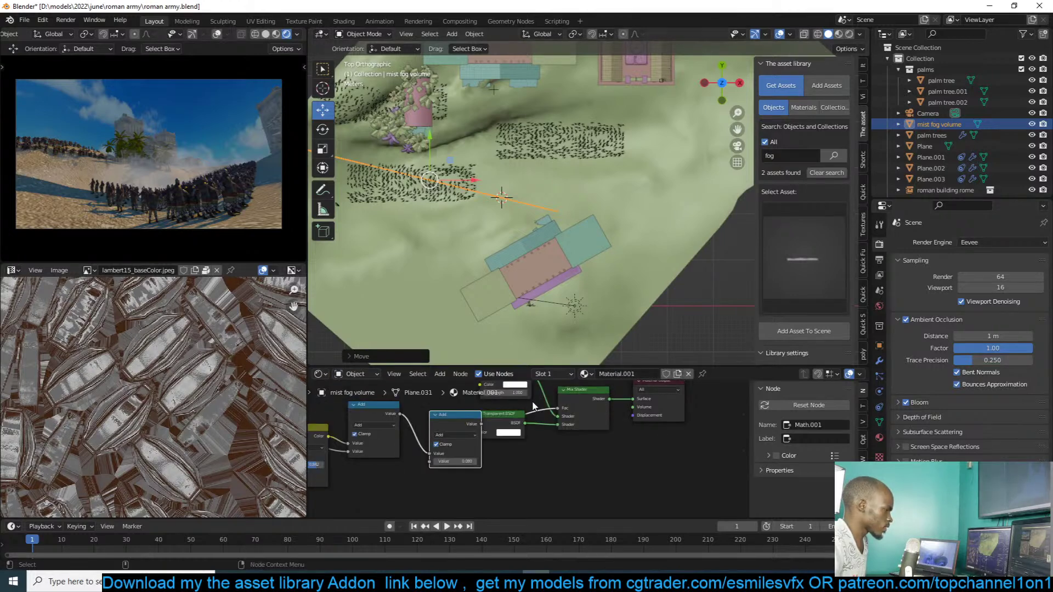
pyautogui.scroll(4, 534, 407)
pyautogui.click(568, 404)
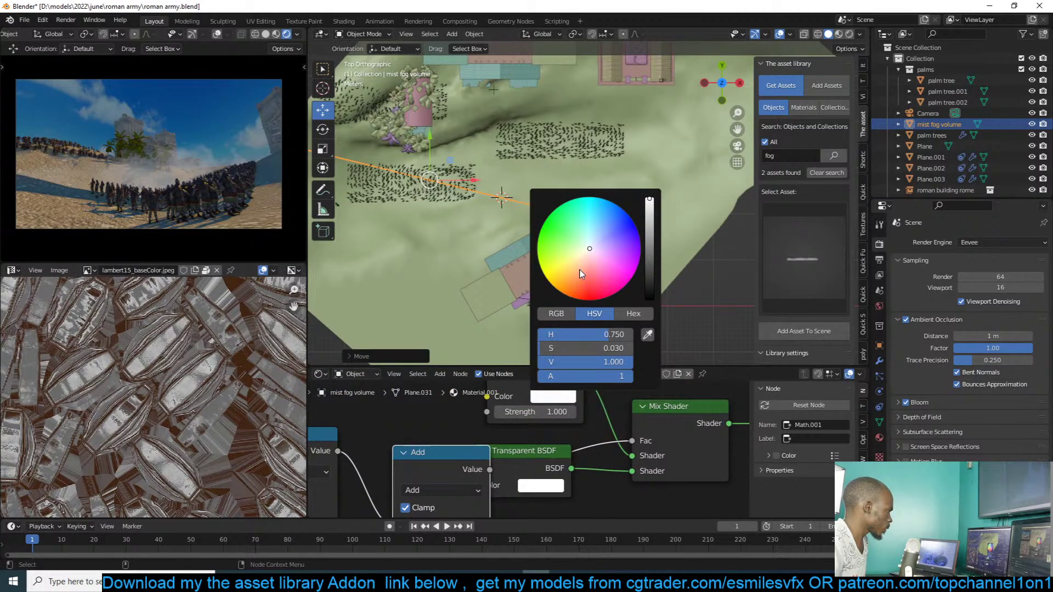
pyautogui.click(582, 274)
pyautogui.click(569, 273)
pyautogui.moveTo(569, 273); pyautogui.dragTo(573, 284)
# - Duplicate the mist fog volume, place the copy in front of the nearer soldier formation and scale it down
pyautogui.hotkey('shift', 'd')
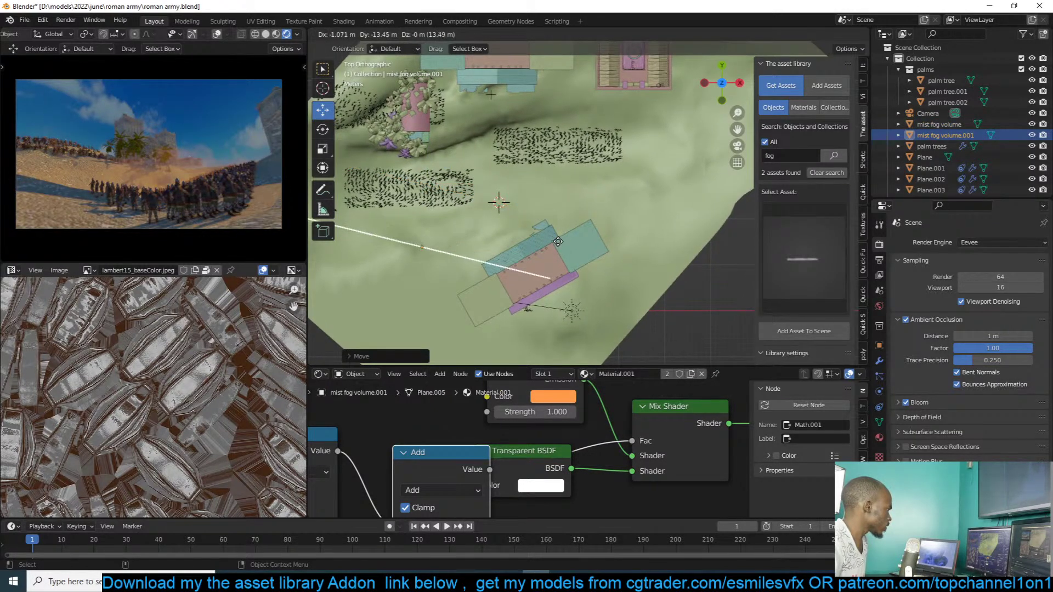
pyautogui.click(551, 218)
pyautogui.press('s')
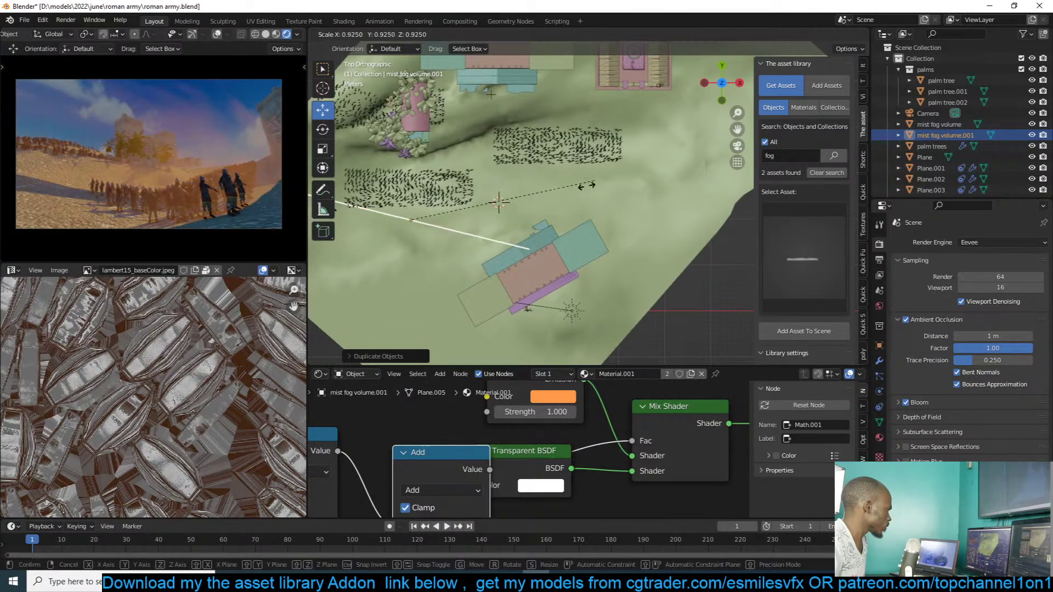
pyautogui.click(515, 209)
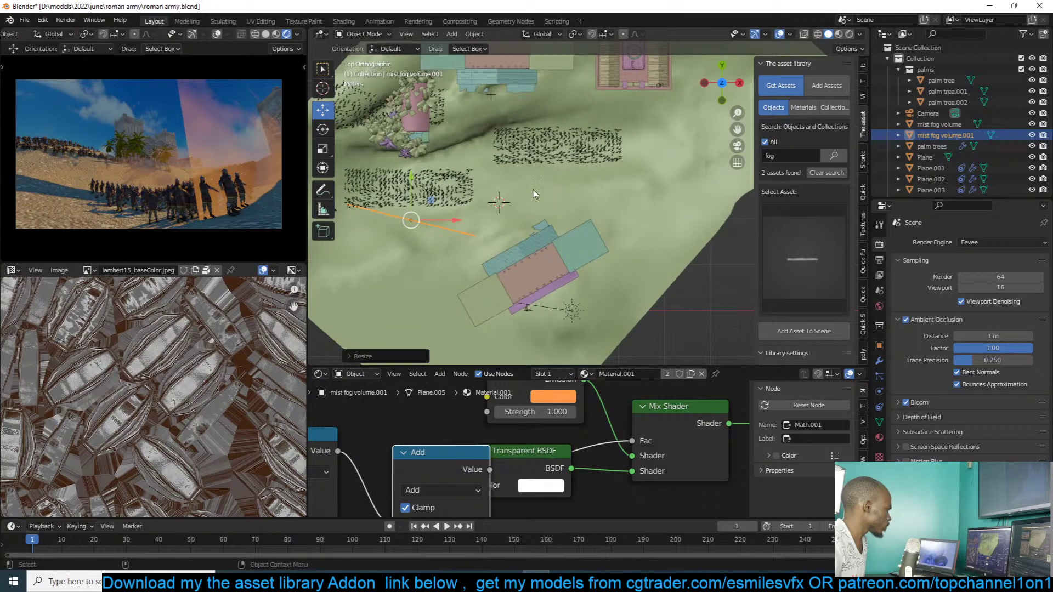
# - Move the fog copy back to the outer end of the nearer soldier formation and shrink it slightly
pyautogui.press('g')
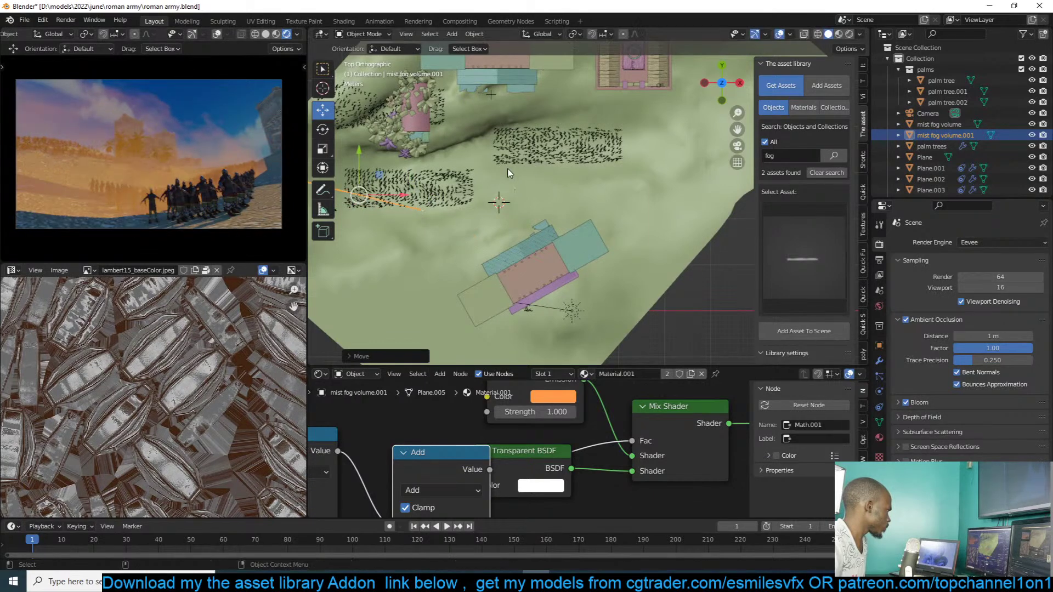
pyautogui.click(468, 164)
pyautogui.press('s')
pyautogui.click(490, 170)
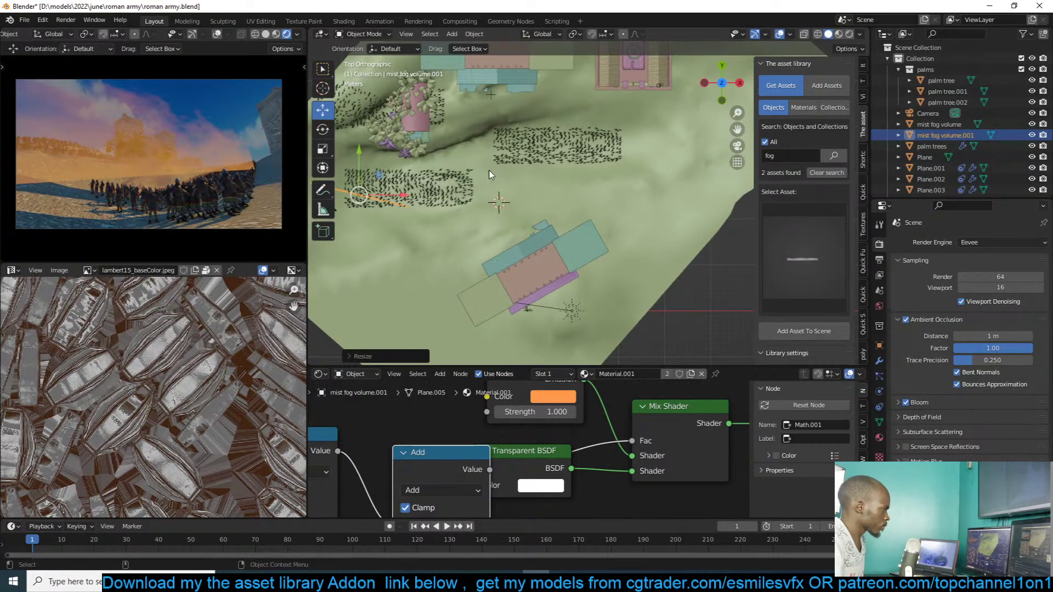
# - Add a Translucent BSDF node, connect it to the Mix Shader's first shader input in place of Emission, and colour it orange
pyautogui.press('KP_1')
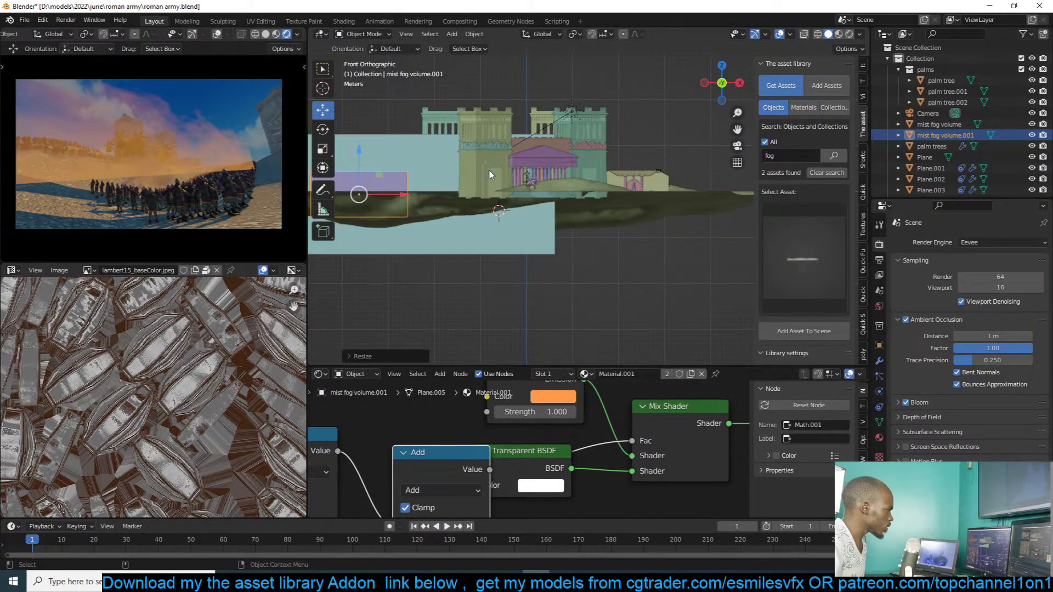
pyautogui.moveTo(568, 413); pyautogui.dragTo(602, 429, button='middle')
pyautogui.hotkey('shift', 'a')
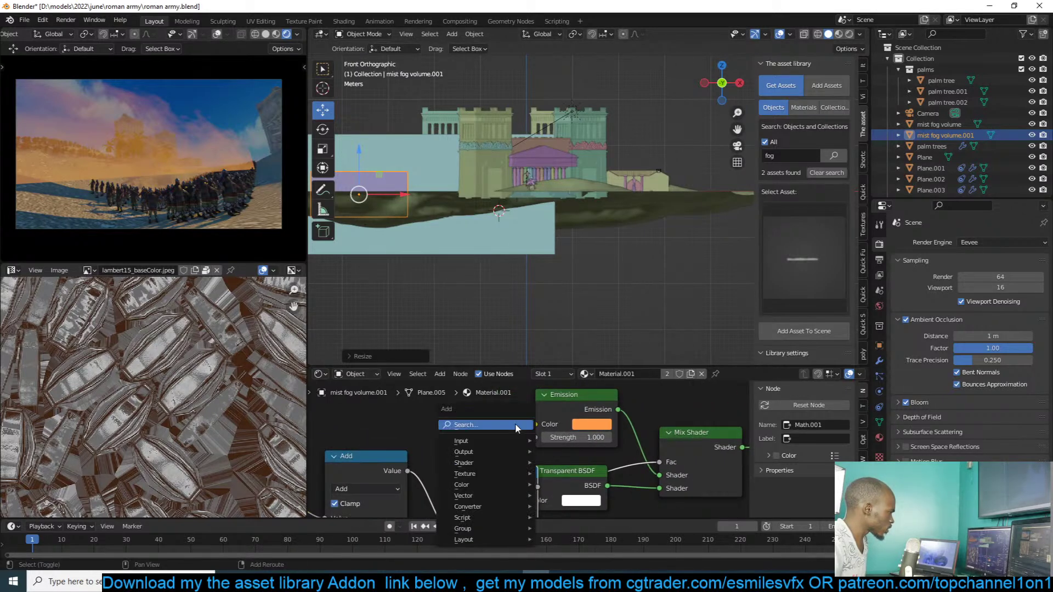
pyautogui.click(507, 424)
pyautogui.write('tra')
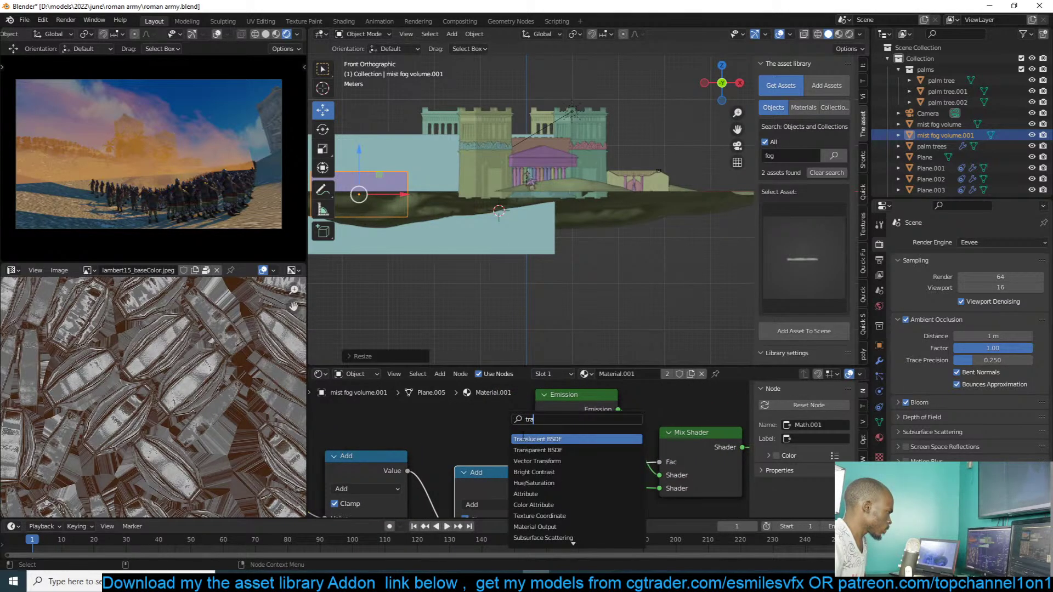
pyautogui.click(523, 439)
pyautogui.click(471, 416)
pyautogui.moveTo(514, 413); pyautogui.dragTo(659, 462)
pyautogui.click(488, 428)
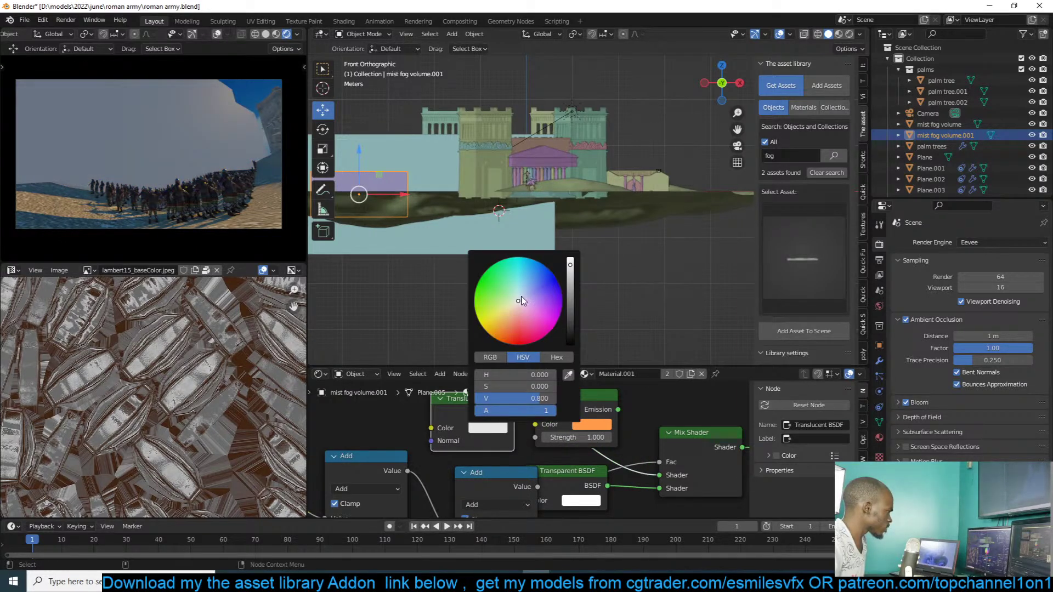
pyautogui.moveTo(511, 327); pyautogui.dragTo(503, 328)
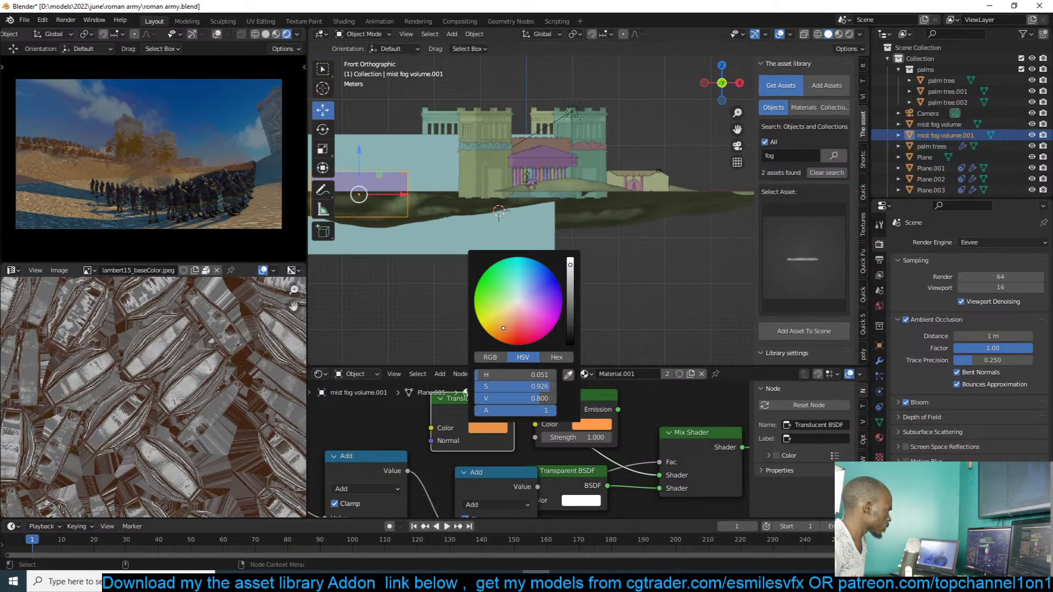
# - Lower the fog copy slightly into the terrain and change the Translucent BSDF colour to a softer orange
pyautogui.press('g')
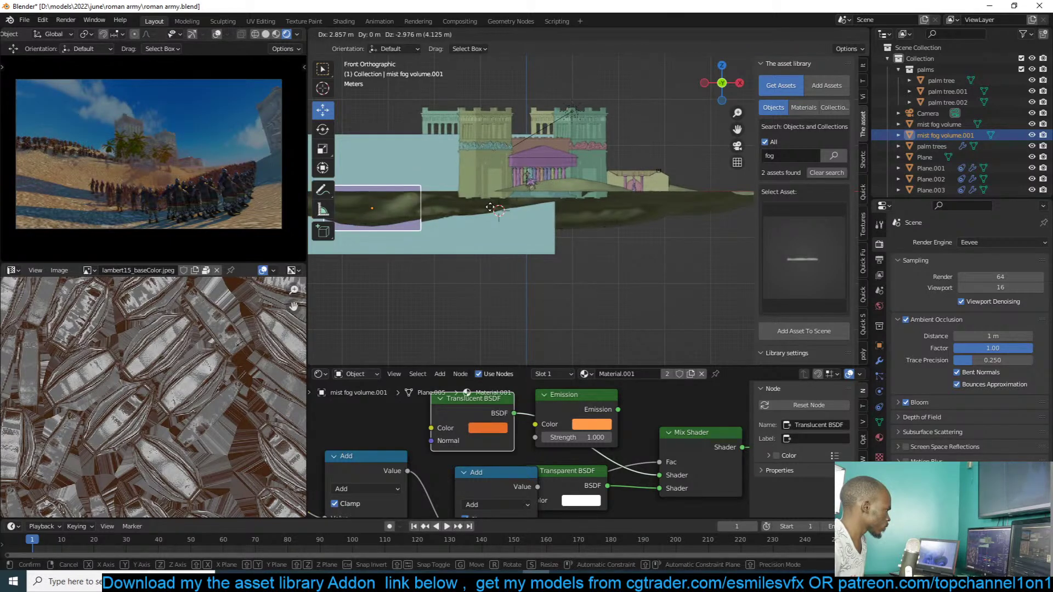
pyautogui.click(488, 210)
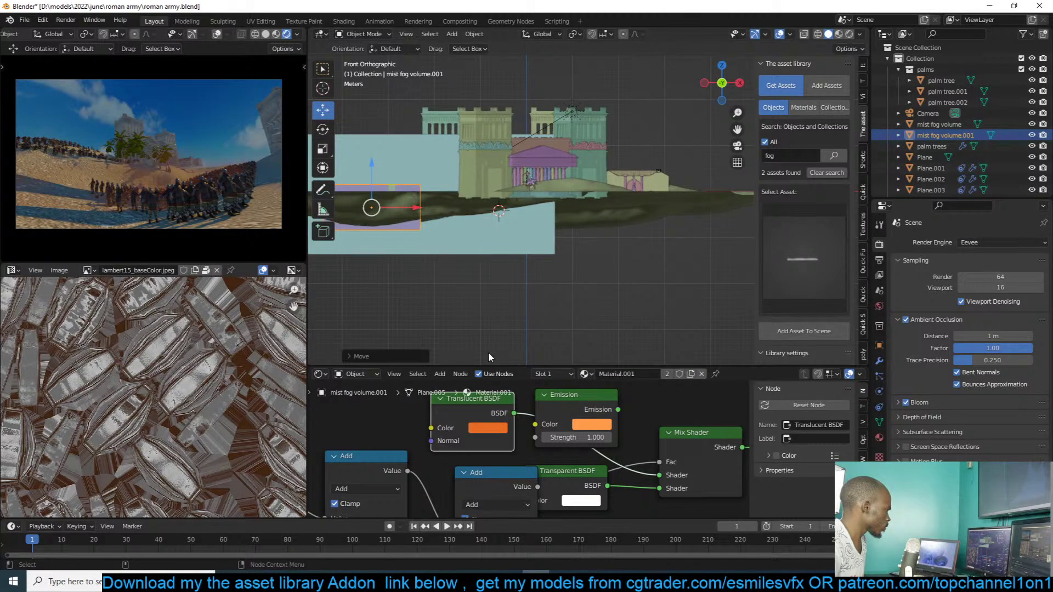
pyautogui.click(490, 429)
pyautogui.moveTo(505, 335)
pyautogui.mouseDown()
pyautogui.moveTo(513, 304)
pyautogui.moveTo(512, 319)
pyautogui.moveTo(494, 321)
pyautogui.mouseUp()
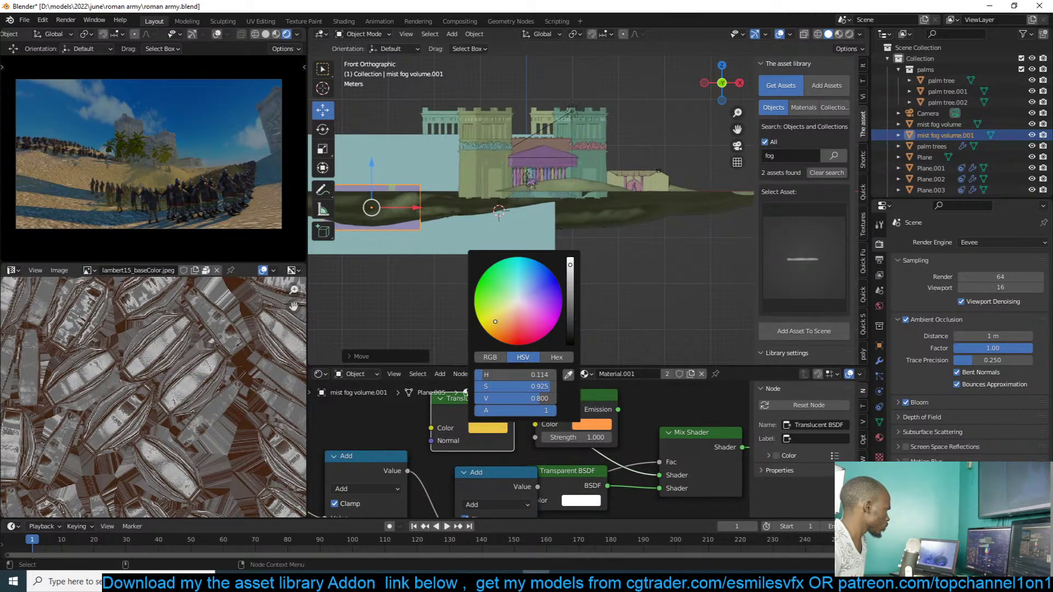
pyautogui.moveTo(494, 318); pyautogui.dragTo(506, 324)
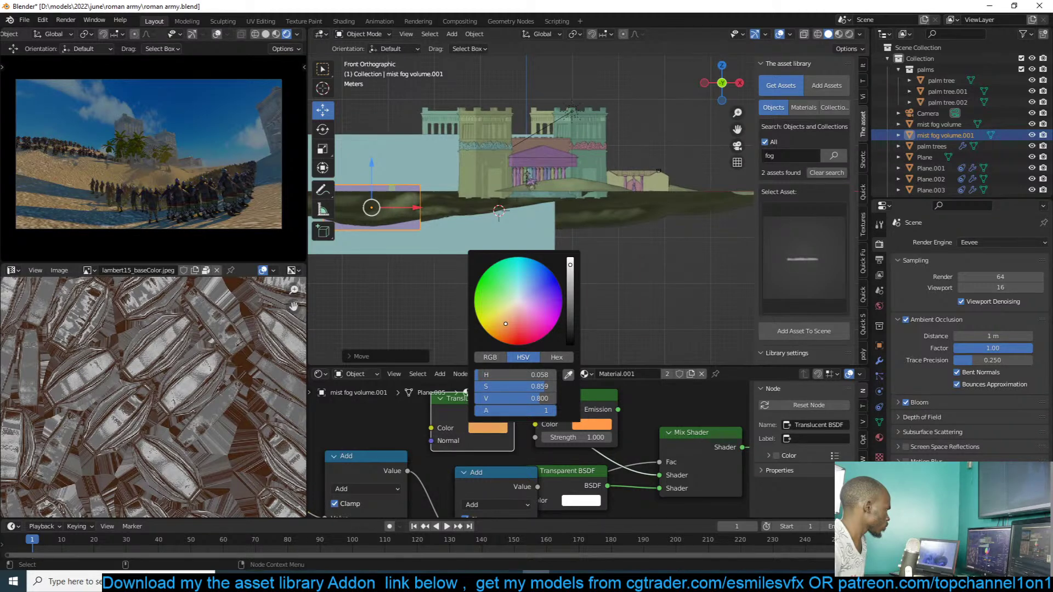
# - Reconnect Emission to the Mix Shader's first shader input, and shrink and lower the fog copy further into the terrain
pyautogui.press('s')
pyautogui.click(538, 433)
pyautogui.moveTo(618, 409); pyautogui.dragTo(660, 473)
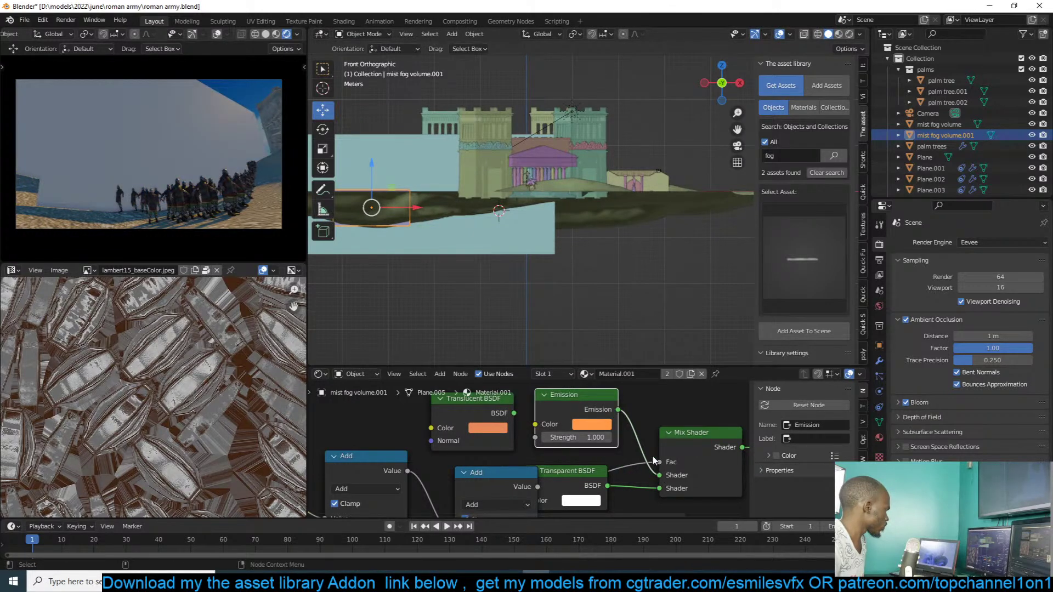
pyautogui.press('g')
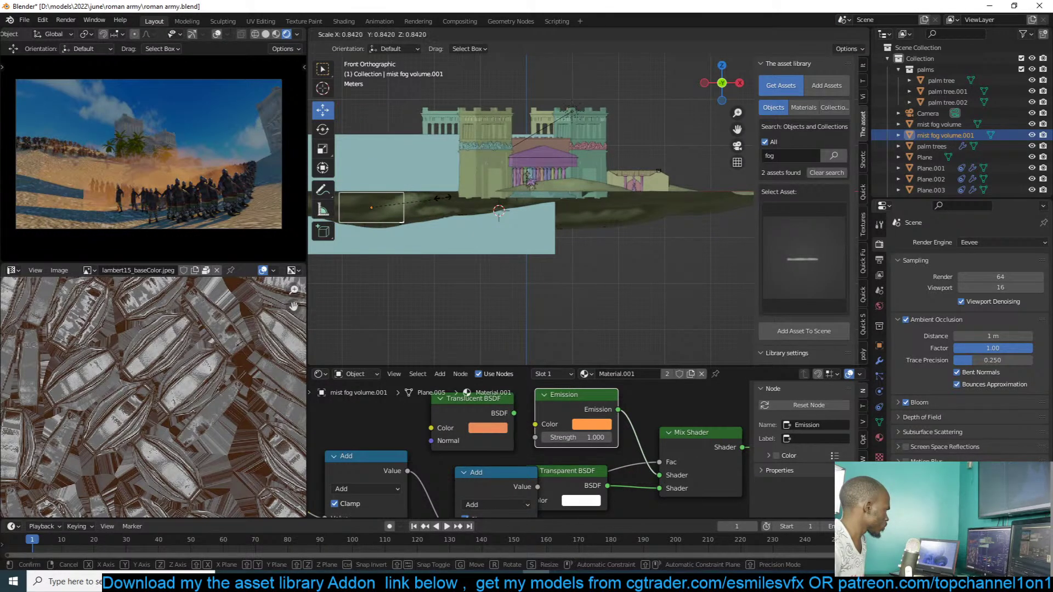
pyautogui.click(423, 218)
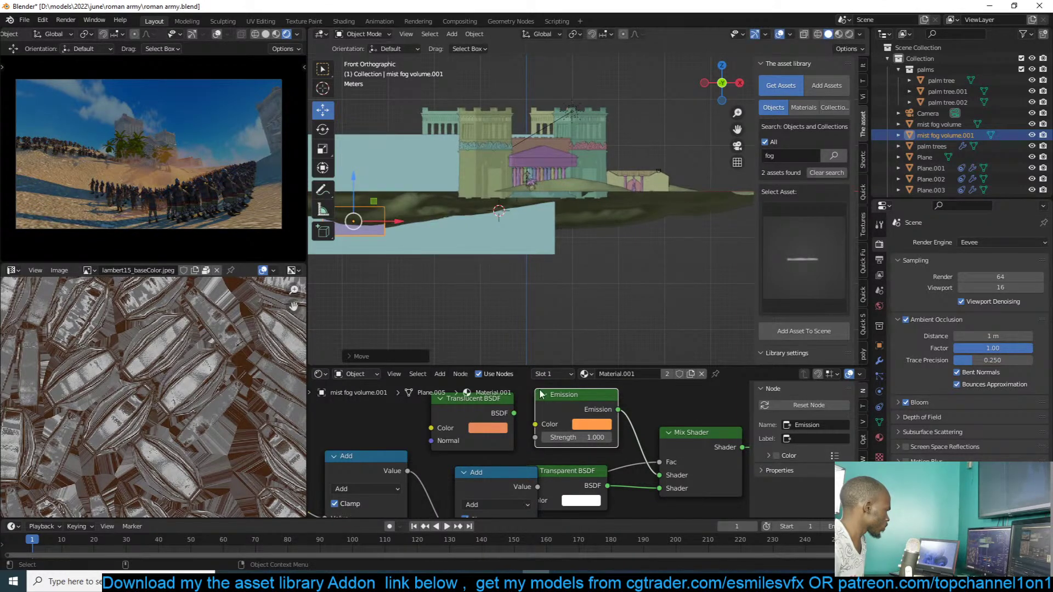
# - Darken the fog's Emission colour to a brightness value of 0.455, deselect the fog copy and save the file
pyautogui.click(583, 426)
pyautogui.moveTo(678, 301); pyautogui.dragTo(670, 298)
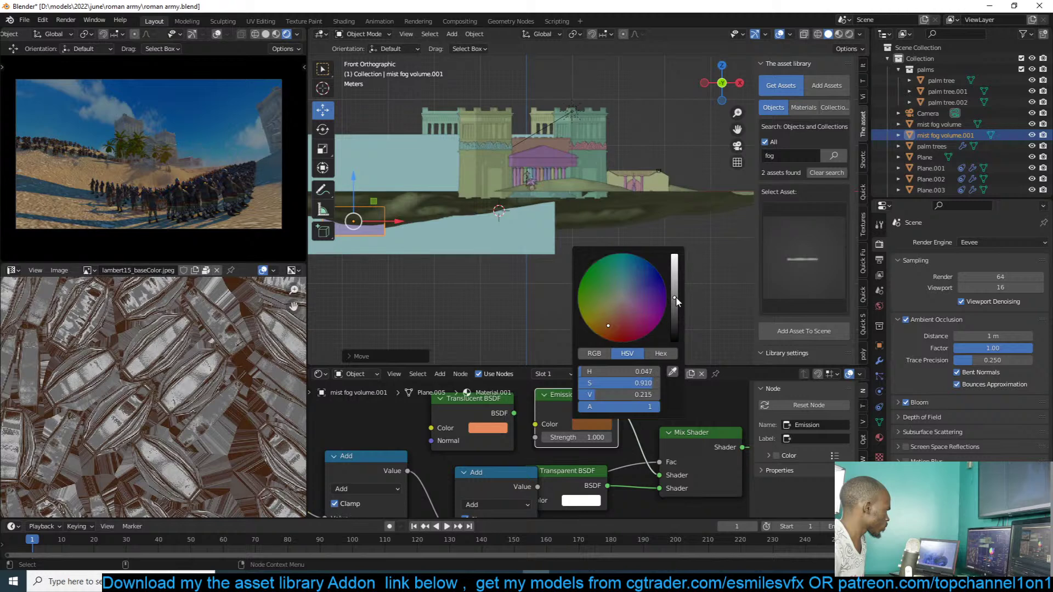
pyautogui.click(674, 281)
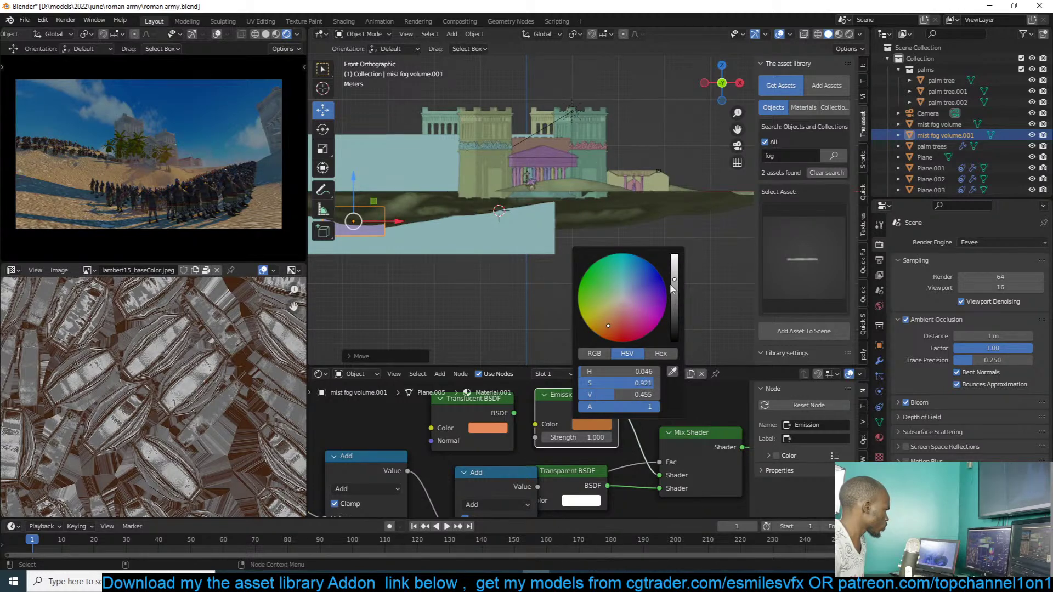
pyautogui.click(475, 284)
pyautogui.hotkey('ctrl', 's')
# - Switch to the Mixamo page in the browser, dismiss the character upload dialog and return to Blender
pyautogui.click(295, 582)
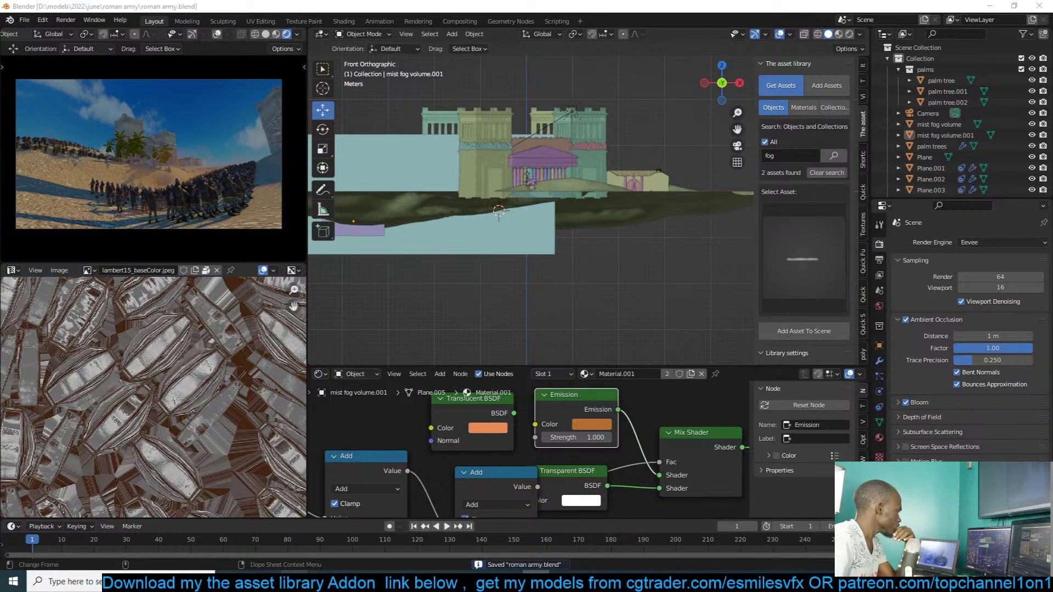
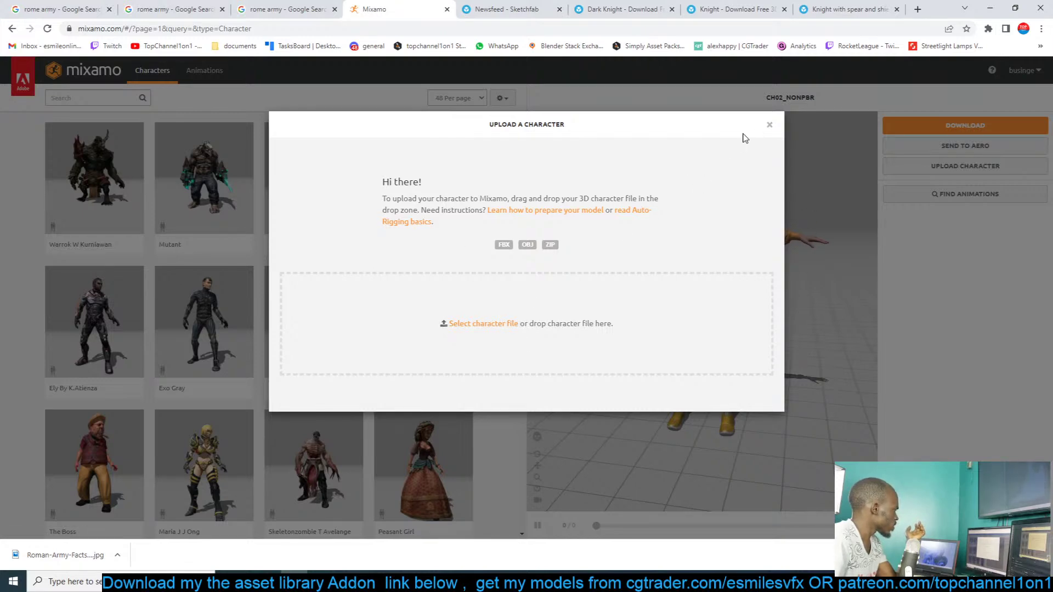
pyautogui.click(770, 126)
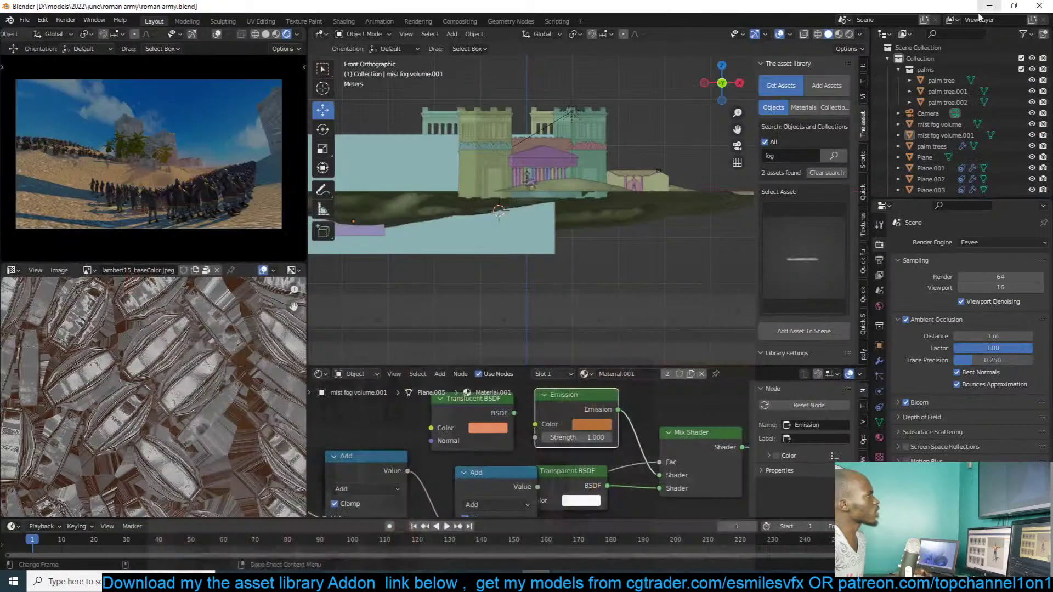
pyautogui.click(990, 8)
# - Examine the Roman buildings and surrounding terrain from the front and in perspective
pyautogui.scroll(3, 432, 166)
pyautogui.keyDown('shift'); pyautogui.moveTo(587, 147); pyautogui.dragTo(470, 175, button='middle'); pyautogui.keyUp('shift')
pyautogui.scroll(2, 470, 175)
pyautogui.scroll(-2, 544, 202)
pyautogui.scroll(-2, 546, 205)
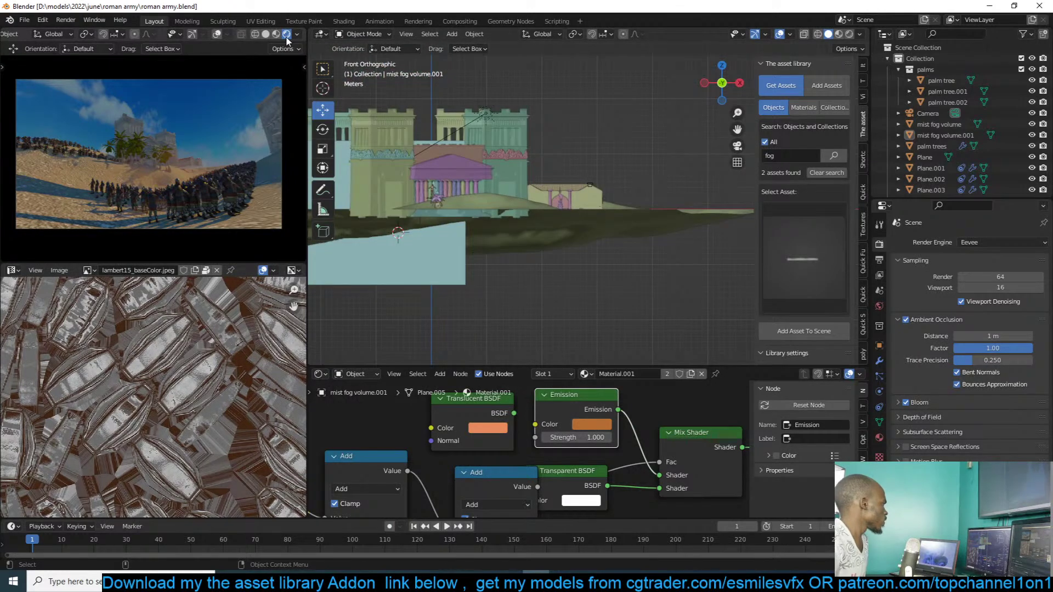
pyautogui.moveTo(655, 163); pyautogui.dragTo(691, 200, button='middle')
pyautogui.scroll(8, 581, 200)
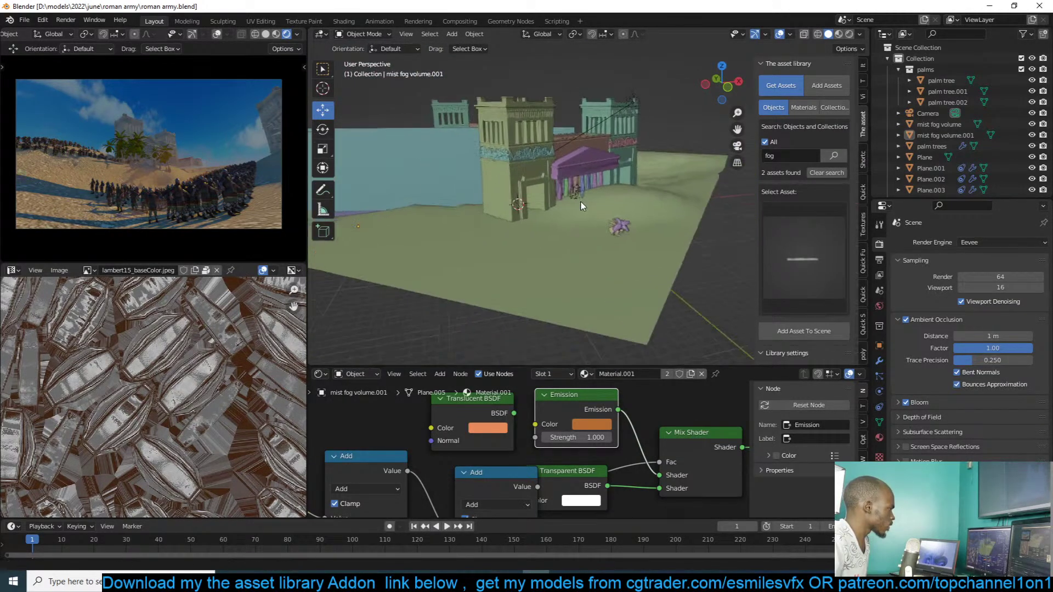
# - Isolate the lying soldier mesh in local view, rotate it 90 degrees about X and frame it from the front
pyautogui.click(494, 163)
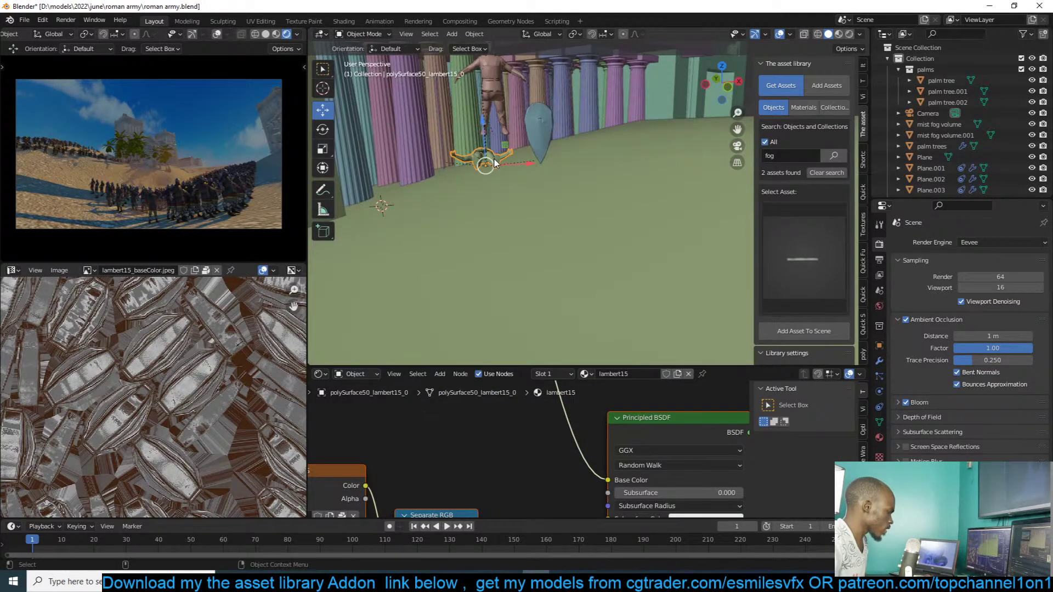
pyautogui.press('KP_Divide')
pyautogui.write('r')
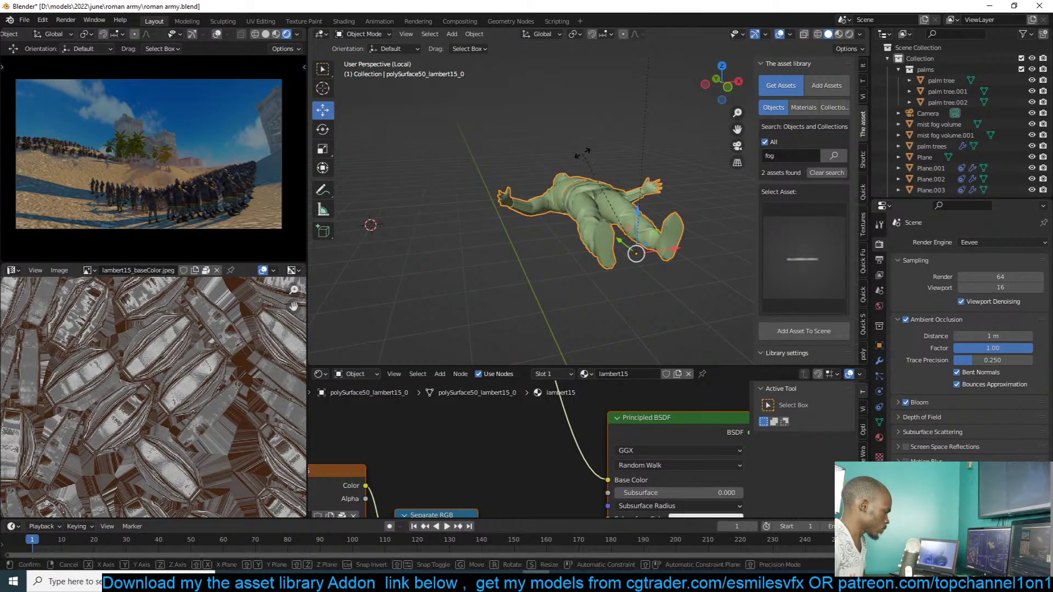
pyautogui.write('x90')
pyautogui.press('Return')
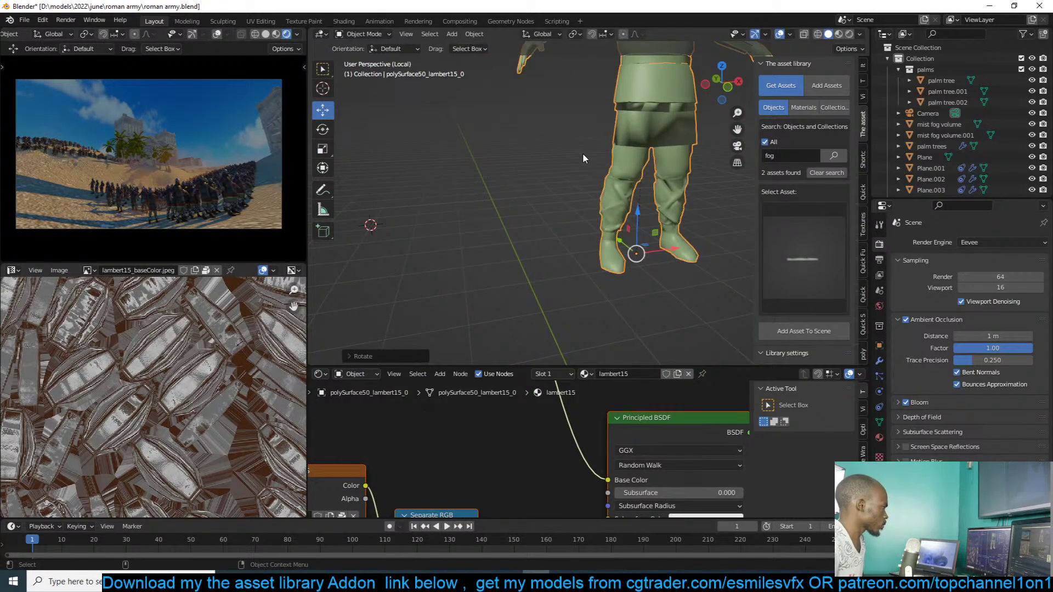
pyautogui.press('KP_1')
pyautogui.press('KP_Decimal')
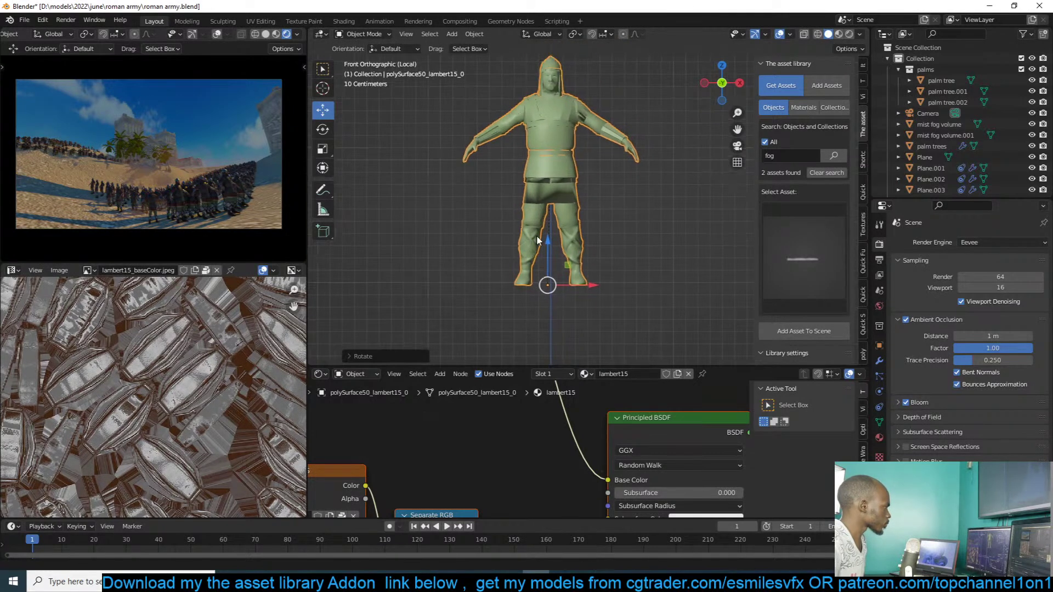
pyautogui.scroll(2, 634, 154)
pyautogui.scroll(-2, 532, 168)
# - Add an armature, place it between the soldier's lower legs and snap the 3D cursor to the soldier's origin
pyautogui.hotkey('shift', 'a')
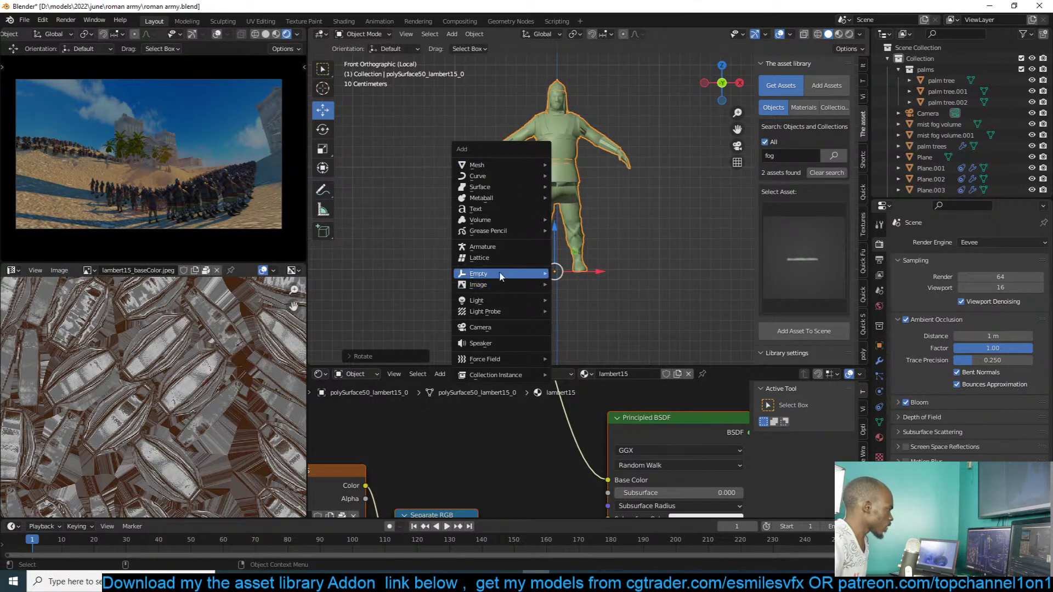
pyautogui.click(502, 248)
pyautogui.keyDown('shift'); pyautogui.rightClick(566, 251); pyautogui.keyUp('shift')
pyautogui.hotkey('shift', 's')
pyautogui.click(565, 123)
pyautogui.click(560, 149)
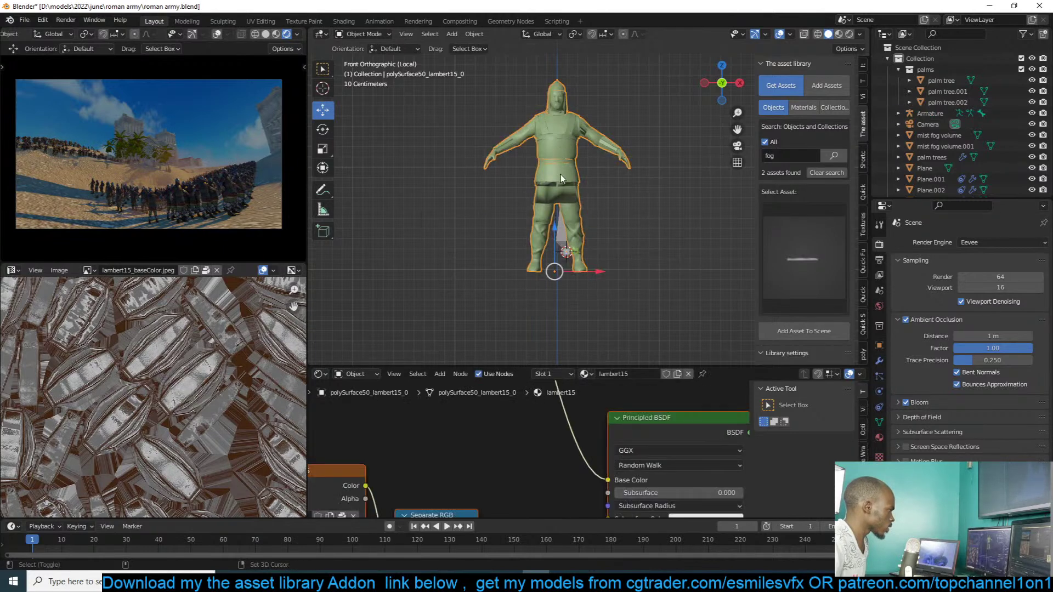
# - Scale the armature to 0.514 and raise it into the soldier's upper body
pyautogui.click(563, 249)
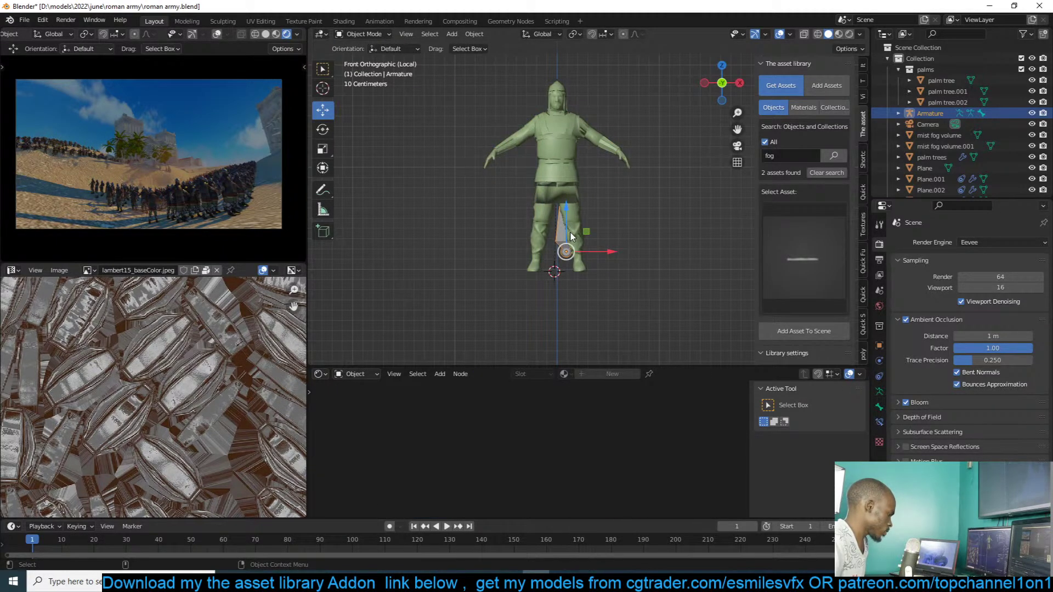
pyautogui.press('g')
pyautogui.click(557, 250)
pyautogui.press('s')
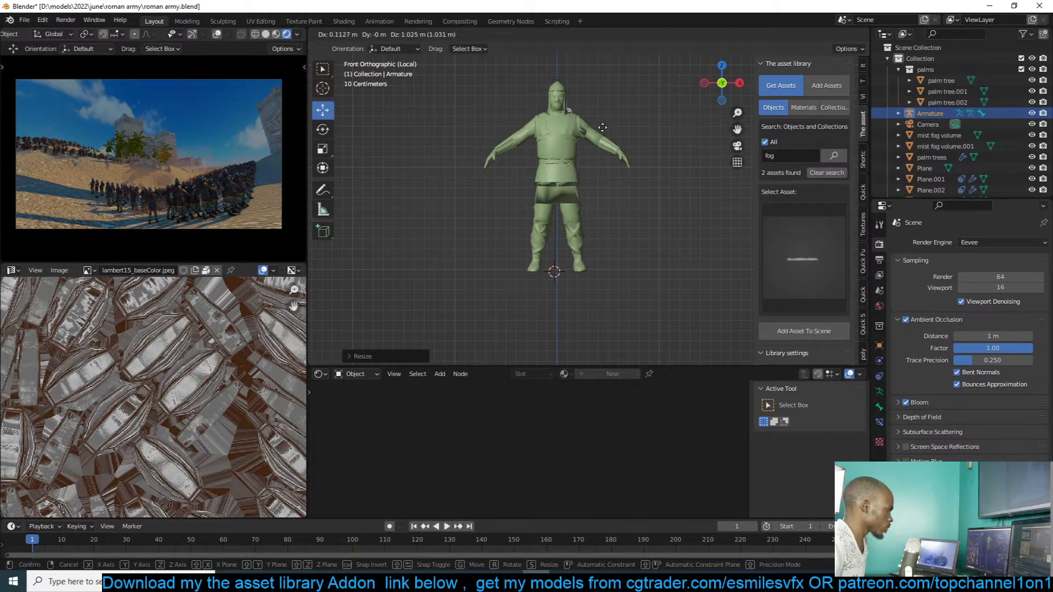
pyautogui.rightClick(602, 131)
# - In wireframe side and front views, snap the armature to a cursor in the torso and centre its base at the waist
pyautogui.press('KP_3')
pyautogui.press('z')
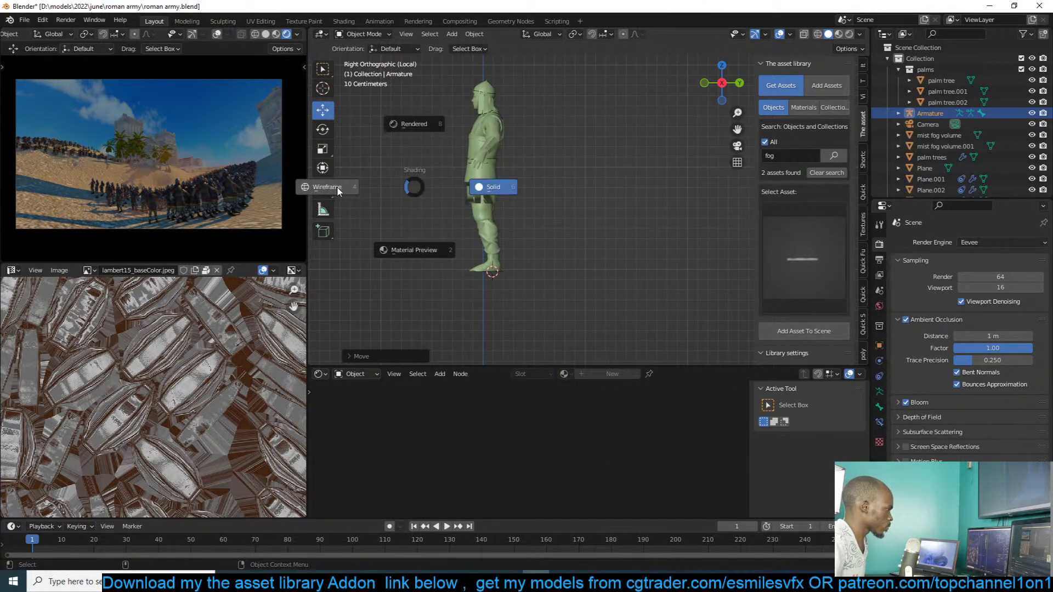
pyautogui.click(351, 188)
pyautogui.hotkey('shift', 's')
pyautogui.click(499, 80)
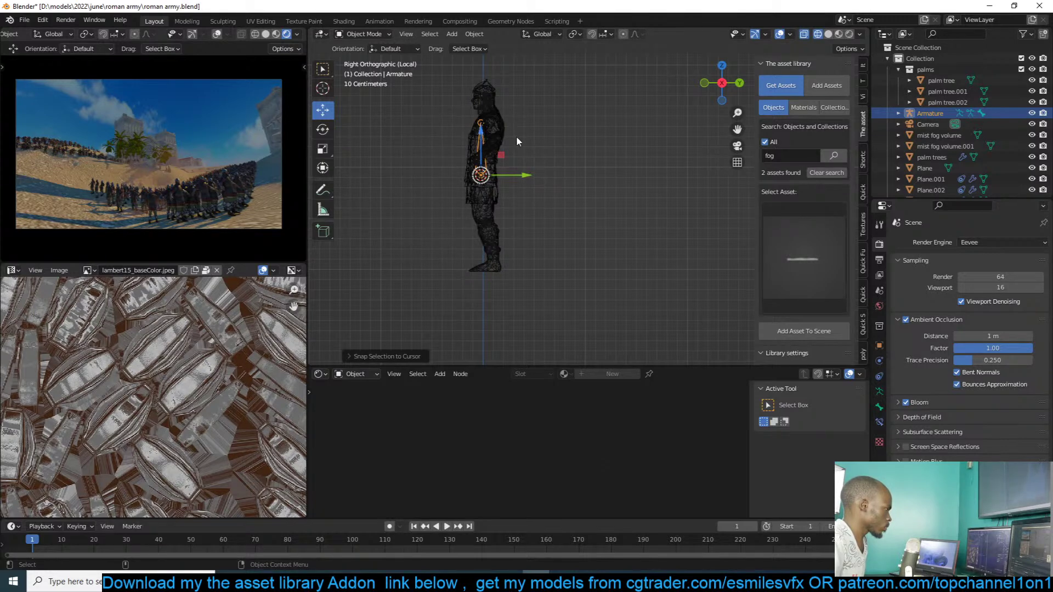
pyautogui.press('g')
pyautogui.click(521, 167)
pyautogui.press('KP_1')
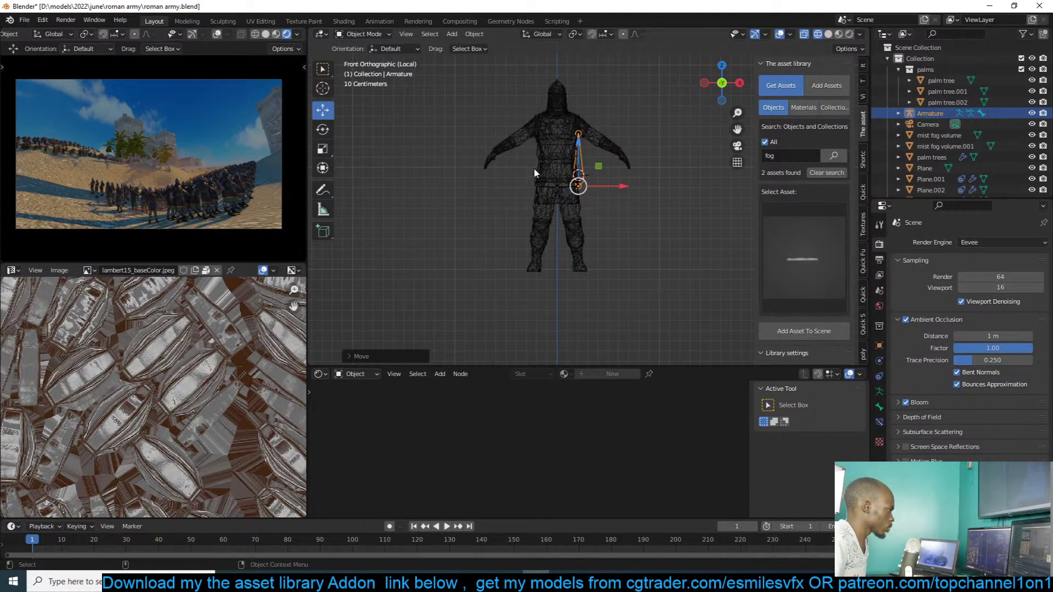
pyautogui.moveTo(592, 186); pyautogui.dragTo(569, 187)
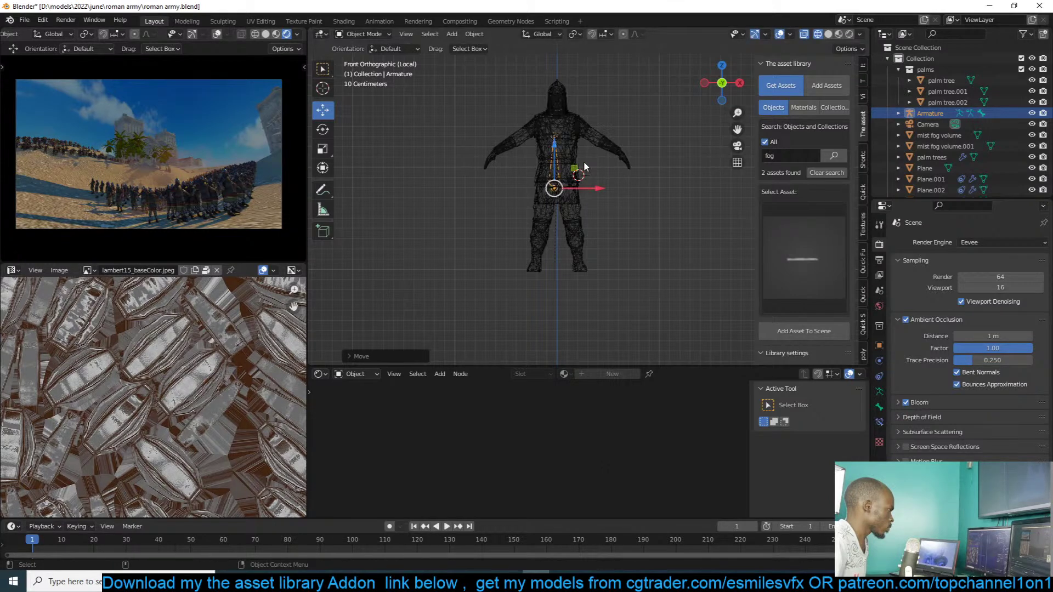
# - Set the hair particle count of Plane.001's particle system to 100
pyautogui.keyDown('shift'); pyautogui.moveTo(584, 160); pyautogui.dragTo(588, 215, button='middle'); pyautogui.keyUp('shift')
pyautogui.scroll(2, 589, 217)
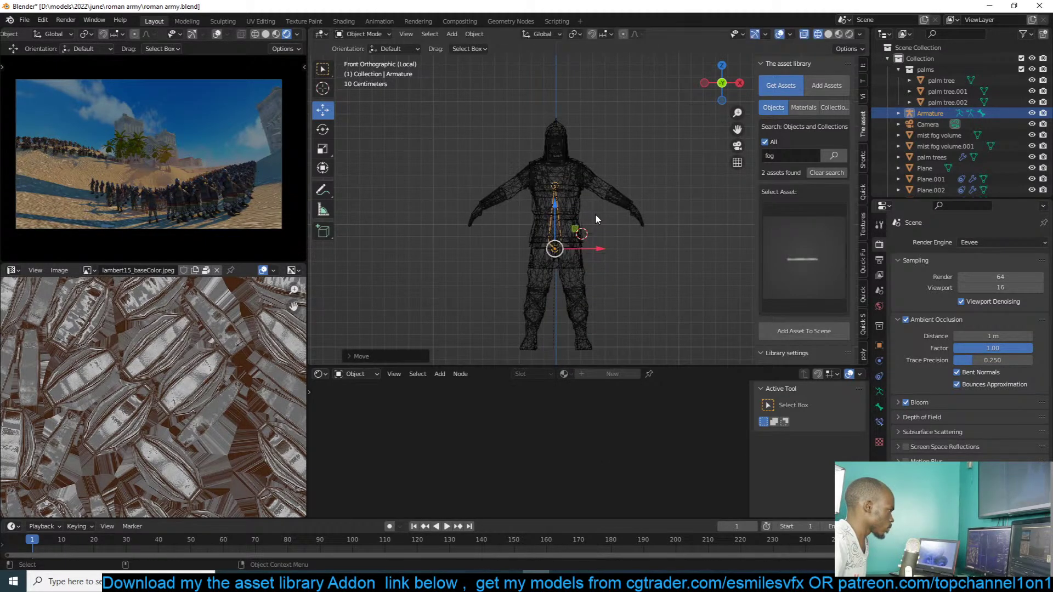
pyautogui.scroll(2, 594, 214)
pyautogui.click(931, 179)
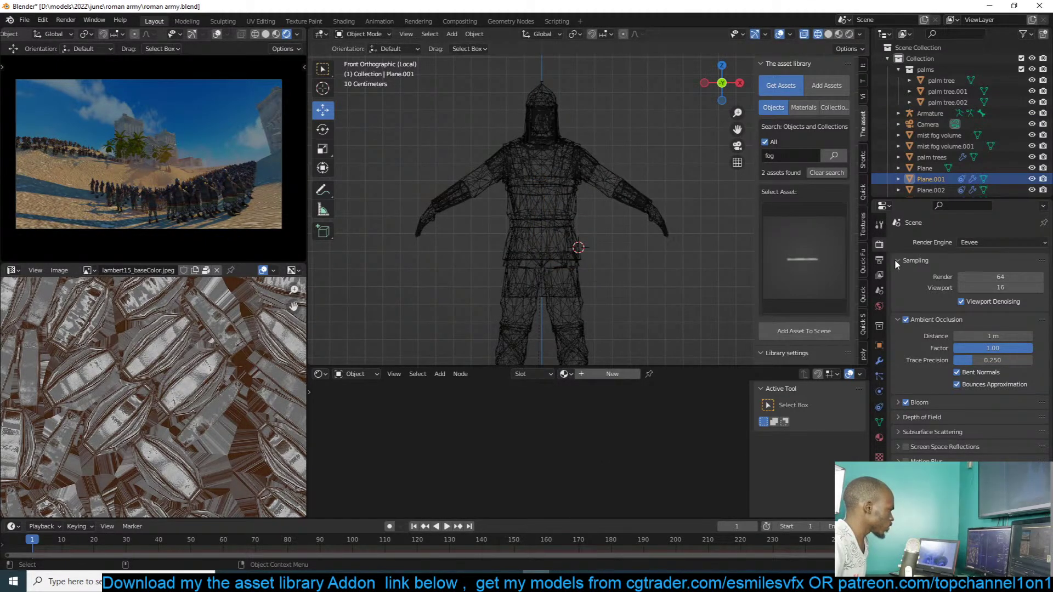
pyautogui.click(879, 361)
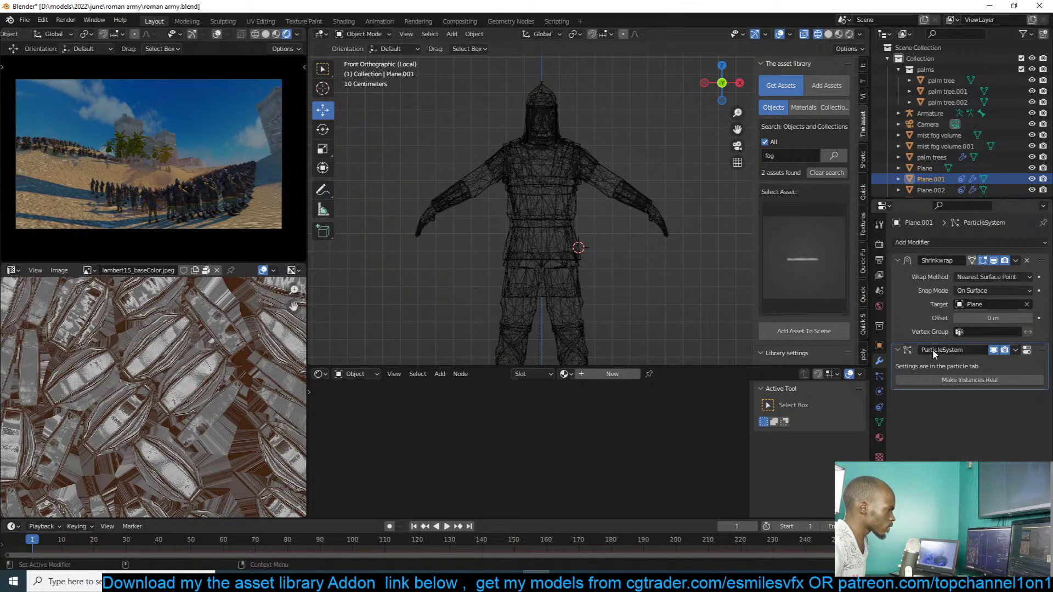
pyautogui.click(1028, 350)
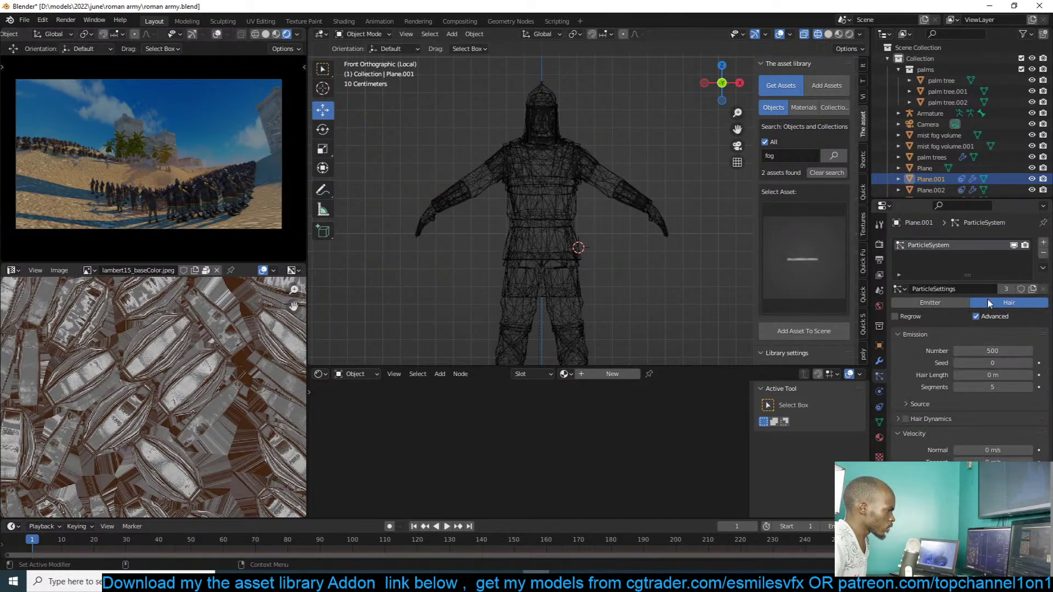
pyautogui.click(1008, 351)
pyautogui.write('100')
pyautogui.press('Return')
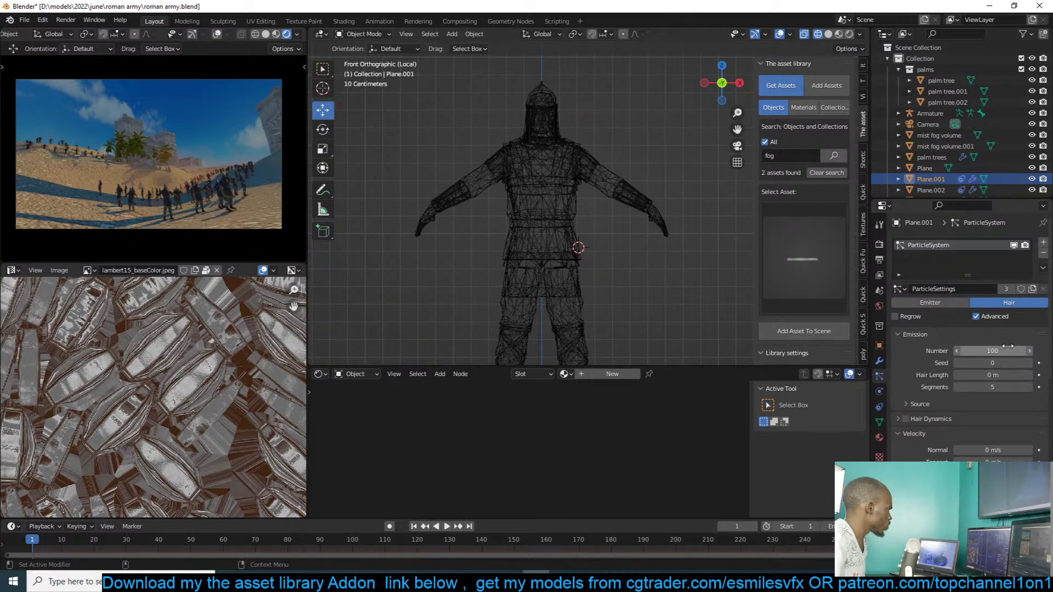
# - Return to solid shading, display the armature in front of the soldier mesh and put it in Edit Mode
pyautogui.scroll(4, 558, 242)
pyautogui.press('z')
pyautogui.click(523, 193)
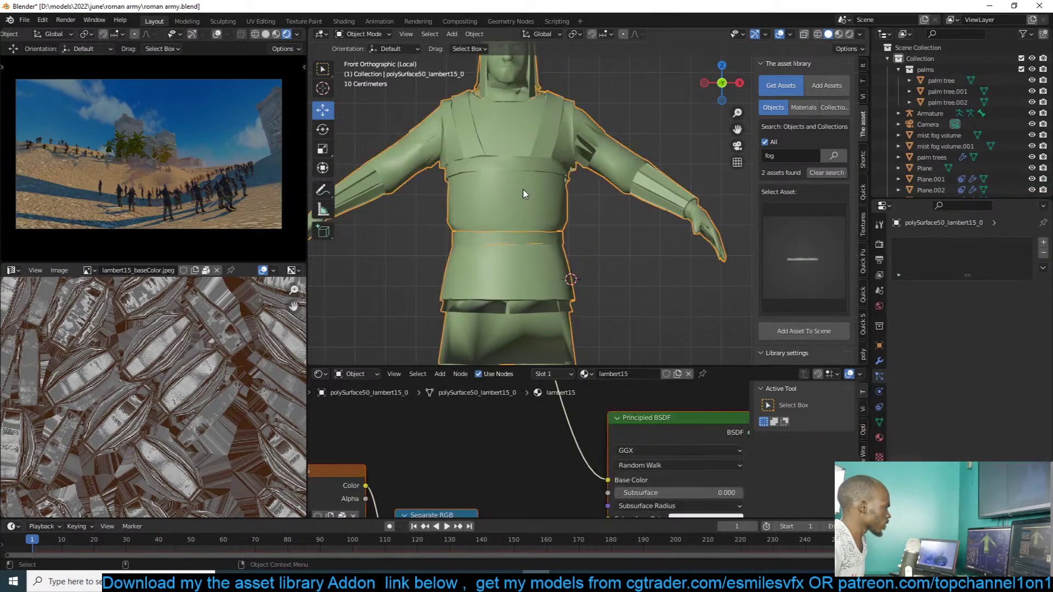
pyautogui.press('z')
pyautogui.click(461, 202)
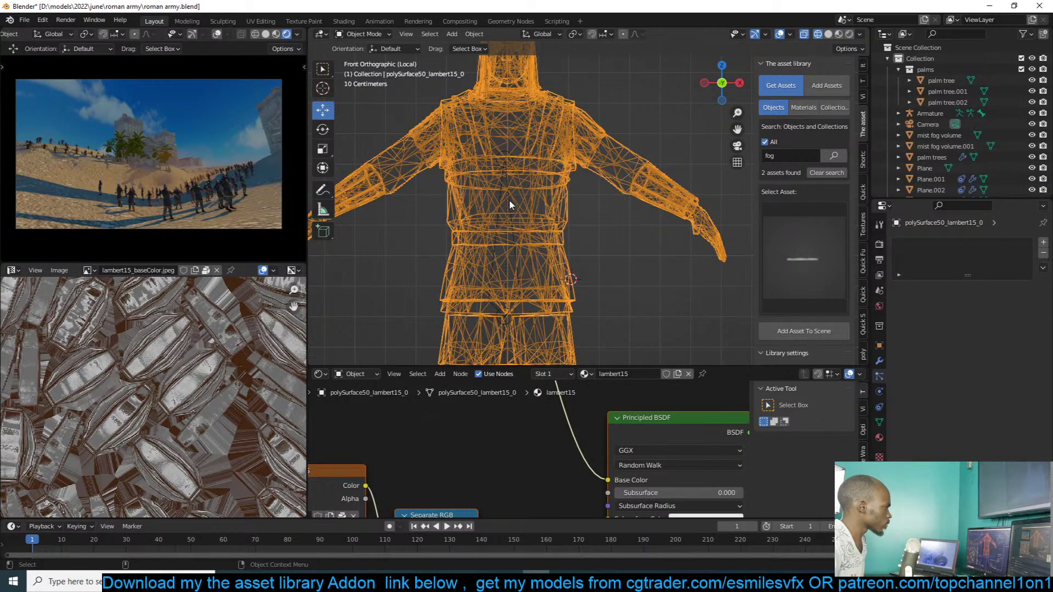
pyautogui.click(507, 200)
pyautogui.press('z')
pyautogui.click(615, 202)
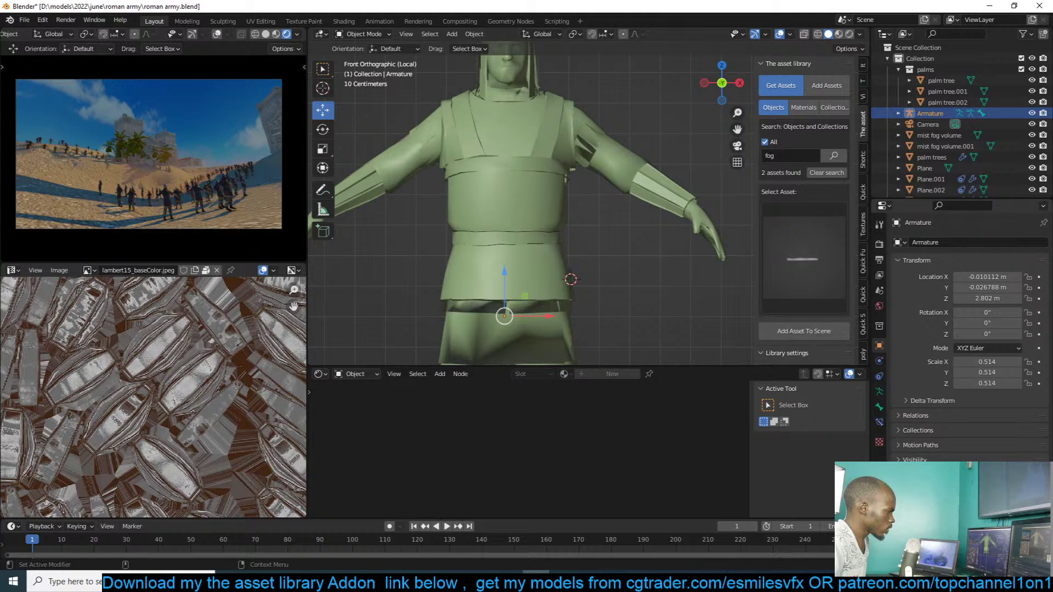
pyautogui.scroll(-1, 970, 338)
pyautogui.press('Tab')
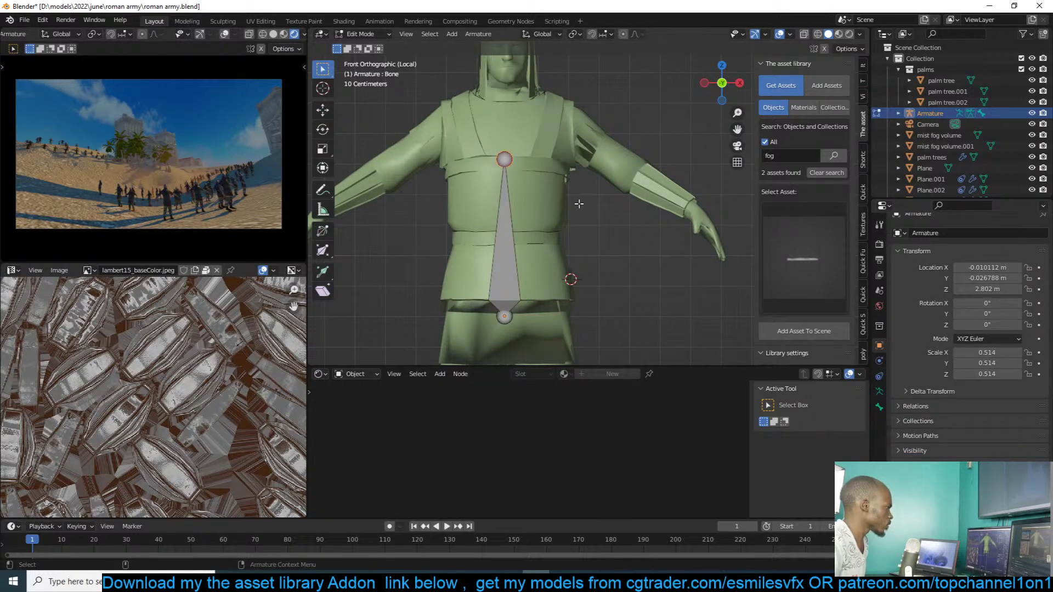
# - Fit a smaller duplicate of the torso bone along one upper arm and extrude a forearm bone to the wrist
pyautogui.hotkey('shift', 'a')
pyautogui.press('s')
pyautogui.click(603, 118)
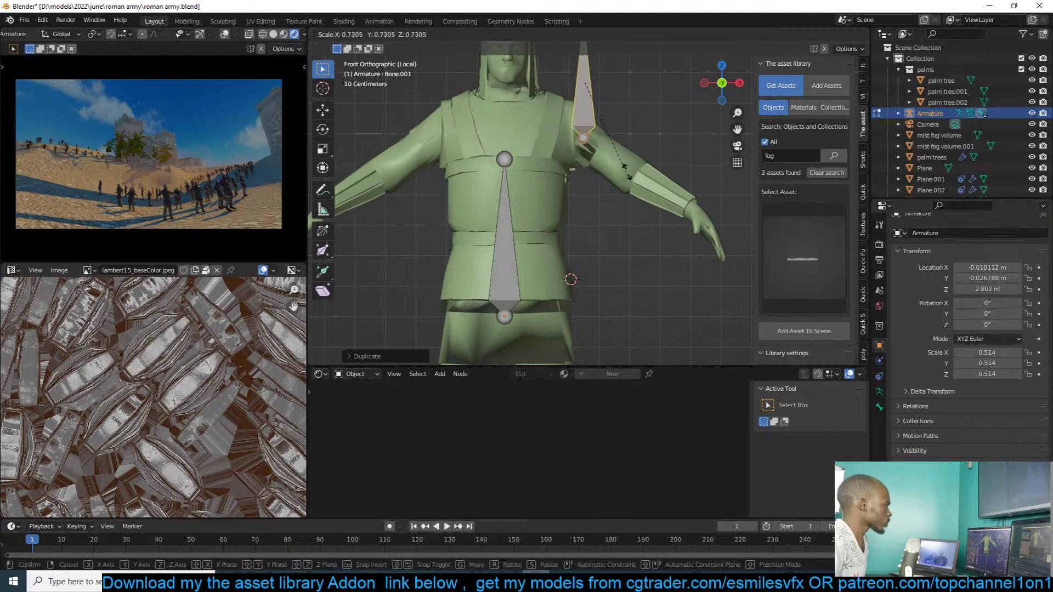
pyautogui.scroll(-4, 606, 116)
pyautogui.scroll(3, 606, 115)
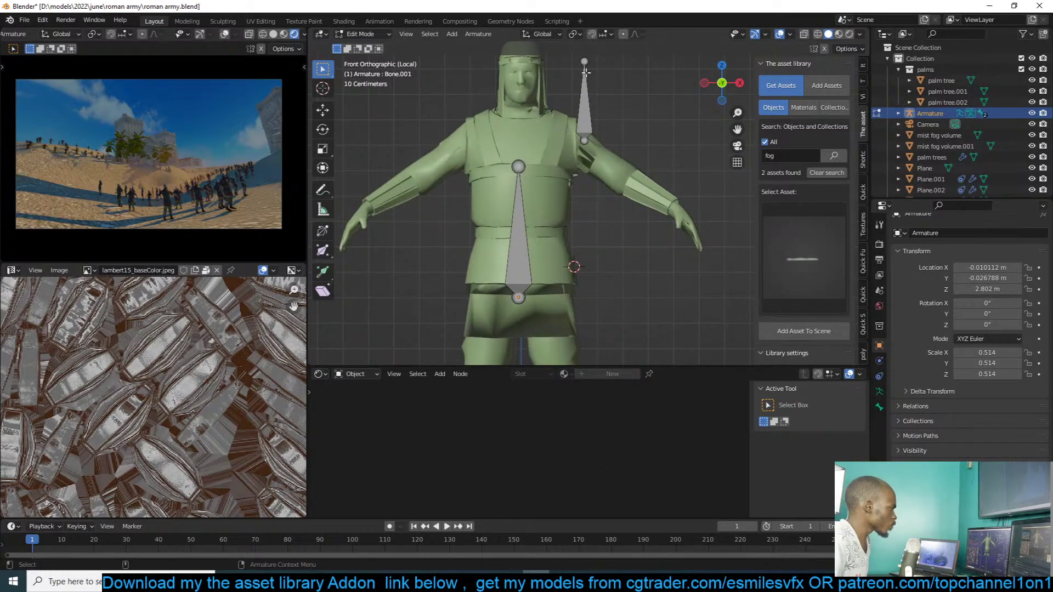
pyautogui.click(585, 61)
pyautogui.moveTo(586, 62); pyautogui.dragTo(625, 178)
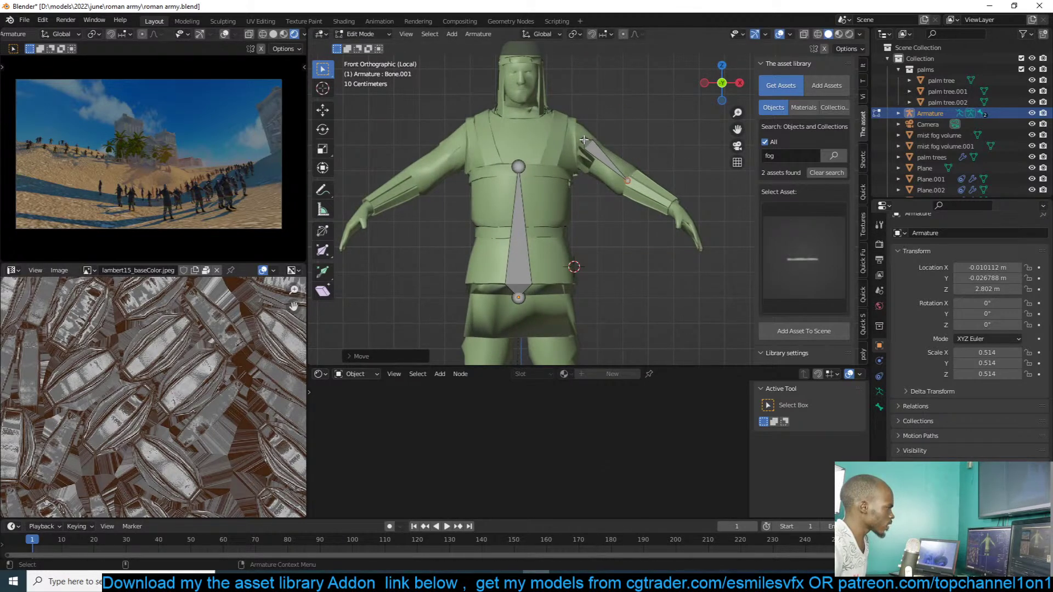
pyautogui.press('e')
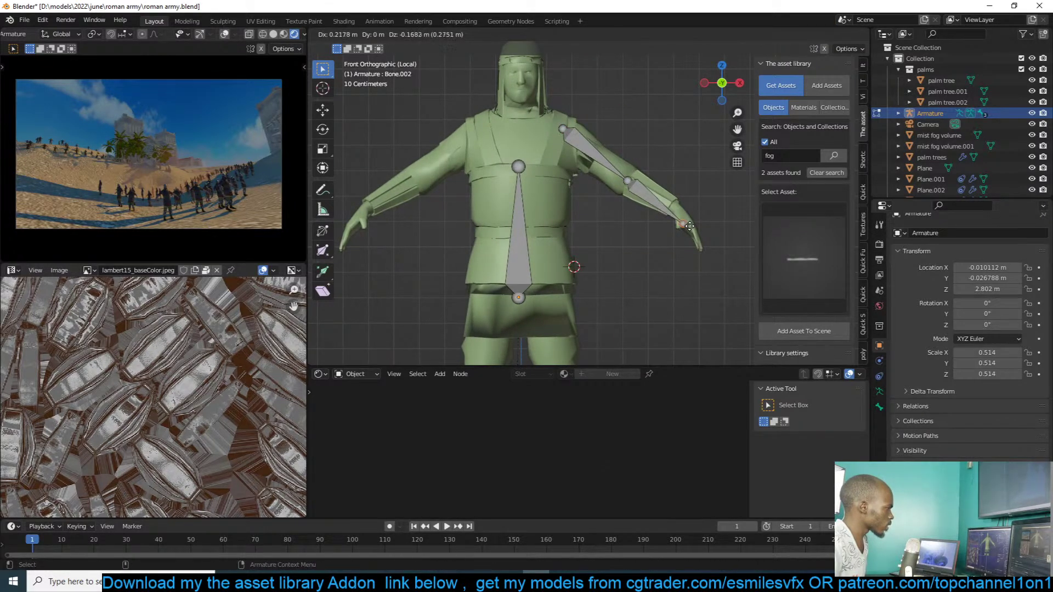
pyautogui.click(696, 229)
# - Duplicate an arm bone to the hip on the same side and stretch it down the thigh to the knee
pyautogui.keyDown('shift'); pyautogui.moveTo(587, 141); pyautogui.dragTo(578, 104, button='middle'); pyautogui.keyUp('shift')
pyautogui.hotkey('shift', 'd')
pyautogui.click(579, 279)
pyautogui.keyDown('shift'); pyautogui.moveTo(580, 279); pyautogui.dragTo(618, 201, button='middle'); pyautogui.keyUp('shift')
pyautogui.press('r')
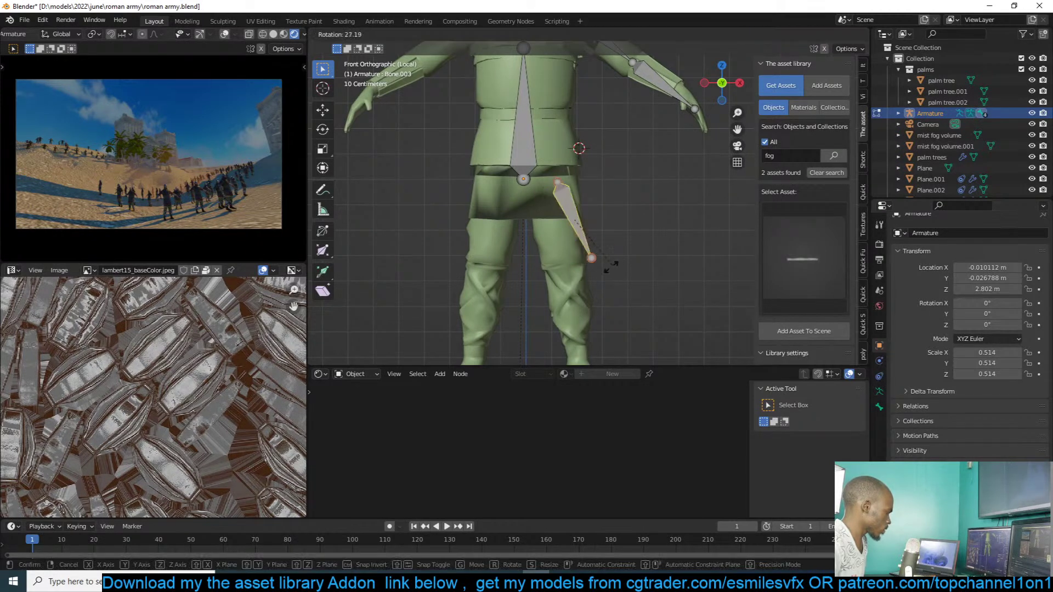
pyautogui.rightClick(613, 263)
pyautogui.click(576, 255)
pyautogui.press('g')
pyautogui.click(565, 291)
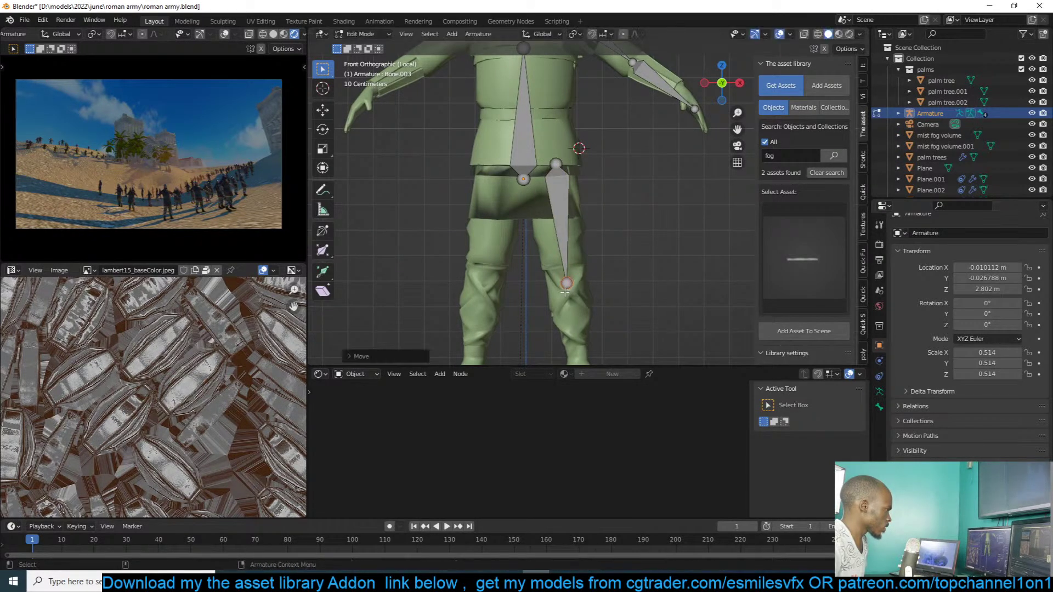
# - In side view, extrude a shin bone from the knee to the ankle and raise the knee joint
pyautogui.press('KP_3')
pyautogui.scroll(-3, 541, 282)
pyautogui.scroll(3, 564, 273)
pyautogui.keyDown('shift'); pyautogui.moveTo(564, 273); pyautogui.dragTo(565, 193, button='middle'); pyautogui.keyUp('shift')
pyautogui.press('e')
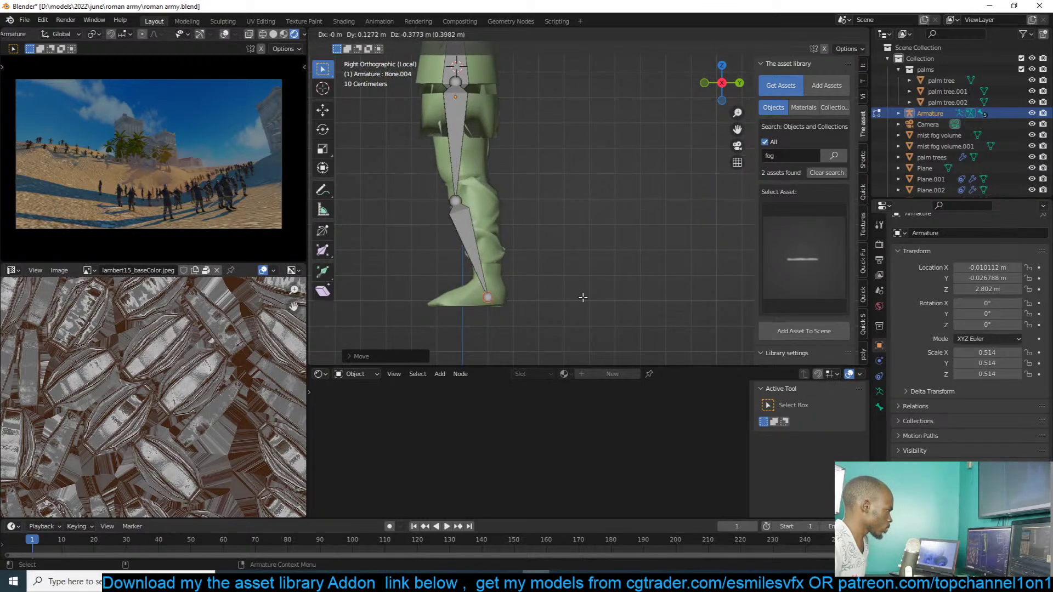
pyautogui.click(488, 299)
pyautogui.click(455, 201)
pyautogui.press('g')
pyautogui.click(492, 269)
# - Extrude a foot bone from the ankle joint forward to the toe
pyautogui.click(487, 298)
pyautogui.press('e')
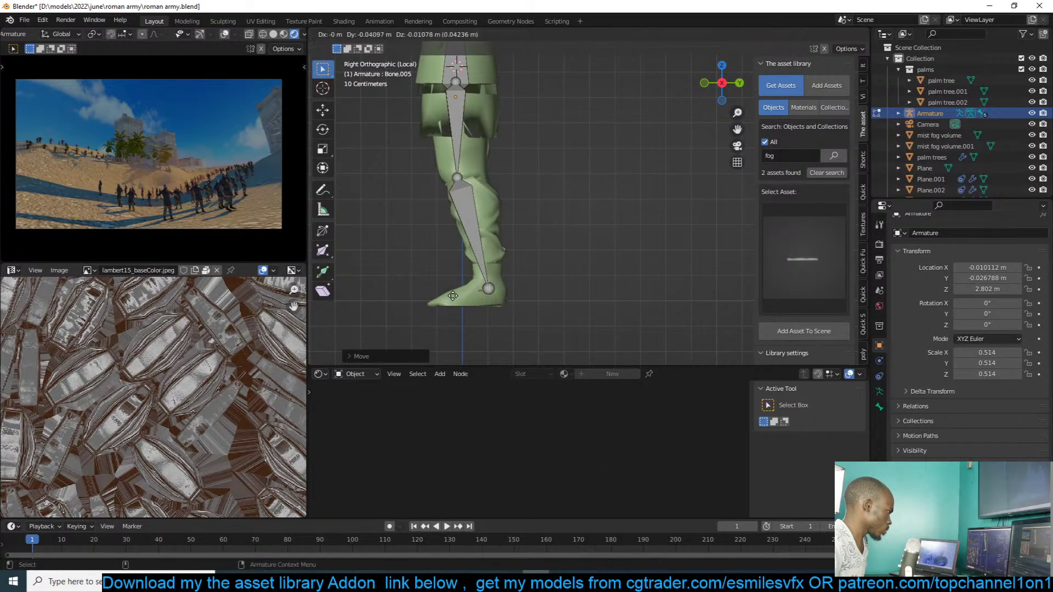
pyautogui.click(429, 304)
# - Shorten the central torso bone by lowering its upper joint to the waist in front view
pyautogui.scroll(-3, 430, 303)
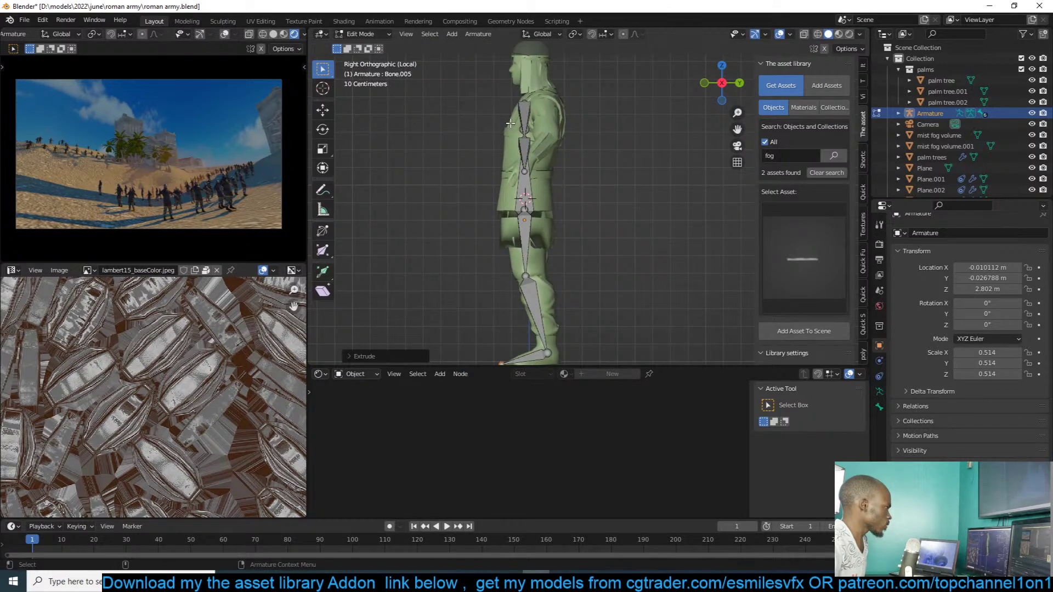
pyautogui.press('KP_1')
pyautogui.scroll(-2, 609, 111)
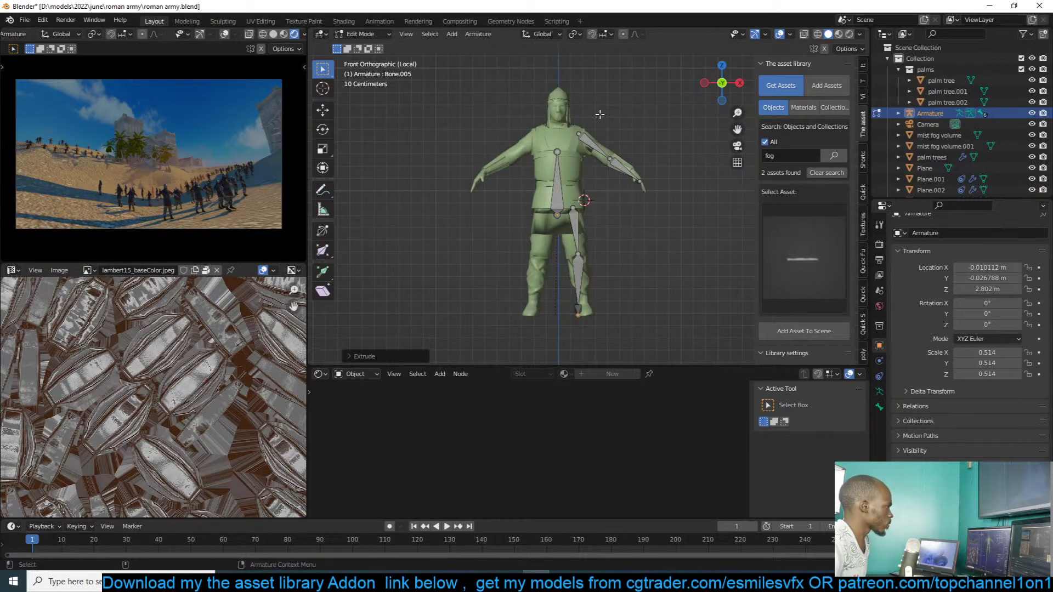
pyautogui.click(557, 152)
pyautogui.click(561, 176)
pyautogui.click(555, 152)
pyautogui.press('f')
pyautogui.hotkey('ctrl', 'z')
pyautogui.press('g')
pyautogui.click(557, 183)
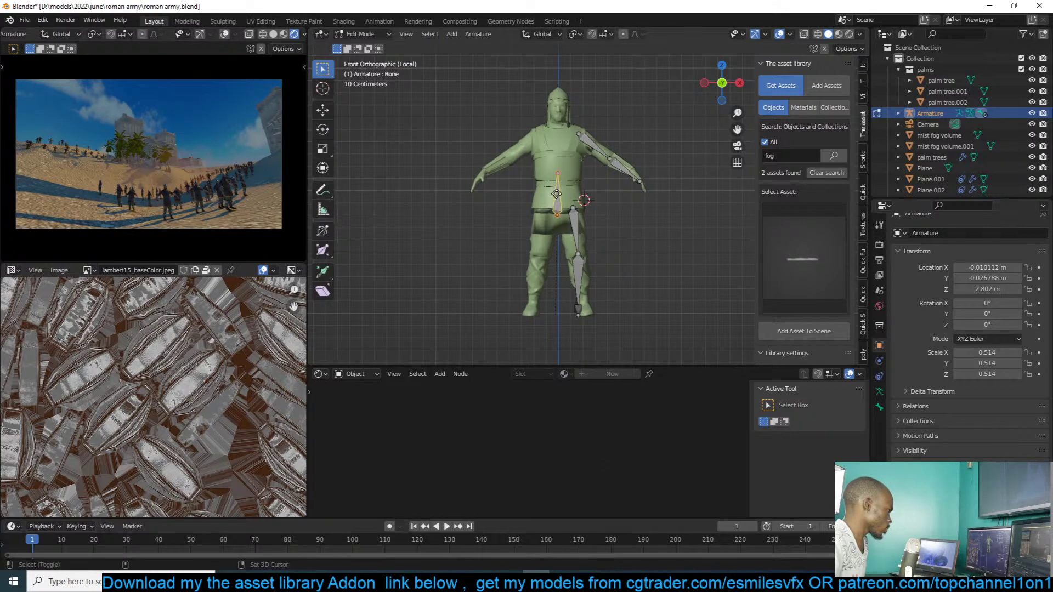
# - Duplicate the central torso bone to between the lower legs and rotate the copy 90 degrees about X
pyautogui.hotkey('shift', 'd')
pyautogui.click(557, 296)
pyautogui.write('rx90')
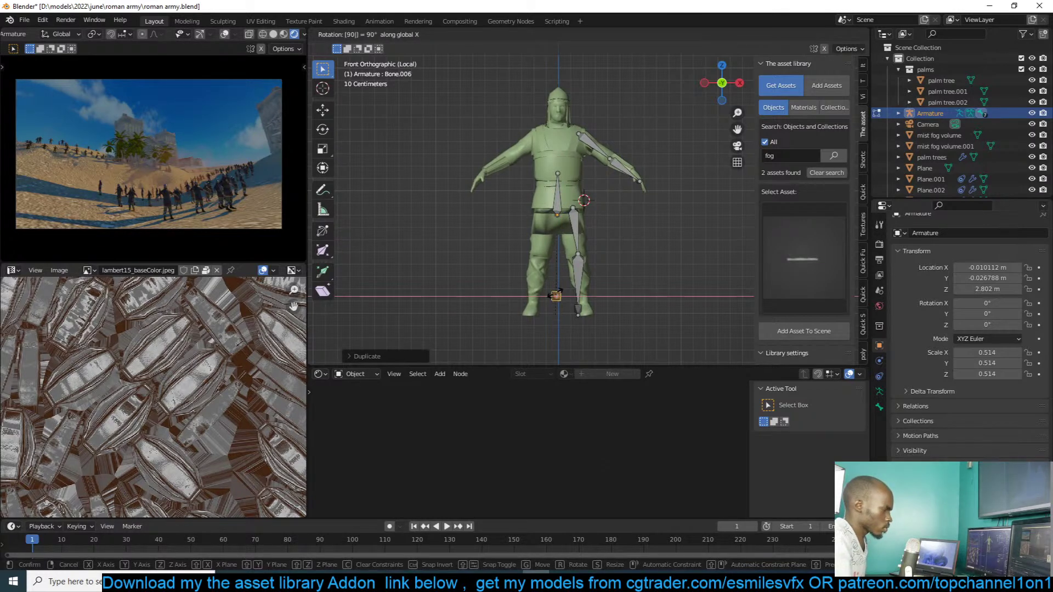
pyautogui.click(557, 293)
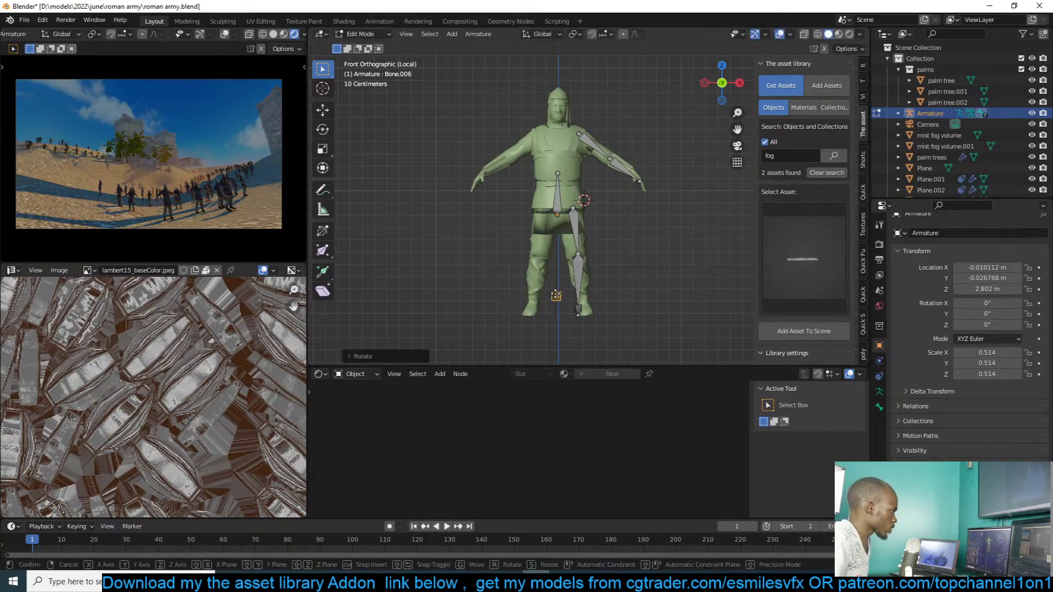
# - Extrude a chest bone from the waist joint up to the neck, and a head bone from there to the helmet's top
pyautogui.click(560, 175)
pyautogui.scroll(3, 552, 233)
pyautogui.press('e')
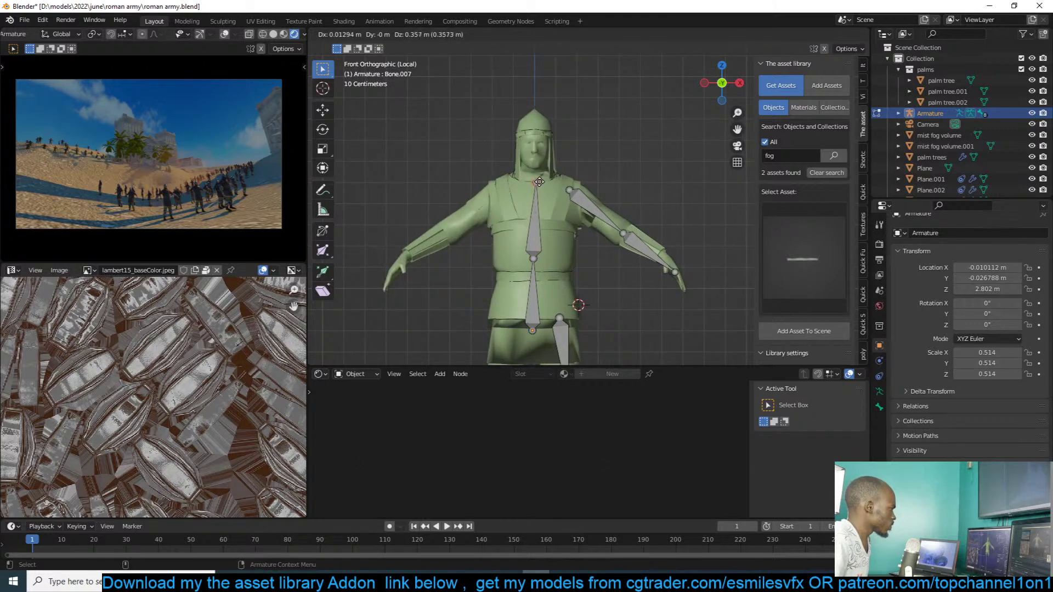
pyautogui.click(535, 175)
pyautogui.press('e')
pyautogui.click(537, 114)
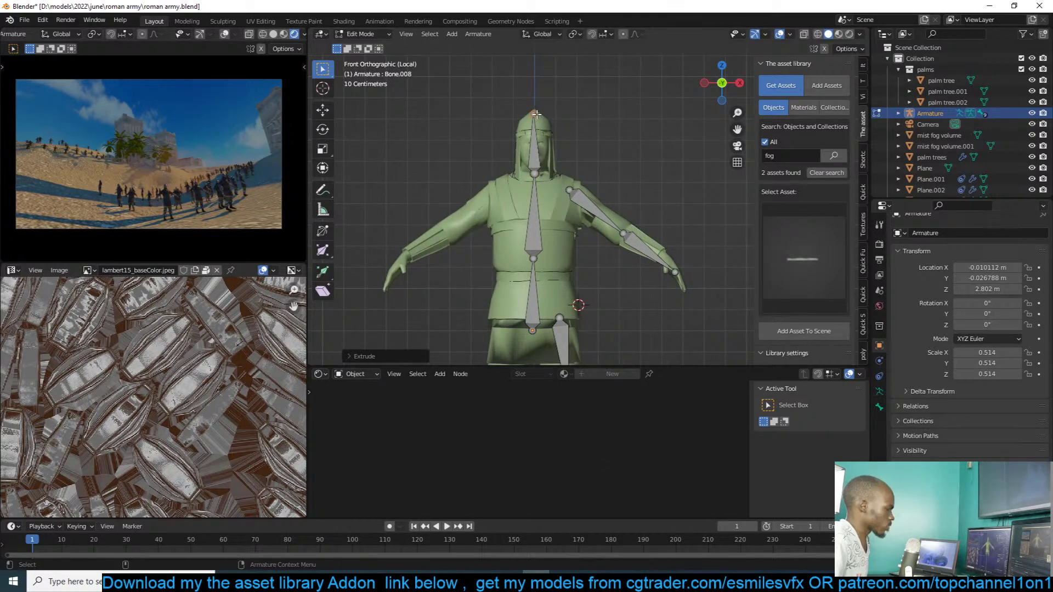
pyautogui.press('KP_3')
pyautogui.press('e')
pyautogui.click(533, 177)
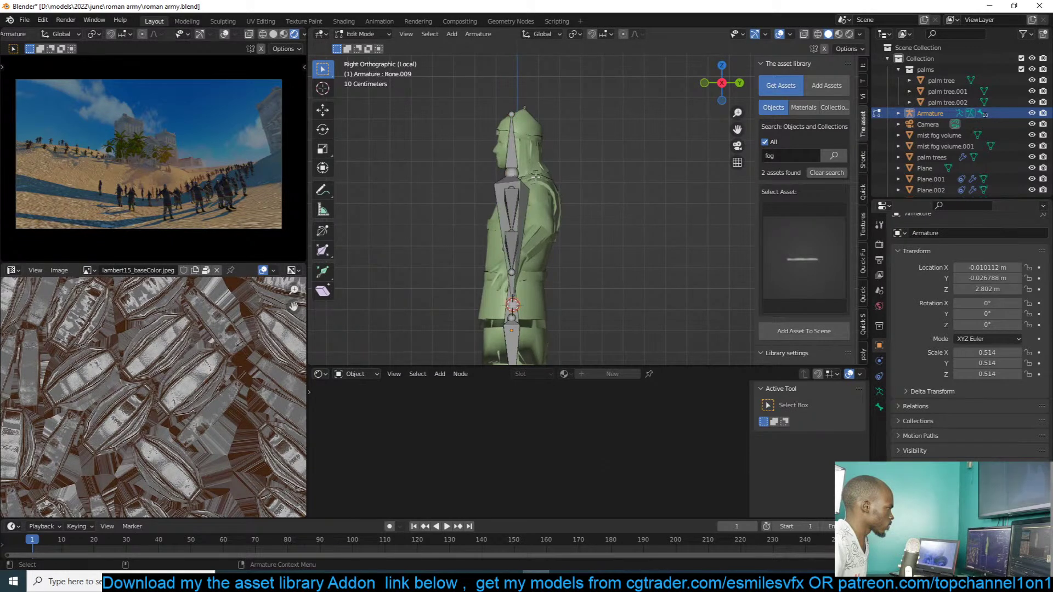
pyautogui.hotkey('ctrl', 'z')
# - In side view, move the neck joint backward by about 0.065 m
pyautogui.press('g')
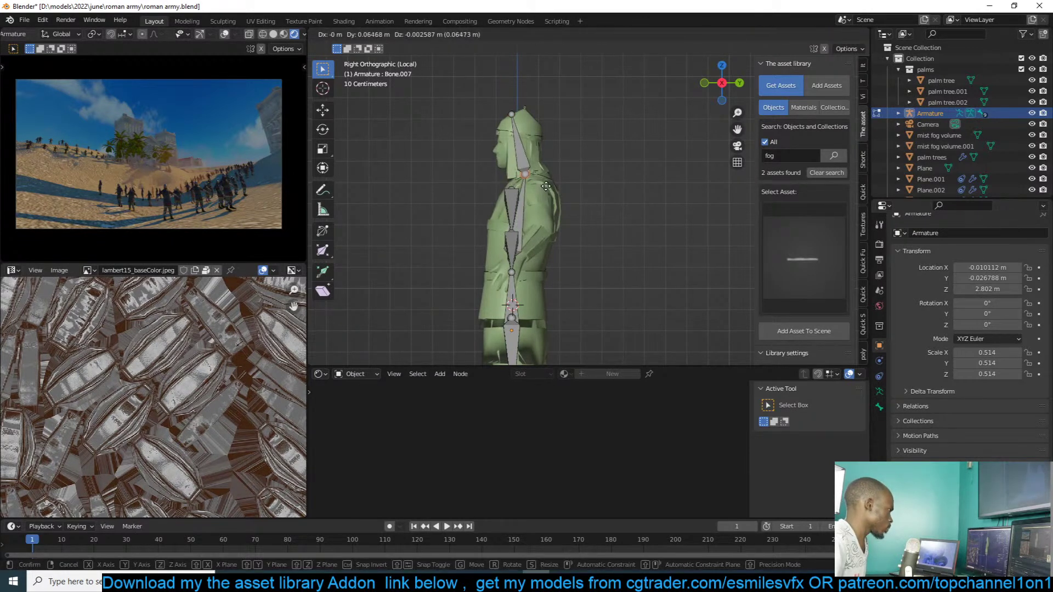
pyautogui.click(546, 186)
pyautogui.press('KP_1')
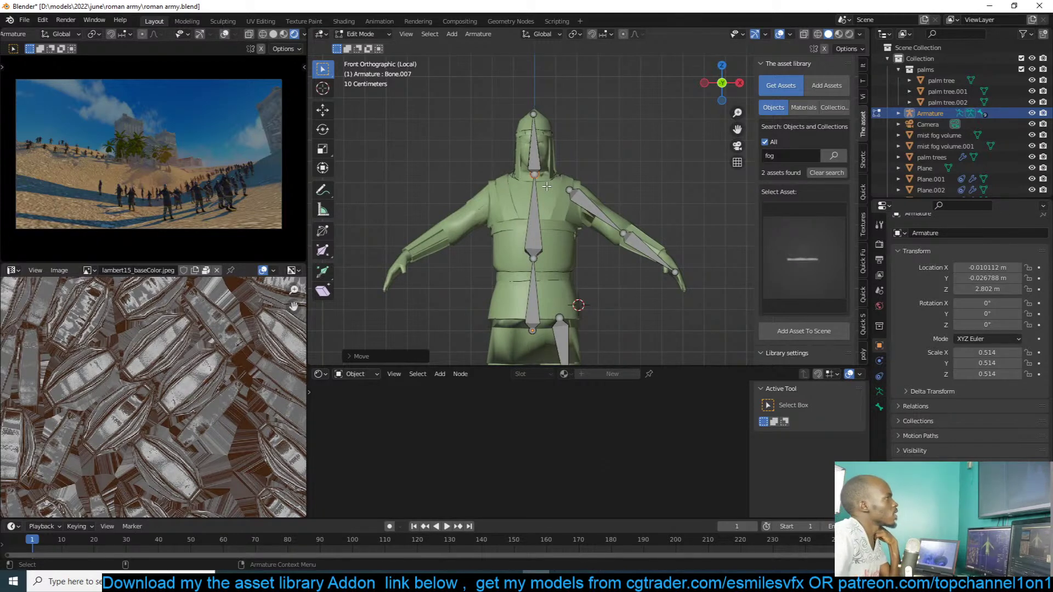
# - Adjust the elbow and wrist joints to fit the arm mesh, and extrude a hand bone from the wrist to the fingertips
pyautogui.keyDown('shift'); pyautogui.moveTo(553, 193); pyautogui.dragTo(552, 161, button='middle'); pyautogui.keyUp('shift')
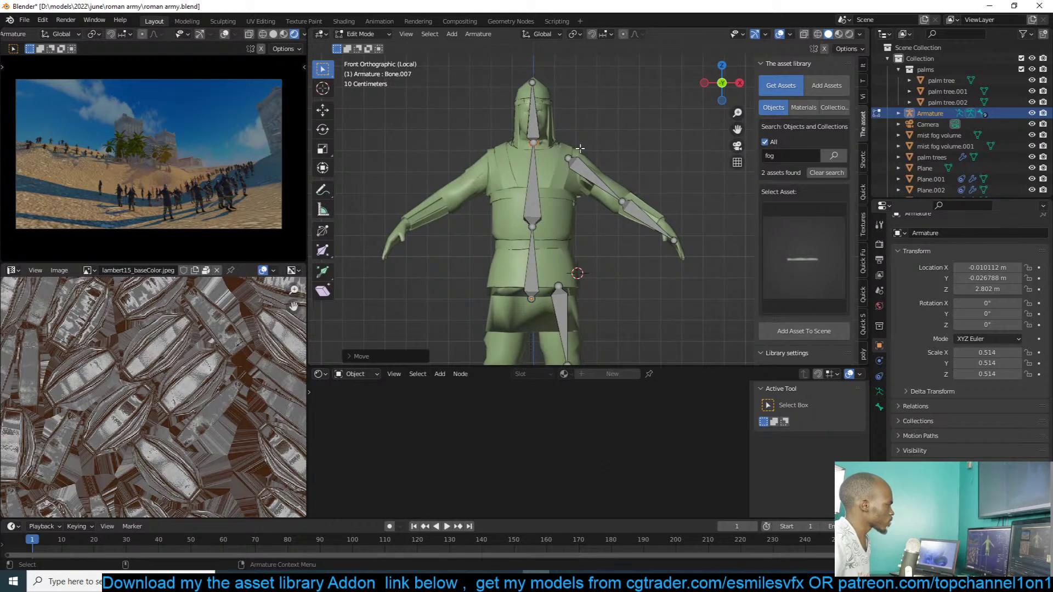
pyautogui.moveTo(586, 157); pyautogui.dragTo(682, 226)
pyautogui.click(652, 228)
pyautogui.press('g')
pyautogui.click(646, 222)
pyautogui.click(669, 230)
pyautogui.press('e')
pyautogui.click(674, 241)
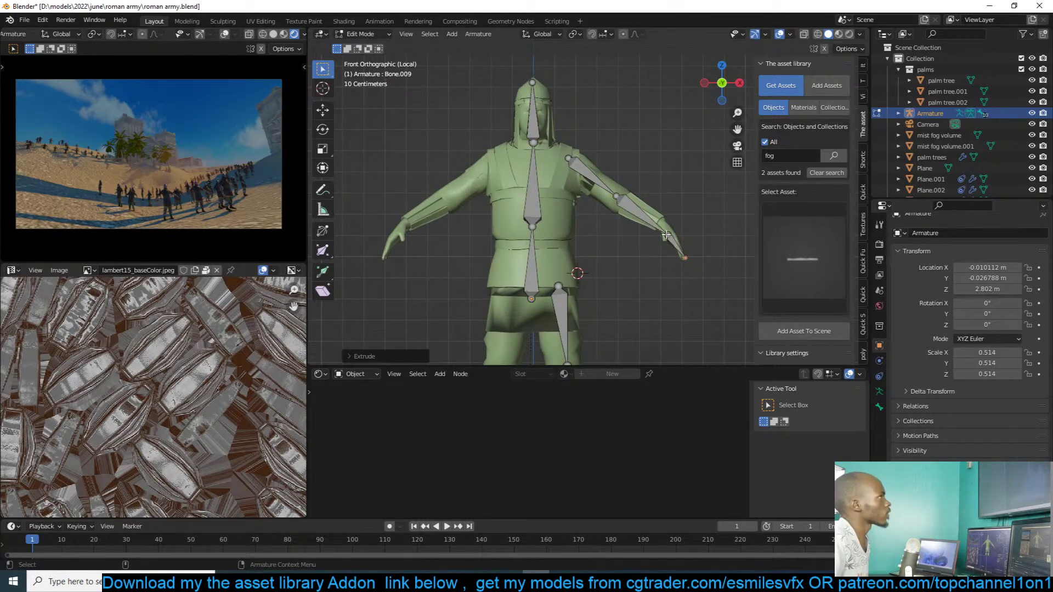
# - Duplicate the three arm bones, mirror the copy along global X, and move it along X onto the opposite arm
pyautogui.moveTo(583, 153); pyautogui.dragTo(709, 273)
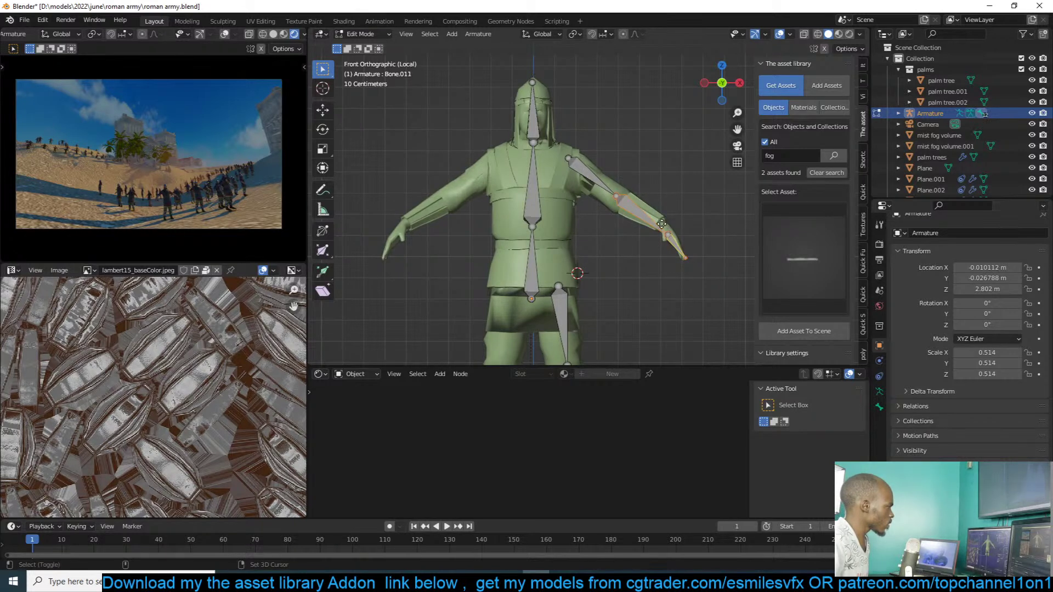
pyautogui.hotkey('shift', 'd')
pyautogui.rightClick(576, 169)
pyautogui.hotkey('ctrl', 'm')
pyautogui.press('x')
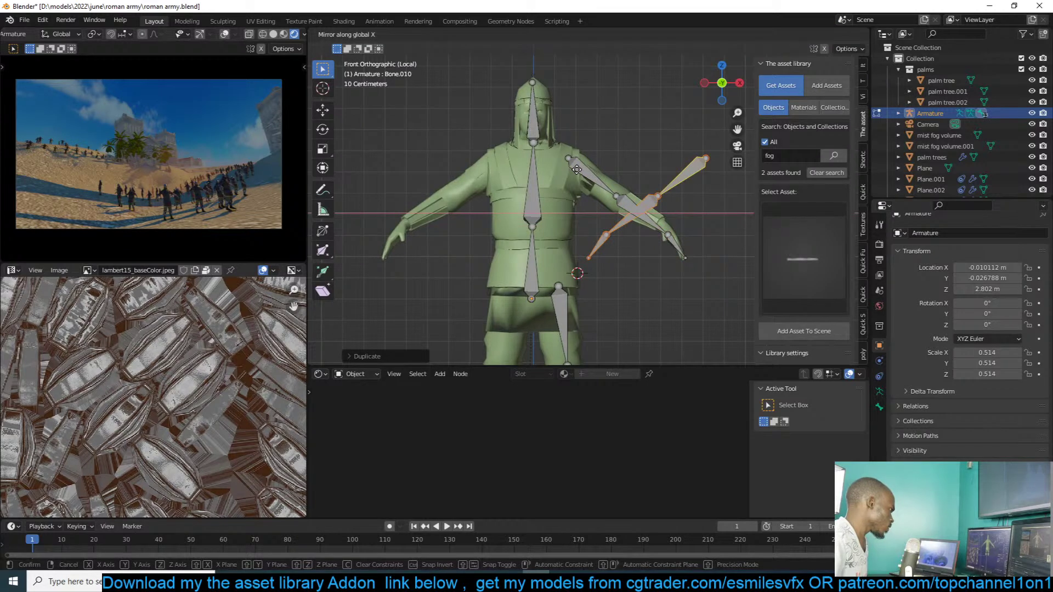
pyautogui.press('g')
pyautogui.press('x')
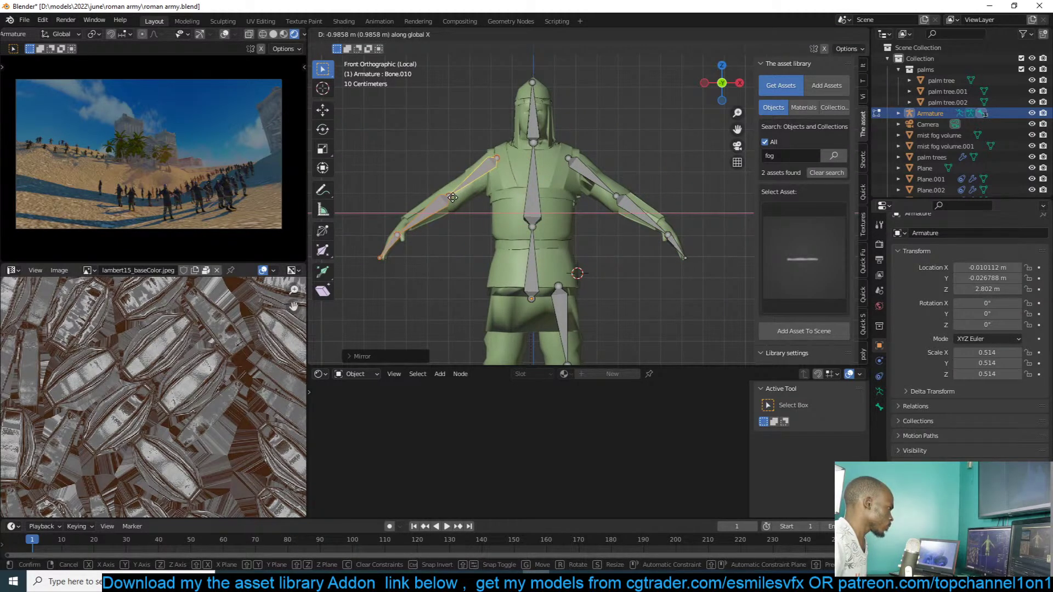
pyautogui.click(453, 198)
# - Duplicate the thigh, shin and foot bones, mirror the copy along X, and move it along X onto the opposite leg
pyautogui.scroll(-1, 549, 247)
pyautogui.keyDown('shift'); pyautogui.moveTo(603, 307); pyautogui.dragTo(627, 208, button='middle'); pyautogui.keyUp('shift')
pyautogui.click(614, 274)
pyautogui.keyDown('shift'); pyautogui.click(593, 214); pyautogui.keyUp('shift')
pyautogui.hotkey('shift', 'd')
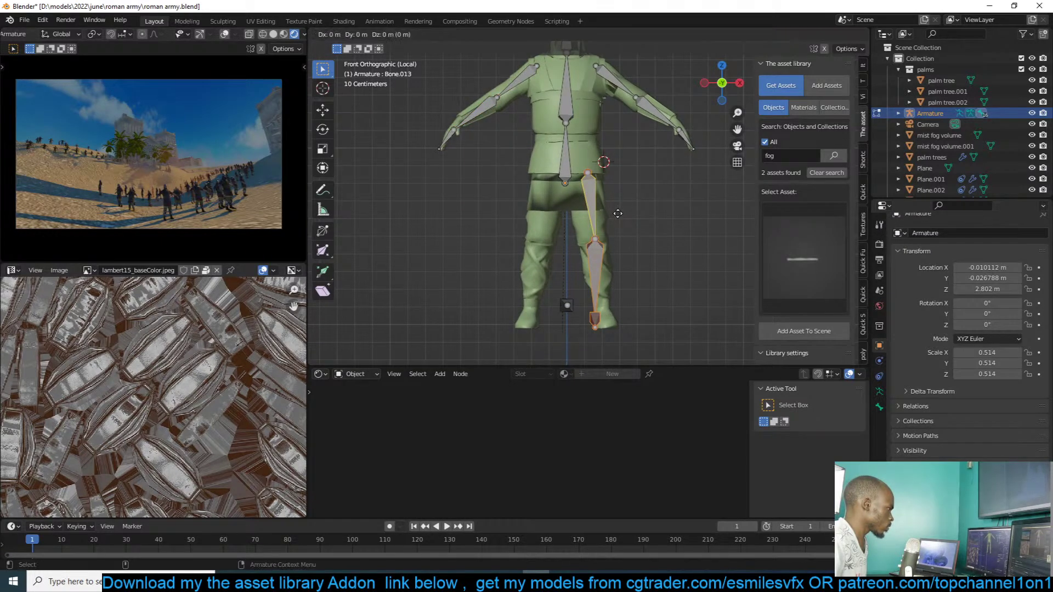
pyautogui.press('x')
pyautogui.click(568, 215)
pyautogui.hotkey('ctrl', 'm')
pyautogui.press('x')
pyautogui.click(568, 216)
pyautogui.press('g')
pyautogui.press('x')
pyautogui.click(558, 215)
# - Parent both thigh bones to the lower spine bone with Keep Offset
pyautogui.click(590, 189)
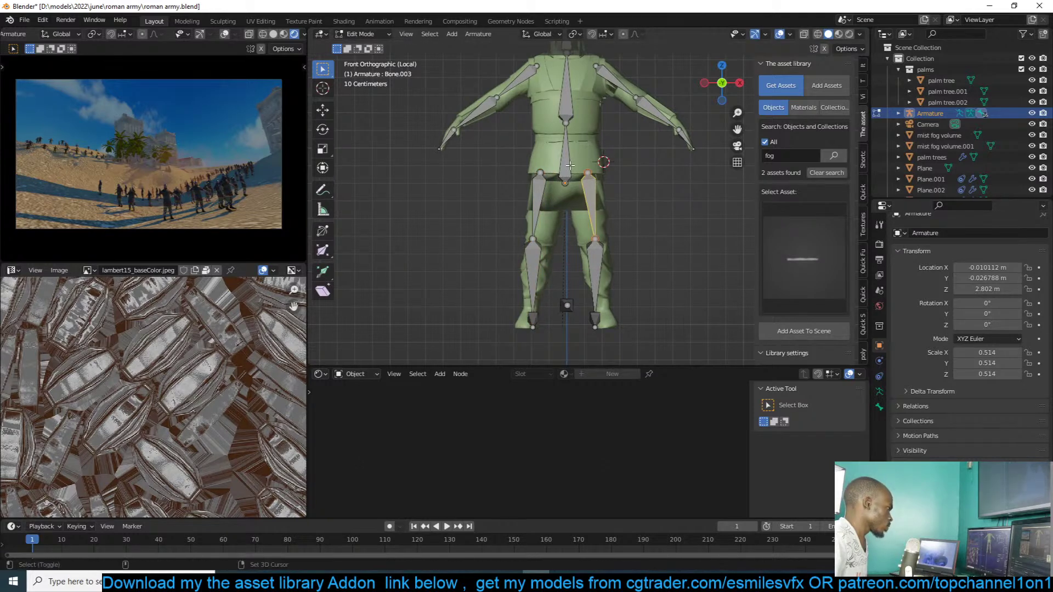
pyautogui.keyDown('shift'); pyautogui.click(566, 163); pyautogui.keyUp('shift')
pyautogui.hotkey('ctrl', 'p')
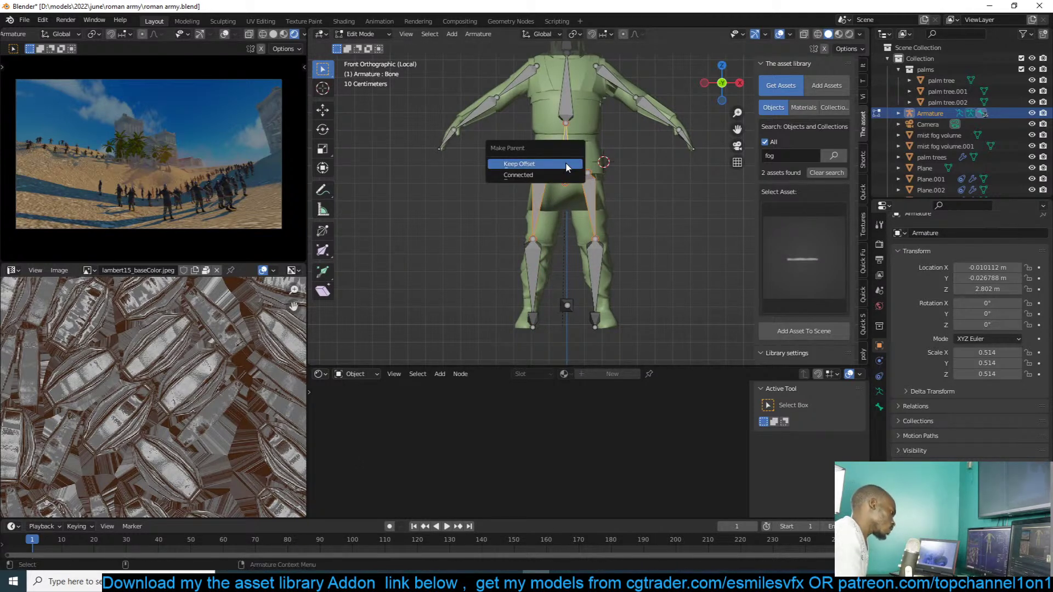
pyautogui.click(566, 165)
# - Parent both upper arm bones to the chest bone with Keep Offset
pyautogui.keyDown('shift'); pyautogui.moveTo(611, 81); pyautogui.dragTo(615, 93, button='middle'); pyautogui.keyUp('shift')
pyautogui.click(614, 93)
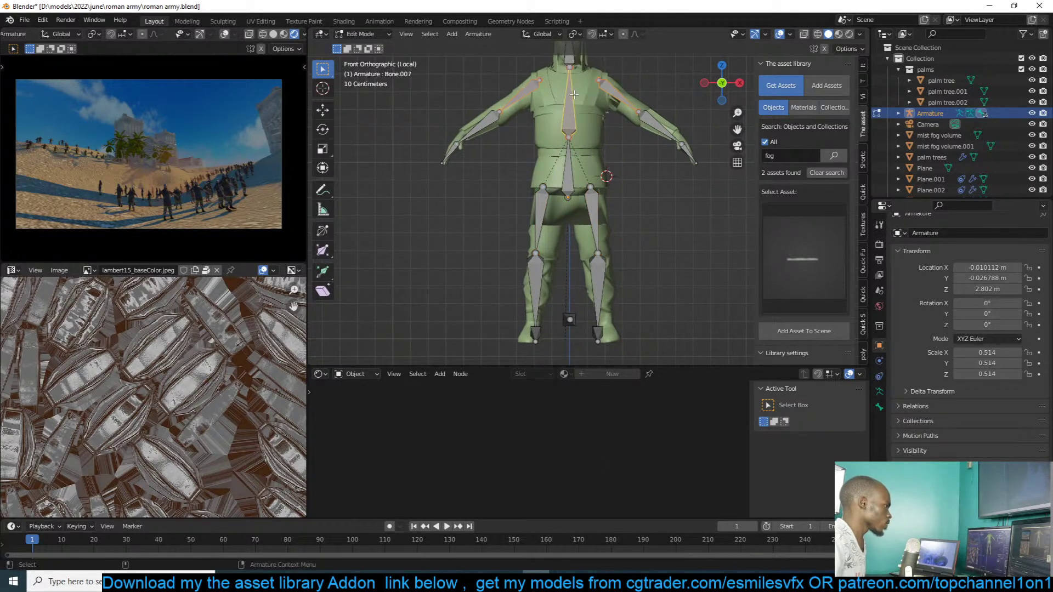
pyautogui.hotkey('ctrl', 'p')
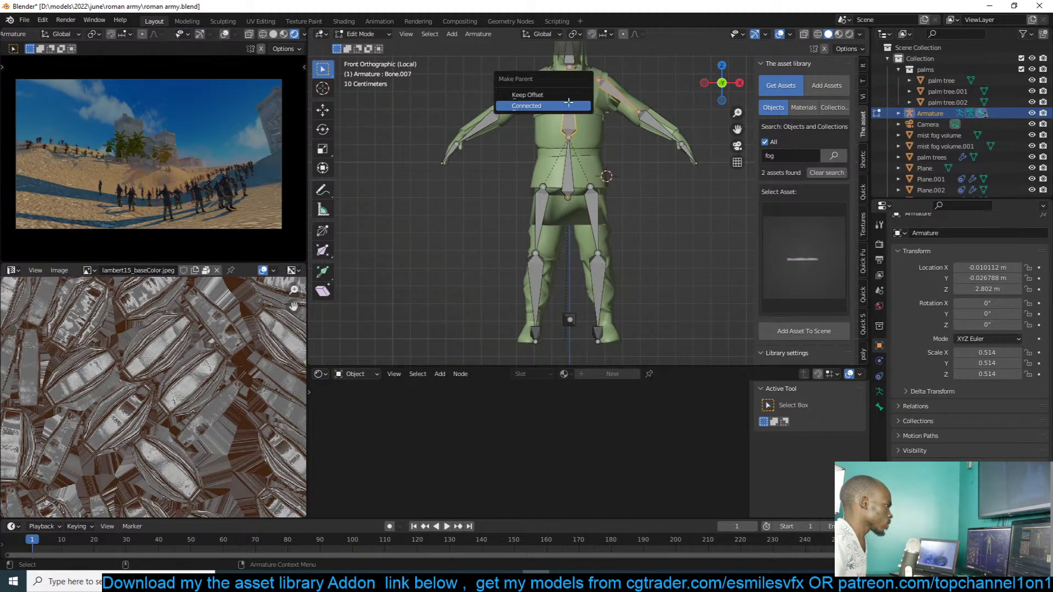
pyautogui.click(571, 97)
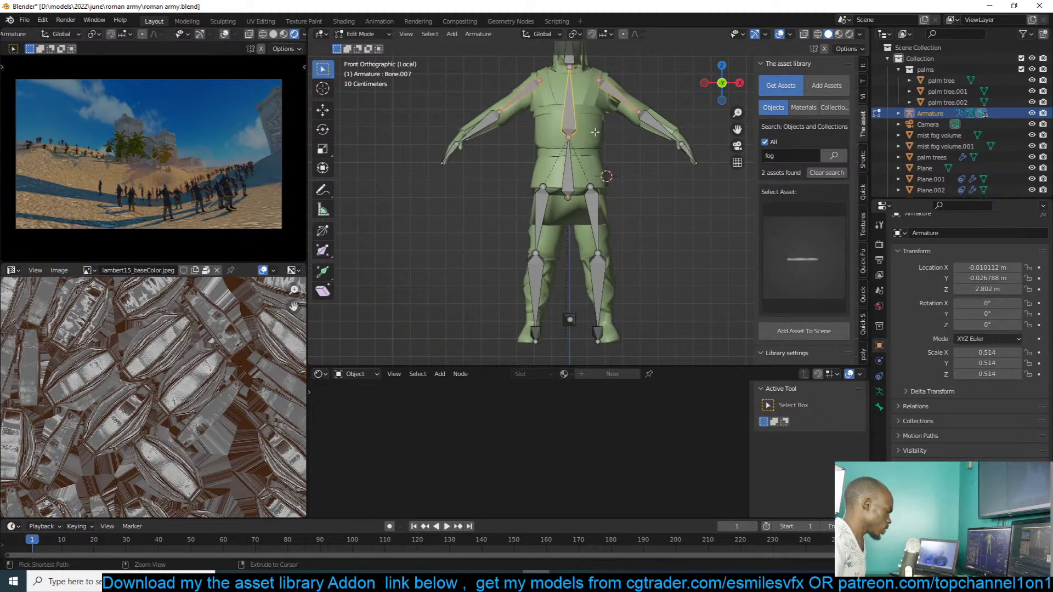
pyautogui.hotkey('ctrl', 'p')
pyautogui.click(595, 132)
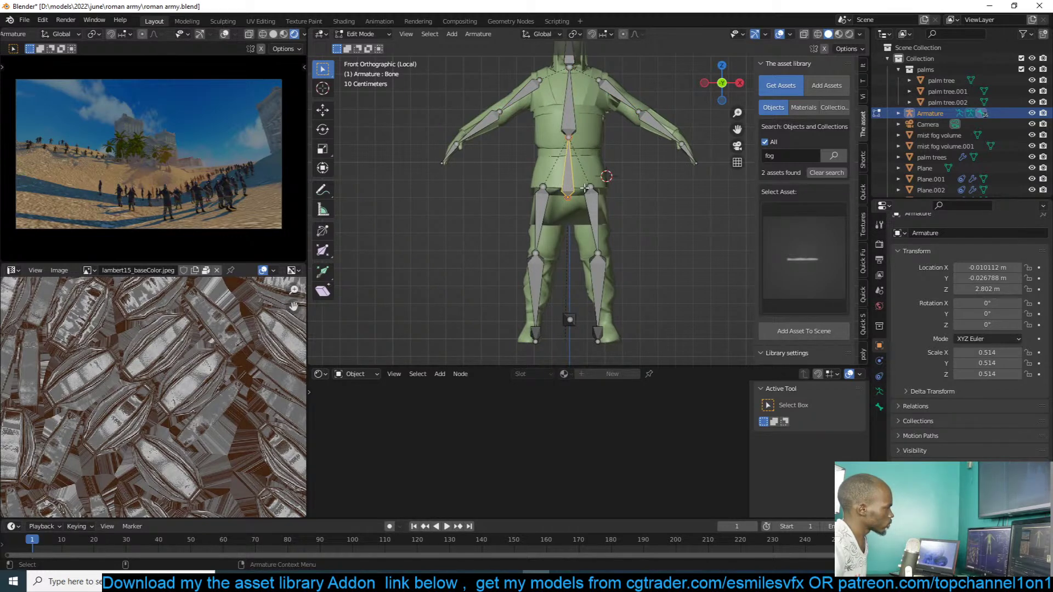
# - Raise the lower spine bone's bottom joint by about 0.08 m to just above the hips
pyautogui.scroll(3, 587, 187)
pyautogui.click(564, 206)
pyautogui.press('g')
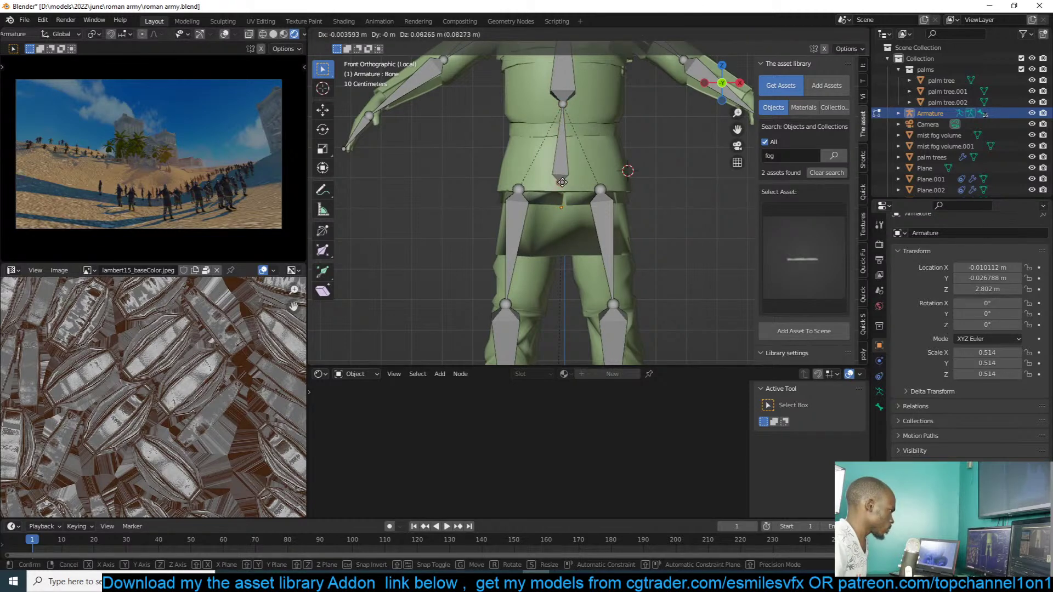
pyautogui.click(562, 186)
pyautogui.press('e')
pyautogui.click(561, 227)
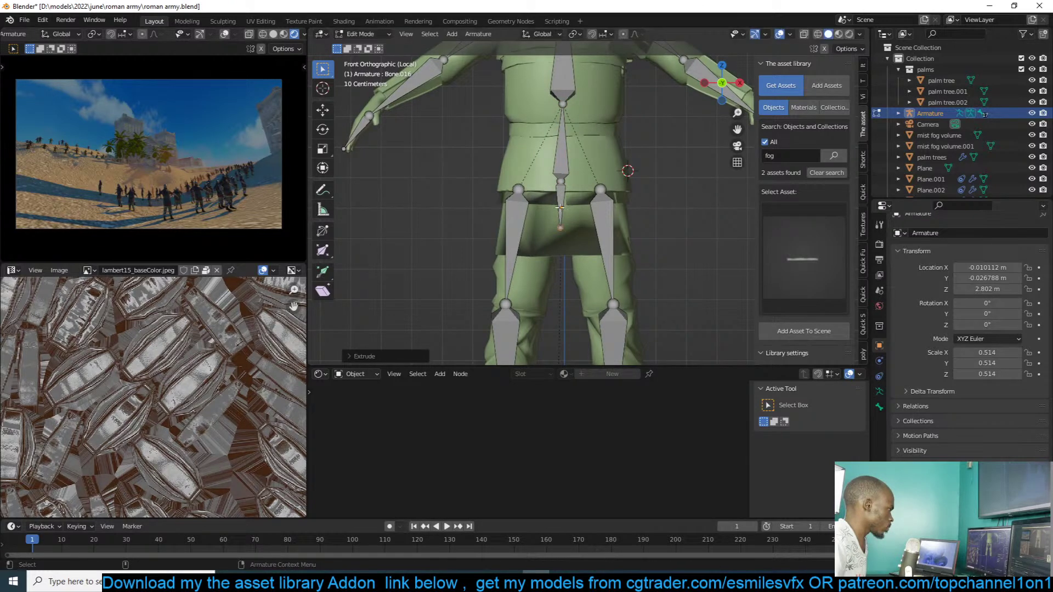
pyautogui.press('KP_3')
pyautogui.press('x')
pyautogui.click(554, 202)
# - In side view, duplicate the lower spine bone, rotate and shrink the copy, and place it between the tops of the thigh bones
pyautogui.hotkey('shift', 'd')
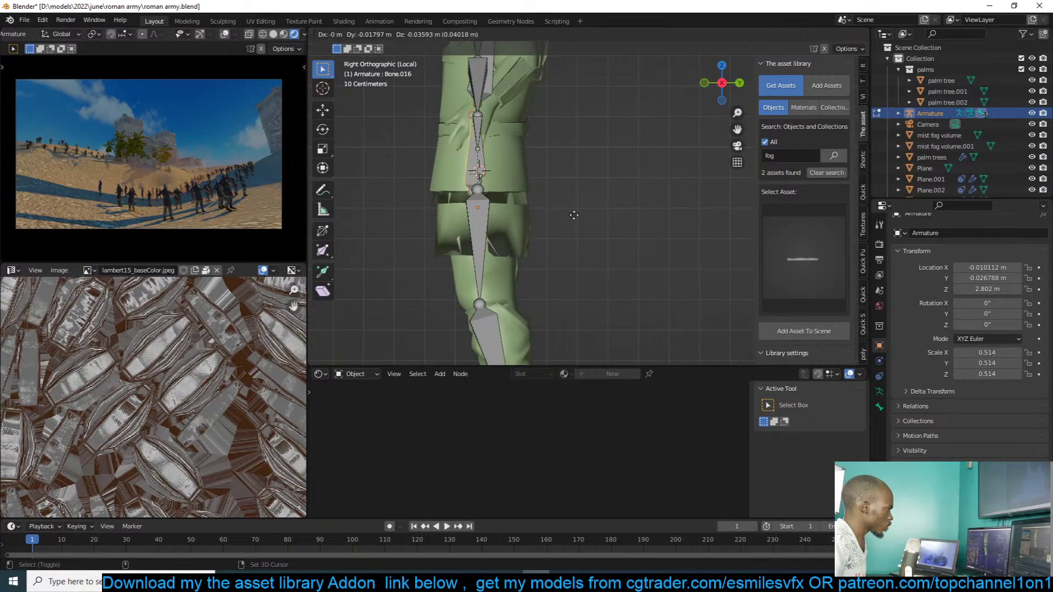
pyautogui.click(536, 233)
pyautogui.press('r')
pyautogui.click(569, 104)
pyautogui.press('g')
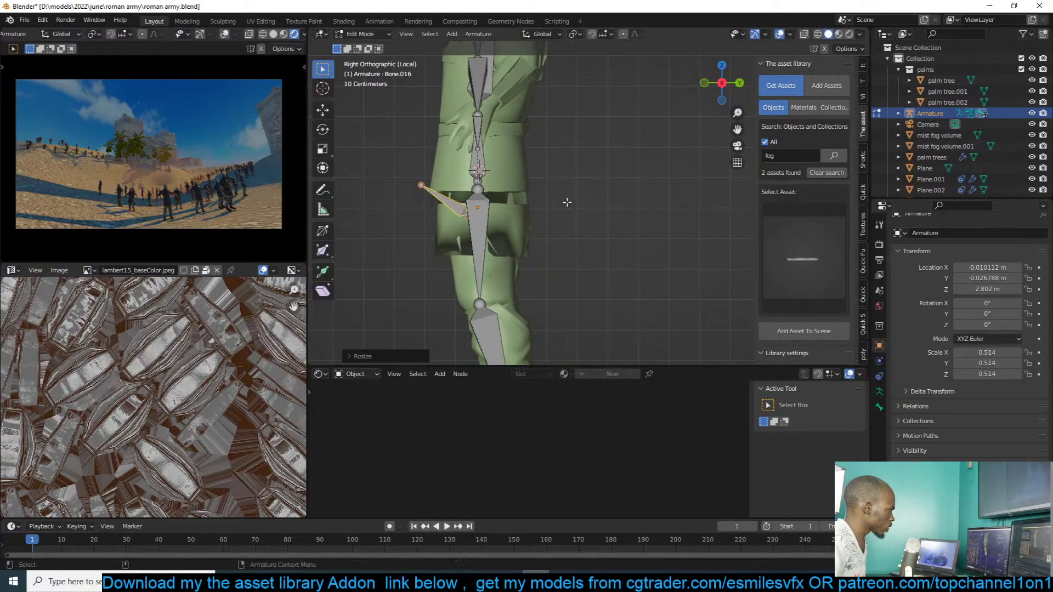
pyautogui.click(604, 169)
pyautogui.press('KP_1')
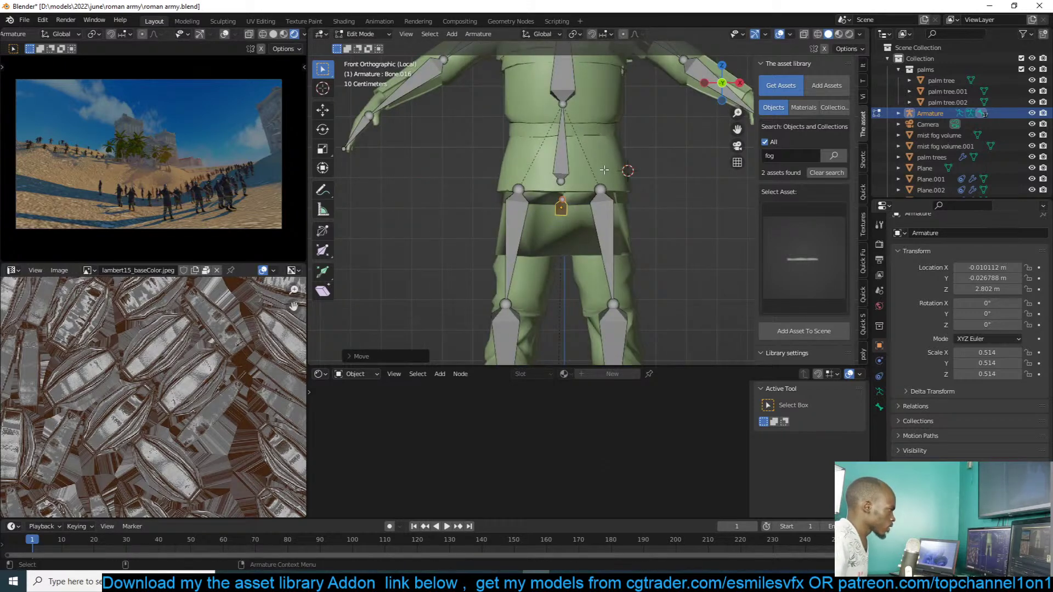
# - Parent both thigh bones and the lower spine bone to the small hip bone with Keep Offset
pyautogui.click(519, 211)
pyautogui.keyDown('shift'); pyautogui.click(599, 210); pyautogui.keyUp('shift')
pyautogui.keyDown('shift'); pyautogui.click(562, 173); pyautogui.keyUp('shift')
pyautogui.hotkey('ctrl', 'p')
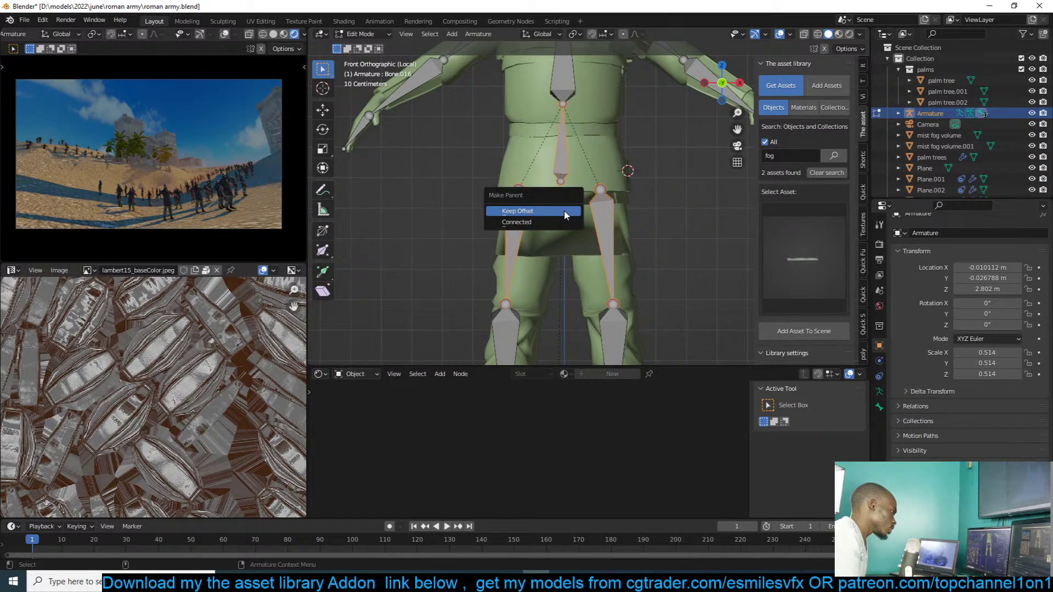
pyautogui.click(564, 221)
pyautogui.hotkey('ctrl', 'z')
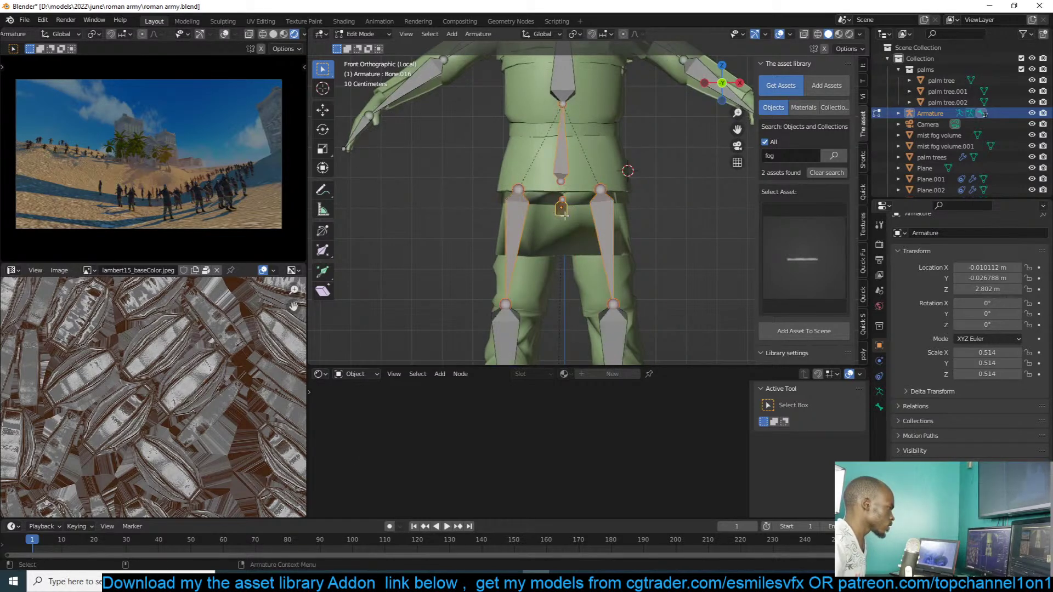
pyautogui.hotkey('ctrl', 'p')
pyautogui.click(518, 205)
pyautogui.click(623, 157)
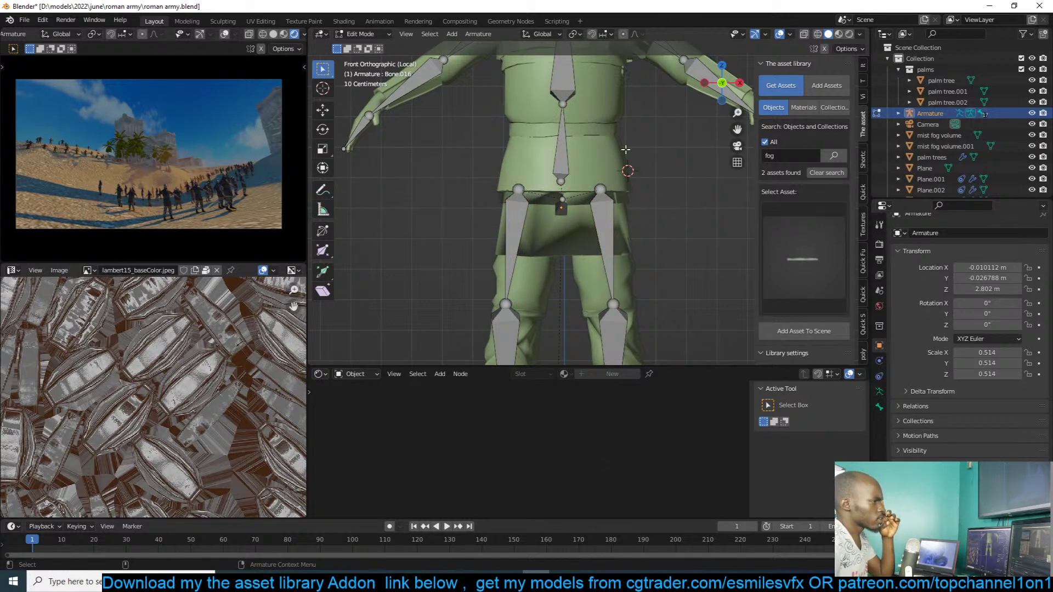
# - In top view, move both upper arm bones backward along Y so they sit inside the arm mesh
pyautogui.press('Tab')
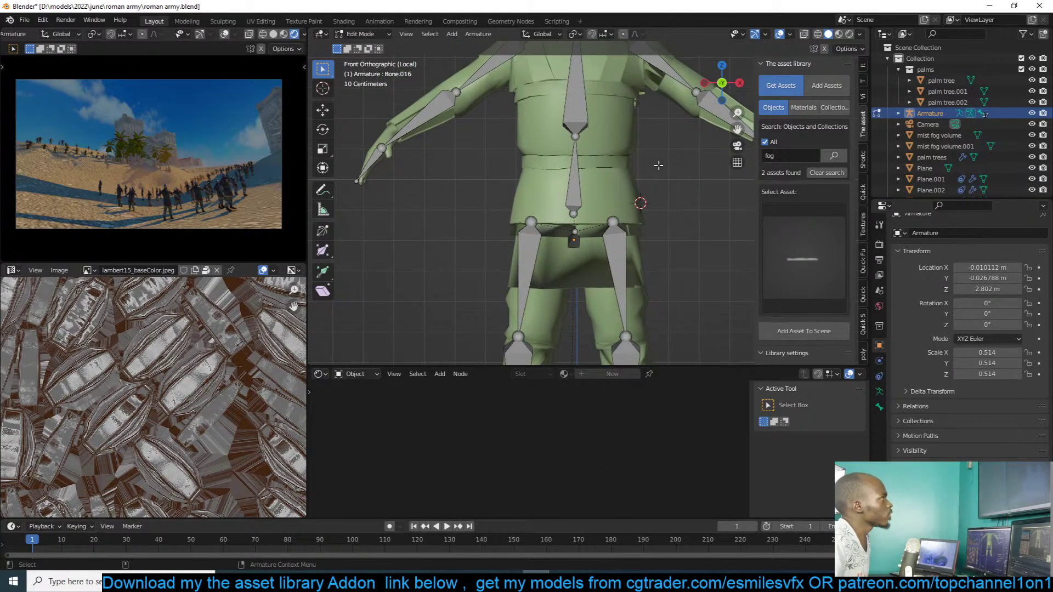
pyautogui.scroll(-4, 655, 164)
pyautogui.moveTo(655, 164); pyautogui.dragTo(605, 189, button='middle')
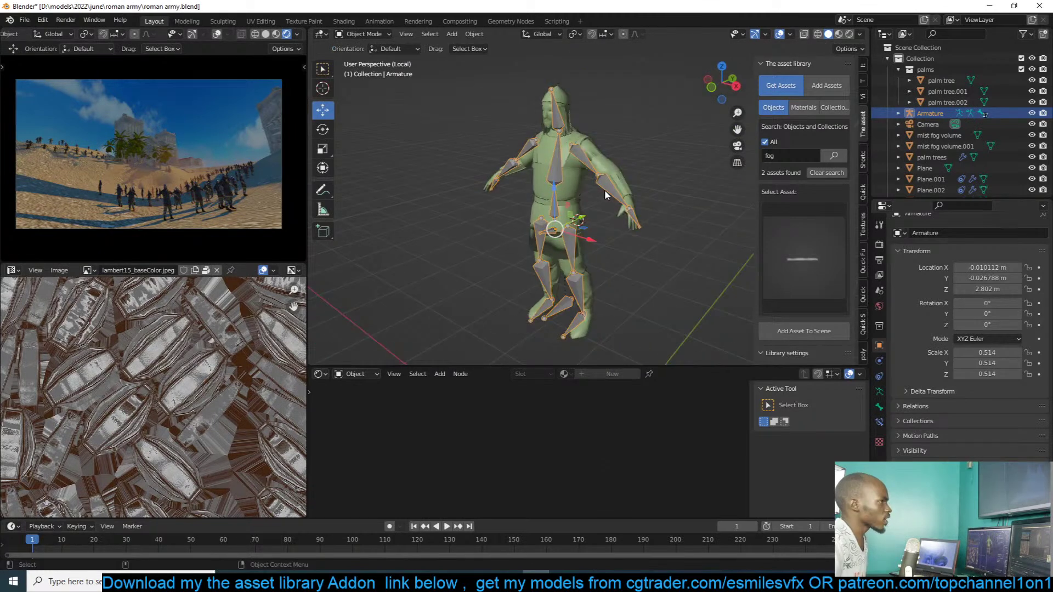
pyautogui.press('KP_7')
pyautogui.scroll(4, 597, 205)
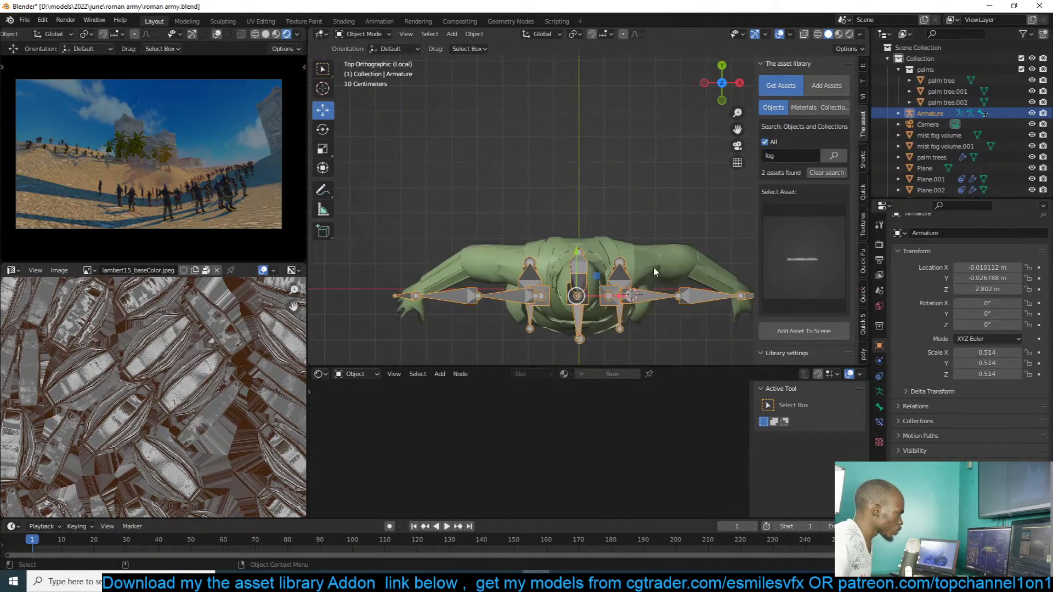
pyautogui.press('Tab')
pyautogui.click(527, 296)
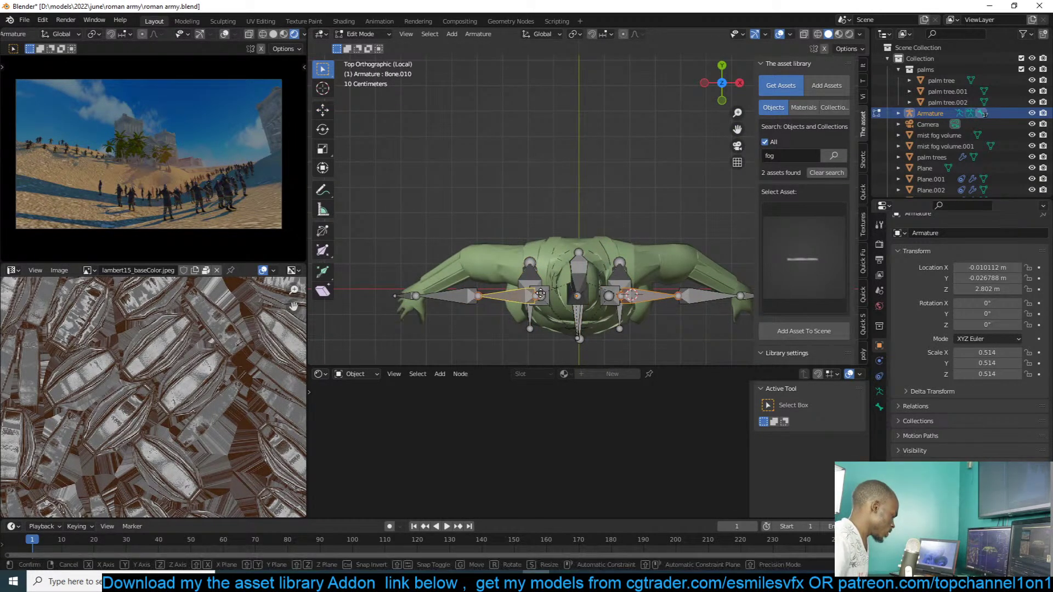
pyautogui.press('g')
pyautogui.press('y')
pyautogui.click(551, 262)
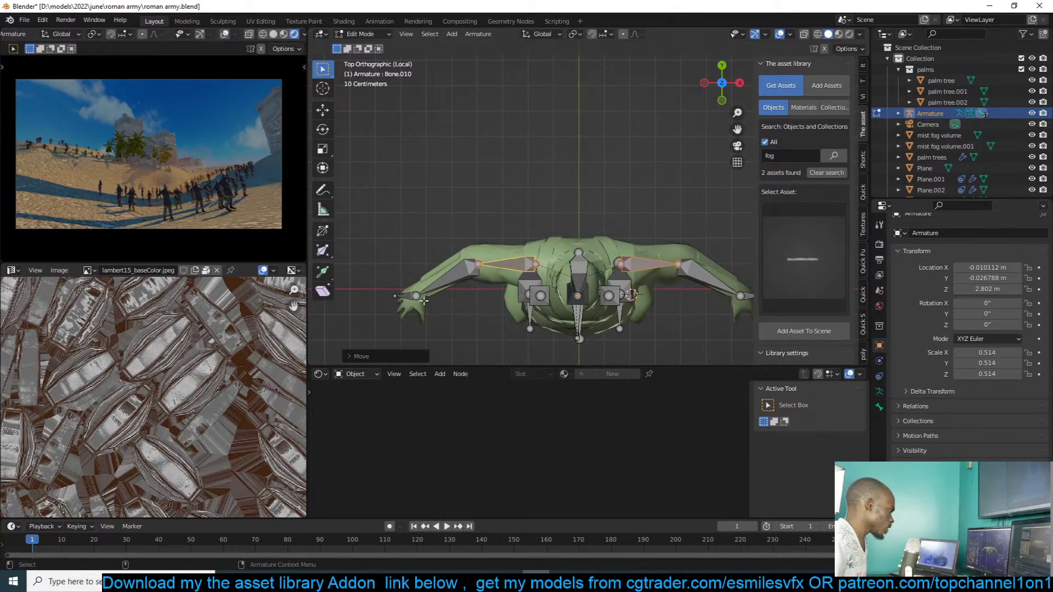
# - Return the armature to Object Mode in front view and save the file
pyautogui.keyDown('shift'); pyautogui.moveTo(673, 301); pyautogui.dragTo(623, 278, button='middle'); pyautogui.keyUp('shift')
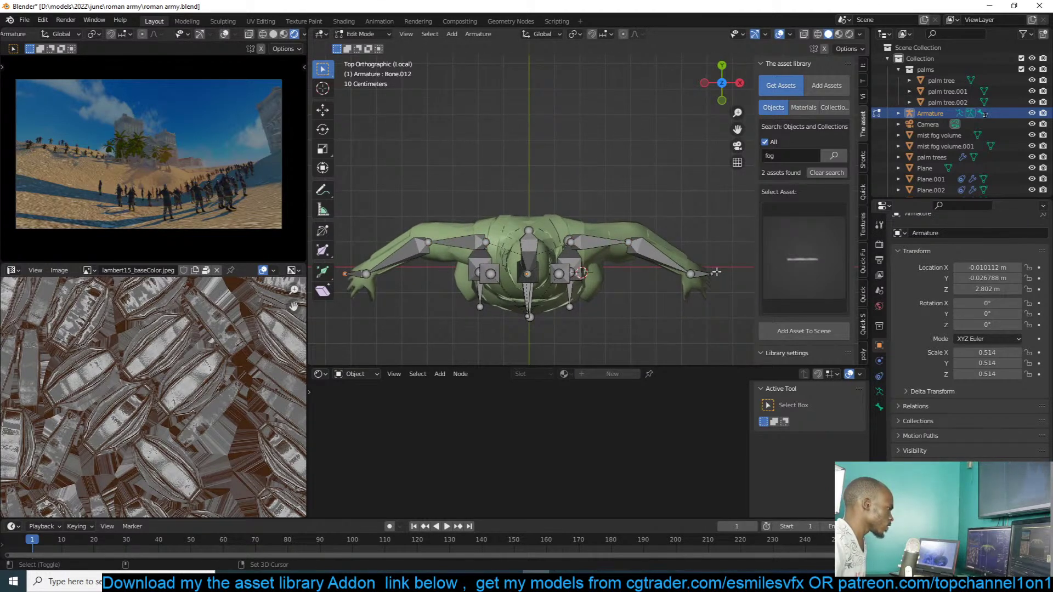
pyautogui.press('Tab')
pyautogui.moveTo(685, 271); pyautogui.dragTo(553, 317, button='middle')
pyautogui.press('KP_1')
pyautogui.scroll(-3, 638, 154)
pyautogui.hotkey('ctrl', 's')
# - Switch the armature to Pose Mode and open the bone properties of the control bone between the lower legs
pyautogui.press('Tab')
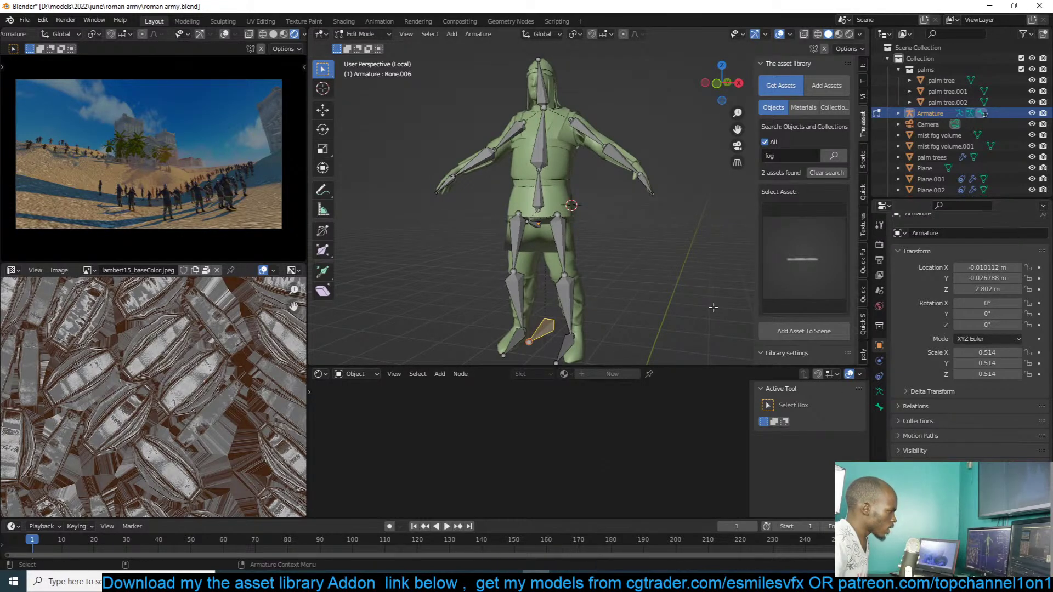
pyautogui.hotkey('ctrl', 'Tab')
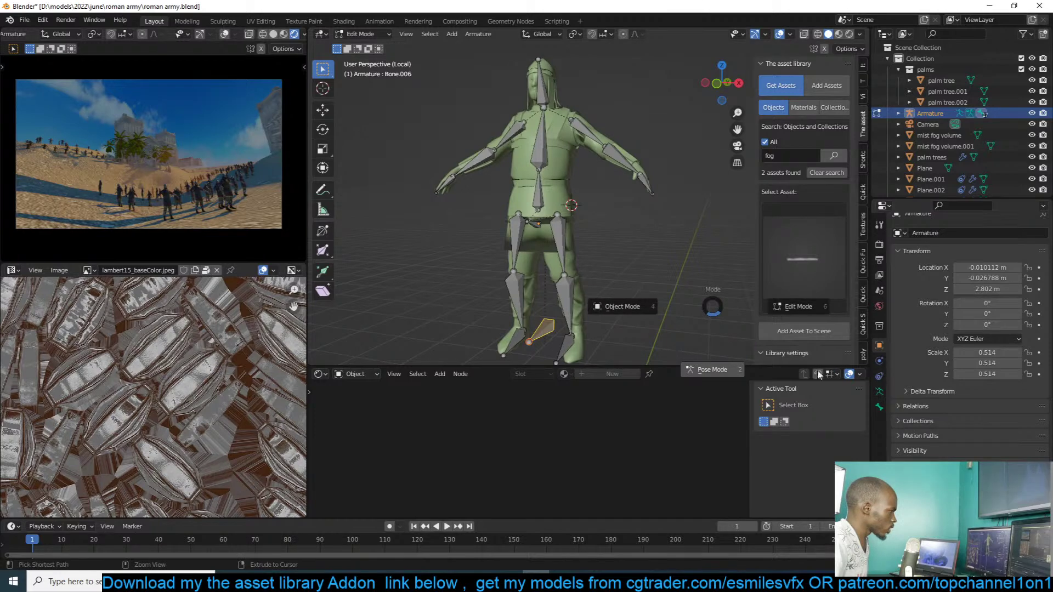
pyautogui.click(732, 371)
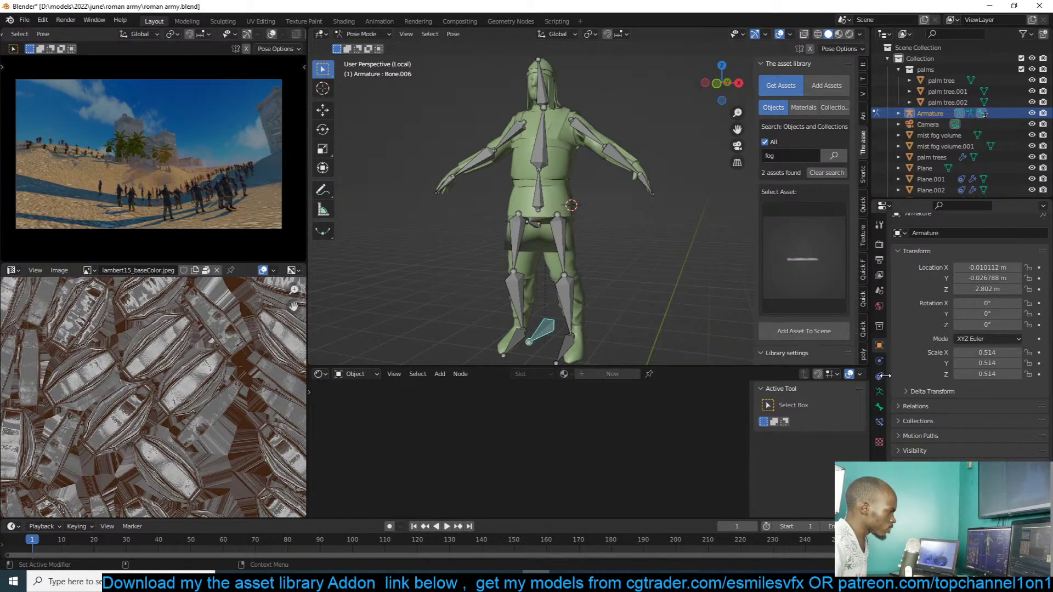
pyautogui.click(880, 406)
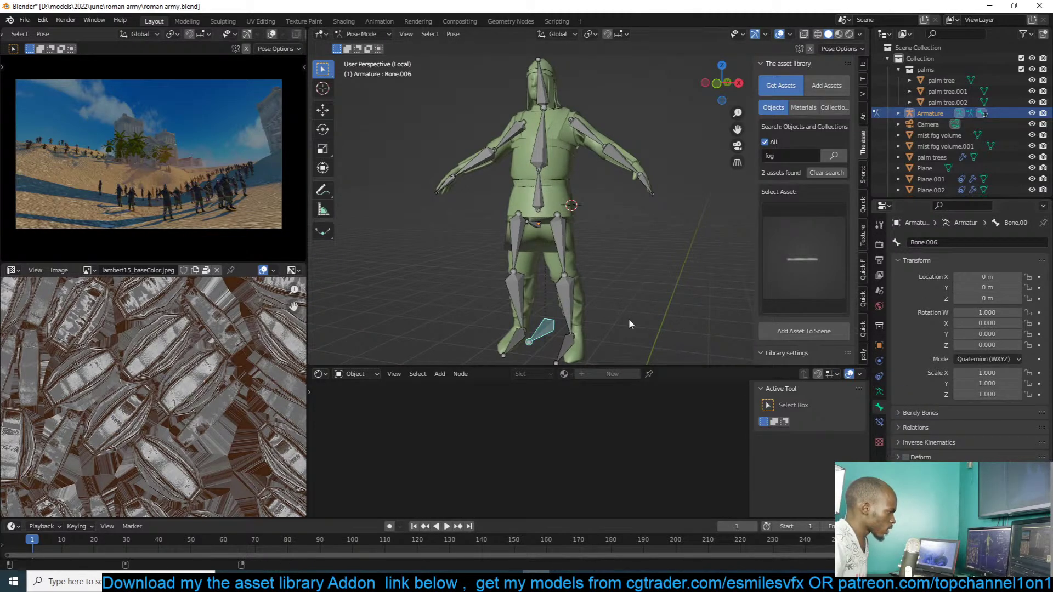
# - Return the armature to Object Mode and parent the soldier mesh to it using Armature Deform With Automatic Weights
pyautogui.hotkey('ctrl', 'Tab')
pyautogui.click(556, 169)
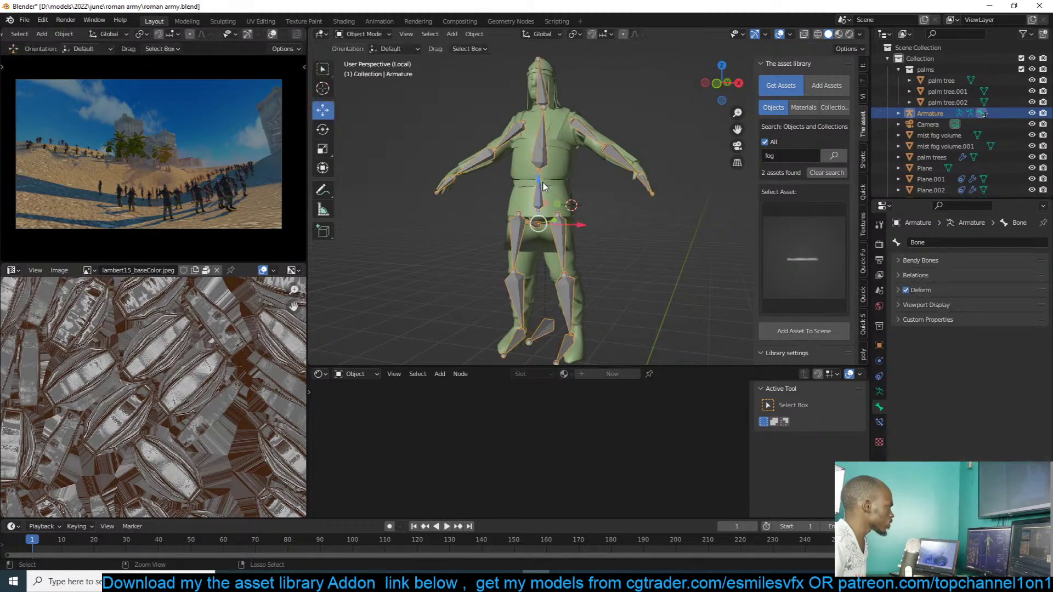
pyautogui.keyDown('shift'); pyautogui.click(543, 155); pyautogui.keyUp('shift')
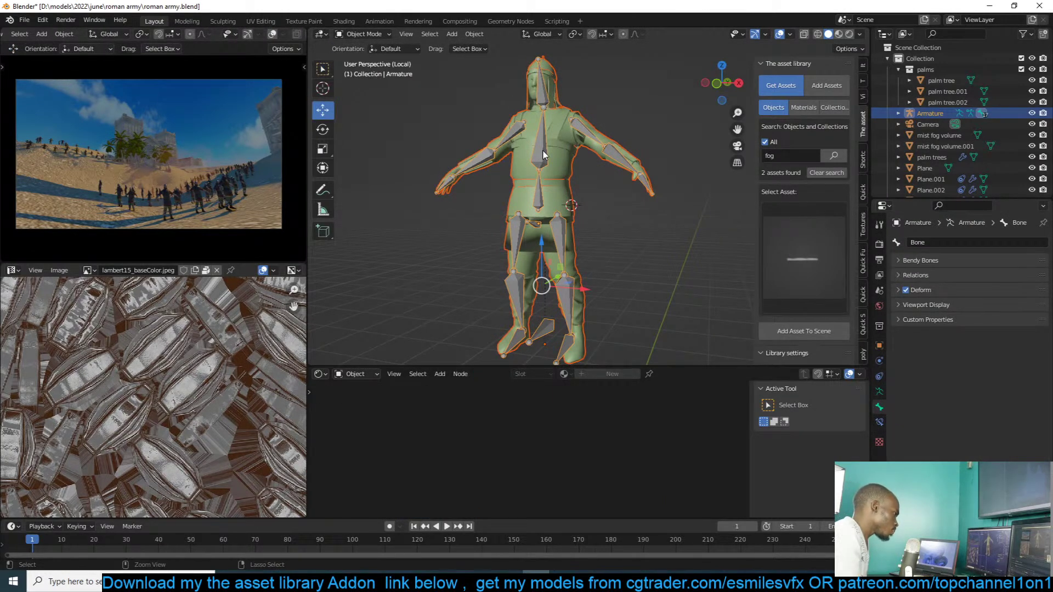
pyautogui.hotkey('ctrl', 'p')
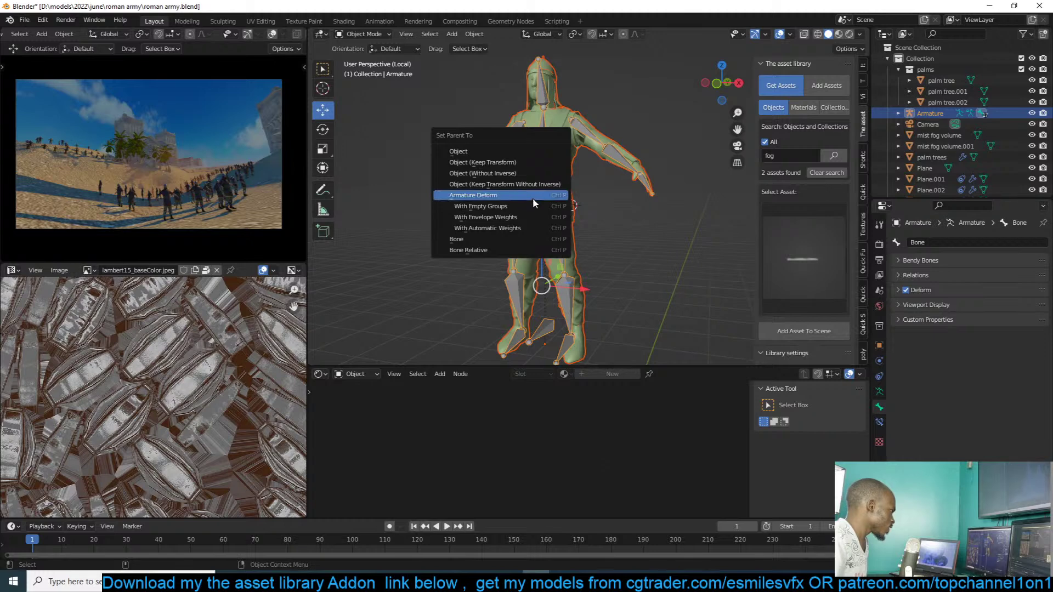
pyautogui.click(521, 229)
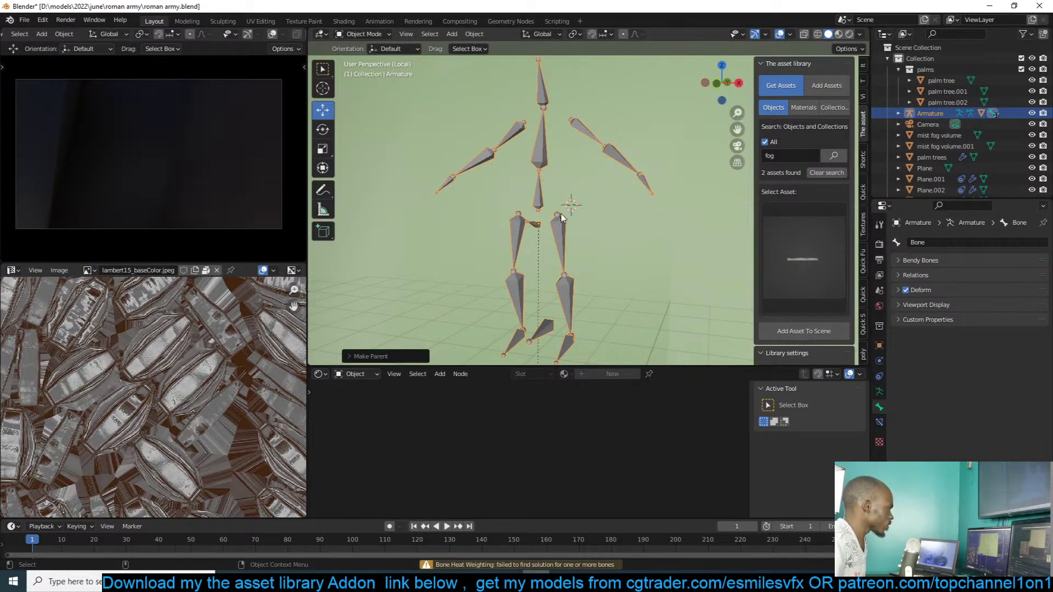
# - Undo the automatic-weights parenting and apply the soldier mesh's scale
pyautogui.click(570, 176)
pyautogui.hotkey('ctrl', 'a')
pyautogui.click(570, 176)
pyautogui.hotkey('ctrl', 'a')
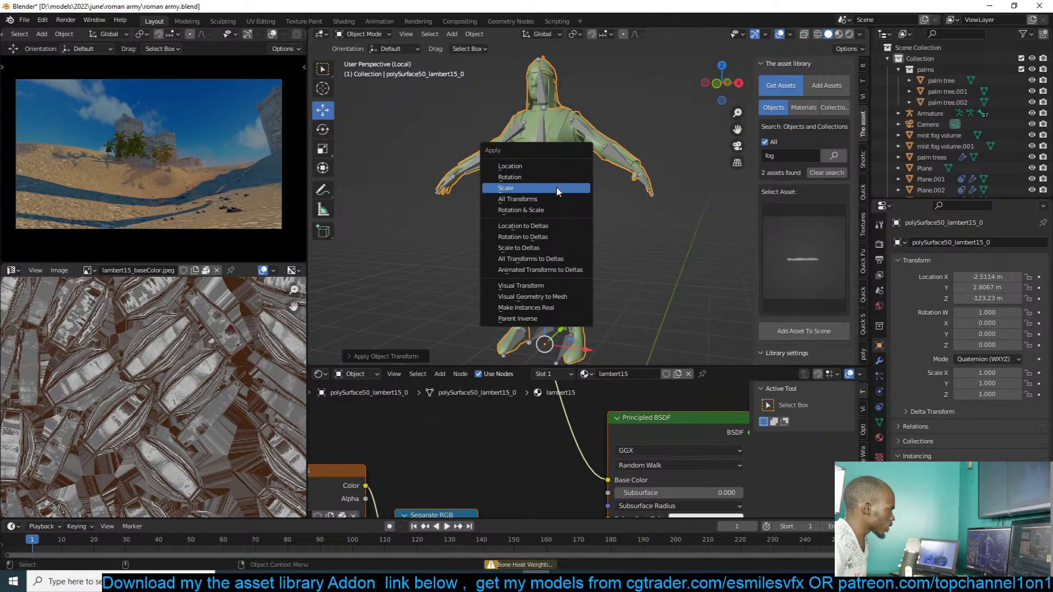
pyautogui.click(556, 187)
# - Try again to parent the soldier mesh to the armature with automatic weights
pyautogui.keyDown('shift'); pyautogui.click(550, 168); pyautogui.keyUp('shift')
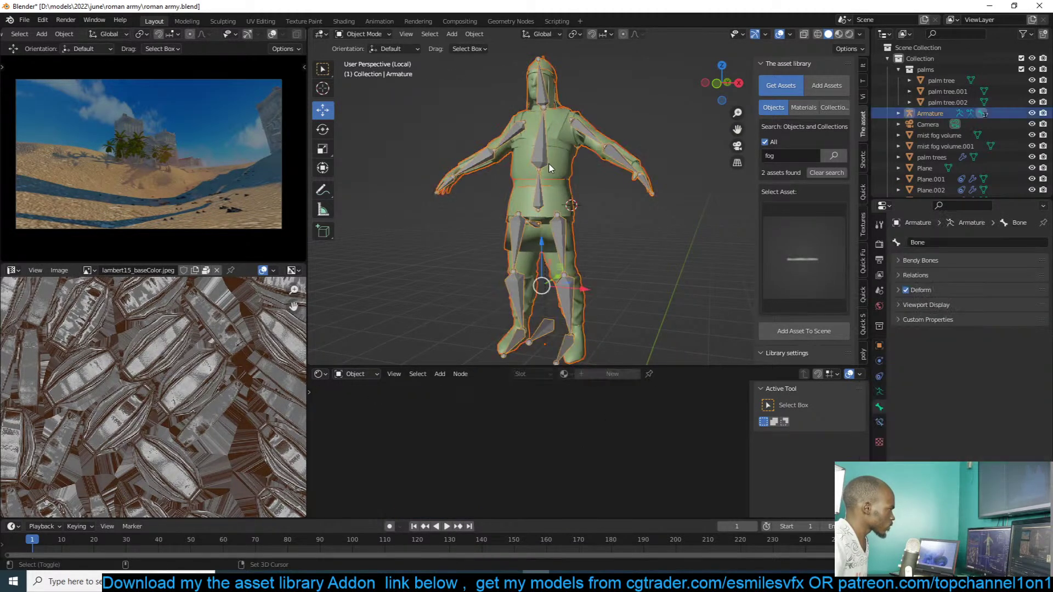
pyautogui.hotkey('ctrl', 'p')
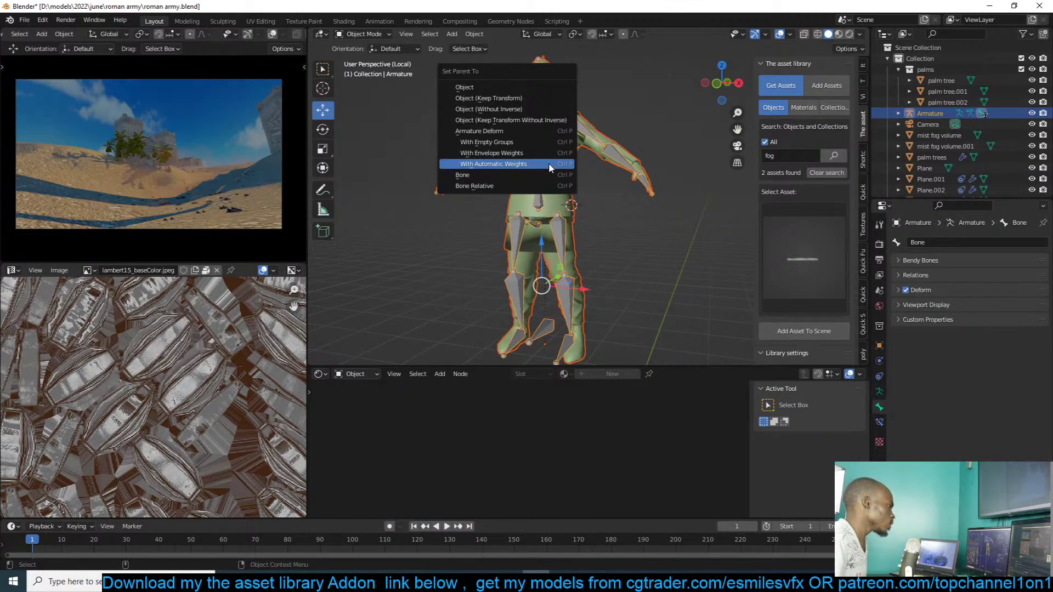
pyautogui.click(494, 164)
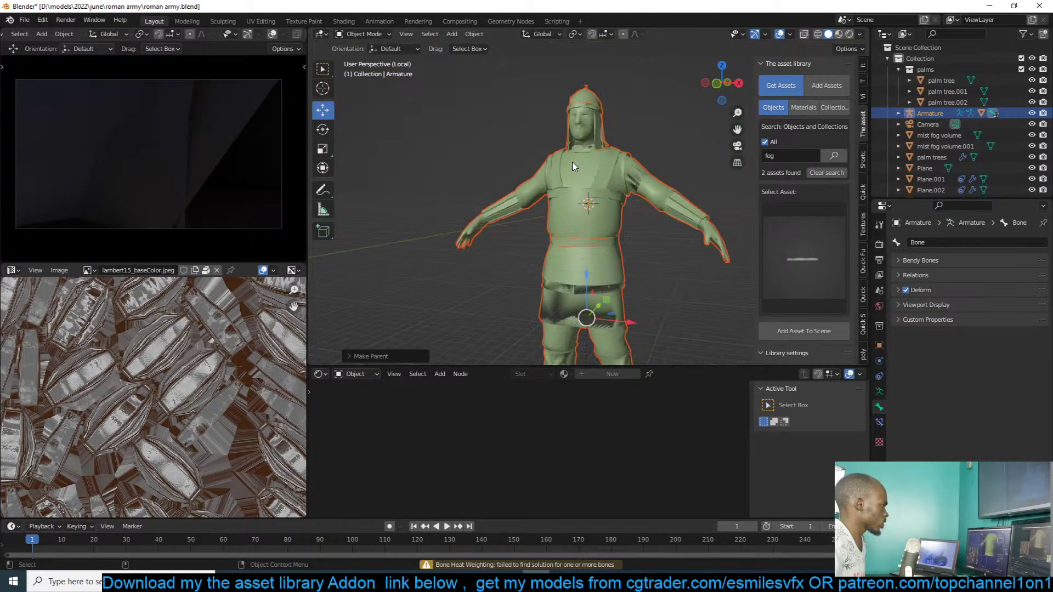
# - Undo the parenting and apply the scale of both the armature and the soldier mesh
pyautogui.scroll(-2, 598, 164)
pyautogui.click(546, 181)
pyautogui.hotkey('ctrl', 'a')
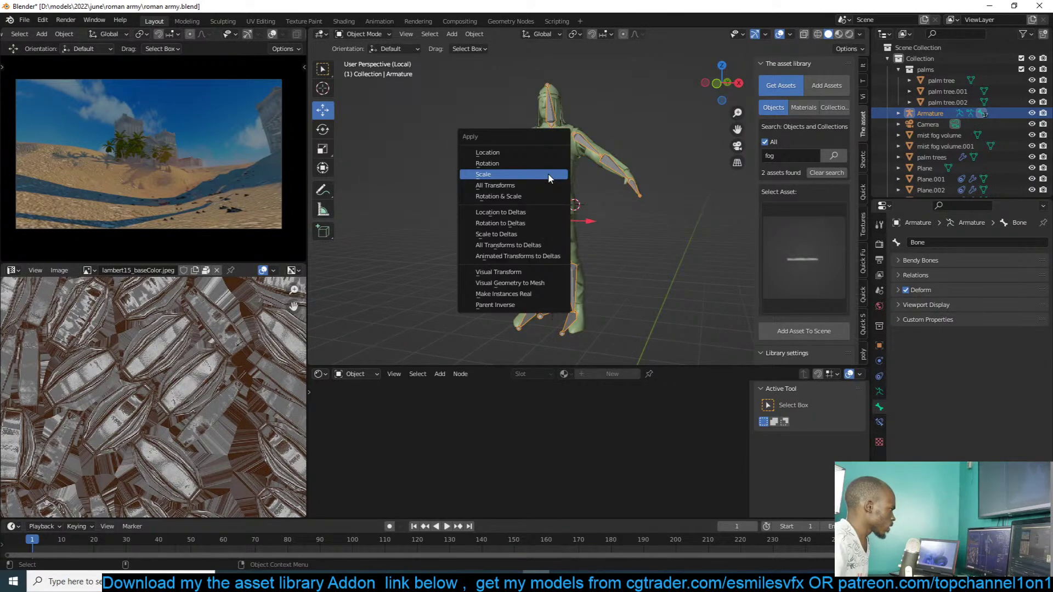
pyautogui.click(553, 173)
pyautogui.click(568, 147)
pyautogui.hotkey('ctrl', 'a')
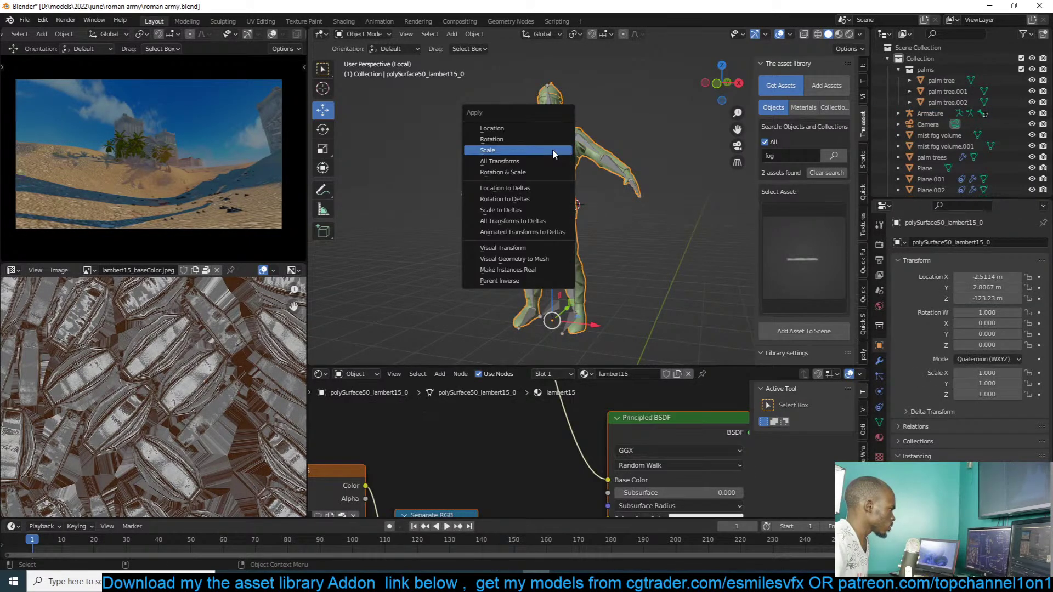
pyautogui.click(553, 153)
# - Try once more to parent the soldier mesh to the armature with automatic weights and frame the selection
pyautogui.keyDown('shift'); pyautogui.click(551, 154); pyautogui.keyUp('shift')
pyautogui.hotkey('ctrl', 'p')
pyautogui.click(551, 153)
pyautogui.press('KP_Decimal')
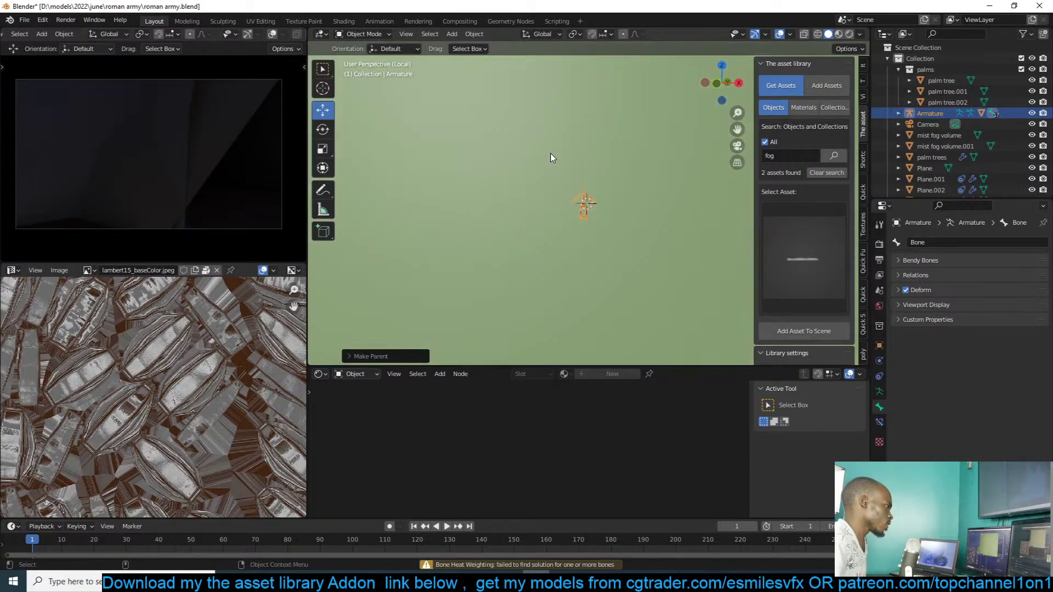
# - Try to scale the parented soldier mesh down to about 0.72, then undo the scaling and the parenting
pyautogui.click(612, 153)
pyautogui.press('KP_Decimal')
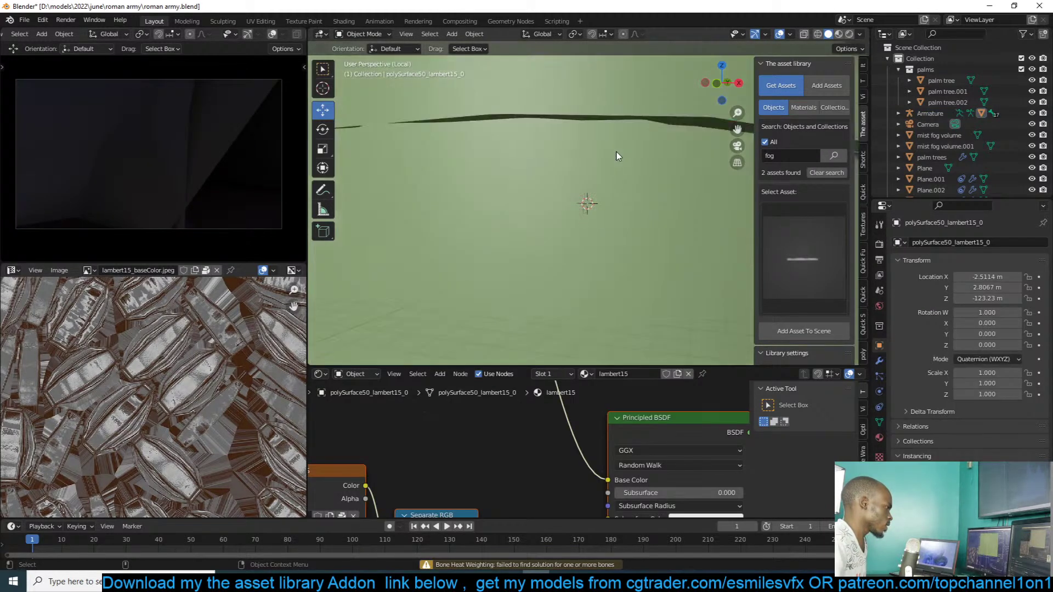
pyautogui.scroll(-6, 636, 190)
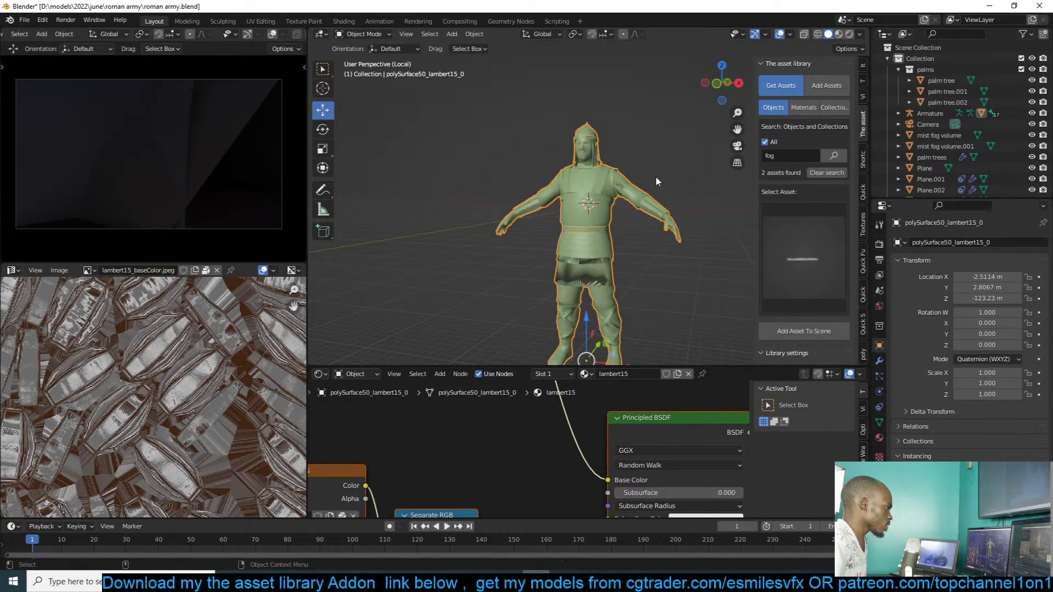
pyautogui.scroll(-4, 649, 194)
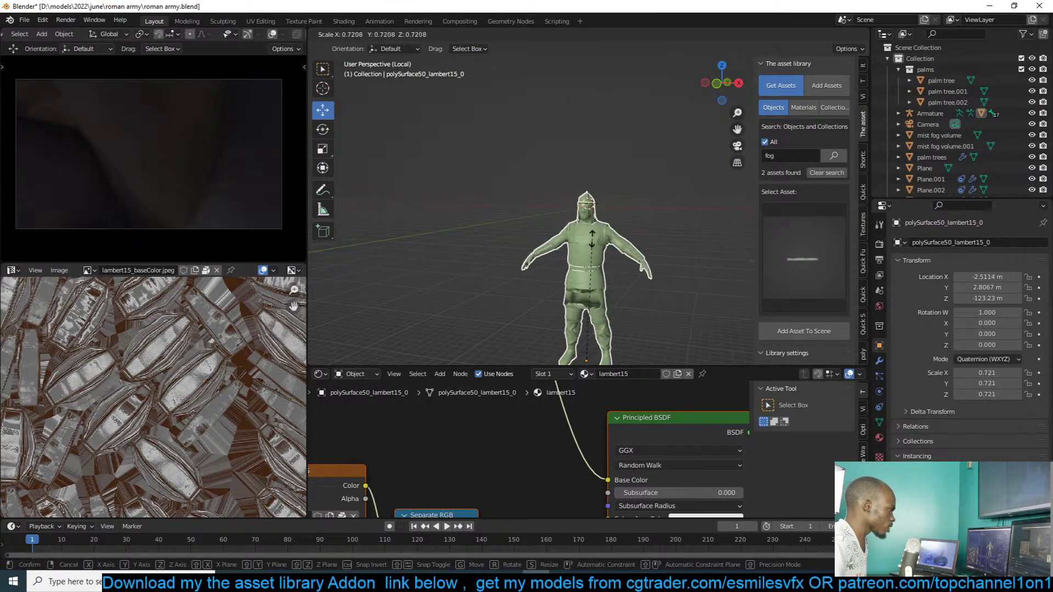
pyautogui.scroll(8, 626, 223)
pyautogui.scroll(-6, 626, 218)
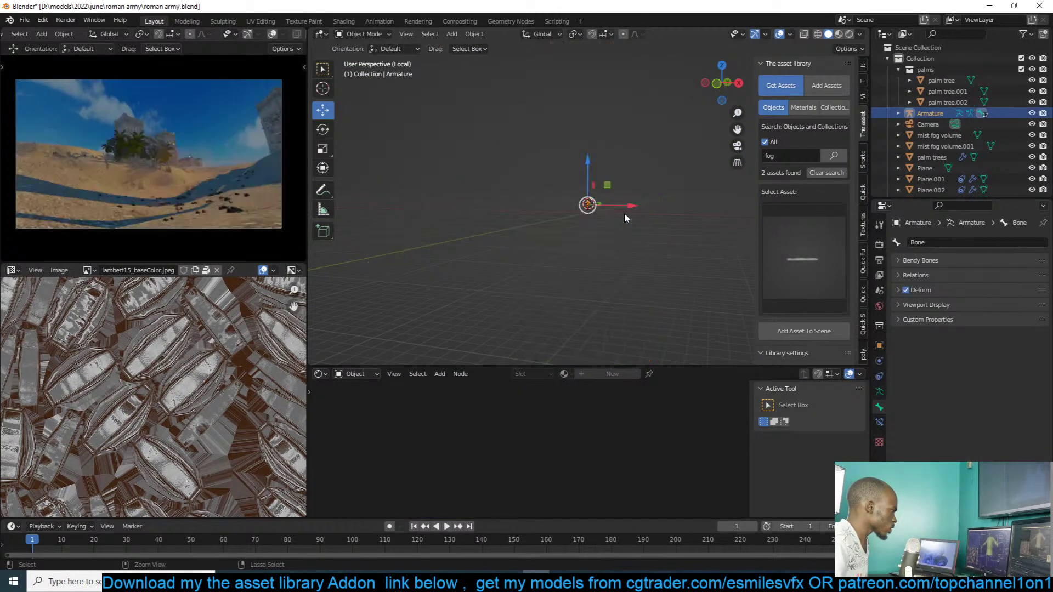
pyautogui.scroll(5, 620, 213)
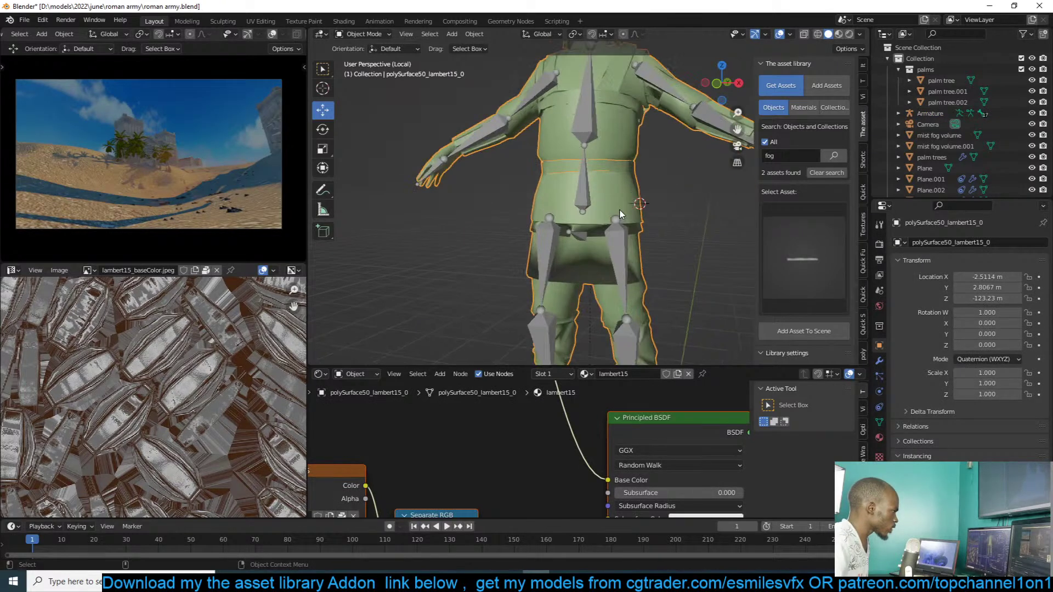
pyautogui.click(584, 196)
pyautogui.press('KP_1')
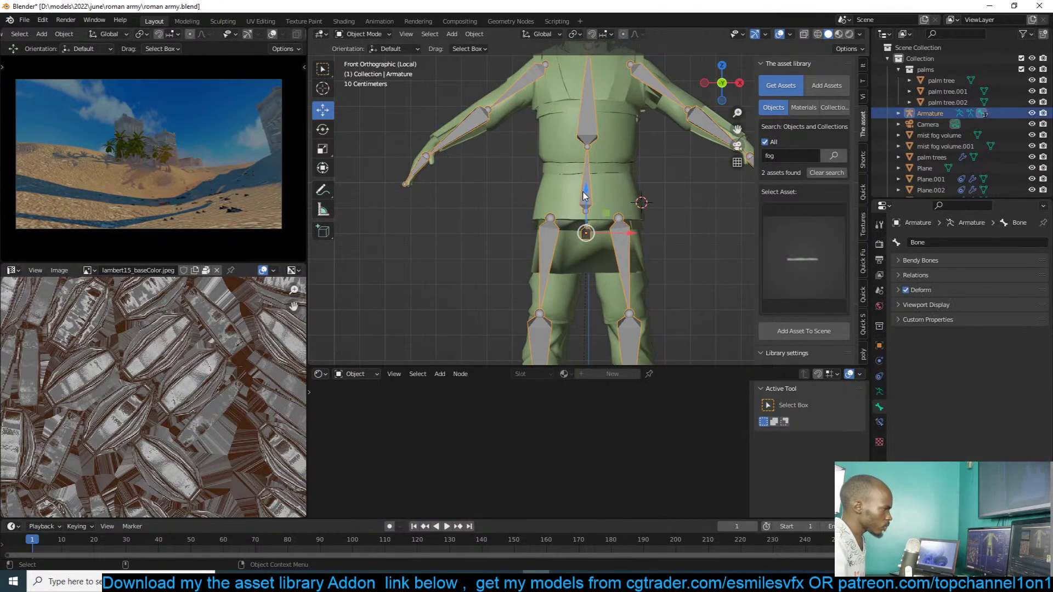
pyautogui.keyDown('shift'); pyautogui.click(631, 132); pyautogui.keyUp('shift')
pyautogui.hotkey('ctrl', 'p')
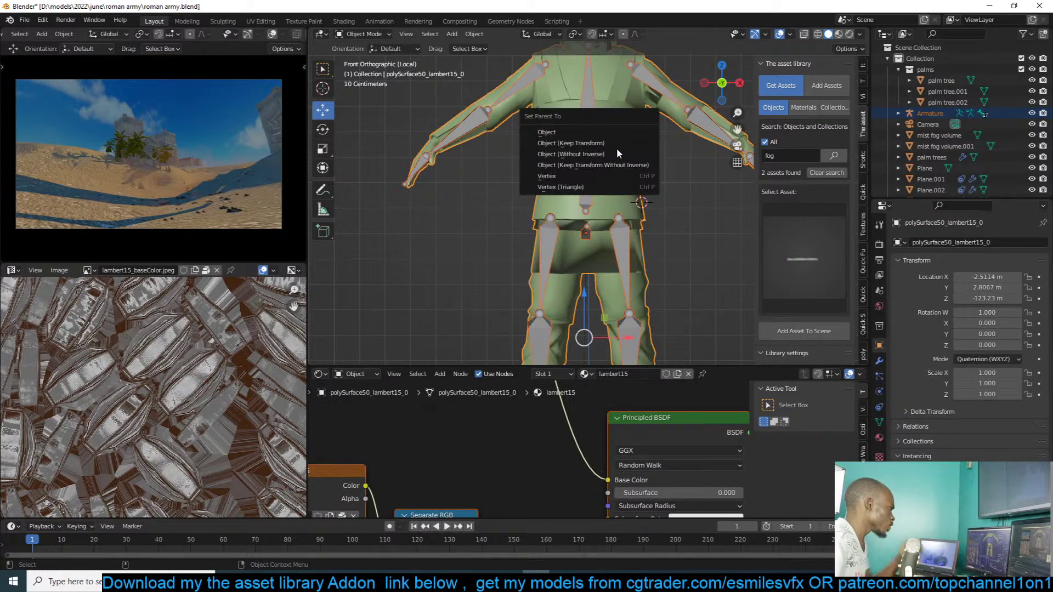
pyautogui.click(617, 154)
# - Select the soldier mesh first and the armature last, and parent them with automatic weights in front view
pyautogui.click(660, 130)
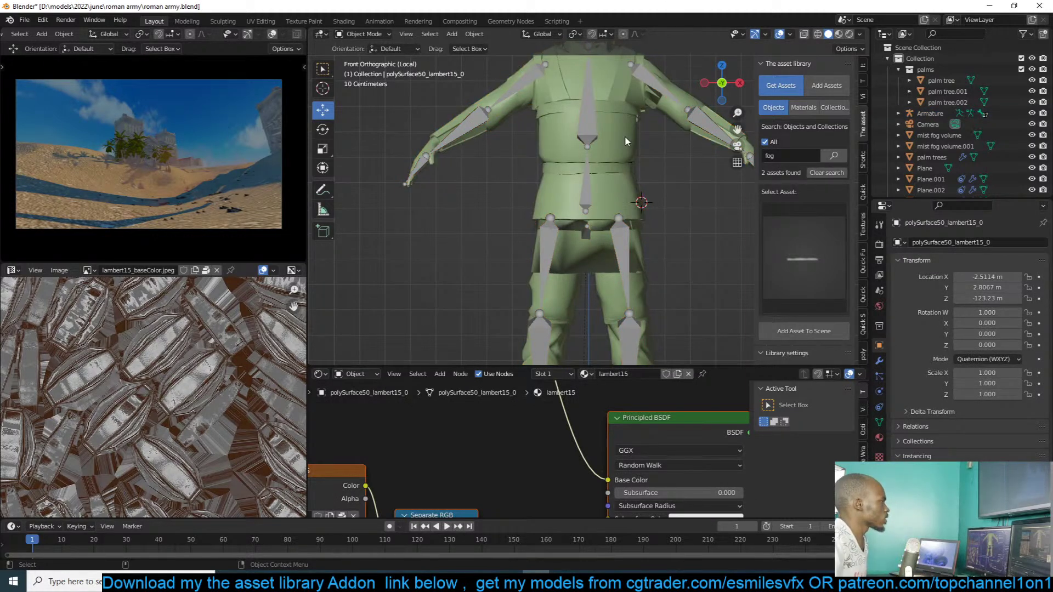
pyautogui.keyDown('shift'); pyautogui.click(597, 140); pyautogui.keyUp('shift')
pyautogui.hotkey('ctrl', 'p')
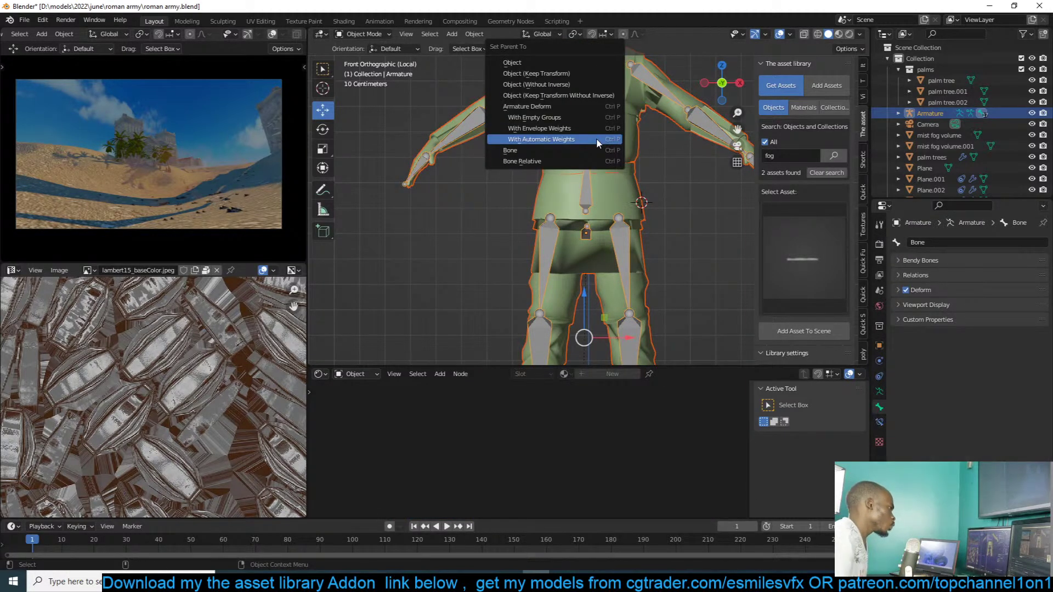
pyautogui.click(597, 138)
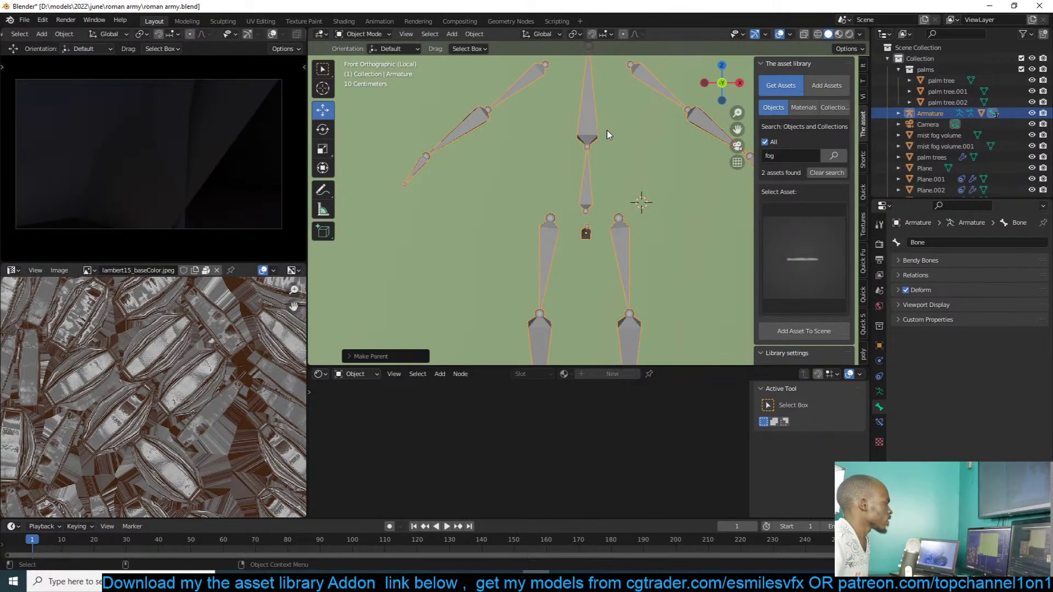
# - Test the parenting by rotating an upper arm bone in Pose Mode, cancel the rotation and return to Object Mode
pyautogui.hotkey('ctrl', 'Tab')
pyautogui.click(668, 113)
pyautogui.scroll(-5, 668, 113)
pyautogui.scroll(6, 668, 113)
pyautogui.scroll(-2, 643, 170)
pyautogui.press('r')
pyautogui.scroll(-4, 664, 134)
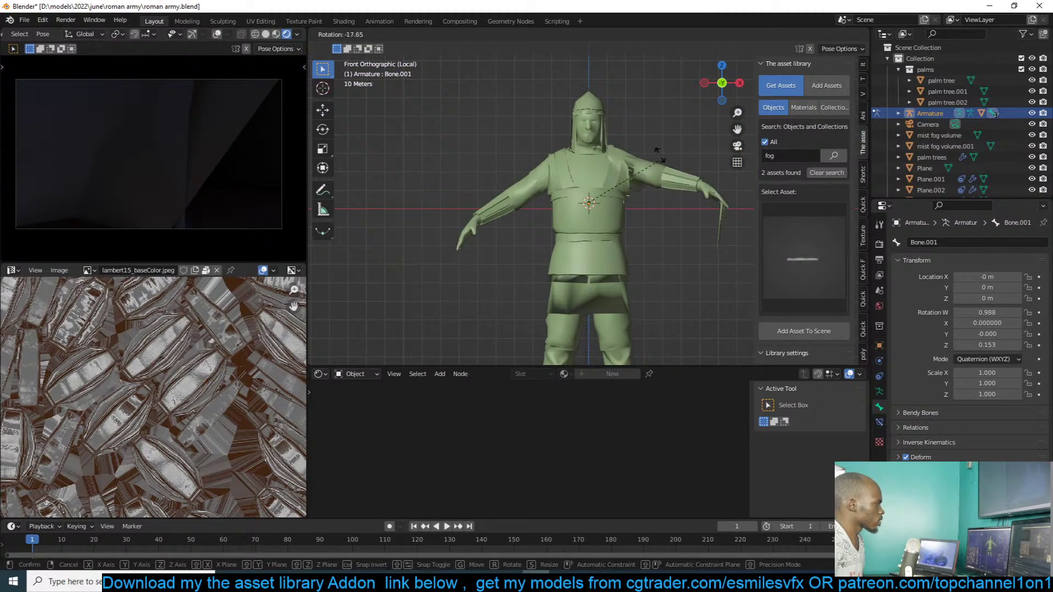
pyautogui.press('Escape')
pyautogui.hotkey('ctrl', 'Tab')
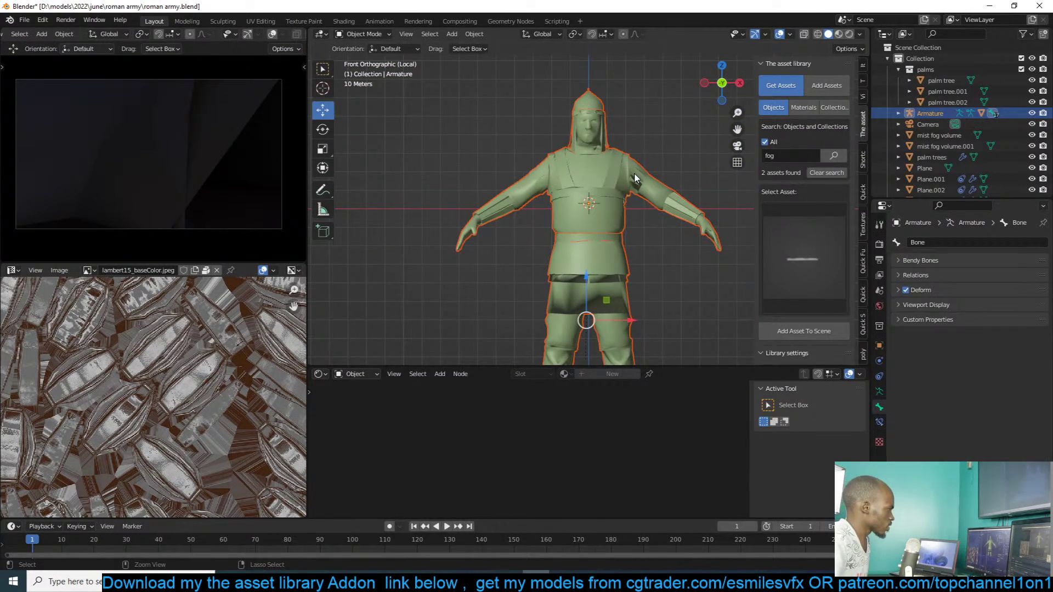
# - Undo the automatic-weights parenting, select the armature and save the file
pyautogui.click(634, 172)
pyautogui.press('KP_Decimal')
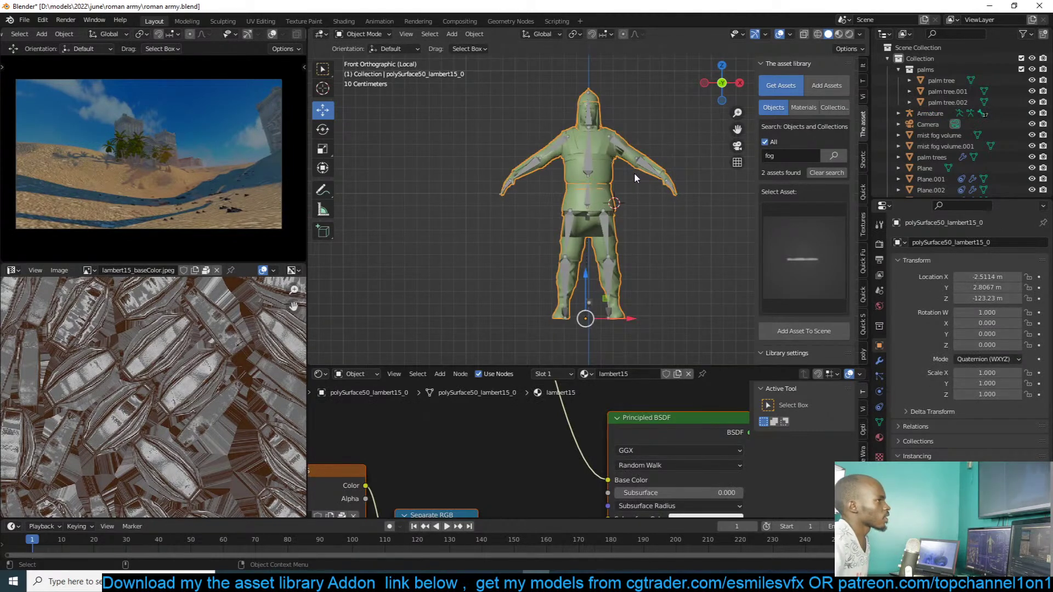
pyautogui.scroll(2, 625, 192)
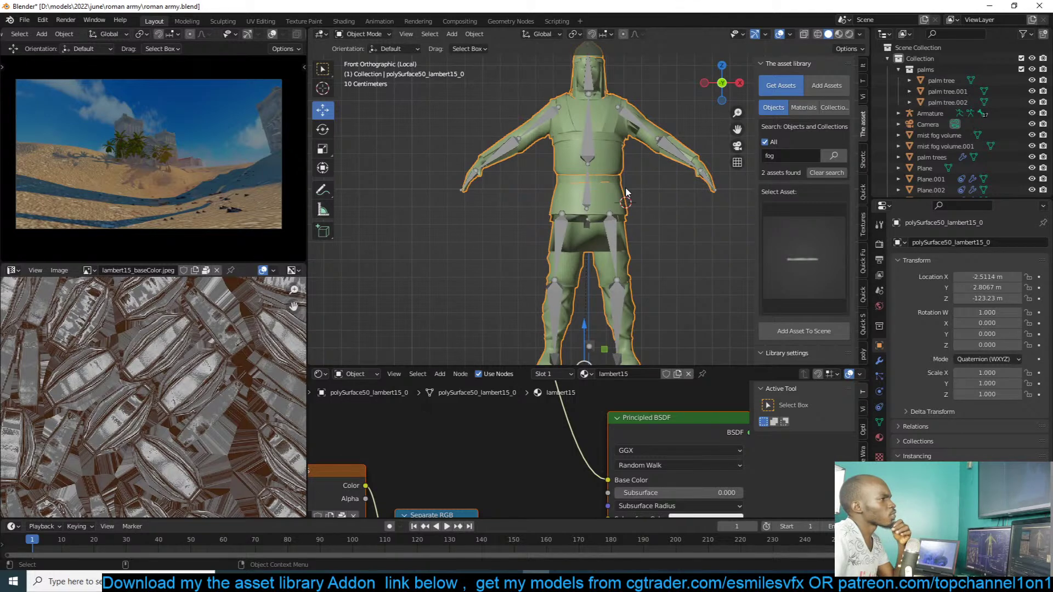
pyautogui.scroll(2, 625, 191)
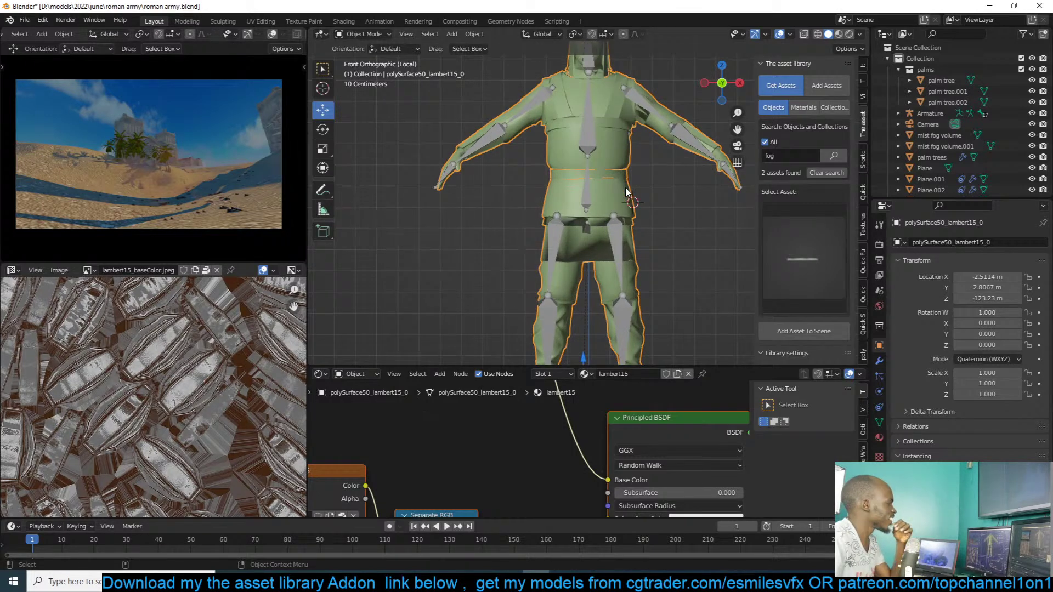
pyautogui.click(571, 184)
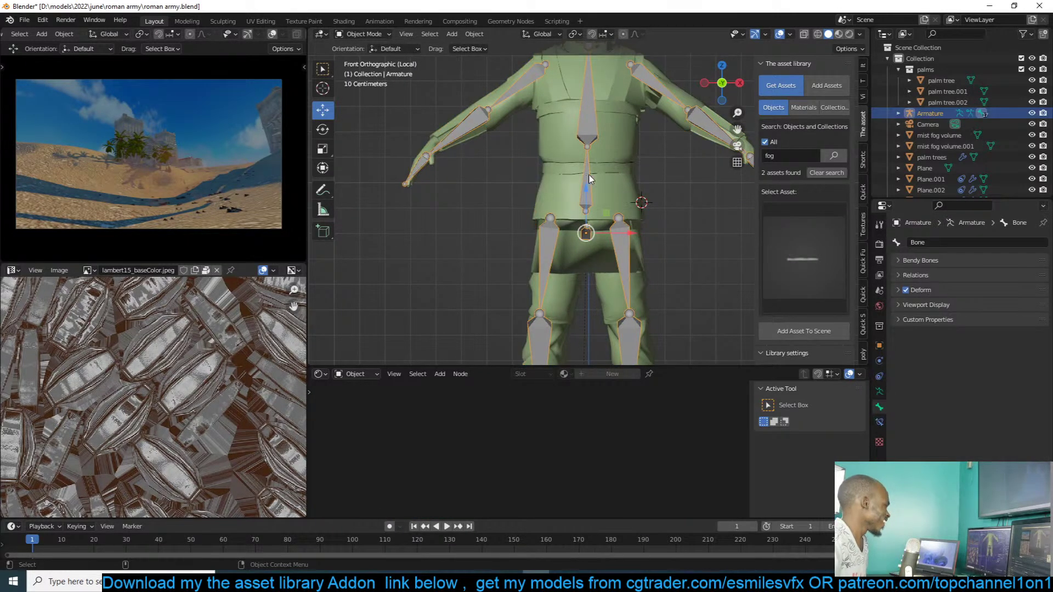
pyautogui.hotkey('ctrl', 's')
pyautogui.scroll(-4, 621, 161)
pyautogui.moveTo(621, 161); pyautogui.dragTo(593, 173, button='middle')
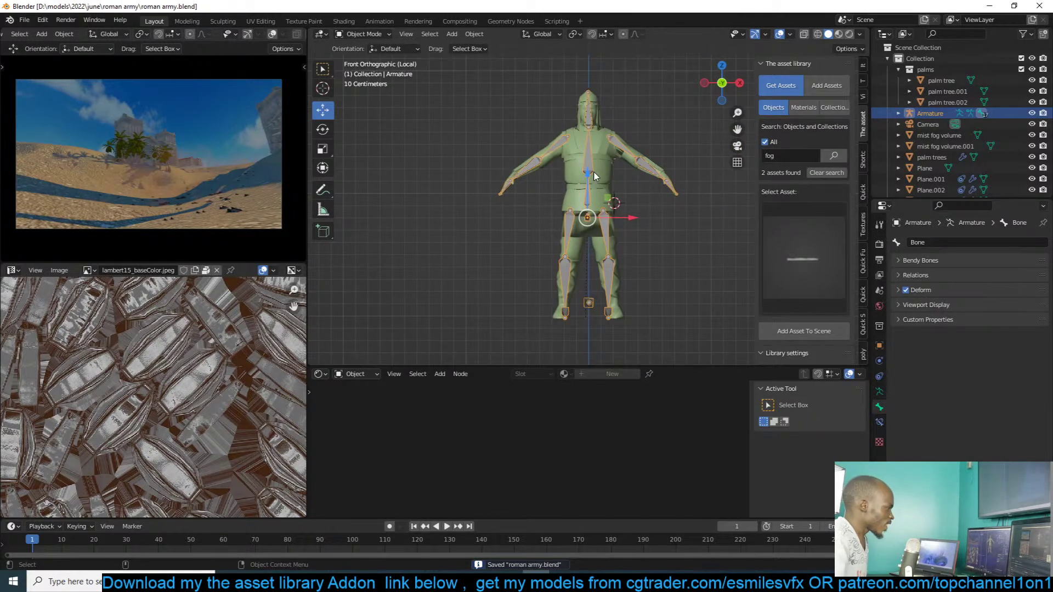
pyautogui.scroll(3, 594, 173)
pyautogui.scroll(-3, 592, 149)
# - Try rotating an upper arm bone by about -17° in Pose Mode, then return the armature to Object Mode
pyautogui.click(630, 123)
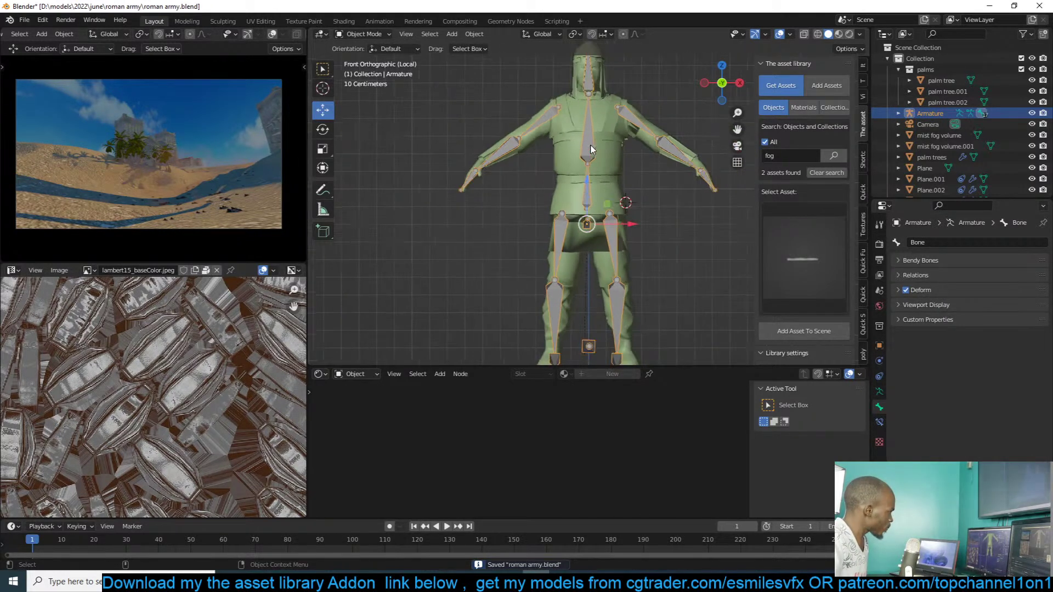
pyautogui.click(630, 123)
pyautogui.hotkey('ctrl', 'Tab')
pyautogui.click(639, 128)
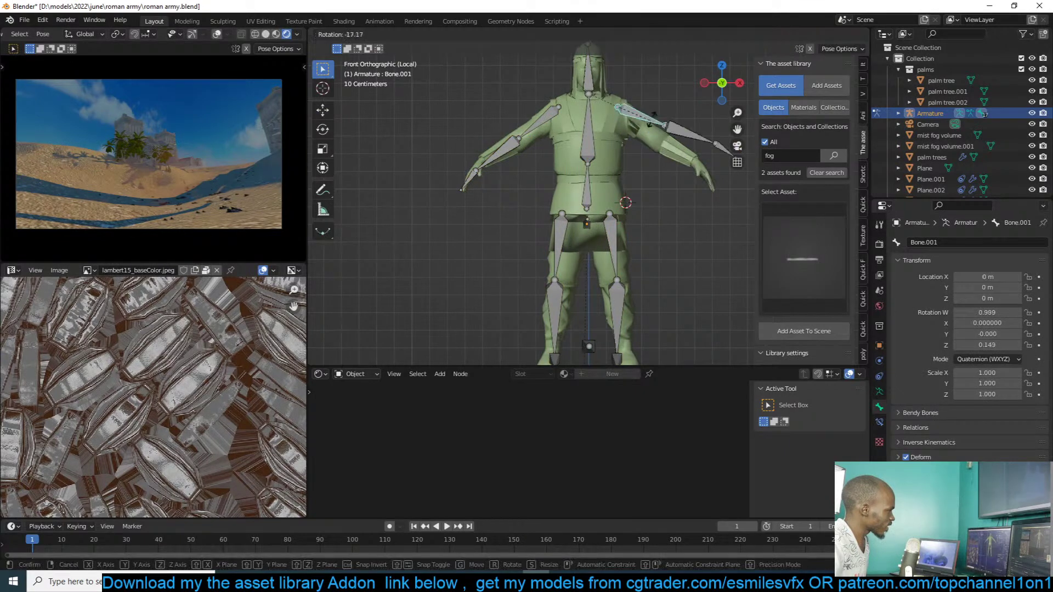
pyautogui.hotkey('ctrl', 'Tab')
# - Recalculate the normals of the whole soldier mesh in Edit Mode, return to Object Mode and save the file
pyautogui.moveTo(620, 136); pyautogui.dragTo(685, 130, button='middle')
pyautogui.click(609, 147)
pyautogui.press('Tab')
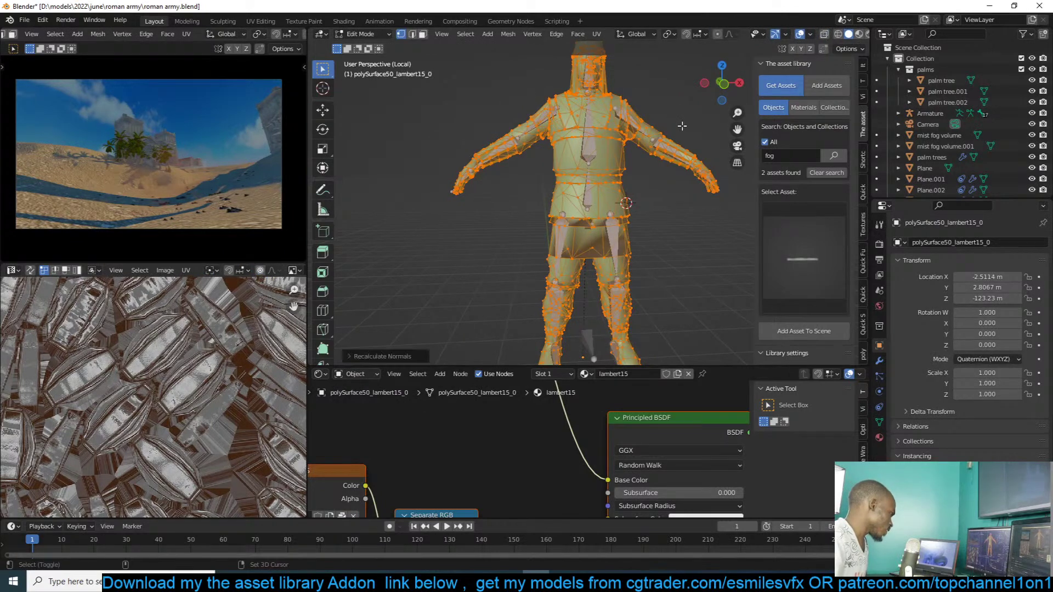
pyautogui.press('Tab')
pyautogui.hotkey('ctrl', 's')
pyautogui.click(585, 143)
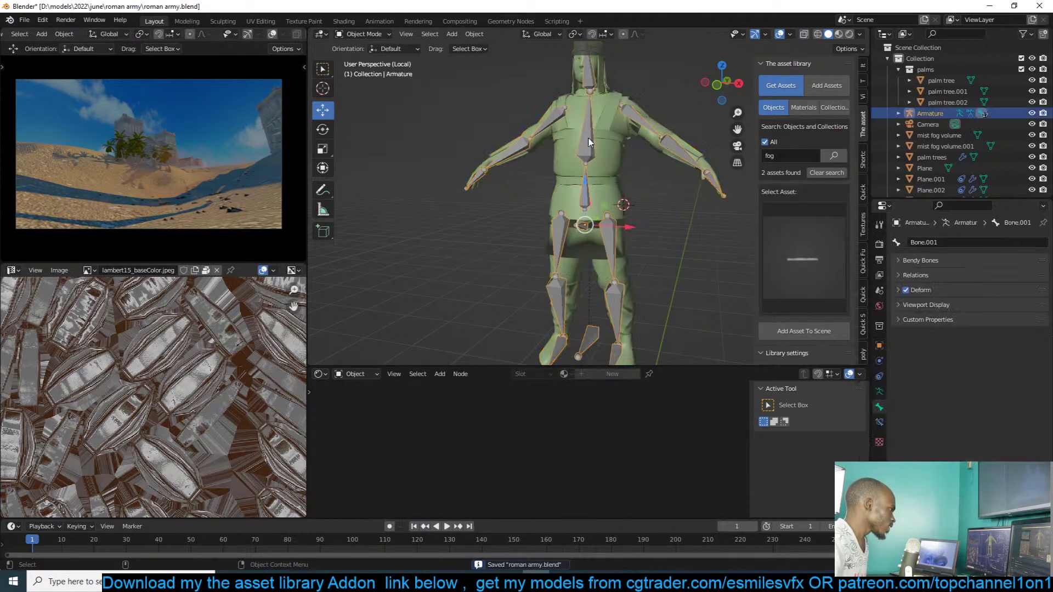
pyautogui.click(622, 132)
pyautogui.hotkey('ctrl', 'p')
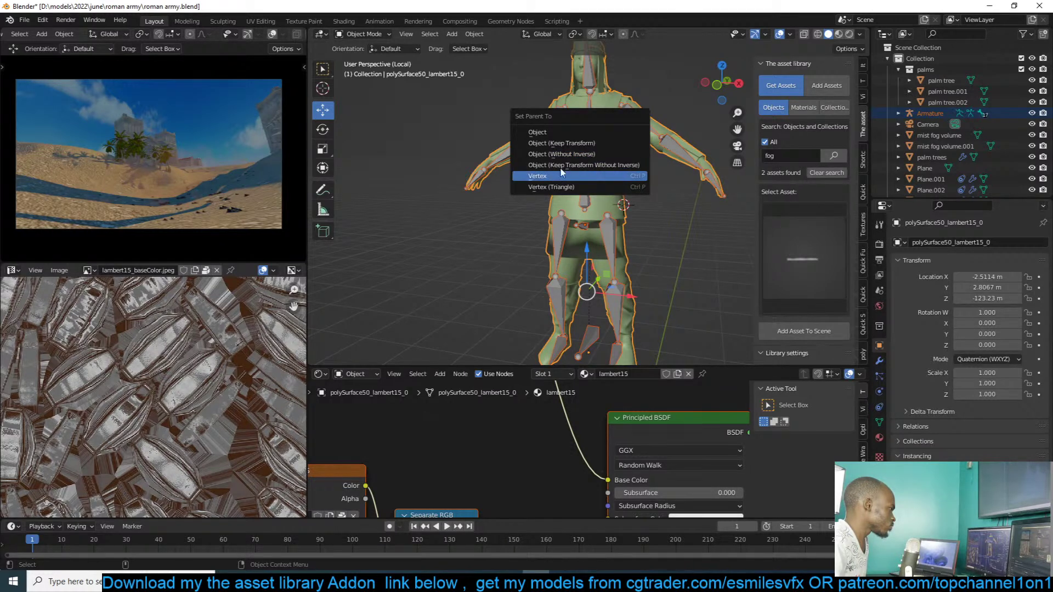
pyautogui.click(609, 165)
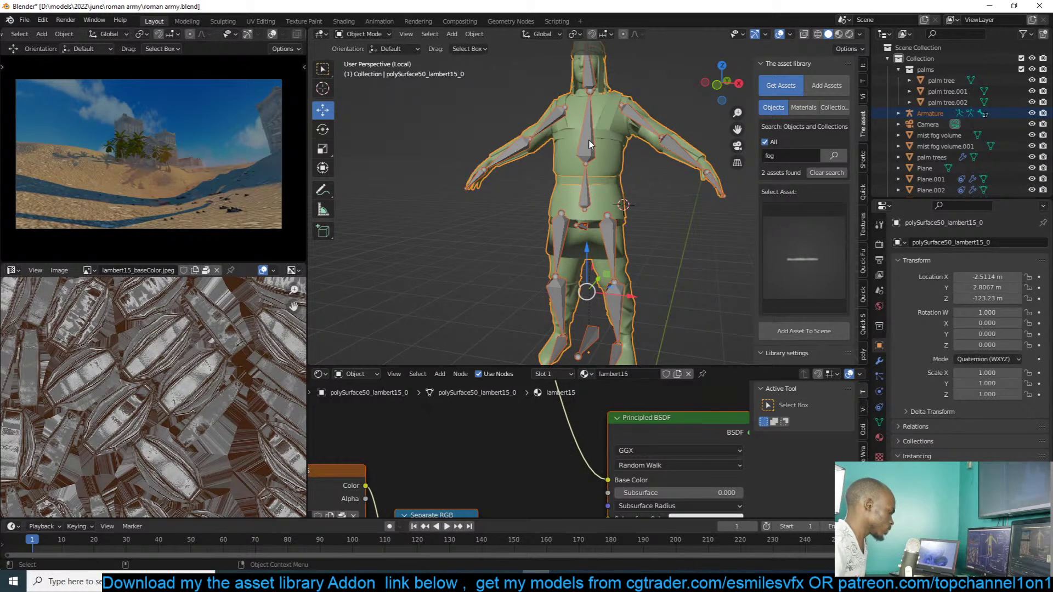
pyautogui.hotkey('ctrl', 'p')
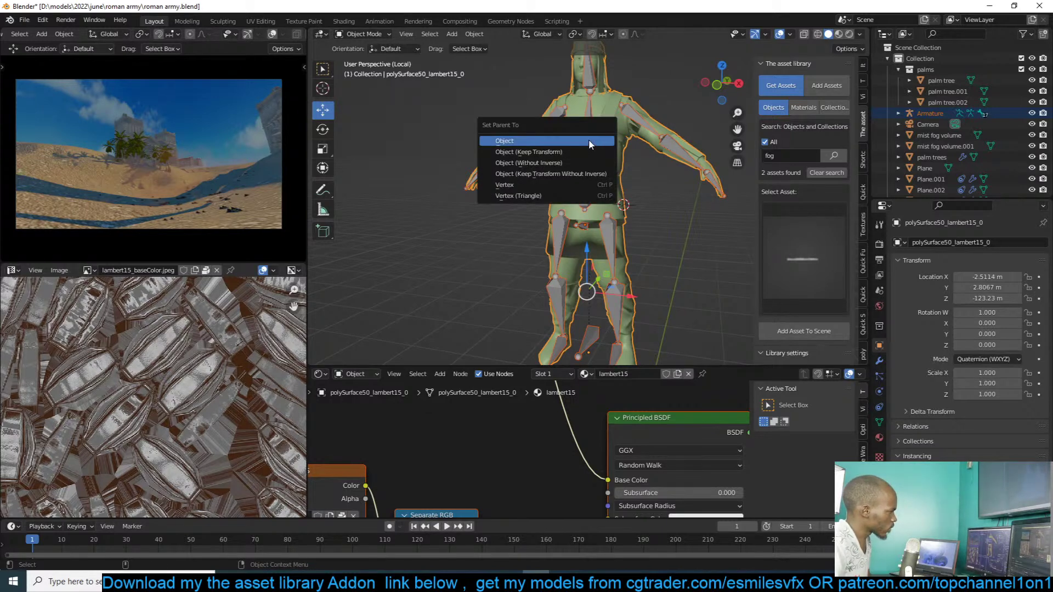
pyautogui.click(585, 174)
# - Select the soldier mesh, add the armature as the active object and parent the mesh to it with automatic weights
pyautogui.click(607, 157)
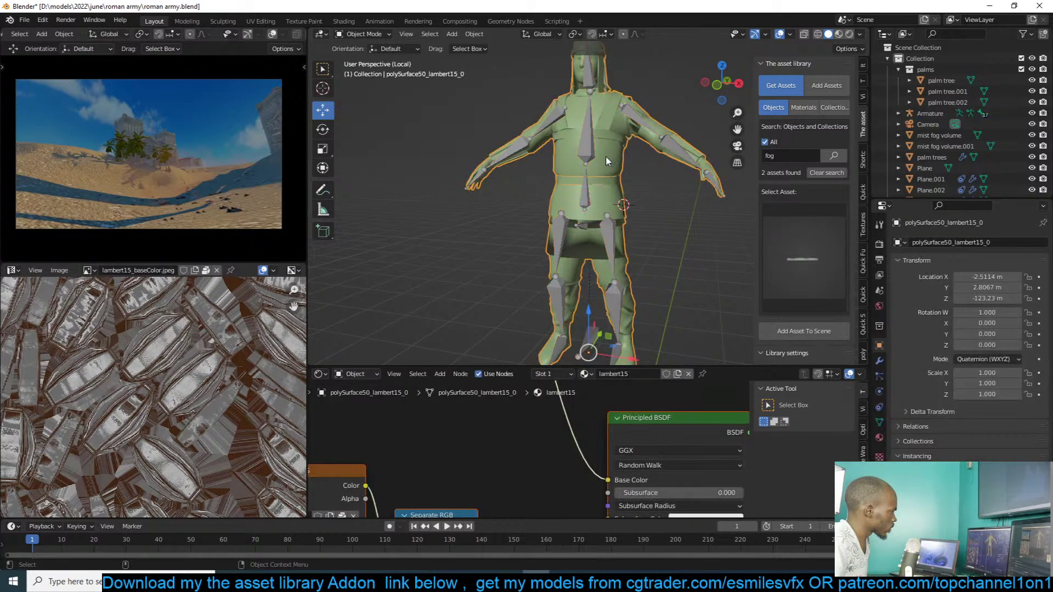
pyautogui.keyDown('shift'); pyautogui.click(594, 154); pyautogui.keyUp('shift')
pyautogui.hotkey('ctrl', 'p')
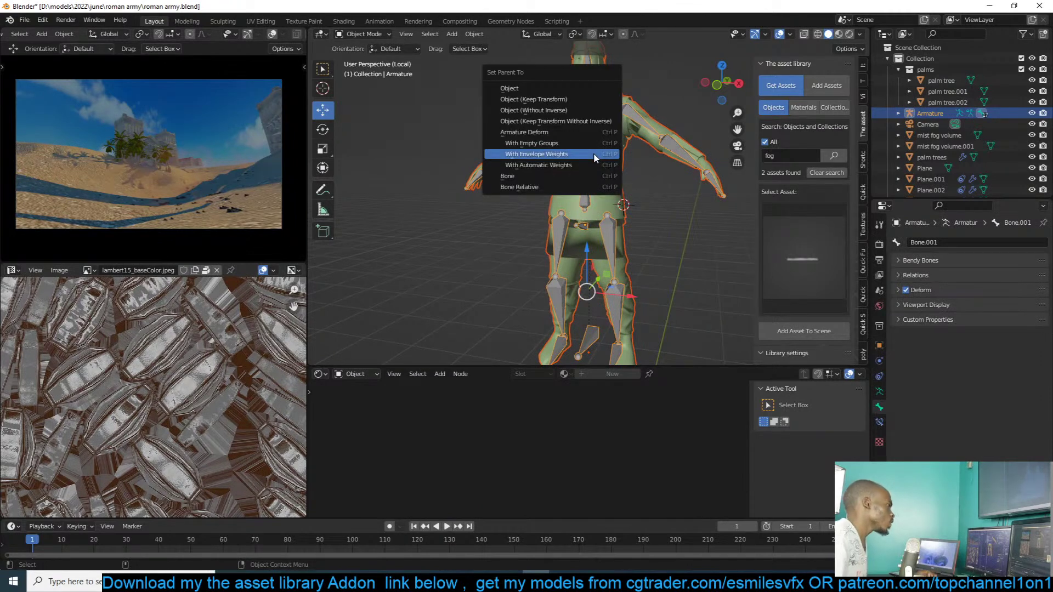
pyautogui.click(584, 164)
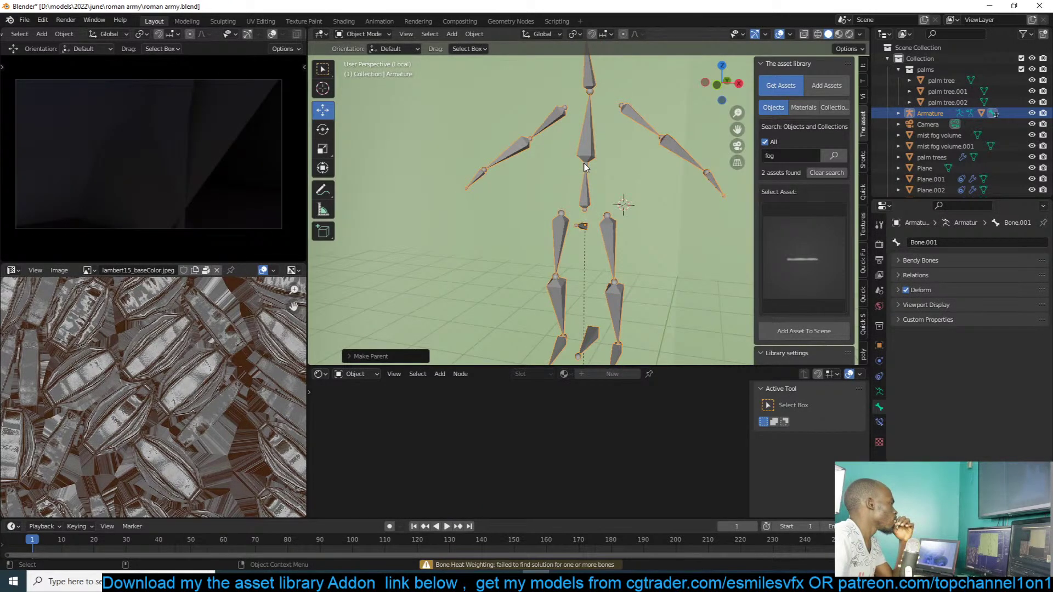
pyautogui.scroll(-3, 637, 175)
pyautogui.scroll(5, 603, 164)
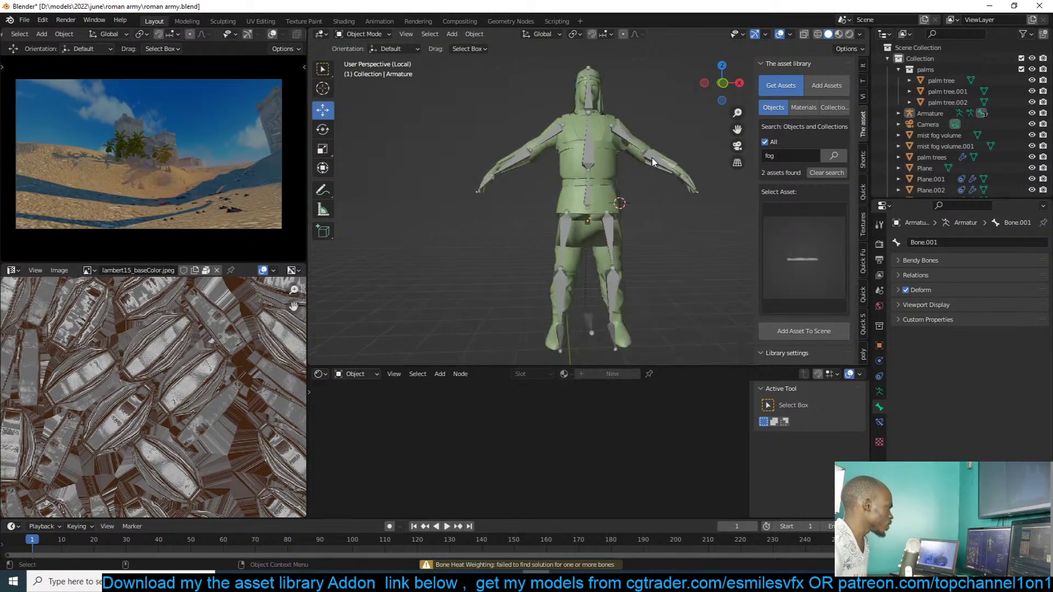
# - Save the file and select the armature in Object Mode
pyautogui.hotkey('ctrl', 's')
pyautogui.click(606, 156)
pyautogui.click(613, 136)
pyautogui.click(613, 137)
pyautogui.scroll(2, 625, 140)
pyautogui.click(635, 115)
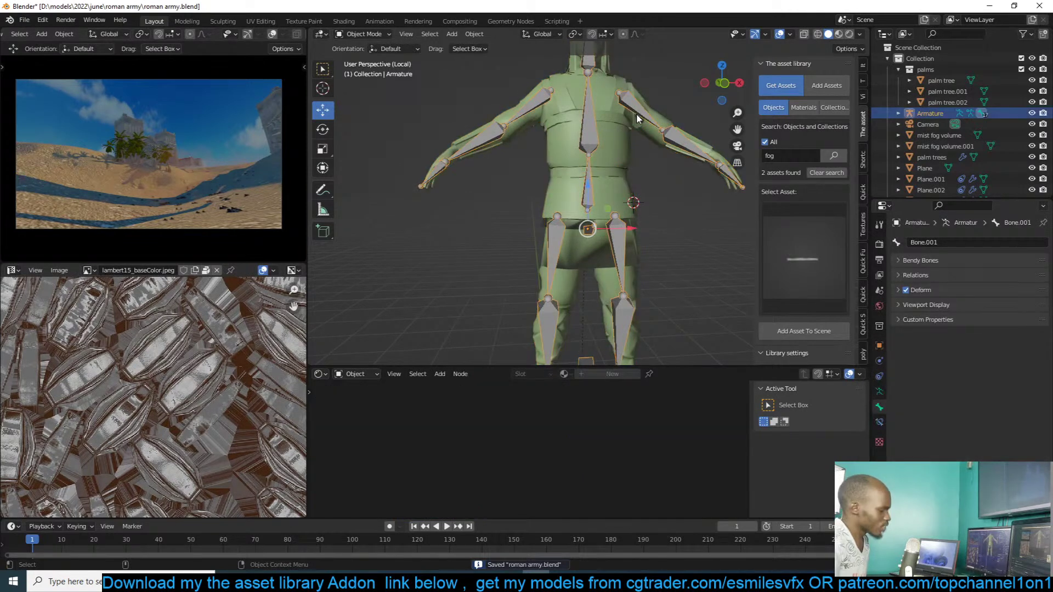
pyautogui.press('KP_1')
pyautogui.keyDown('shift'); pyautogui.moveTo(643, 121); pyautogui.dragTo(614, 152, button='middle'); pyautogui.keyUp('shift')
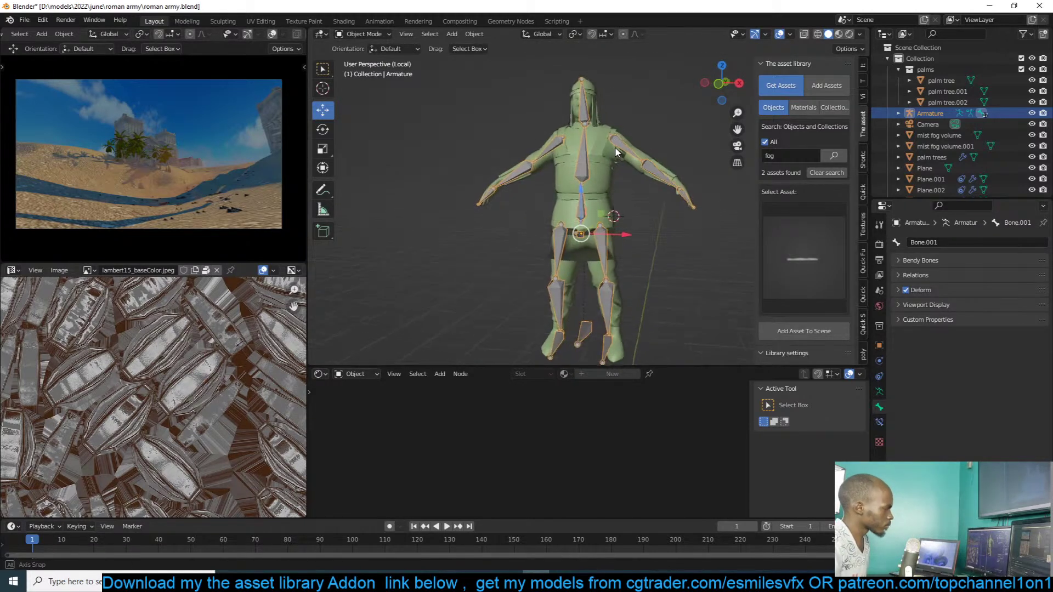
# - Check the armature's foot bones in Edit Mode from the front view, return to Object Mode and save the file
pyautogui.press('KP_1')
pyautogui.press('Tab')
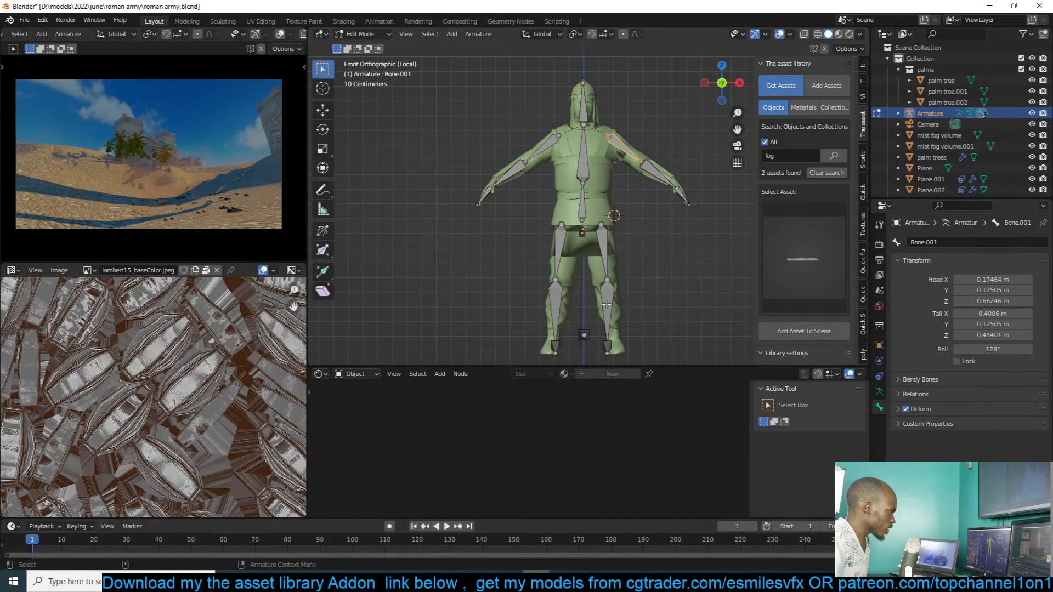
pyautogui.click(609, 343)
pyautogui.click(553, 345)
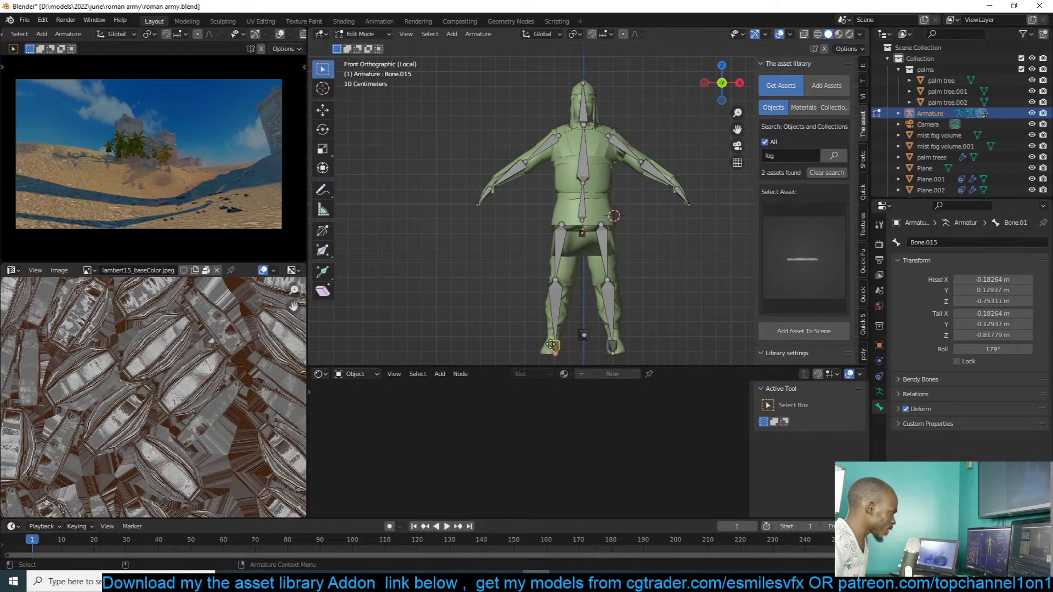
pyautogui.press('Tab')
pyautogui.scroll(3, 657, 236)
pyautogui.hotkey('ctrl', 's')
pyautogui.moveTo(656, 232); pyautogui.dragTo(628, 217, button='middle')
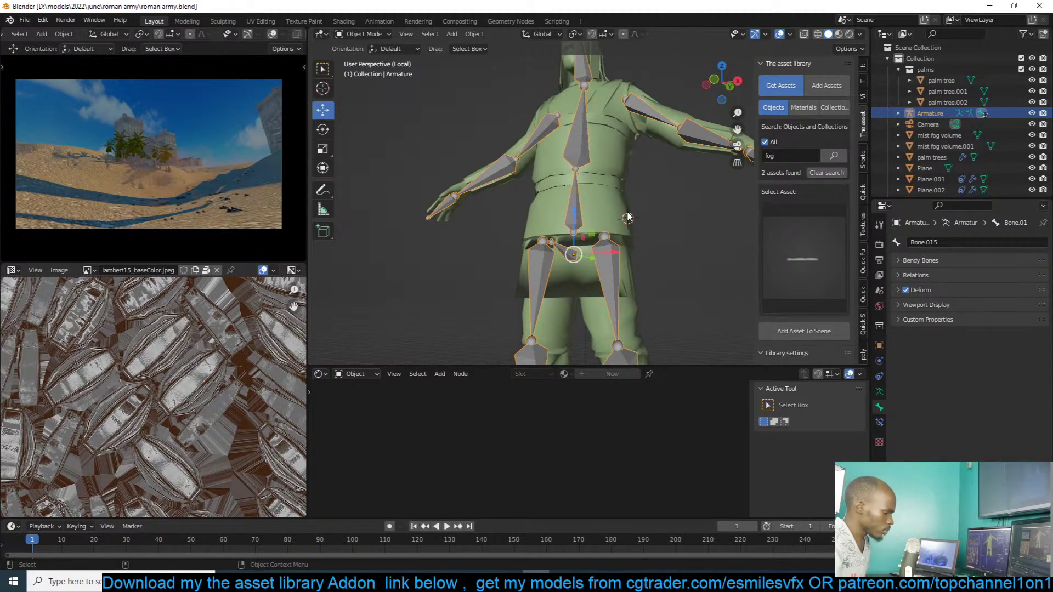
pyautogui.press('KP_1')
pyautogui.hotkey('ctrl', 's')
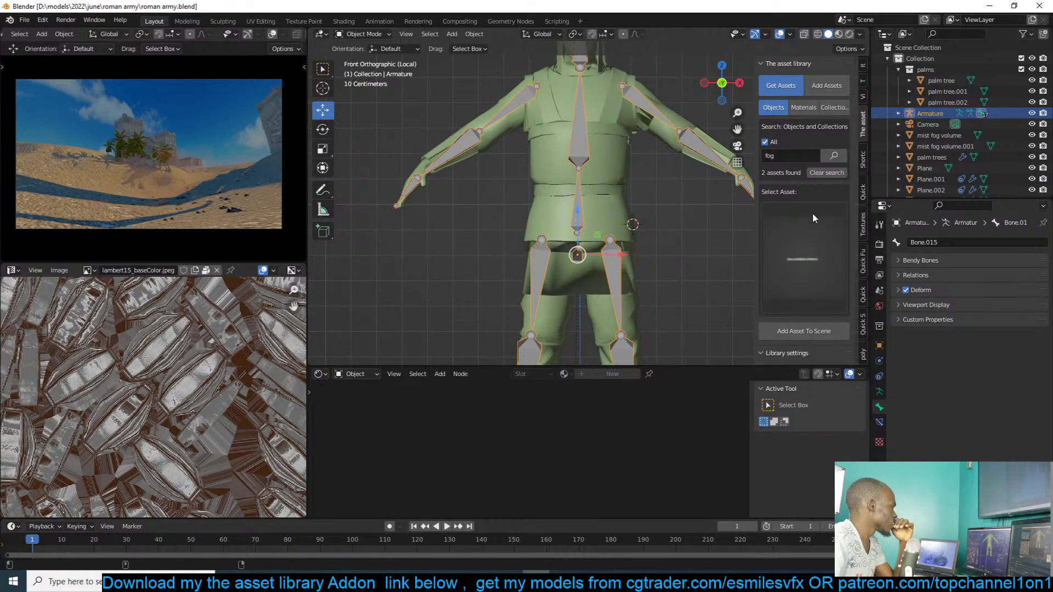
# - Select the soldier mesh and show its vertex groups in the object data properties
pyautogui.scroll(-3, 652, 110)
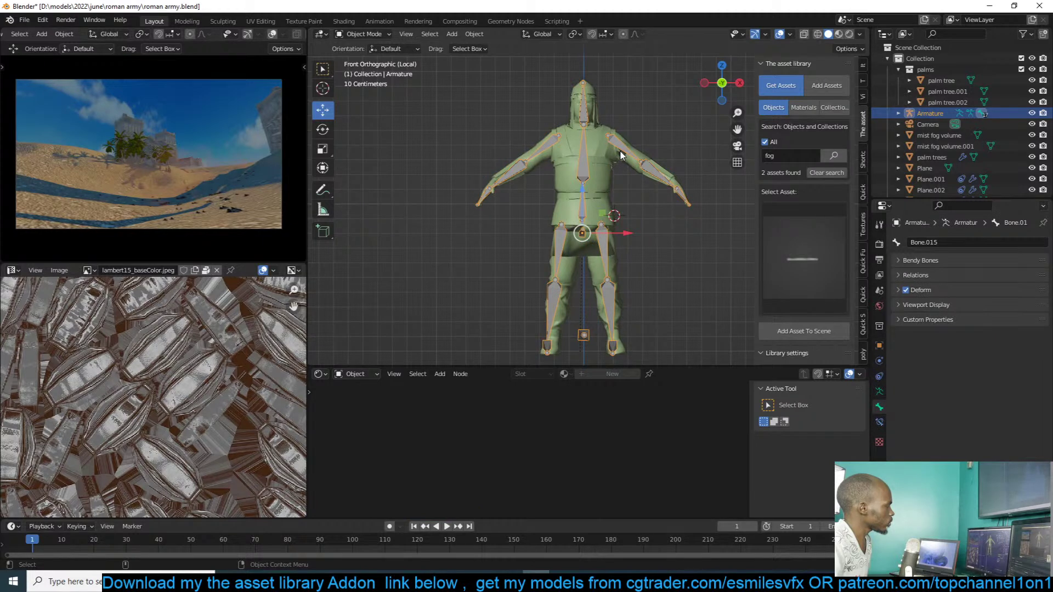
pyautogui.click(604, 153)
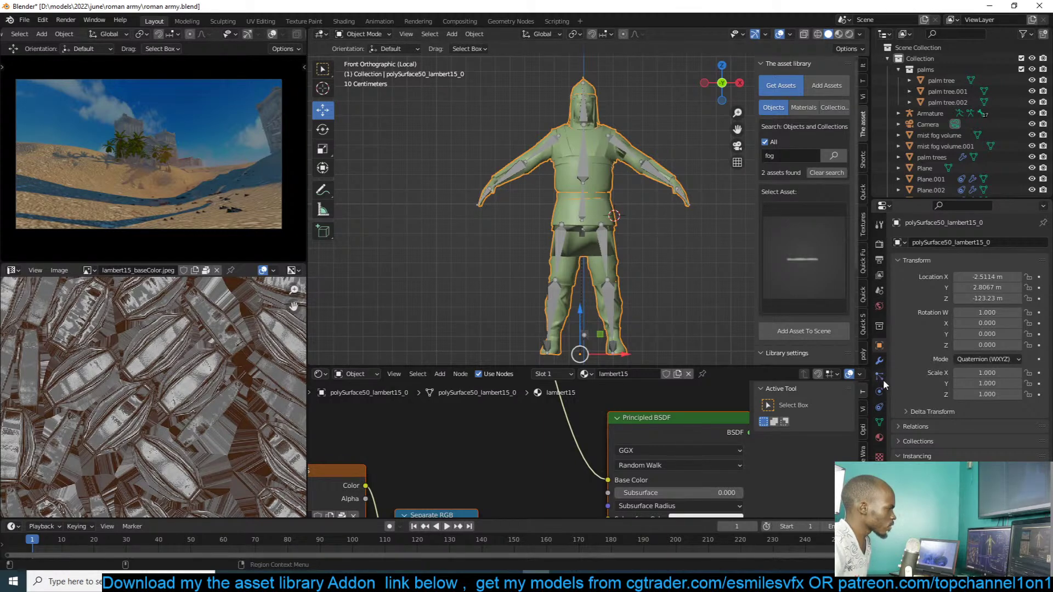
pyautogui.click(881, 419)
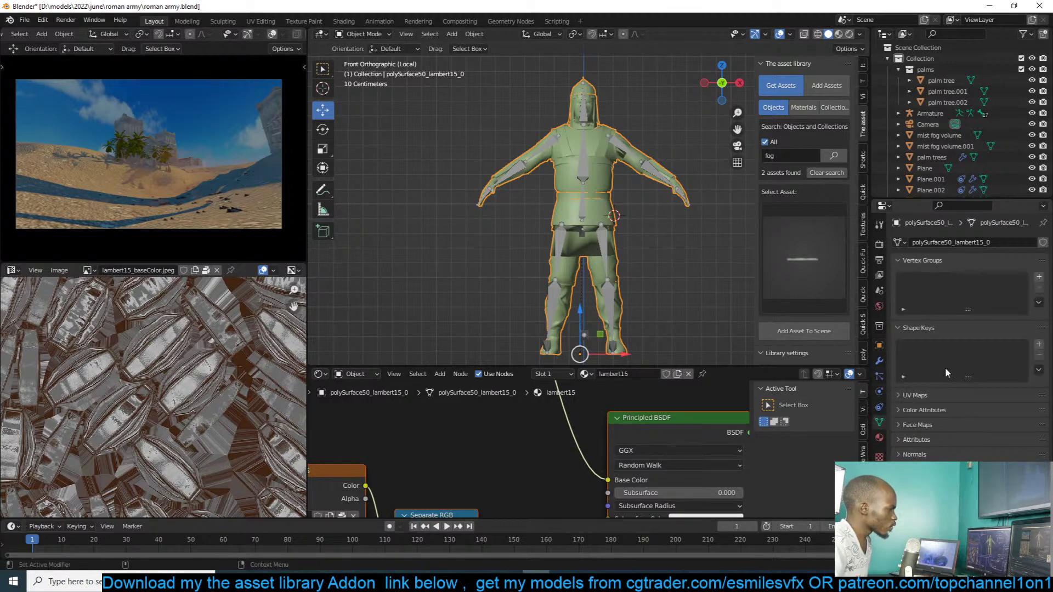
pyautogui.click(621, 145)
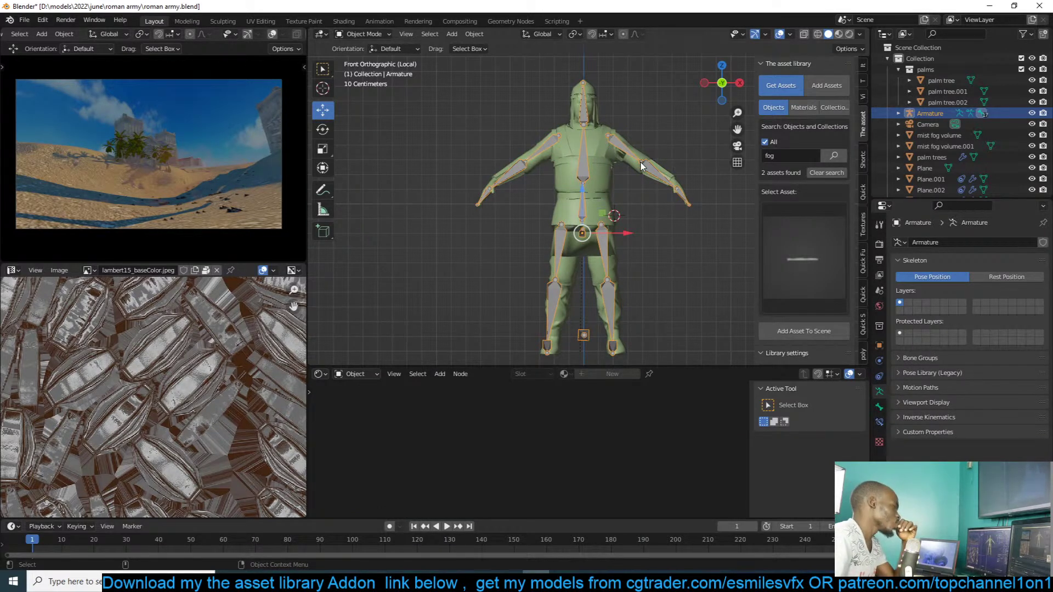
pyautogui.keyDown('shift'); pyautogui.click(596, 149); pyautogui.keyUp('shift')
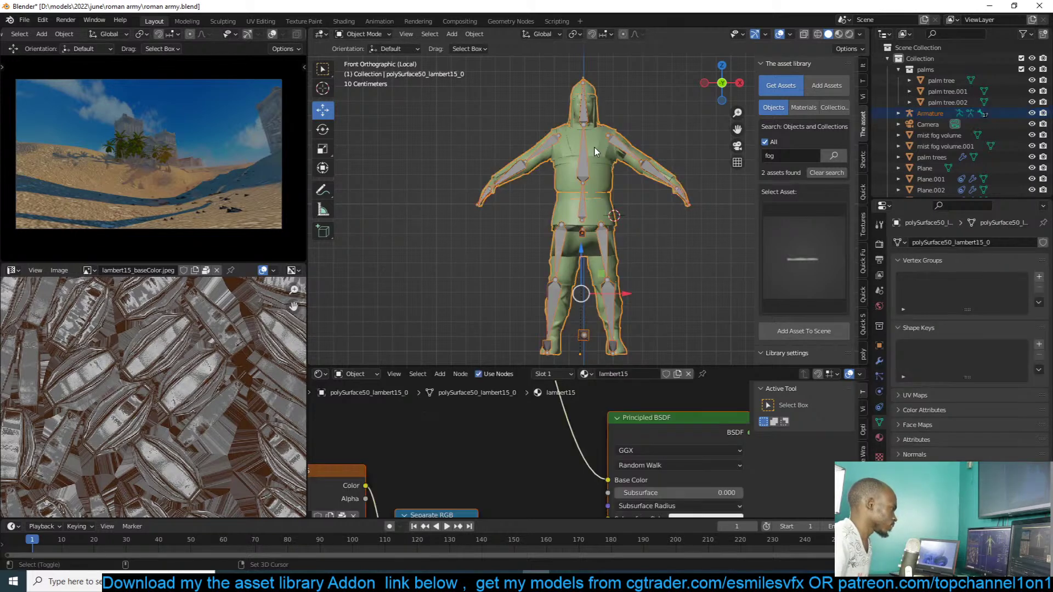
pyautogui.hotkey('ctrl', 'p')
pyautogui.click(603, 159)
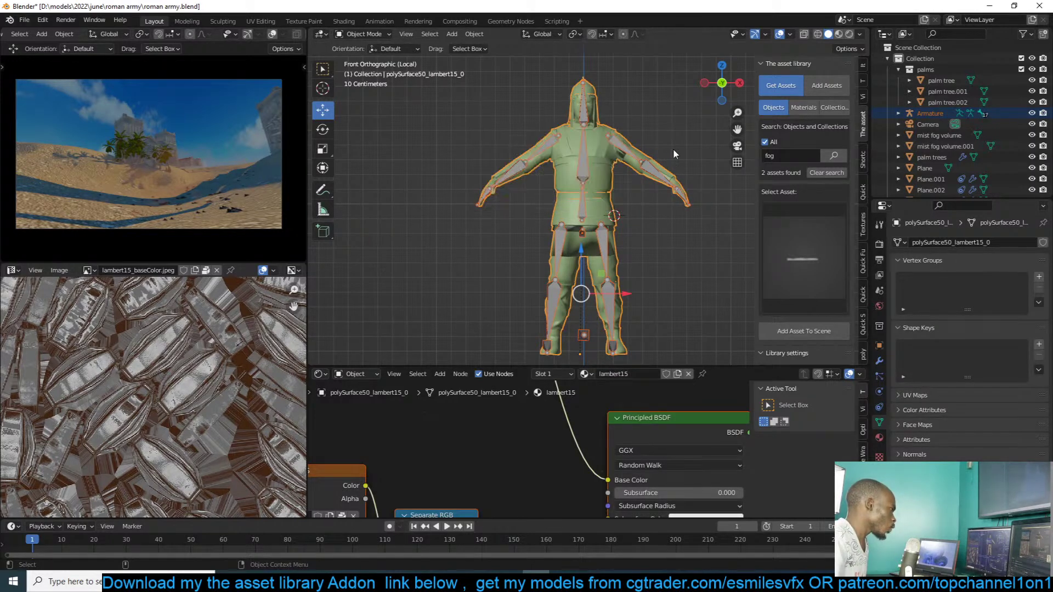
# - Select the armature plus the soldier mesh, put the mesh in Weight Paint mode and return it to Object Mode
pyautogui.click(636, 154)
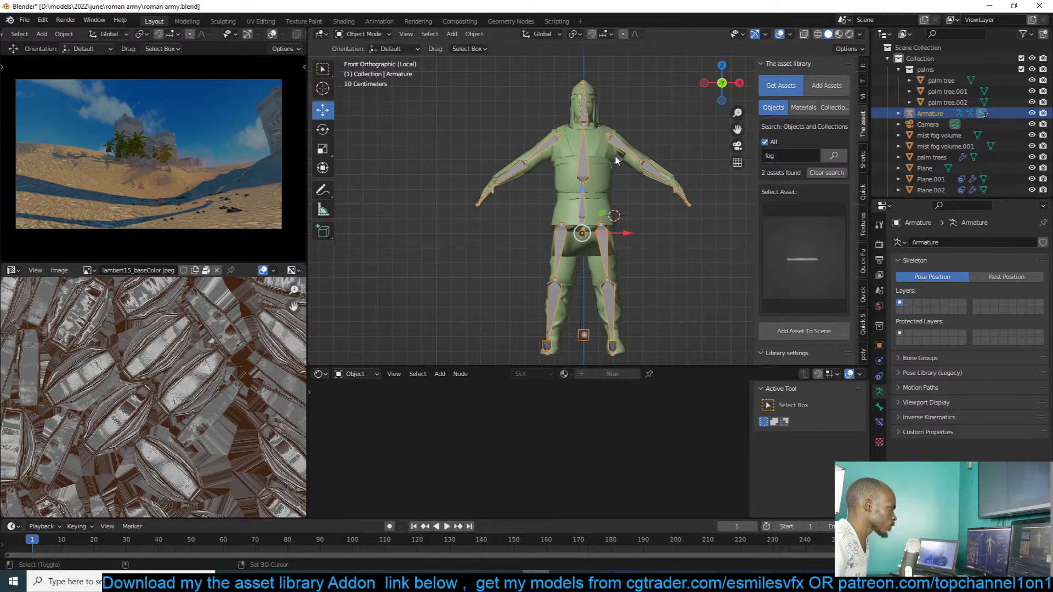
pyautogui.keyDown('shift'); pyautogui.click(614, 155); pyautogui.keyUp('shift')
pyautogui.click(626, 156)
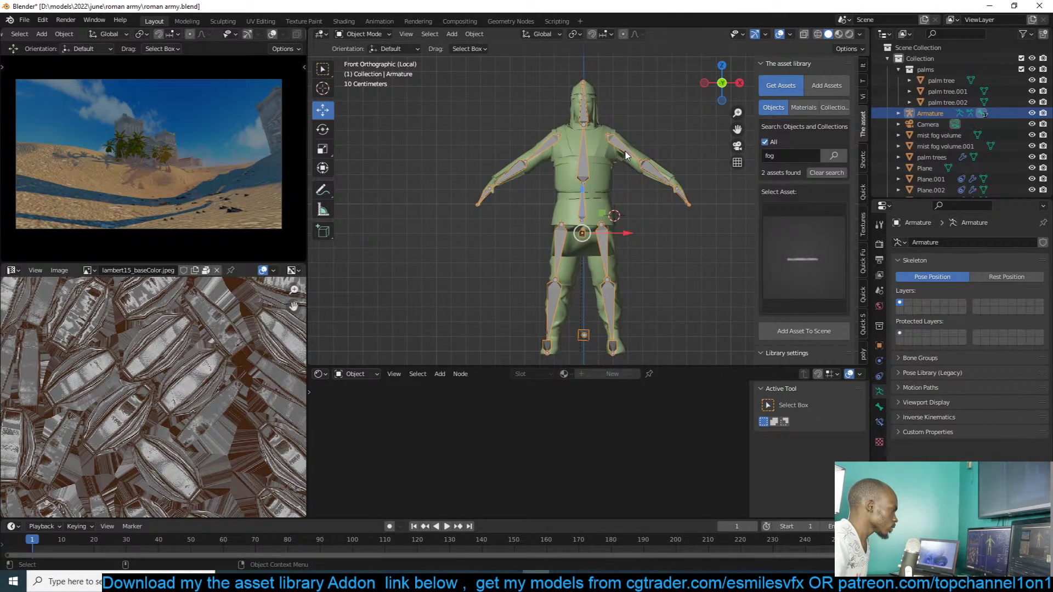
pyautogui.keyDown('shift'); pyautogui.click(625, 160); pyautogui.keyUp('shift')
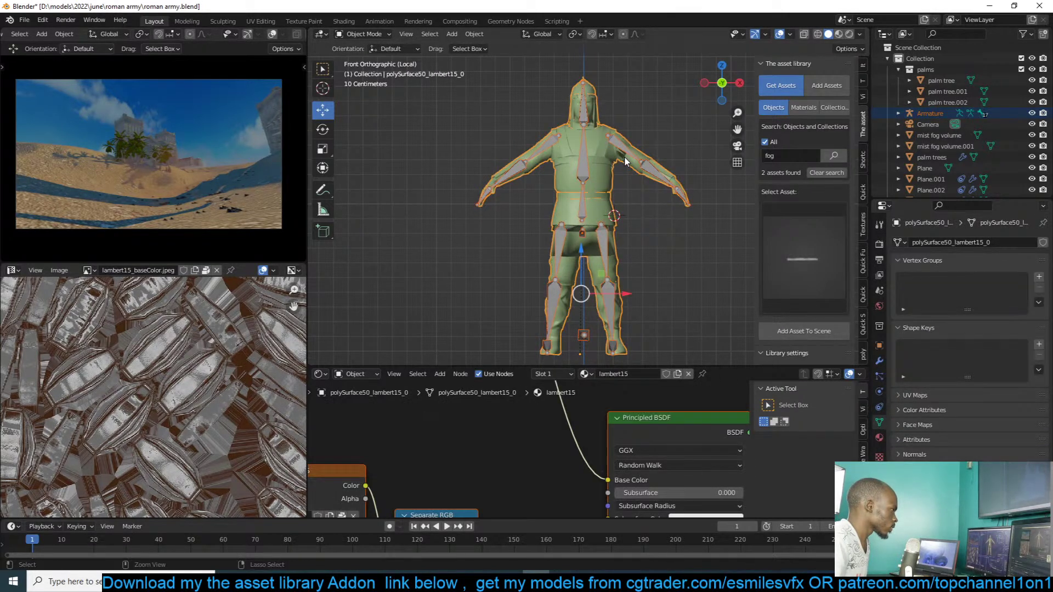
pyautogui.hotkey('ctrl', 'Tab')
pyautogui.click(559, 125)
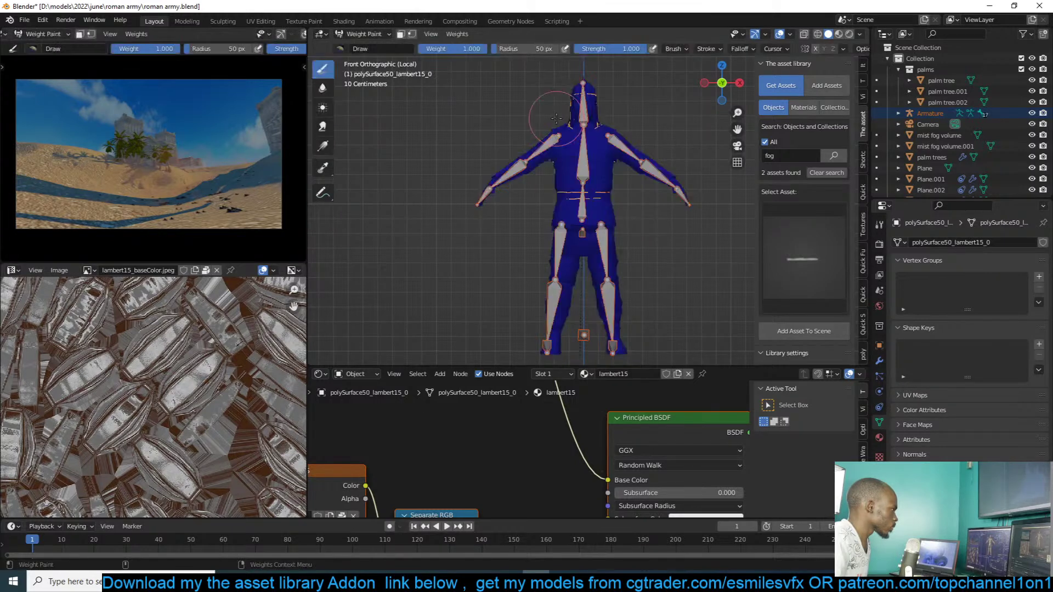
pyautogui.scroll(2, 545, 199)
pyautogui.hotkey('ctrl', 'Tab')
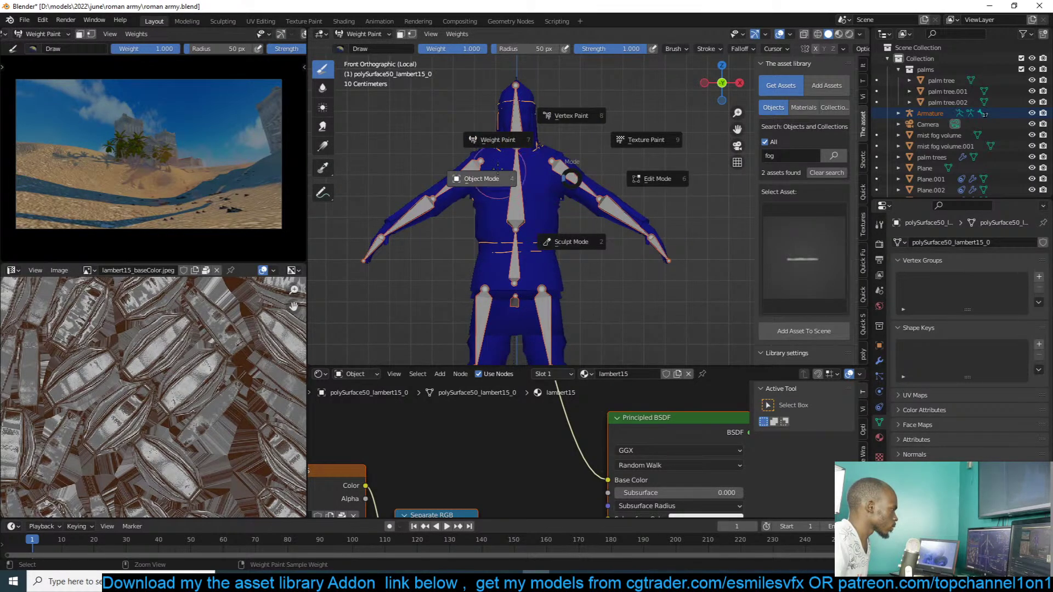
pyautogui.click(503, 176)
# - Try the armature in Pose Mode, return it to Object Mode and make the soldier mesh active for another mode change
pyautogui.click(513, 181)
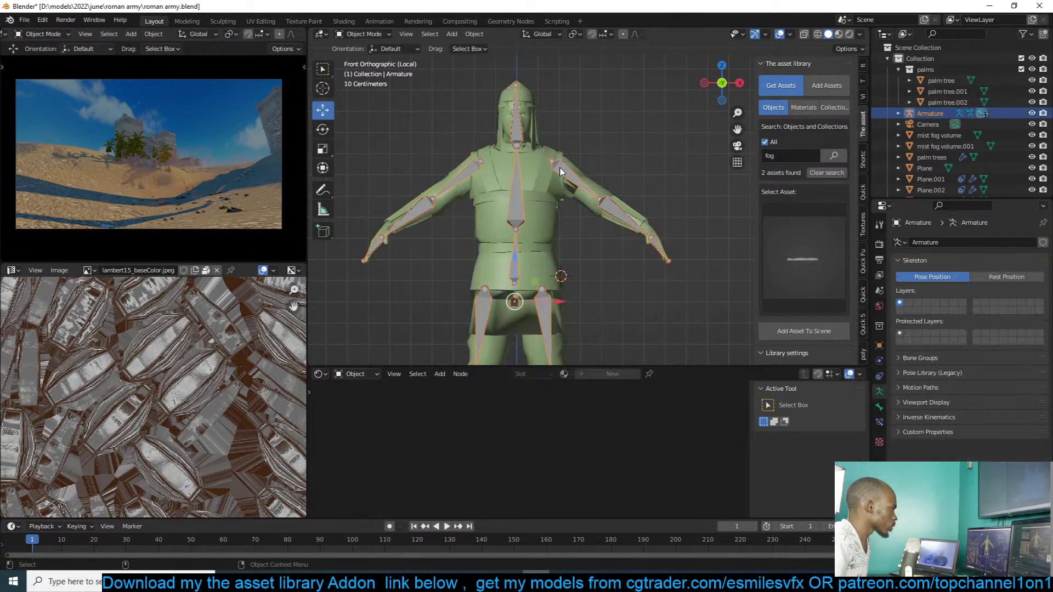
pyautogui.hotkey('ctrl', 'Tab')
pyautogui.click(560, 171)
pyautogui.press('Tab')
pyautogui.hotkey('ctrl', 'Tab')
pyautogui.click(525, 173)
pyautogui.hotkey('ctrl', 'Tab')
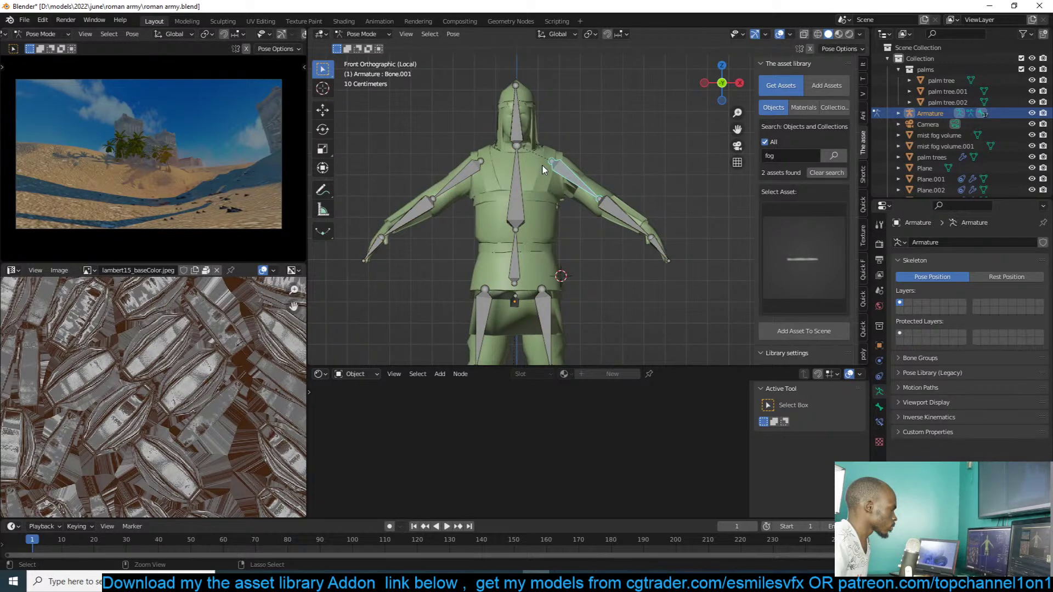
pyautogui.hotkey('ctrl', 'Tab')
pyautogui.click(544, 166)
pyautogui.hotkey('ctrl', 'Tab')
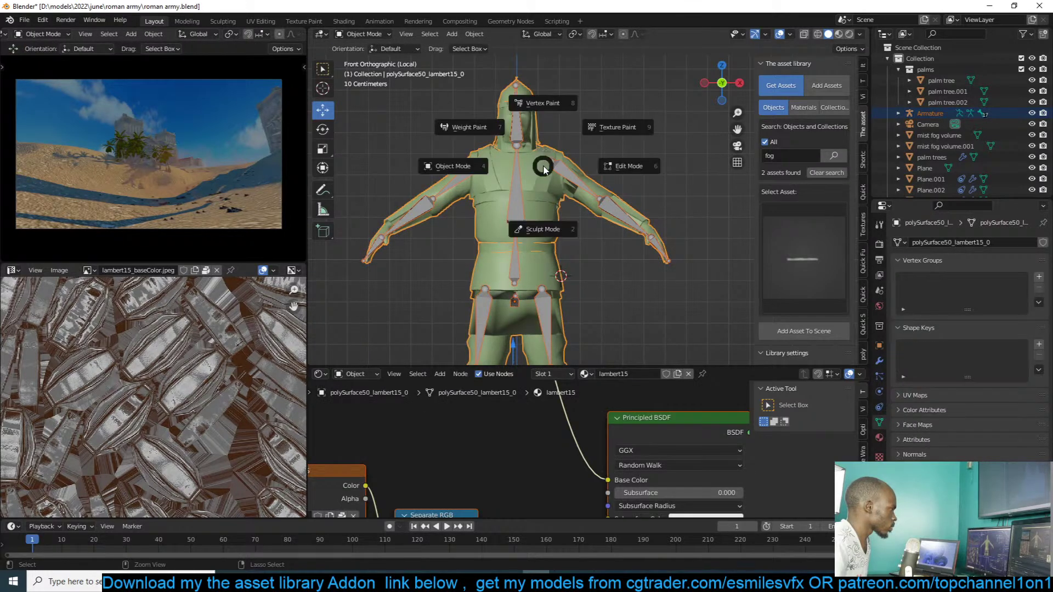
pyautogui.click(490, 173)
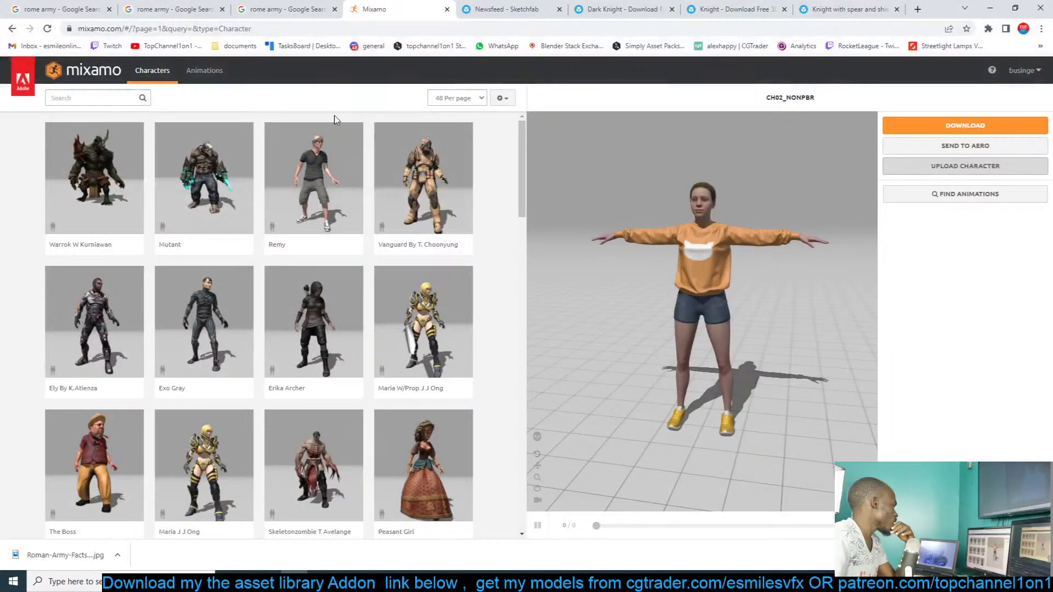
# - Find the Paladin J Nordstrom character in Mixamo, inspect its preview and download it as FBX Binary in T-pose
pyautogui.scroll(-10, 295, 319)
pyautogui.scroll(-15, 295, 319)
pyautogui.click(318, 247)
pyautogui.click(750, 220)
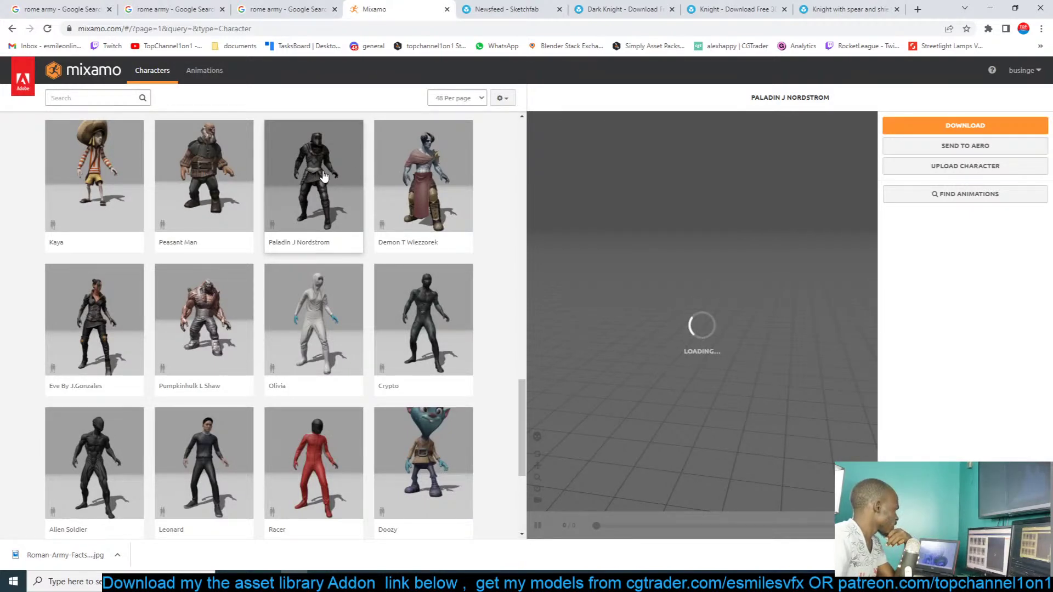
pyautogui.scroll(2, 328, 180)
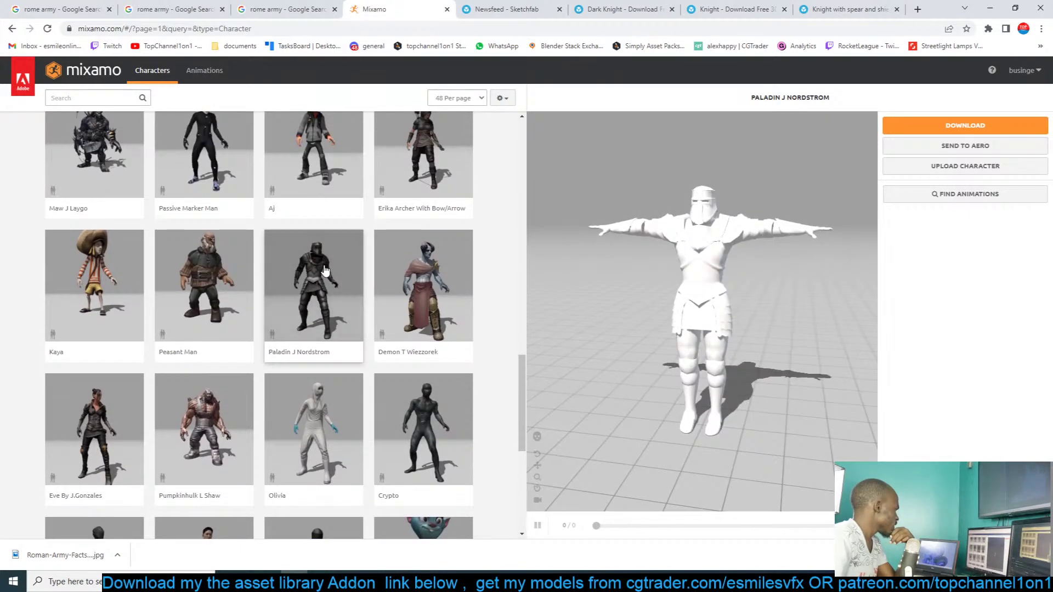
pyautogui.moveTo(629, 252); pyautogui.dragTo(862, 195)
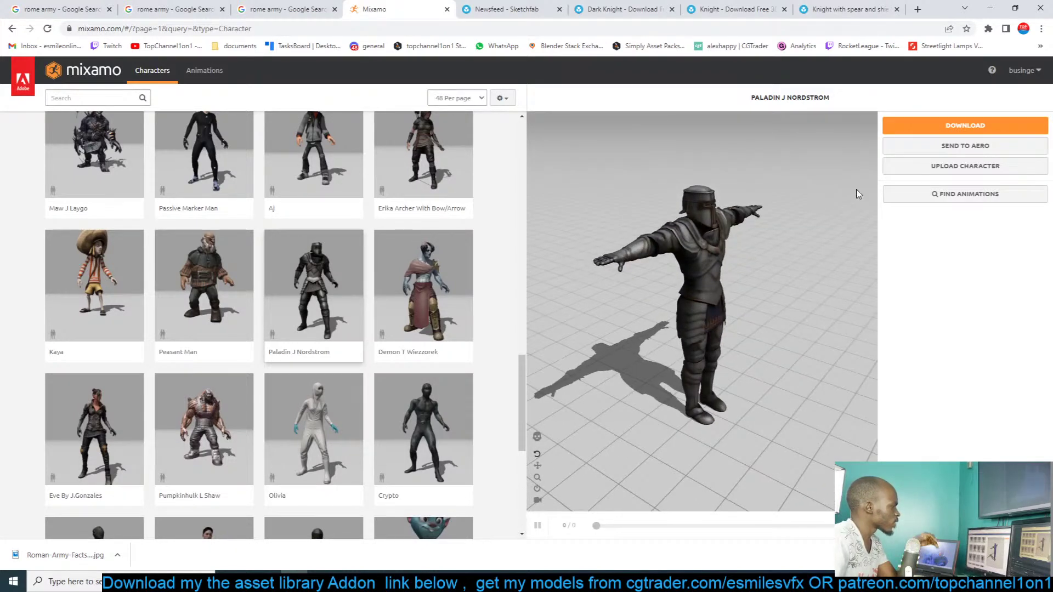
pyautogui.click(967, 126)
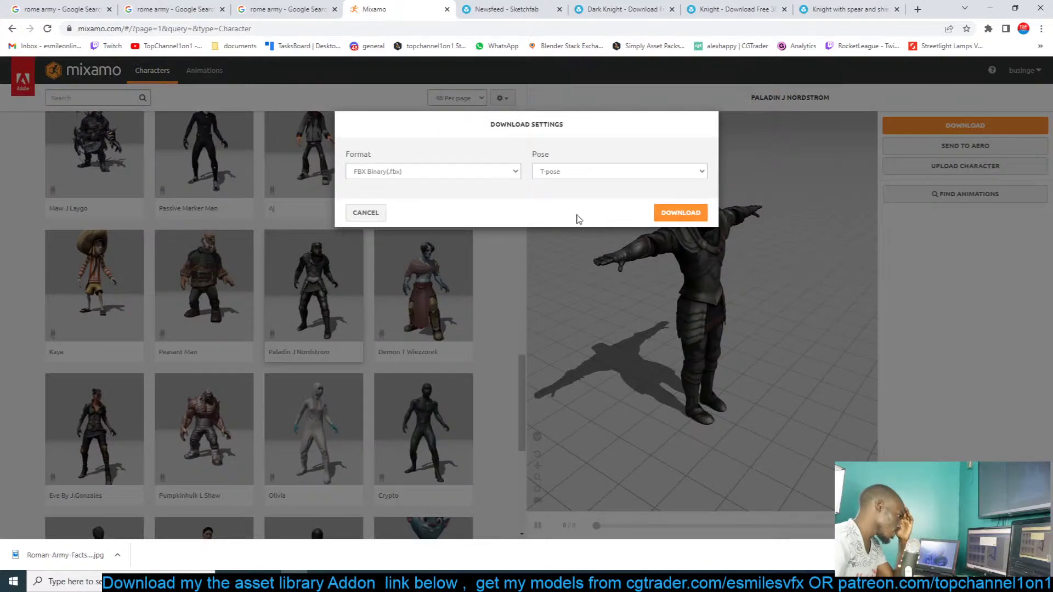
pyautogui.click(658, 214)
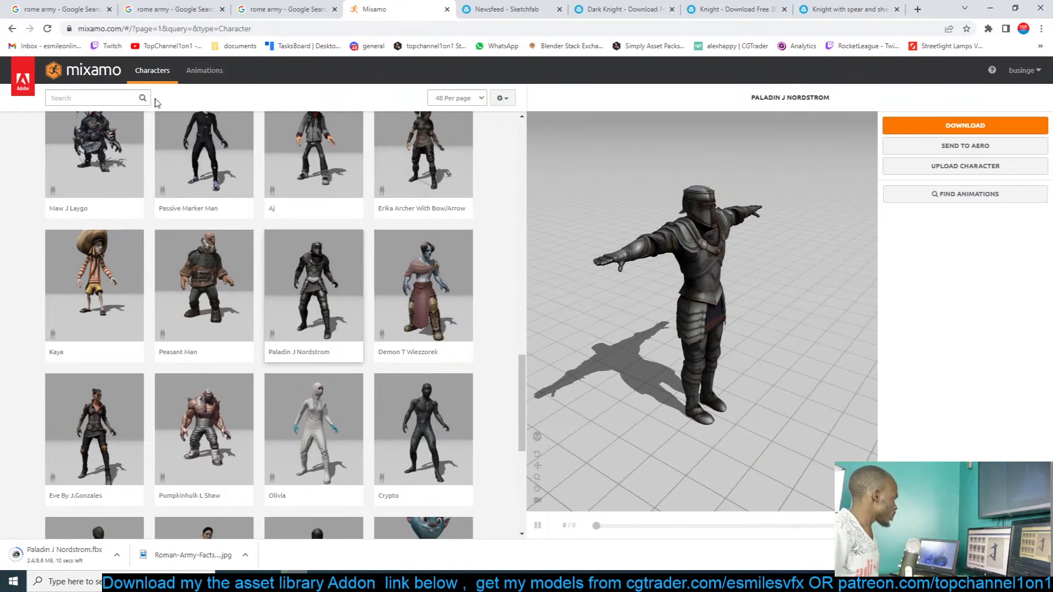
# - Search Mixamo for "walk" and switch the search to animations
pyautogui.click(142, 97)
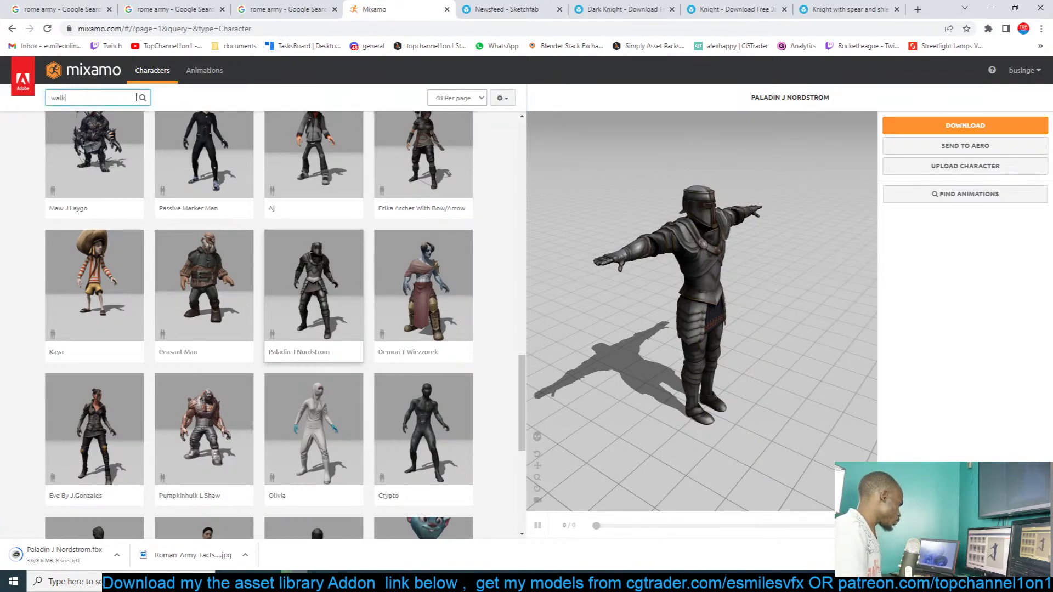
pyautogui.write('walk')
pyautogui.press('Return')
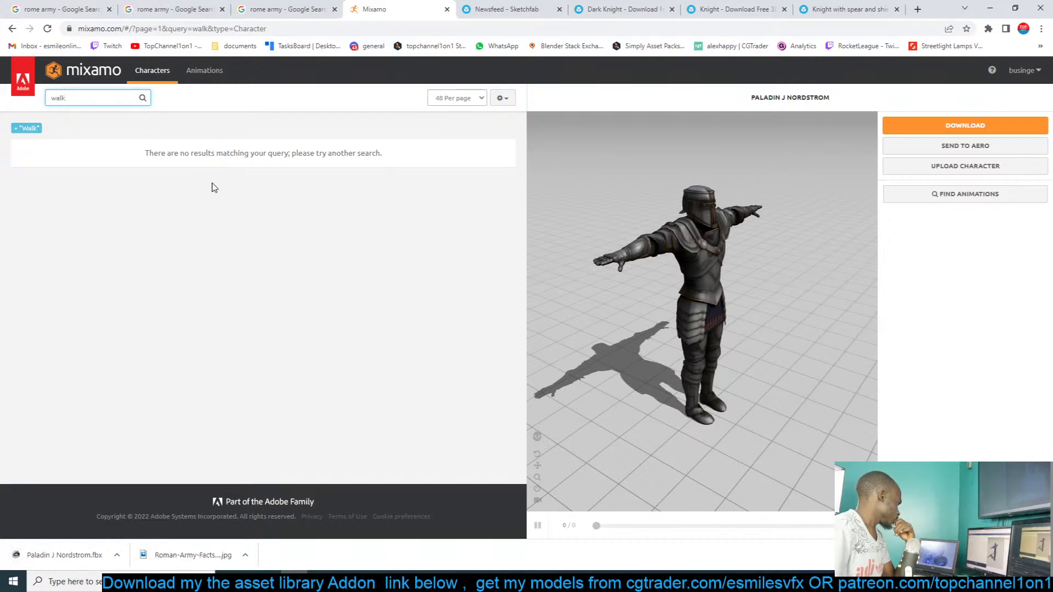
pyautogui.click(205, 70)
pyautogui.click(141, 99)
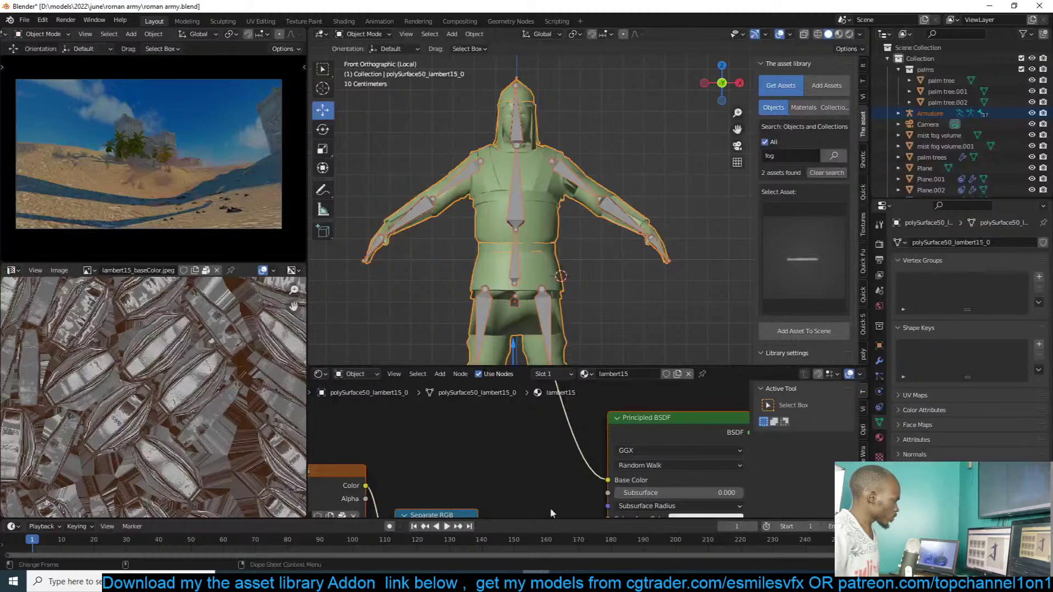
# - Switch to Blender, delete the old soldier mesh together with its armature, and leave local view
pyautogui.press('x')
pyautogui.click(438, 248)
pyautogui.scroll(-4, 541, 211)
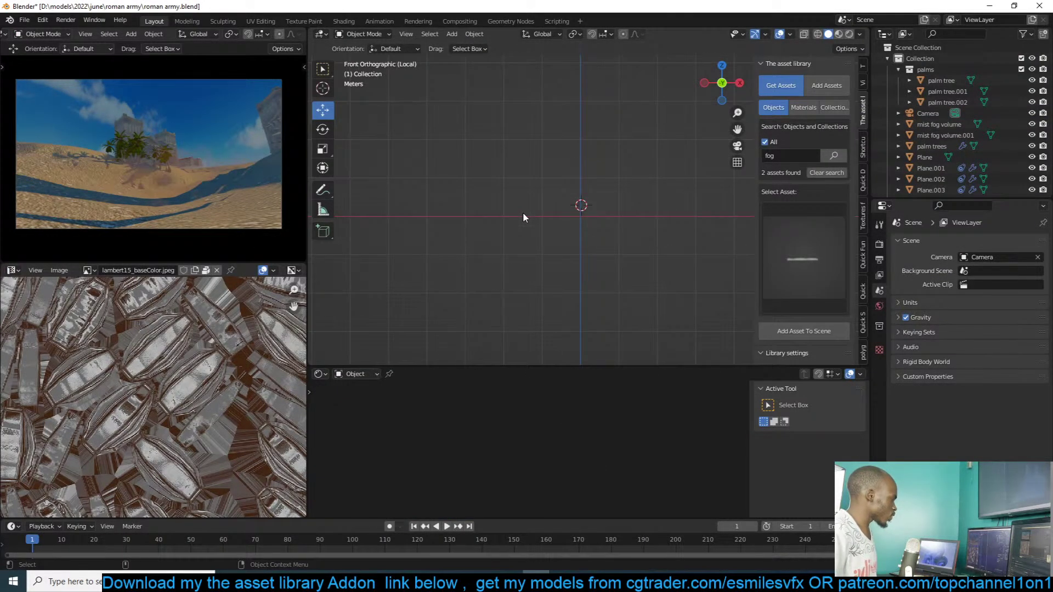
pyautogui.press('KP_Divide')
pyautogui.scroll(-2, 536, 207)
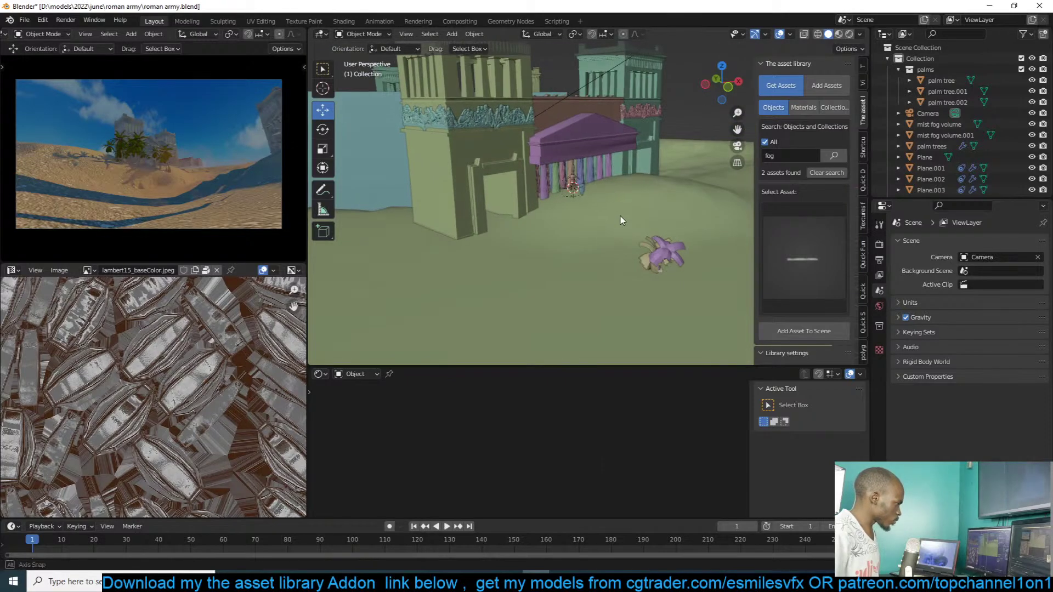
# - Delete the leftover soldier object standing by the temple columns and select the ground plane
pyautogui.scroll(3, 613, 205)
pyautogui.click(567, 167)
pyautogui.press('x')
pyautogui.click(544, 143)
pyautogui.click(470, 143)
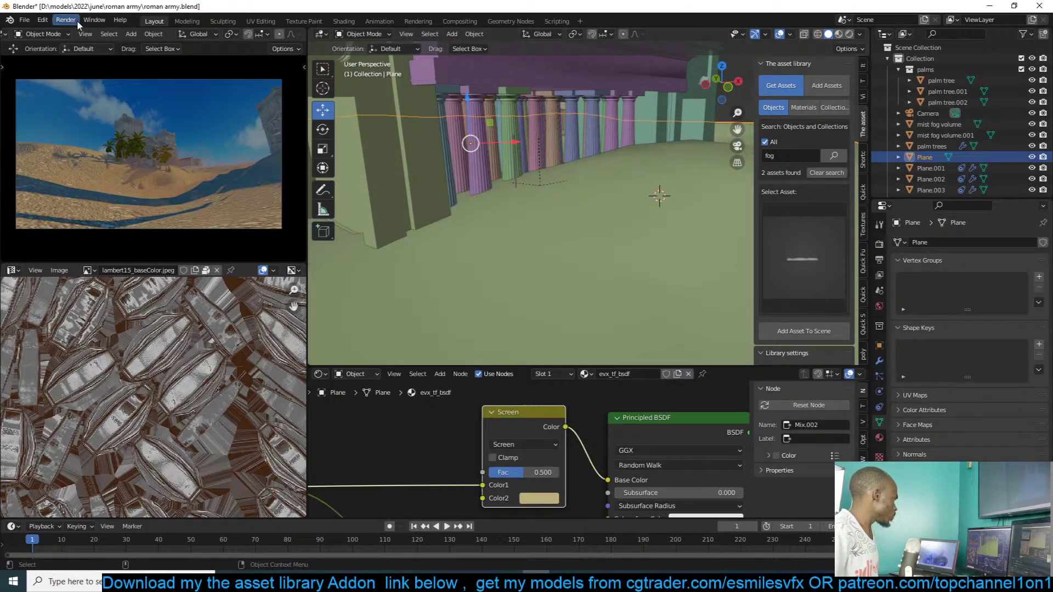
# - Import the Paladin J Nordstrom FBX file from the Downloads folder
pyautogui.click(24, 20)
pyautogui.moveTo(71, 168)
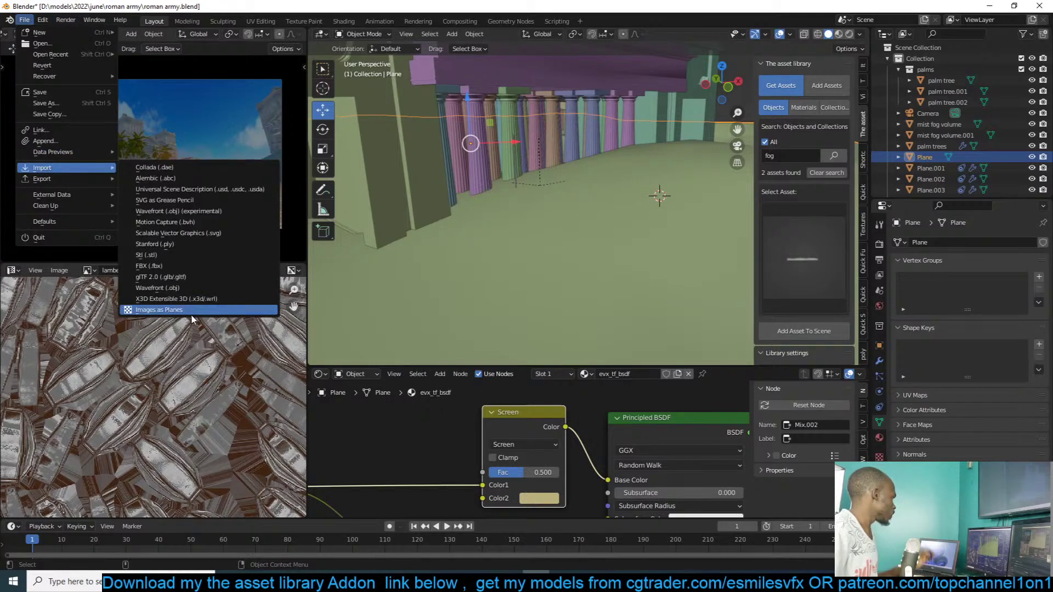
pyautogui.click(230, 265)
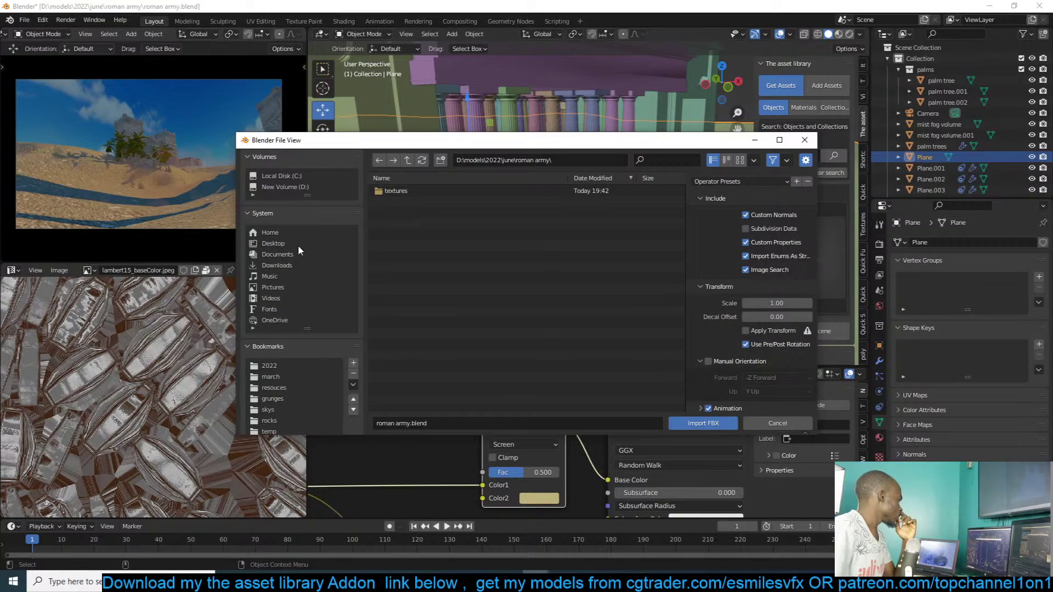
pyautogui.click(311, 186)
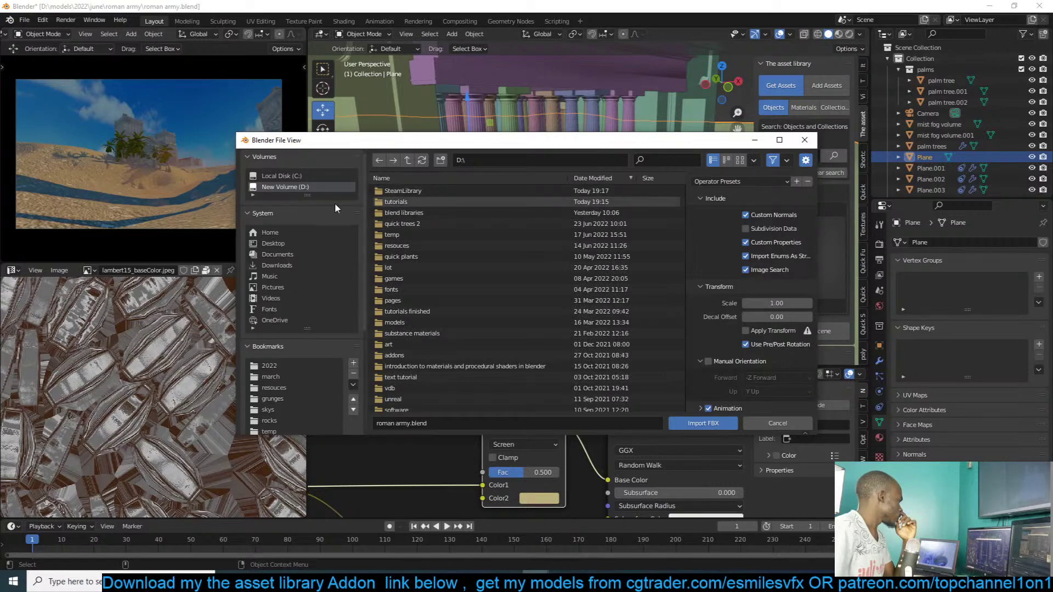
pyautogui.click(284, 266)
pyautogui.click(437, 192)
pyautogui.doubleClick(446, 388)
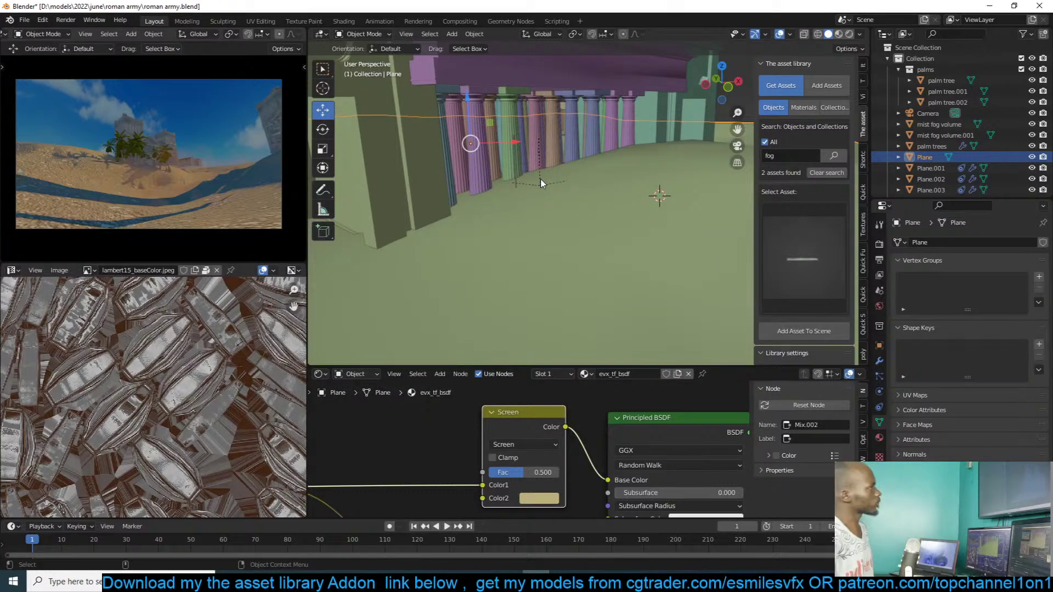
# - Raise the imported knight armature above the ground to a Z location of about 1.69 m
pyautogui.scroll(5, 545, 176)
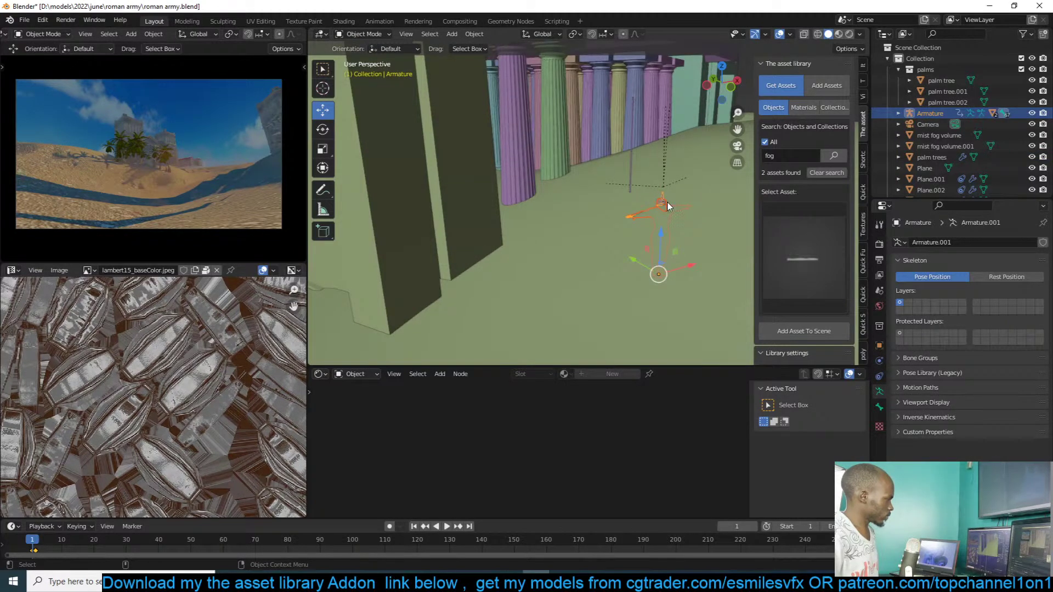
pyautogui.press('g')
pyautogui.click(679, 133)
pyautogui.press('KP_Decimal')
pyautogui.scroll(4, 677, 130)
pyautogui.moveTo(636, 141); pyautogui.dragTo(626, 97, button='middle')
# - Check the imported knight's armature in Pose Mode and return it to Object Mode
pyautogui.hotkey('ctrl', 'Tab')
pyautogui.scroll(-2, 642, 131)
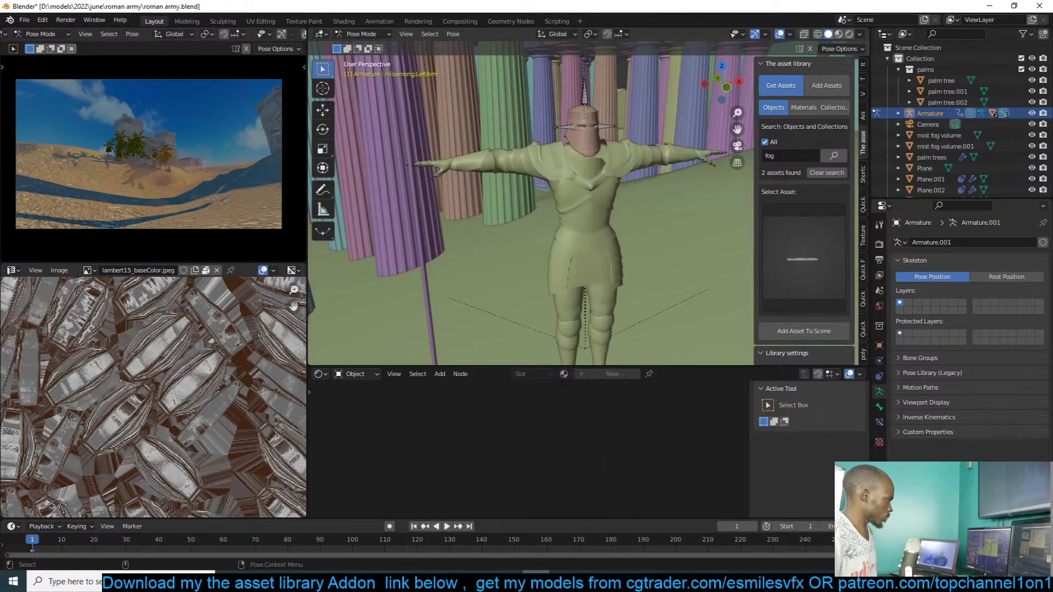
pyautogui.hotkey('ctrl', 'Tab')
# - Save the file and show the modifiers of the knight's body mesh
pyautogui.click(613, 204)
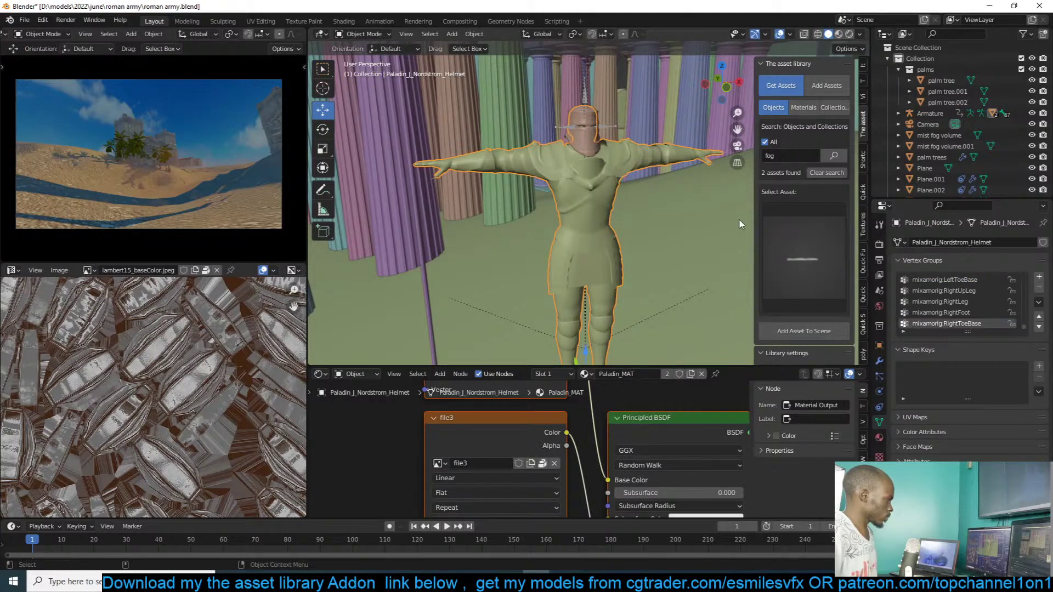
pyautogui.hotkey('ctrl', 's')
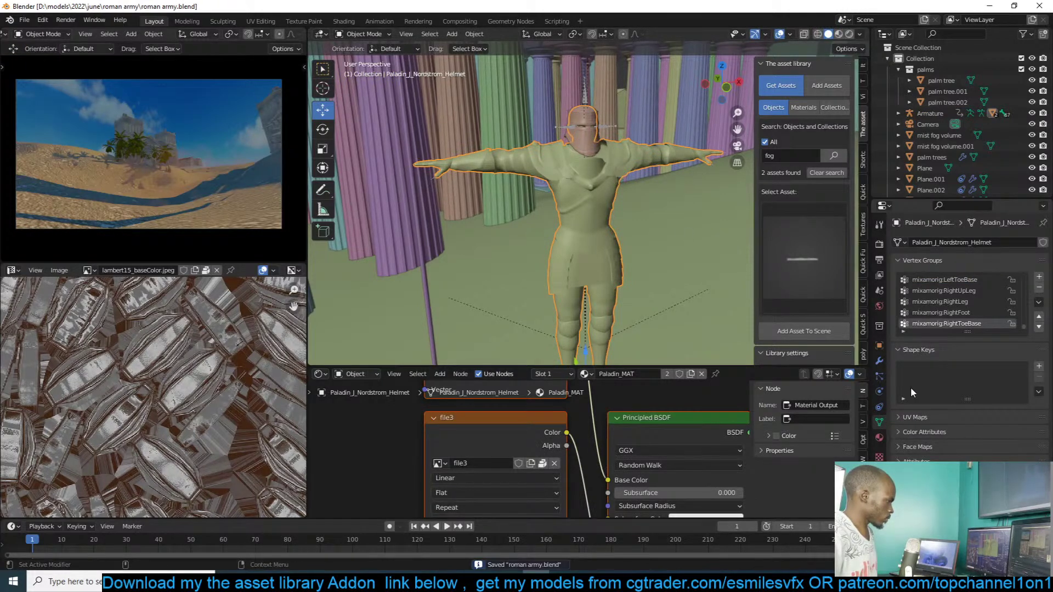
pyautogui.click(880, 359)
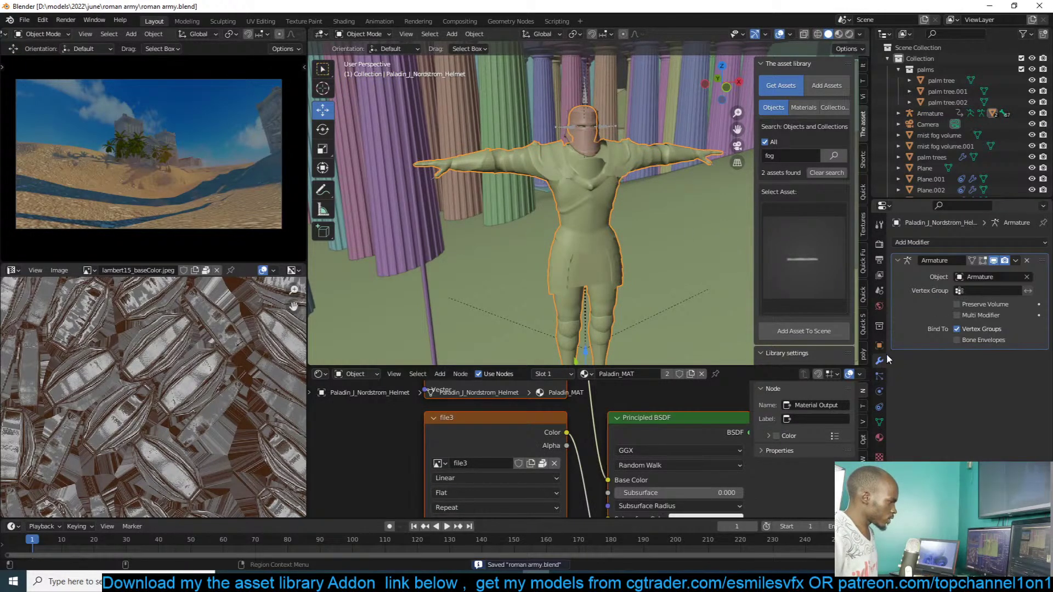
pyautogui.click(968, 243)
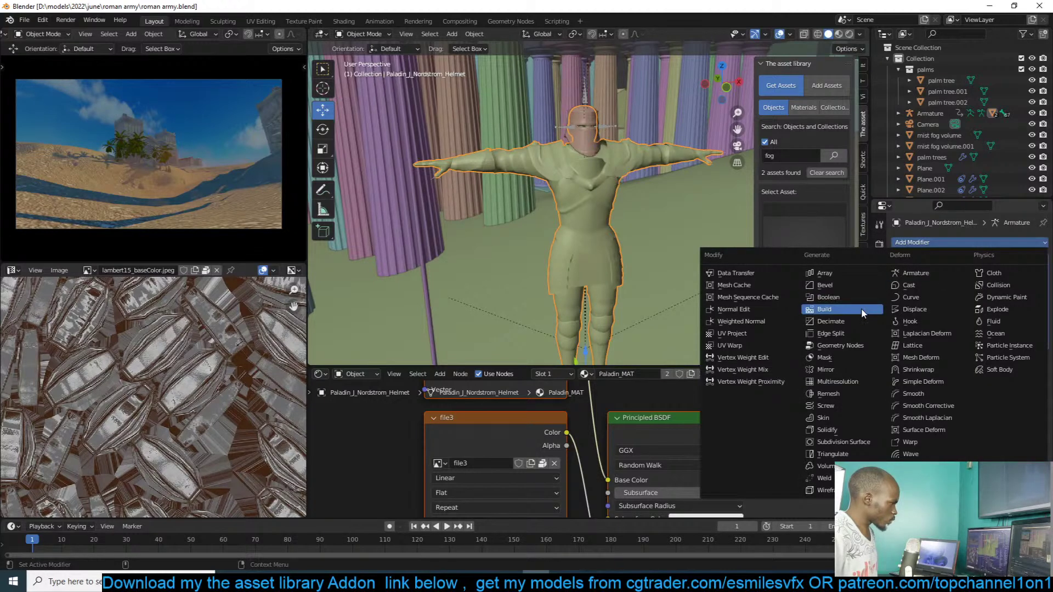
pyautogui.click(914, 309)
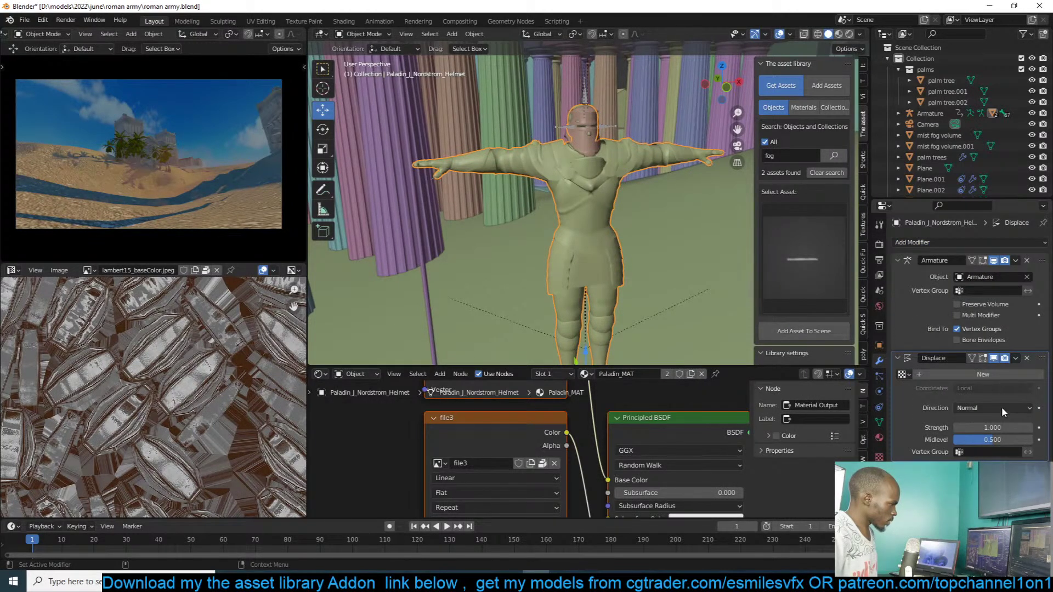
pyautogui.click(1028, 358)
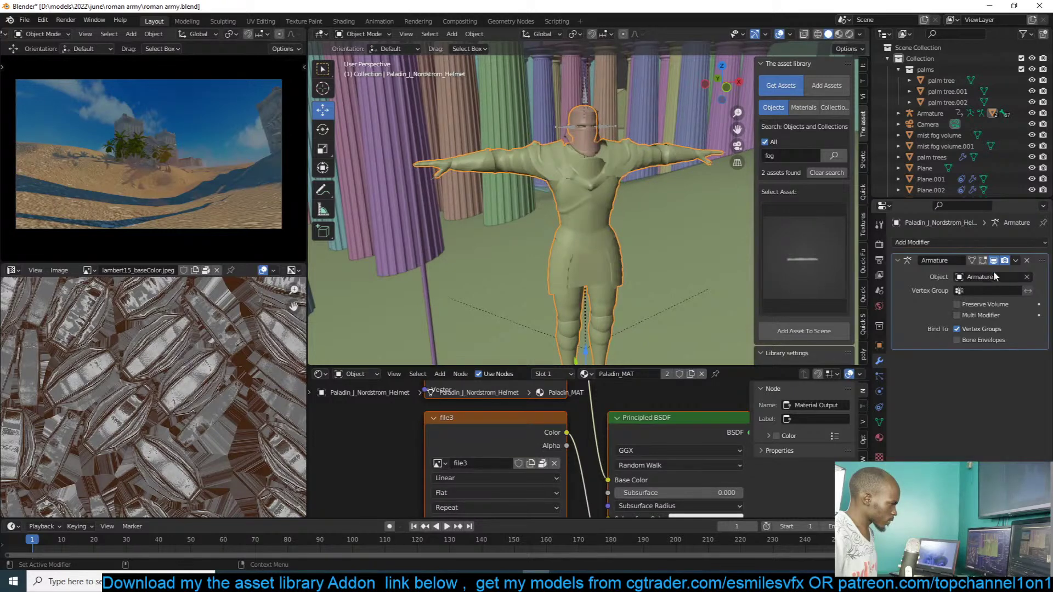
# - Add a Decimate modifier with ratio 0.1 to the knight's body mesh and apply it
pyautogui.click(999, 244)
pyautogui.click(866, 323)
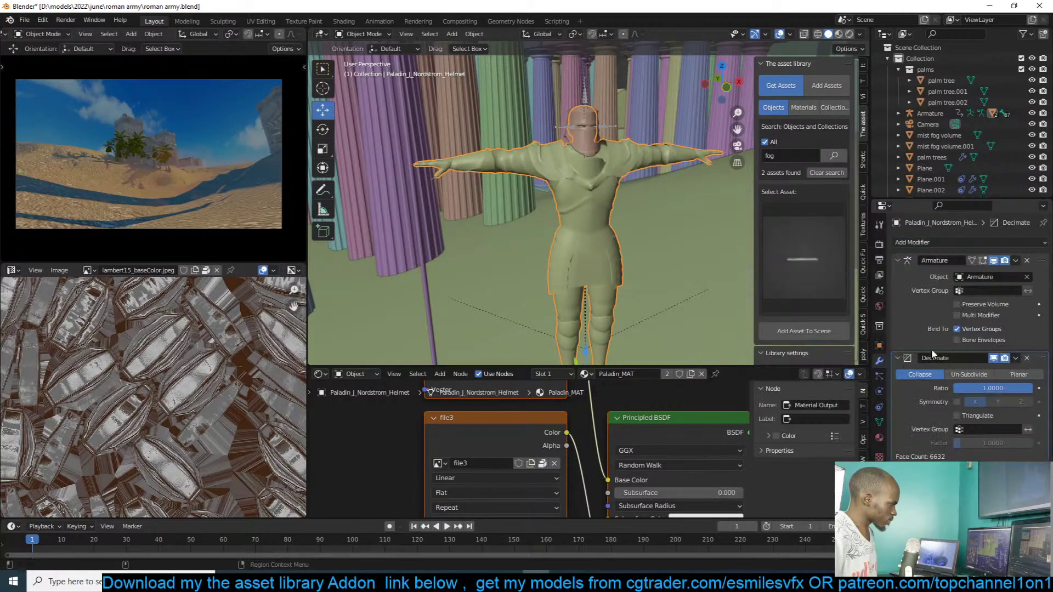
pyautogui.click(988, 389)
pyautogui.press('BackSpace')
pyautogui.write('0.1')
pyautogui.press('Return')
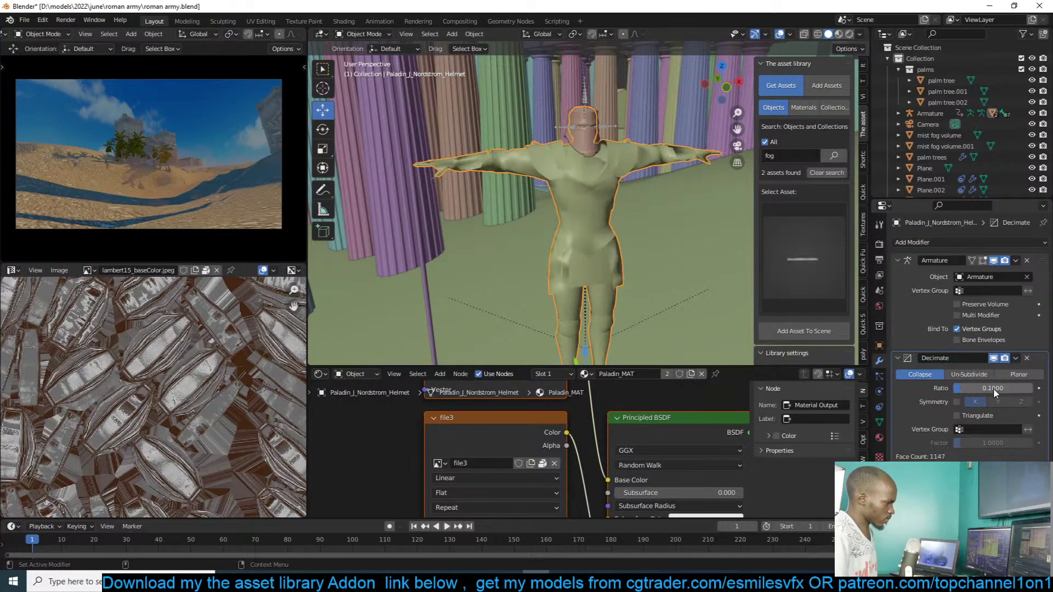
pyautogui.hotkey('ctrl', 'a')
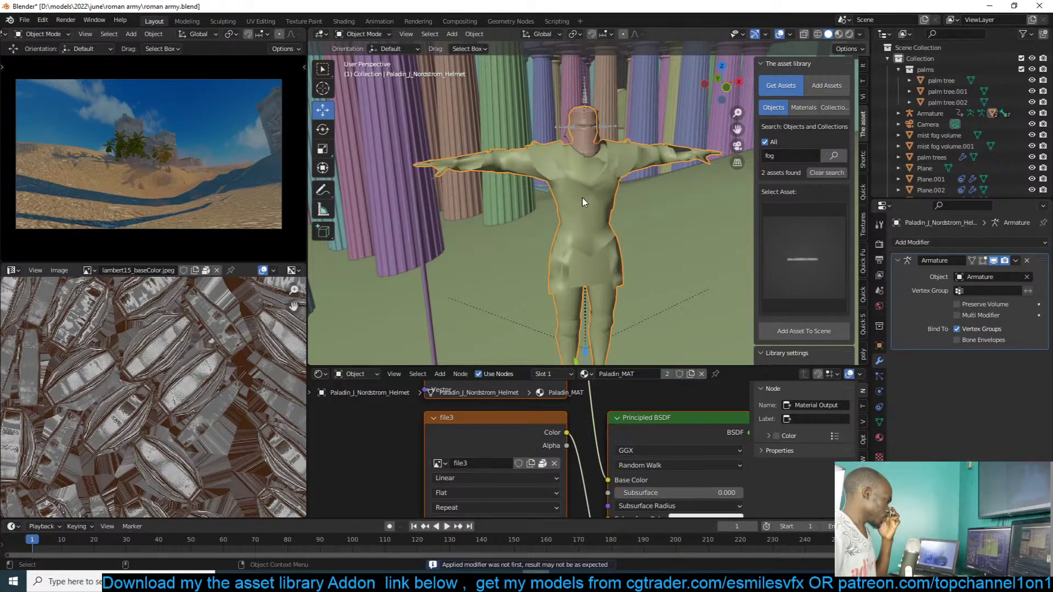
# - Save the file and show the viewport in Material Preview with the knight's armature selected
pyautogui.click(863, 262)
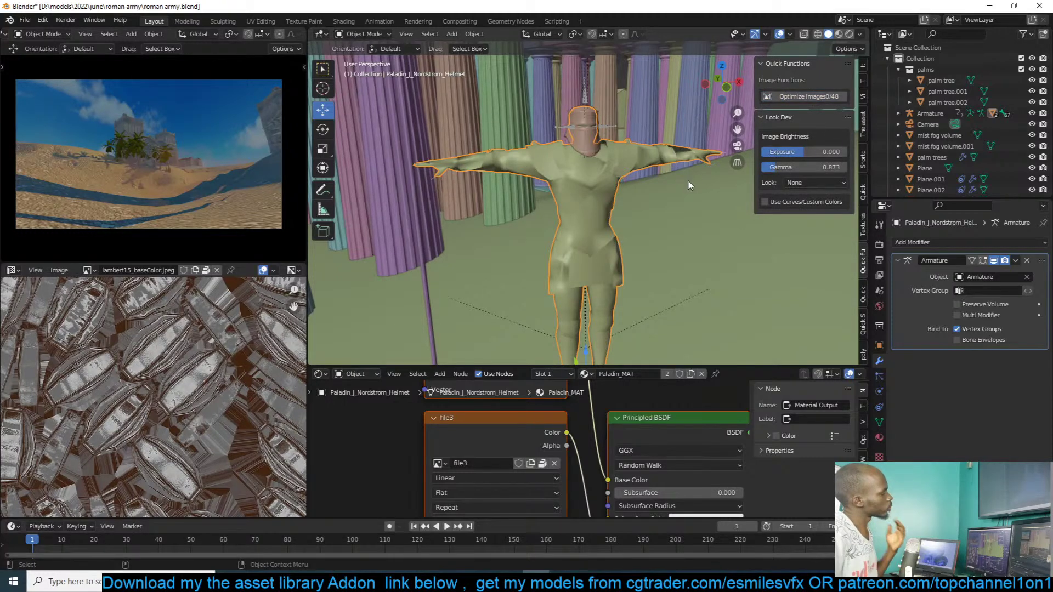
pyautogui.hotkey('ctrl', 's')
pyautogui.click(630, 128)
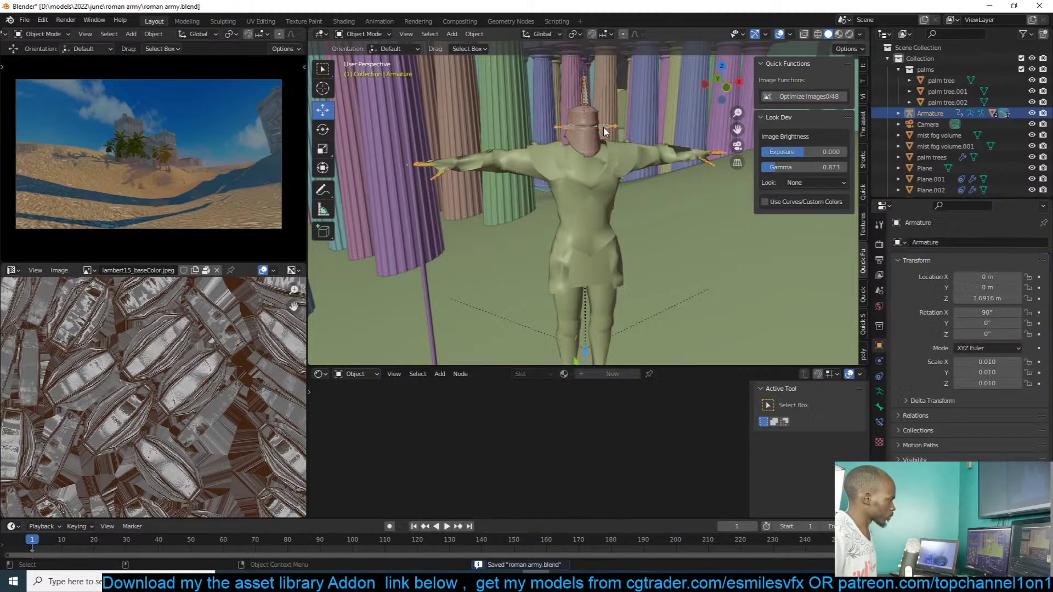
pyautogui.click(840, 34)
pyautogui.moveTo(607, 140)
pyautogui.mouseDown(button='middle')
pyautogui.moveTo(633, 131)
pyautogui.moveTo(560, 180)
pyautogui.moveTo(587, 189)
pyautogui.mouseUp(button='middle')
pyautogui.click(575, 252)
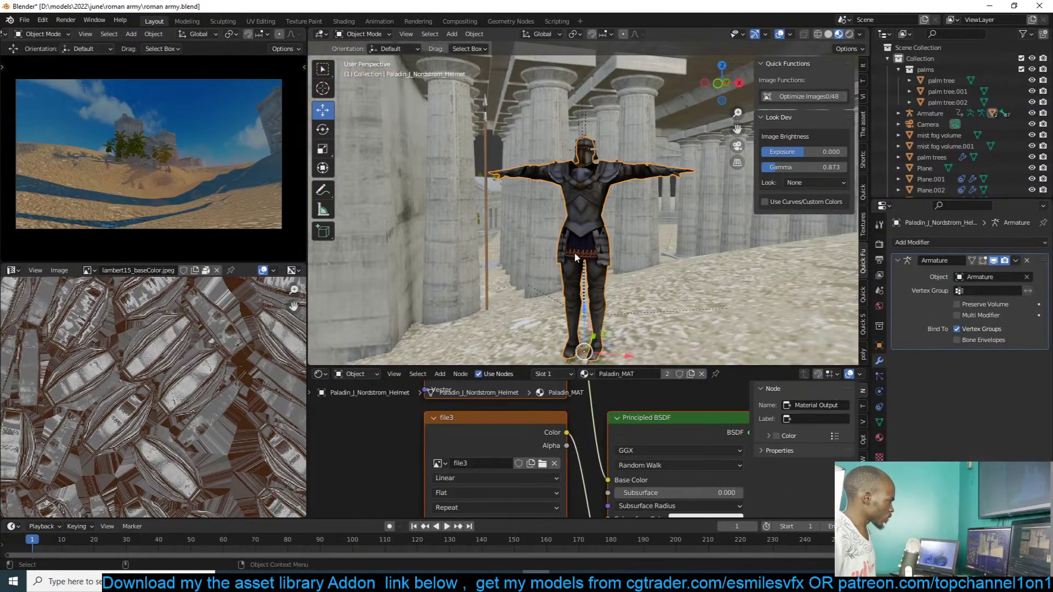
pyautogui.press('x')
pyautogui.click(489, 196)
pyautogui.moveTo(490, 196); pyautogui.dragTo(644, 209, button='middle')
# - Try rotating the knight's left forearm bone in Pose Mode, cancel the rotation and return the armature to Object Mode
pyautogui.click(601, 165)
pyautogui.click(584, 153)
pyautogui.hotkey('ctrl', 'Tab')
pyautogui.click(624, 162)
pyautogui.press('r')
pyautogui.rightClick(632, 256)
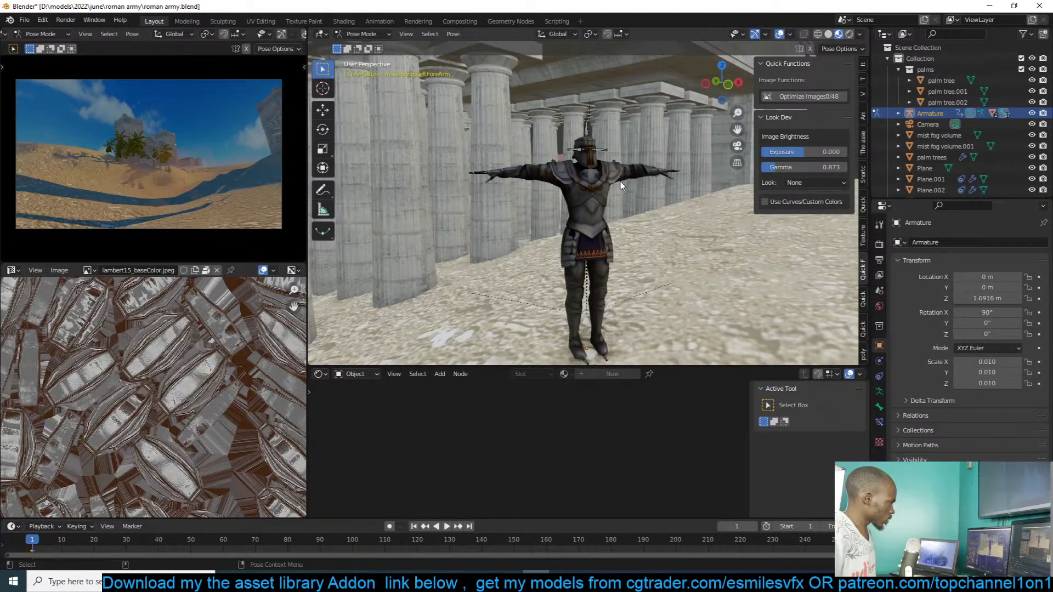
pyautogui.hotkey('ctrl', 'Tab')
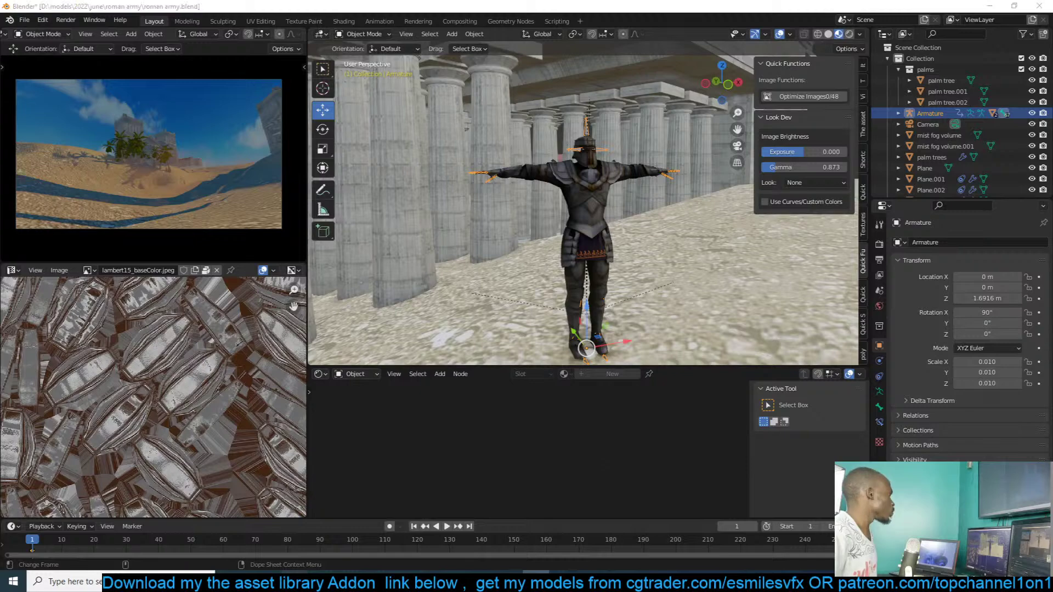
# - Switch to Mixamo, browse the walk animations and preview Iv Pole Walking on the knight
pyautogui.click(294, 581)
pyautogui.scroll(-7, 203, 305)
pyautogui.scroll(-2, 210, 303)
pyautogui.scroll(-3, 209, 303)
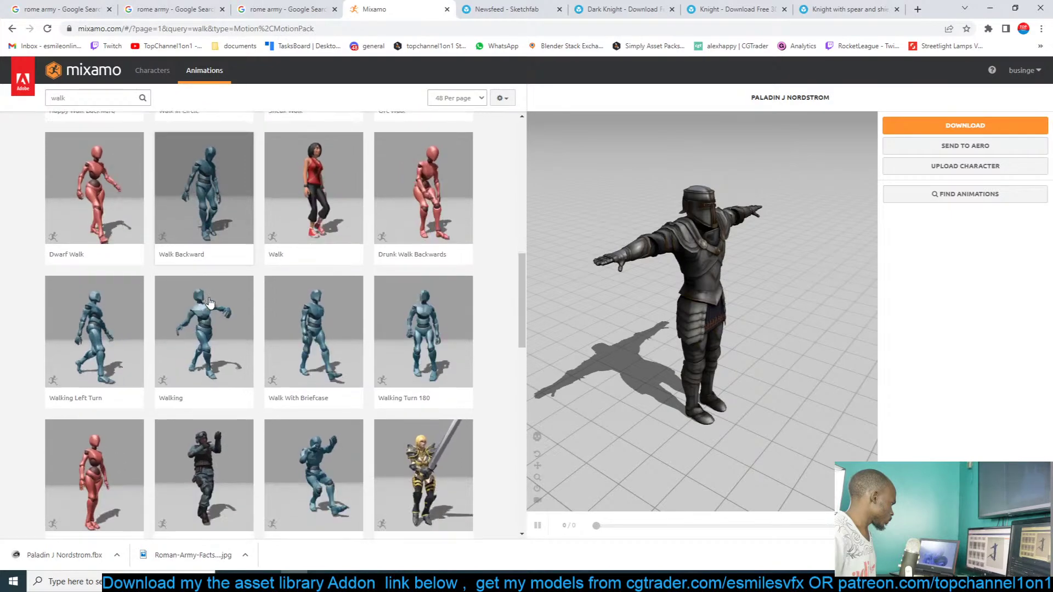
pyautogui.scroll(-2, 211, 303)
pyautogui.scroll(-2, 211, 303)
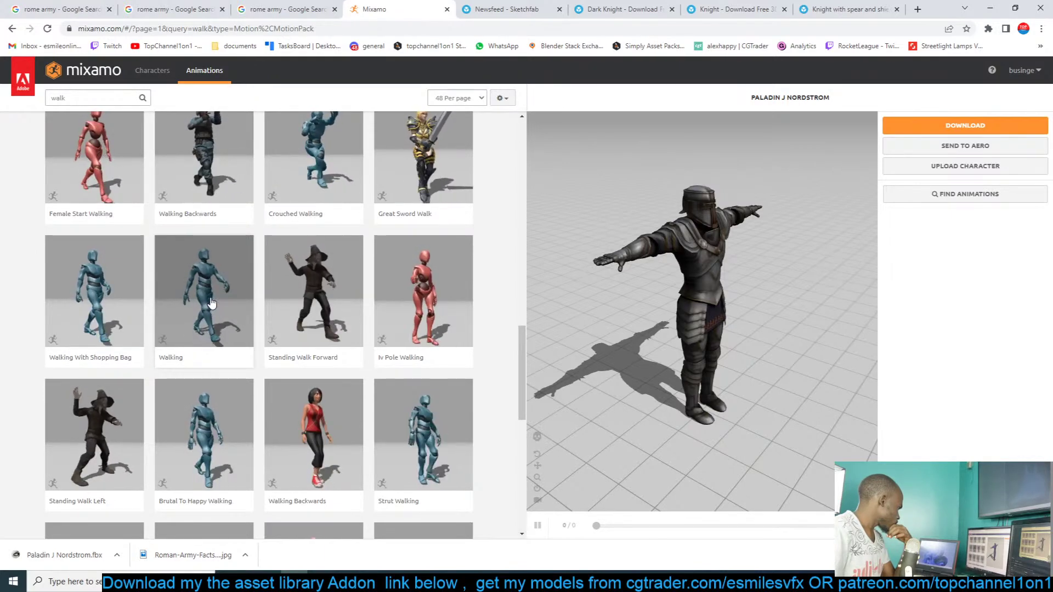
pyautogui.click(416, 297)
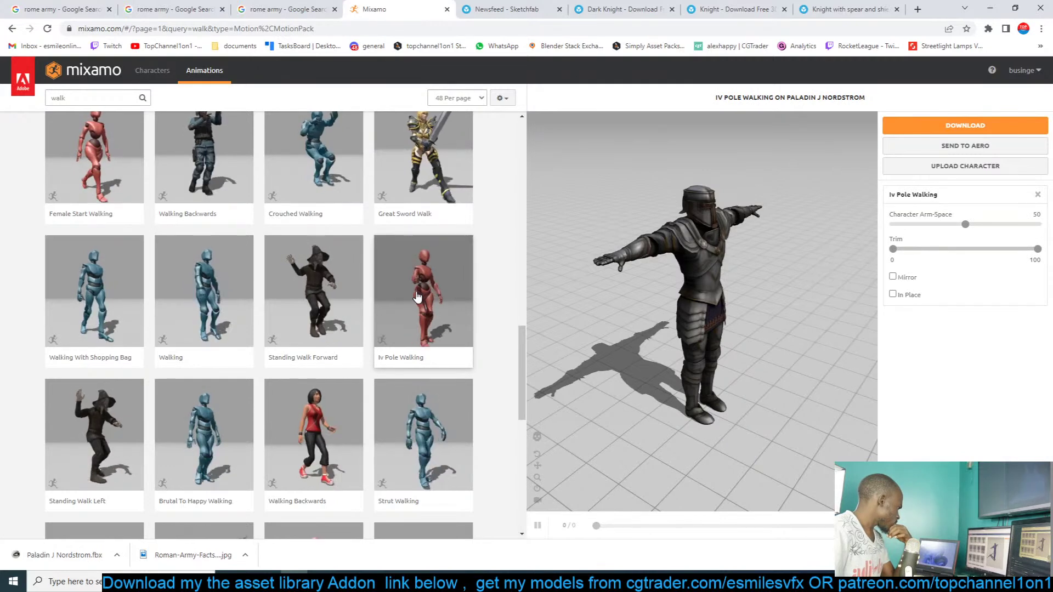
pyautogui.scroll(-1, 417, 296)
pyautogui.scroll(-2, 417, 296)
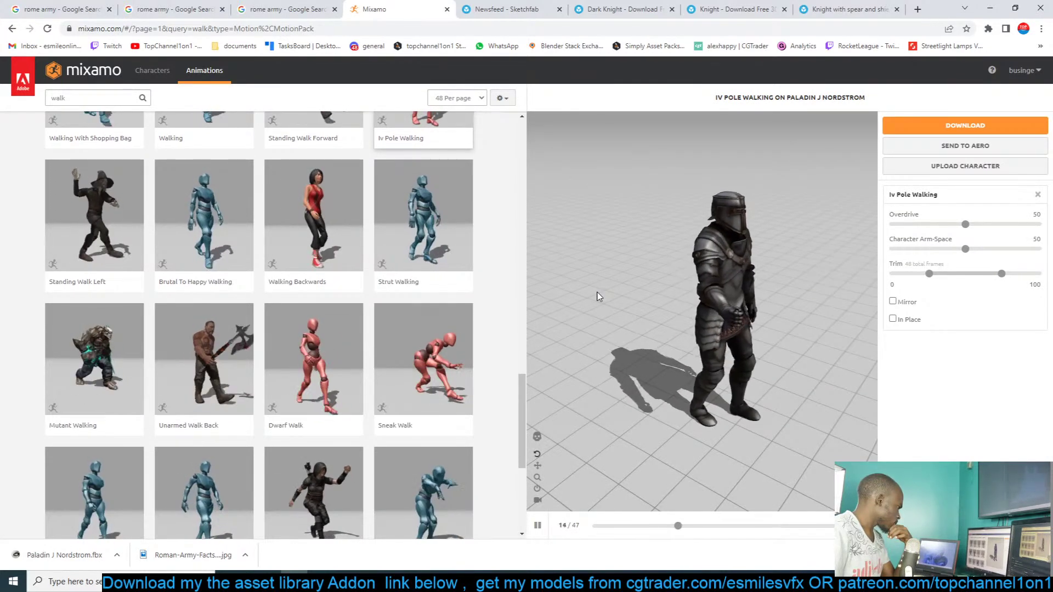
pyautogui.scroll(-3, 296, 301)
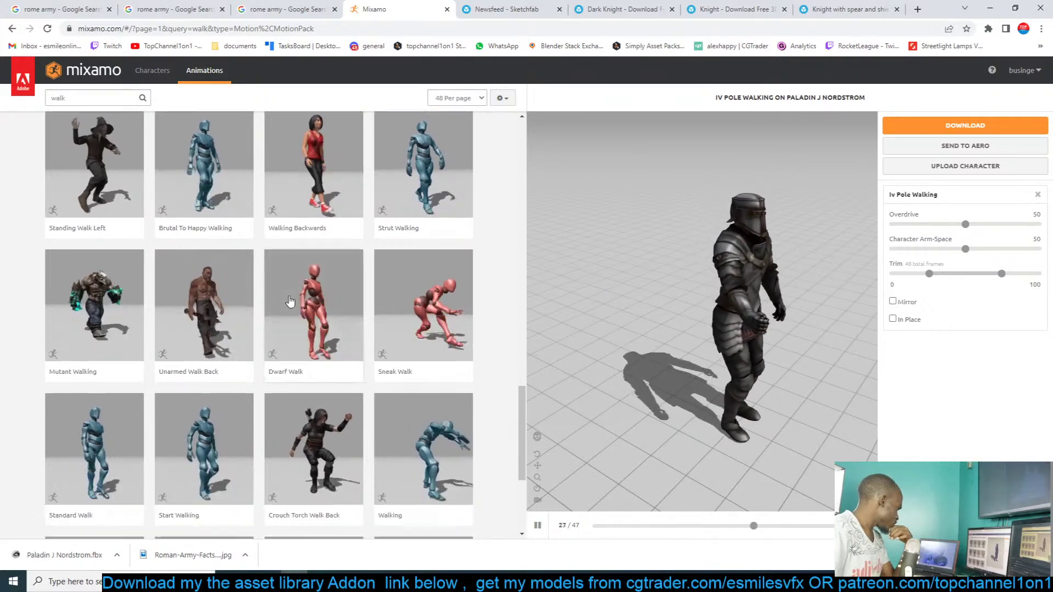
# - Apply Start Walking to the knight, download it as FBX Binary without skin at 30 frames per second, and switch back to Blender
pyautogui.click(216, 319)
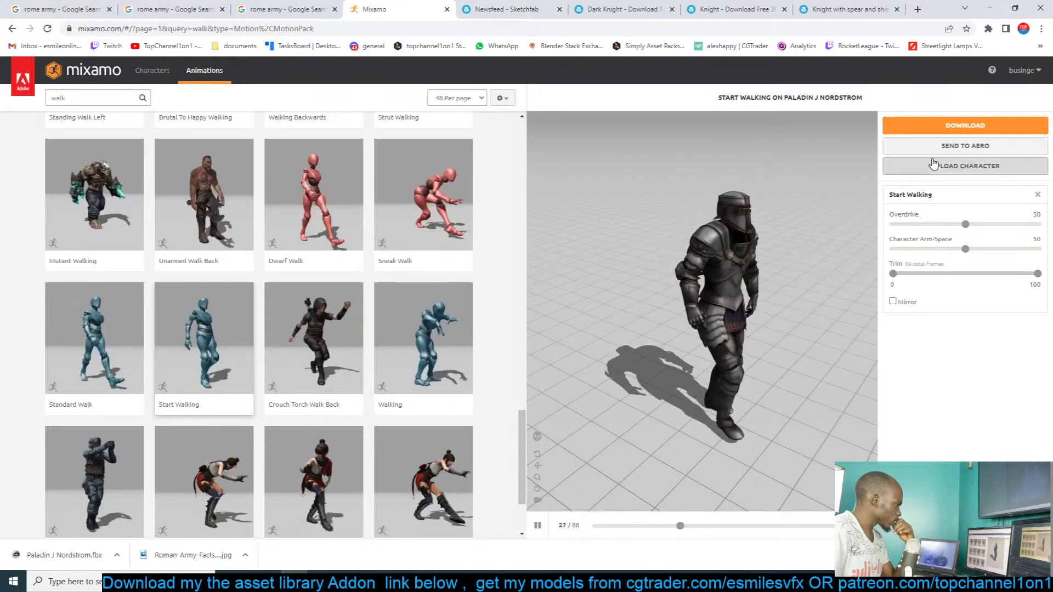
pyautogui.click(965, 125)
pyautogui.click(615, 171)
pyautogui.click(588, 192)
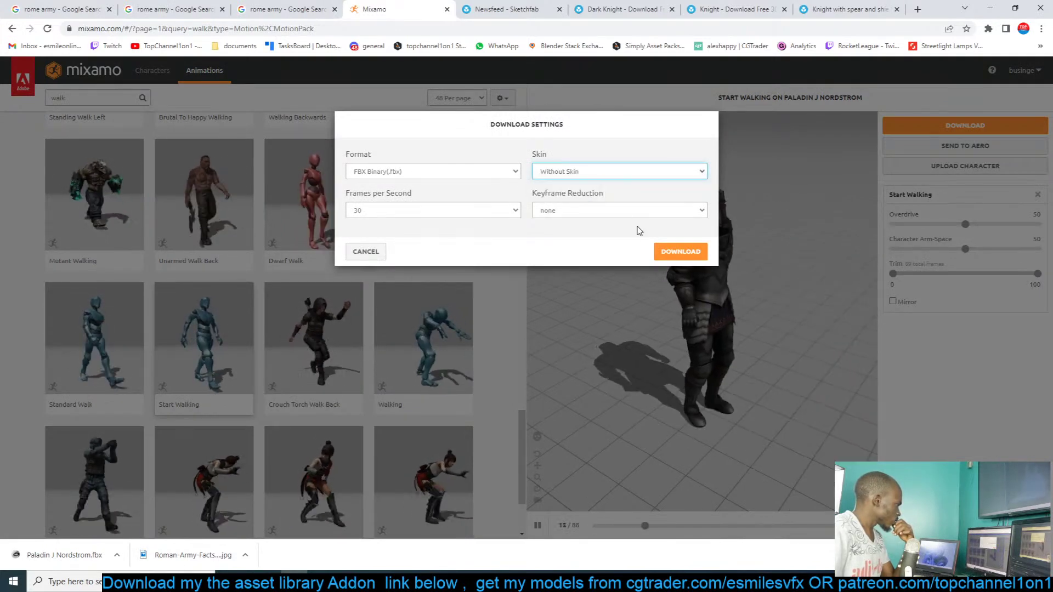
pyautogui.click(661, 251)
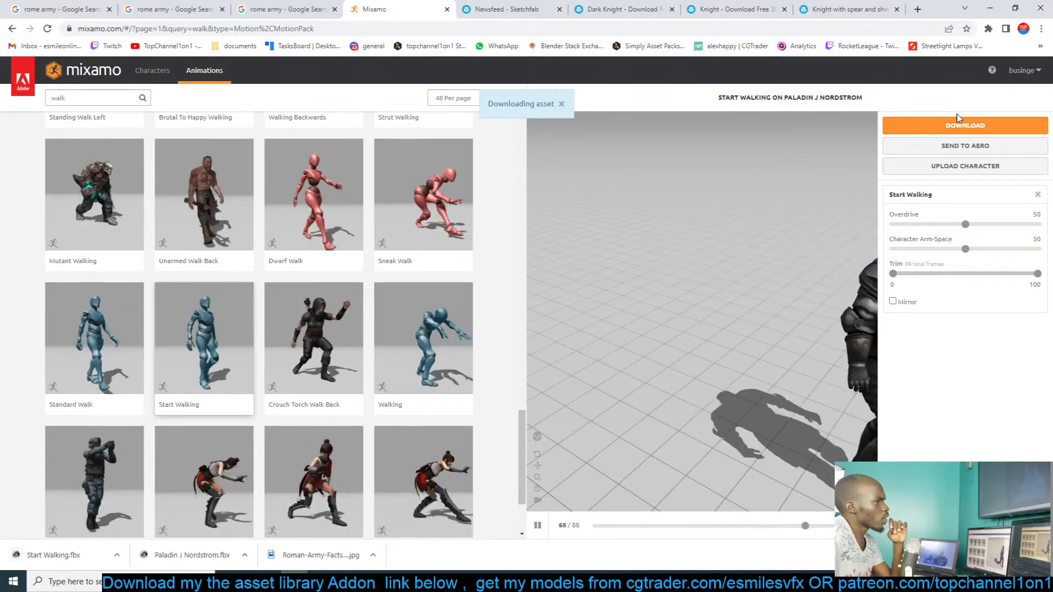
pyautogui.click(990, 8)
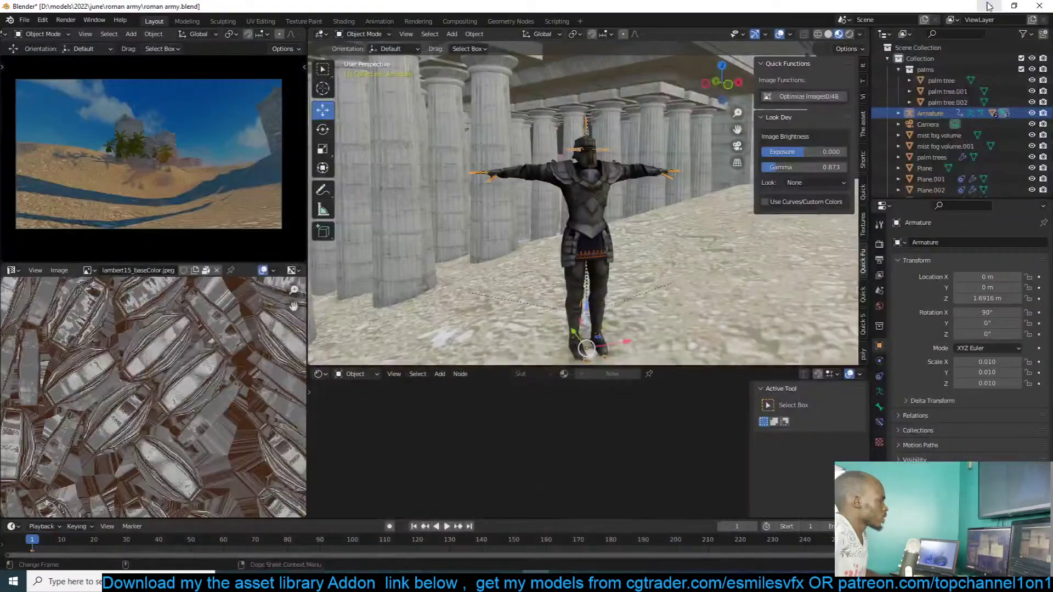
# - Switch to Mixamo, search the animations for march, browse the results, and return to Blender
pyautogui.click(304, 582)
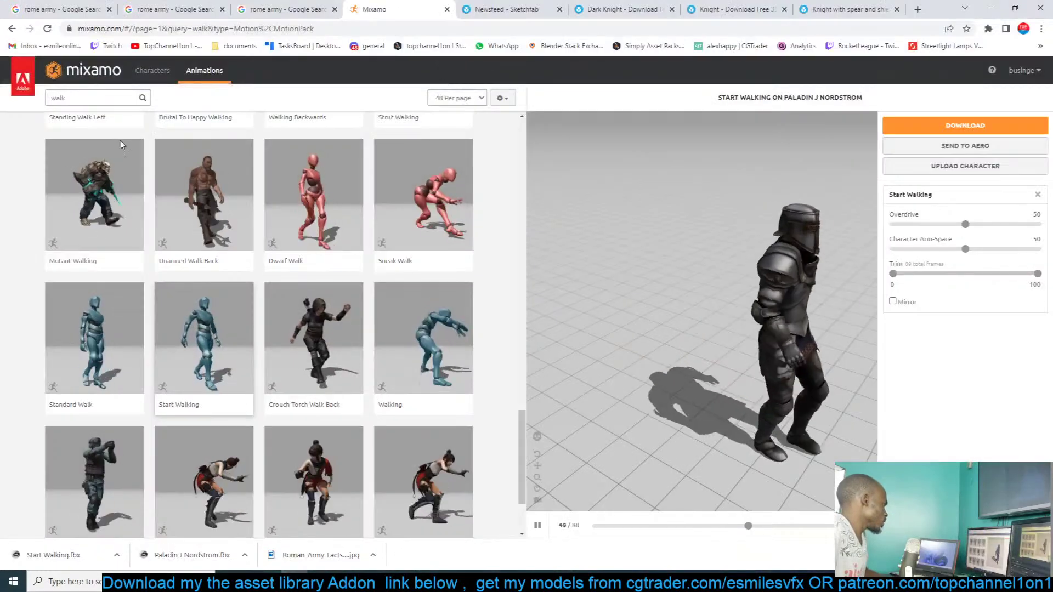
pyautogui.click(98, 99)
pyautogui.press('BackSpace')
pyautogui.press('BackSpace')
pyautogui.press('BackSpace')
pyautogui.press('BackSpace')
pyautogui.write('a')
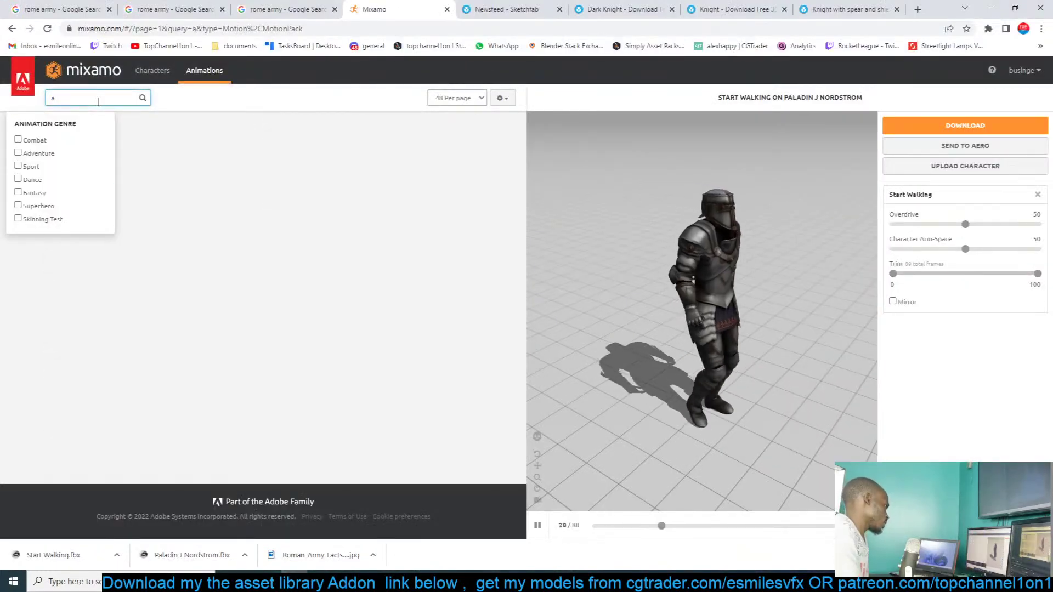
pyautogui.press('BackSpace')
pyautogui.write('mar')
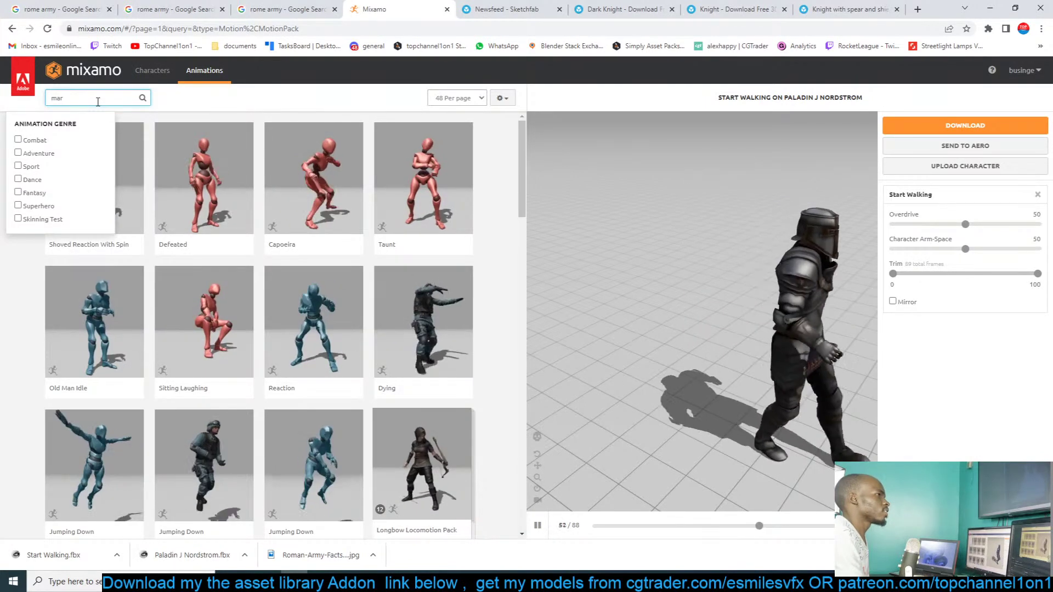
pyautogui.write('ch')
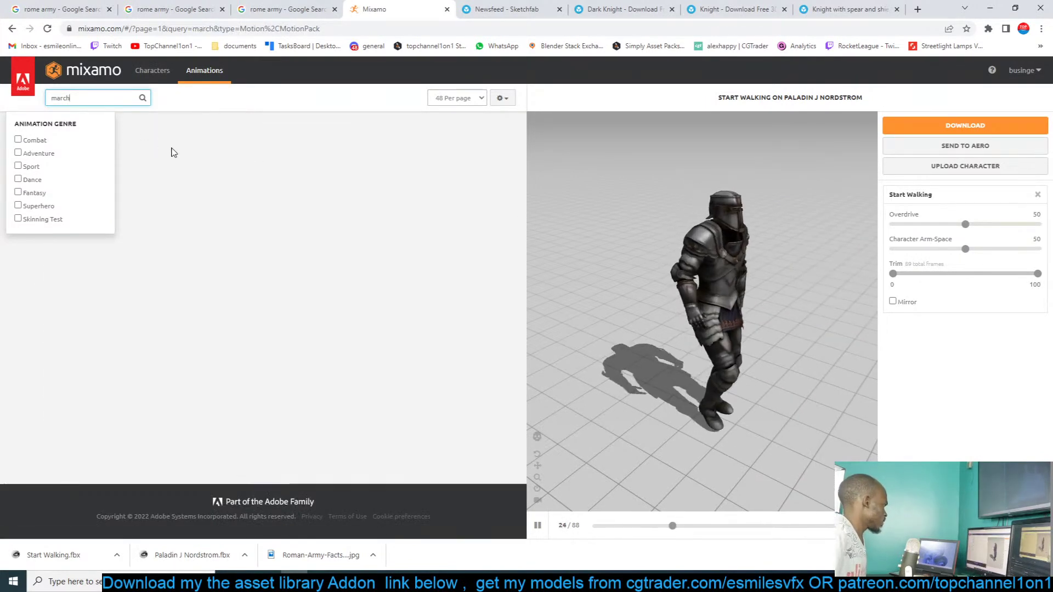
pyautogui.click(289, 106)
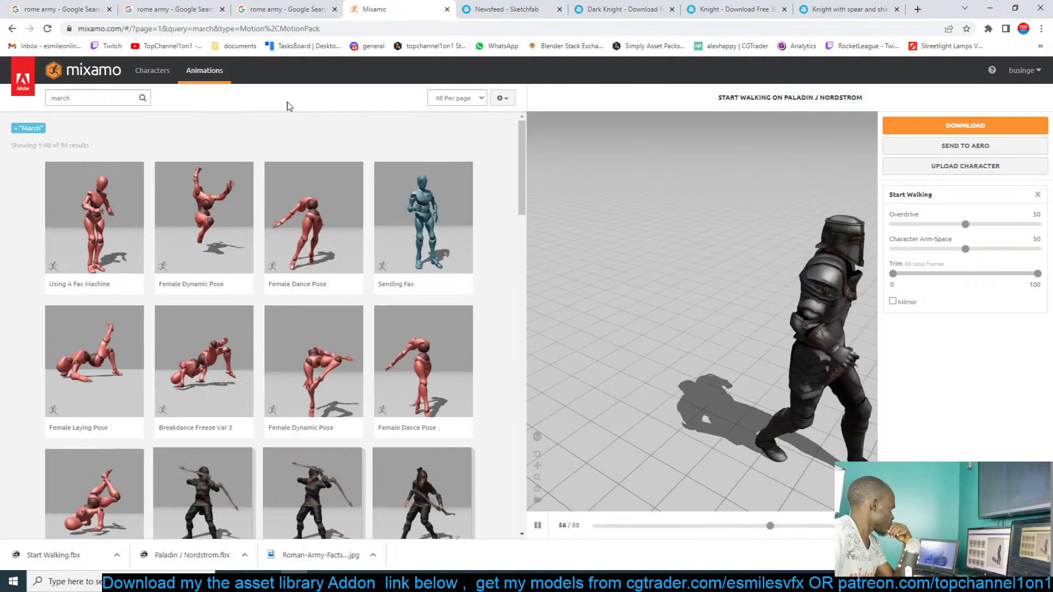
pyautogui.scroll(-6, 333, 189)
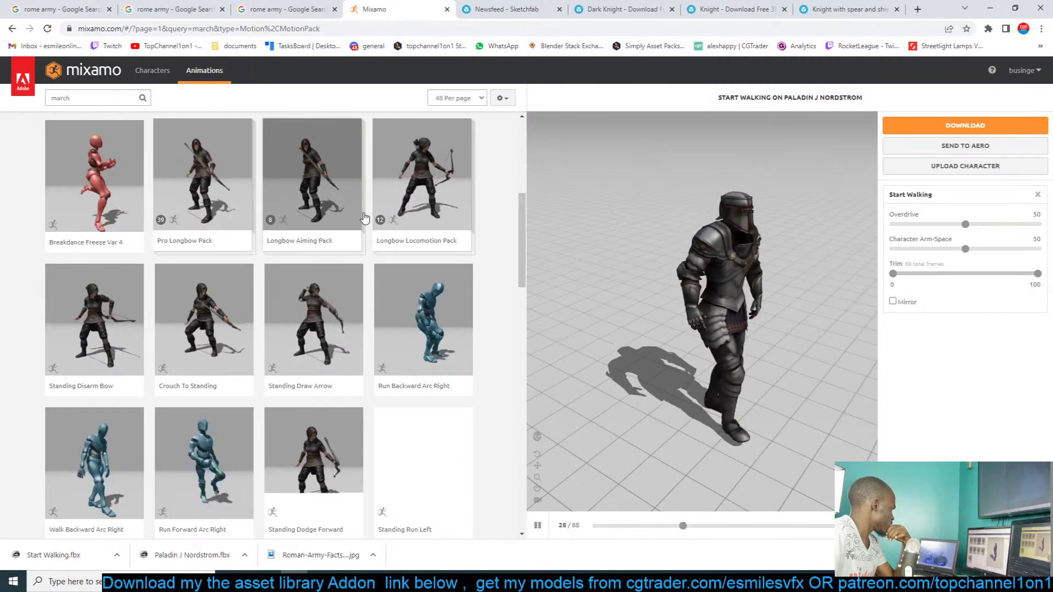
pyautogui.scroll(5, 363, 217)
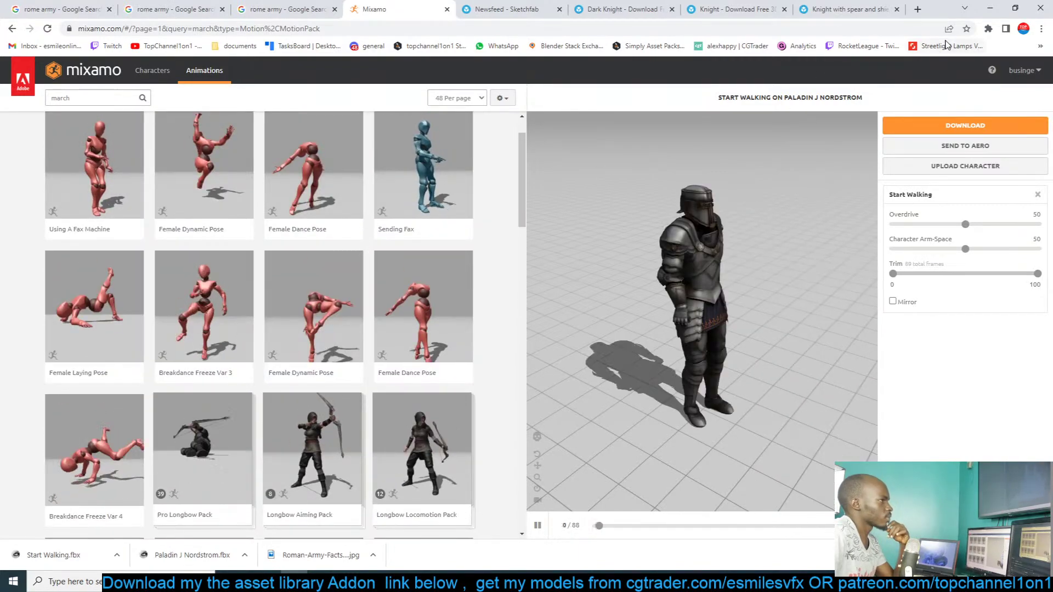
pyautogui.hotkey('alt', 'Tab')
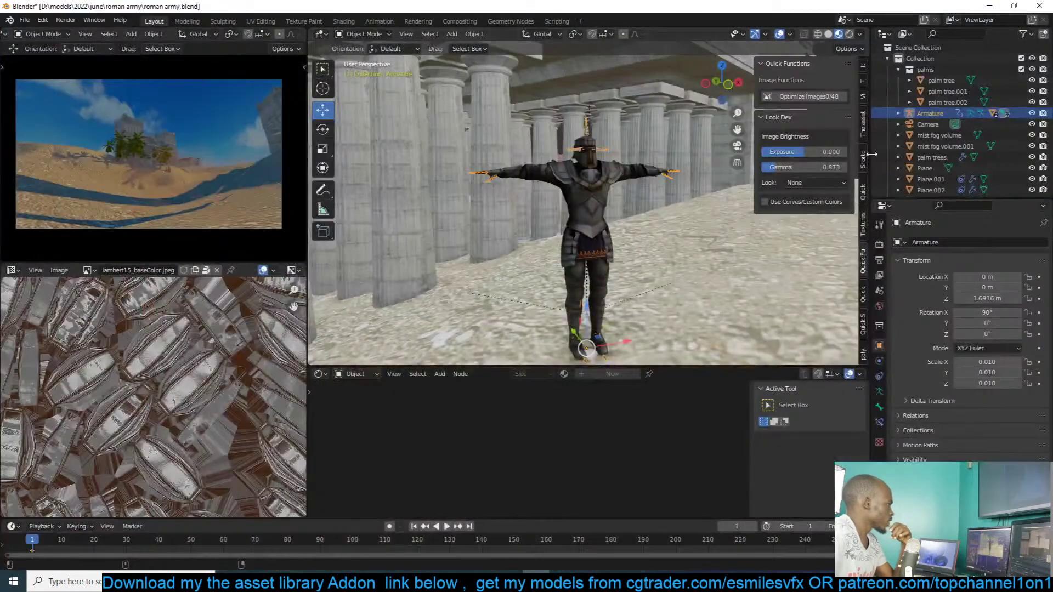
# - Import Start Walking.fbx from the Downloads folder into the scene
pyautogui.scroll(-4, 639, 184)
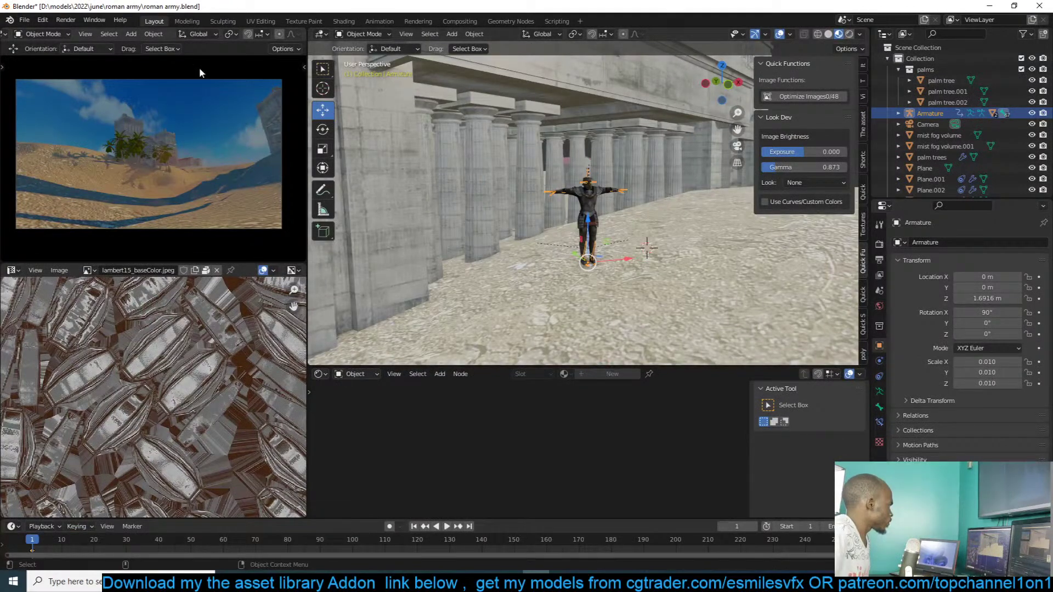
pyautogui.click(43, 20)
pyautogui.moveTo(9, 20)
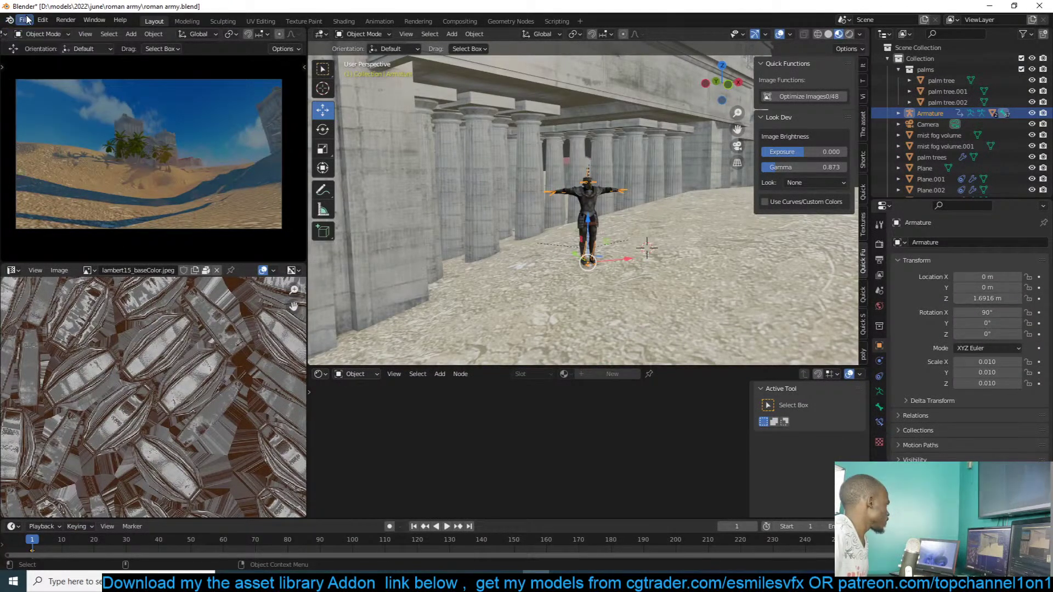
pyautogui.moveTo(64, 166)
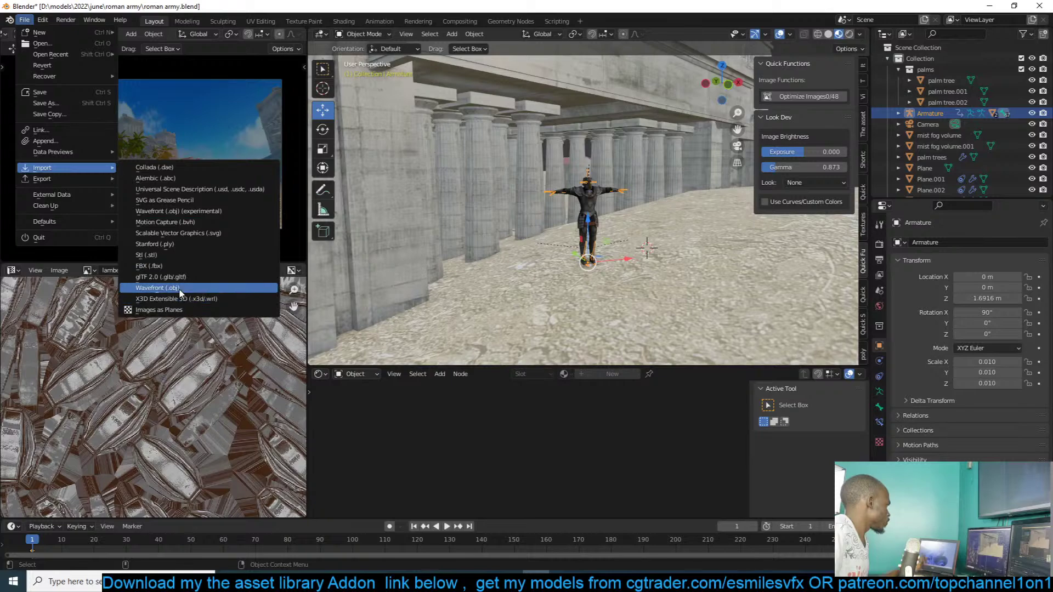
pyautogui.click(202, 268)
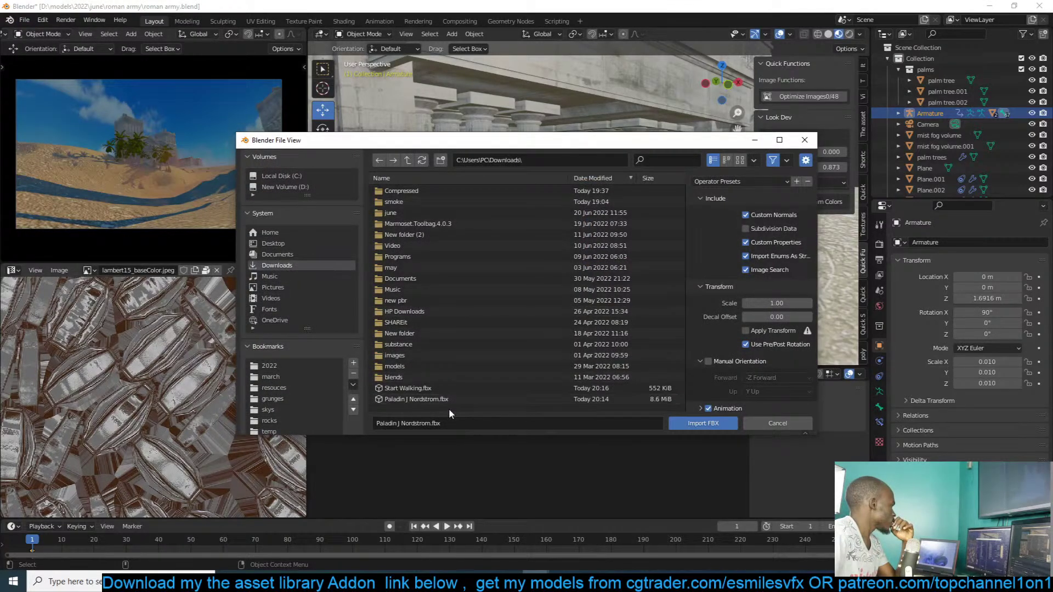
pyautogui.doubleClick(462, 388)
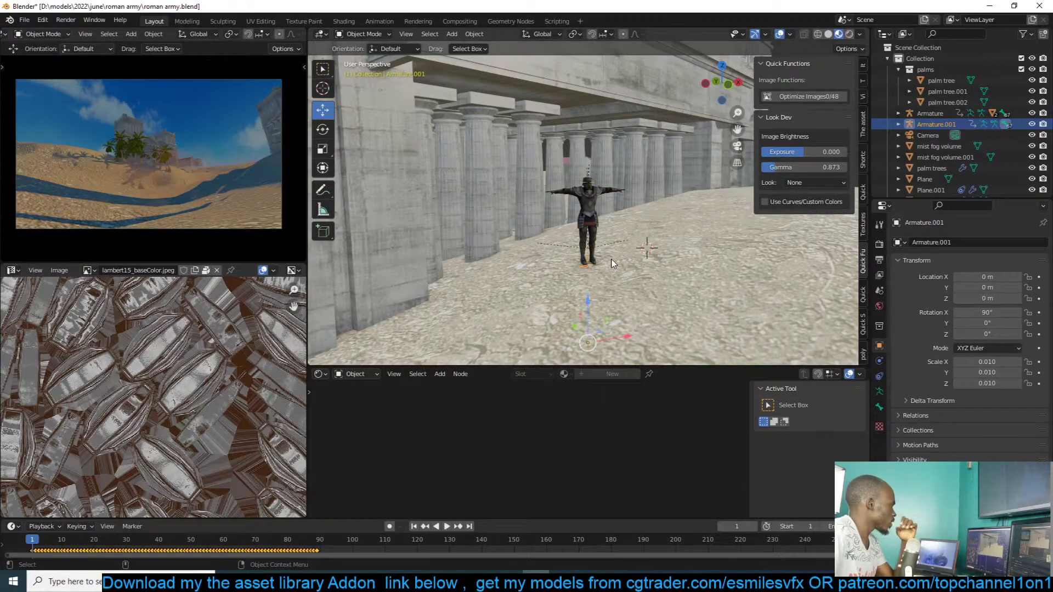
# - Snap the imported walk armature to the 3D cursor, preview its animation, and enlarge the timeline area
pyautogui.hotkey('shift', 's')
pyautogui.click(638, 152)
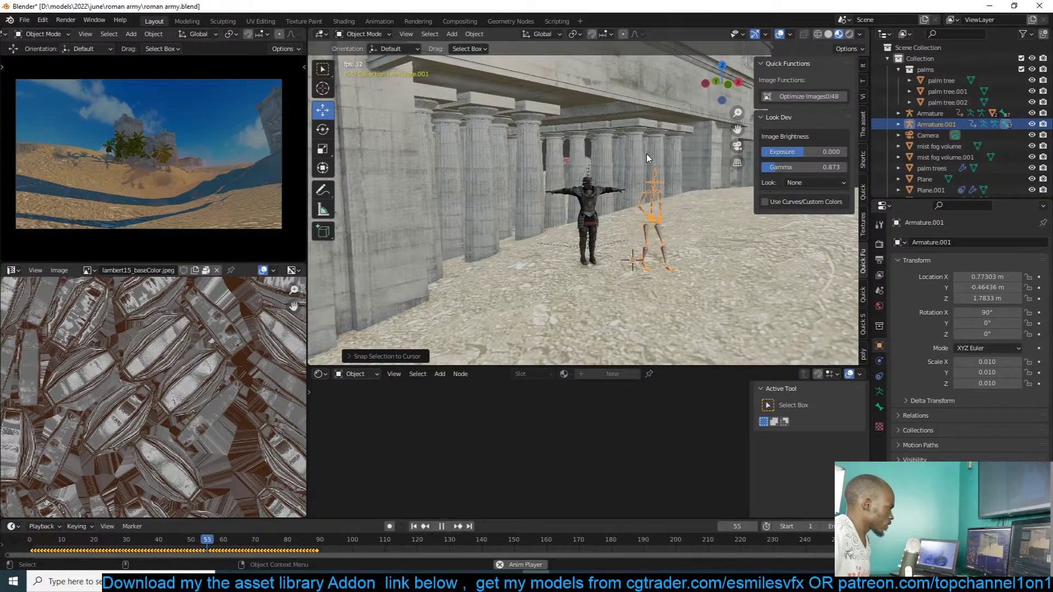
pyautogui.press('Escape')
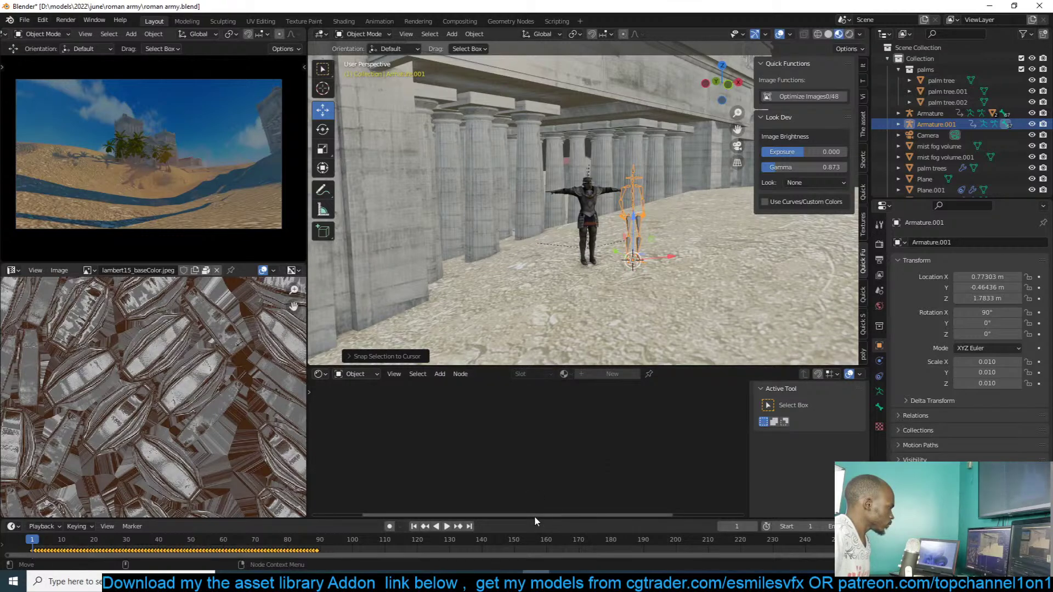
pyautogui.moveTo(534, 516); pyautogui.dragTo(535, 481)
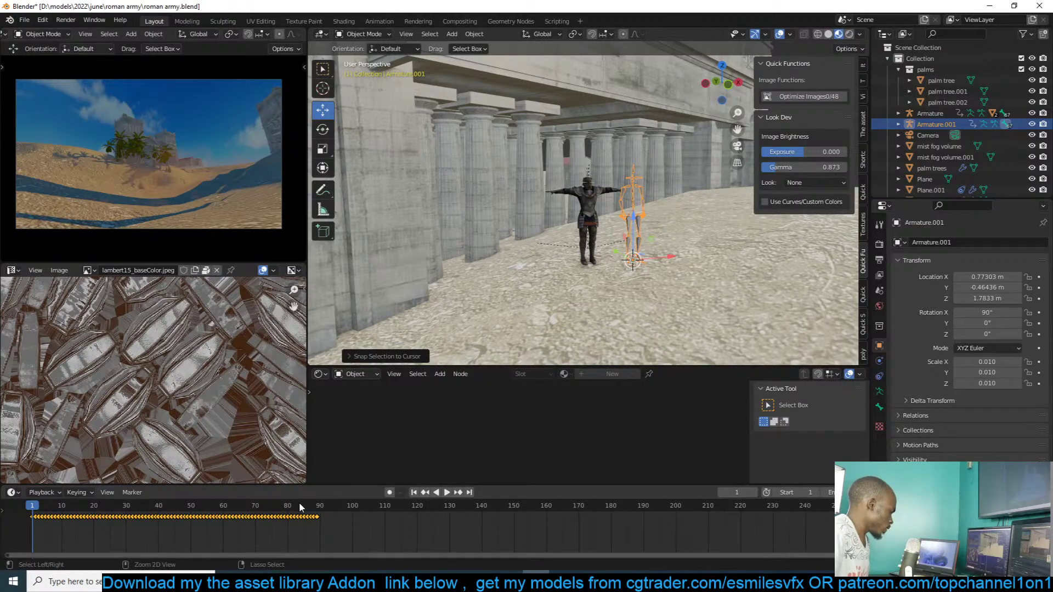
# - Try to paste the walk armature's keyframes onto the knight's armature in Object Mode and play the result
pyautogui.click(596, 183)
pyautogui.click(597, 189)
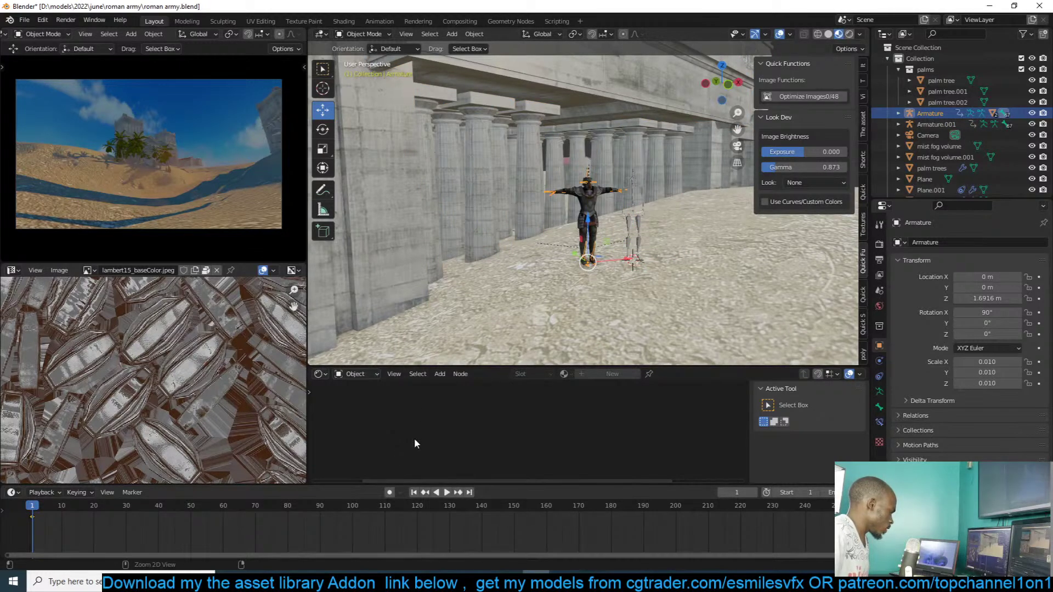
pyautogui.press('space')
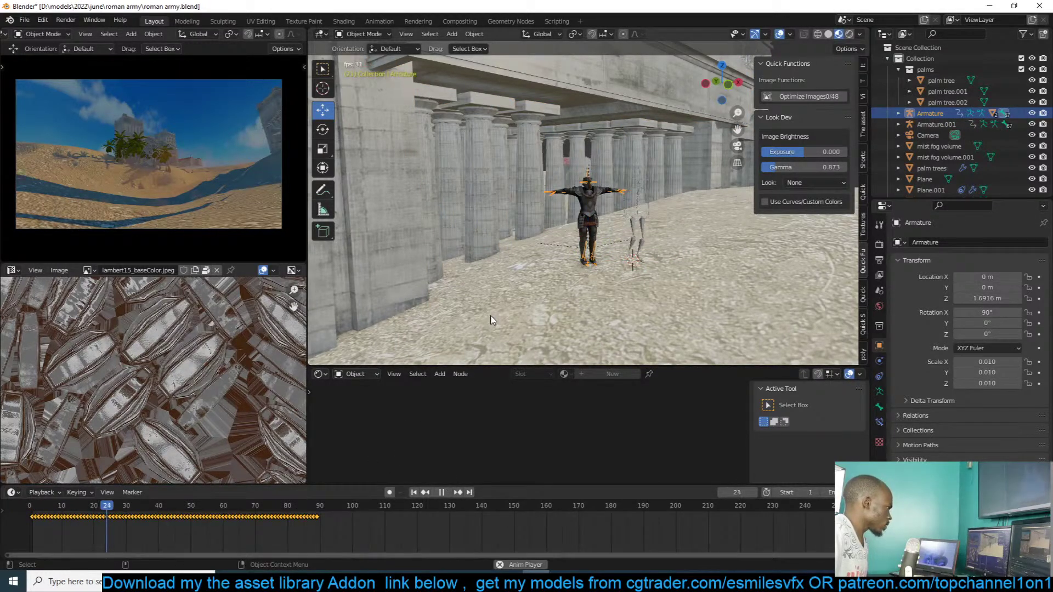
pyautogui.press('Escape')
# - Delete the knight's pasted keyframes and try to paste the walk armature's keyframes onto it in Pose Mode
pyautogui.scroll(2, 575, 271)
pyautogui.click(668, 218)
pyautogui.hotkey('ctrl', 'Tab')
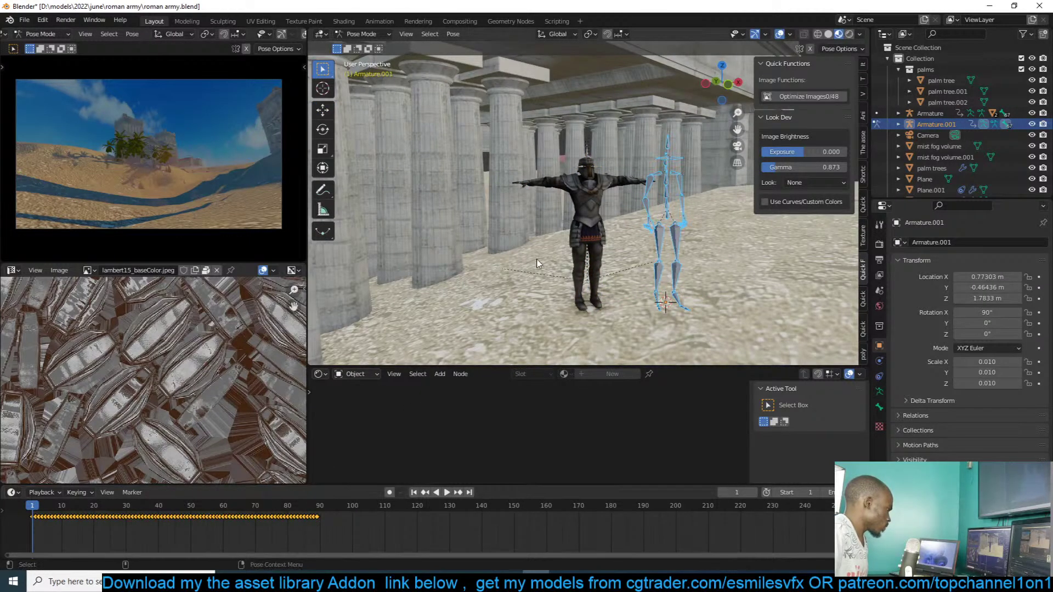
pyautogui.hotkey('ctrl', 'Tab')
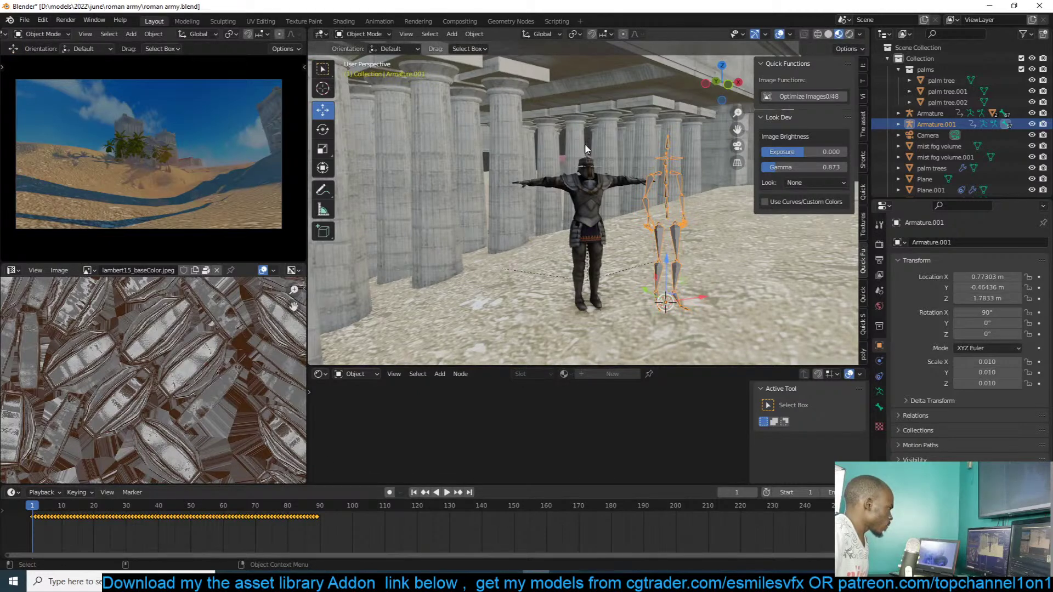
pyautogui.click(583, 174)
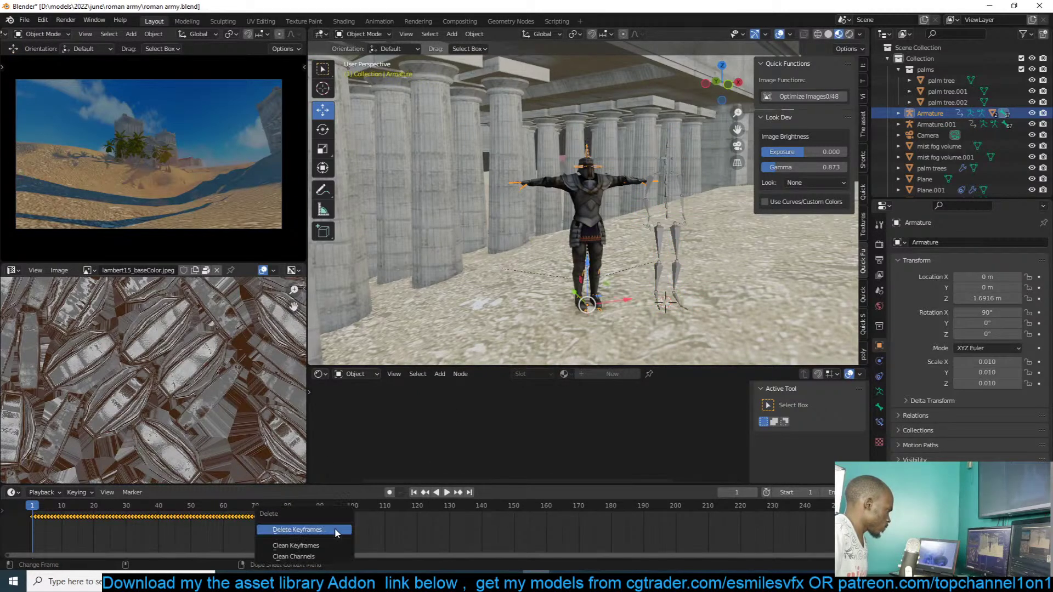
pyautogui.hotkey('ctrl', 'Tab')
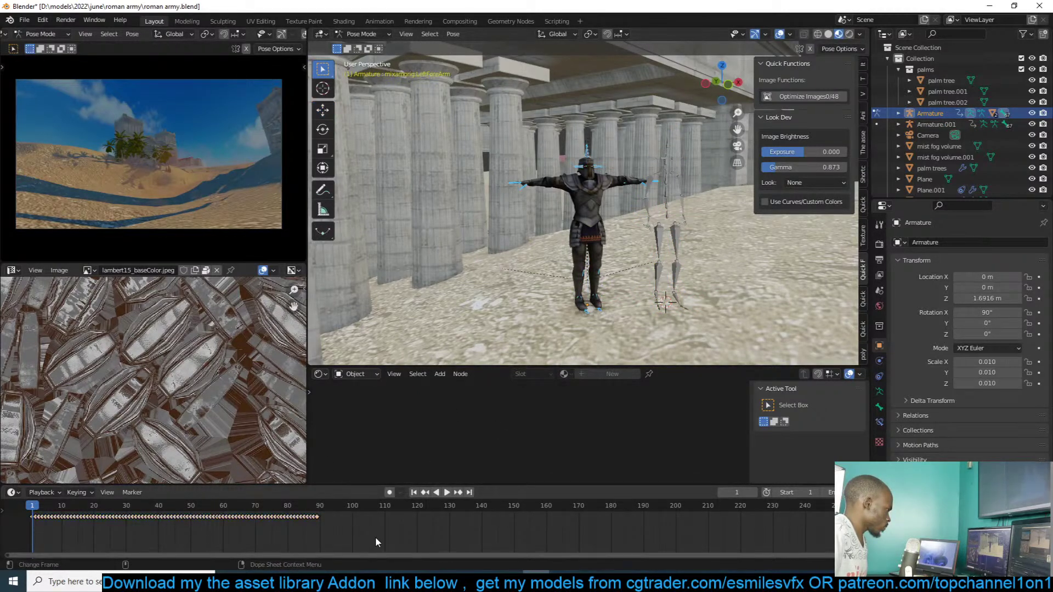
pyautogui.click(377, 535)
pyautogui.hotkey('ctrl', 'v')
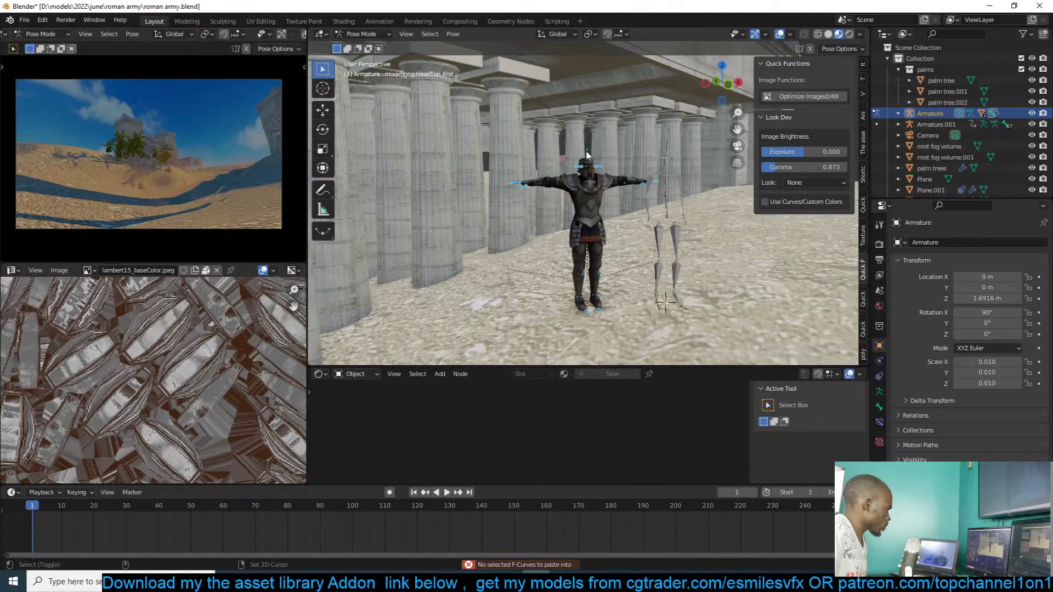
# - Turn on auto keying, try pasting the walk keyframes onto the knight's keyed bones, and delete the pasted keyframes
pyautogui.click(390, 492)
pyautogui.press('g')
pyautogui.press('Return')
pyautogui.hotkey('ctrl', 'v')
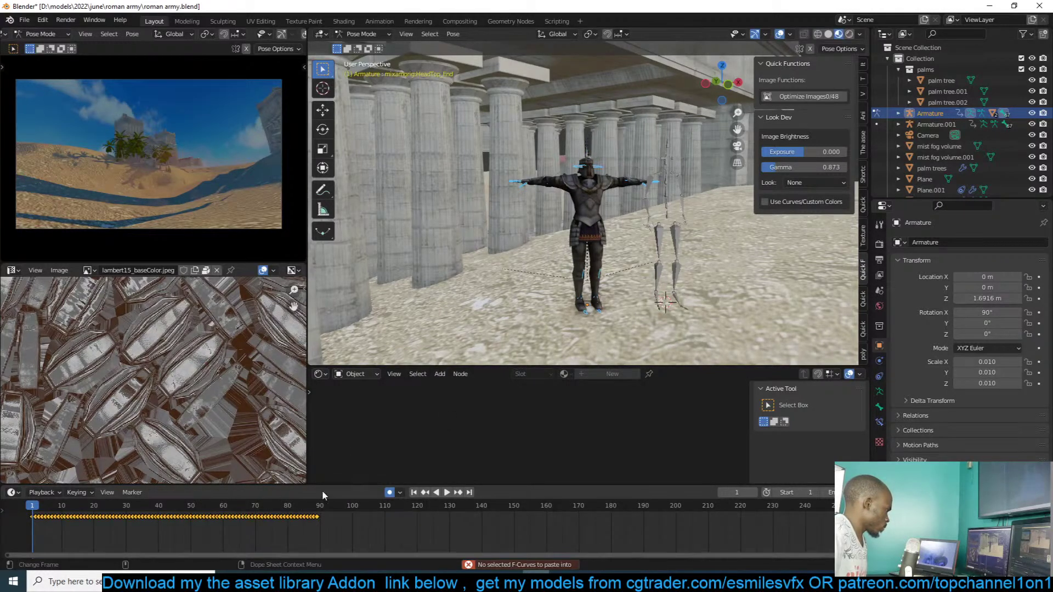
pyautogui.press('space')
pyautogui.press('Escape')
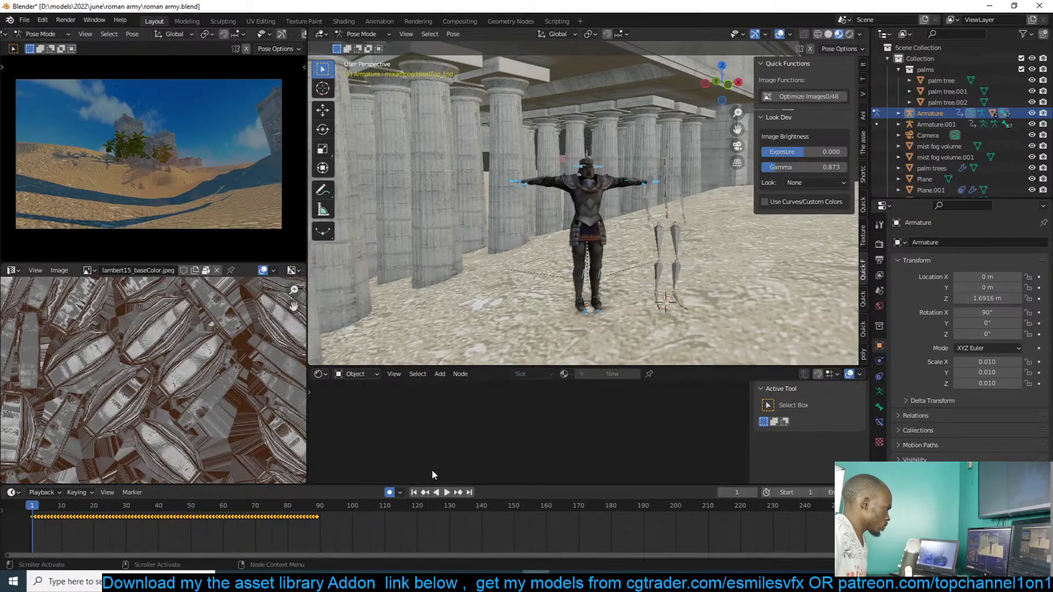
pyautogui.rightClick(306, 545)
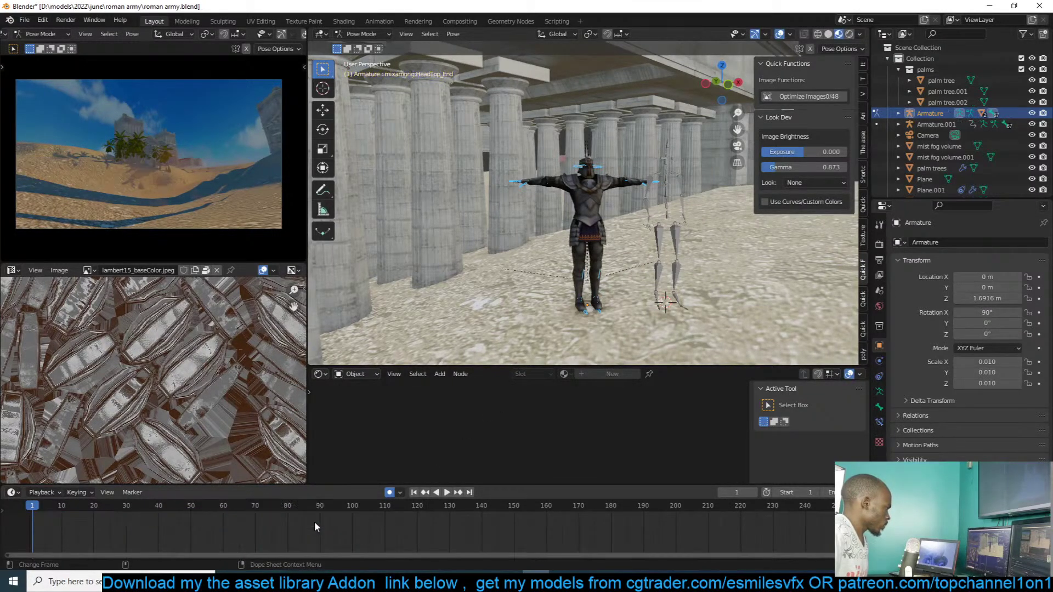
# - Change the timeline area to a Dope Sheet in Action Editor mode
pyautogui.hotkey('ctrl', 'Tab')
pyautogui.click(14, 492)
pyautogui.click(15, 491)
pyautogui.click(17, 492)
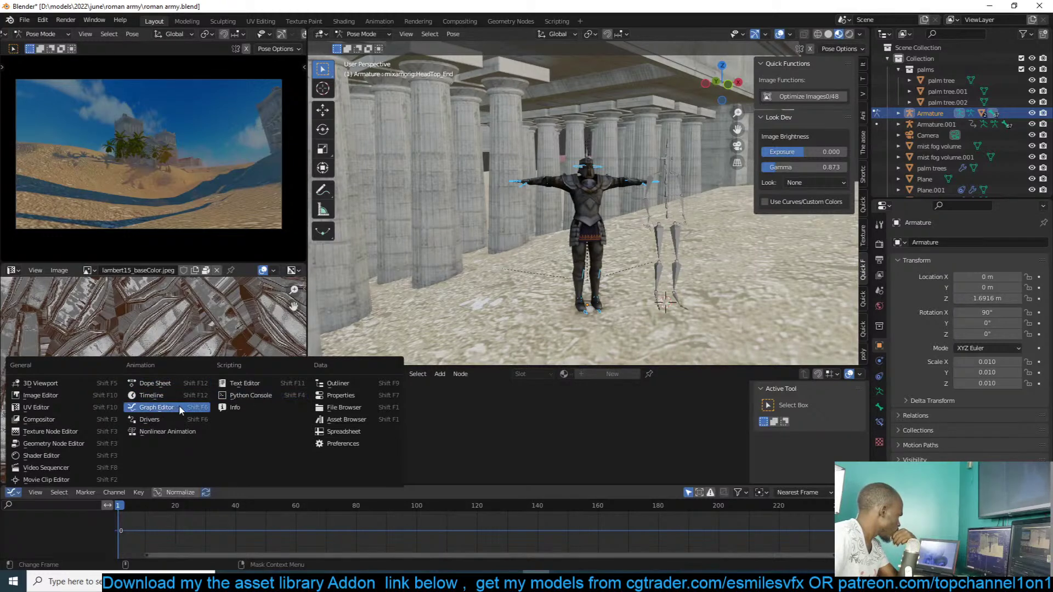
pyautogui.click(198, 383)
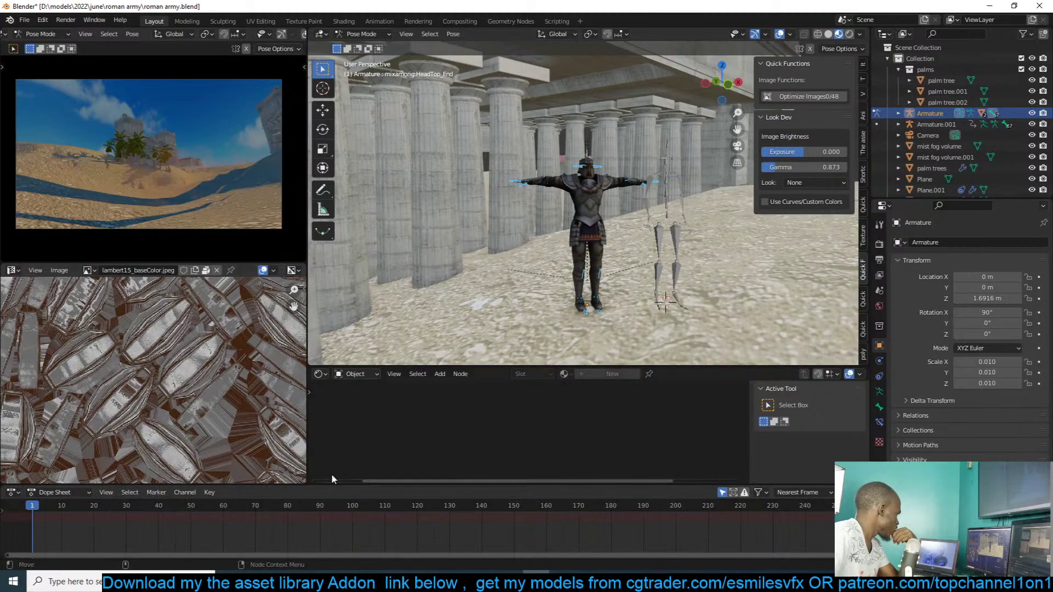
pyautogui.click(66, 493)
pyautogui.click(68, 470)
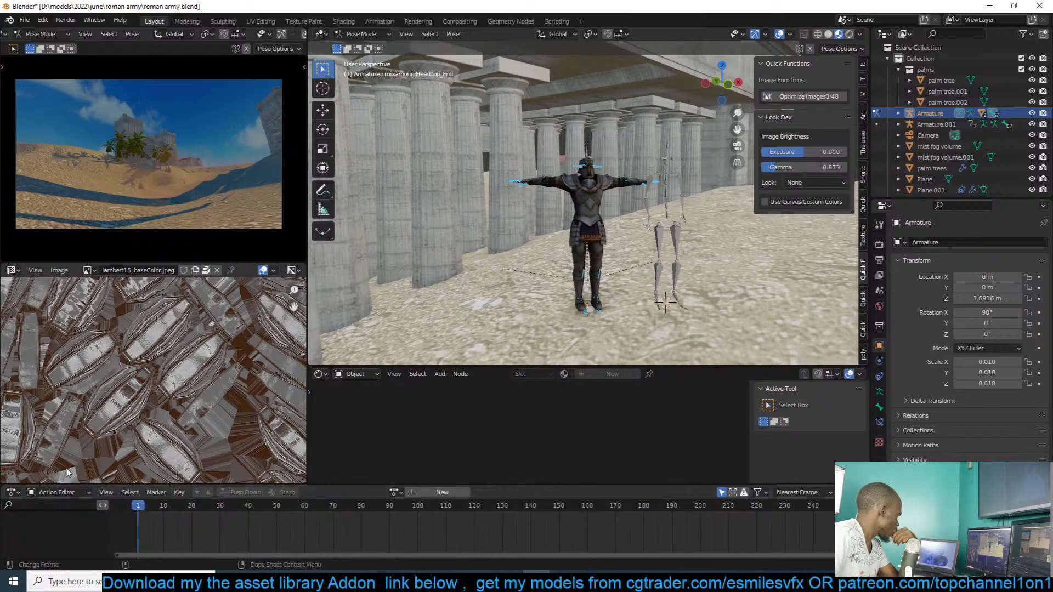
# - Rename the imported armature's action to walk, assign it to the knight's armature, and preview the animation
pyautogui.click(395, 492)
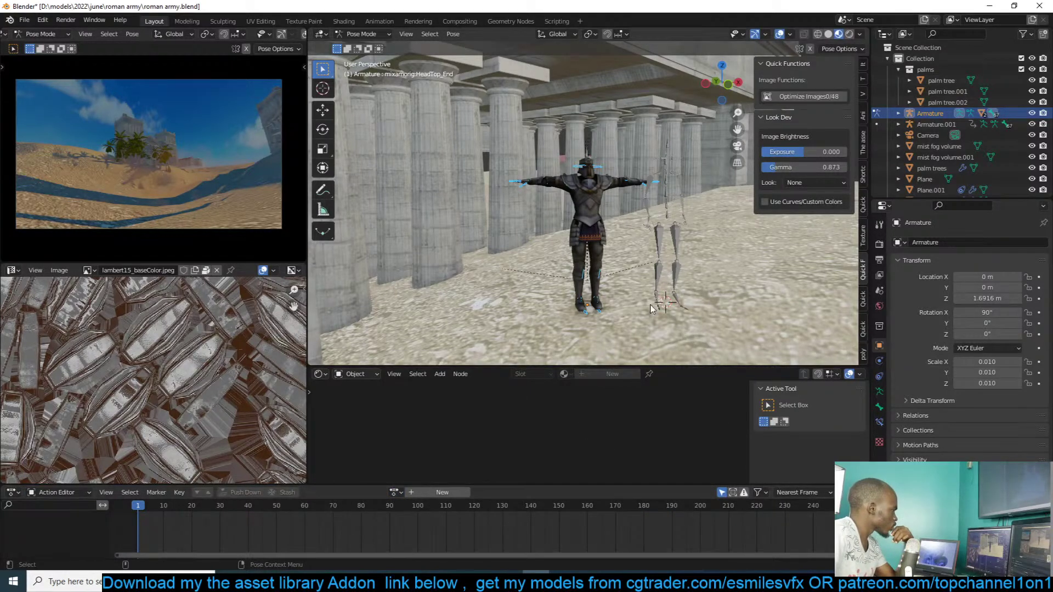
pyautogui.hotkey('ctrl', 'Tab')
pyautogui.click(660, 276)
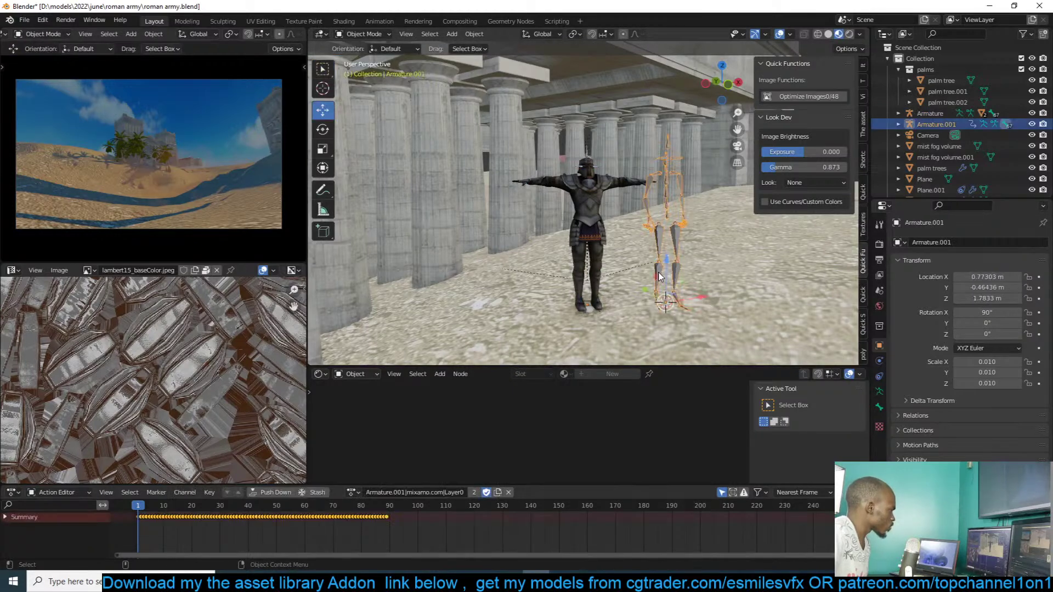
pyautogui.click(586, 152)
pyautogui.click(395, 491)
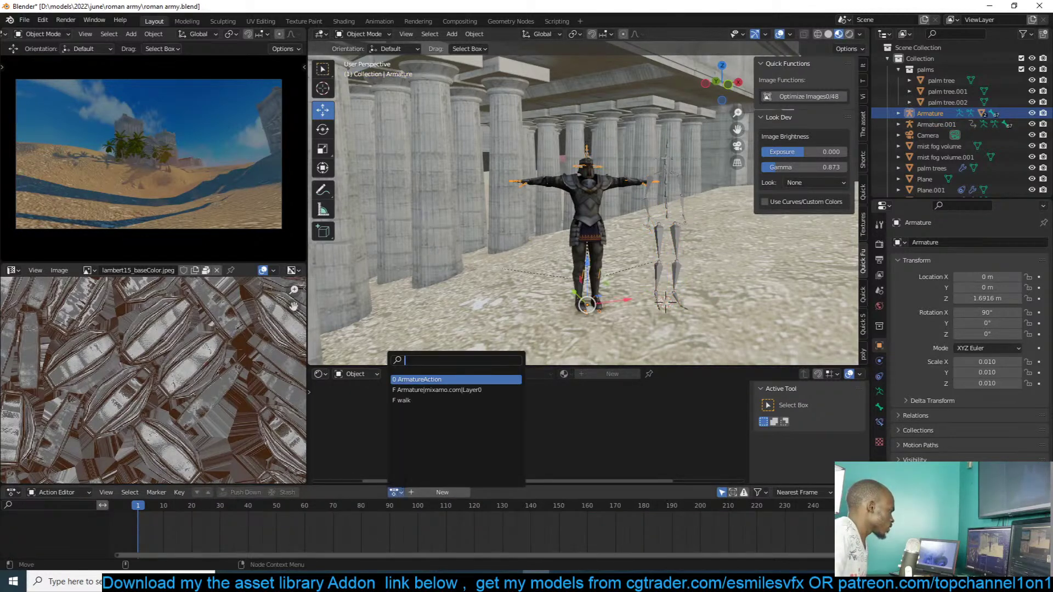
pyautogui.click(436, 400)
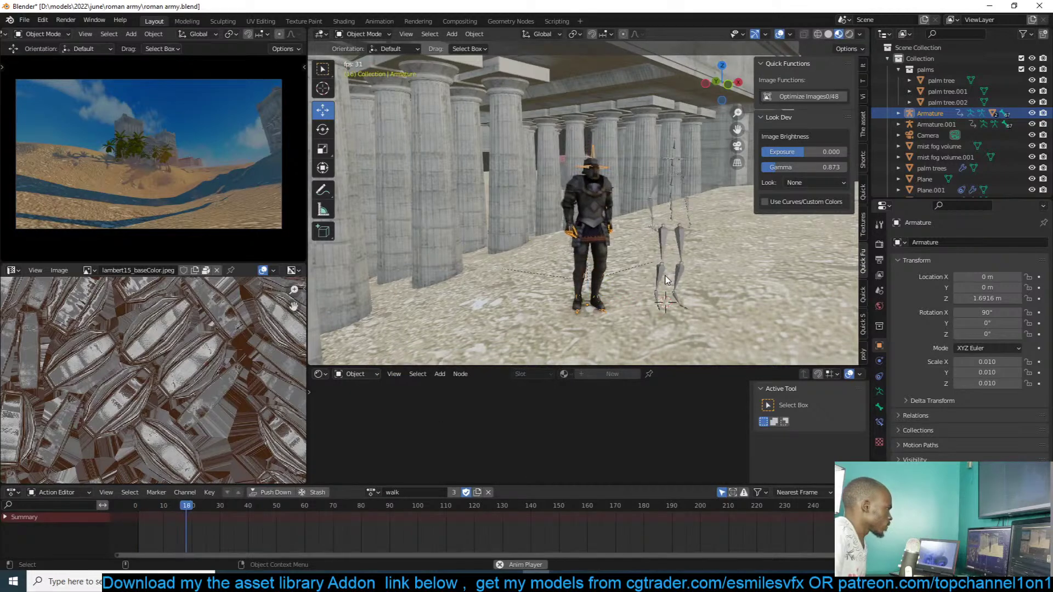
pyautogui.press('Escape')
# - Delete the imported walk armature and play the knight's walk animation
pyautogui.click(670, 256)
pyautogui.press('x')
pyautogui.click(650, 250)
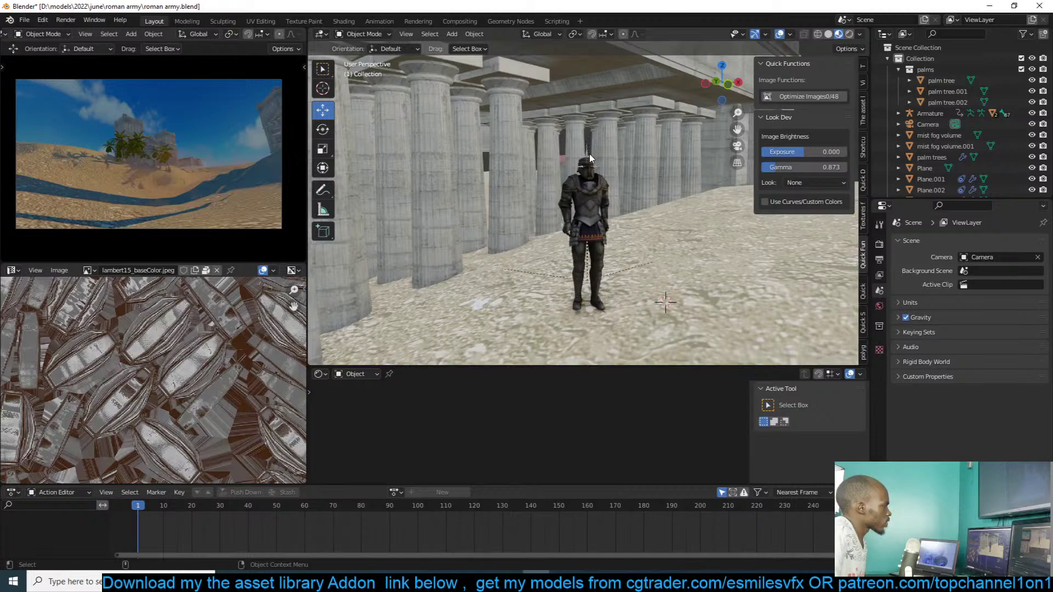
pyautogui.click(590, 158)
pyautogui.press('space')
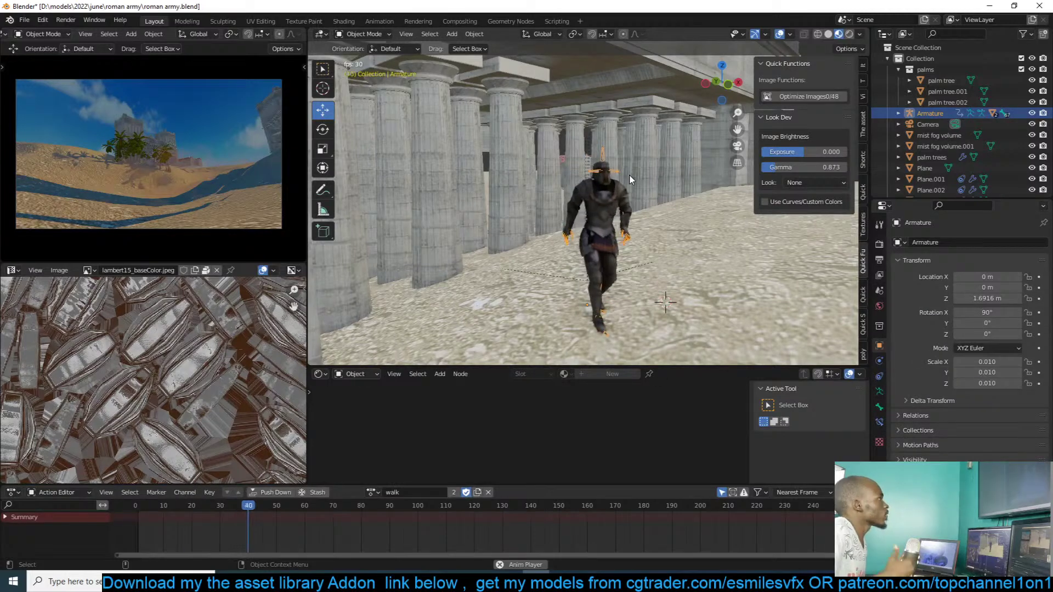
# - Stop the playback, enlarge the Action Editor area and change it to a Timeline
pyautogui.press('Escape')
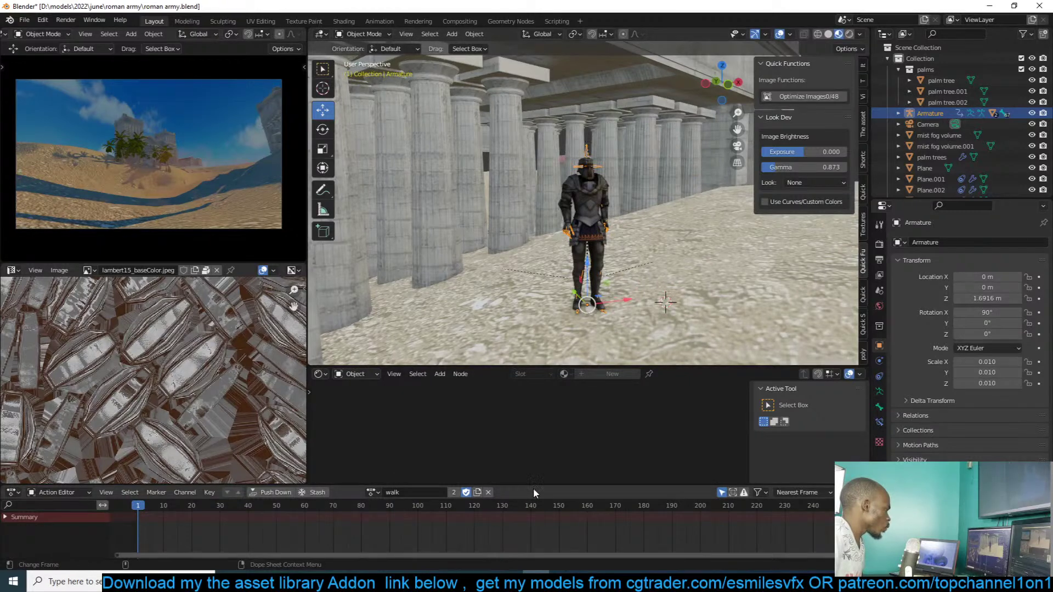
pyautogui.moveTo(539, 486); pyautogui.dragTo(427, 453)
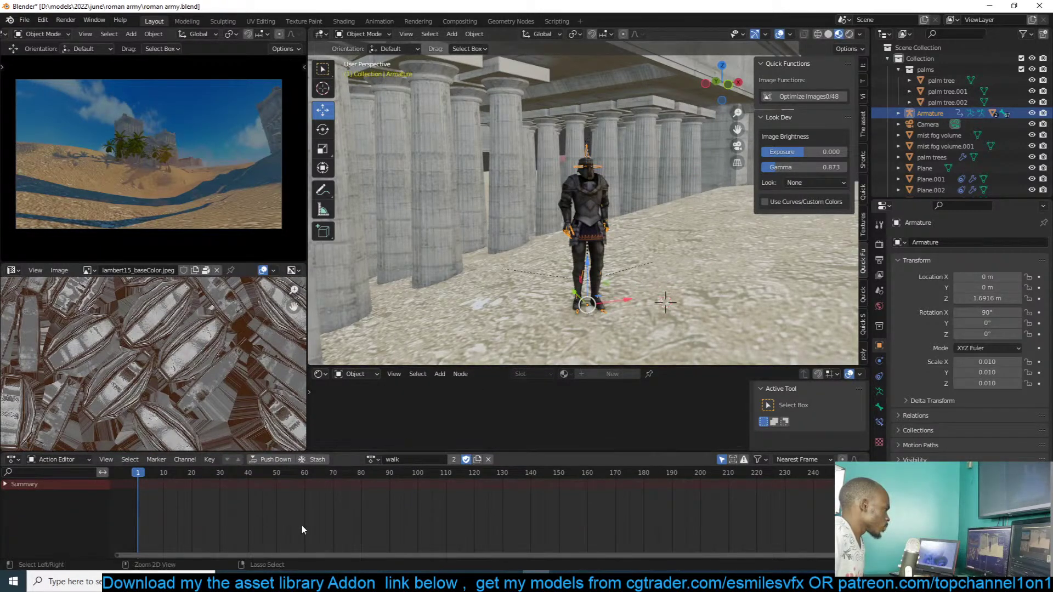
pyautogui.hotkey('ctrl', 'Tab')
pyautogui.hotkey('ctrl', 'Tab')
pyautogui.click(20, 461)
pyautogui.click(17, 462)
pyautogui.click(16, 463)
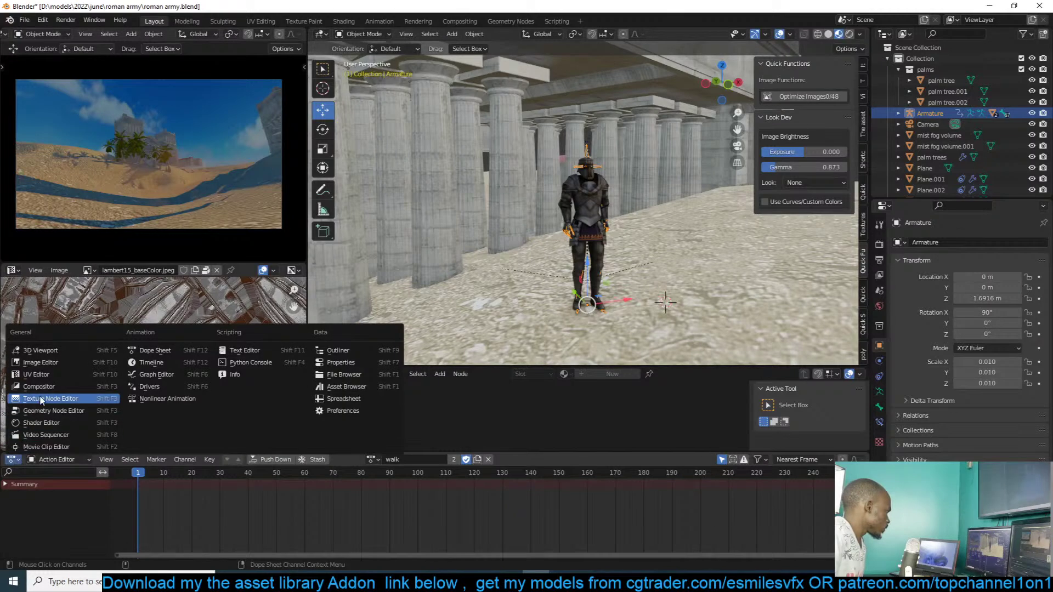
pyautogui.click(172, 370)
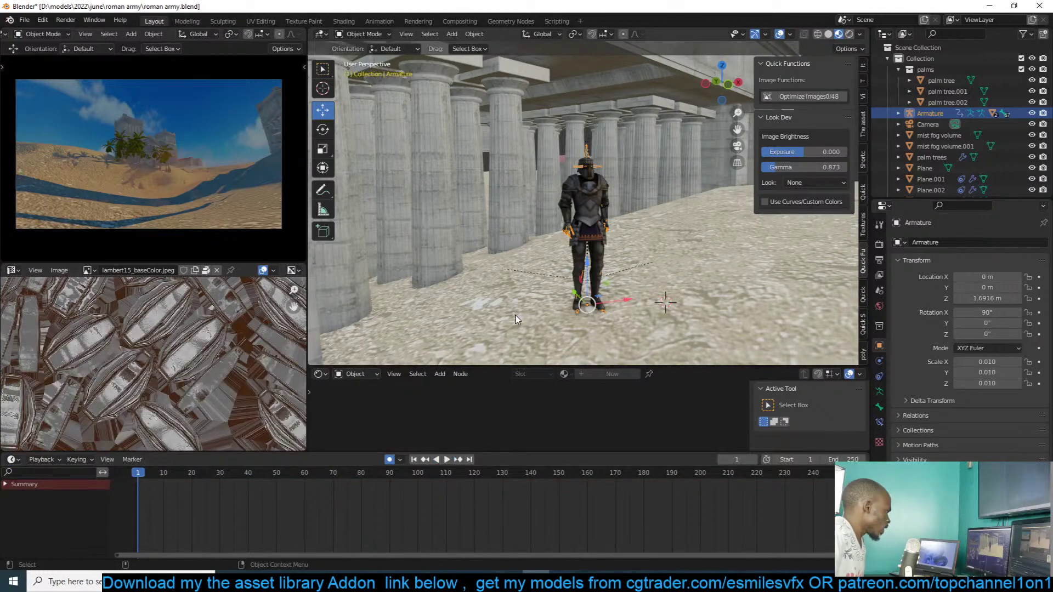
# - Enlarge the Timeline area slightly and preview the knight's walk animation
pyautogui.press('space')
pyautogui.press('Escape')
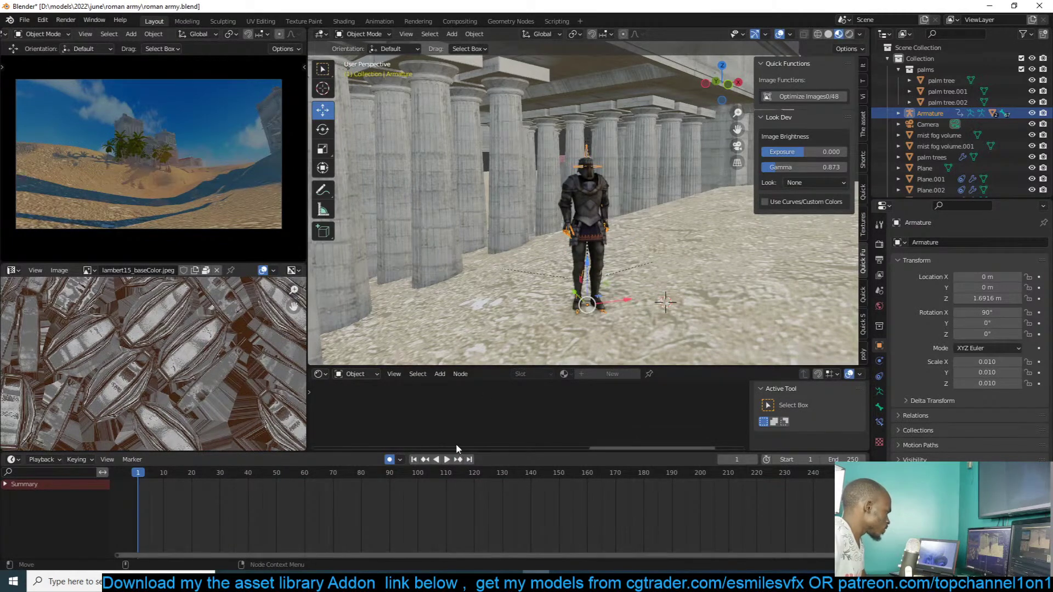
pyautogui.moveTo(471, 450); pyautogui.dragTo(470, 434)
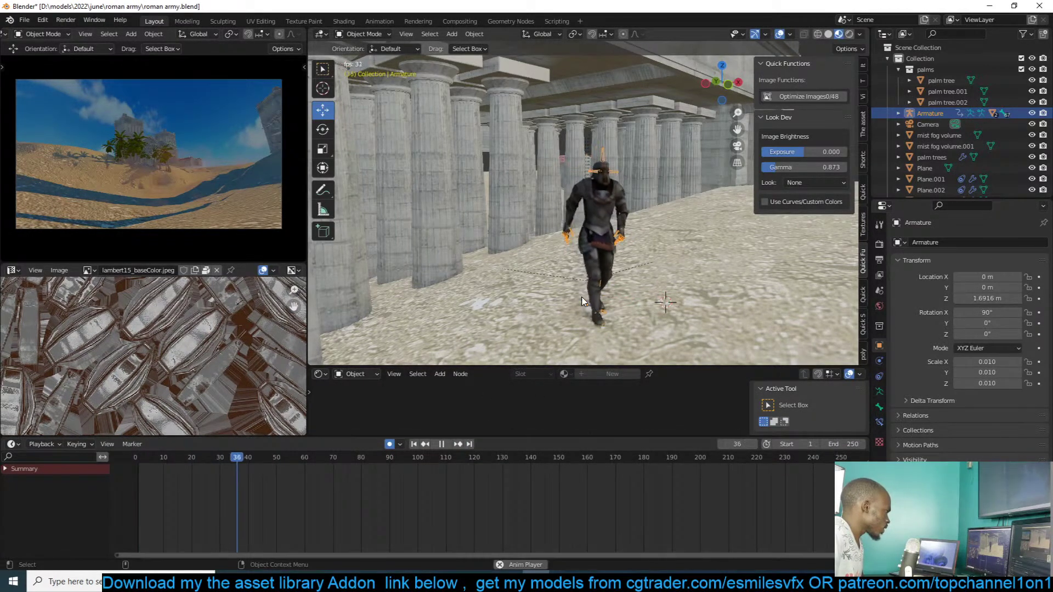
pyautogui.press('Escape')
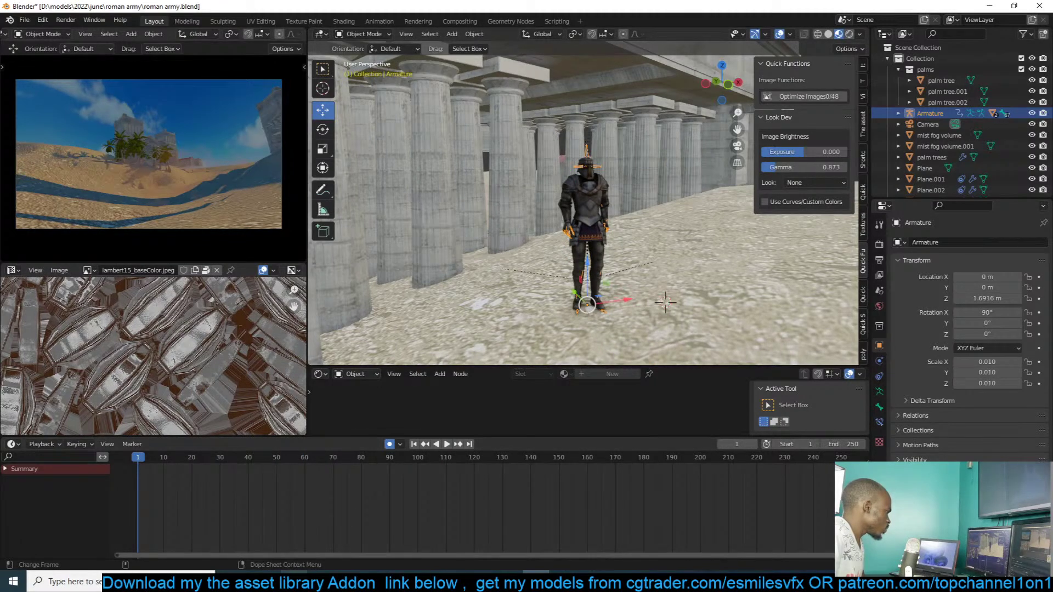
# - Switch to Mixamo in the browser and search the animations for "walk"
pyautogui.click(294, 582)
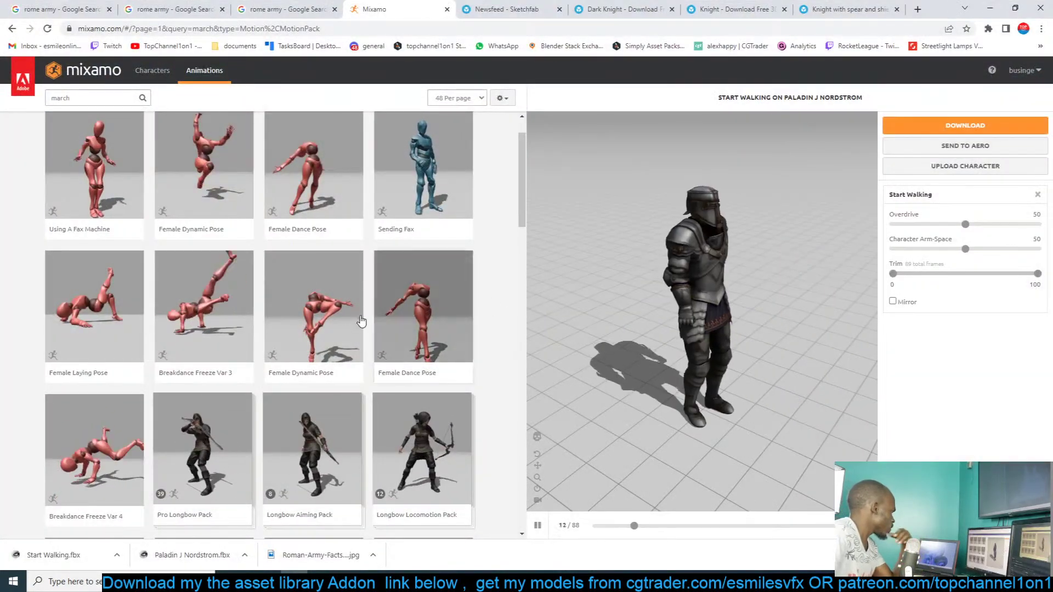
pyautogui.scroll(-6, 362, 324)
pyautogui.scroll(6, 358, 329)
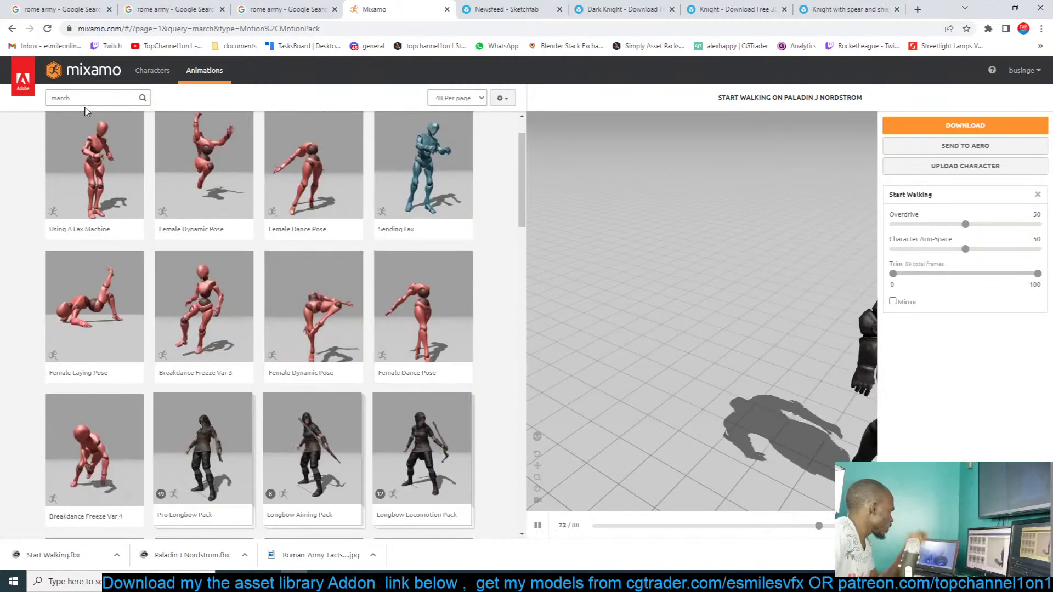
pyautogui.doubleClick(93, 98)
pyautogui.write('walk')
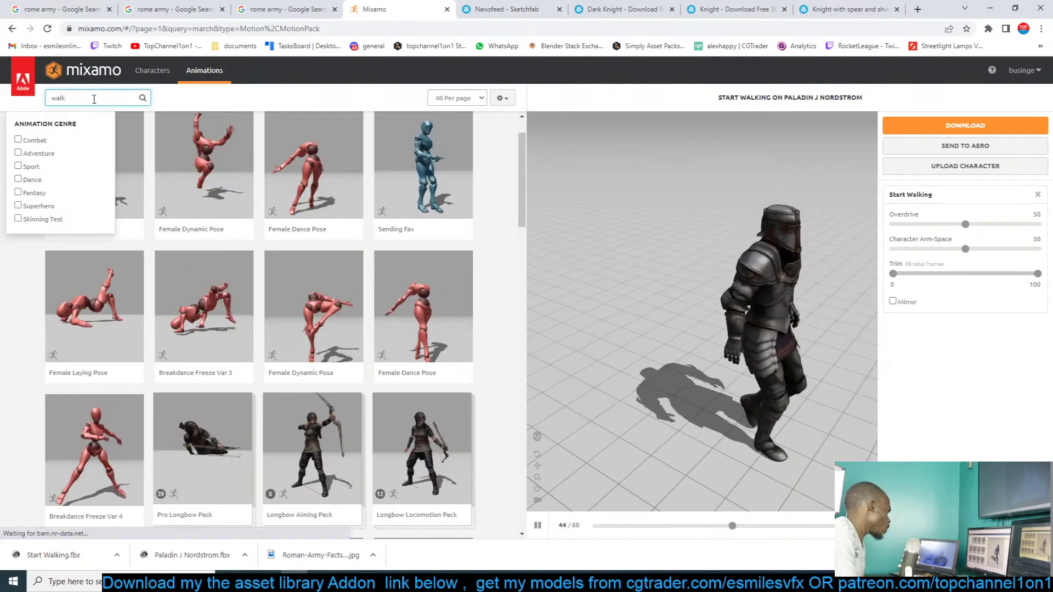
pyautogui.press('Return')
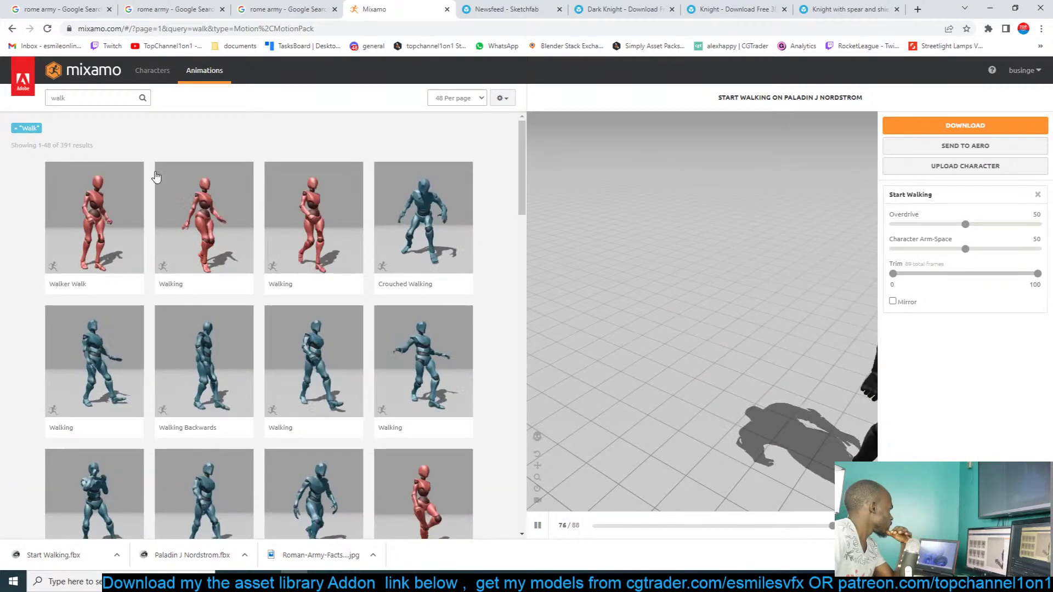
# - Preview the female Walking animation on the Paladin character and choose the blue-figure Walking animation beside Catwalk Walk's row instead
pyautogui.click(199, 204)
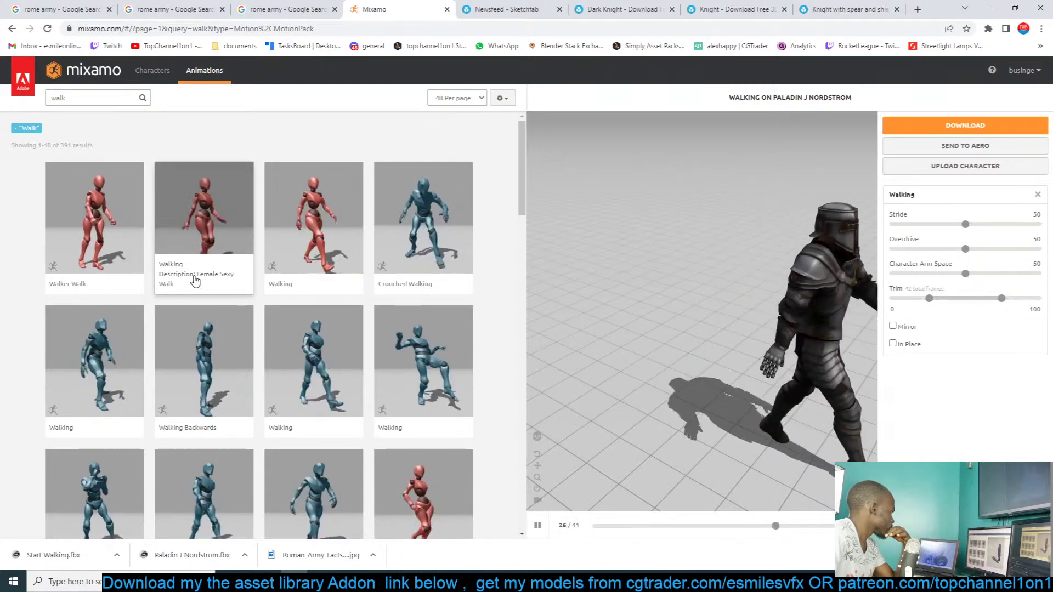
pyautogui.scroll(-2, 195, 281)
pyautogui.scroll(-2, 195, 281)
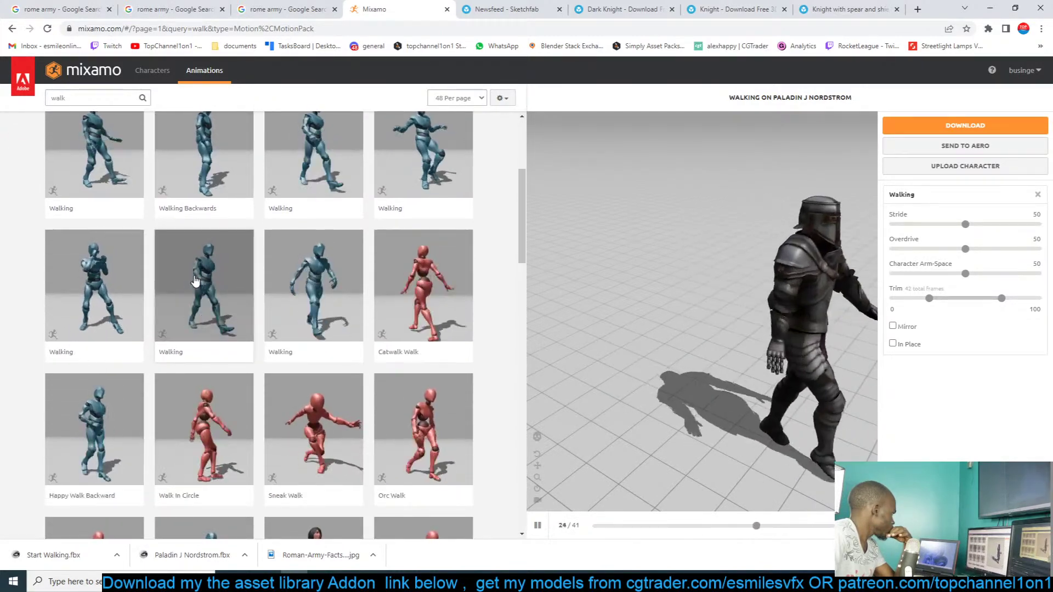
pyautogui.click(195, 281)
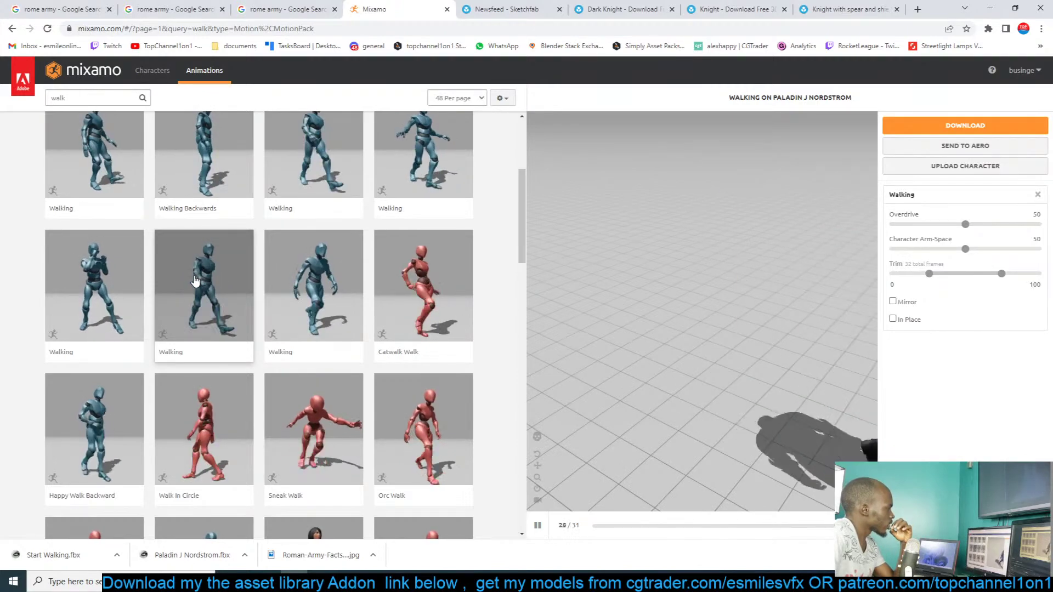
pyautogui.click(189, 298)
# - Download the Walking animation as FBX Binary without skin at 30 frames per second with no keyframe reduction
pyautogui.click(965, 126)
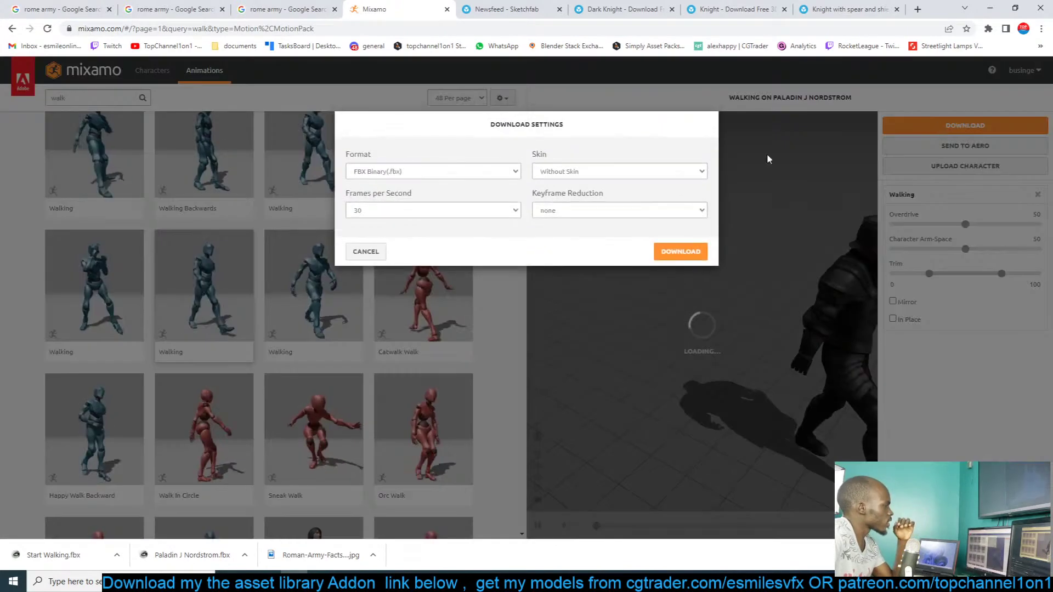
pyautogui.click(680, 171)
pyautogui.click(621, 192)
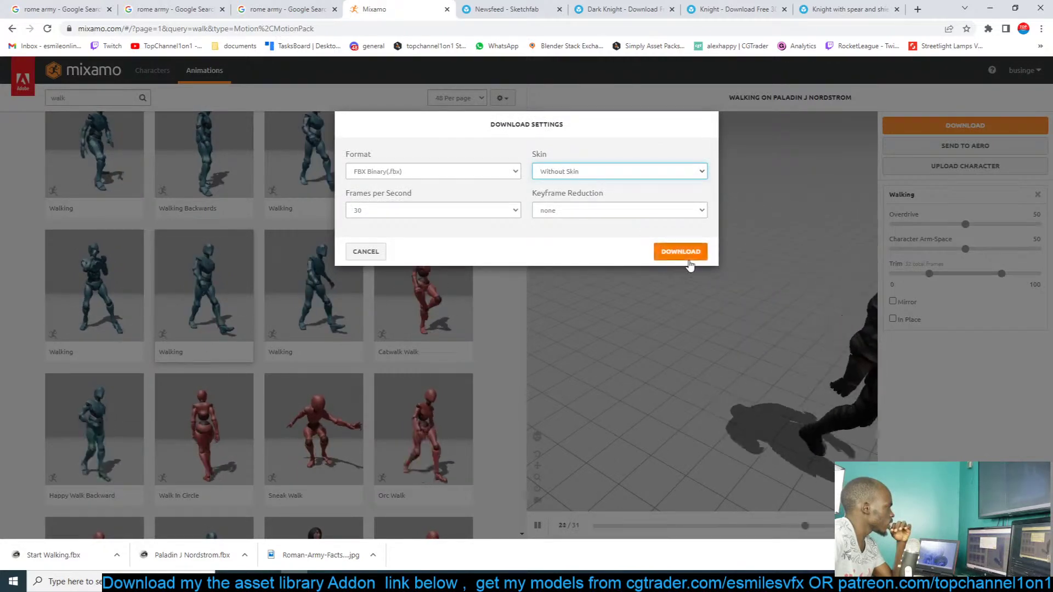
pyautogui.click(677, 251)
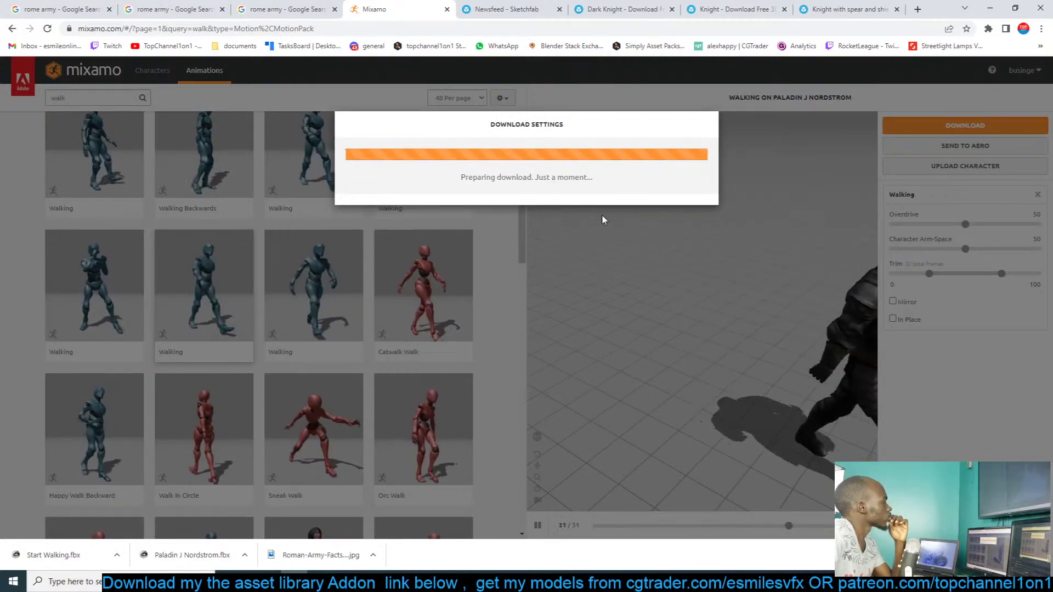
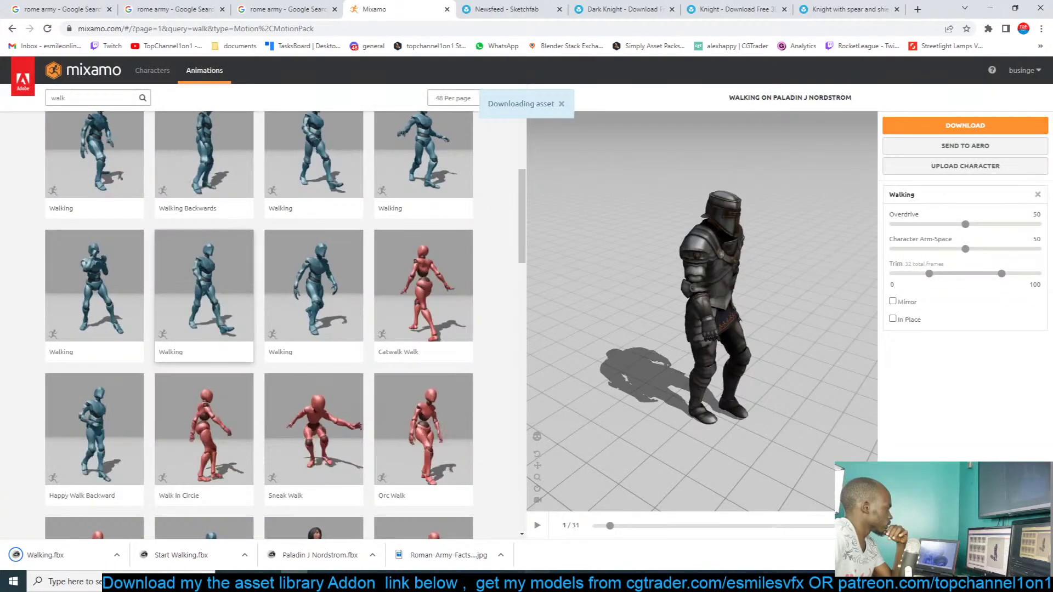
# - Switch back to Blender and import Walking.fbx from the Downloads folder
pyautogui.hotkey('alt', 'Tab')
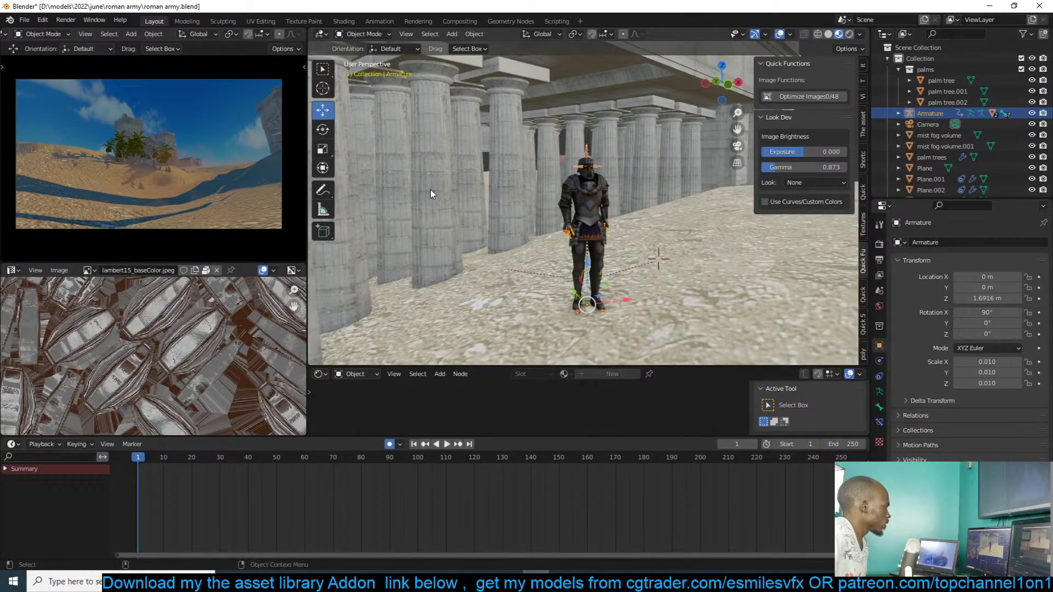
pyautogui.click(25, 20)
pyautogui.moveTo(55, 167)
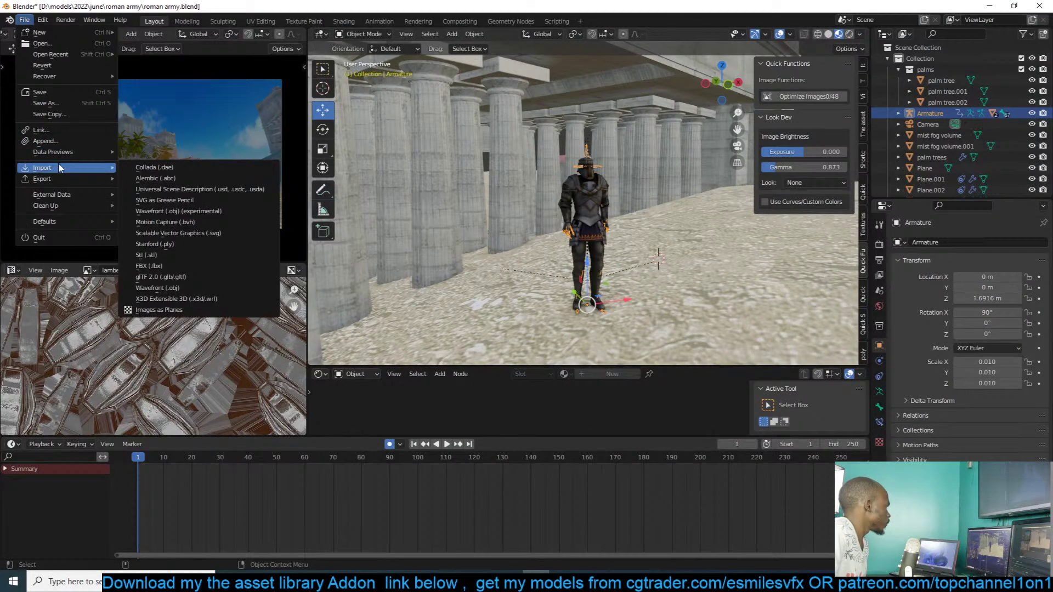
pyautogui.click(206, 267)
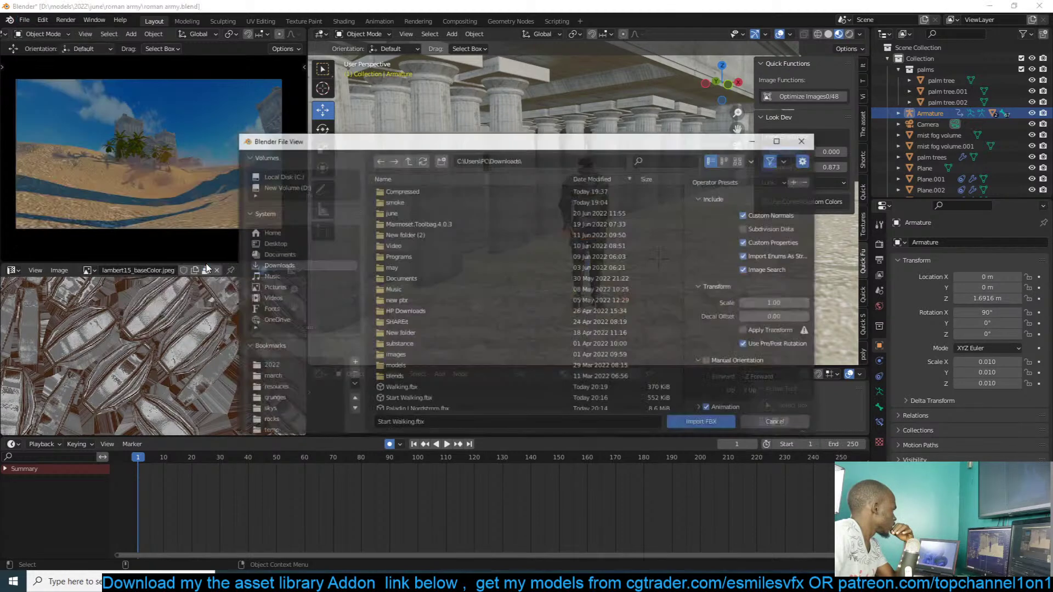
pyautogui.scroll(-3, 449, 346)
pyautogui.doubleClick(409, 384)
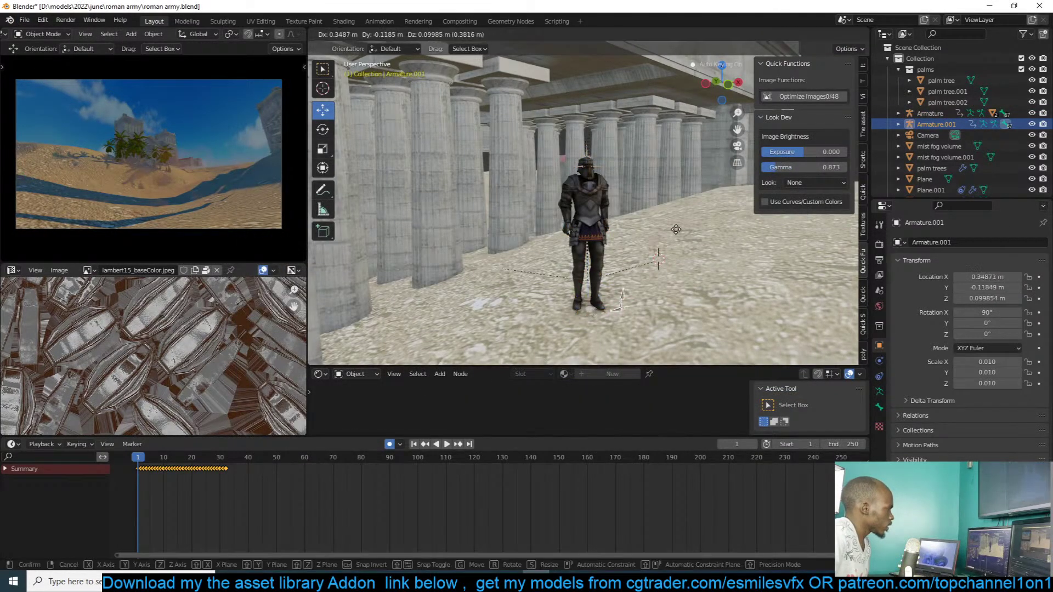
pyautogui.hotkey('shift', 's')
pyautogui.click(695, 154)
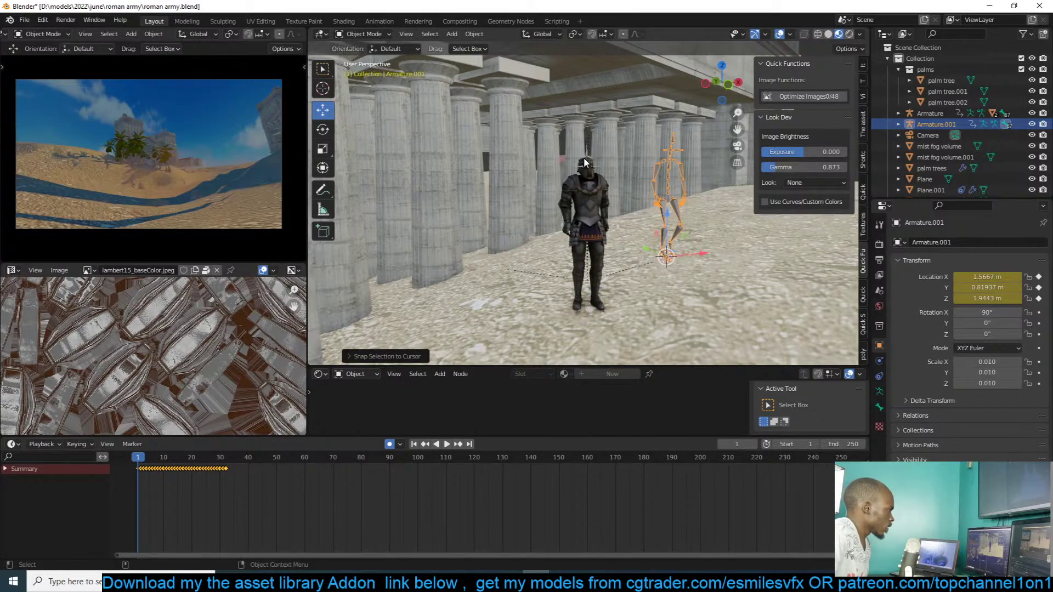
pyautogui.hotkey('ctrl', 'z')
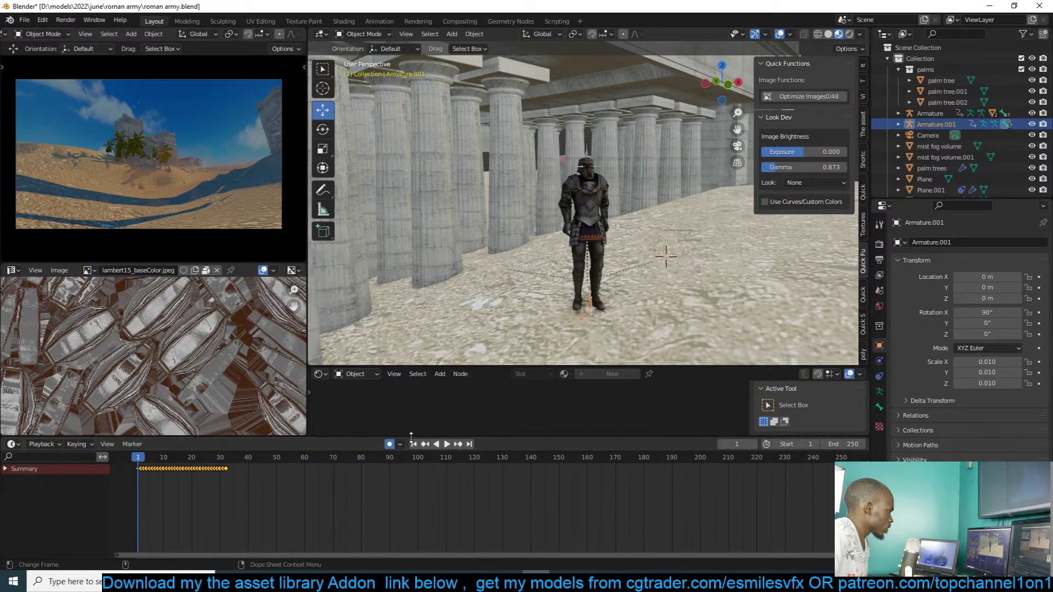
# - Turn off auto keying and snap the imported walk armature to the 3D cursor
pyautogui.hotkey('shift', 's')
pyautogui.click(704, 172)
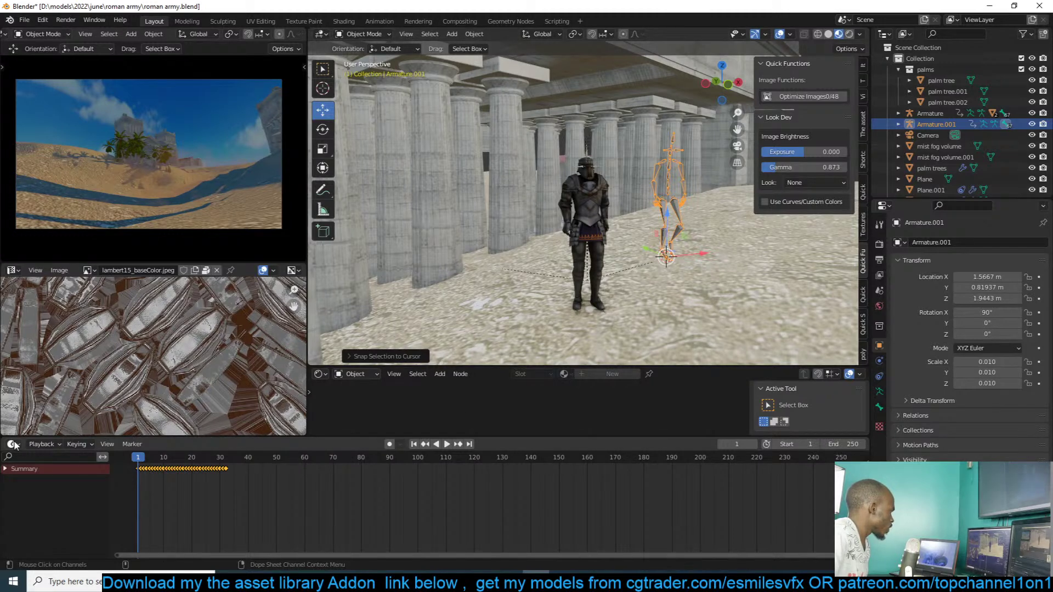
# - Split the Timeline area in two and change the new area to a Dope Sheet in Action Editor mode
pyautogui.moveTo(865, 437); pyautogui.dragTo(517, 455)
pyautogui.click(529, 444)
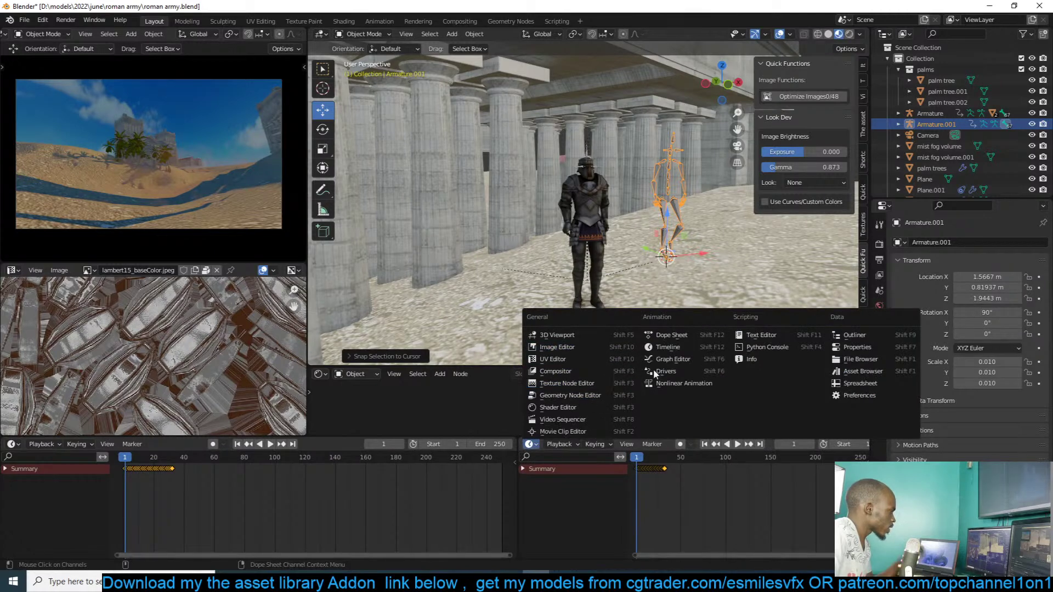
pyautogui.click(673, 360)
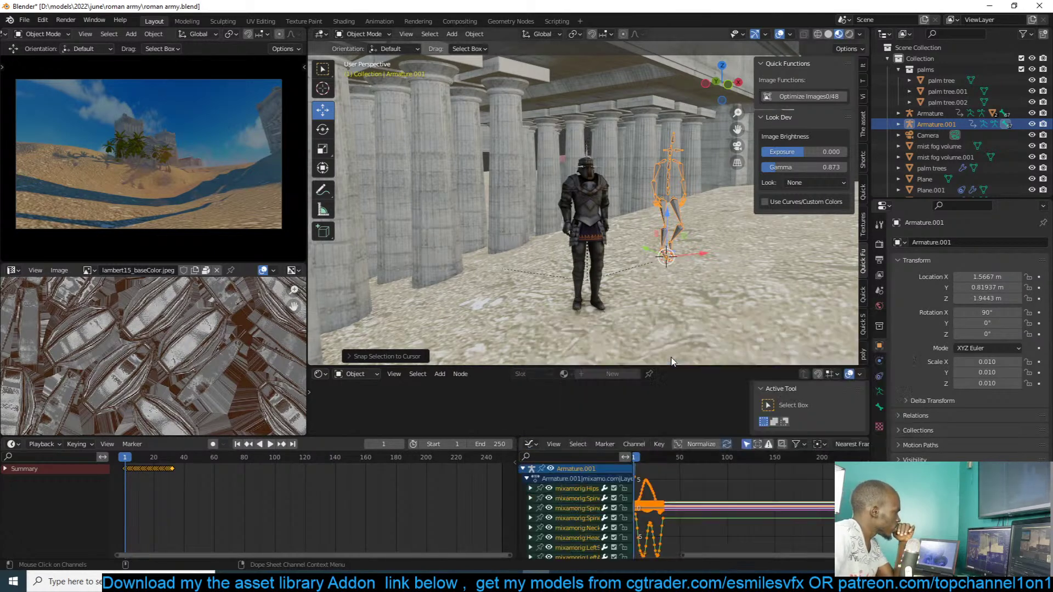
pyautogui.click(531, 444)
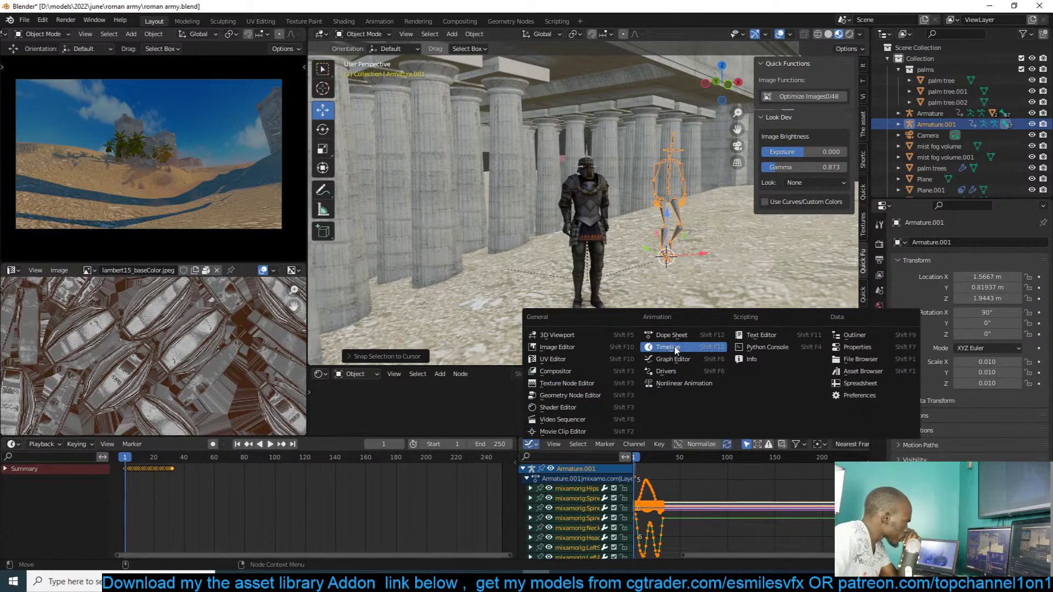
pyautogui.click(698, 337)
pyautogui.click(606, 444)
pyautogui.scroll(1, 690, 472)
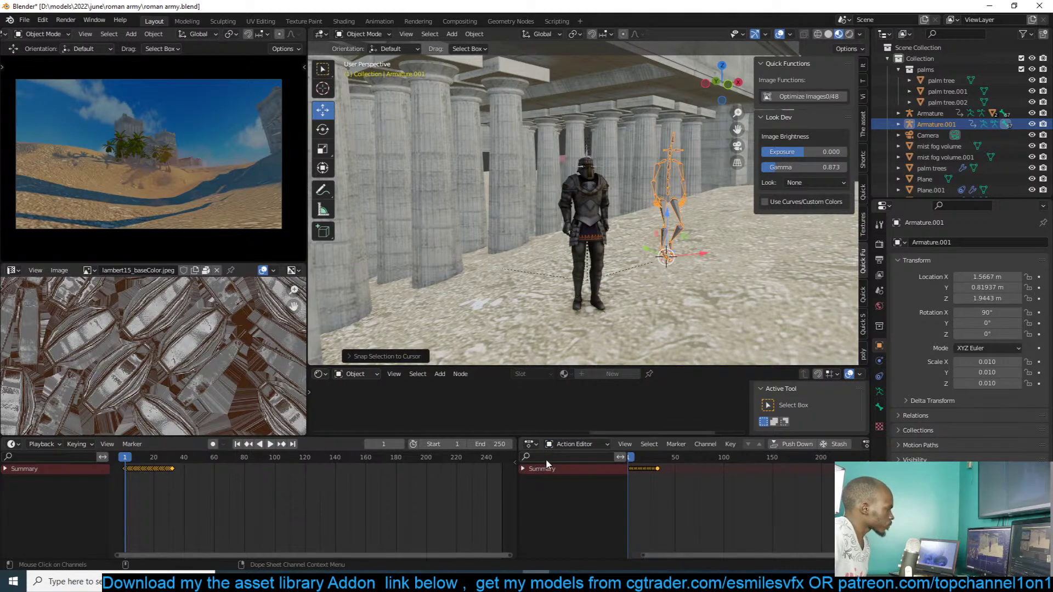
# - Rename the imported armature's action to wak
pyautogui.scroll(-5, 685, 445)
pyautogui.click(713, 444)
pyautogui.write('w')
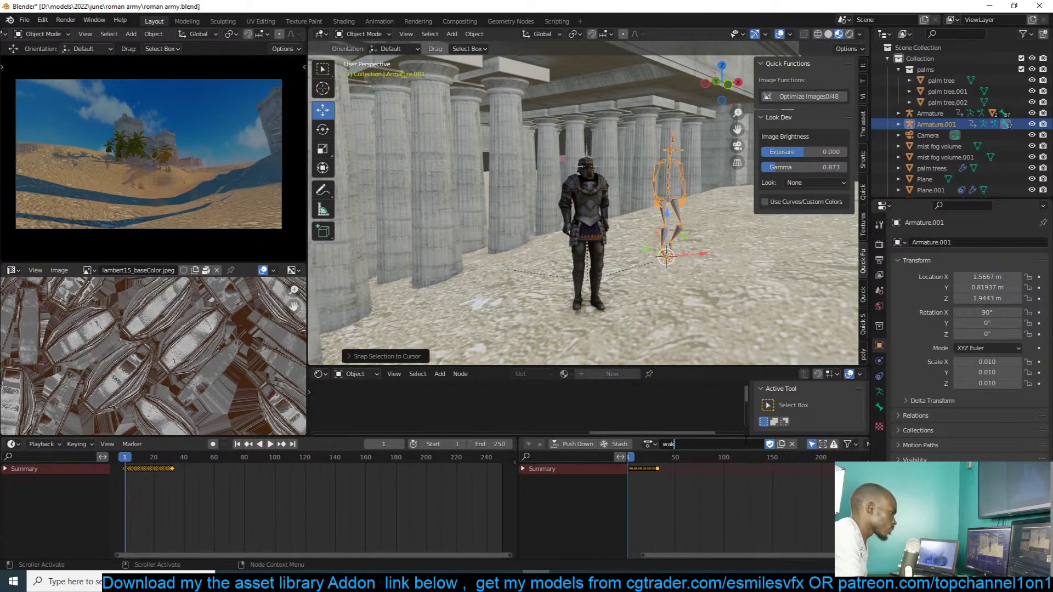
pyautogui.write('ak')
pyautogui.press('Return')
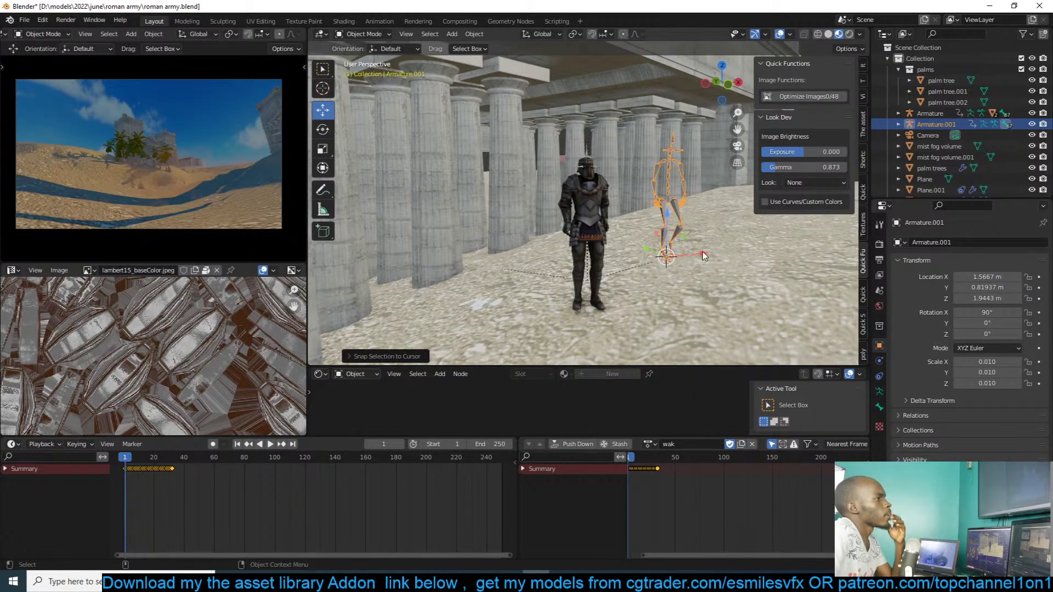
# - Assign the wak action to the knight's armature and play the animation
pyautogui.scroll(2, 574, 213)
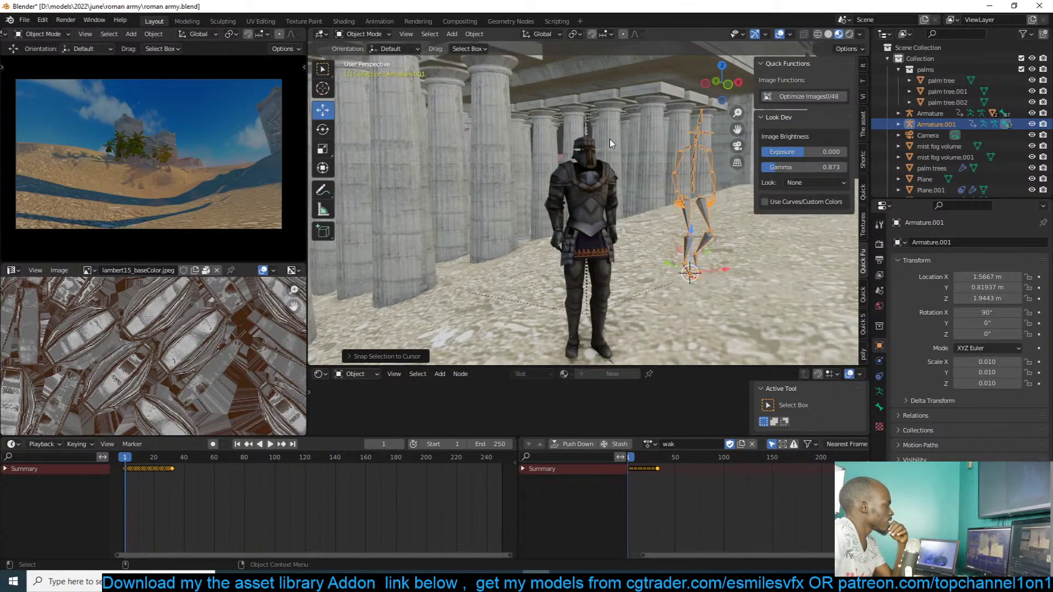
pyautogui.click(587, 127)
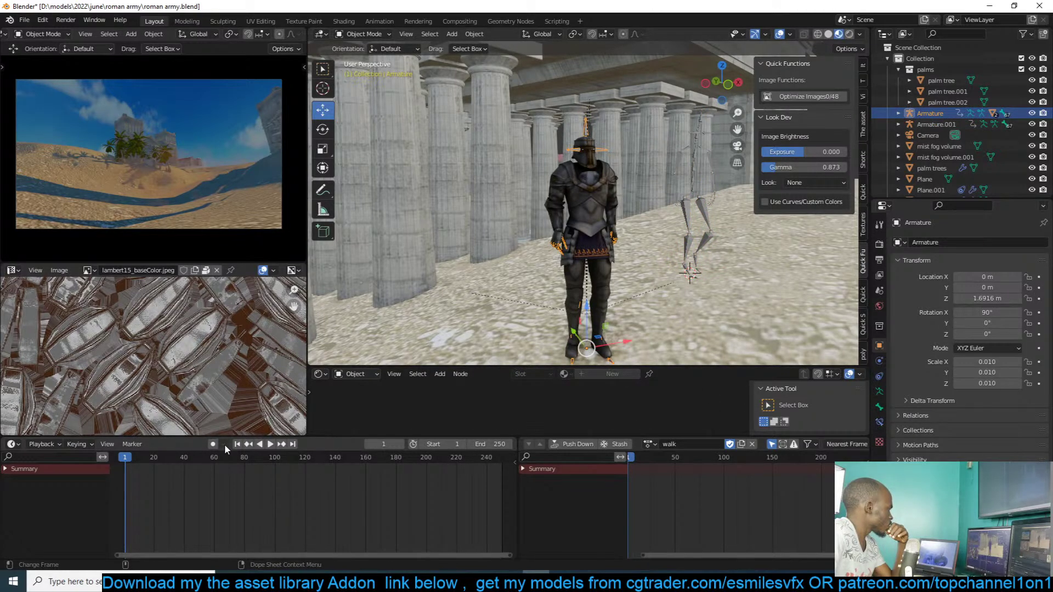
pyautogui.click(650, 444)
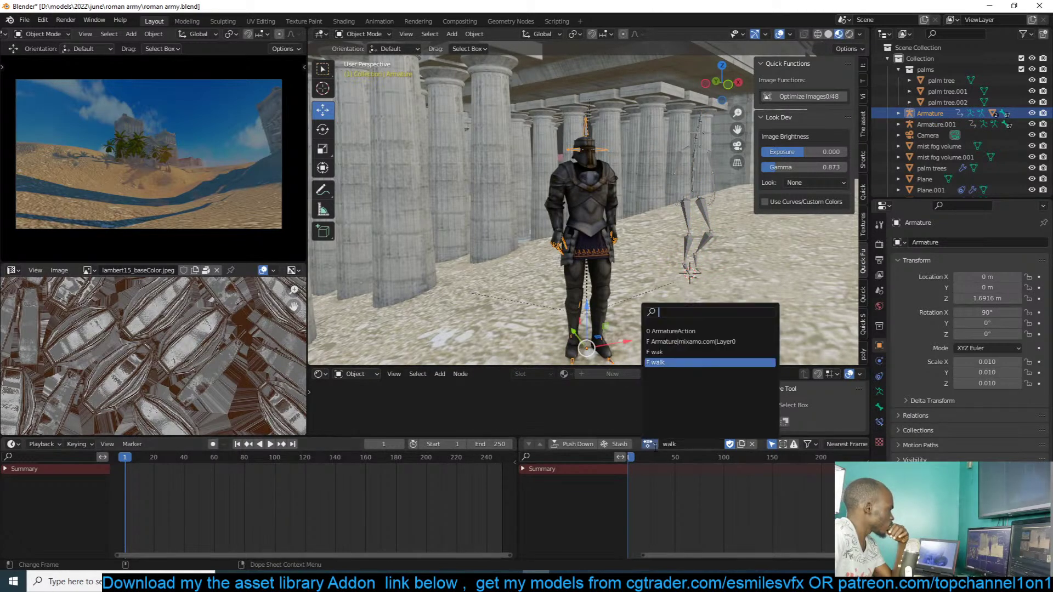
pyautogui.click(674, 351)
pyautogui.press('space')
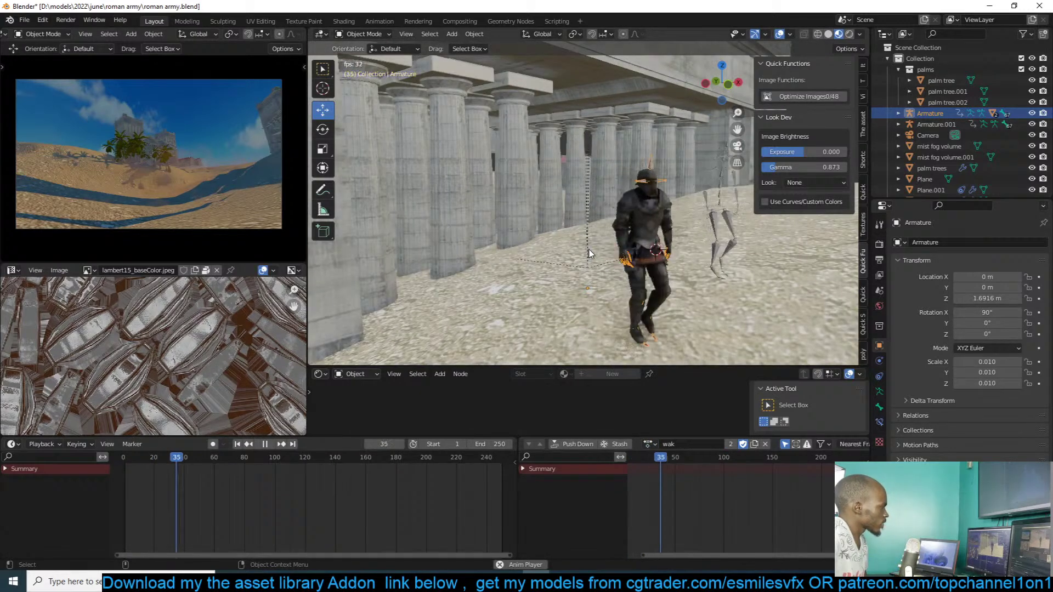
# - Stop the playback, delete the imported walk armature, and select the knight's armature
pyautogui.press('Escape')
pyautogui.press('Delete')
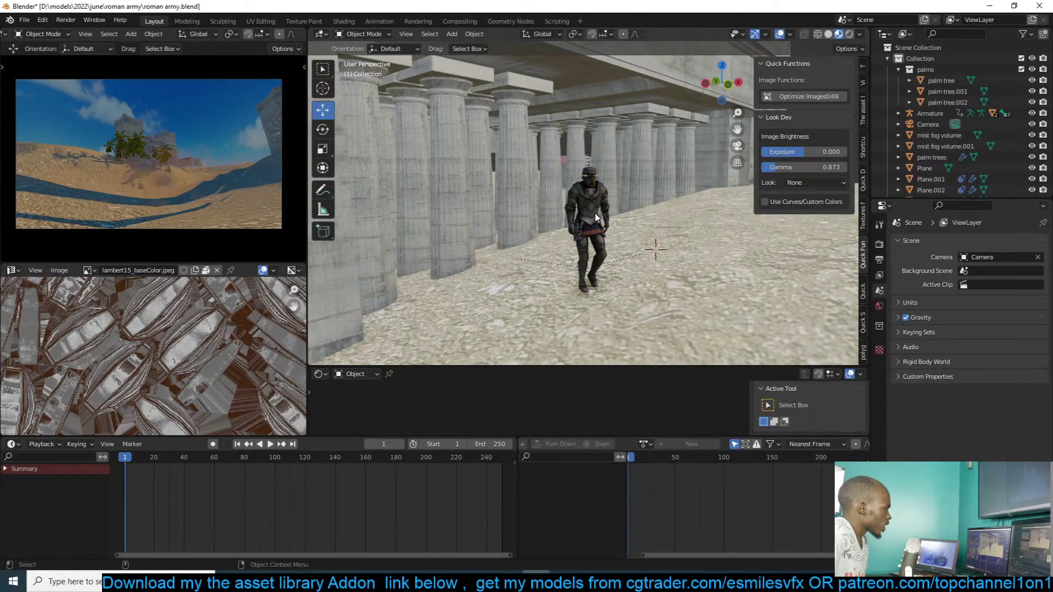
pyautogui.click(589, 168)
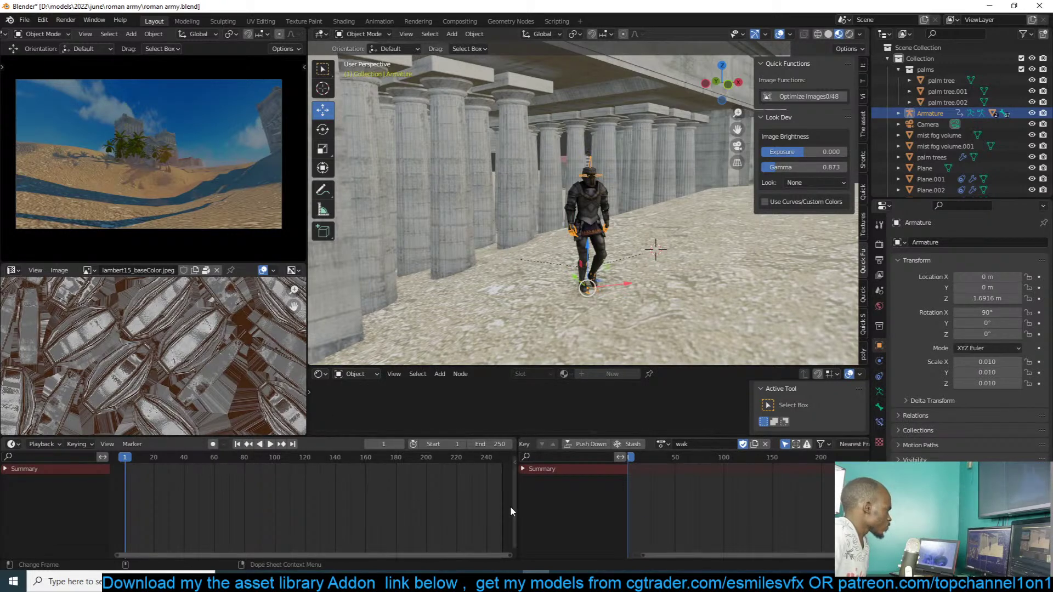
# - Change the Timeline area to a Graph Editor and show the f-curves of all the knight's bones in Pose Mode
pyautogui.click(13, 444)
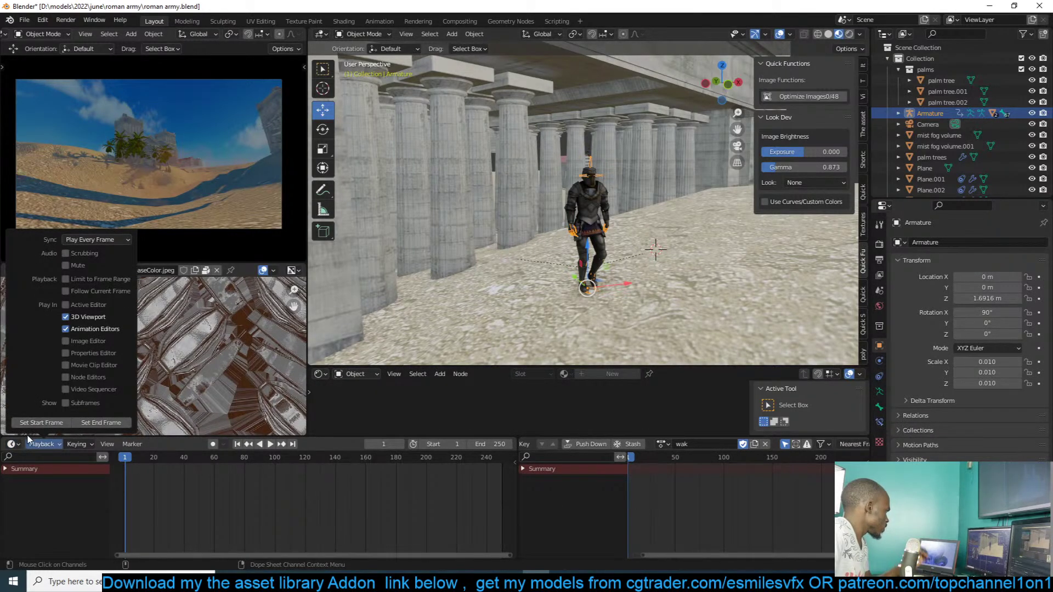
pyautogui.hotkey('ctrl', 'Tab')
pyautogui.press('a')
pyautogui.hotkey('ctrl', 'Tab')
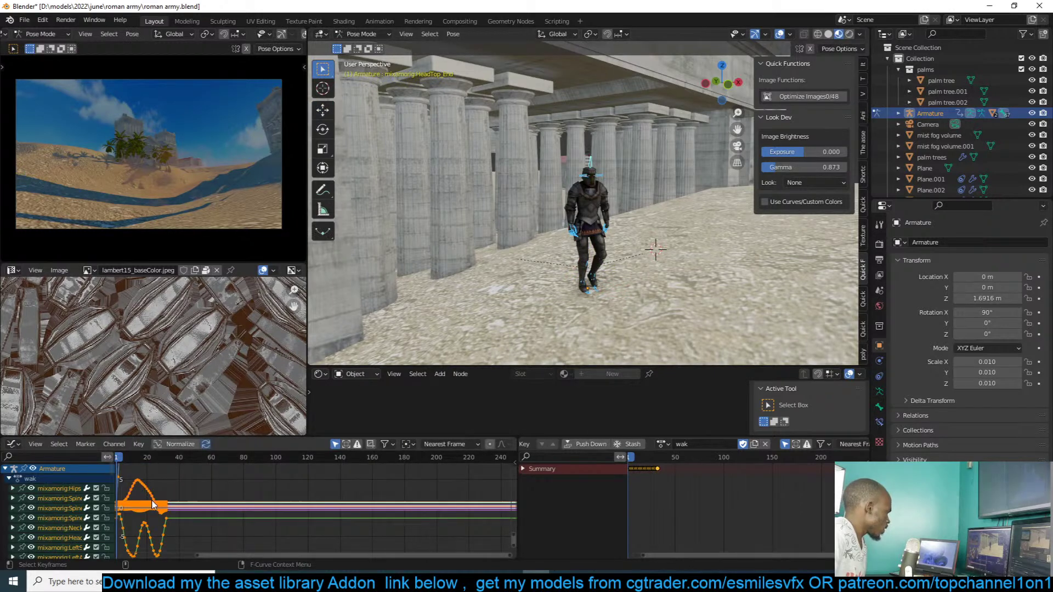
pyautogui.scroll(-4, 153, 505)
pyautogui.scroll(-5, 90, 523)
pyautogui.scroll(5, 89, 522)
# - Play the knight's walk several times to examine how it moves forward and when the motion stops
pyautogui.press('space')
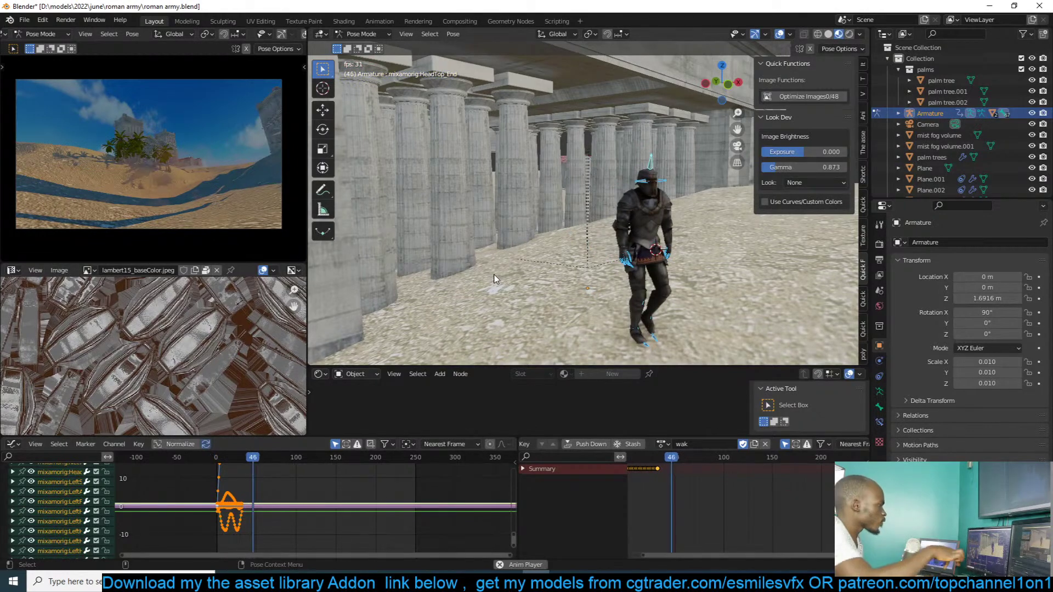
pyautogui.press('Escape')
pyautogui.press('space')
pyautogui.press('Escape')
pyautogui.press('space')
pyautogui.press('space')
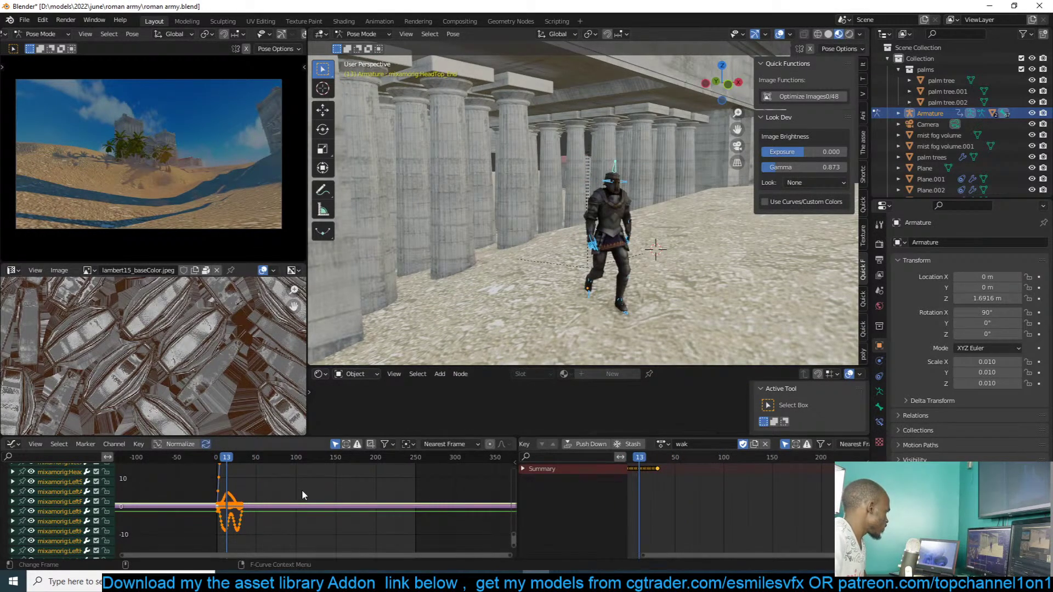
pyautogui.scroll(-2, 304, 494)
pyautogui.click(246, 472)
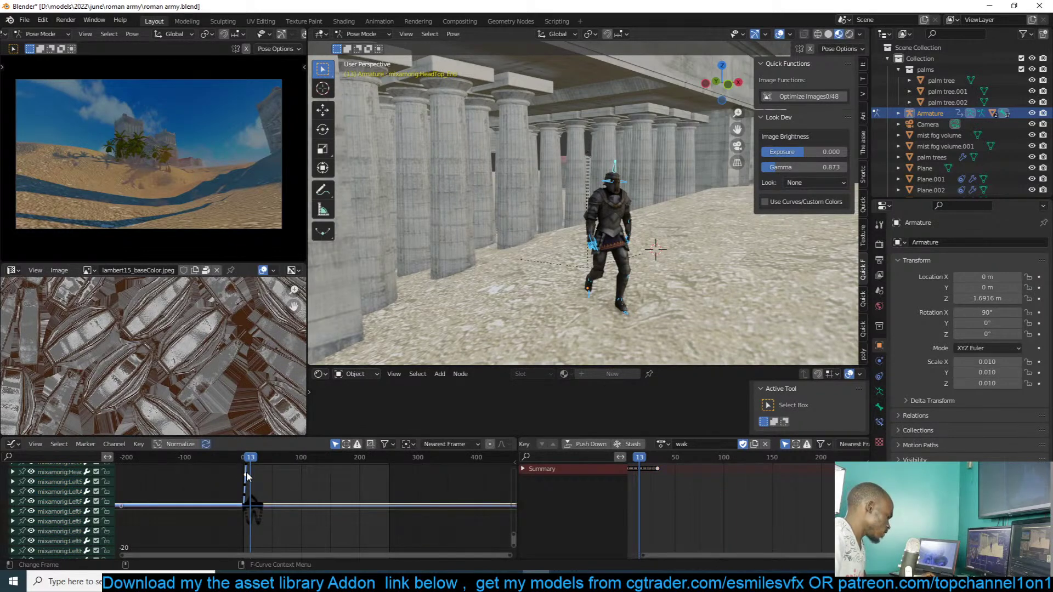
pyautogui.press('a')
pyautogui.press('.')
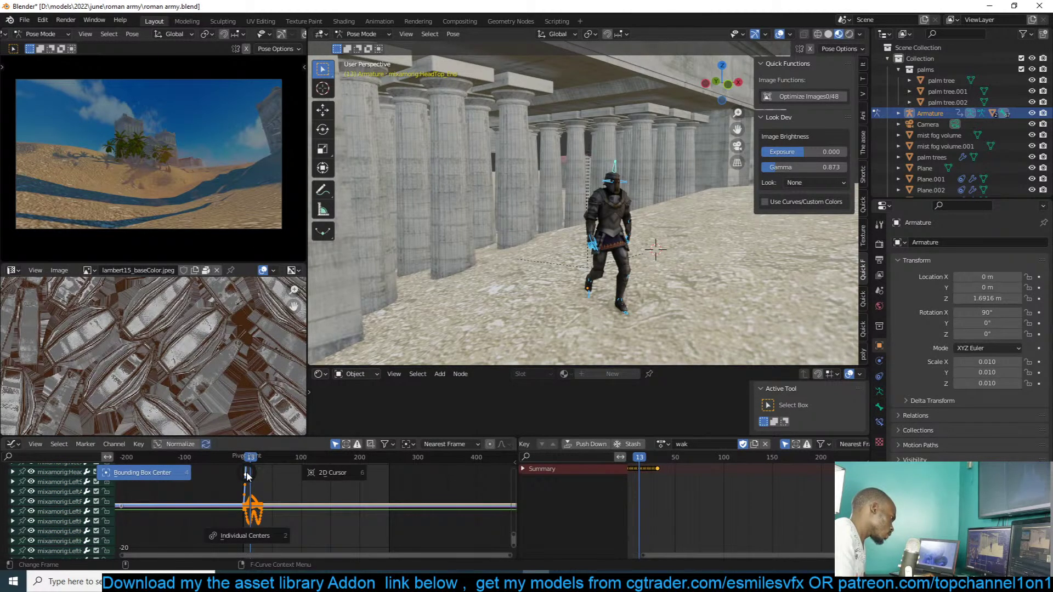
pyautogui.click(247, 475)
pyautogui.press('.')
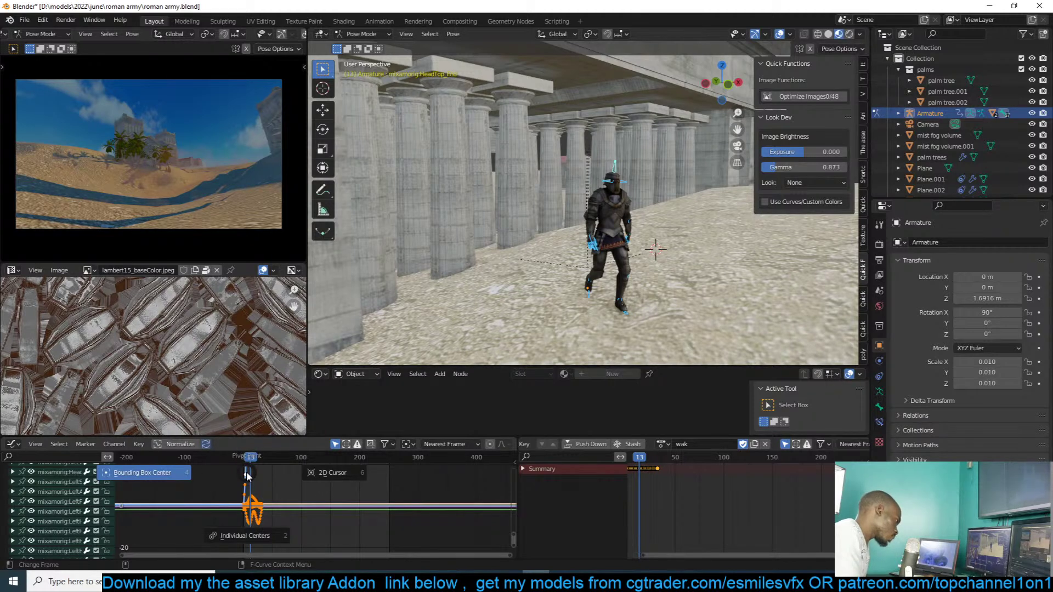
pyautogui.click(247, 475)
pyautogui.scroll(5, 534, 444)
# - Change the Action Editor area to the Nonlinear Animation editor
pyautogui.click(527, 443)
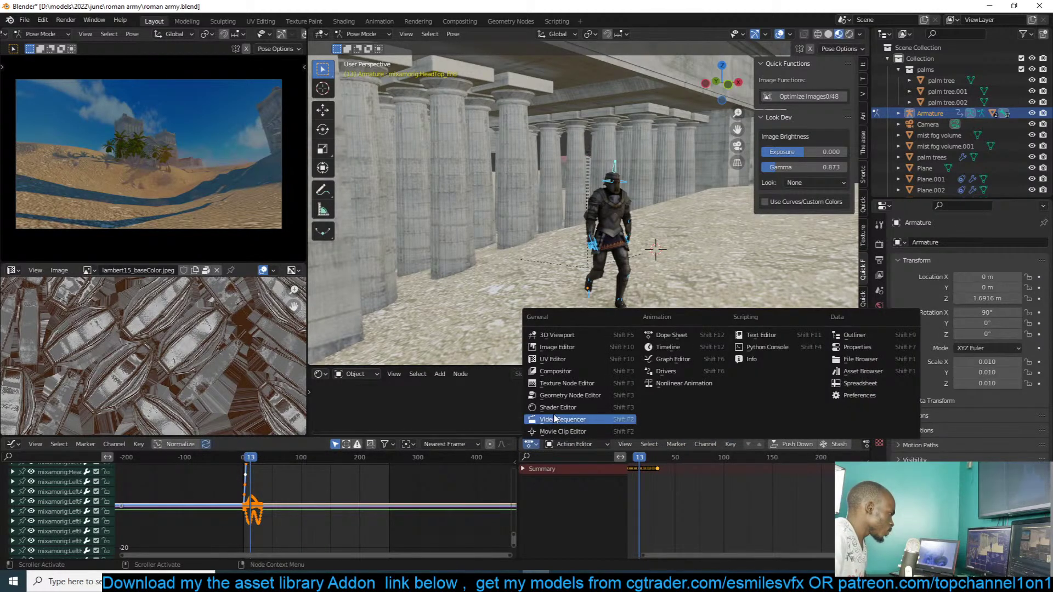
pyautogui.click(659, 384)
# - Try to extend the walk by pushing the wak action down to an NLA strip and placing a duplicate directly after it
pyautogui.click(622, 484)
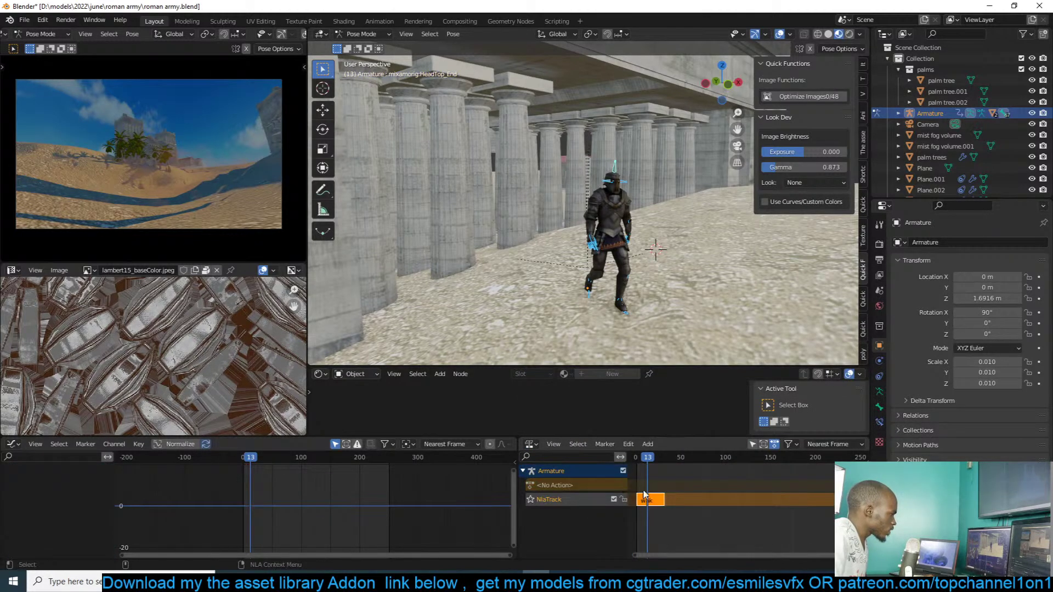
pyautogui.hotkey('shift', 'd')
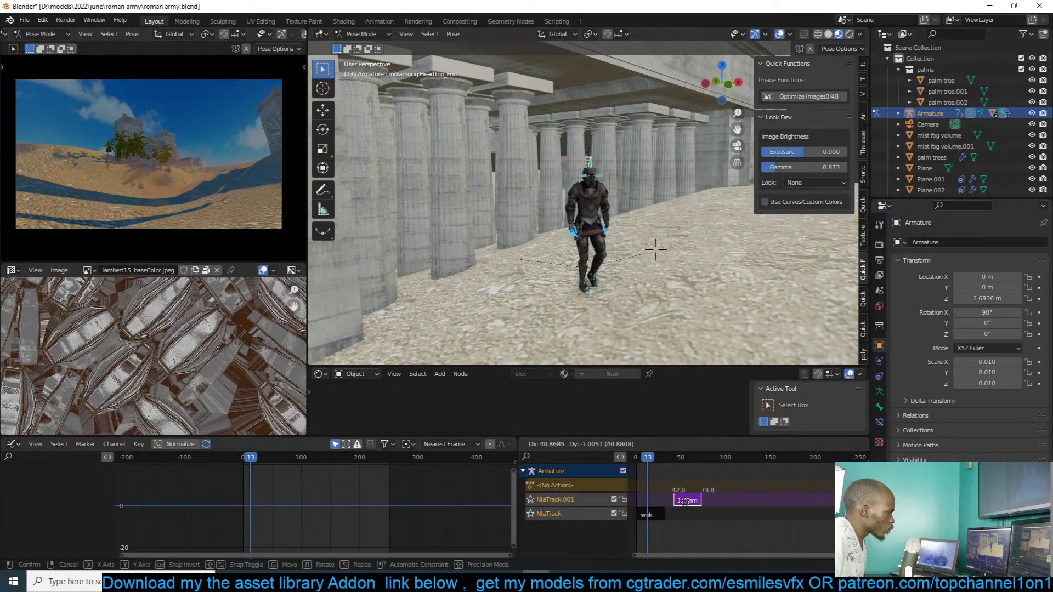
pyautogui.click(674, 524)
pyautogui.press('space')
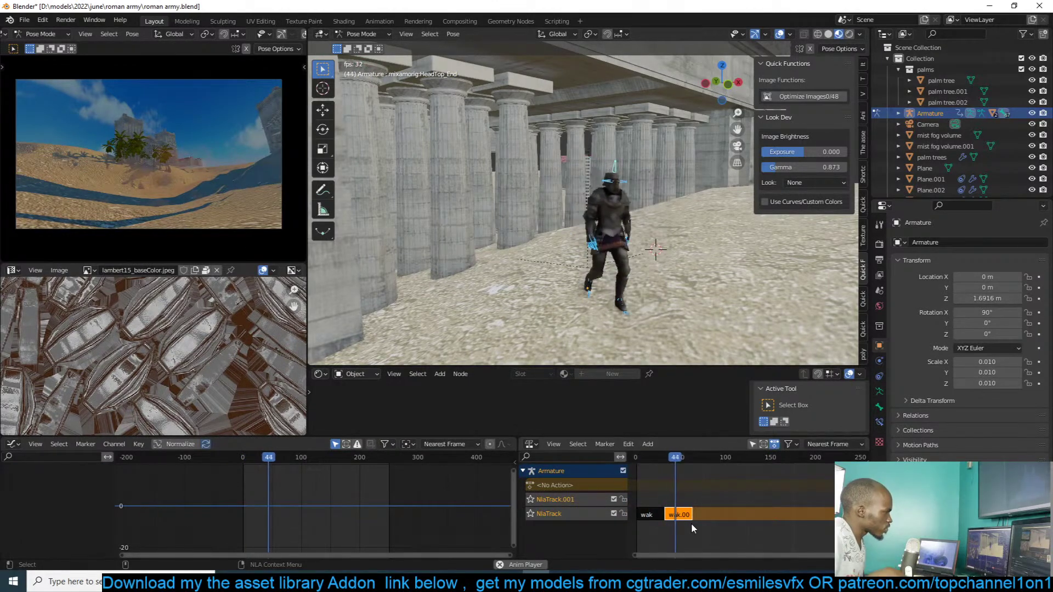
pyautogui.press('Escape')
pyautogui.hotkey('ctrl', 'z')
pyautogui.hotkey('ctrl', 'z')
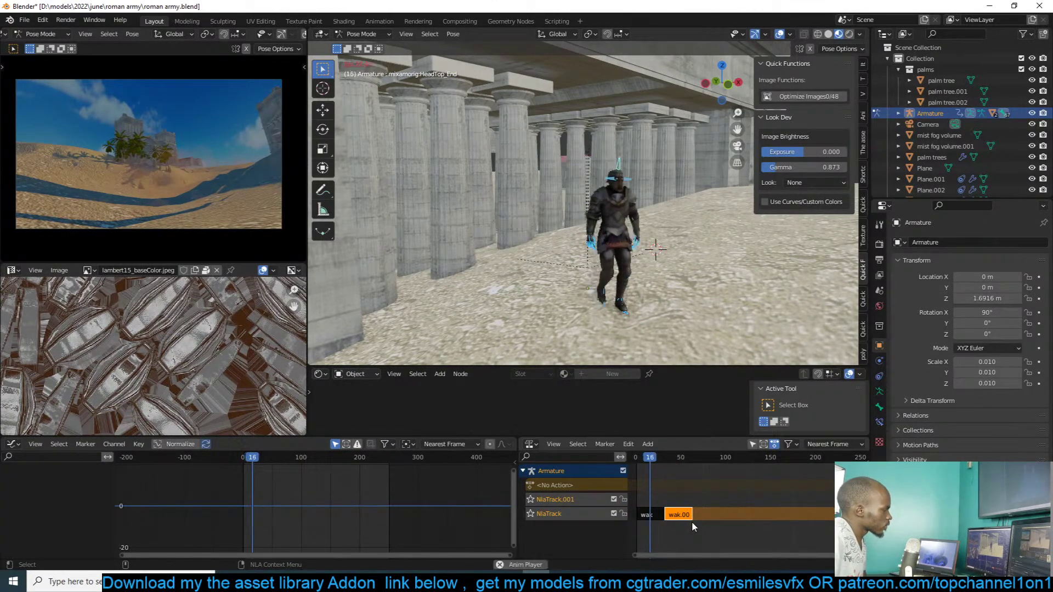
pyautogui.hotkey('ctrl', 'z')
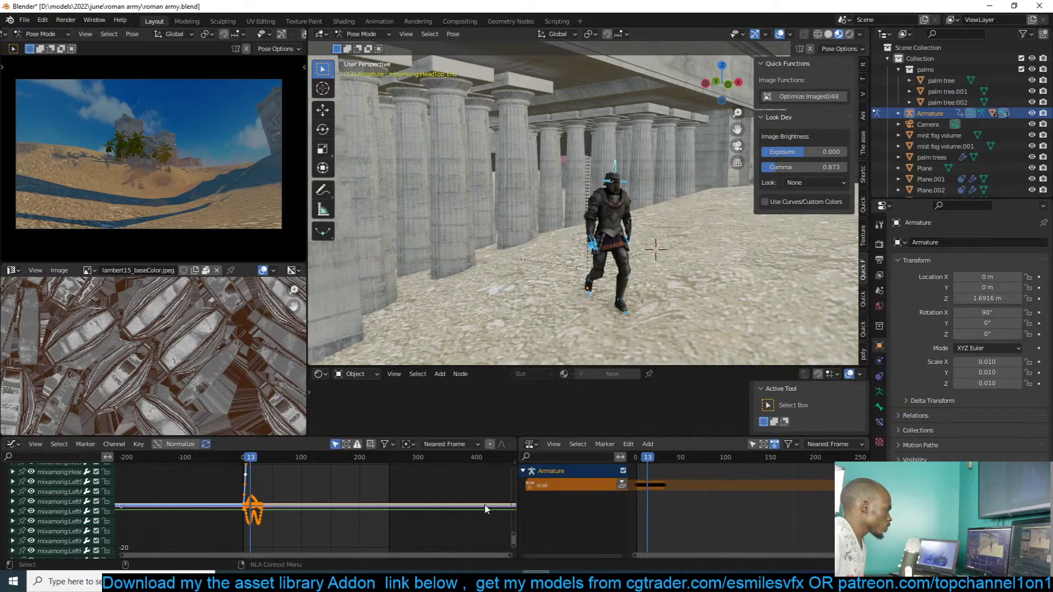
# - Delete the steadily rising f-curve from the wak action to remove the knight's forward travel
pyautogui.press('Home')
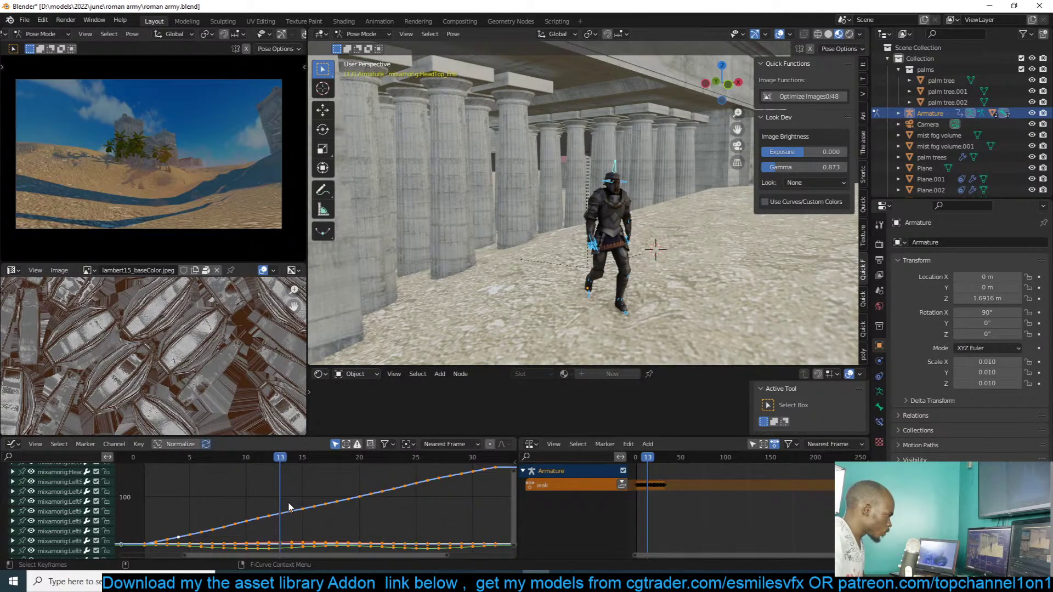
pyautogui.click(448, 479)
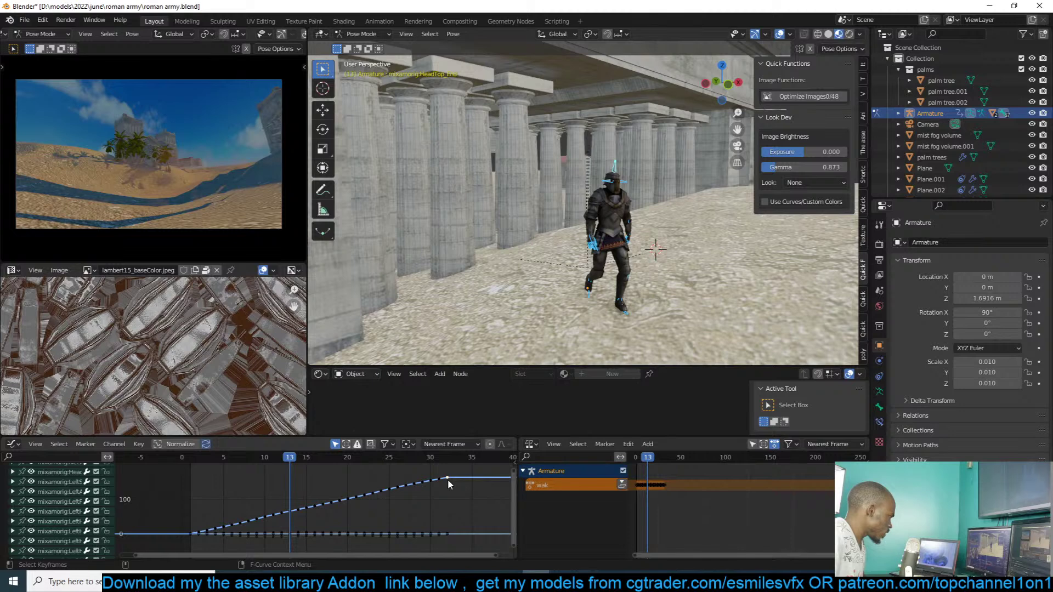
pyautogui.keyDown('shift'); pyautogui.rightClick(184, 496); pyautogui.keyUp('shift')
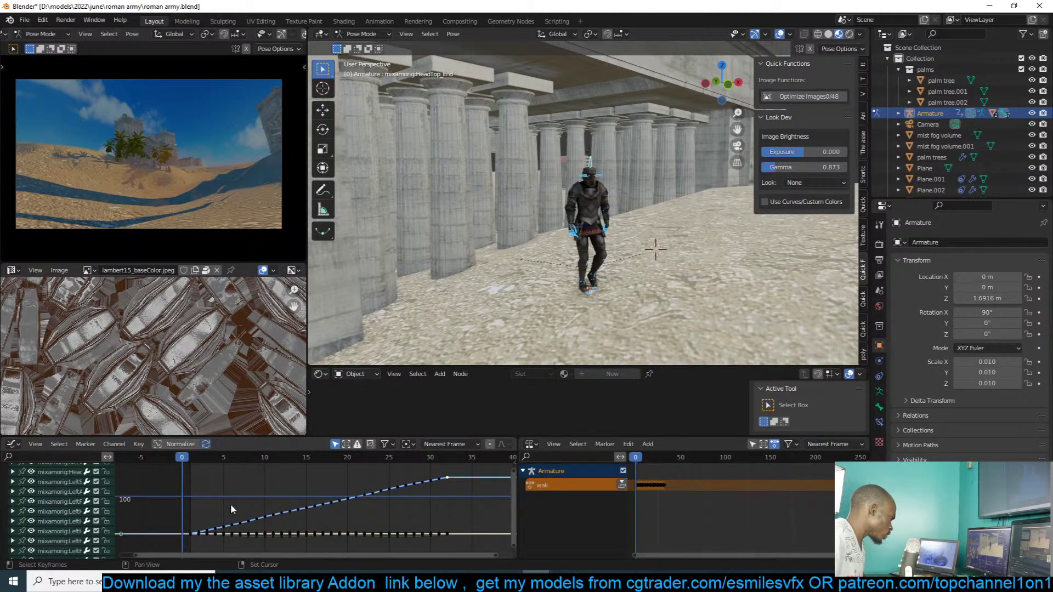
pyautogui.press('x')
pyautogui.click(387, 483)
# - Play the in-place walk and switch the Graph Editor back to the Timeline
pyautogui.press('space')
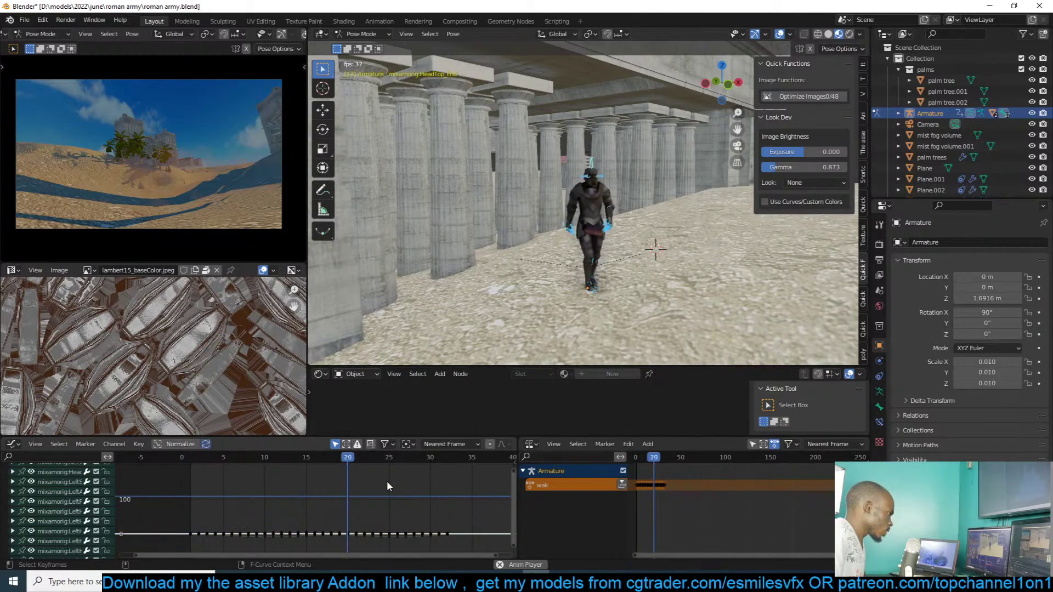
pyautogui.press('Escape')
pyautogui.hotkey('ctrl', 'Tab')
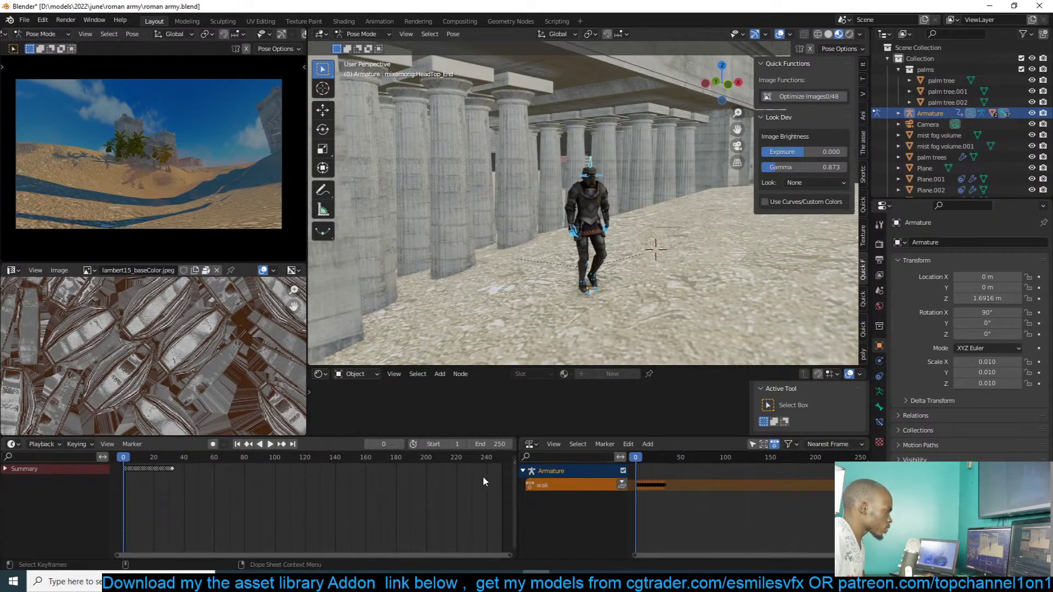
# - Push the wak action down to an NLA strip and place four duplicates end to end after it on the same track
pyautogui.click(622, 485)
pyautogui.hotkey('shift', 'd')
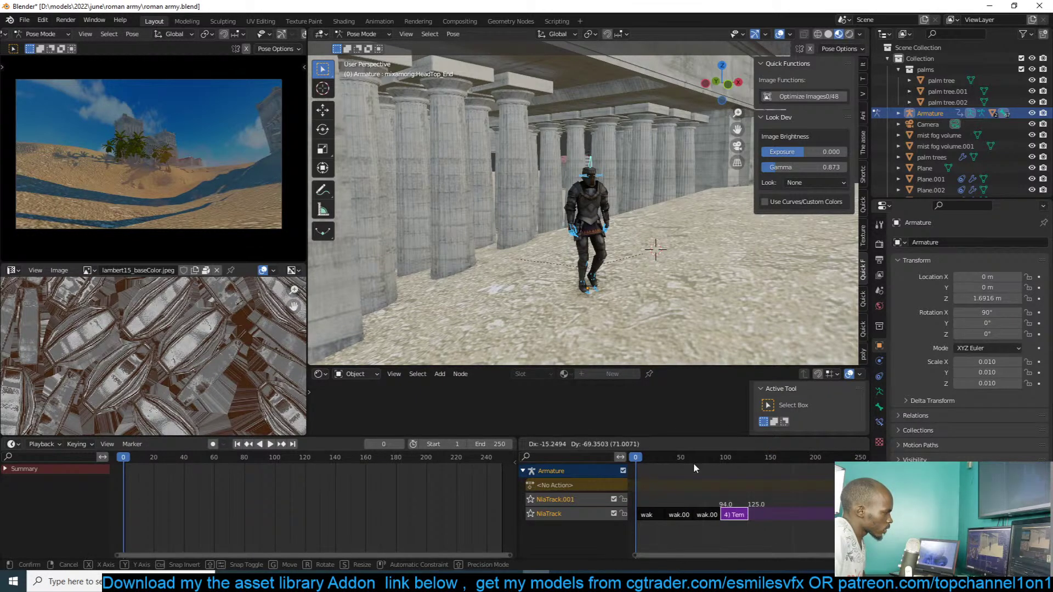
pyautogui.click(702, 541)
pyautogui.press('space')
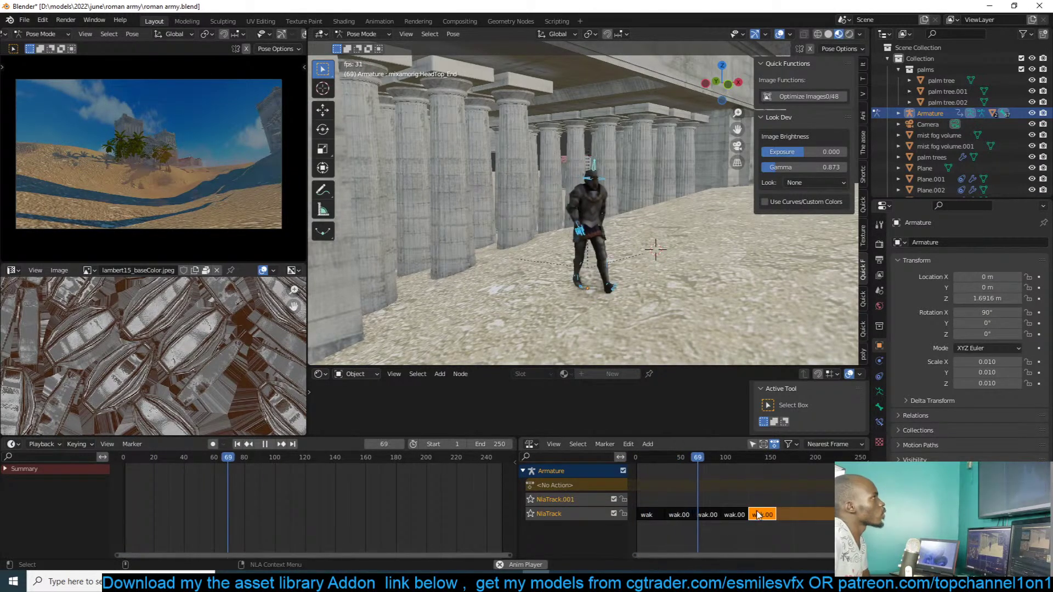
pyautogui.press('space')
# - Return the knight's armature to Object Mode and save the file
pyautogui.hotkey('ctrl', 'Tab')
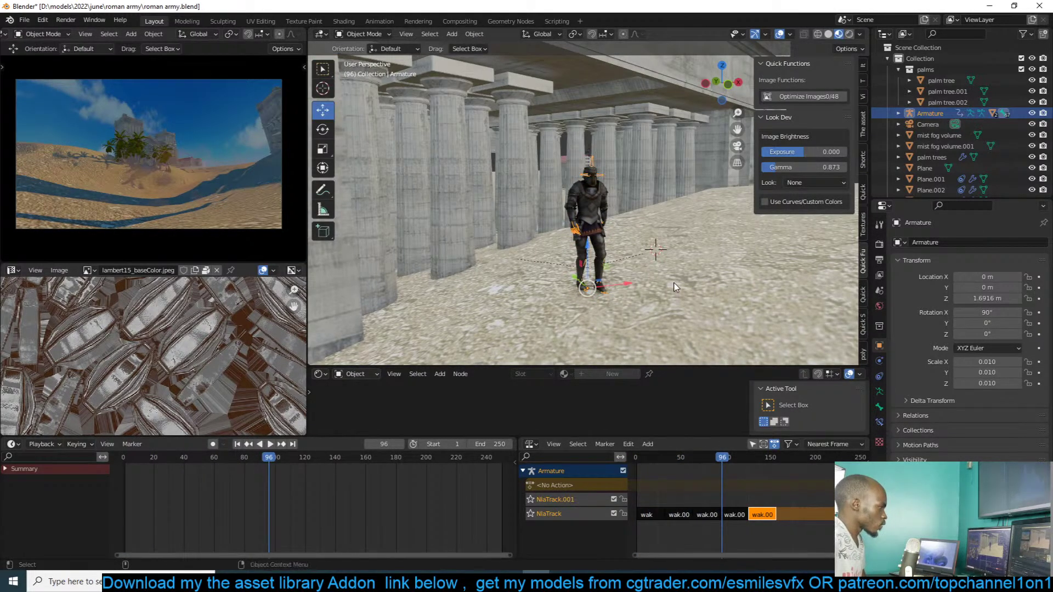
pyautogui.scroll(6, 597, 261)
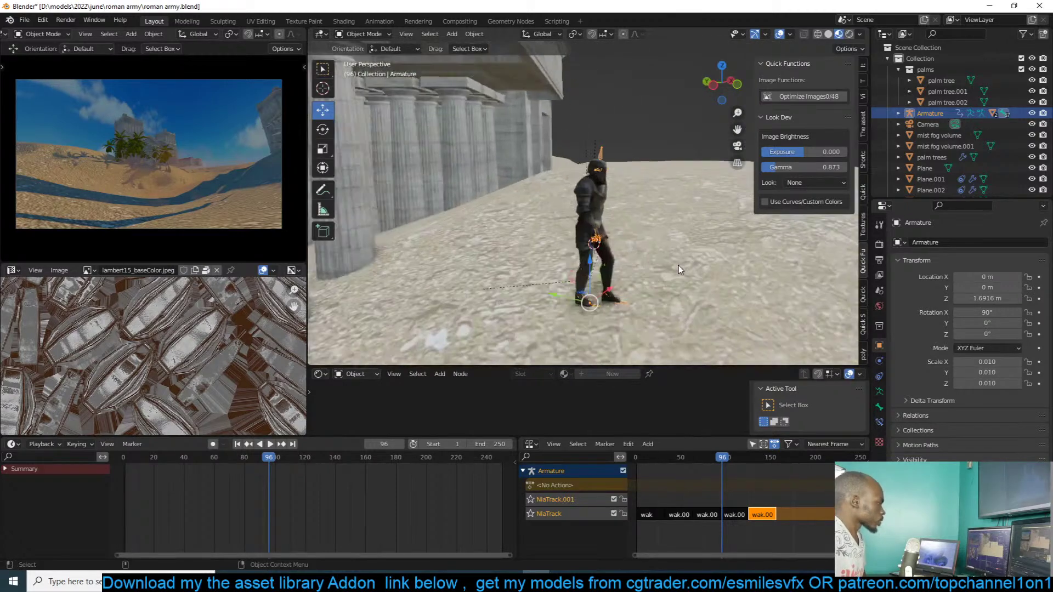
pyautogui.click(598, 256)
pyautogui.moveTo(603, 264); pyautogui.dragTo(636, 203, button='middle')
pyautogui.click(583, 238)
pyautogui.click(564, 258)
pyautogui.scroll(-2, 564, 258)
pyautogui.hotkey('ctrl', 's')
# - Move the knight's helmet mesh to a new collection named soldier and save the file
pyautogui.click(564, 259)
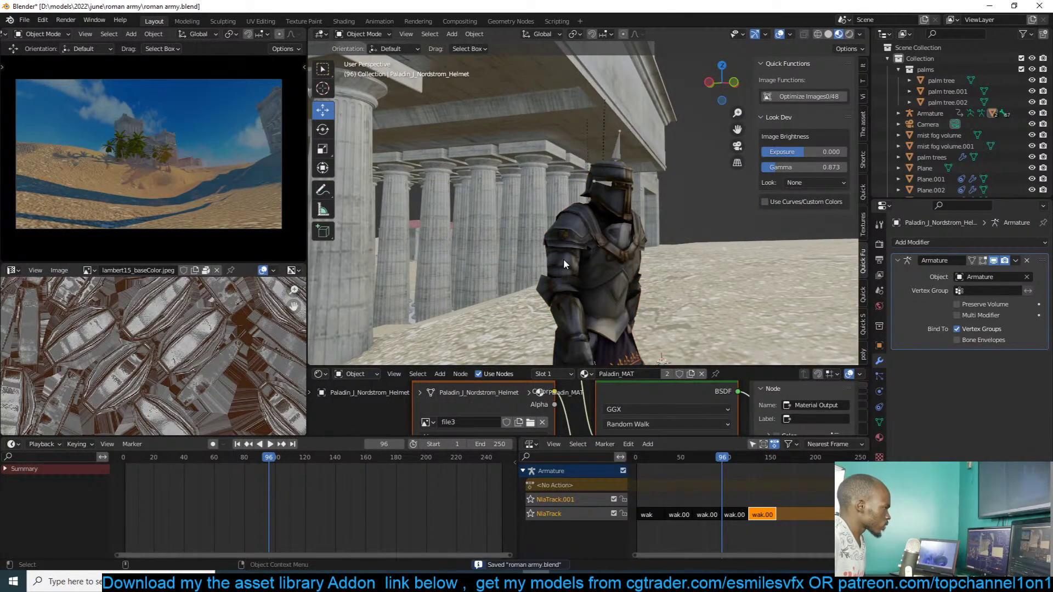
pyautogui.click(611, 219)
pyautogui.press('m')
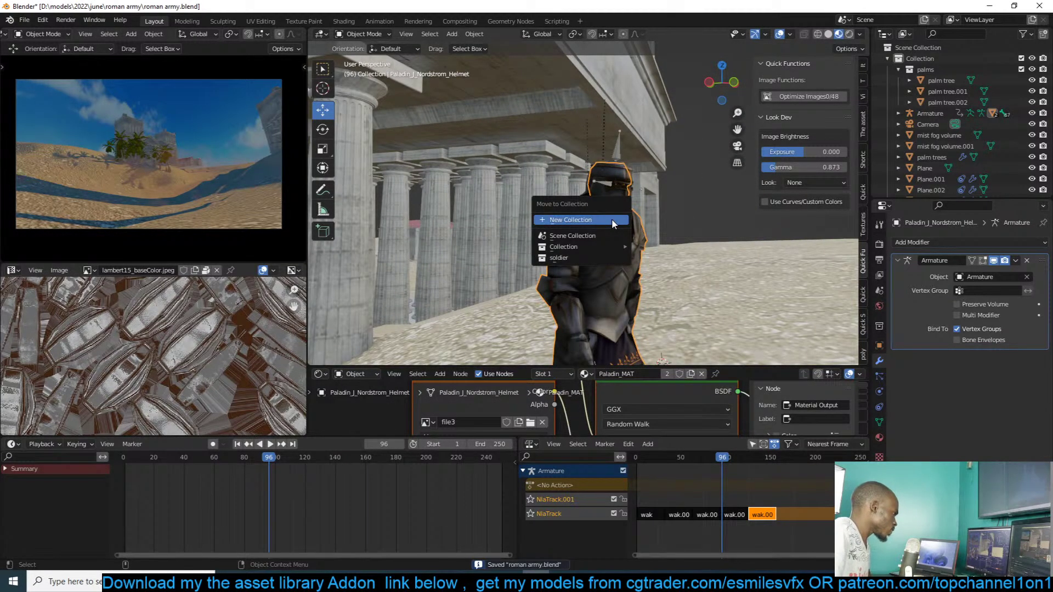
pyautogui.click(613, 221)
pyautogui.write('soldier')
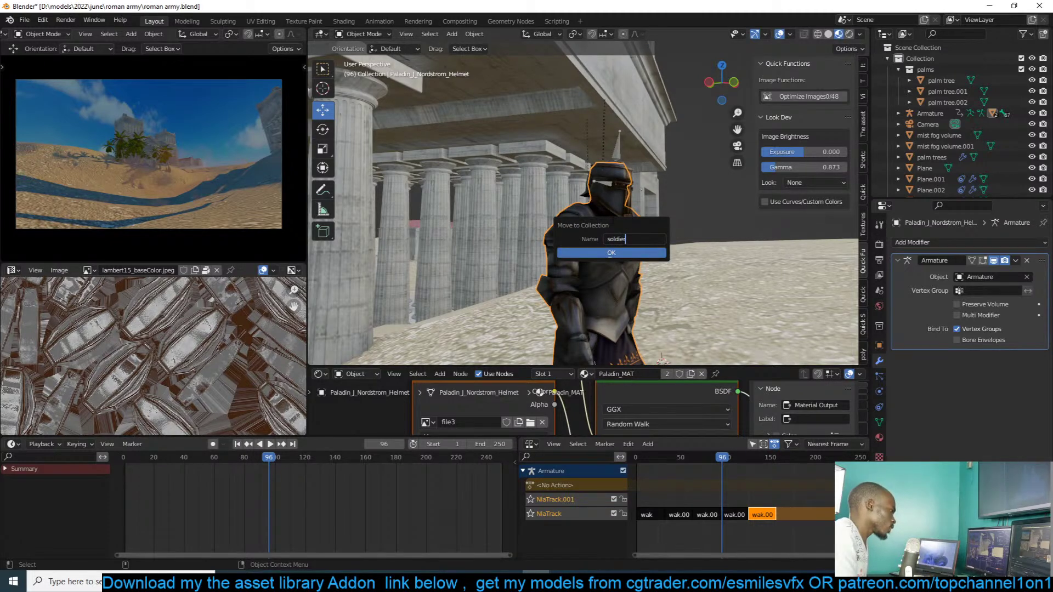
pyautogui.click(604, 252)
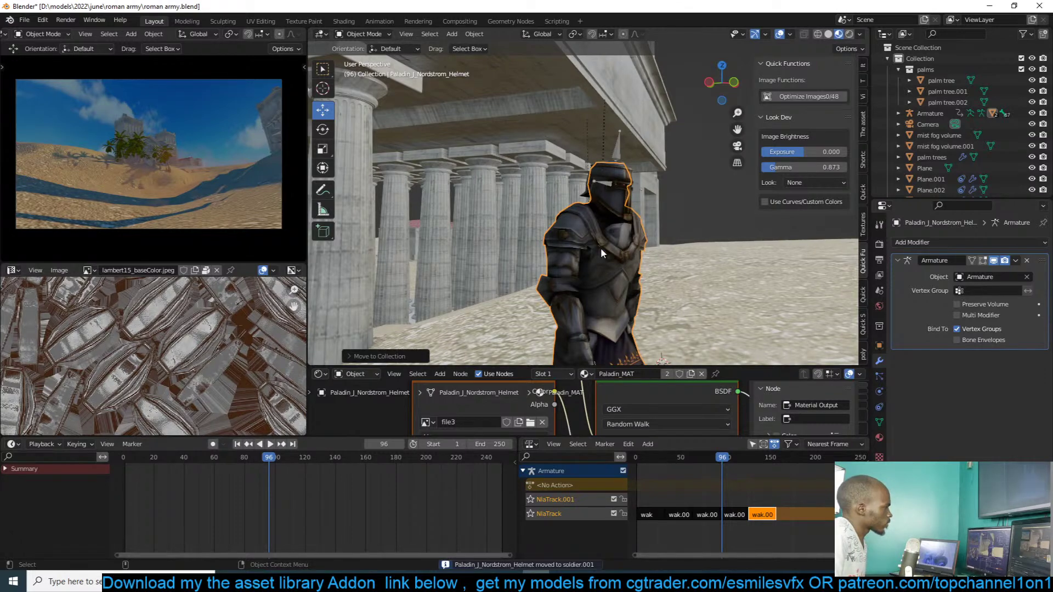
pyautogui.scroll(-5, 601, 248)
pyautogui.scroll(-5, 600, 248)
pyautogui.moveTo(601, 248); pyautogui.dragTo(639, 268, button='middle')
pyautogui.scroll(3, 654, 261)
pyautogui.hotkey('ctrl', 's')
# - Set Plane.001's particle system to render as Collection, with soldier as the instance collection
pyautogui.press('a')
pyautogui.keyDown('shift'); pyautogui.click(687, 240); pyautogui.keyUp('shift')
pyautogui.click(635, 272)
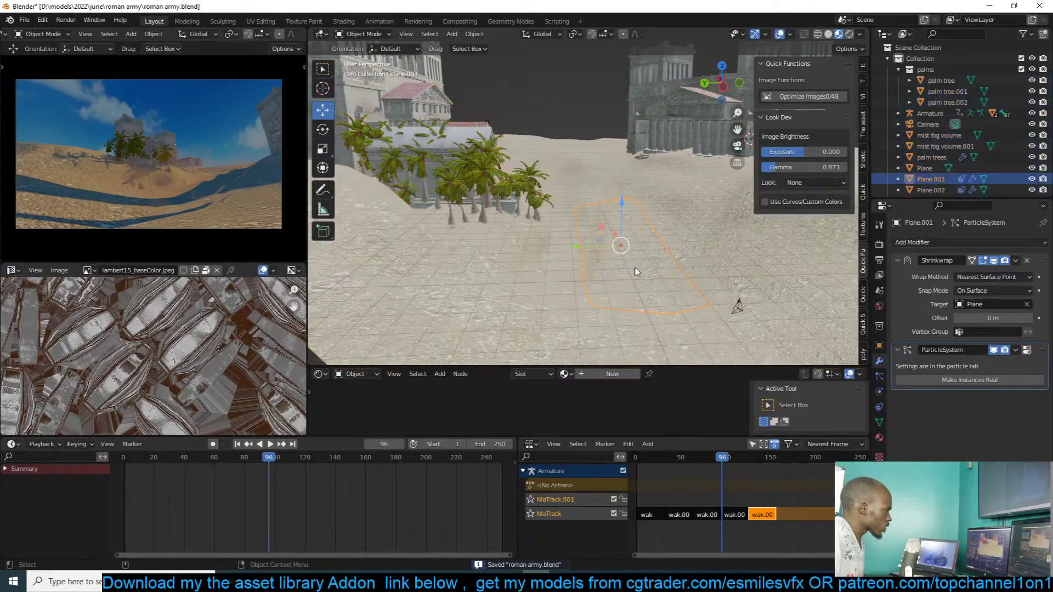
pyautogui.click(1027, 350)
pyautogui.scroll(-10, 968, 374)
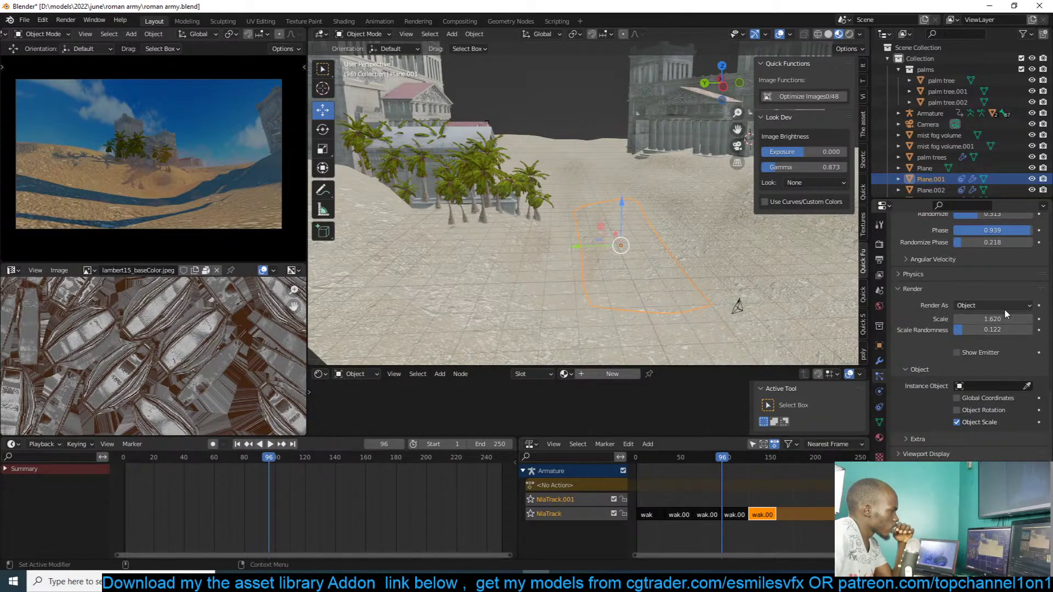
pyautogui.click(1005, 308)
pyautogui.click(985, 355)
pyautogui.click(989, 385)
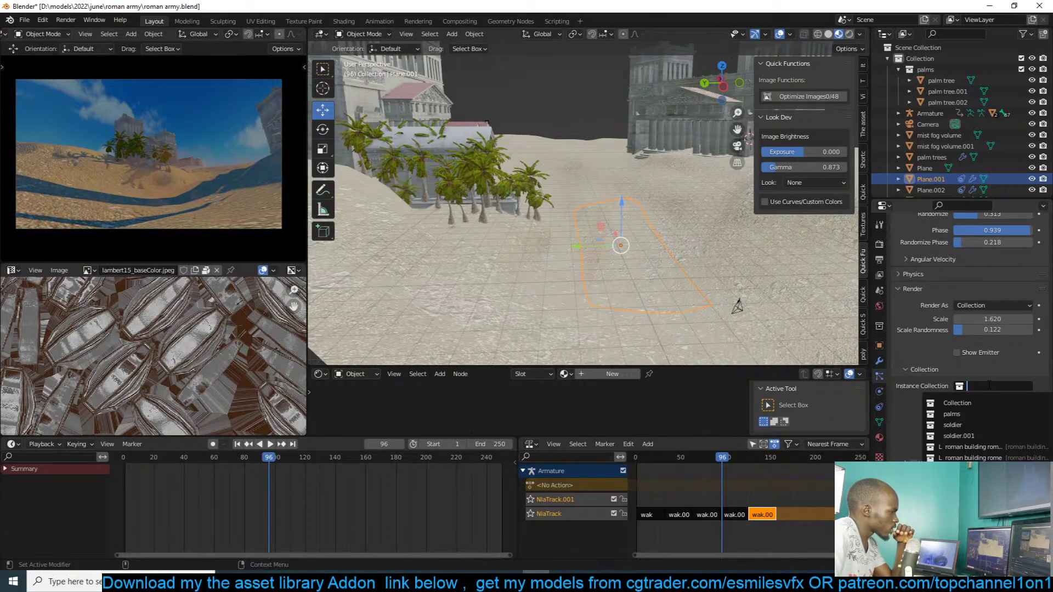
pyautogui.click(966, 425)
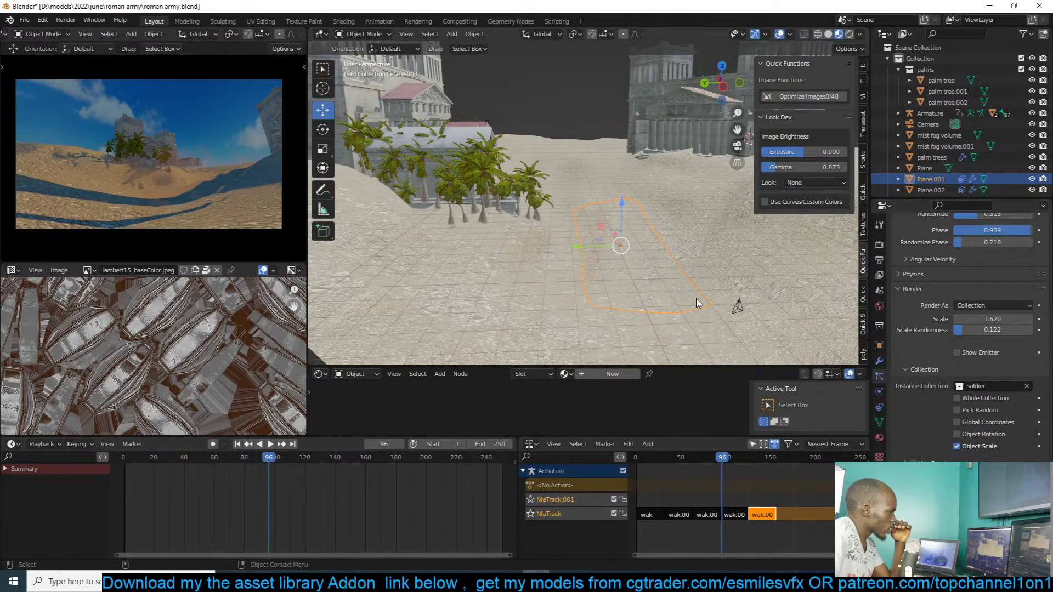
# - Enable Whole Collection for Plane.001's particle instances and inspect the emitter plane in the scene
pyautogui.scroll(3, 705, 289)
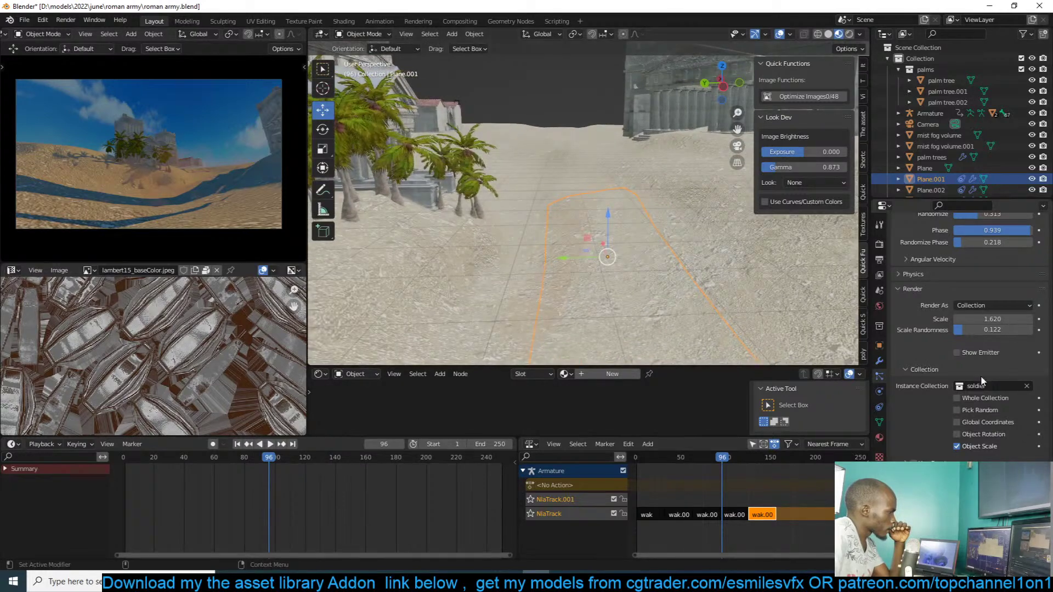
pyautogui.click(957, 398)
pyautogui.scroll(-5, 715, 258)
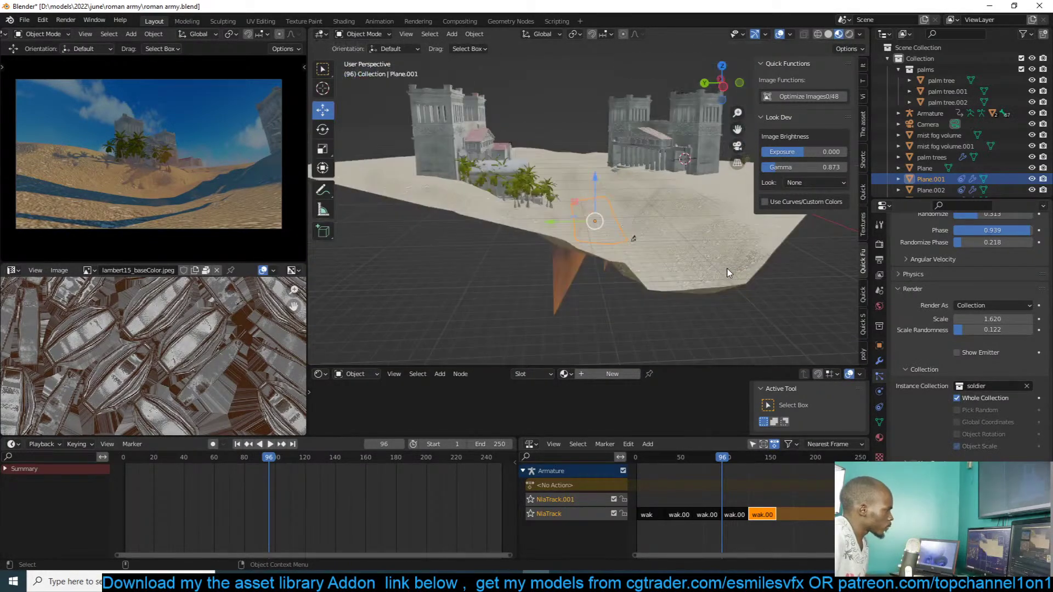
pyautogui.moveTo(716, 258); pyautogui.dragTo(682, 206, button='middle')
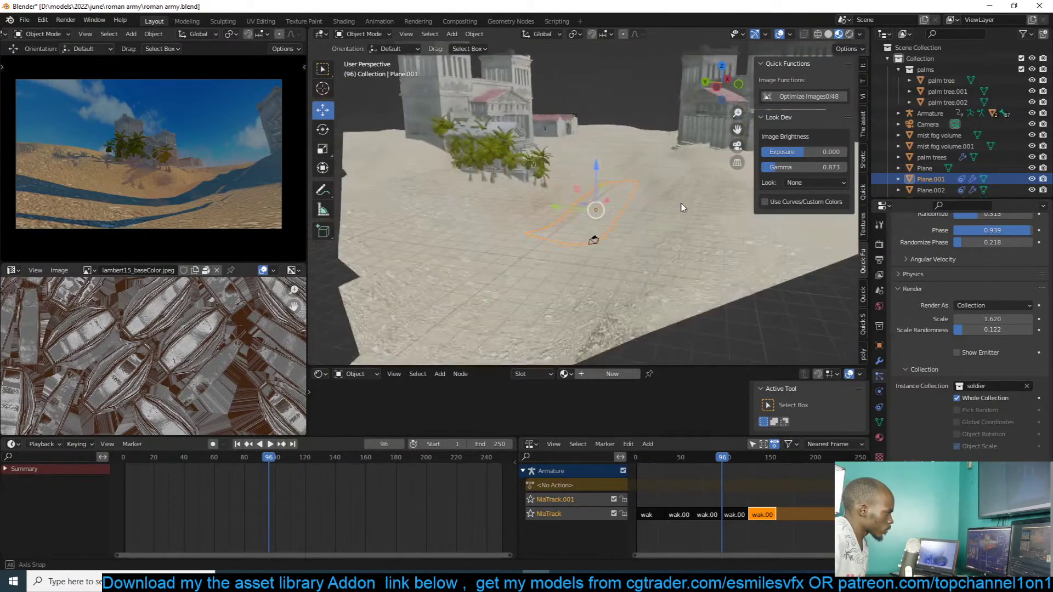
# - Set Plane.001's particle Scale to 1.680 and locate the Paladin_J_Nordstrom_Helmet mesh of the soldier.001 collection in the scene
pyautogui.moveTo(992, 317)
pyautogui.mouseDown()
pyautogui.moveTo(1004, 317)
pyautogui.moveTo(994, 318)
pyautogui.mouseUp()
pyautogui.scroll(-5, 917, 161)
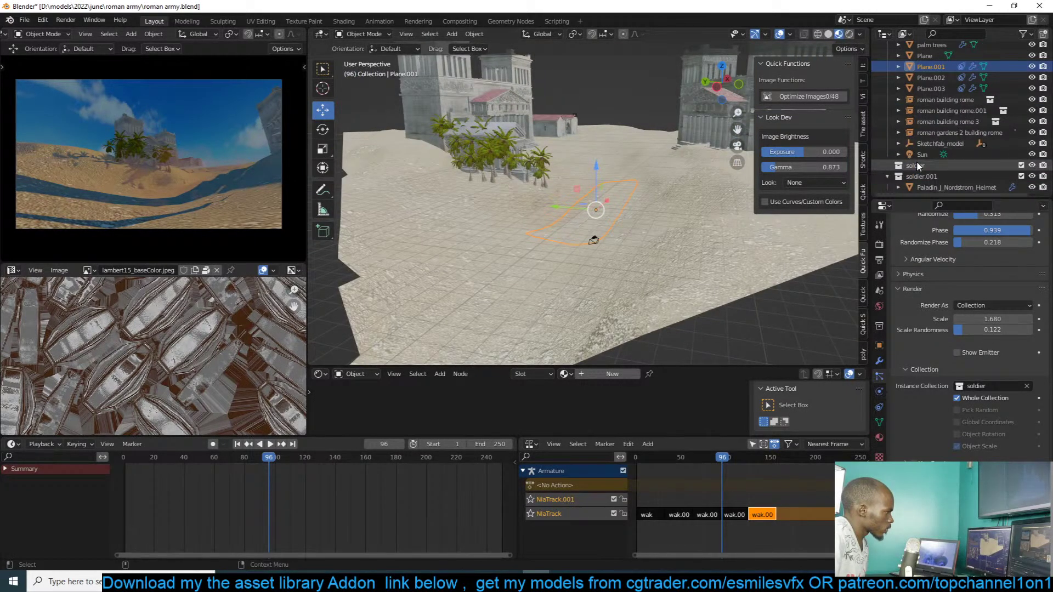
pyautogui.click(928, 187)
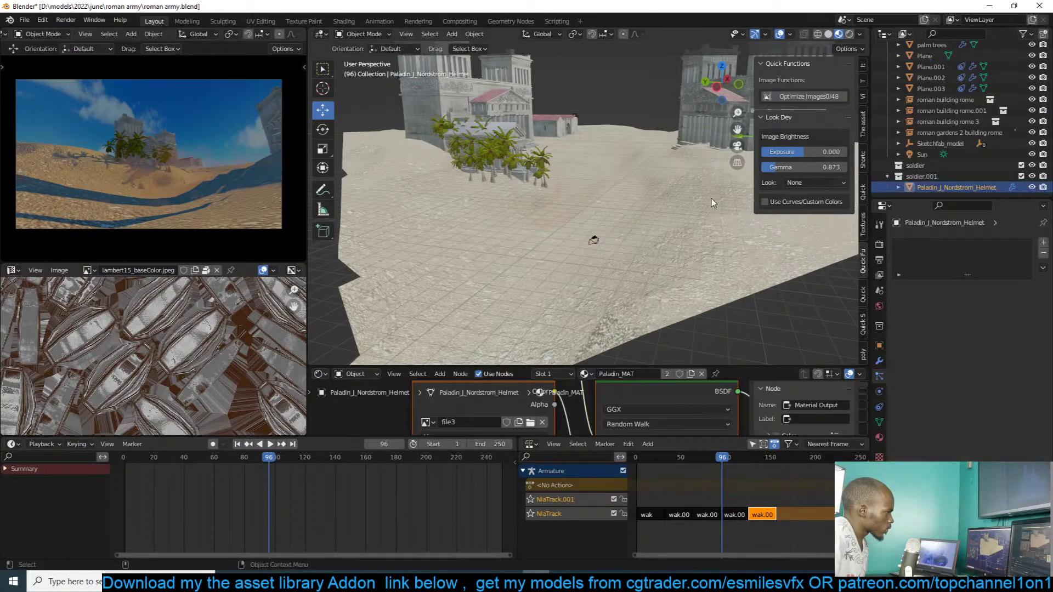
pyautogui.press('KP_Decimal')
pyautogui.moveTo(713, 203); pyautogui.dragTo(730, 239, button='middle')
pyautogui.scroll(2, 601, 189)
pyautogui.scroll(-5, 601, 189)
pyautogui.press('a')
# - Turn off Whole Collection for Plane.001's particle instances and clear the soldier instance collection
pyautogui.click(639, 266)
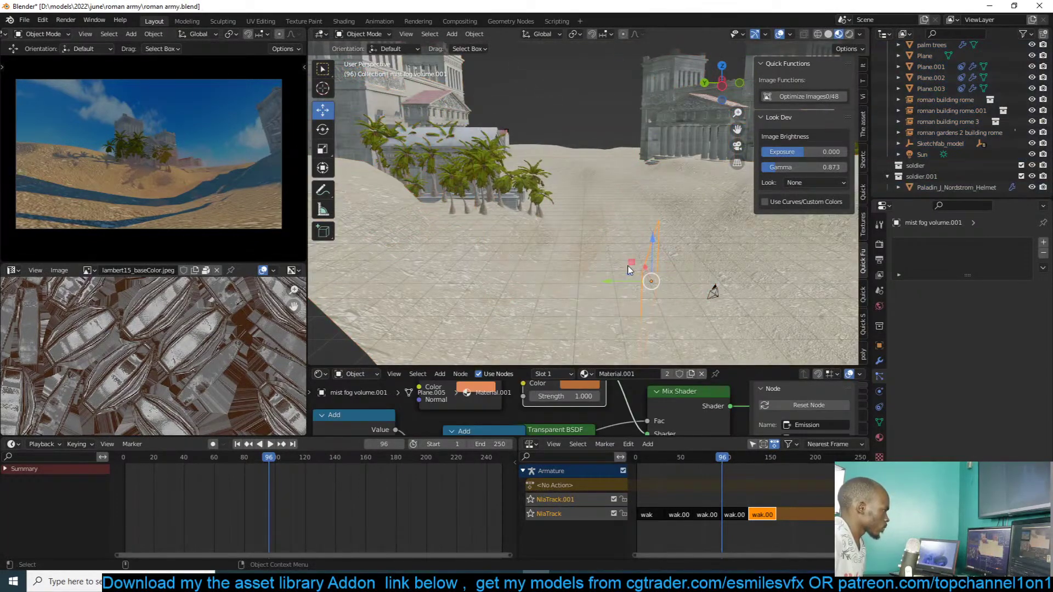
pyautogui.click(628, 263)
pyautogui.scroll(-10, 936, 416)
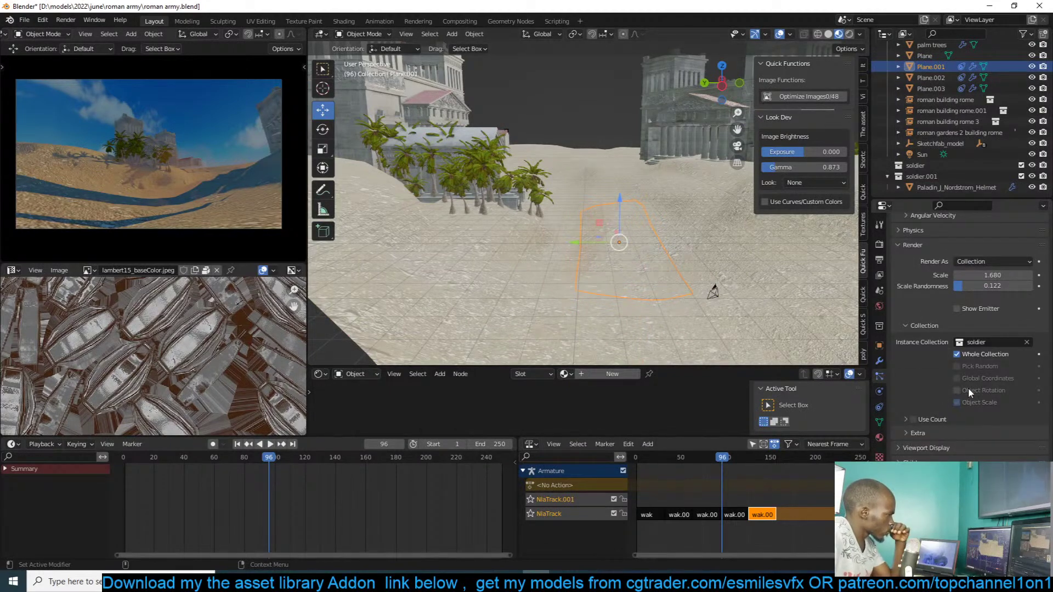
pyautogui.click(957, 355)
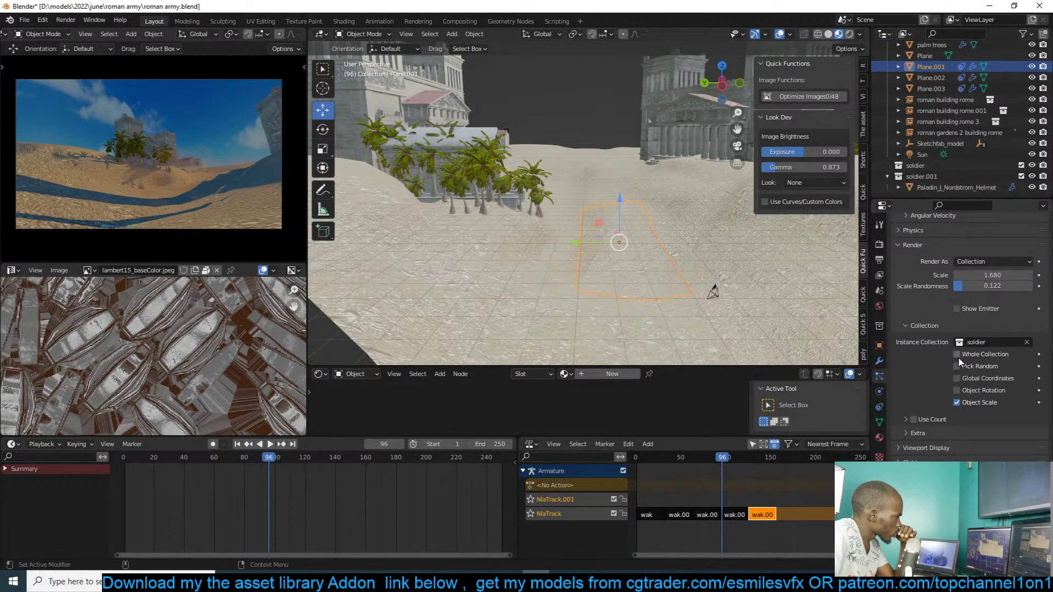
pyautogui.scroll(5, 937, 382)
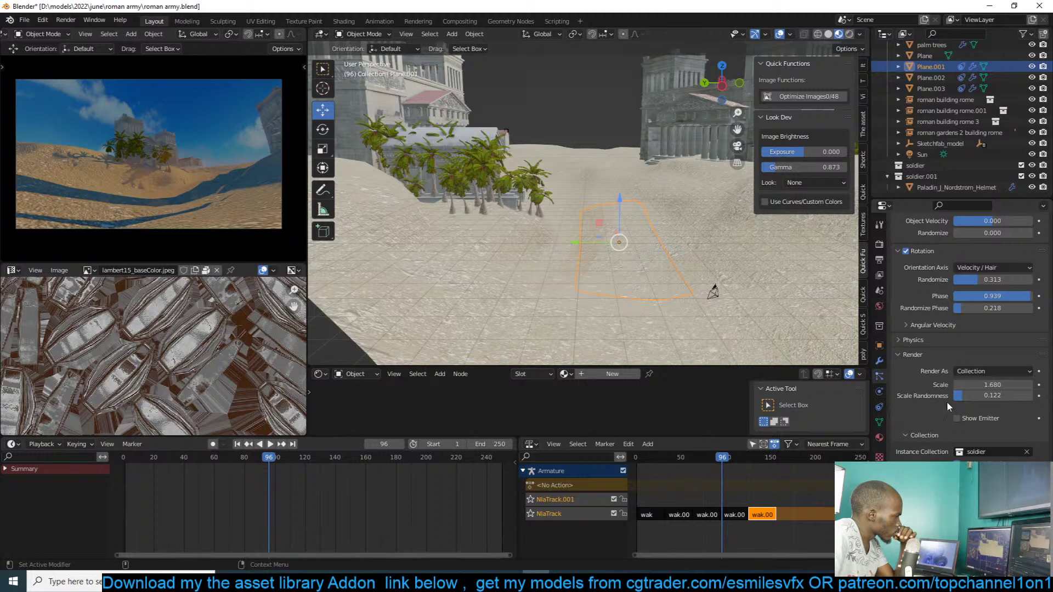
pyautogui.scroll(-3, 944, 397)
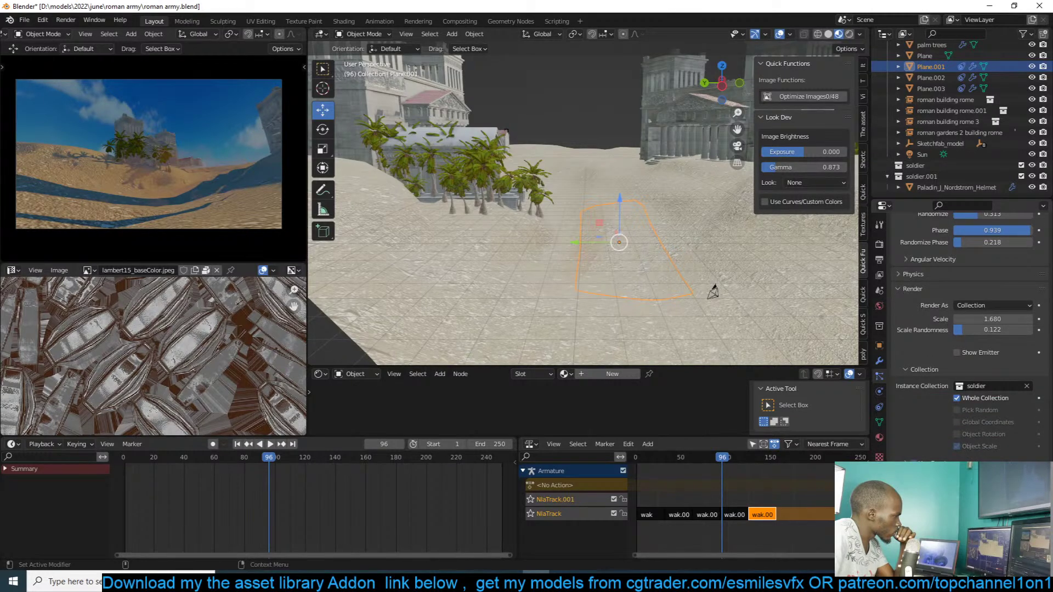
pyautogui.click(957, 395)
pyautogui.click(1026, 388)
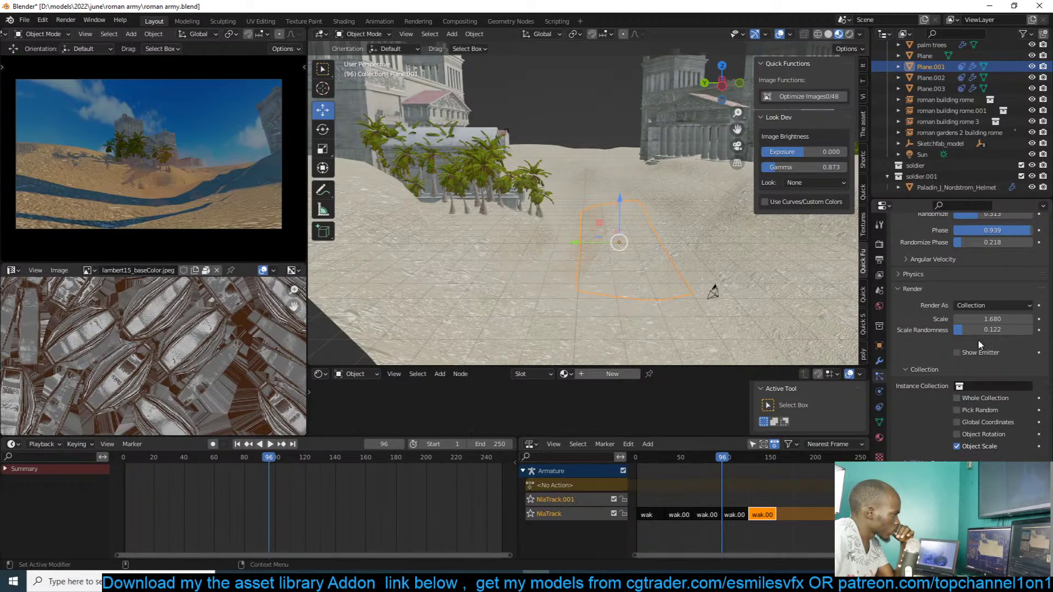
# - Render Plane.001's particles as Object, with Paladin_J_Nordstrom as the instance object
pyautogui.click(993, 386)
pyautogui.write('pa')
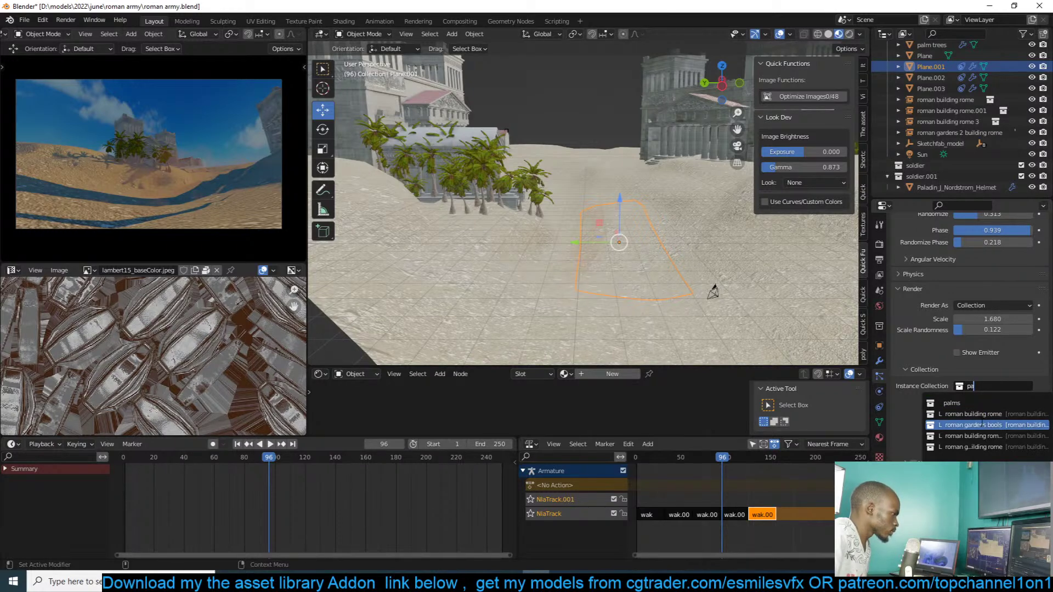
pyautogui.click(995, 306)
pyautogui.click(974, 341)
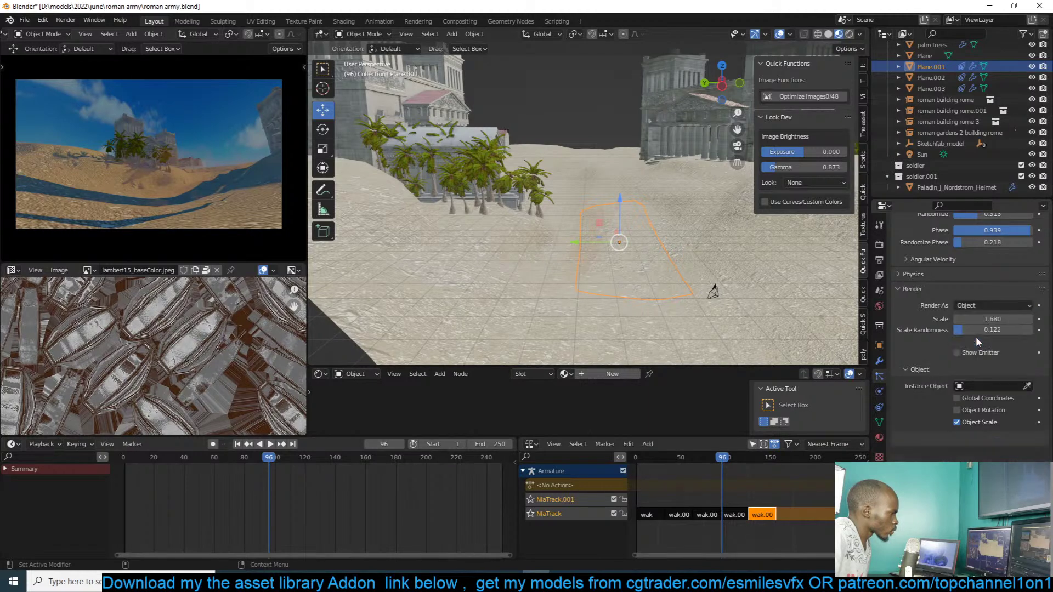
pyautogui.click(973, 384)
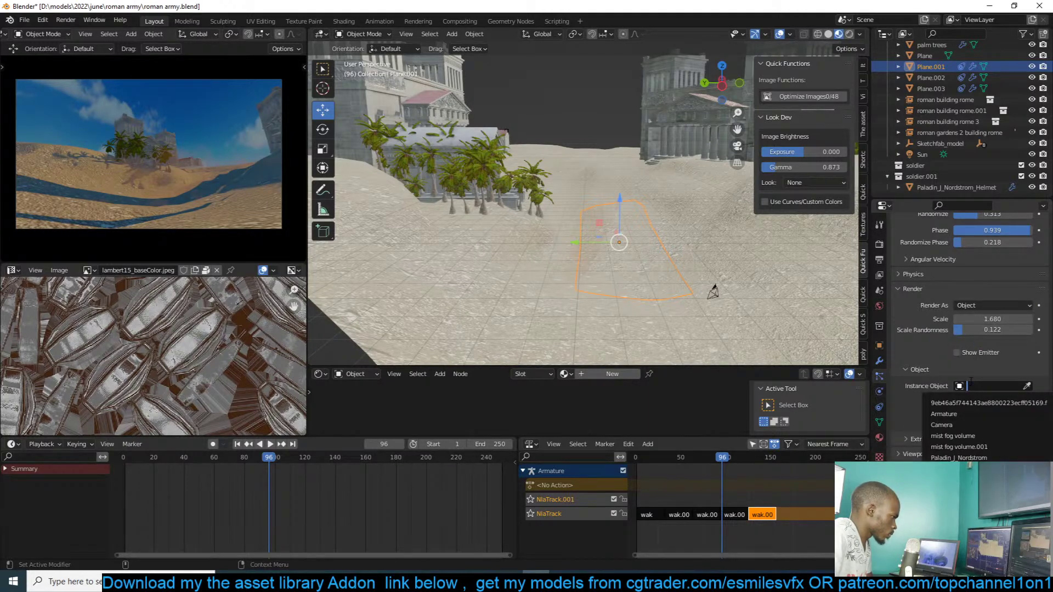
pyautogui.write('p')
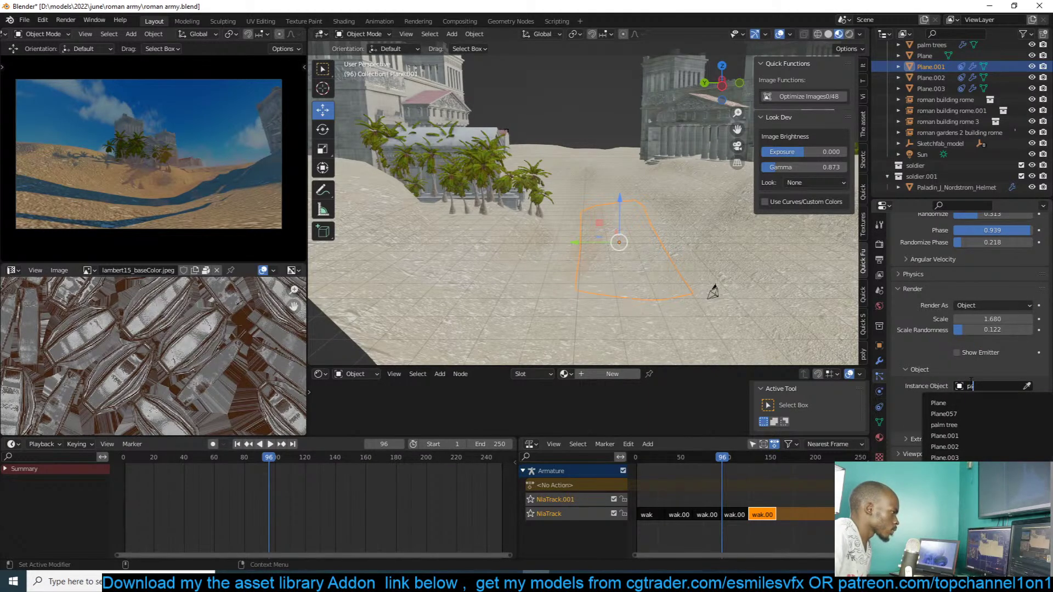
pyautogui.write('sla')
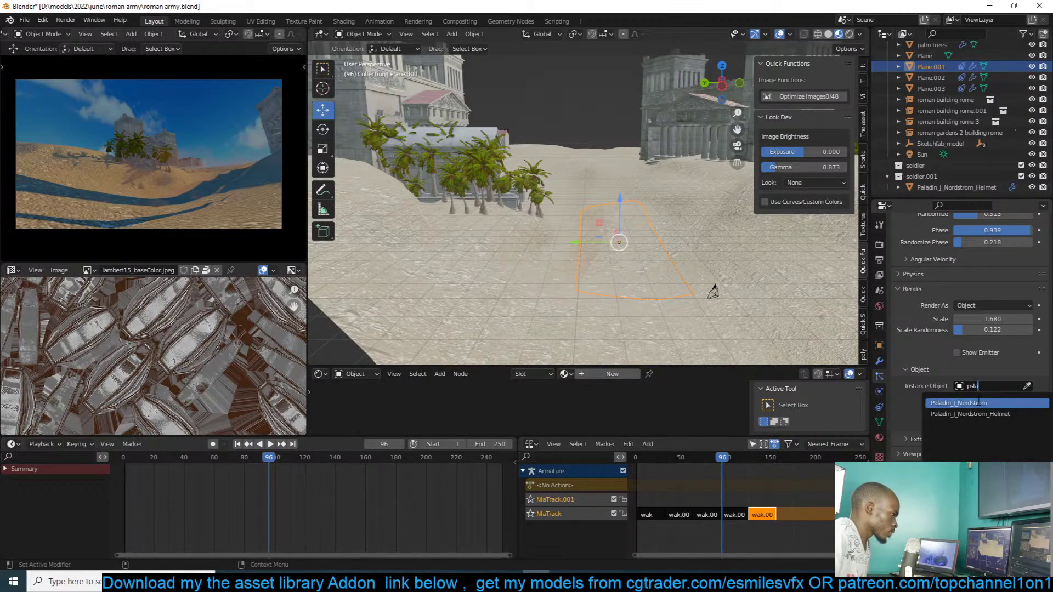
pyautogui.click(982, 403)
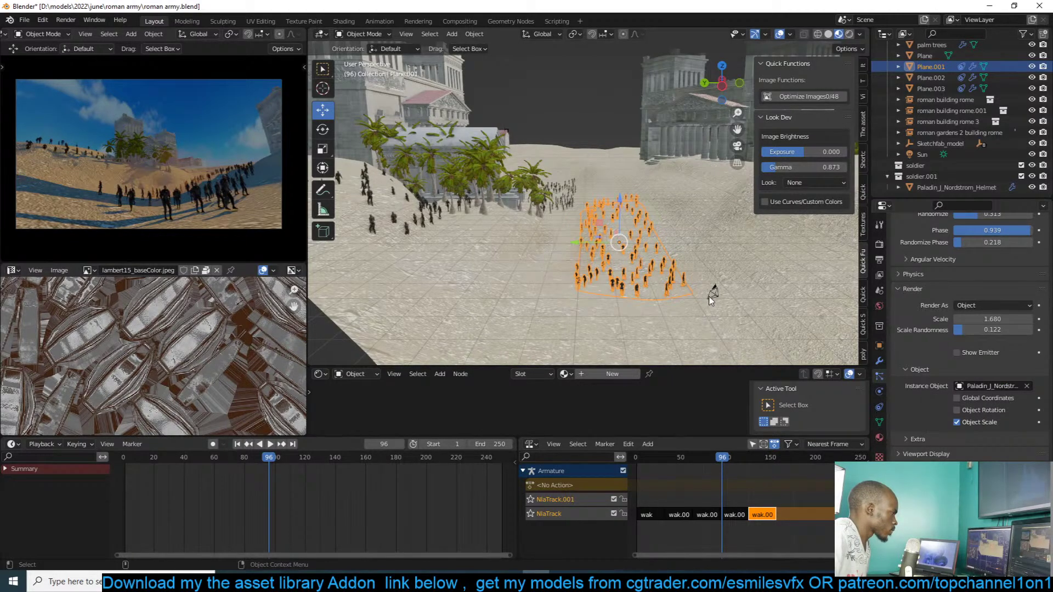
# - Play back the animation from different frames to check how the scattered soldiers walk
pyautogui.scroll(4, 713, 305)
pyautogui.keyDown('shift'); pyautogui.moveTo(684, 283); pyautogui.dragTo(699, 255, button='middle'); pyautogui.keyUp('shift')
pyautogui.press('space')
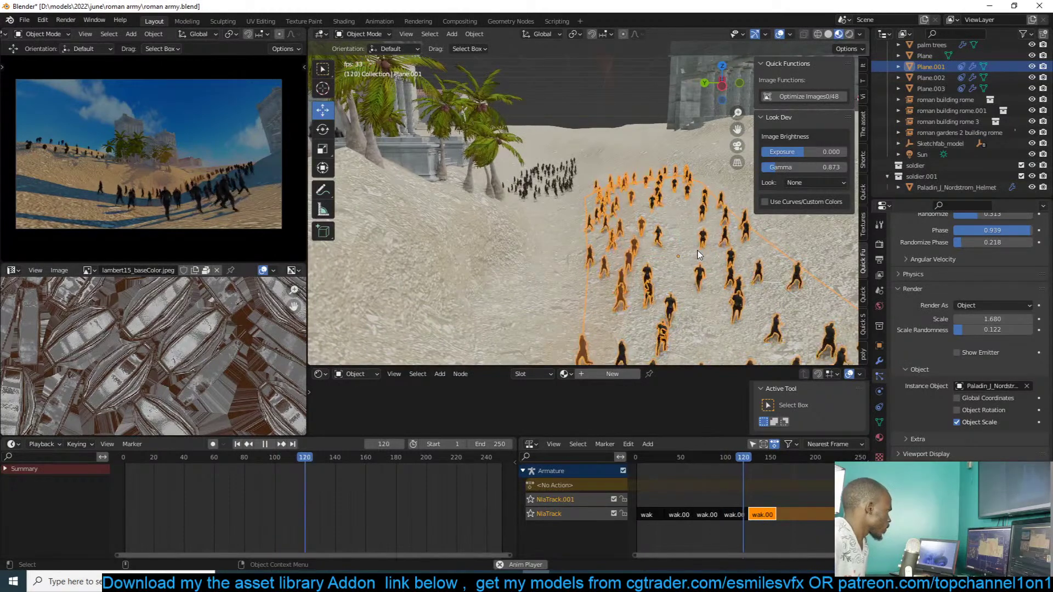
pyautogui.press('Escape')
pyautogui.press('space')
pyautogui.press('Escape')
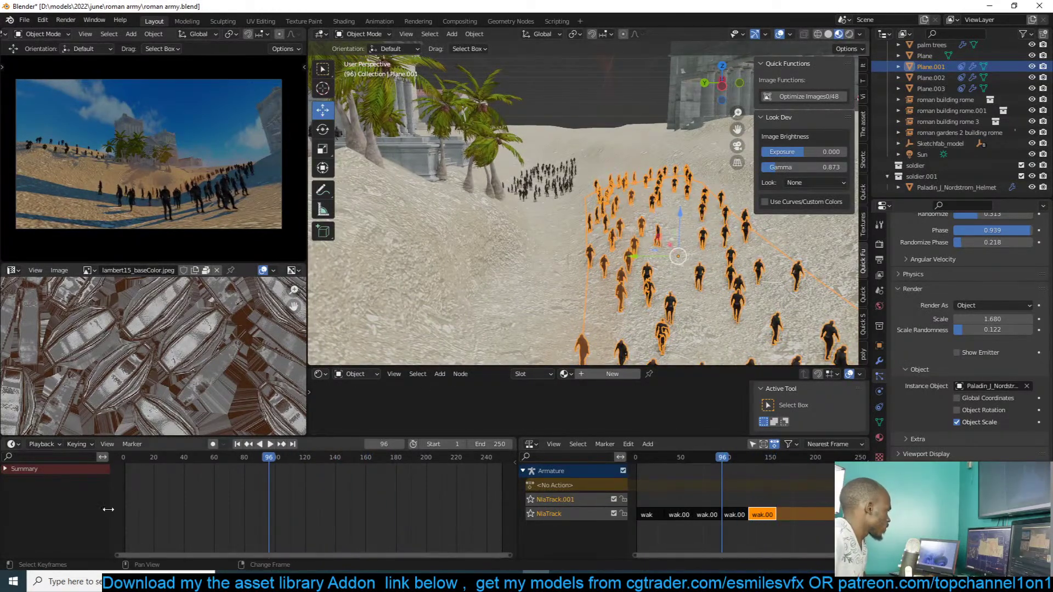
pyautogui.hotkey('shift', 'Left')
pyautogui.press('space')
pyautogui.hotkey('alt', 'a')
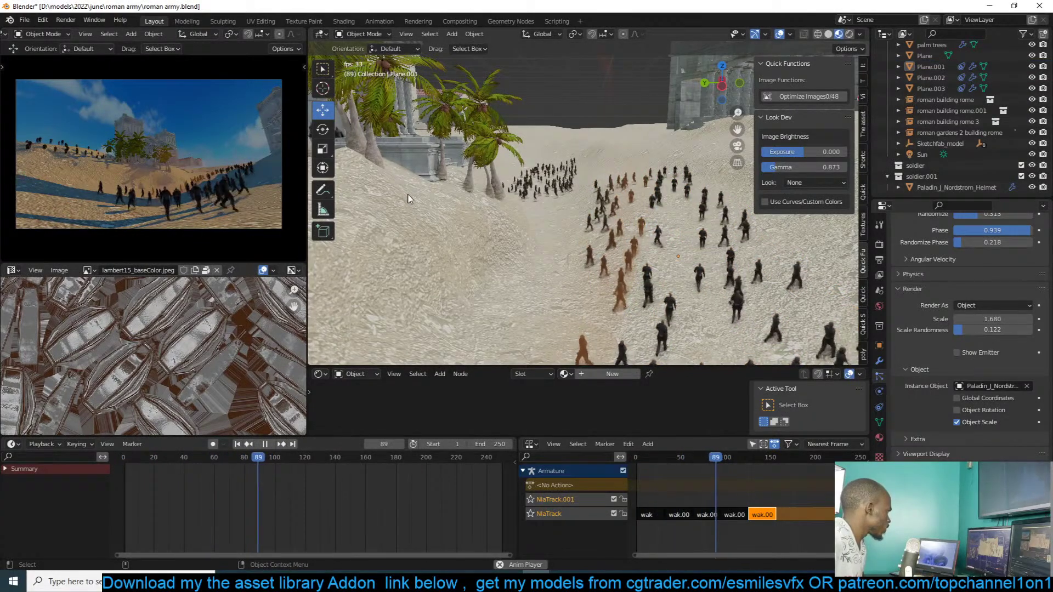
pyautogui.press('Escape')
# - Set the particle rotation Randomize to 0.449 and Phase to -0.068, and play the animation to check the soldiers' direction
pyautogui.scroll(5, 682, 203)
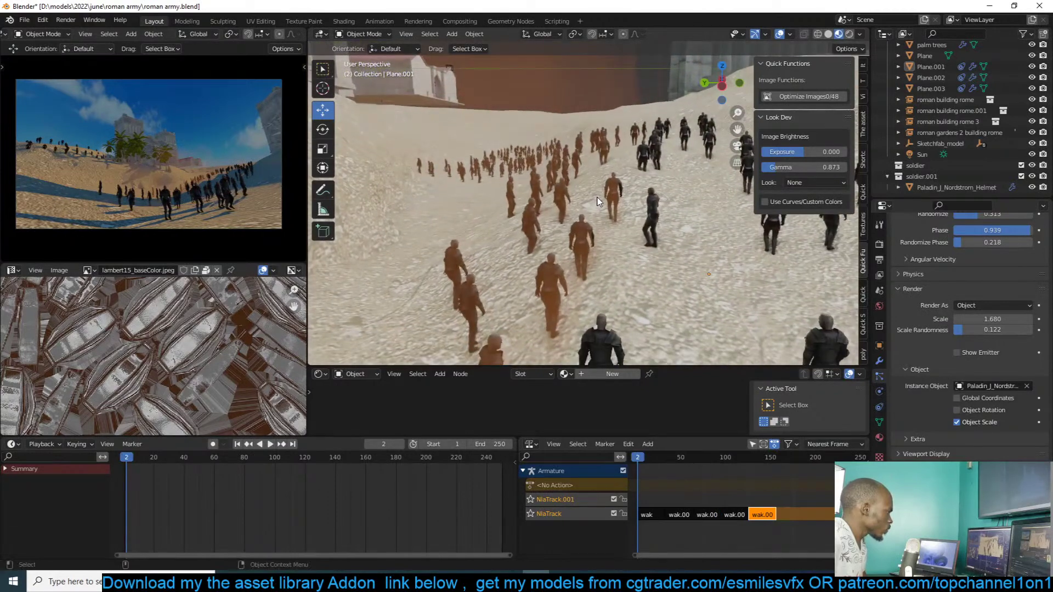
pyautogui.scroll(4, 926, 356)
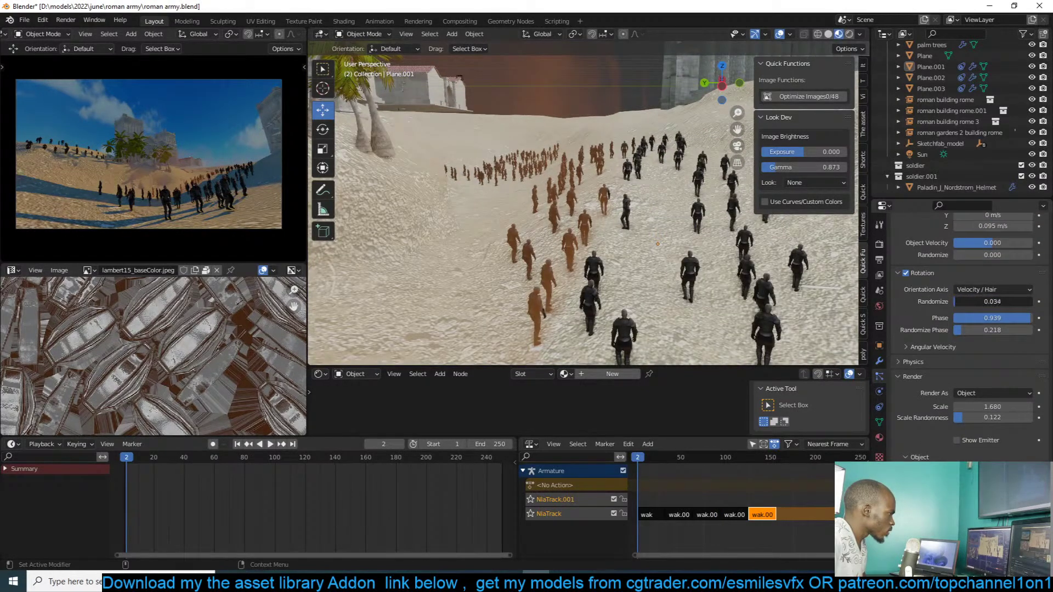
pyautogui.moveTo(1026, 318); pyautogui.dragTo(989, 318)
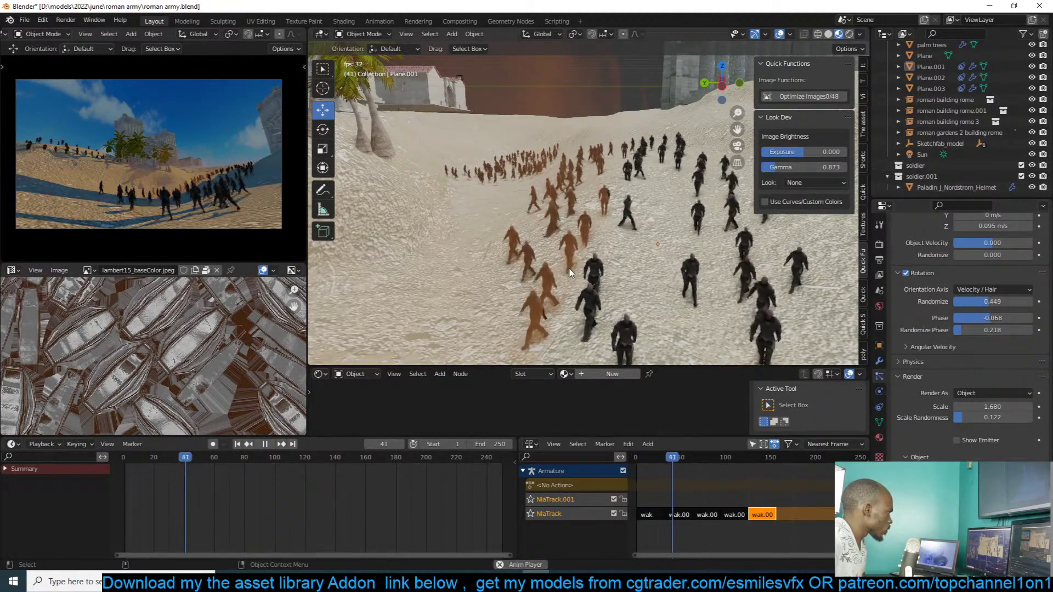
pyautogui.click(606, 227)
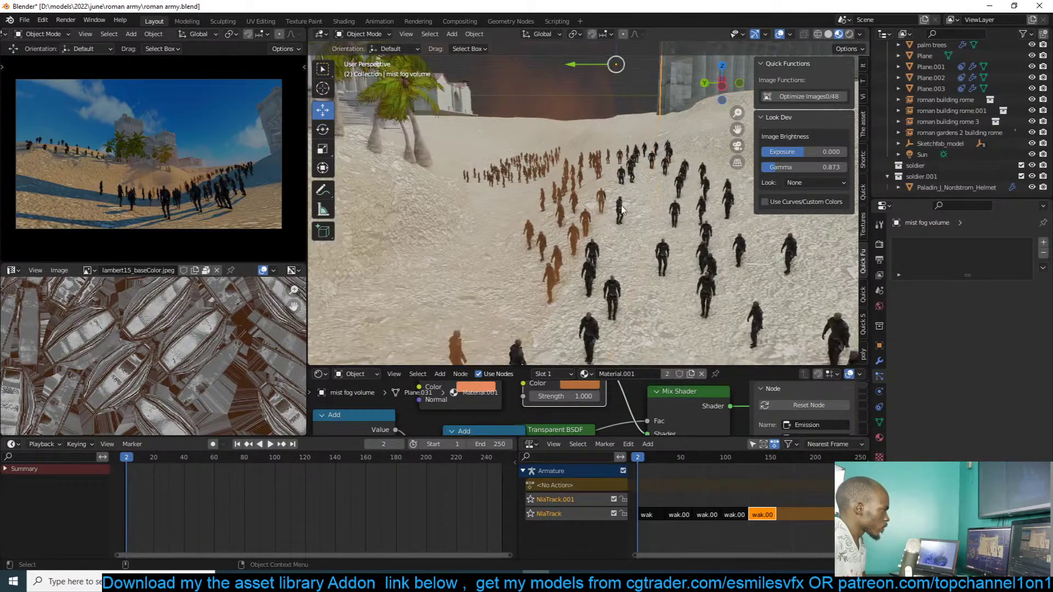
# - Increase Plane.001's particle render scale slightly, set the emission Number to 200, and inspect the denser crowd up close
pyautogui.scroll(-10, 968, 334)
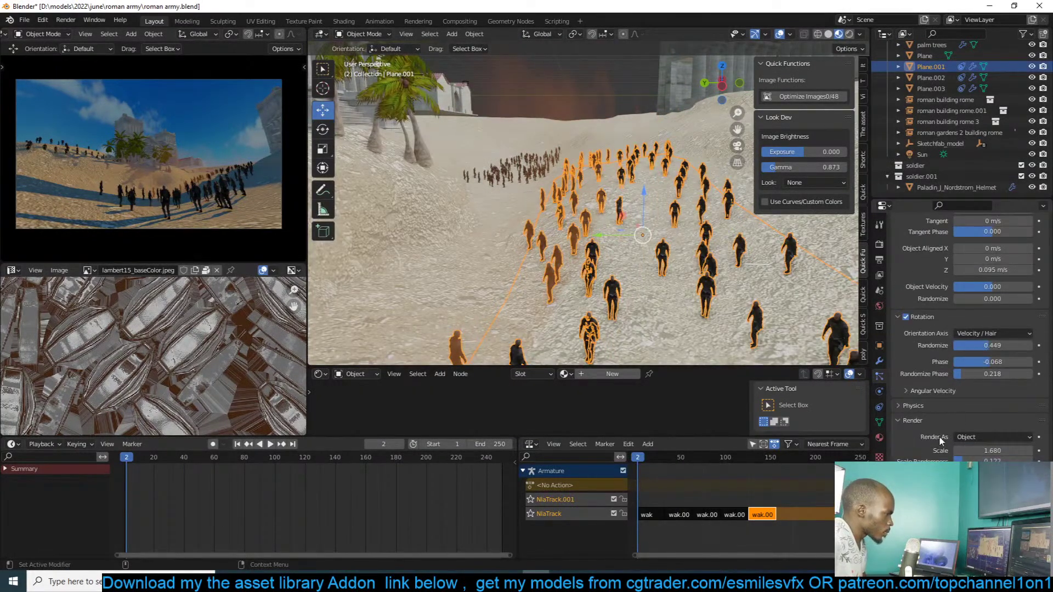
pyautogui.moveTo(971, 447); pyautogui.dragTo(1009, 447)
pyautogui.scroll(9, 946, 404)
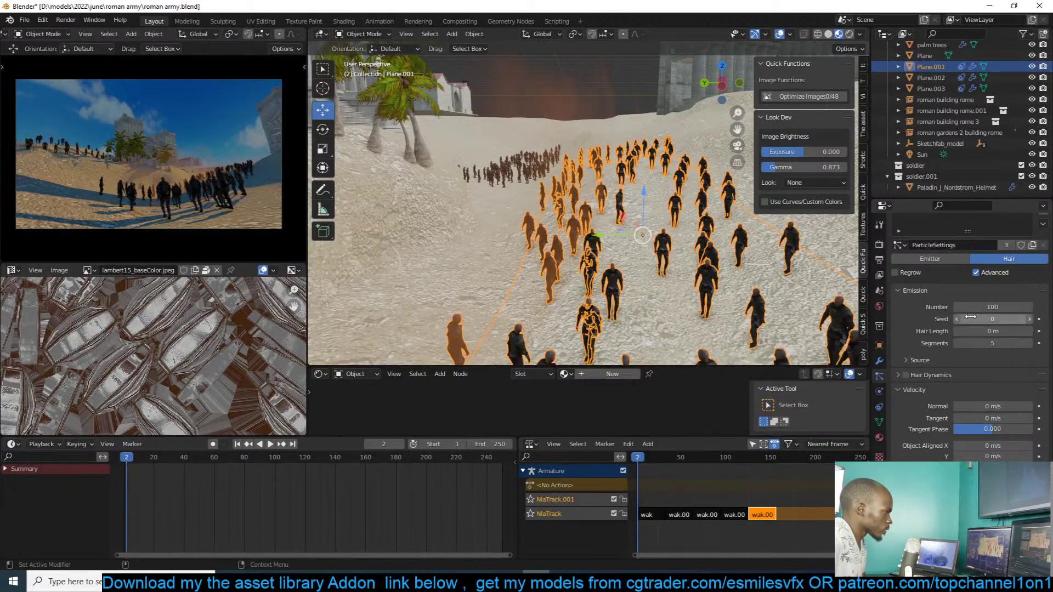
pyautogui.moveTo(969, 307); pyautogui.dragTo(985, 308)
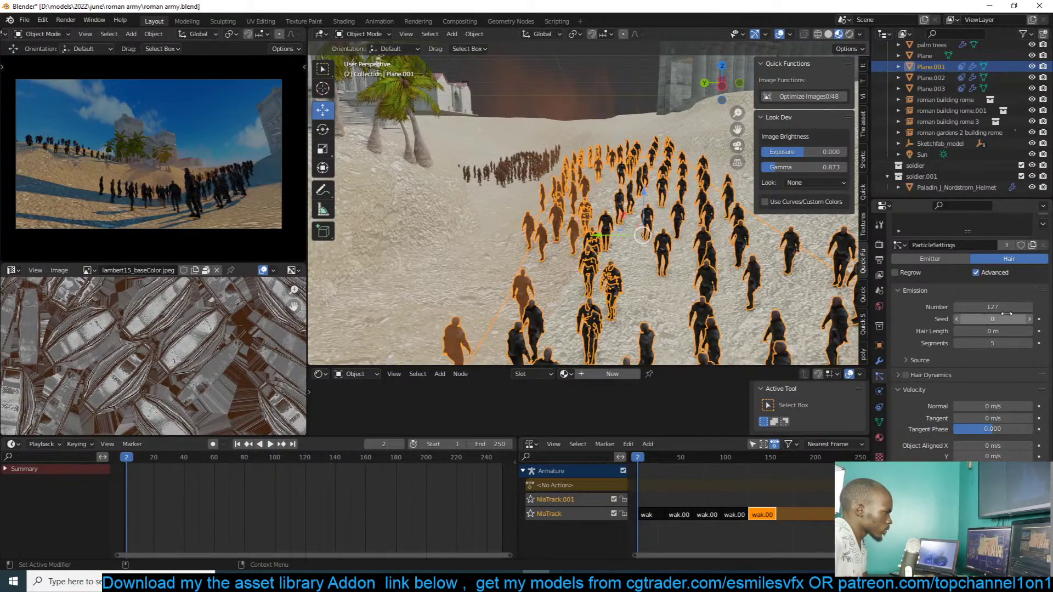
pyautogui.press('Return')
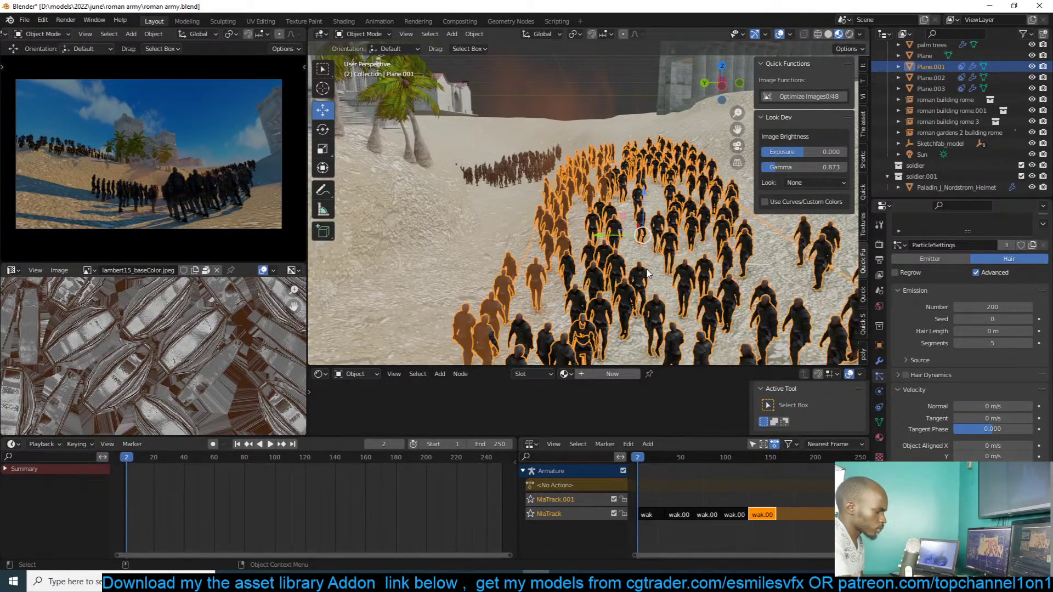
pyautogui.scroll(8, 647, 273)
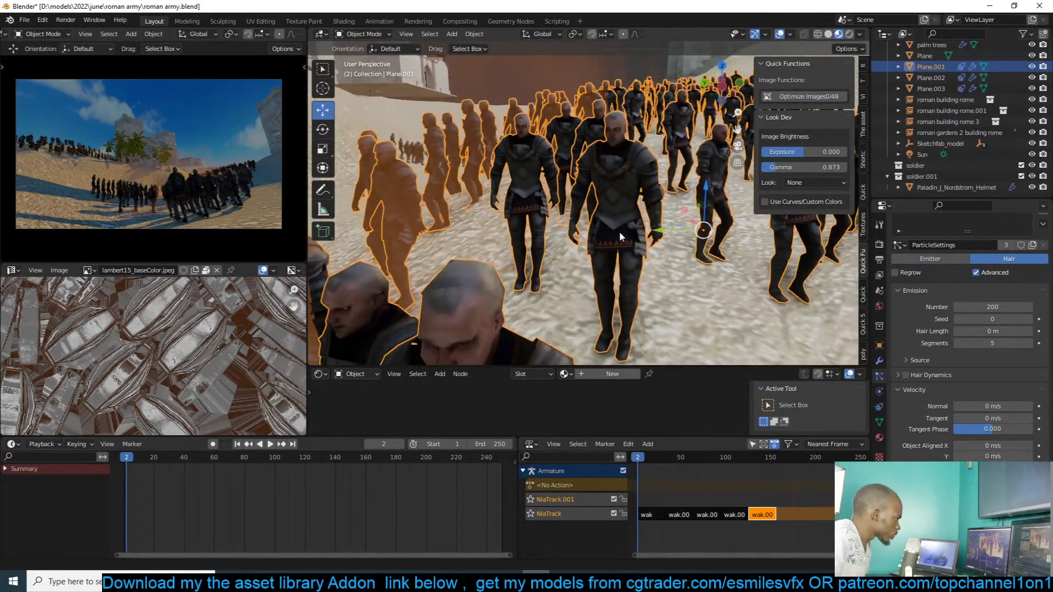
pyautogui.scroll(-8, 620, 232)
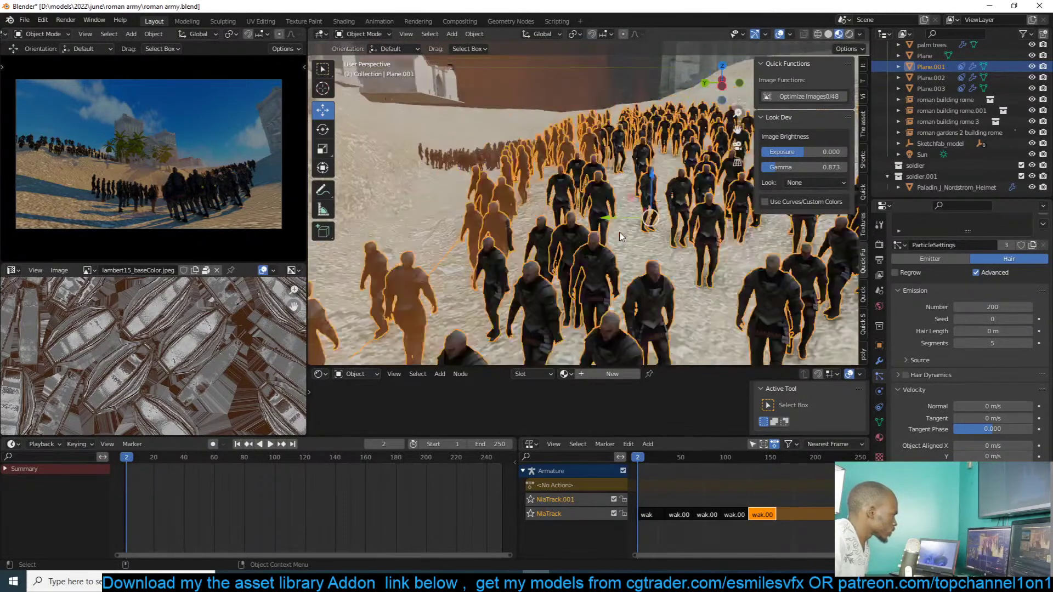
# - In top view, move Plane.001 with its soldiers along positive X and Y onto the neighbouring soldier group
pyautogui.press('KP_7')
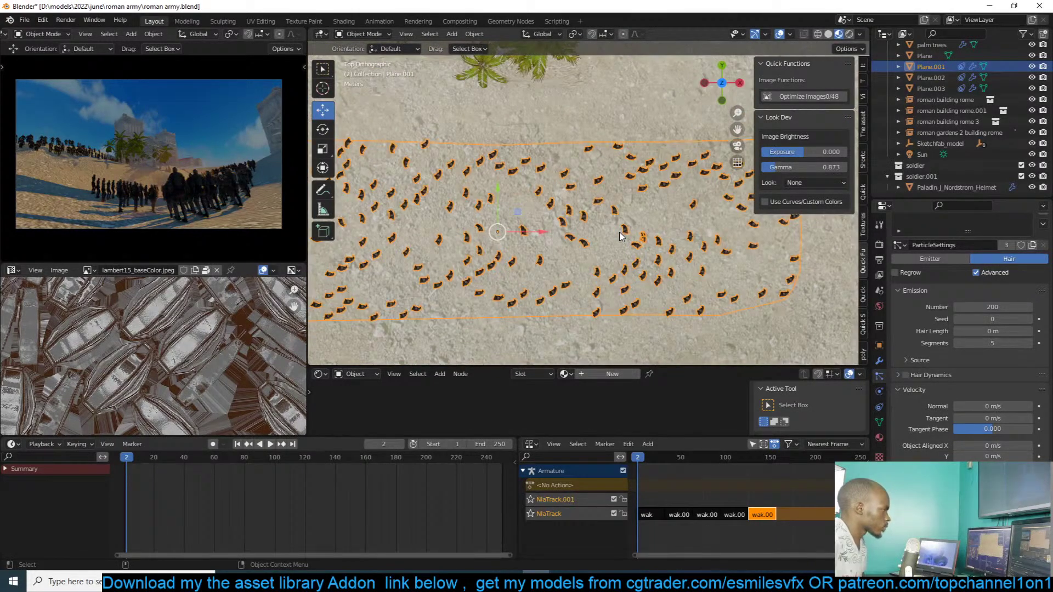
pyautogui.scroll(-3, 622, 237)
pyautogui.scroll(2, 622, 237)
pyautogui.press('g')
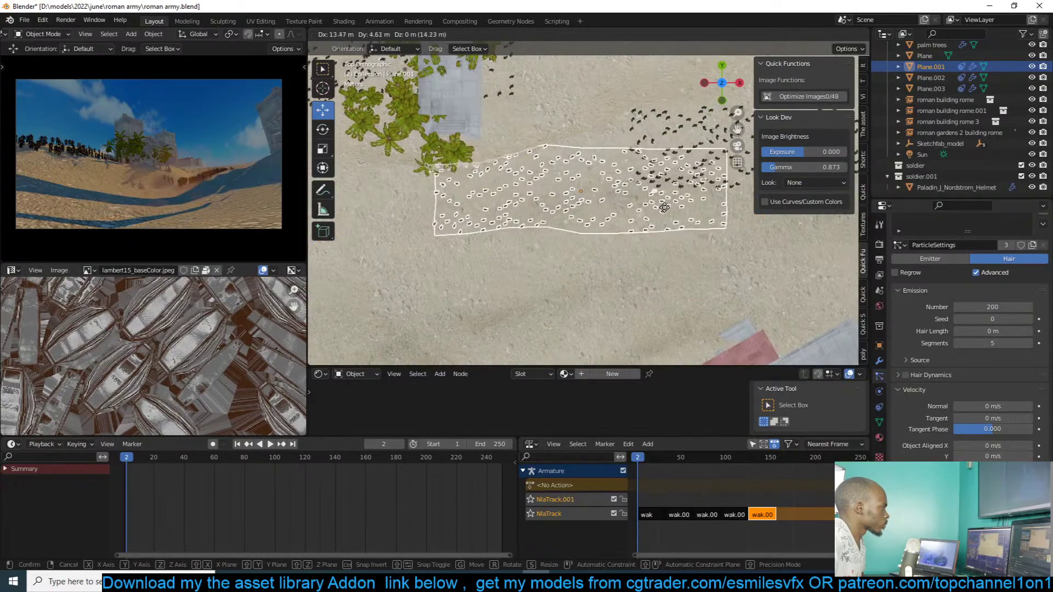
pyautogui.click(686, 189)
pyautogui.press('g')
pyautogui.click(698, 182)
# - Go to frame 1 and move Plane.001 with its soldiers farther along positive X in top view
pyautogui.hotkey('ctrl', 'Tab')
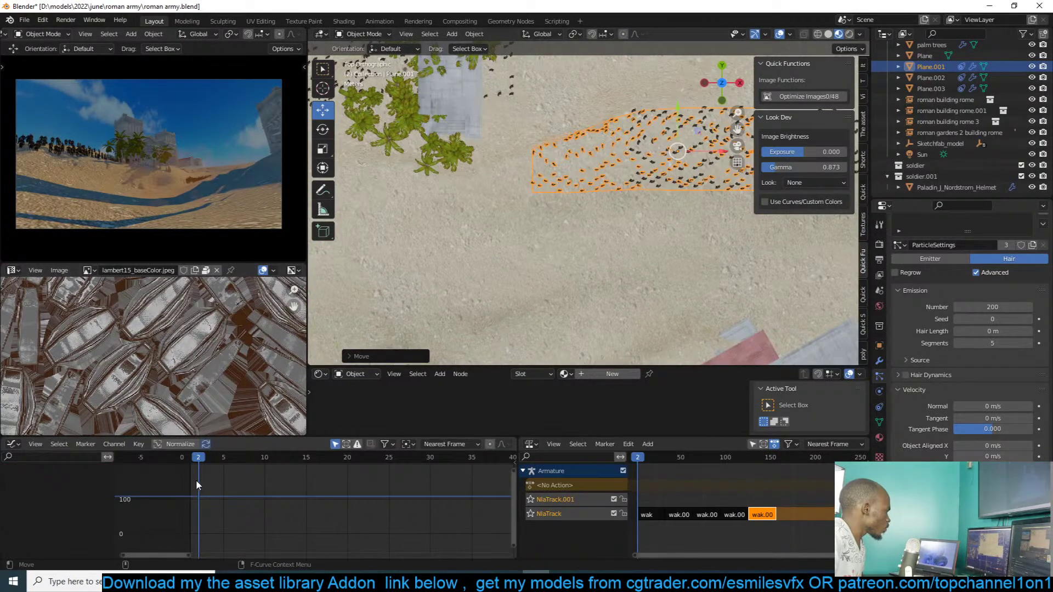
pyautogui.keyDown('shift'); pyautogui.rightClick(190, 481); pyautogui.keyUp('shift')
pyautogui.keyDown('shift'); pyautogui.moveTo(599, 220); pyautogui.dragTo(519, 258, button='middle'); pyautogui.keyUp('shift')
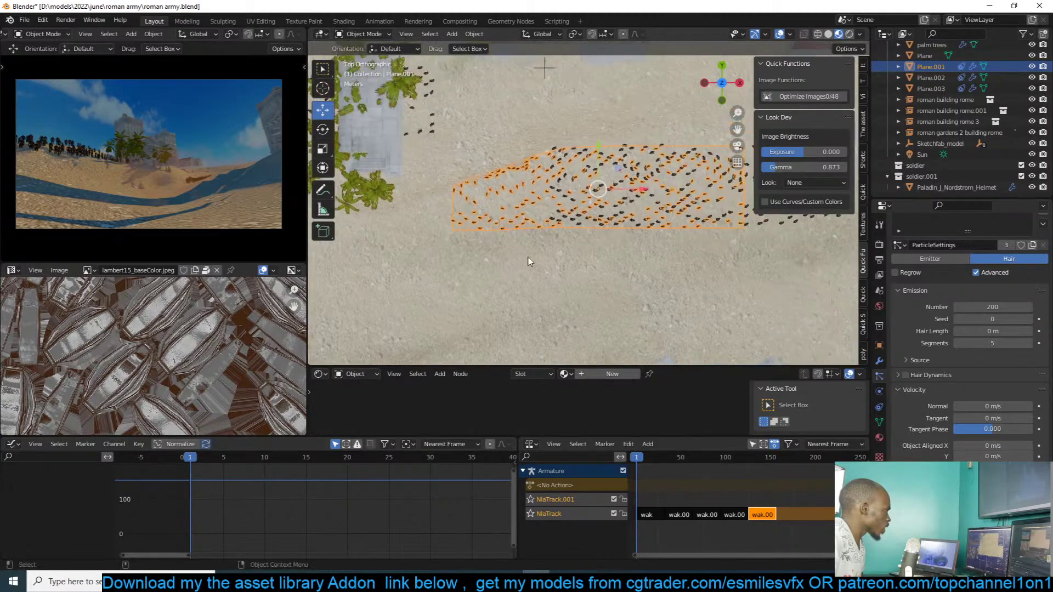
pyautogui.press('g')
pyautogui.click(627, 259)
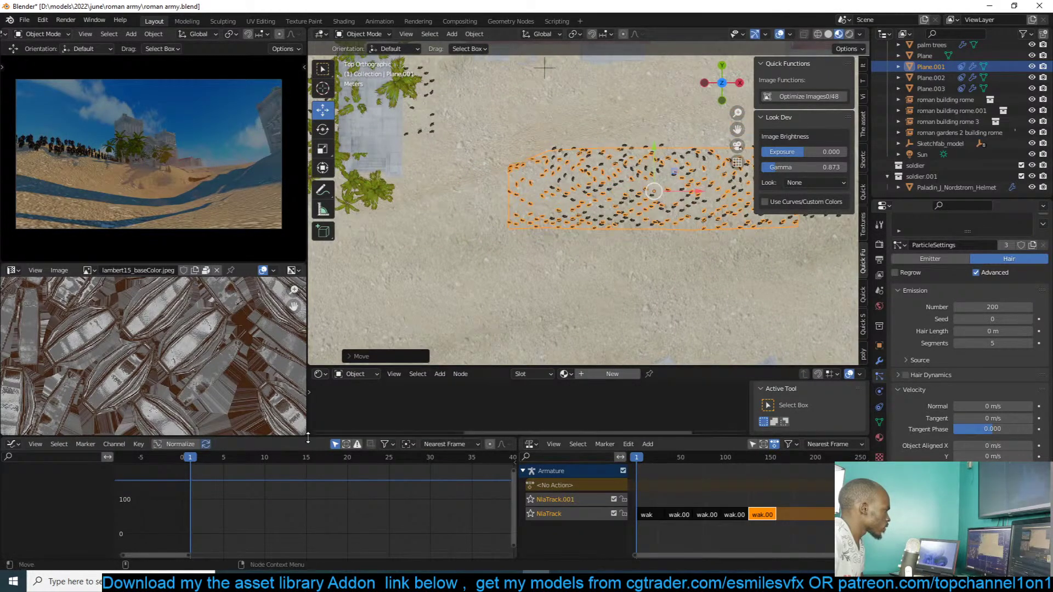
# - Restore the Timeline in place of the Graph Editor, turn on auto keying at frame 1, and save the file
pyautogui.scroll(-2, 562, 257)
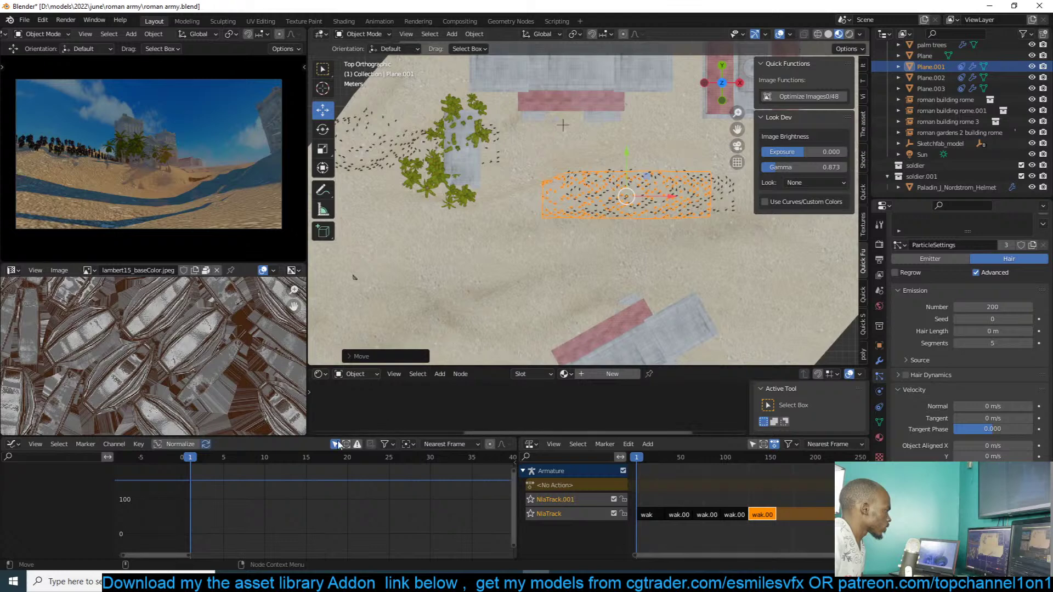
pyautogui.hotkey('ctrl', 'Tab')
pyautogui.hotkey('ctrl', 's')
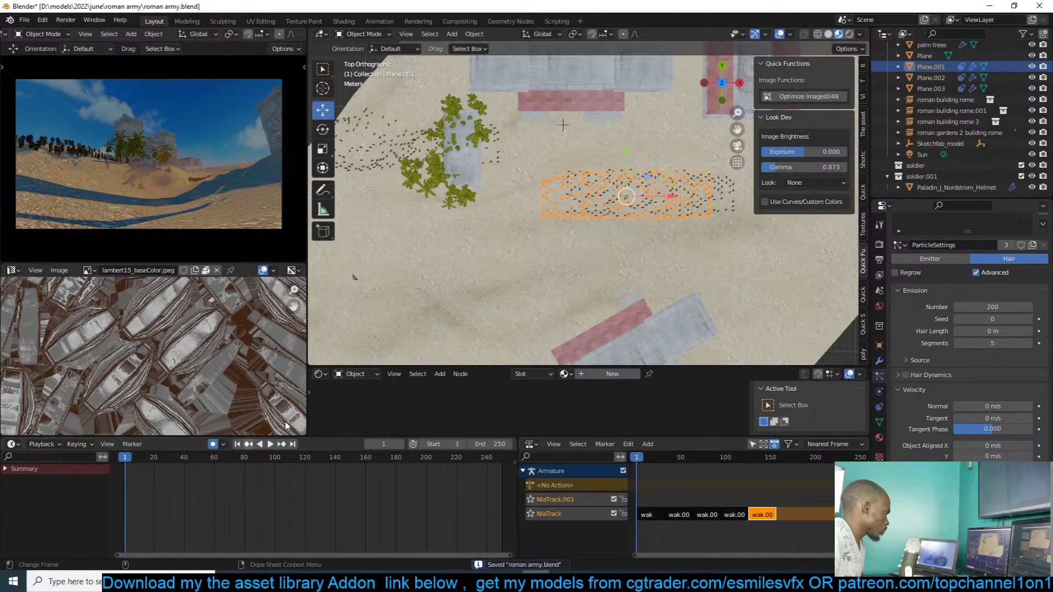
# - Add a Bezier curve in top view, move it beside the soldiers, scale it about 15.5 times and rotate it to about 181° on Z
pyautogui.scroll(-3, 534, 280)
pyautogui.click(535, 281)
pyautogui.hotkey('shift', 'a')
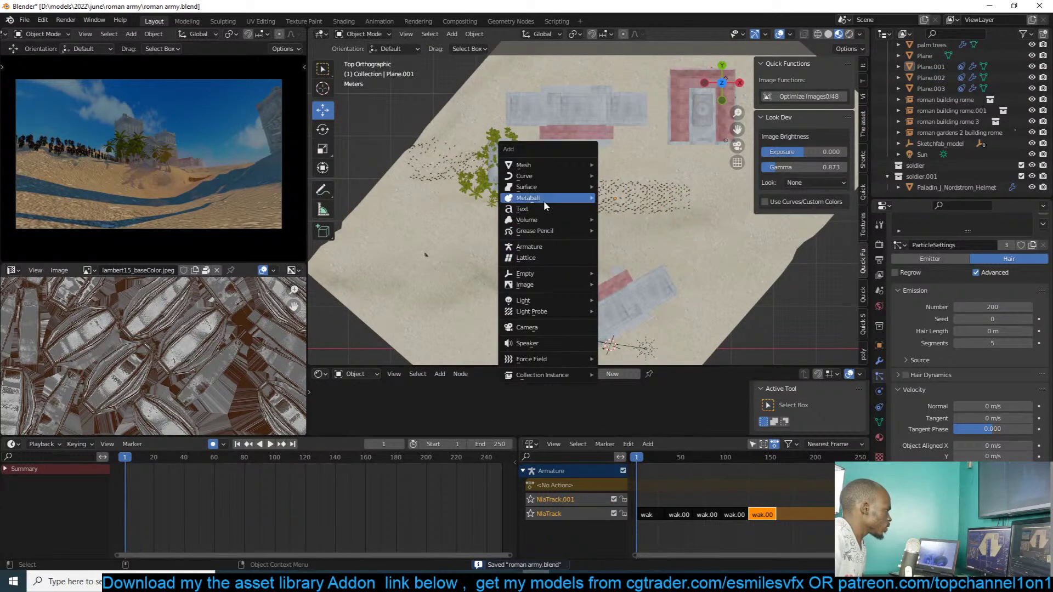
pyautogui.moveTo(561, 181)
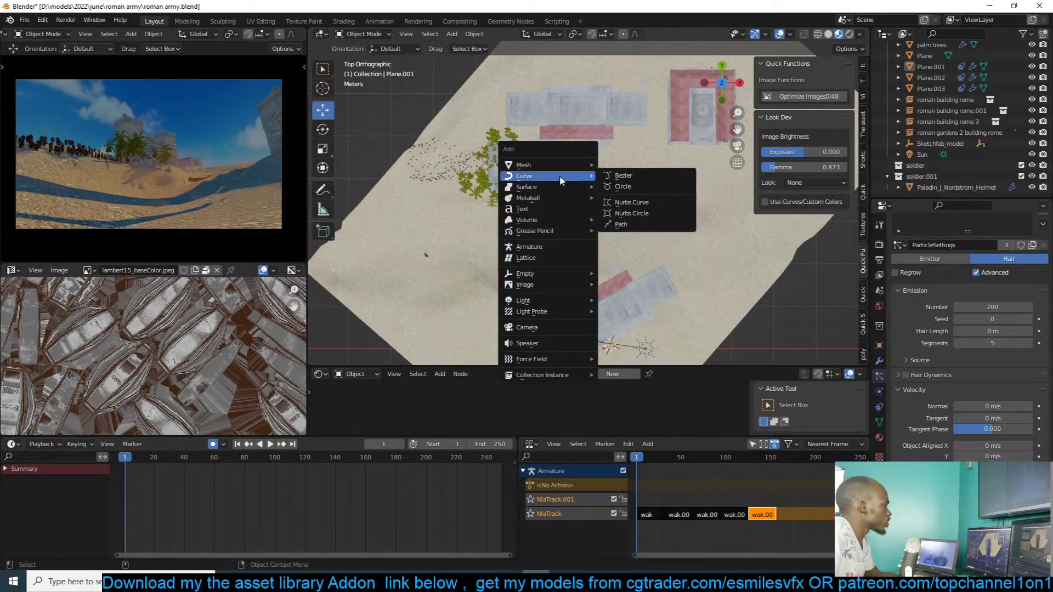
pyautogui.click(622, 175)
pyautogui.press('g')
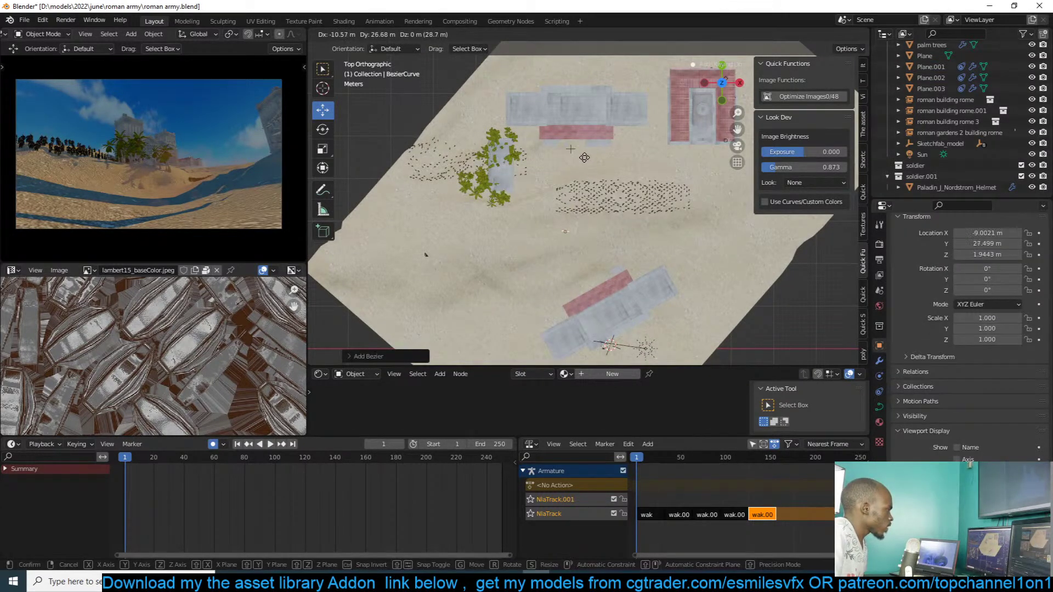
pyautogui.click(586, 162)
pyautogui.press('s')
pyautogui.click(642, 176)
pyautogui.press('r')
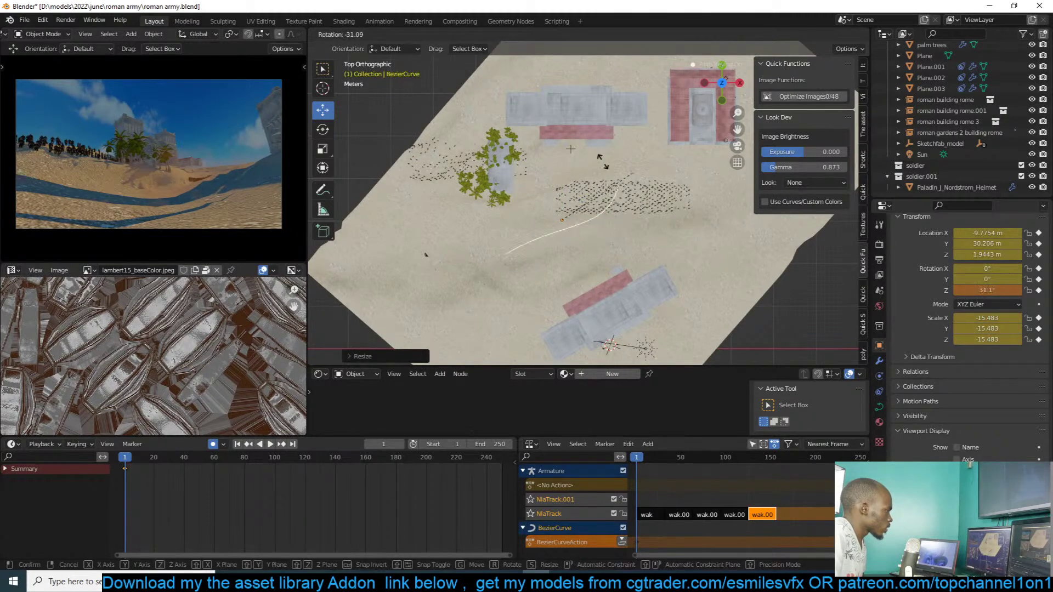
pyautogui.click(416, 236)
# - Subdivide the Bezier curve, pull its middle point up toward the soldiers, and bend an extra end segment down across the desert
pyautogui.press('Tab')
pyautogui.press('Tab')
pyautogui.press('Tab')
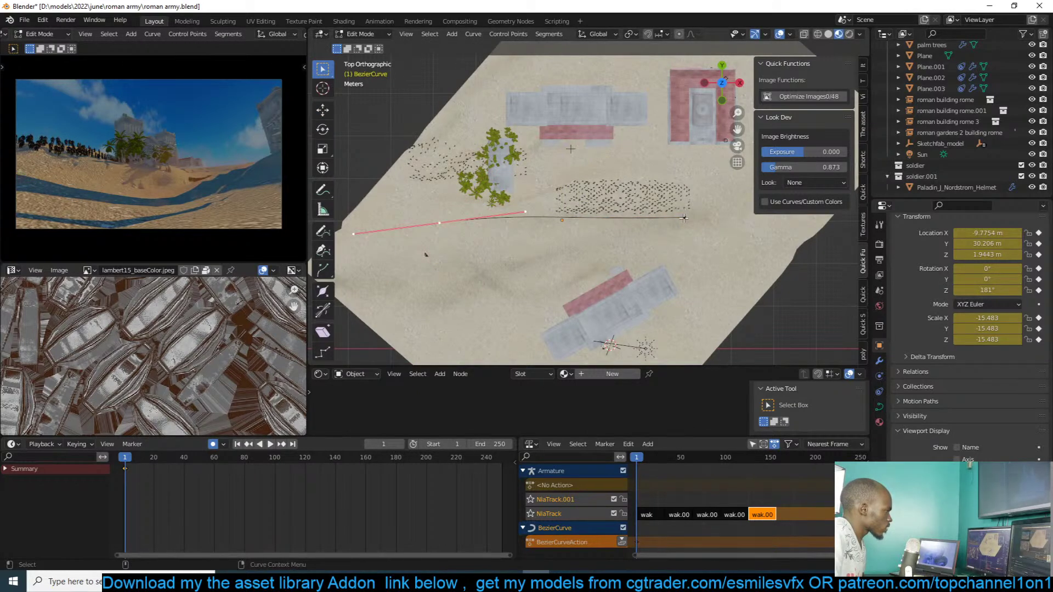
pyautogui.rightClick(645, 201)
pyautogui.click(645, 202)
pyautogui.click(553, 216)
pyautogui.press('g')
pyautogui.click(562, 198)
pyautogui.click(438, 226)
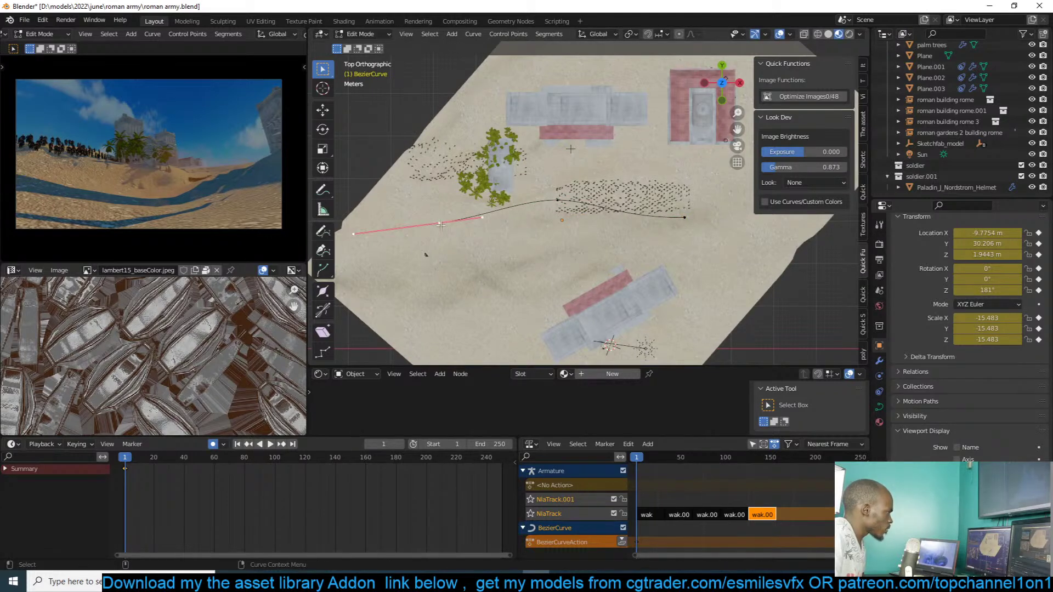
pyautogui.press('r')
pyautogui.click(419, 226)
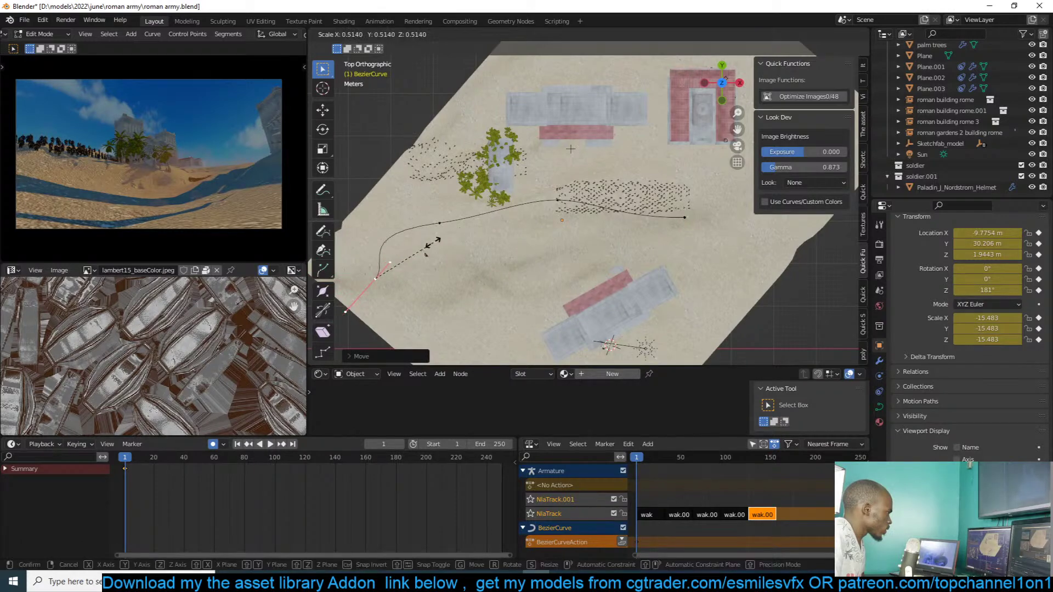
pyautogui.press('Tab')
# - Try rotating the overlapping Plane.003 soldier emitter, and delete it
pyautogui.scroll(5, 650, 214)
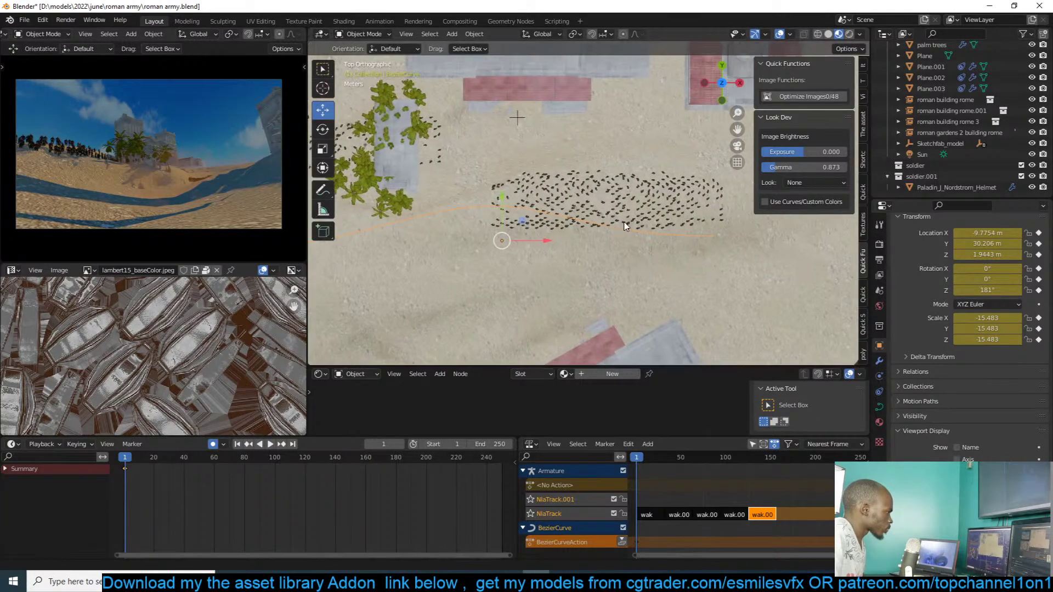
pyautogui.click(652, 213)
pyautogui.moveTo(651, 213); pyautogui.dragTo(665, 201, button='middle')
pyautogui.scroll(3, 665, 200)
pyautogui.press('r')
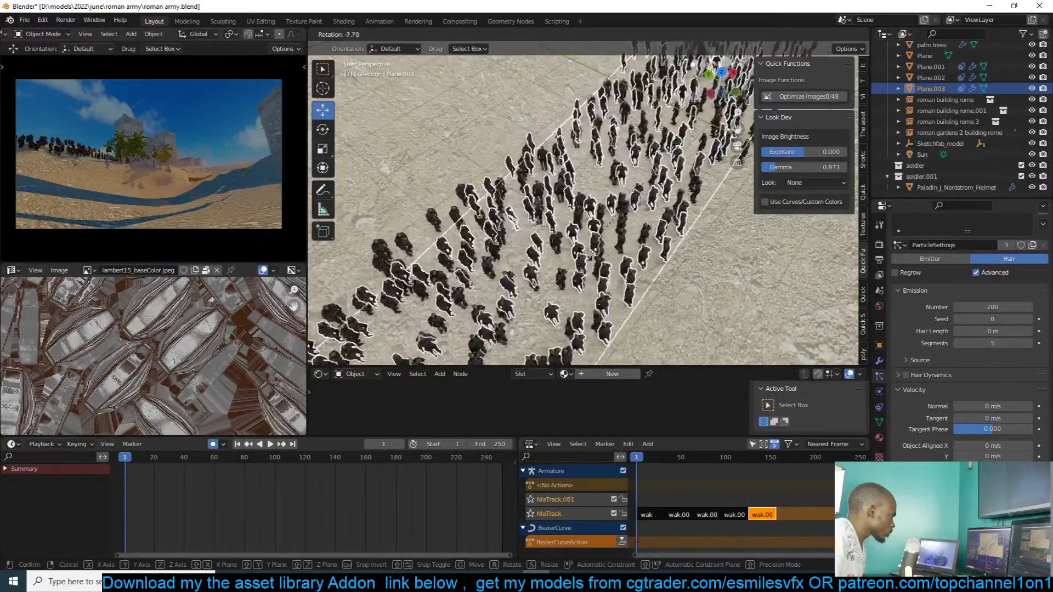
pyautogui.click(605, 259)
pyautogui.scroll(-3, 605, 259)
pyautogui.click(543, 264)
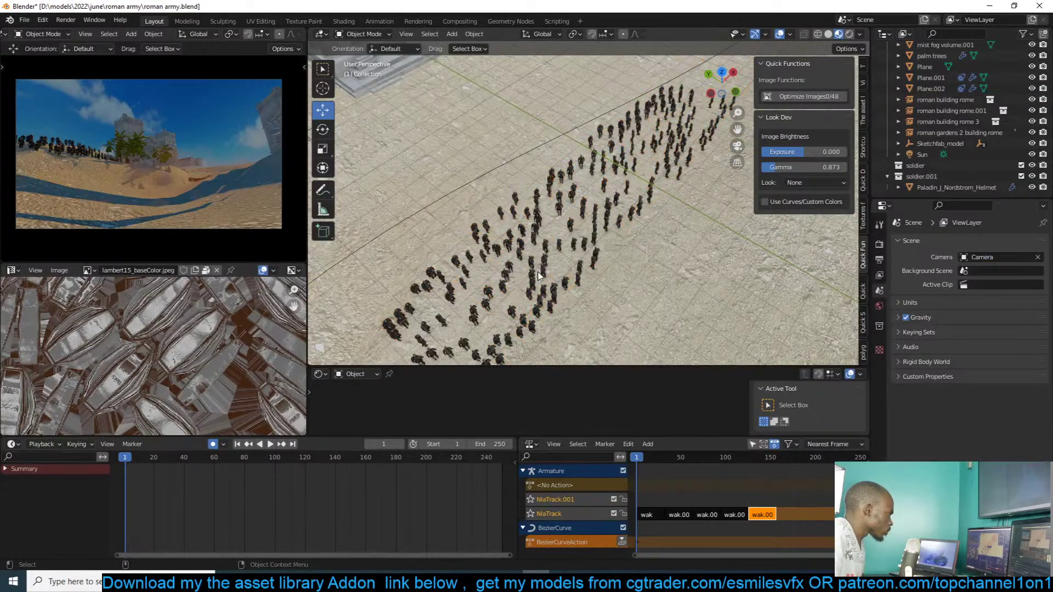
# - In top view, delete the Bezier curve that runs past the Plane.001 soldiers
pyautogui.click(538, 275)
pyautogui.press('KP_7')
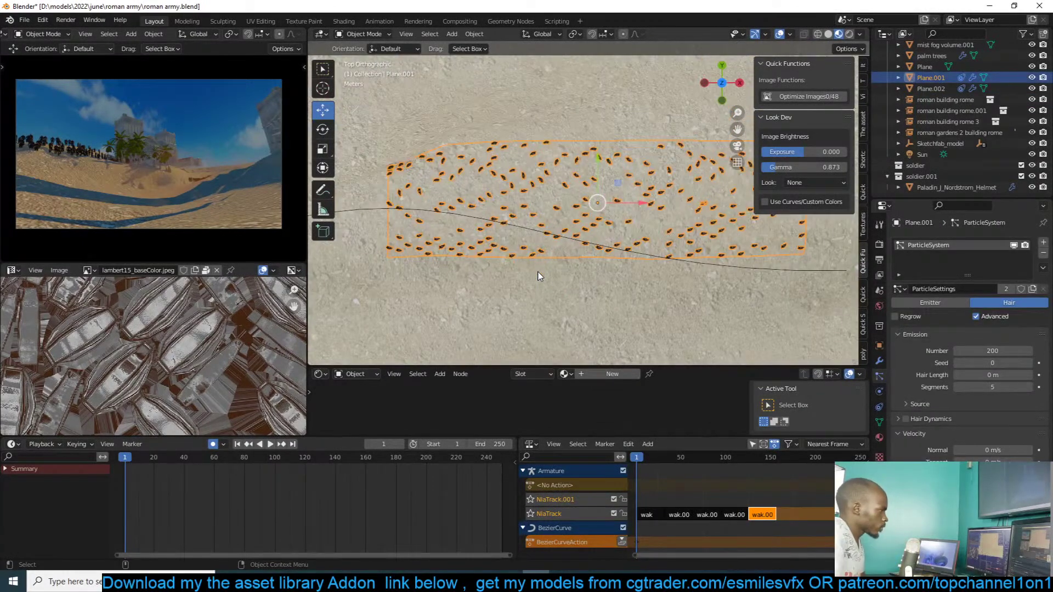
pyautogui.scroll(-6, 543, 276)
pyautogui.click(636, 231)
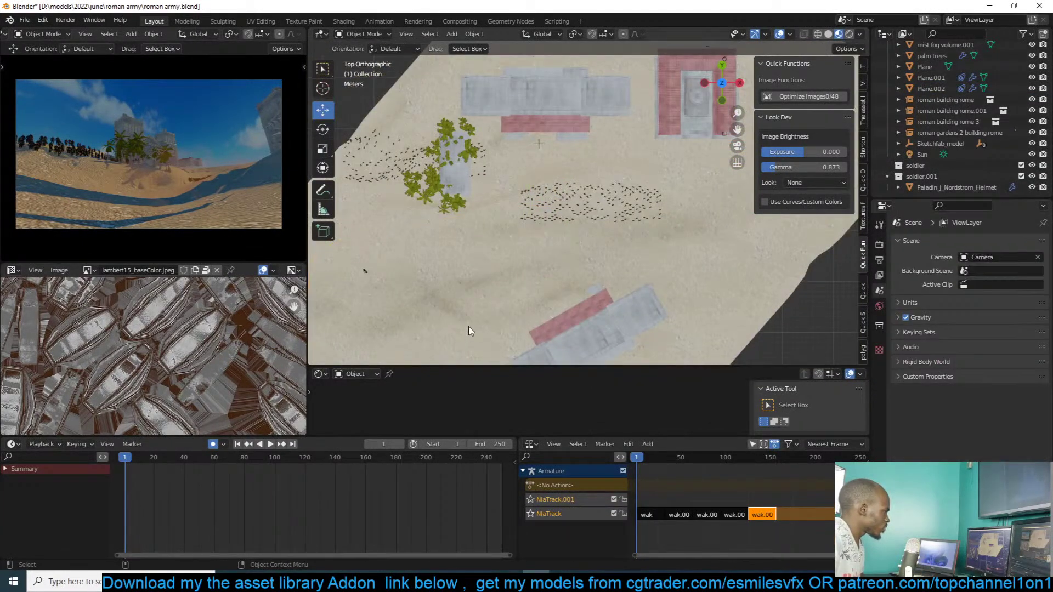
# - At frame 1, move Plane.001 with its soldiers along positive X to the far side of the terrain
pyautogui.click(651, 214)
pyautogui.scroll(-2, 587, 234)
pyautogui.moveTo(577, 231); pyautogui.dragTo(673, 228)
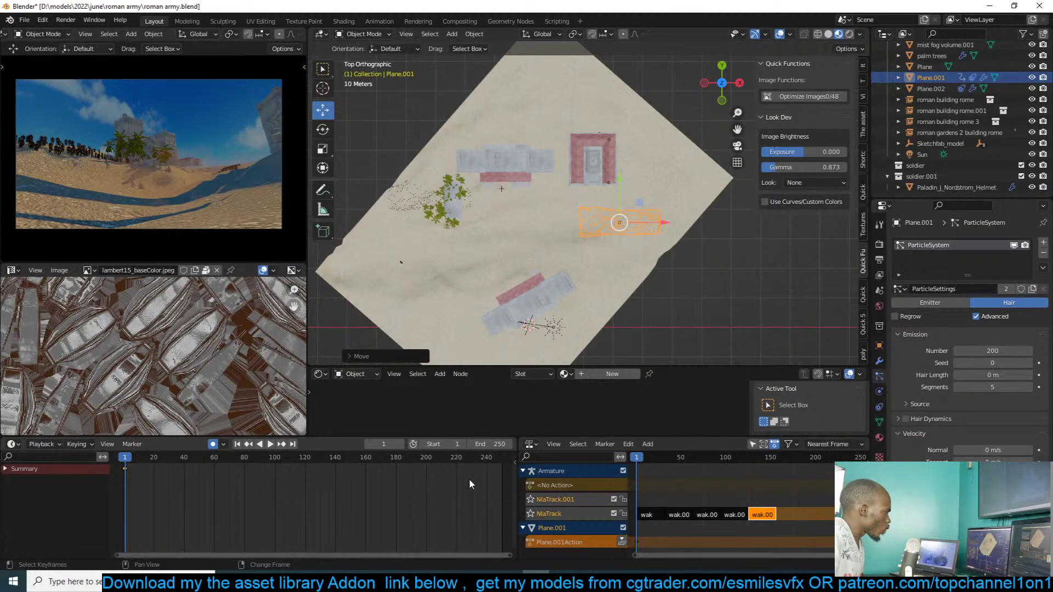
# - At frame 249, key Plane.001 moved across the desert to just below the palm trees and rotated slightly
pyautogui.rightClick(500, 478)
pyautogui.moveTo(661, 219); pyautogui.dragTo(475, 224)
pyautogui.press('r')
pyautogui.click(483, 228)
pyautogui.press('g')
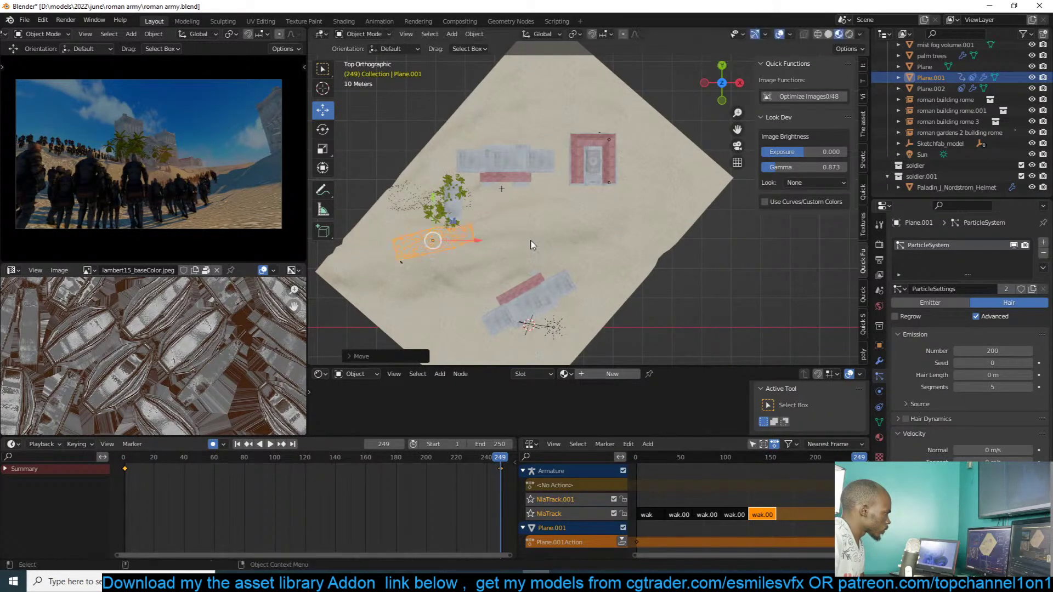
pyautogui.click(527, 251)
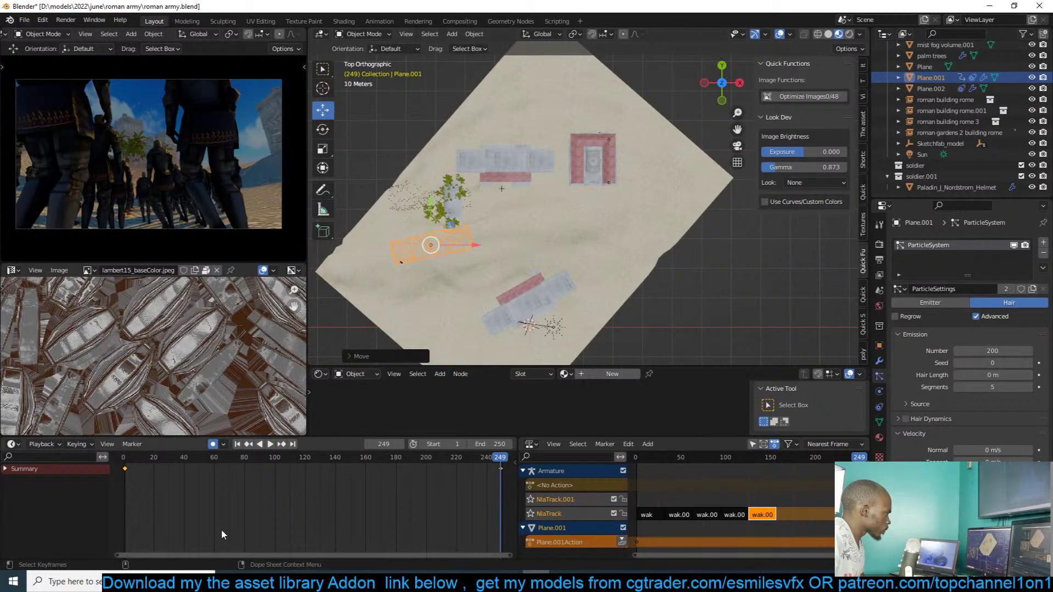
# - Play the keyframed movement of Plane.001 and examine the marching soldiers in perspective from near and far
pyautogui.press('space')
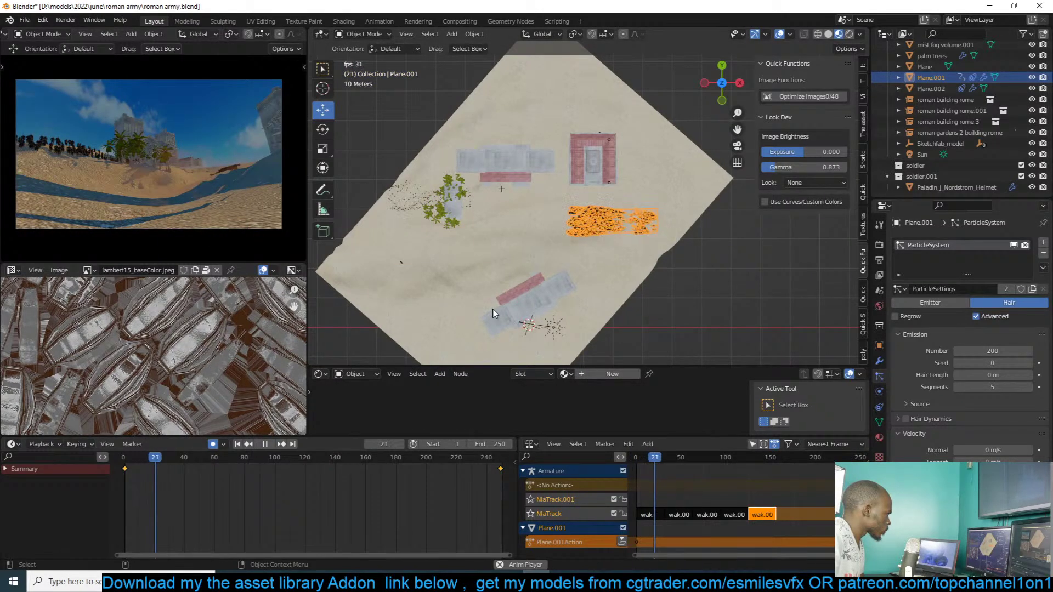
pyautogui.press('KP_Decimal')
pyautogui.moveTo(486, 327); pyautogui.dragTo(557, 195, button='middle')
pyautogui.scroll(5, 558, 195)
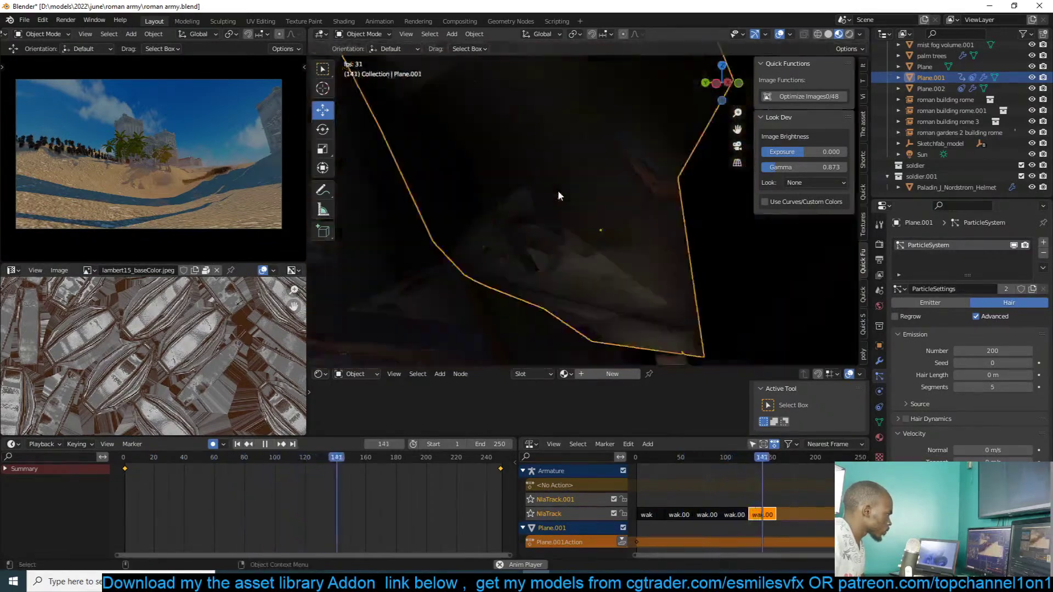
pyautogui.scroll(-5, 559, 191)
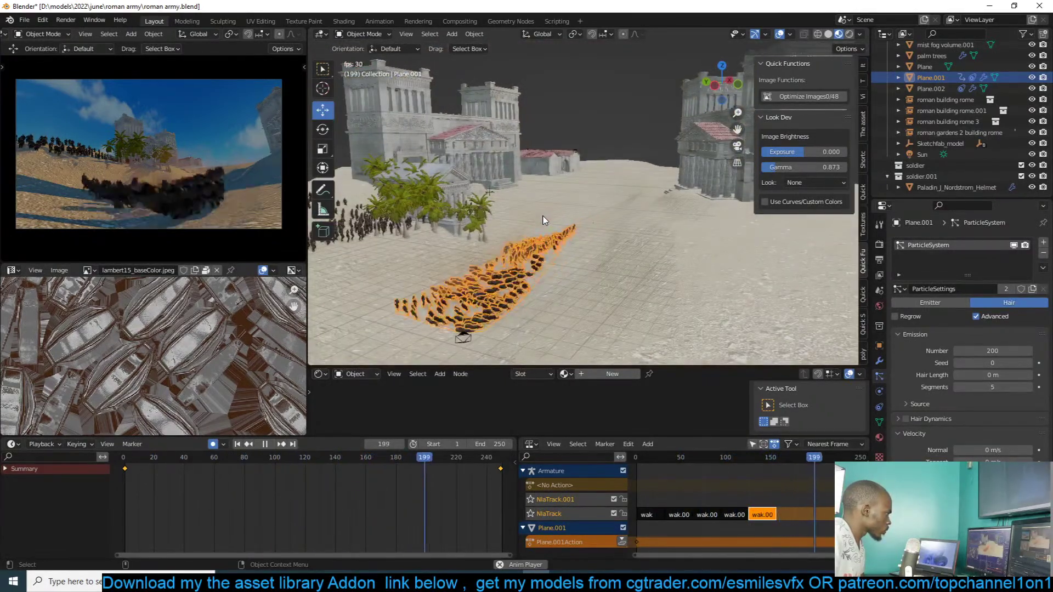
pyautogui.press('space')
pyautogui.moveTo(544, 220); pyautogui.dragTo(576, 215, button='middle')
pyautogui.scroll(4, 554, 218)
# - Return to frame 1 and set the rotation Phase of Plane.001's particles to 0
pyautogui.click(124, 486)
pyautogui.moveTo(622, 242); pyautogui.dragTo(625, 241, button='middle')
pyautogui.scroll(3, 623, 237)
pyautogui.scroll(-8, 927, 427)
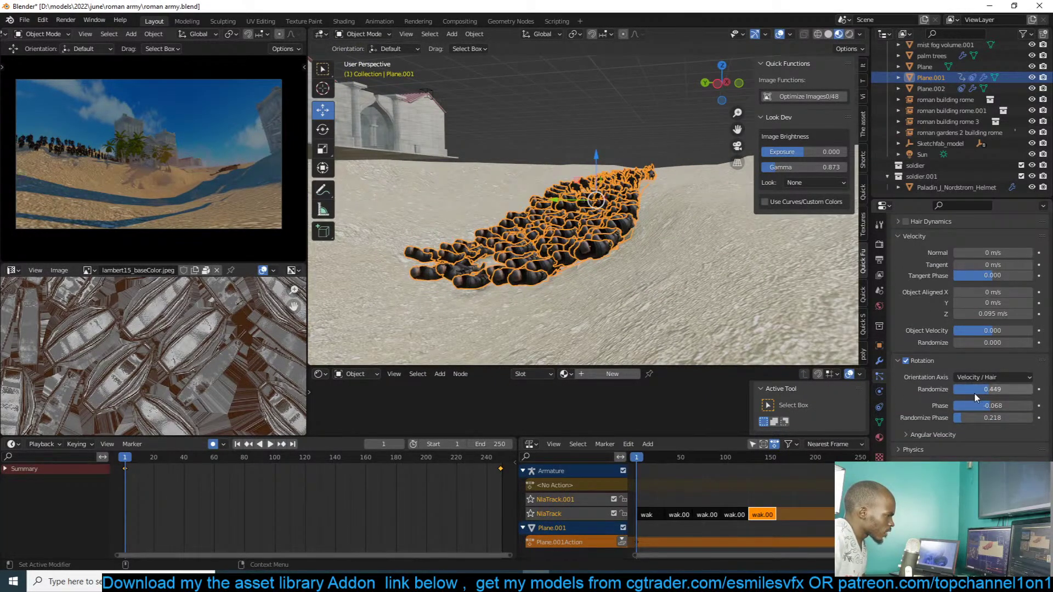
pyautogui.press('Return')
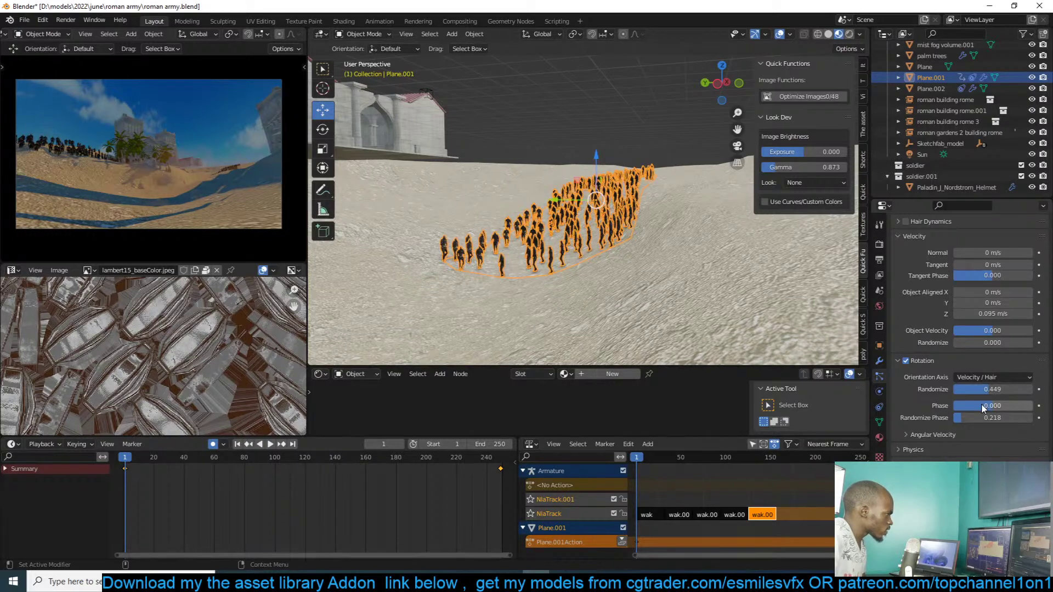
# - Replay the march from a distance and up close to check how the soldiers stand and face
pyautogui.press('space')
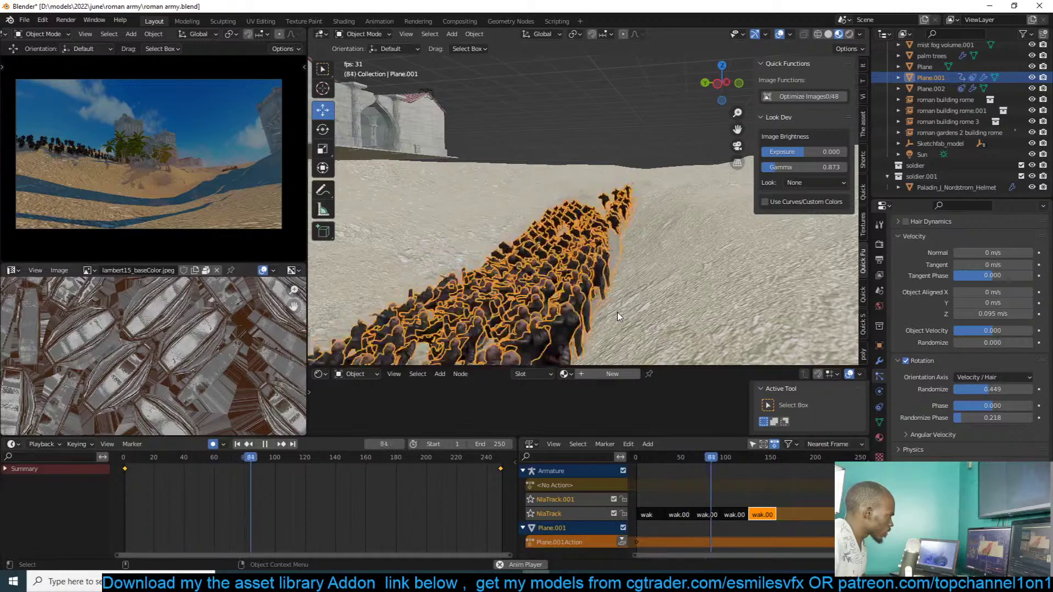
pyautogui.scroll(-5, 644, 283)
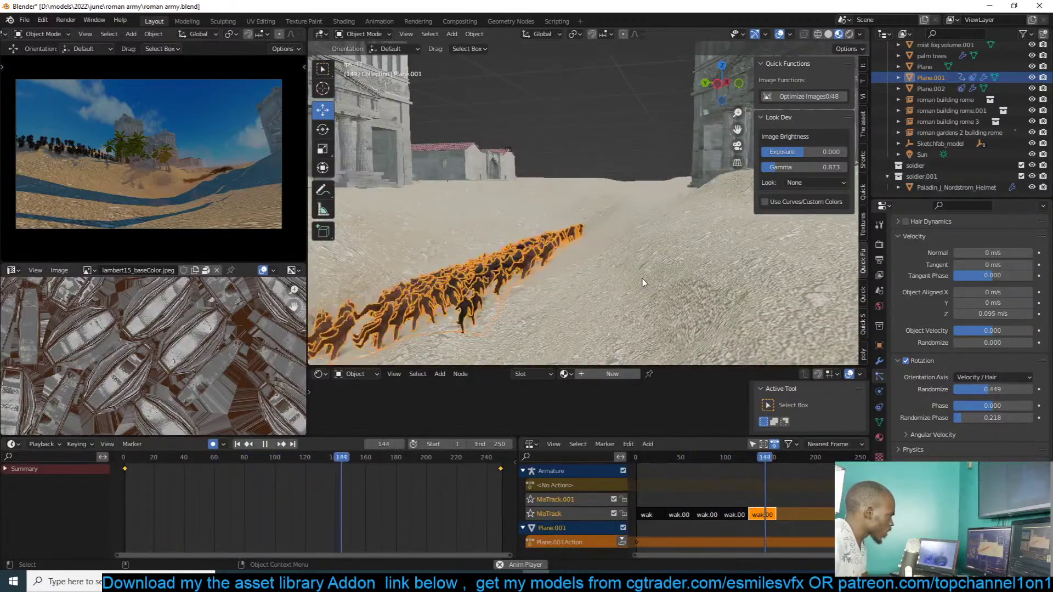
pyautogui.press('Escape')
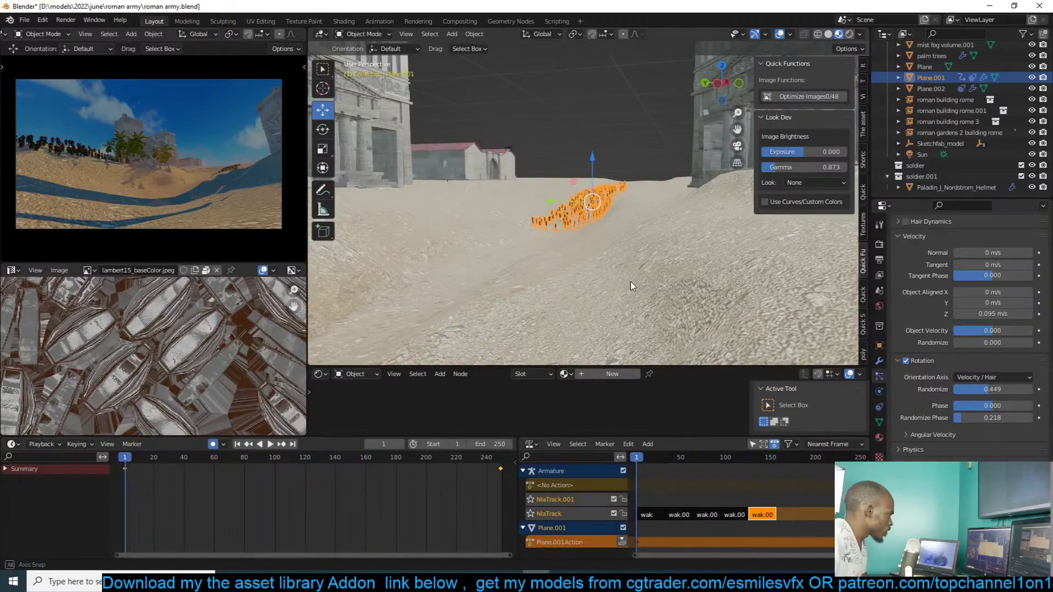
pyautogui.scroll(5, 631, 285)
pyautogui.press('space')
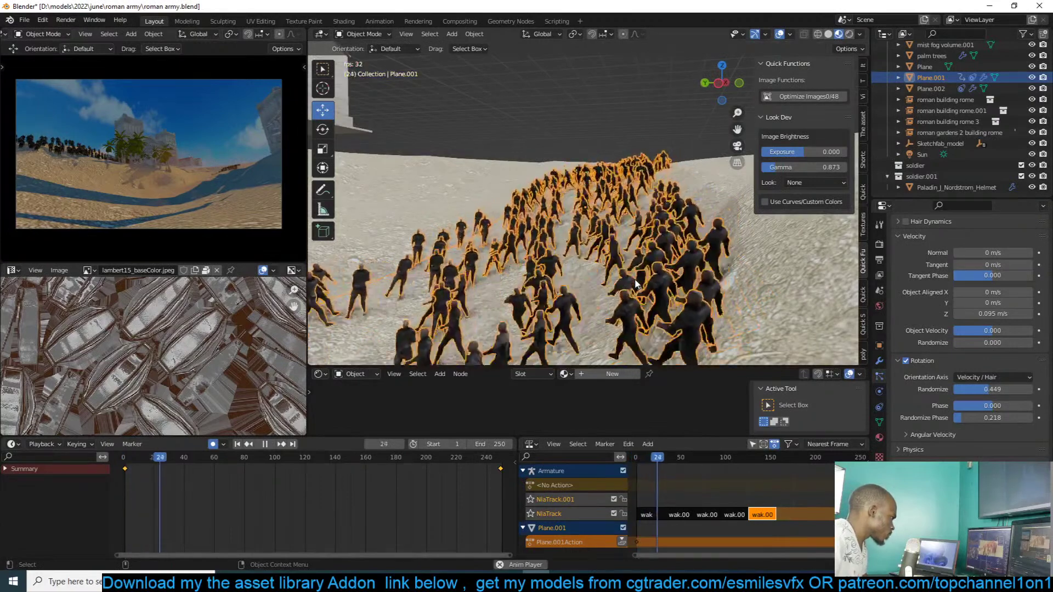
pyautogui.press('Escape')
# - Set the particles' rotation Orientation Axis to Object Z and Randomize Phase to 0
pyautogui.click(990, 377)
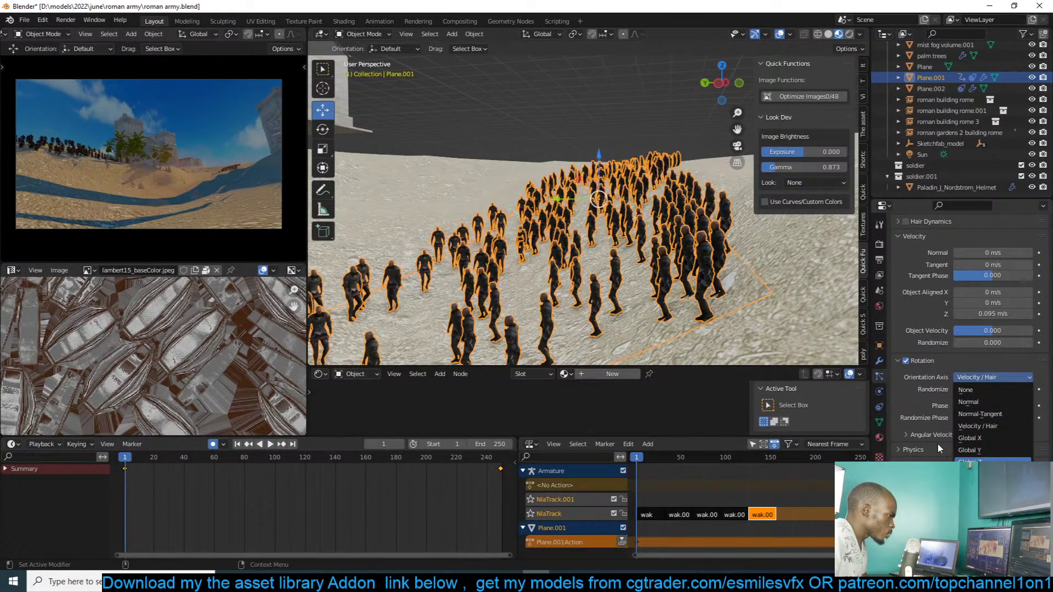
pyautogui.click(982, 498)
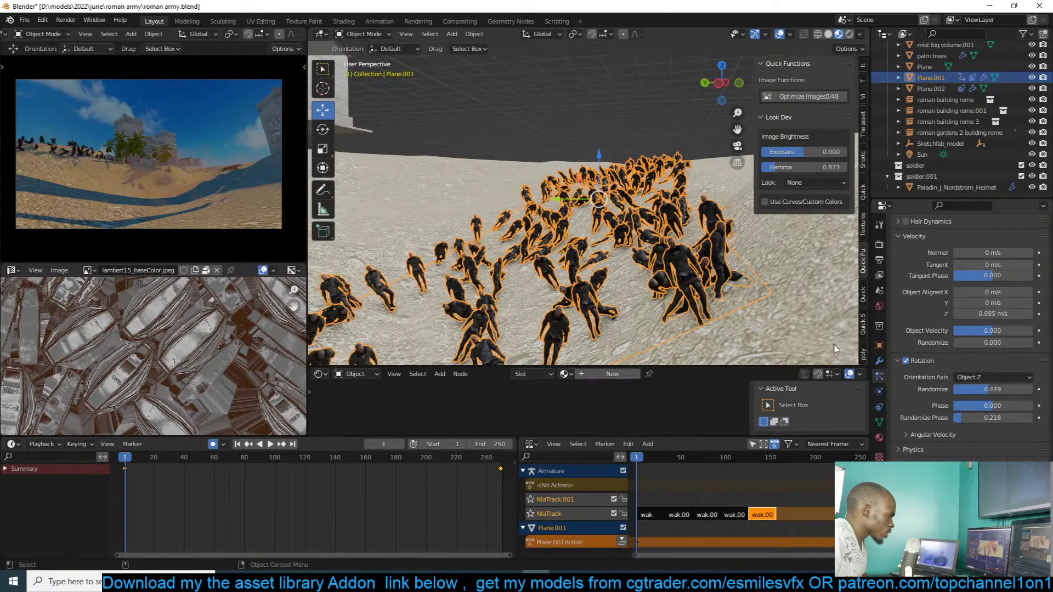
pyautogui.write('0')
pyautogui.press('Return')
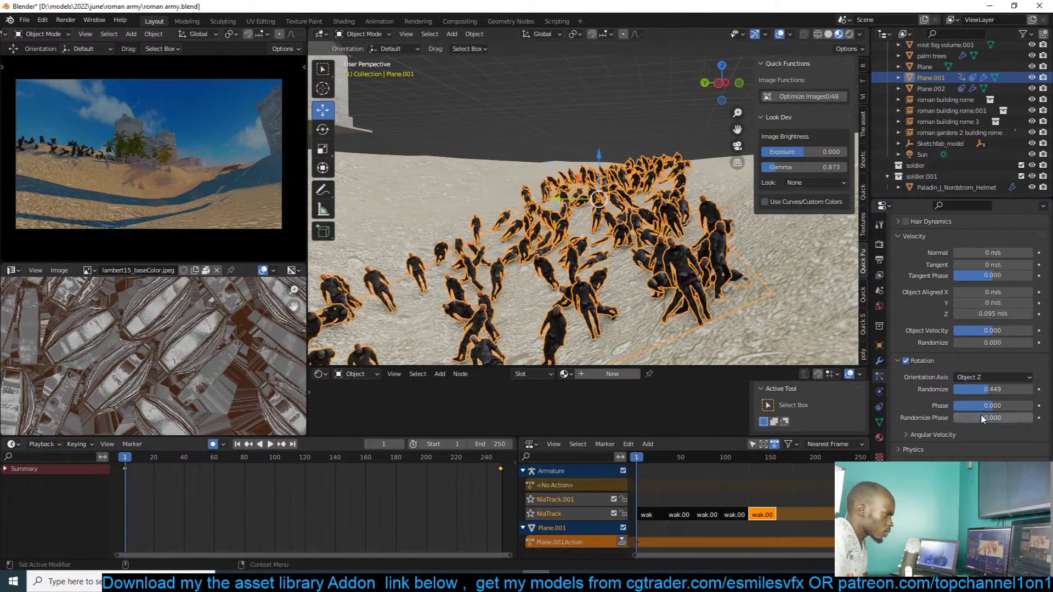
# - Preview the animation with the new rotation settings and save the file
pyautogui.press('space')
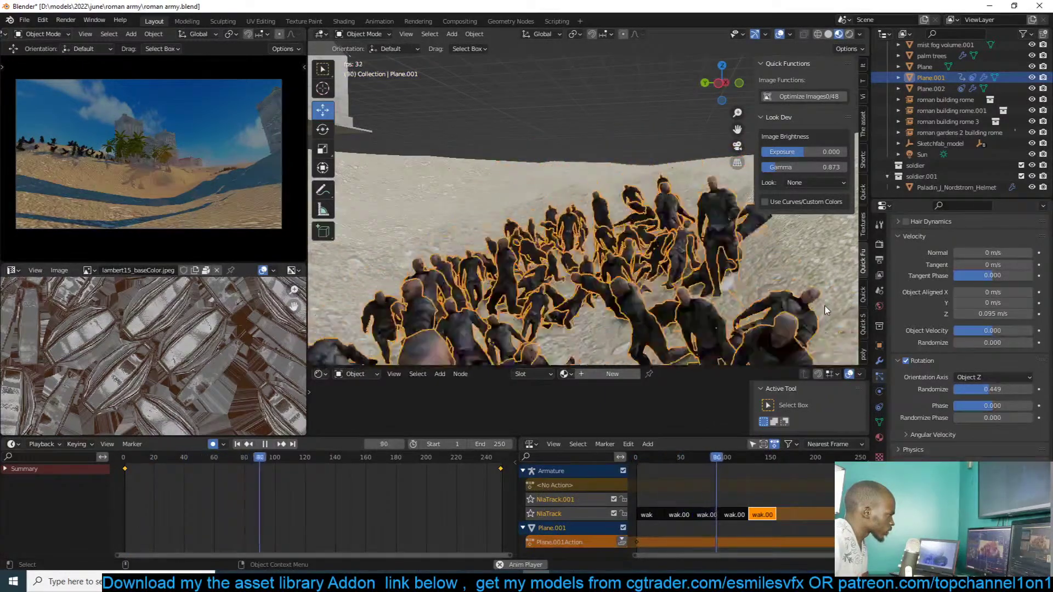
pyautogui.press('Escape')
pyautogui.hotkey('ctrl', 's')
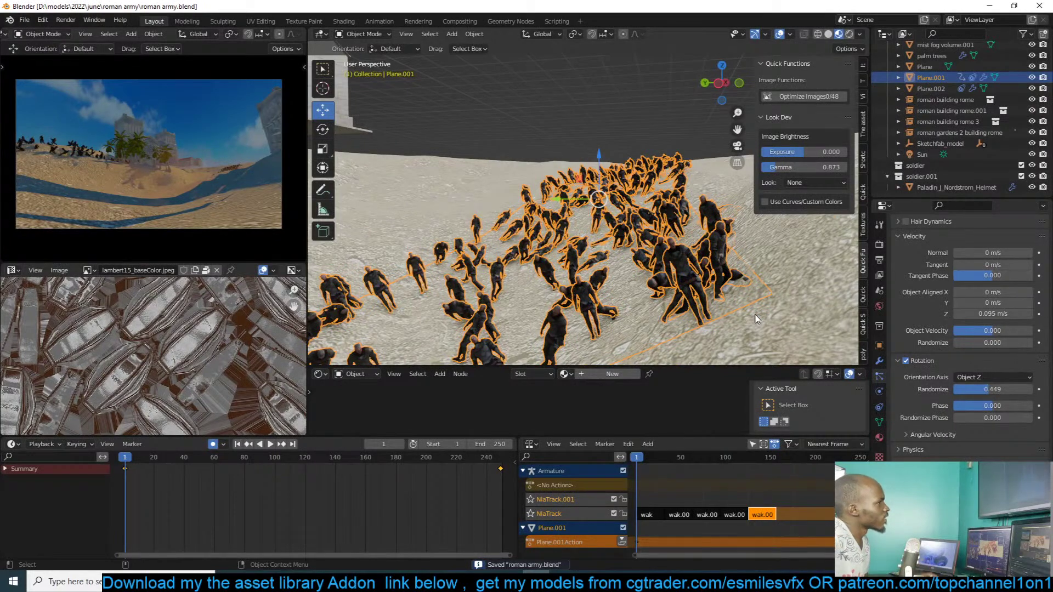
# - Replay the march, examine the soldiers' tilt and orientation up close, and isolate Plane.001 in local view
pyautogui.press('space')
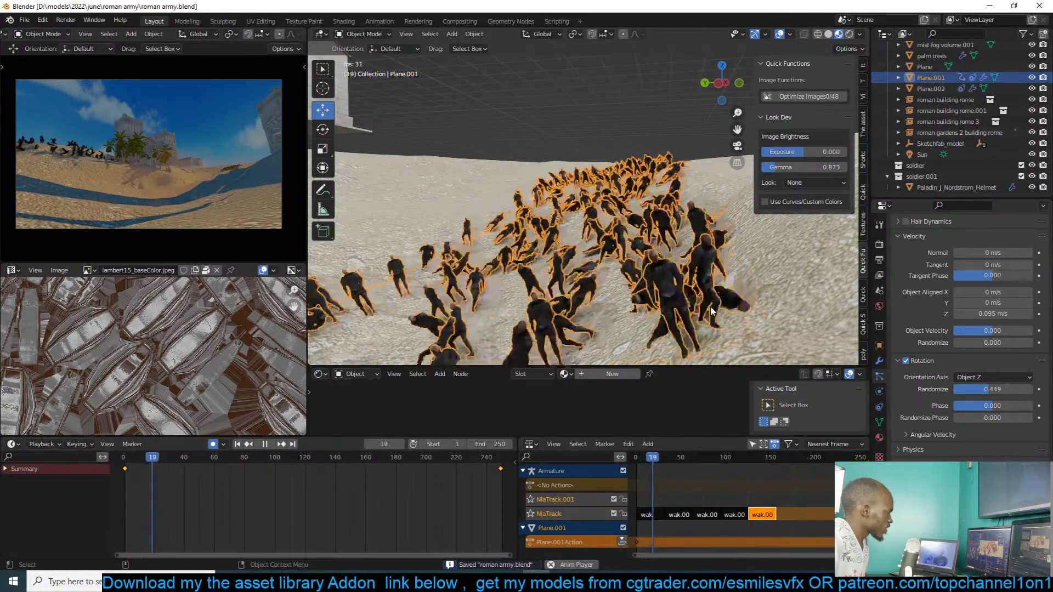
pyautogui.scroll(-3, 709, 308)
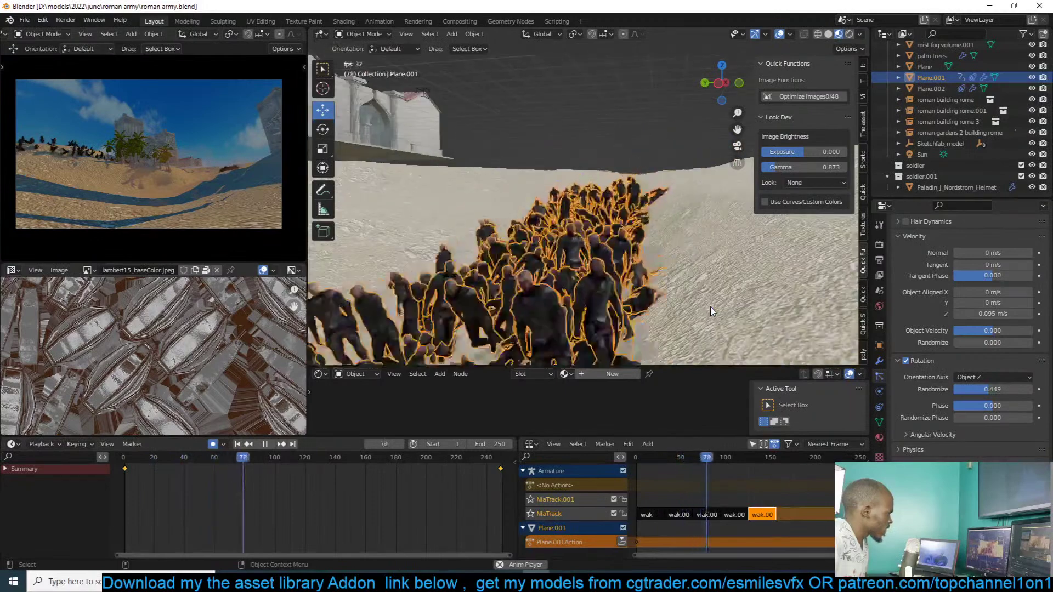
pyautogui.press('space')
pyautogui.scroll(-3, 702, 311)
pyautogui.scroll(6, 705, 307)
pyautogui.scroll(-2, 658, 329)
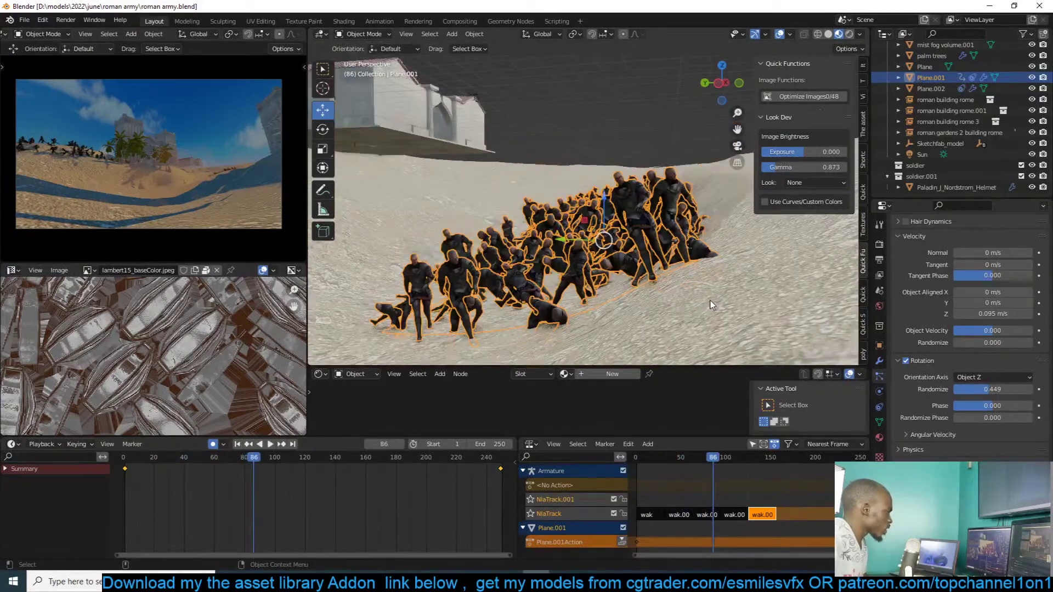
pyautogui.rightClick(131, 494)
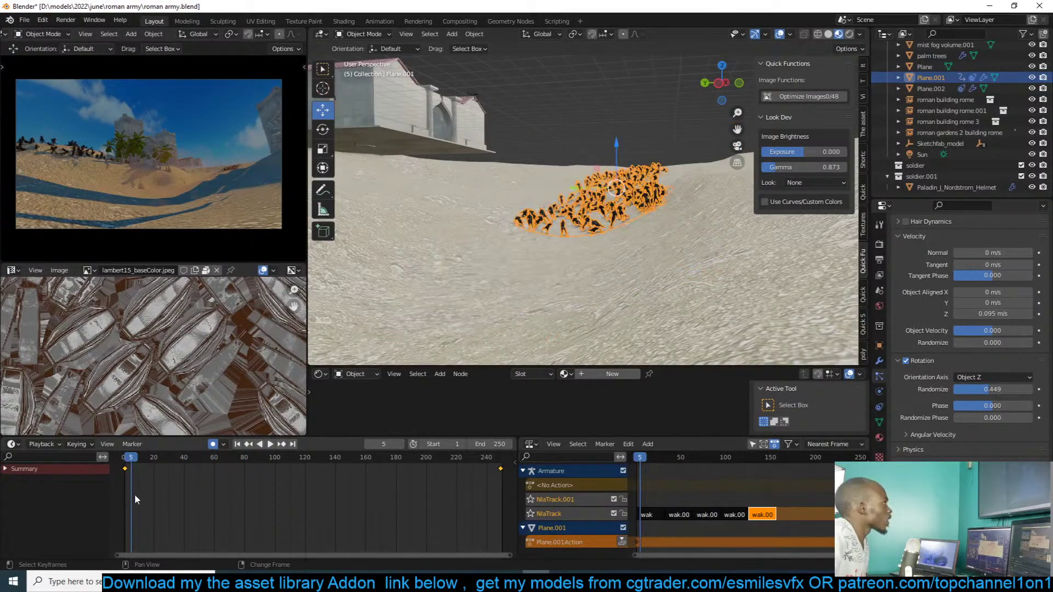
pyautogui.press('space')
pyautogui.press('space')
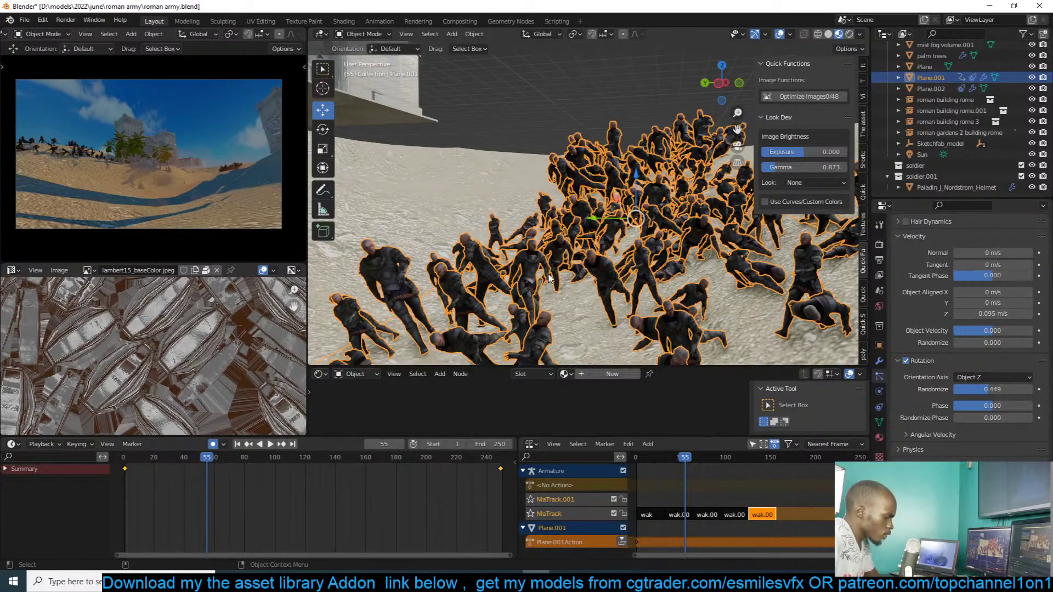
pyautogui.press('KP_Divide')
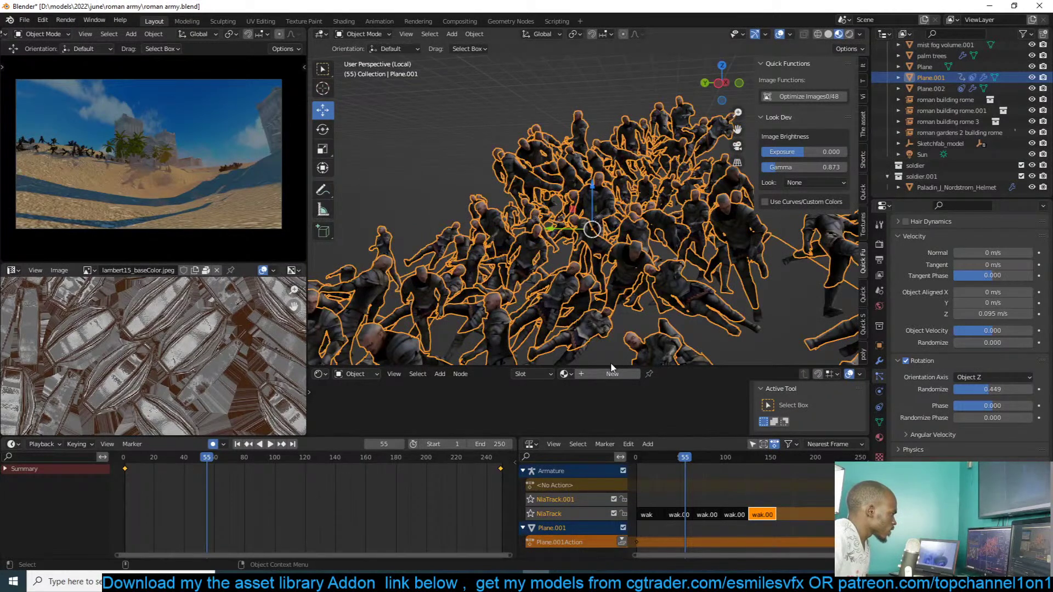
# - Enlarge the shader editor area beneath the 3D viewport and bring up the editor types available for it
pyautogui.moveTo(609, 361); pyautogui.dragTo(609, 343)
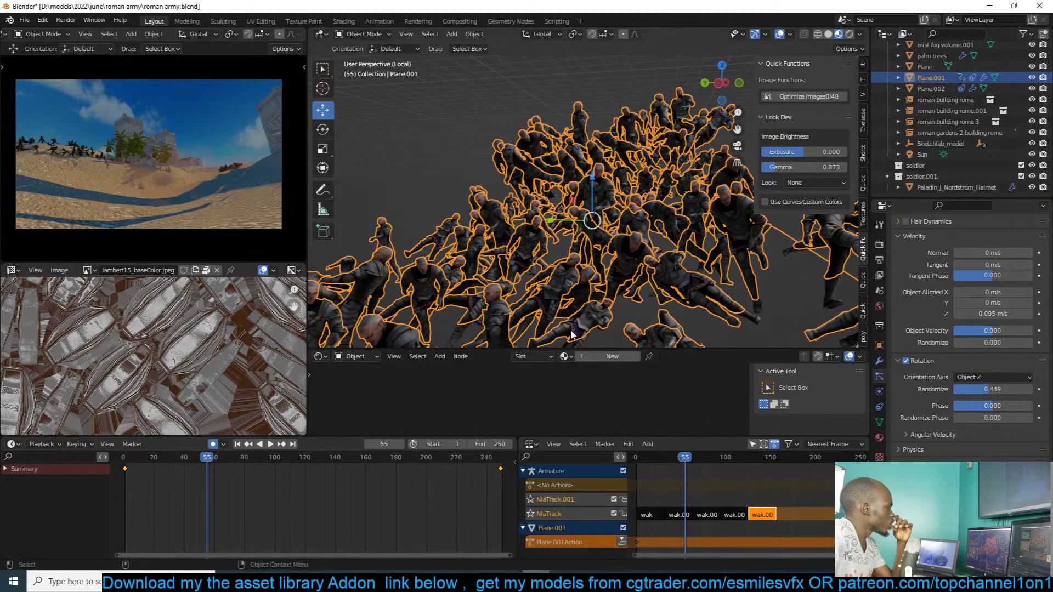
pyautogui.click(320, 356)
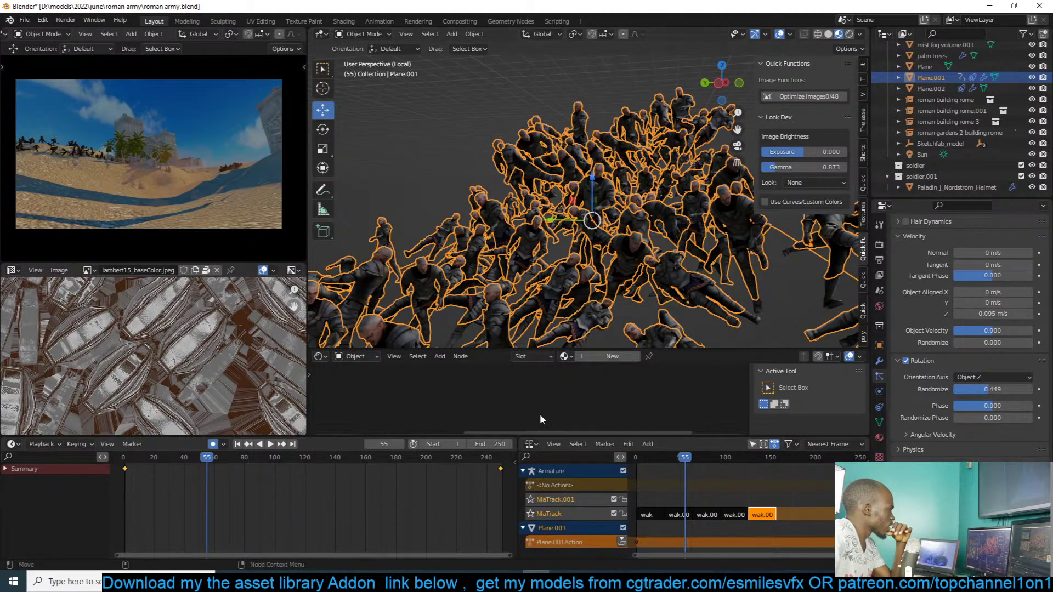
pyautogui.click(322, 357)
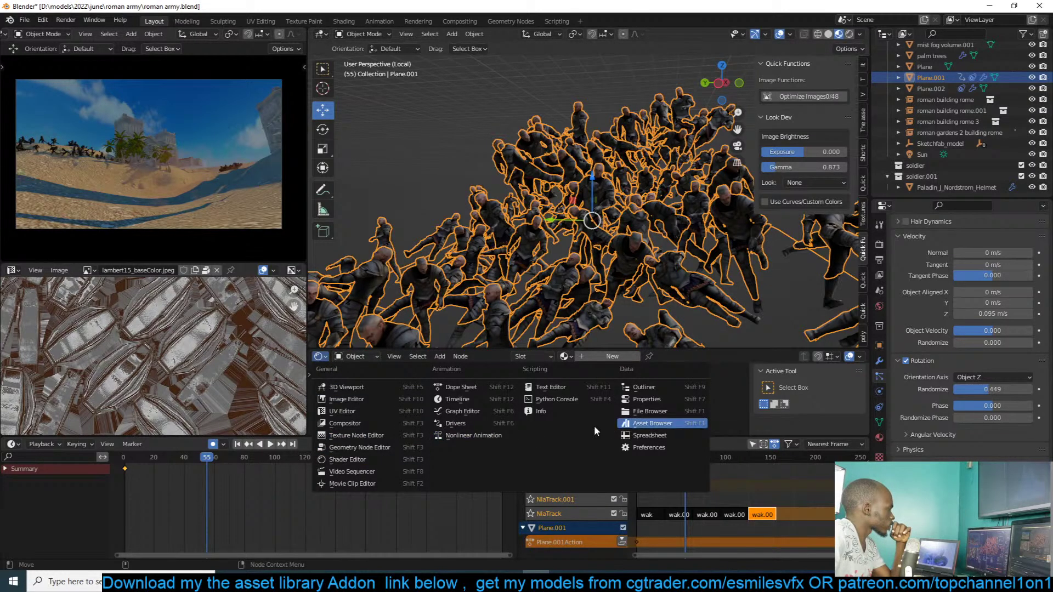
# - Check Plane.001's modifiers, including its Shrinkwrap, and remove the hair particle system that scatters the soldiers on it
pyautogui.click(880, 346)
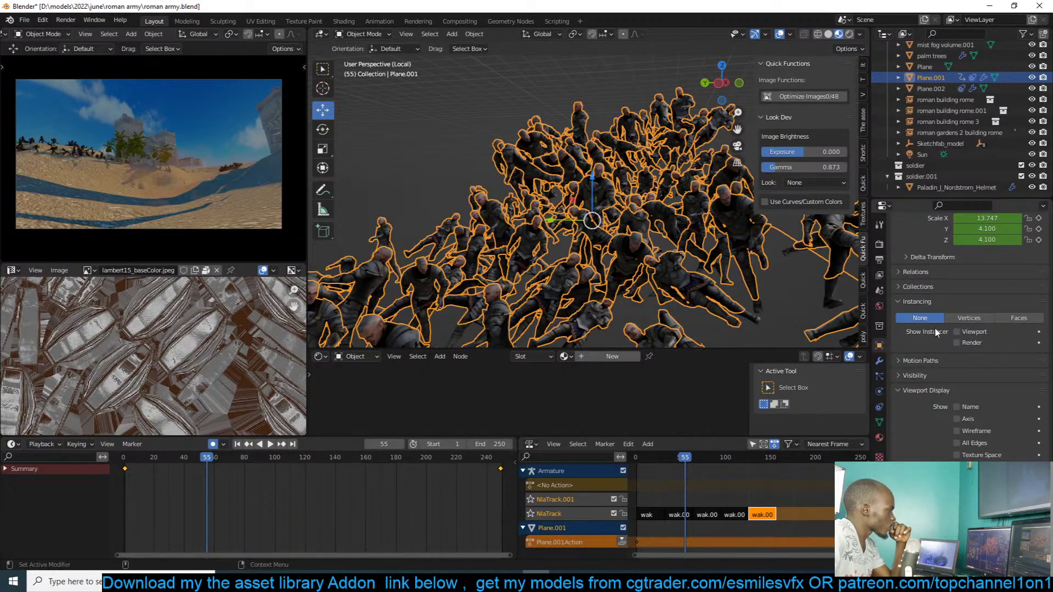
pyautogui.click(879, 360)
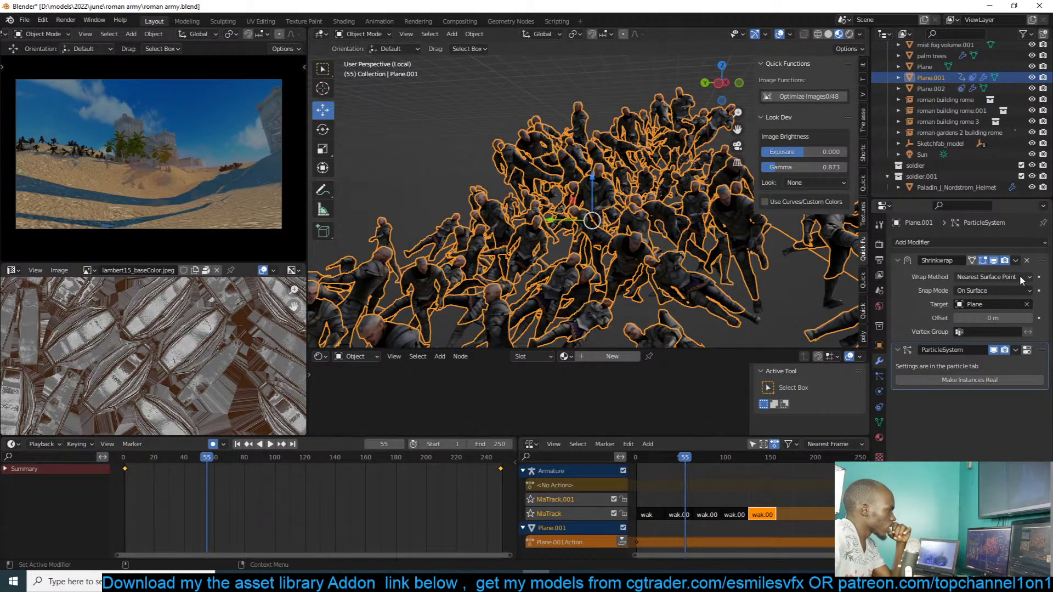
pyautogui.click(1028, 352)
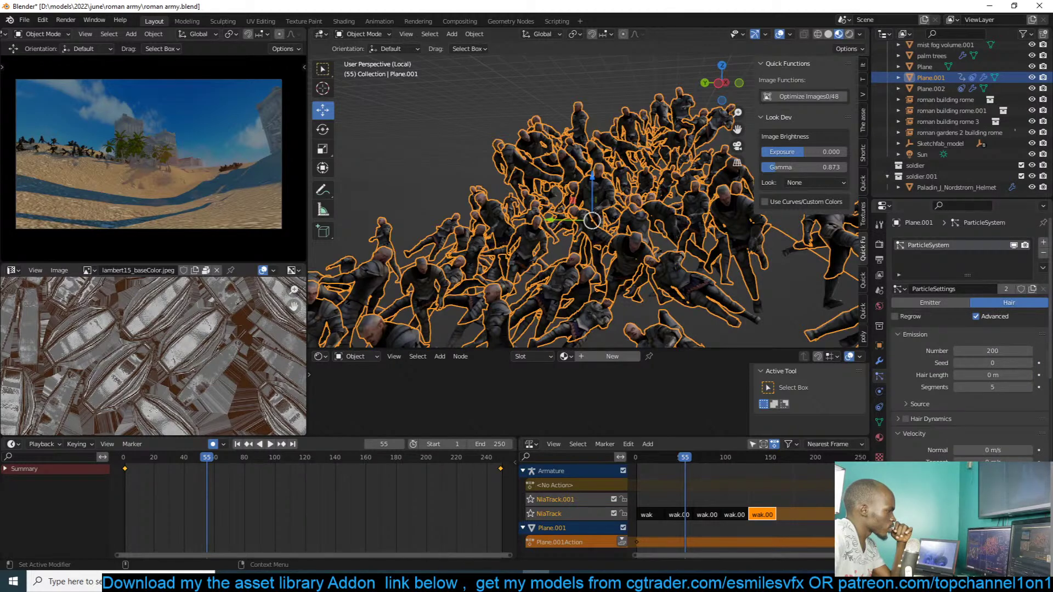
pyautogui.click(1043, 253)
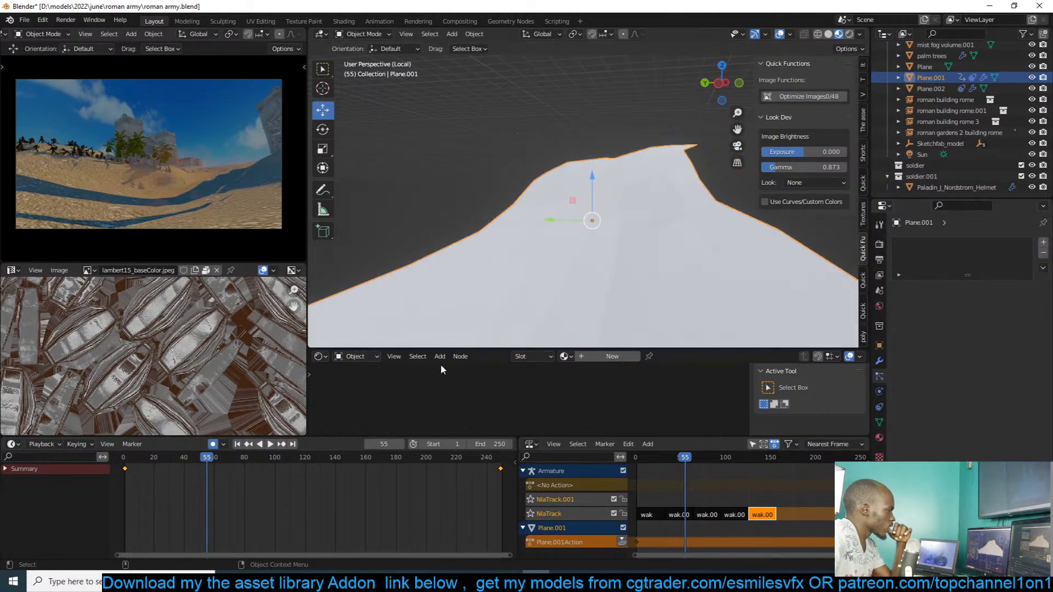
# - Turn the shader editor area into an enlarged Geometry Node Editor and create a new node tree for Plane.001
pyautogui.click(325, 357)
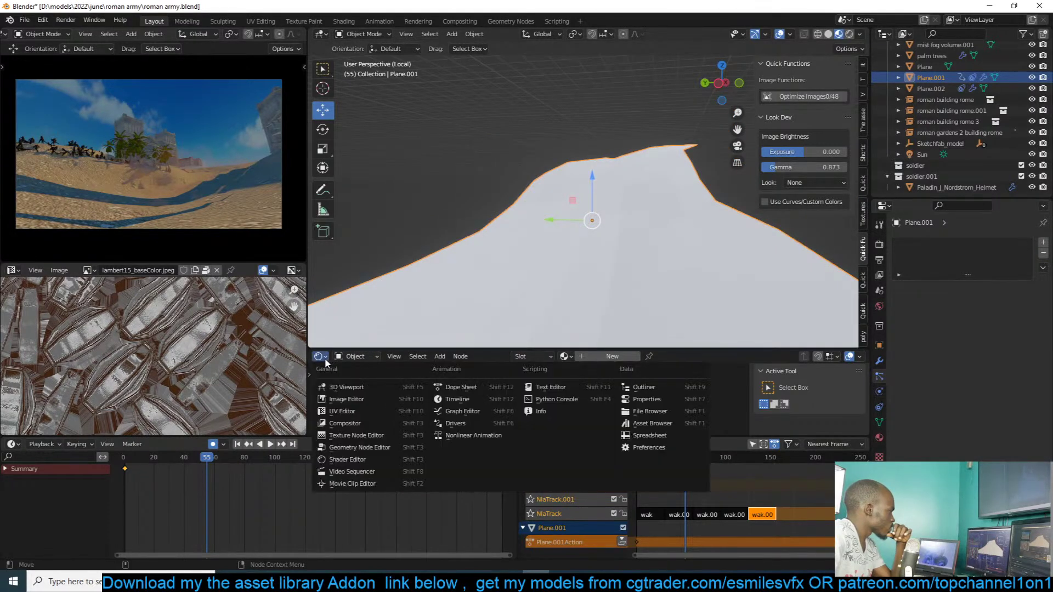
pyautogui.click(388, 436)
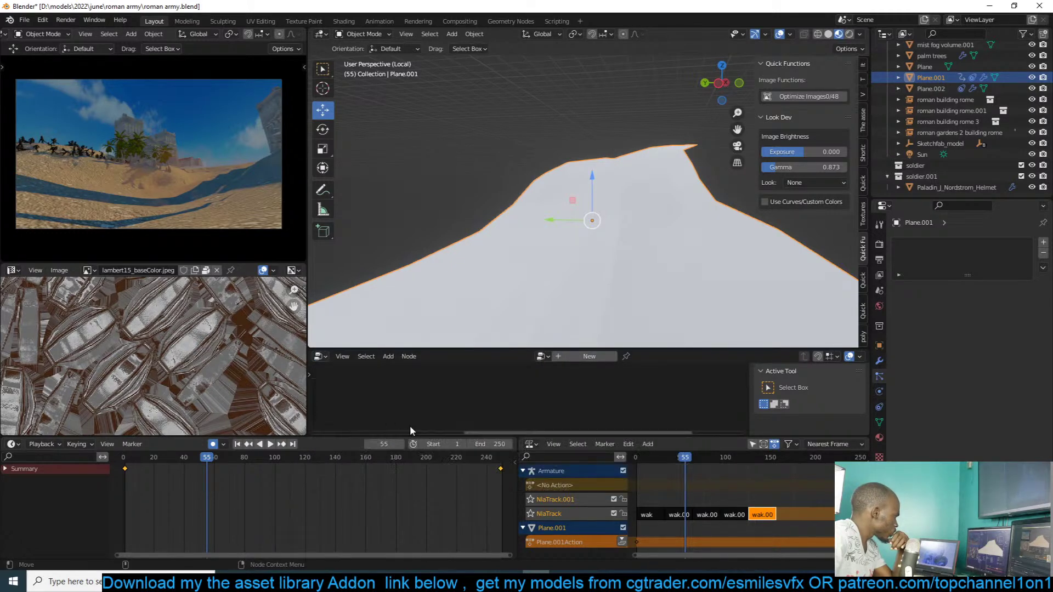
pyautogui.click(602, 358)
pyautogui.moveTo(565, 435); pyautogui.dragTo(569, 533)
pyautogui.press('Home')
# - Insert a Distribute Points on Faces node between the Group Input and Group Output nodes
pyautogui.click(572, 445)
pyautogui.hotkey('shift', 'a')
pyautogui.click(568, 343)
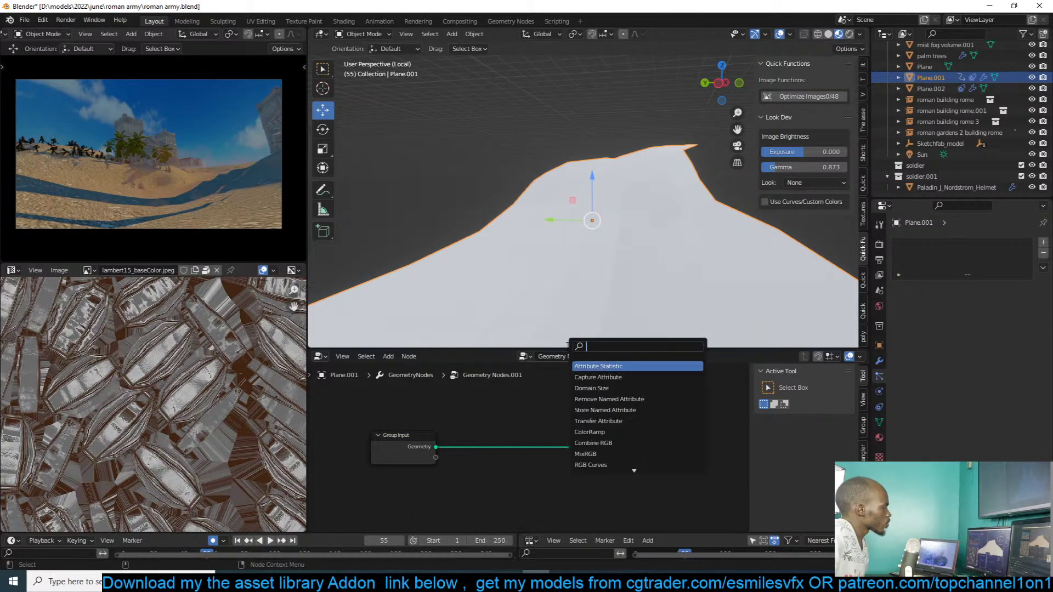
pyautogui.write('po')
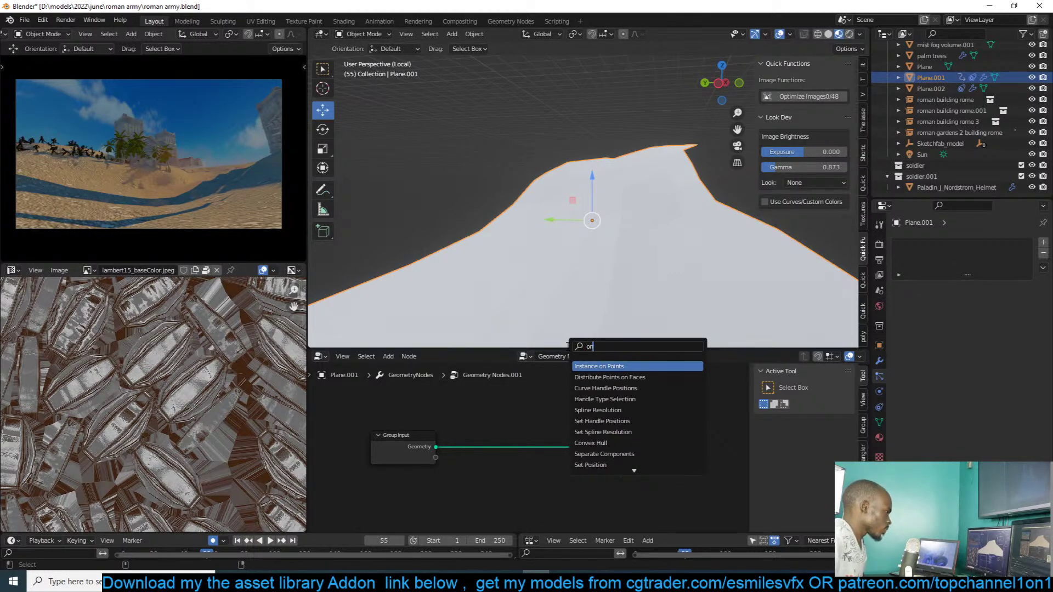
pyautogui.click(590, 377)
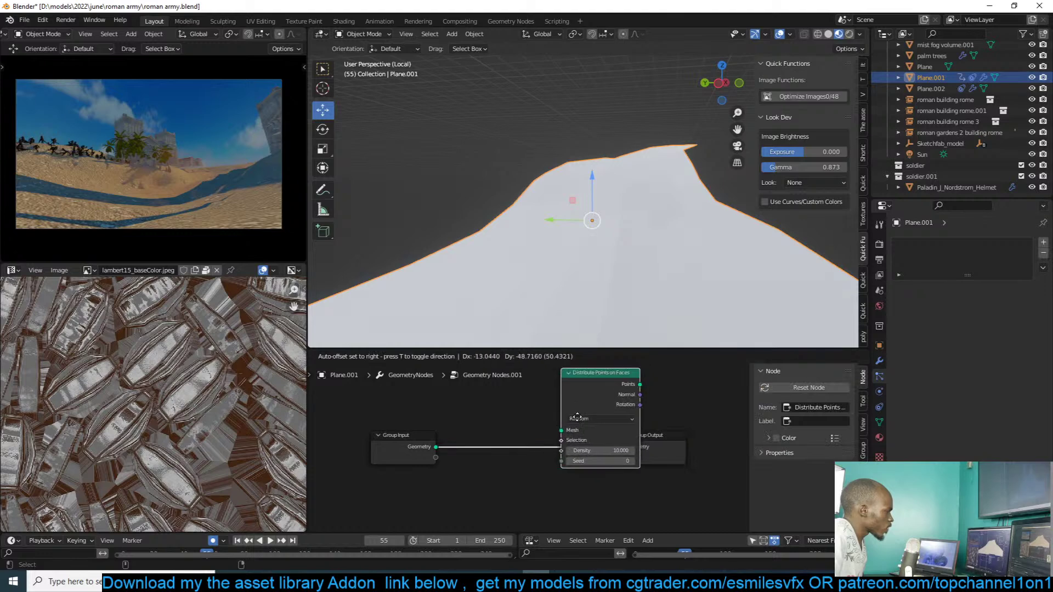
pyautogui.click(568, 438)
pyautogui.moveTo(538, 429); pyautogui.dragTo(606, 399, button='middle')
pyautogui.scroll(-5, 567, 402)
pyautogui.scroll(-3, 635, 273)
pyautogui.moveTo(635, 274); pyautogui.dragTo(608, 288, button='middle')
pyautogui.scroll(2, 543, 389)
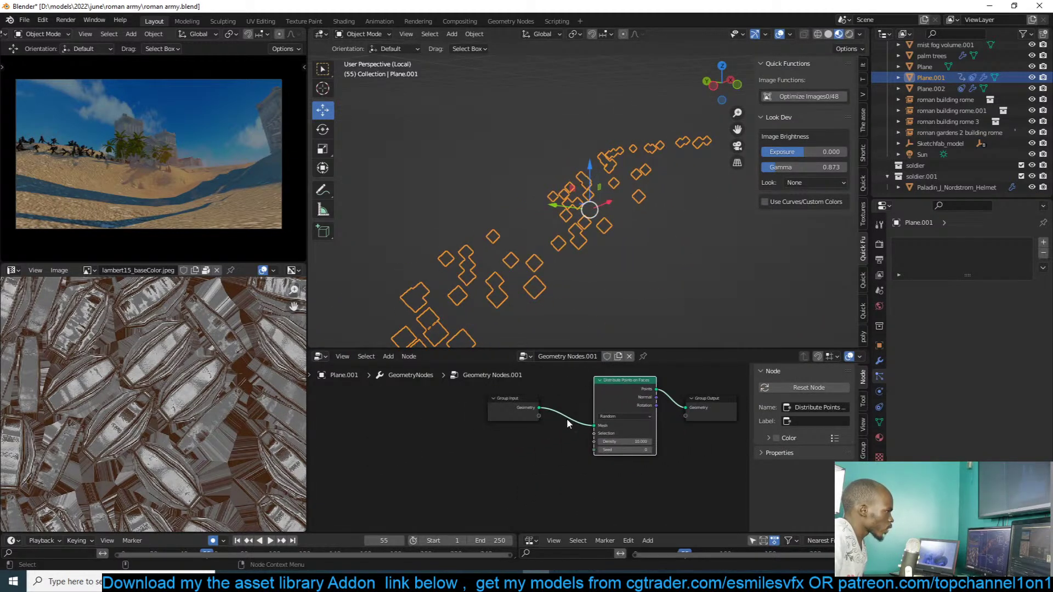
# - Bring the Paladin_J_Nordstrom_Helmet object into the node tree as an Object Info node
pyautogui.moveTo(949, 188); pyautogui.dragTo(457, 466)
pyautogui.scroll(2, 568, 437)
pyautogui.scroll(-3, 554, 421)
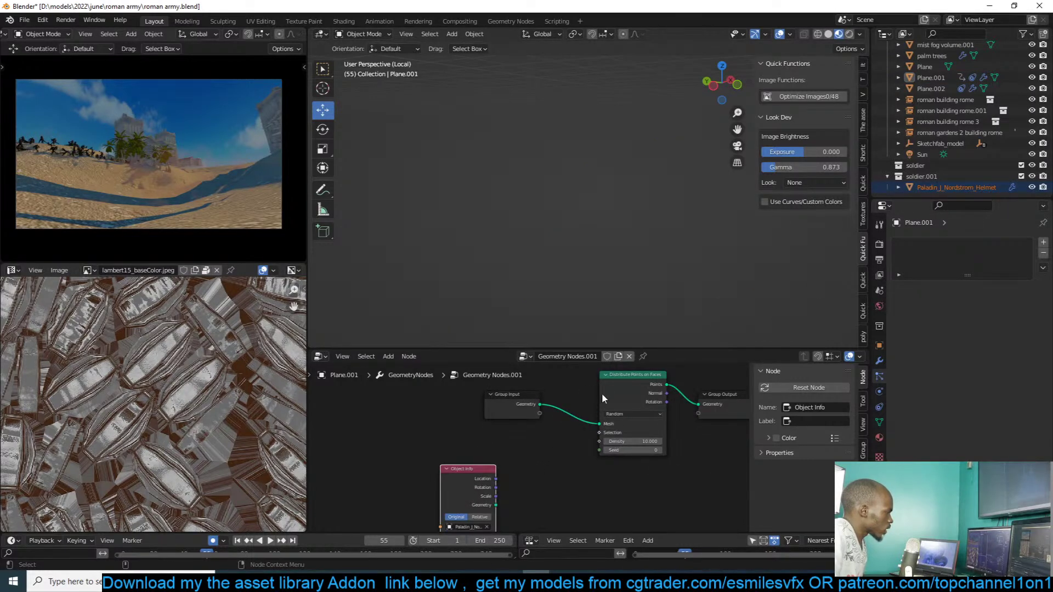
# - Insert an Instance on Points node after Distribute Points on Faces and connect the Object Info geometry to its Instance input
pyautogui.moveTo(603, 389); pyautogui.dragTo(545, 402)
pyautogui.hotkey('shift', 'a')
pyautogui.click(564, 344)
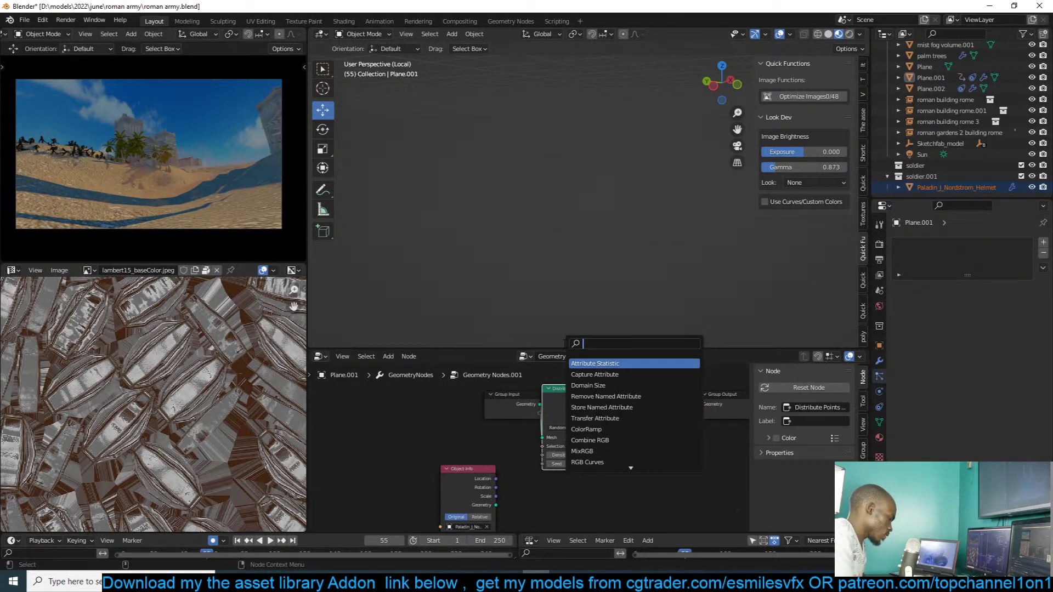
pyautogui.write('on')
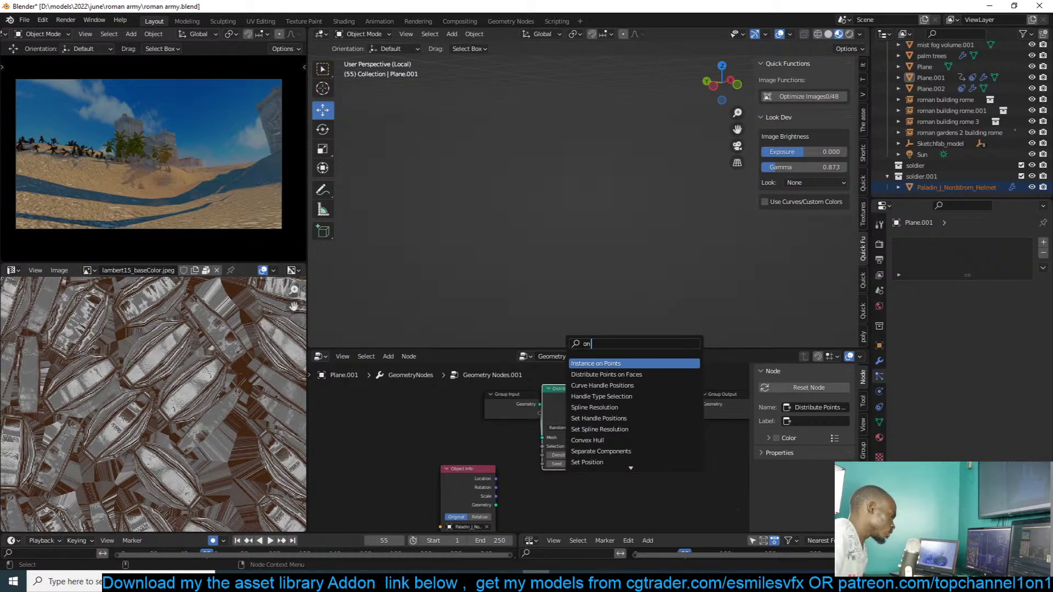
pyautogui.click(608, 363)
pyautogui.click(675, 395)
pyautogui.moveTo(496, 504); pyautogui.dragTo(640, 423)
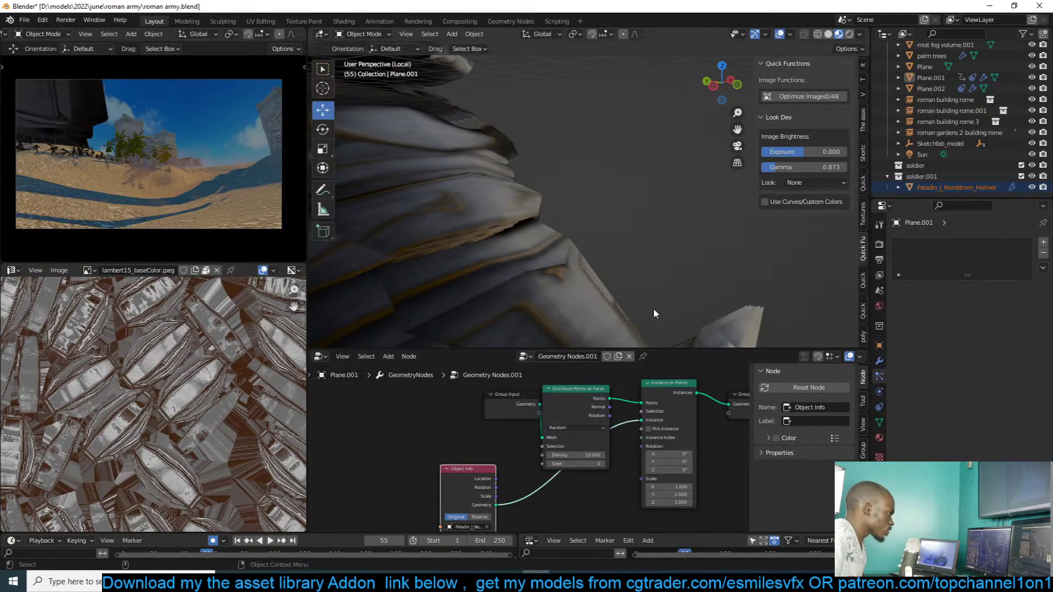
# - Set the Instance on Points scale to 0.020 on all axes and exit local view to show the whole scene
pyautogui.scroll(-10, 654, 307)
pyautogui.scroll(4, 654, 307)
pyautogui.moveTo(650, 313); pyautogui.dragTo(646, 297, button='middle')
pyautogui.scroll(-5, 726, 292)
pyautogui.scroll(8, 725, 292)
pyautogui.moveTo(483, 469); pyautogui.dragTo(523, 469)
pyautogui.moveTo(678, 487); pyautogui.dragTo(658, 502)
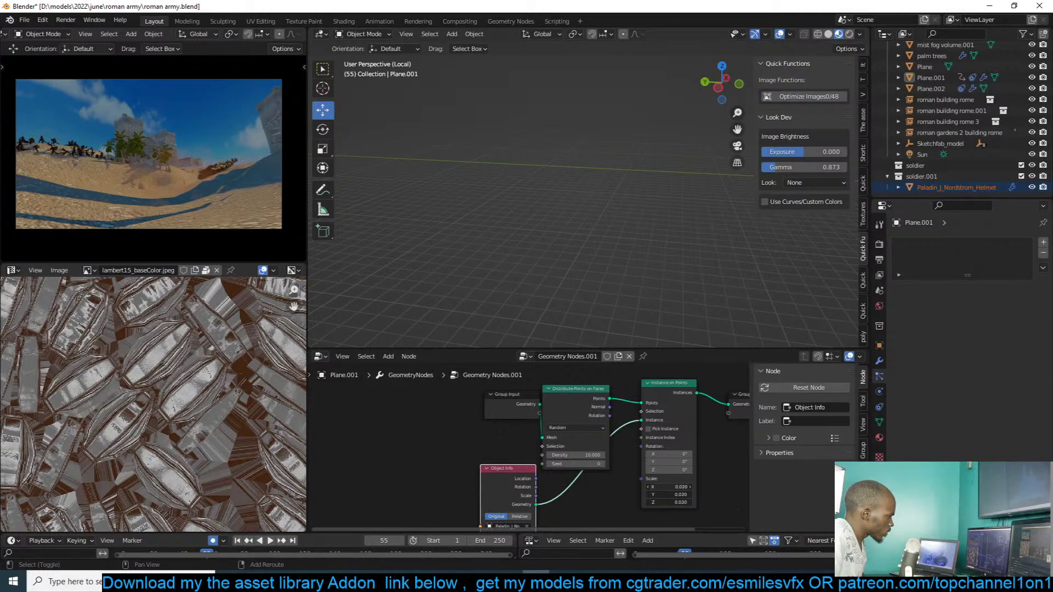
pyautogui.scroll(2, 655, 284)
pyautogui.scroll(-6, 702, 255)
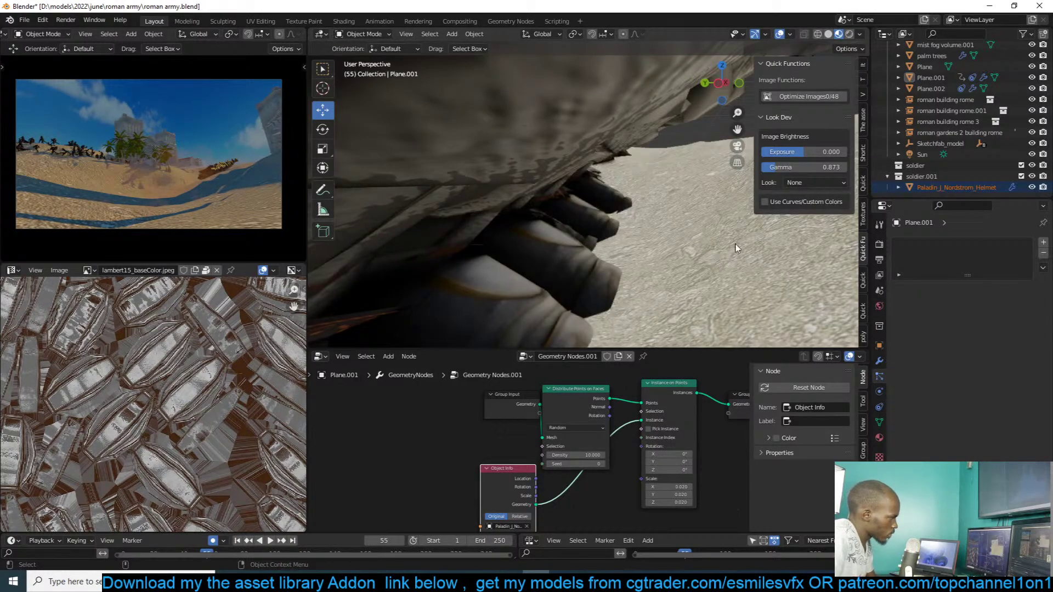
pyautogui.moveTo(732, 269); pyautogui.dragTo(664, 347, button='middle')
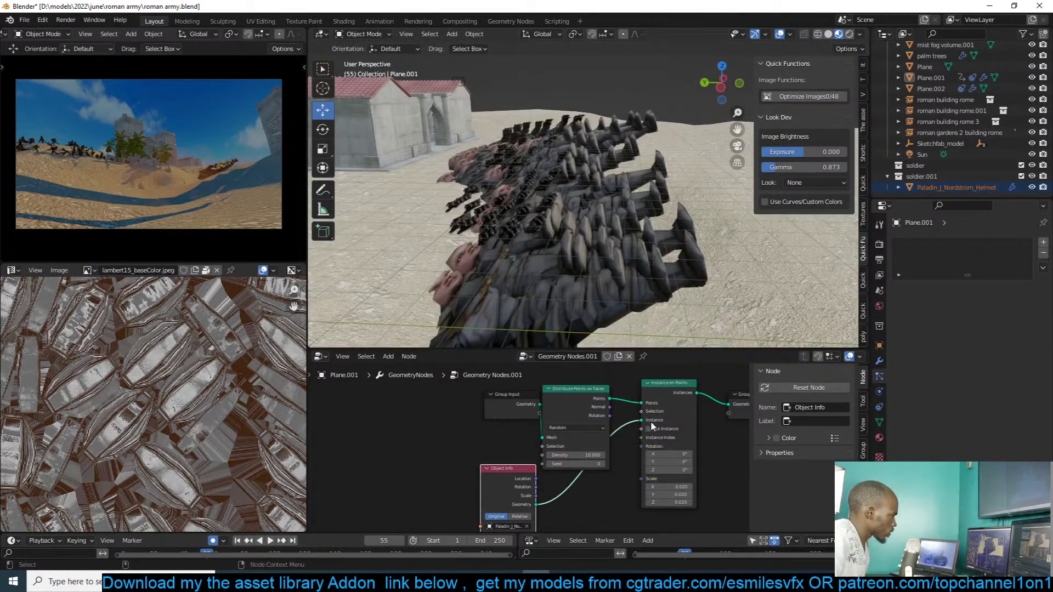
# - Spread the Group Input and Distribute Points on Faces nodes apart to tidy the node tree
pyautogui.moveTo(509, 396); pyautogui.dragTo(446, 410)
pyautogui.moveTo(571, 389); pyautogui.dragTo(540, 384)
pyautogui.moveTo(550, 445); pyautogui.dragTo(562, 417, button='middle')
# - Apply the scale of Plane.001
pyautogui.hotkey('ctrl', 'a')
pyautogui.click(616, 238)
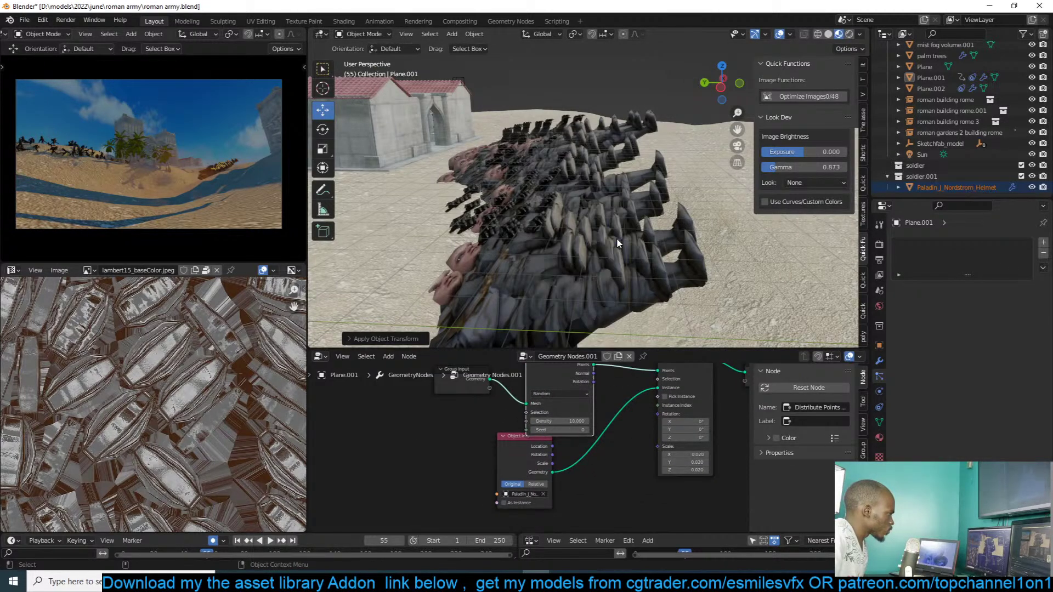
pyautogui.moveTo(643, 231); pyautogui.dragTo(603, 222, button='middle')
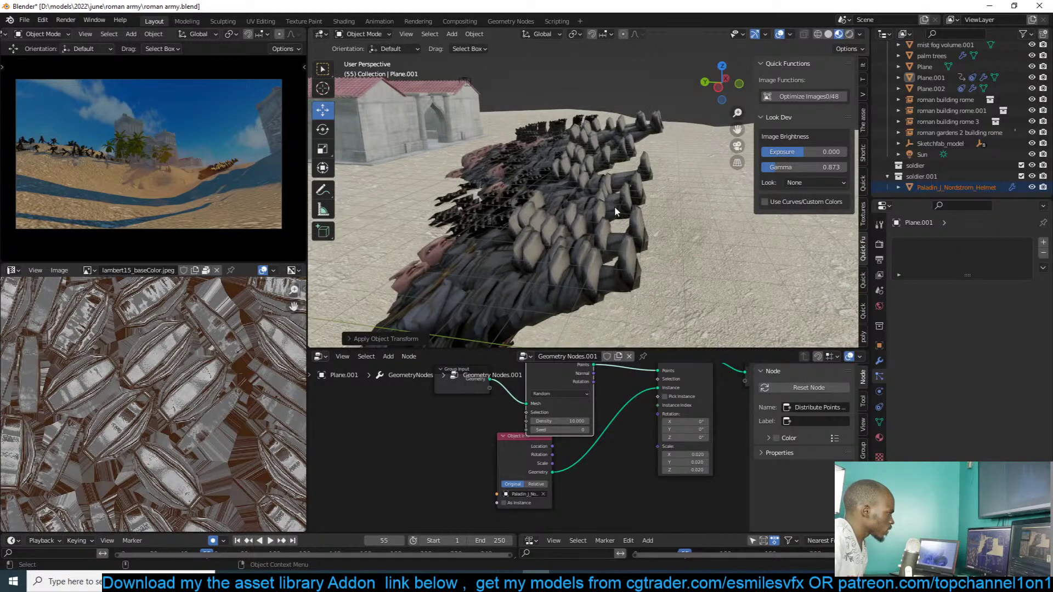
pyautogui.click(614, 207)
pyautogui.hotkey('ctrl', 'a')
pyautogui.click(615, 208)
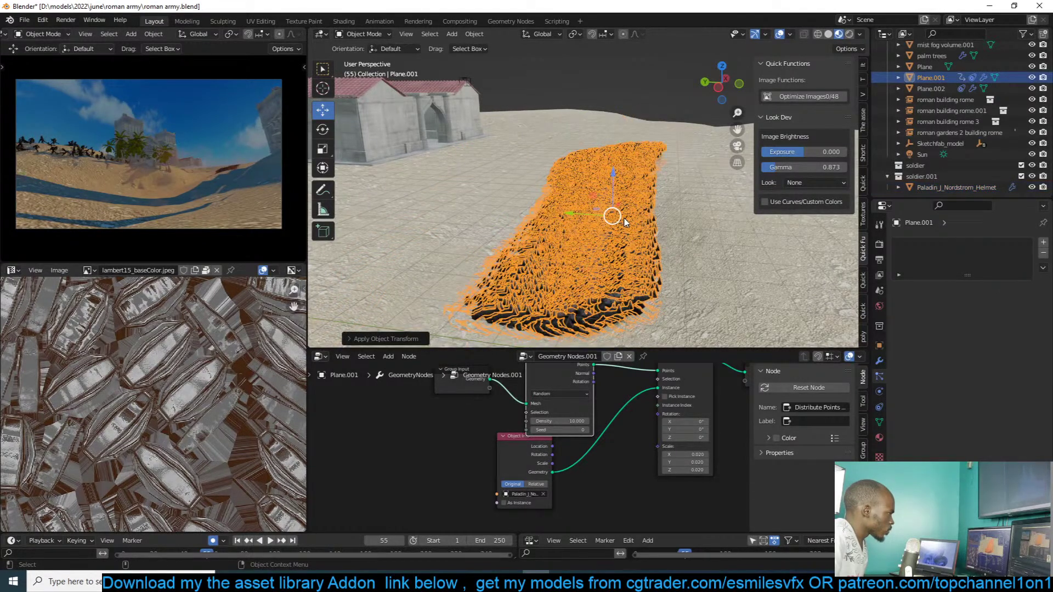
# - Set the density of the Distribute Points on Faces node to 0.500
pyautogui.scroll(5, 616, 217)
pyautogui.moveTo(602, 389); pyautogui.dragTo(564, 404, button='middle')
pyautogui.scroll(2, 560, 417)
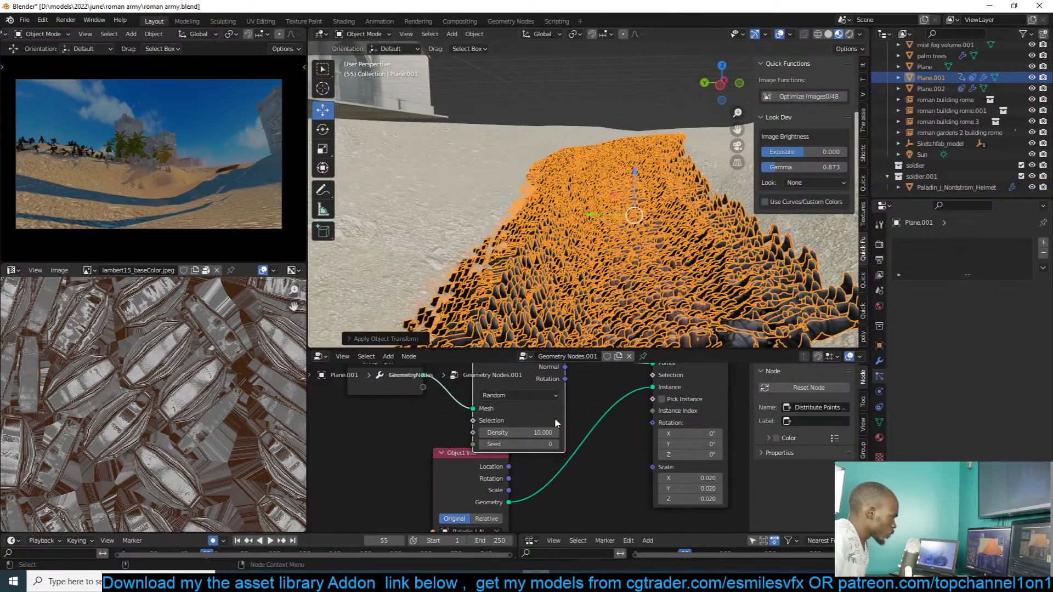
pyautogui.moveTo(541, 432); pyautogui.dragTo(501, 432)
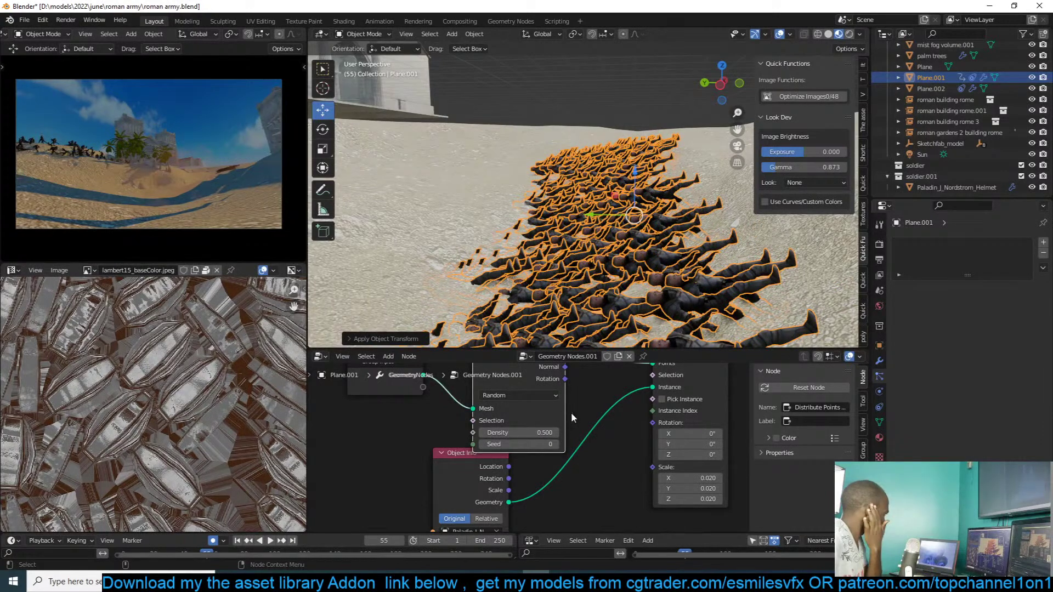
# - Set the instance rotation to 90° on X and -81.4° on Z so the soldiers stand upright
pyautogui.scroll(2, 671, 424)
pyautogui.moveTo(670, 428); pyautogui.dragTo(686, 428)
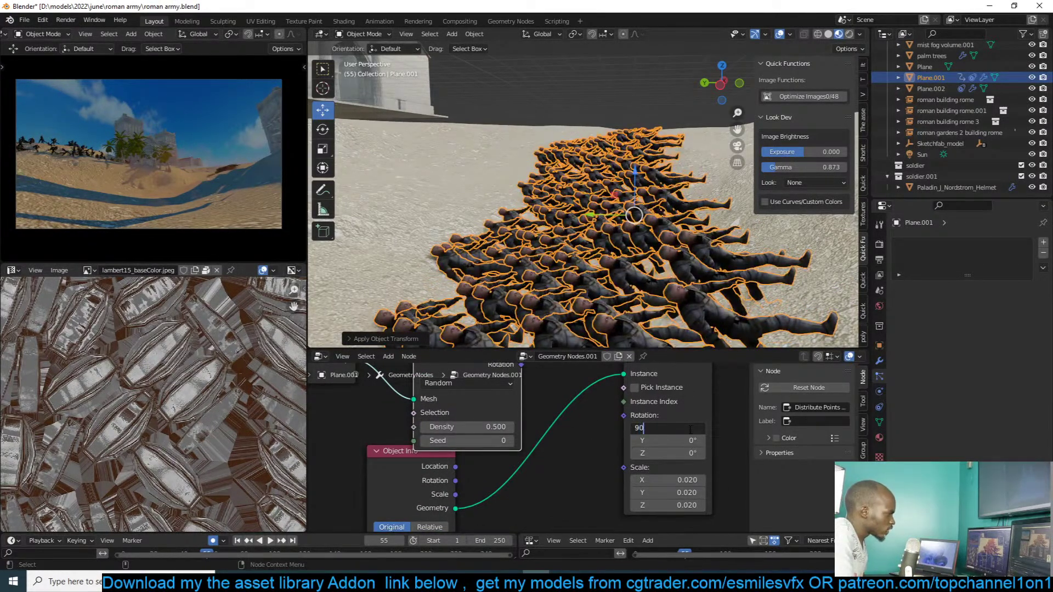
pyautogui.press('Return')
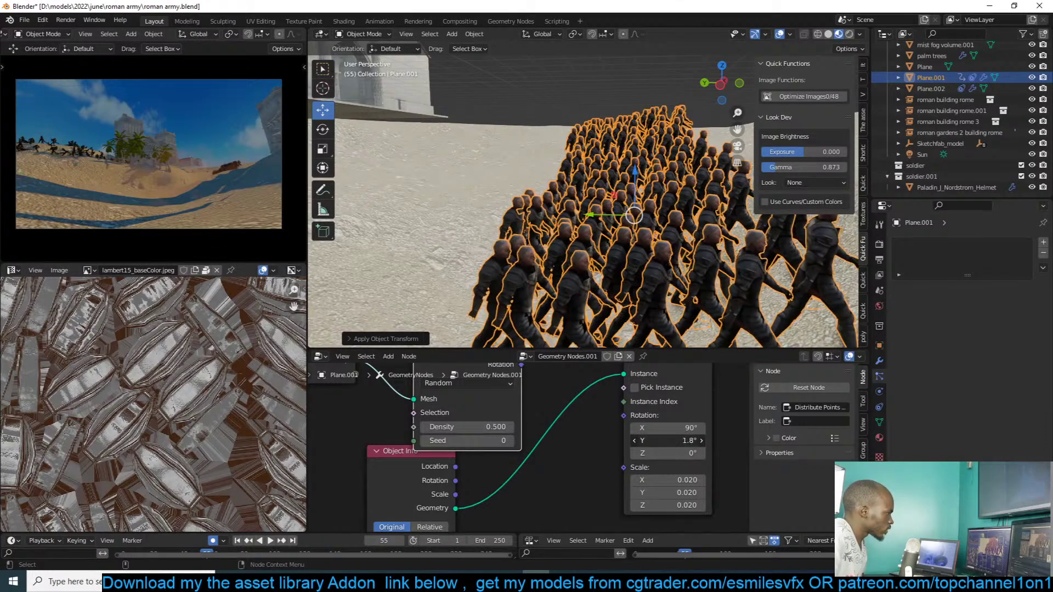
pyautogui.moveTo(689, 453); pyautogui.dragTo(646, 453)
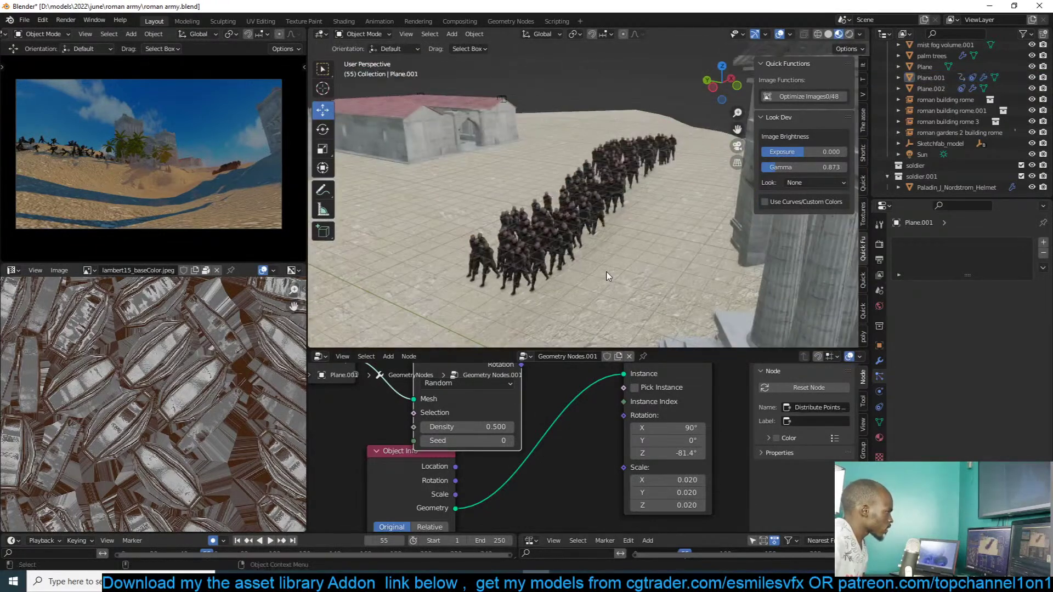
# - Play the animation to examine the scattered soldiers in motion, and return to the starting frame
pyautogui.press('space')
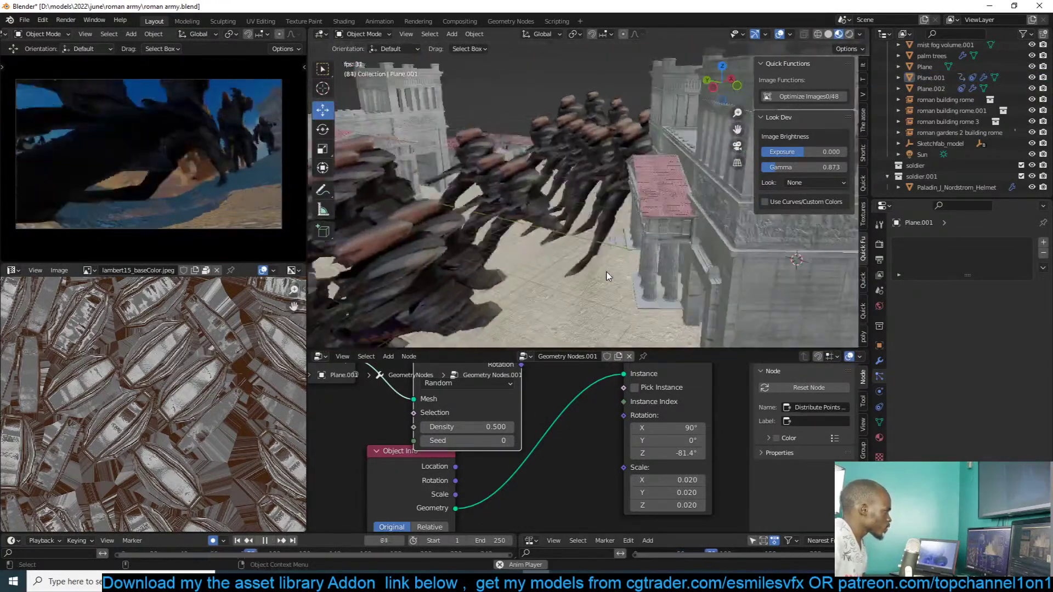
pyautogui.press('Escape')
pyautogui.scroll(5, 549, 265)
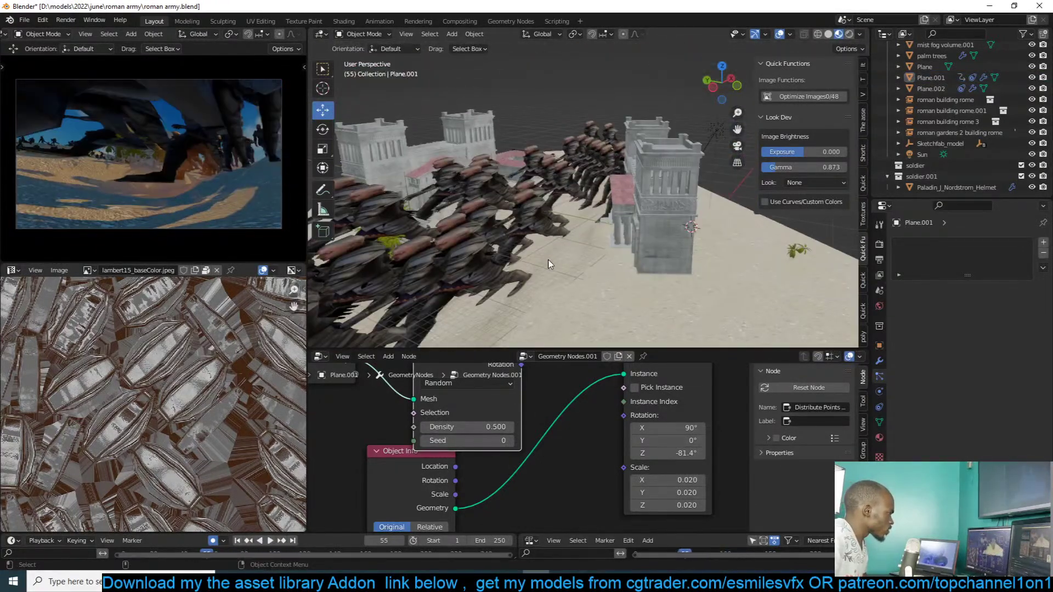
# - Delete the X, Y and Z Scale animation channels of Plane.001 in the Graph Editor
pyautogui.click(529, 245)
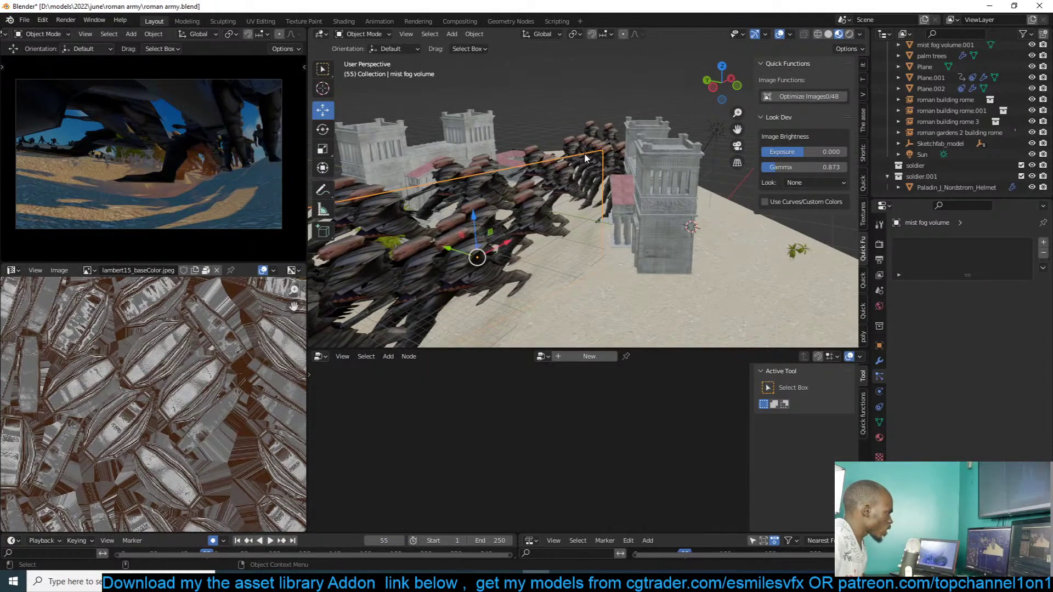
pyautogui.click(604, 147)
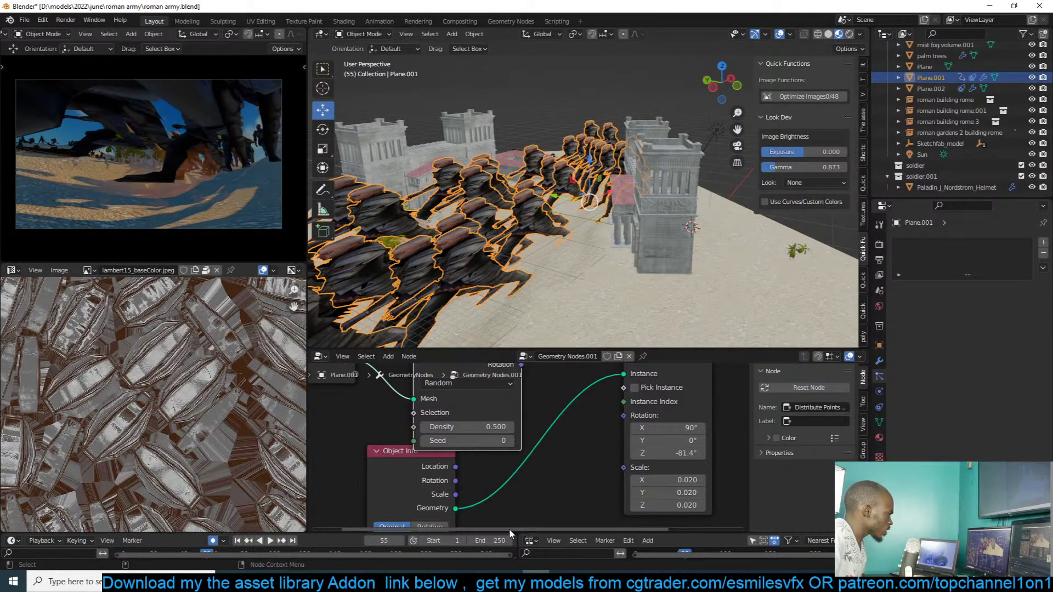
pyautogui.moveTo(510, 531); pyautogui.dragTo(494, 461)
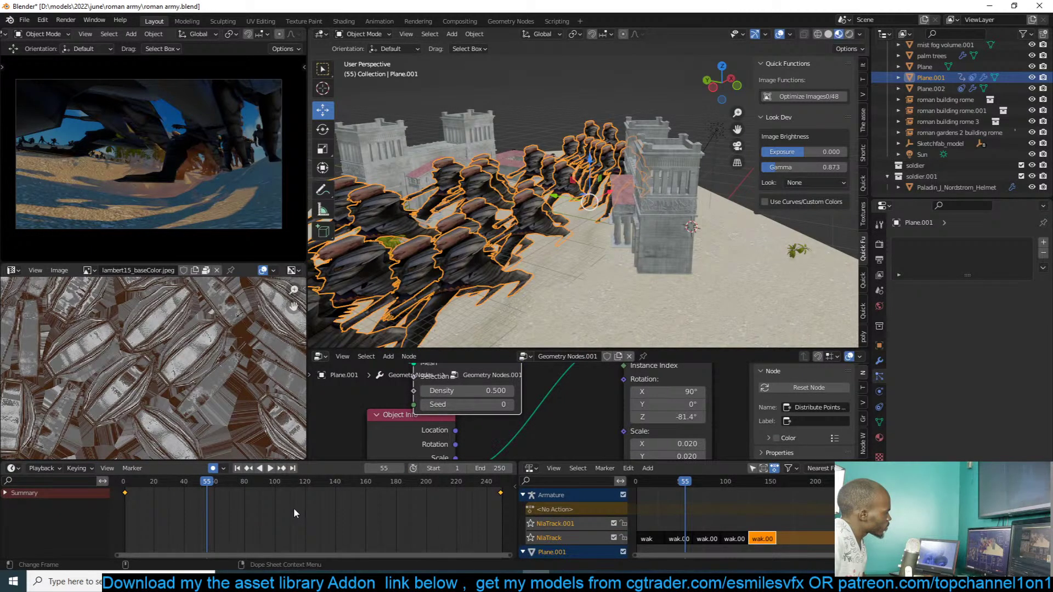
pyautogui.scroll(-2, 472, 269)
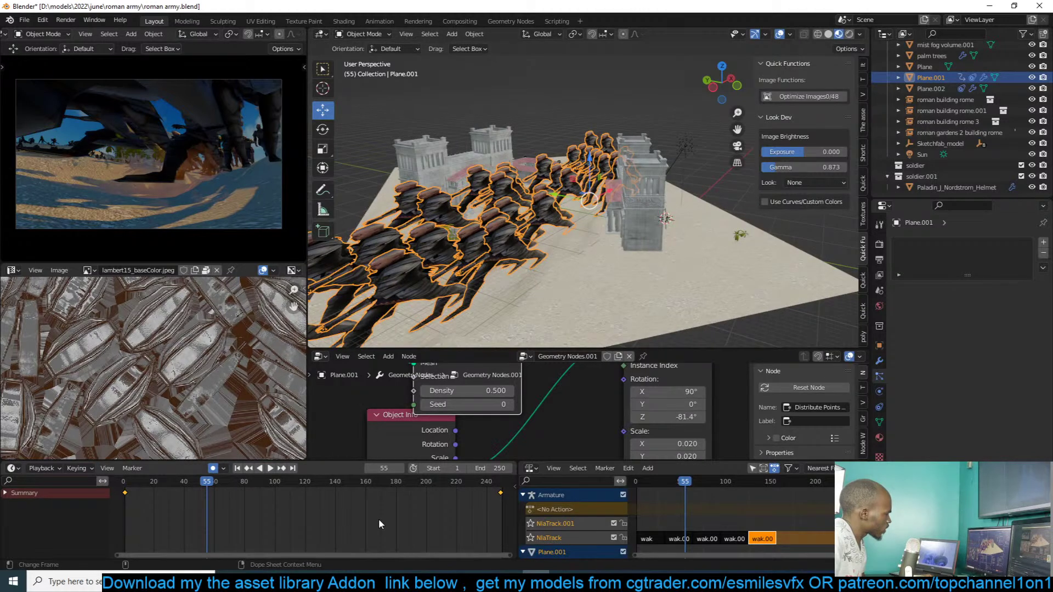
pyautogui.hotkey('ctrl', 'Tab')
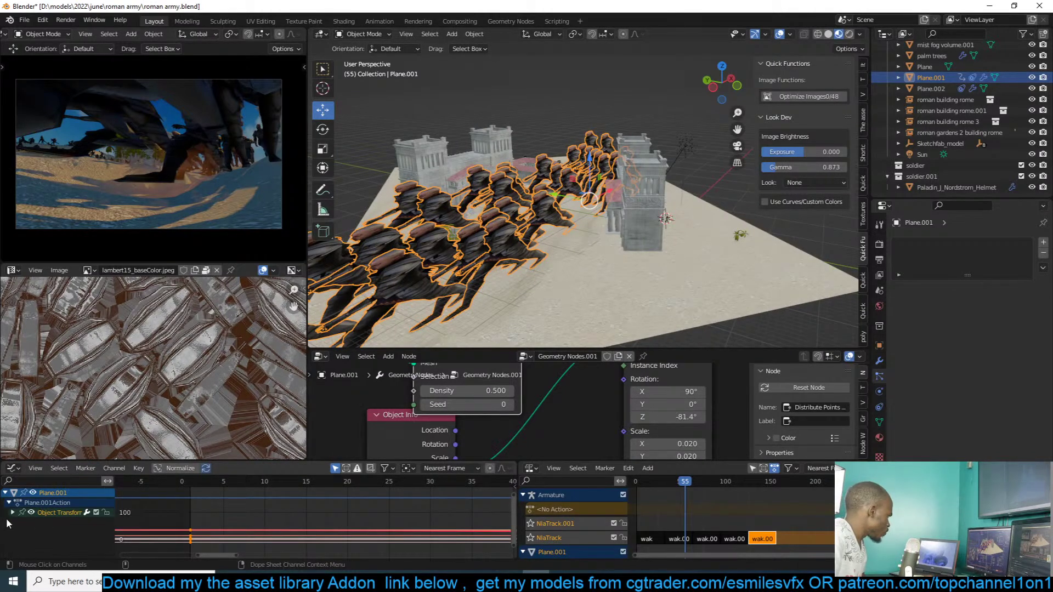
pyautogui.click(13, 513)
pyautogui.scroll(-3, 14, 522)
pyautogui.click(37, 524)
pyautogui.keyDown('shift'); pyautogui.click(44, 545); pyautogui.keyUp('shift')
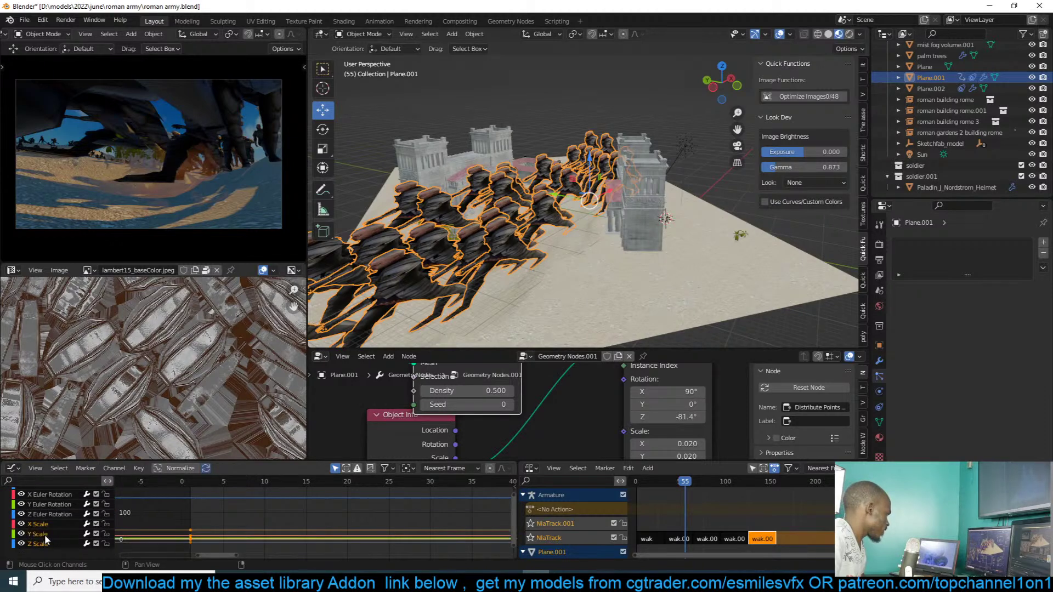
pyautogui.press('x')
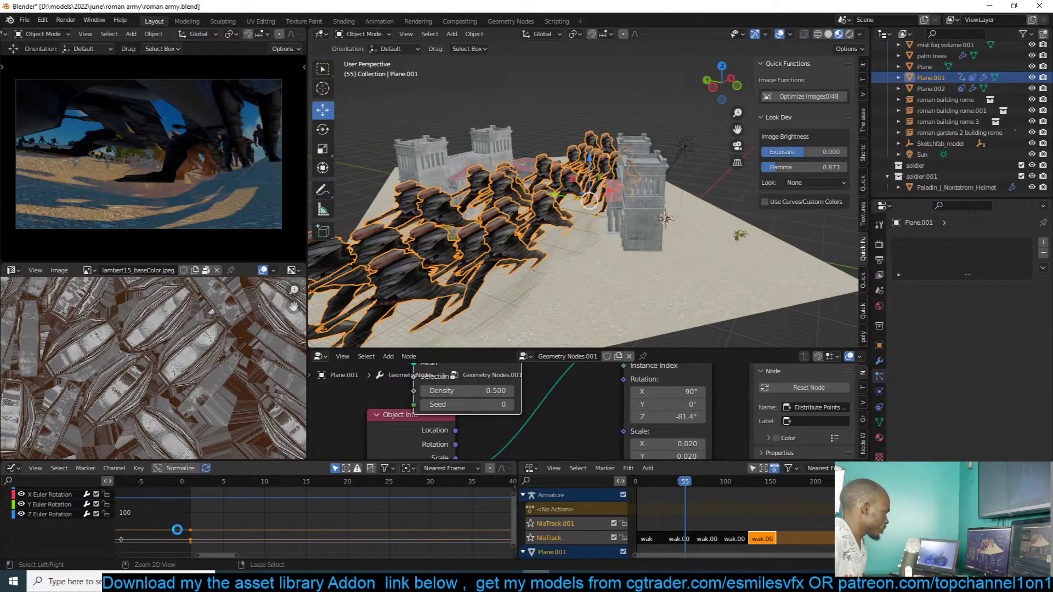
# - Save the file, return to the timeline and move the playhead to the start of the animation
pyautogui.hotkey('ctrl', 's')
pyautogui.hotkey('shift', 'F12')
pyautogui.click(129, 522)
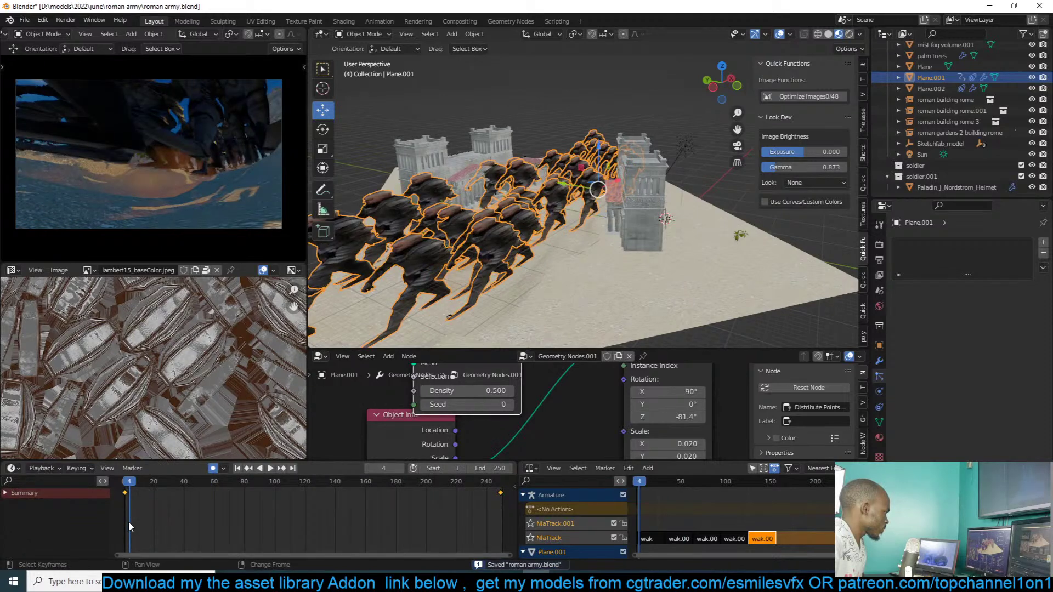
# - Turn off auto keying and apply the scale of Plane.001 at frame 2
pyautogui.hotkey('ctrl', 'a')
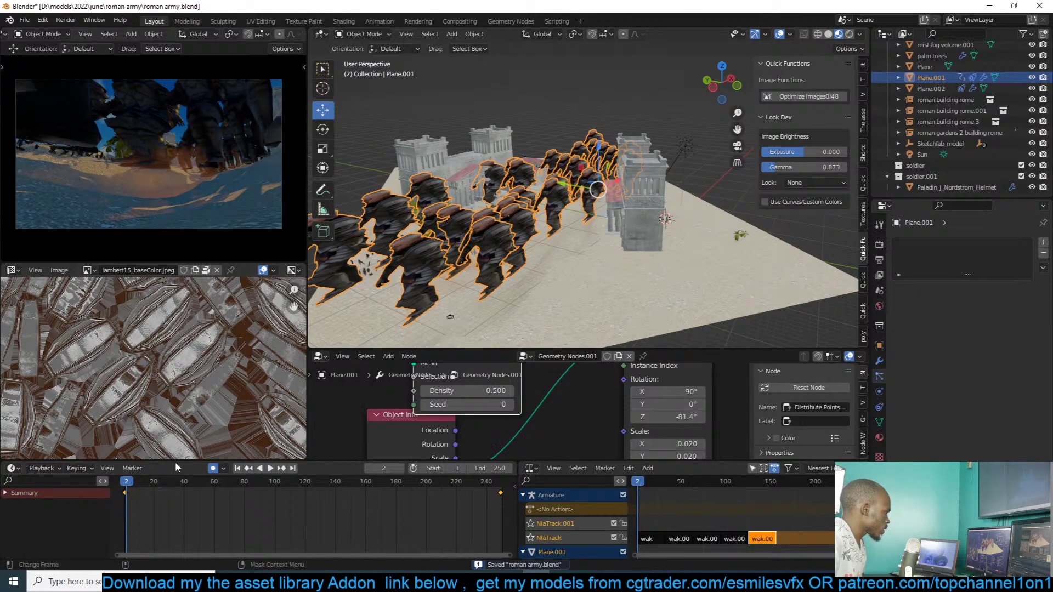
pyautogui.hotkey('ctrl', 'a')
pyautogui.click(468, 323)
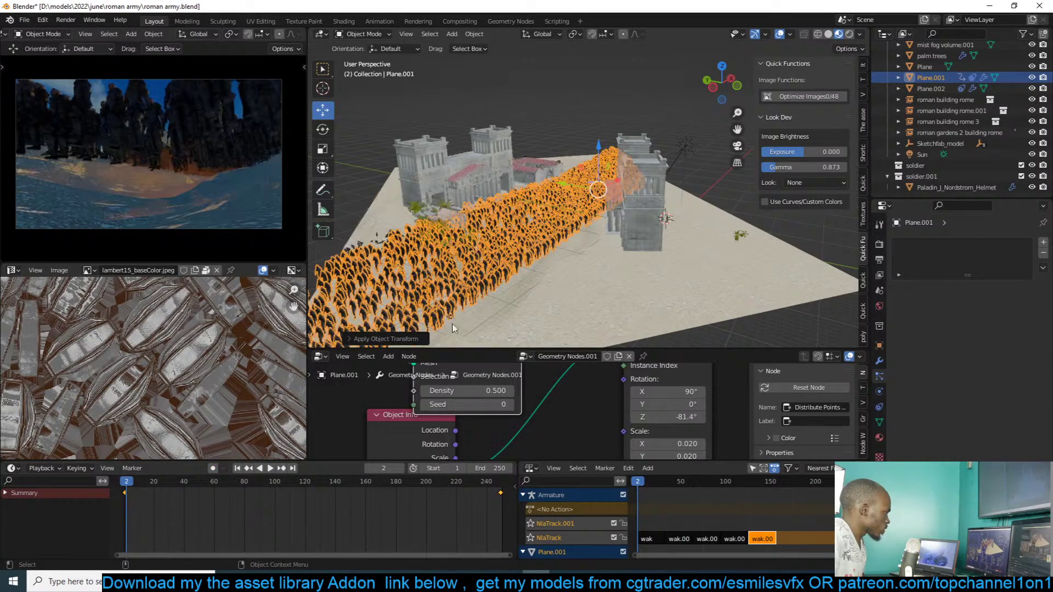
pyautogui.press('KP_Decimal')
pyautogui.hotkey('alt', 'a')
pyautogui.moveTo(488, 289); pyautogui.dragTo(491, 271, button='middle')
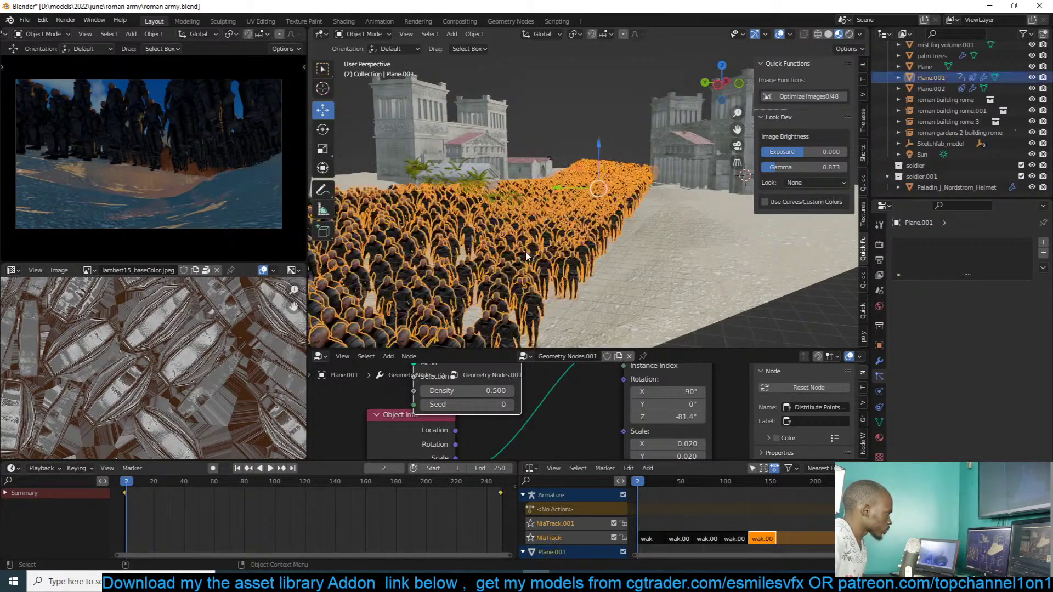
# - Reduce the density of the Distribute Points on Faces node to 0.050
pyautogui.click(510, 305)
pyautogui.scroll(-1, 473, 405)
pyautogui.write('0.01')
pyautogui.press('Return')
pyautogui.moveTo(483, 391); pyautogui.dragTo(497, 391)
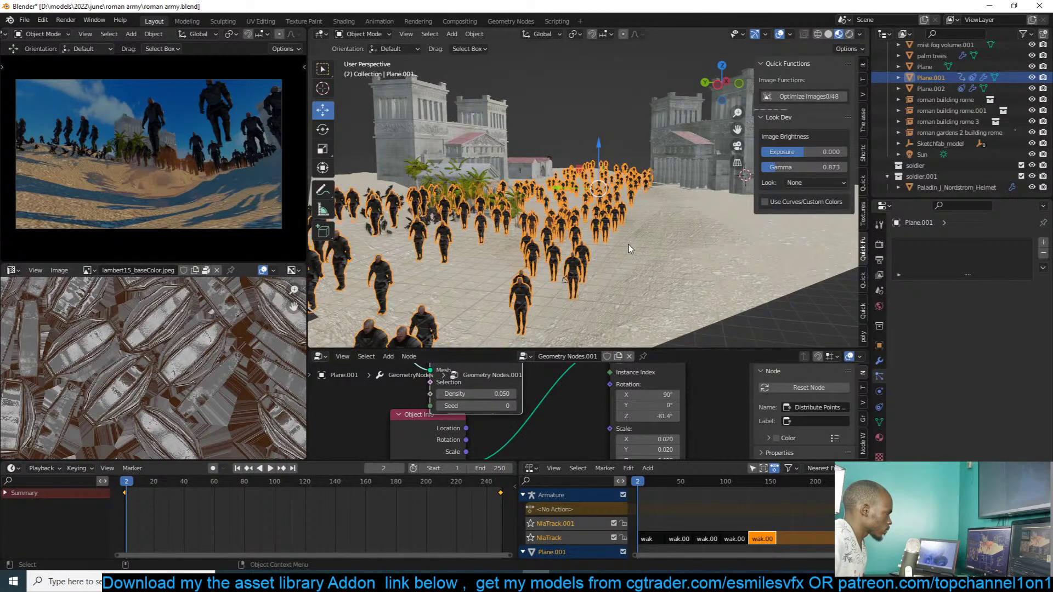
# - Examine how the soldiers stand on the sand from several angles and through the scene camera, with nothing selected
pyautogui.scroll(6, 642, 225)
pyautogui.moveTo(637, 231); pyautogui.dragTo(566, 263, button='middle')
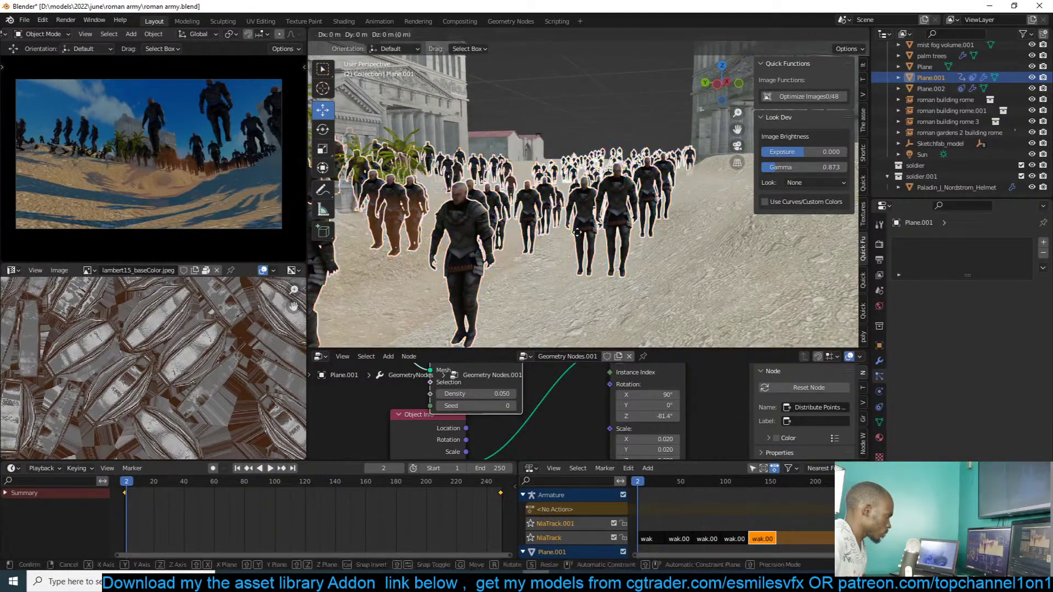
pyautogui.moveTo(578, 237); pyautogui.dragTo(582, 258, button='middle')
pyautogui.scroll(12, 583, 258)
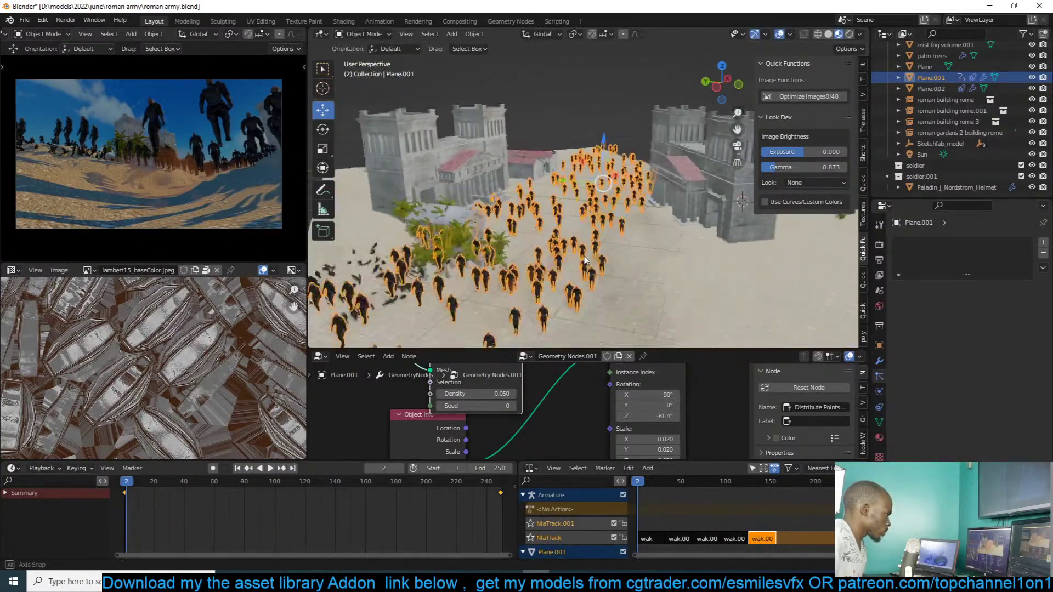
pyautogui.scroll(-8, 628, 222)
pyautogui.click(534, 275)
pyautogui.moveTo(540, 277); pyautogui.dragTo(684, 251, button='middle')
pyautogui.hotkey('alt', 'a')
pyautogui.press('KP_0')
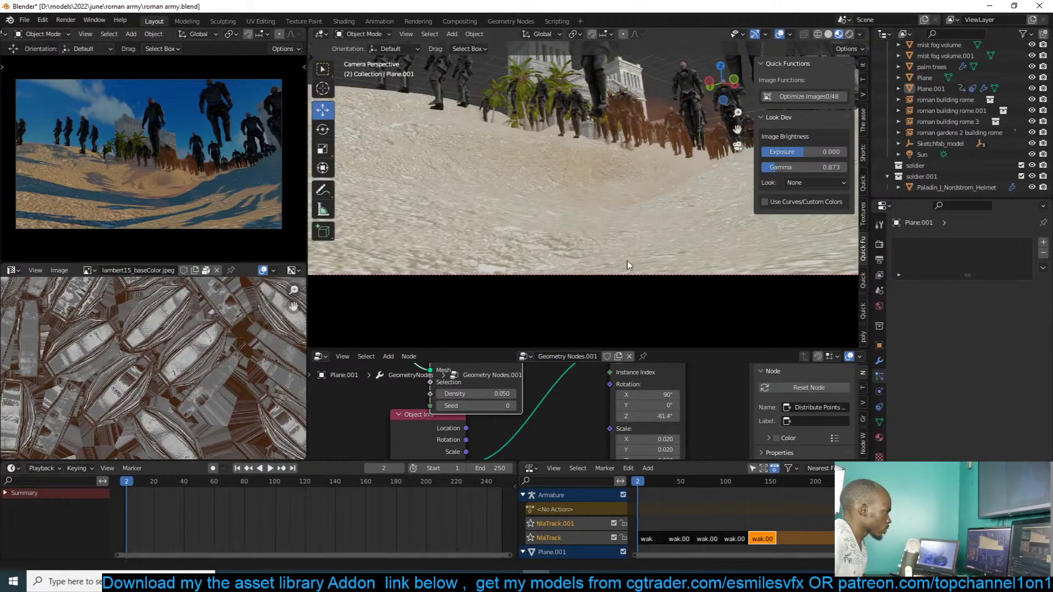
pyautogui.scroll(-2, 610, 270)
# - Move the Instance on Points and Group Output nodes farther from the Distribute Points on Faces node
pyautogui.scroll(-5, 596, 393)
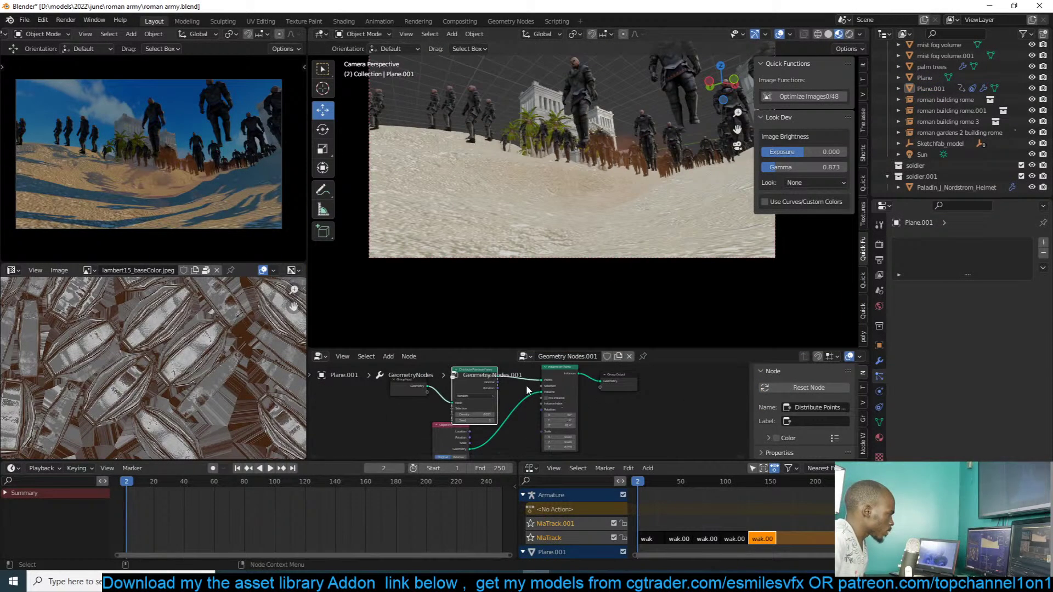
pyautogui.scroll(1, 505, 393)
pyautogui.moveTo(624, 408)
pyautogui.mouseDown()
pyautogui.moveTo(528, 379)
pyautogui.moveTo(604, 410)
pyautogui.mouseUp()
# - Try the Project wrap method on the Shrinkwrap modifier of Plane.001
pyautogui.moveTo(621, 236); pyautogui.dragTo(571, 229, button='middle')
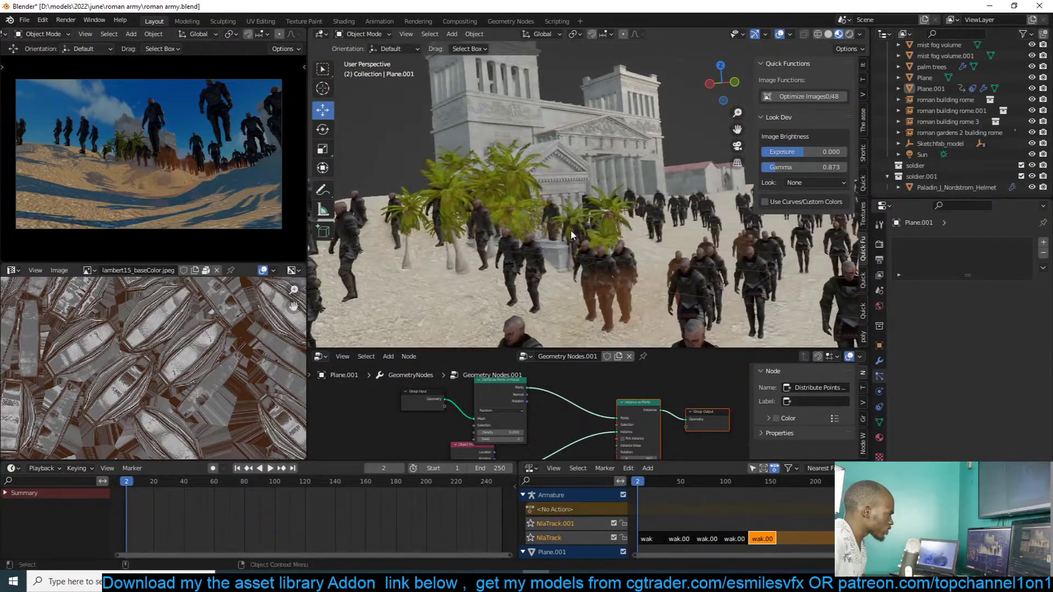
pyautogui.click(763, 316)
pyautogui.click(879, 361)
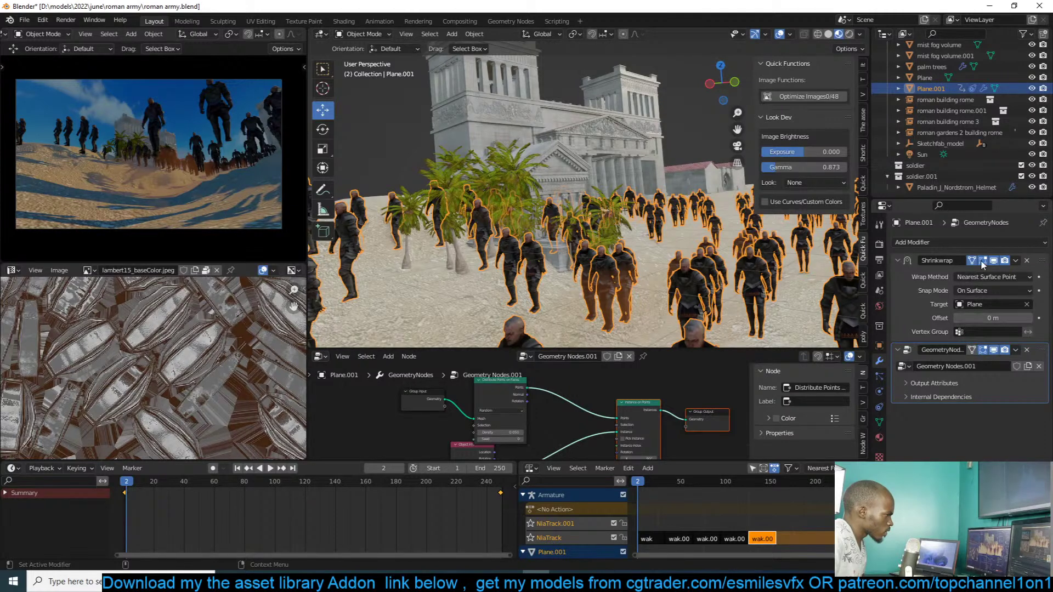
pyautogui.moveTo(982, 319)
pyautogui.mouseDown()
pyautogui.moveTo(999, 318)
pyautogui.moveTo(983, 322)
pyautogui.mouseUp()
pyautogui.click(998, 278)
pyautogui.click(992, 303)
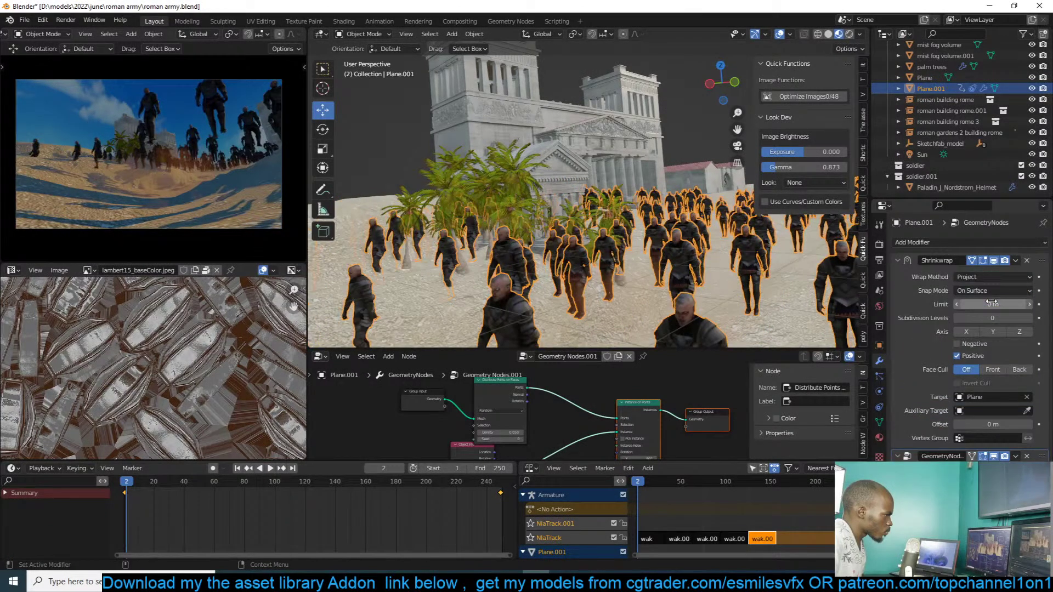
# - Test a vertical move of Plane.001, cancel it, and return the Shrinkwrap wrap method to Nearest Surface Point
pyautogui.press('g')
pyautogui.press('z')
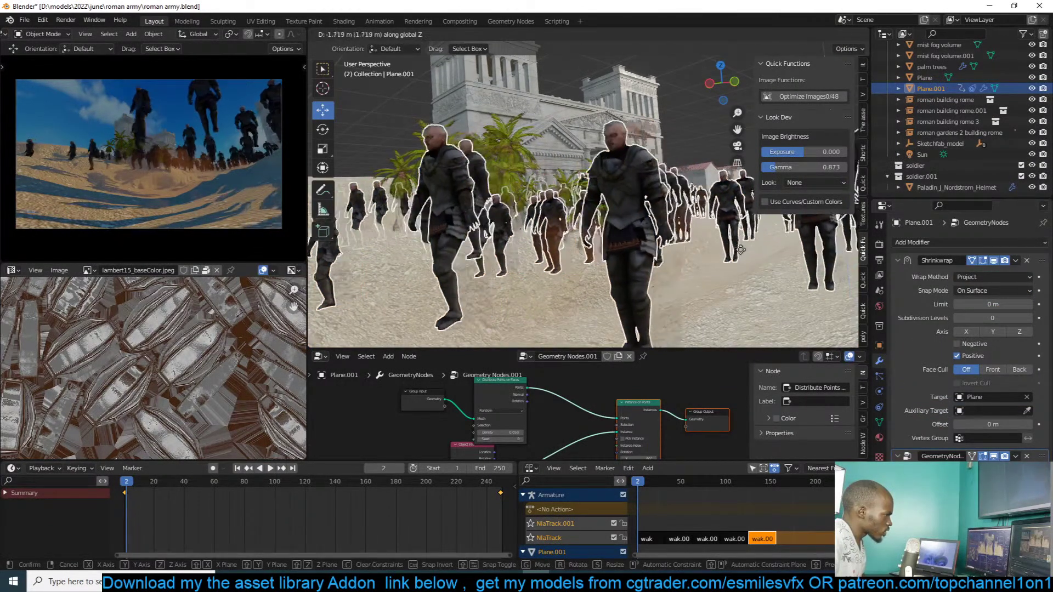
pyautogui.rightClick(758, 328)
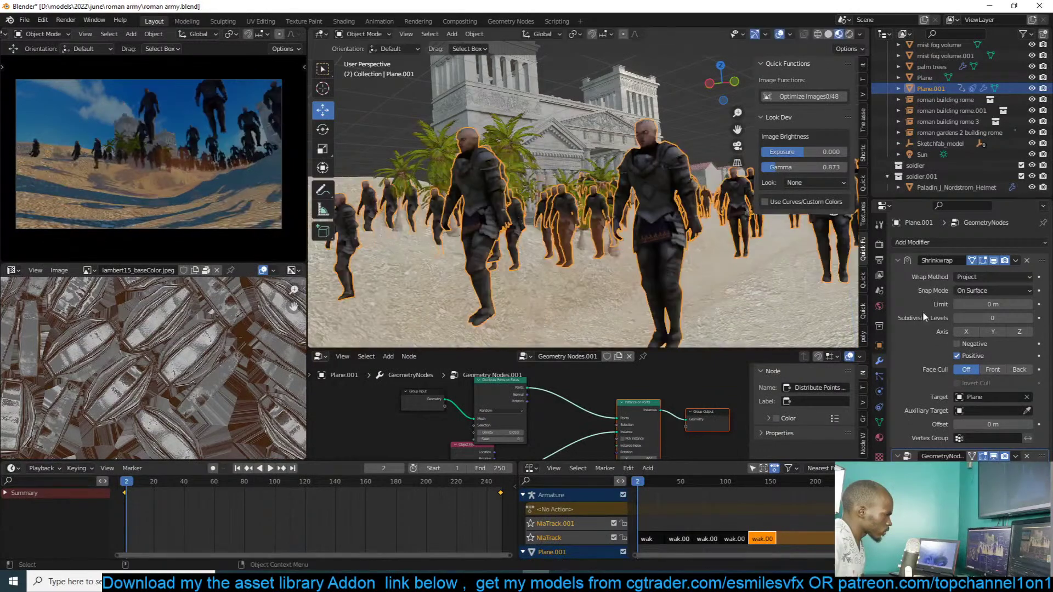
pyautogui.click(996, 281)
pyautogui.click(996, 278)
pyautogui.click(993, 290)
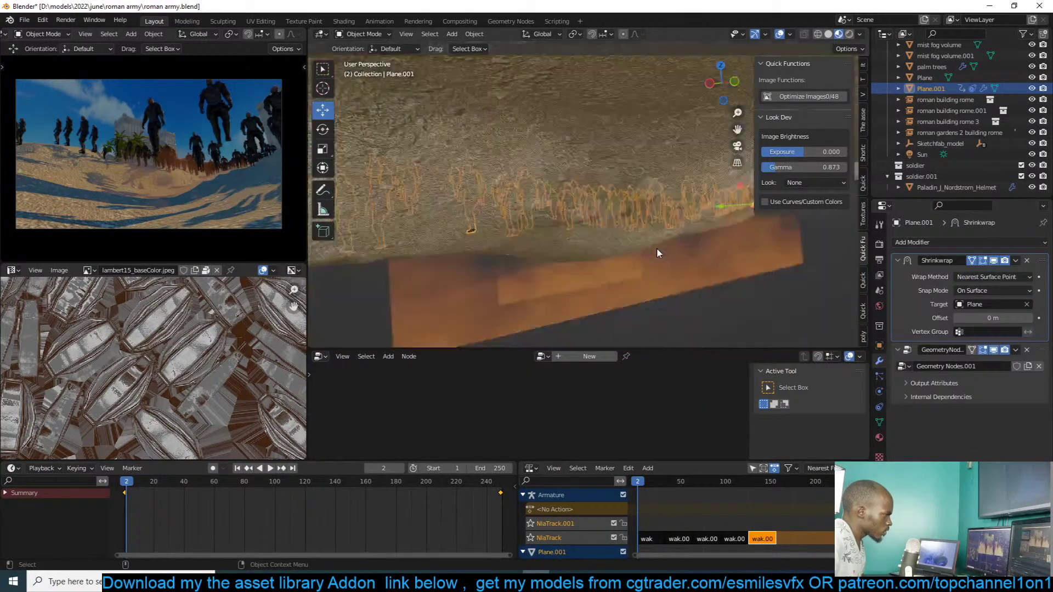
# - Check the army from the perspective and camera views, and inspect Plane.001 and its mesh isolated in local view
pyautogui.scroll(-5, 674, 252)
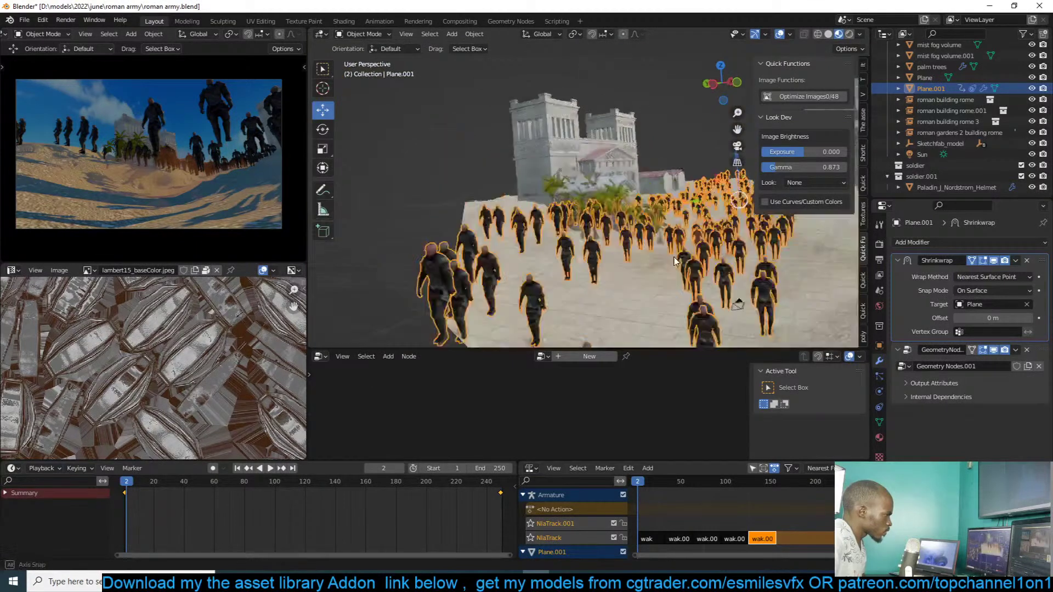
pyautogui.scroll(5, 738, 259)
pyautogui.press('KP_0')
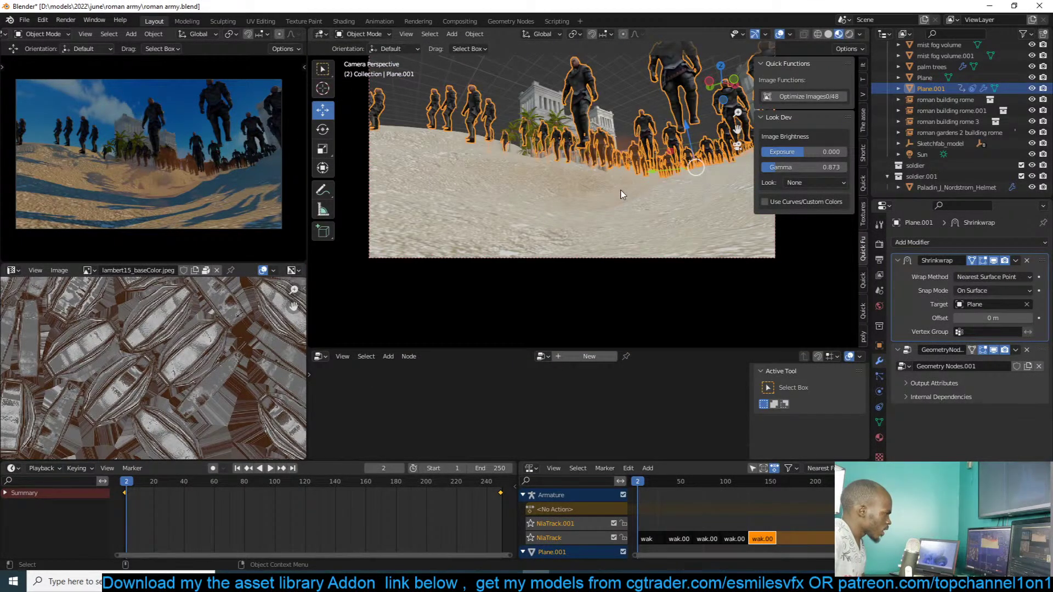
pyautogui.press('KP_Divide')
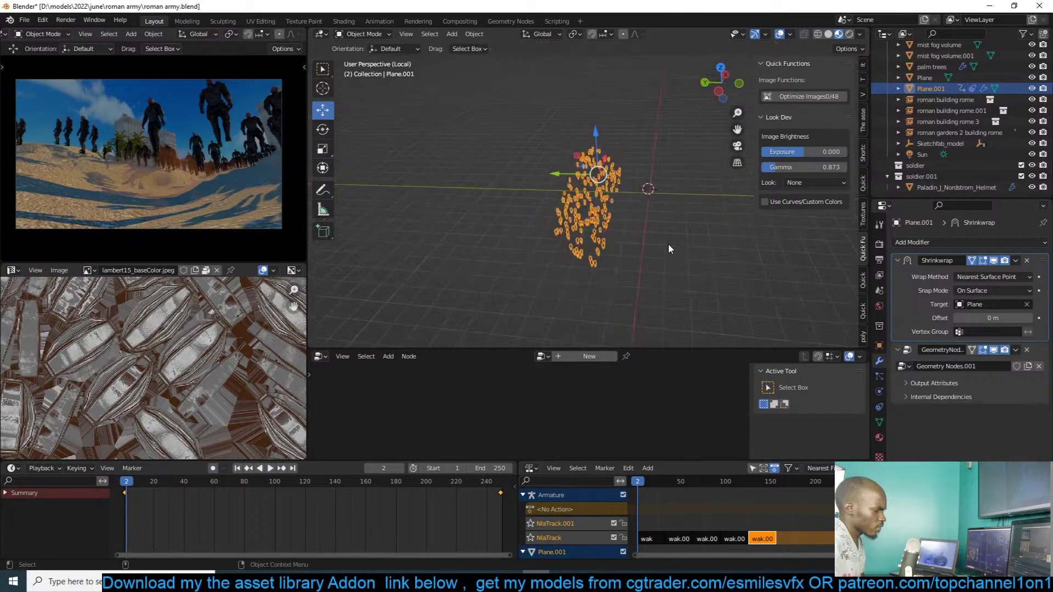
pyautogui.press('Tab')
pyautogui.press('Tab')
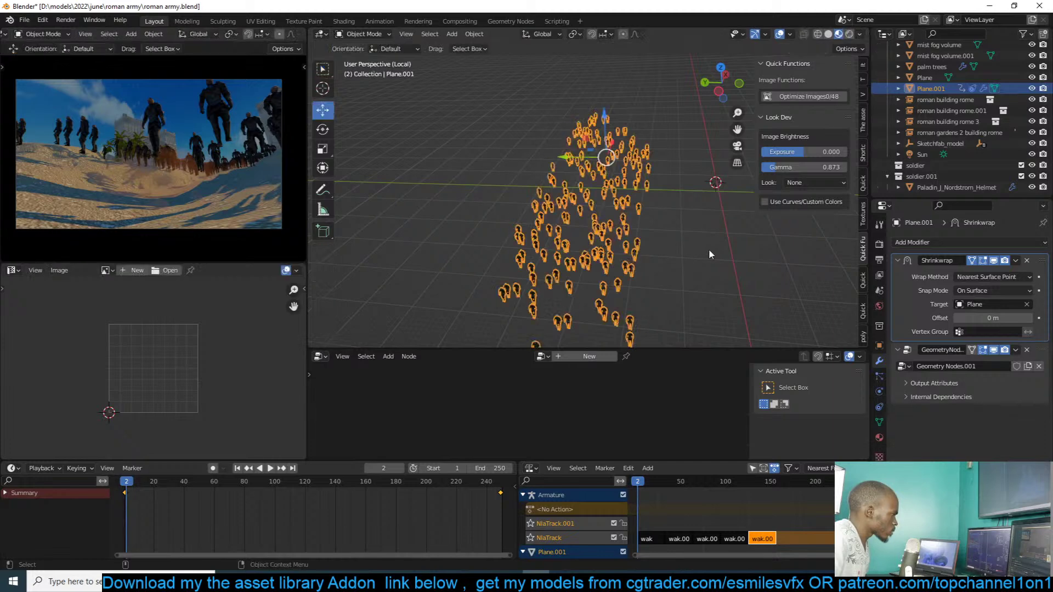
# - Look over the transform values of Plane.001 and the output attributes of its Geometry Nodes modifier, and collapse that modifier
pyautogui.click(880, 346)
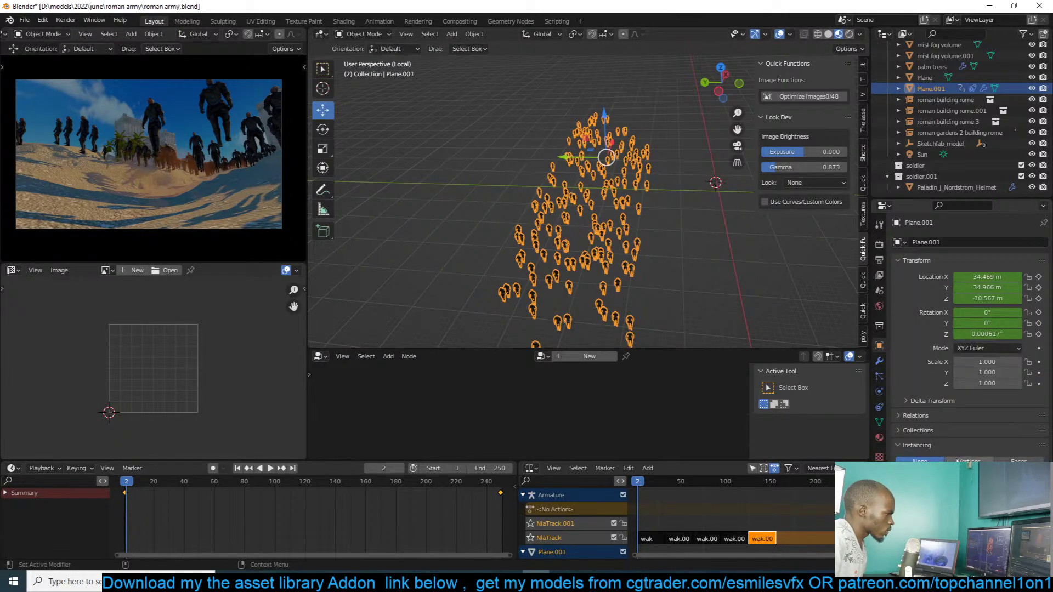
pyautogui.scroll(1, 583, 282)
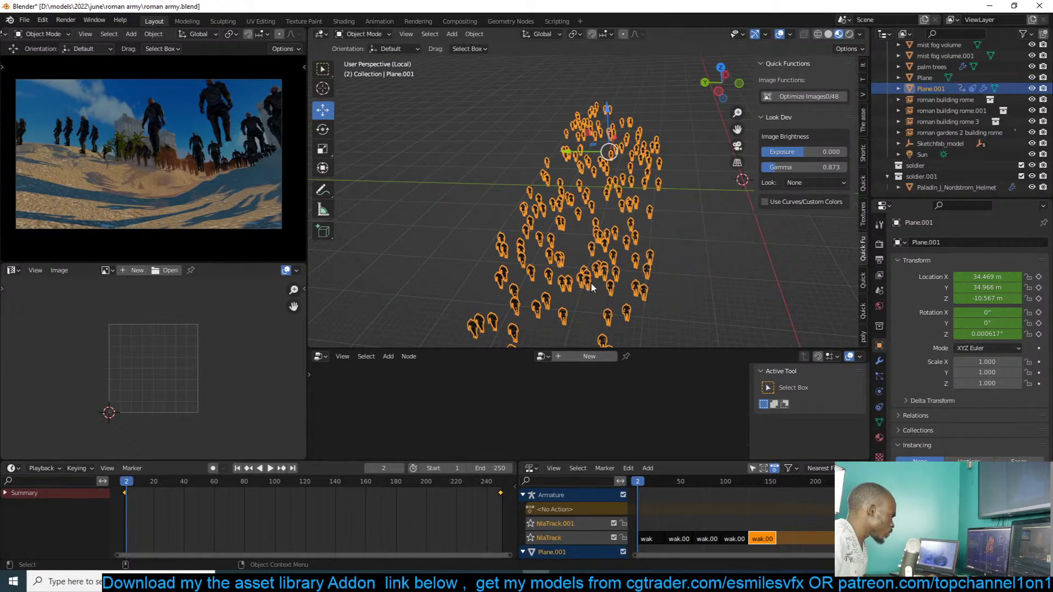
pyautogui.click(879, 362)
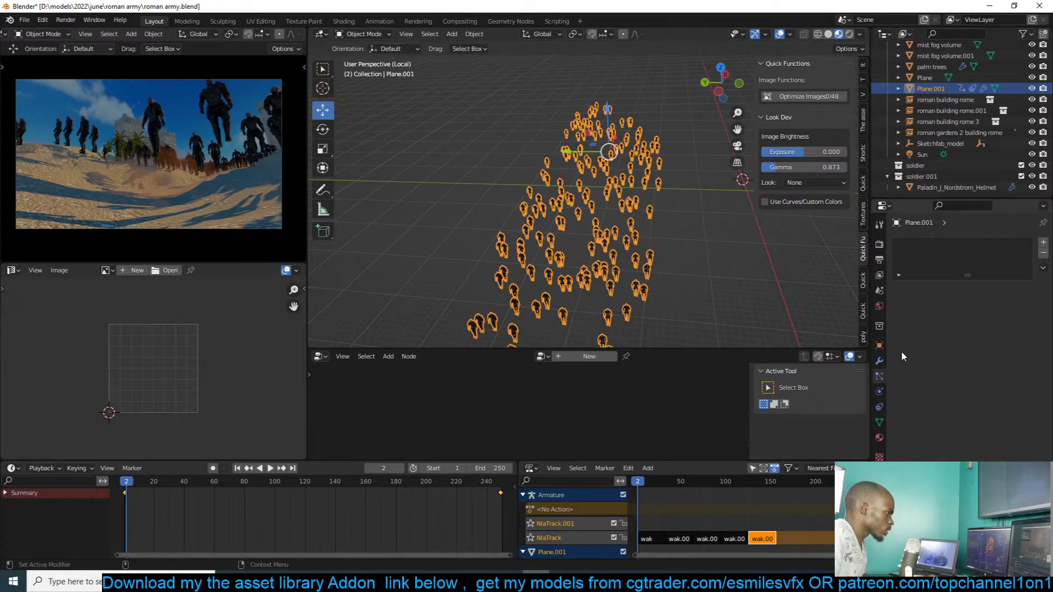
pyautogui.click(934, 383)
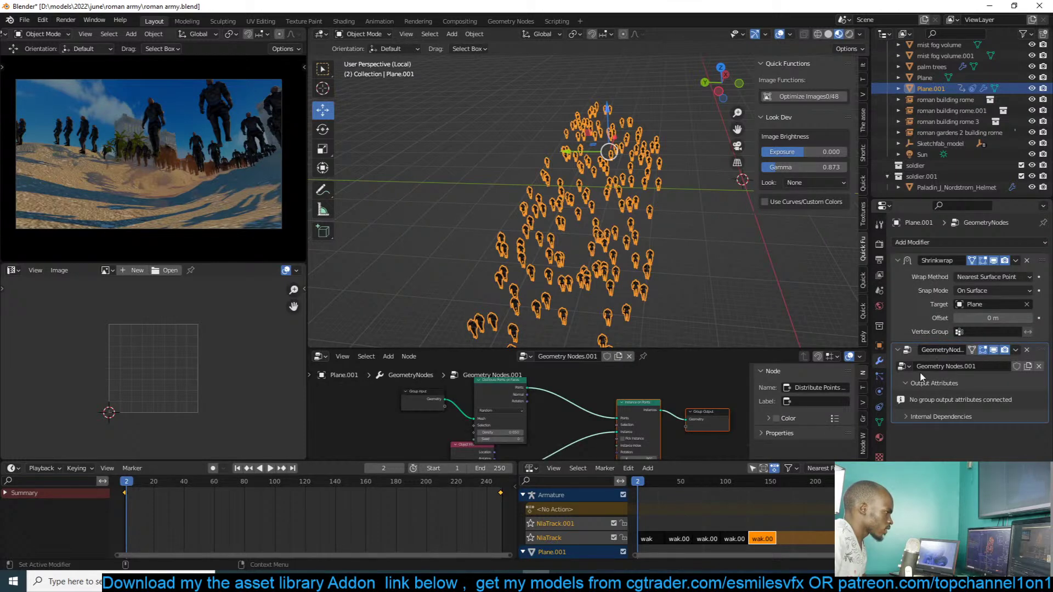
pyautogui.click(917, 349)
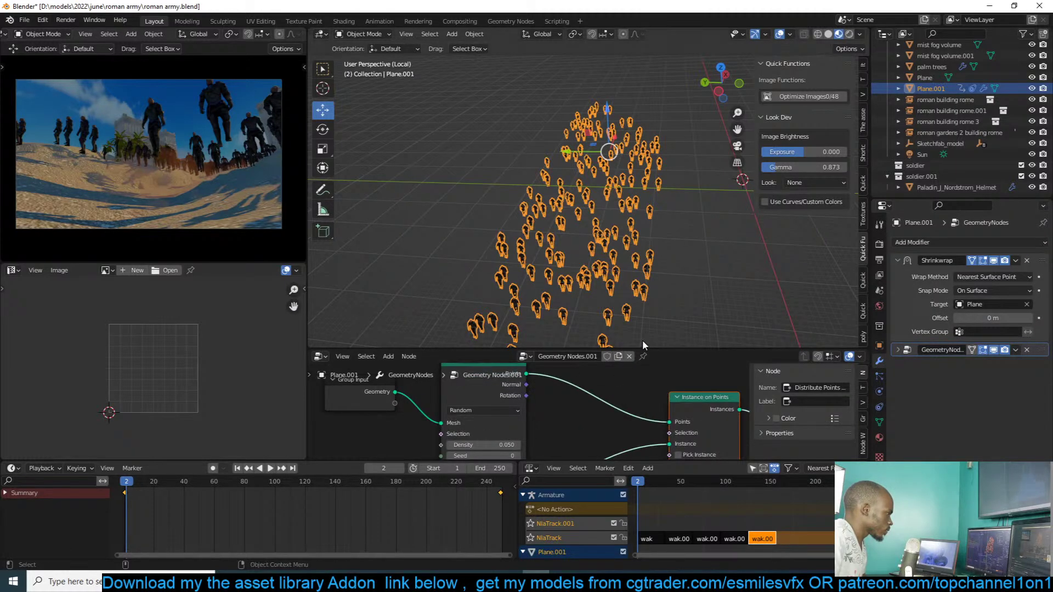
# - Move the Group Input and Distribute Points on Faces nodes away from Instance on Points to make room in the node tree
pyautogui.moveTo(576, 381); pyautogui.dragTo(434, 405)
pyautogui.moveTo(493, 391); pyautogui.dragTo(391, 396)
pyautogui.scroll(1, 509, 401)
pyautogui.hotkey('shift', 'a')
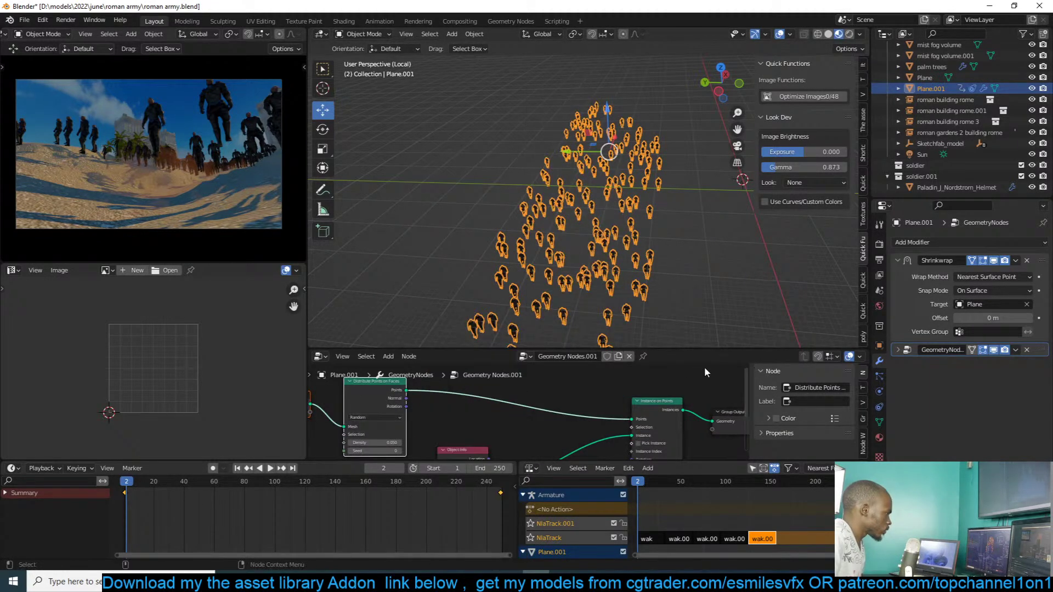
pyautogui.scroll(-4, 671, 368)
pyautogui.moveTo(523, 391); pyautogui.dragTo(453, 405, button='middle')
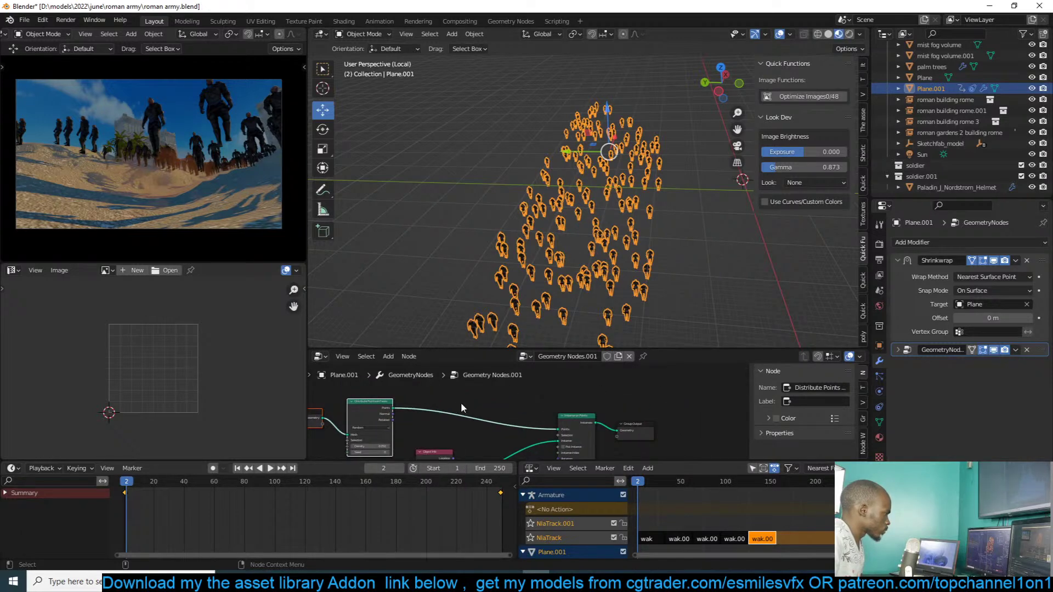
# - Merge the Group Input geometry with the Instance on Points output through a Join Geometry node
pyautogui.moveTo(570, 418); pyautogui.dragTo(514, 419)
pyautogui.keyDown('ctrl'); pyautogui.keyDown('shift'); pyautogui.moveTo(323, 422); pyautogui.dragTo(519, 419, button='right'); pyautogui.keyUp('shift'); pyautogui.keyUp('ctrl')
pyautogui.scroll(3, 588, 417)
pyautogui.click(573, 415)
# - Space out the Join Geometry and Group Output nodes and save the file
pyautogui.moveTo(565, 415); pyautogui.dragTo(500, 390, button='middle')
pyautogui.moveTo(601, 407); pyautogui.dragTo(679, 392)
pyautogui.moveTo(525, 396); pyautogui.dragTo(546, 405)
pyautogui.scroll(1, 575, 408)
pyautogui.hotkey('ctrl', 's')
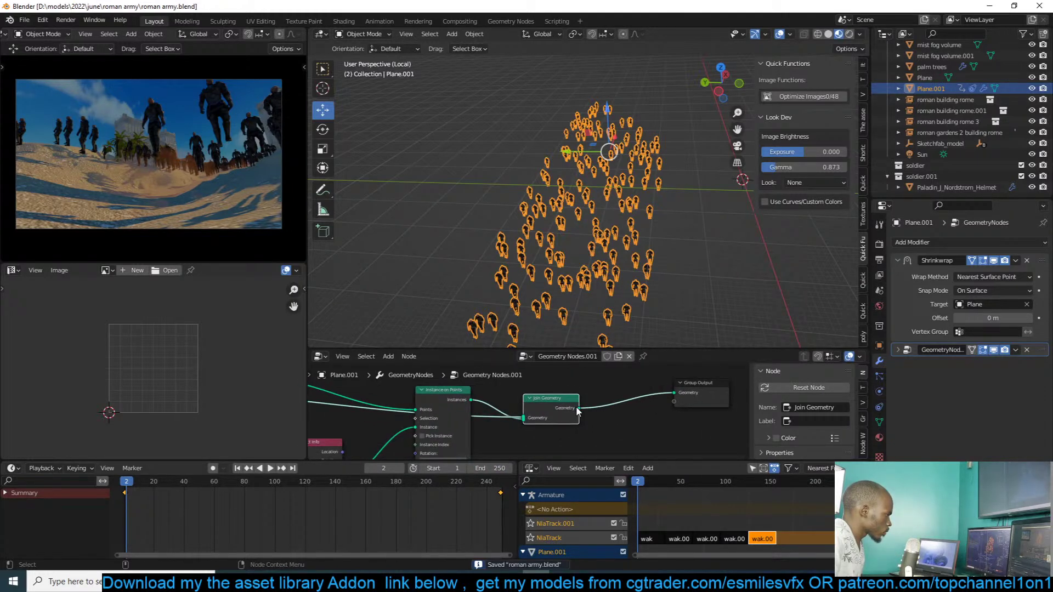
# - Place Group Input above the Distribute Points on Faces node and lower Instance on Points to separate the connections
pyautogui.scroll(-3, 576, 412)
pyautogui.keyDown('ctrl'); pyautogui.scroll(5, 512, 391); pyautogui.keyUp('ctrl')
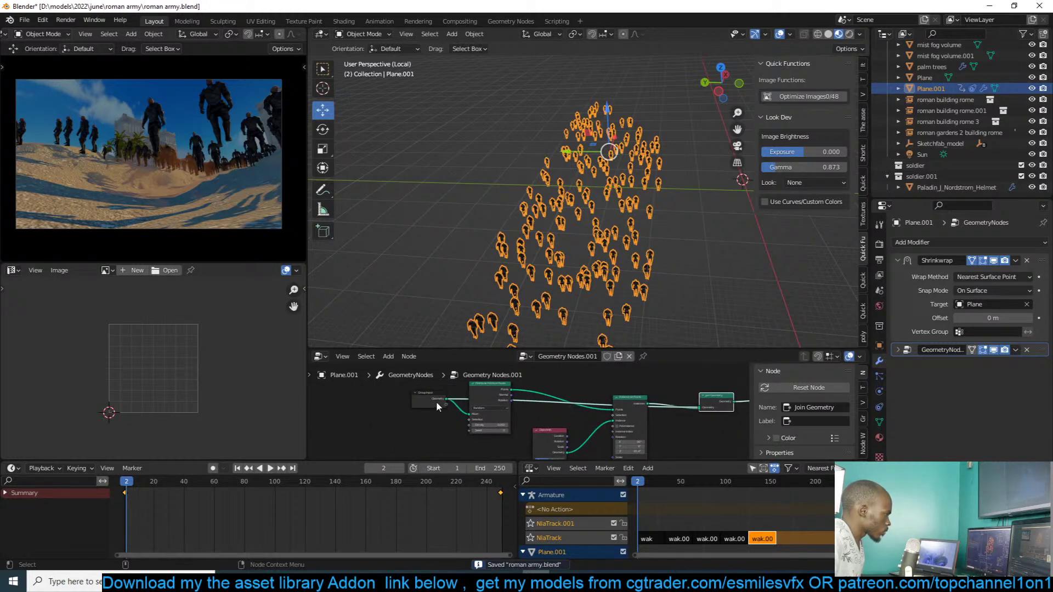
pyautogui.moveTo(426, 406); pyautogui.dragTo(442, 404, button='middle')
pyautogui.moveTo(442, 404); pyautogui.dragTo(444, 385)
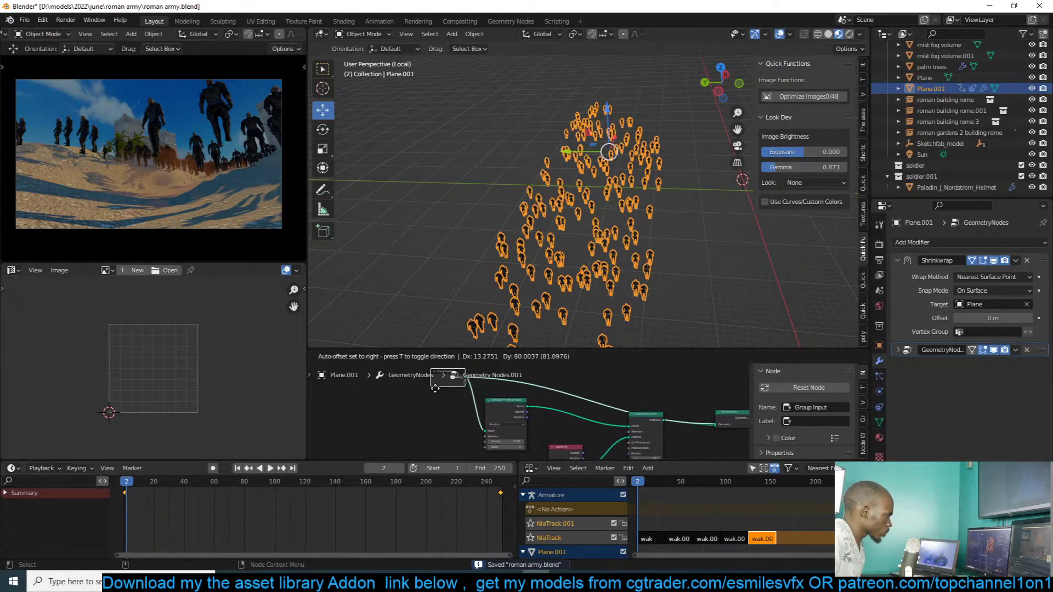
pyautogui.moveTo(551, 410); pyautogui.dragTo(496, 379, button='middle')
pyautogui.moveTo(612, 396); pyautogui.dragTo(617, 447)
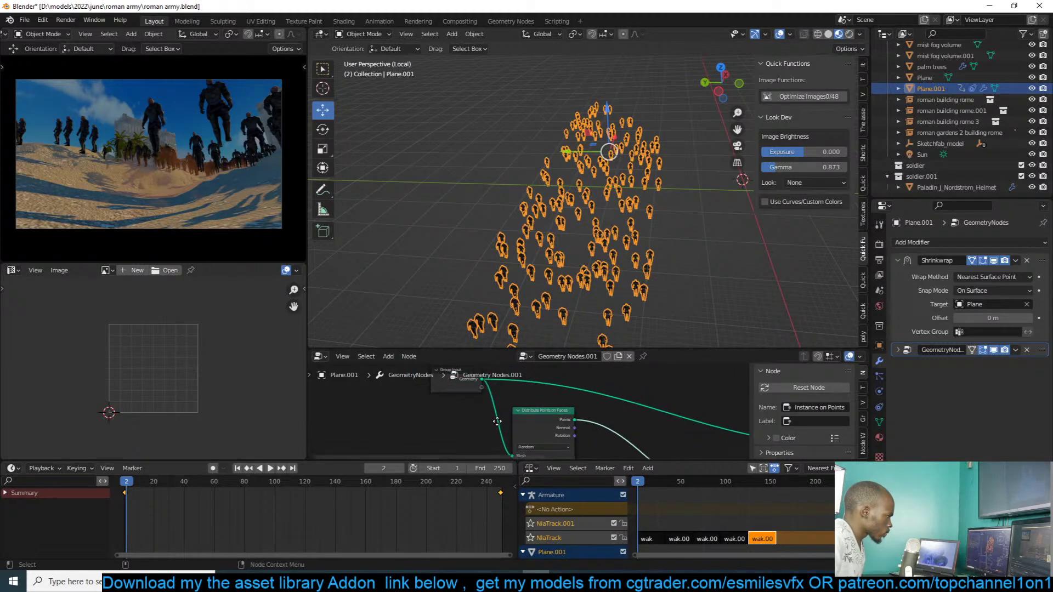
# - Check the mesh of Plane.001 in Edit Mode, leave local view and inspect the army within the full scene
pyautogui.press('Tab')
pyautogui.scroll(-5, 600, 255)
pyautogui.press('Tab')
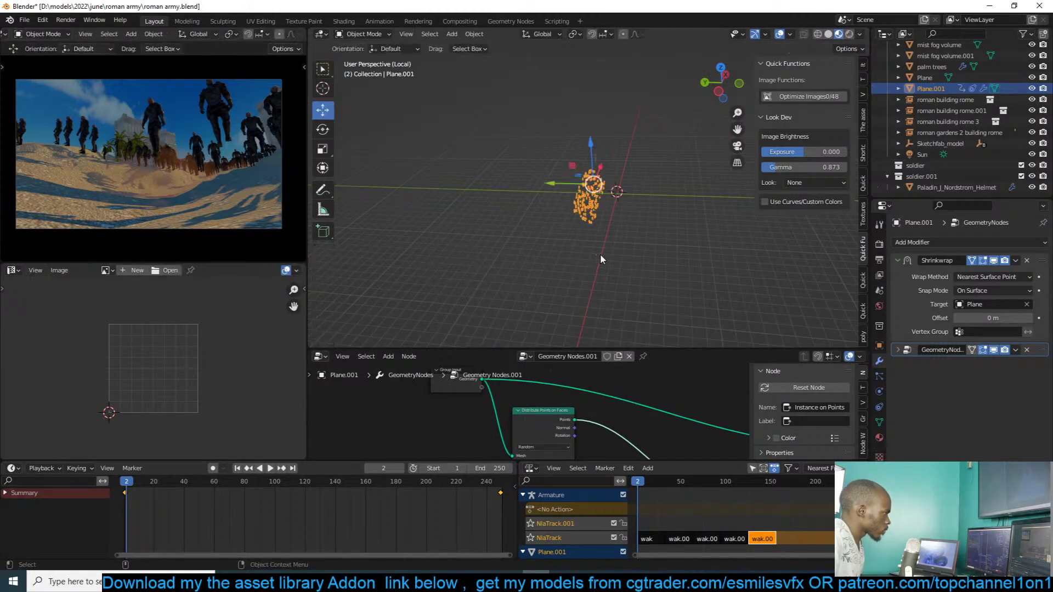
pyautogui.press('KP_Divide')
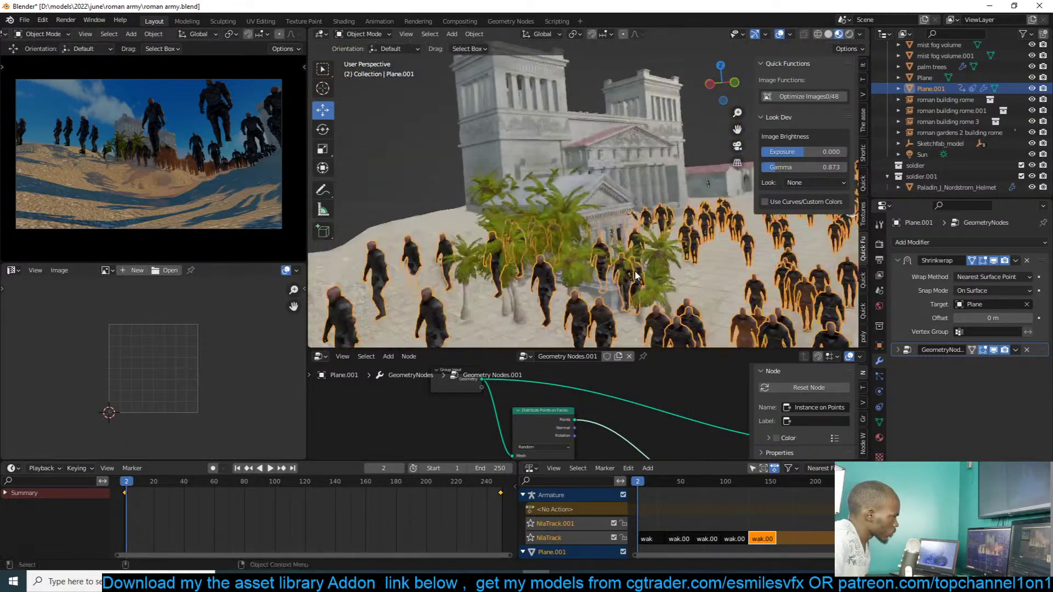
pyautogui.press('Tab')
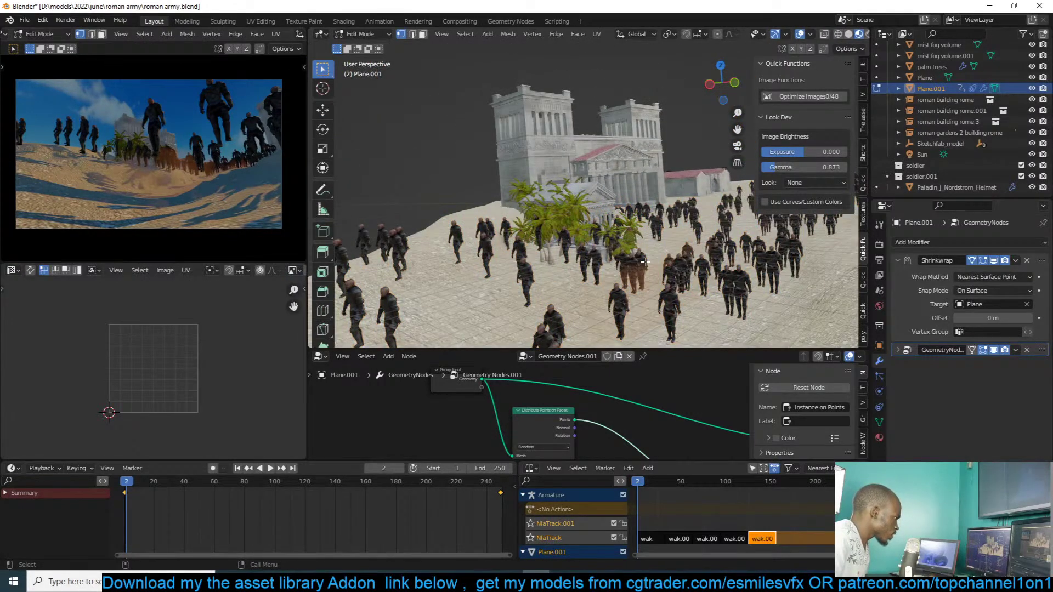
pyautogui.press('Tab')
pyautogui.scroll(3, 648, 244)
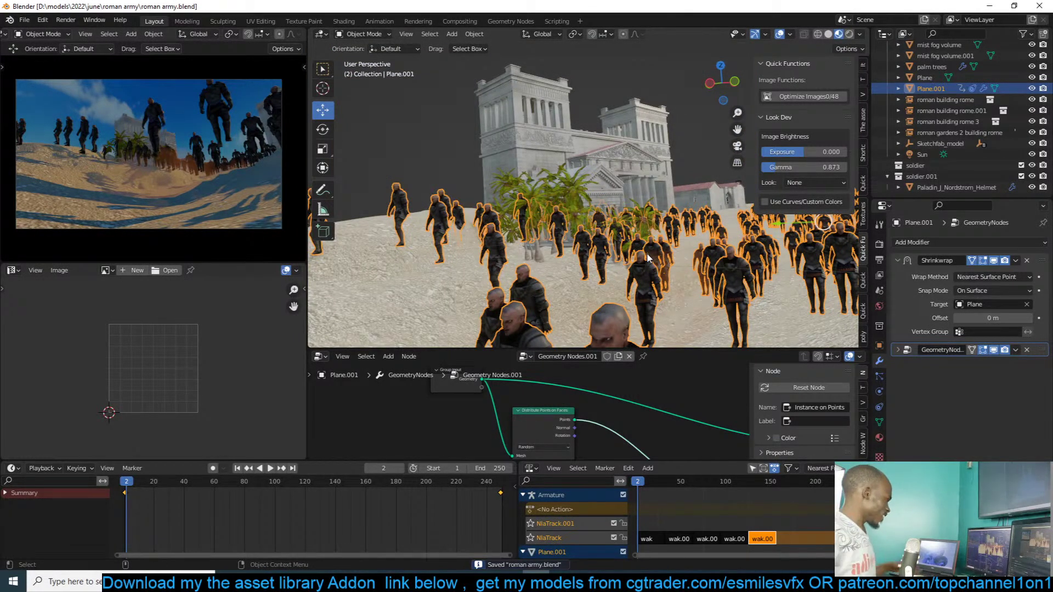
# - Scale Plane.001 down in two passes, the last by about 0.56, and apply its scale
pyautogui.moveTo(648, 258); pyautogui.dragTo(631, 240, button='middle')
pyautogui.press('s')
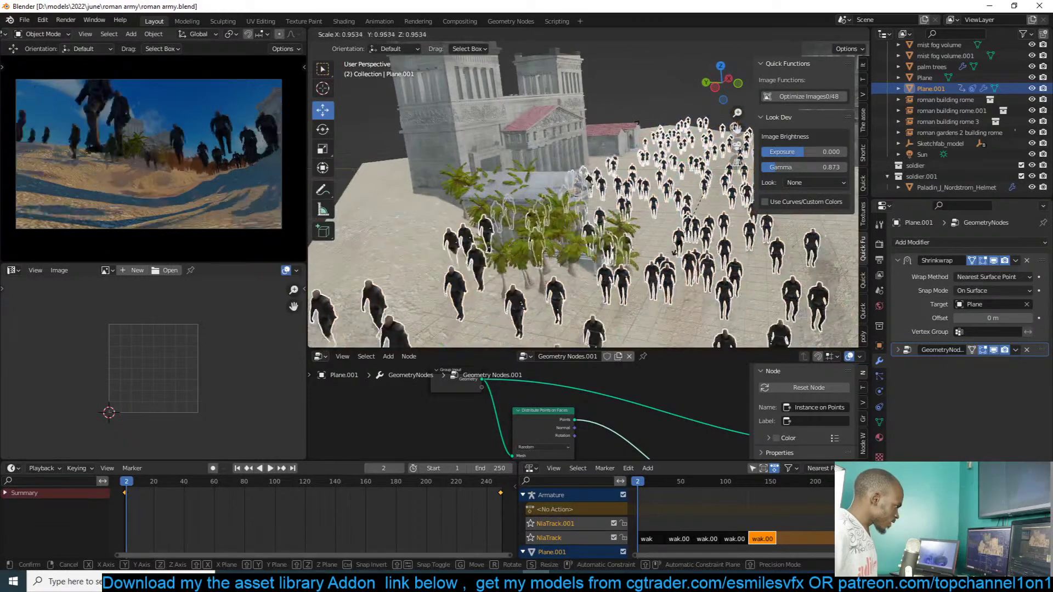
pyautogui.click(718, 225)
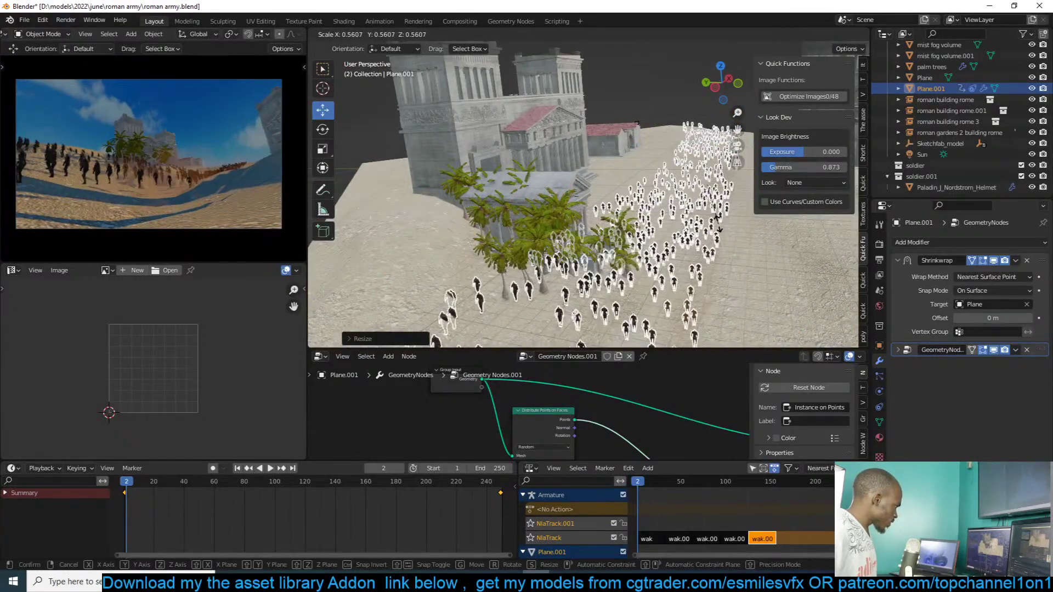
pyautogui.click(718, 229)
pyautogui.hotkey('ctrl', 'a')
pyautogui.click(717, 225)
# - Scale Plane.001 down slightly once more so the army fits between the buildings
pyautogui.moveTo(670, 230)
pyautogui.mouseDown(button='middle')
pyautogui.moveTo(657, 205)
pyautogui.moveTo(662, 214)
pyautogui.mouseUp(button='middle')
pyautogui.press('s')
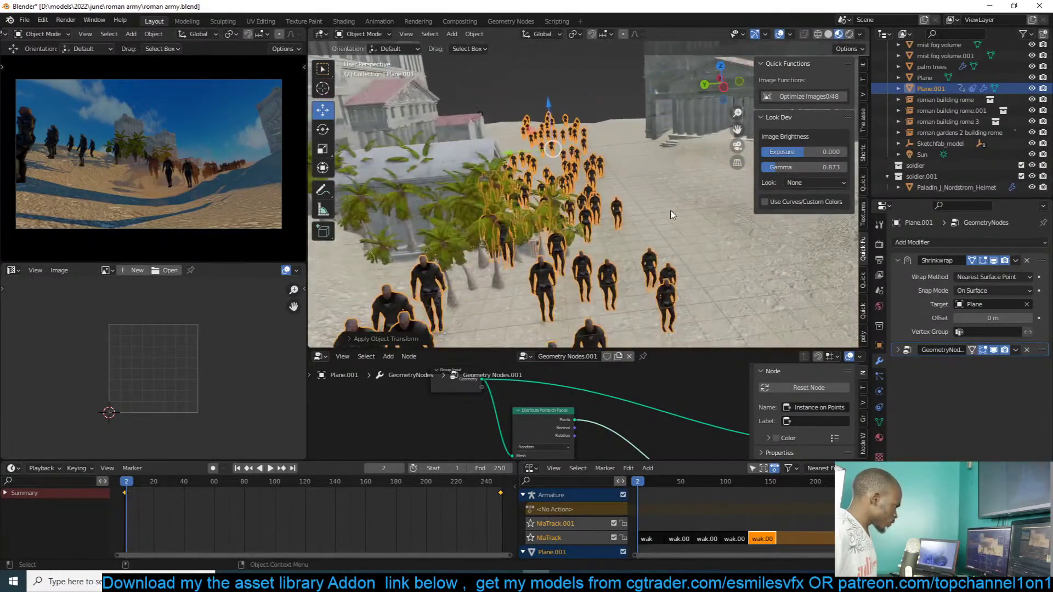
pyautogui.click(662, 211)
# - Bring the whole node tree into view and switch the 3D viewport to Solid shading
pyautogui.keyDown('ctrl'); pyautogui.scroll(-6, 635, 394); pyautogui.keyUp('ctrl')
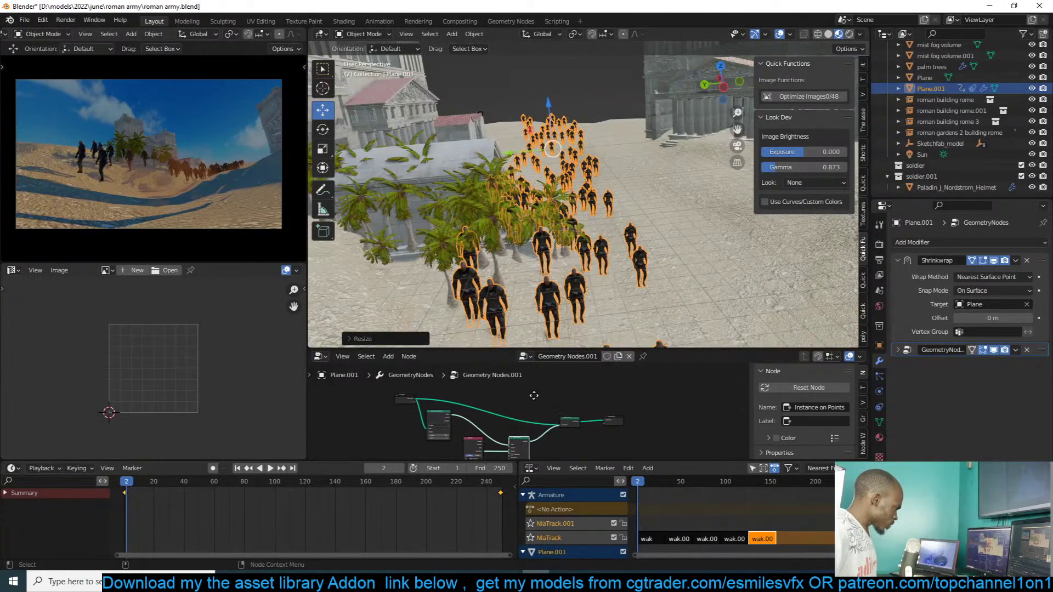
pyautogui.scroll(-5, 598, 408)
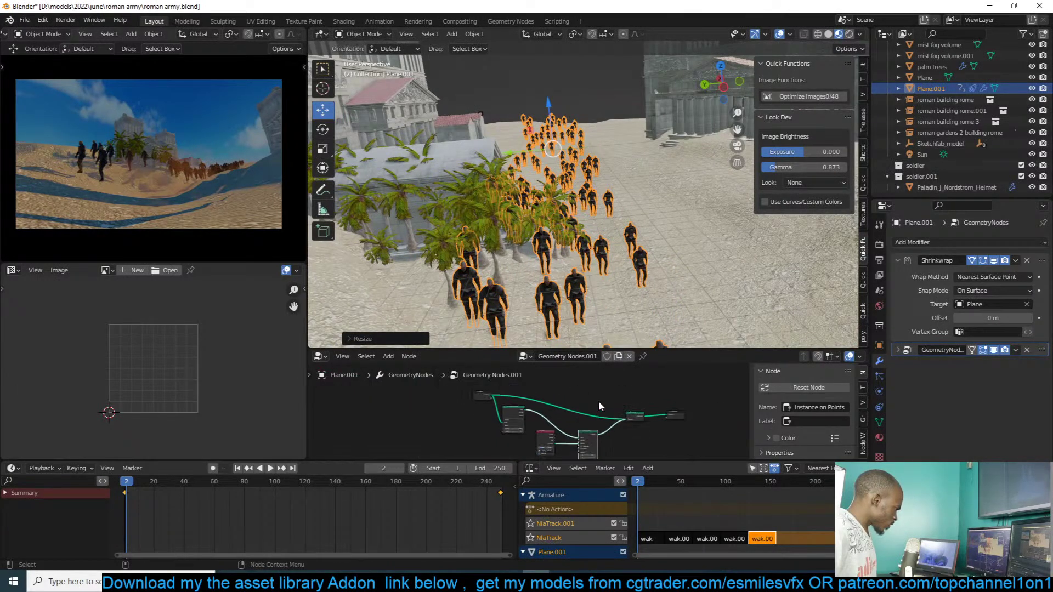
pyautogui.click(741, 250)
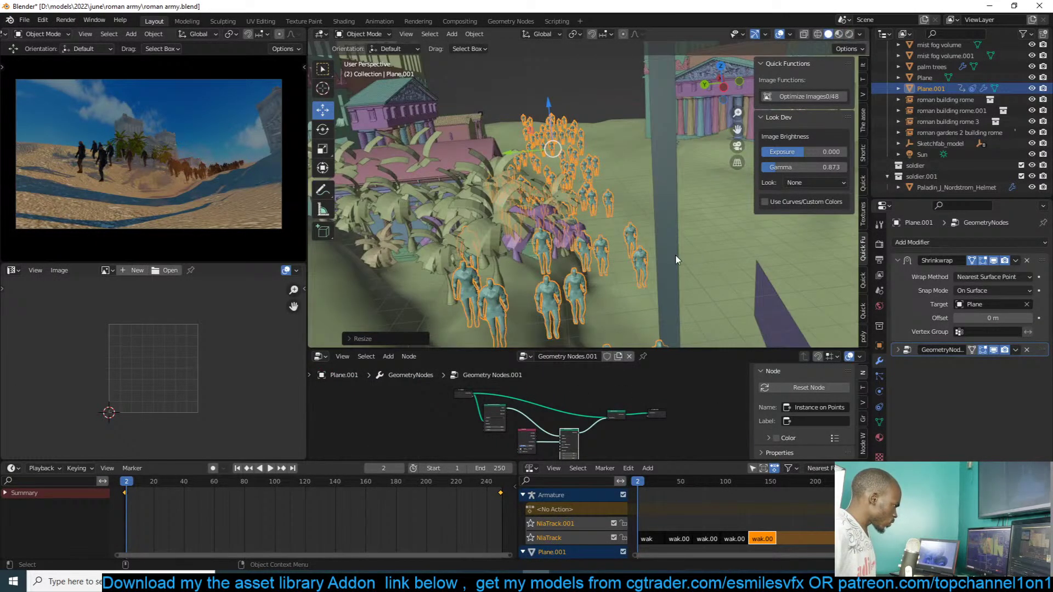
# - Link the Group Input geometry straight to the Group Output and open Plane.001 in Edit Mode
pyautogui.keyDown('ctrl'); pyautogui.scroll(-2, 576, 417); pyautogui.keyUp('ctrl')
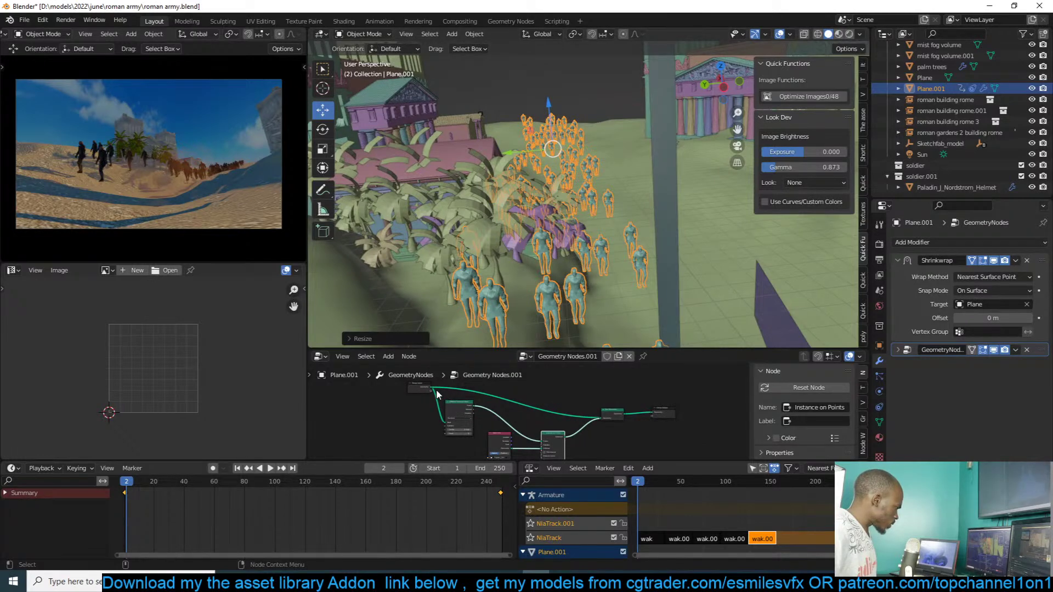
pyautogui.moveTo(432, 392); pyautogui.dragTo(651, 411)
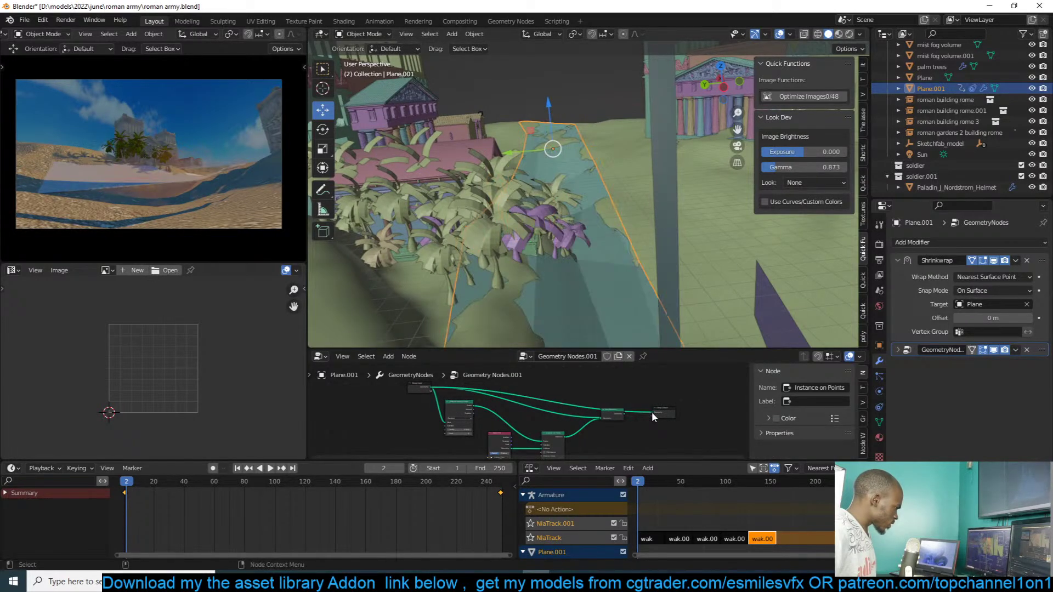
pyautogui.moveTo(650, 254)
pyautogui.mouseDown(button='middle')
pyautogui.moveTo(614, 239)
pyautogui.moveTo(662, 233)
pyautogui.moveTo(651, 229)
pyautogui.moveTo(641, 236)
pyautogui.moveTo(656, 245)
pyautogui.mouseUp(button='middle')
pyautogui.press('Tab')
pyautogui.rightClick(677, 208)
pyautogui.click(677, 209)
pyautogui.rightClick(677, 209)
pyautogui.click(677, 209)
pyautogui.rightClick(676, 208)
pyautogui.click(676, 209)
pyautogui.hotkey('ctrl', 'z')
pyautogui.hotkey('ctrl', 'z')
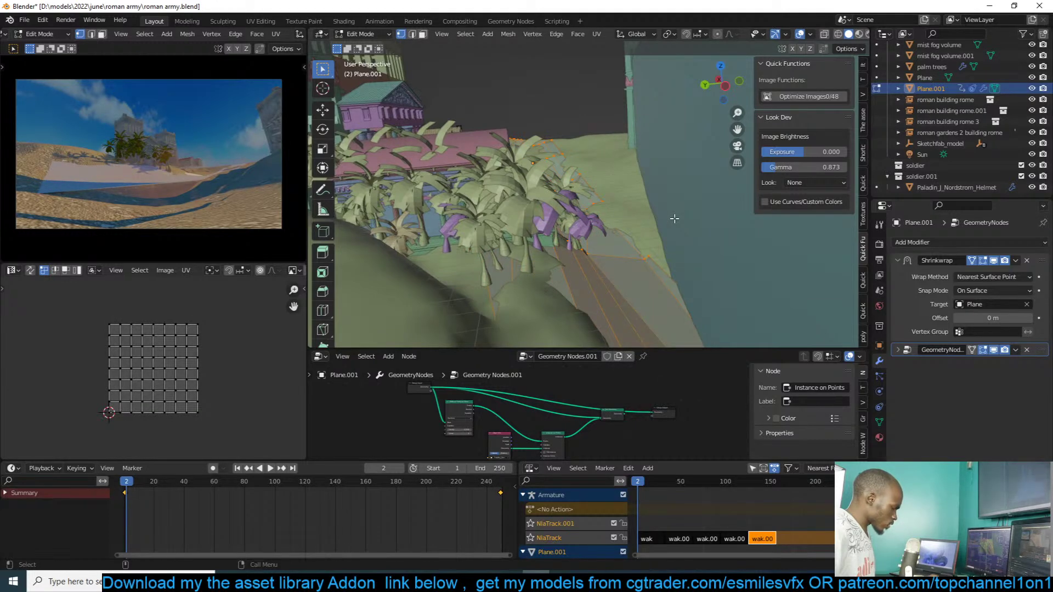
# - Isolate Plane.001 in local view and add sets of five loop cuts across neighbouring sections of its strip
pyautogui.press('KP_Divide')
pyautogui.moveTo(674, 219); pyautogui.dragTo(636, 286, button='middle')
pyautogui.scroll(5, 636, 286)
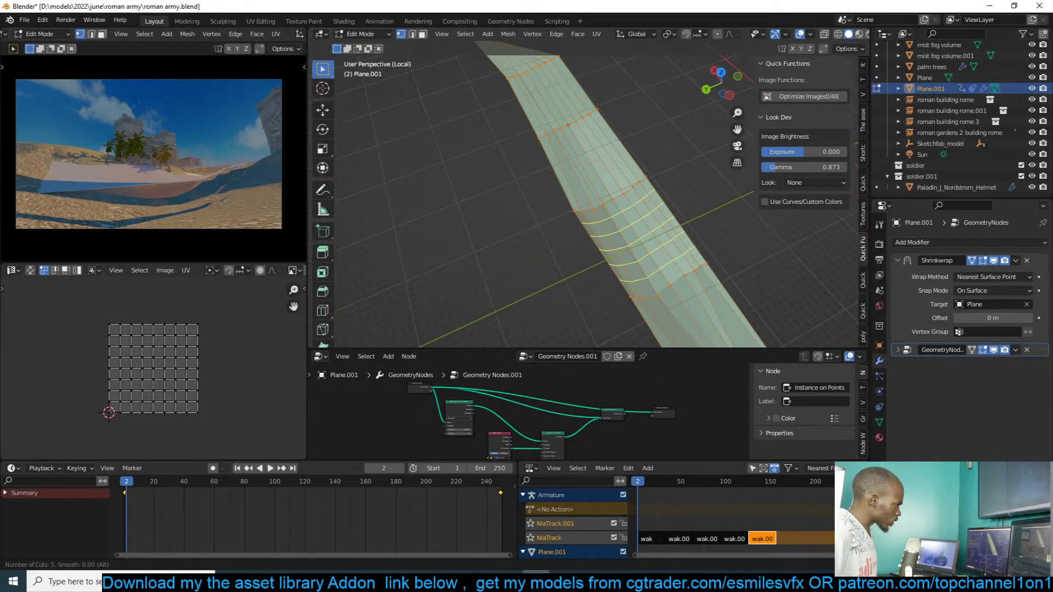
pyautogui.click(629, 200)
pyautogui.rightClick(629, 201)
pyautogui.click(591, 174)
pyautogui.rightClick(563, 111)
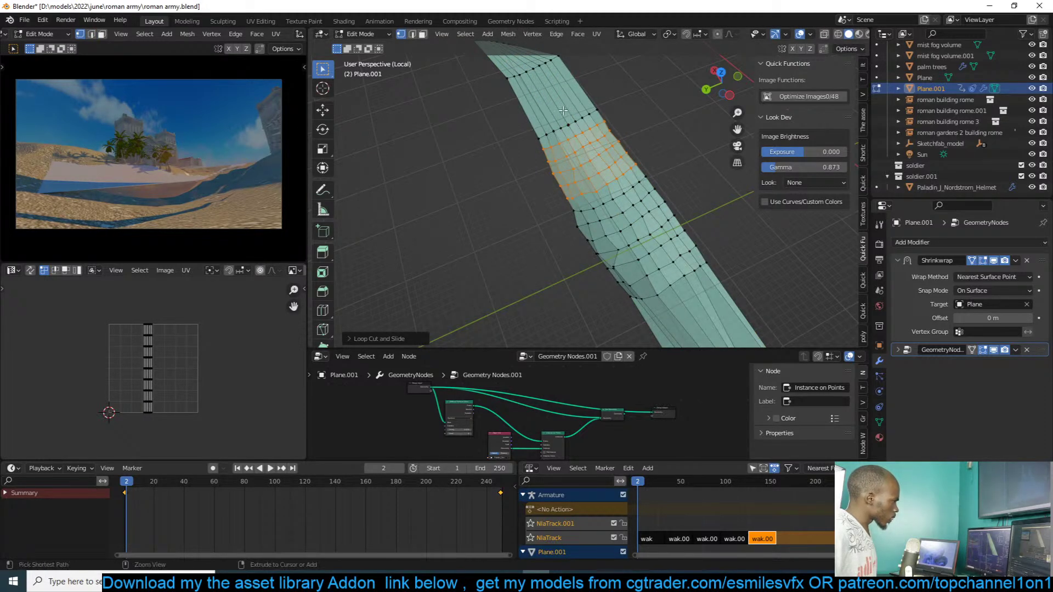
pyautogui.click(560, 110)
pyautogui.rightClick(560, 110)
# - Add more loop cuts along the remaining sections of Plane.001, and leave Edit Mode and local view
pyautogui.hotkey('ctrl', 'r')
pyautogui.moveTo(560, 110); pyautogui.dragTo(585, 178, button='middle')
pyautogui.click(522, 172)
pyautogui.rightClick(522, 172)
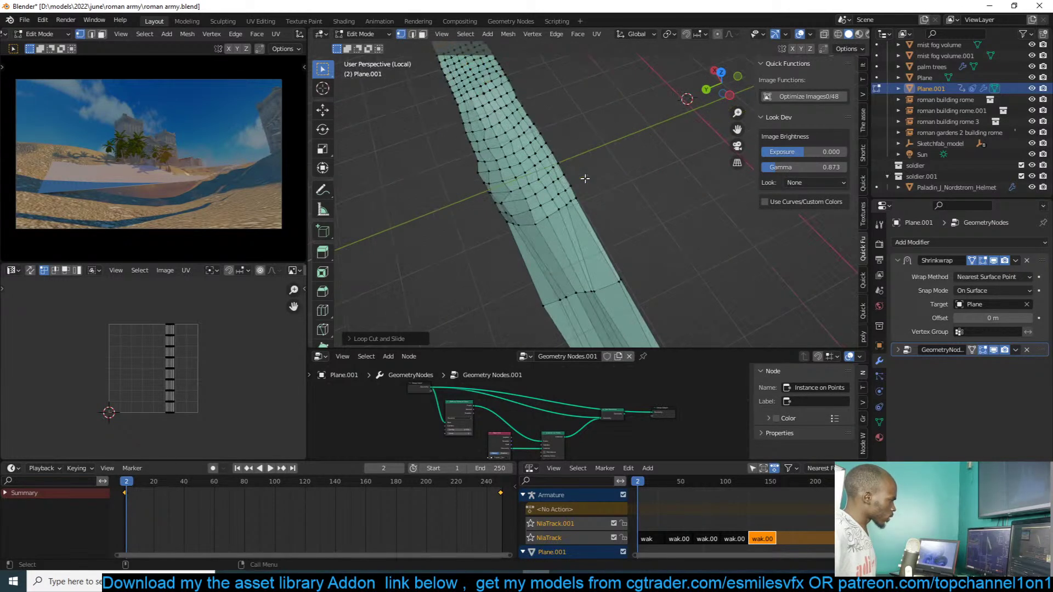
pyautogui.click(530, 260)
pyautogui.rightClick(530, 261)
pyautogui.moveTo(531, 261); pyautogui.dragTo(530, 199, button='middle')
pyautogui.click(563, 240)
pyautogui.press('Tab')
pyautogui.rightClick(529, 199)
pyautogui.click(521, 162)
pyautogui.moveTo(521, 162)
pyautogui.mouseDown(button='middle')
pyautogui.moveTo(577, 155)
pyautogui.moveTo(570, 201)
pyautogui.mouseUp(button='middle')
pyautogui.press('KP_Divide')
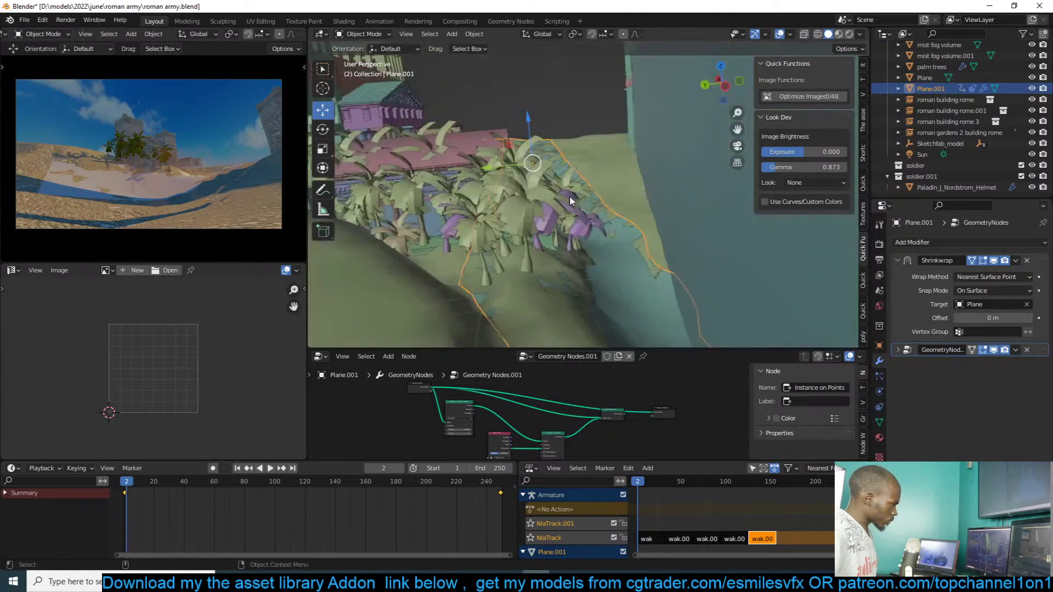
# - Save the file and link the Join Geometry node back to the Group Output to restore the soldiers
pyautogui.scroll(-3, 608, 238)
pyautogui.scroll(4, 619, 406)
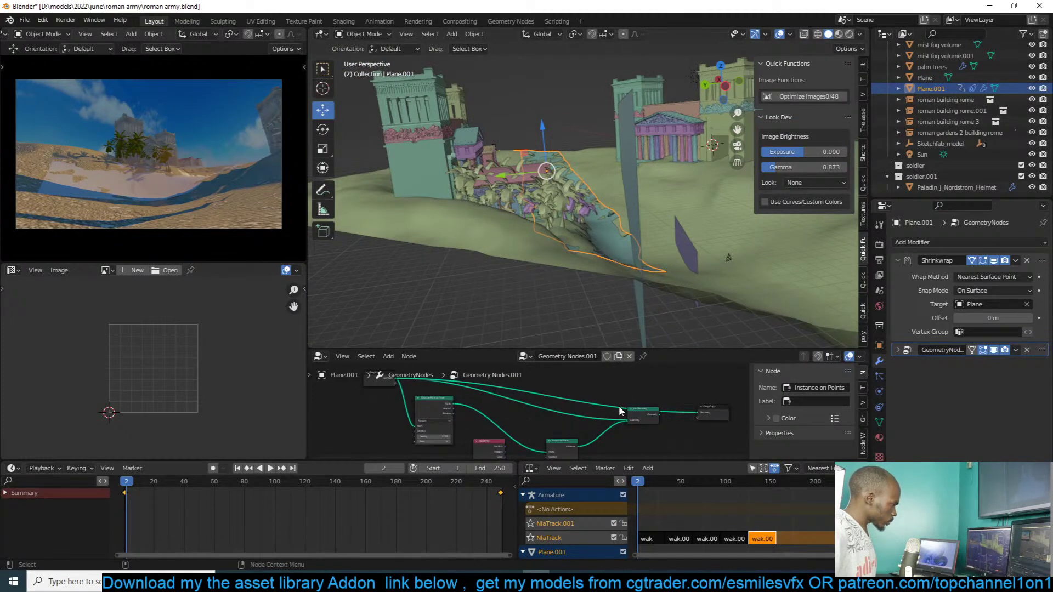
pyautogui.hotkey('ctrl', 's')
pyautogui.moveTo(605, 418); pyautogui.dragTo(514, 412, button='middle')
pyautogui.moveTo(552, 415); pyautogui.dragTo(602, 412)
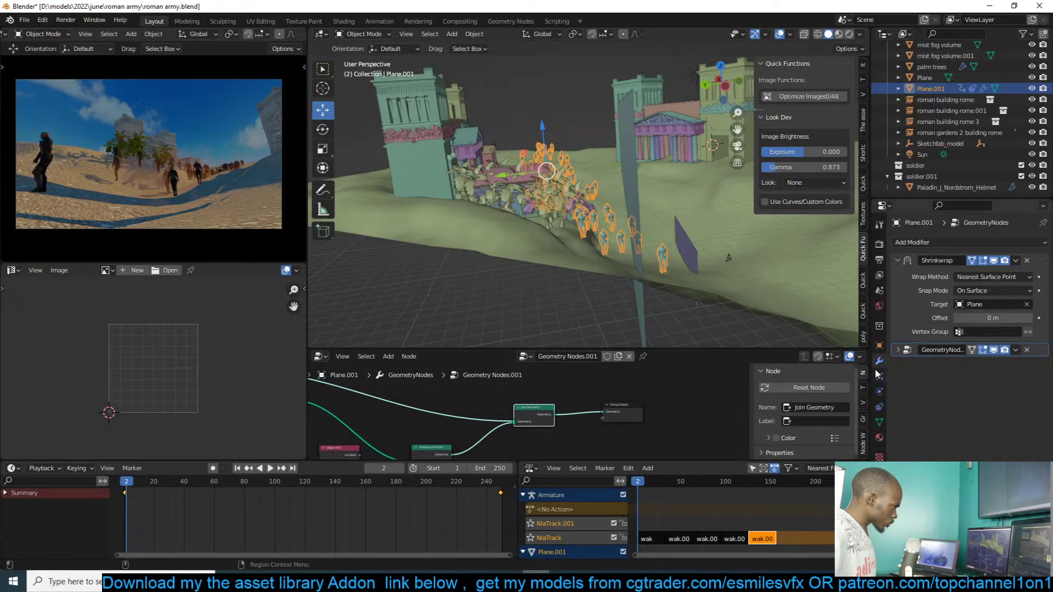
# - Try a new particle system on Plane.001 and remove it again
pyautogui.click(880, 346)
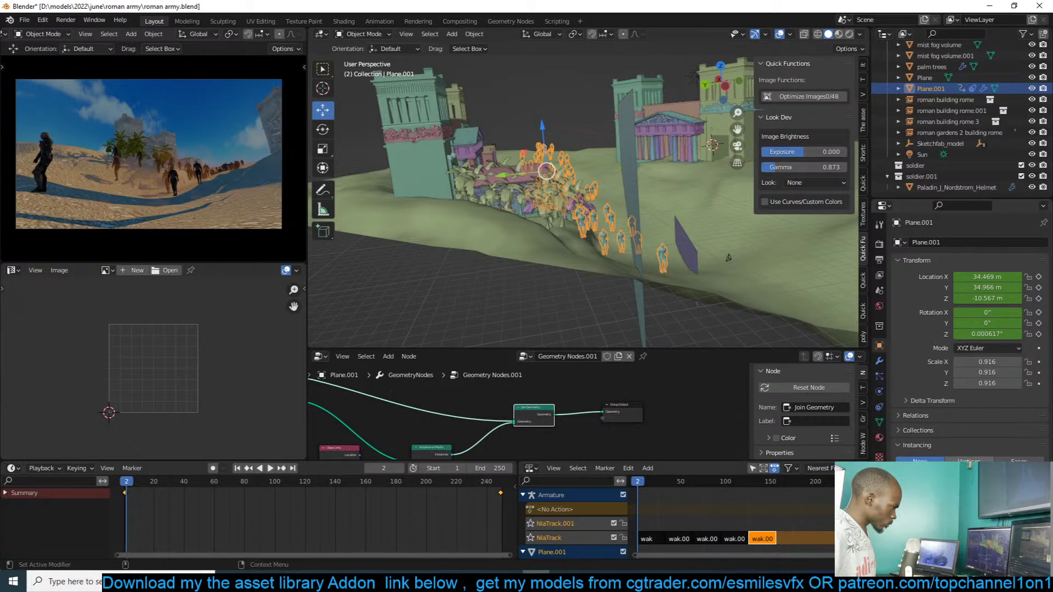
pyautogui.click(879, 378)
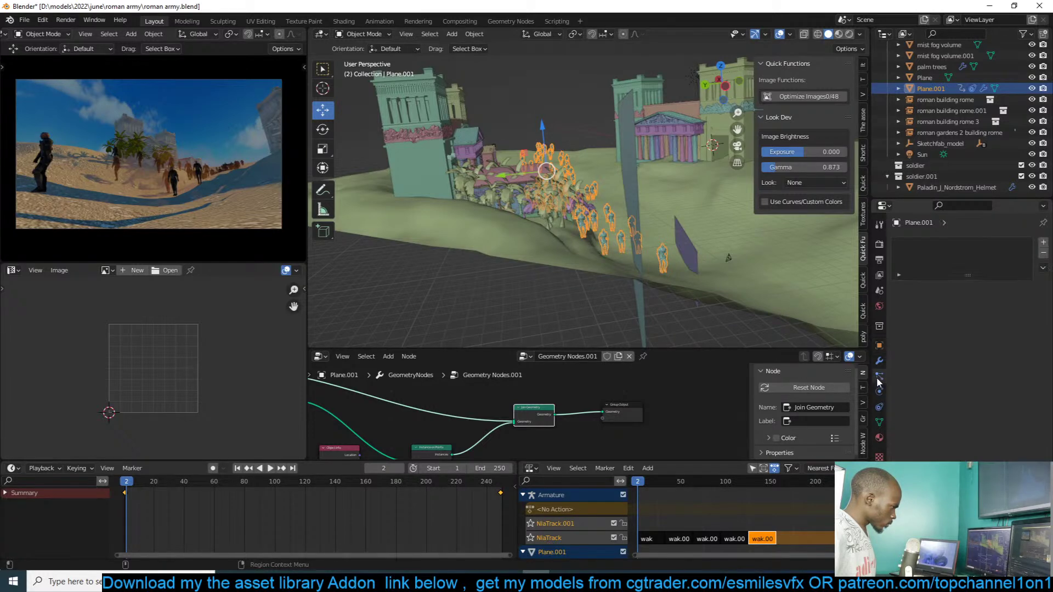
pyautogui.click(1044, 243)
pyautogui.scroll(-5, 927, 447)
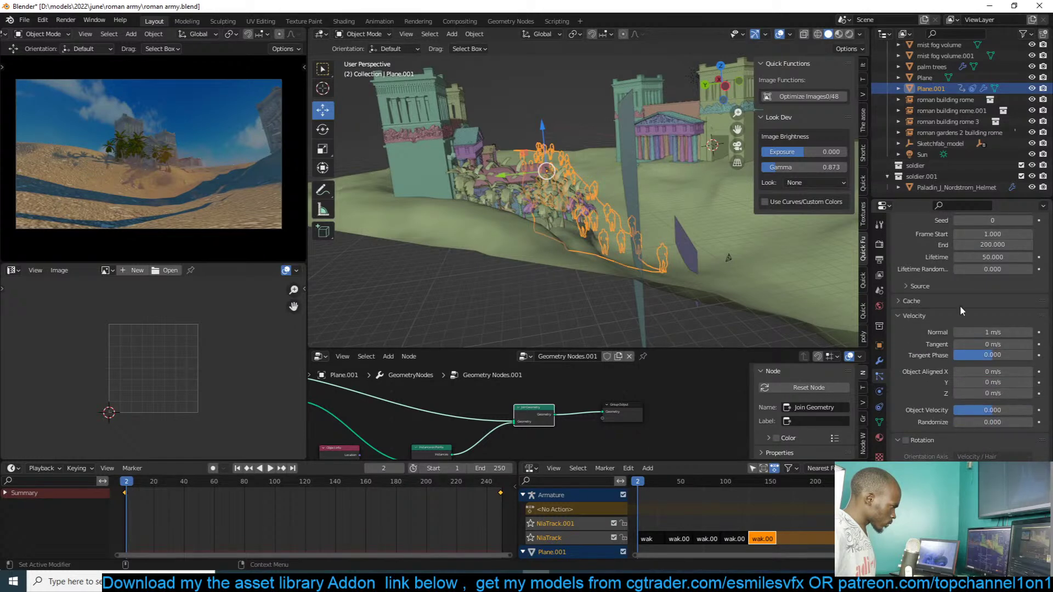
pyautogui.scroll(5, 1047, 209)
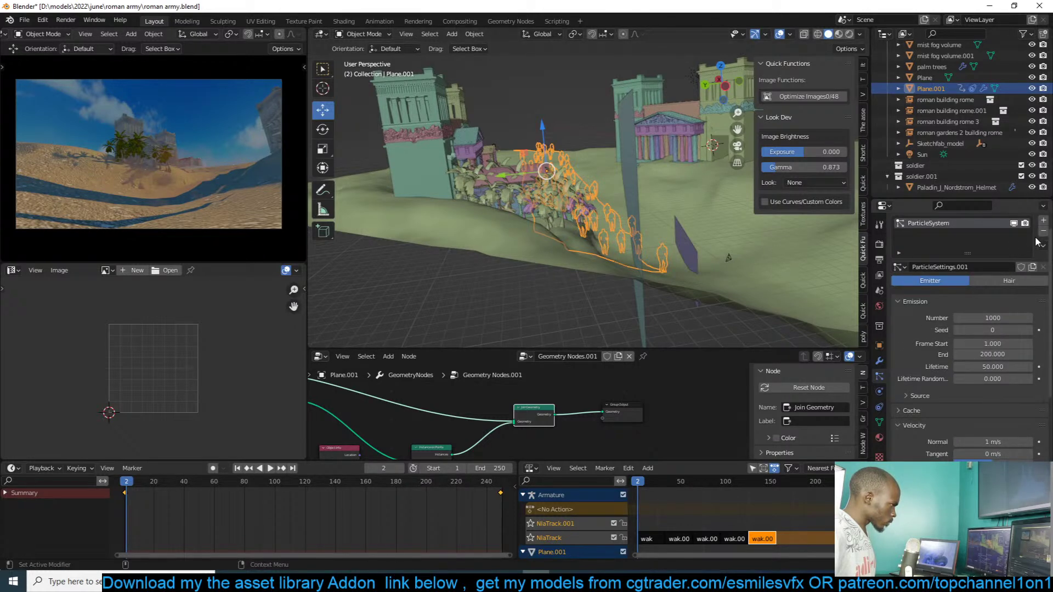
pyautogui.click(1044, 253)
# - Examine the soldier instances up close and how they stand within the scene
pyautogui.scroll(3, 680, 253)
pyautogui.scroll(-3, 680, 253)
pyautogui.scroll(8, 680, 256)
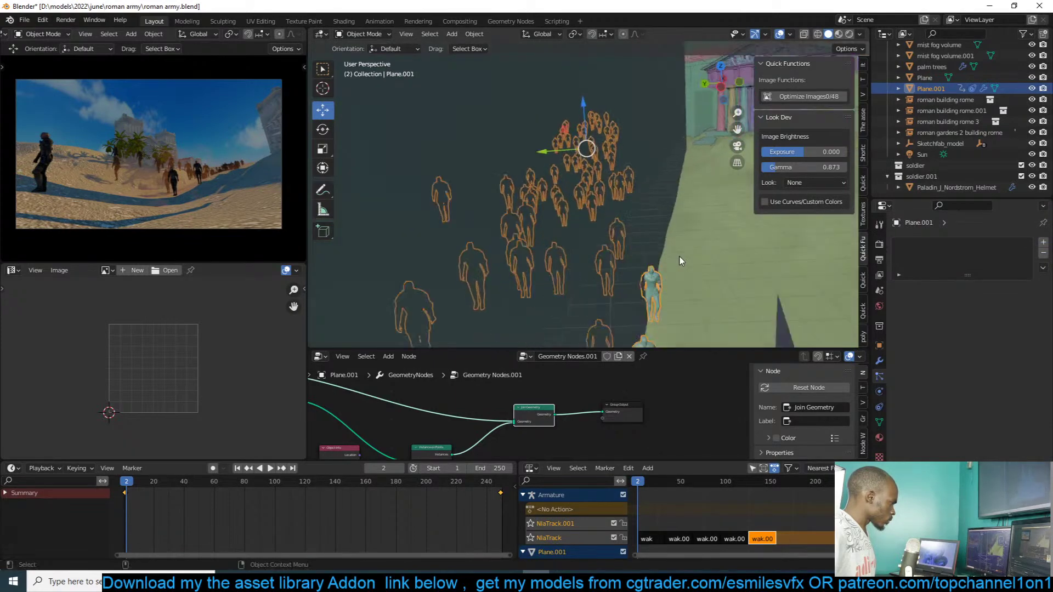
pyautogui.press('KP_0')
pyautogui.scroll(6, 702, 248)
pyautogui.press('KP_0')
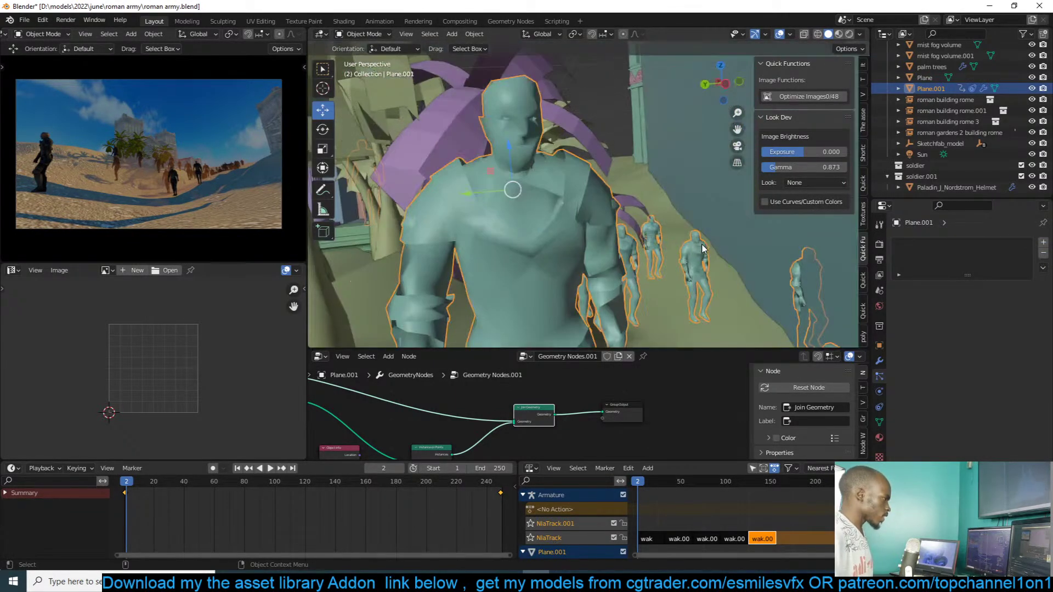
pyautogui.scroll(-6, 702, 242)
pyautogui.moveTo(702, 242); pyautogui.dragTo(698, 256, button='middle')
# - Save the file and play the marching animation
pyautogui.hotkey('ctrl', 's')
pyautogui.press('space')
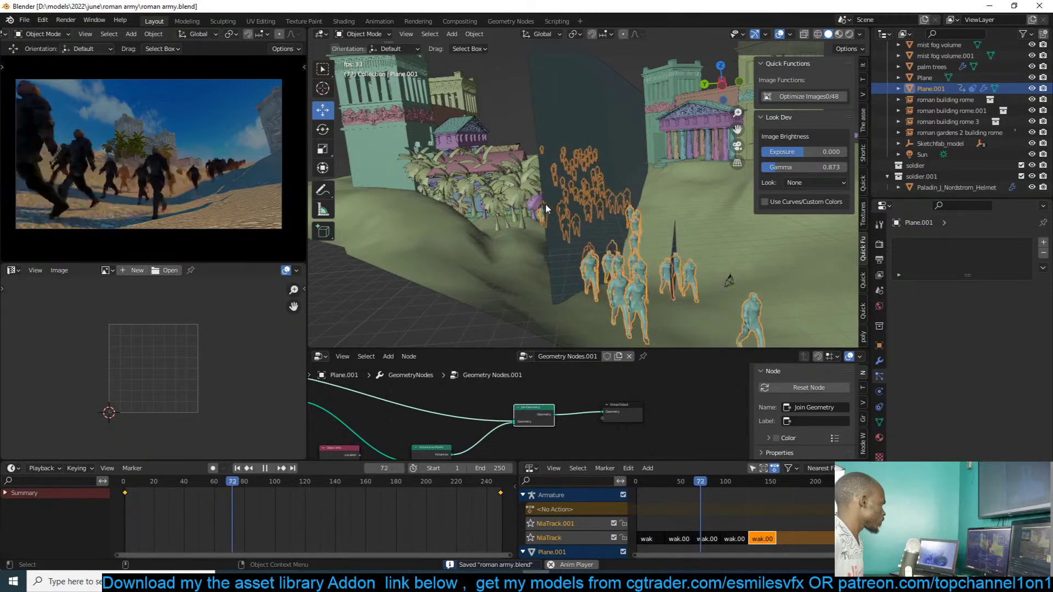
pyautogui.press('Escape')
# - Inspect the Distribute Points on Faces settings and replay the march from a higher viewpoint
pyautogui.moveTo(546, 203); pyautogui.dragTo(565, 230, button='middle')
pyautogui.scroll(-6, 470, 416)
pyautogui.moveTo(500, 411); pyautogui.dragTo(610, 397, button='middle')
pyautogui.scroll(9, 654, 397)
pyautogui.scroll(5, 574, 399)
pyautogui.scroll(-3, 574, 404)
pyautogui.scroll(2, 591, 403)
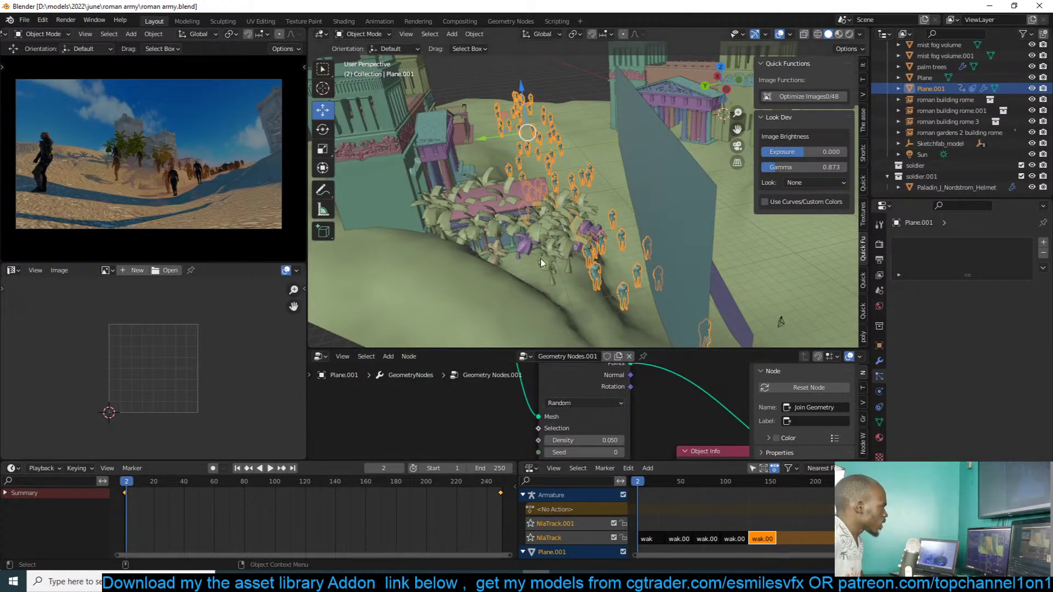
pyautogui.press('space')
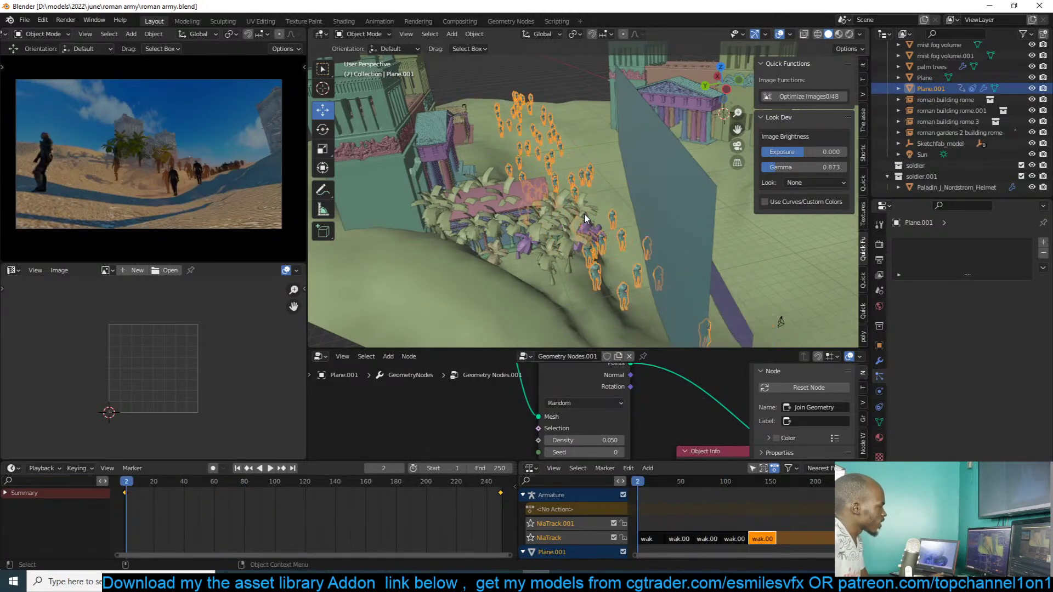
pyautogui.press('Escape')
# - Set point distribution to Poisson Disk with Density Max 0.2 and play the animation to check the crowd
pyautogui.click(589, 426)
pyautogui.moveTo(634, 420)
pyautogui.mouseDown(button='middle')
pyautogui.moveTo(664, 405)
pyautogui.moveTo(630, 423)
pyautogui.mouseUp(button='middle')
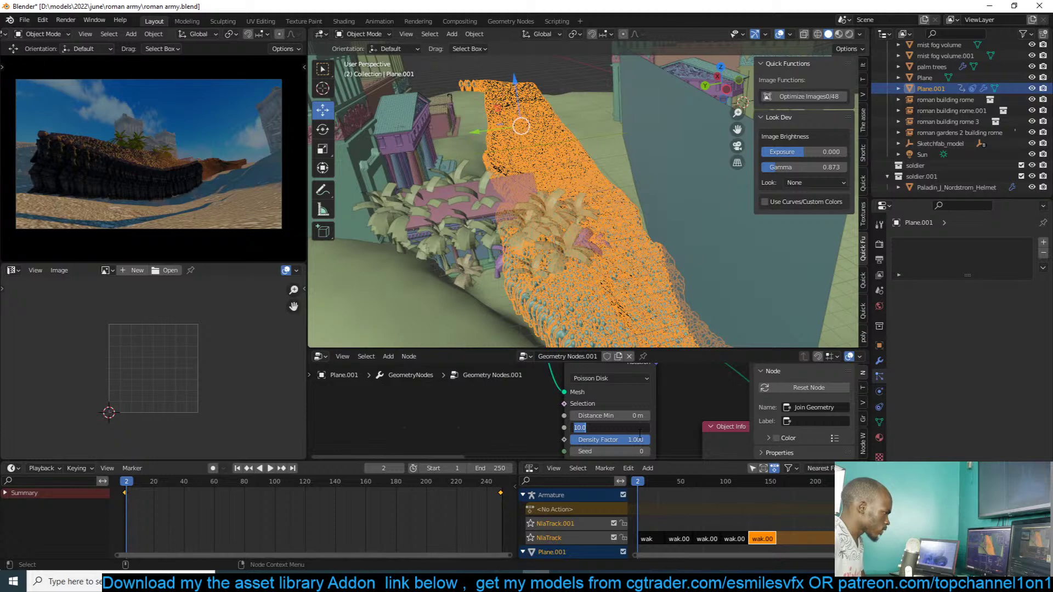
pyautogui.press('Return')
pyautogui.click(608, 429)
pyautogui.write('0.2')
pyautogui.press('Return')
pyautogui.press('space')
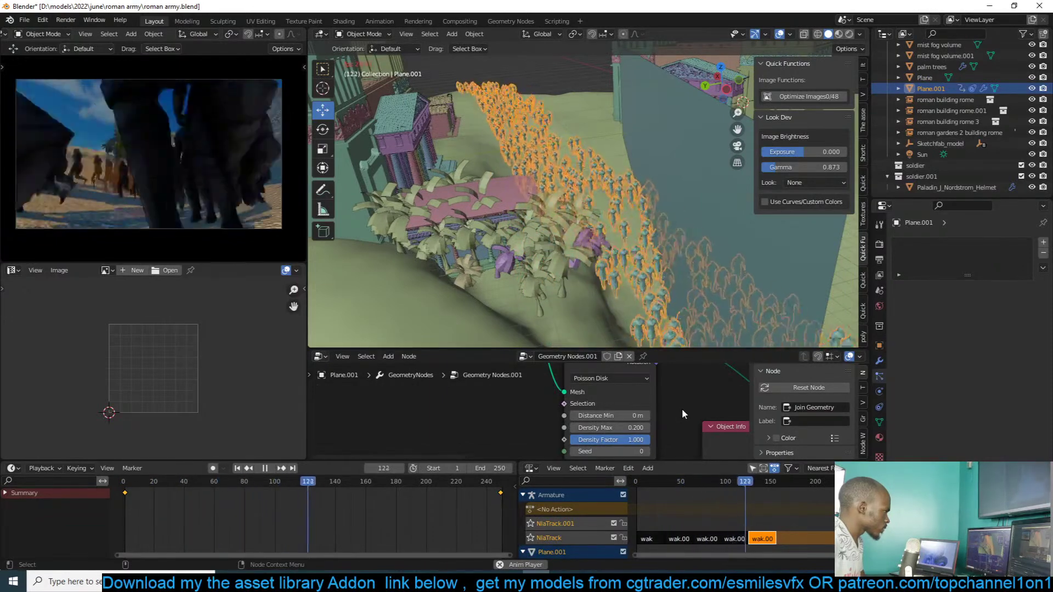
pyautogui.press('Escape')
# - Delete the Distribute Points on Faces node while keeping its connection, so soldiers are instanced on the plane's own vertices
pyautogui.scroll(-2, 650, 408)
pyautogui.scroll(-2, 655, 420)
pyautogui.moveTo(659, 426); pyautogui.dragTo(618, 421, button='middle')
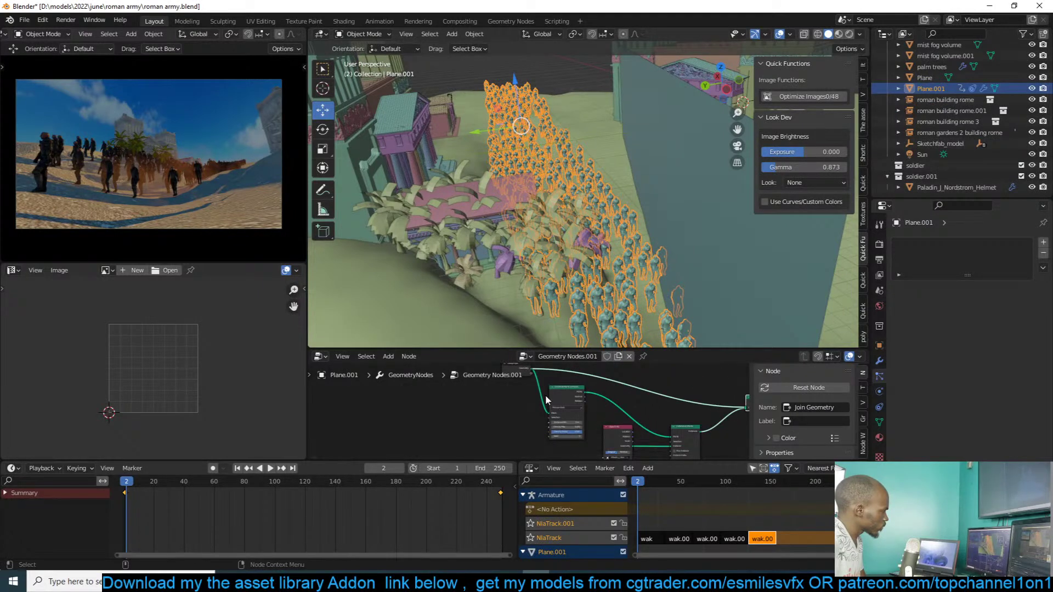
pyautogui.moveTo(519, 374); pyautogui.dragTo(534, 406)
pyautogui.scroll(3, 591, 406)
pyautogui.scroll(-2, 523, 413)
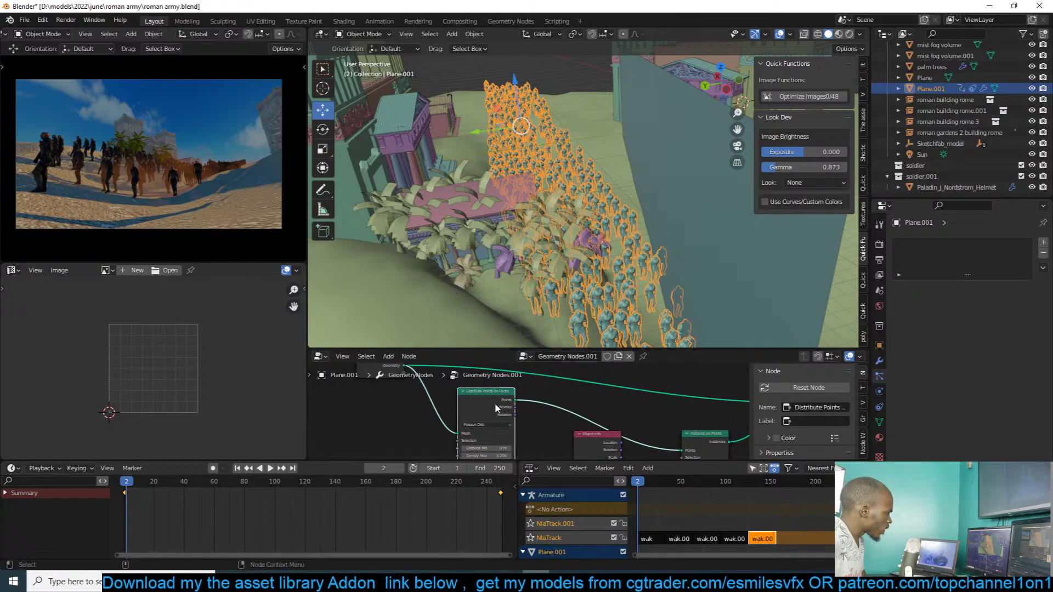
pyautogui.hotkey('ctrl', 'x')
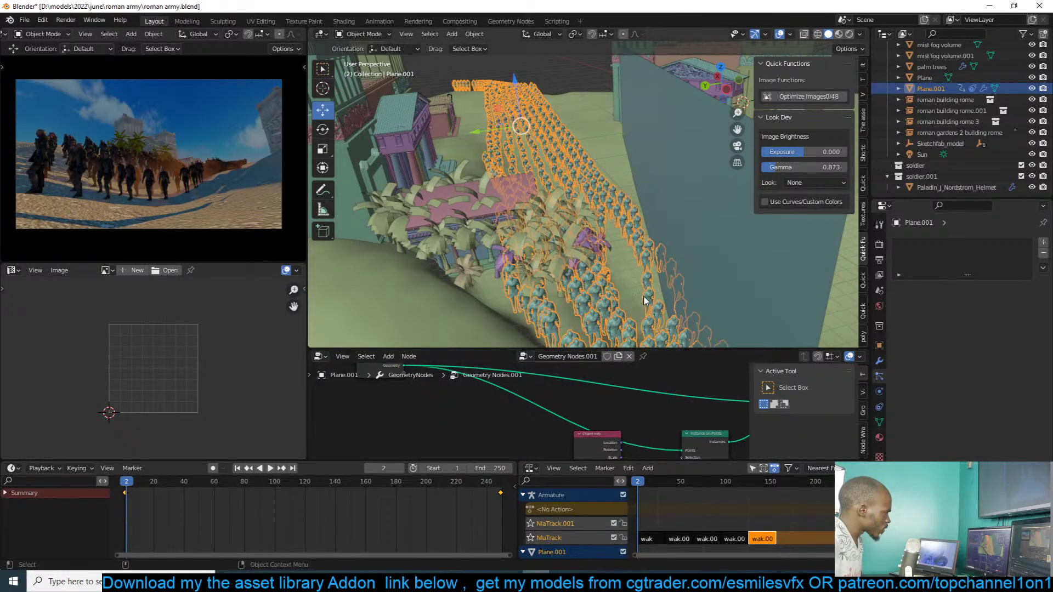
# - Play the animation repeatedly and examine the gridded army's march from several angles
pyautogui.moveTo(632, 298); pyautogui.dragTo(638, 295, button='middle')
pyautogui.press('space')
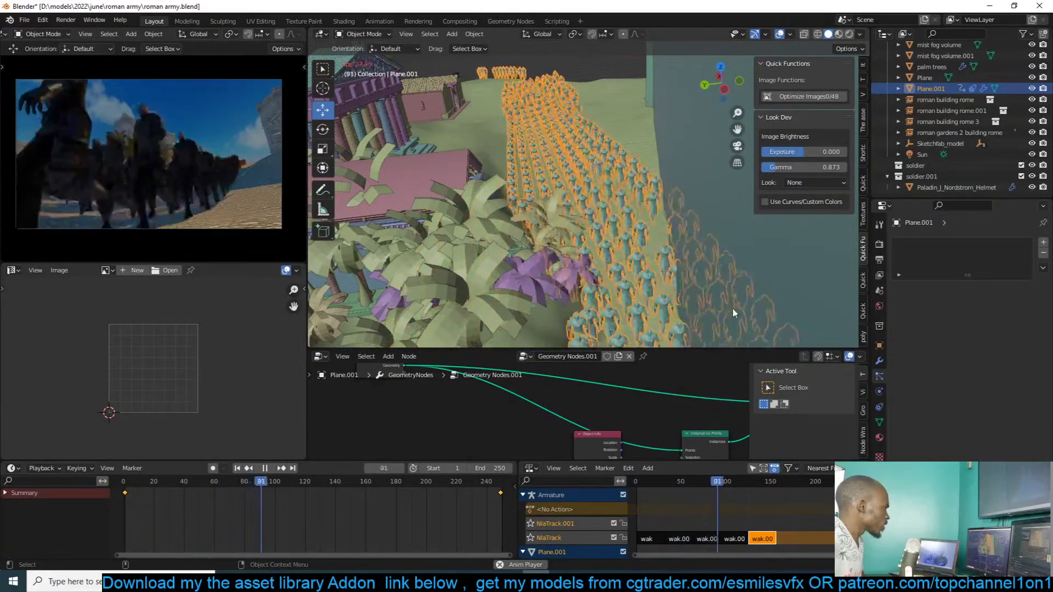
pyautogui.scroll(4, 670, 295)
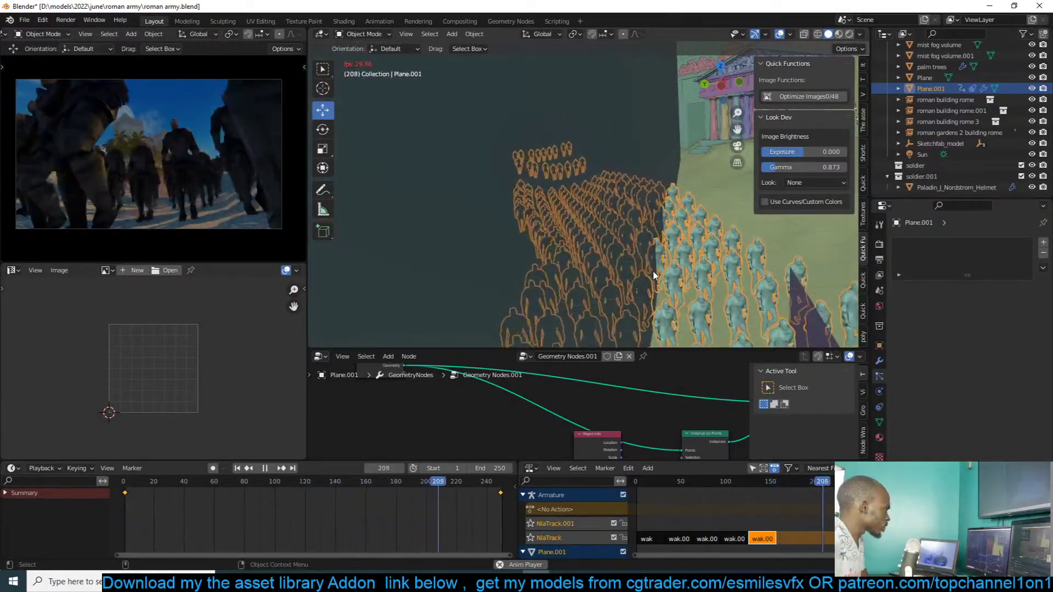
pyautogui.press('Escape')
pyautogui.press('space')
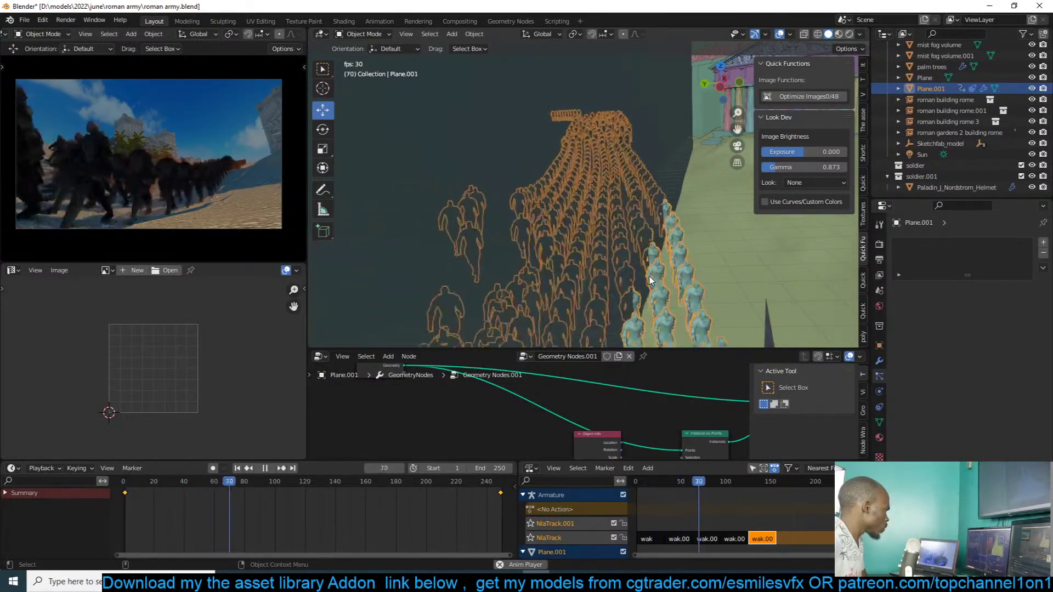
pyautogui.press('Escape')
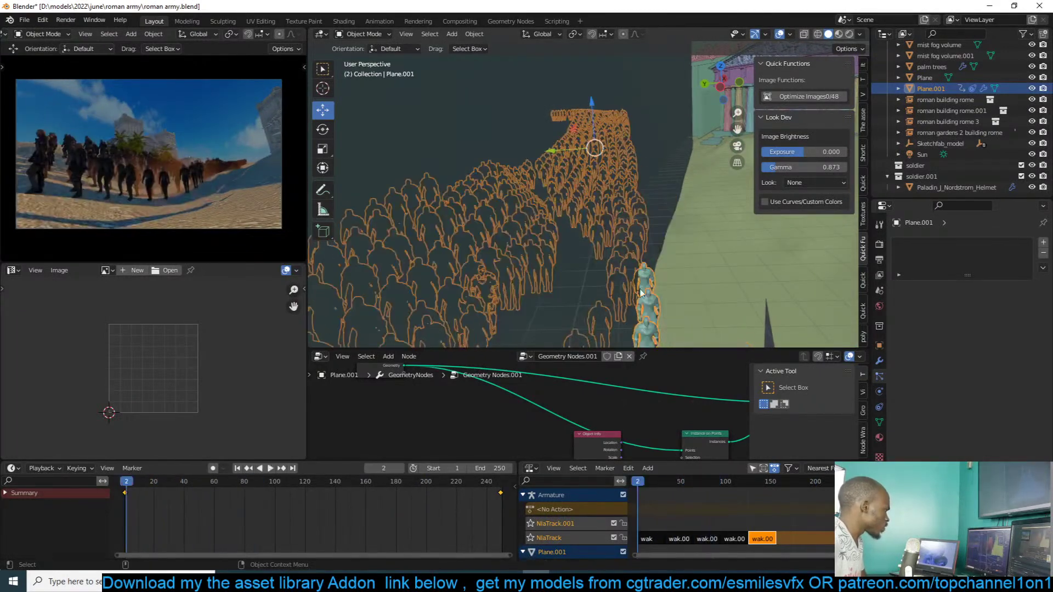
pyautogui.rightClick(477, 489)
pyautogui.click(437, 515)
pyautogui.press('space')
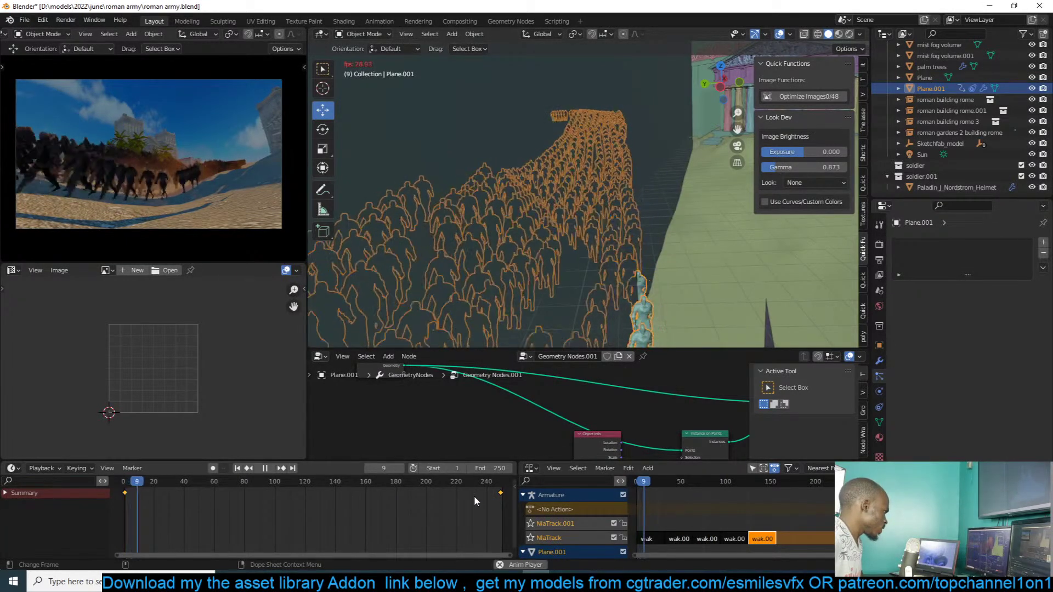
pyautogui.press('Escape')
pyautogui.moveTo(631, 334); pyautogui.dragTo(660, 328, button='middle')
pyautogui.press('space')
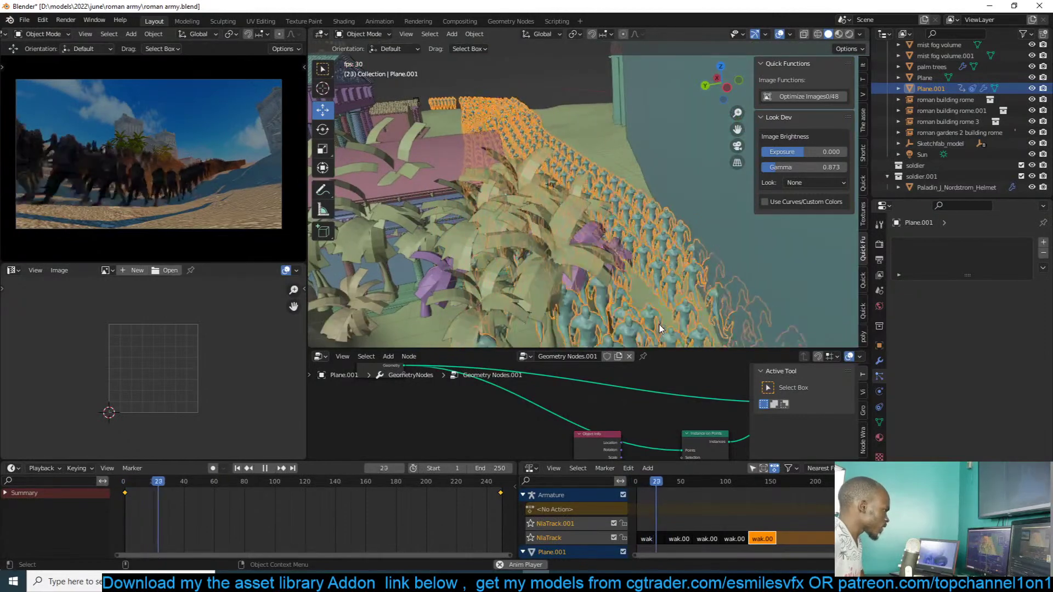
pyautogui.press('Escape')
# - Change the wrap method of Plane.001's Shrinkwrap modifier to Project
pyautogui.click(879, 360)
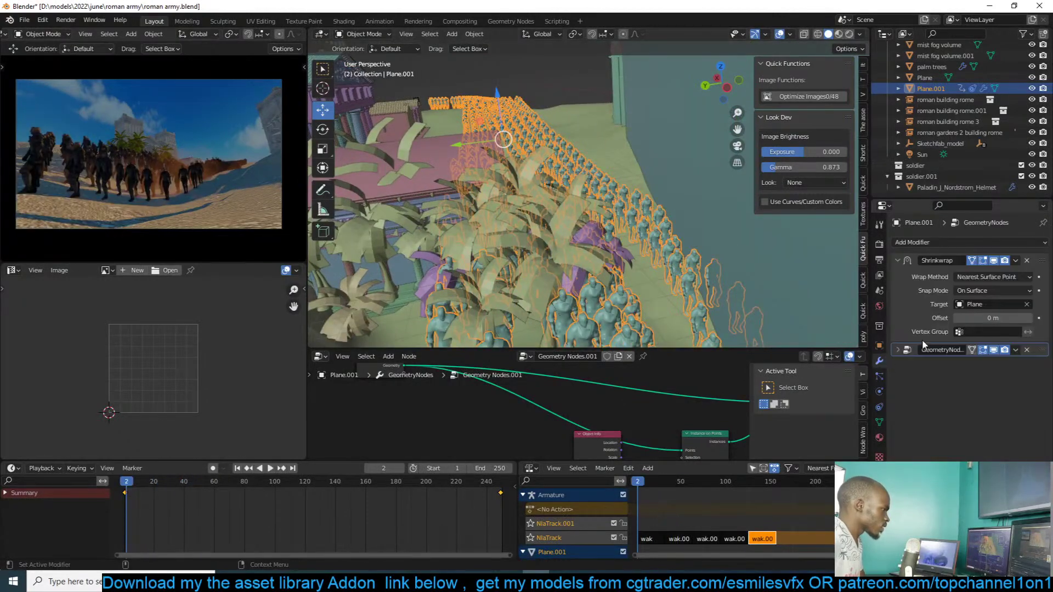
pyautogui.click(964, 278)
pyautogui.click(964, 302)
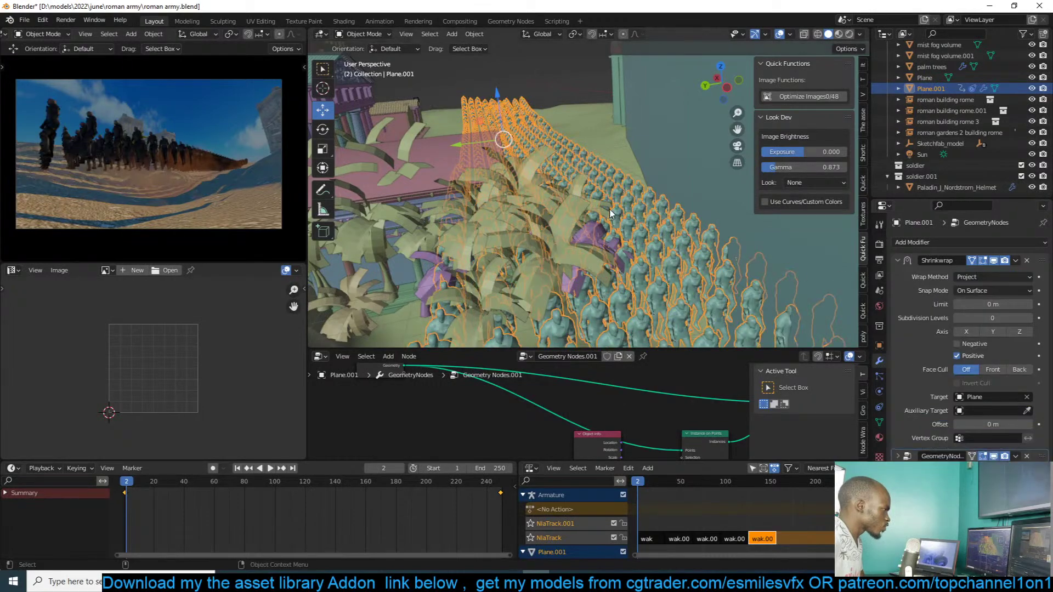
# - Lower Plane.001 along the Z axis in two moves to bring the soldiers closer to the ground
pyautogui.press('g')
pyautogui.press('z')
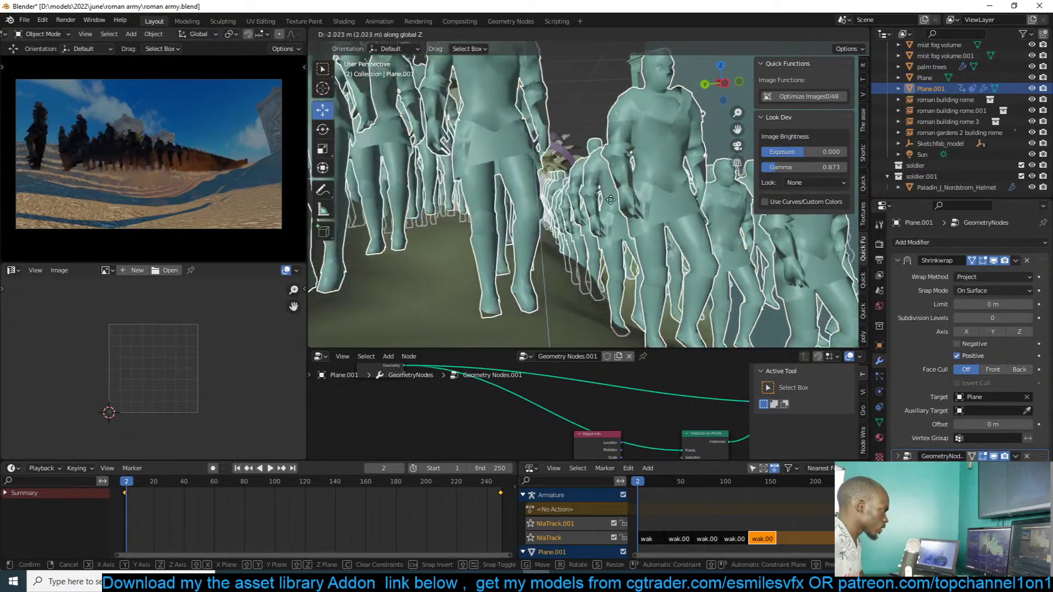
pyautogui.click(617, 205)
pyautogui.moveTo(618, 205); pyautogui.dragTo(584, 188, button='middle')
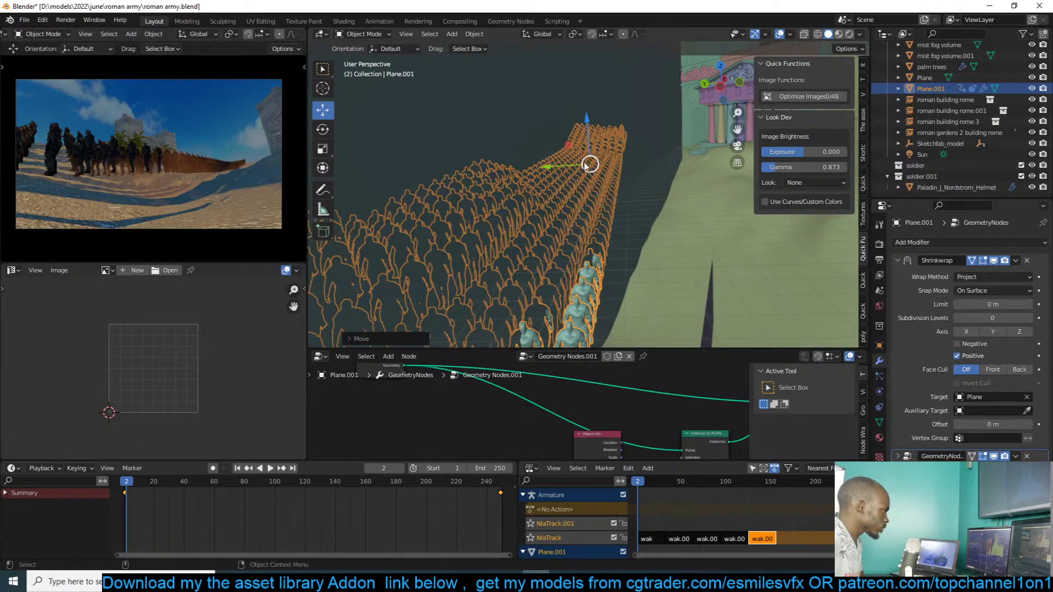
pyautogui.press('g')
pyautogui.press('z')
pyautogui.rightClick(597, 173)
pyautogui.moveTo(597, 173); pyautogui.dragTo(654, 184, button='middle')
pyautogui.press('g')
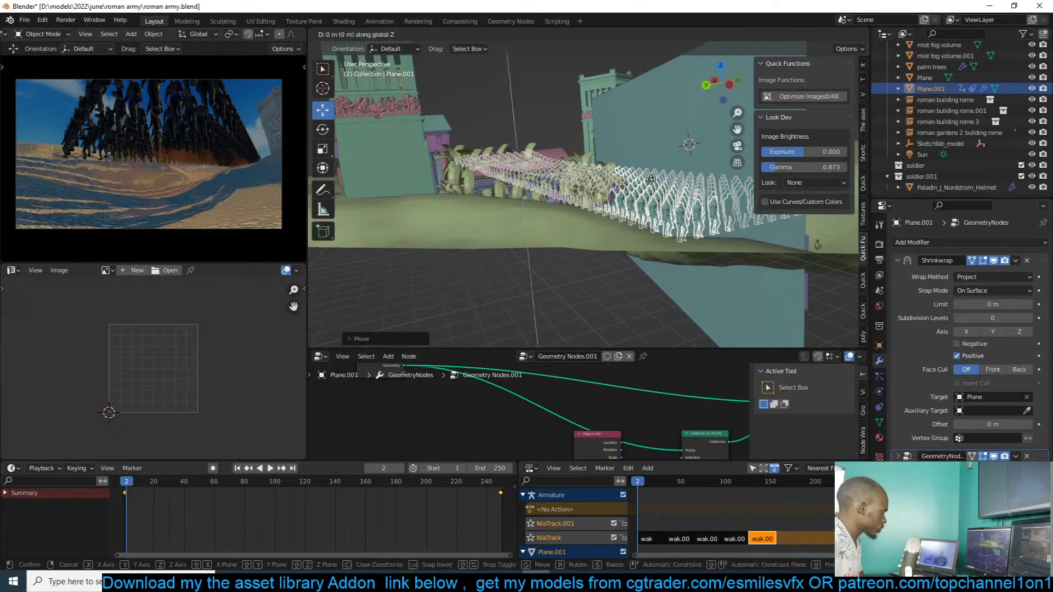
pyautogui.press('z')
pyautogui.click(666, 224)
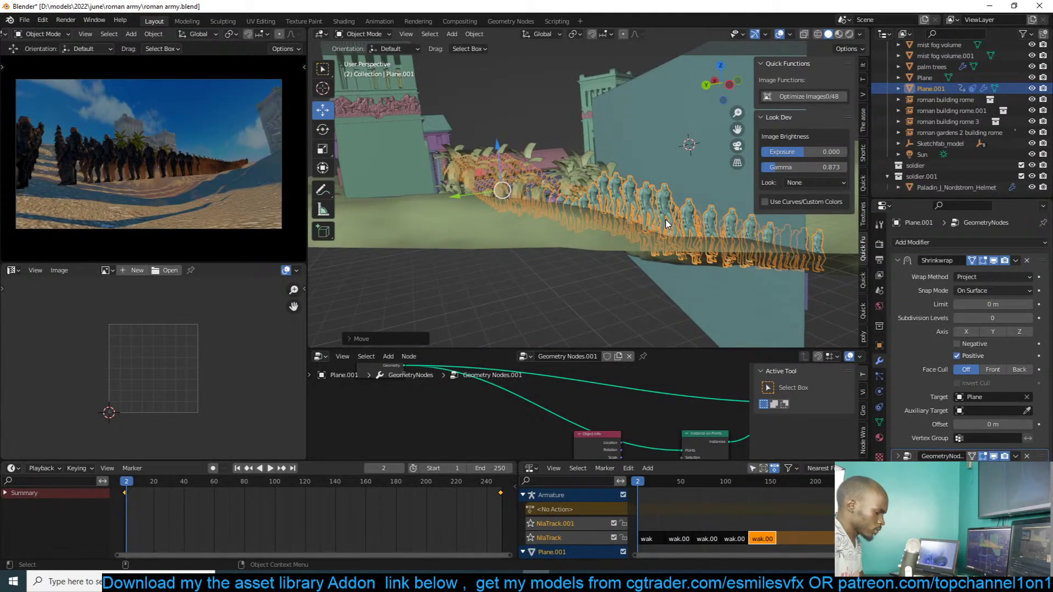
# - Move Plane.001 along the Y axis from the top view to reposition the army on the terrain
pyautogui.press('KP_7')
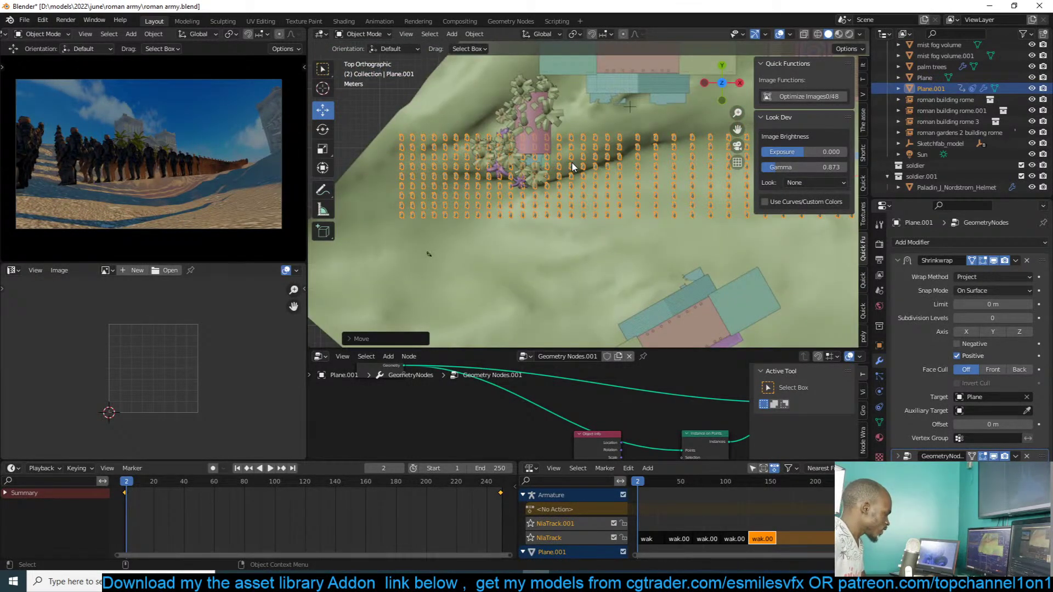
pyautogui.press('g')
pyautogui.press('y')
pyautogui.click(576, 201)
pyautogui.moveTo(577, 201); pyautogui.dragTo(656, 188, button='middle')
pyautogui.moveTo(630, 150); pyautogui.dragTo(666, 225)
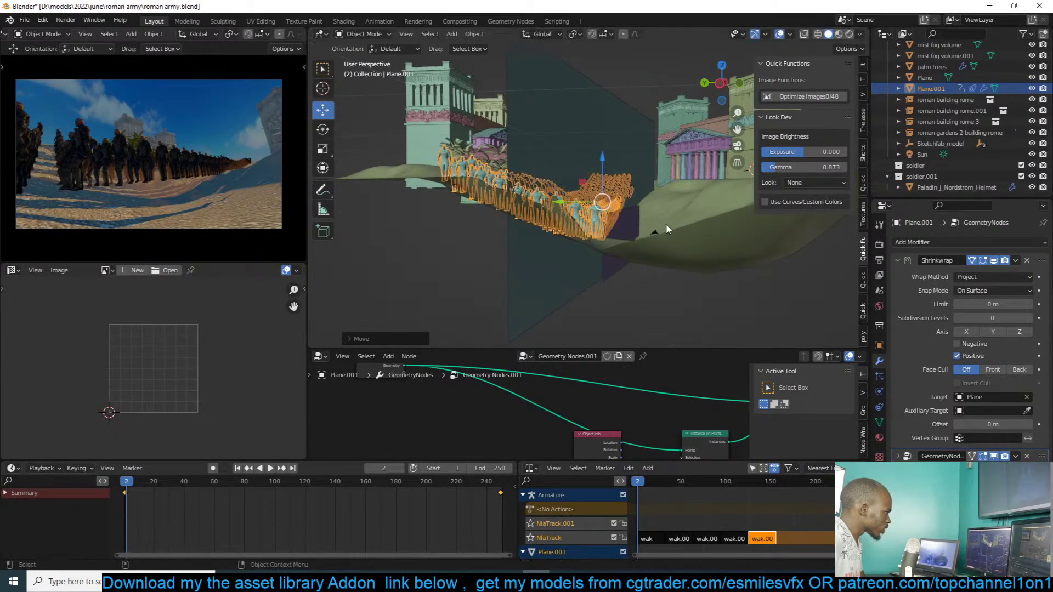
# - Try switching Plane.001's Shrinkwrap object constraint to Project mode and lowering the plane along the Z axis
pyautogui.click(879, 391)
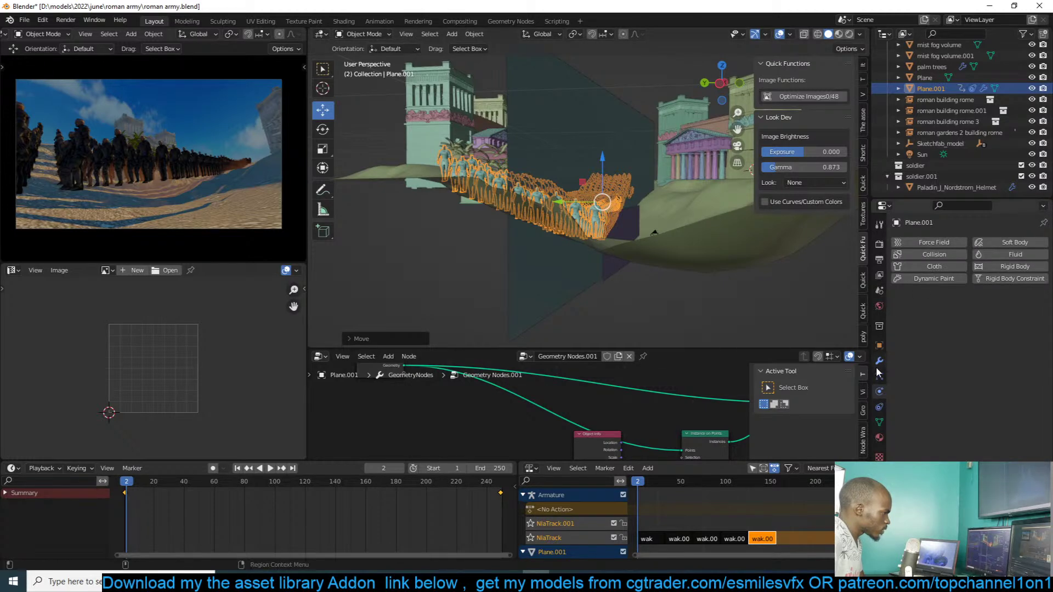
pyautogui.click(878, 408)
pyautogui.click(1003, 305)
pyautogui.click(985, 332)
pyautogui.press('g')
pyautogui.press('z')
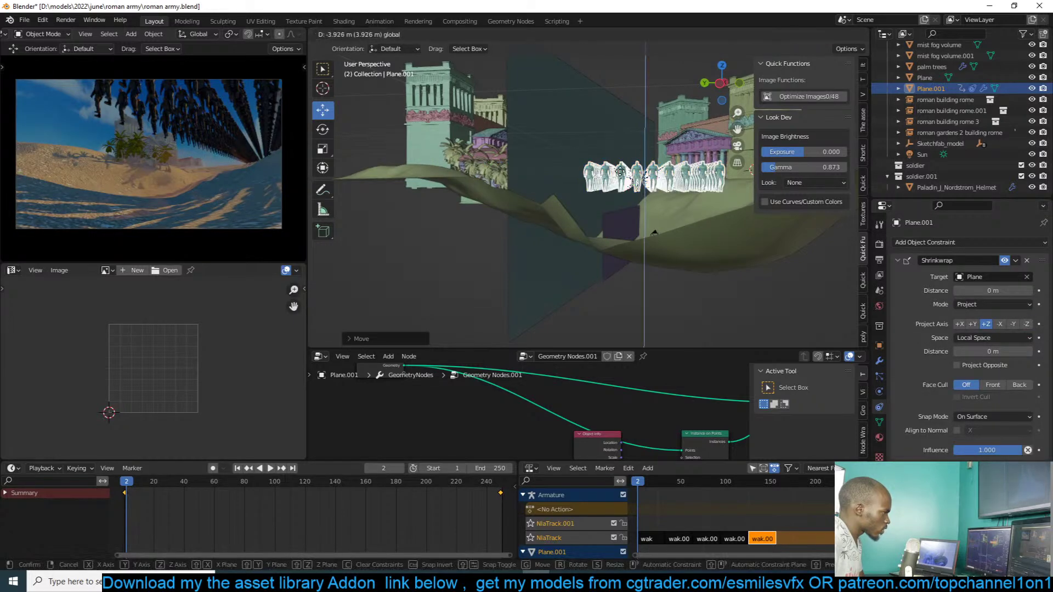
pyautogui.click(619, 198)
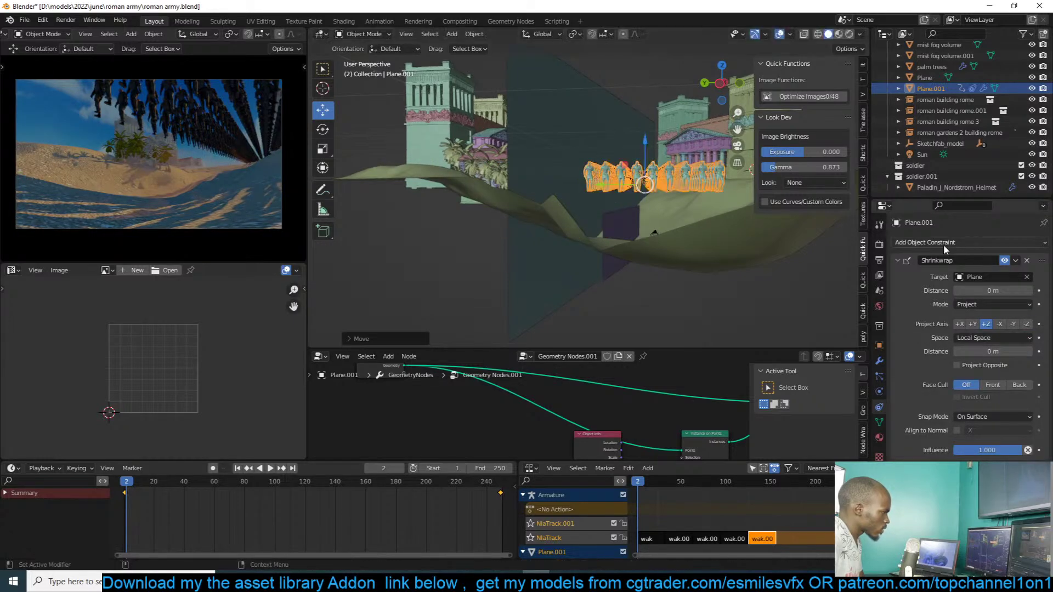
# - Remove the Shrinkwrap object constraint from Plane.001 and play the animation to check the march
pyautogui.click(1026, 261)
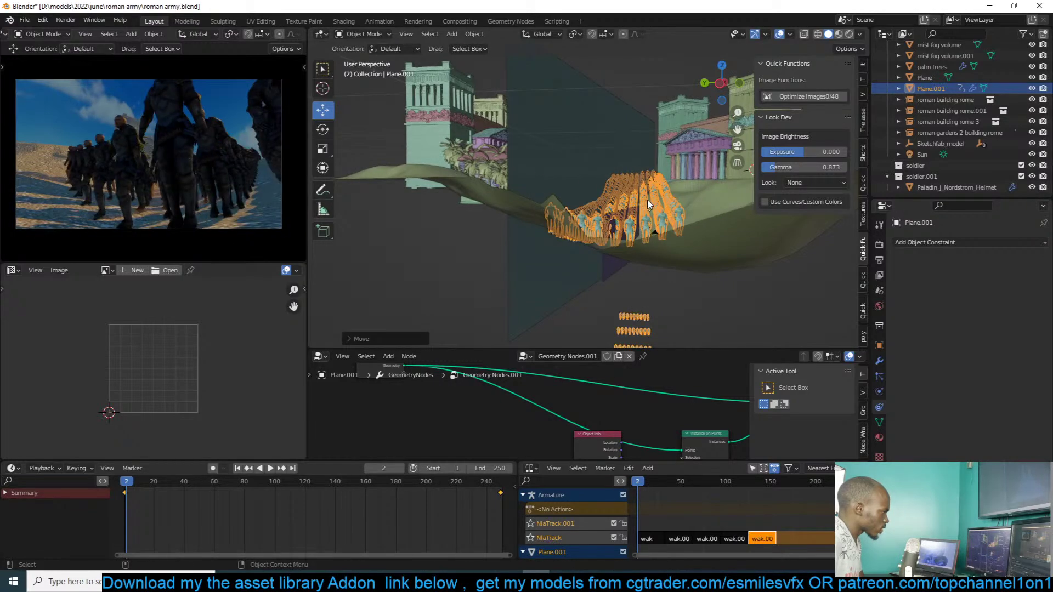
pyautogui.press('space')
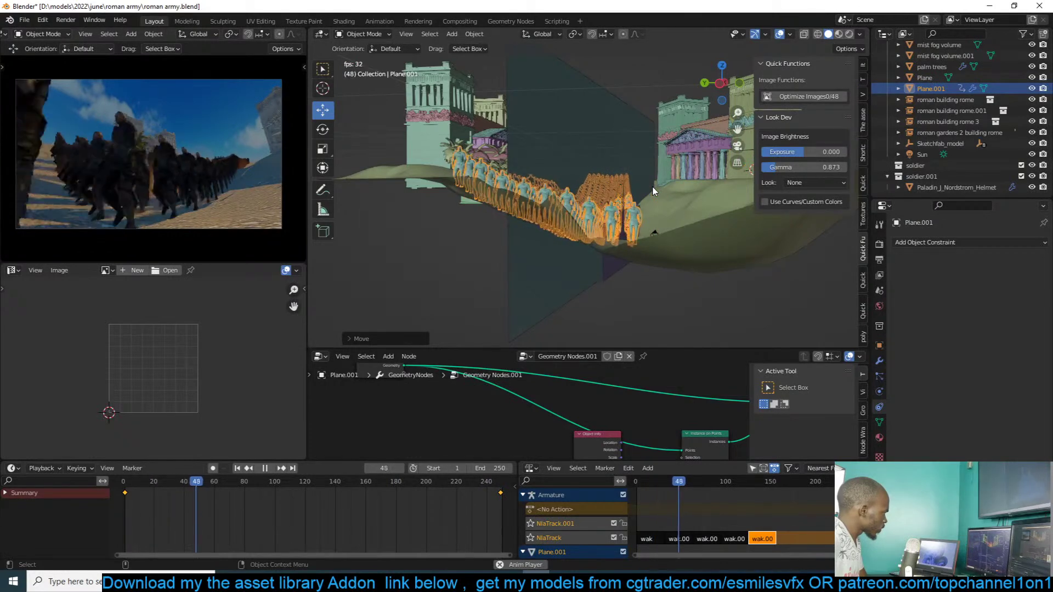
pyautogui.press('Escape')
# - Slow the army's march by scaling Plane.001's keyframes over a longer range in several passes, replaying the animation after each
pyautogui.scroll(-1, 428, 501)
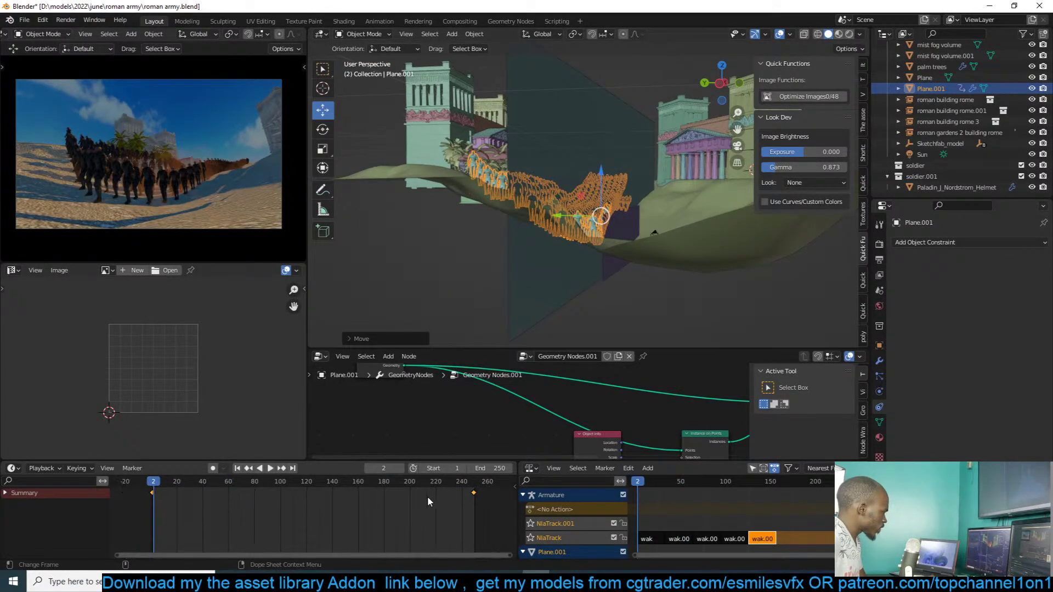
pyautogui.press('space')
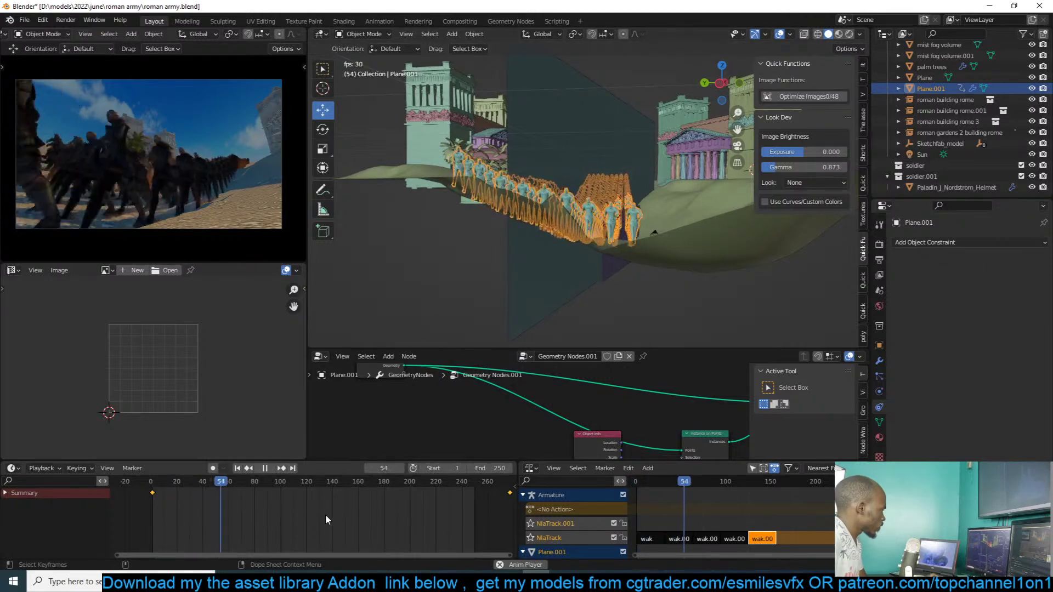
pyautogui.press('Escape')
pyautogui.press('space')
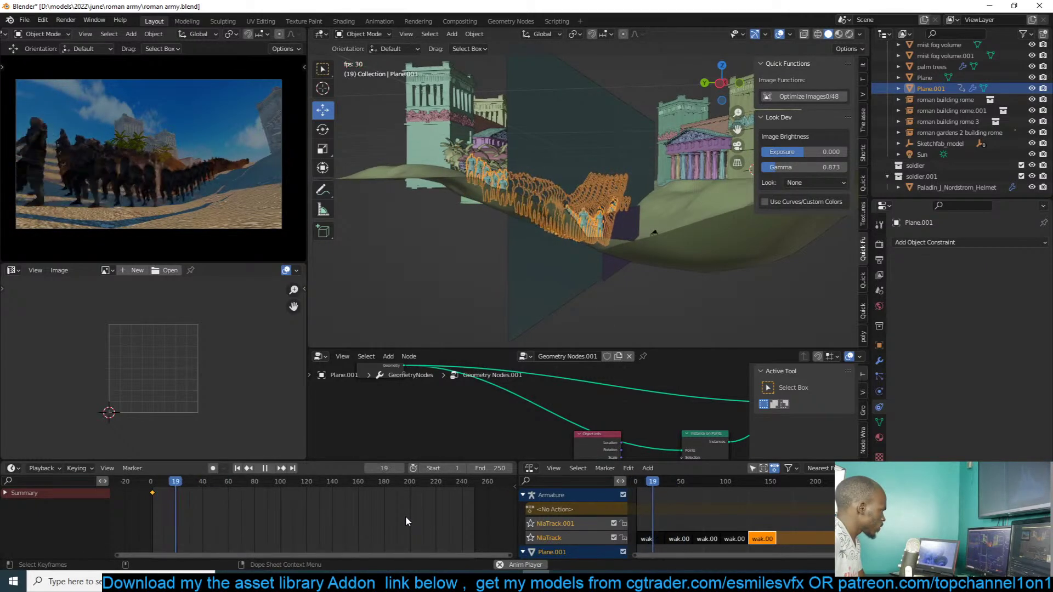
pyautogui.press('Escape')
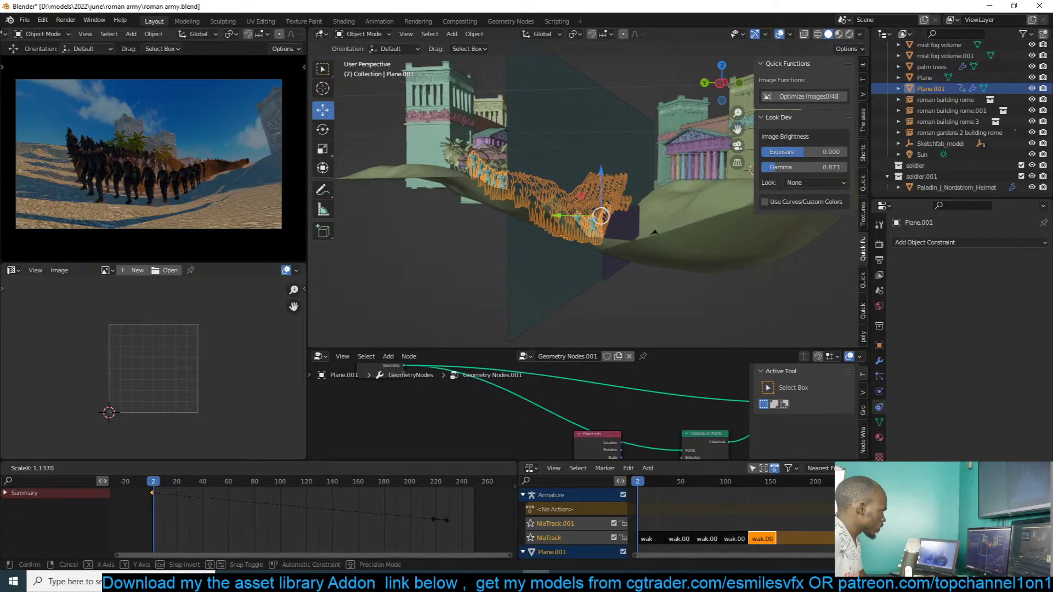
pyautogui.press('space')
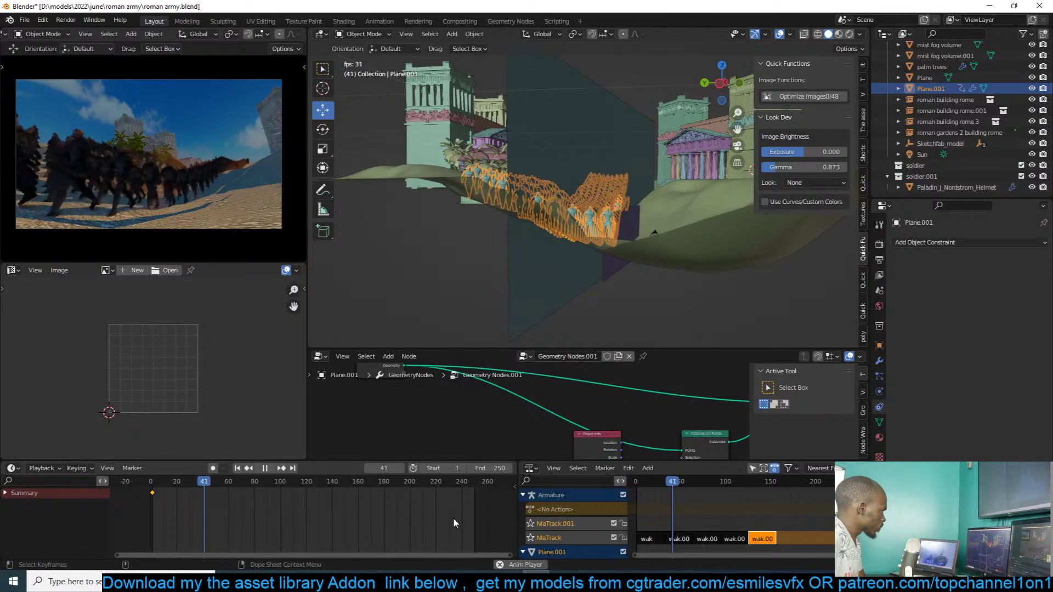
pyautogui.press('Escape')
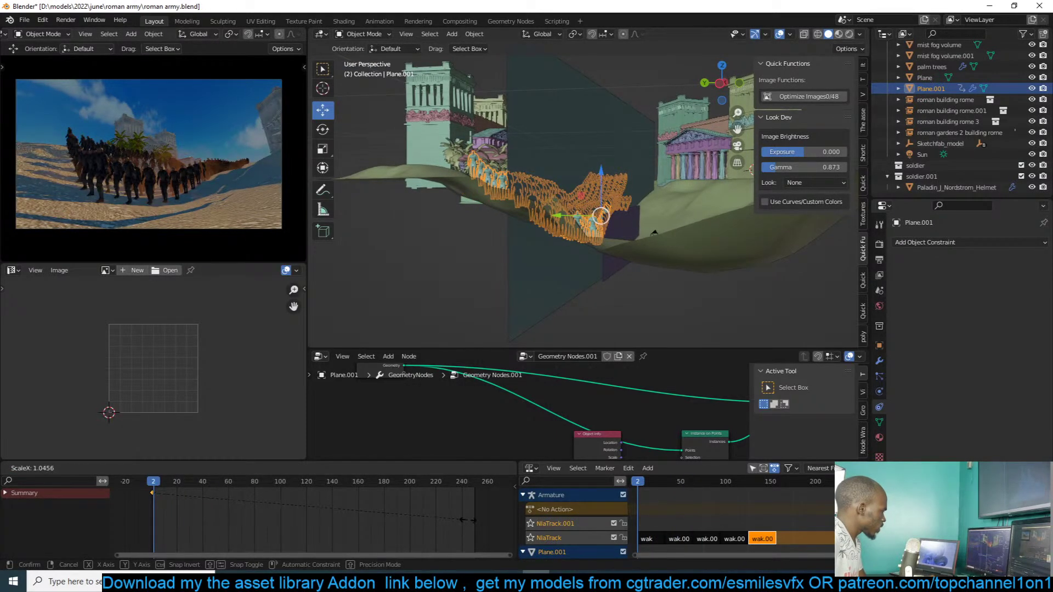
pyautogui.press('space')
pyautogui.press('Escape')
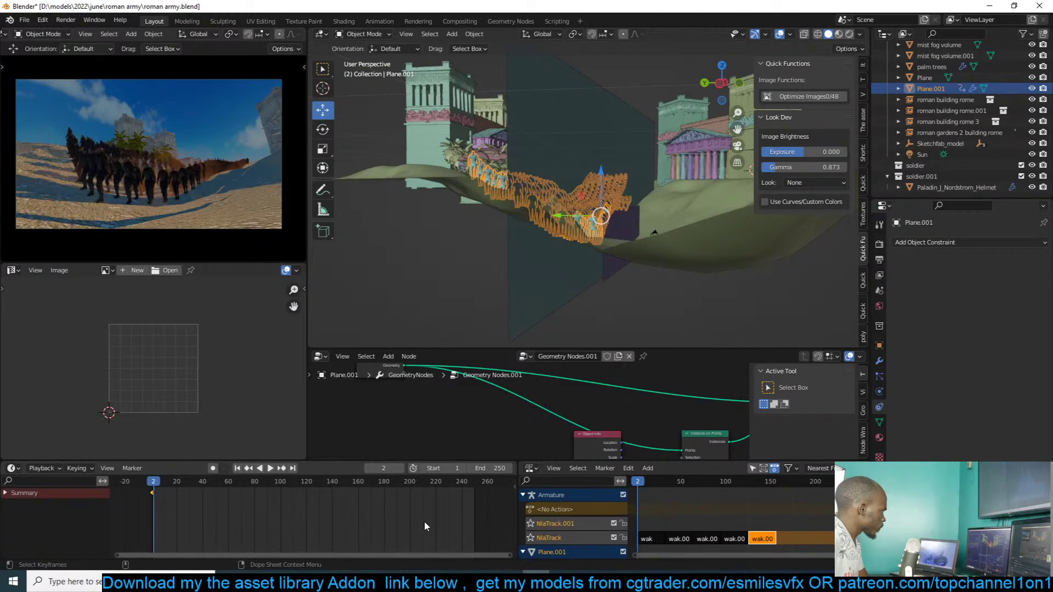
pyautogui.press('s')
pyautogui.press('Escape')
pyautogui.press('space')
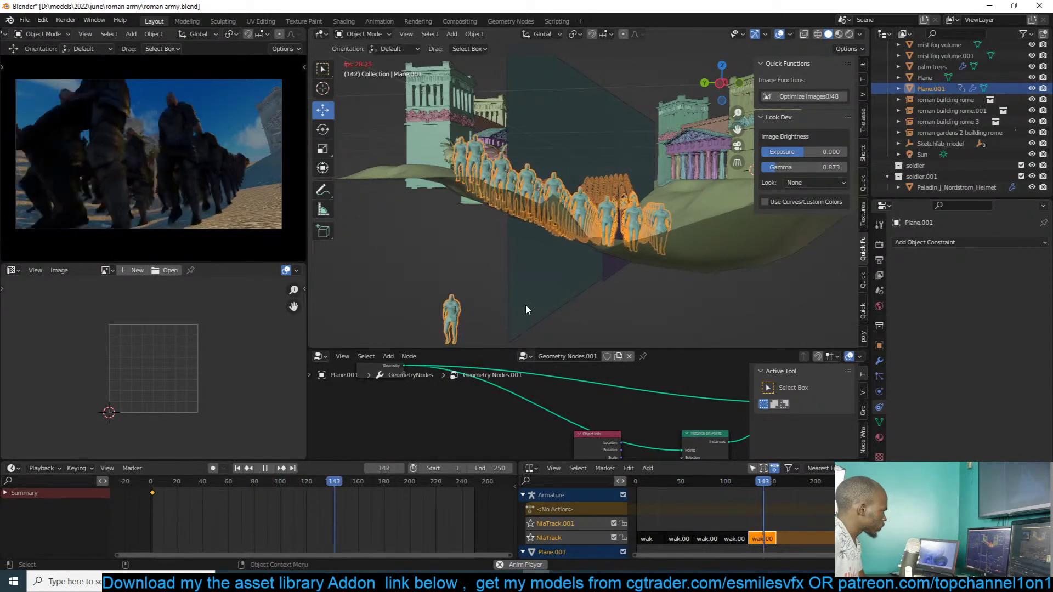
pyautogui.press('Escape')
# - Rotate the mist fog volume plane slightly about the Z axis
pyautogui.moveTo(584, 288); pyautogui.dragTo(647, 258, button='middle')
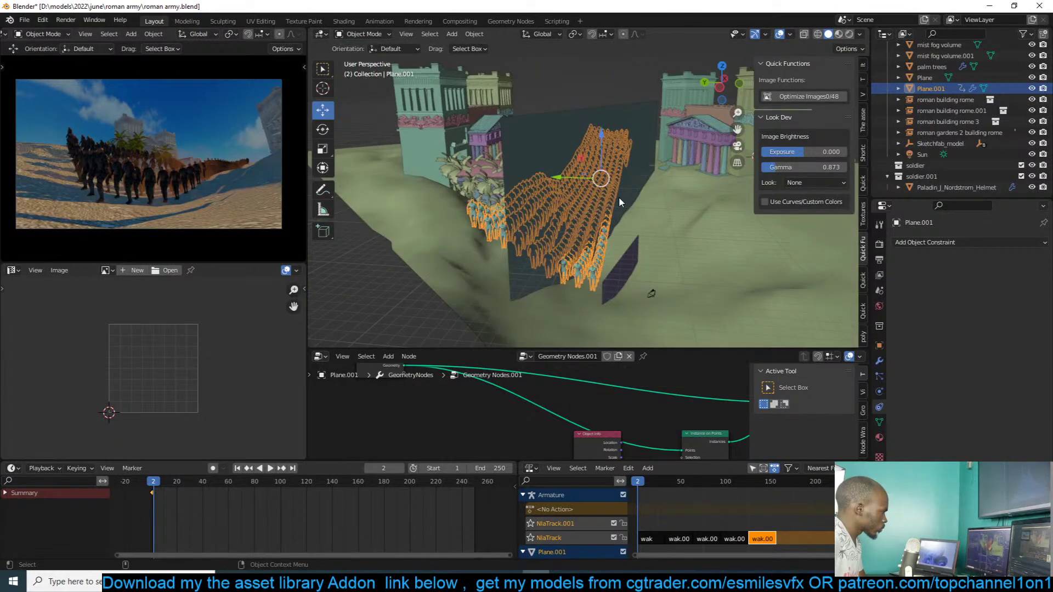
pyautogui.click(647, 202)
pyautogui.press('r')
pyautogui.press('z')
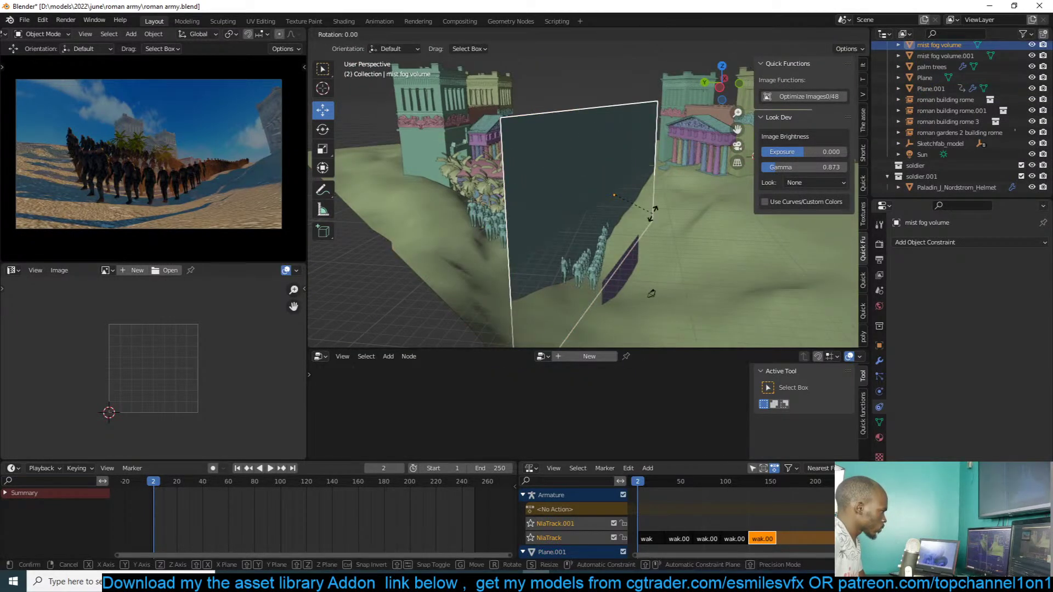
pyautogui.click(669, 243)
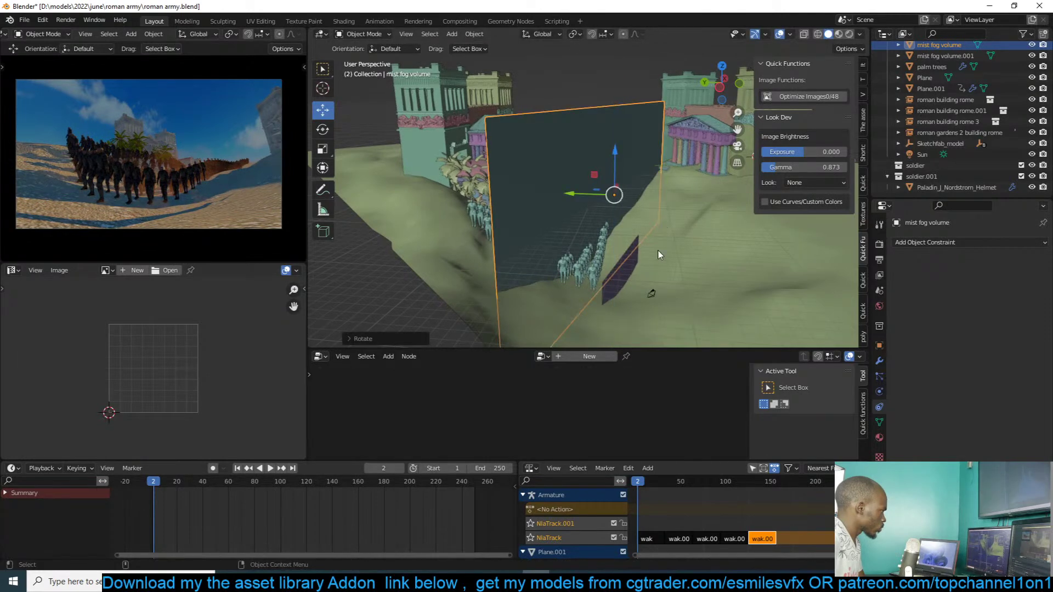
# - Set the shadow mode of the mist fog volume's Material.001 to None
pyautogui.click(880, 437)
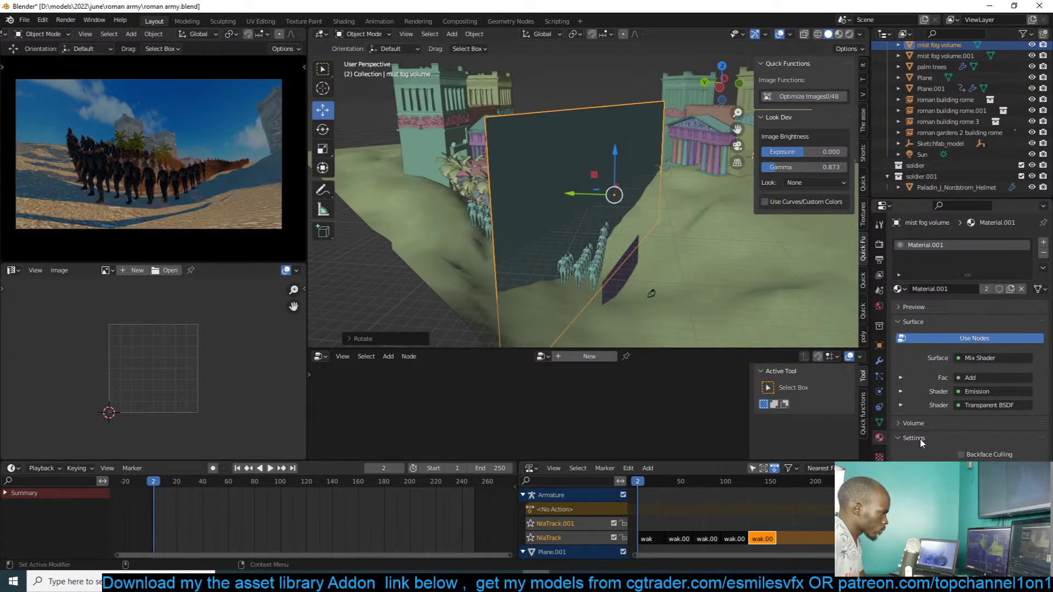
pyautogui.scroll(-3, 922, 437)
pyautogui.click(966, 422)
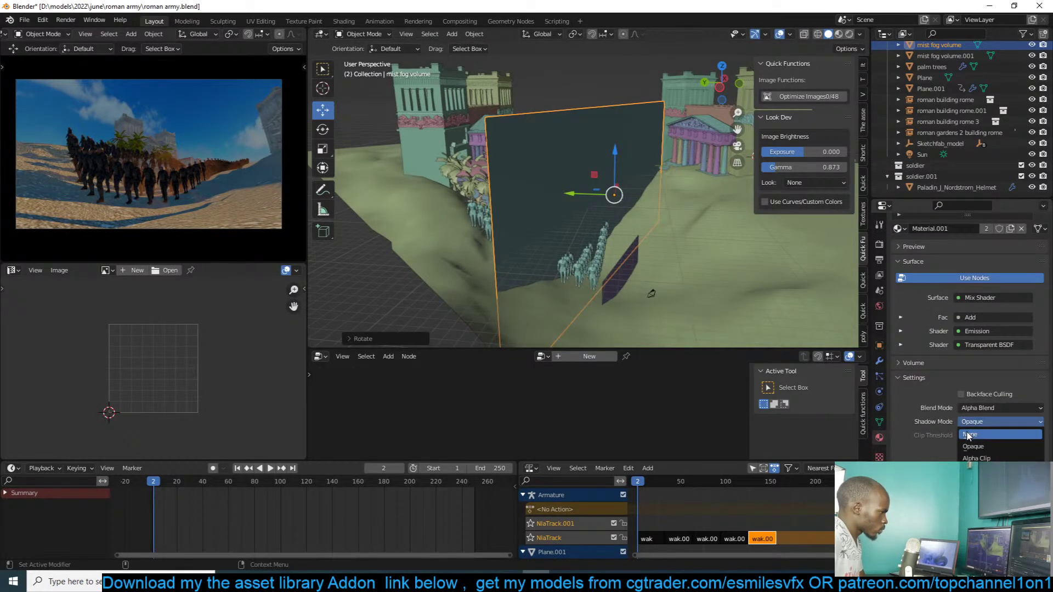
pyautogui.click(970, 434)
# - Move the mist fog volume plane slightly and play the animation to check the soldiers passing it
pyautogui.press('g')
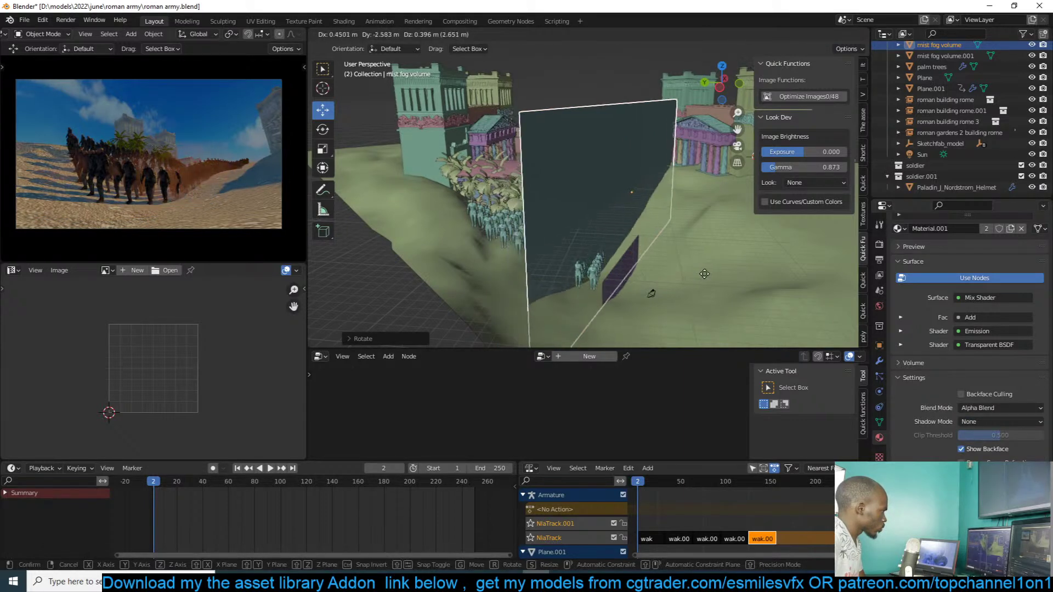
pyautogui.click(699, 275)
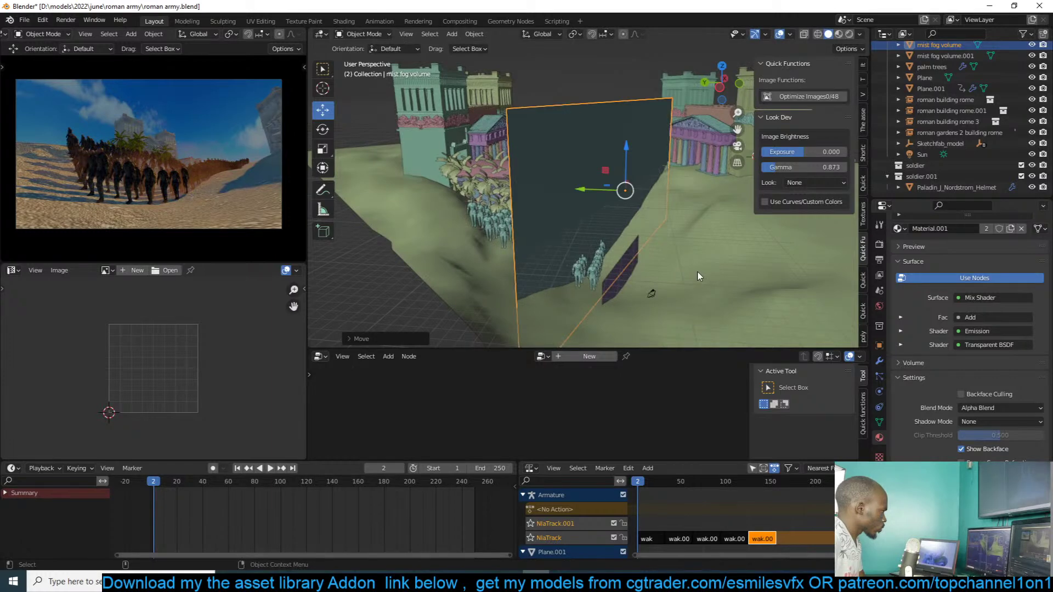
pyautogui.press('space')
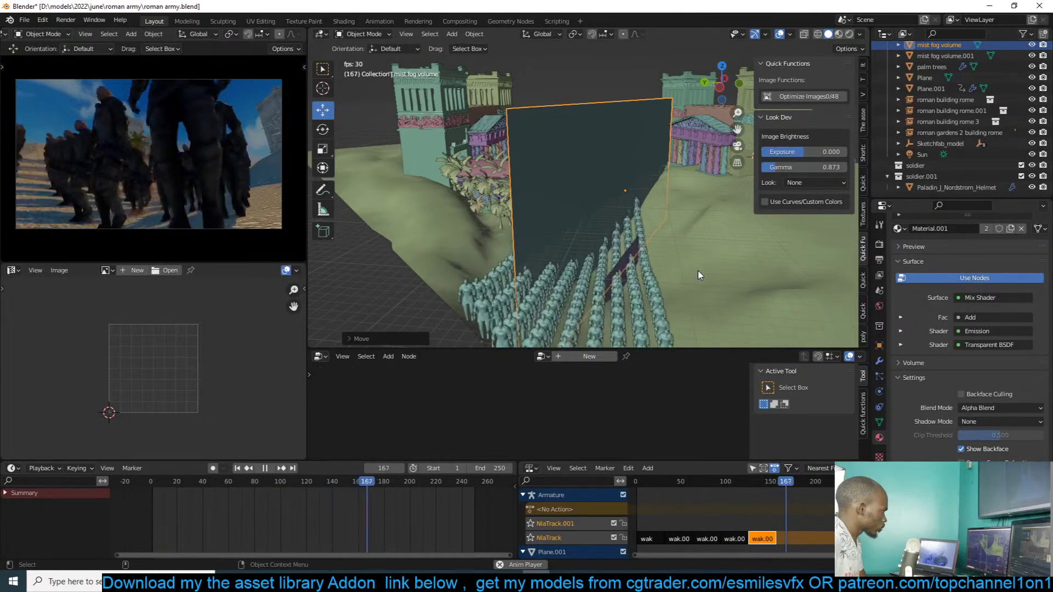
pyautogui.press('Escape')
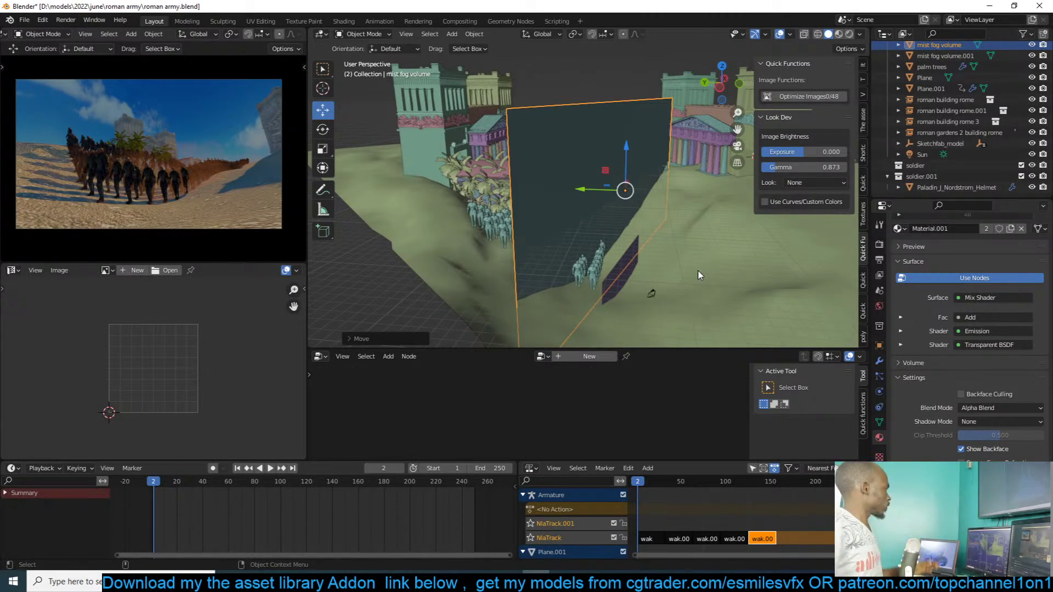
# - Save the file and select the army object, Plane.001
pyautogui.hotkey('ctrl', 's')
pyautogui.moveTo(672, 228); pyautogui.dragTo(649, 267, button='middle')
pyautogui.scroll(4, 678, 241)
pyautogui.click(677, 241)
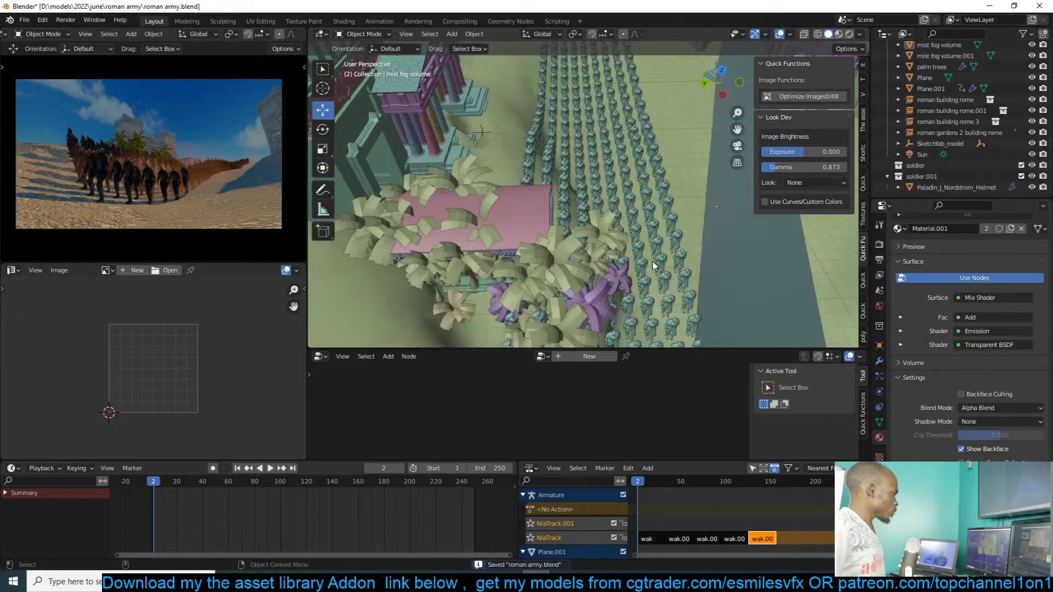
pyautogui.click(649, 269)
# - Move the Object Info node away from the Instance on Points node to make room between them
pyautogui.moveTo(553, 422); pyautogui.dragTo(617, 392, button='middle')
pyautogui.scroll(4, 617, 391)
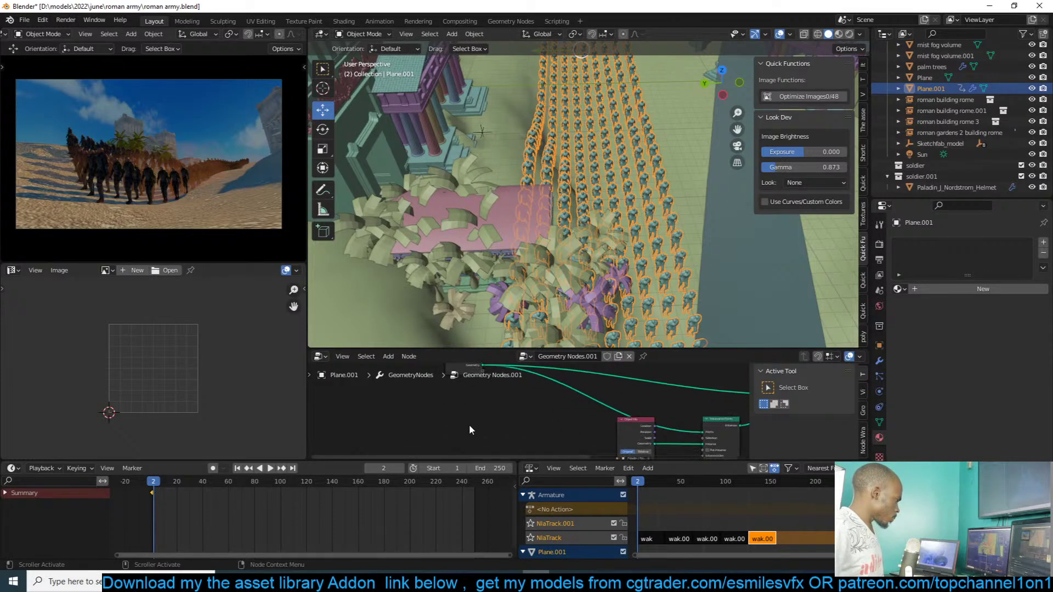
pyautogui.moveTo(470, 430); pyautogui.dragTo(470, 454, button='middle')
pyautogui.click(456, 393)
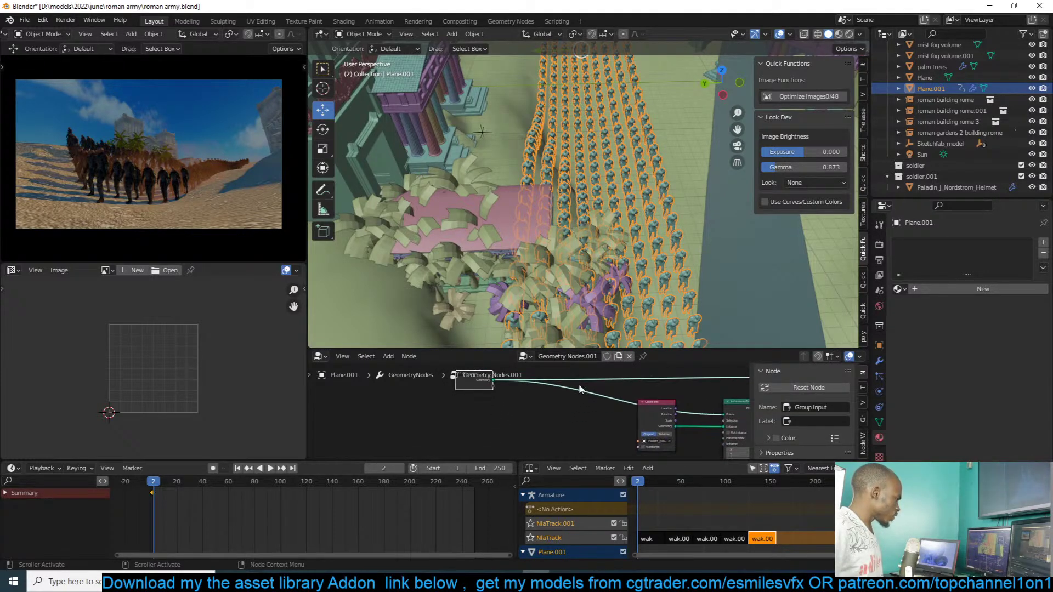
pyautogui.moveTo(652, 415); pyautogui.dragTo(534, 433)
pyautogui.moveTo(631, 185); pyautogui.dragTo(614, 158, button='middle')
pyautogui.moveTo(594, 424); pyautogui.dragTo(545, 406, button='middle')
pyautogui.moveTo(518, 406); pyautogui.dragTo(431, 396)
pyautogui.moveTo(466, 409); pyautogui.dragTo(481, 401, button='middle')
pyautogui.scroll(1, 527, 401)
pyautogui.scroll(1, 550, 383)
pyautogui.moveTo(653, 402); pyautogui.dragTo(577, 389, button='middle')
# - Enable Pick Instance on the Instance on Points node and add a Random Value node
pyautogui.hotkey('shift', 'a')
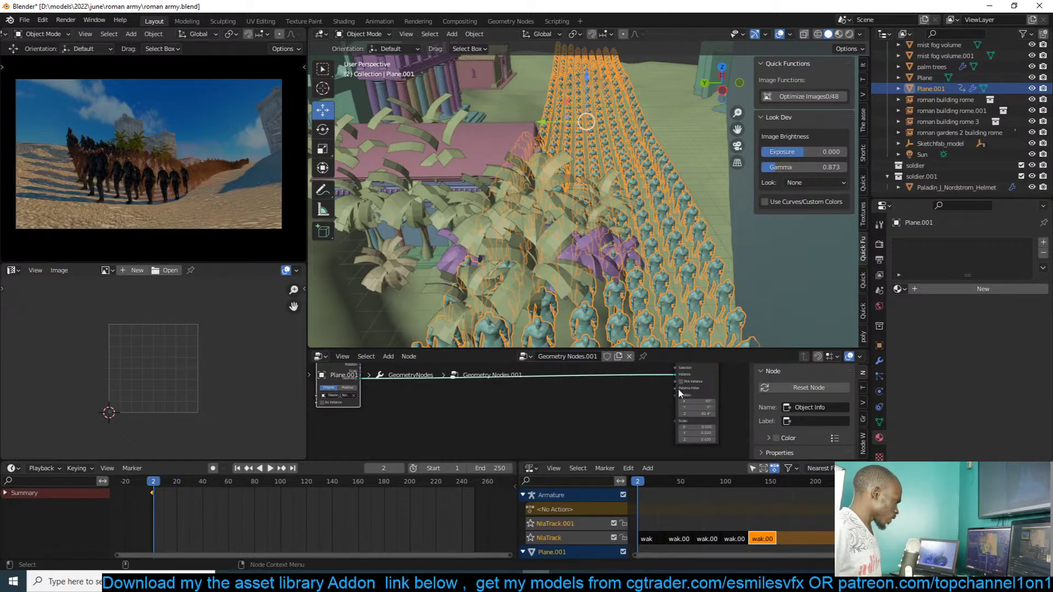
pyautogui.click(682, 381)
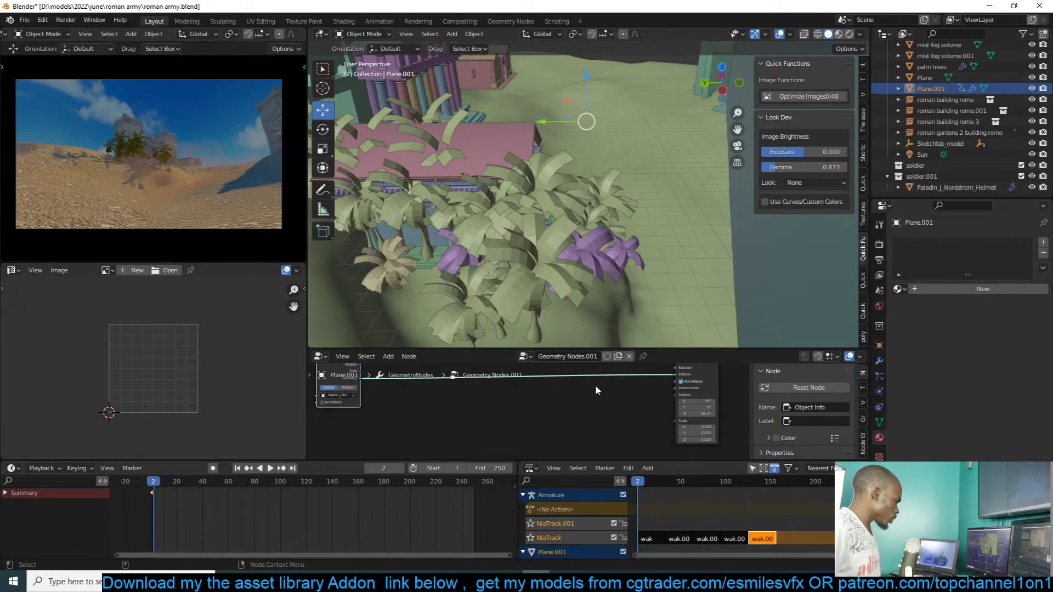
pyautogui.scroll(1, 595, 387)
pyautogui.hotkey('shift', 'a')
pyautogui.click(514, 343)
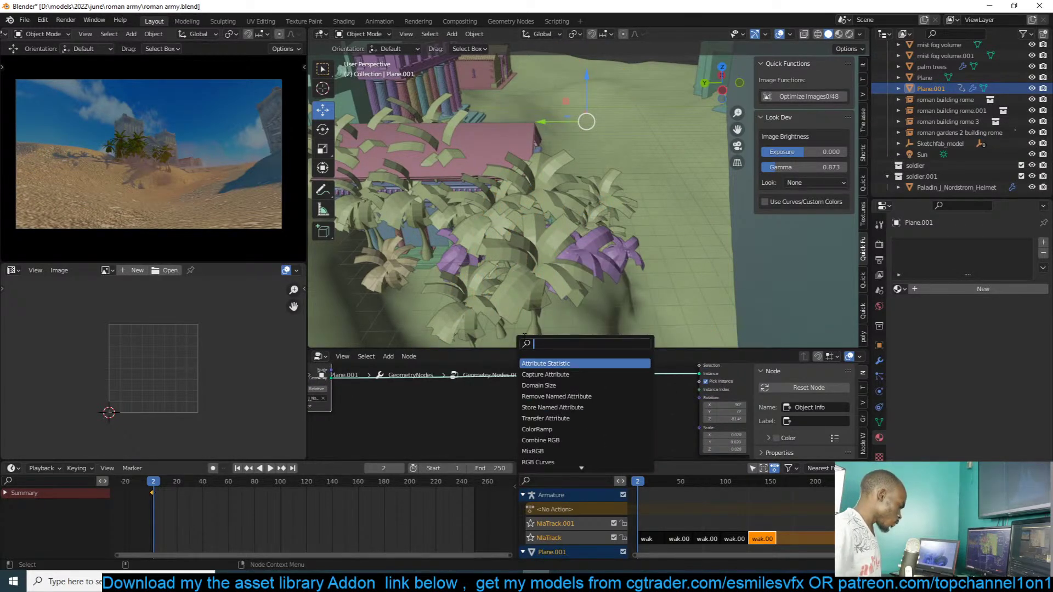
pyautogui.write('random')
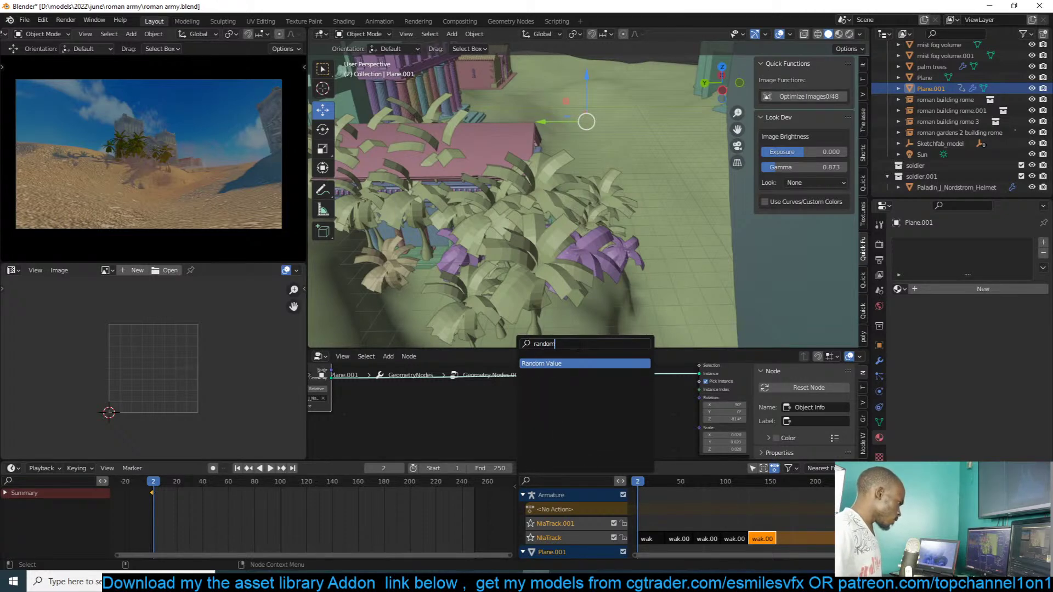
pyautogui.press('Return')
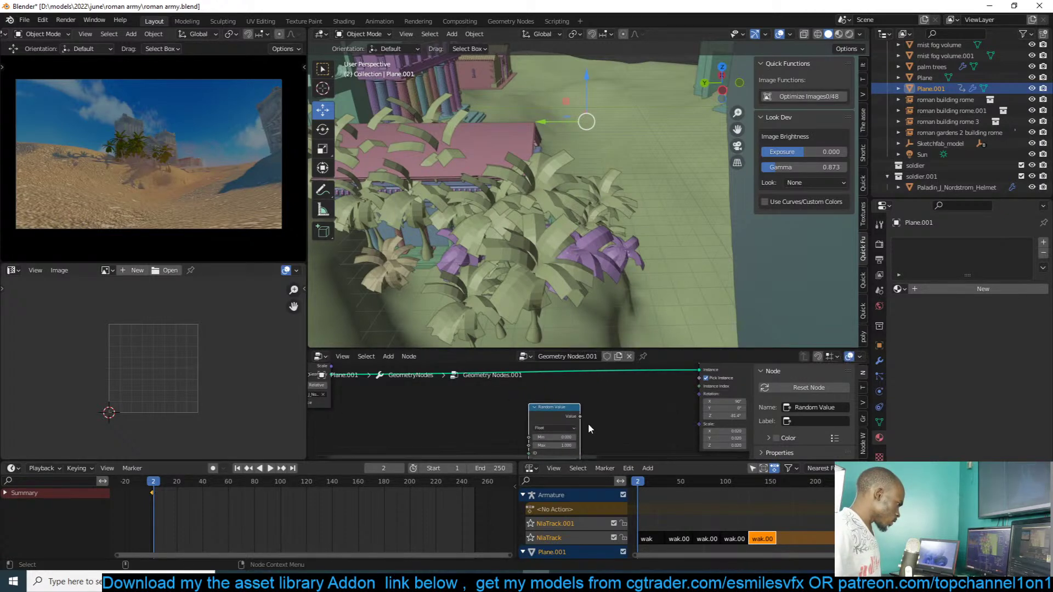
# - Set the Random Value node to Boolean with a probability of about 0.39 and connect it to the Instance on Points node
pyautogui.click(583, 410)
pyautogui.click(571, 419)
pyautogui.click(558, 458)
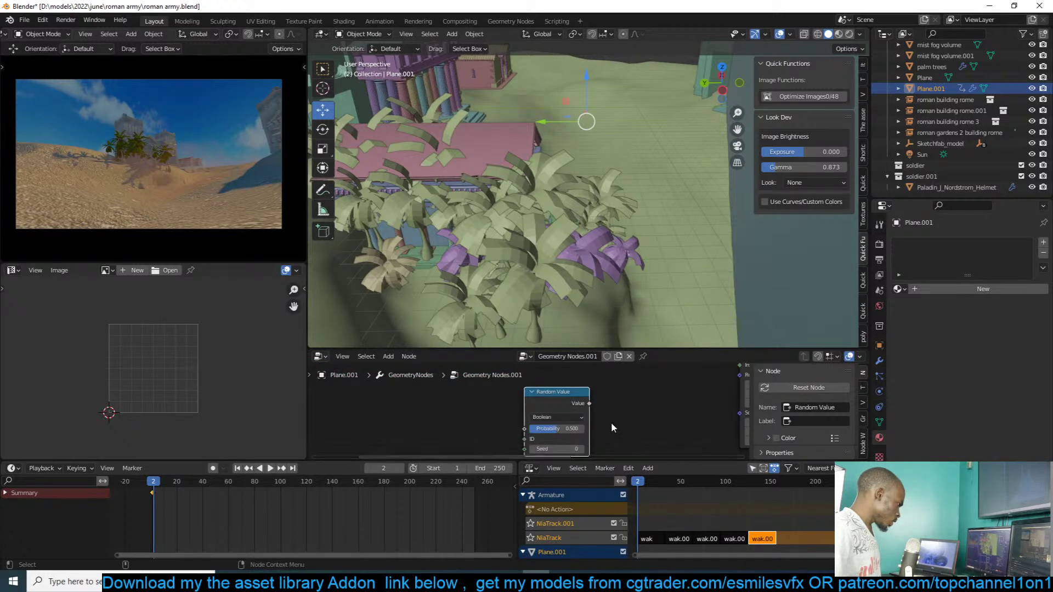
pyautogui.scroll(-2, 571, 411)
pyautogui.moveTo(669, 384); pyautogui.dragTo(682, 420)
pyautogui.moveTo(579, 420); pyautogui.dragTo(656, 349, button='middle')
pyautogui.moveTo(636, 411)
pyautogui.mouseDown()
pyautogui.moveTo(625, 411)
pyautogui.moveTo(630, 403)
pyautogui.moveTo(633, 412)
pyautogui.mouseUp()
# - Play the animation to examine the thinned-out army, and switch the viewport to the camera view
pyautogui.press('space')
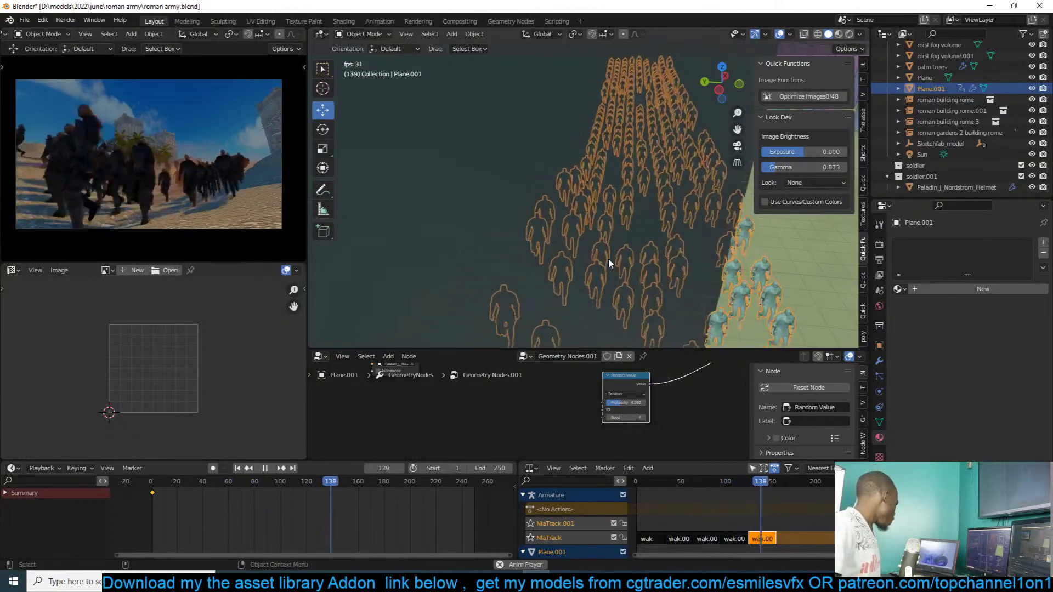
pyautogui.press('Escape')
pyautogui.press('KP_0')
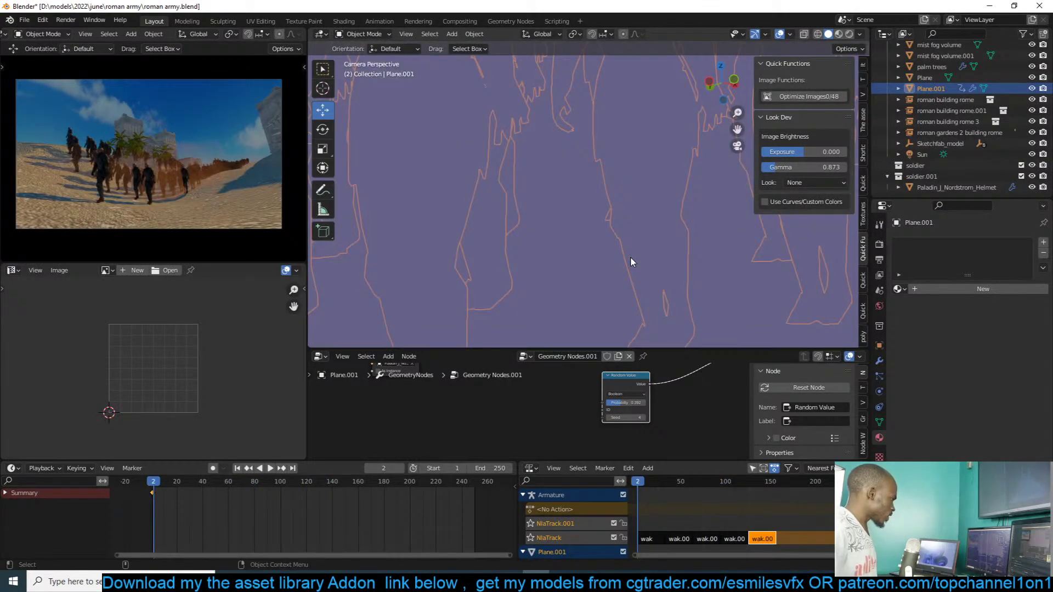
# - Move and rotate the camera to level the view and reframe the marching army
pyautogui.click(716, 235)
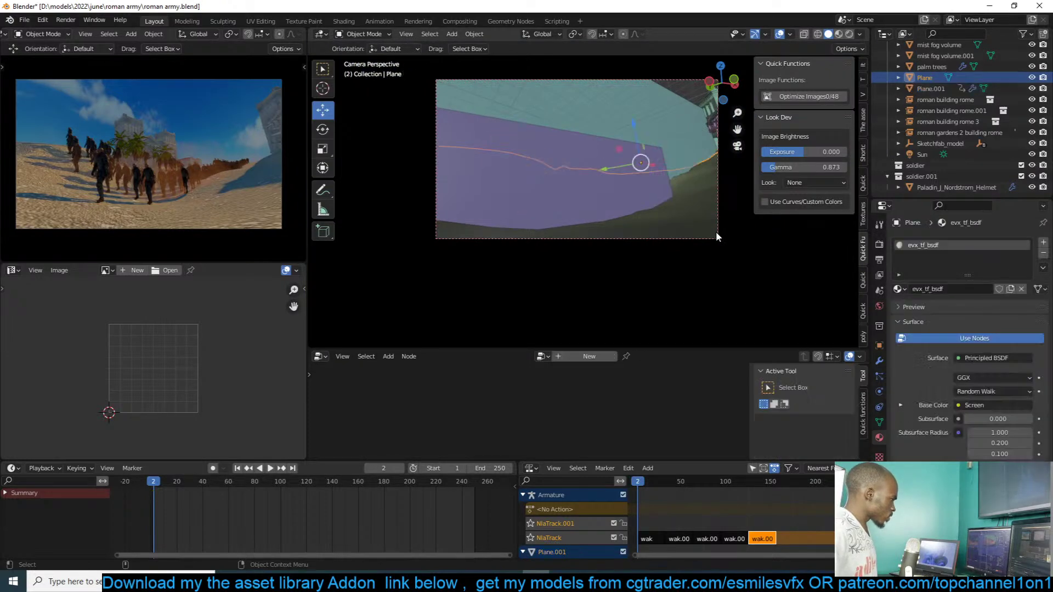
pyautogui.click(718, 238)
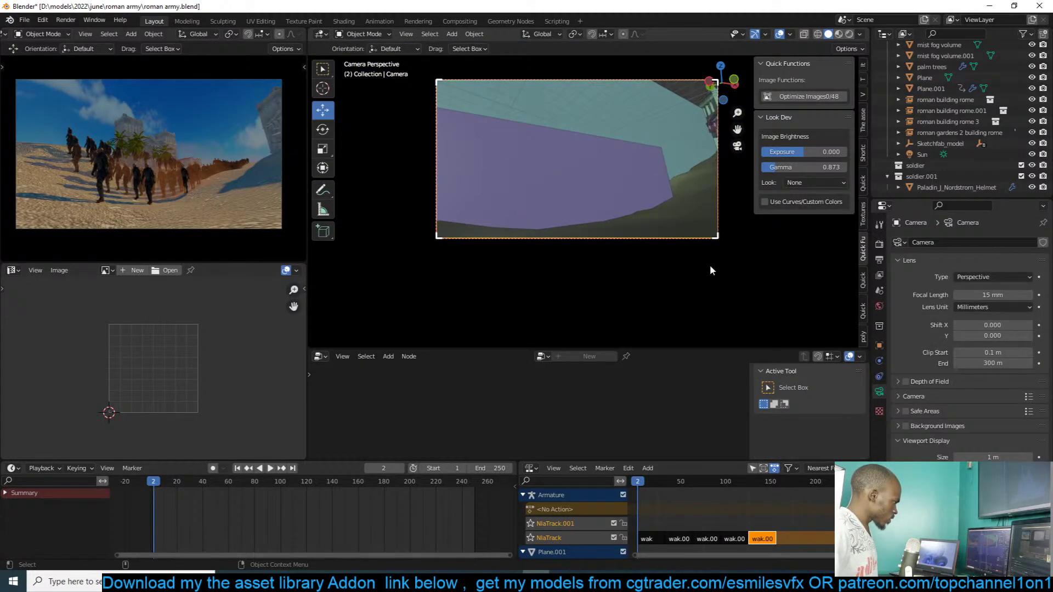
pyautogui.press('g')
pyautogui.click(700, 250)
pyautogui.press('g')
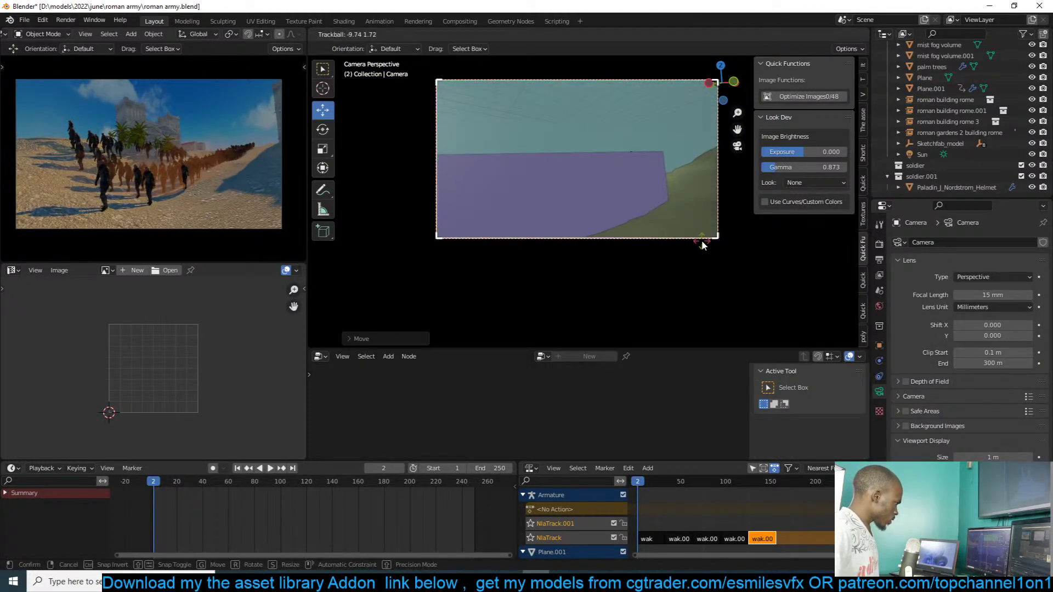
pyautogui.click(669, 245)
# - Play the animation to examine the army's spacing through the camera and from above with Plane.001 selected
pyautogui.press('space')
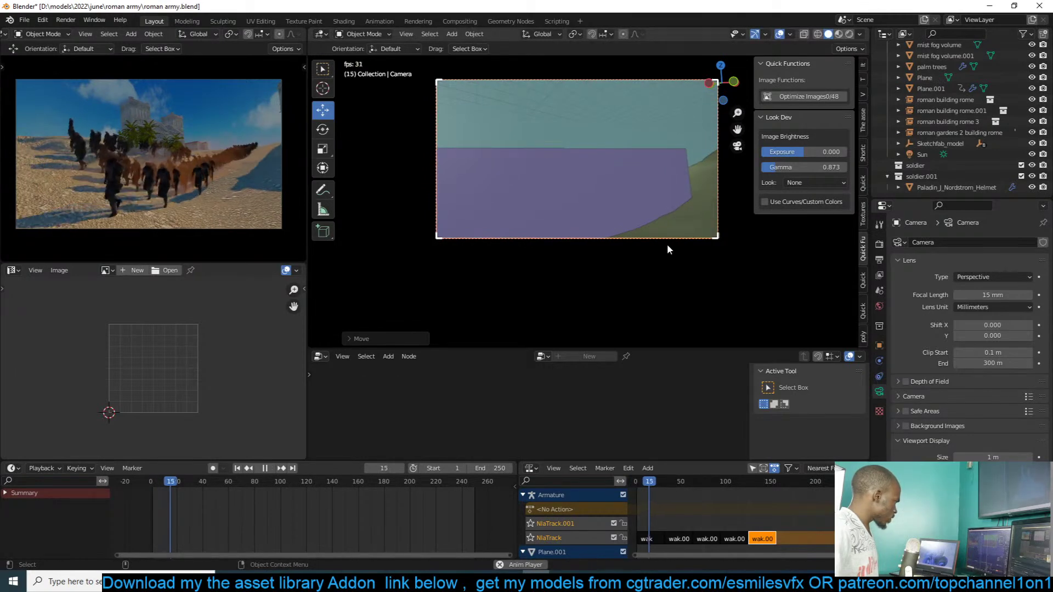
pyautogui.press('space')
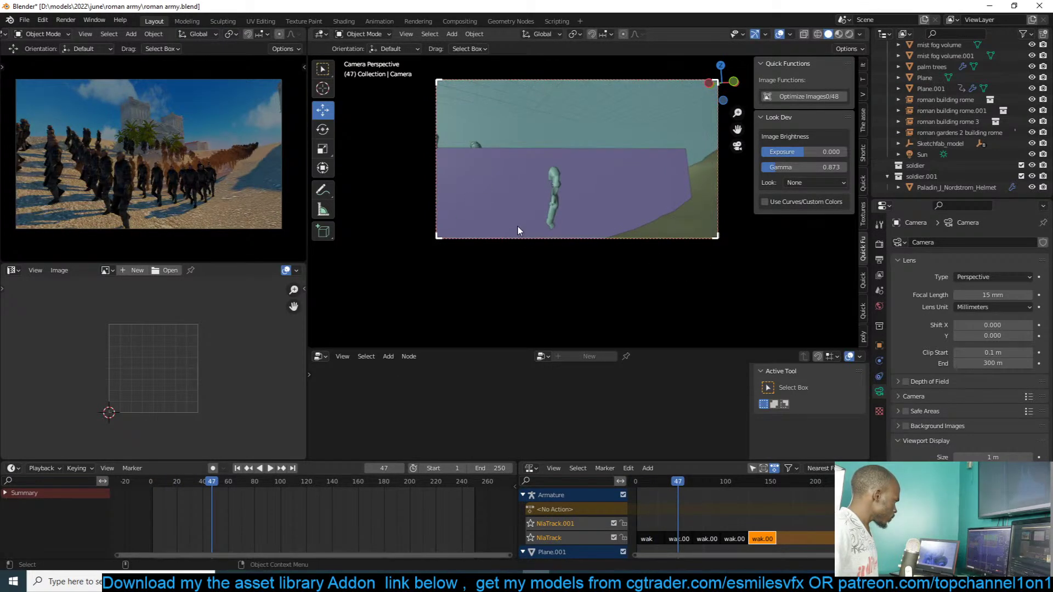
pyautogui.moveTo(530, 225); pyautogui.dragTo(584, 275, button='middle')
pyautogui.click(585, 275)
pyautogui.press('space')
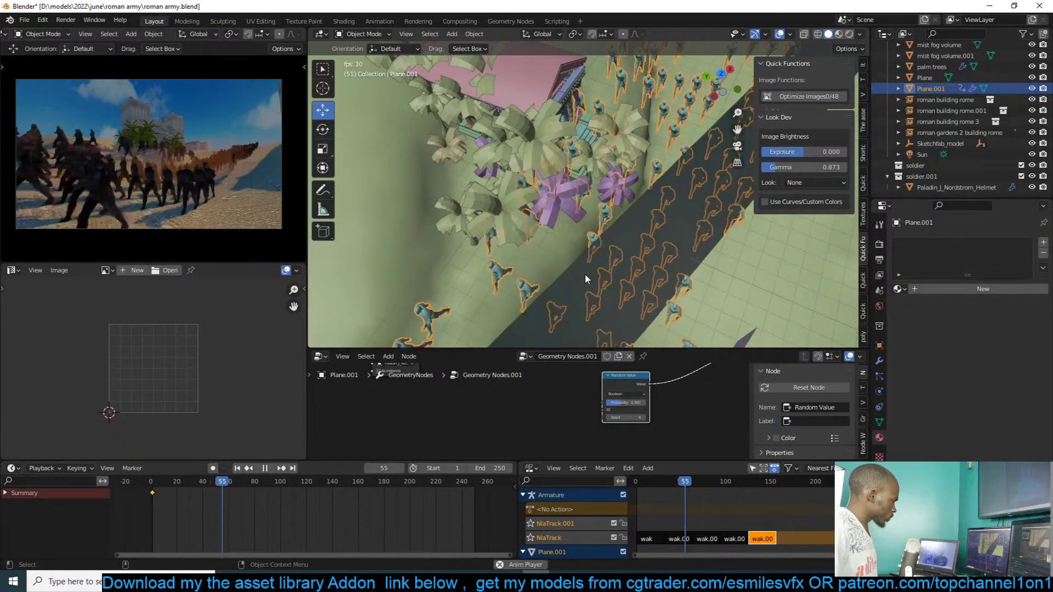
pyautogui.press('Escape')
pyautogui.scroll(-3, 805, 511)
pyautogui.moveTo(805, 512); pyautogui.dragTo(672, 546, button='middle')
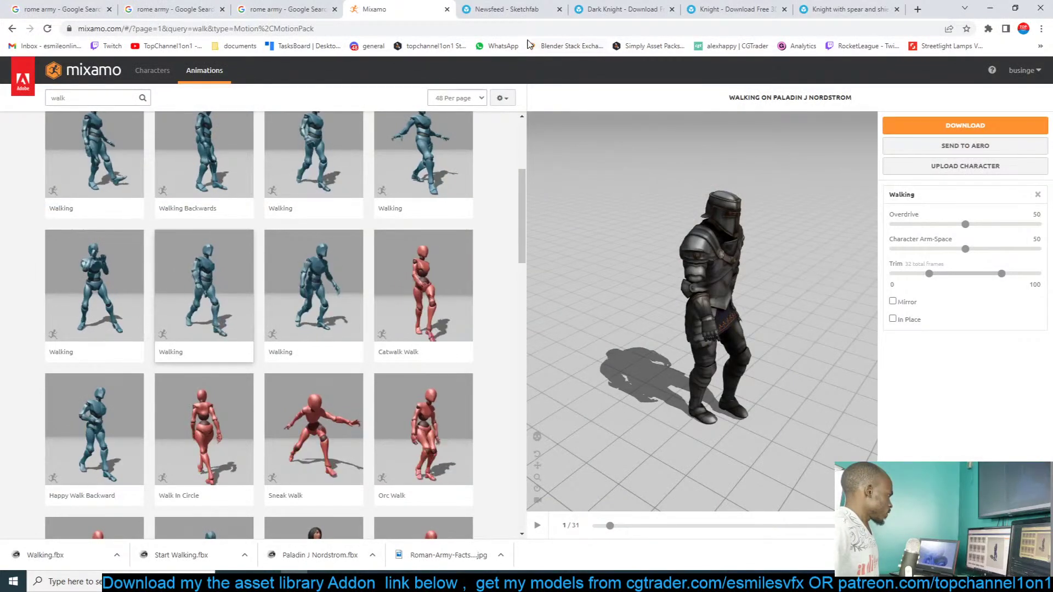
# - Close the Mixamo page, start a fresh Blender session, and load roman army.blend after checking soldier.blend
pyautogui.click(447, 9)
pyautogui.click(537, 580)
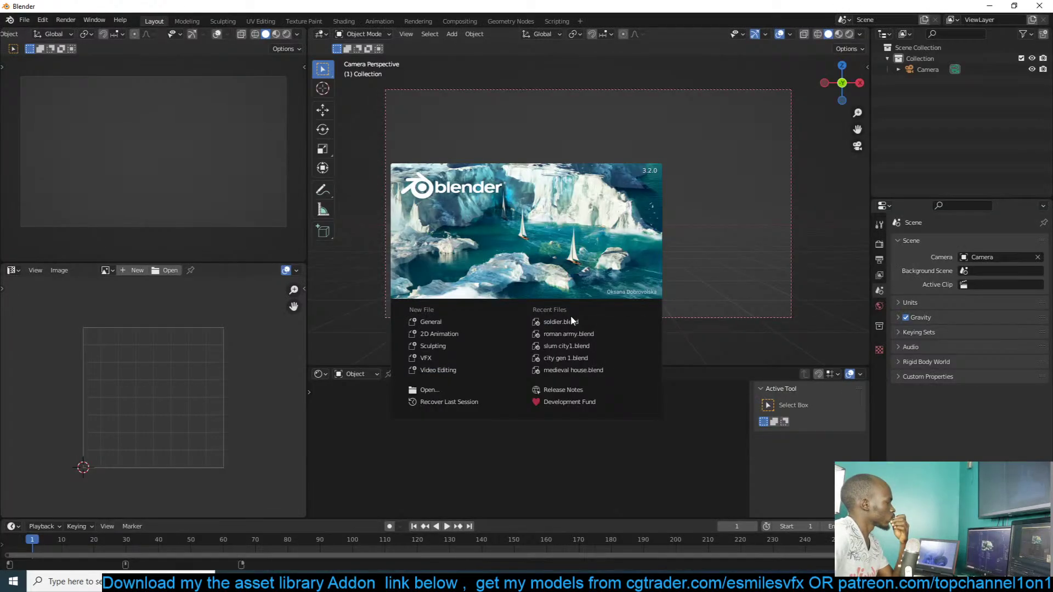
pyautogui.click(561, 322)
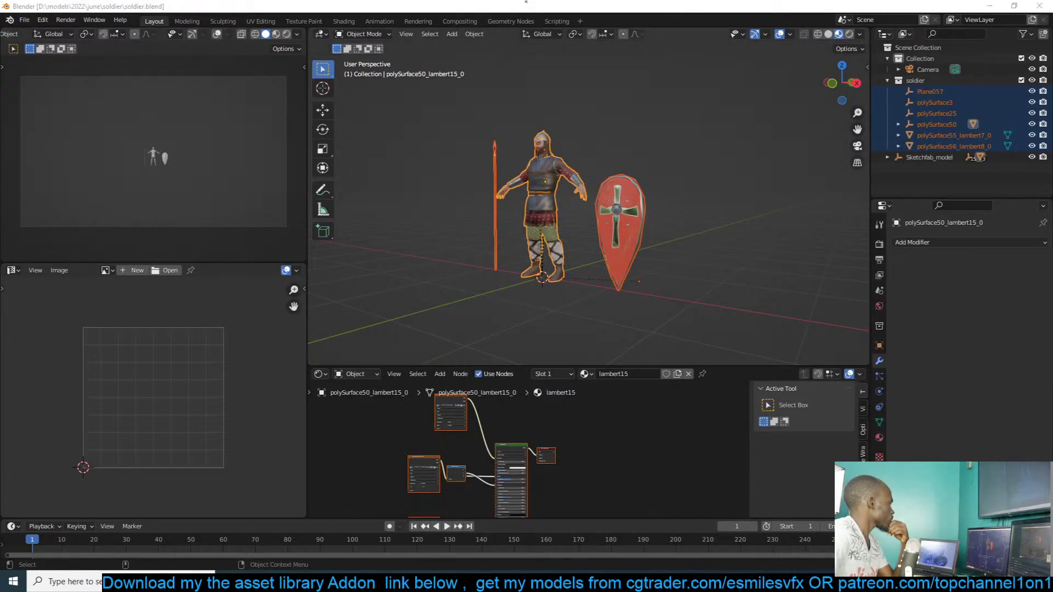
pyautogui.click(25, 20)
pyautogui.moveTo(65, 57)
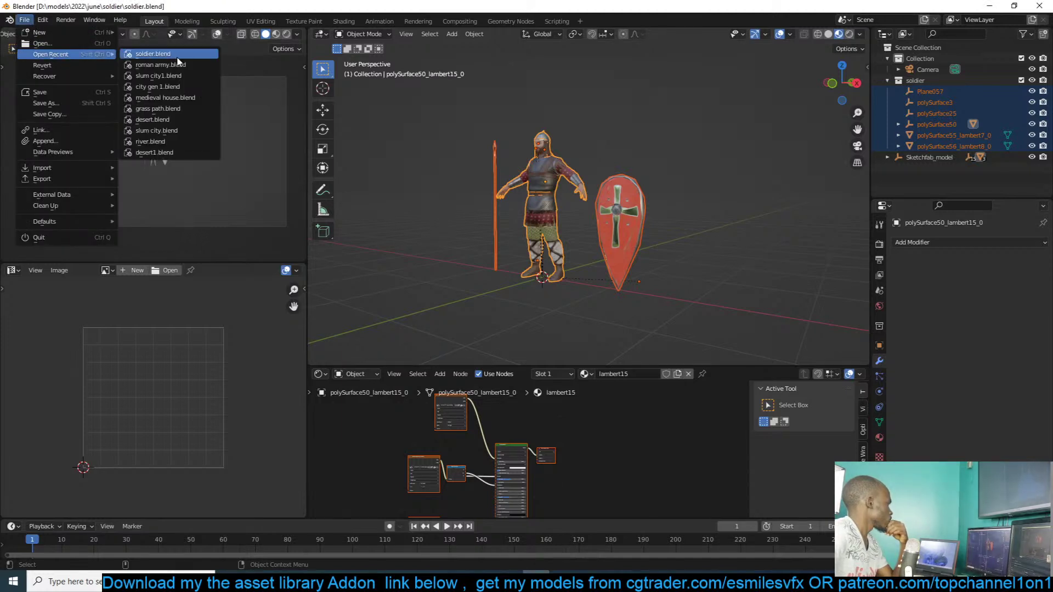
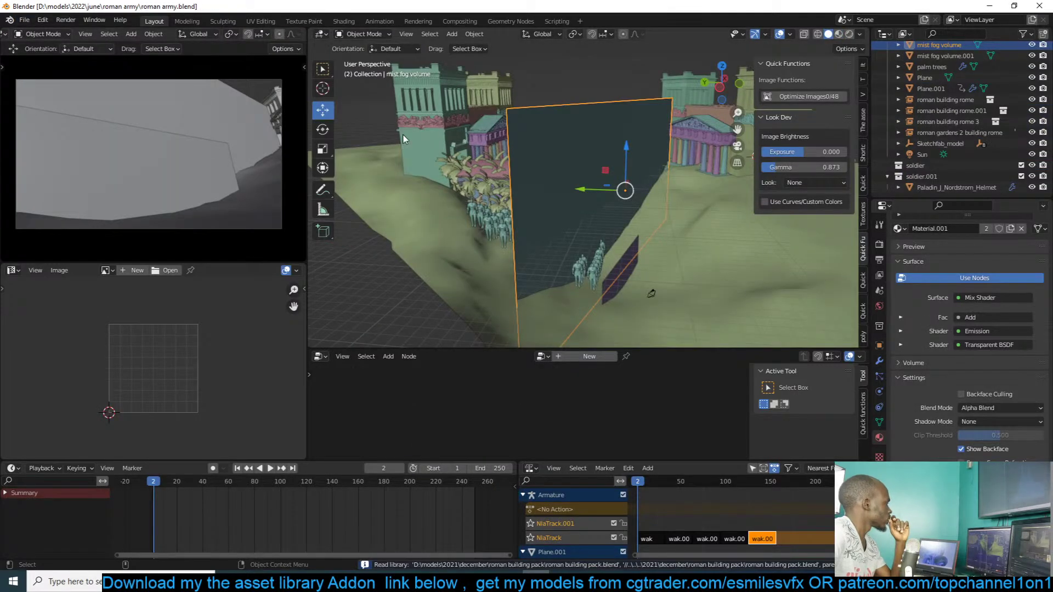
# - Select Paladin_J_Nordstrom_Helmet in the soldier.001 collection, frame it, inspect it in isolation, and save the file
pyautogui.scroll(-3, 584, 134)
pyautogui.scroll(4, 498, 146)
pyautogui.keyDown('shift'); pyautogui.moveTo(585, 136); pyautogui.dragTo(470, 155, button='middle'); pyautogui.keyUp('shift')
pyautogui.scroll(5, 498, 147)
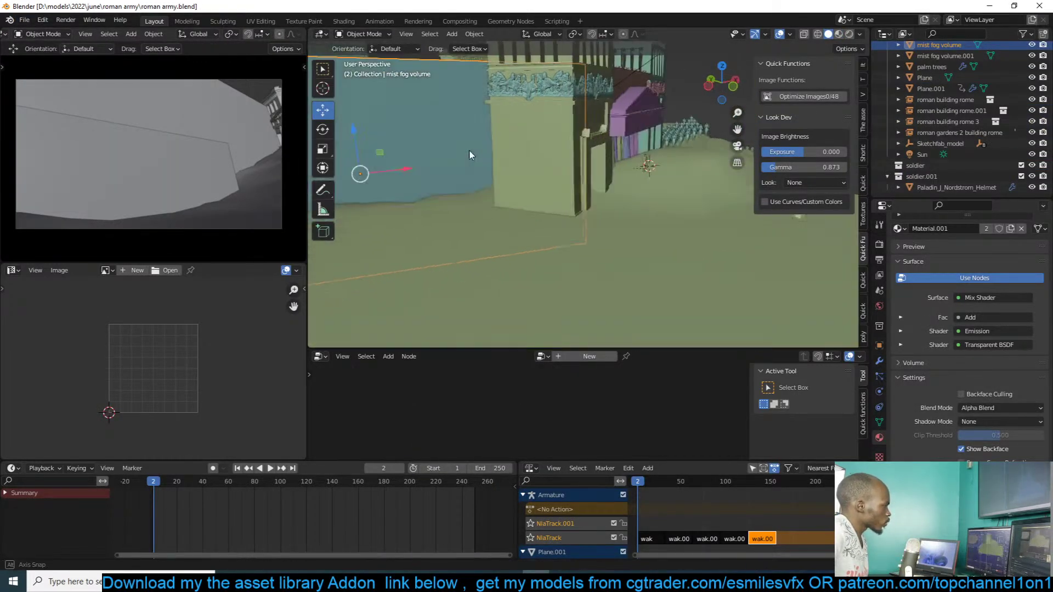
pyautogui.click(917, 178)
pyautogui.click(924, 185)
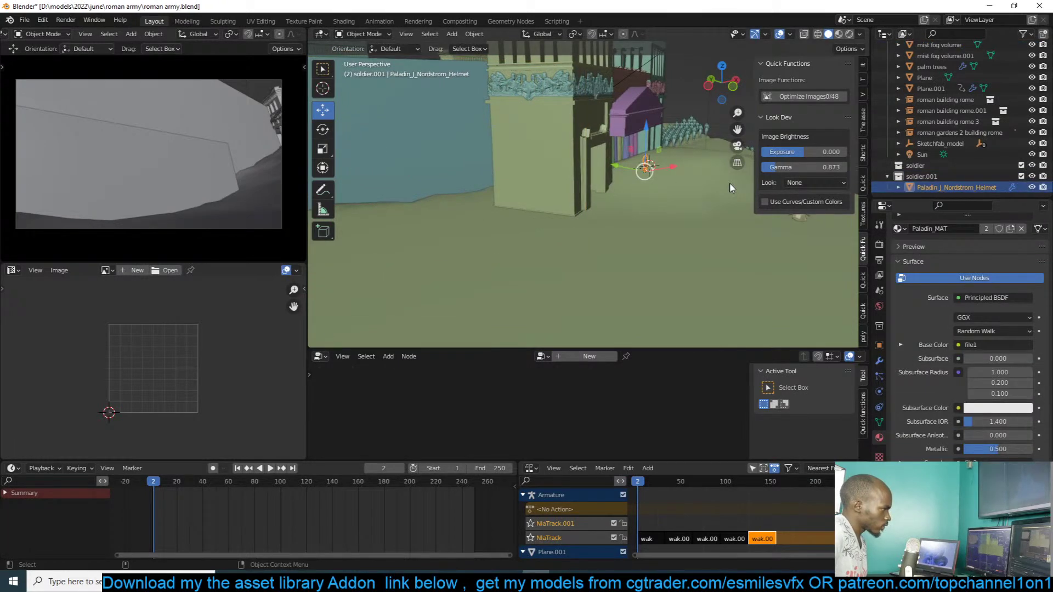
pyautogui.press('KP_Decimal')
pyautogui.press('KP_Divide')
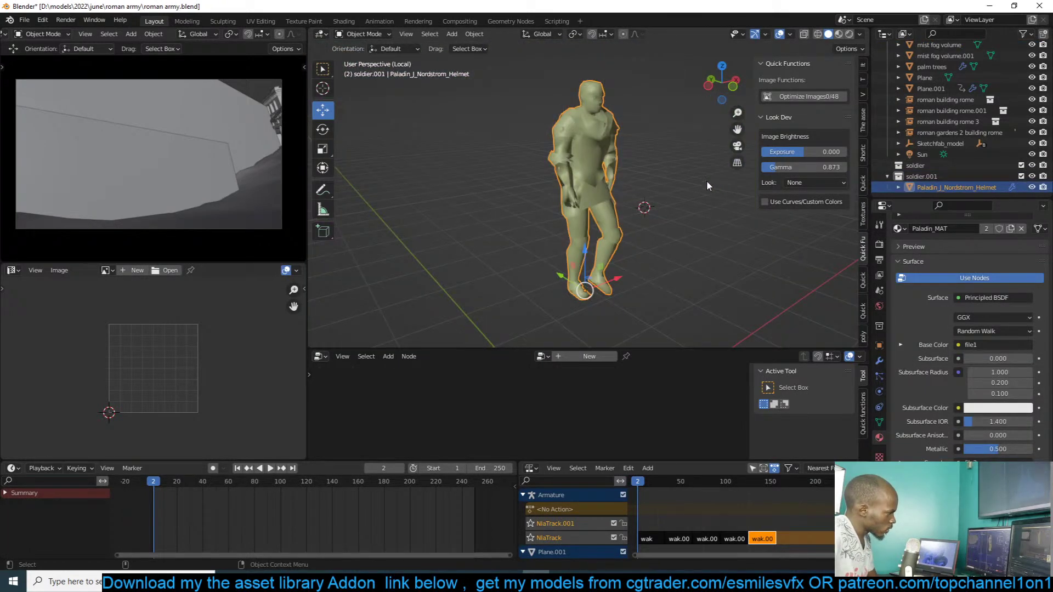
pyautogui.press('KP_Divide')
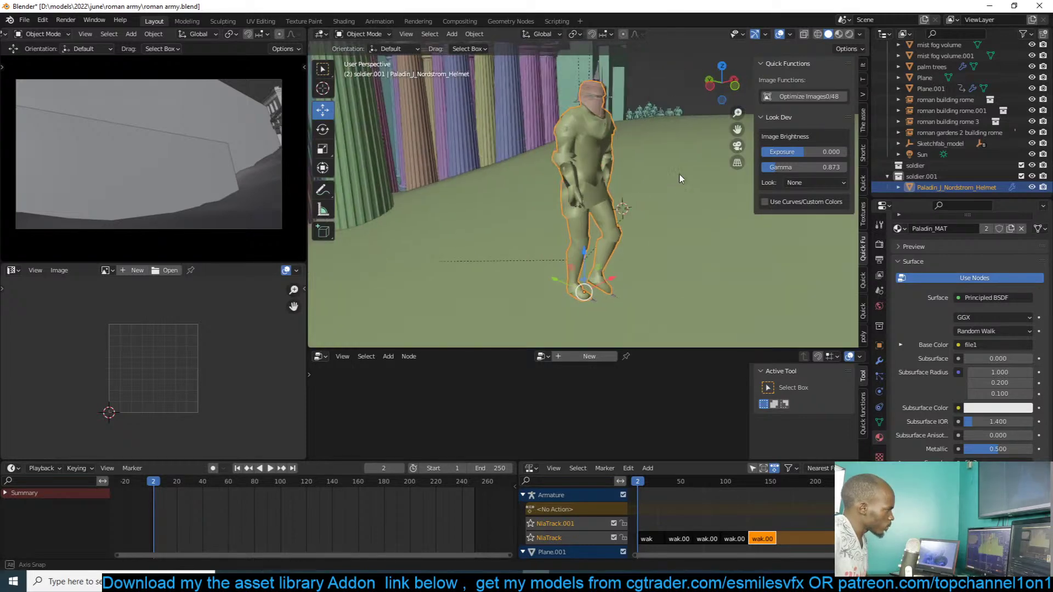
pyautogui.hotkey('ctrl', 's')
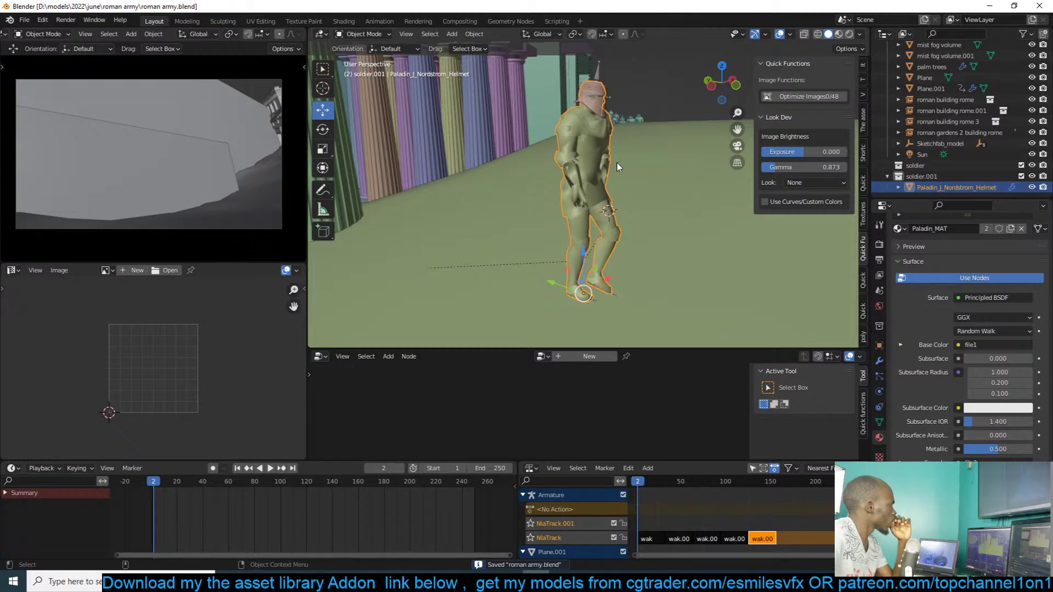
# - Deselect everything, save the file, and display the soldier in Material Preview shading from the front
pyautogui.click(591, 113)
pyautogui.keyDown('shift'); pyautogui.click(589, 128); pyautogui.keyUp('shift')
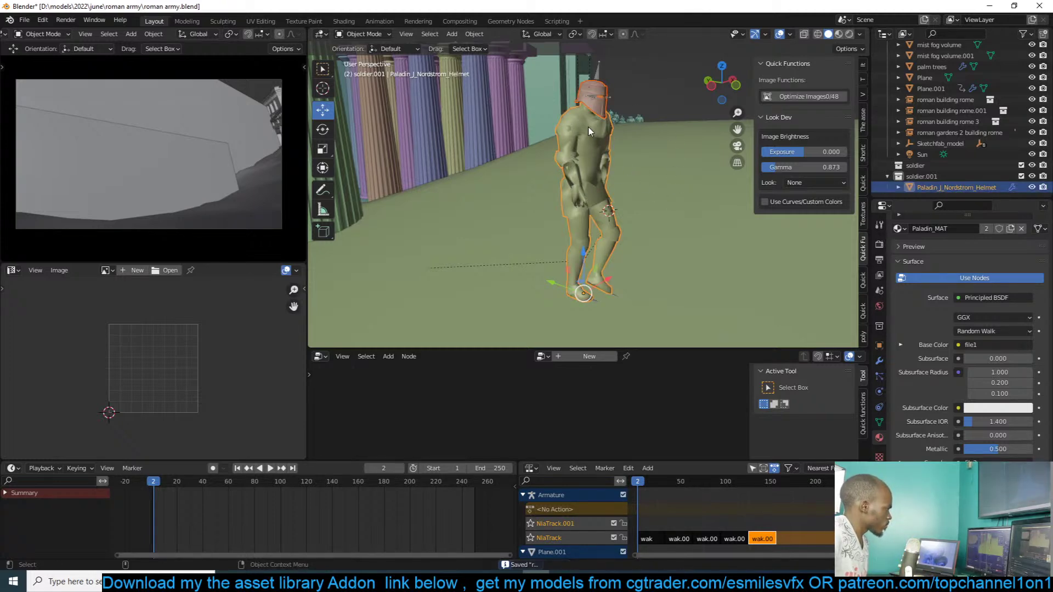
pyautogui.hotkey('alt', 'a')
pyautogui.moveTo(588, 129)
pyautogui.mouseDown(button='middle')
pyautogui.moveTo(667, 134)
pyautogui.moveTo(641, 174)
pyautogui.mouseUp(button='middle')
pyautogui.hotkey('ctrl', 's')
pyautogui.click(838, 34)
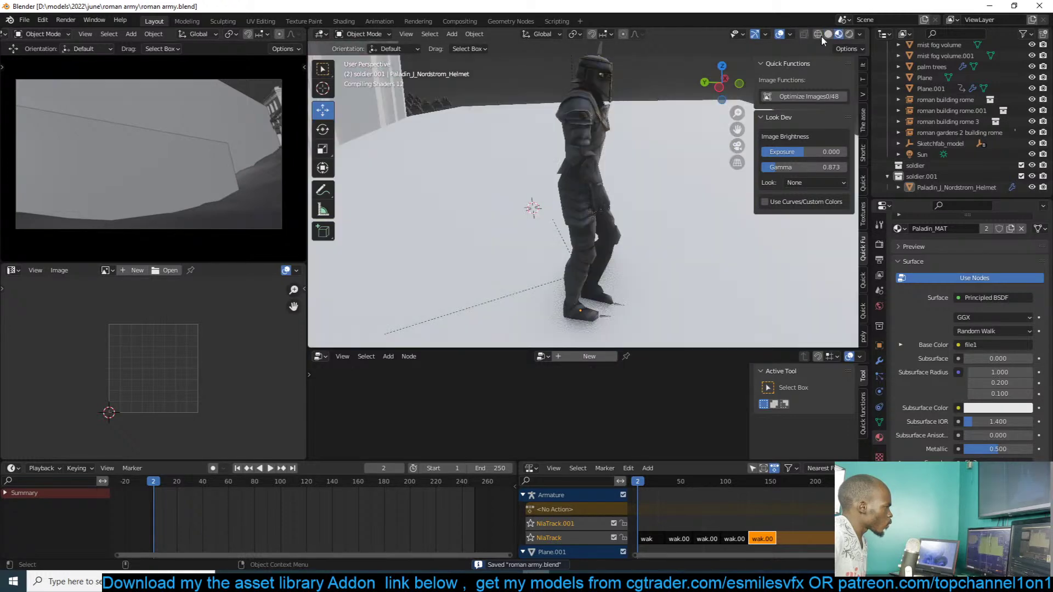
pyautogui.moveTo(573, 103); pyautogui.dragTo(584, 103, button='middle')
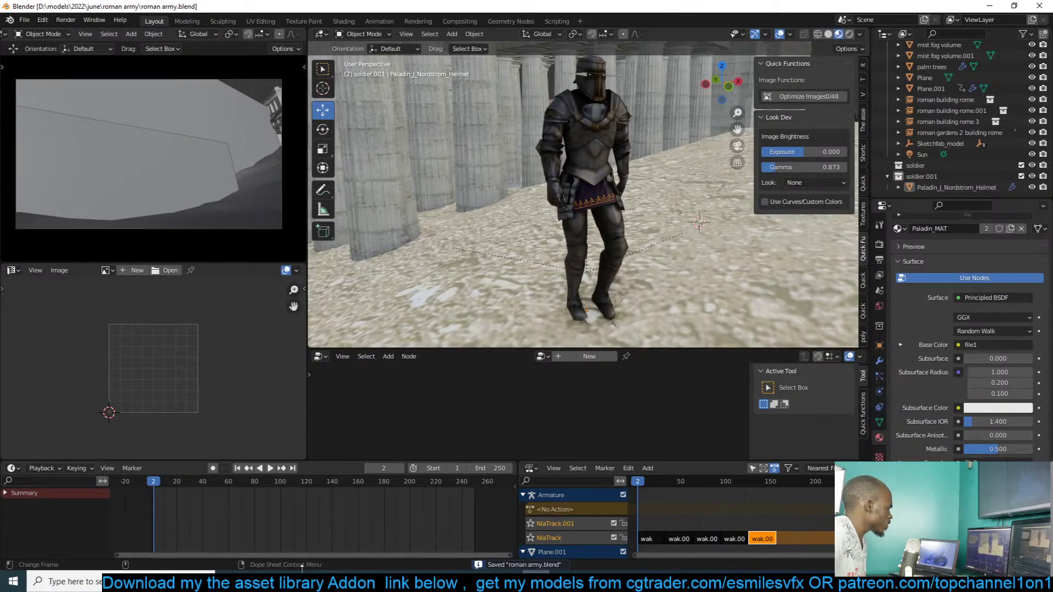
# - Switch to the browser to examine the Roman army reference photo, and return to Blender
pyautogui.hotkey('alt', 'Tab')
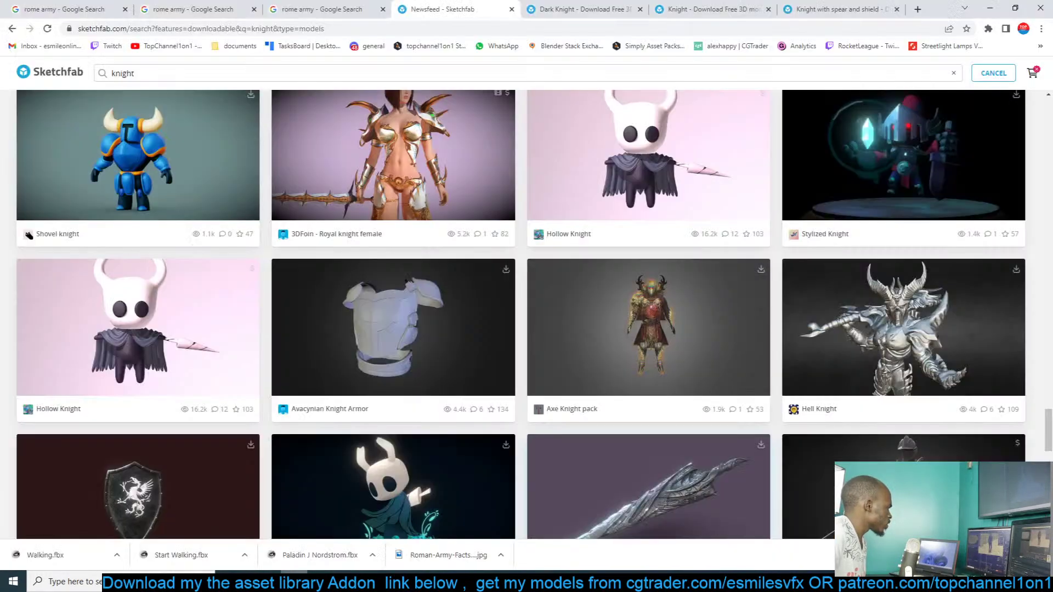
pyautogui.click(232, 11)
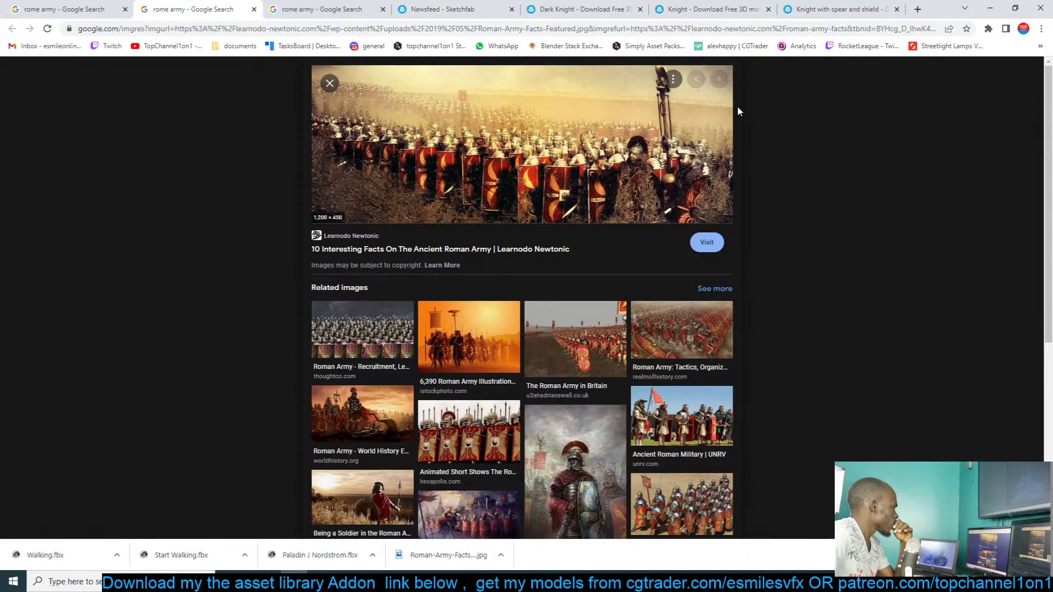
pyautogui.click(990, 8)
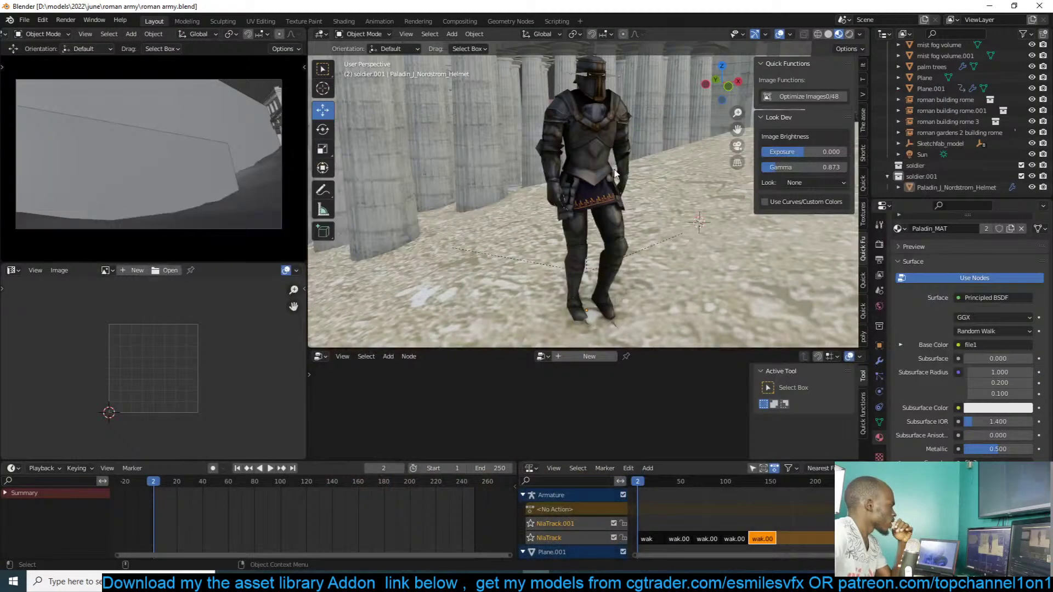
# - Select all linked faces of the soldier's breastplate, collar and shoulder guards in Edit Mode
pyautogui.click(617, 167)
pyautogui.scroll(1, 609, 164)
pyautogui.scroll(3, 543, 160)
pyautogui.moveTo(523, 215); pyautogui.dragTo(581, 201, button='middle')
pyautogui.press('3')
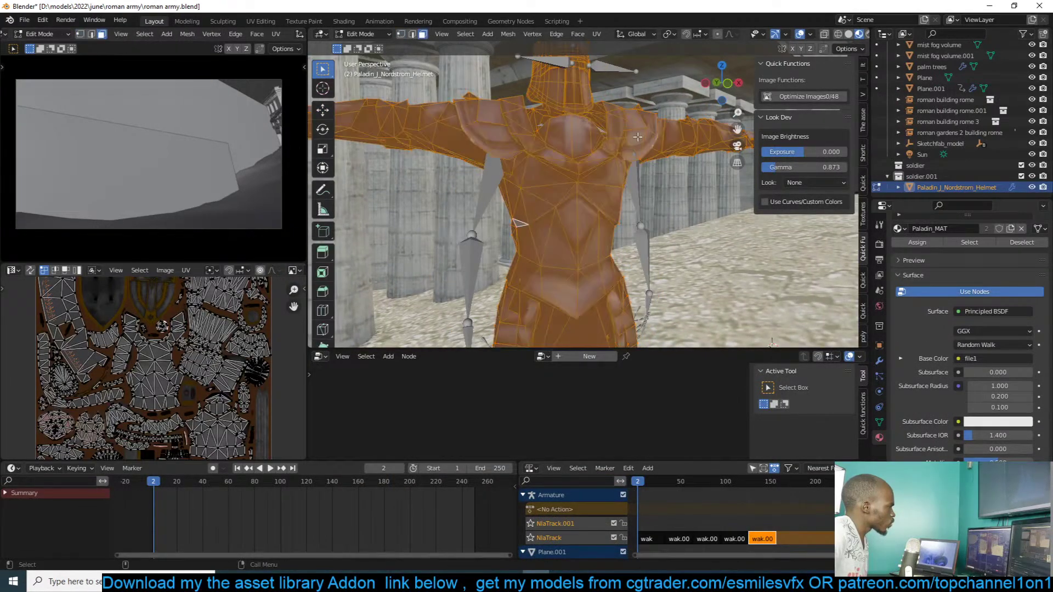
pyautogui.click(633, 142)
pyautogui.keyDown('shift'); pyautogui.click(489, 132); pyautogui.keyUp('shift')
pyautogui.keyDown('shift'); pyautogui.click(510, 124); pyautogui.keyUp('shift')
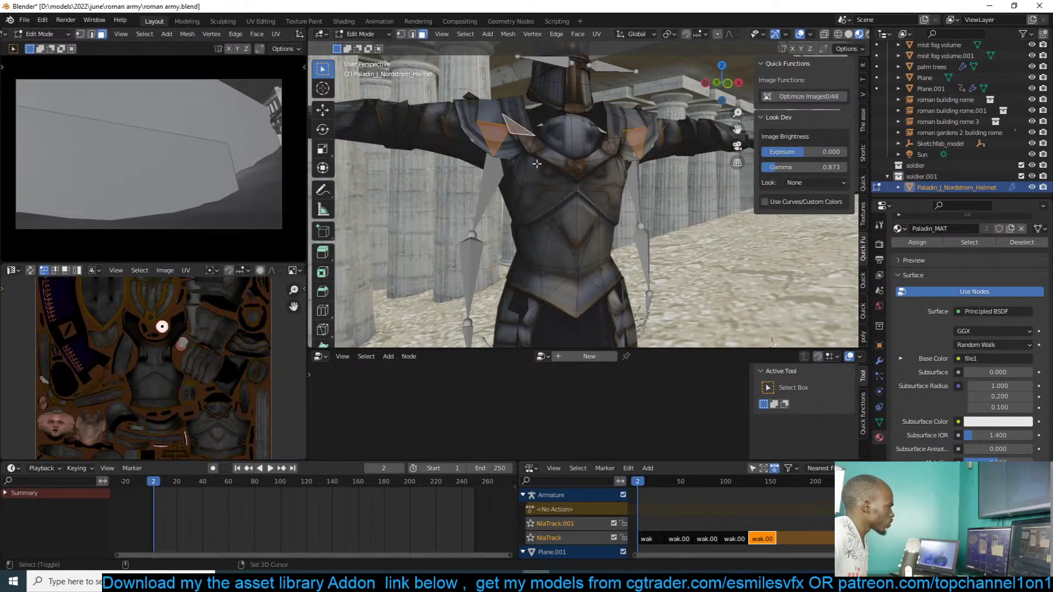
pyautogui.keyDown('shift'); pyautogui.click(570, 180); pyautogui.keyUp('shift')
pyautogui.hotkey('ctrl', 'l')
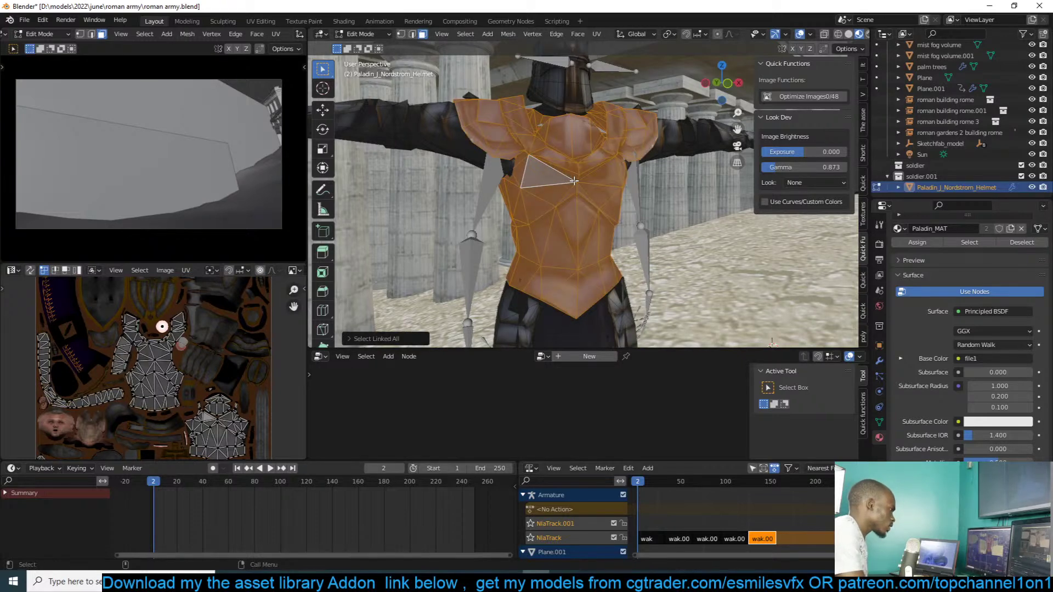
# - Add a new material in a second slot, assign it to the selected armour faces, and return to Object Mode
pyautogui.scroll(3, 991, 311)
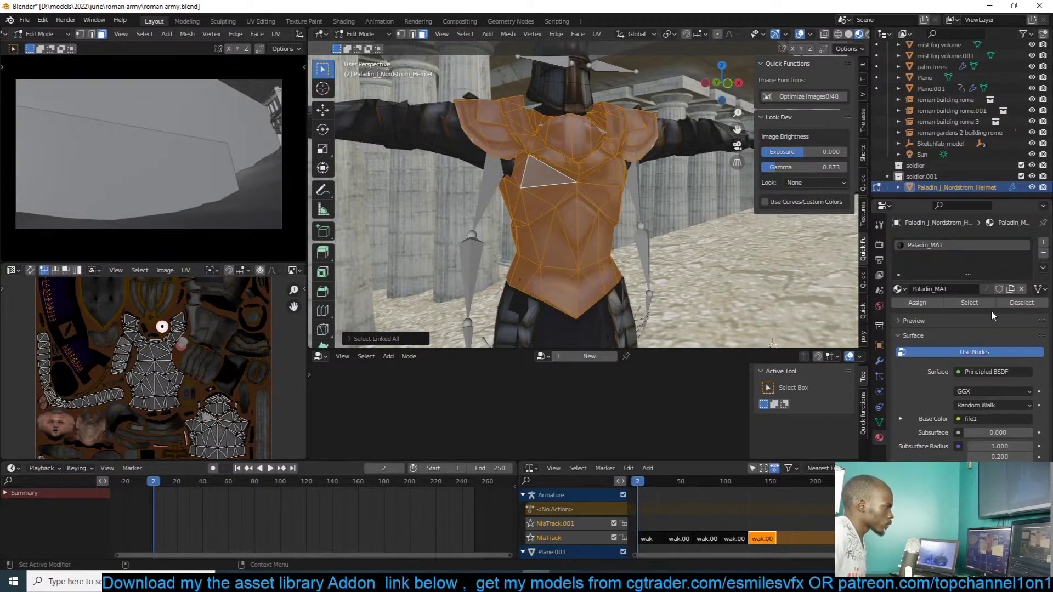
pyautogui.click(1044, 242)
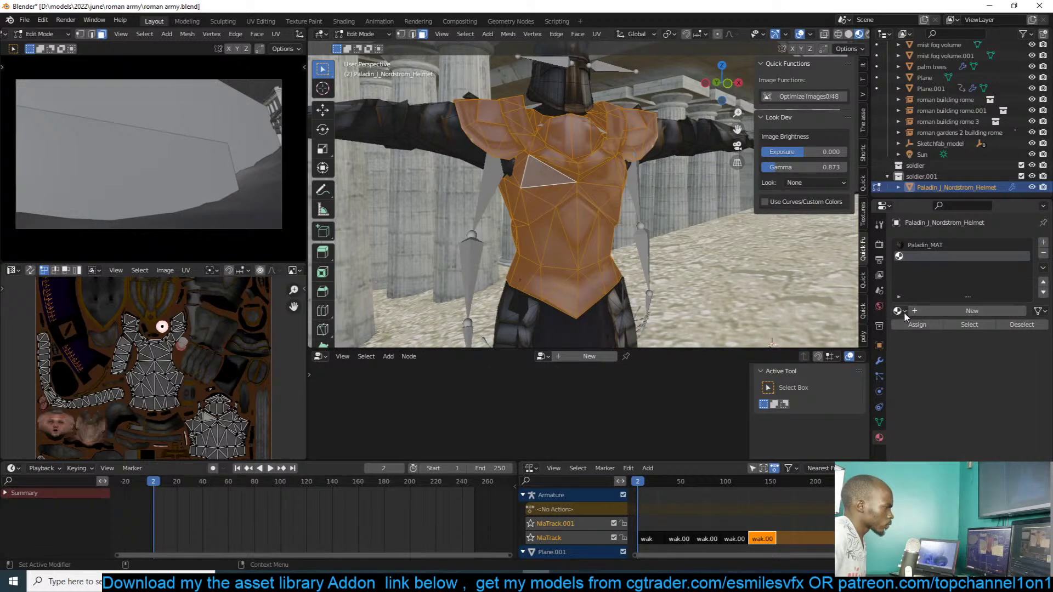
pyautogui.click(927, 311)
pyautogui.click(919, 326)
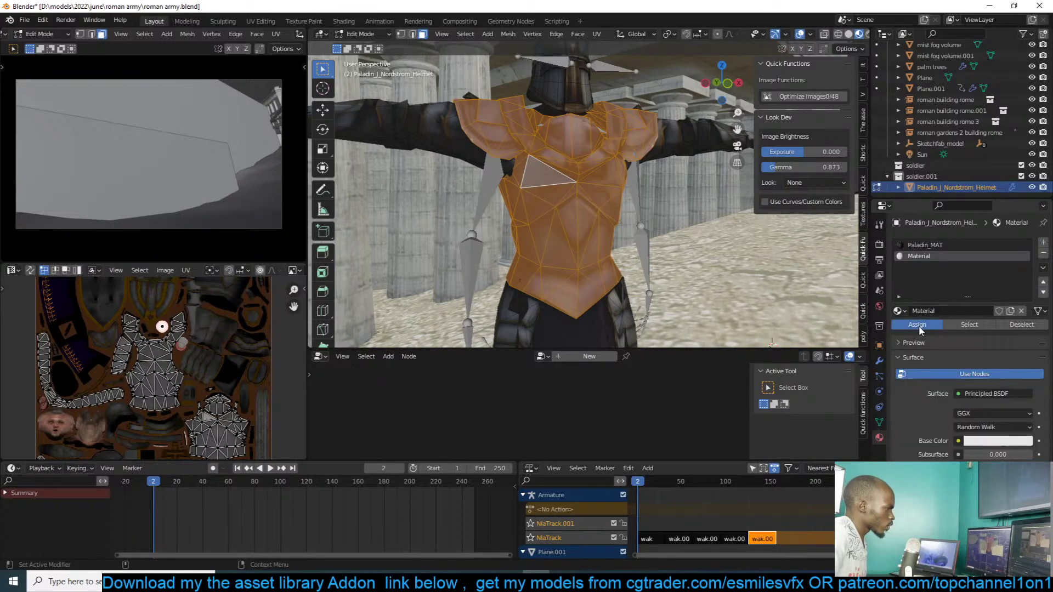
pyautogui.press('Tab')
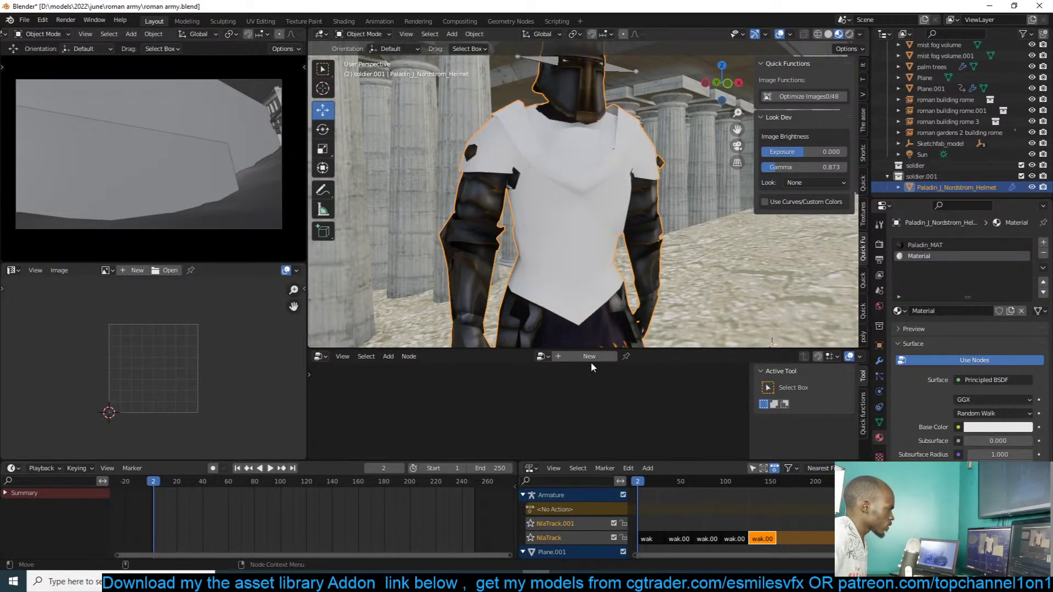
# - Show the new armour material's nodes in the Shader Editor and save the file
pyautogui.click(322, 362)
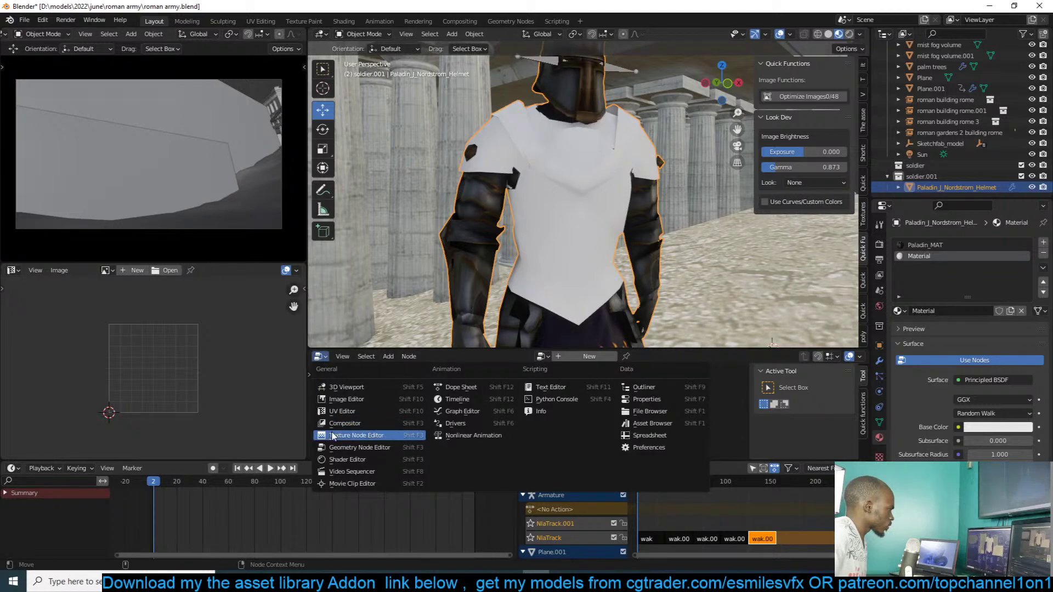
pyautogui.click(351, 450)
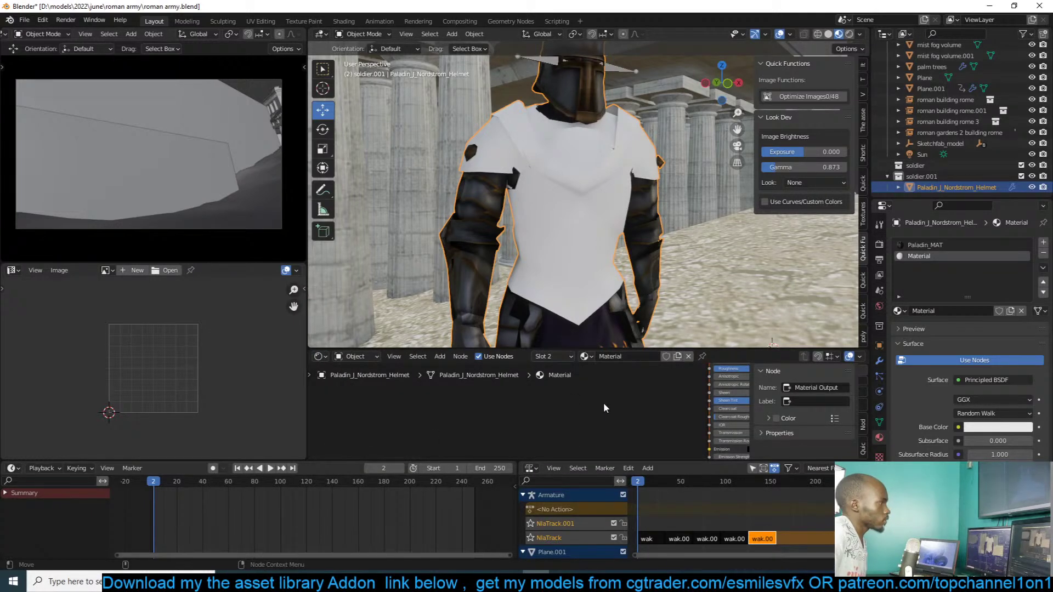
pyautogui.press('Home')
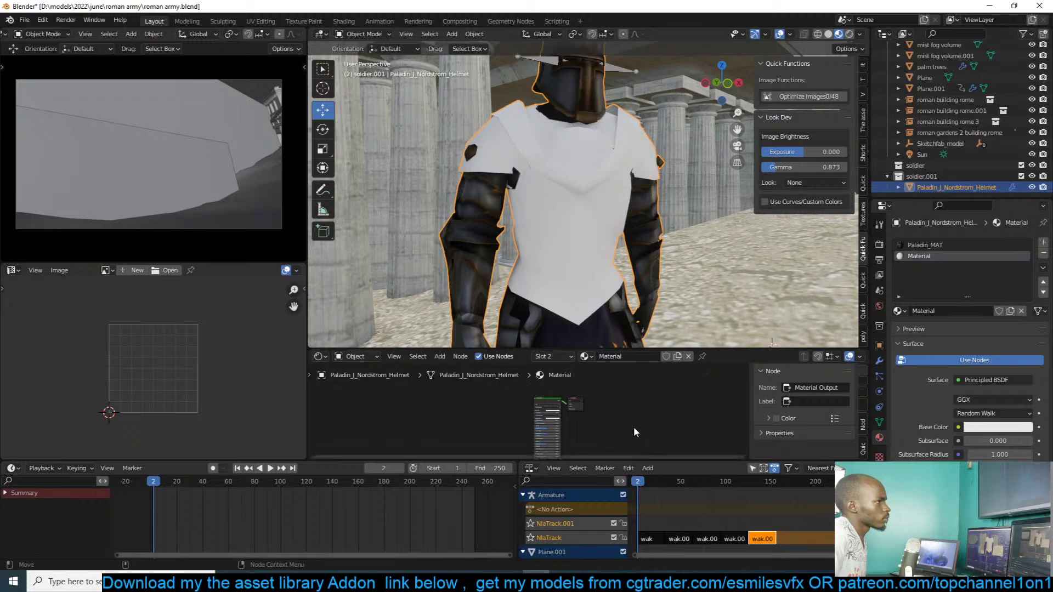
pyautogui.hotkey('ctrl', 's')
pyautogui.scroll(2, 627, 427)
pyautogui.scroll(6, 626, 421)
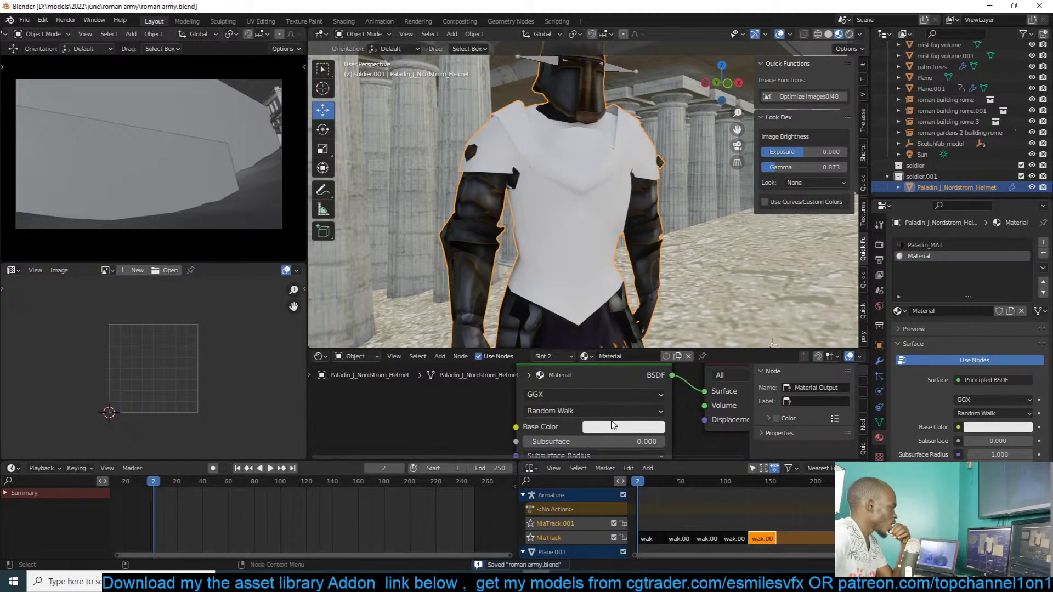
# - Set the armour material's base color to saturated orange and its Metallic value to 1
pyautogui.click(614, 427)
pyautogui.moveTo(636, 293); pyautogui.dragTo(618, 329)
pyautogui.moveTo(531, 442); pyautogui.dragTo(608, 377, button='middle')
pyautogui.click(644, 420)
pyautogui.click(582, 434)
pyautogui.moveTo(581, 435)
pyautogui.mouseDown(button='middle')
pyautogui.moveTo(581, 420)
pyautogui.moveTo(561, 428)
pyautogui.mouseUp(button='middle')
pyautogui.click(669, 434)
pyautogui.write('1')
pyautogui.press('Return')
# - Change the armour material's base color to a pale gold and lower its Roughness to 0.2
pyautogui.moveTo(660, 390); pyautogui.dragTo(661, 400, button='middle')
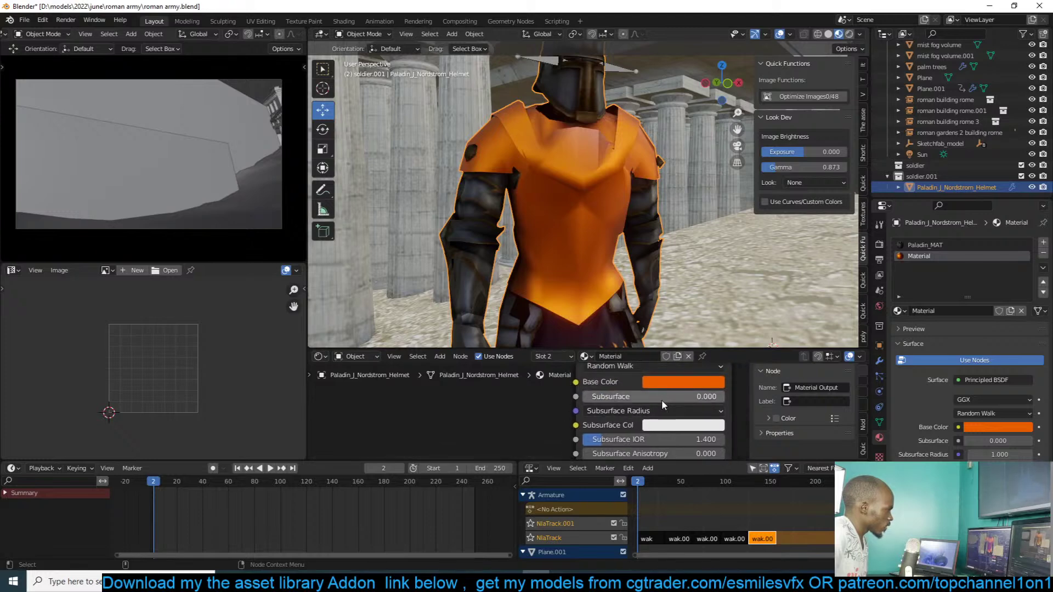
pyautogui.click(701, 383)
pyautogui.click(693, 254)
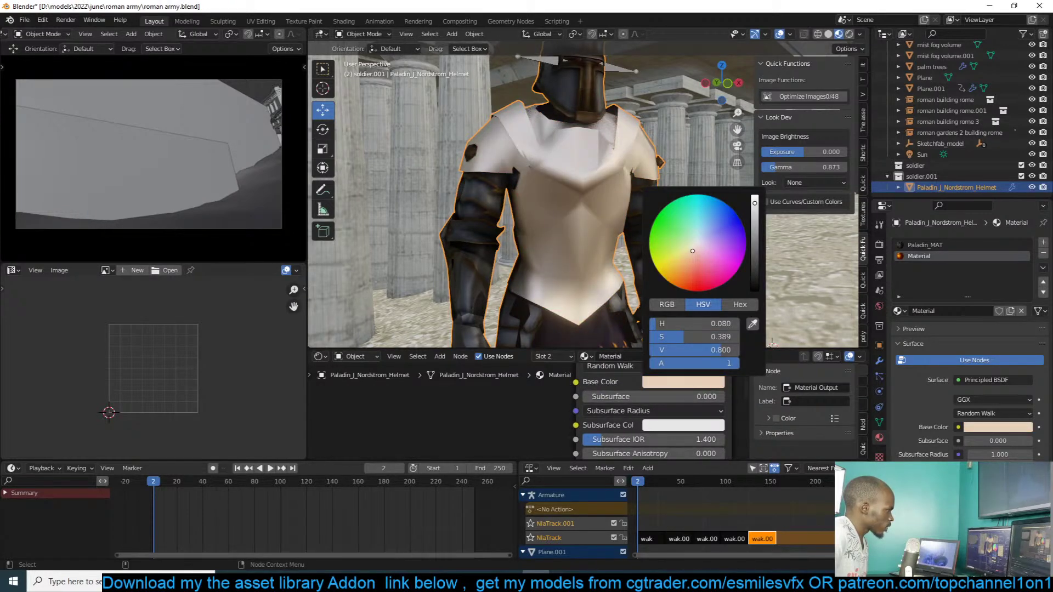
pyautogui.moveTo(648, 441); pyautogui.dragTo(642, 404, button='middle')
pyautogui.moveTo(632, 443); pyautogui.dragTo(606, 443)
pyautogui.moveTo(630, 230); pyautogui.dragTo(672, 225, button='middle')
pyautogui.scroll(-2, 525, 374)
pyautogui.moveTo(499, 403); pyautogui.dragTo(608, 387, button='middle')
pyautogui.rightClick(528, 397)
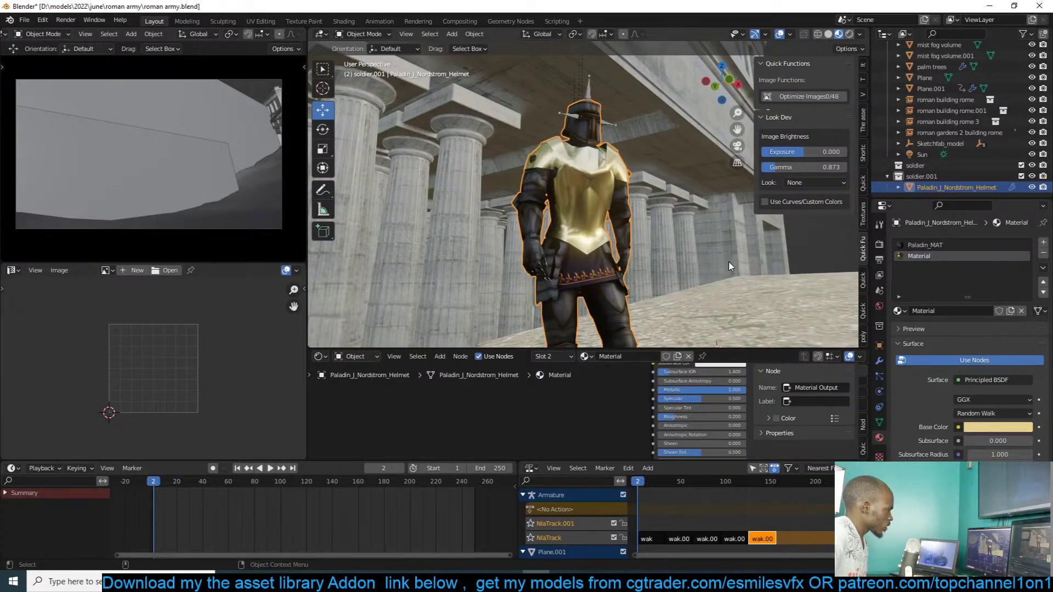
# - Import the tileable eroded scratch metal texture from the texture library as a texture node in the armour material
pyautogui.click(865, 212)
pyautogui.click(823, 190)
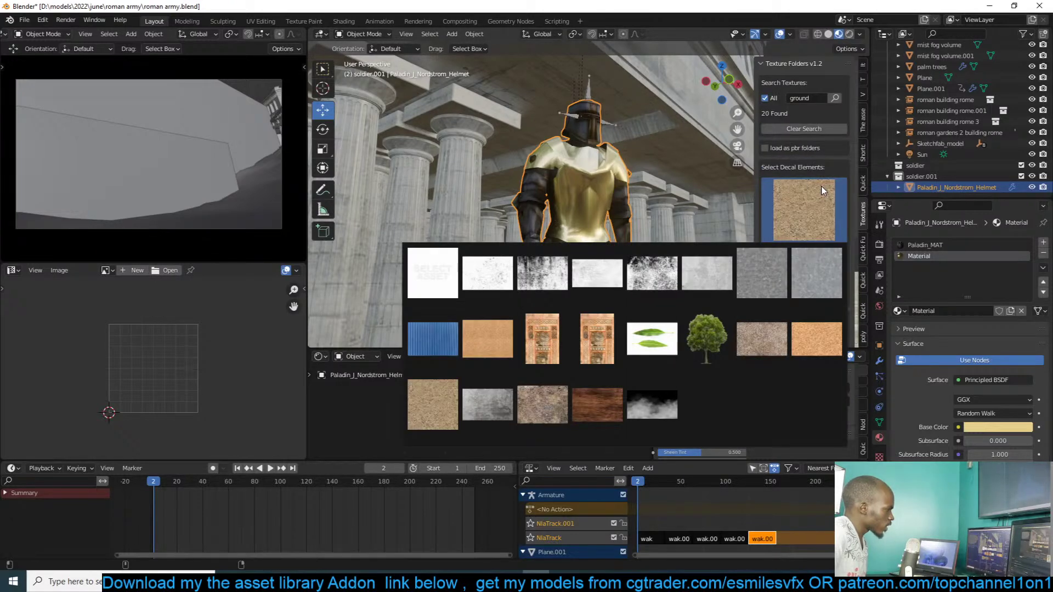
pyautogui.click(767, 268)
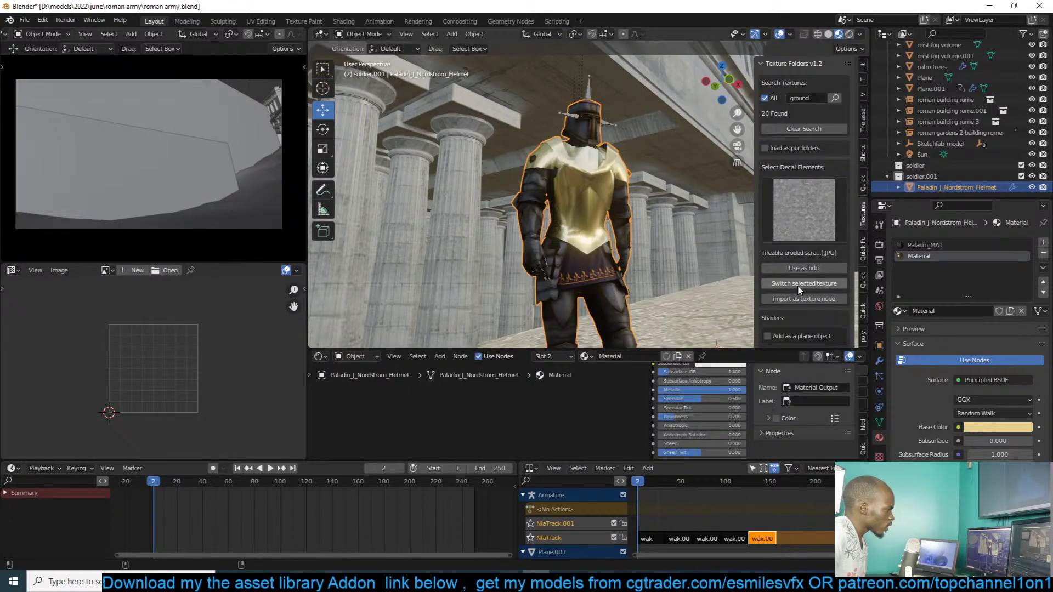
pyautogui.scroll(-4, 817, 264)
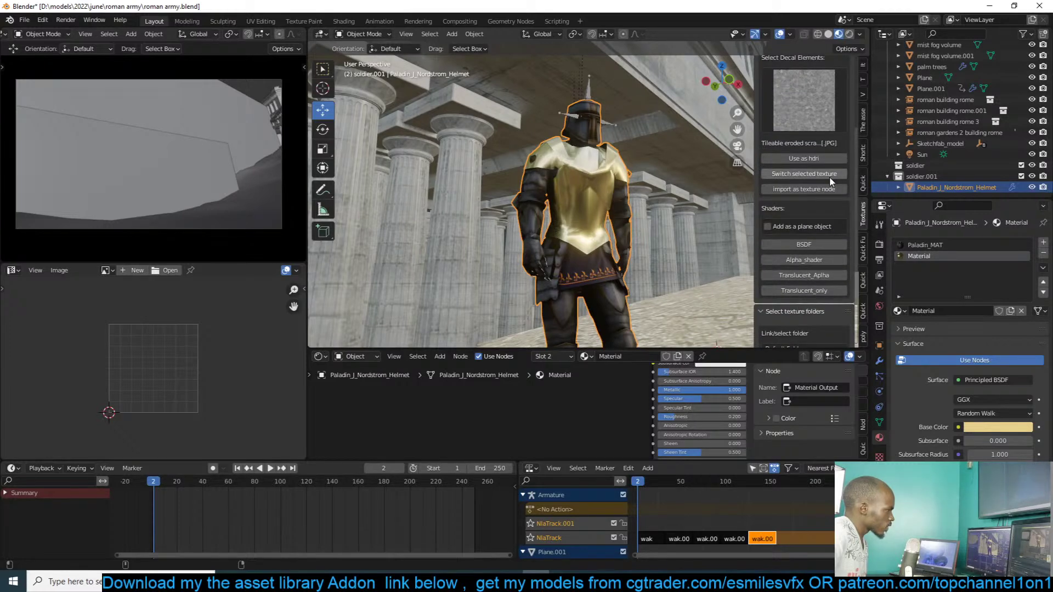
pyautogui.click(804, 190)
# - Place the scratch texture node beside the Principled BSDF and connect its Color output to Roughness
pyautogui.scroll(-2, 603, 374)
pyautogui.moveTo(625, 416); pyautogui.dragTo(480, 415)
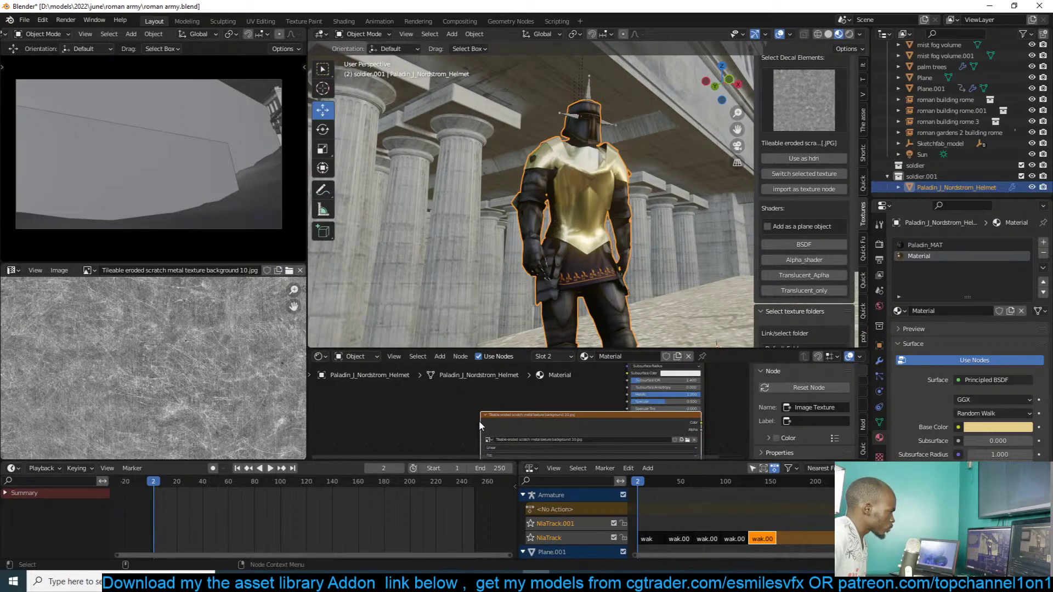
pyautogui.moveTo(651, 420); pyautogui.dragTo(526, 404)
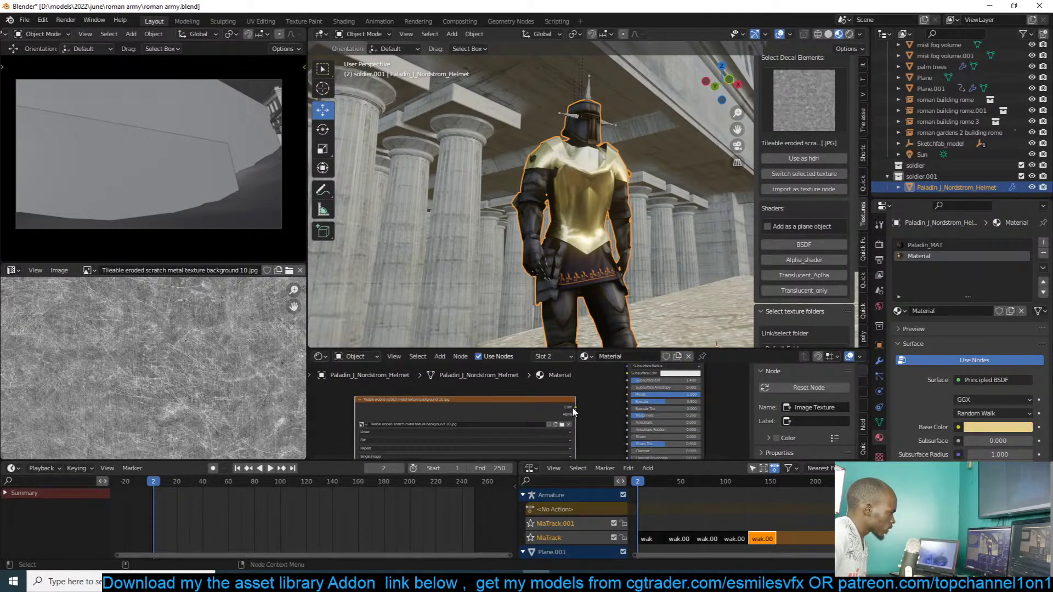
pyautogui.moveTo(631, 417); pyautogui.dragTo(628, 415)
pyautogui.scroll(1, 665, 213)
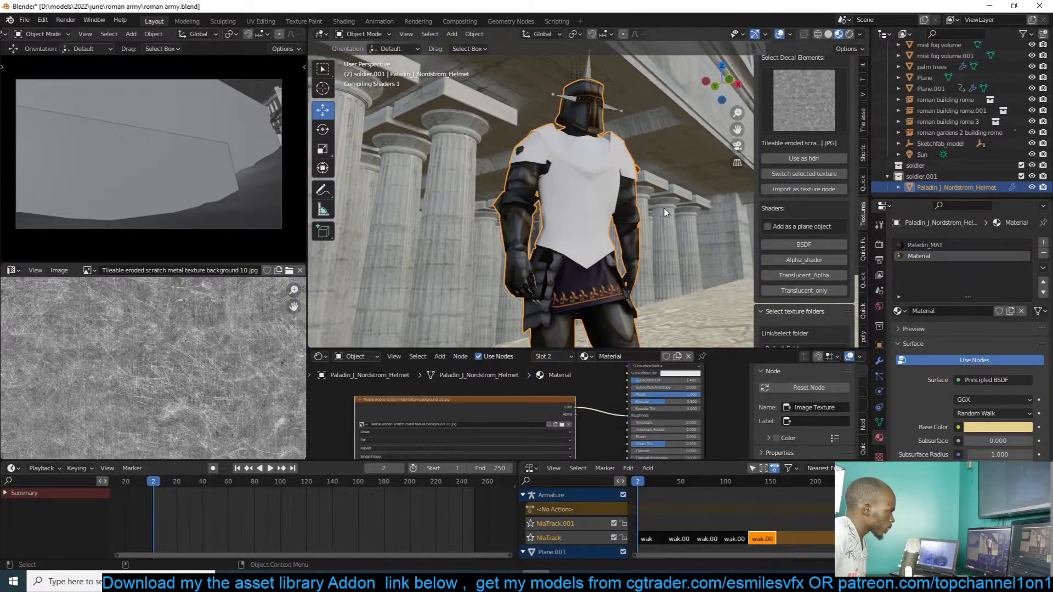
# - Select all linked faces of the soldier's helmet and assign the gold armour material to them
pyautogui.scroll(2, 665, 213)
pyautogui.moveTo(664, 212); pyautogui.dragTo(571, 238, button='middle')
pyautogui.scroll(-4, 597, 235)
pyautogui.keyDown('shift'); pyautogui.moveTo(621, 198); pyautogui.dragTo(630, 209, button='middle'); pyautogui.keyUp('shift')
pyautogui.scroll(3, 629, 190)
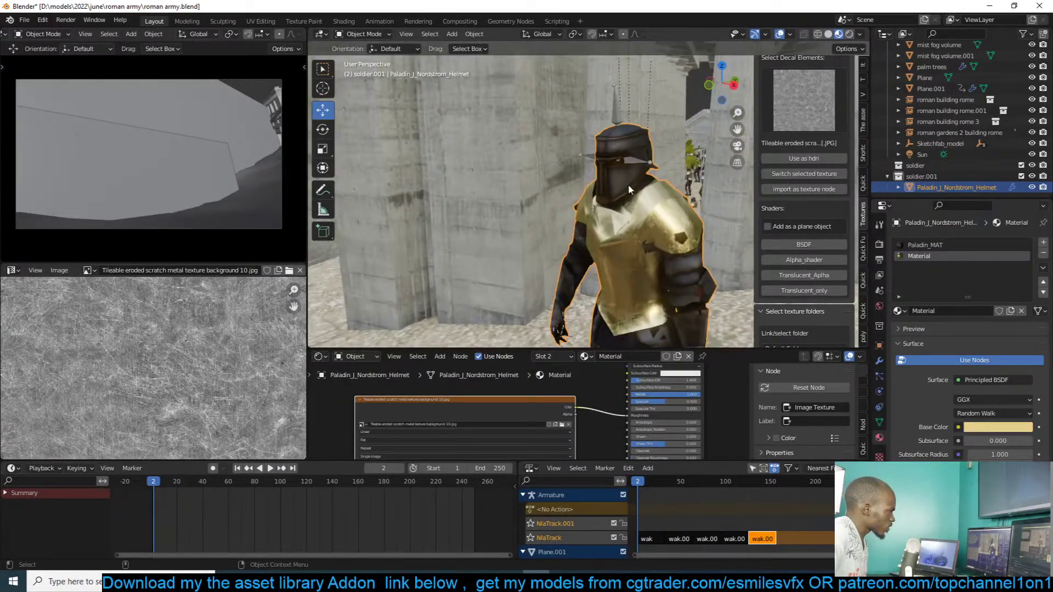
pyautogui.press('Tab')
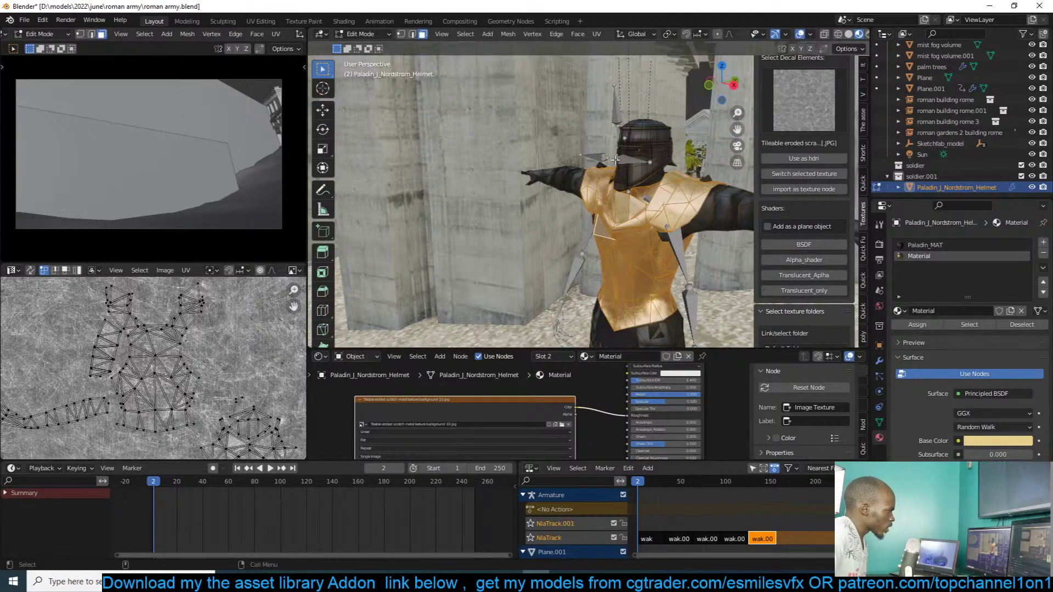
pyautogui.hotkey('ctrl', 'l')
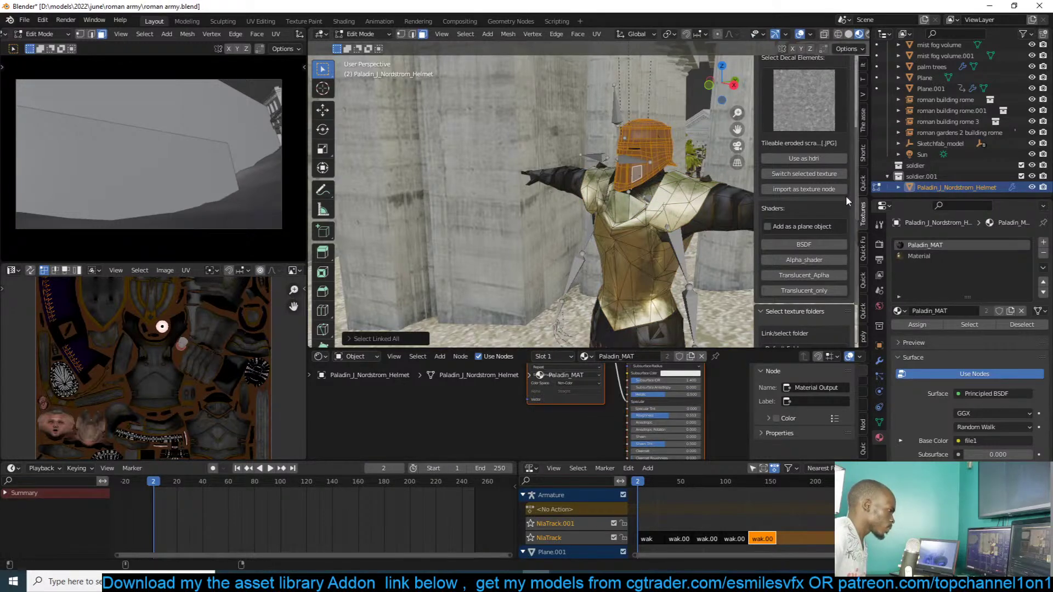
pyautogui.click(919, 257)
pyautogui.click(924, 326)
pyautogui.press('Tab')
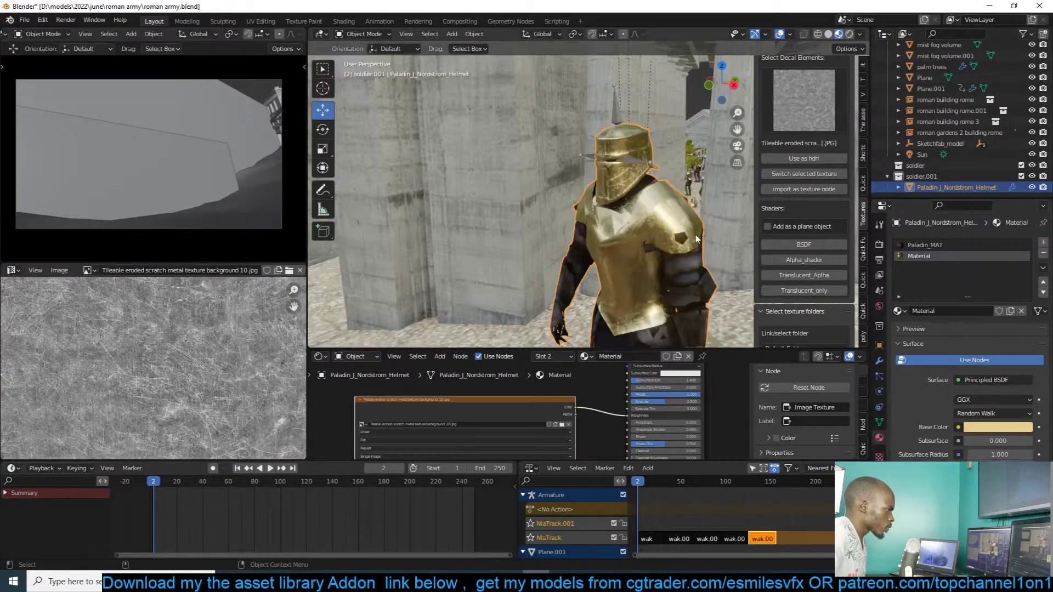
# - Select the linked faces of the soldier's waist cloth and assign a new material in a third slot to them
pyautogui.scroll(-3, 634, 232)
pyautogui.moveTo(635, 233); pyautogui.dragTo(651, 162, button='middle')
pyautogui.press('Tab')
pyautogui.click(641, 253)
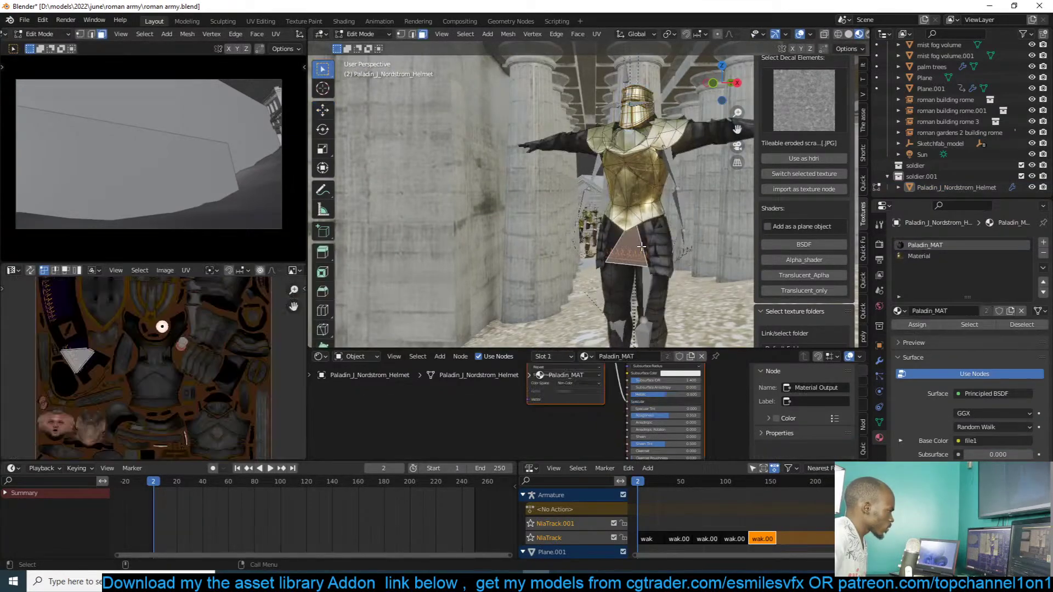
pyautogui.hotkey('ctrl', 'l')
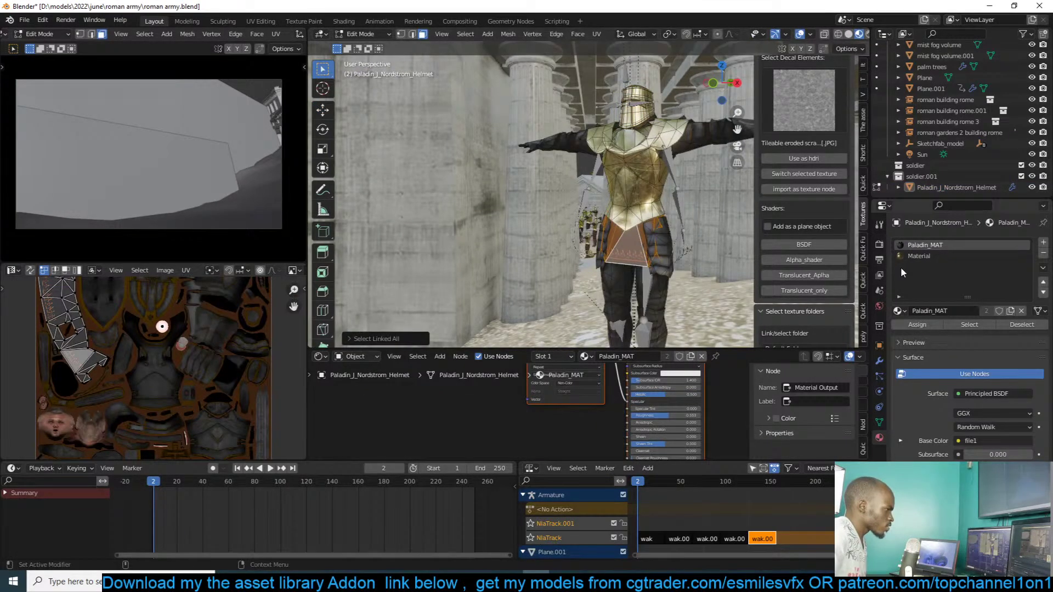
pyautogui.click(1044, 243)
pyautogui.click(963, 319)
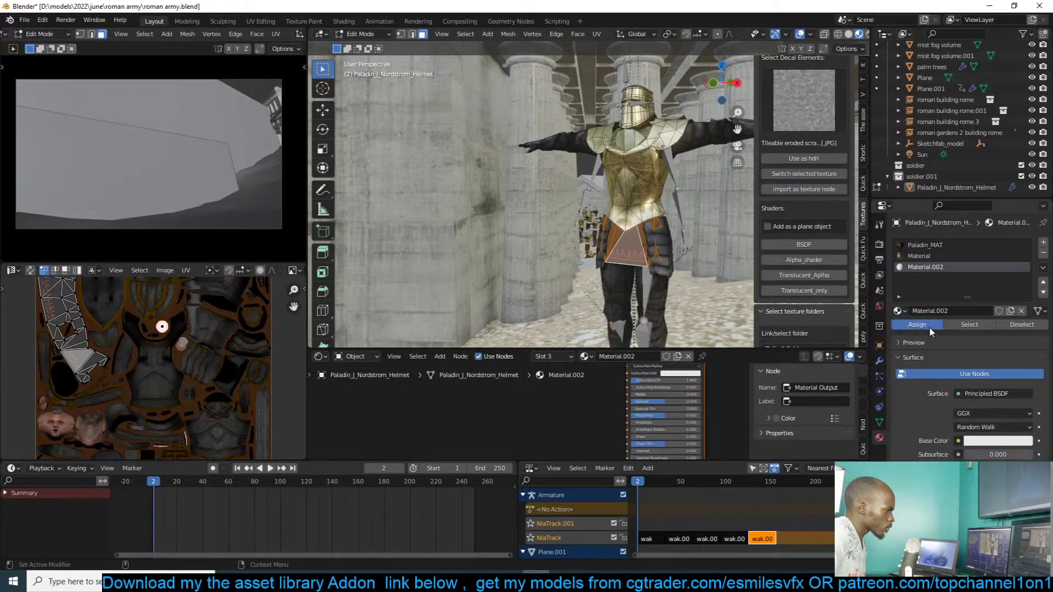
pyautogui.click(929, 327)
pyautogui.scroll(3, 690, 391)
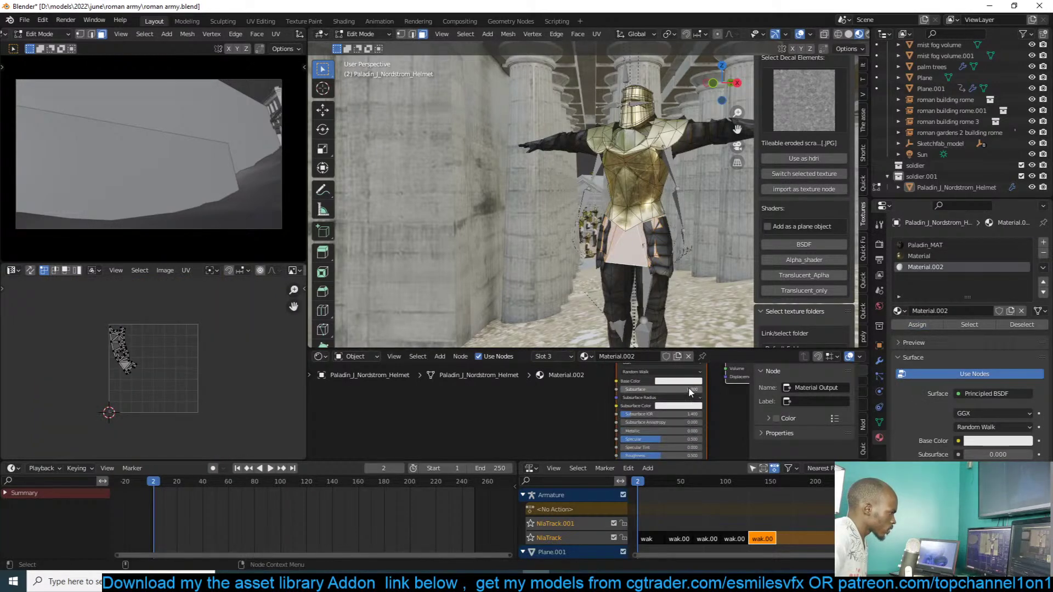
# - Set the waist cloth material's base color to saturated red and return to Object Mode
pyautogui.click(686, 382)
pyautogui.moveTo(684, 315); pyautogui.dragTo(683, 328)
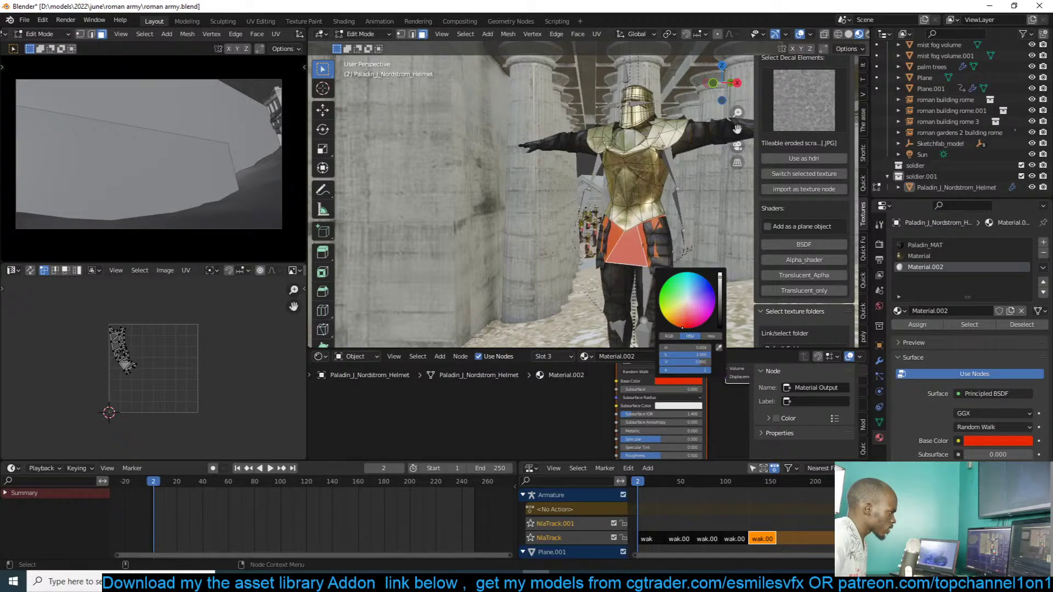
pyautogui.press('Tab')
# - Save the file and play back the soldier's walk to check the recolored waist cloth
pyautogui.moveTo(549, 247); pyautogui.dragTo(625, 239, button='middle')
pyautogui.hotkey('ctrl', 's')
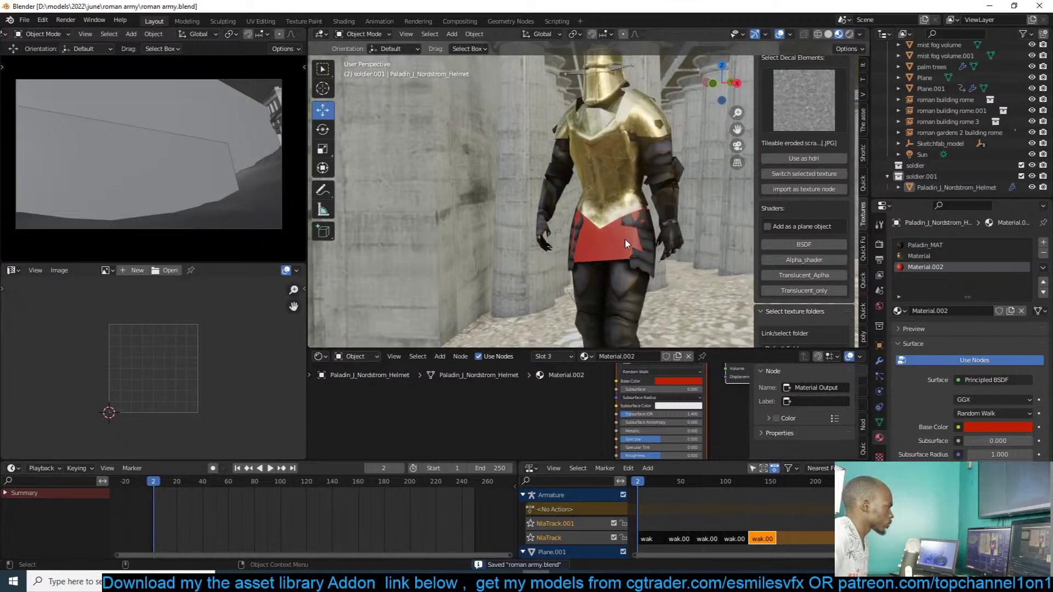
pyautogui.press('space')
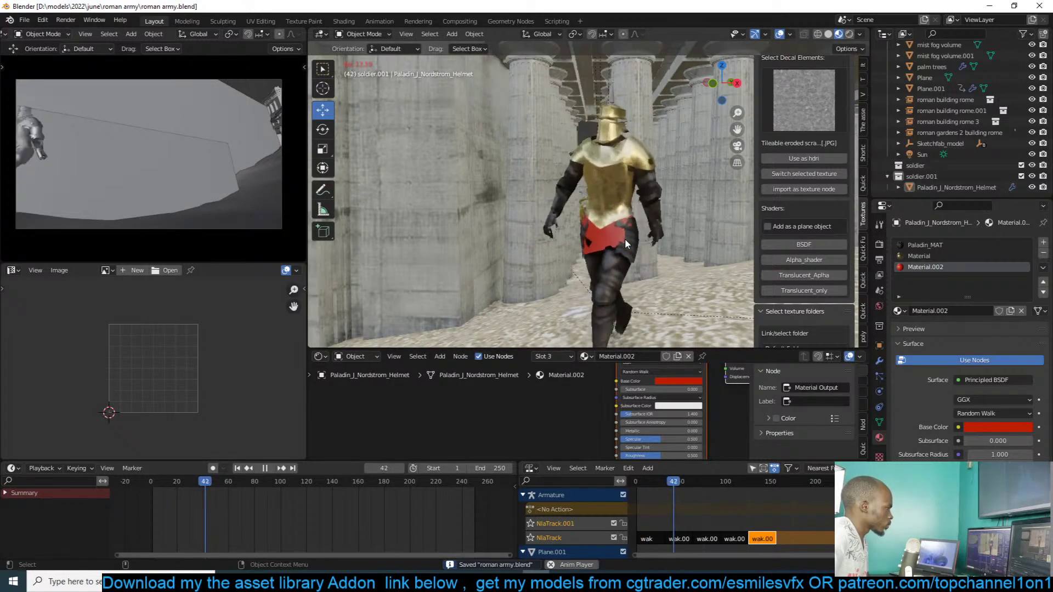
pyautogui.press('Escape')
# - Select the linked faces of both armoured hip guards and fatten them slightly outward with Shrink/Fatten
pyautogui.press('Tab')
pyautogui.click(645, 257)
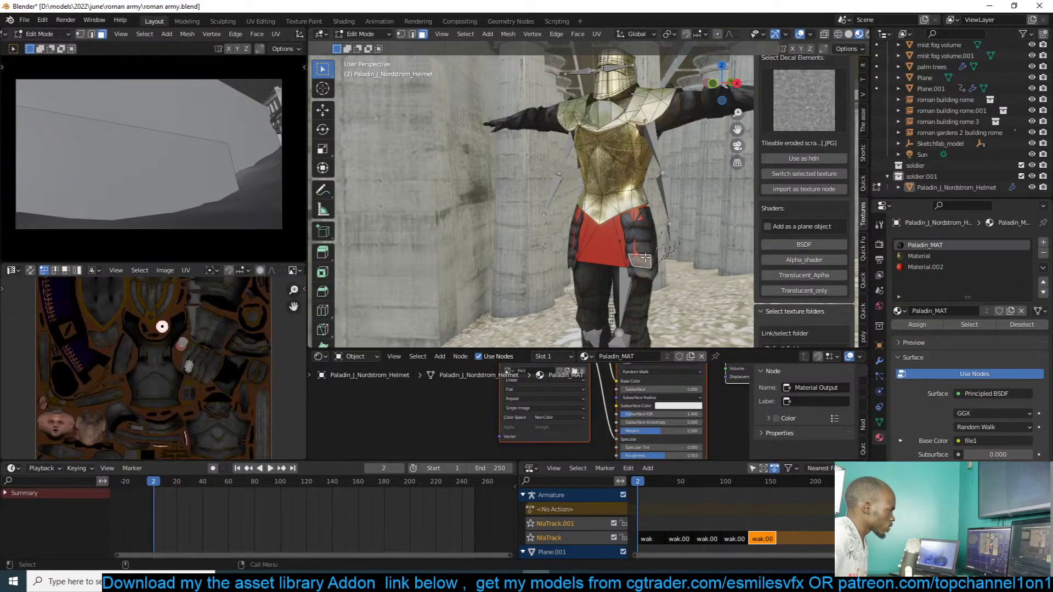
pyautogui.hotkey('ctrl', 'l')
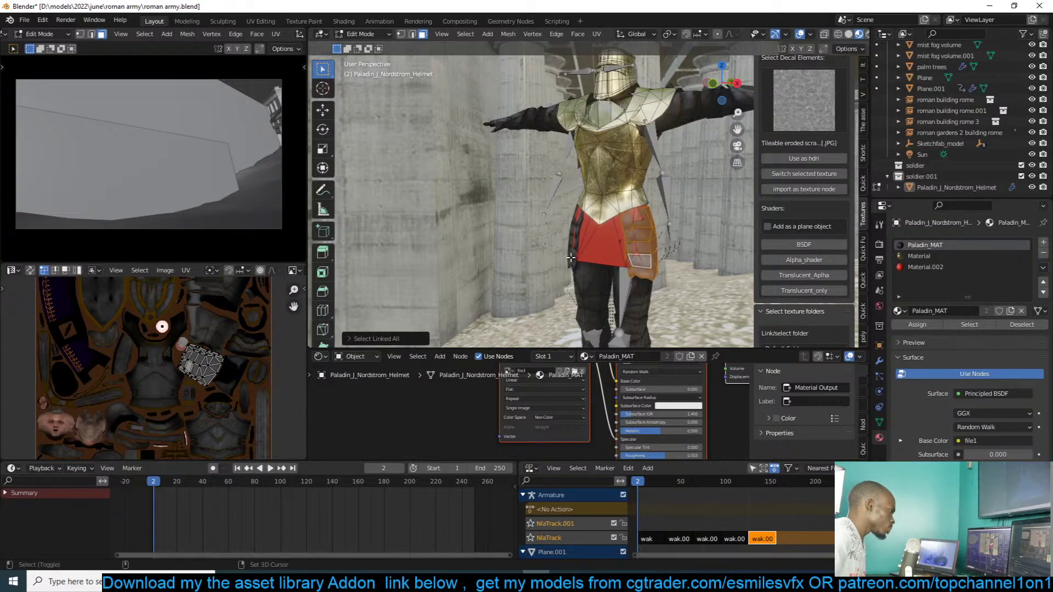
pyautogui.keyDown('shift'); pyautogui.click(572, 257); pyautogui.keyUp('shift')
pyautogui.hotkey('ctrl', 'l')
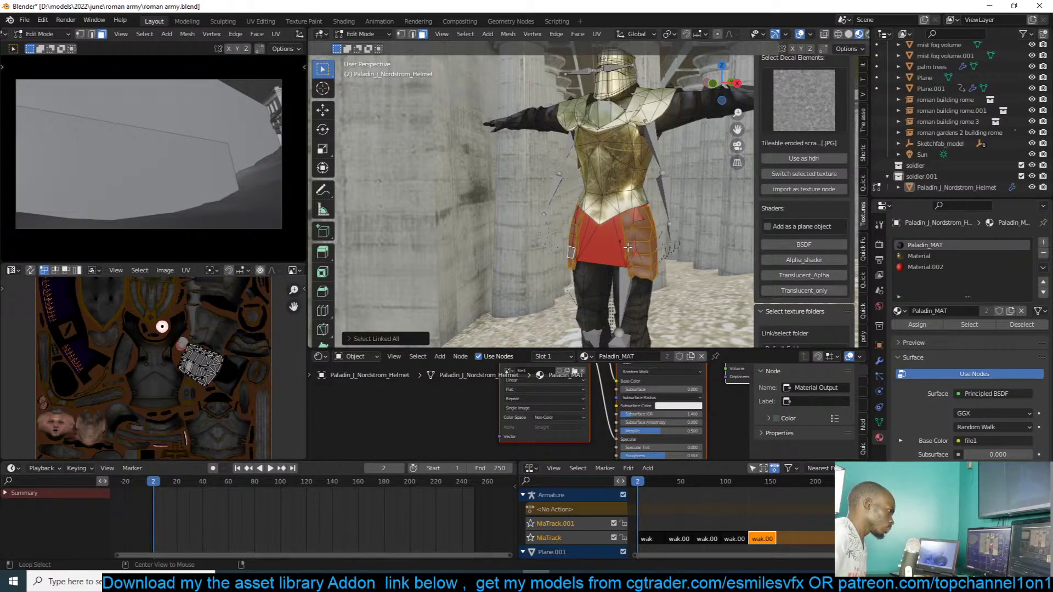
pyautogui.hotkey('alt', 's')
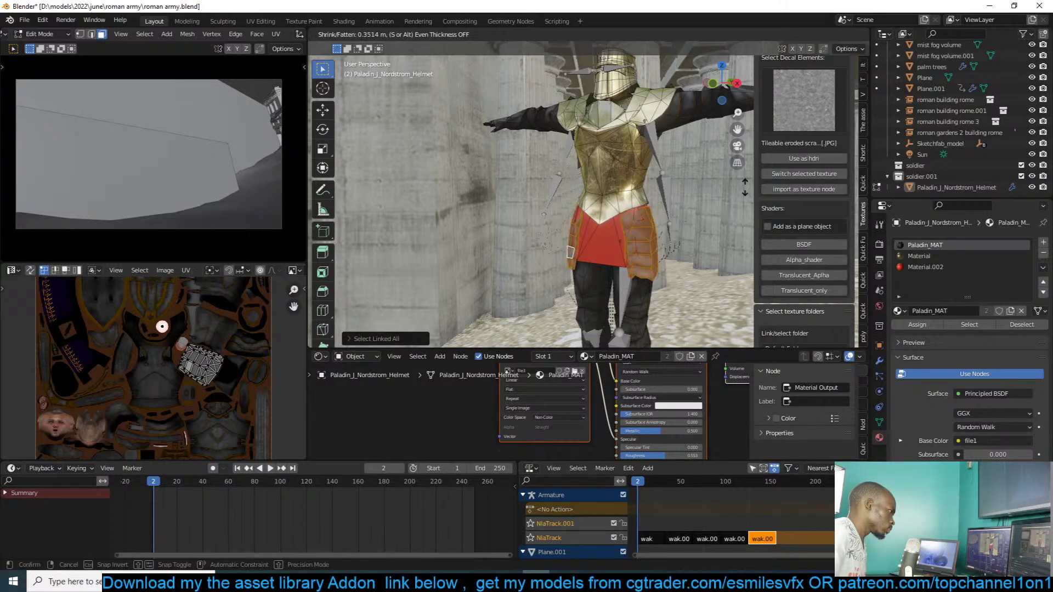
pyautogui.click(766, 162)
# - Assign the gold armour material to the selected hip guards and return to Object Mode
pyautogui.click(921, 256)
pyautogui.click(919, 324)
pyautogui.press('Tab')
pyautogui.moveTo(686, 263); pyautogui.dragTo(459, 177, button='middle')
# - Select the linked forearm guard faces on both arms, assign the gold armour material to them, and save the file
pyautogui.press('Tab')
pyautogui.hotkey('ctrl', 's')
pyautogui.click(673, 201)
pyautogui.hotkey('ctrl', 'l')
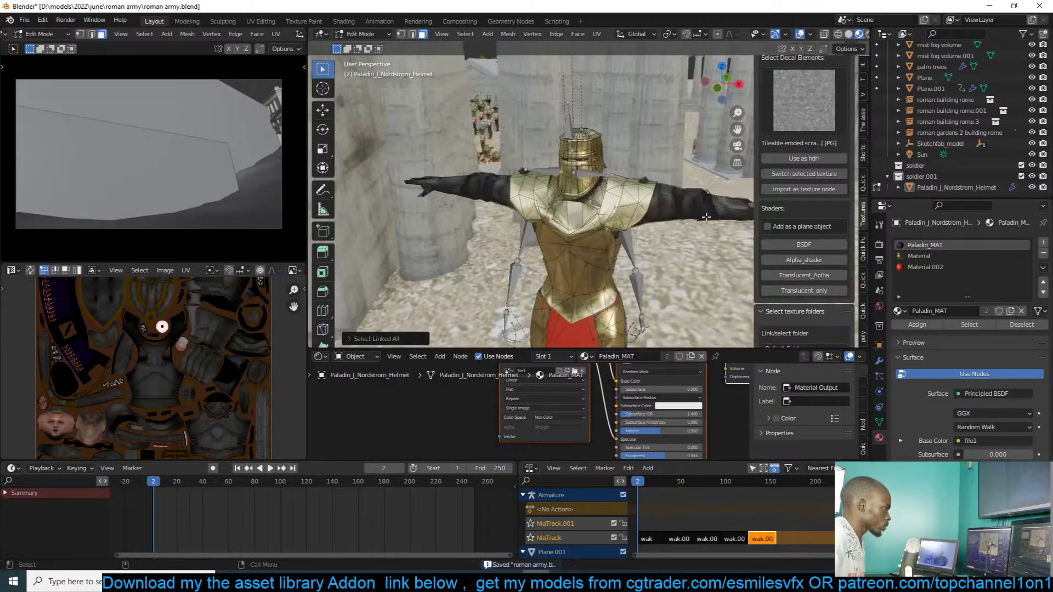
pyautogui.click(457, 178)
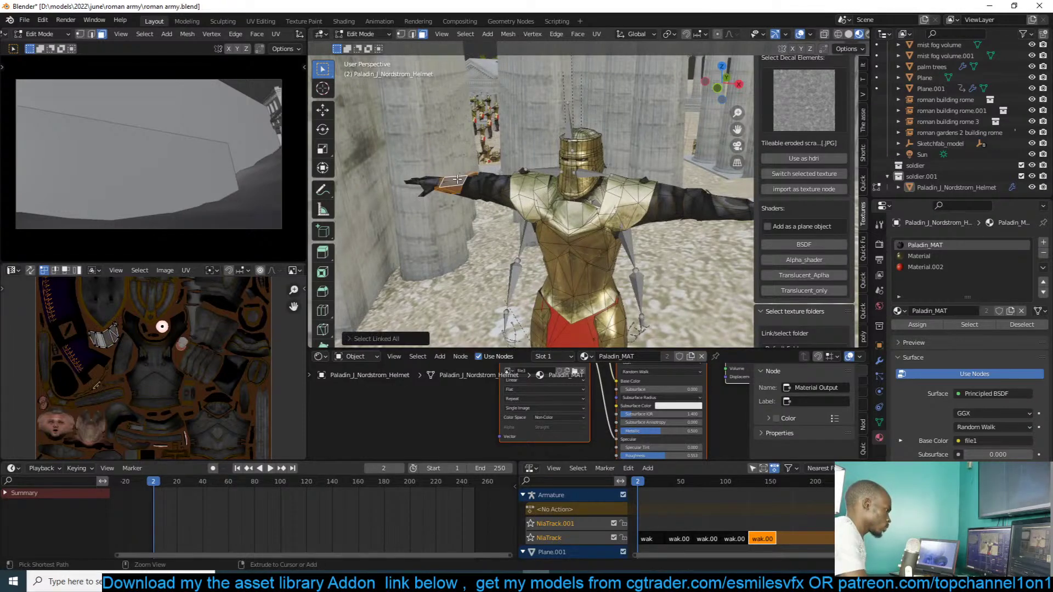
pyautogui.moveTo(457, 179); pyautogui.dragTo(591, 213, button='middle')
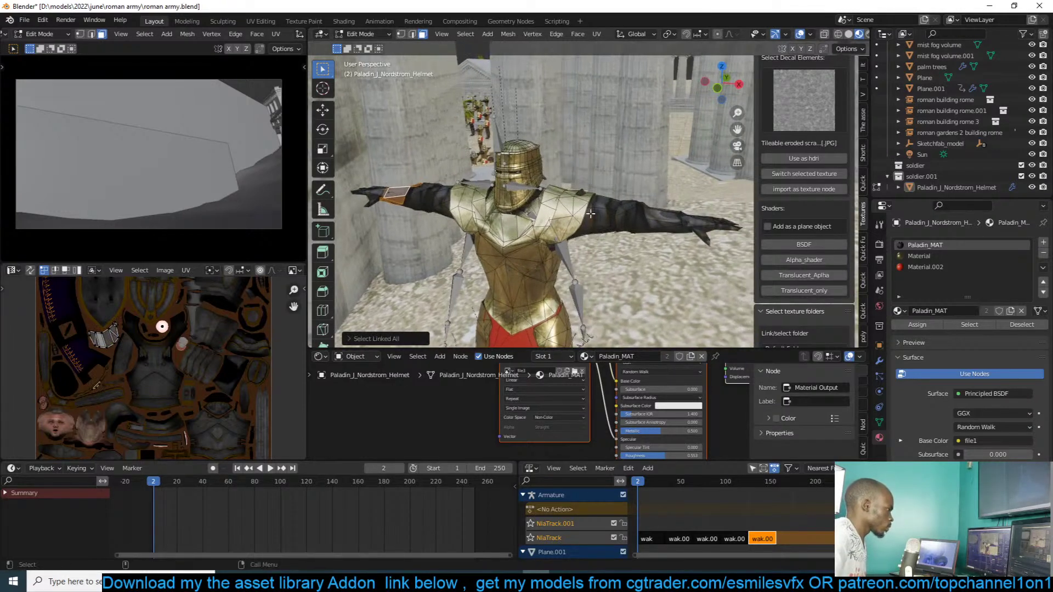
pyautogui.click(655, 219)
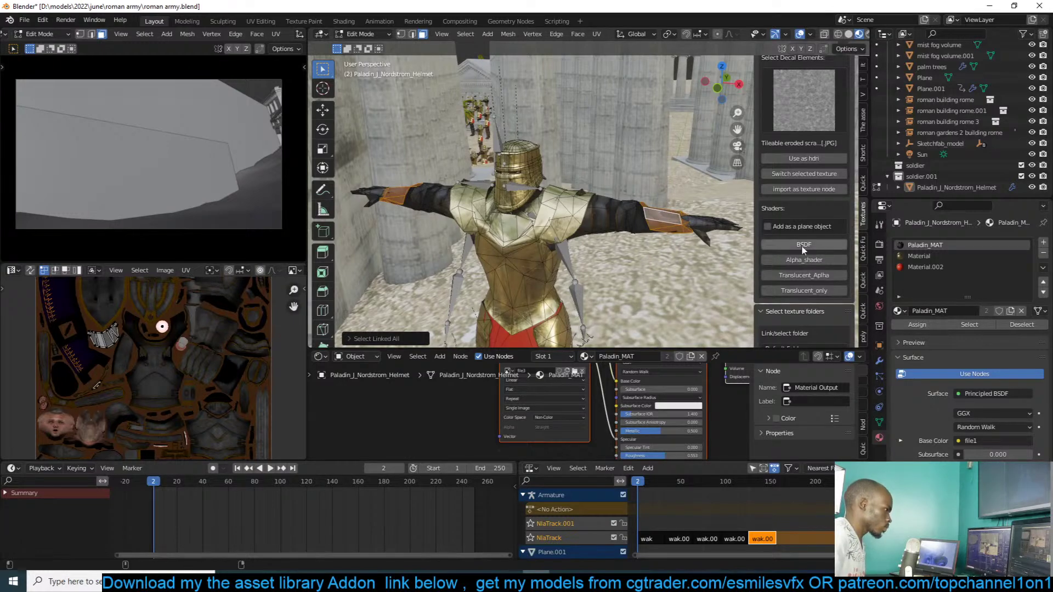
pyautogui.click(783, 246)
pyautogui.moveTo(600, 239); pyautogui.dragTo(581, 176, button='middle')
pyautogui.hotkey('ctrl', 's')
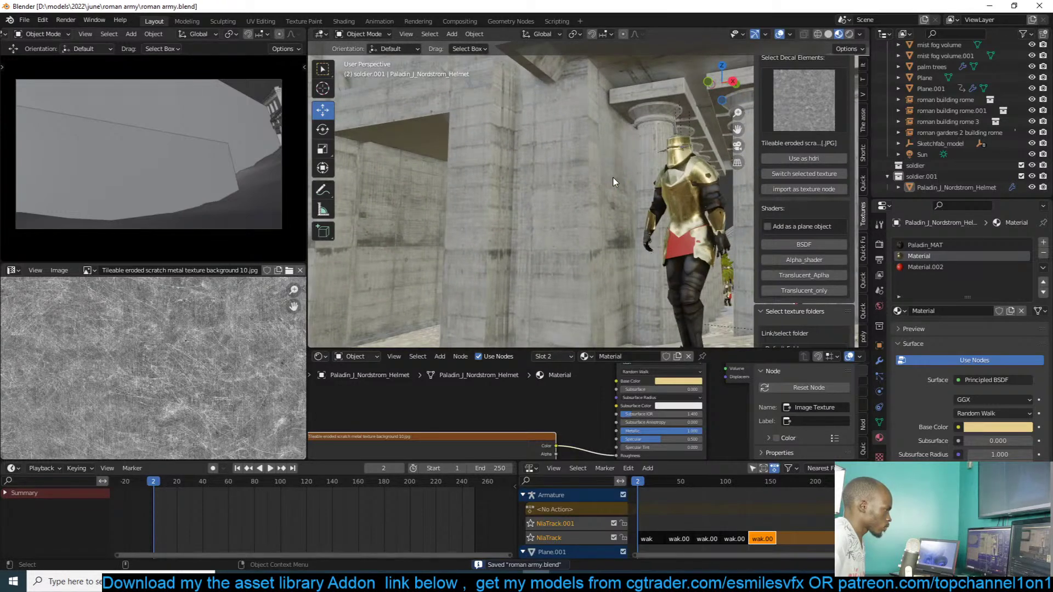
# - Play back the recolored soldier's walk, and switch the main viewport to the camera view
pyautogui.press('space')
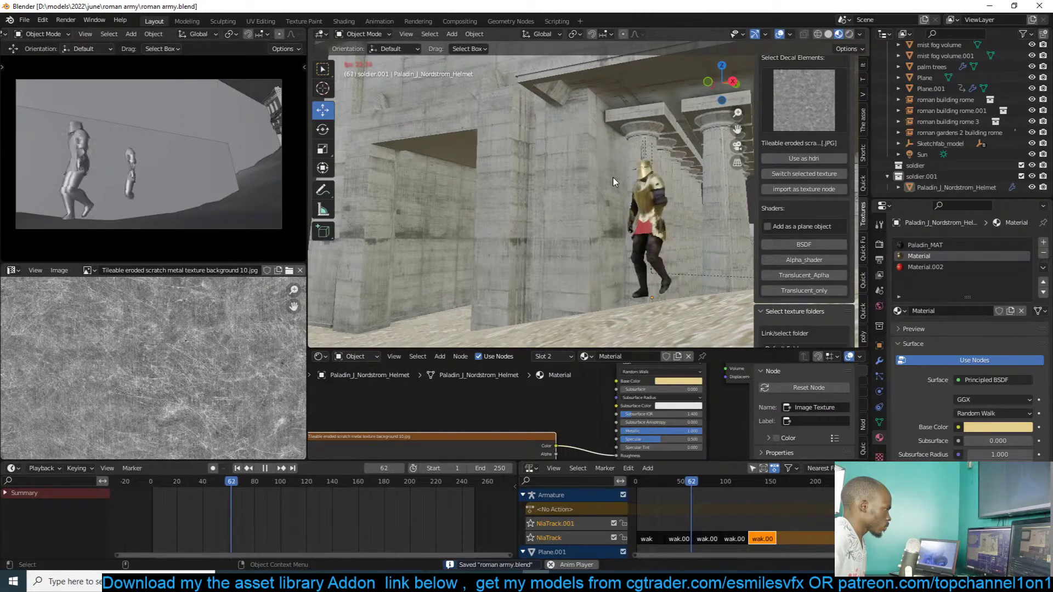
pyautogui.press('Escape')
pyautogui.press('KP_0')
pyautogui.scroll(-5, 613, 177)
pyautogui.scroll(-5, 288, 35)
# - Preview the marching army's animation with the small camera viewport in Rendered shading and the main viewport in Solid
pyautogui.click(288, 34)
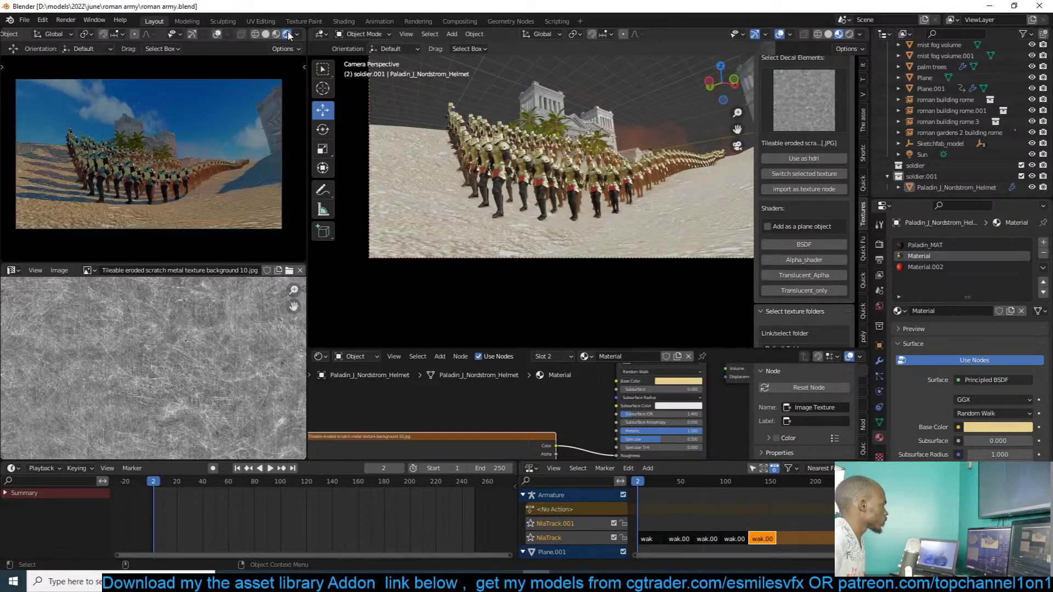
pyautogui.press('space')
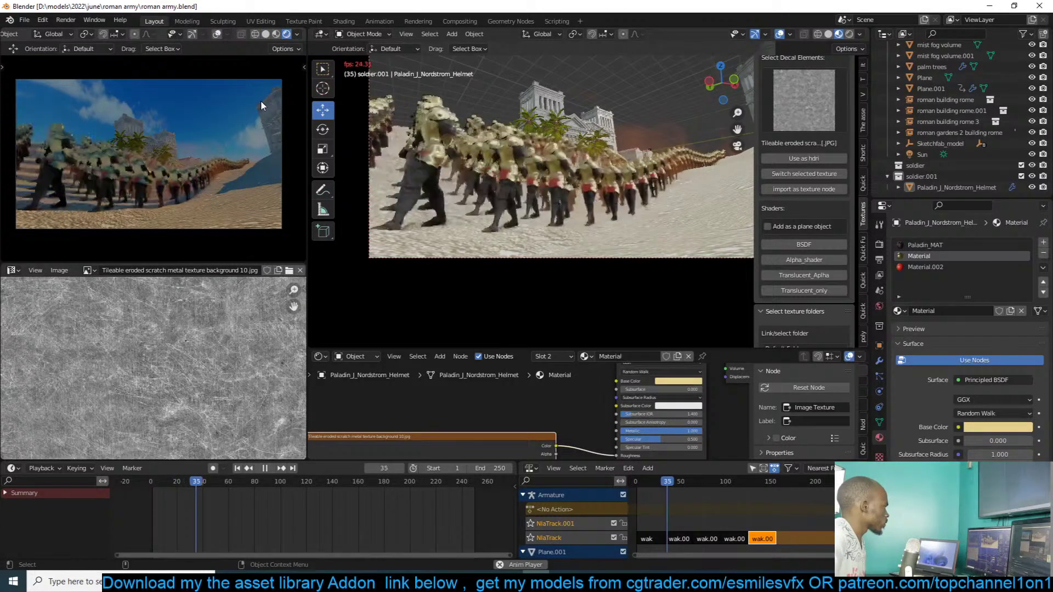
pyautogui.press('z')
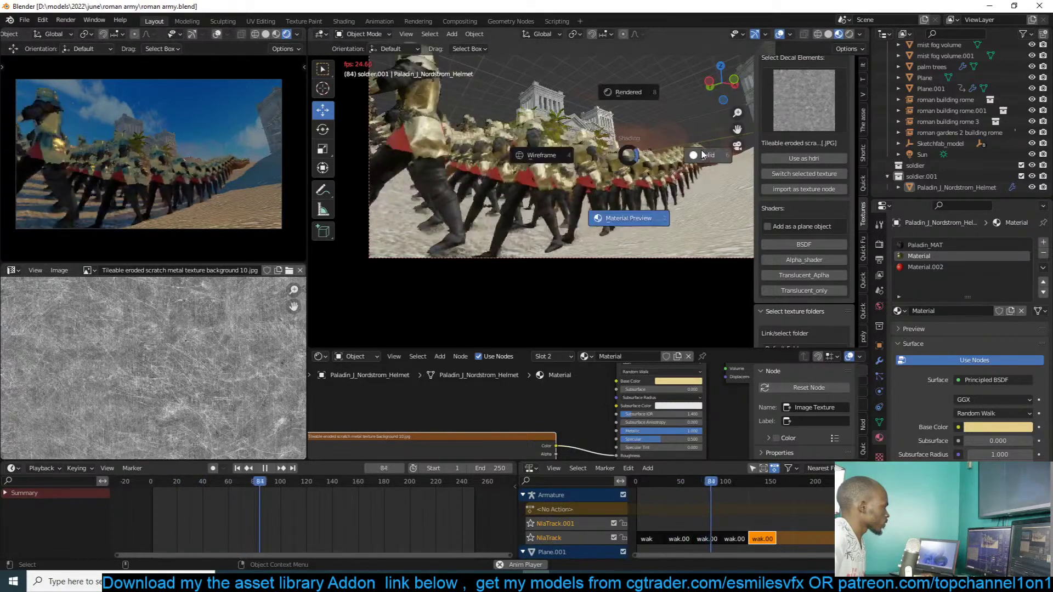
pyautogui.click(709, 147)
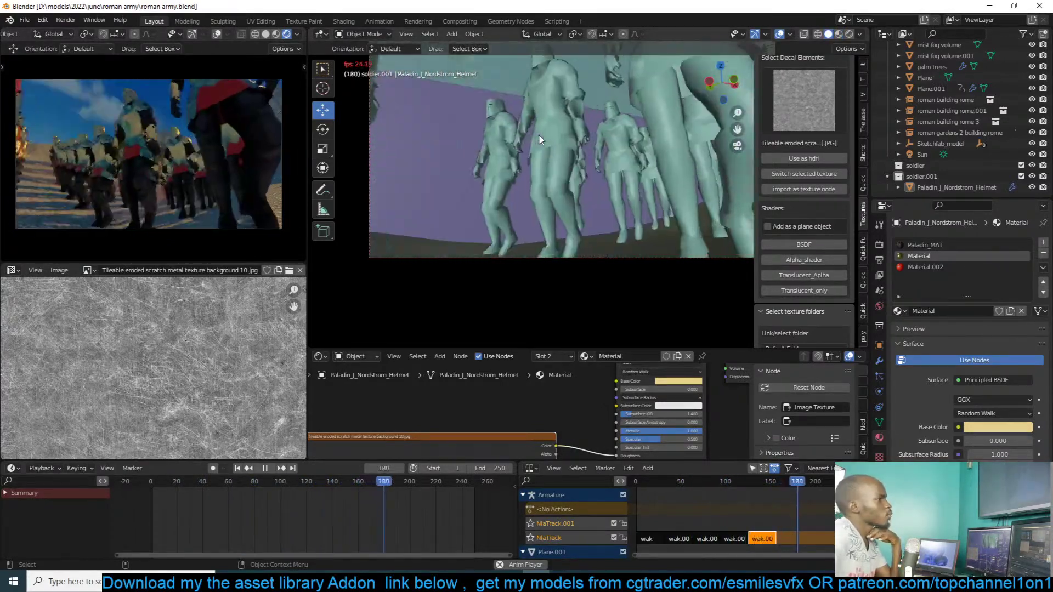
pyautogui.press('Escape')
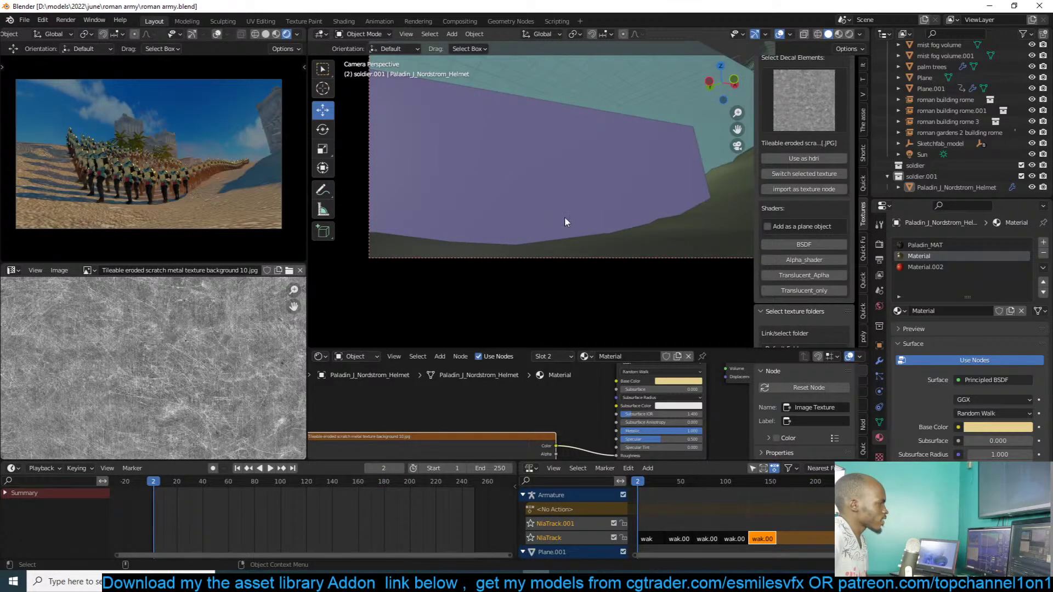
# - Select the camera at frame 2, then move and trackball-rotate it to reframe the shot on the marching column
pyautogui.click(604, 256)
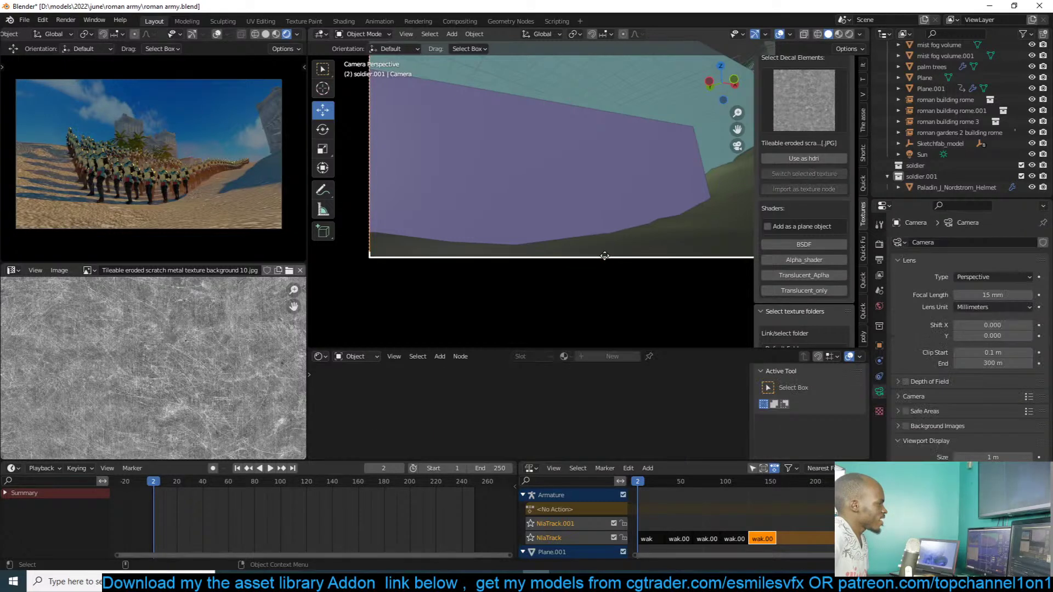
pyautogui.scroll(-3, 603, 241)
pyautogui.press('g')
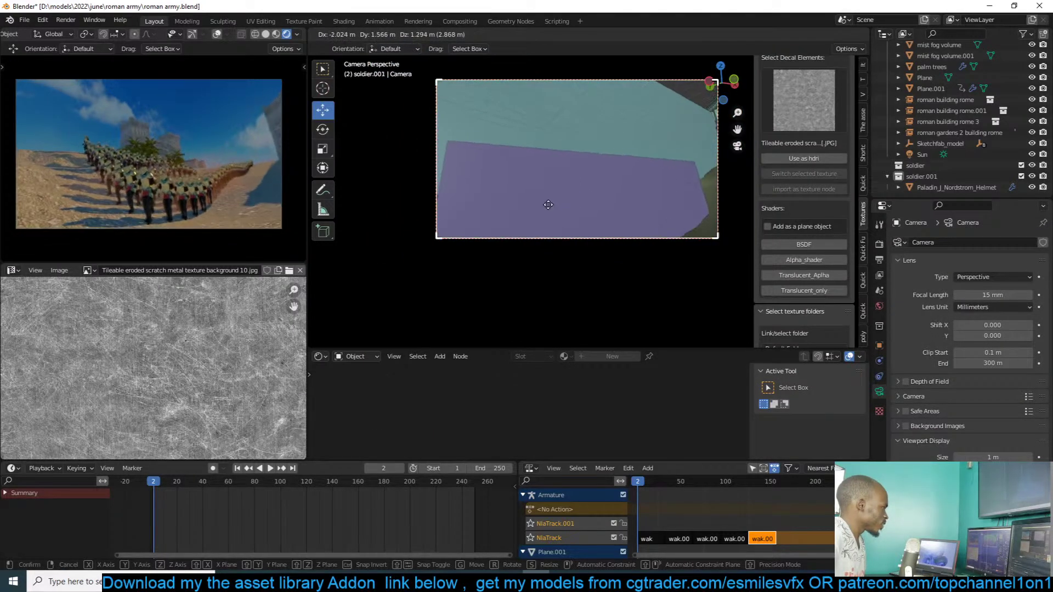
pyautogui.click(556, 214)
pyautogui.press('r')
pyautogui.press('r')
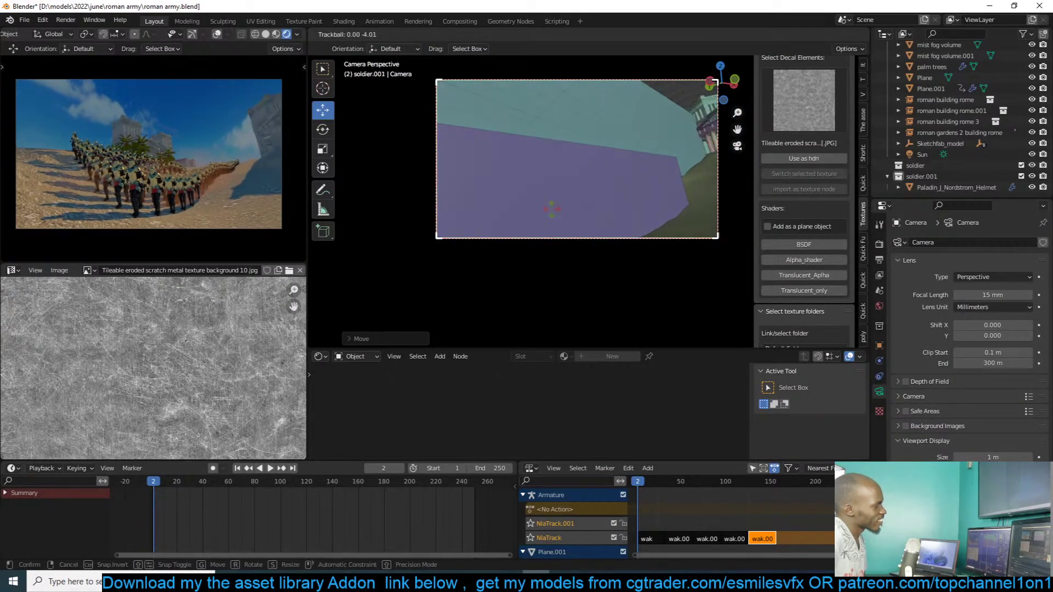
pyautogui.click(550, 213)
pyautogui.press('g')
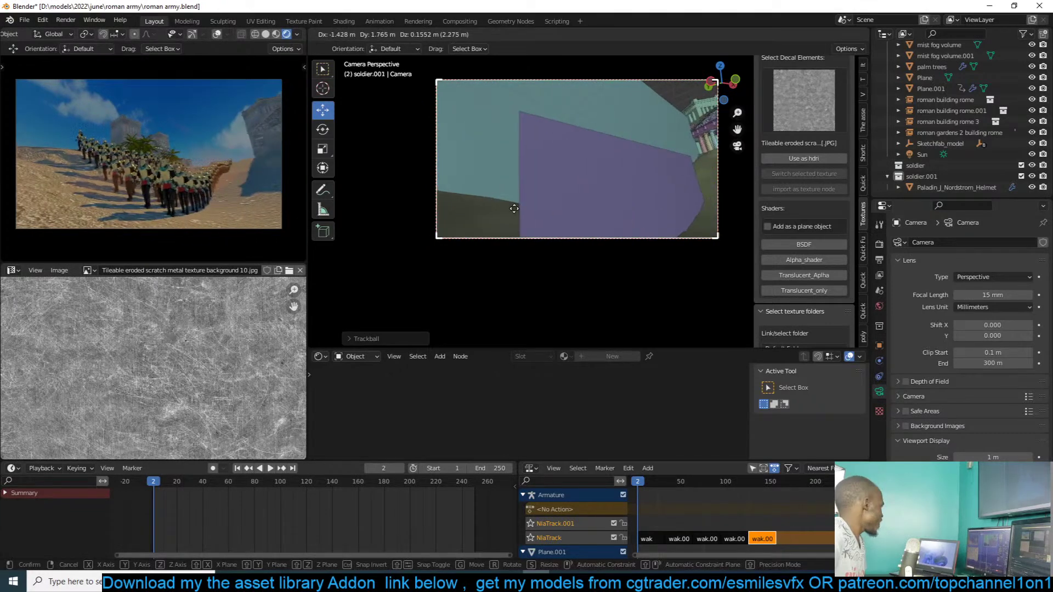
pyautogui.click(515, 213)
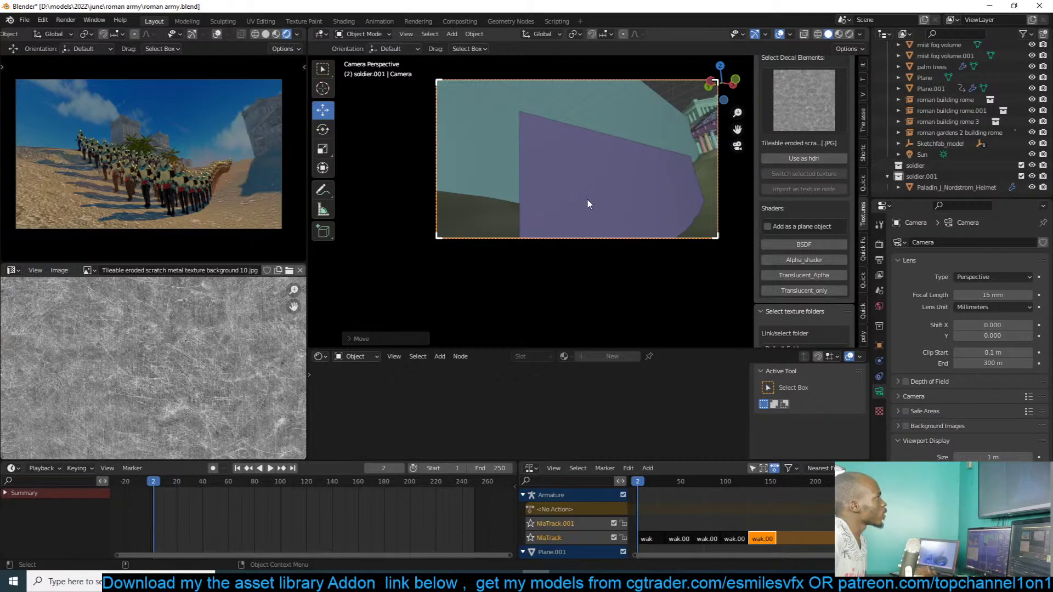
# - Save the file and play back the marching animation from the adjusted camera
pyautogui.hotkey('ctrl', 's')
pyautogui.press('space')
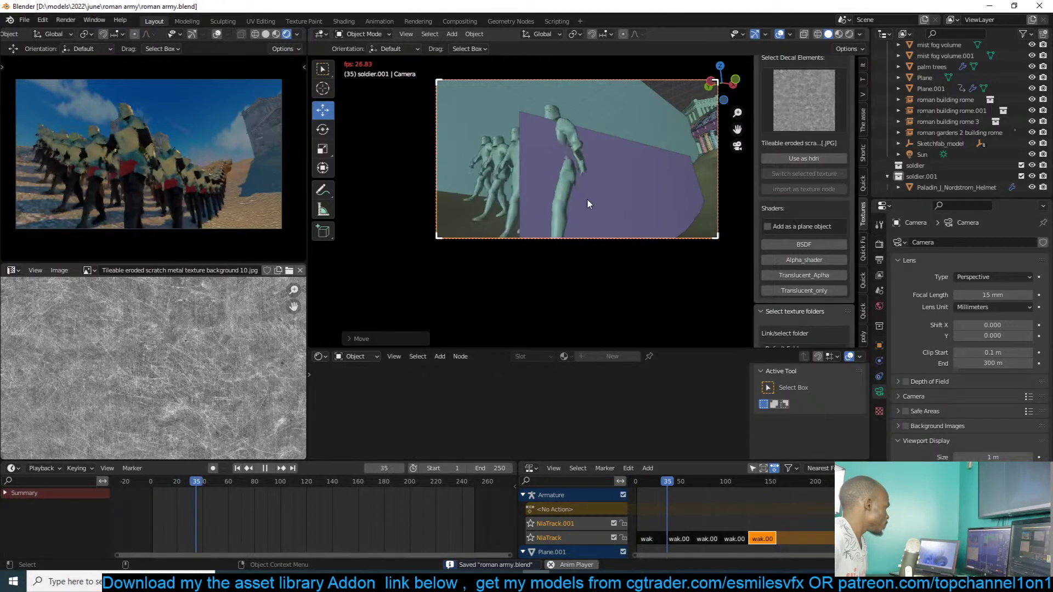
pyautogui.press('Escape')
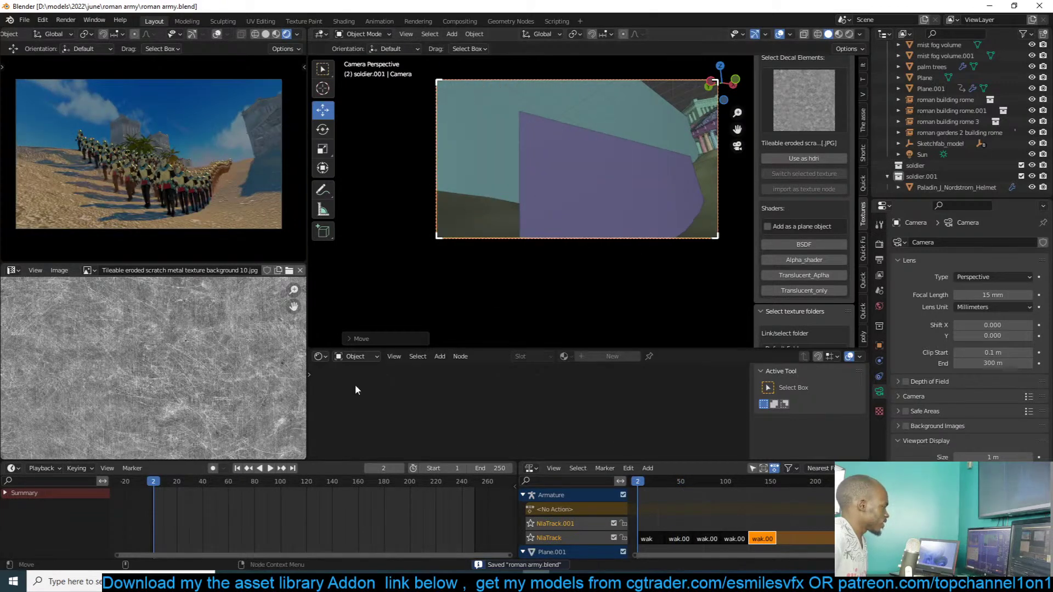
# - Enable auto keying, key the camera at frame 2, and at frame 248 raise it along Z above the soldiers
pyautogui.click(212, 468)
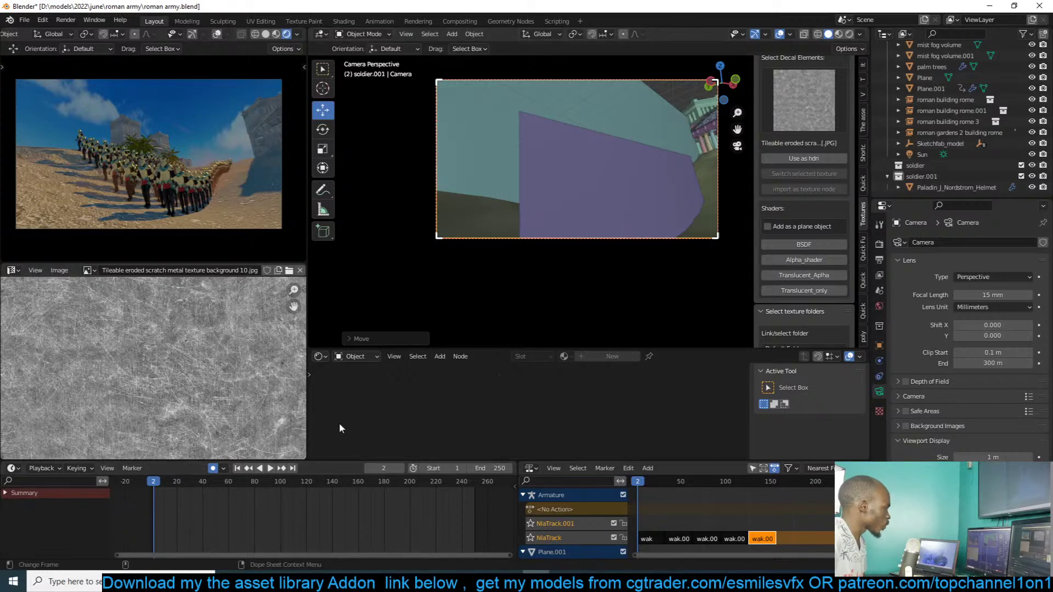
pyautogui.click(472, 486)
pyautogui.scroll(-3, 543, 275)
pyautogui.press('g')
pyautogui.press('z')
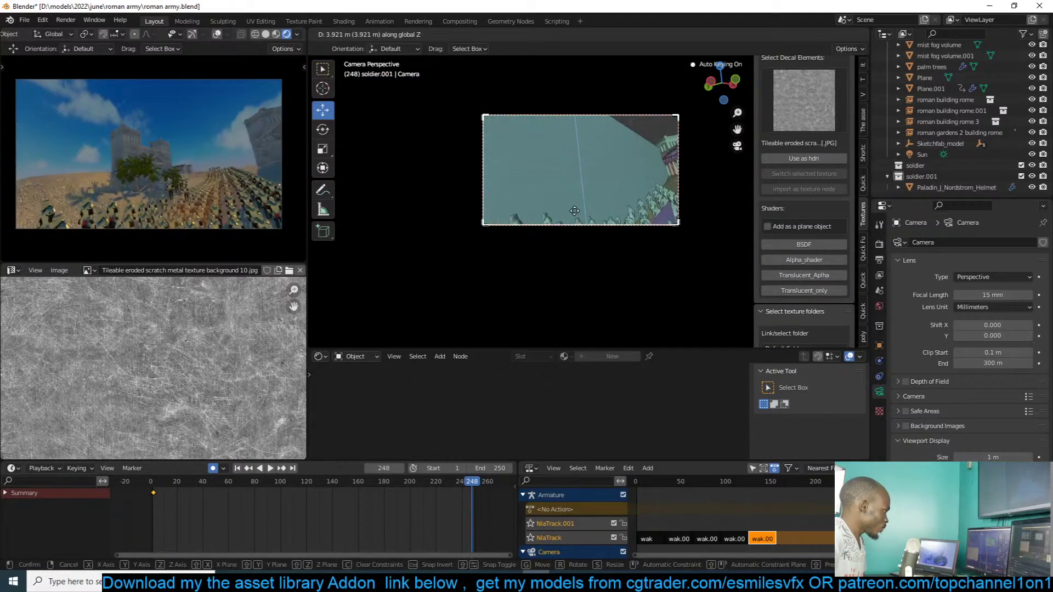
pyautogui.click(581, 218)
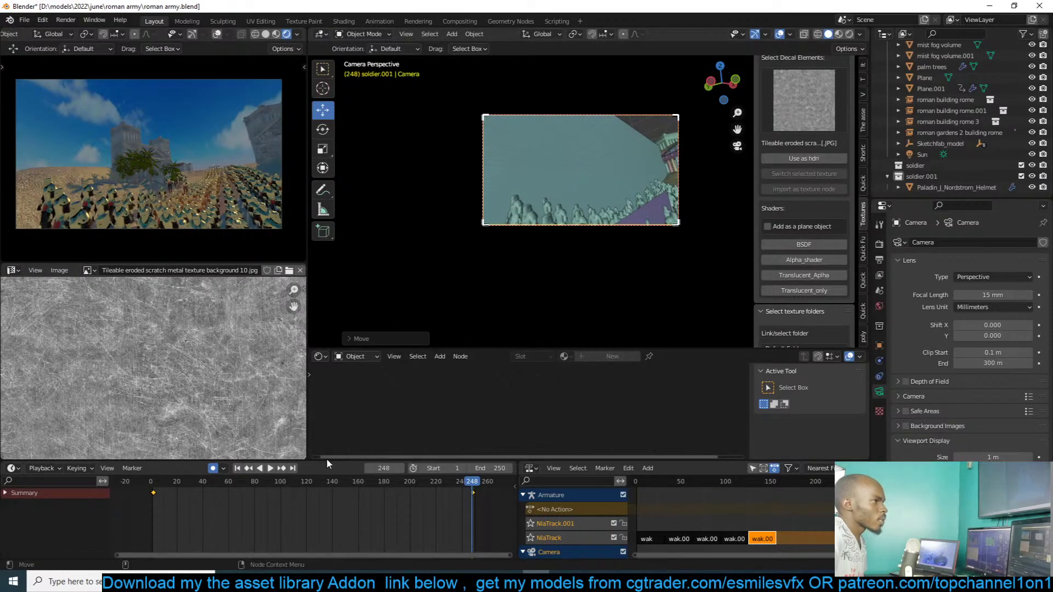
# - Save the camera animation, select the soldier's walk strips, and reopen roman army.blend
pyautogui.scroll(-4, 752, 492)
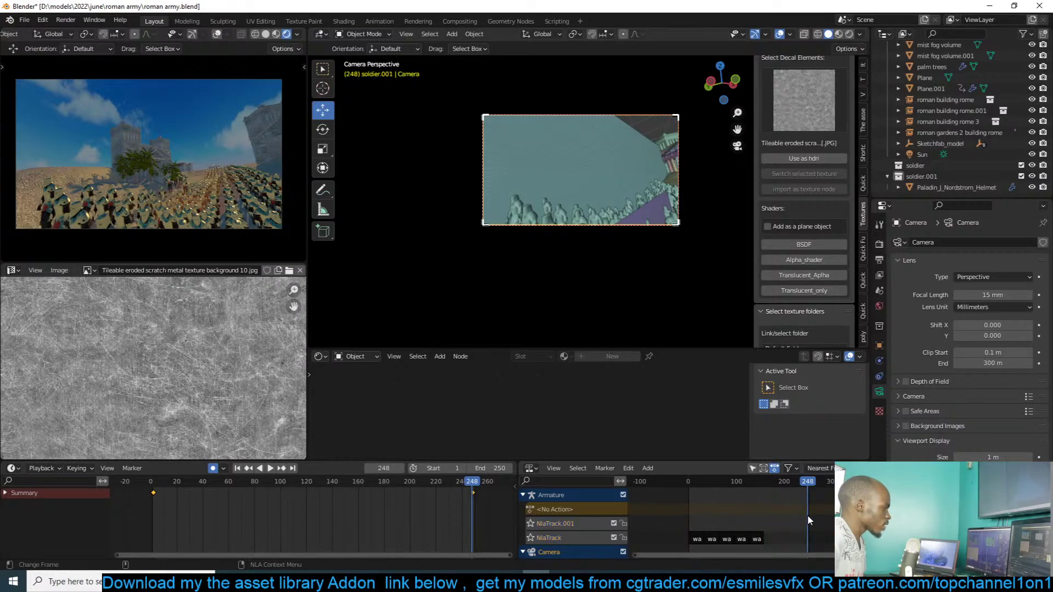
pyautogui.hotkey('ctrl', 's')
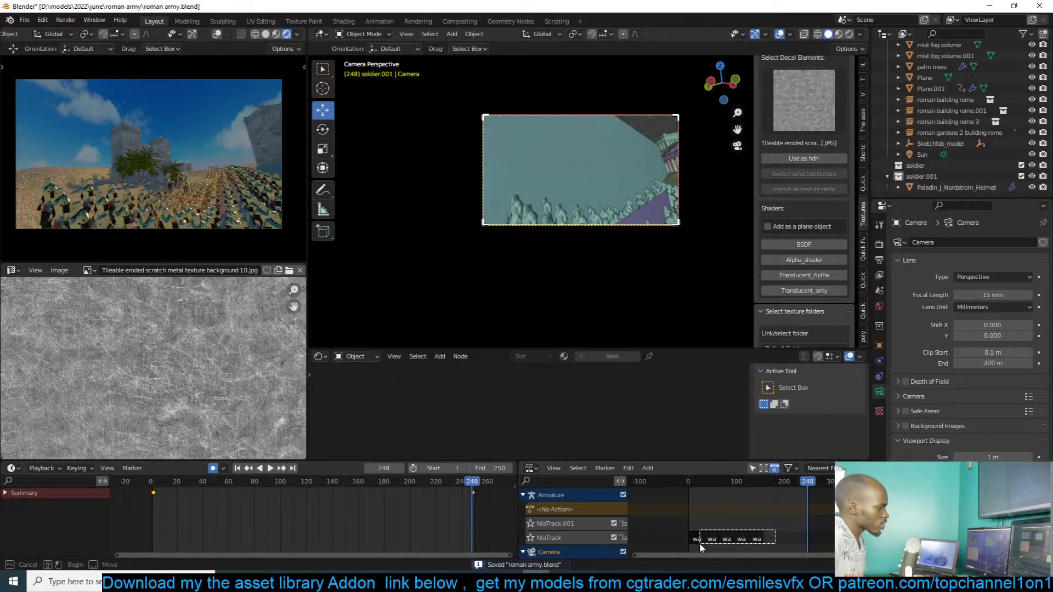
pyautogui.click(700, 541)
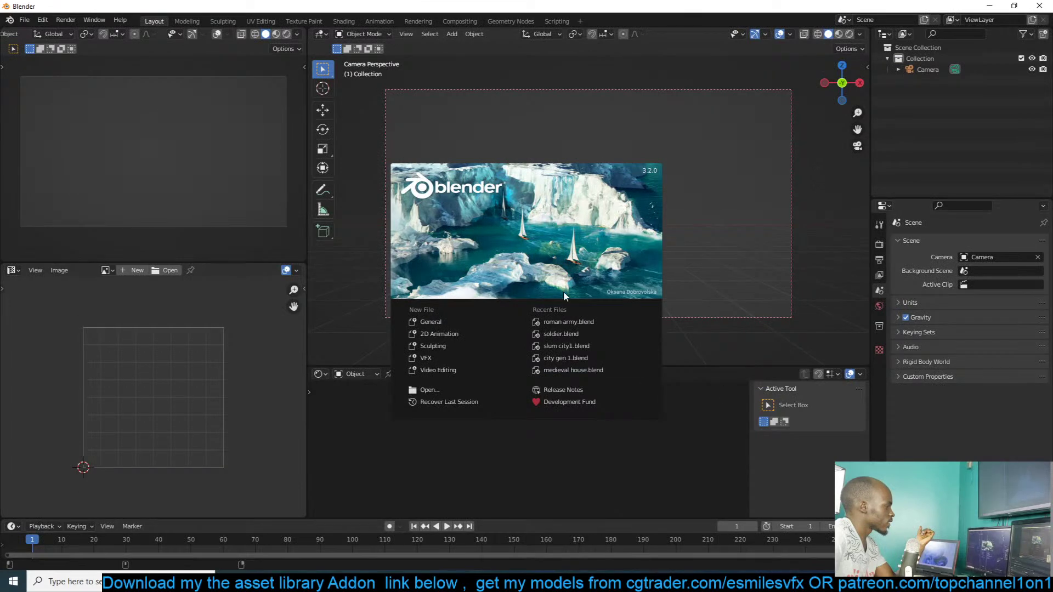
pyautogui.click(575, 324)
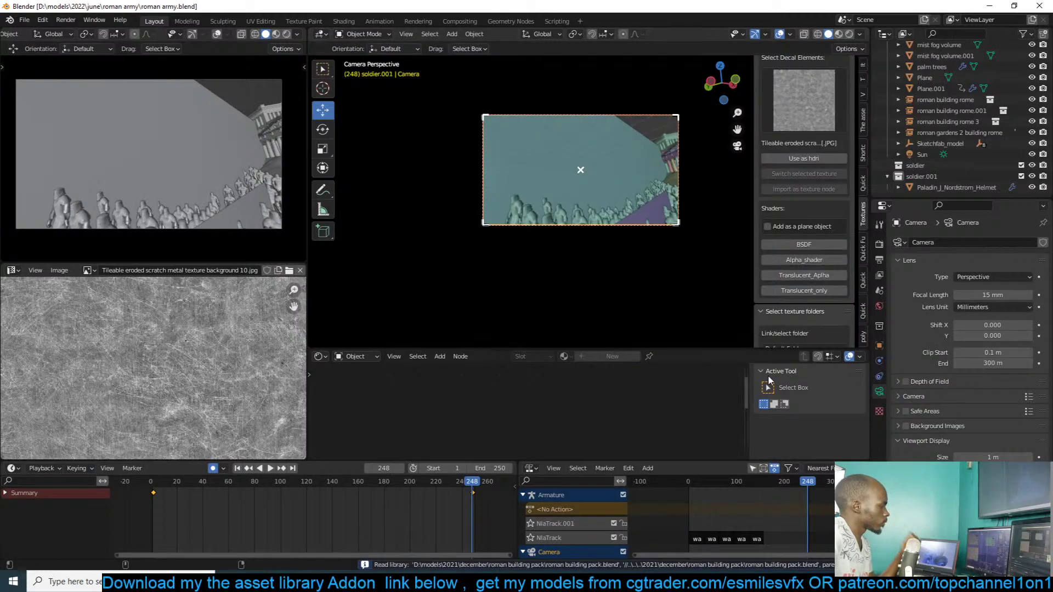
# - Select the original soldier outside the camera view and duplicate its walk strips so the NLA track extends past frame 248
pyautogui.click(595, 221)
pyautogui.moveTo(646, 239); pyautogui.dragTo(582, 164, button='middle')
pyautogui.moveTo(644, 155); pyautogui.dragTo(559, 184, button='middle')
pyautogui.click(541, 174)
pyautogui.moveTo(768, 527); pyautogui.dragTo(795, 550)
pyautogui.click(558, 305)
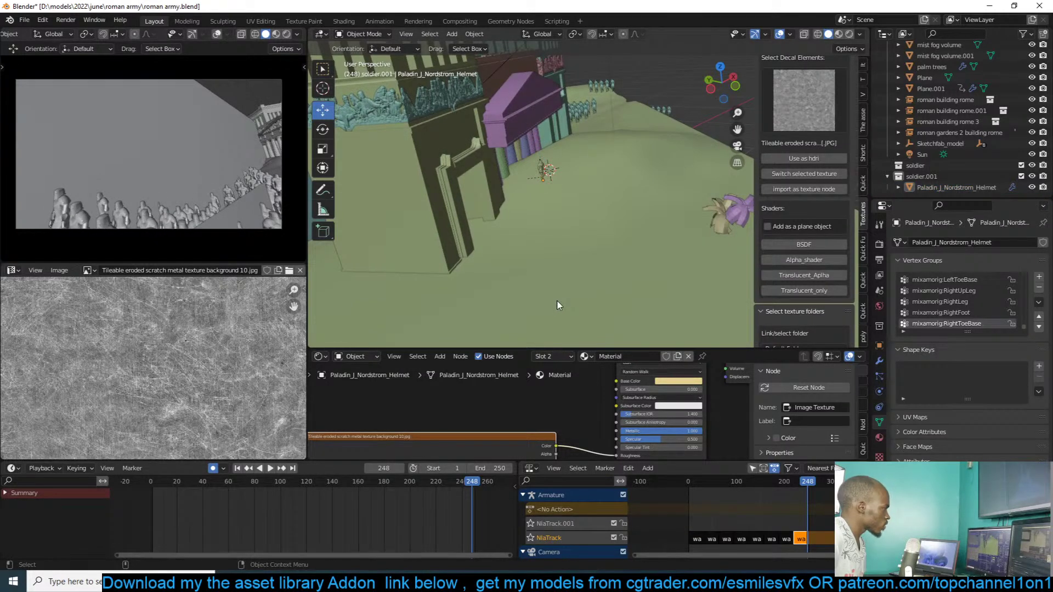
# - Preview the marching animation through the camera, with the small viewport in Material Preview shading
pyautogui.press('KP_0')
pyautogui.scroll(4, 176, 155)
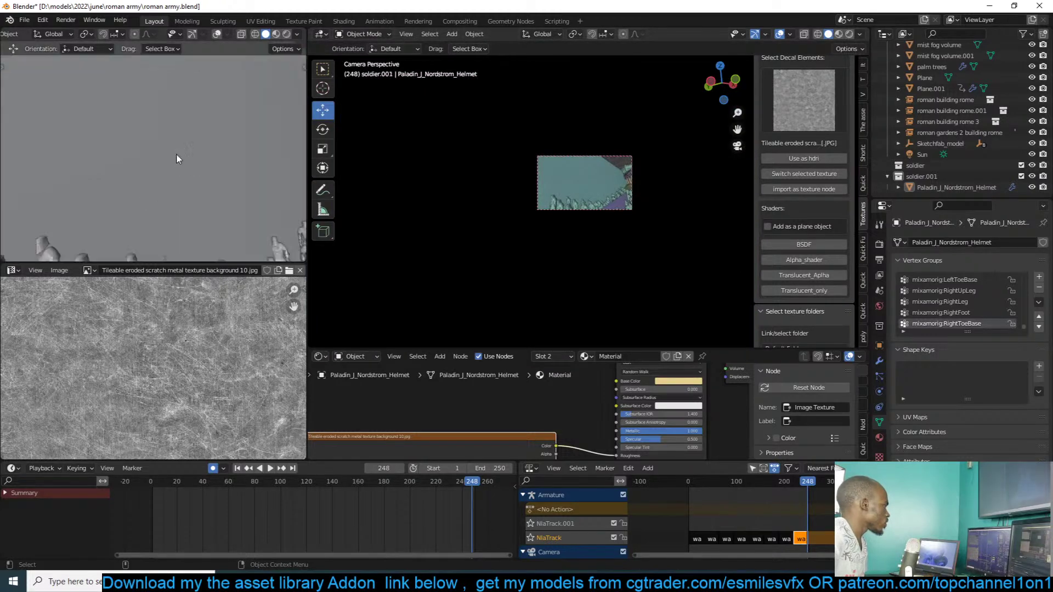
pyautogui.scroll(-3, 231, 137)
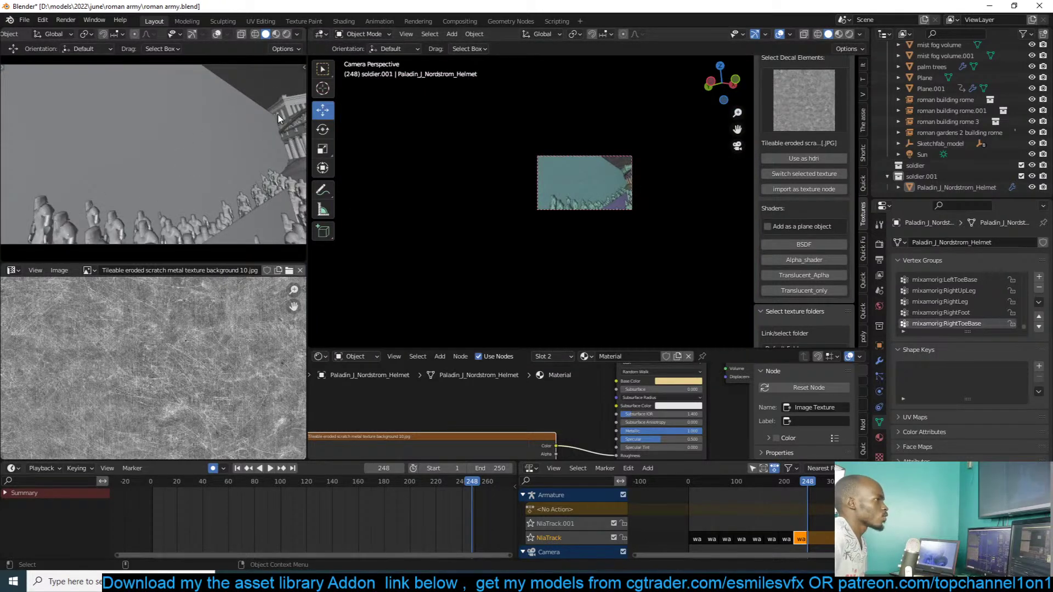
pyautogui.click(276, 34)
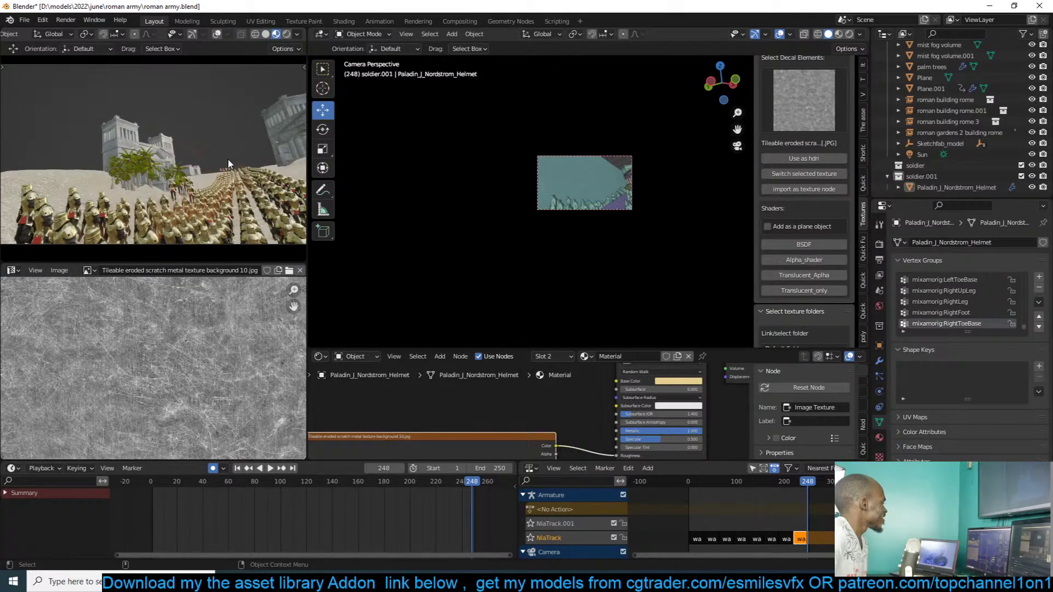
pyautogui.press('space')
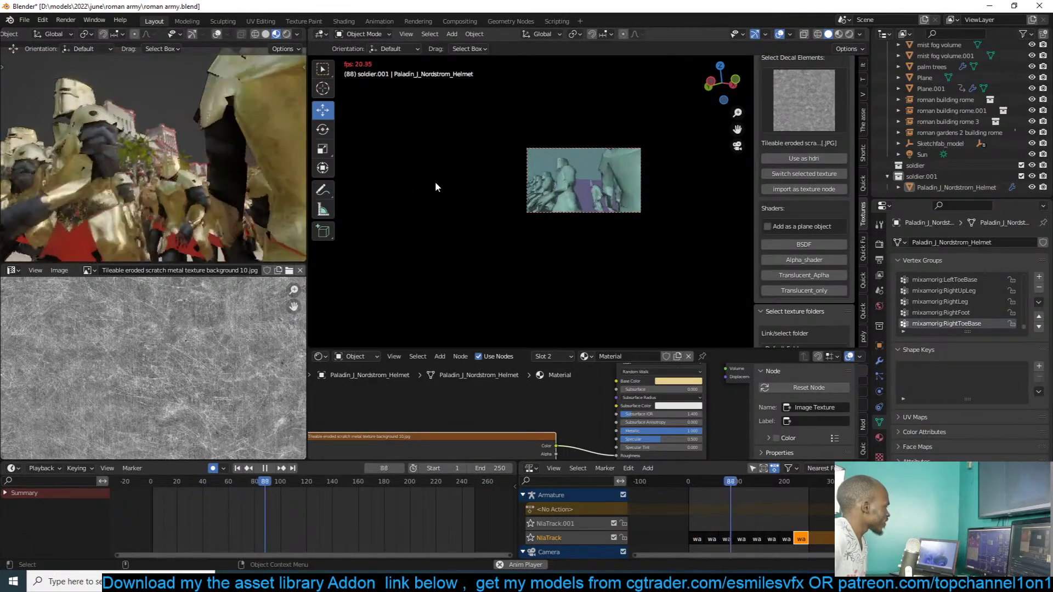
pyautogui.press('Escape')
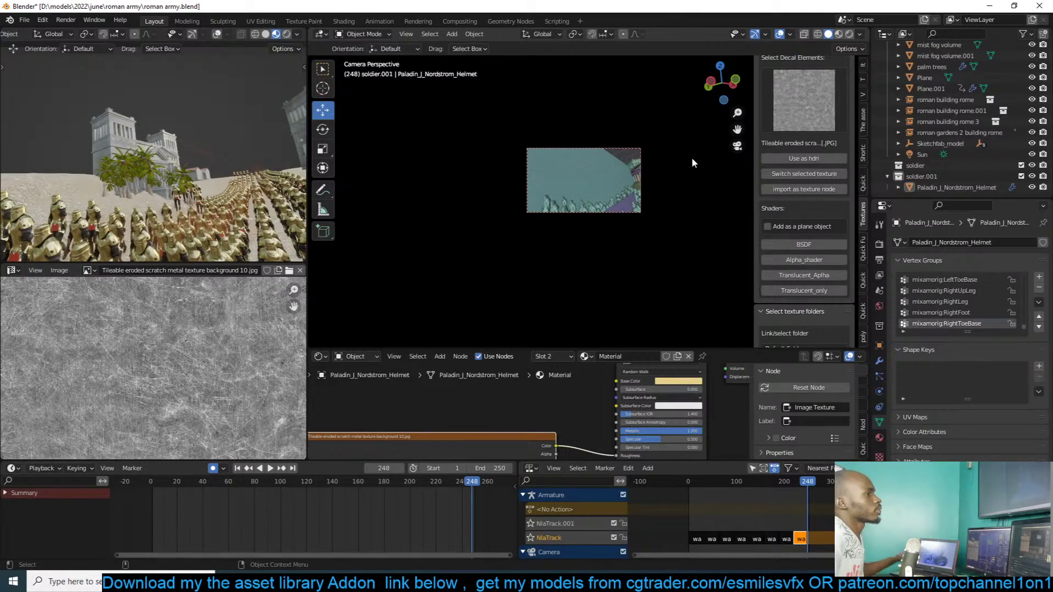
# - Set the small viewport to Rendered, duplicate the palm trees beside the original cluster in top view, and rotate the copy
pyautogui.click(640, 181)
pyautogui.moveTo(641, 181); pyautogui.dragTo(634, 242, button='middle')
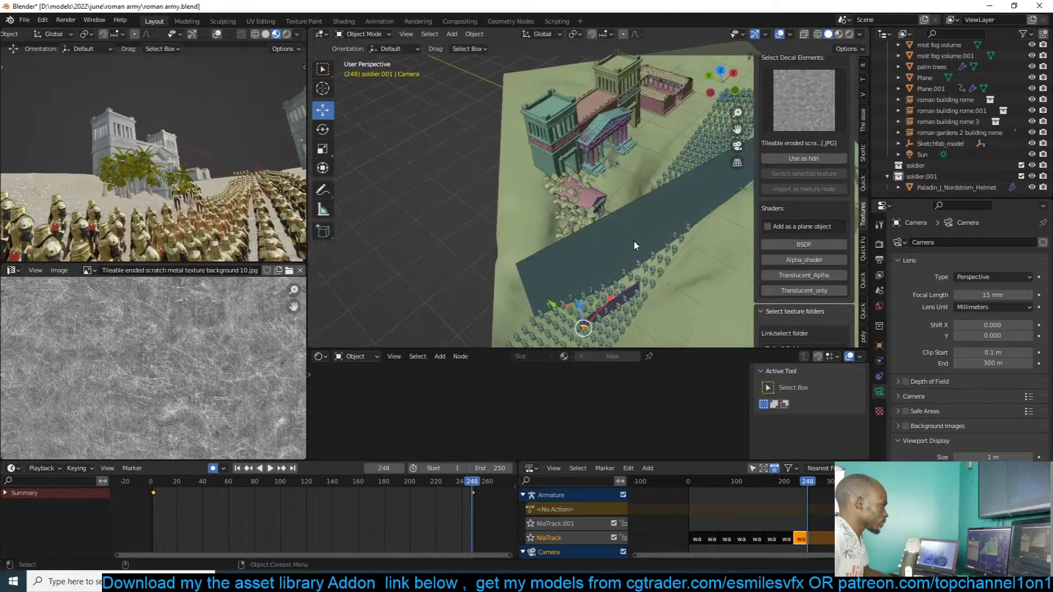
pyautogui.scroll(3, 614, 245)
pyautogui.click(595, 243)
pyautogui.press('KP_7')
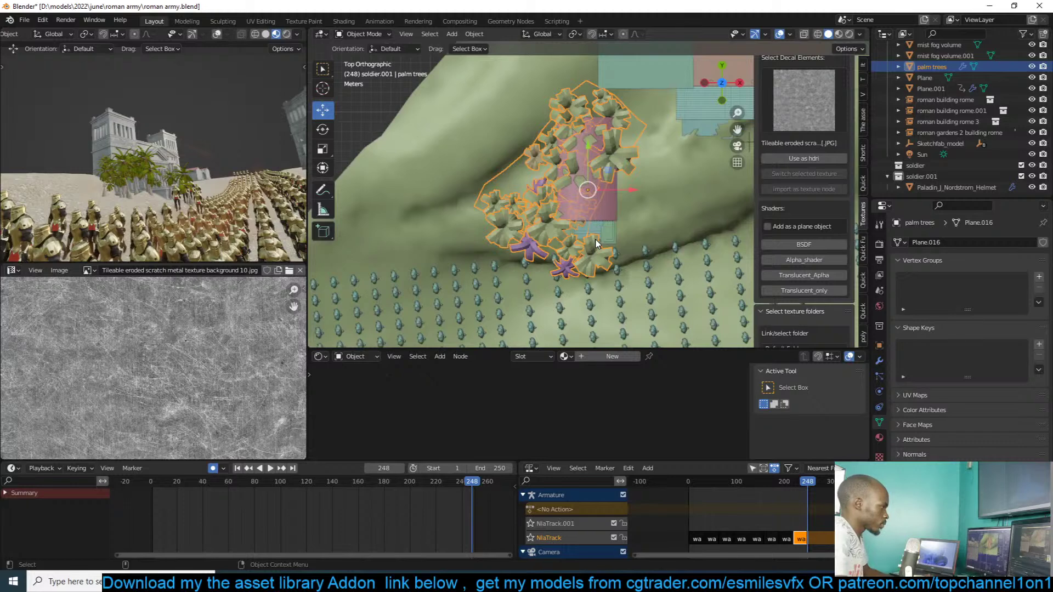
pyautogui.click(287, 33)
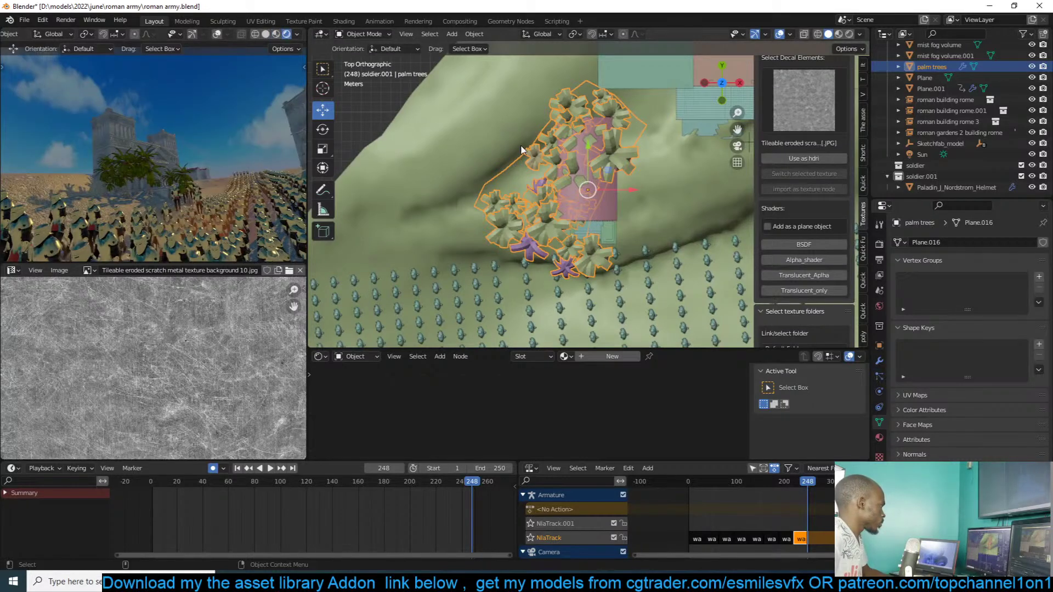
pyautogui.scroll(-2, 574, 169)
pyautogui.hotkey('shift', 'd')
pyautogui.click(494, 161)
pyautogui.press('r')
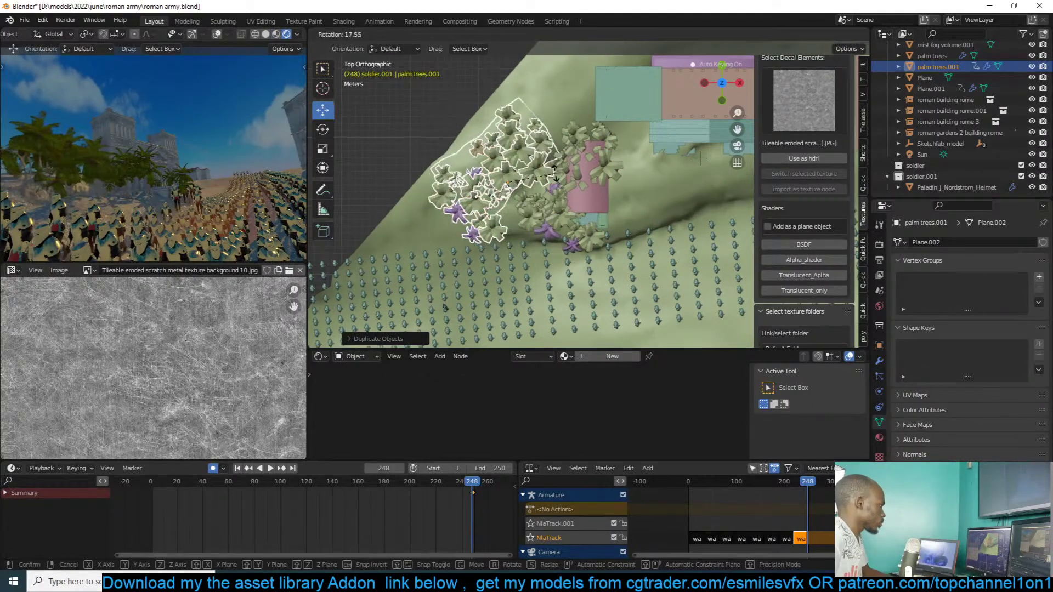
pyautogui.click(587, 151)
# - Duplicate the palm cluster into the gap between the two Roman buildings and resize the copy
pyautogui.scroll(-2, 587, 151)
pyautogui.hotkey('shift', 'd')
pyautogui.click(644, 153)
pyautogui.press('s')
pyautogui.click(639, 156)
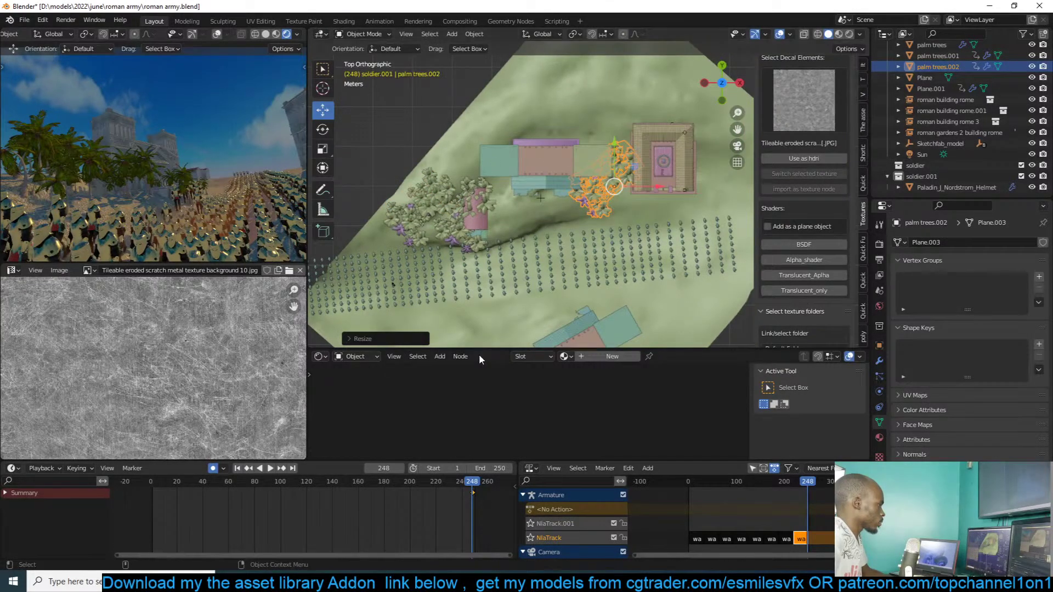
# - Delete the keyframes at frame 248 from the two palm tree copies and turn off auto keying
pyautogui.press('x')
pyautogui.click(454, 510)
pyautogui.click(212, 466)
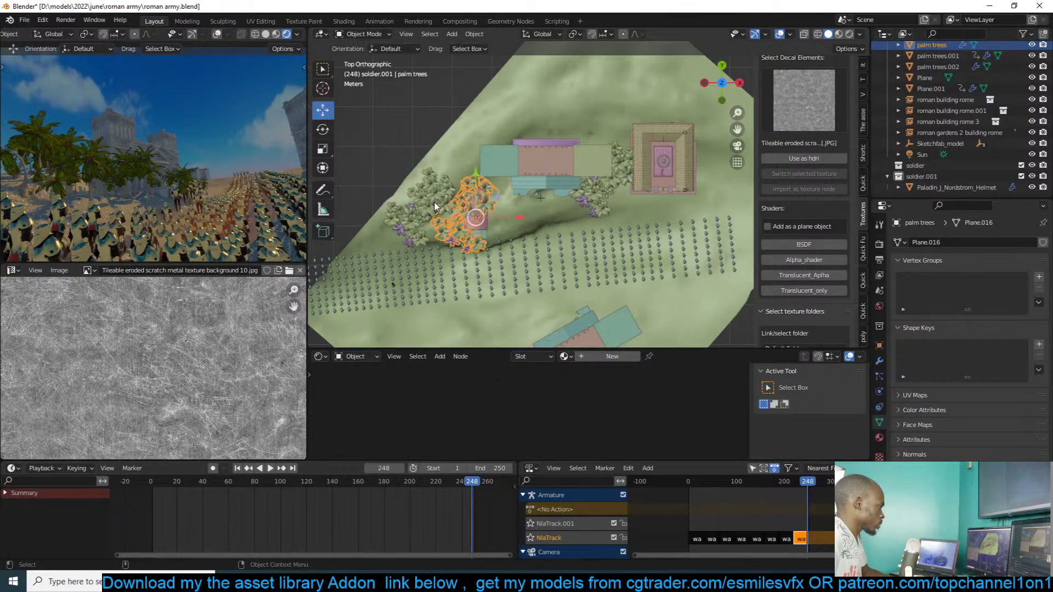
pyautogui.click(447, 227)
pyautogui.press('x')
pyautogui.click(476, 509)
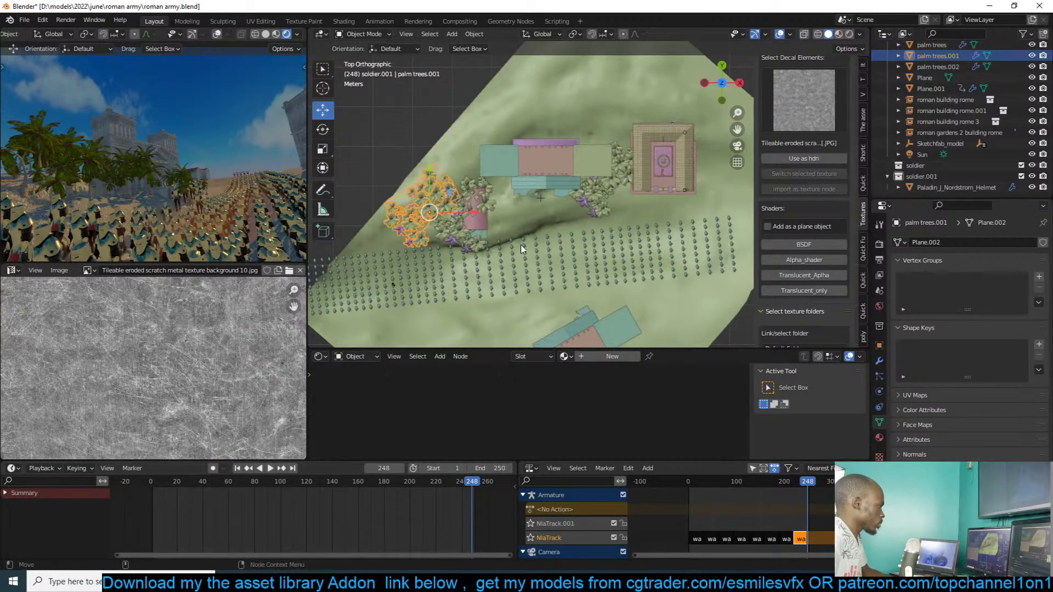
# - Place three more palm cluster copies around the buildings on both sides of the army, and rotate the last one
pyautogui.hotkey('shift', 'd')
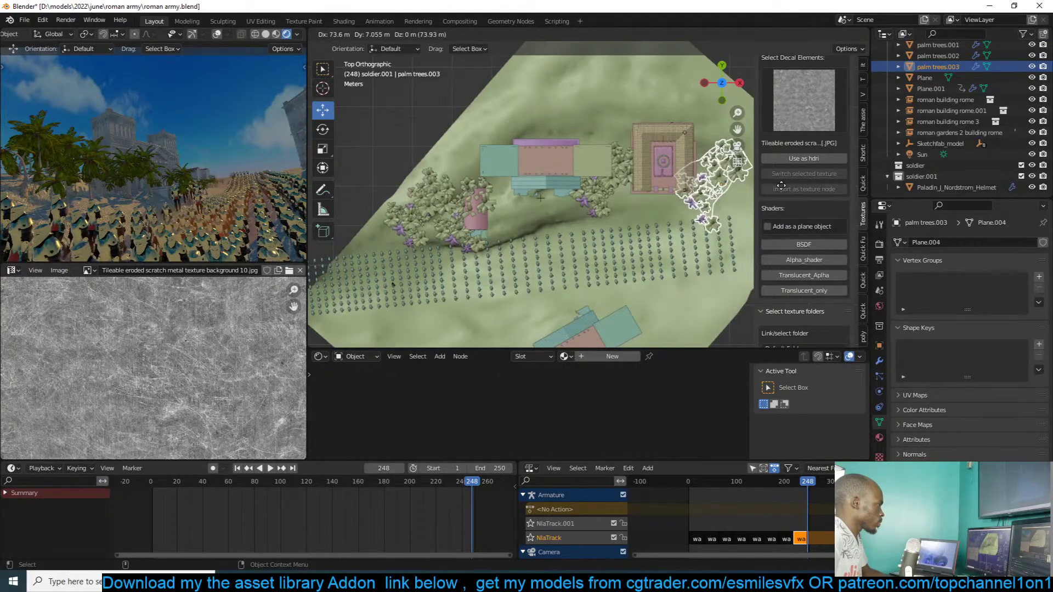
pyautogui.click(700, 151)
pyautogui.scroll(-4, 609, 190)
pyautogui.hotkey('shift', 'd')
pyautogui.click(573, 242)
pyautogui.hotkey('shift', 'd')
pyautogui.click(519, 258)
pyautogui.press('r')
pyautogui.click(554, 267)
# - Play back the march in the rendered camera view to check the added palm trees
pyautogui.moveTo(554, 262); pyautogui.dragTo(581, 210, button='middle')
pyautogui.click(582, 216)
pyautogui.press('space')
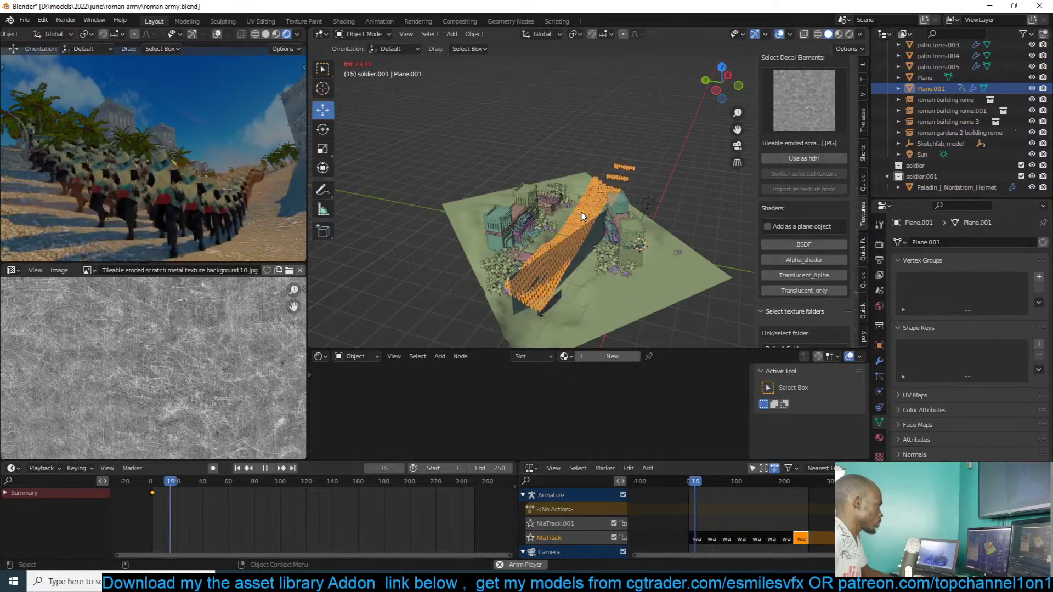
pyautogui.scroll(-2, 238, 189)
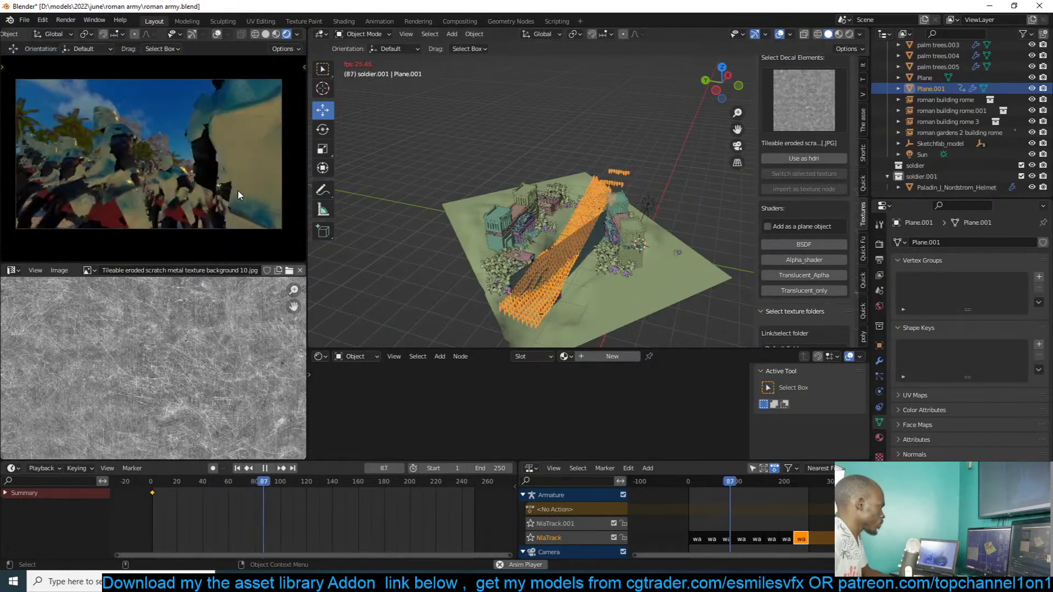
pyautogui.press('Escape')
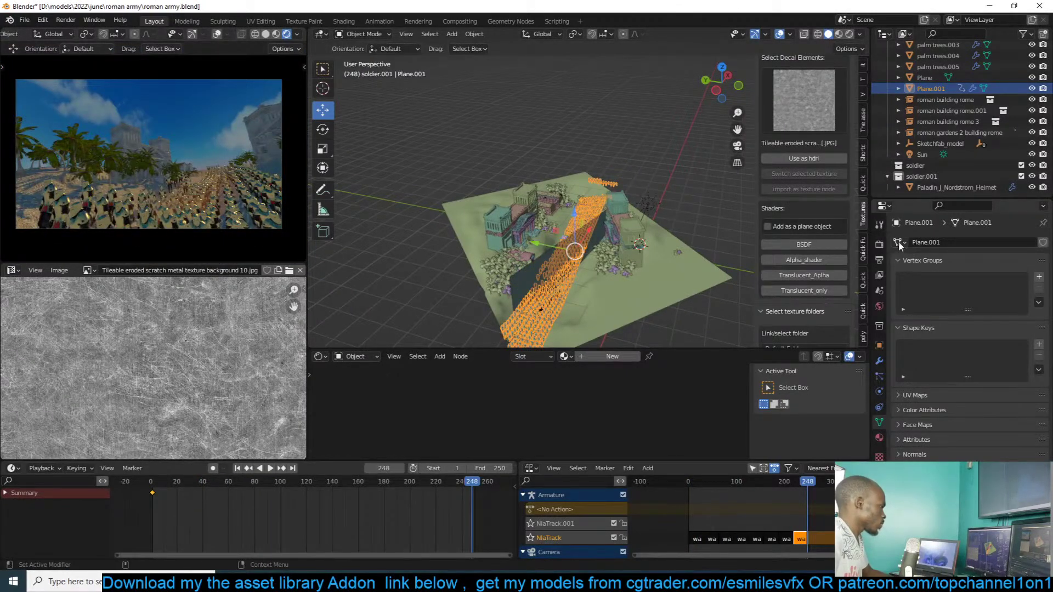
# - Set the render engine to Cycles and its device to GPU Compute
pyautogui.click(880, 244)
pyautogui.click(1000, 242)
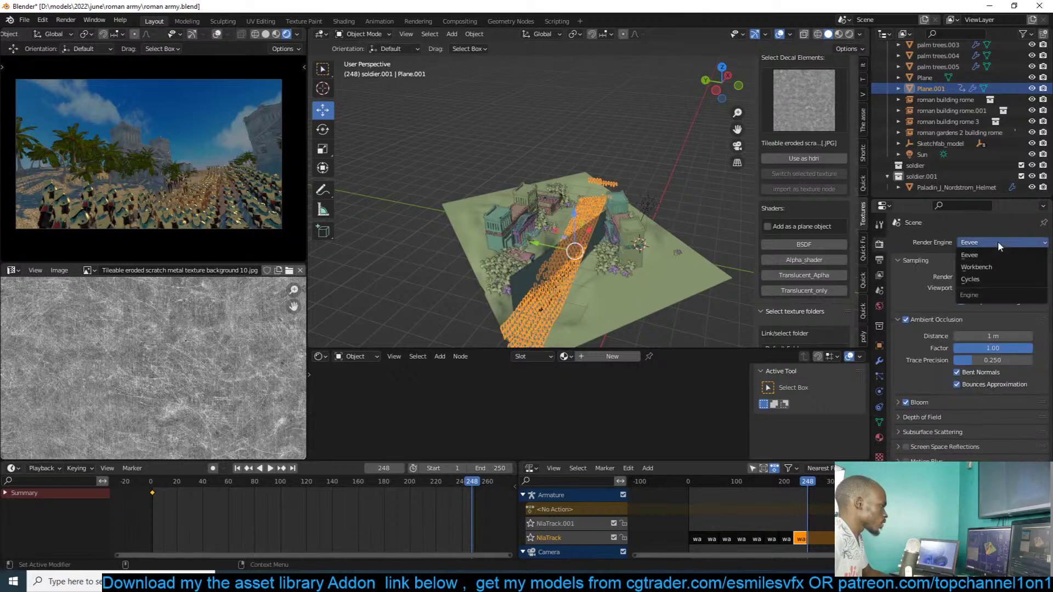
pyautogui.click(974, 279)
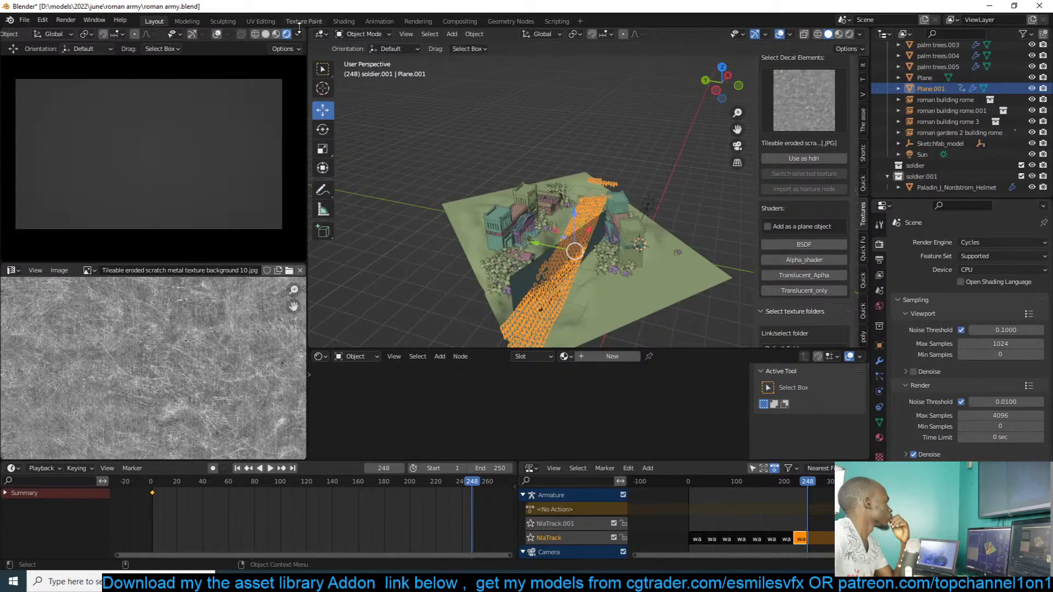
pyautogui.click(973, 270)
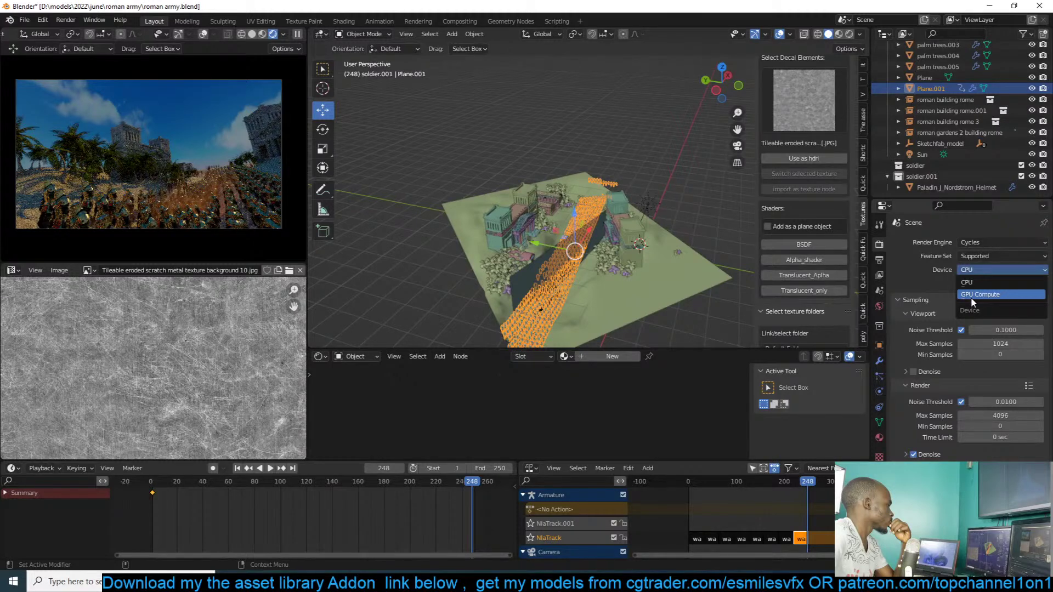
pyautogui.click(970, 297)
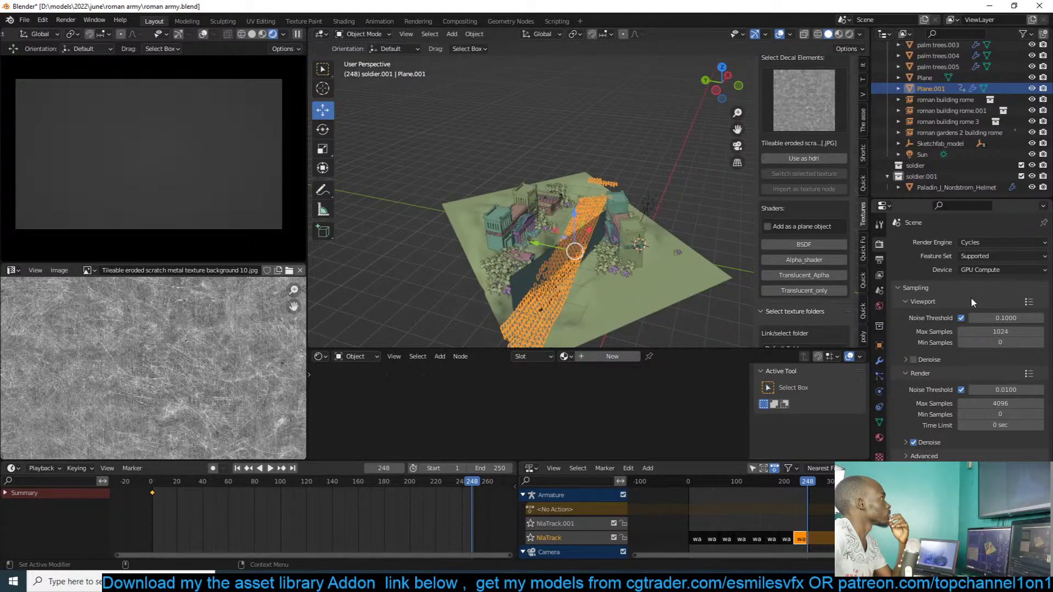
# - Enable viewport denoising for Cycles and rotate the sun lamp freely to change the light direction
pyautogui.click(913, 360)
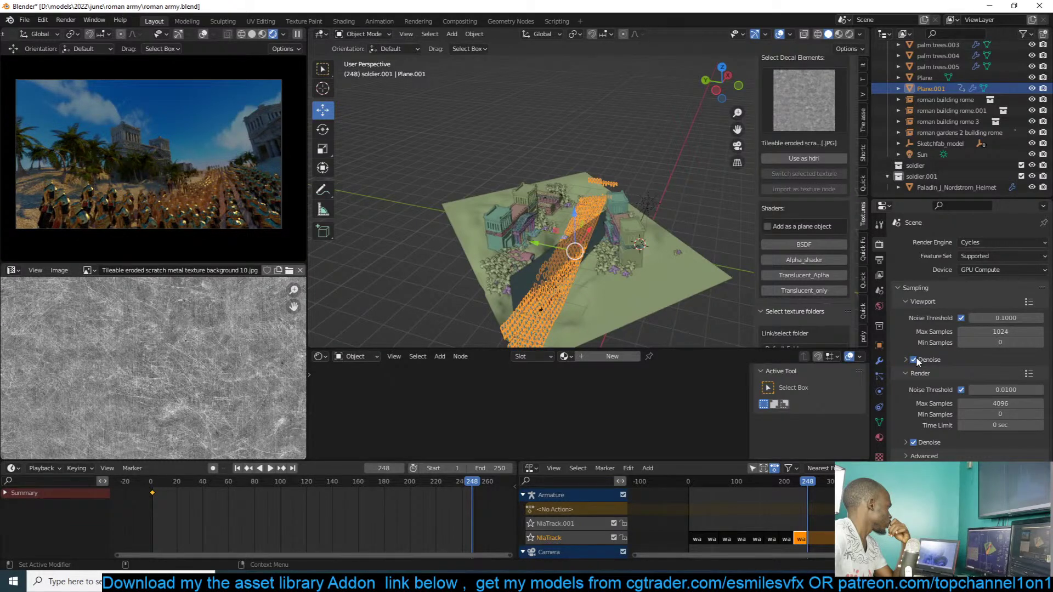
pyautogui.click(647, 205)
pyautogui.press('r')
pyautogui.press('r')
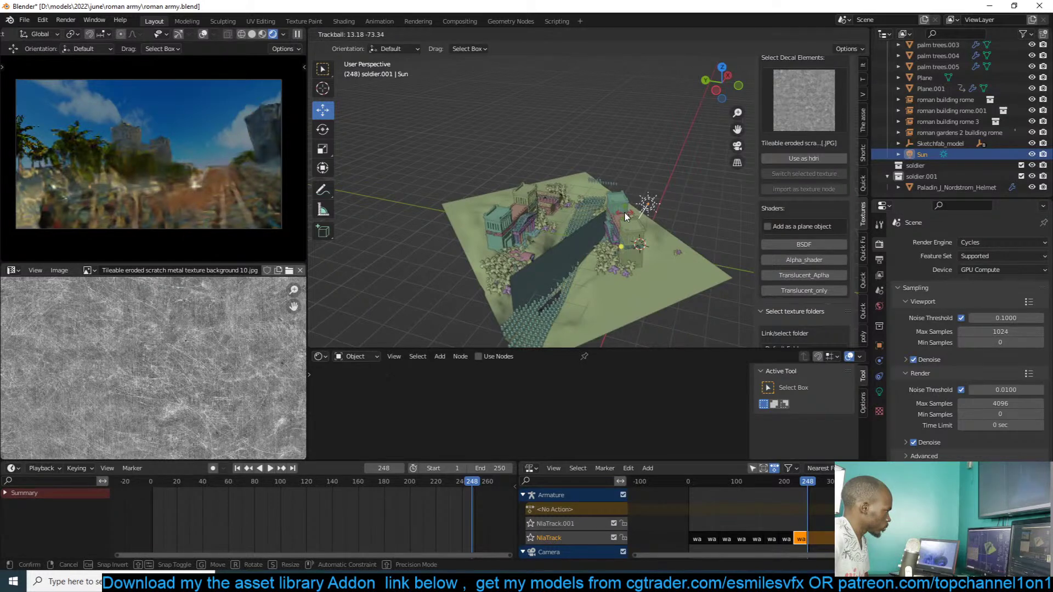
pyautogui.click(625, 217)
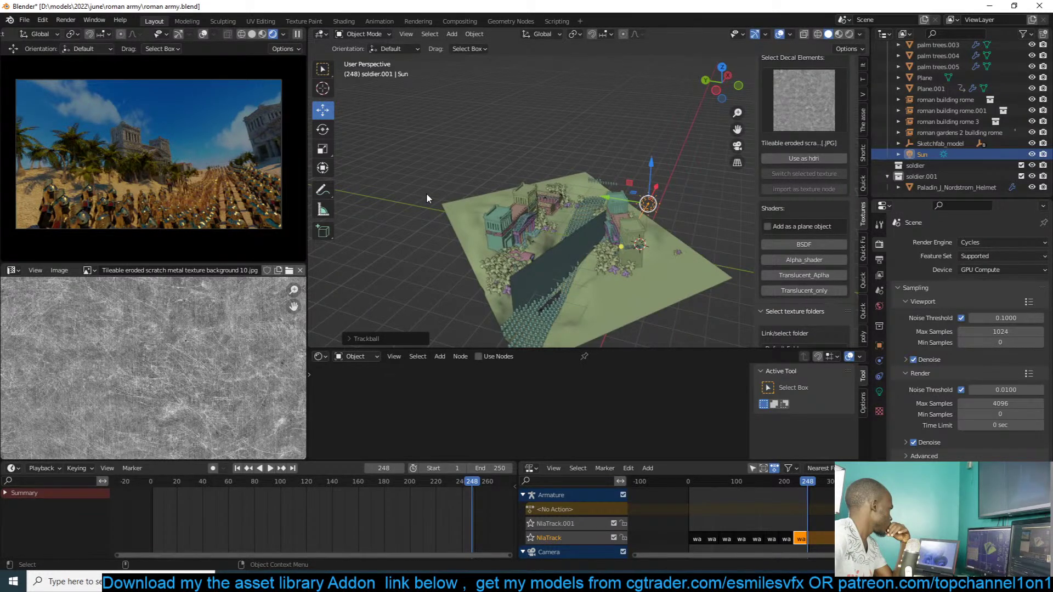
# - Pause the rendered camera preview and set the render engine to Eevee
pyautogui.click(299, 34)
pyautogui.click(990, 241)
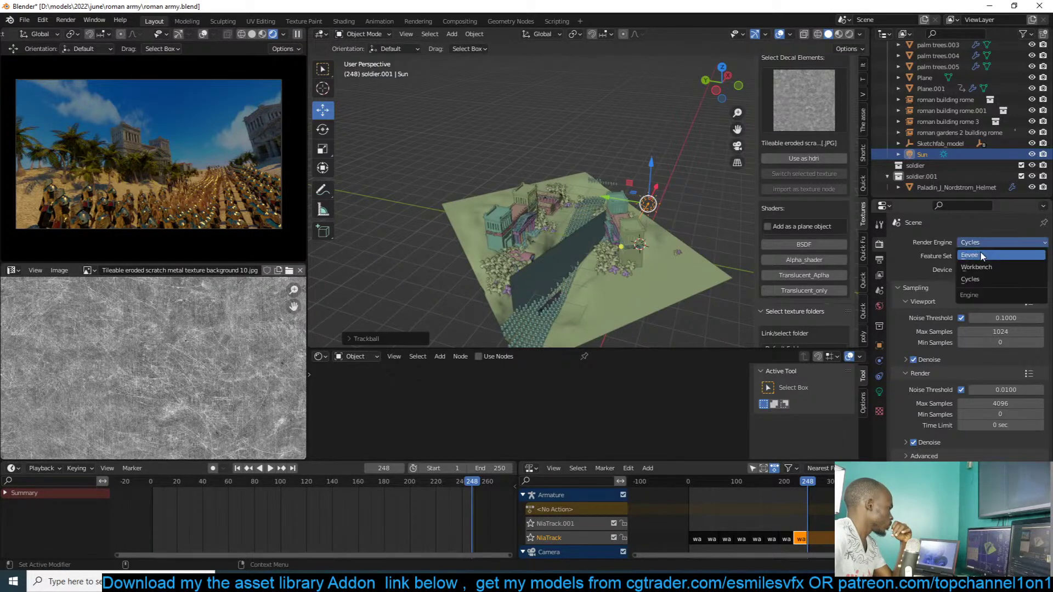
pyautogui.click(980, 252)
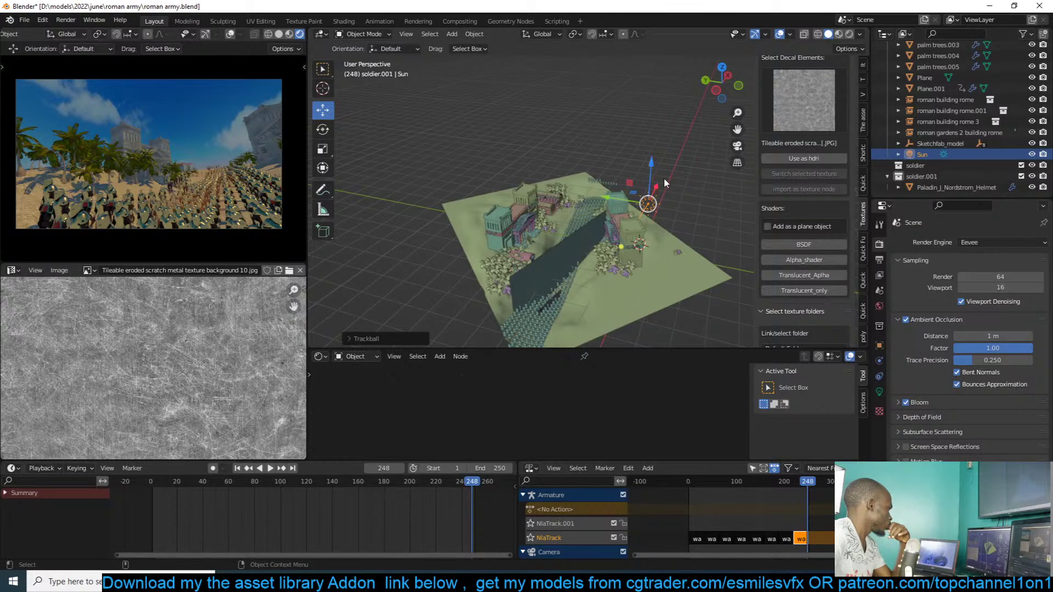
# - Rotate the sun lamp freely in the perspective view and again in the top view to adjust the scene's lighting
pyautogui.press('r')
pyautogui.press('r')
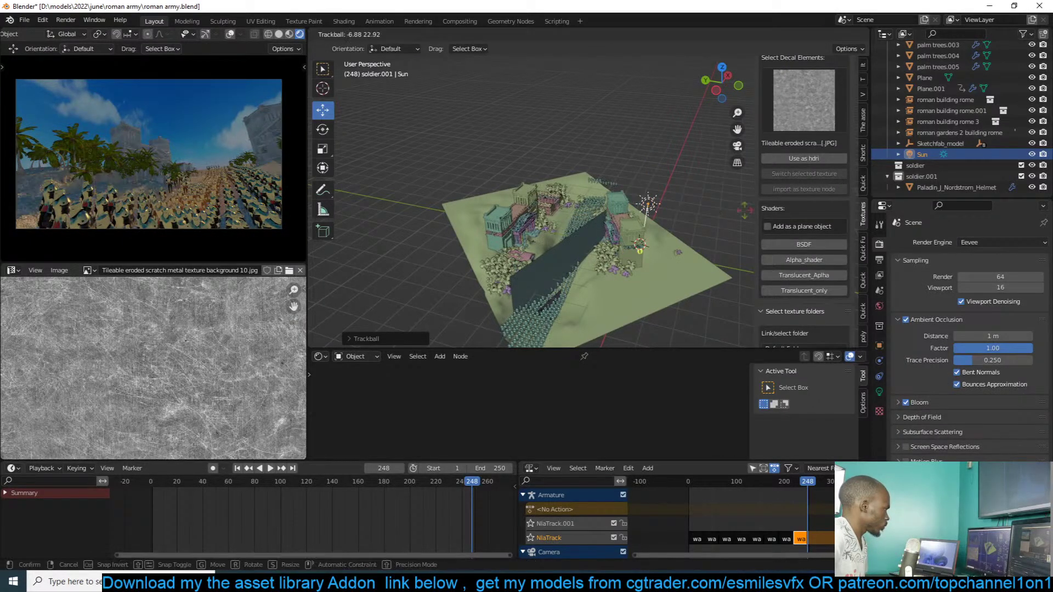
pyautogui.click(739, 231)
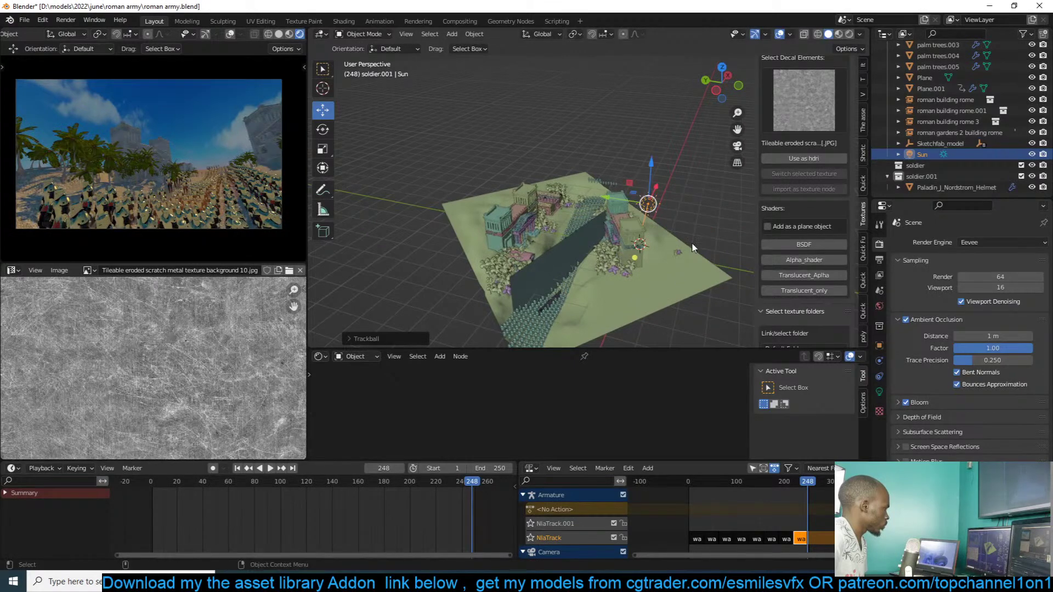
pyautogui.click(719, 225)
pyautogui.click(653, 189)
pyautogui.press('KP_7')
pyautogui.press('r')
pyautogui.press('r')
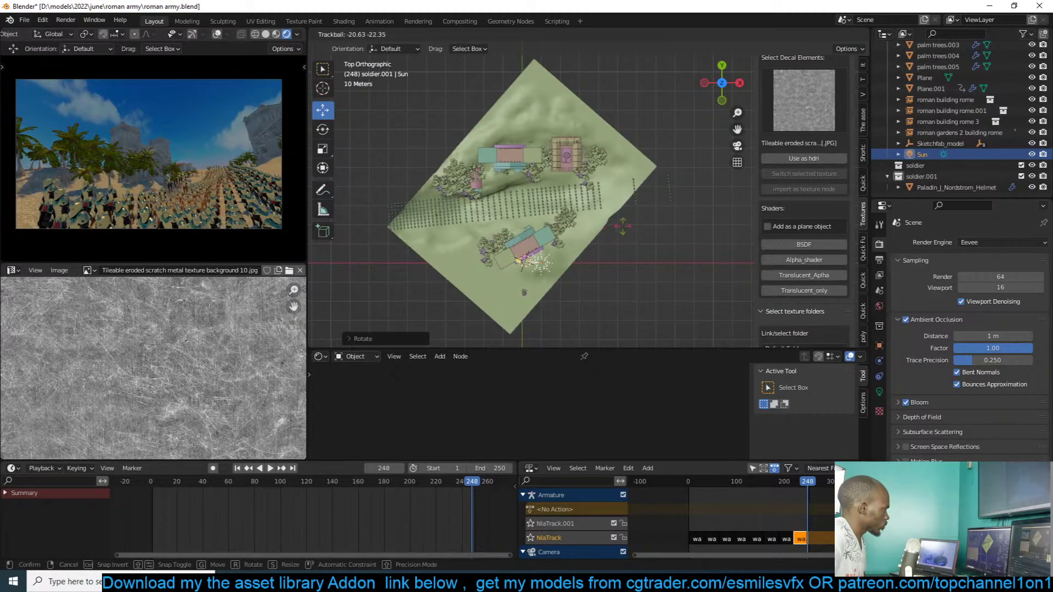
pyautogui.click(631, 226)
# - Save the file and play back the march in the rendered camera view to check the new lighting
pyautogui.hotkey('ctrl', 's')
pyautogui.click(631, 226)
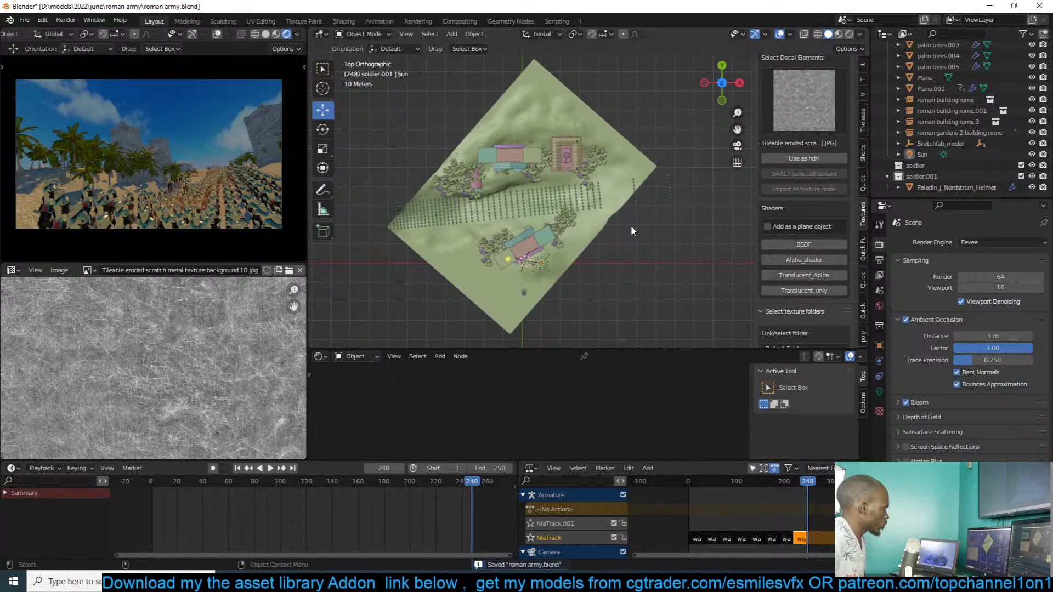
pyautogui.press('space')
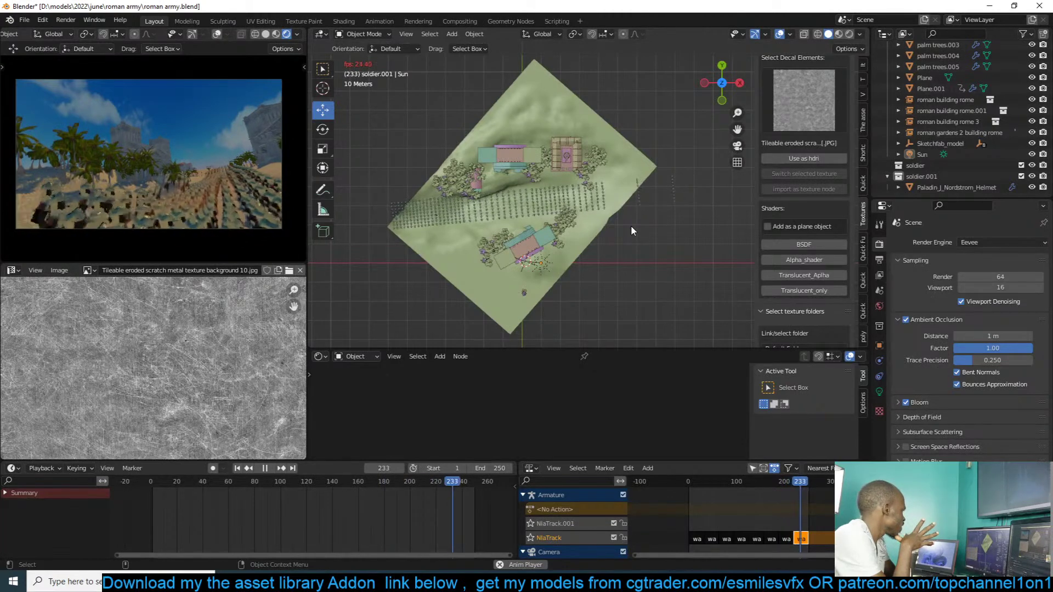
pyautogui.press('space')
# - Delete the vertices in the middle section of the army plane to open a gap between two groups of soldiers
pyautogui.click(608, 197)
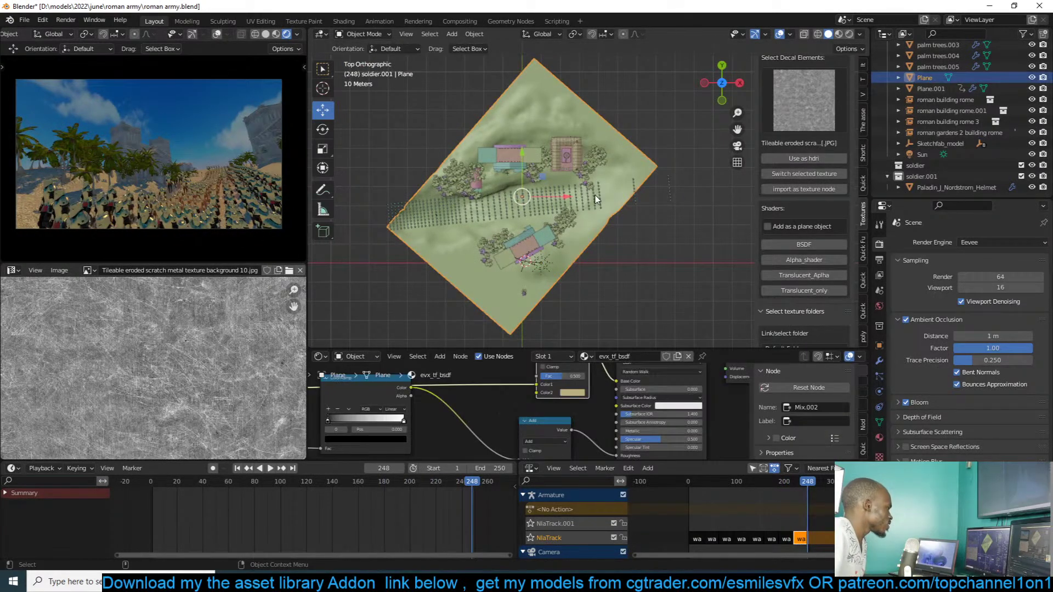
pyautogui.click(550, 201)
pyautogui.scroll(2, 551, 201)
pyautogui.press('Tab')
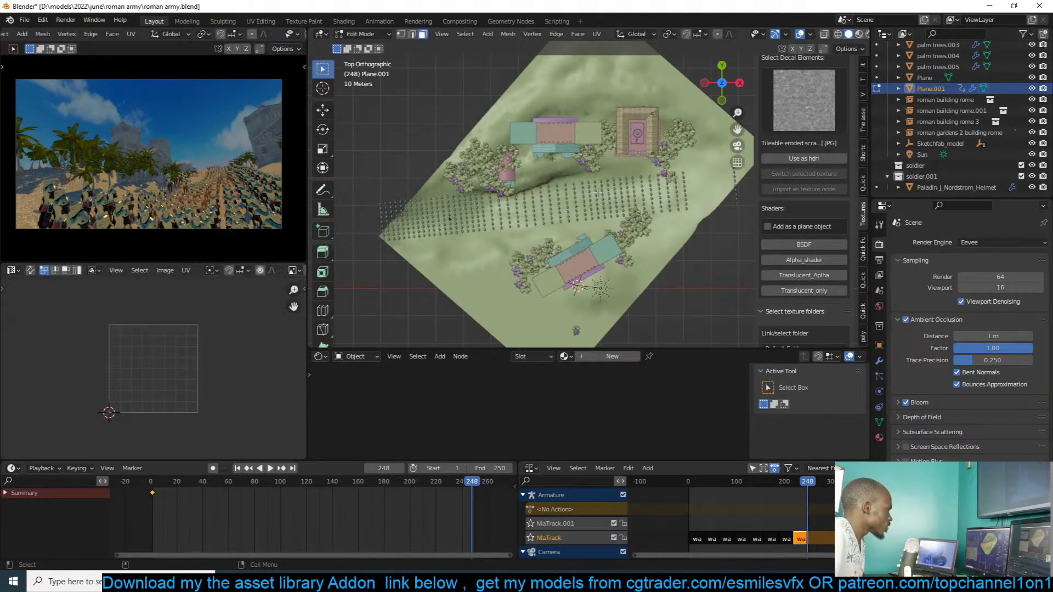
pyautogui.press('z')
pyautogui.click(481, 189)
pyautogui.moveTo(536, 213); pyautogui.dragTo(537, 214)
pyautogui.moveTo(520, 147); pyautogui.dragTo(628, 271)
pyautogui.press('x')
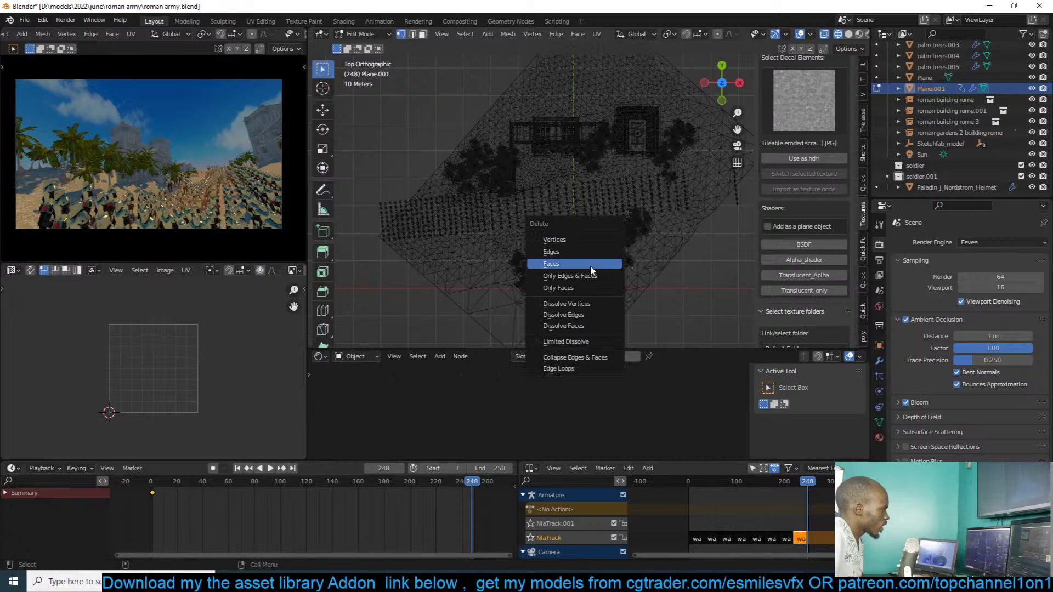
pyautogui.click(604, 239)
pyautogui.press('Tab')
# - Play back the march in the enlarged camera view and in the solid perspective view to check the split army
pyautogui.press('space')
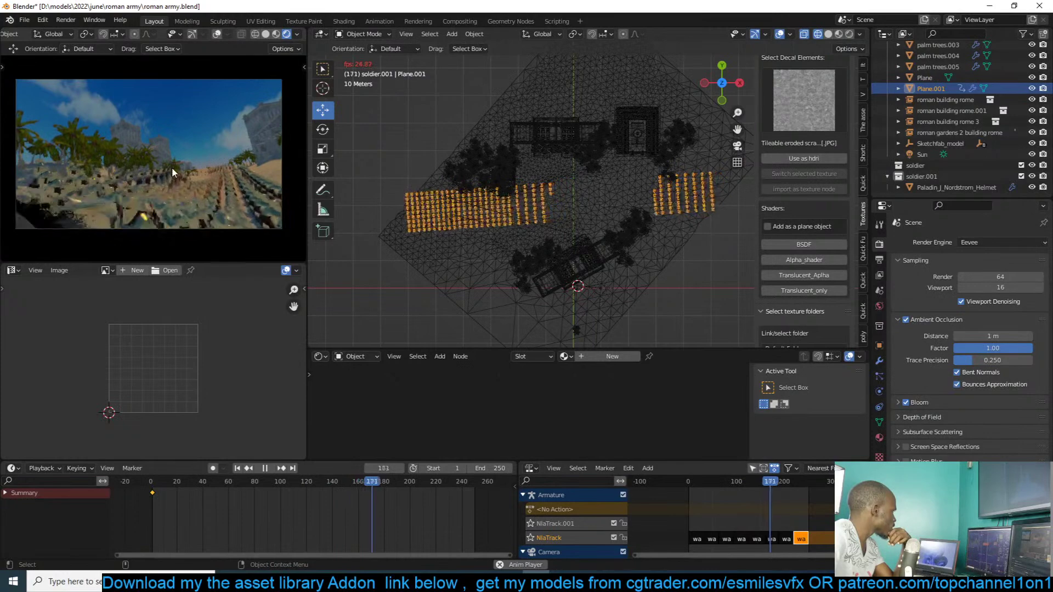
pyautogui.scroll(2, 176, 201)
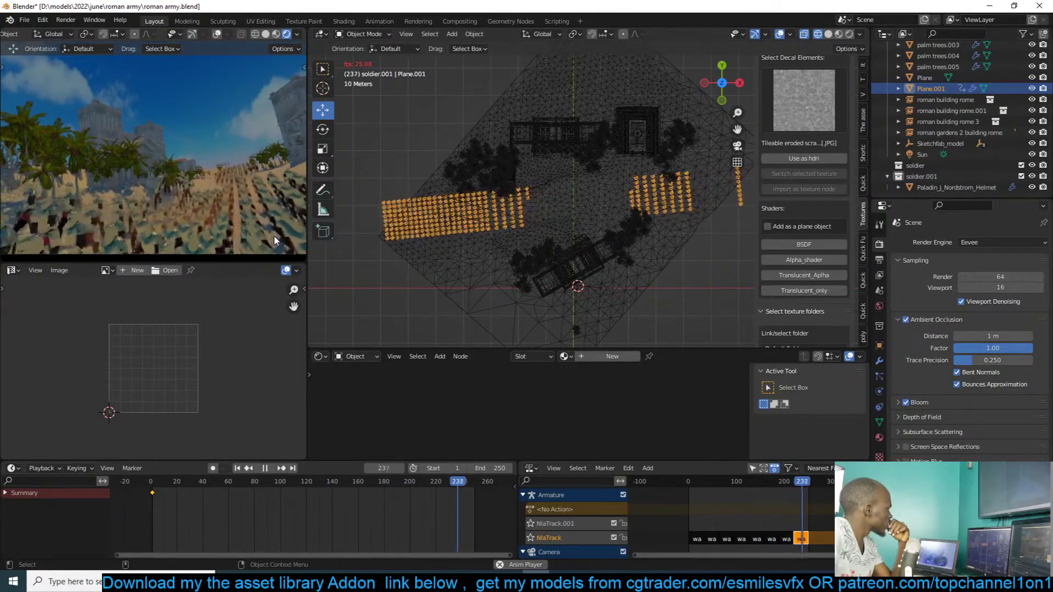
pyautogui.click(541, 225)
pyautogui.hotkey('shift', 'z')
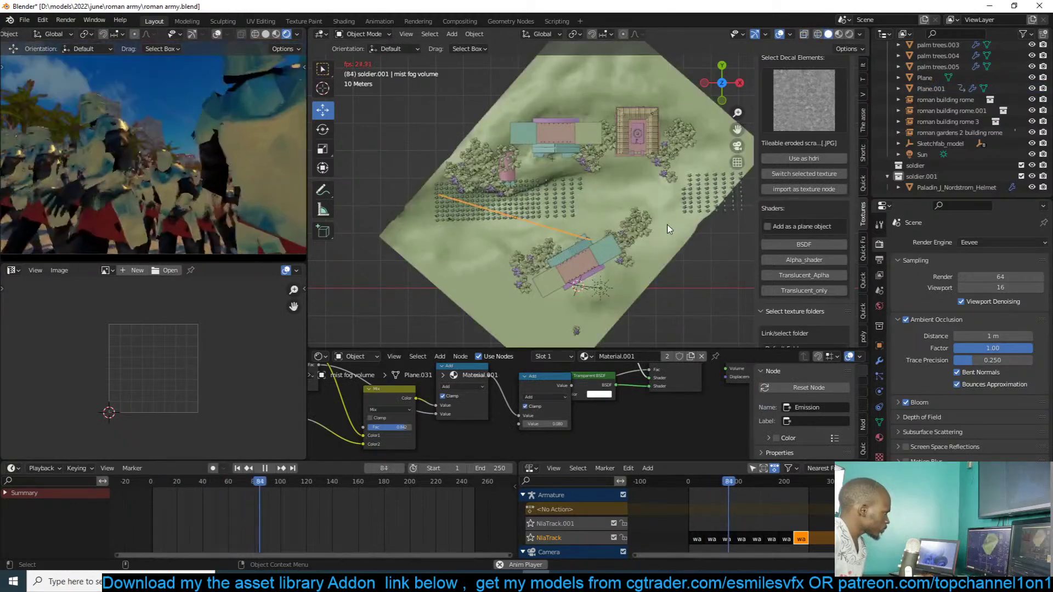
pyautogui.moveTo(657, 224)
pyautogui.mouseDown(button='middle')
pyautogui.moveTo(683, 167)
pyautogui.moveTo(665, 227)
pyautogui.mouseUp(button='middle')
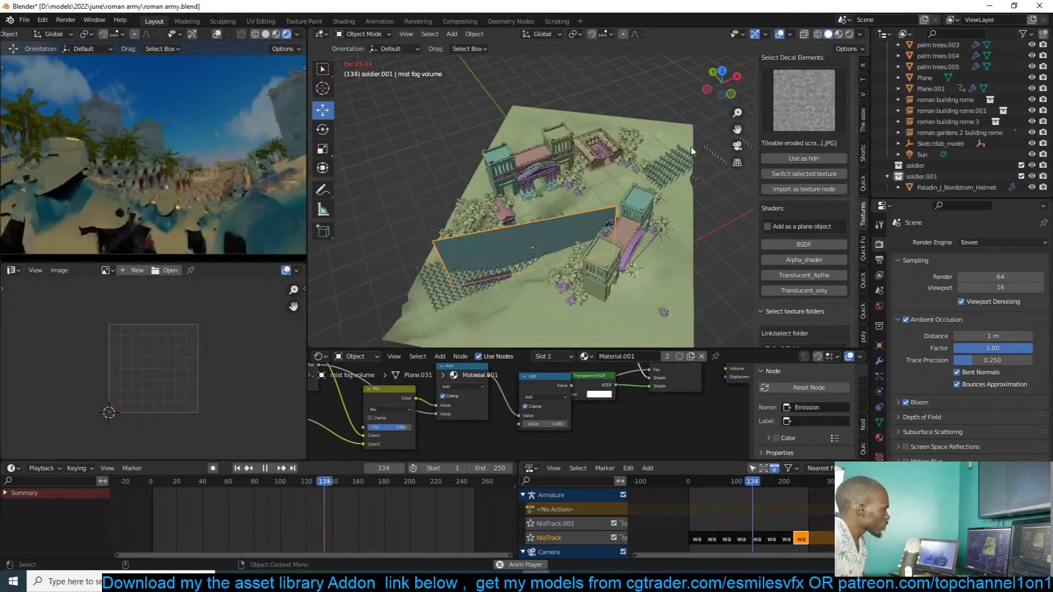
pyautogui.press('space')
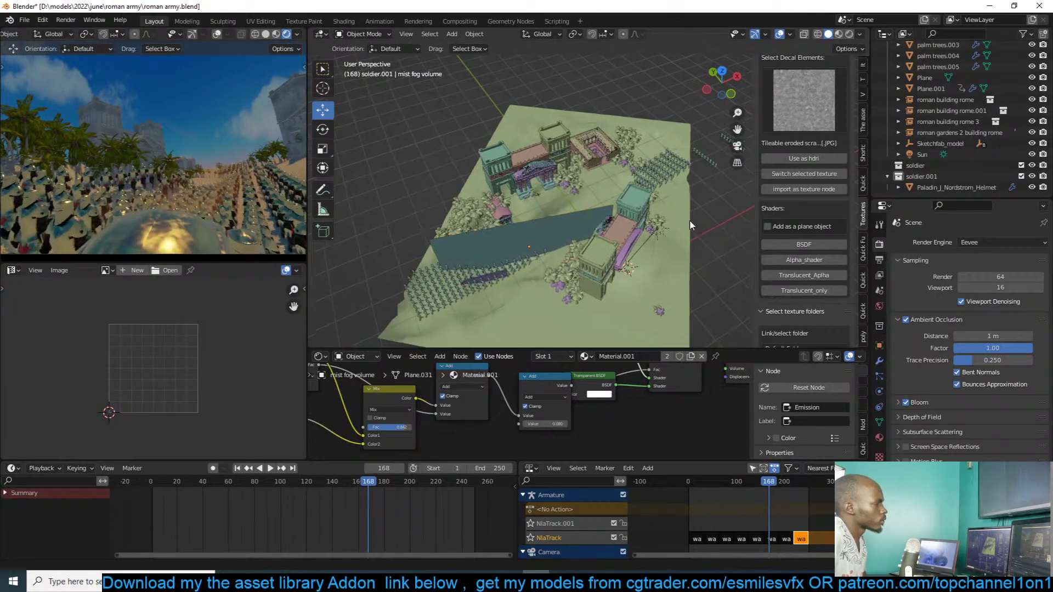
# - Duplicate the source soldier mesh beside the original and play the animation briefly to check the copy's walk
pyautogui.scroll(8, 631, 223)
pyautogui.click(617, 244)
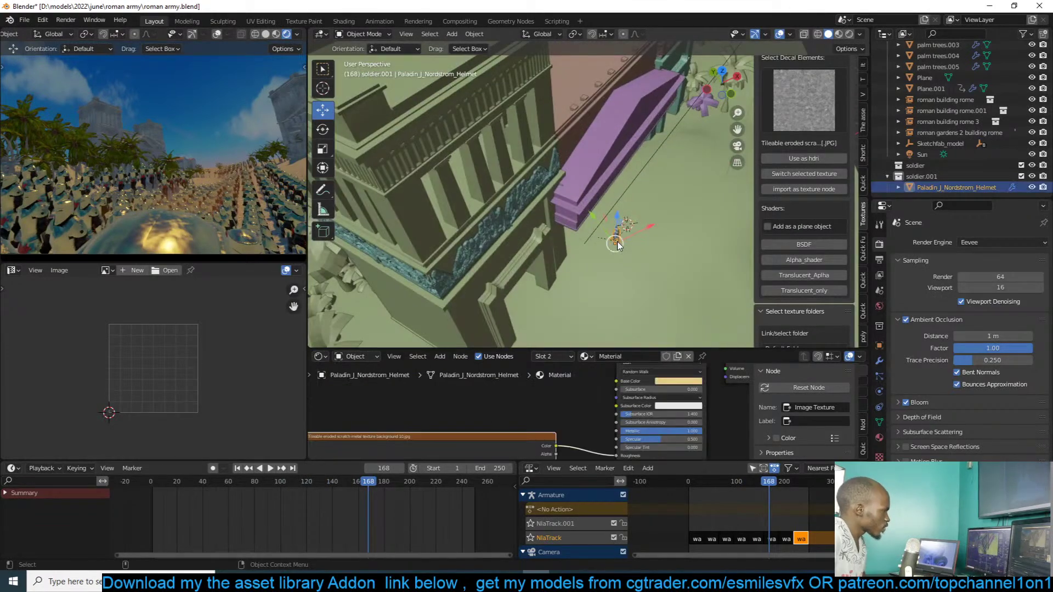
pyautogui.press('KP_Decimal')
pyautogui.moveTo(591, 257)
pyautogui.mouseDown(button='middle')
pyautogui.moveTo(574, 213)
pyautogui.moveTo(623, 220)
pyautogui.moveTo(650, 145)
pyautogui.moveTo(676, 117)
pyautogui.moveTo(586, 123)
pyautogui.moveTo(606, 137)
pyautogui.moveTo(538, 123)
pyautogui.mouseUp(button='middle')
pyautogui.hotkey('shift', 'z')
pyautogui.press('z')
pyautogui.click(674, 148)
pyautogui.keyDown('shift'); pyautogui.moveTo(632, 198); pyautogui.dragTo(597, 194, button='middle'); pyautogui.keyUp('shift')
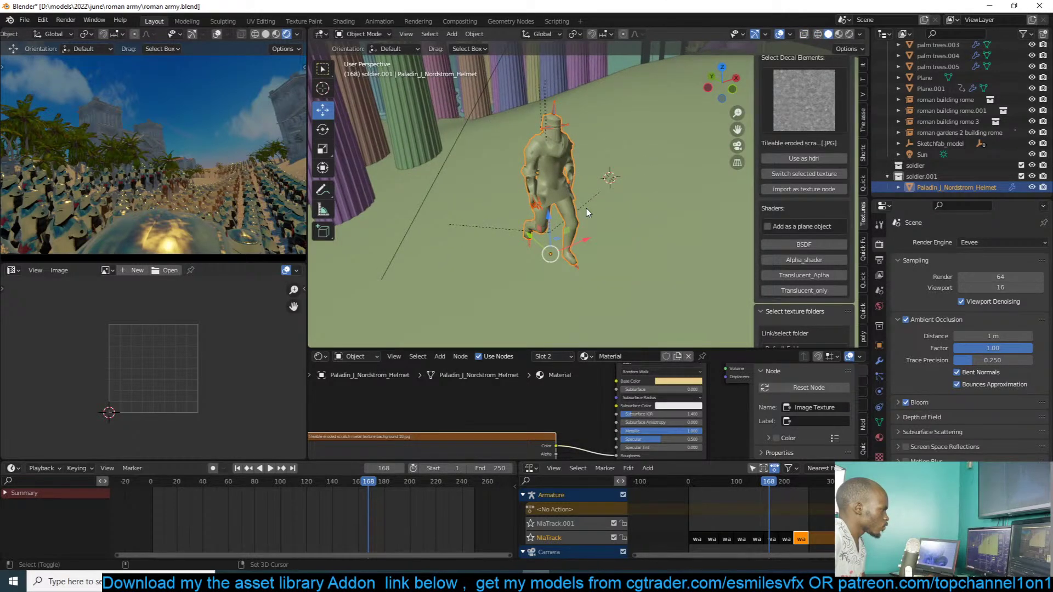
pyautogui.hotkey('shift', 'd')
pyautogui.click(652, 202)
pyautogui.press('space')
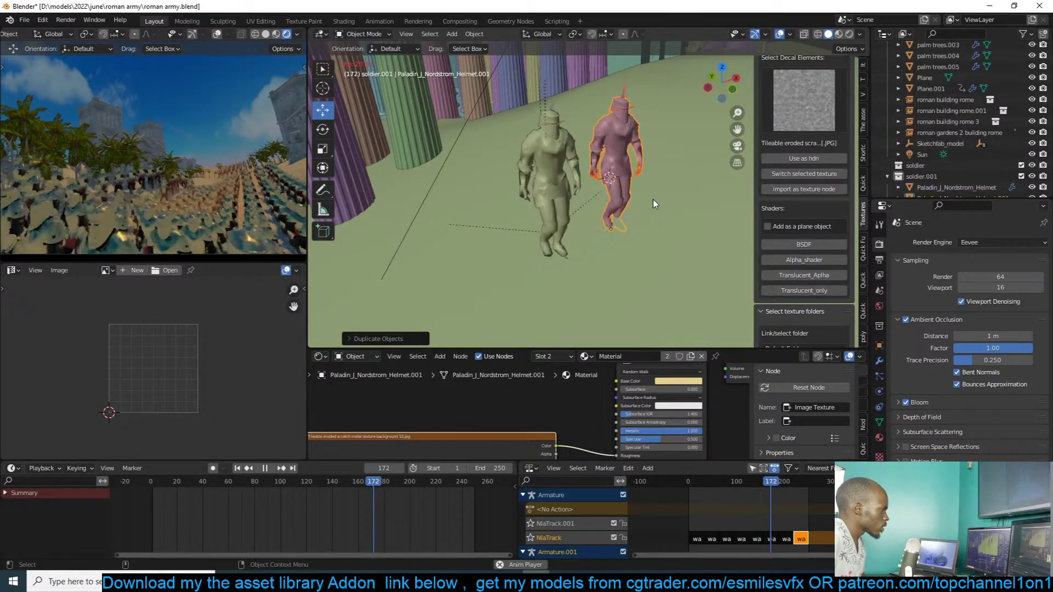
pyautogui.press('space')
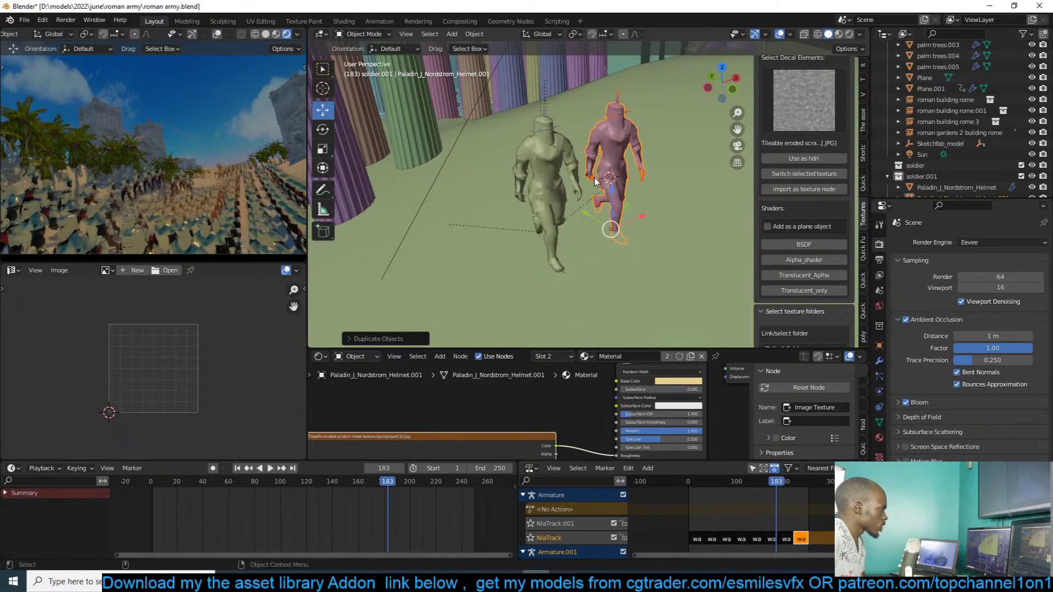
# - Switch the shader editor area to the Geometry Node Editor
pyautogui.scroll(-3, 572, 427)
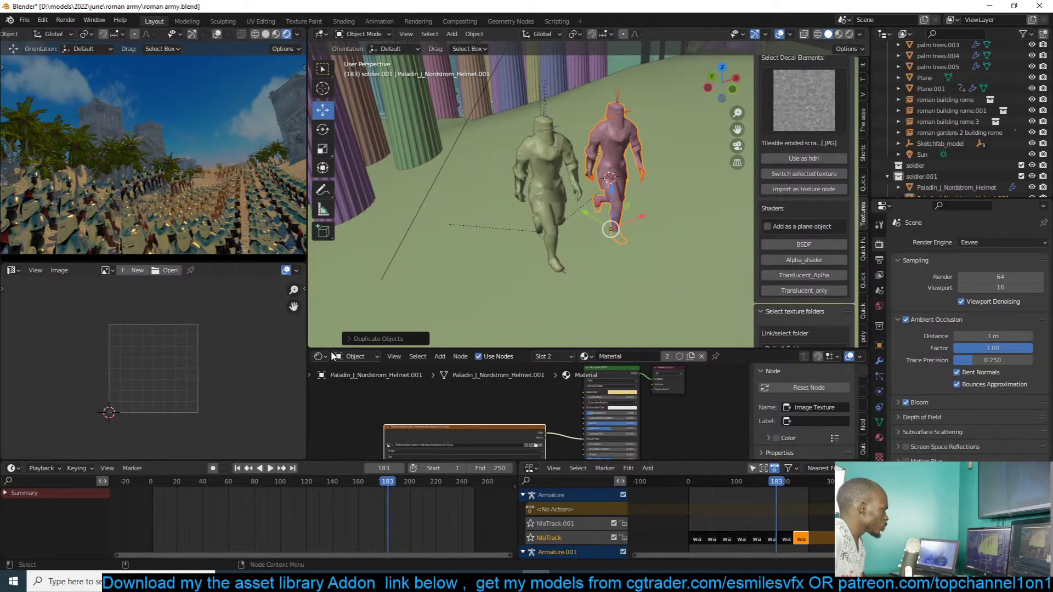
pyautogui.click(326, 357)
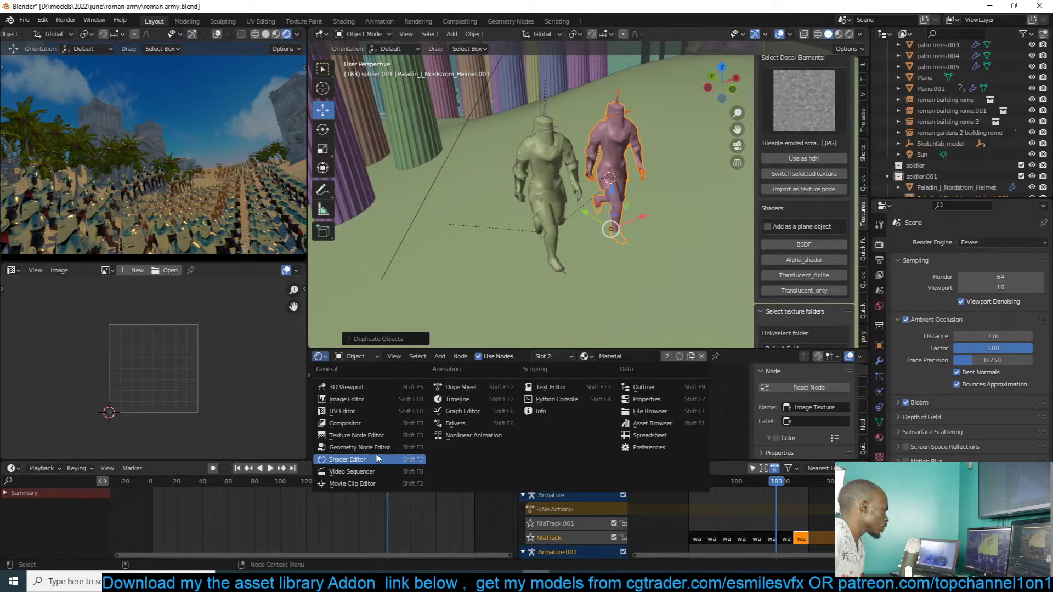
pyautogui.click(393, 447)
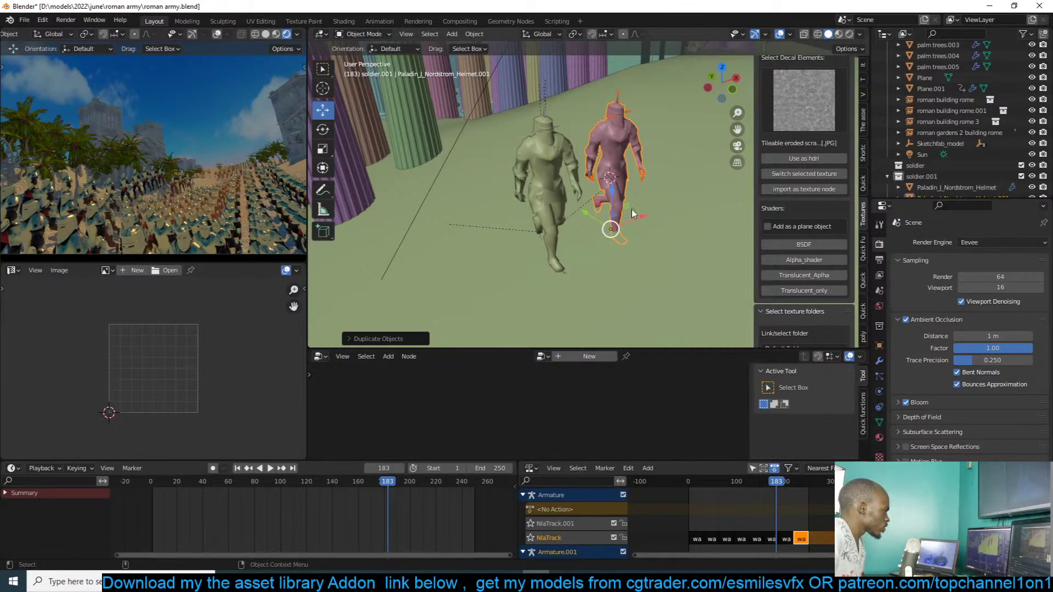
# - Compare the two source soldiers and select the army plane to bring up its geometry node tree
pyautogui.scroll(-15, 459, 192)
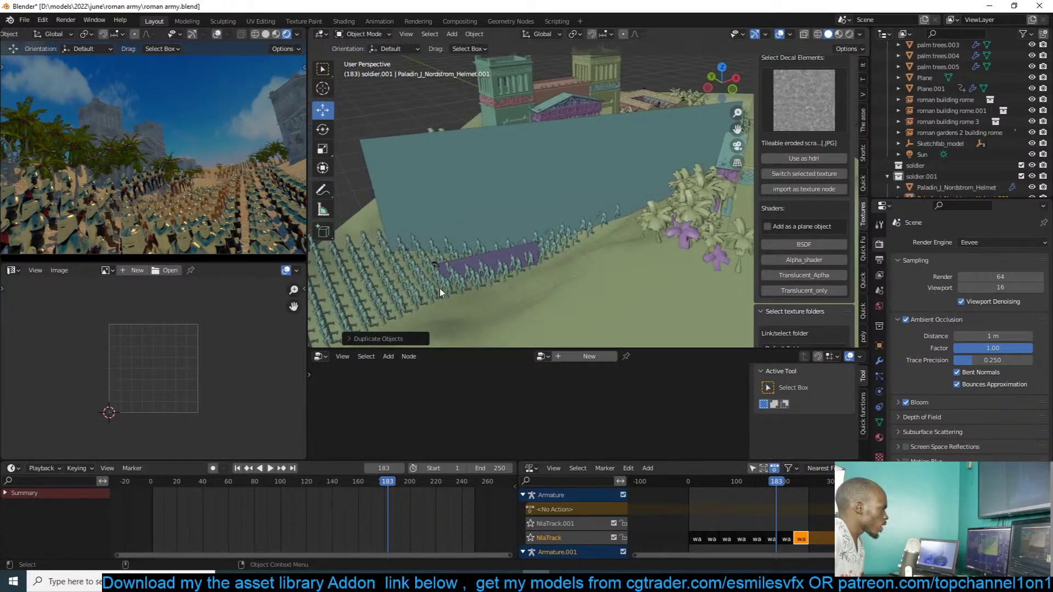
pyautogui.scroll(-3, 698, 244)
pyautogui.scroll(15, 621, 233)
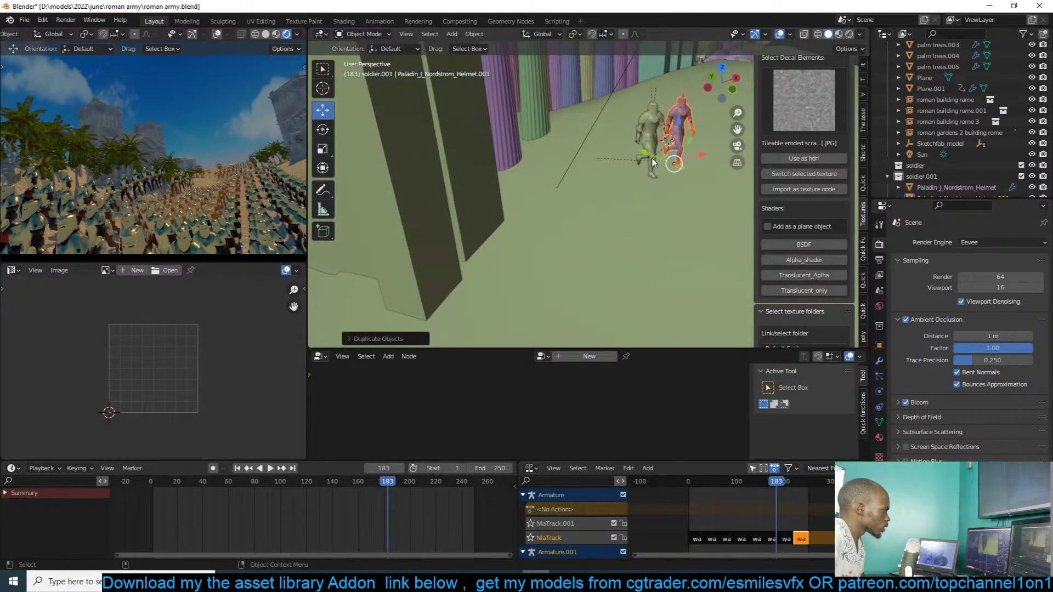
pyautogui.click(661, 145)
pyautogui.scroll(-1, 908, 180)
pyautogui.scroll(-5, 565, 176)
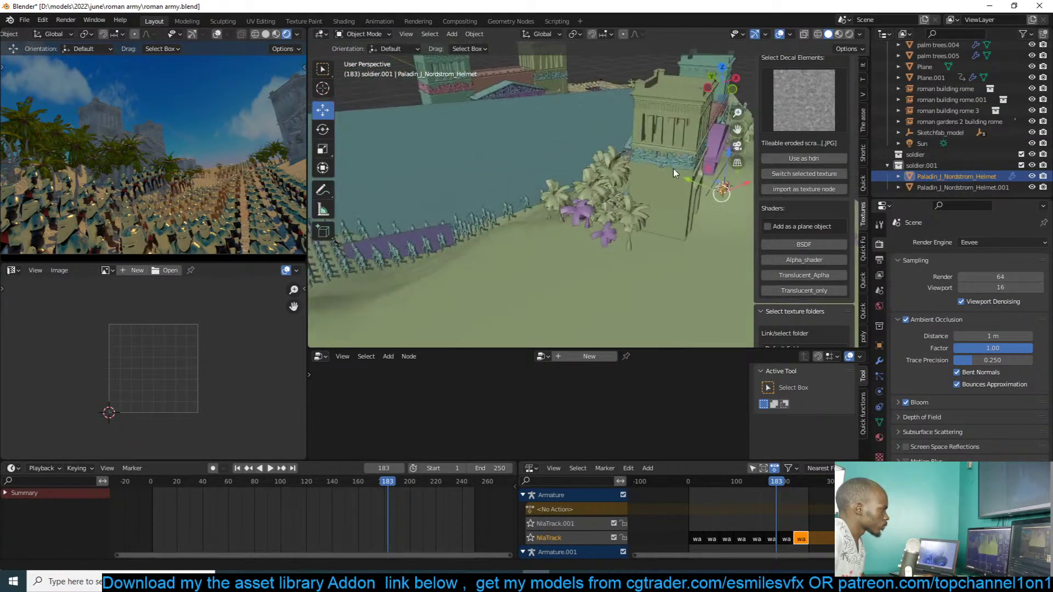
pyautogui.scroll(5, 502, 191)
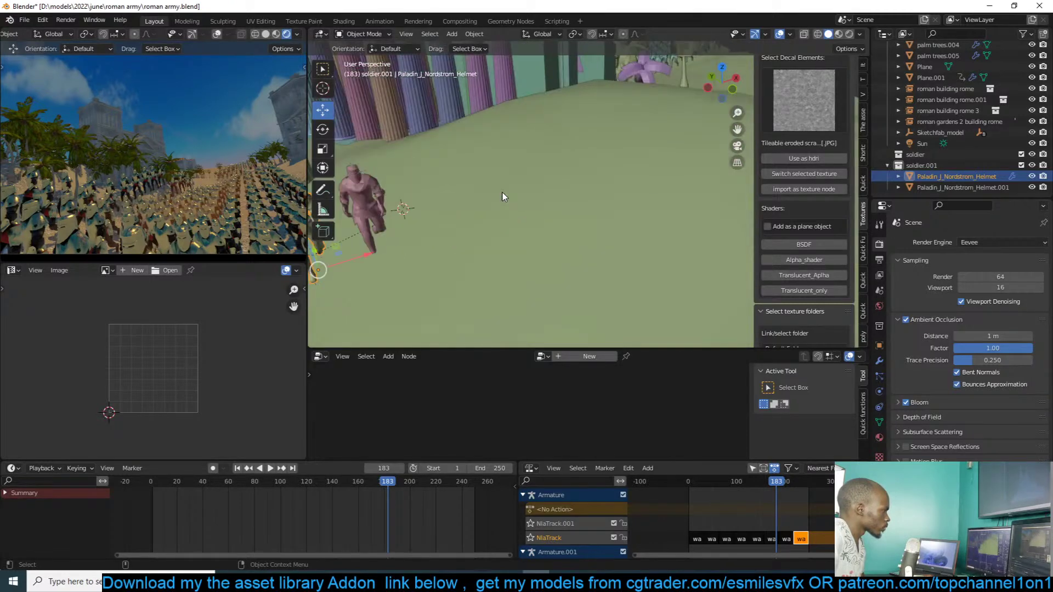
pyautogui.click(459, 197)
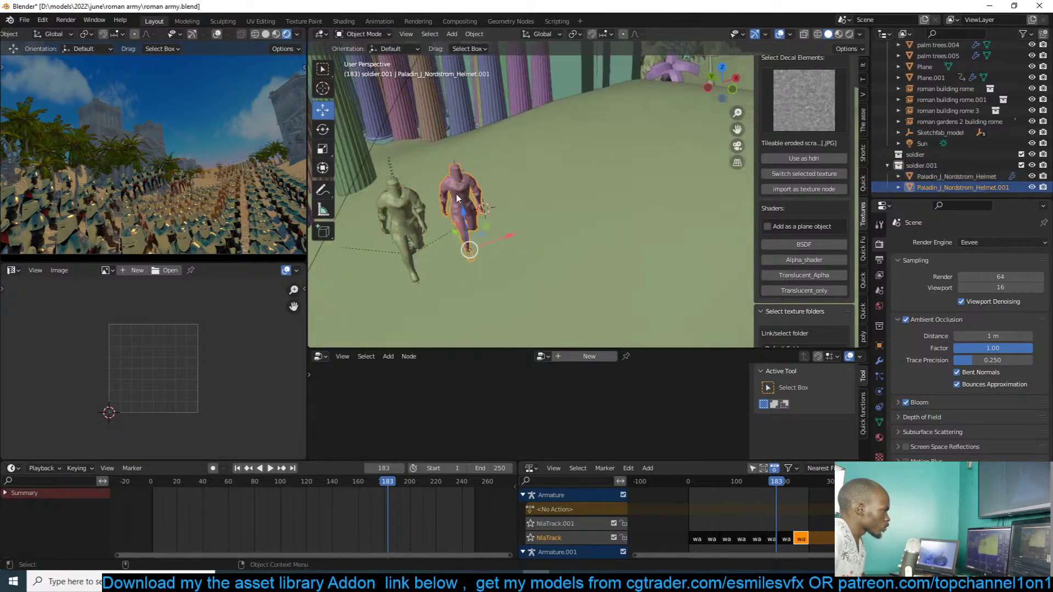
pyautogui.click(402, 204)
pyautogui.scroll(-5, 402, 203)
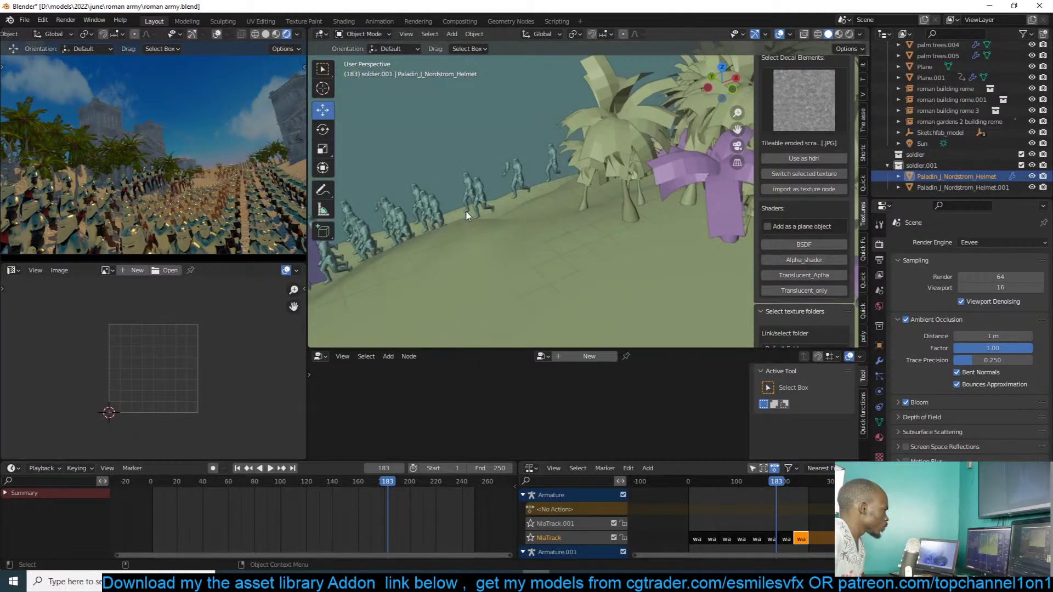
pyautogui.click(467, 215)
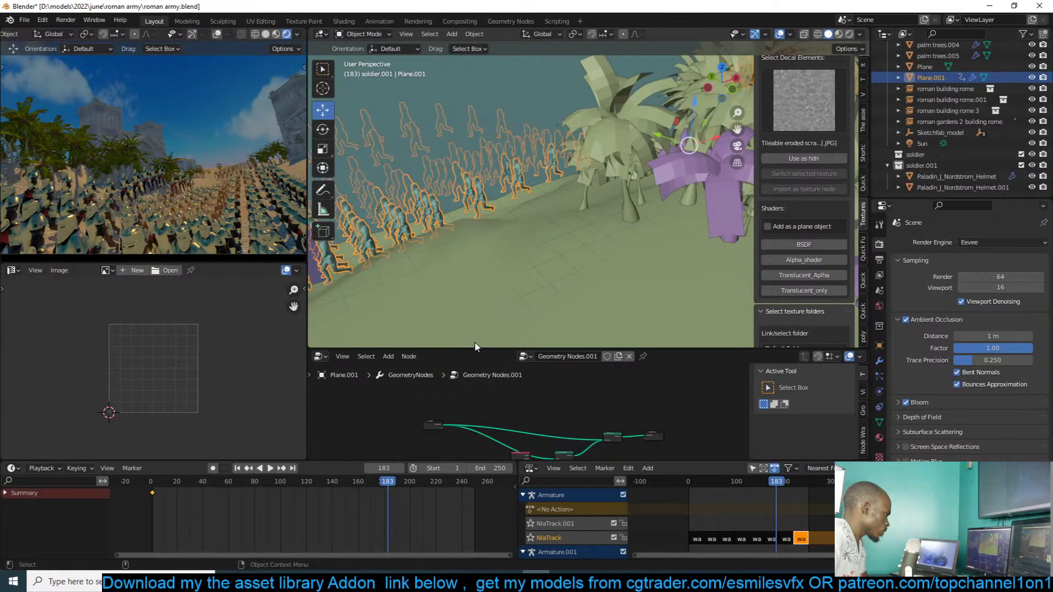
pyautogui.press('m')
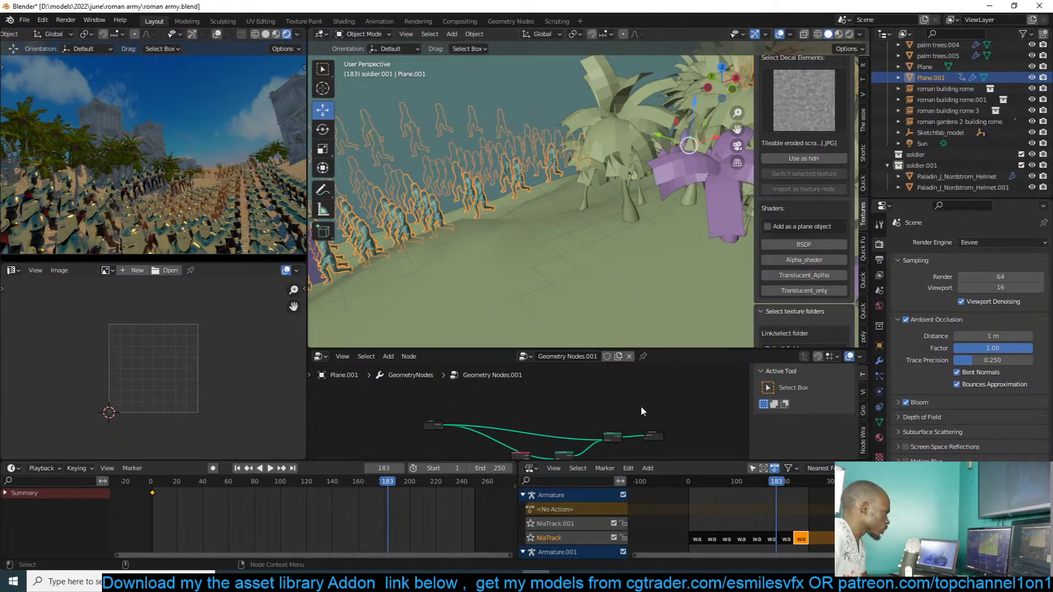
# - Add a Collection Info node beside Object Info and connect its Geometry output to the instancing node's Instance input
pyautogui.scroll(6, 563, 417)
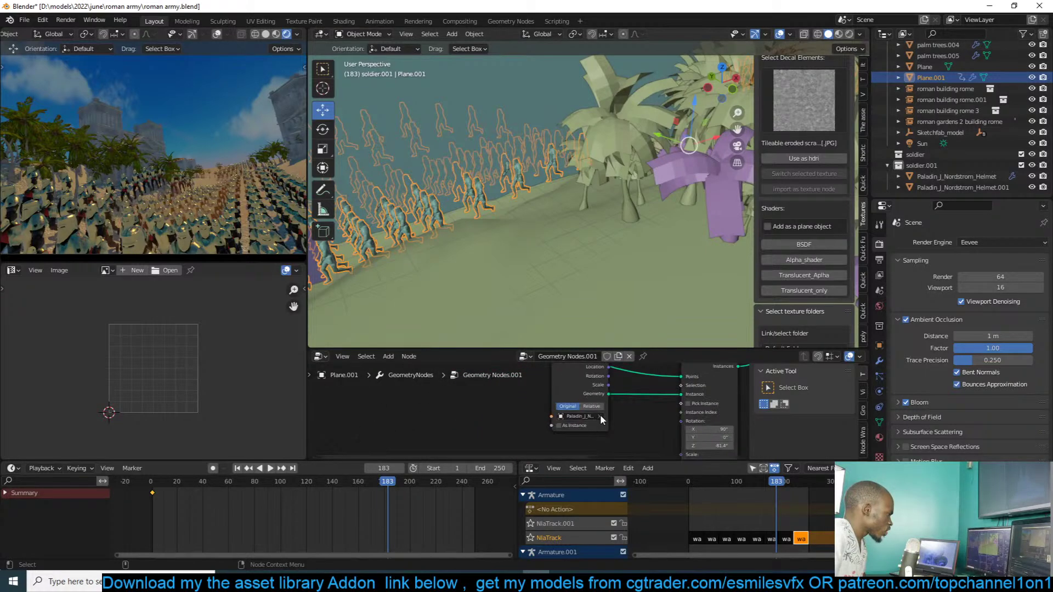
pyautogui.click(569, 392)
pyautogui.scroll(-3, 493, 393)
pyautogui.hotkey('shift', 'a')
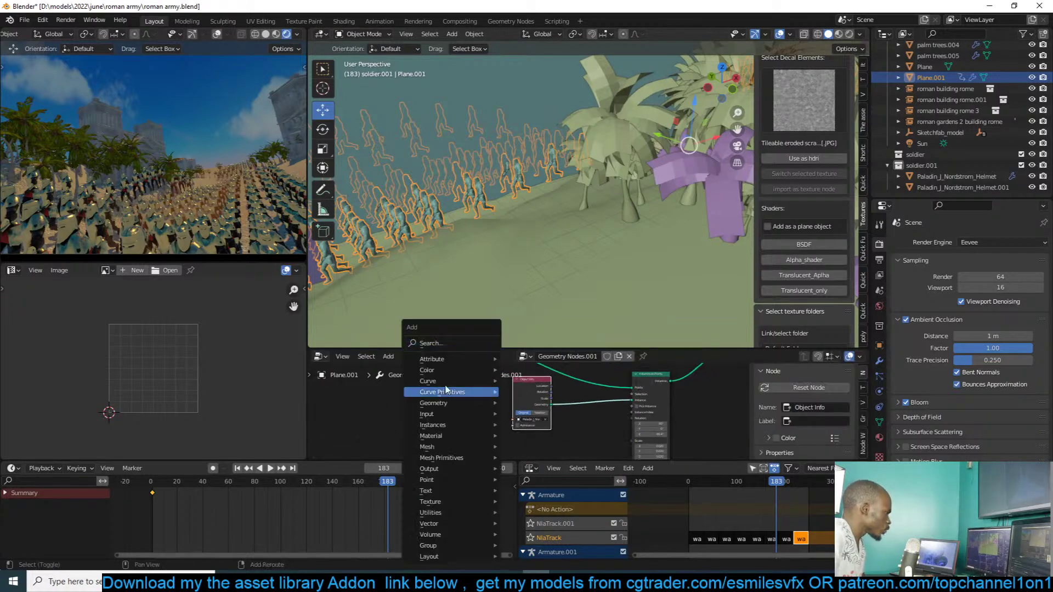
pyautogui.click(457, 339)
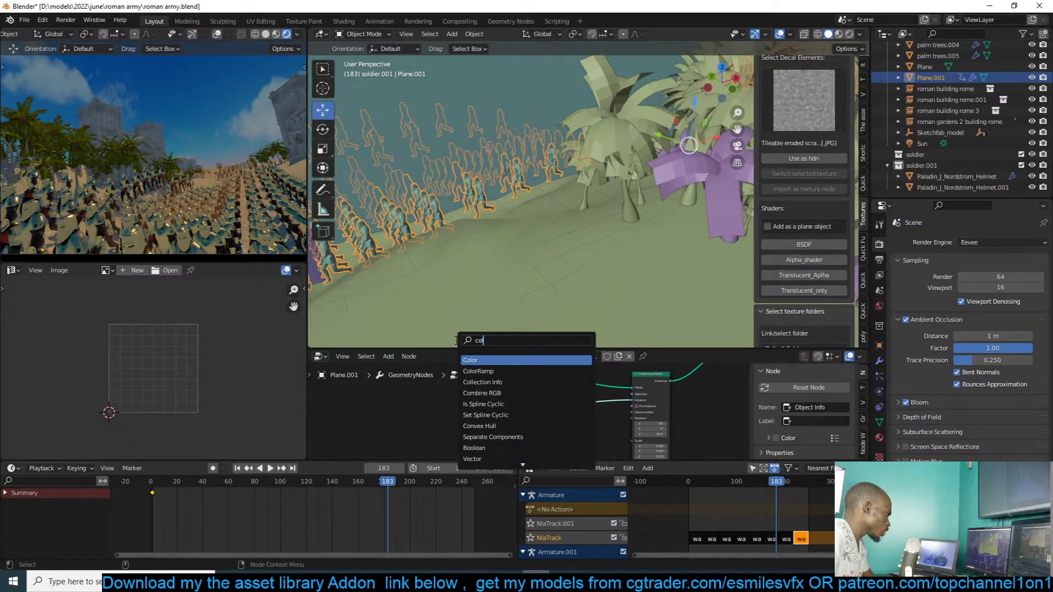
pyautogui.write('coll')
pyautogui.click(482, 361)
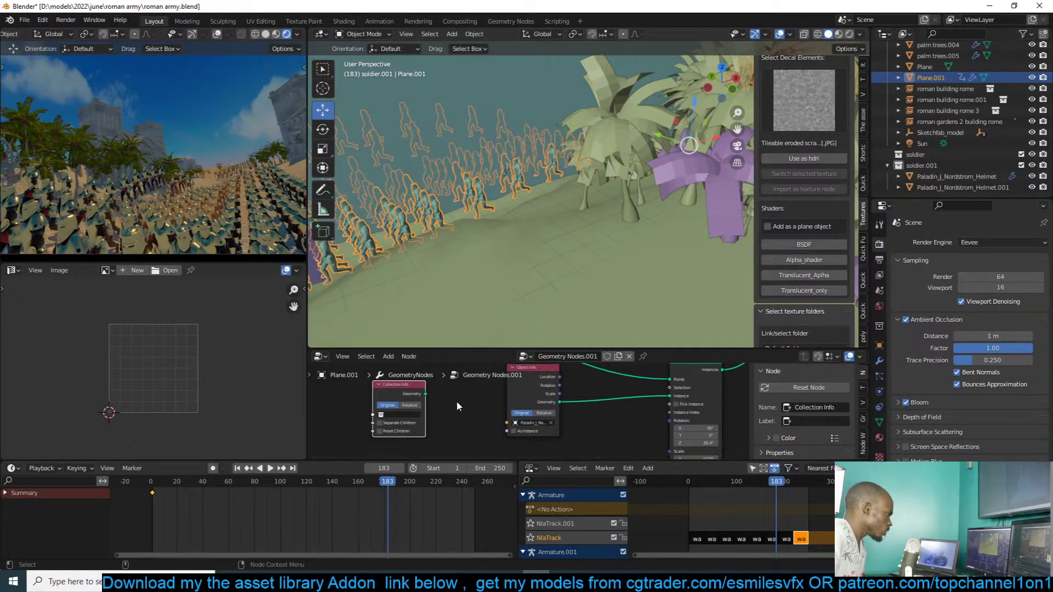
pyautogui.moveTo(425, 390); pyautogui.dragTo(670, 396)
# - Move the Object Info node out of the way and set the Collection Info node's collection to soldier.001
pyautogui.click(531, 372)
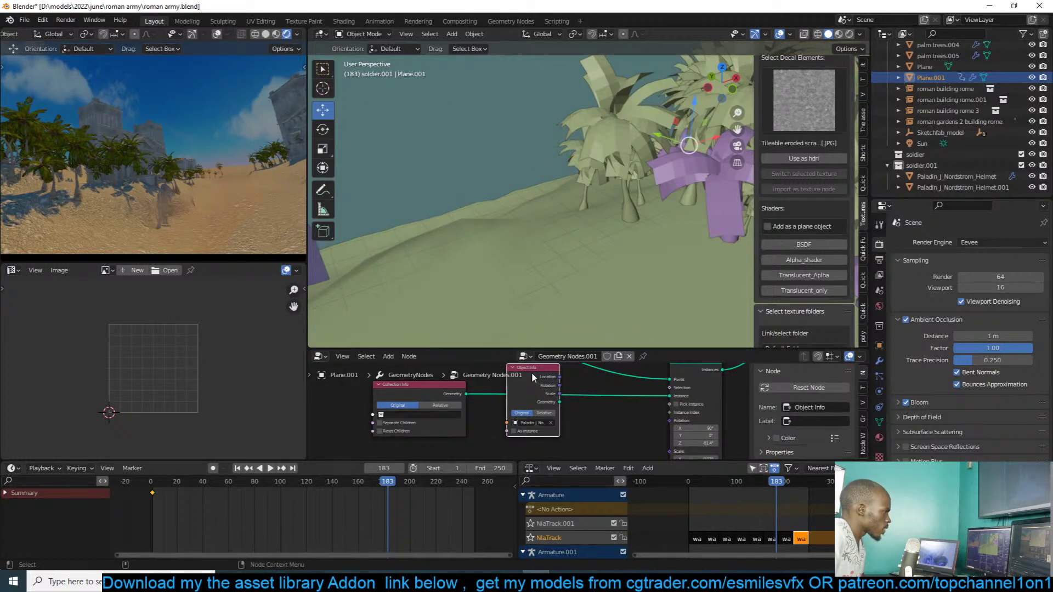
pyautogui.scroll(-1, 521, 389)
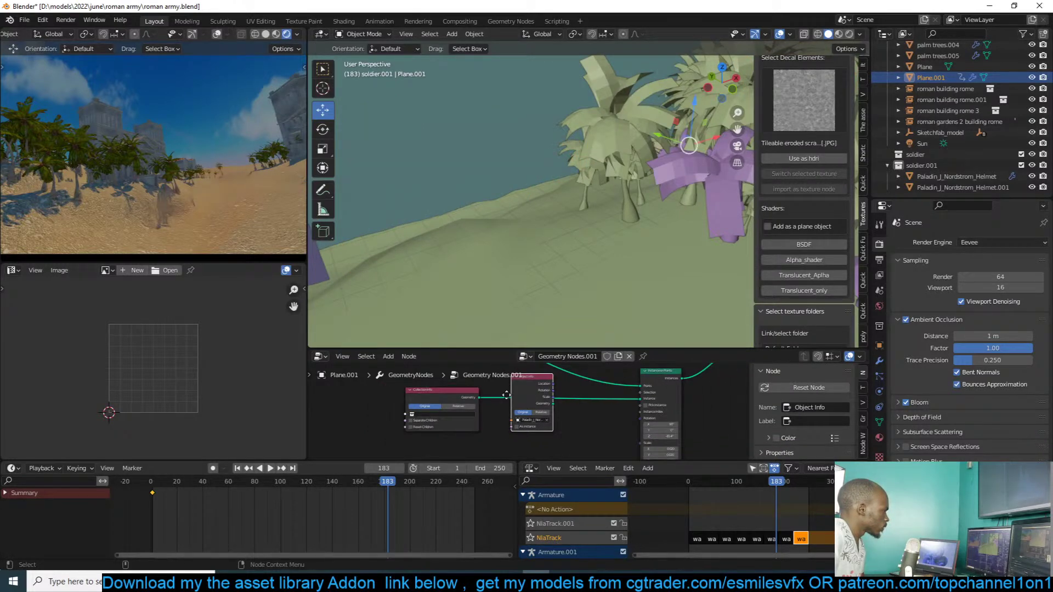
pyautogui.moveTo(523, 386); pyautogui.dragTo(363, 417)
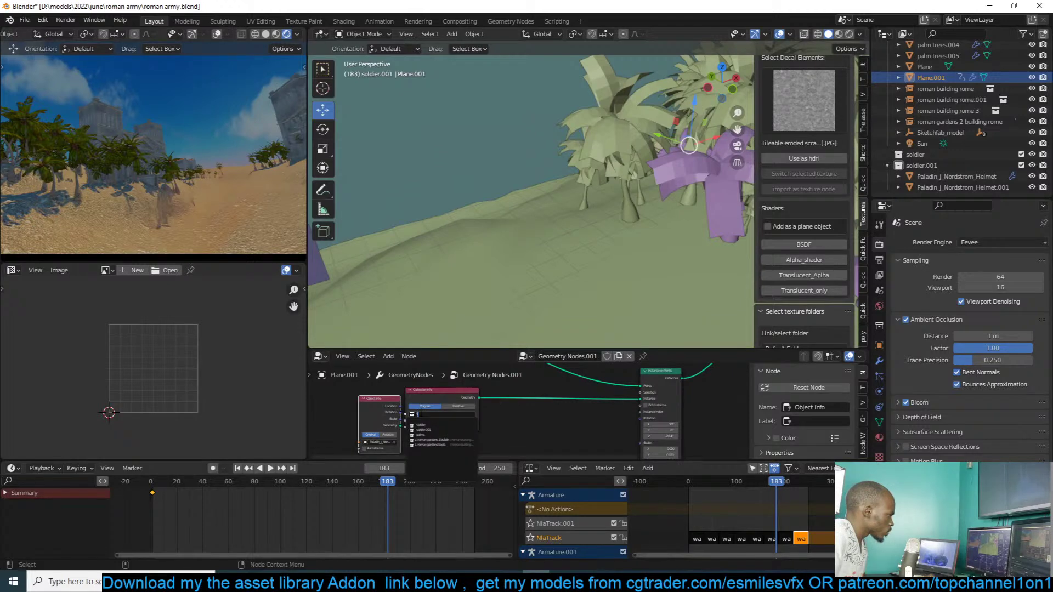
pyautogui.click(448, 429)
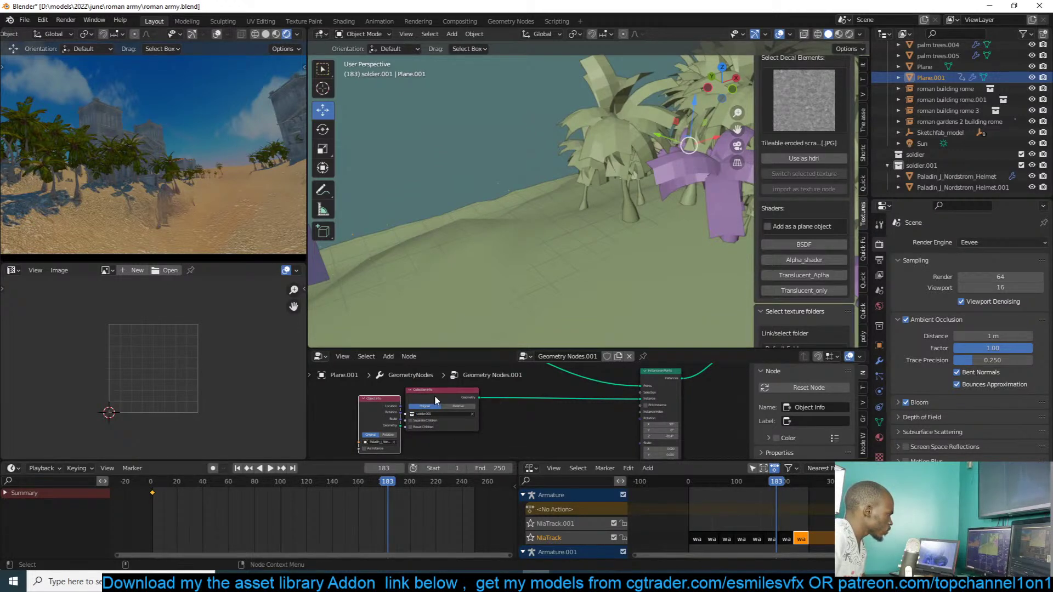
# - Enable Separate Children and Reset Children on the Collection Info node and make the node narrower
pyautogui.moveTo(461, 406); pyautogui.dragTo(515, 403)
pyautogui.scroll(1, 515, 406)
pyautogui.click(485, 428)
pyautogui.click(470, 436)
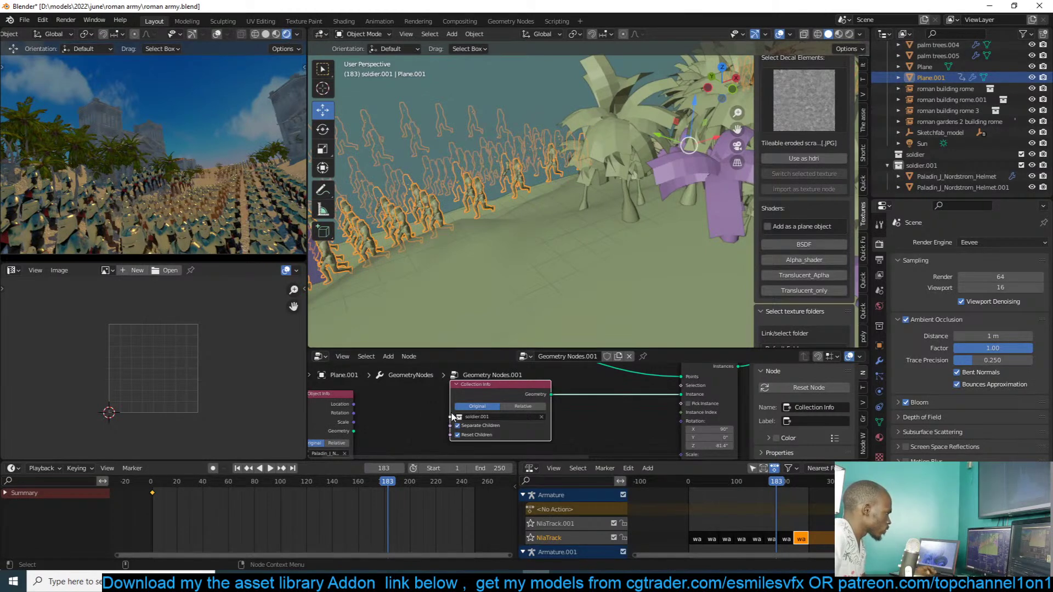
pyautogui.moveTo(449, 406); pyautogui.dragTo(528, 406)
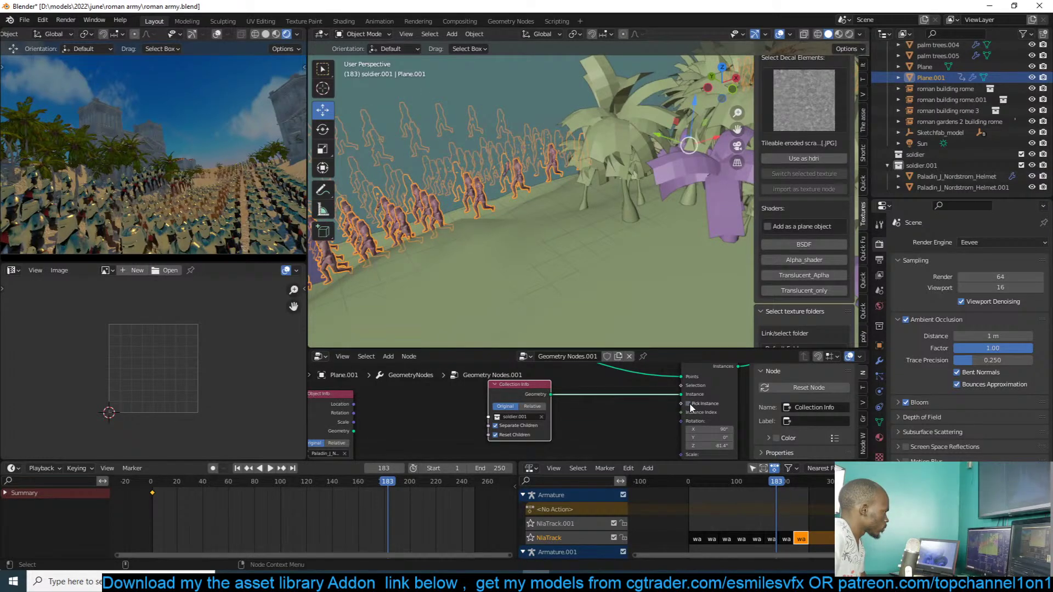
# - Select the duplicated source soldier, then search the asset library for "shield" and "medieval" and browse the medieval assets
pyautogui.moveTo(604, 285); pyautogui.dragTo(549, 195, button='middle')
pyautogui.click(543, 187)
pyautogui.scroll(3, 849, 99)
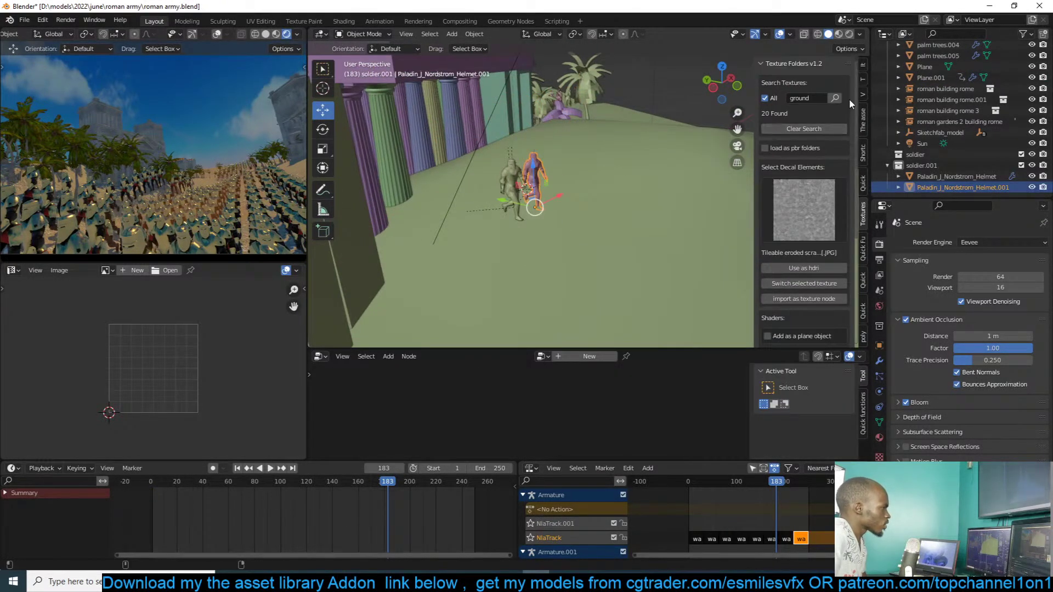
pyautogui.click(863, 83)
pyautogui.click(864, 118)
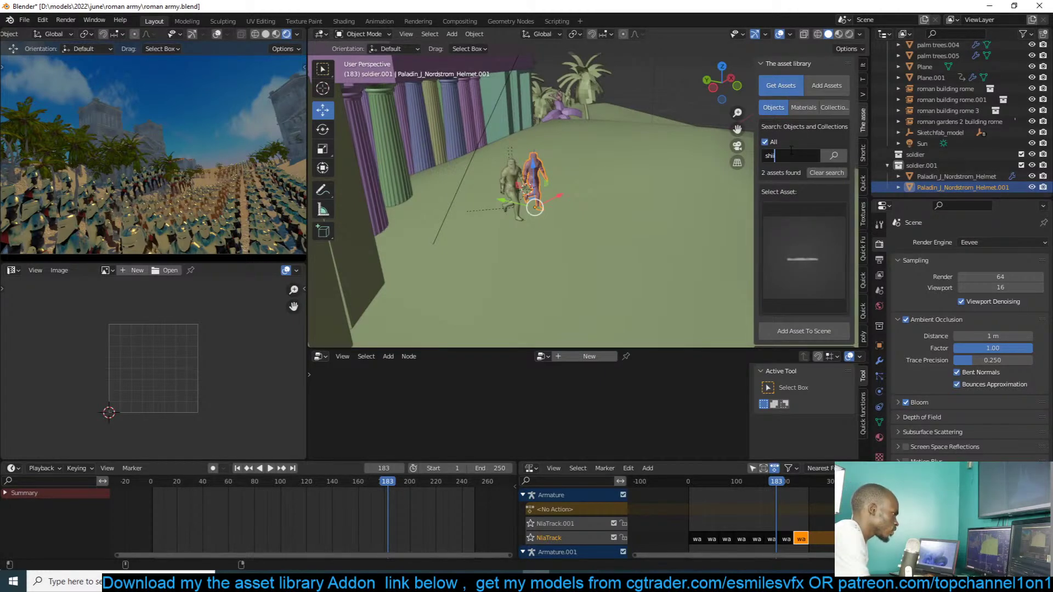
pyautogui.write('ld')
pyautogui.press('Return')
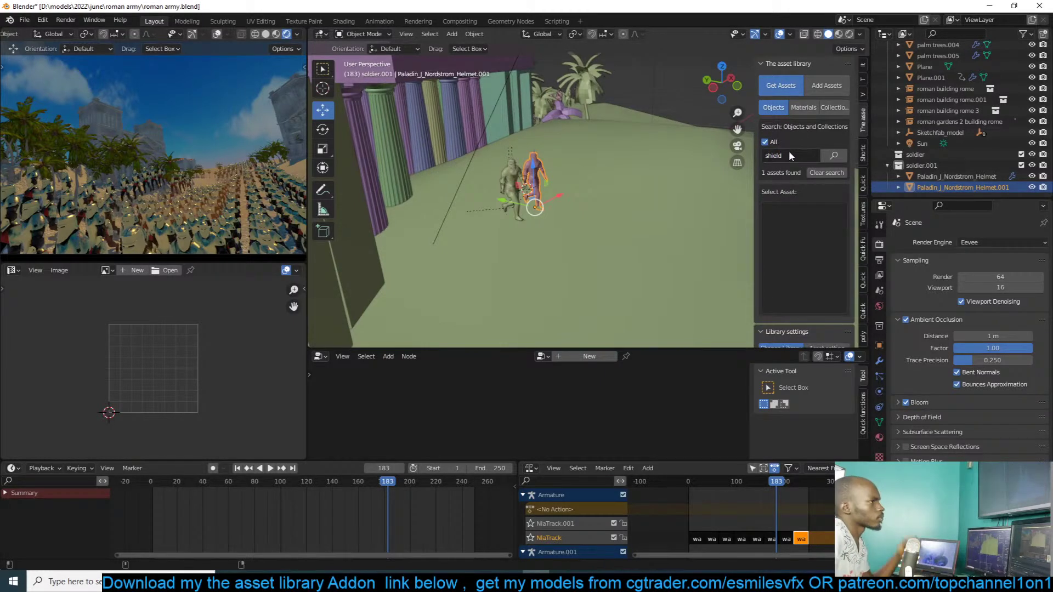
pyautogui.click(784, 204)
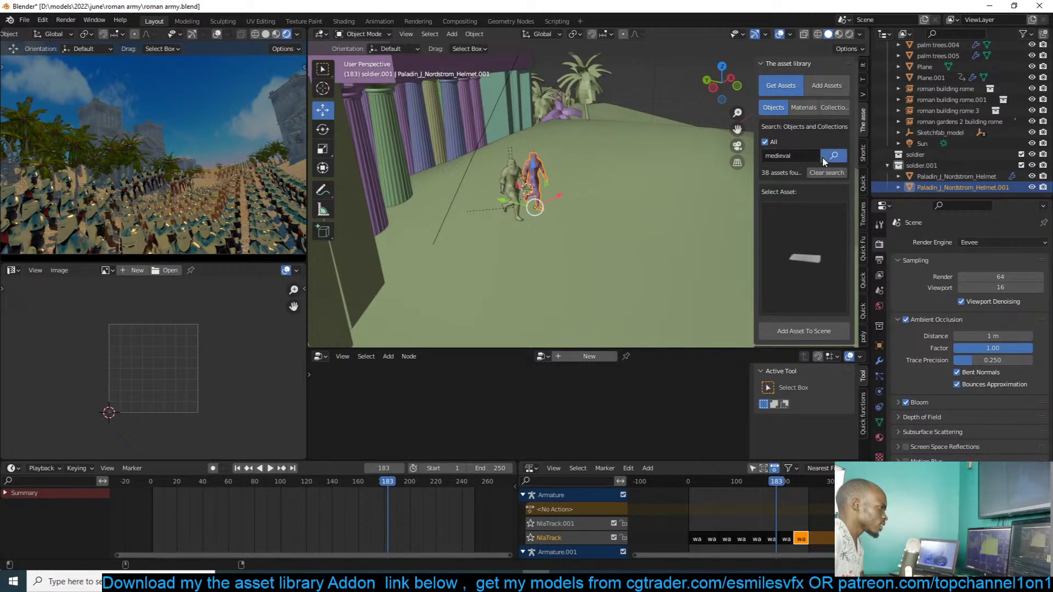
pyautogui.click(802, 258)
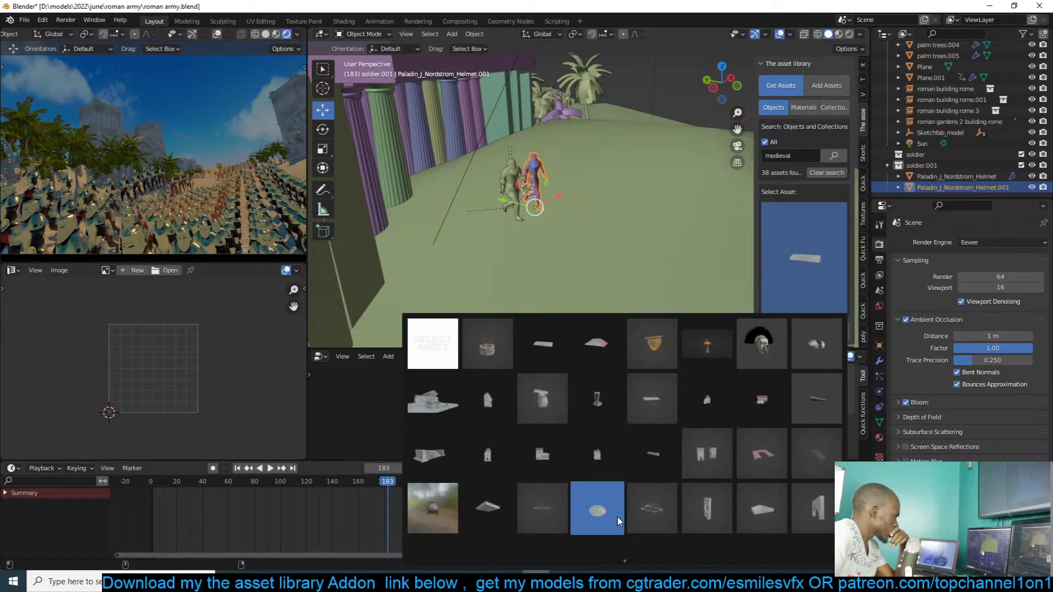
pyautogui.scroll(-1, 613, 550)
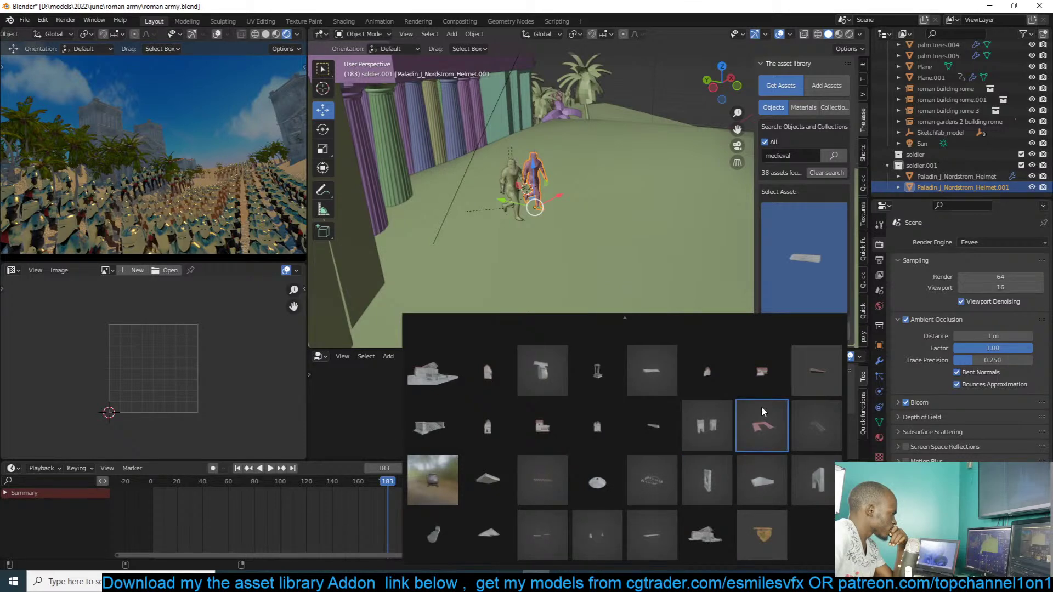
pyautogui.scroll(1, 739, 402)
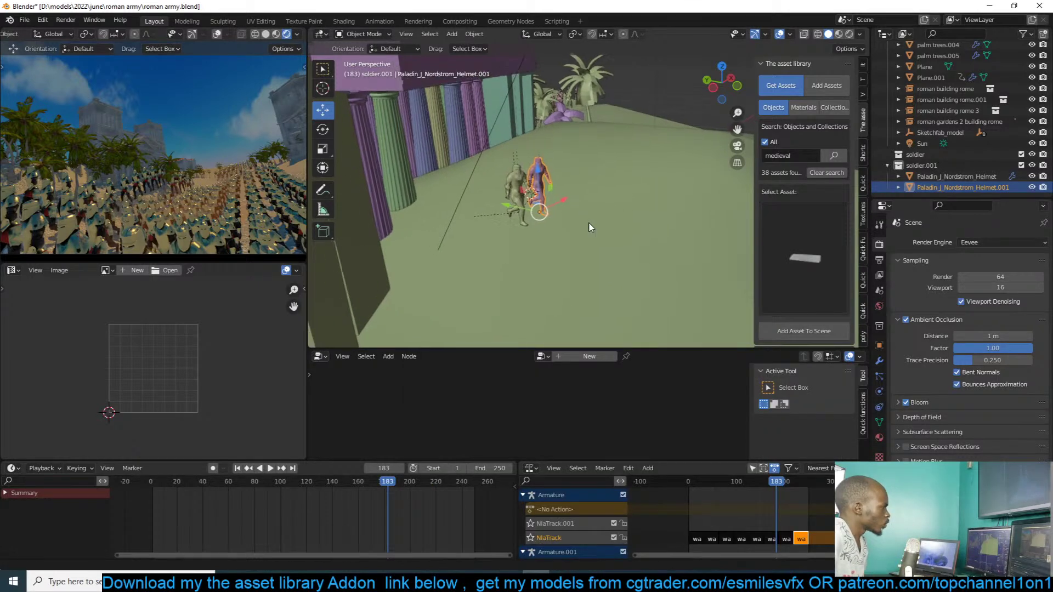
# - Add a plane at the duplicated soldier and rotate it 90 degrees about X so it stands upright
pyautogui.moveTo(590, 226); pyautogui.dragTo(538, 181, button='middle')
pyautogui.scroll(6, 537, 181)
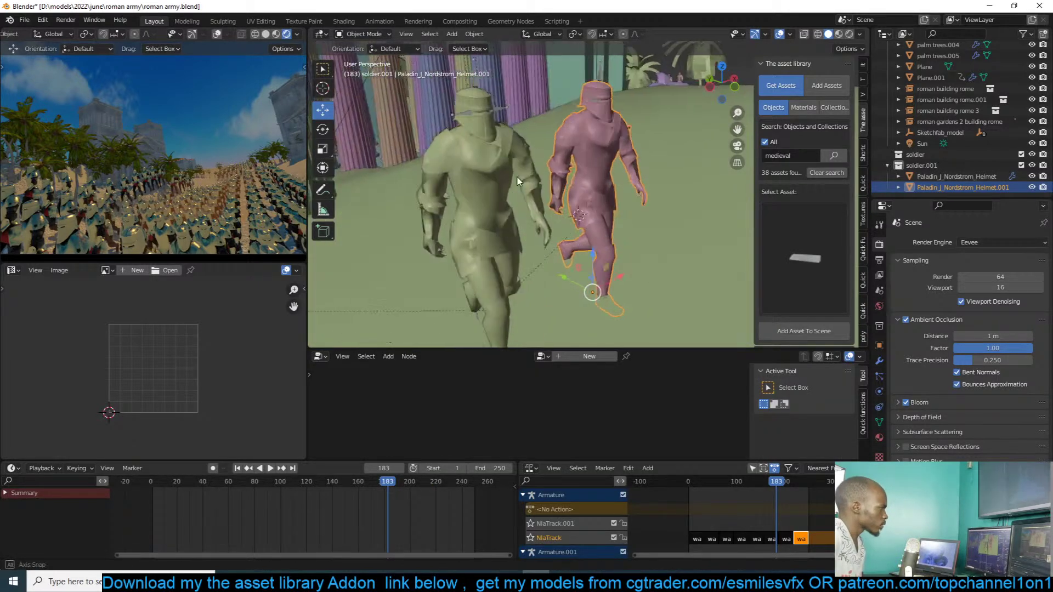
pyautogui.hotkey('alt', 'a')
pyautogui.hotkey('shift', 'a')
pyautogui.moveTo(590, 179)
pyautogui.click(626, 176)
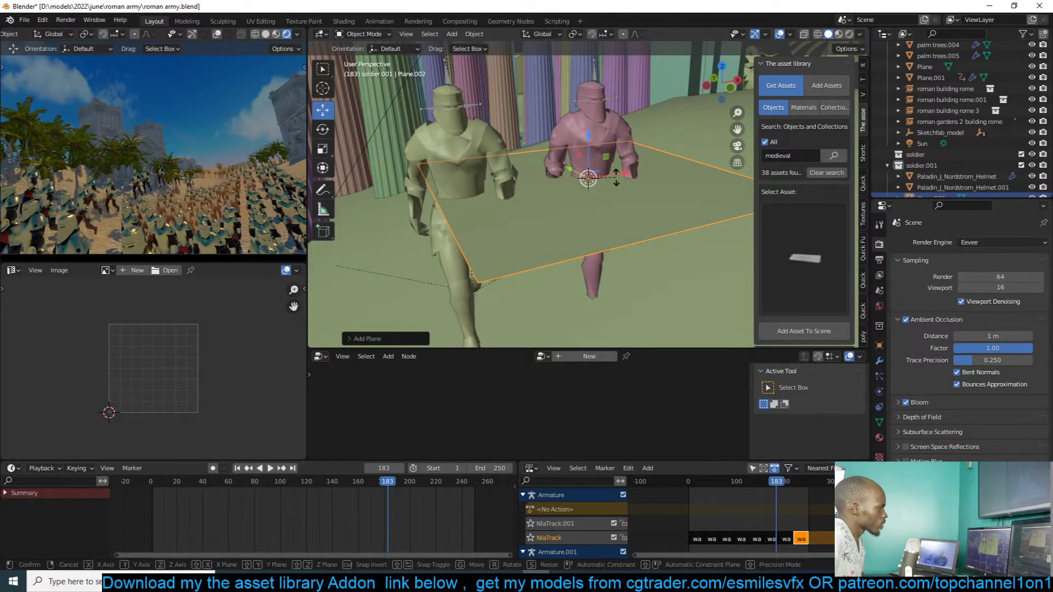
pyautogui.write('rx90')
pyautogui.press('Return')
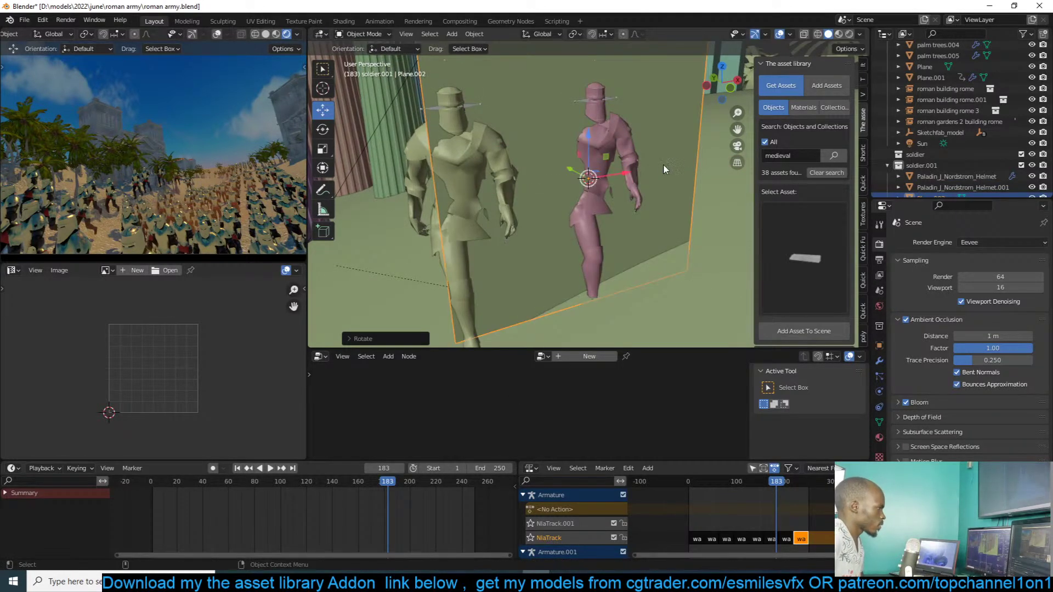
# - Shape the upright plane into a curved shield by bevelling its vertical centre edge into several segments
pyautogui.press('Tab')
pyautogui.click(583, 111)
pyautogui.moveTo(583, 111); pyautogui.dragTo(640, 136, button='middle')
pyautogui.hotkey('shift', 'space')
pyautogui.press('g')
pyautogui.click(565, 168)
pyautogui.hotkey('ctrl', 'b')
pyautogui.scroll(4, 703, 148)
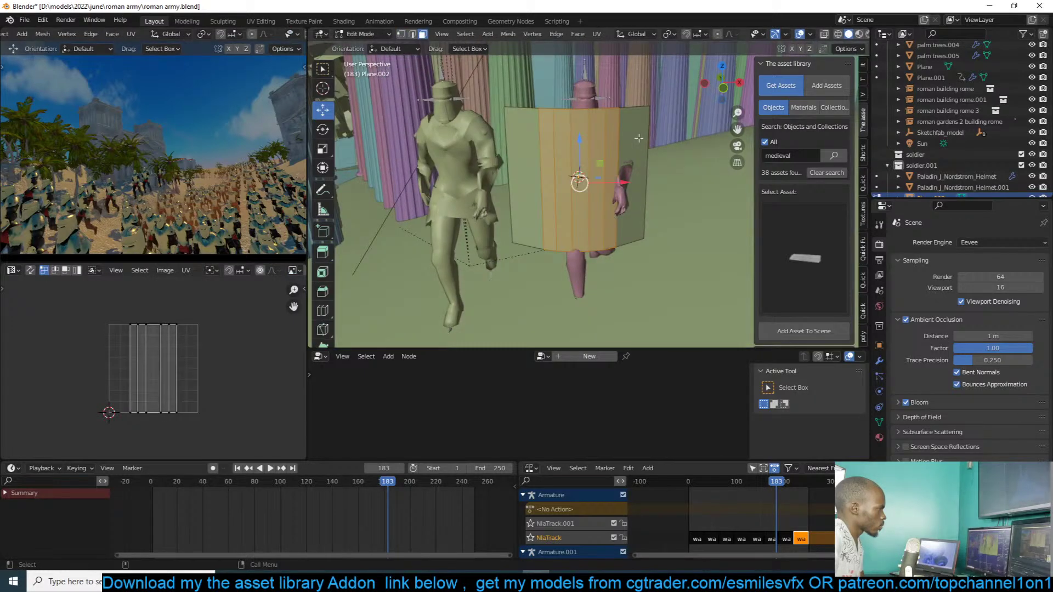
# - Invert the face selection and delete the outer side faces, keeping only the curved middle section of the shield
pyautogui.hotkey('ctrl', 'i')
pyautogui.press('x')
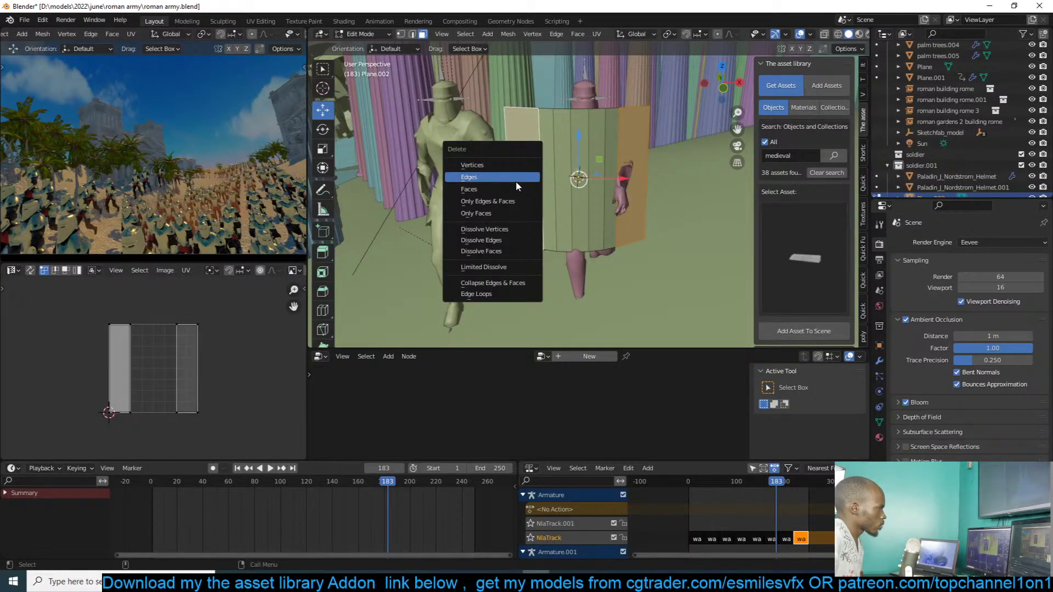
pyautogui.click(516, 181)
pyautogui.hotkey('ctrl', 'z')
pyautogui.press('x')
pyautogui.click(503, 195)
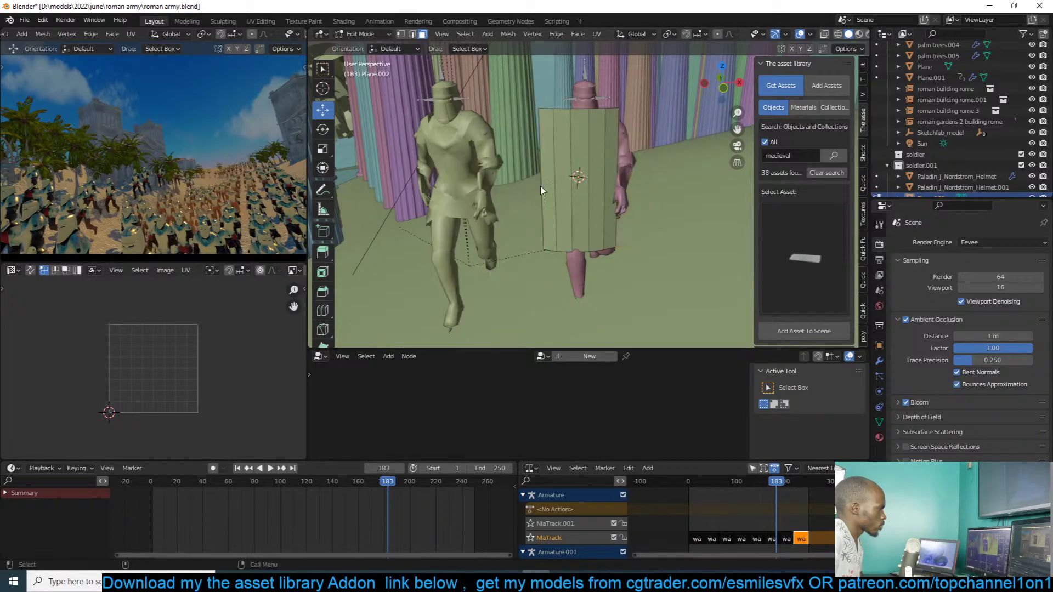
# - Return the shield to Object Mode and shade it smooth
pyautogui.press('Tab')
pyautogui.rightClick(601, 171)
pyautogui.click(600, 171)
pyautogui.click(605, 360)
pyautogui.hotkey('ctrl', 'z')
# - Create a new material for the shield and set its base color to saturated red
pyautogui.click(878, 437)
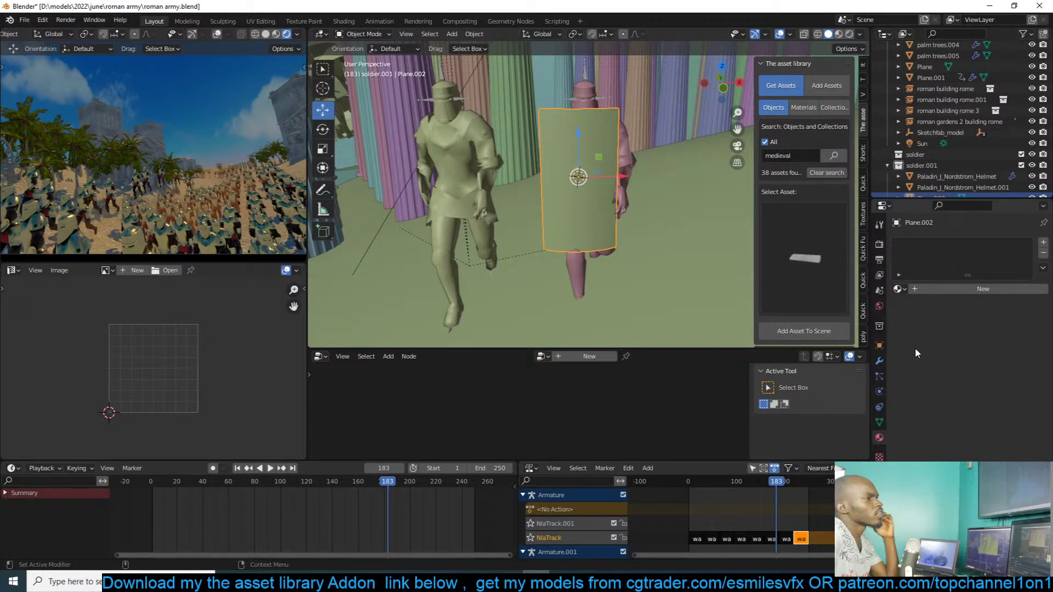
pyautogui.click(965, 293)
pyautogui.click(997, 405)
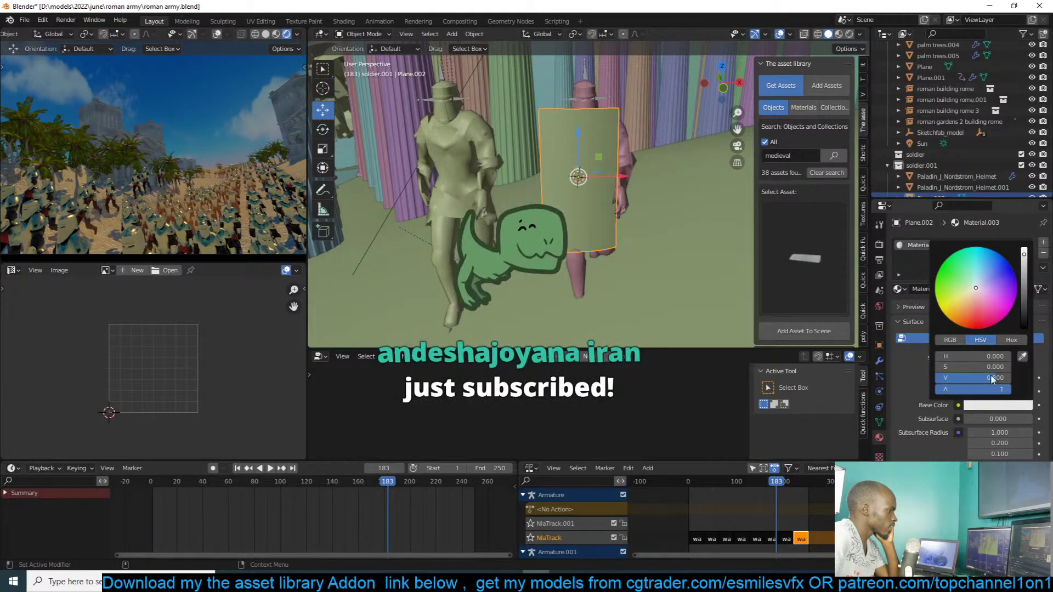
pyautogui.click(963, 318)
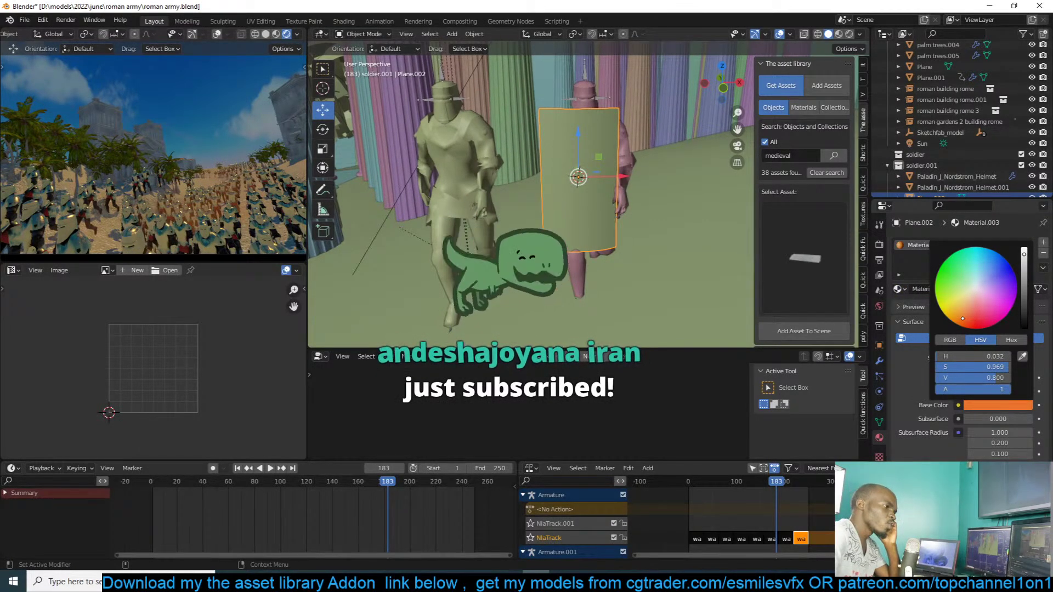
pyautogui.moveTo(963, 318); pyautogui.dragTo(965, 328)
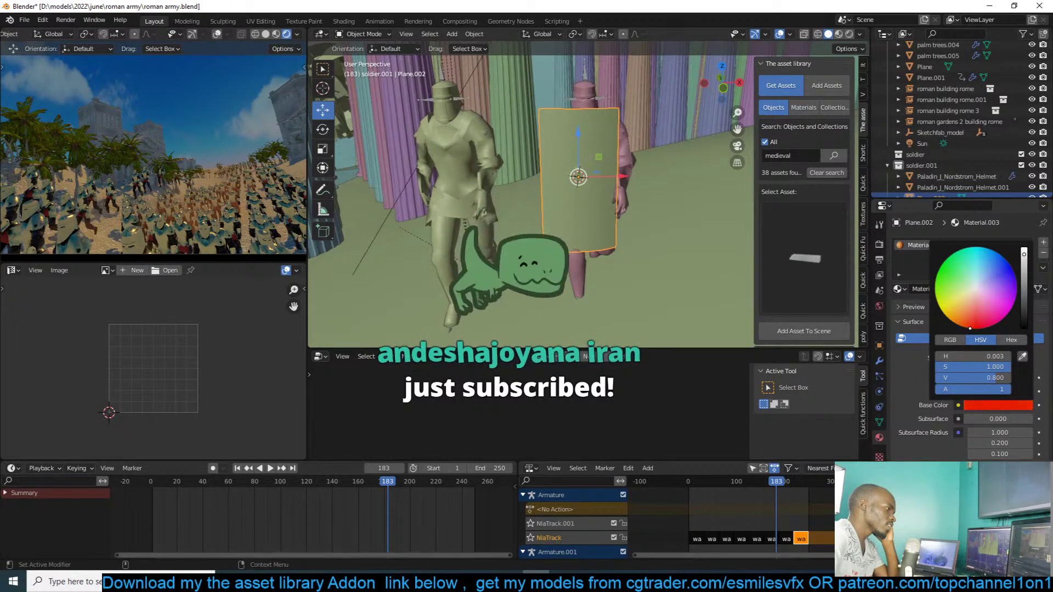
# - Move the shield in front of the duplicated soldier, add that soldier to the selection and save the file
pyautogui.moveTo(539, 163); pyautogui.dragTo(560, 186, button='middle')
pyautogui.moveTo(559, 183); pyautogui.dragTo(588, 197)
pyautogui.moveTo(587, 197); pyautogui.dragTo(596, 136, button='middle')
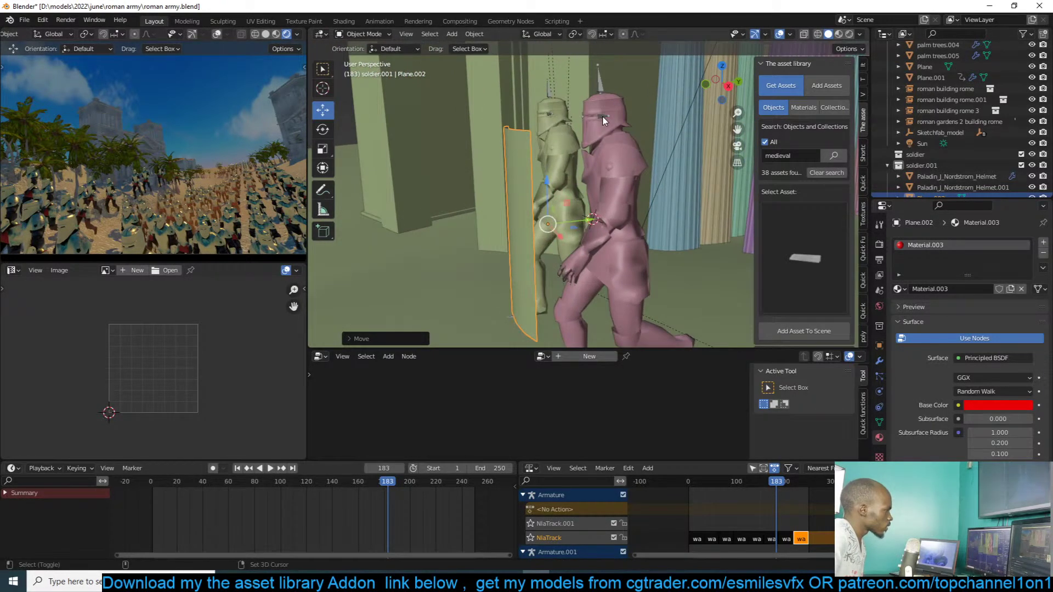
pyautogui.click(620, 152)
pyautogui.hotkey('ctrl', 's')
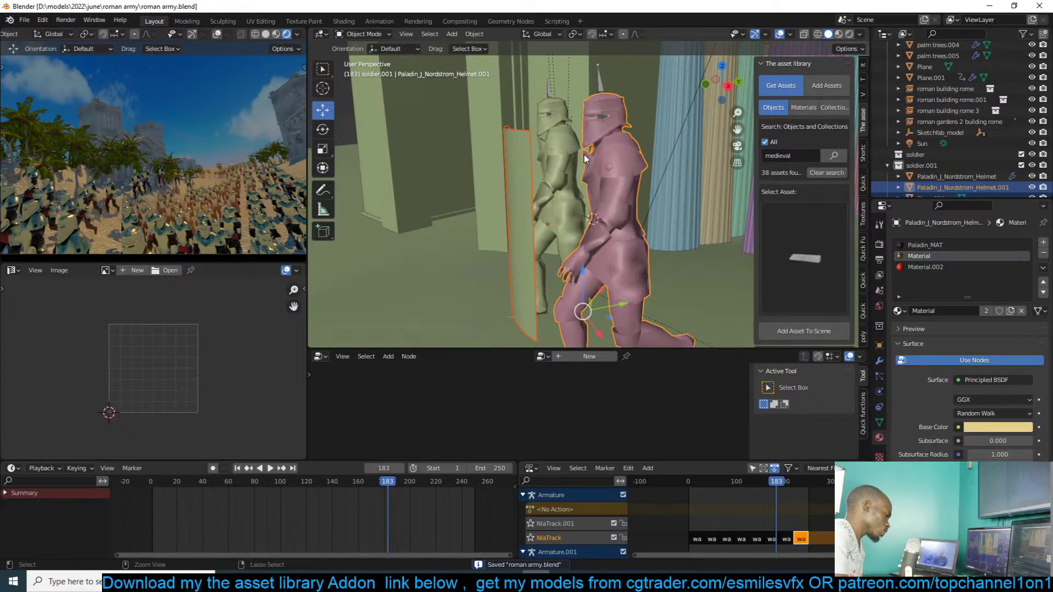
# - Try to join the shield with the duplicated soldier's mesh
pyautogui.hotkey('ctrl', 'j')
pyautogui.moveTo(584, 155); pyautogui.dragTo(605, 174, button='middle')
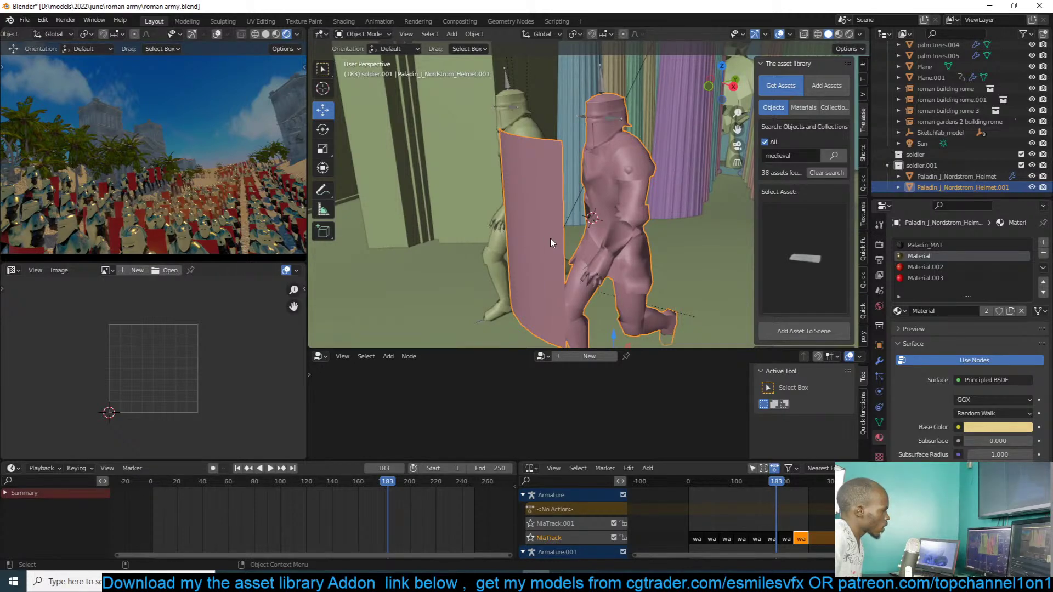
pyautogui.hotkey('ctrl', 'z')
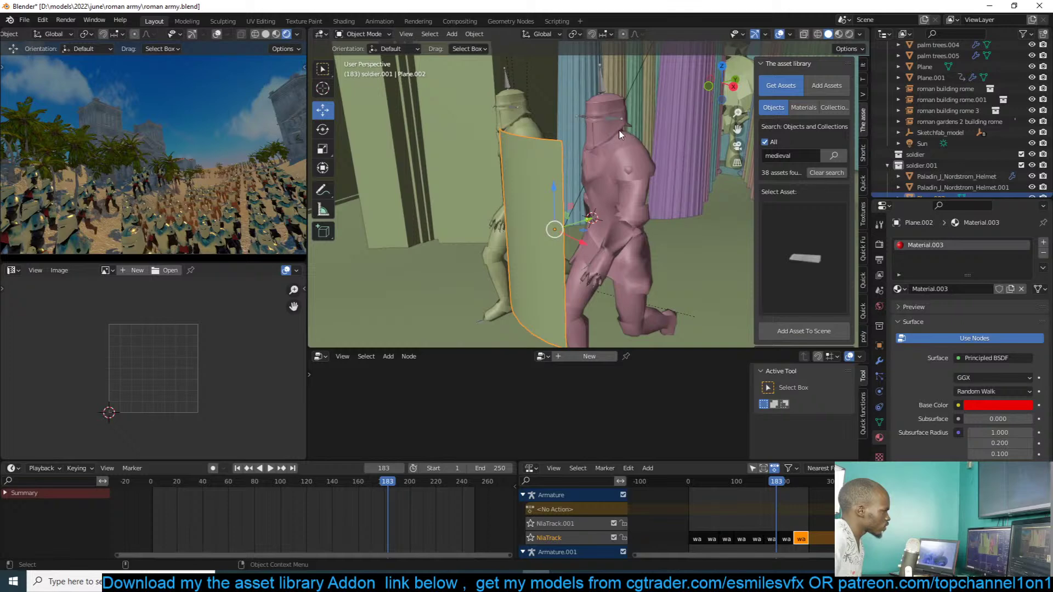
# - Parent the shield to the LeftForeArm bone of the soldier's armature using Bone parenting, and play the animation to check it
pyautogui.hotkey('ctrl', 'Tab')
pyautogui.press('z')
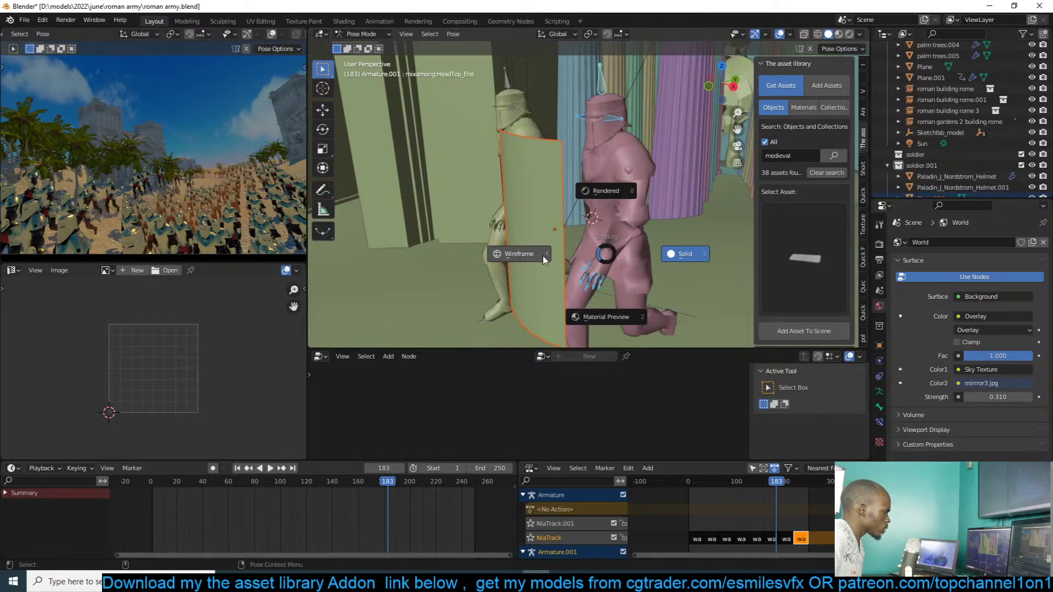
pyautogui.click(599, 259)
pyautogui.click(613, 251)
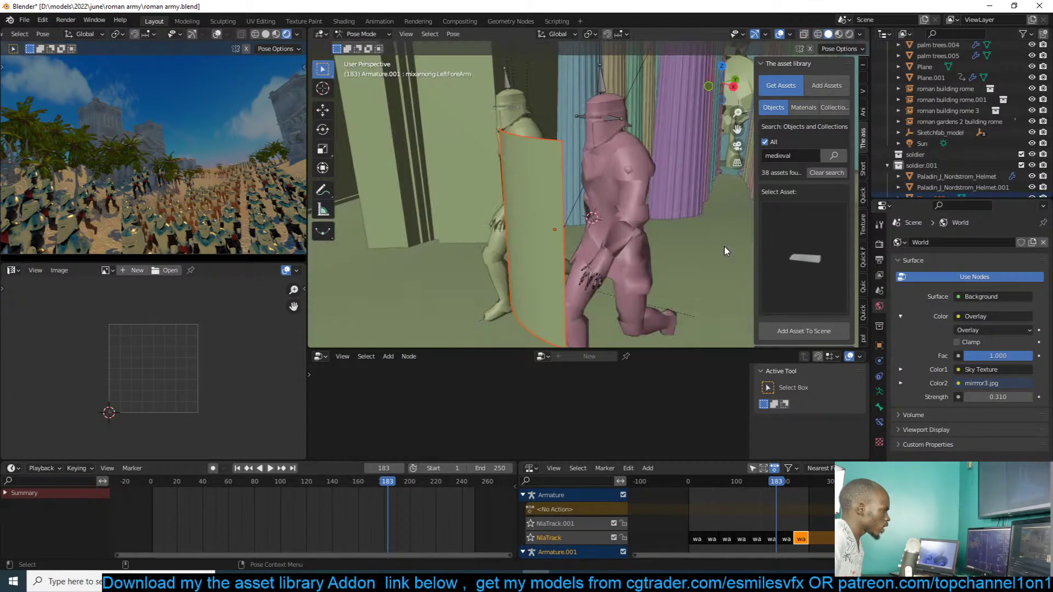
pyautogui.hotkey('shift', 'z')
pyautogui.hotkey('ctrl', 'p')
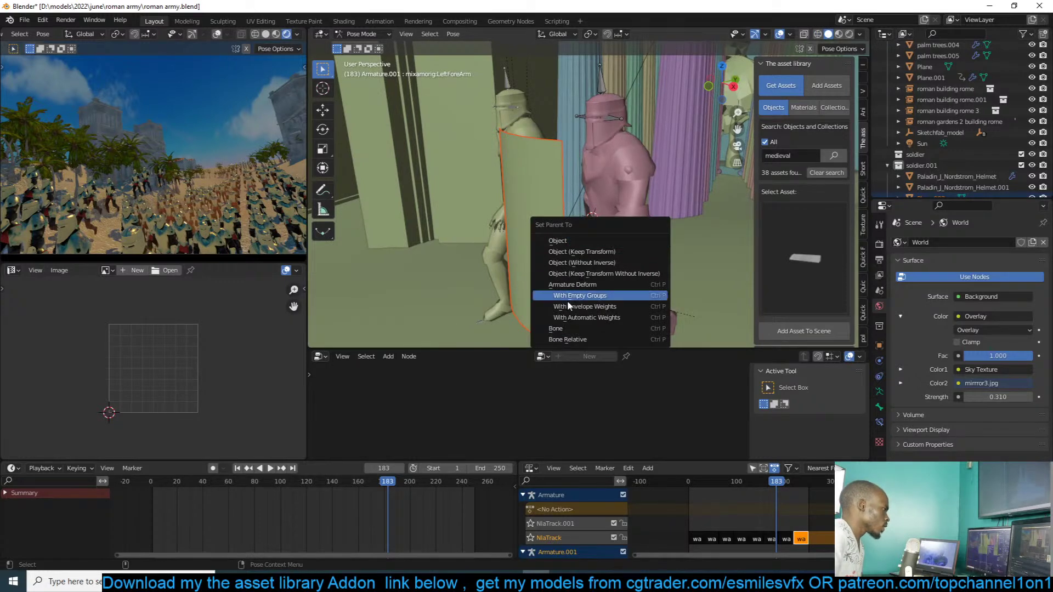
pyautogui.click(603, 329)
pyautogui.hotkey('ctrl', 'Tab')
pyautogui.press('space')
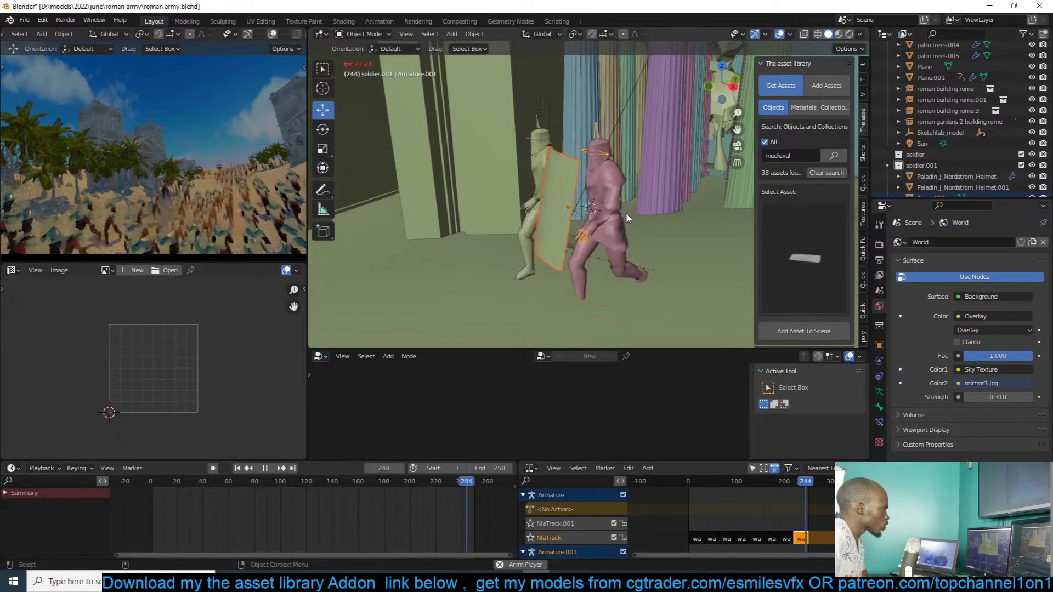
# - Stop playback and join the shield into the duplicated soldier's mesh
pyautogui.press('Escape')
pyautogui.keyDown('shift'); pyautogui.click(625, 186); pyautogui.keyUp('shift')
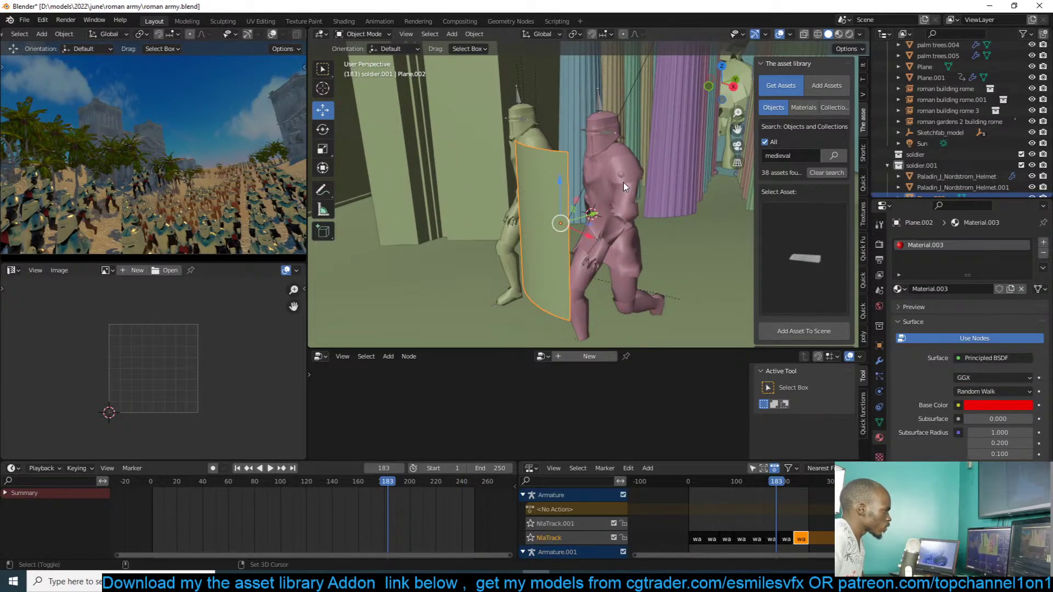
pyautogui.hotkey('ctrl', 'j')
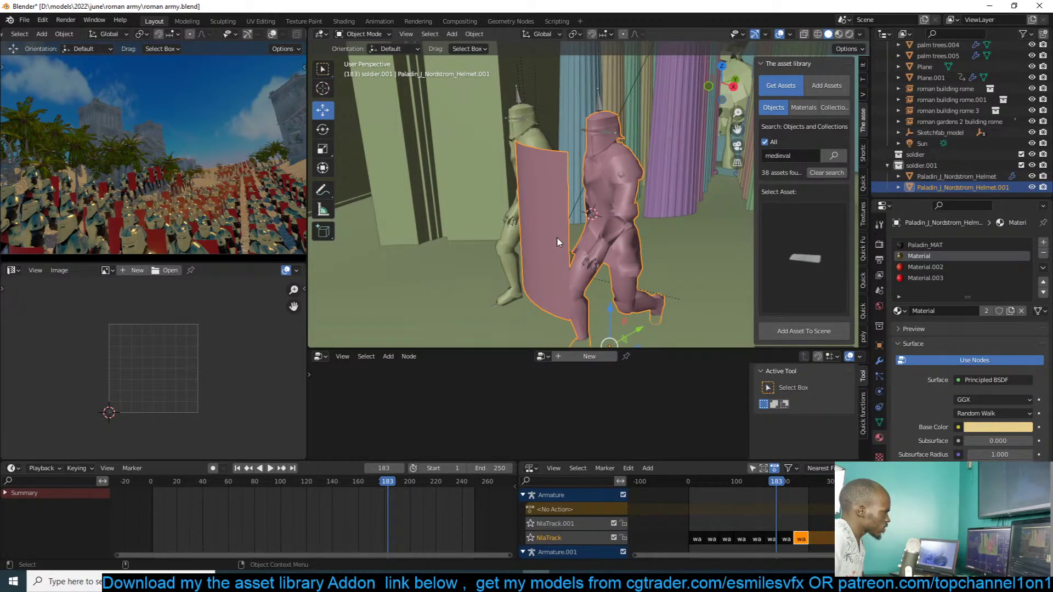
pyautogui.press('Tab')
pyautogui.press('Tab')
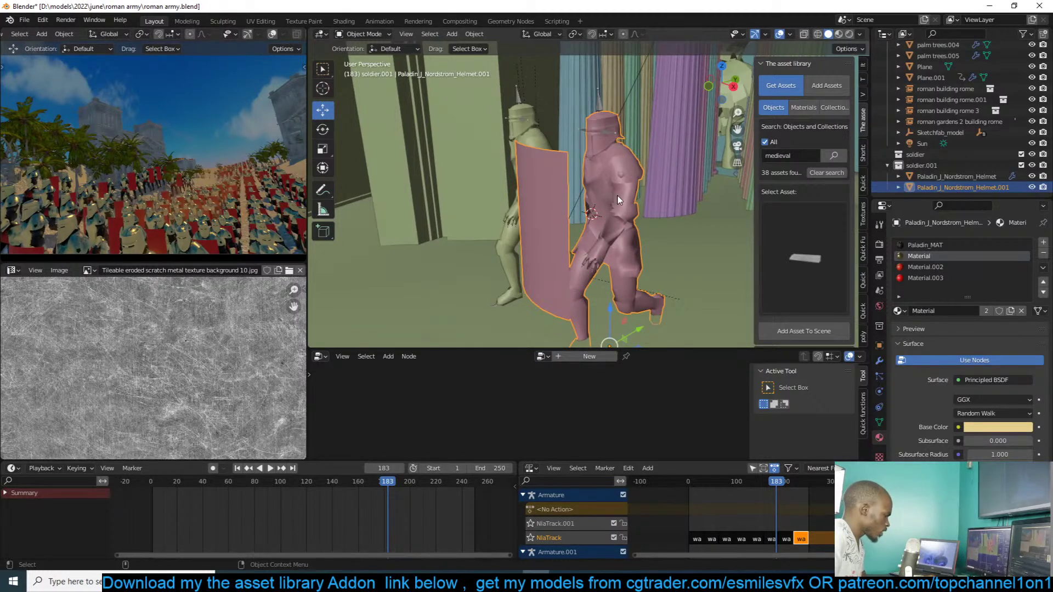
# - Select all the linked shield faces within the joined soldier mesh in Edit Mode
pyautogui.press('Tab')
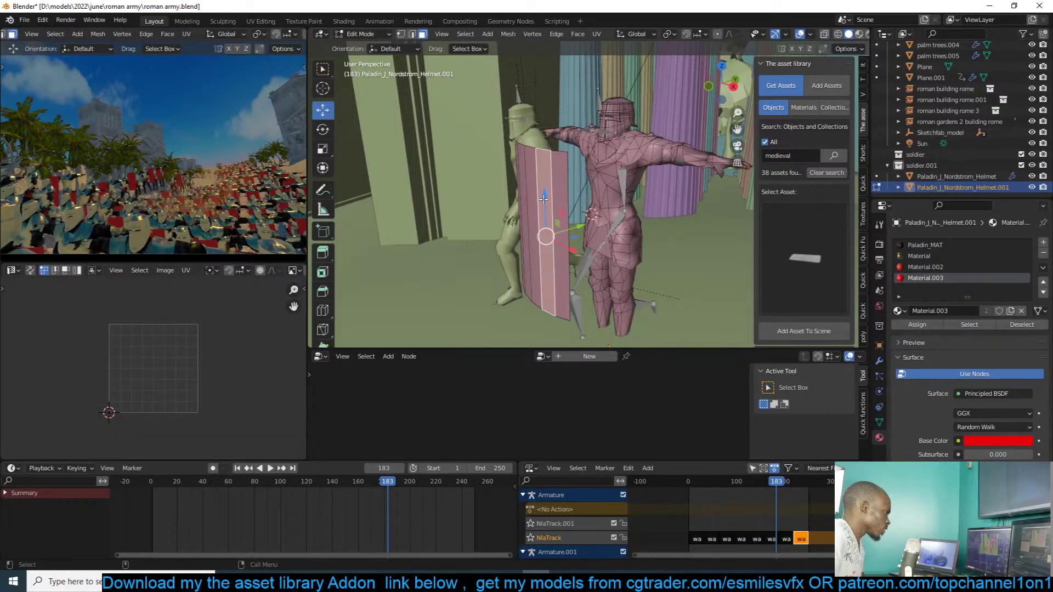
pyautogui.click(543, 199)
pyautogui.hotkey('ctrl', 'l')
pyautogui.press('Tab')
pyautogui.press('Tab')
pyautogui.press('Tab')
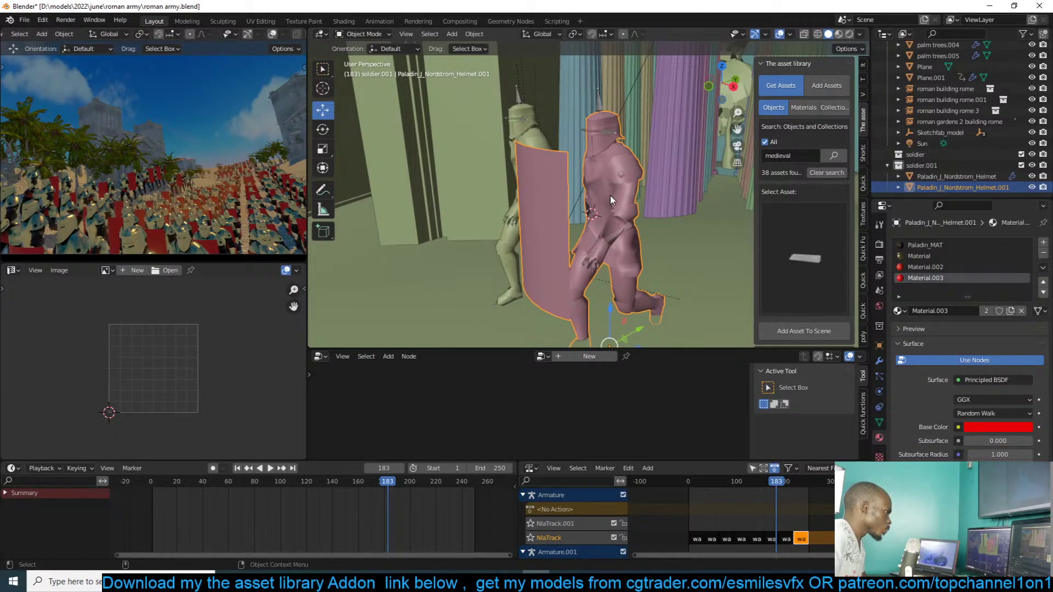
# - Check the name of the shield arm's bone in Pose Mode with the soldier mesh temporarily hidden
pyautogui.press('h')
pyautogui.click(616, 226)
pyautogui.hotkey('ctrl', 'Tab')
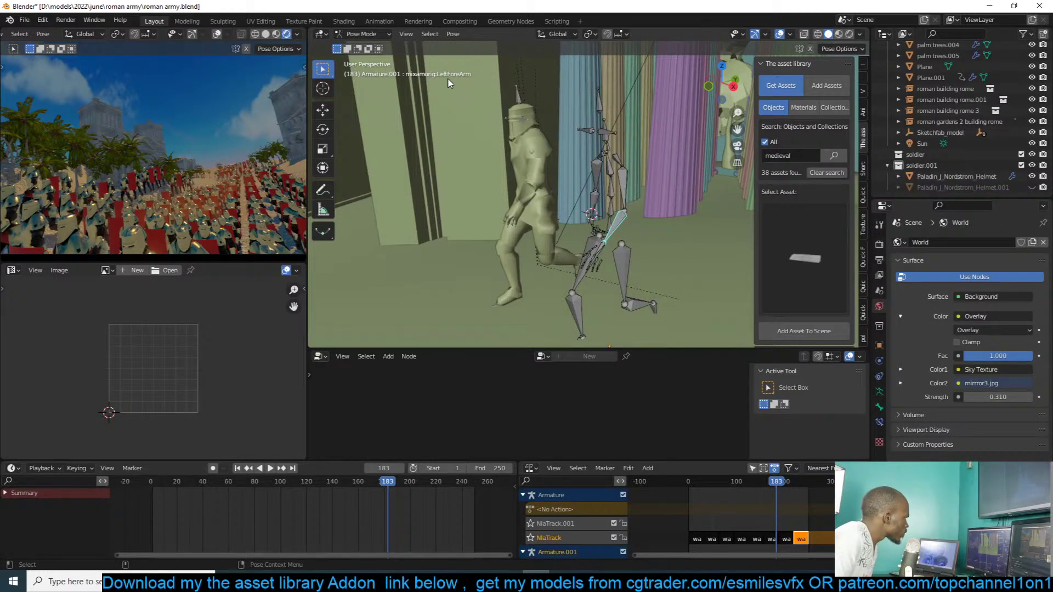
pyautogui.hotkey('ctrl', 'Tab')
pyautogui.hotkey('alt', 'h')
pyautogui.click(546, 210)
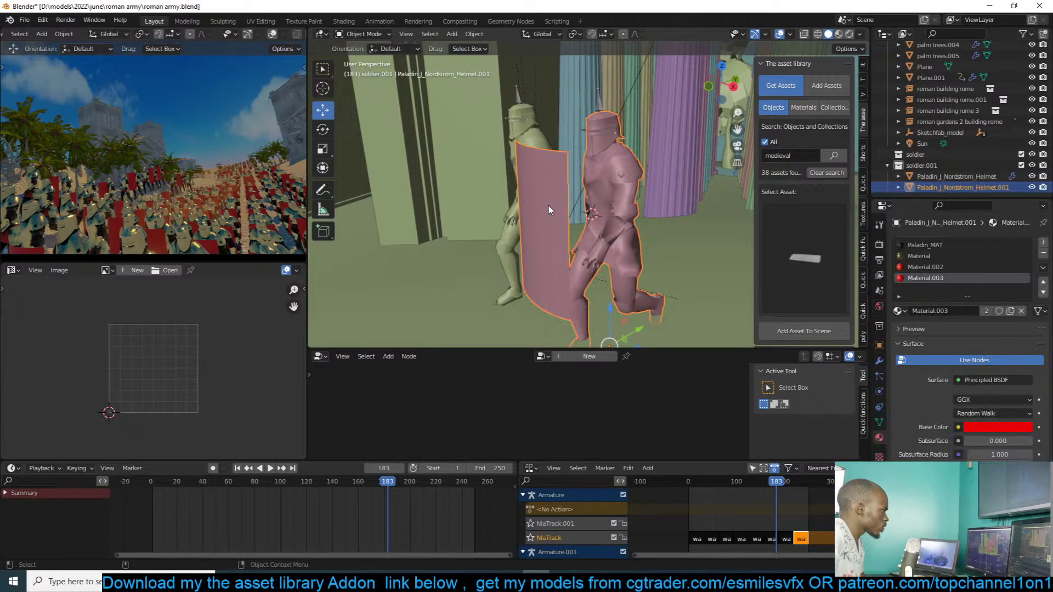
# - Bring up the joined mesh's vertex groups in Edit Mode and locate the left arm groups
pyautogui.press('Tab')
pyautogui.click(879, 376)
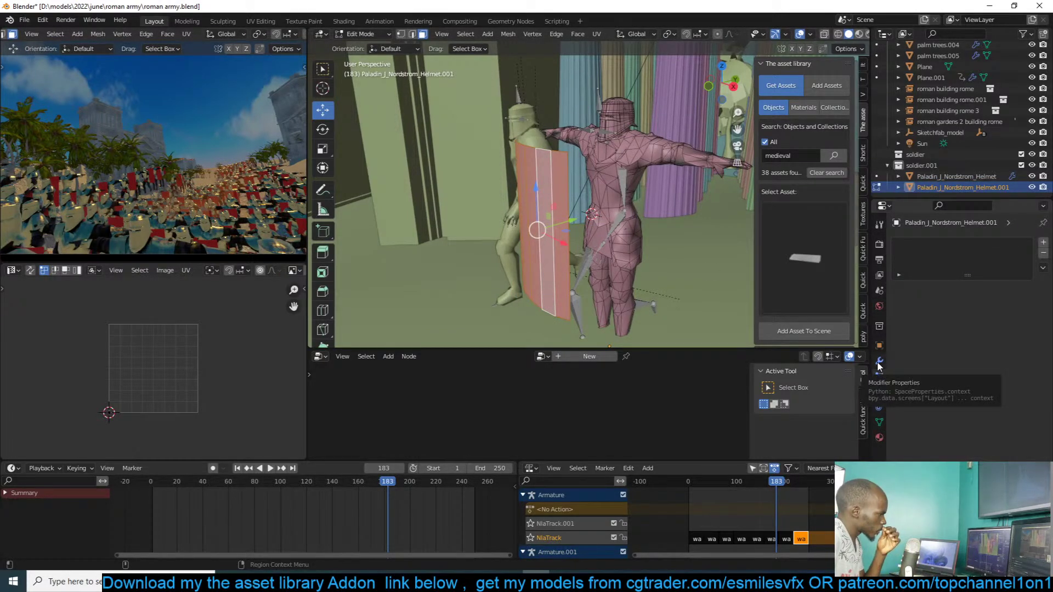
pyautogui.click(879, 364)
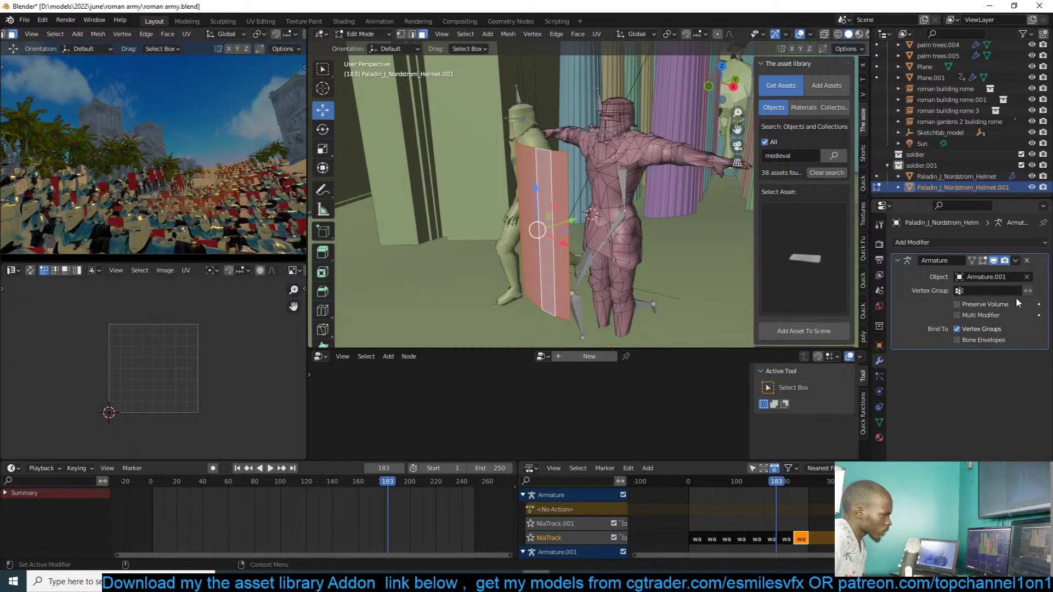
pyautogui.click(879, 421)
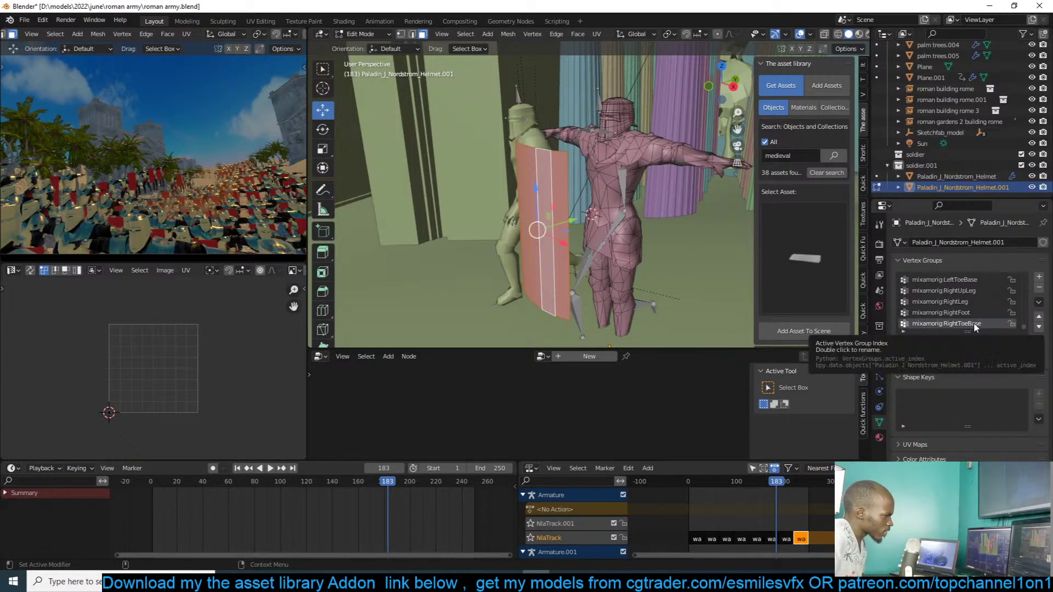
pyautogui.scroll(5, 974, 326)
pyautogui.scroll(5, 974, 323)
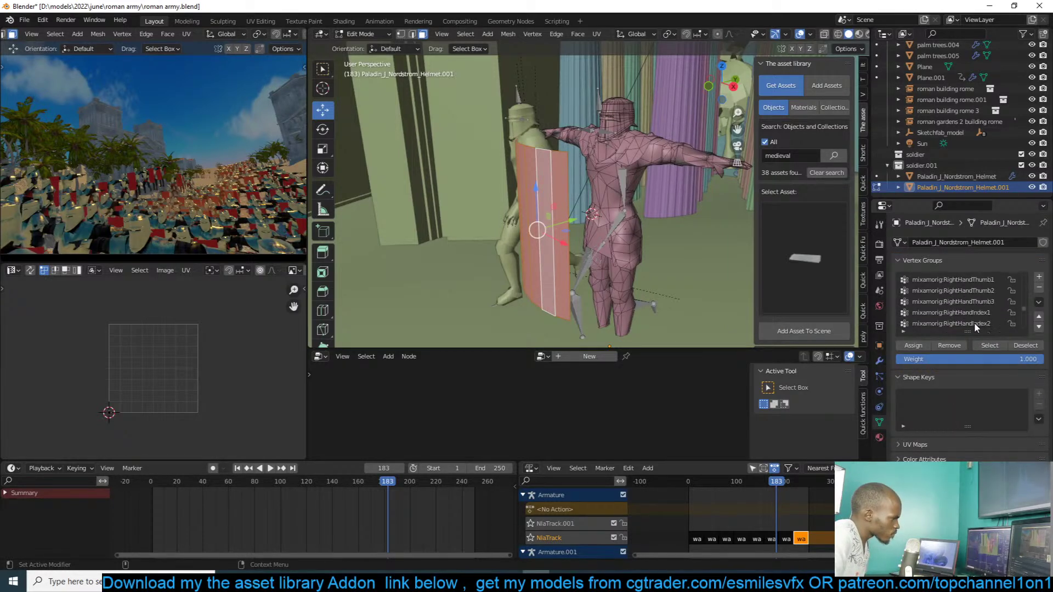
pyautogui.scroll(8, 974, 322)
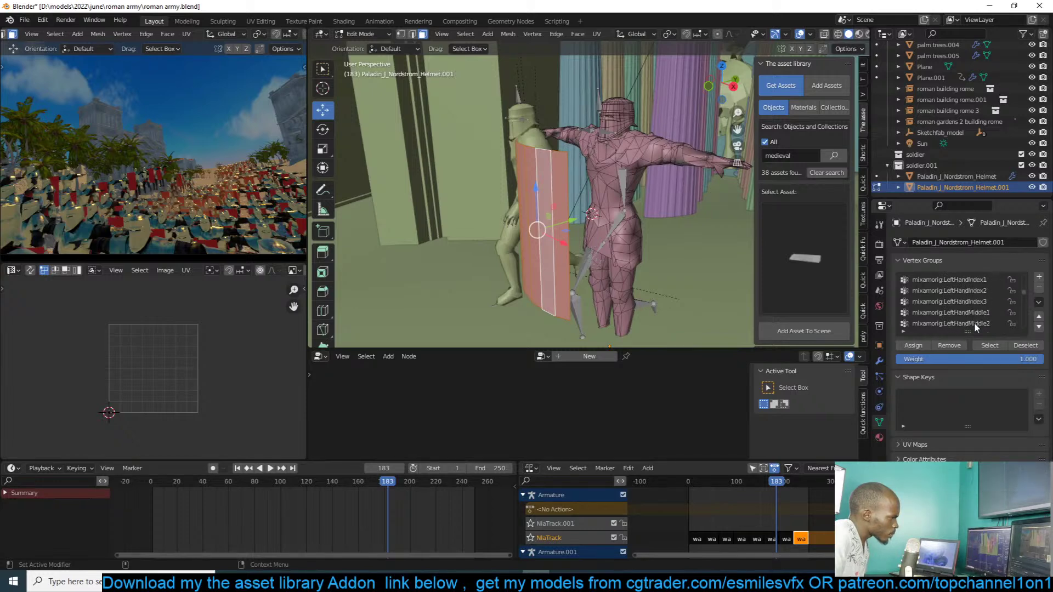
pyautogui.scroll(1, 974, 323)
# - Recheck the left arm bone's name in the armature's Edit Mode, hiding the soldier mesh meanwhile
pyautogui.press('Tab')
pyautogui.press('Tab')
pyautogui.press('Tab')
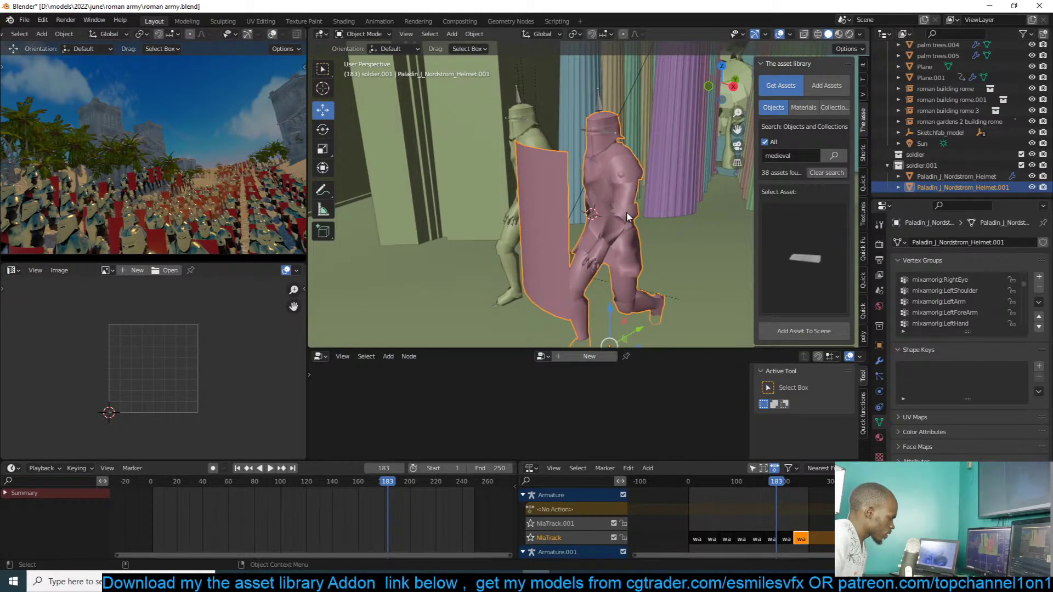
pyautogui.press('h')
pyautogui.click(613, 229)
pyautogui.press('Tab')
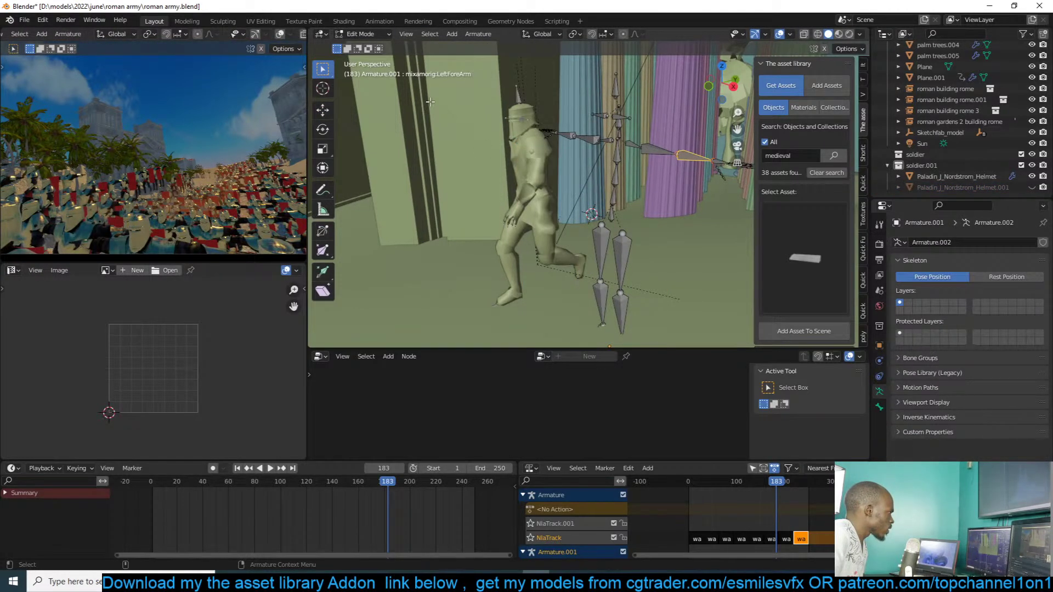
pyautogui.press('Tab')
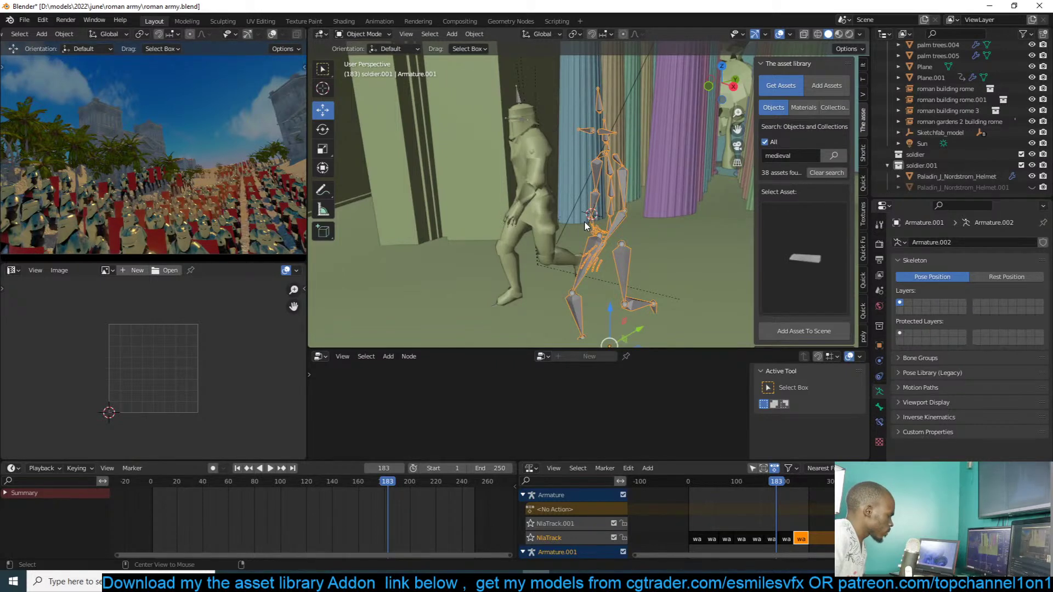
pyautogui.hotkey('alt', 'h')
# - Assign the selected shield faces to the mixamorig:LeftForeArm vertex group at weight 1.000 and play the animation to check them
pyautogui.click(626, 191)
pyautogui.press('Tab')
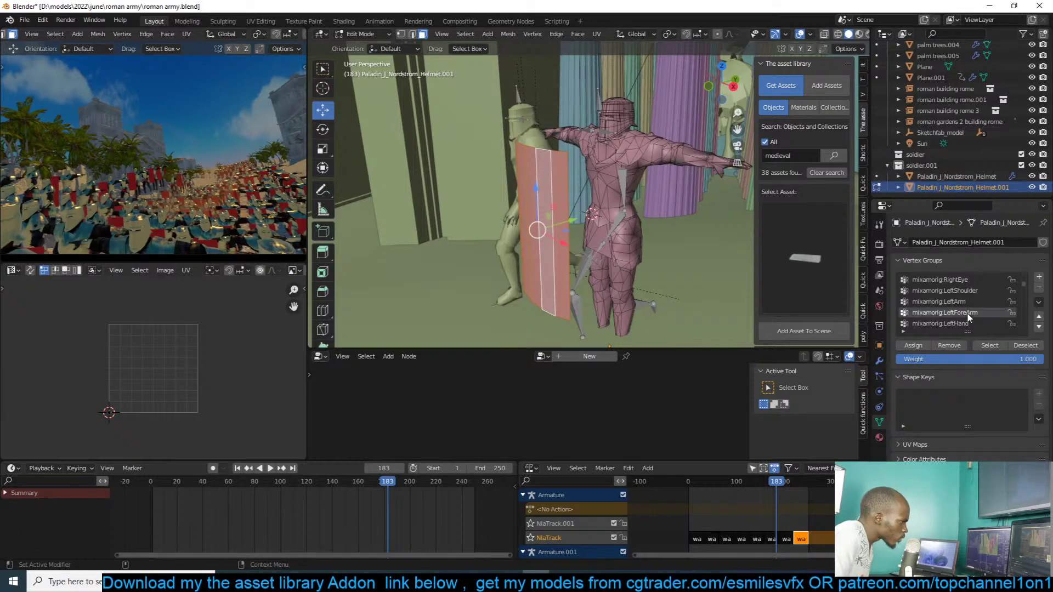
pyautogui.click(916, 349)
pyautogui.press('Tab')
pyautogui.press('space')
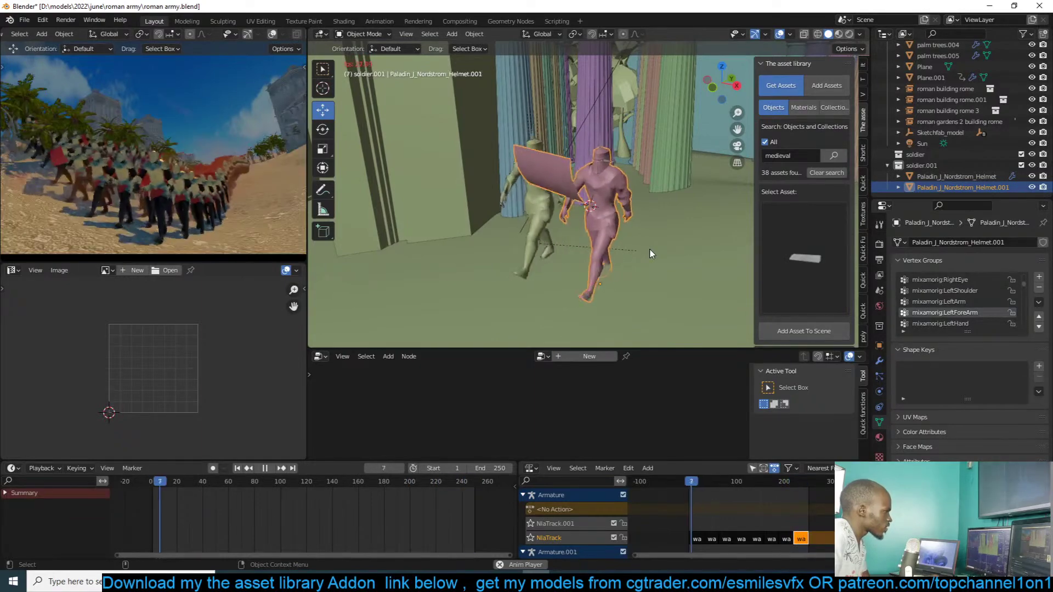
pyautogui.press('Escape')
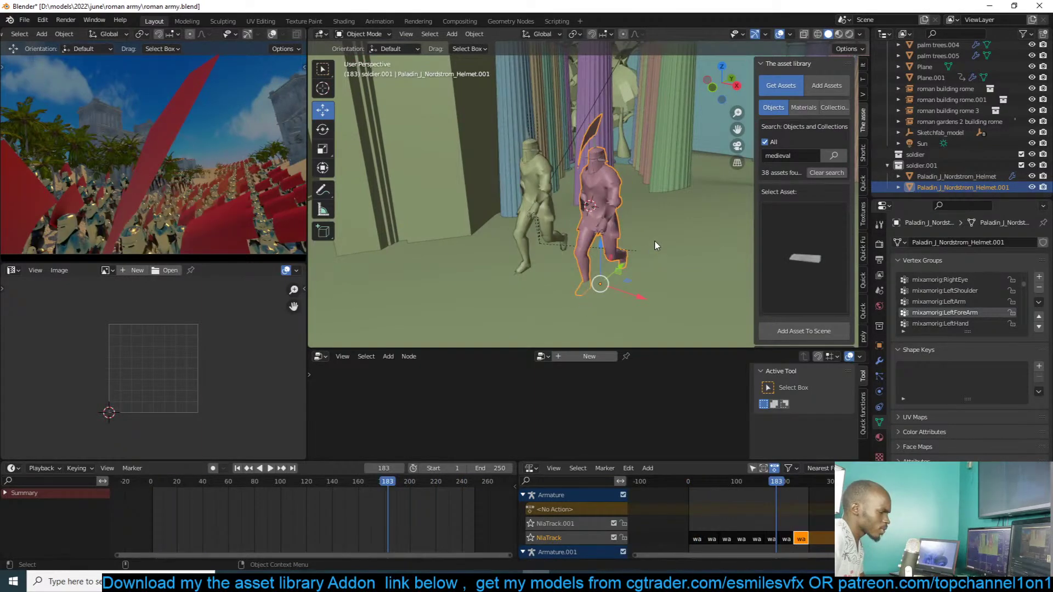
# - Rotate the shield faces in the front view until the shield lies nearly horizontal
pyautogui.moveTo(654, 245); pyautogui.dragTo(581, 168, button='middle')
pyautogui.press('Tab')
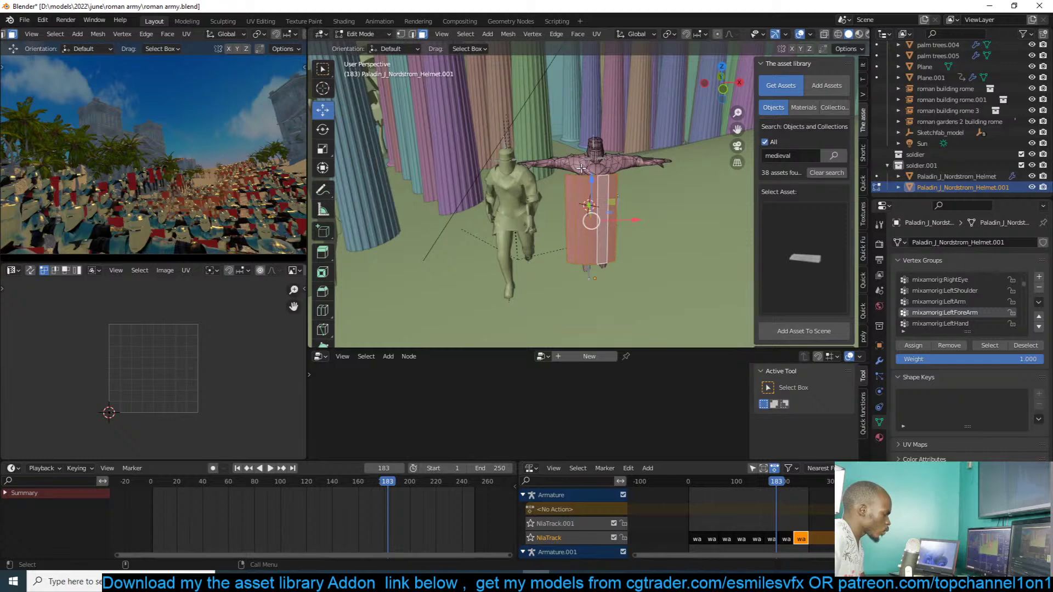
pyautogui.press('Tab')
pyautogui.press('KP_1')
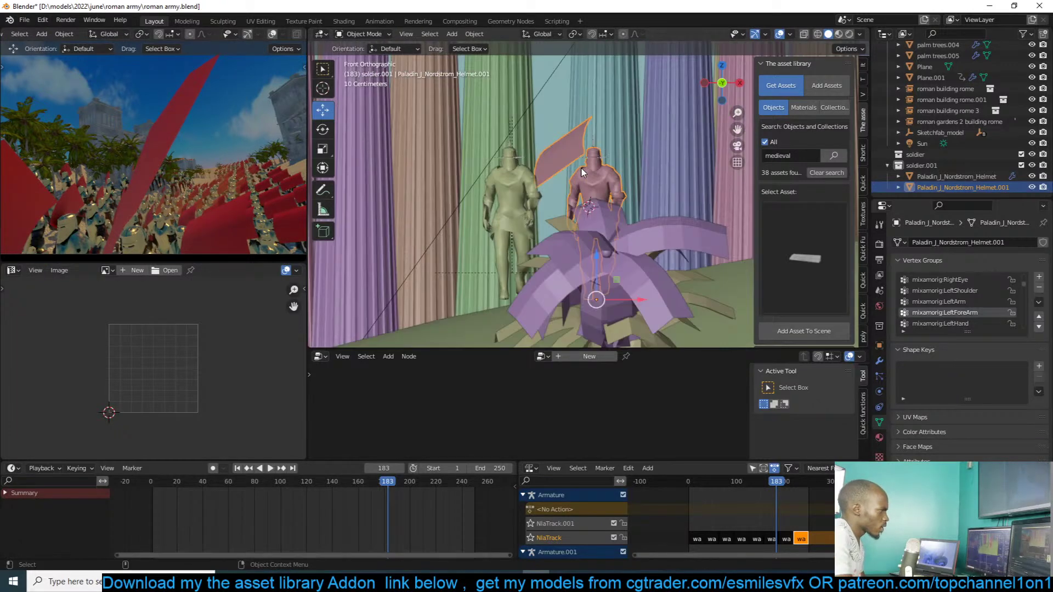
pyautogui.press('Tab')
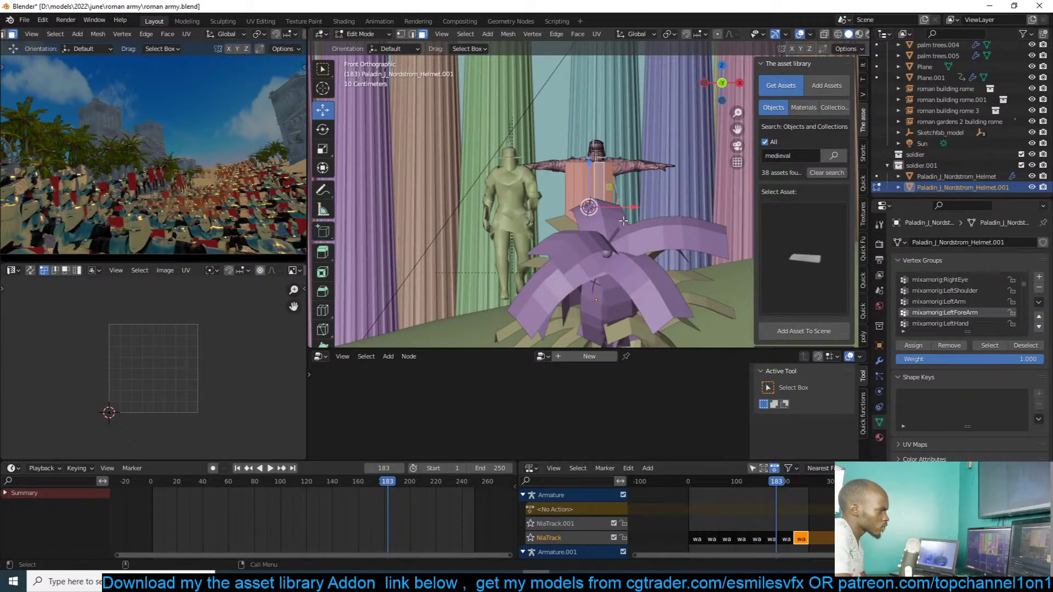
pyautogui.press('r')
pyautogui.click(631, 211)
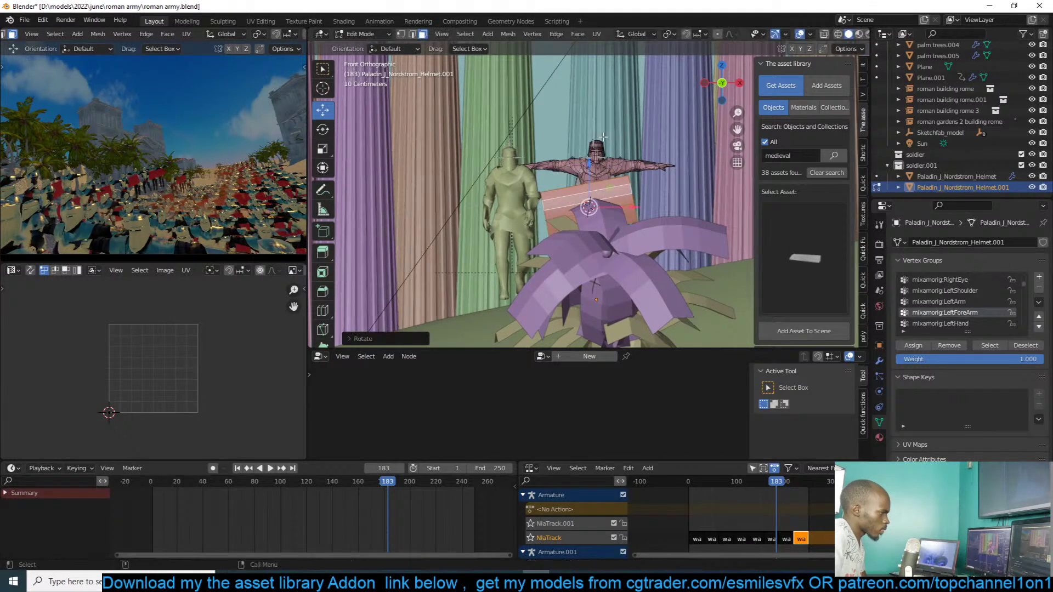
# - Raise the shield faces to the height of the soldier's outstretched arms in the right view
pyautogui.press('KP_3')
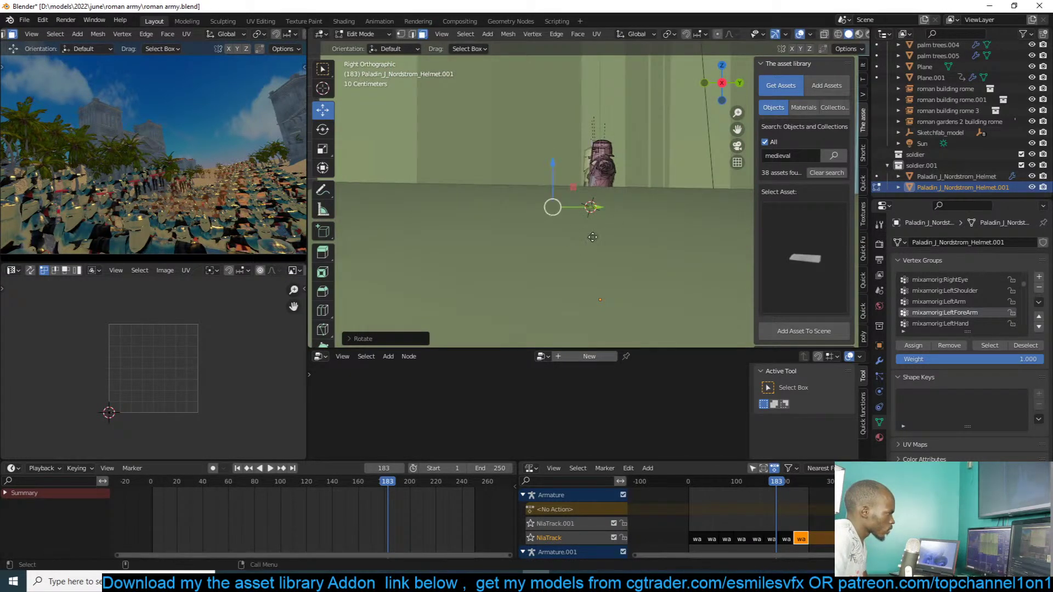
pyautogui.press('g')
pyautogui.click(642, 197)
# - Straighten the shield along the outstretched arms in the top view and move it beside the left forearm
pyautogui.press('KP_7')
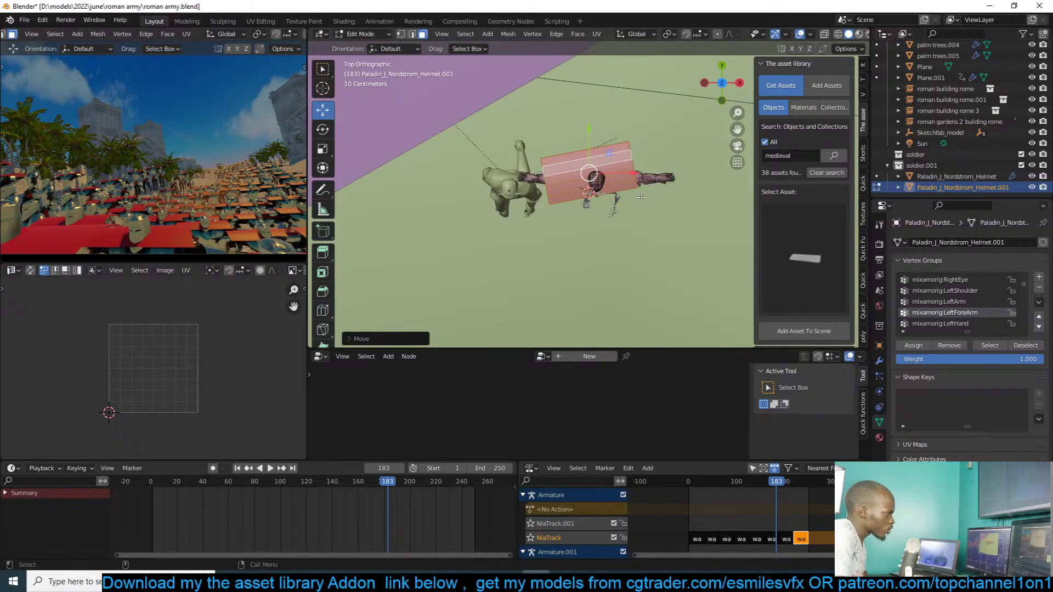
pyautogui.press('r')
pyautogui.click(726, 201)
pyautogui.press('r')
pyautogui.click(725, 214)
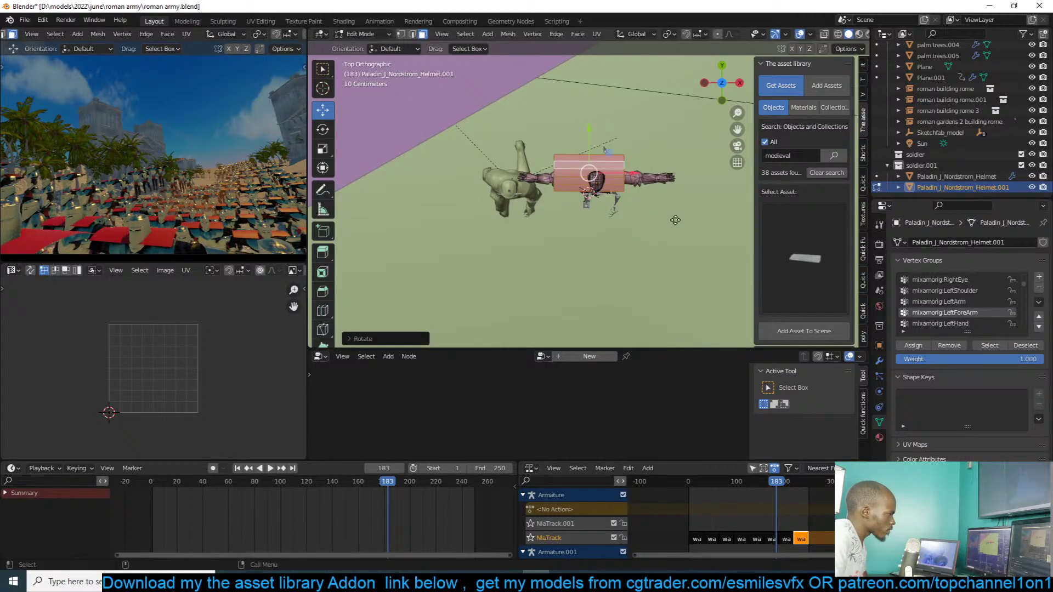
pyautogui.press('g')
pyautogui.click(724, 227)
pyautogui.press('Tab')
# - Play the animation and examine how the shield follows the arm, both in the army shot and on the soldier
pyautogui.press('KP_0')
pyautogui.press('space')
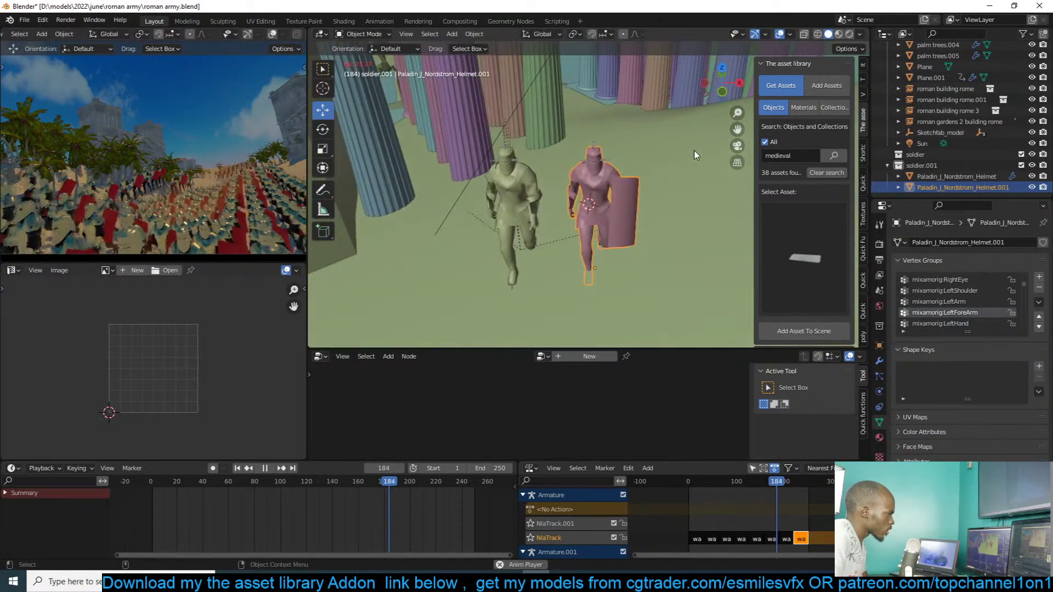
pyautogui.scroll(-4, 267, 171)
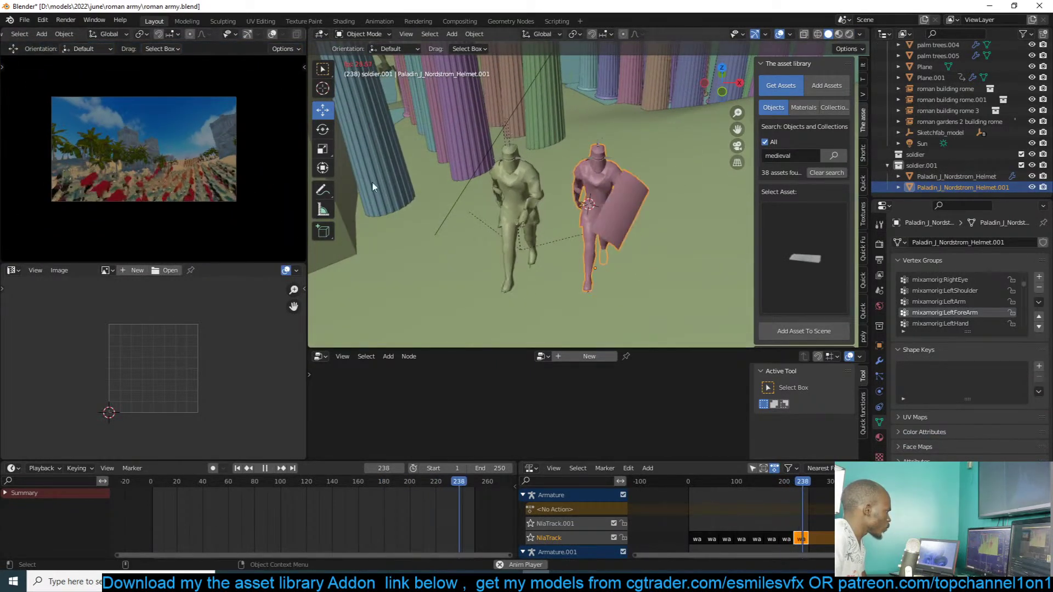
pyautogui.scroll(4, 202, 174)
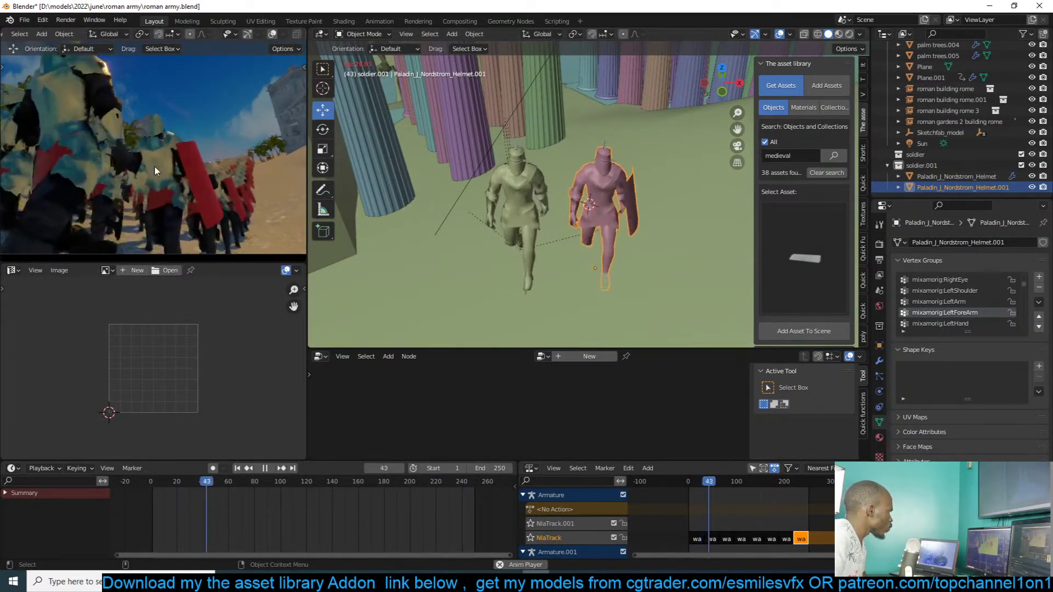
pyautogui.scroll(-3, 233, 182)
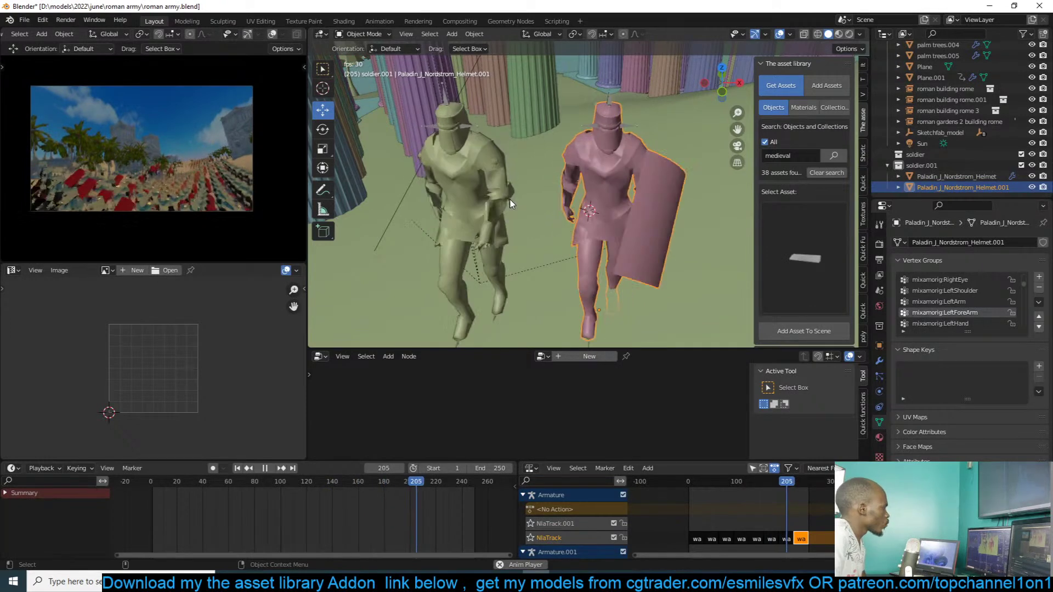
pyautogui.moveTo(510, 204); pyautogui.dragTo(588, 217, button='middle')
pyautogui.press('Escape')
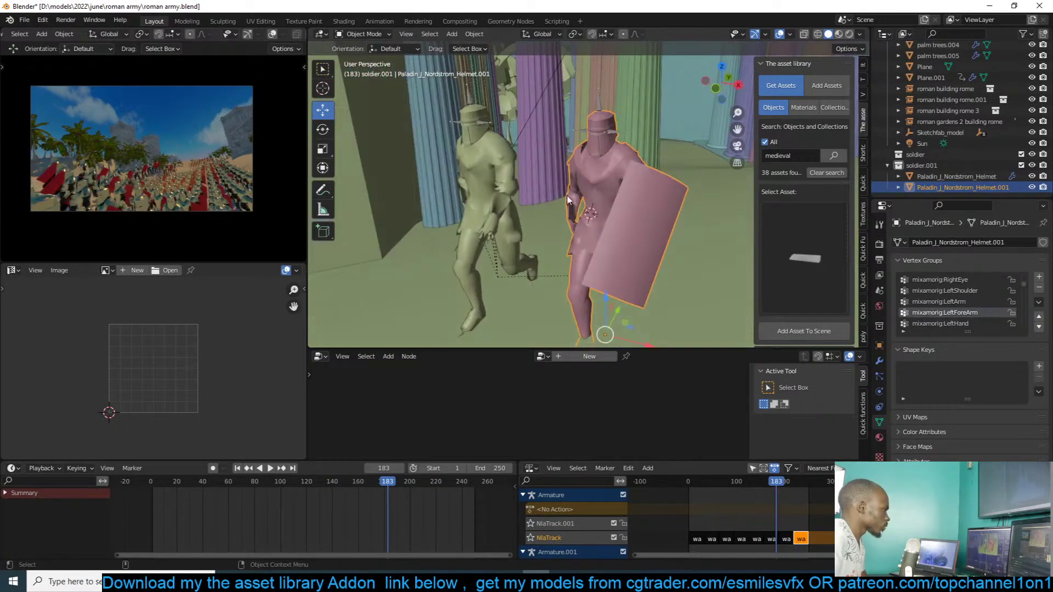
# - Save the file with the shield-bearing soldier
pyautogui.hotkey('ctrl', 's')
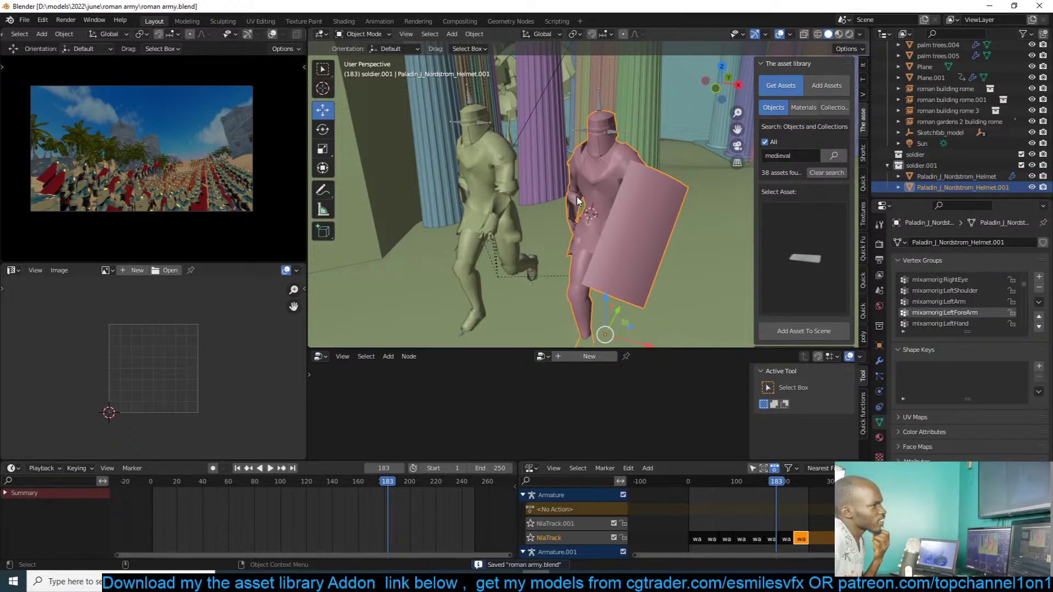
pyautogui.moveTo(635, 207); pyautogui.dragTo(555, 179, button='middle')
pyautogui.hotkey('ctrl', 's')
# - Duplicate the shield-bearing soldier together with its armature and place the copy about 1.4 m along the X axis
pyautogui.scroll(-2, 554, 190)
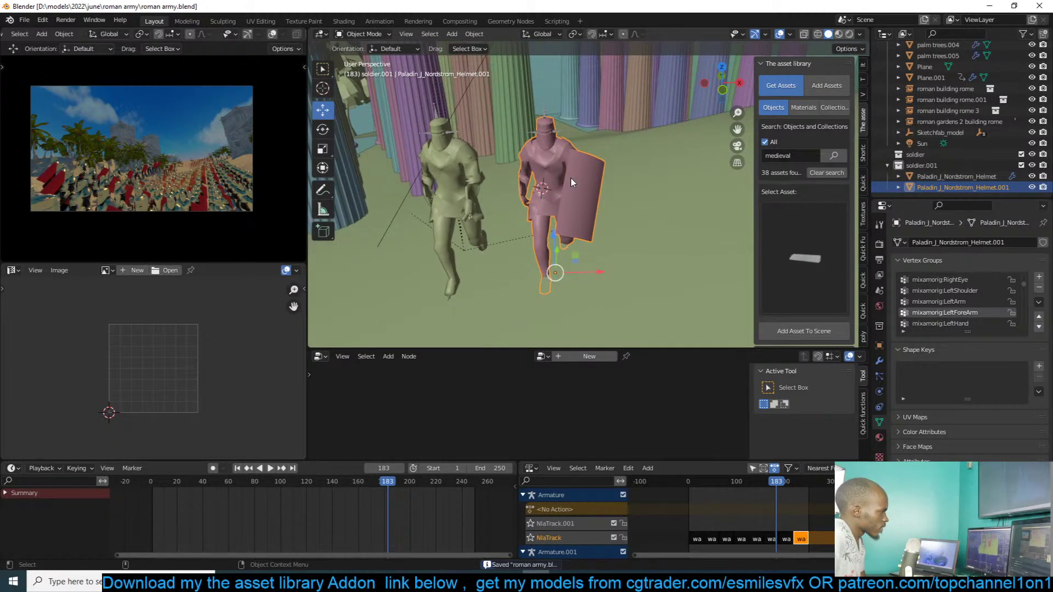
pyautogui.keyDown('shift'); pyautogui.click(565, 136); pyautogui.keyUp('shift')
pyautogui.hotkey('shift', 'd')
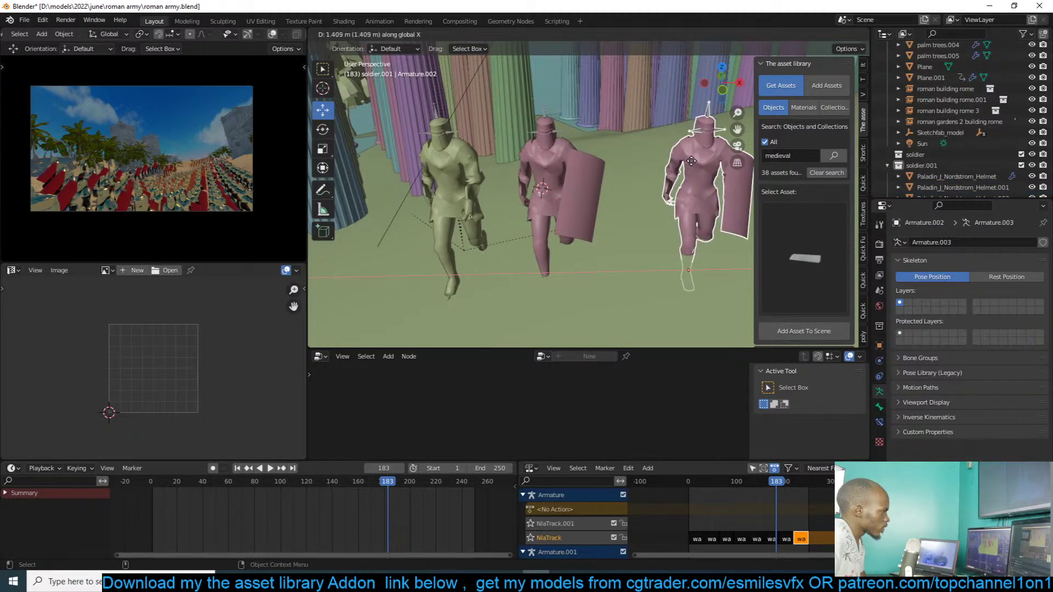
pyautogui.click(681, 165)
pyautogui.keyDown('shift'); pyautogui.moveTo(682, 165); pyautogui.dragTo(616, 171, button='middle'); pyautogui.keyUp('shift')
# - Flatten the duplicated soldier's shield along Y and stretch it along X into a long thin pole in the top view
pyautogui.click(660, 189)
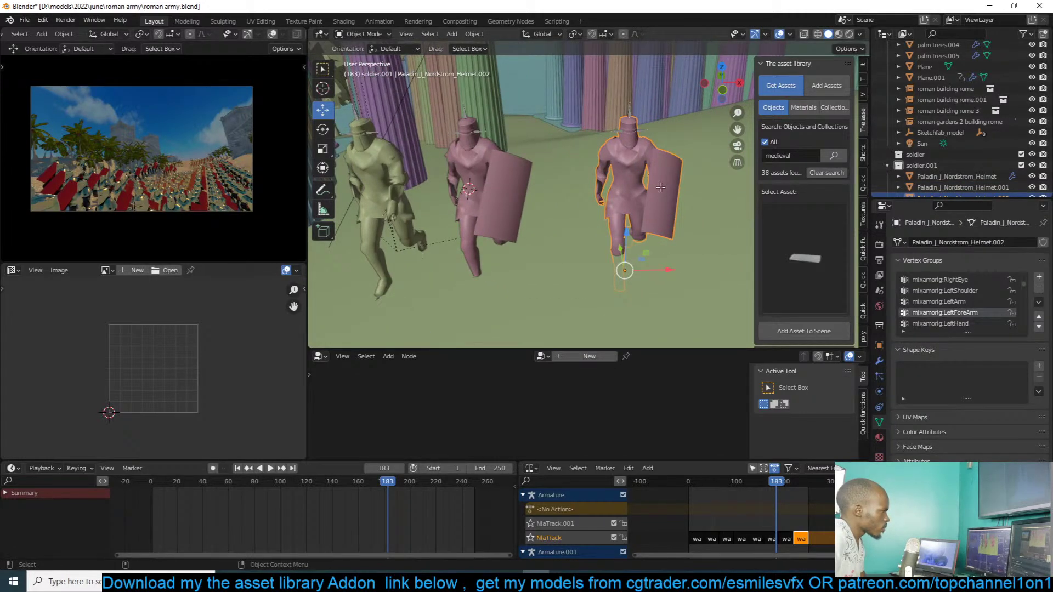
pyautogui.press('Tab')
pyautogui.moveTo(680, 159); pyautogui.dragTo(597, 163, button='middle')
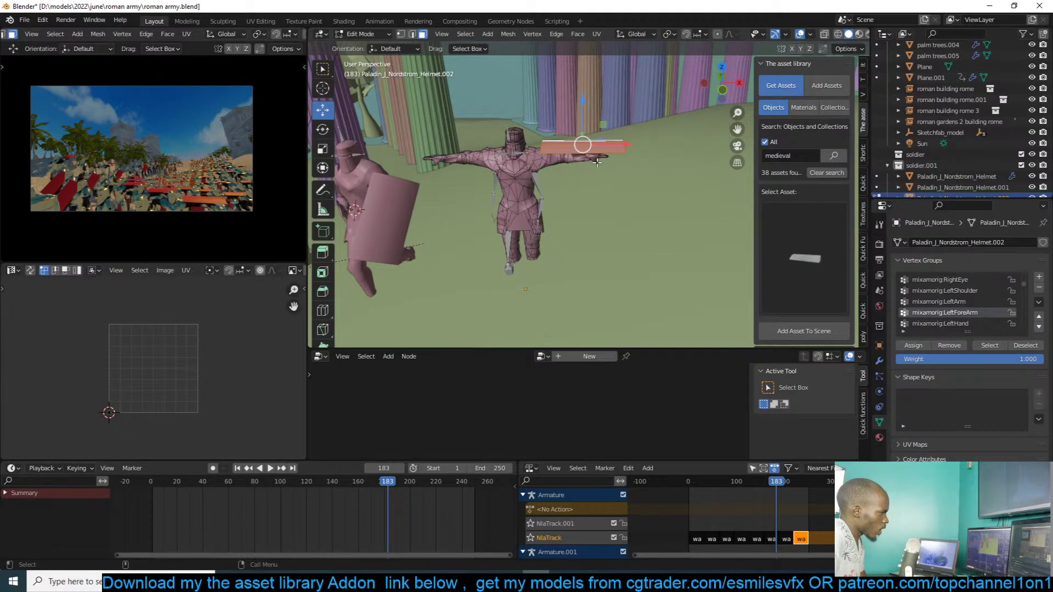
pyautogui.press('KP_5')
pyautogui.press('KP_7')
pyautogui.press('s')
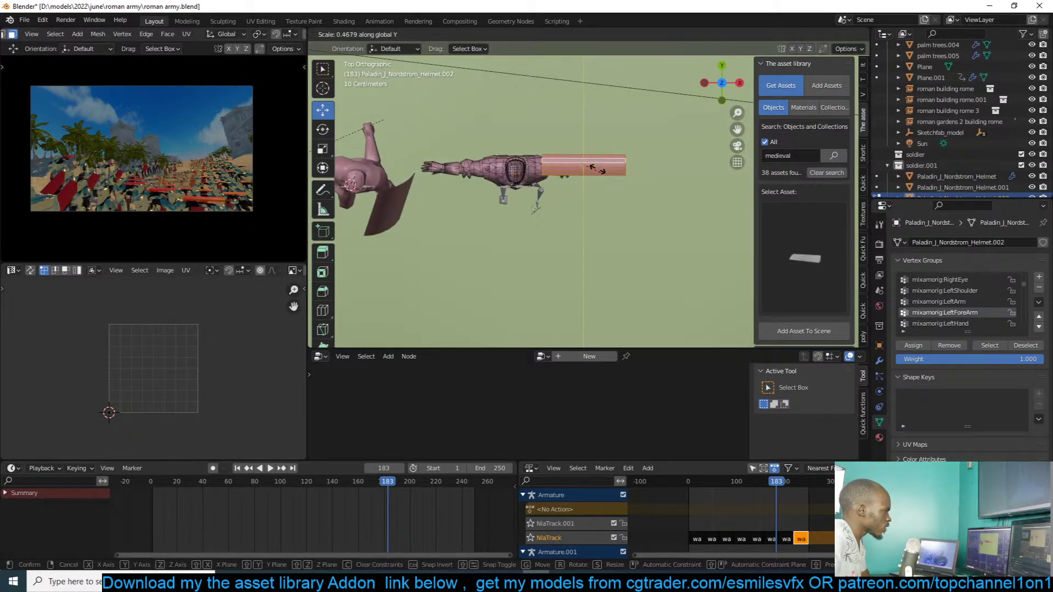
pyautogui.click(593, 160)
pyautogui.press('s')
pyautogui.press('x')
pyautogui.click(625, 165)
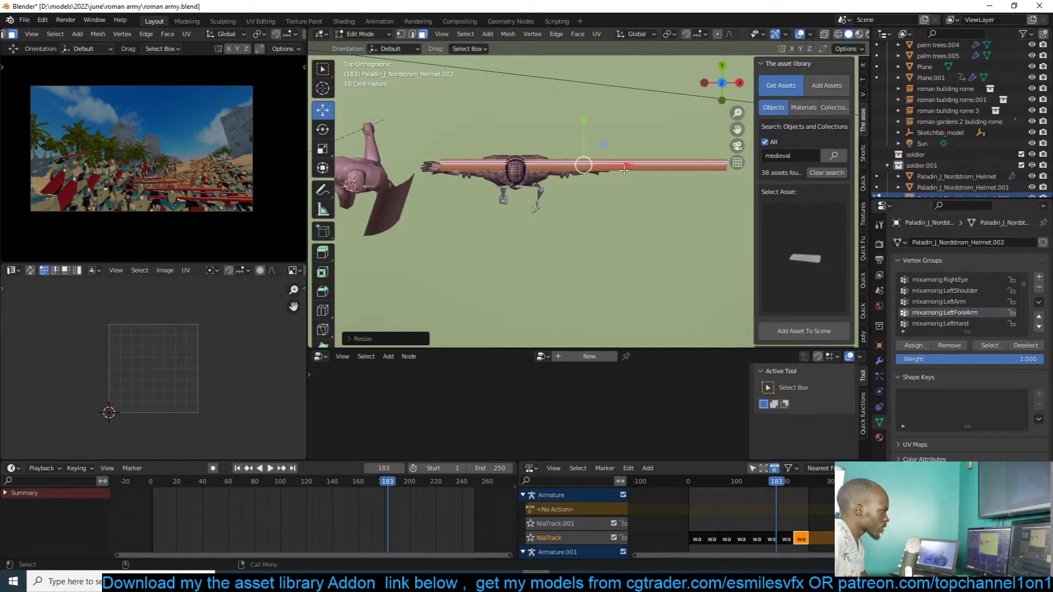
# - Shift the thin pole outward beyond the left arm and scale it down
pyautogui.keyDown('shift'); pyautogui.moveTo(612, 163); pyautogui.dragTo(518, 163, button='middle'); pyautogui.keyUp('shift')
pyautogui.press('g')
pyautogui.click(557, 162)
pyautogui.press('s')
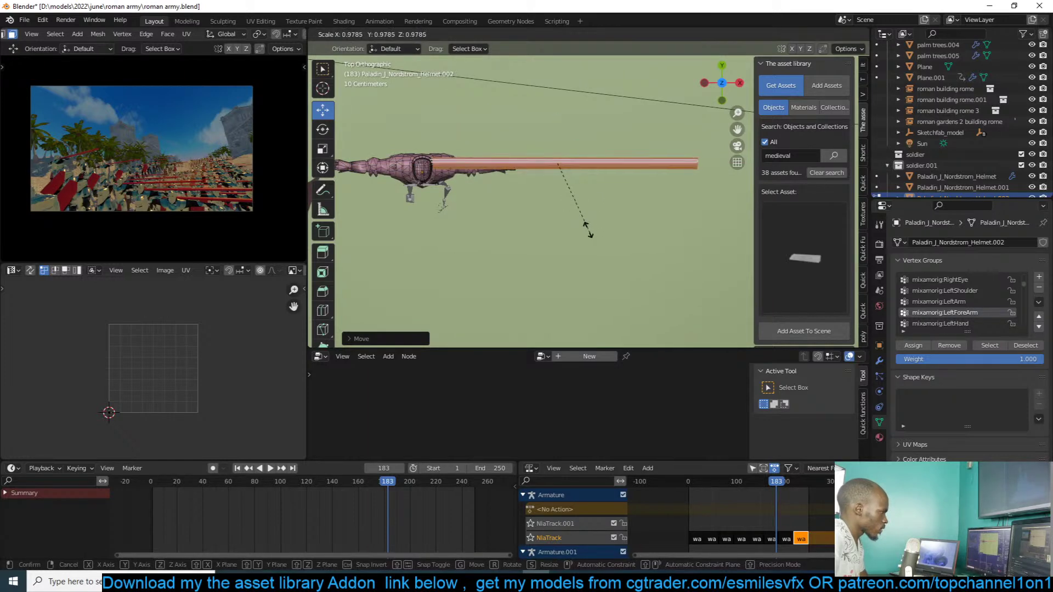
pyautogui.click(563, 209)
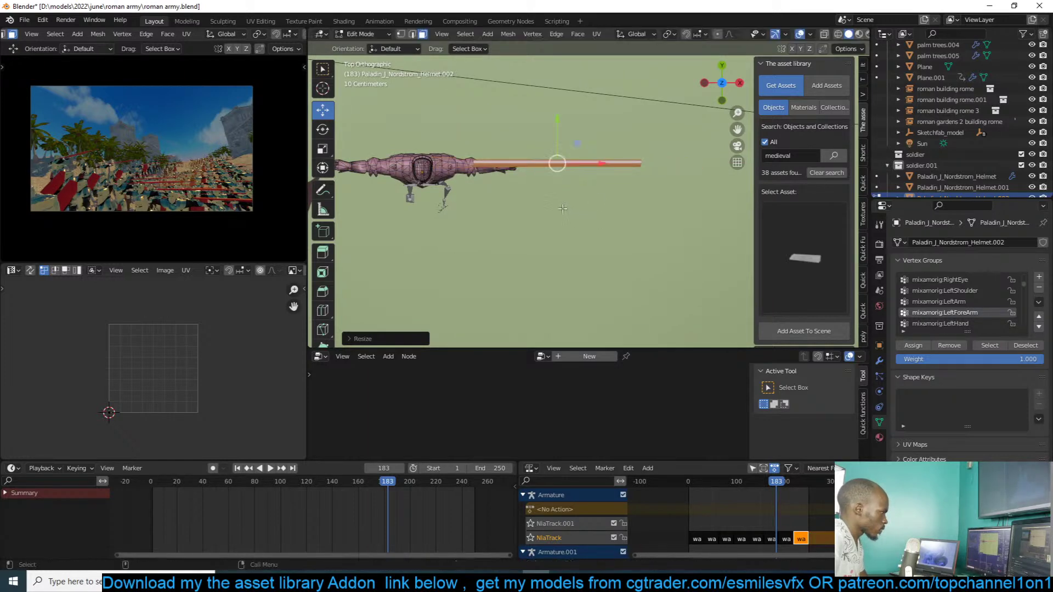
# - Add a plane at the pole's outer end and scale it into a small rectangular banner elongated along X
pyautogui.hotkey('shift', 'a')
pyautogui.click(632, 165)
pyautogui.press('s')
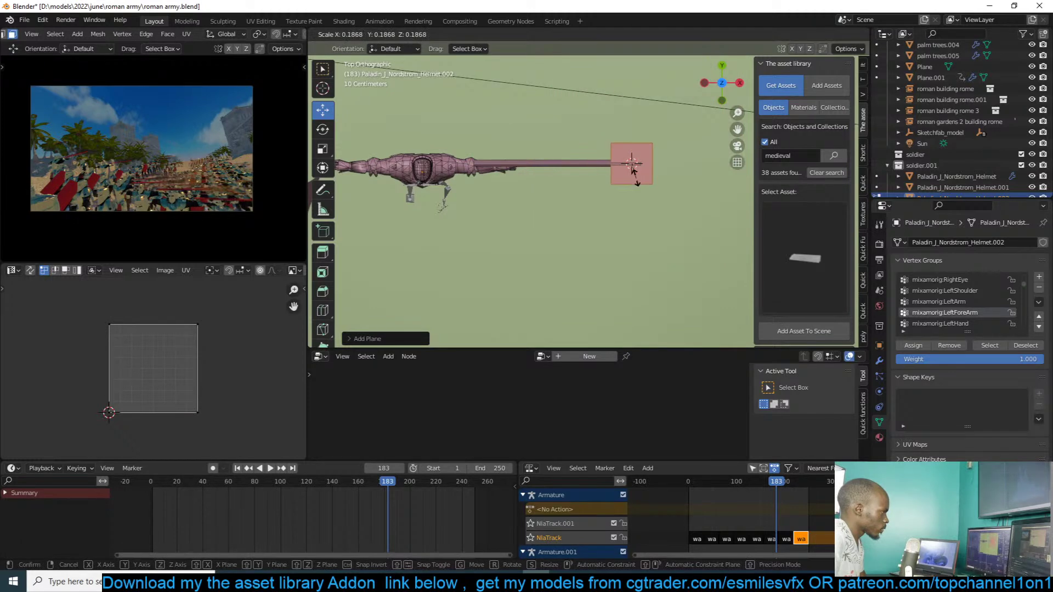
pyautogui.press('x')
pyautogui.click(603, 157)
pyautogui.press('Tab')
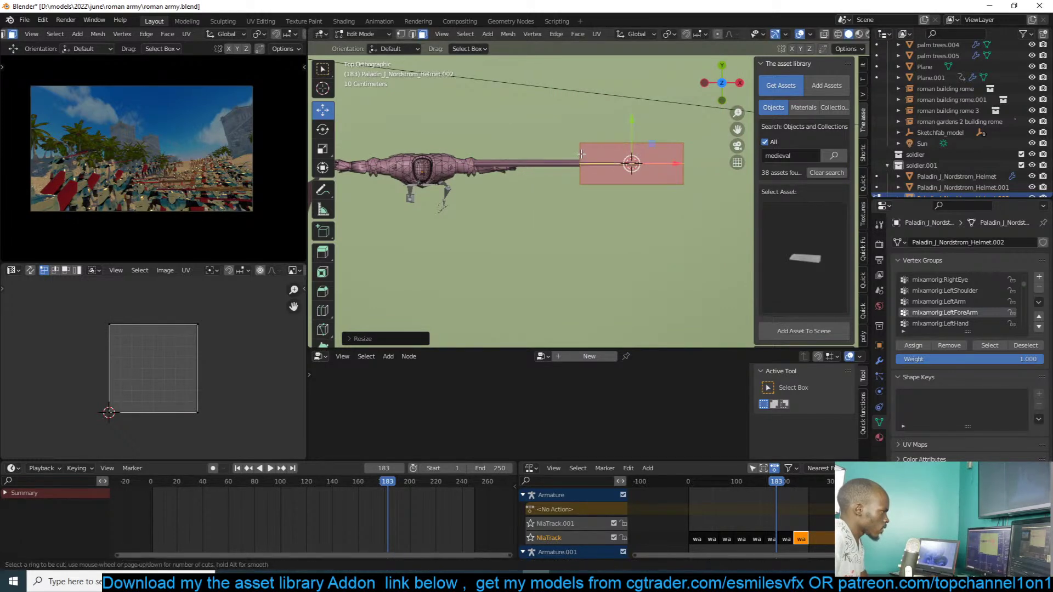
# - Cut a lengthwise loop through the banner plane and pull the inner edge's middle vertex inward to form a swallowtail notch
pyautogui.hotkey('ctrl', 'r')
pyautogui.click(582, 153)
pyautogui.press('1')
pyautogui.moveTo(599, 163); pyautogui.dragTo(626, 164)
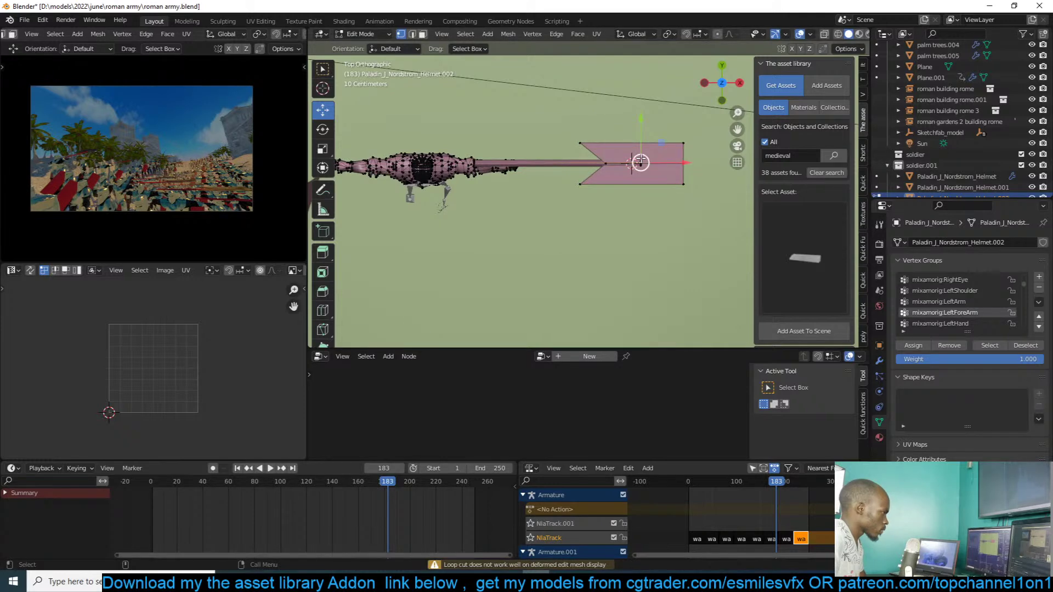
# - Duplicate the pole, rotate the copy 90°, shorten it and move it along X onto the banner as a crossbar
pyautogui.hotkey('ctrl', 'l')
pyautogui.press('g')
pyautogui.rightClick(640, 158)
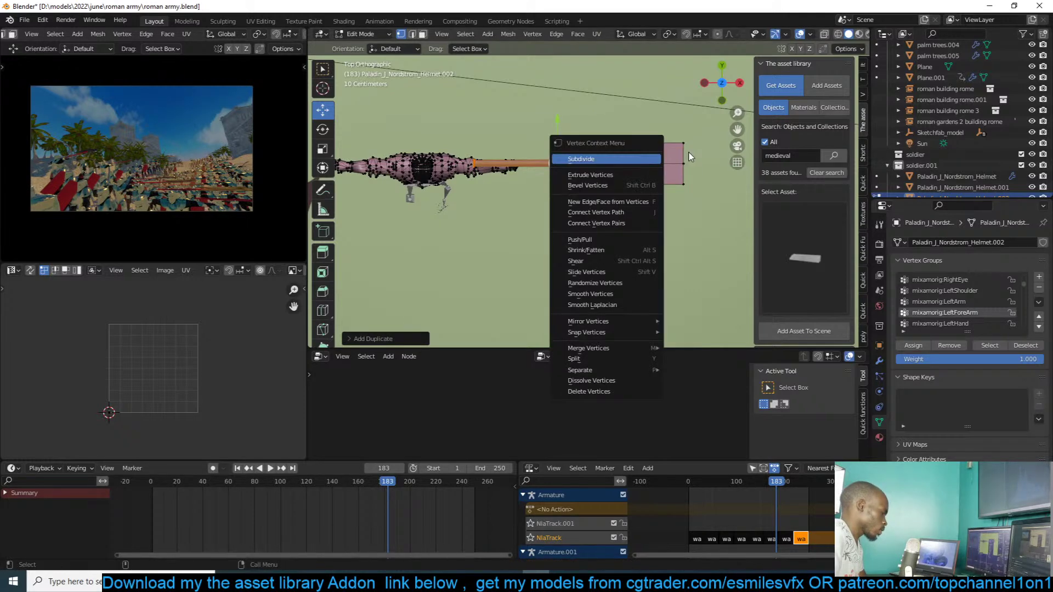
pyautogui.press('KP_0')
pyautogui.press('KP_7')
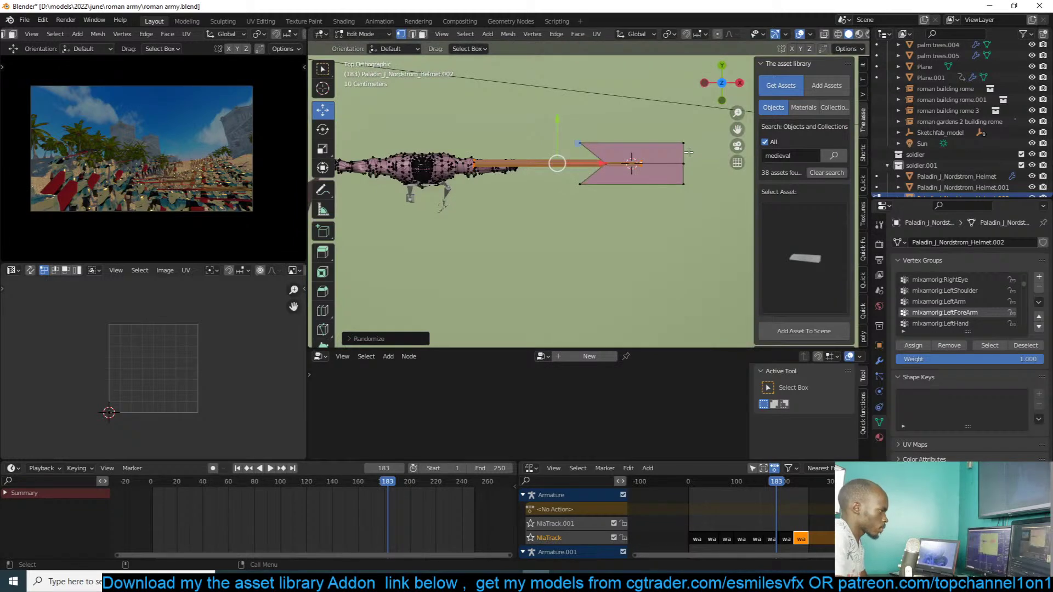
pyautogui.write('r90')
pyautogui.press('Return')
pyautogui.press('s')
pyautogui.click(674, 181)
pyautogui.press('g')
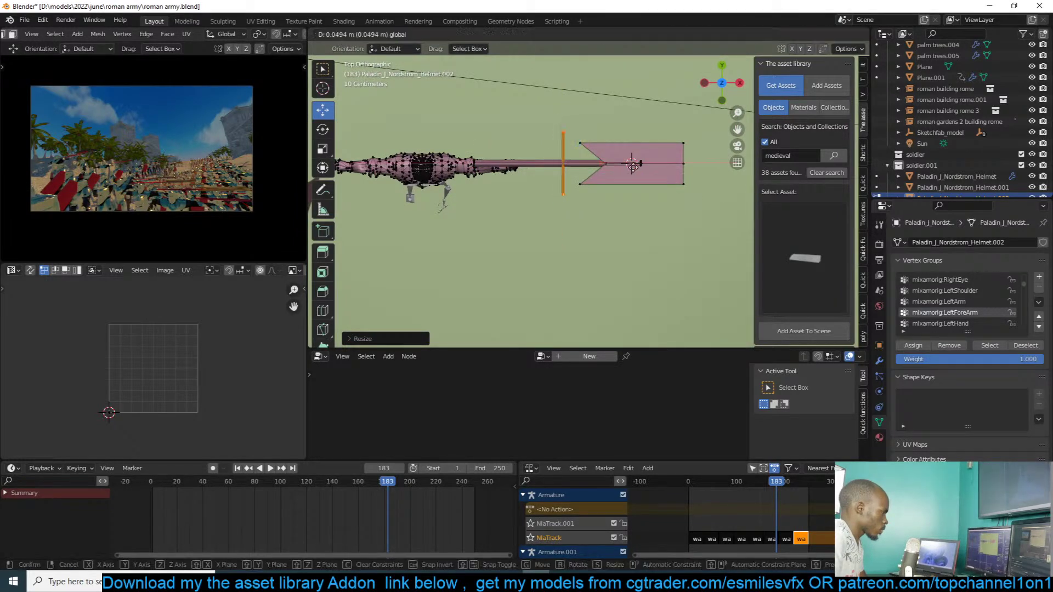
pyautogui.click(687, 165)
# - Assign the whole banner to the mixamorig:LeftForeArm vertex group and inspect it on the posed soldier
pyautogui.press('Tab')
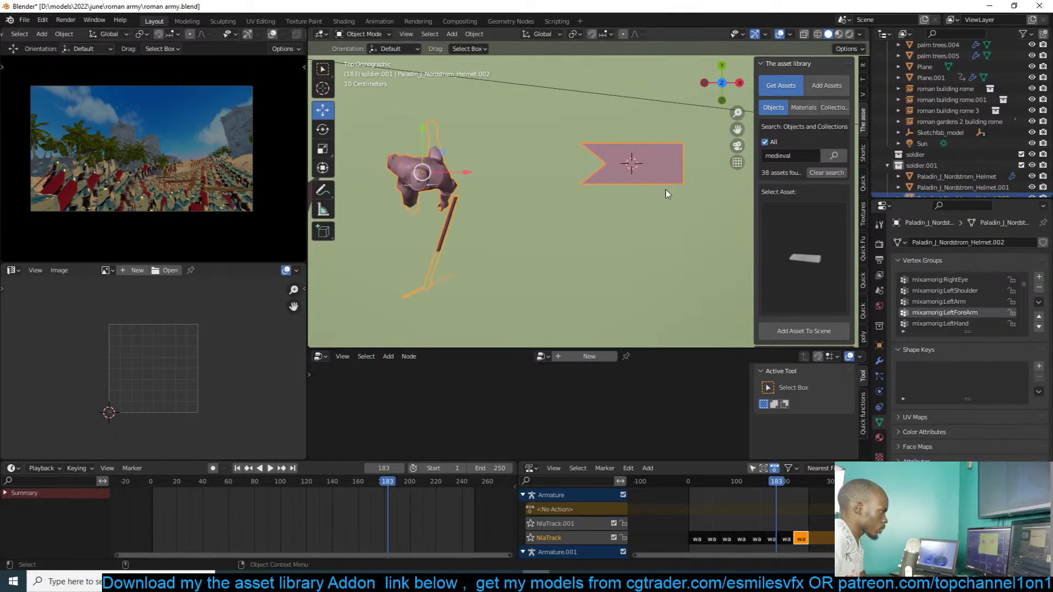
pyautogui.moveTo(667, 194); pyautogui.dragTo(653, 134, button='middle')
pyautogui.press('Tab')
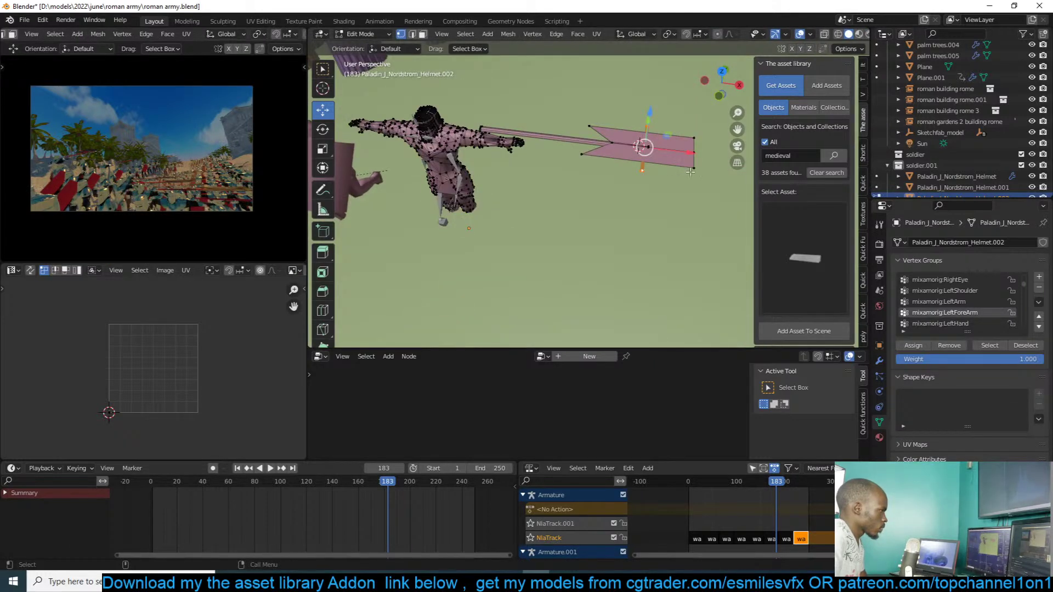
pyautogui.hotkey('ctrl', 'l')
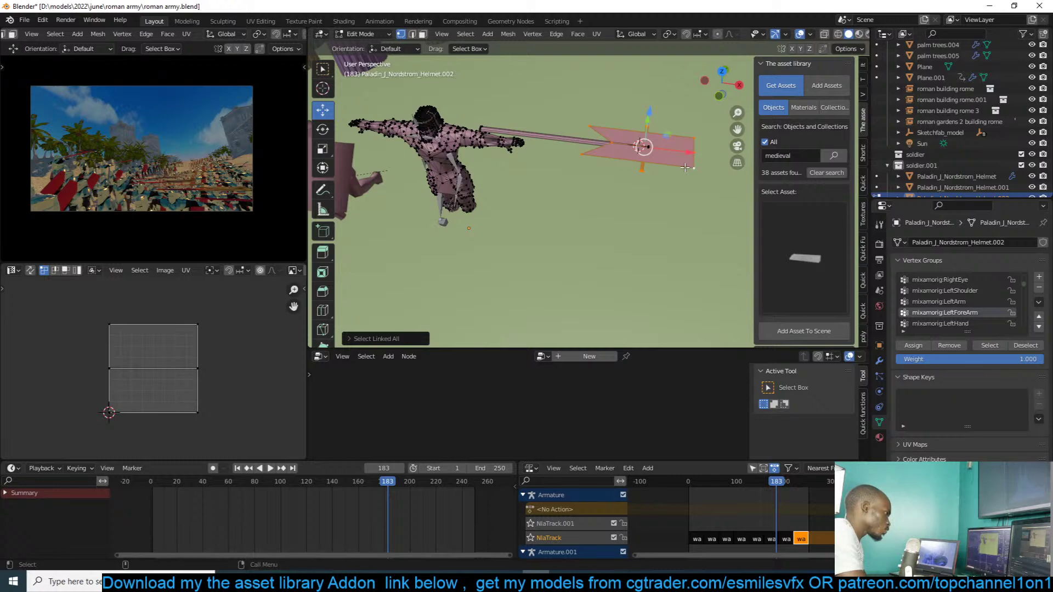
pyautogui.press('Tab')
pyautogui.scroll(-4, 564, 221)
pyautogui.moveTo(564, 221); pyautogui.dragTo(584, 167, button='middle')
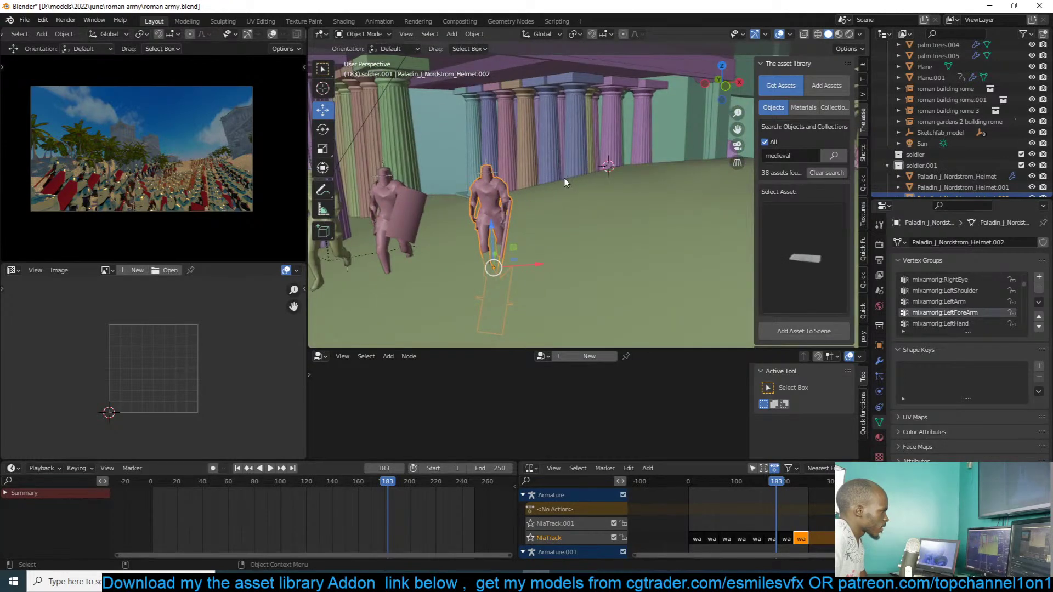
# - Delete the linked pole and banner geometry from the duplicated soldier and play the animation to check his march
pyautogui.press('Tab')
pyautogui.scroll(2, 507, 205)
pyautogui.press('Tab')
pyautogui.press('Tab')
pyautogui.rightClick(549, 189)
pyautogui.scroll(3, 632, 159)
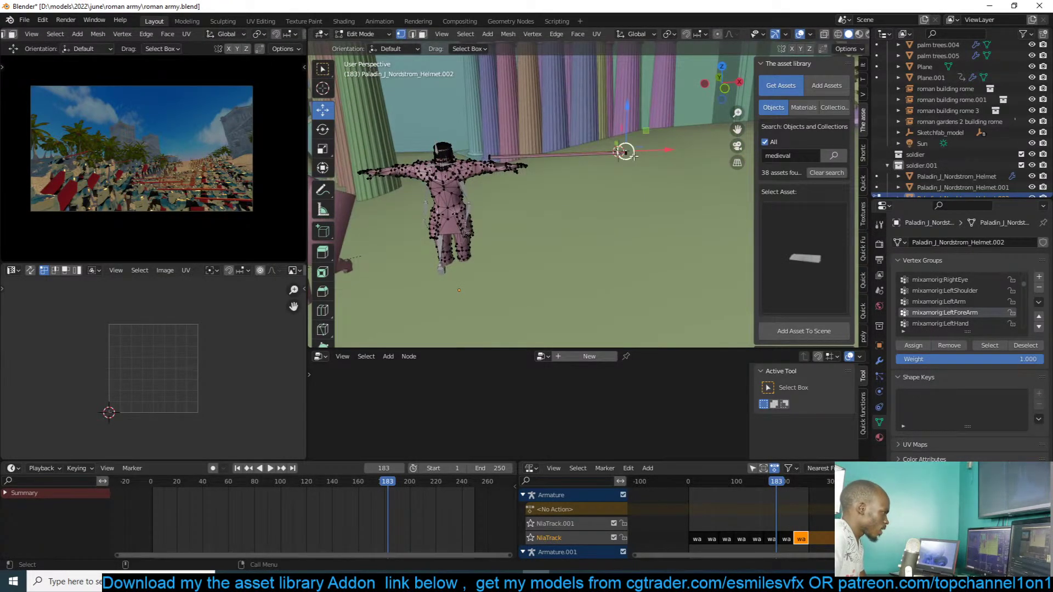
pyautogui.hotkey('ctrl', 'l')
pyautogui.press('x')
pyautogui.click(634, 156)
pyautogui.press('Tab')
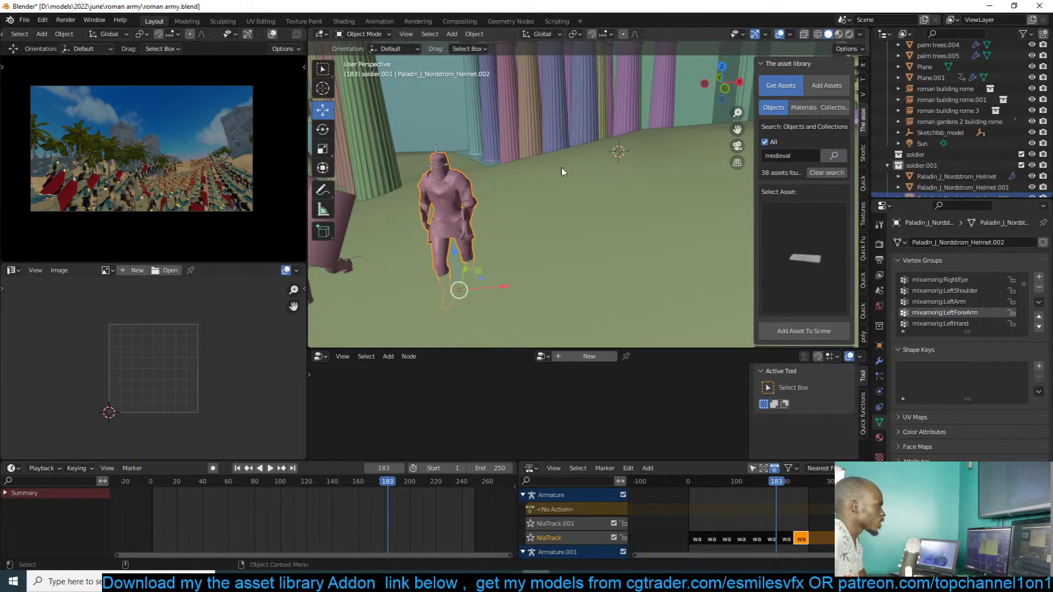
pyautogui.press('space')
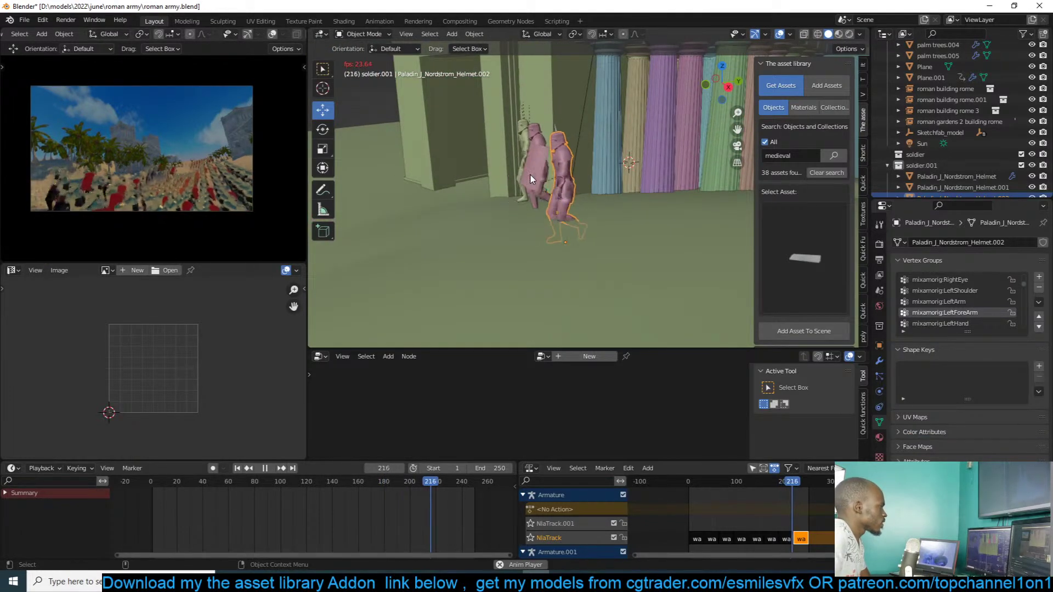
pyautogui.press('Escape')
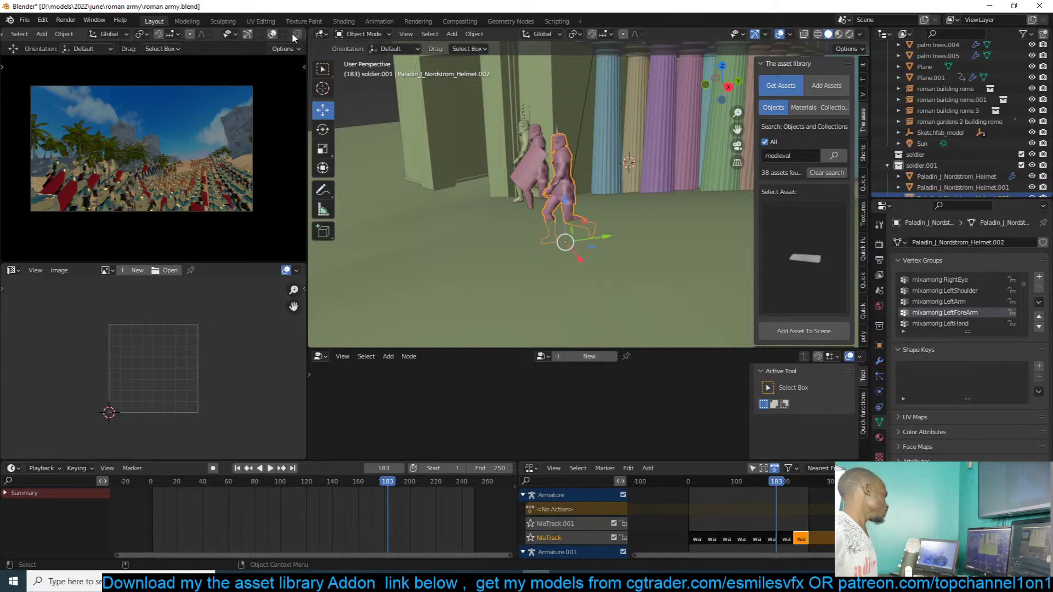
# - Switch the render engine to Cycles, check the rendered camera view with its overlays, and save the file
pyautogui.scroll(-4, 292, 32)
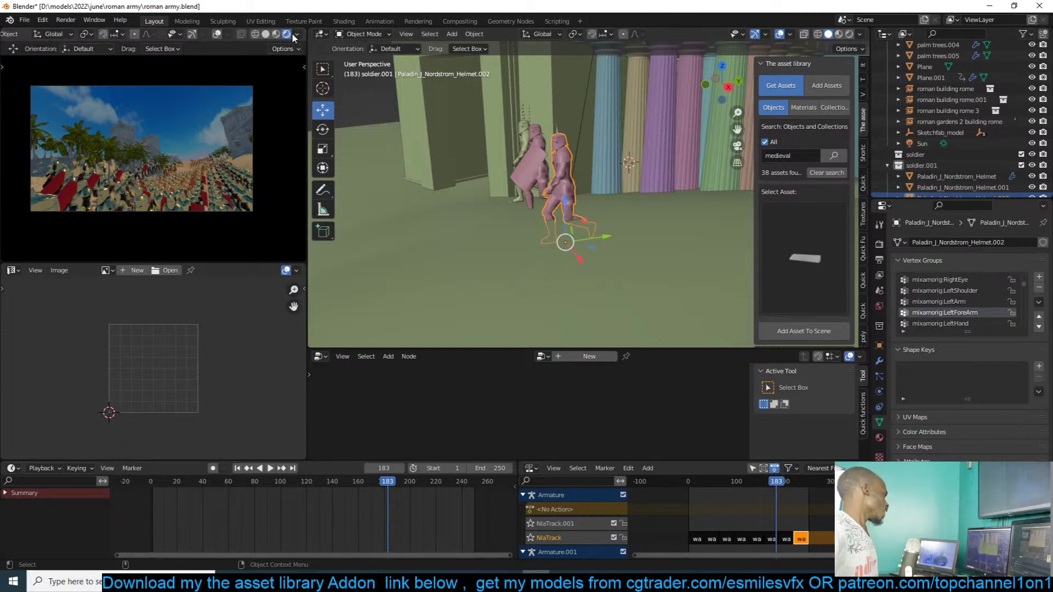
pyautogui.click(879, 244)
pyautogui.click(987, 242)
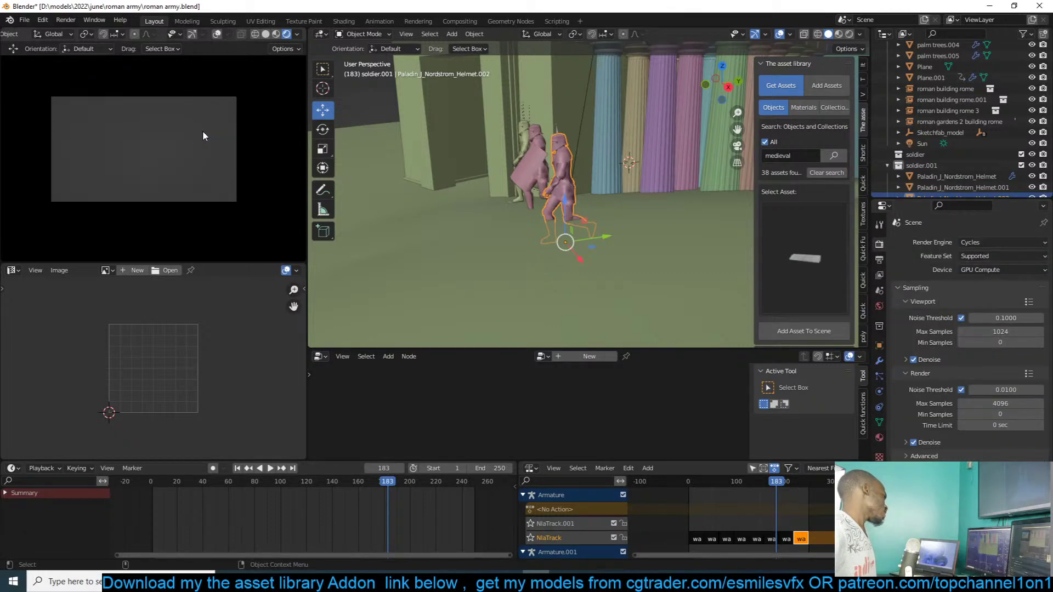
pyautogui.click(217, 34)
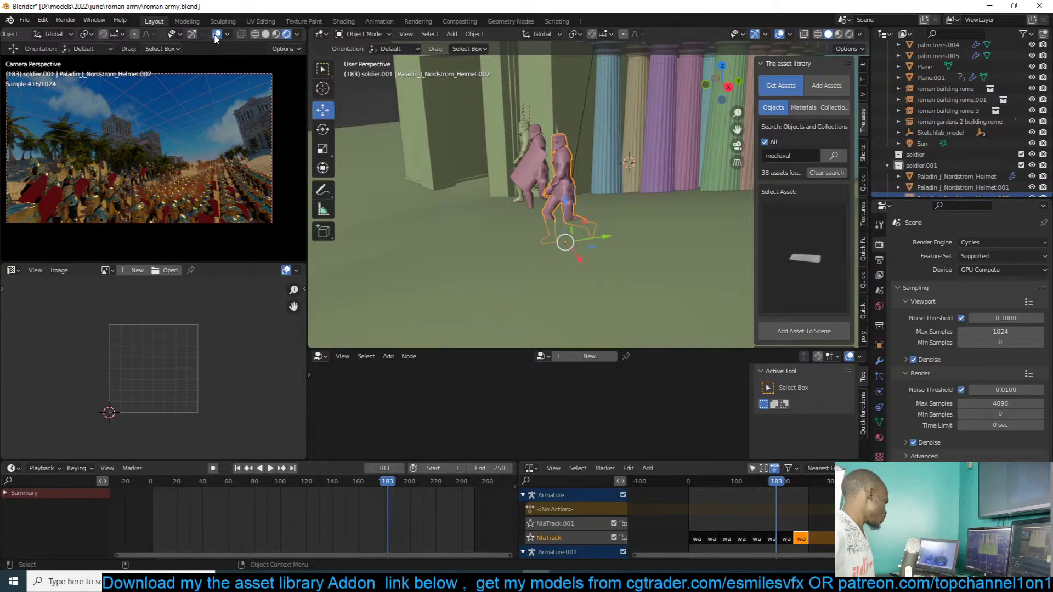
pyautogui.click(216, 35)
pyautogui.hotkey('ctrl', 's')
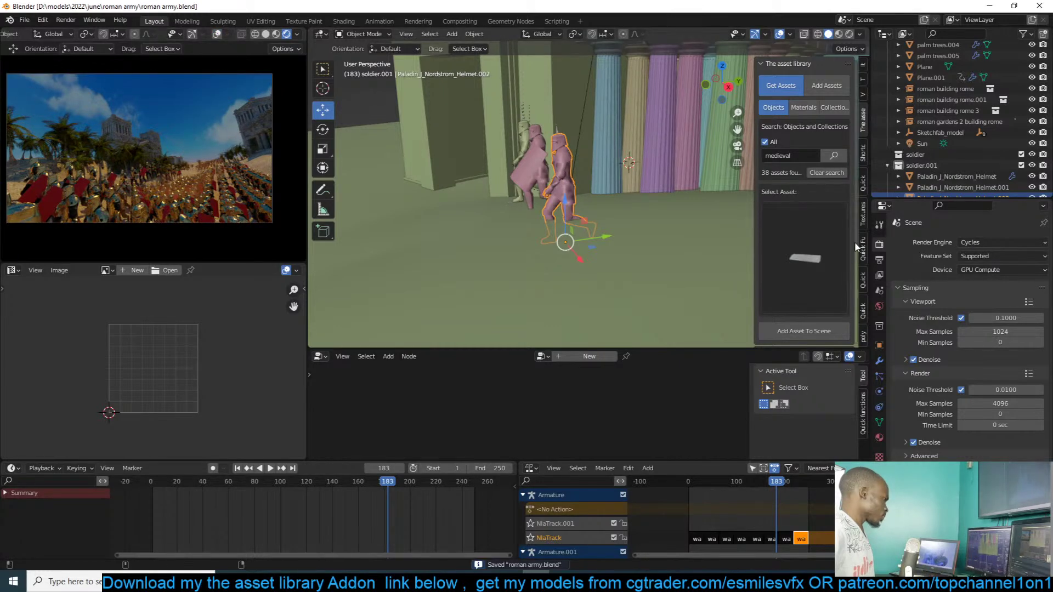
# - Replace the Overlay node in the world's background color with a Sky Texture
pyautogui.click(879, 305)
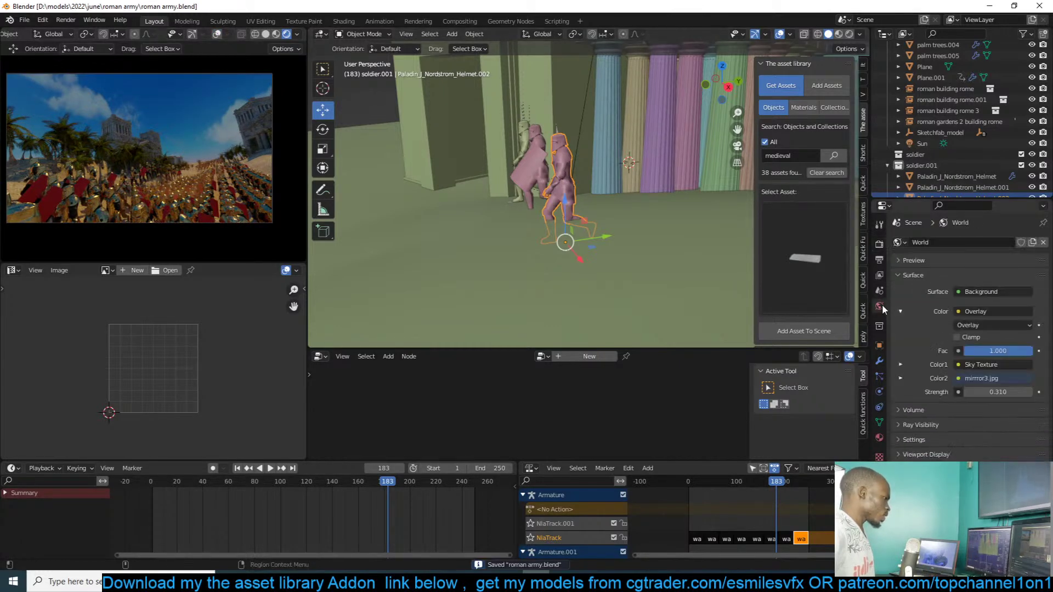
pyautogui.click(978, 312)
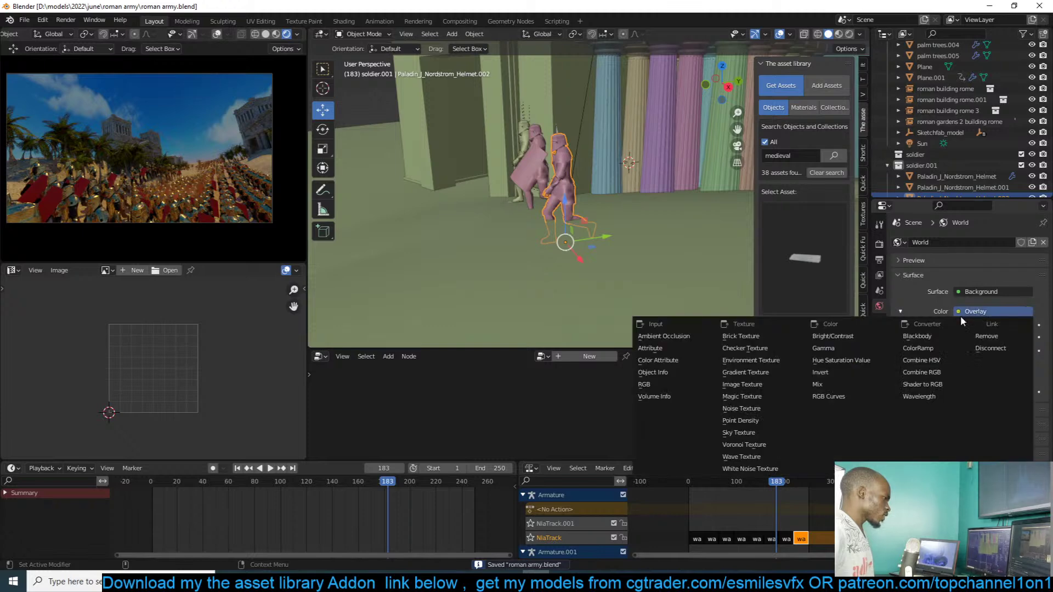
pyautogui.click(758, 433)
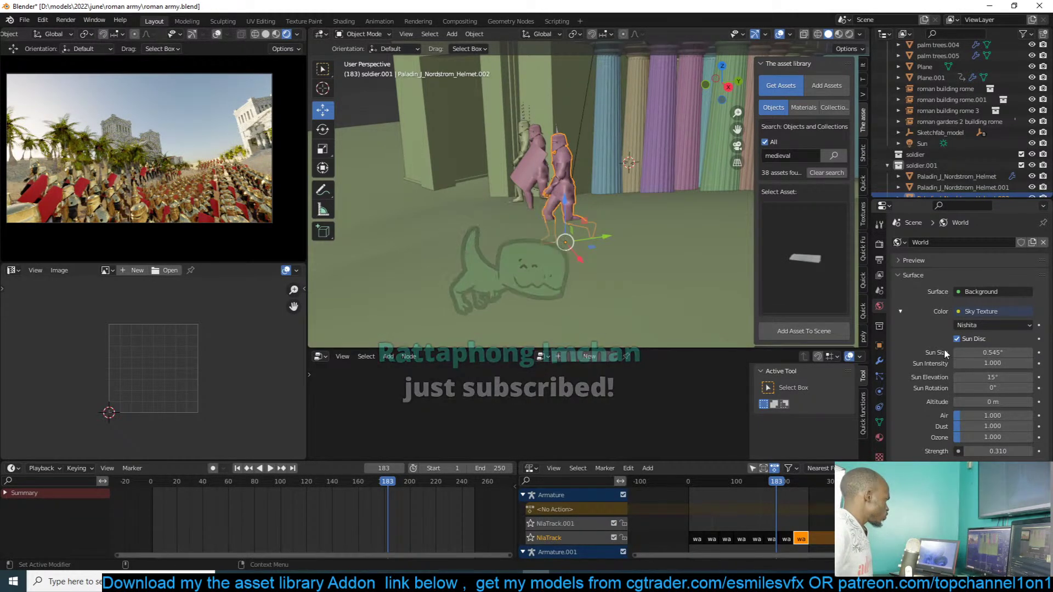
# - Set the sky's Ozone to 7.327, Sun Rotation to 45° and Air to 3.177
pyautogui.moveTo(982, 437); pyautogui.dragTo(1011, 437)
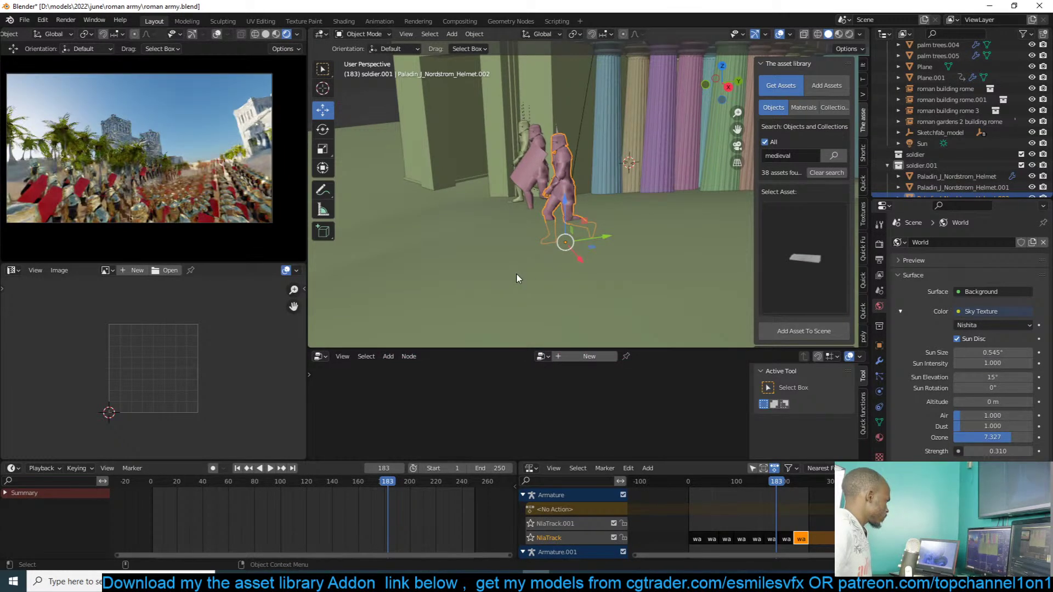
pyautogui.click(999, 388)
pyautogui.write('45')
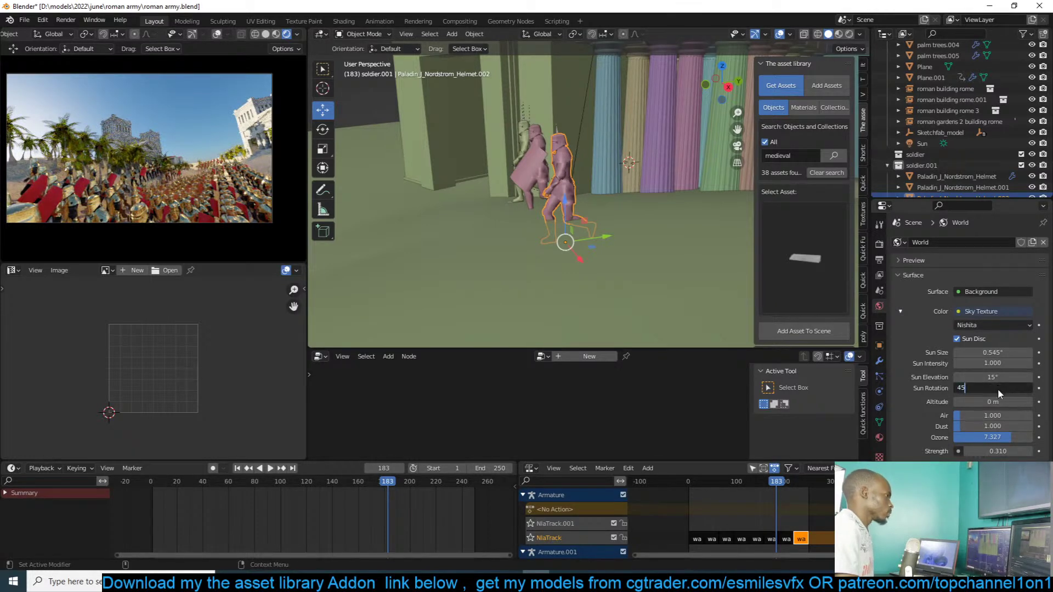
pyautogui.press('Return')
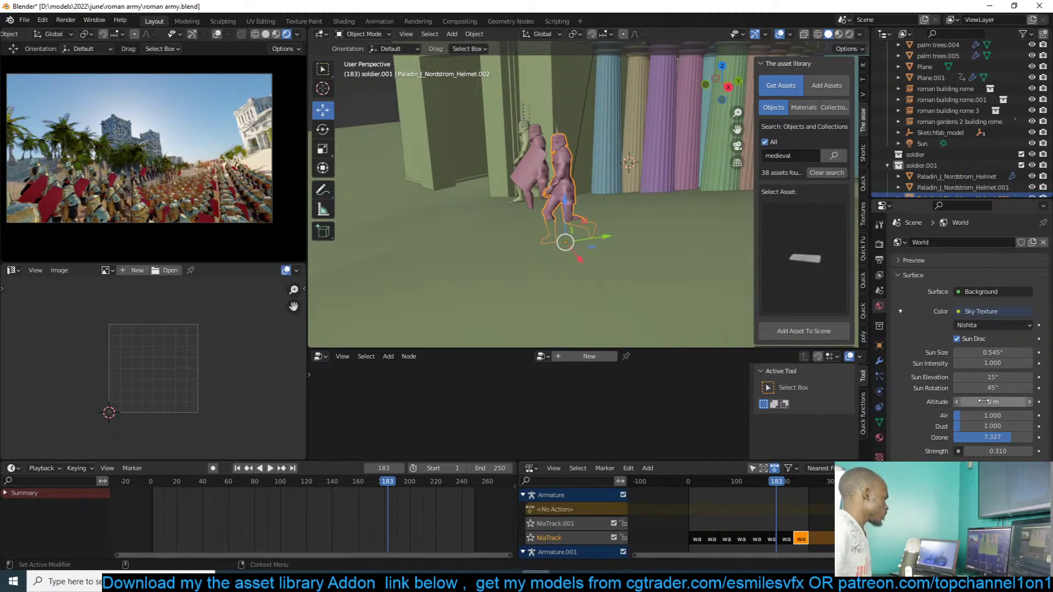
pyautogui.moveTo(978, 415); pyautogui.dragTo(1015, 415)
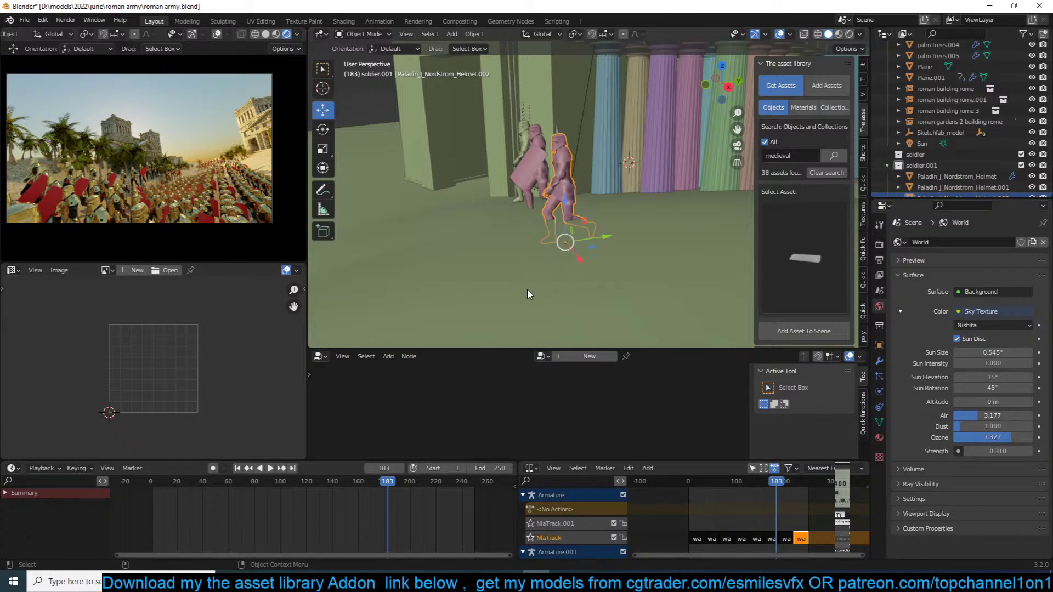
# - Inspect the instanced army plane from the camera and from above, deselect it, and save the file with the new sky
pyautogui.press('KP_0')
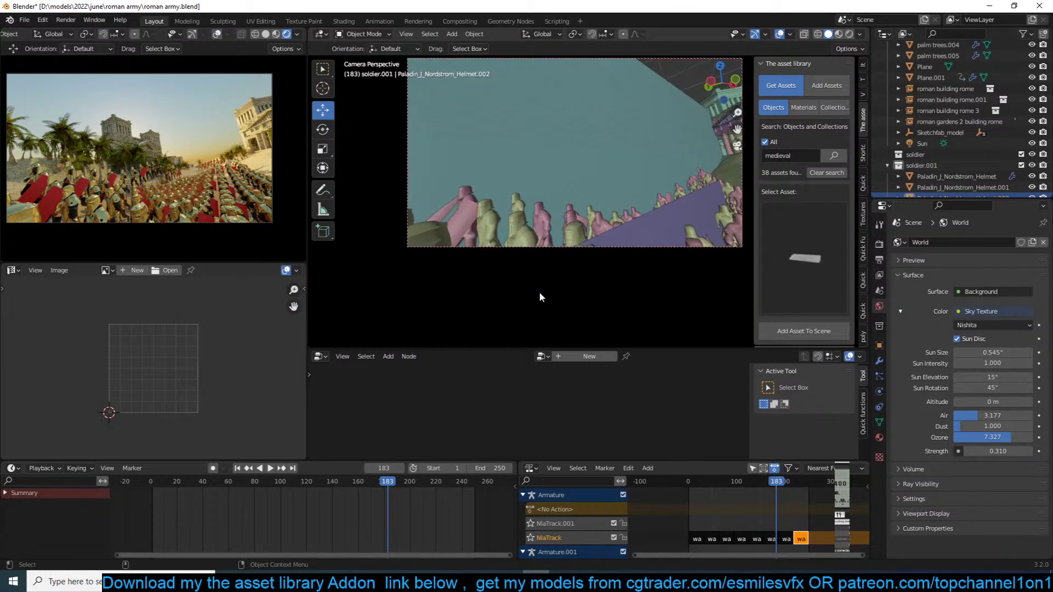
pyautogui.hotkey('ctrl', 's')
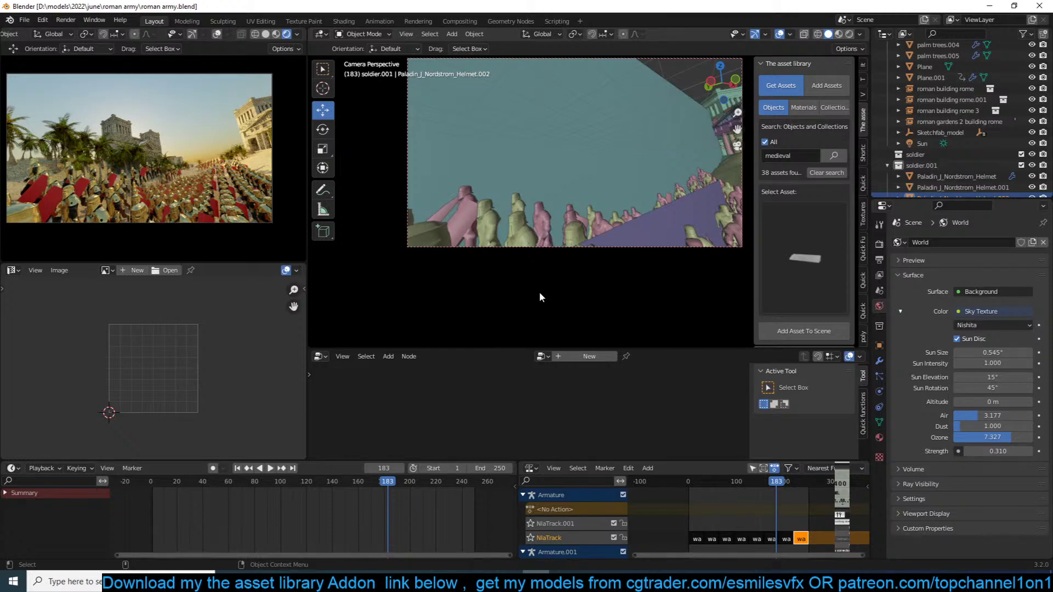
pyautogui.click(575, 223)
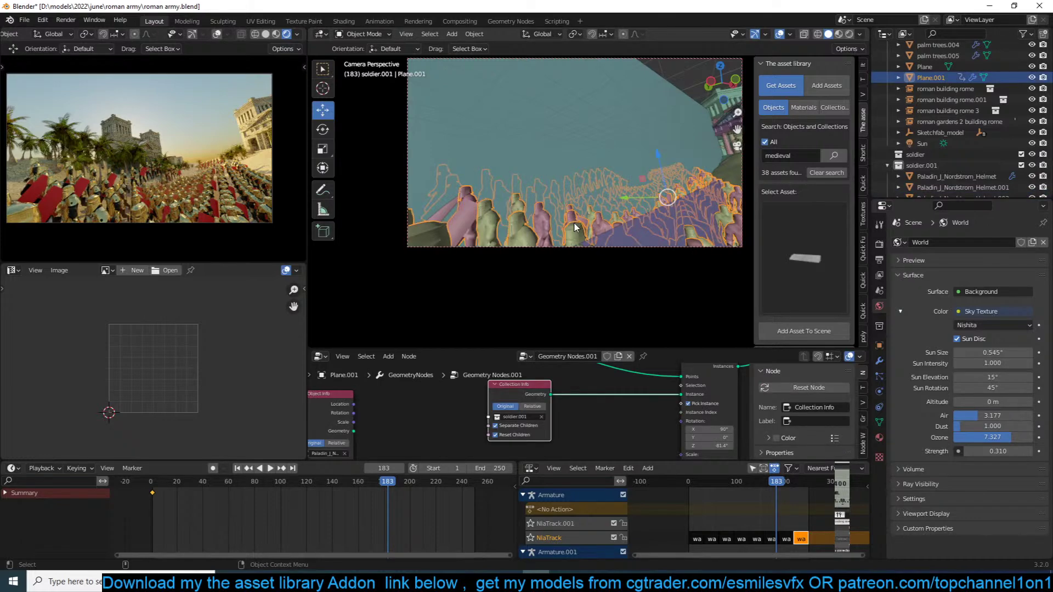
pyautogui.moveTo(574, 226); pyautogui.dragTo(549, 241, button='middle')
pyautogui.hotkey('alt', 'a')
pyautogui.hotkey('ctrl', 's')
# - Examine the rendered army more closely and bring the three source soldiers by the columns into view
pyautogui.scroll(4, 147, 135)
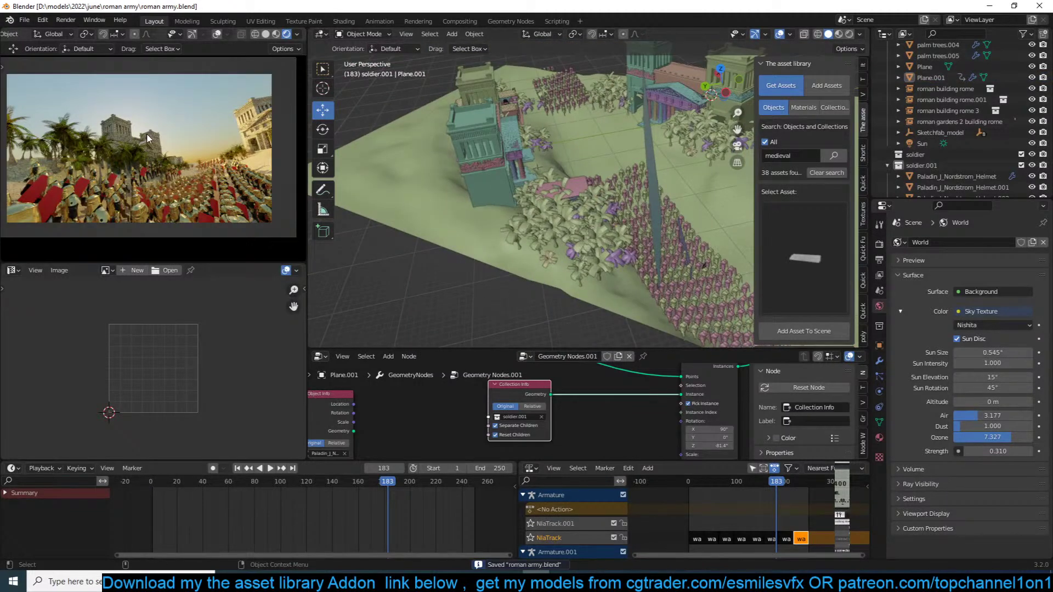
pyautogui.scroll(-2, 147, 133)
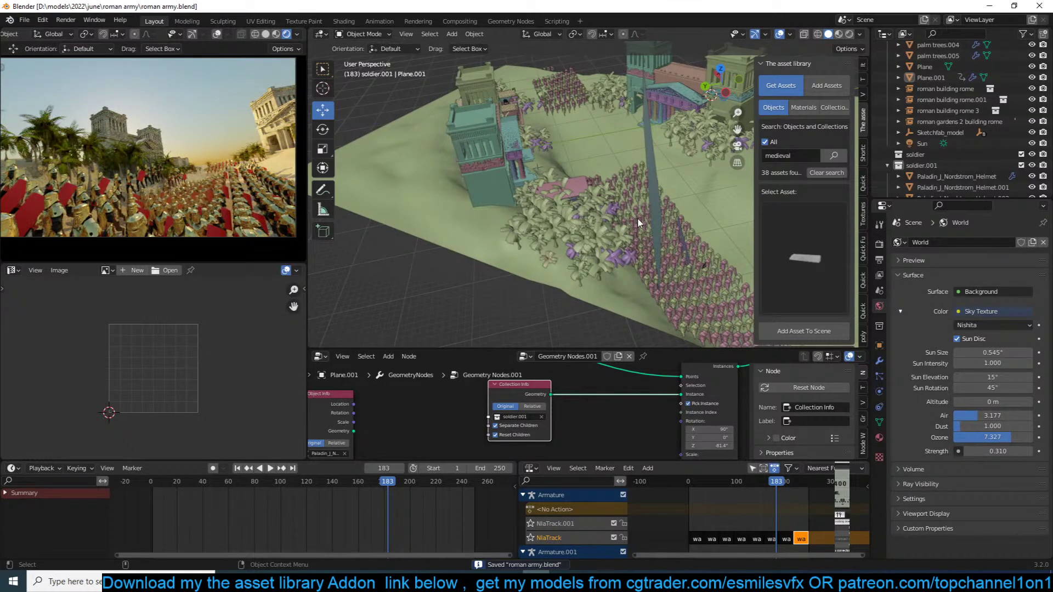
pyautogui.scroll(6, 637, 217)
pyautogui.scroll(-3, 509, 99)
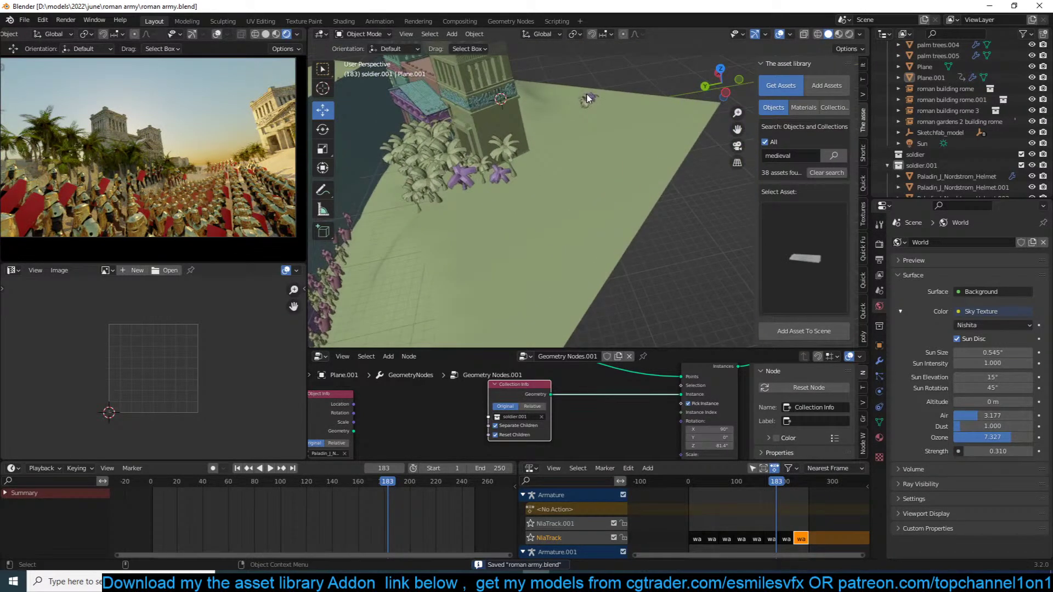
pyautogui.moveTo(493, 104); pyautogui.dragTo(467, 113, button='middle')
pyautogui.click(469, 160)
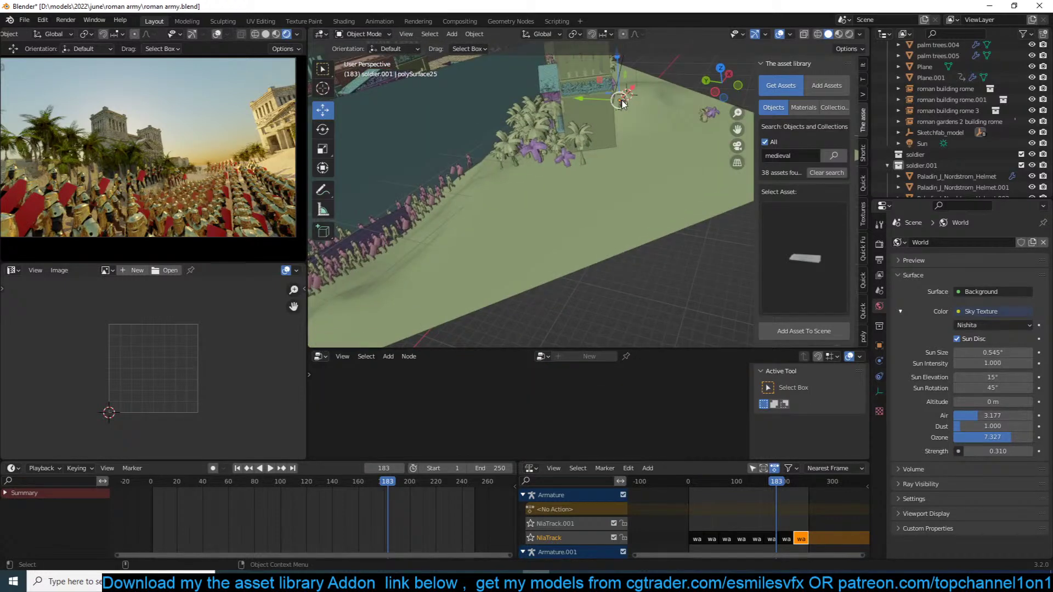
pyautogui.press('KP_Decimal')
pyautogui.scroll(-6, 636, 121)
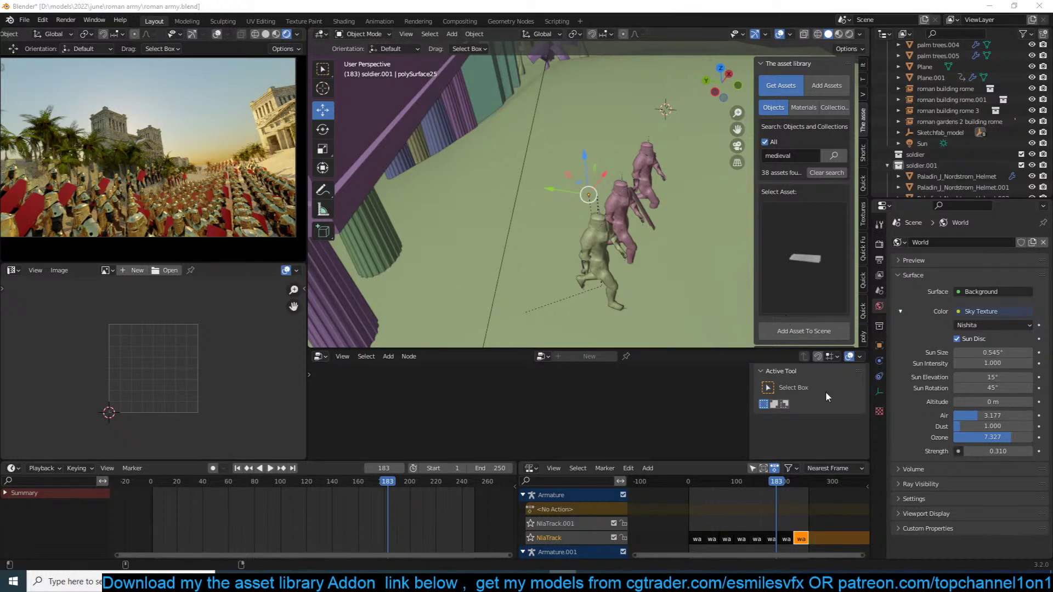
pyautogui.click(1021, 583)
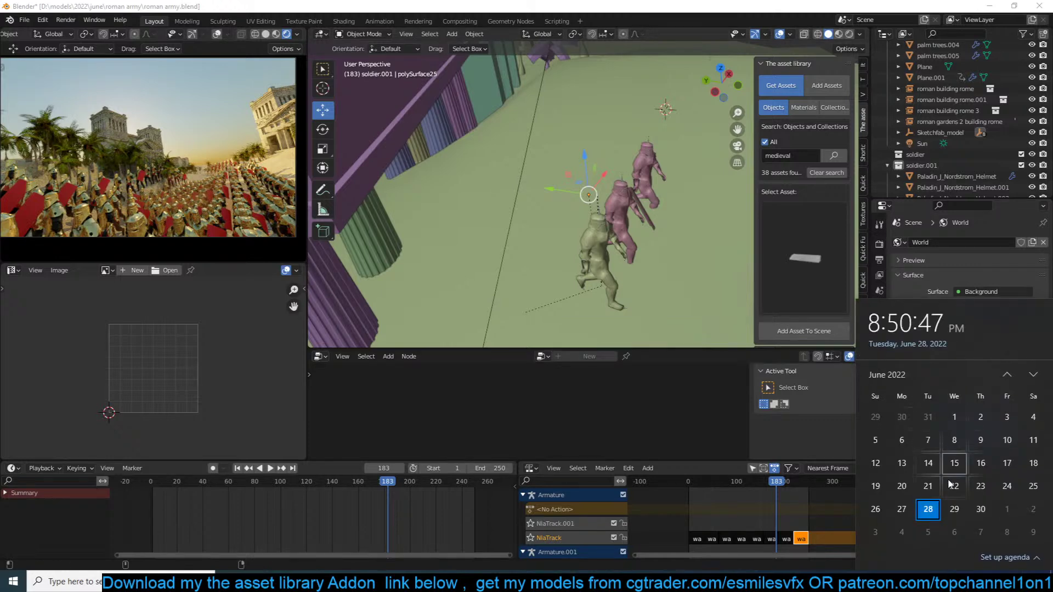